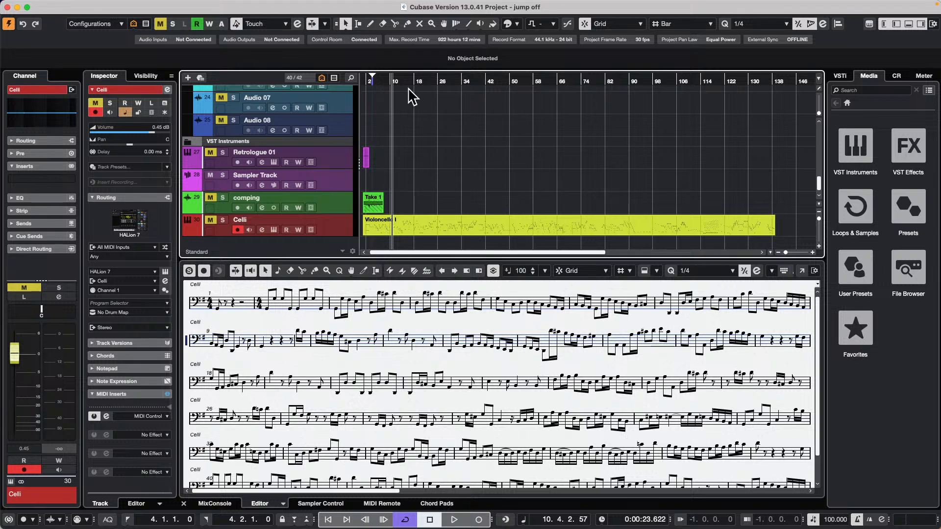
Step: Select the comping track and show its Take 1 audio event in the sample editor
click(334, 201)
drag(379, 79, 337, 157)
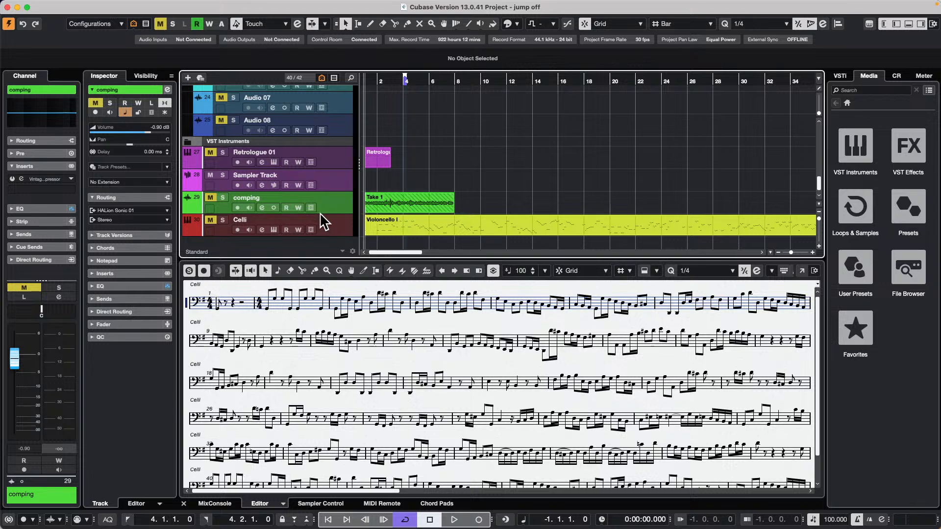
click(408, 202)
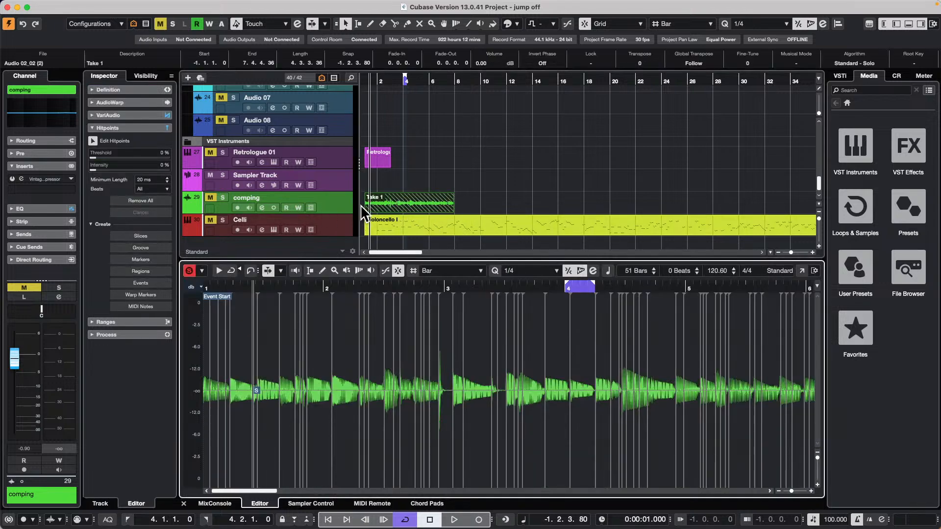
Step: Enable snapping to zero crossings for editing the audio events on the vocal track
scroll(403, 136, up, 5)
scroll(403, 135, down, 5)
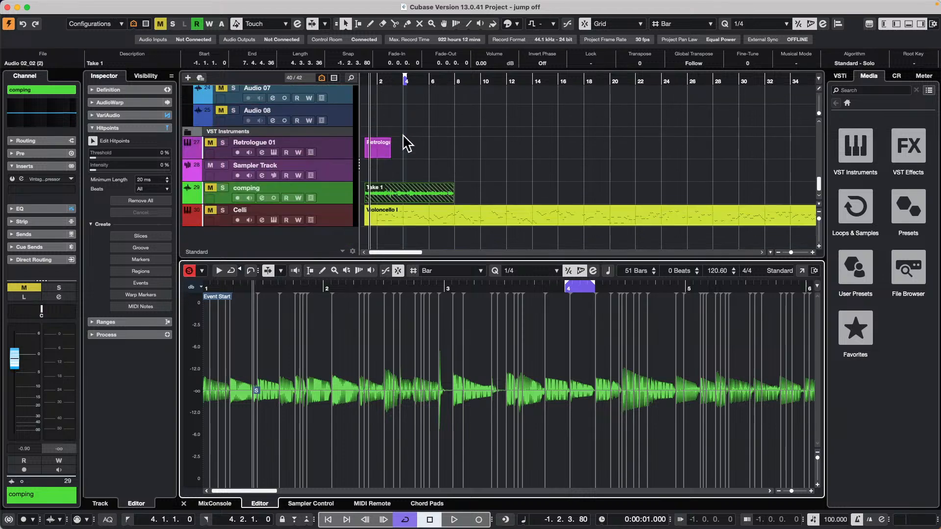
scroll(403, 135, up, 10)
scroll(405, 142, up, 5)
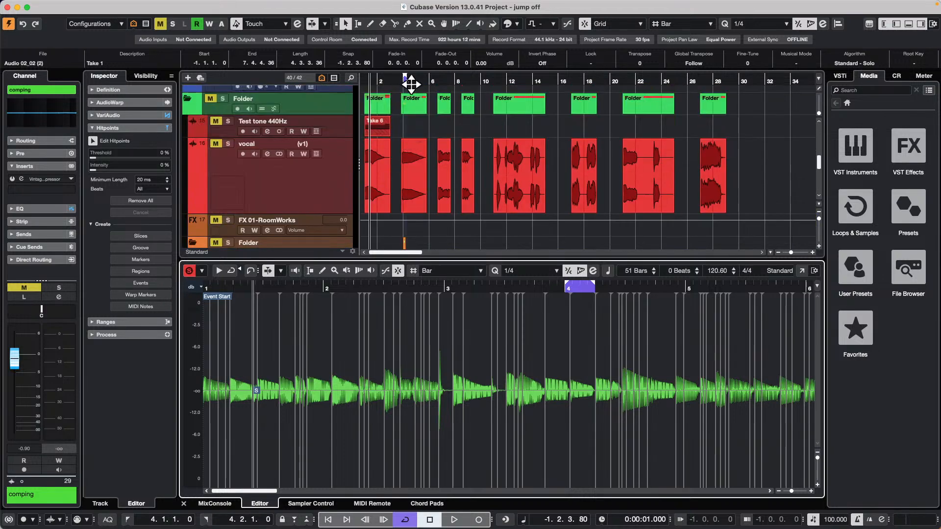
drag(410, 84, 409, 126)
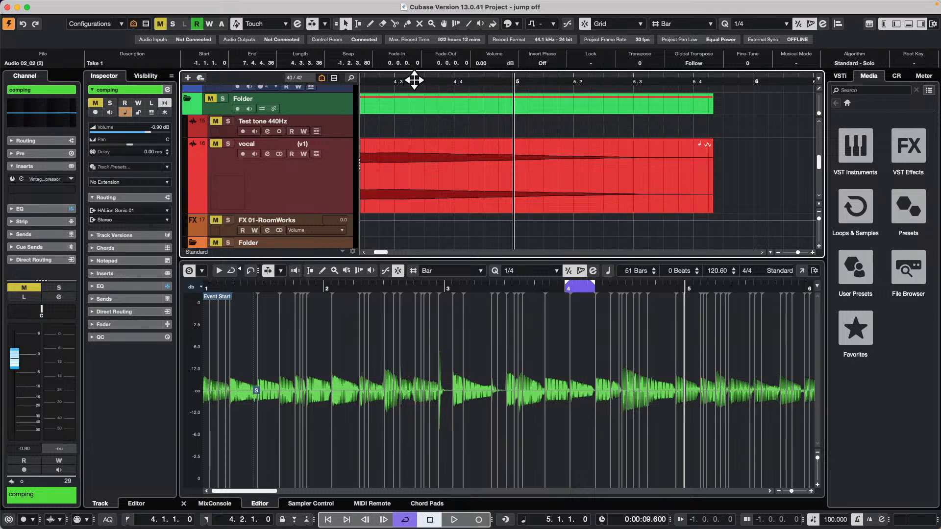
drag(414, 80, 333, 79)
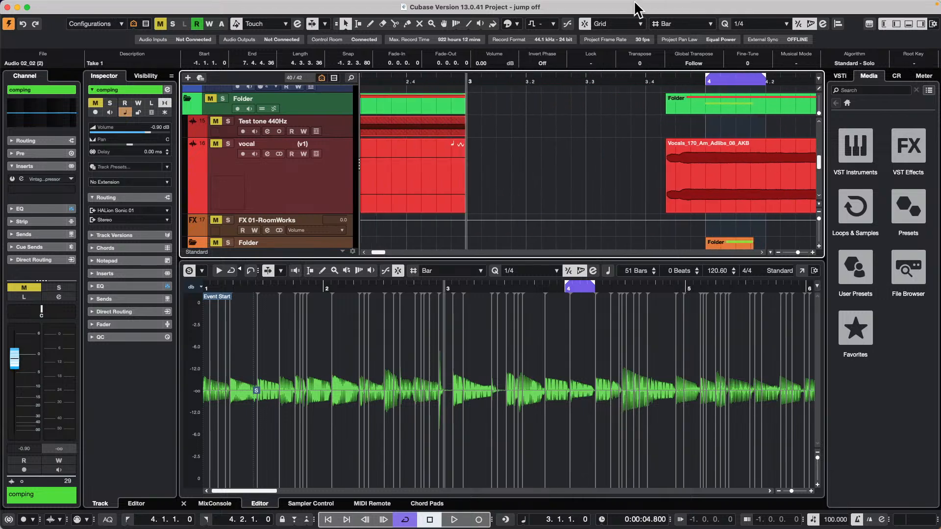
click(566, 24)
drag(470, 83, 464, 51)
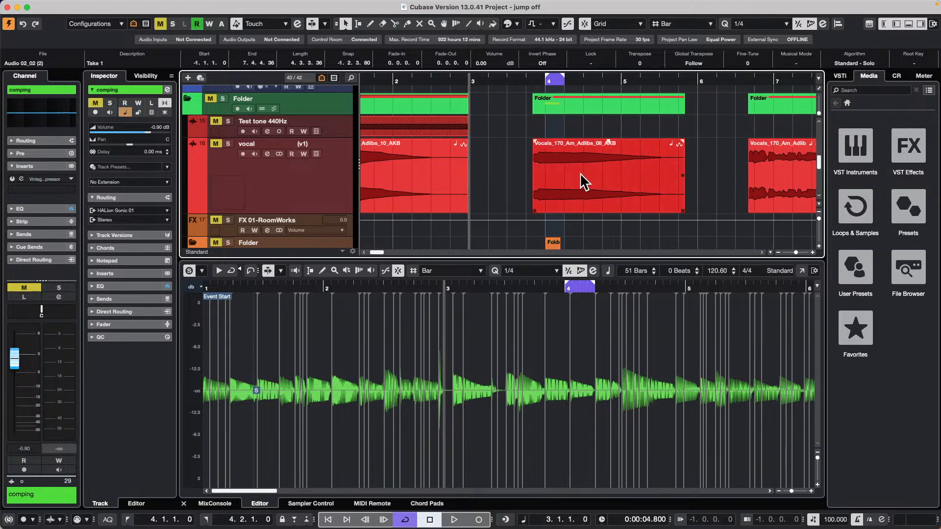
Step: Split the vocal track's Vocals_170_Am_Adlibs_08_AKB event at bar 5 with the Split tool
right_click(558, 163)
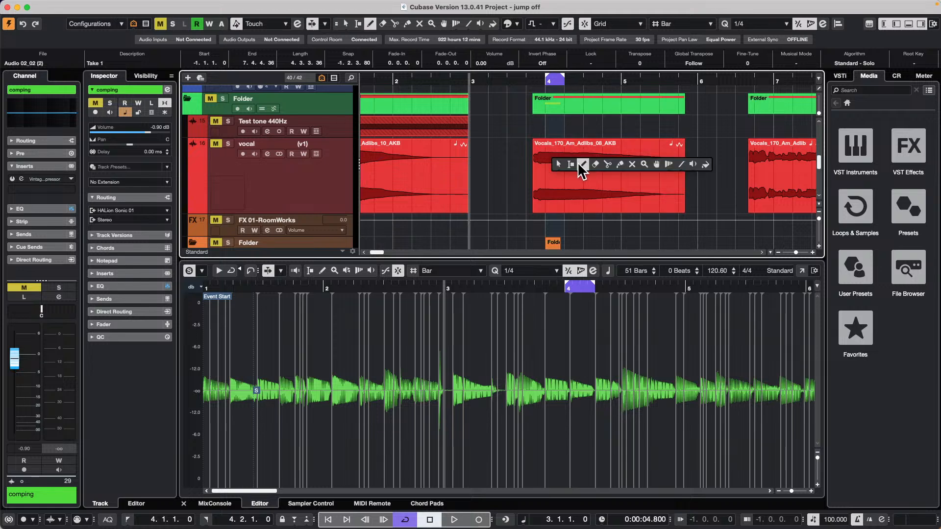
click(608, 164)
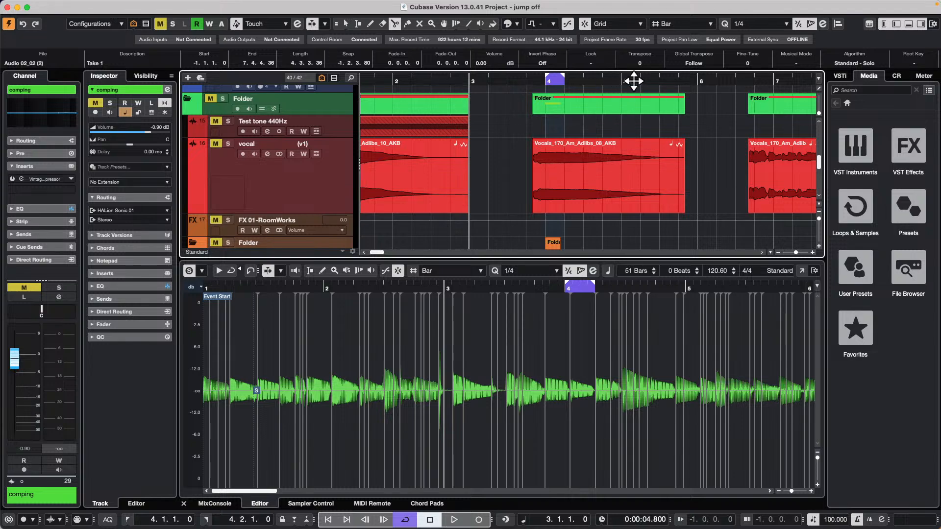
click(623, 178)
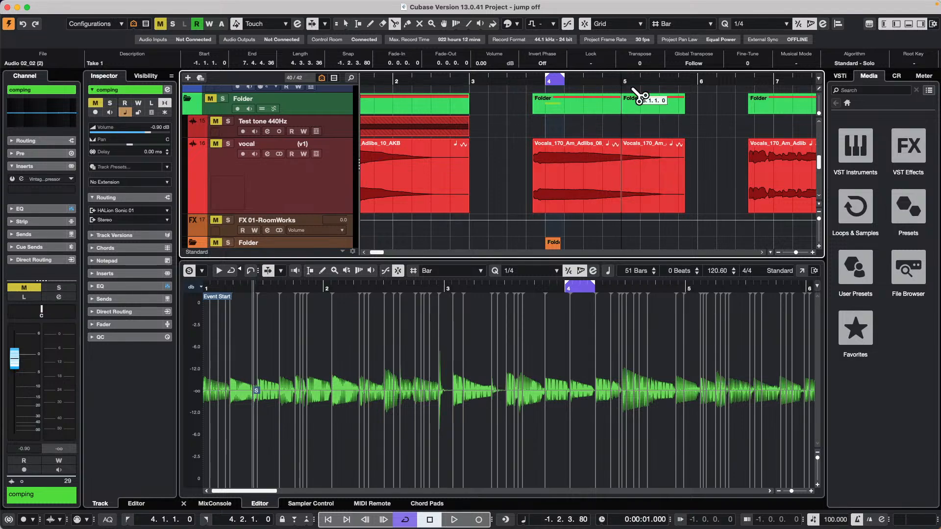
Step: With zero-crossing snapping on, split the vocal event again slightly before bar 5, using an enlarged waveform display
click(624, 79)
drag(623, 89, 580, 204)
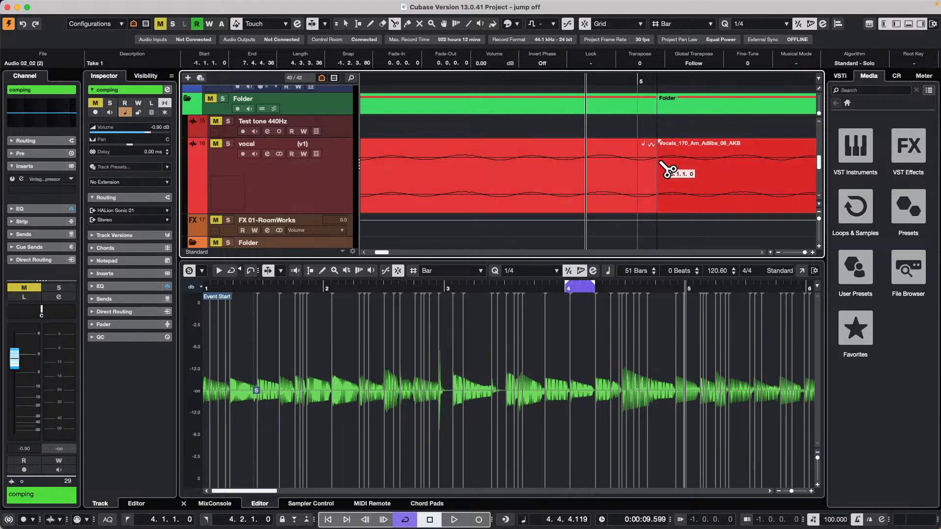
drag(643, 81, 644, 93)
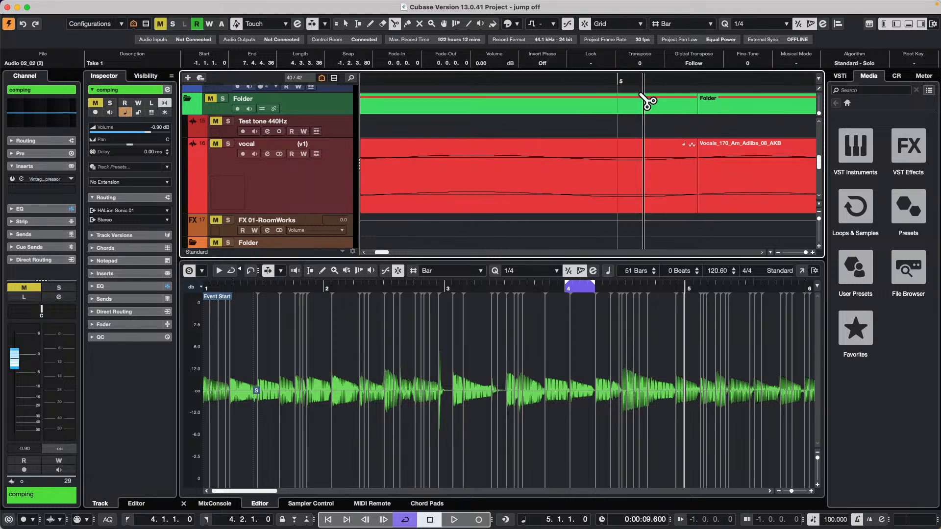
drag(820, 116, 822, 111)
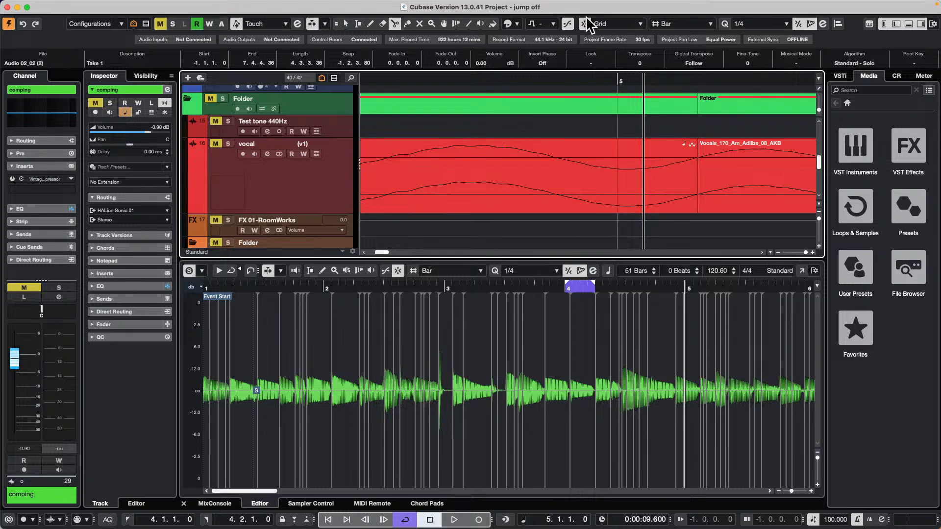
click(484, 157)
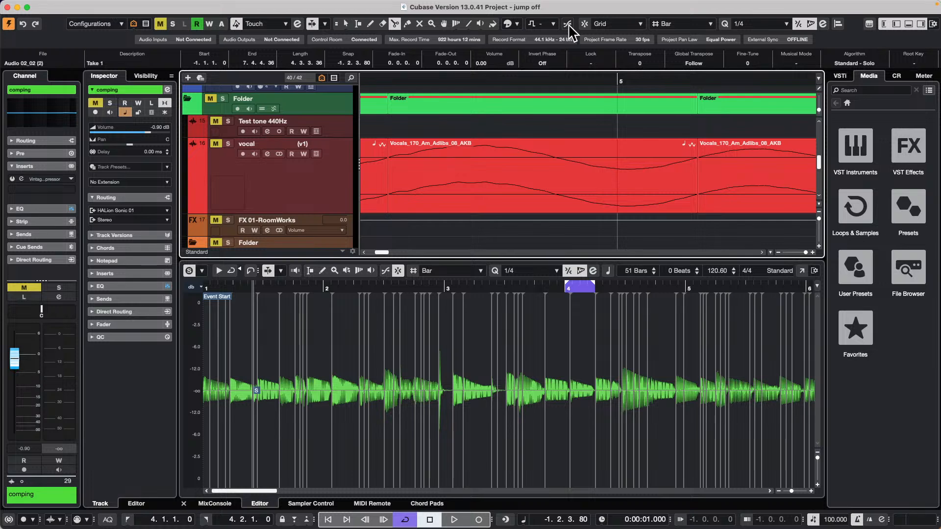
Step: With zero-crossing snapping off, split the vocal event between the previous cut and bar 5, and return to Object Selection
click(511, 148)
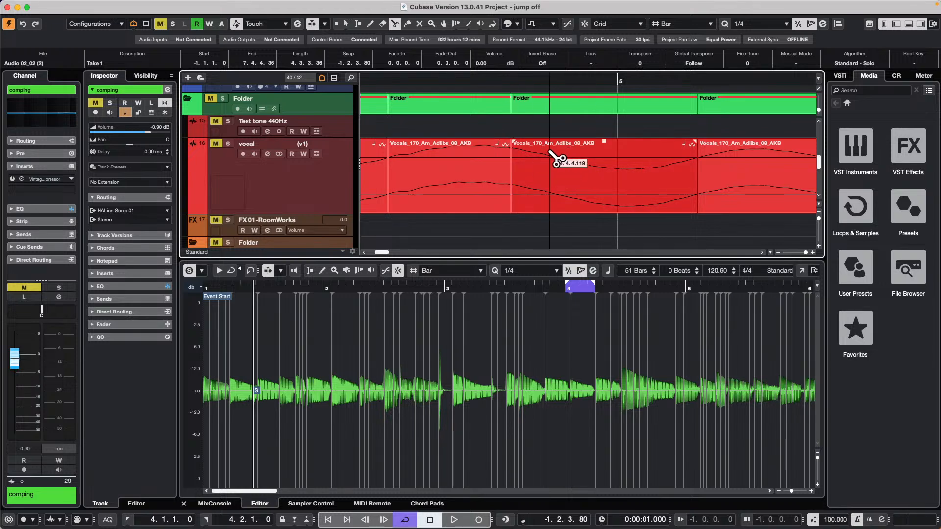
right_click(550, 168)
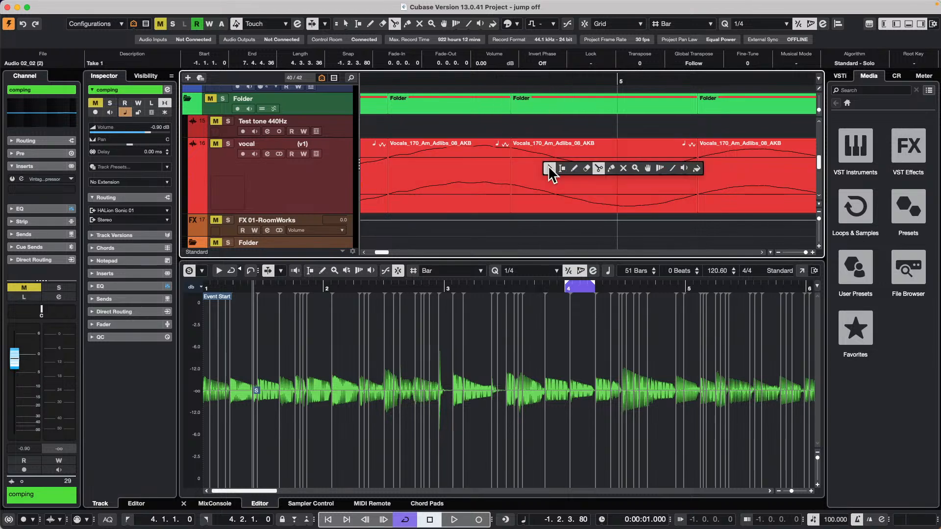
click(539, 166)
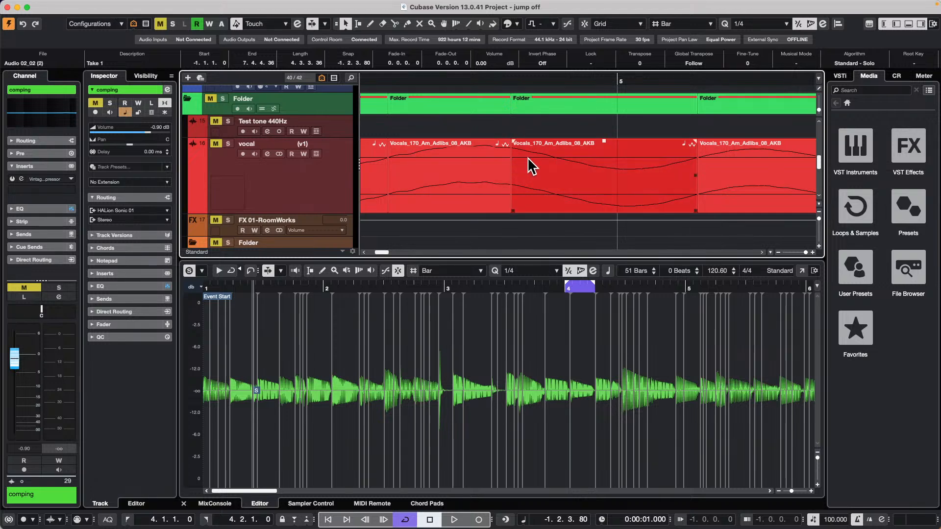
click(556, 120)
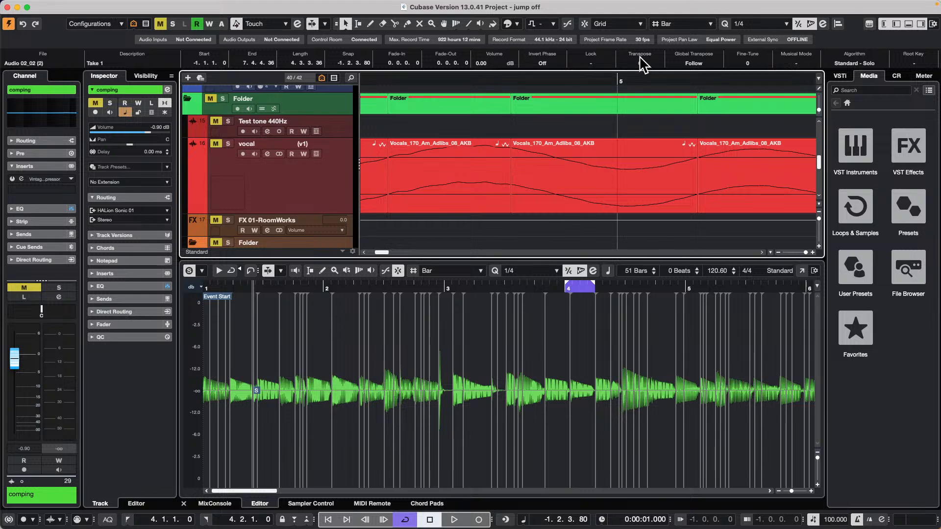
click(555, 164)
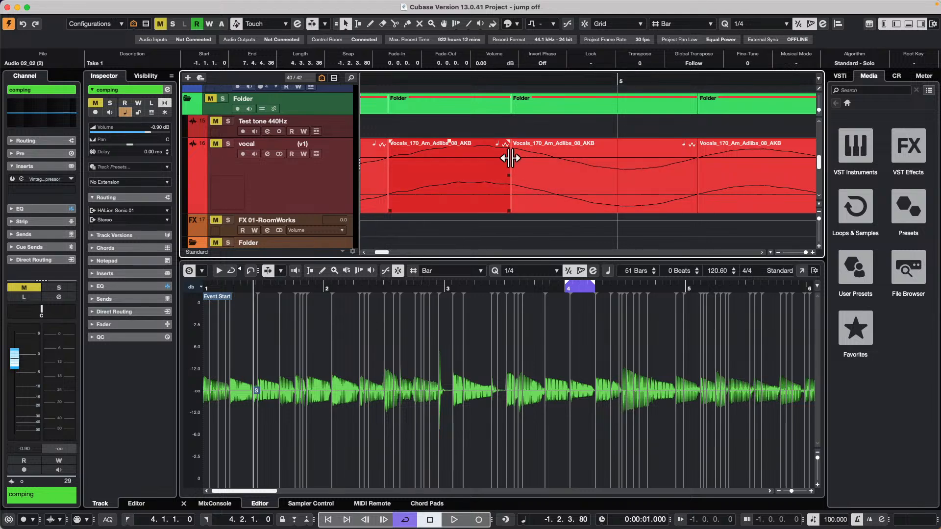
click(700, 155)
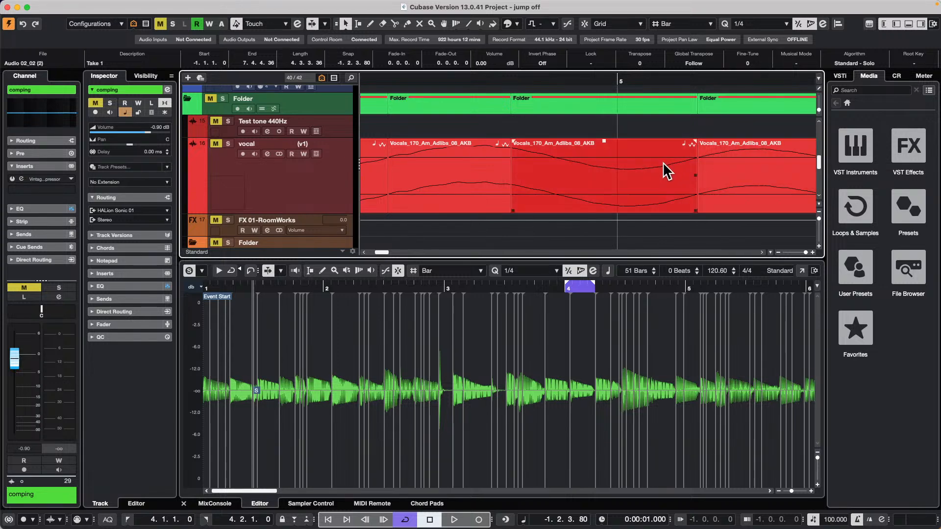
Step: Split the vocal event once more shortly after bar 5, with zero-crossing snapping off
drag(445, 77, 444, 58)
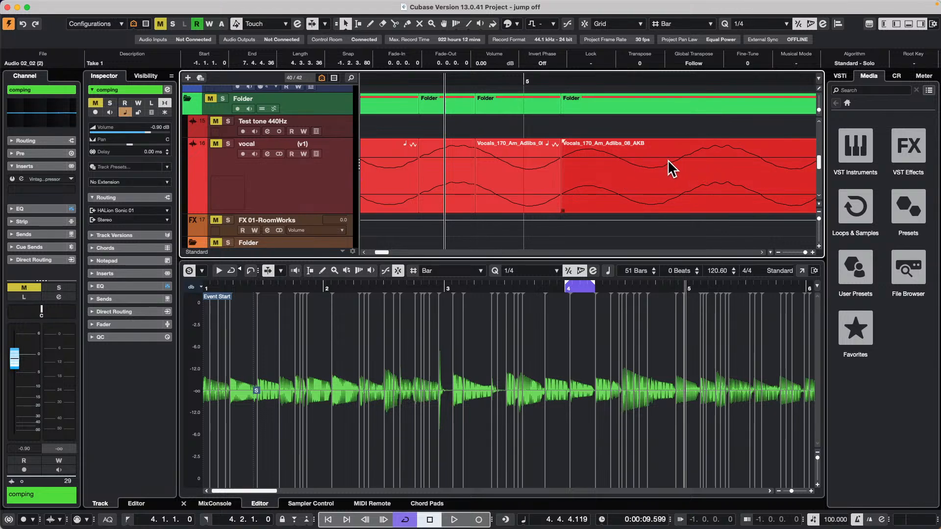
right_click(656, 165)
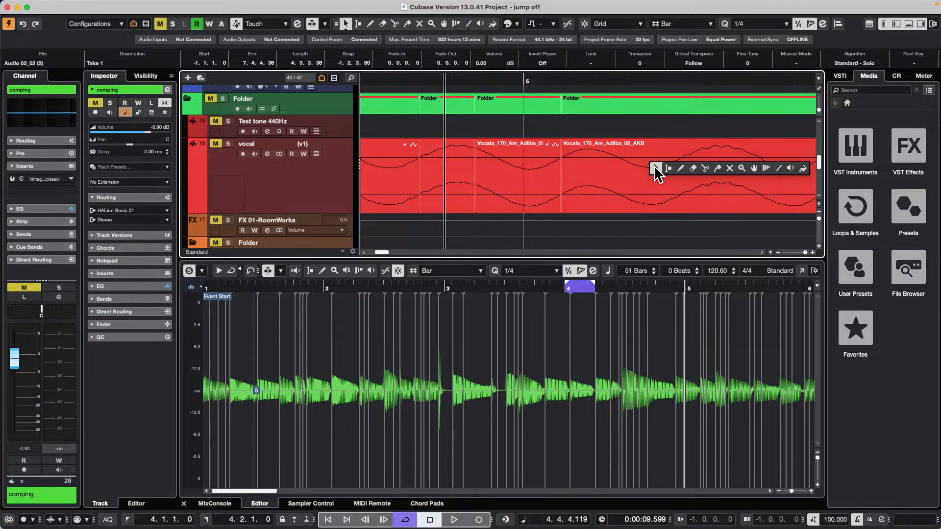
click(704, 168)
click(662, 178)
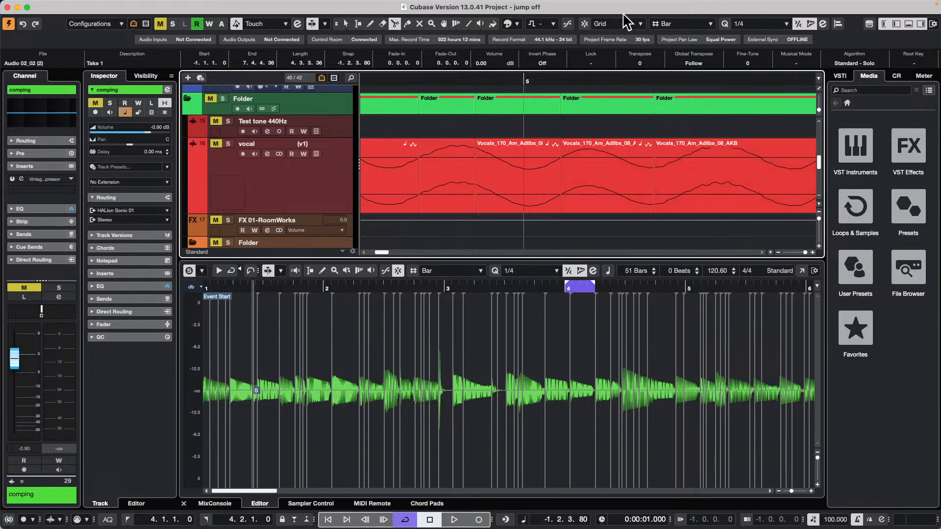
Step: Move the vocal fragment after bar 5 to start at about 5.1.1.75, leaving a gap before it
drag(612, 84, 596, 3)
key(1)
drag(664, 186, 680, 181)
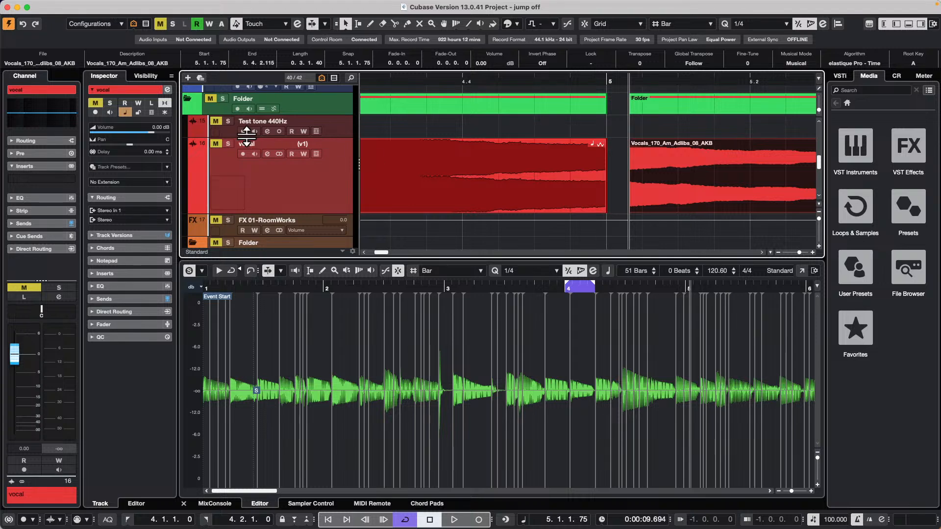
Step: Unmute and solo the vocal track and play it back from just before bar 5 across the gap
click(216, 144)
click(228, 144)
drag(586, 70, 556, 83)
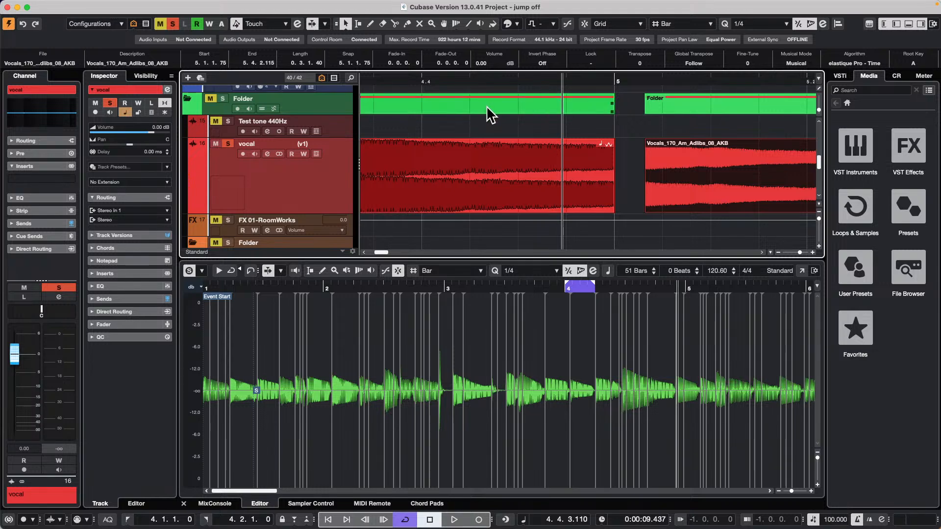
click(453, 521)
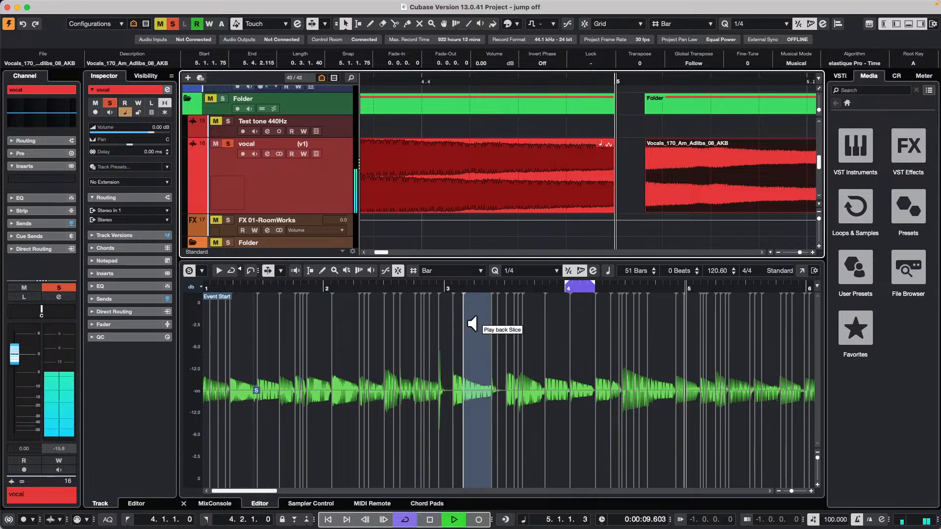
drag(536, 81, 479, 81)
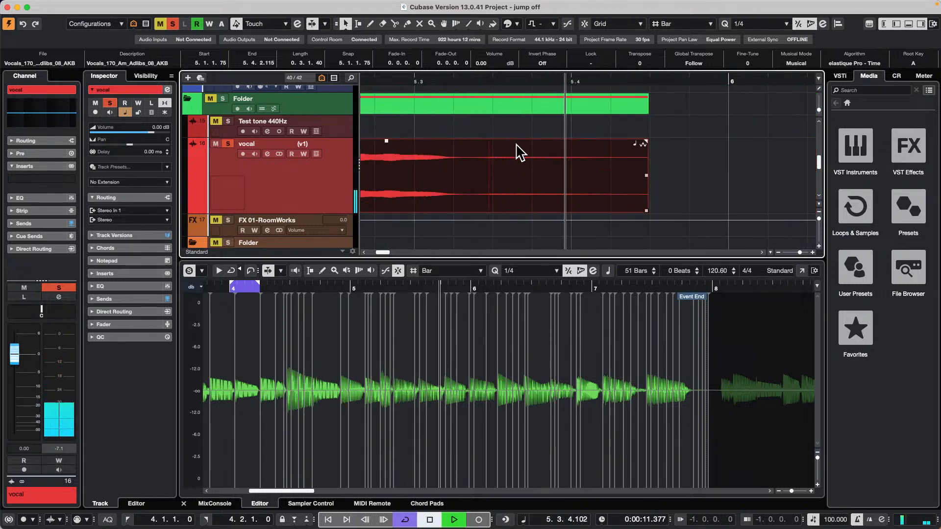
key(space)
Step: With zero-crossing snapping on, split the moved vocal fragment at two points near its start
drag(496, 80, 519, 88)
drag(755, 79, 621, 195)
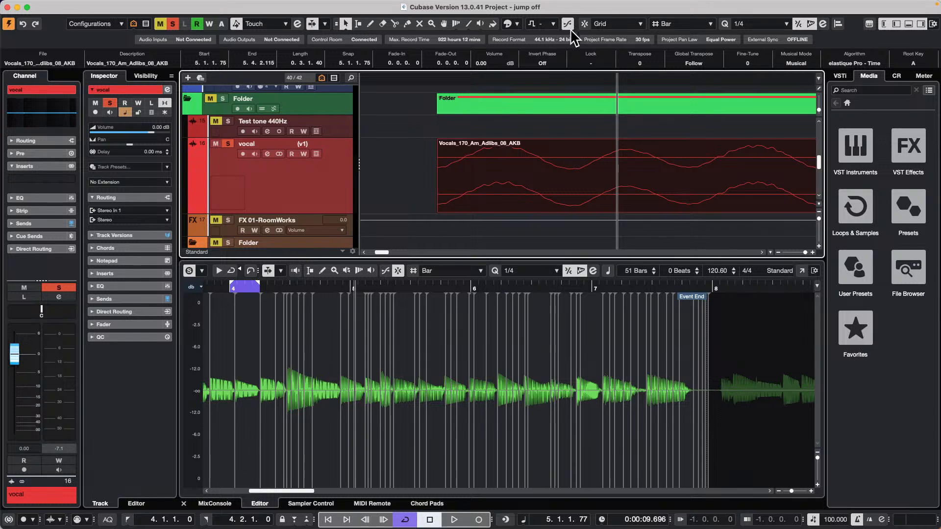
right_click(590, 167)
click(626, 167)
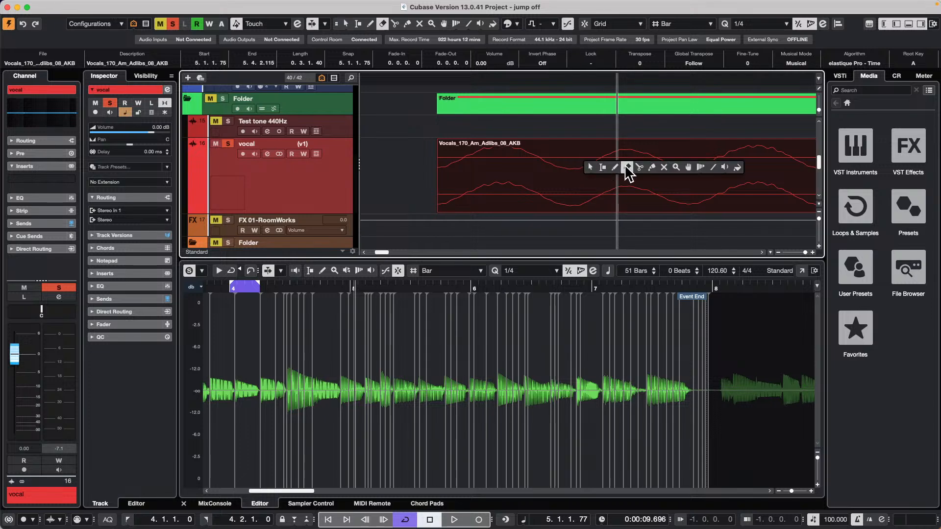
click(639, 167)
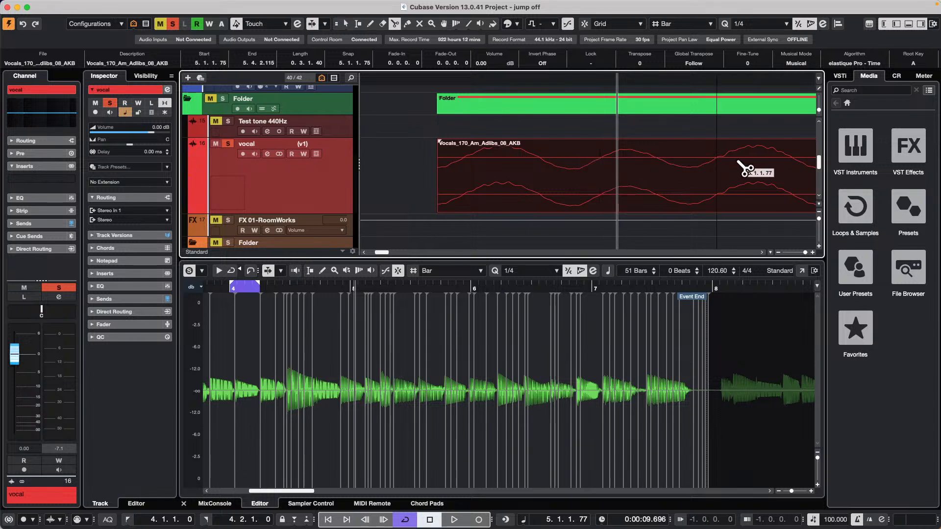
click(510, 171)
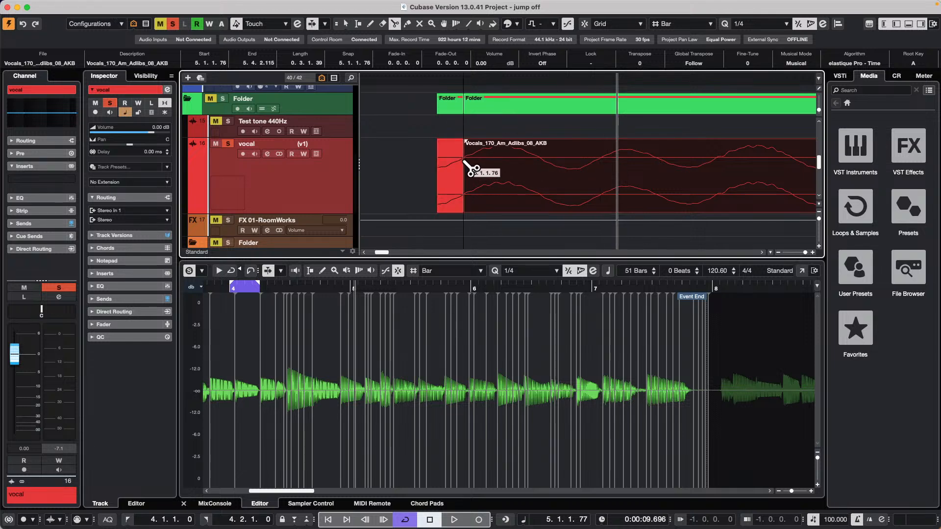
click(603, 169)
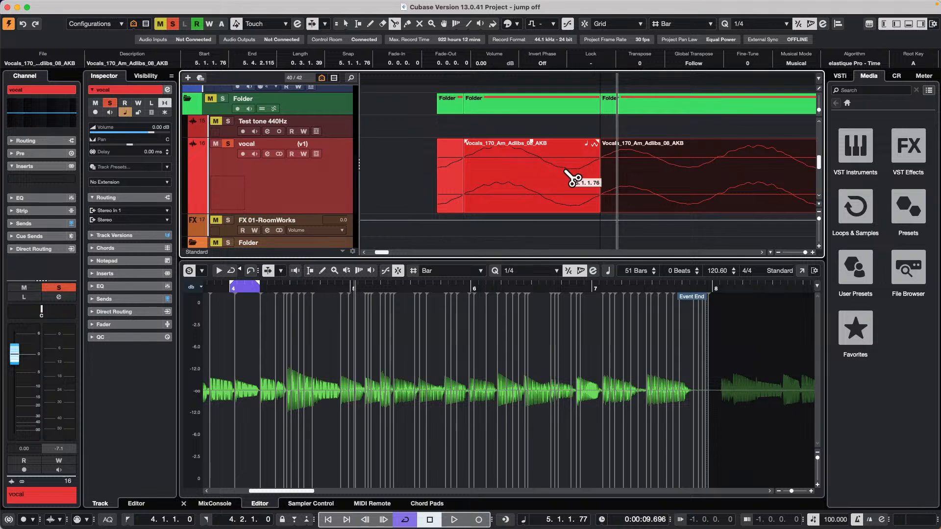
Step: Undo the two splits near the vocal fragment's start and the fragment's move
drag(552, 78, 540, 47)
key(super+z)
key(super+z)
key(super+z)
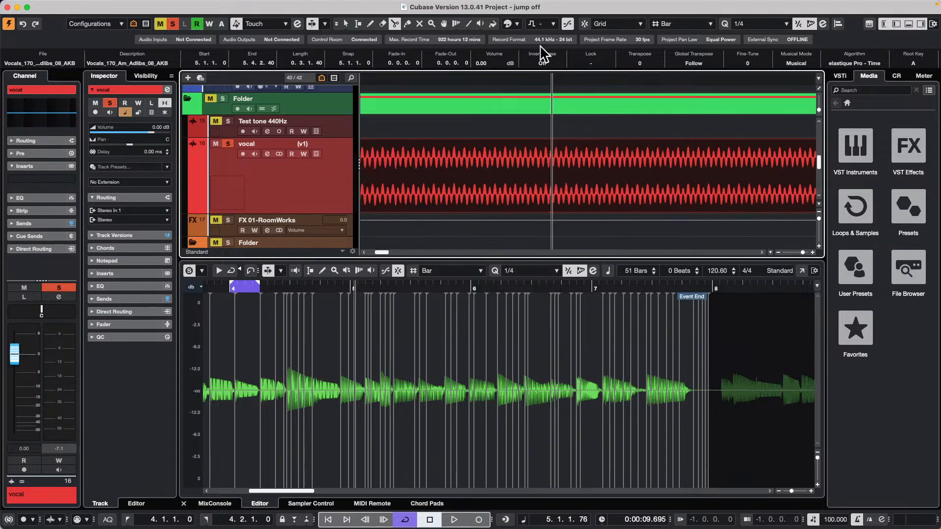
drag(530, 84, 546, 39)
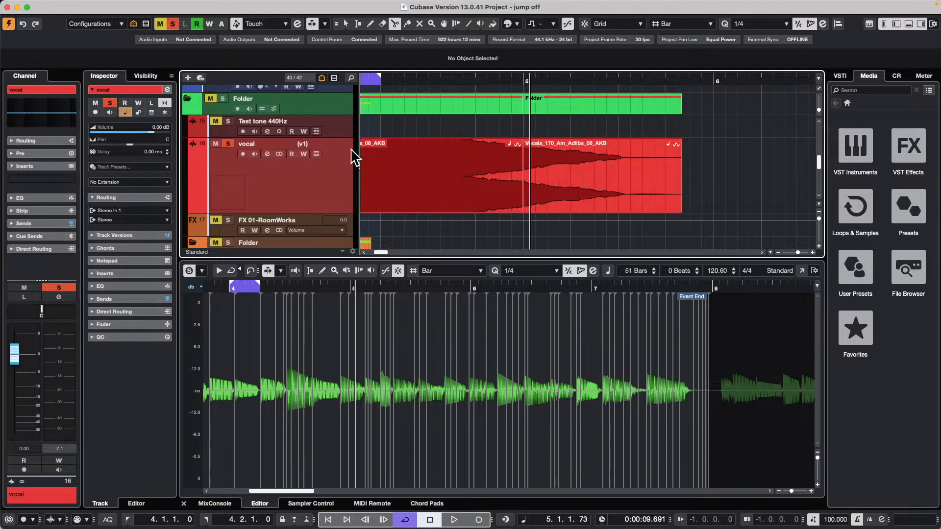
Step: Select the Celli track and its MIDI part, and open the track's HALion 7 instrument
scroll(354, 157, down, 10)
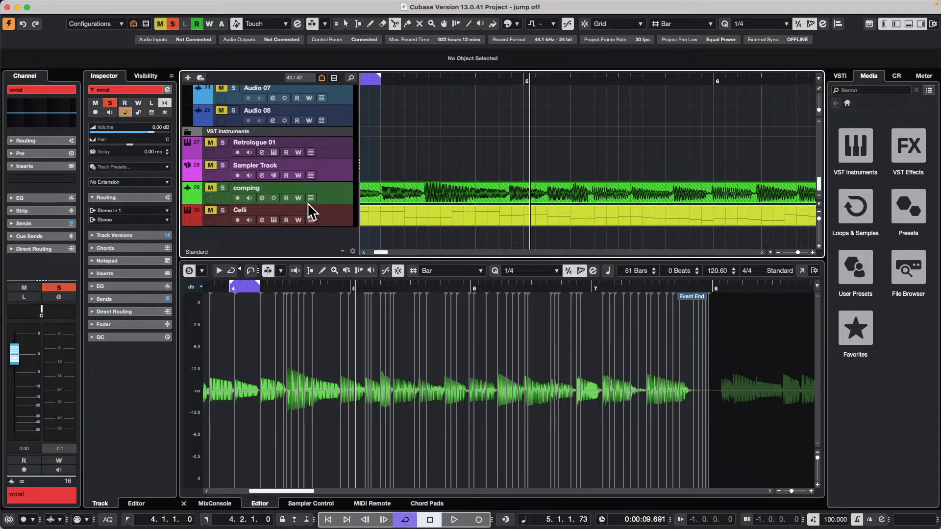
click(333, 217)
key(1)
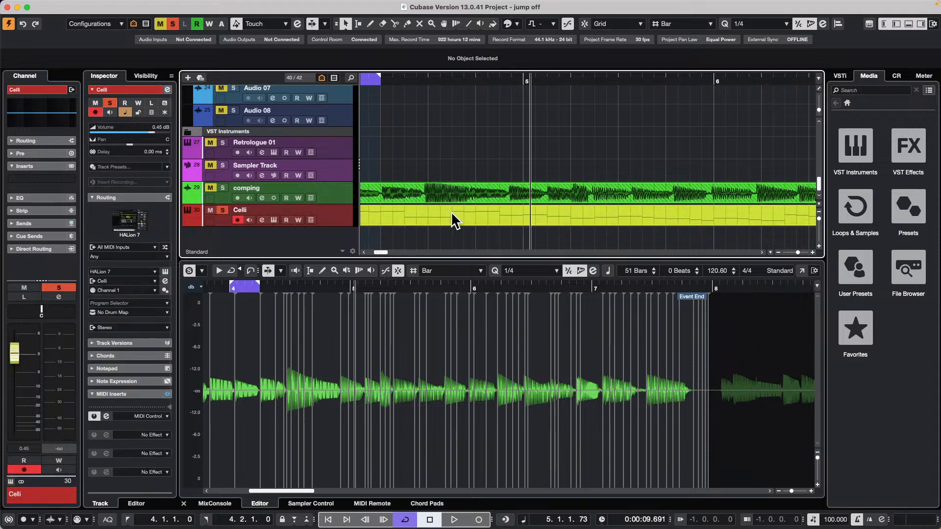
click(452, 214)
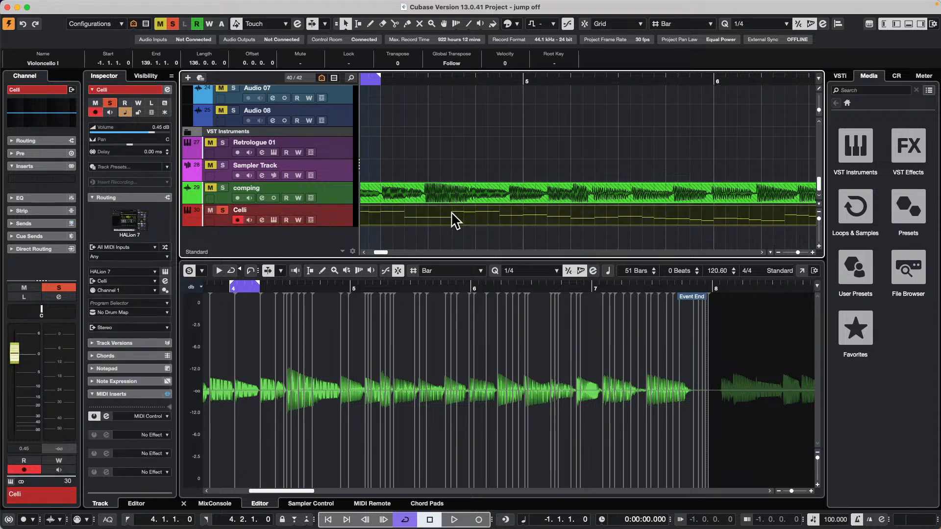
click(274, 219)
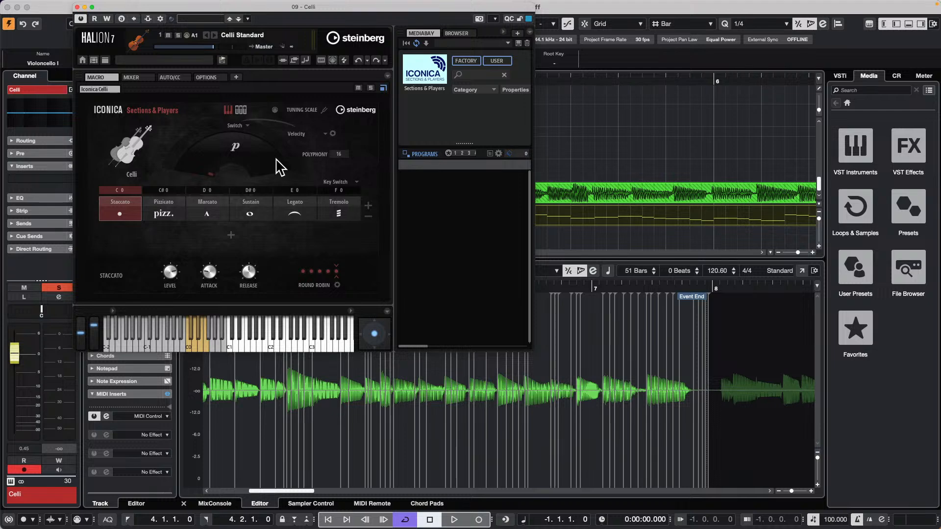
Step: Set the Iconica Celli dynamics mode to Fade and assign Modulation as its controller
click(241, 126)
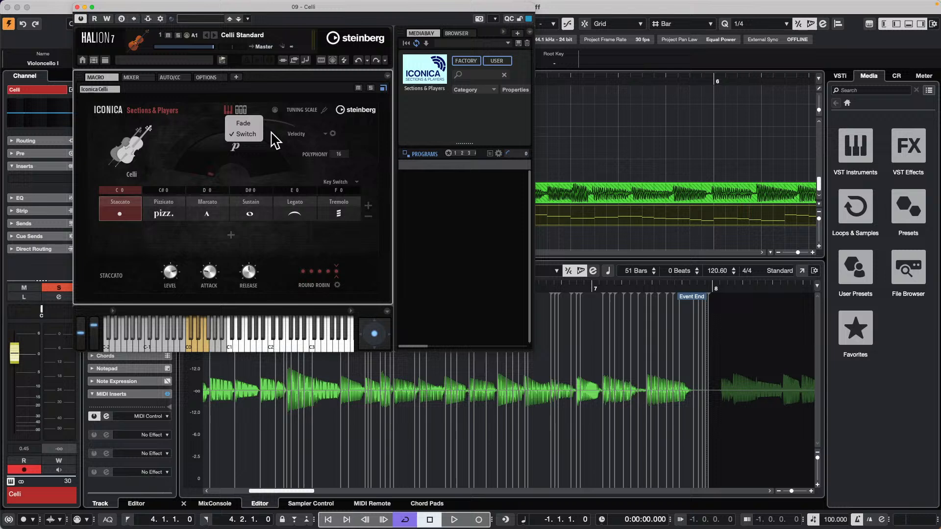
click(243, 123)
click(315, 134)
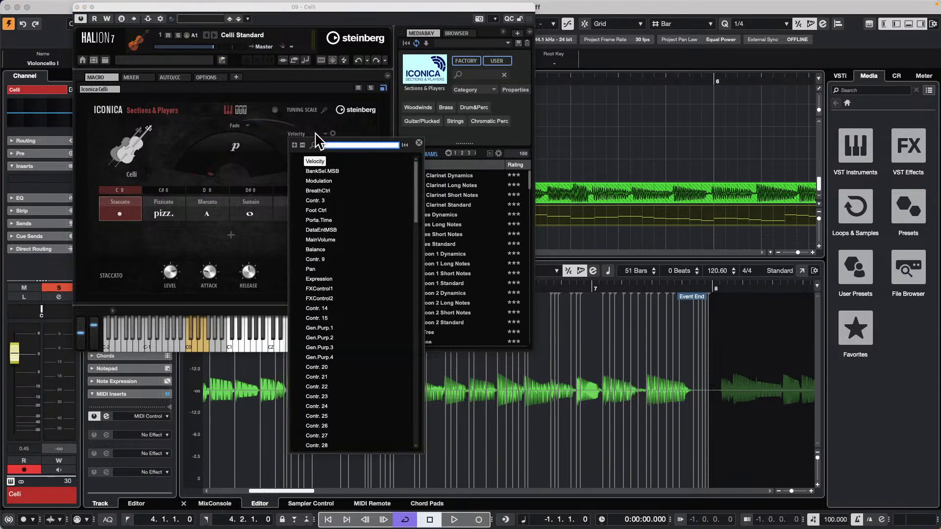
click(281, 156)
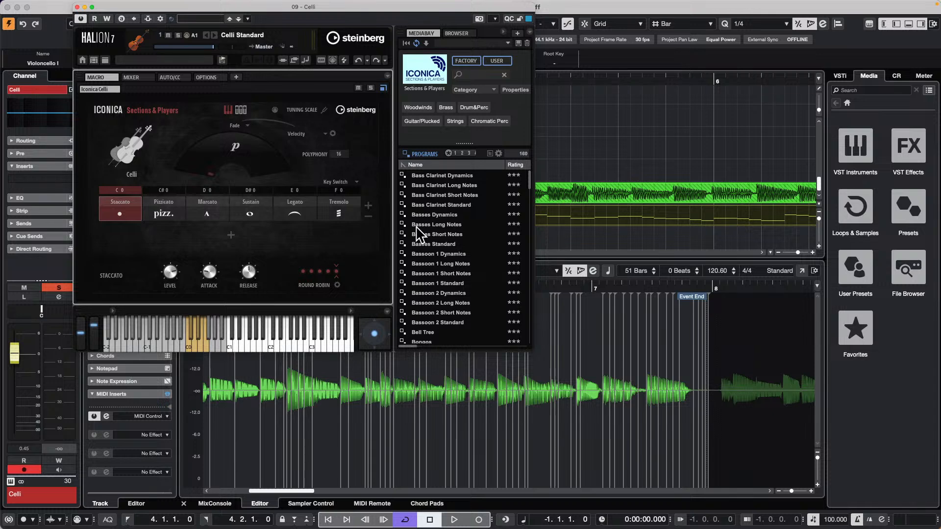
Step: View the articulation choices for the Legato slot without changing it, and close the instrument
click(301, 196)
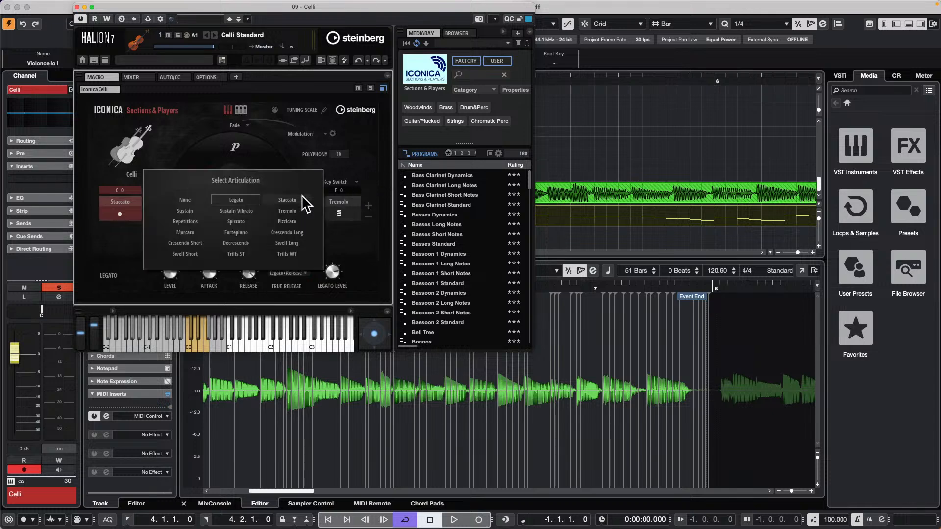
click(282, 161)
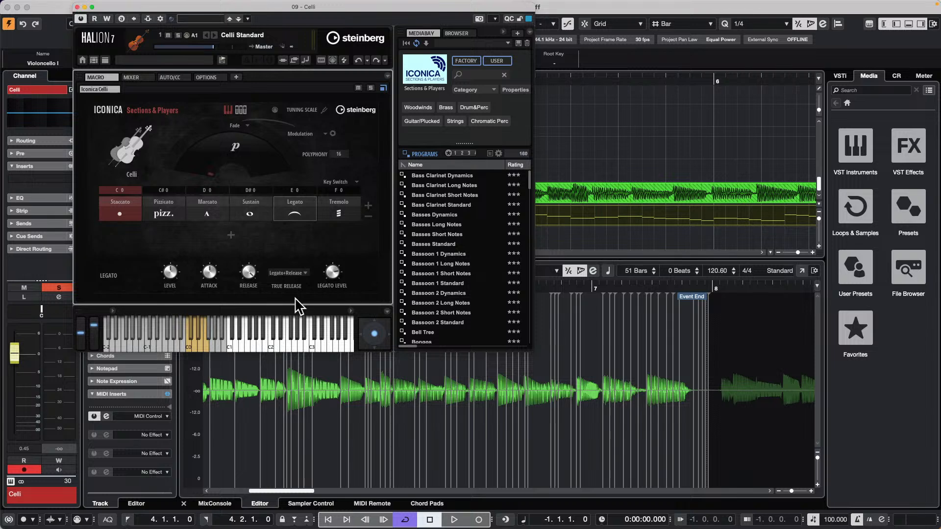
click(76, 7)
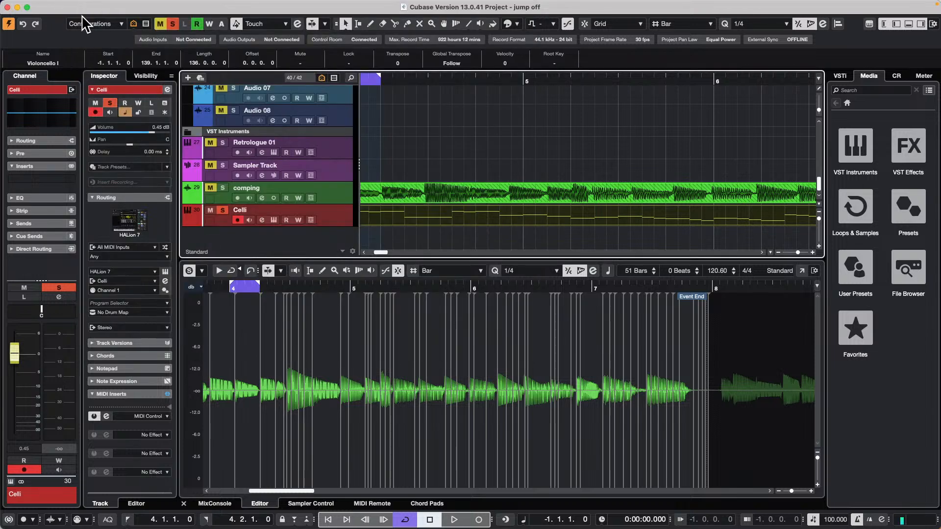
Step: Add a HALion Sonic instrument track below the Celli track and move its instrument window clear of the right-hand zone
right_click(337, 219)
mouse_move(416, 225)
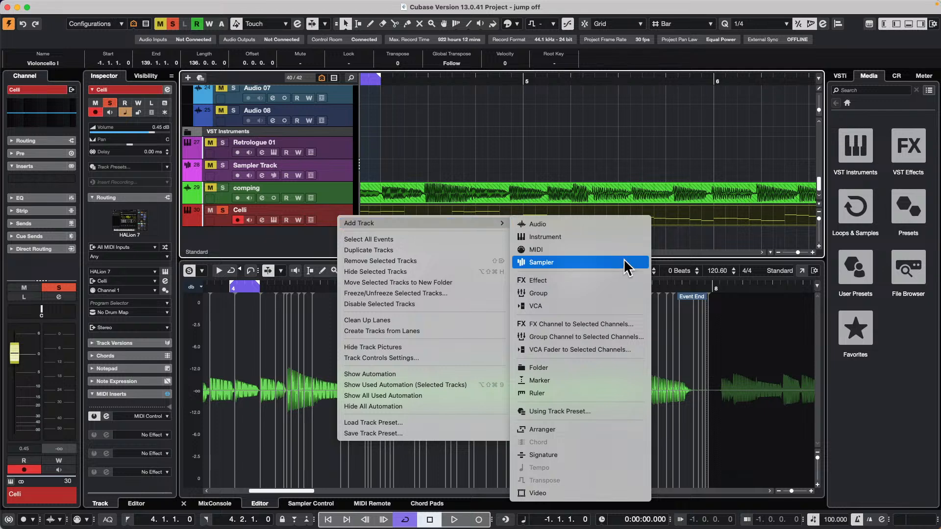
click(621, 236)
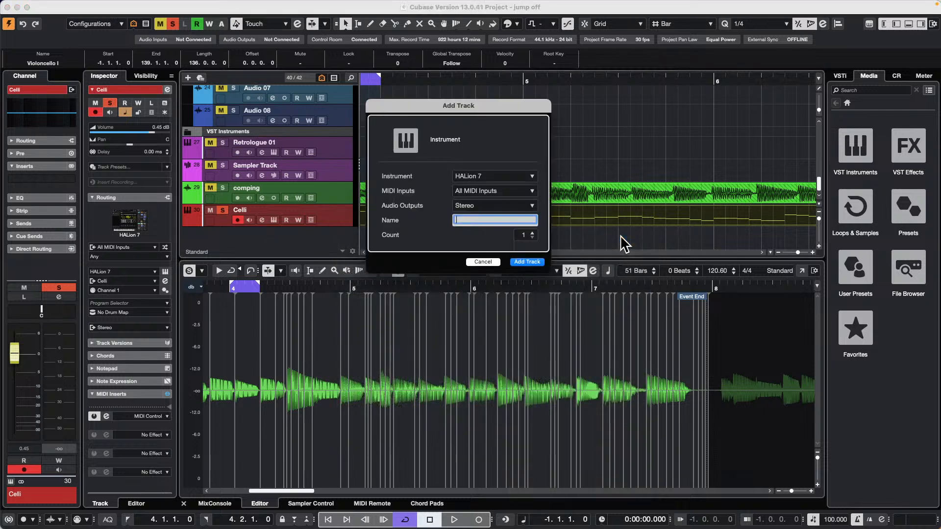
click(490, 176)
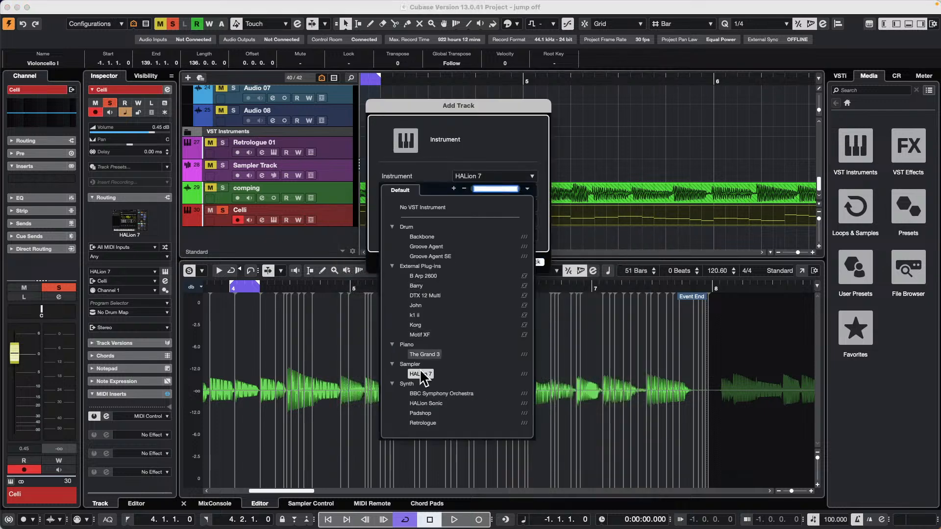
click(433, 400)
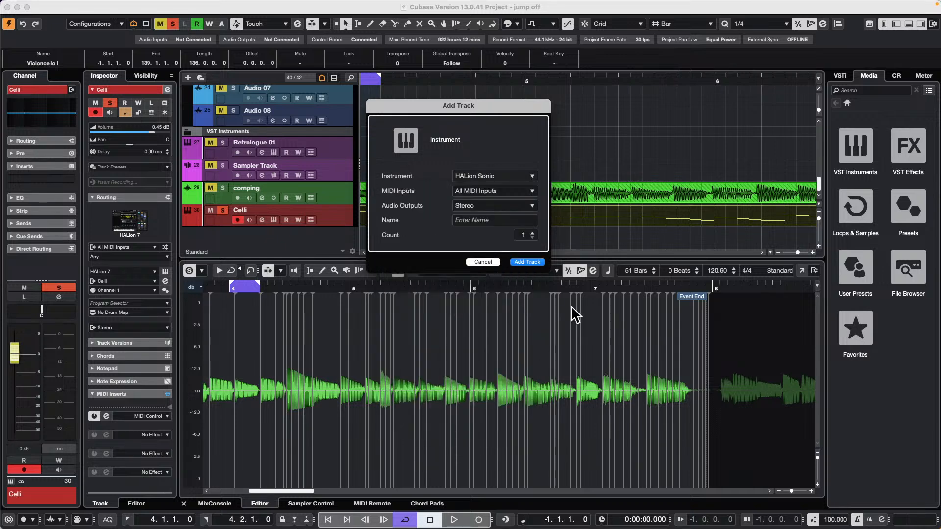
click(529, 263)
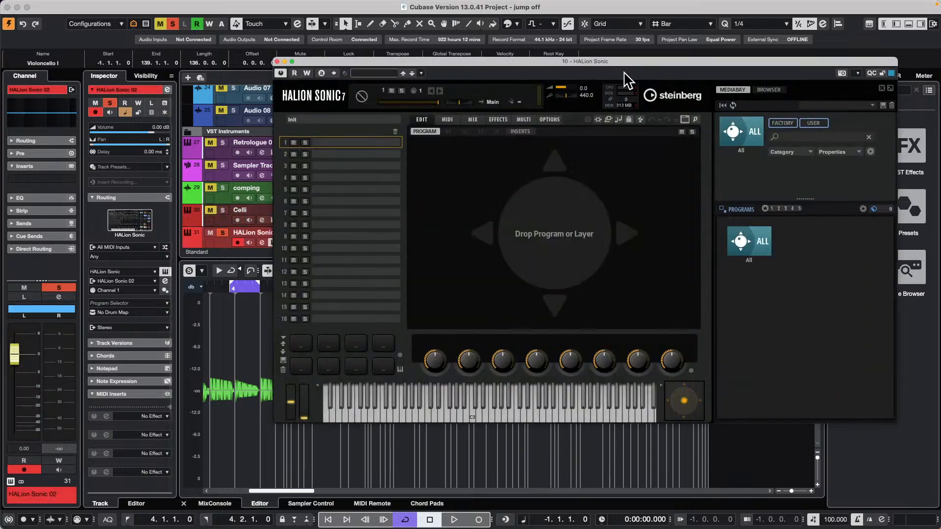
drag(633, 61, 499, 39)
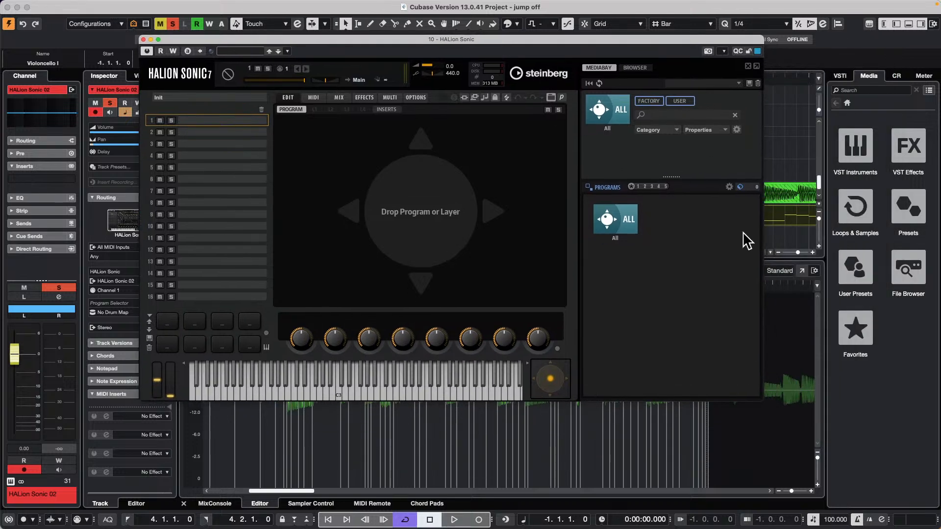
Step: Show HALion Sonic's sound libraries and choose Iconica Sketch as the program source
click(615, 220)
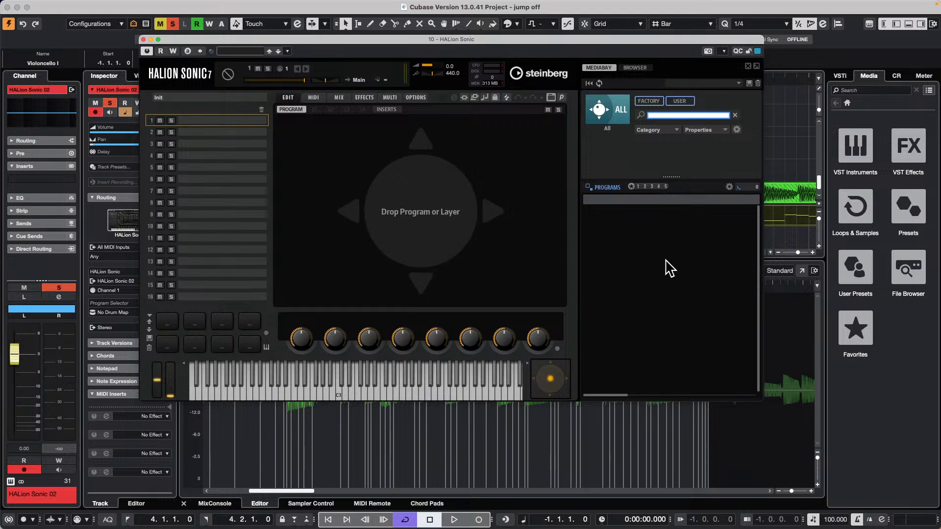
click(624, 116)
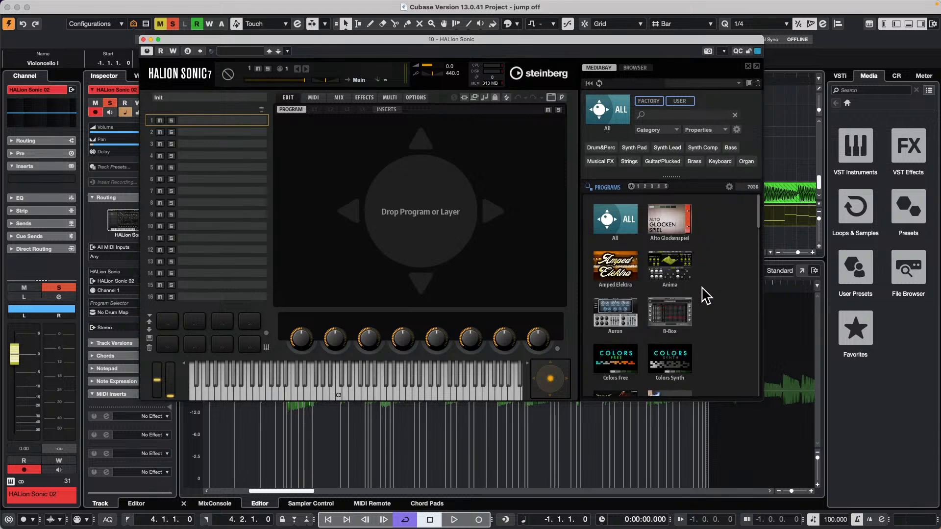
scroll(705, 297, down, 13)
scroll(705, 297, down, 2)
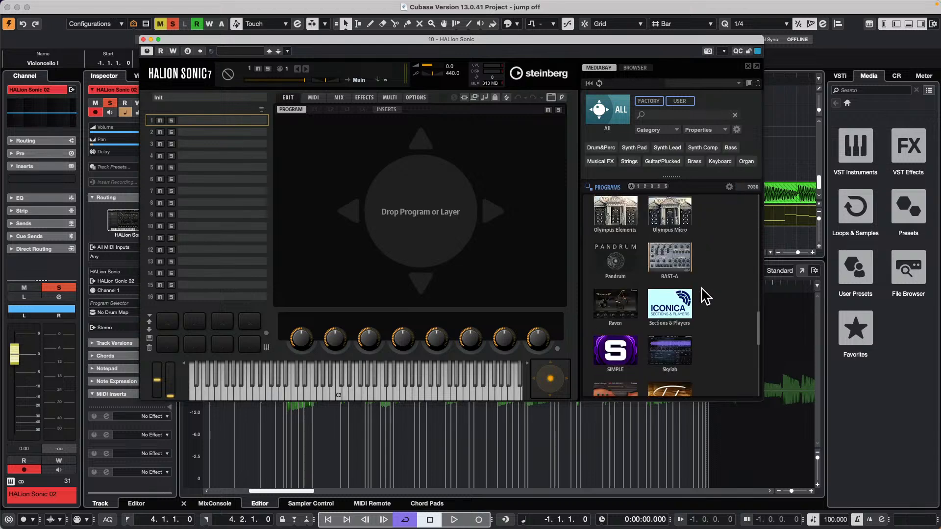
scroll(706, 296, up, 5)
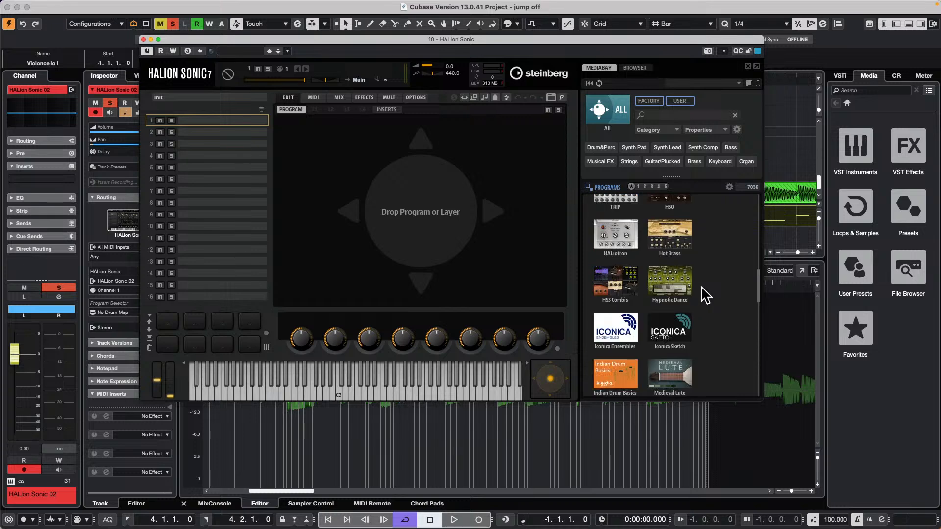
scroll(706, 297, down, 6)
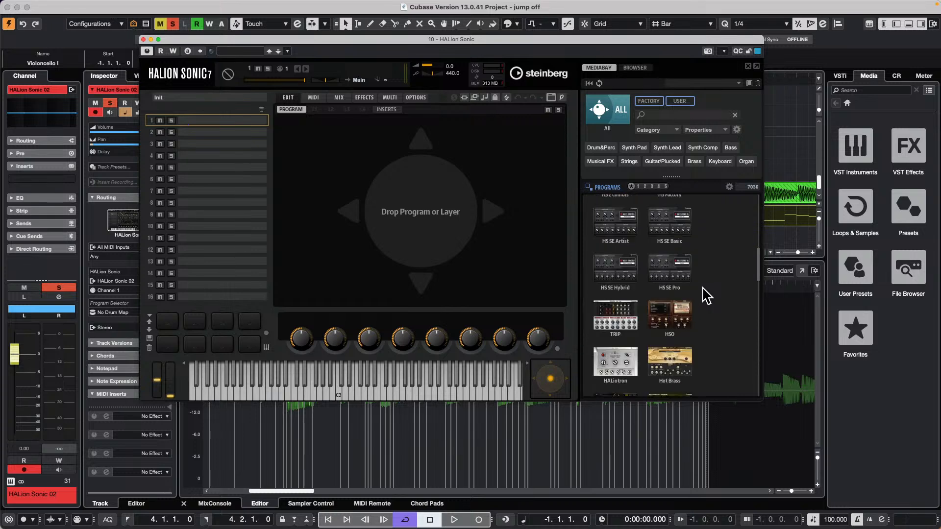
scroll(706, 296, down, 4)
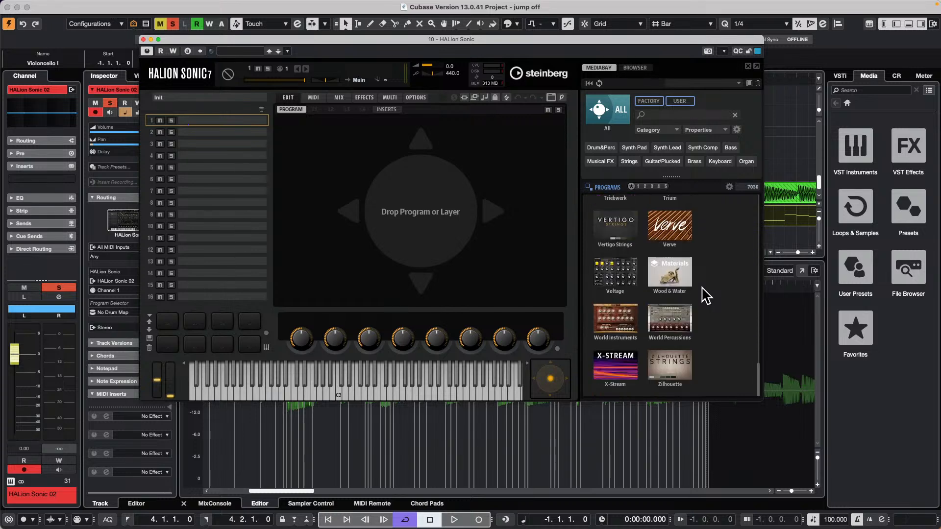
scroll(665, 284, up, 4)
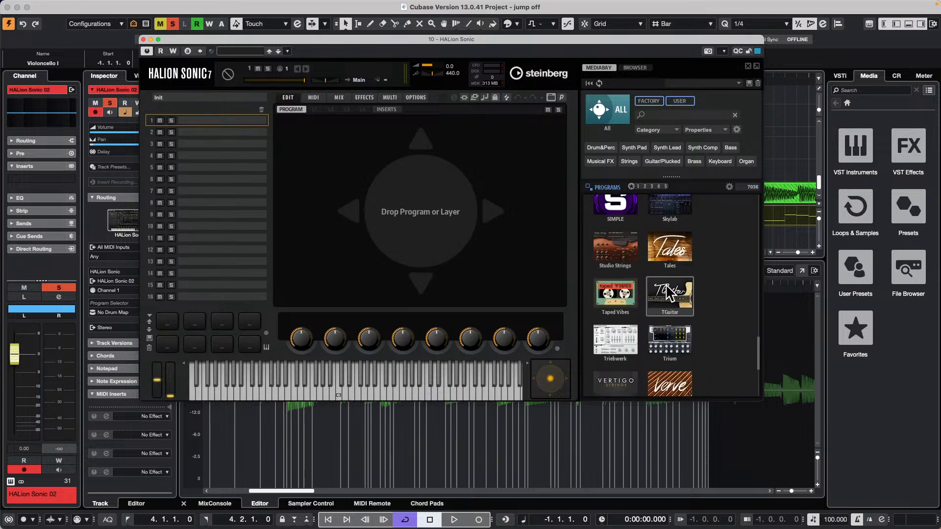
scroll(669, 292, up, 3)
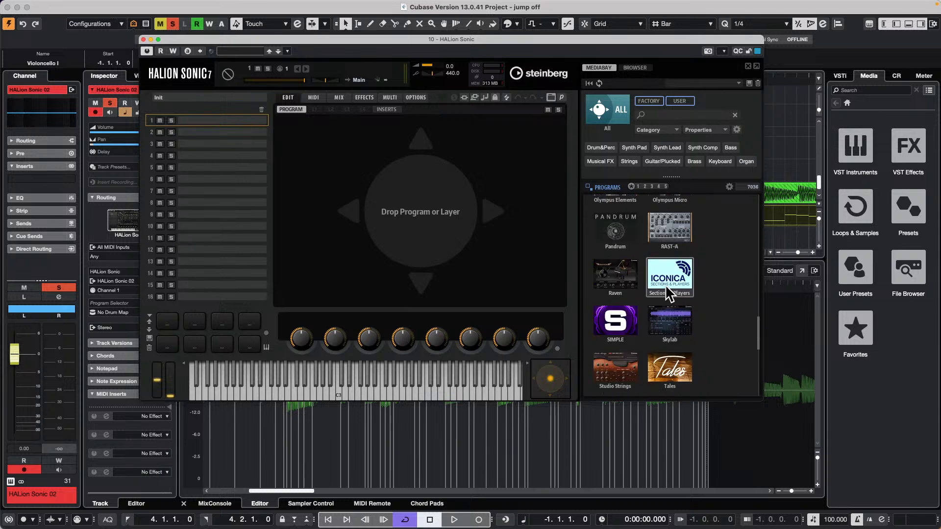
scroll(665, 284, up, 2)
scroll(667, 289, up, 3)
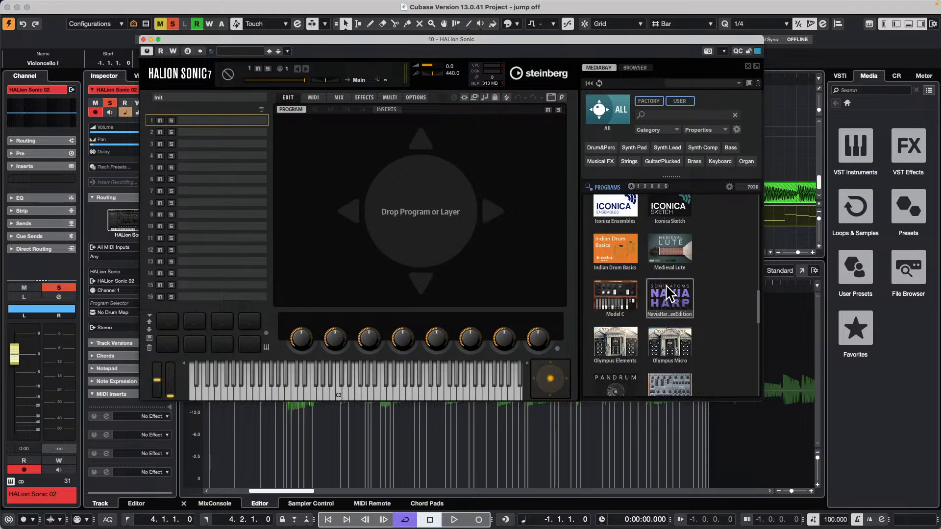
click(676, 243)
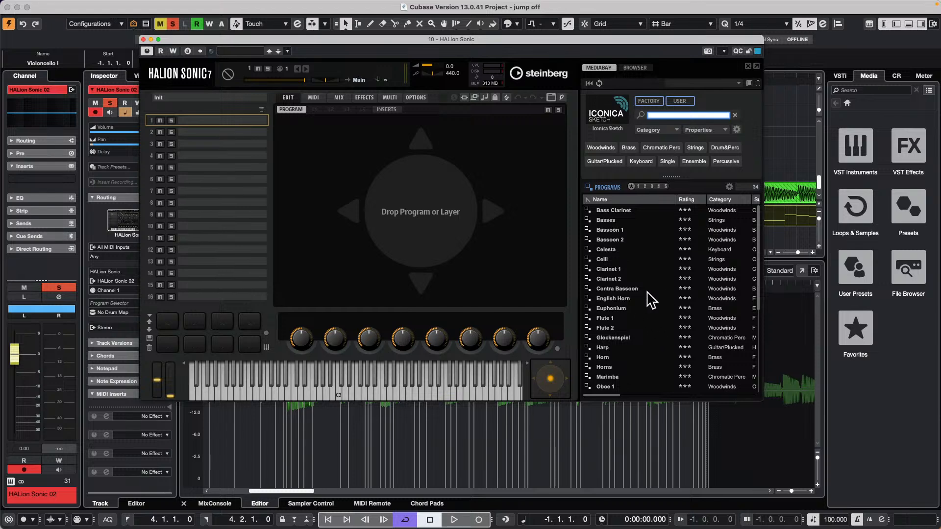
Step: Load the Iconica Sketch Celli program into slot 1 and audition a note on the virtual keyboard
double_click(606, 259)
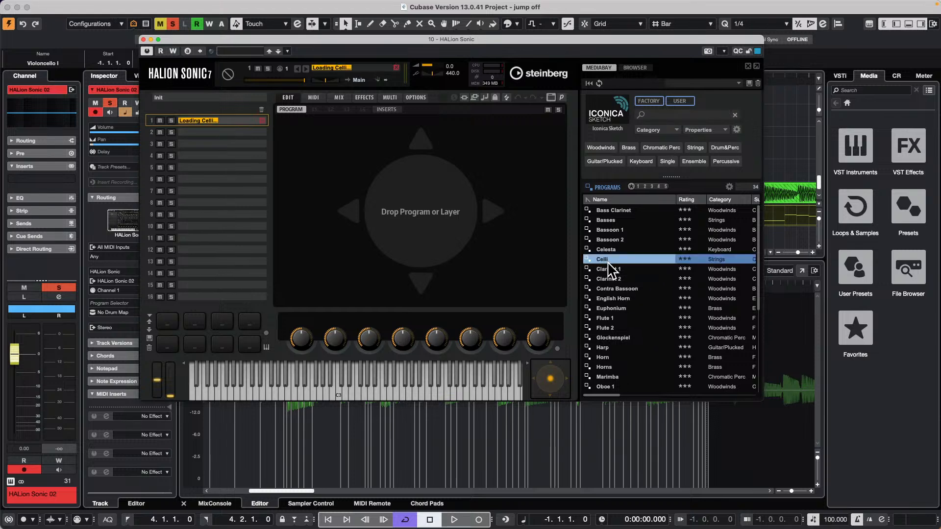
click(346, 385)
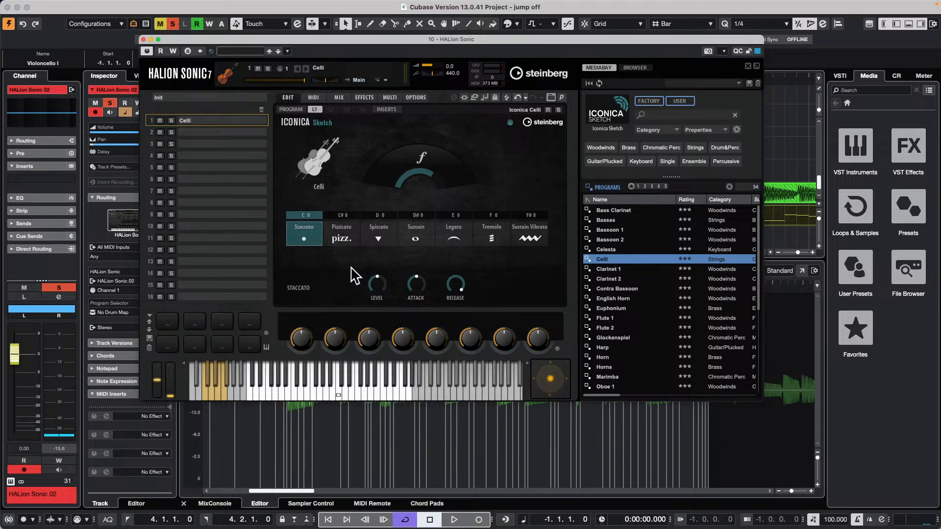
Step: Examine the Celli program's insert, layer and program settings for dynamics options
click(392, 110)
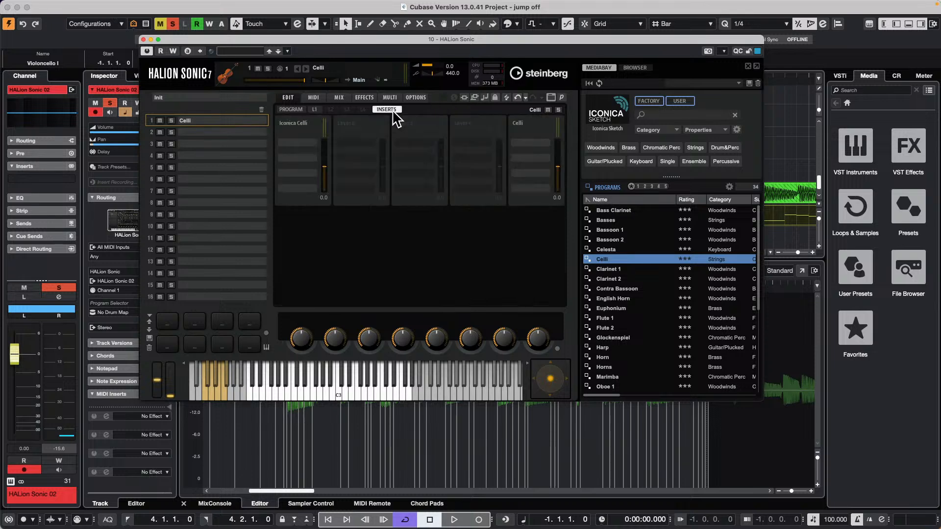
click(317, 111)
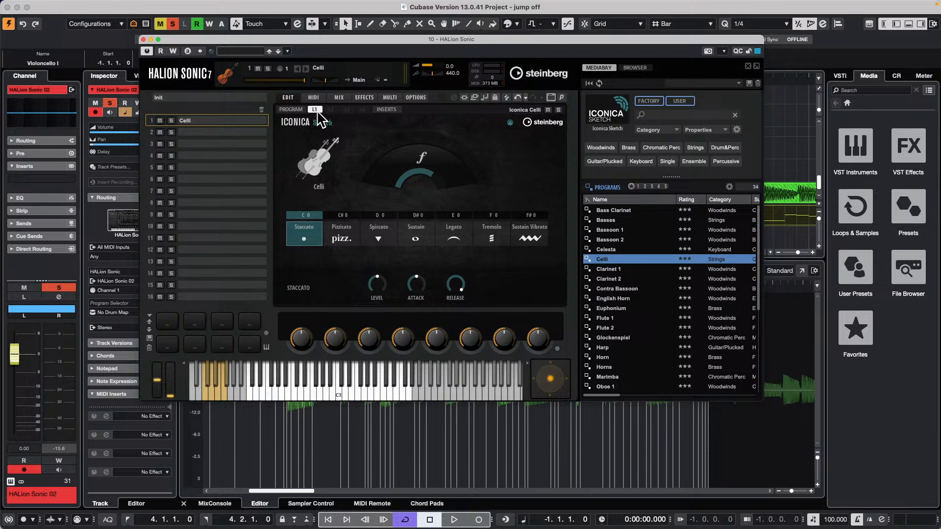
click(291, 110)
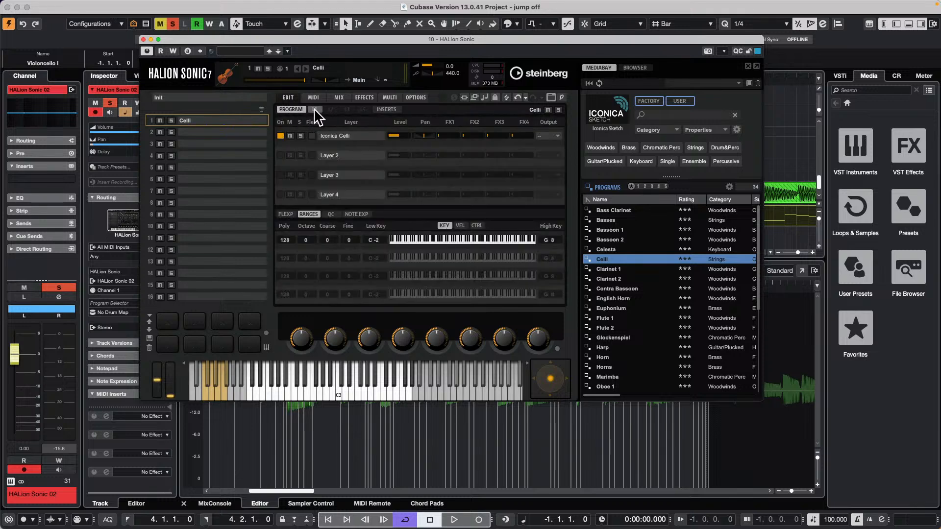
click(314, 110)
click(386, 110)
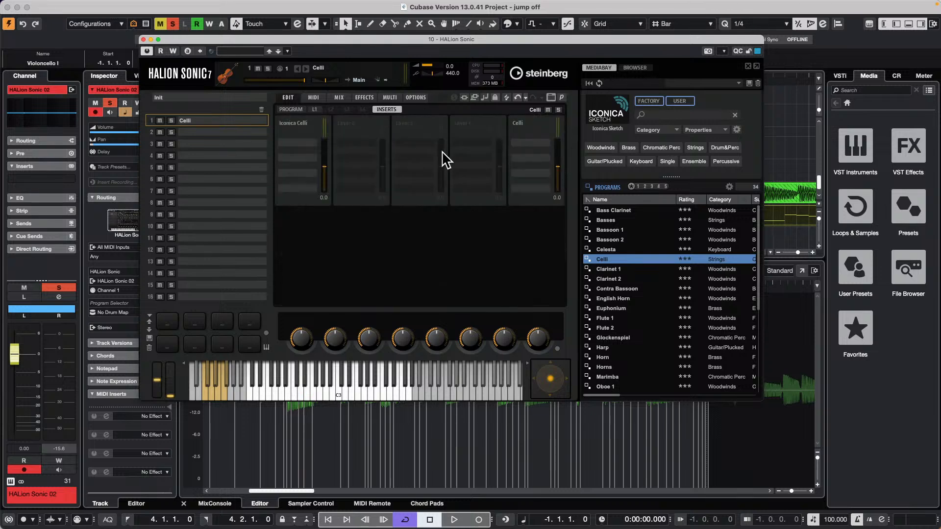
click(299, 110)
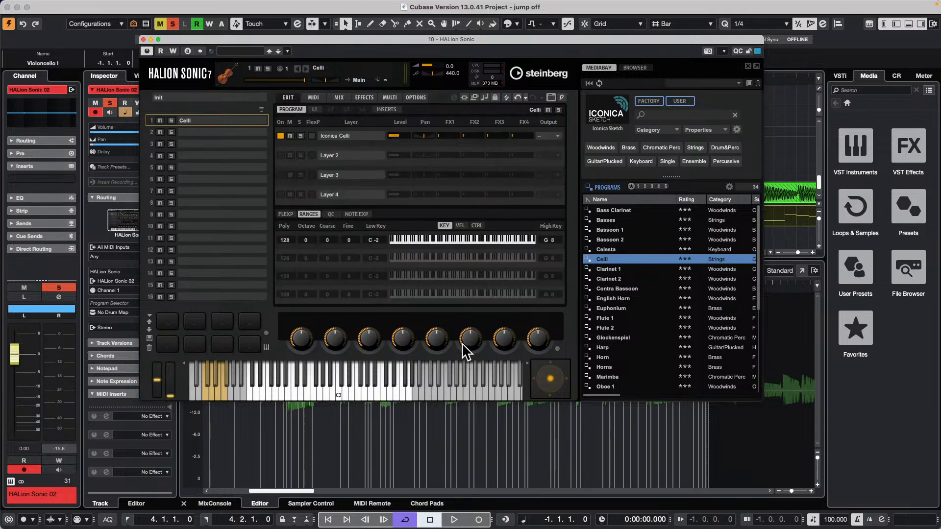
Step: Return to the Iconica Celli layer's articulation view and activate the Sustain articulation
click(315, 110)
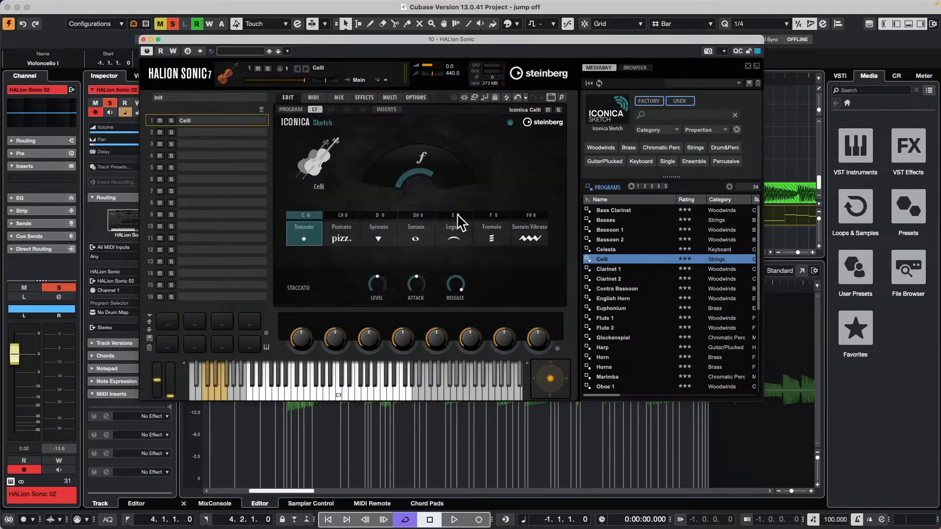
click(417, 219)
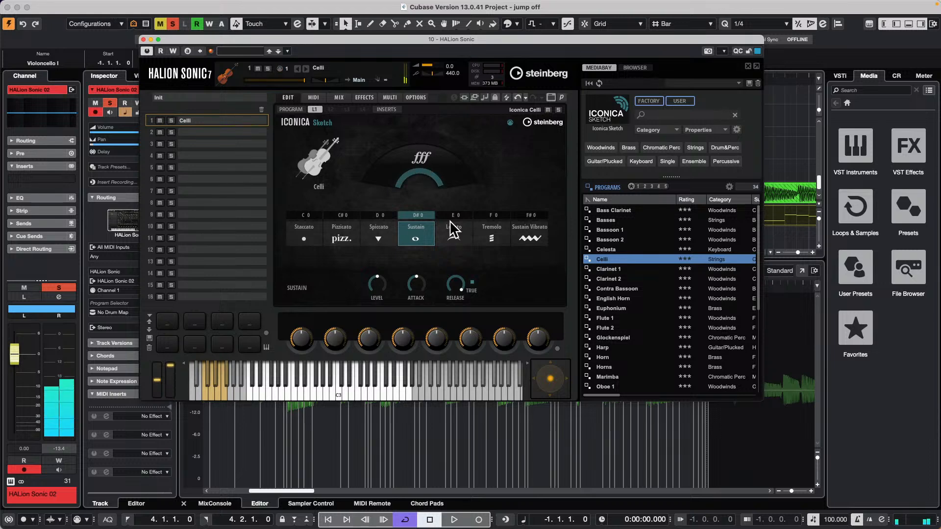
Step: Examine the Celli program's note expression, key range and FlexPhraser settings for dynamics options, and close the instrument window
click(472, 282)
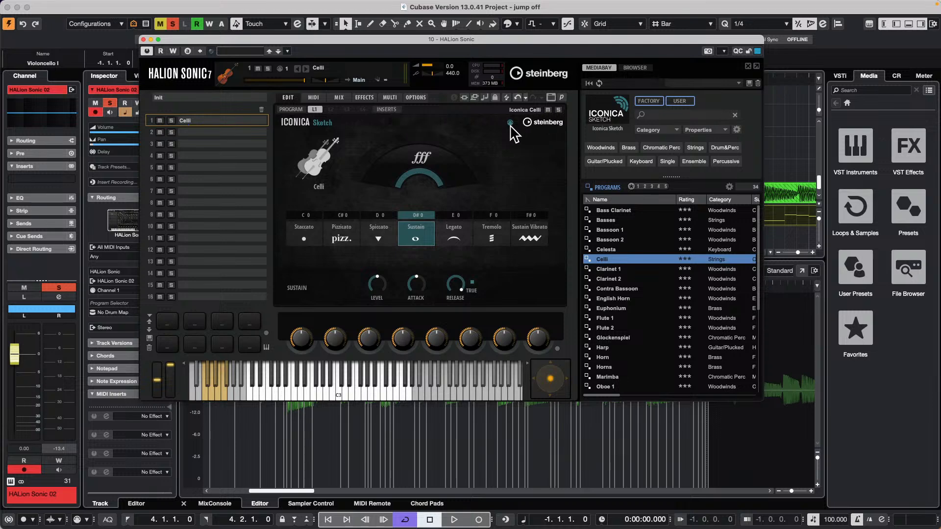
click(291, 109)
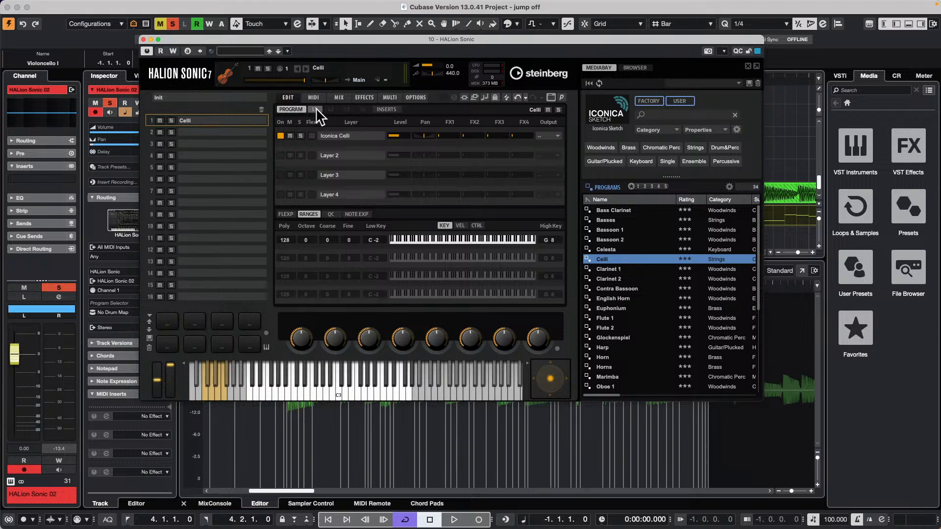
click(316, 109)
click(296, 111)
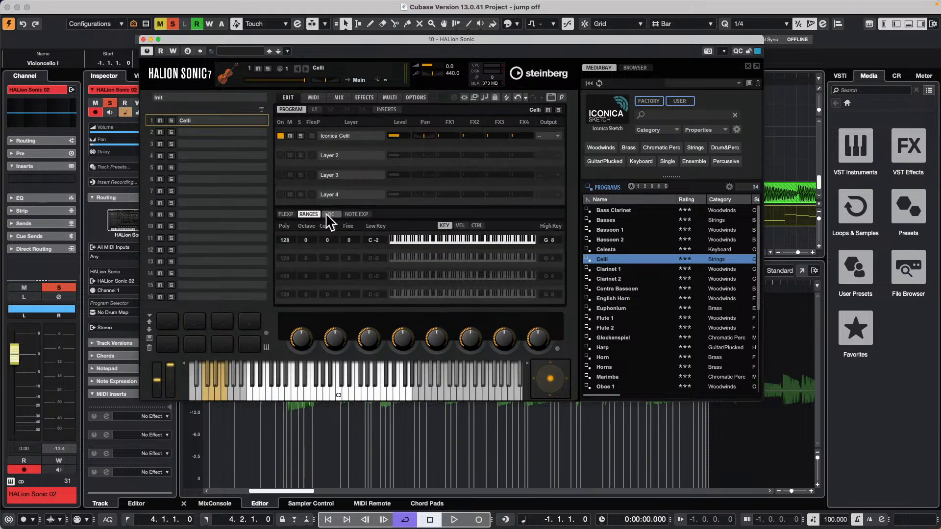
click(351, 215)
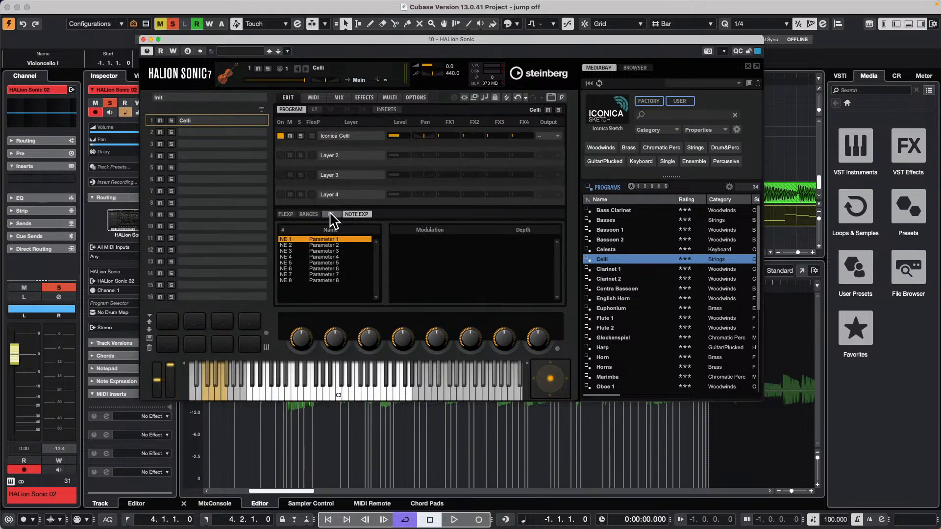
click(302, 214)
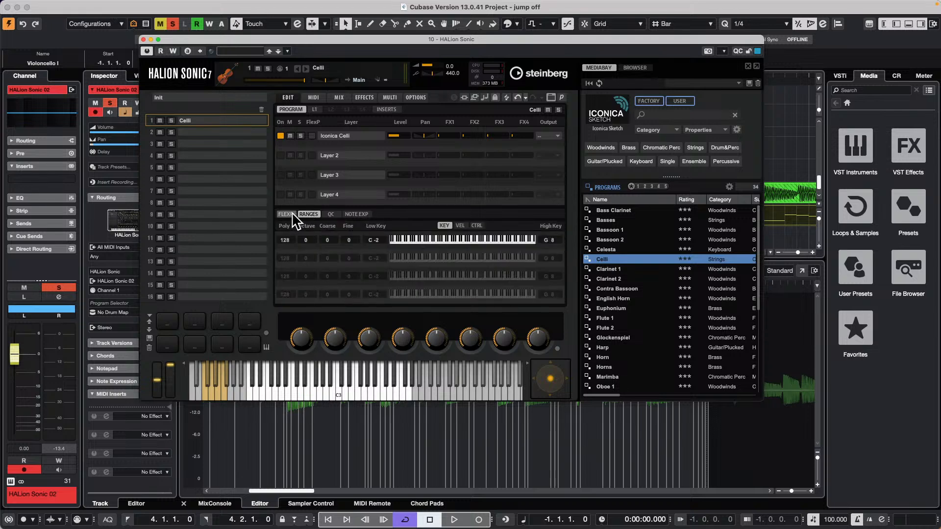
click(286, 214)
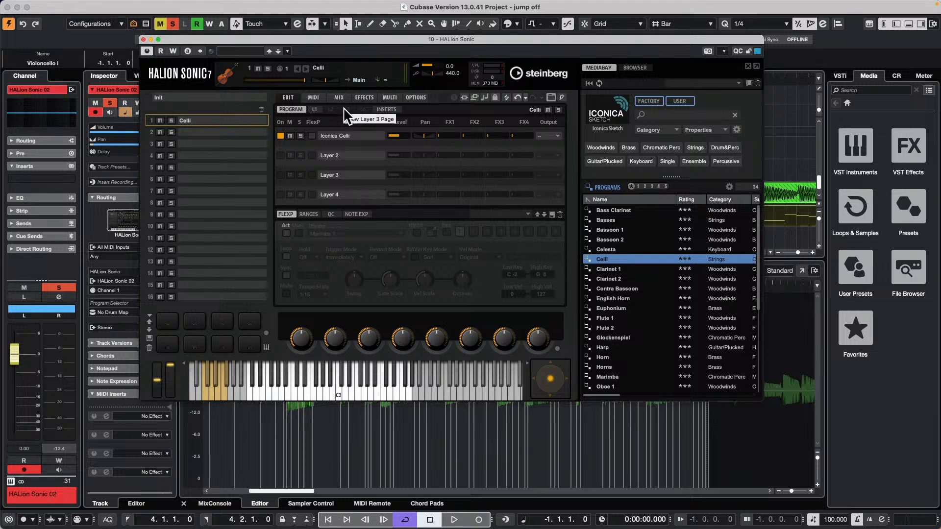
click(144, 39)
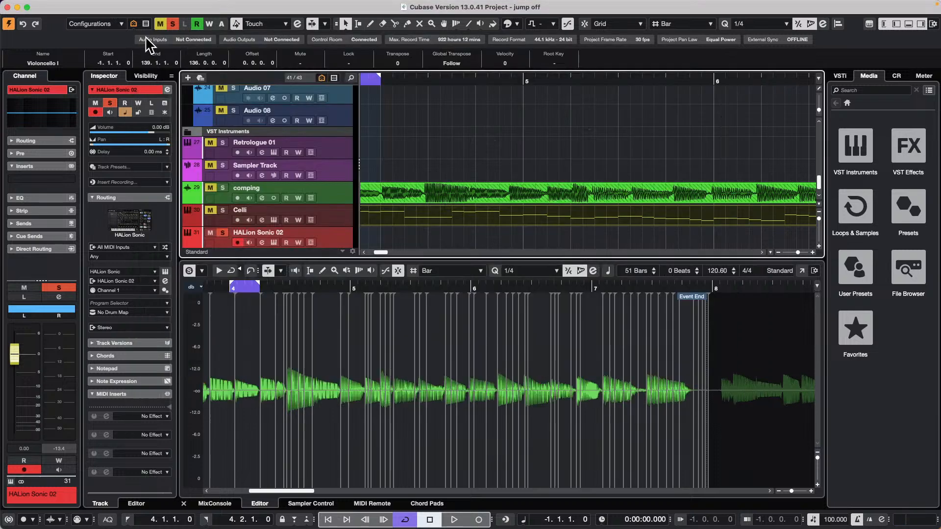
Step: Set the Celli track's Input Transformer to Track mode, open its settings and activate module 1
click(340, 213)
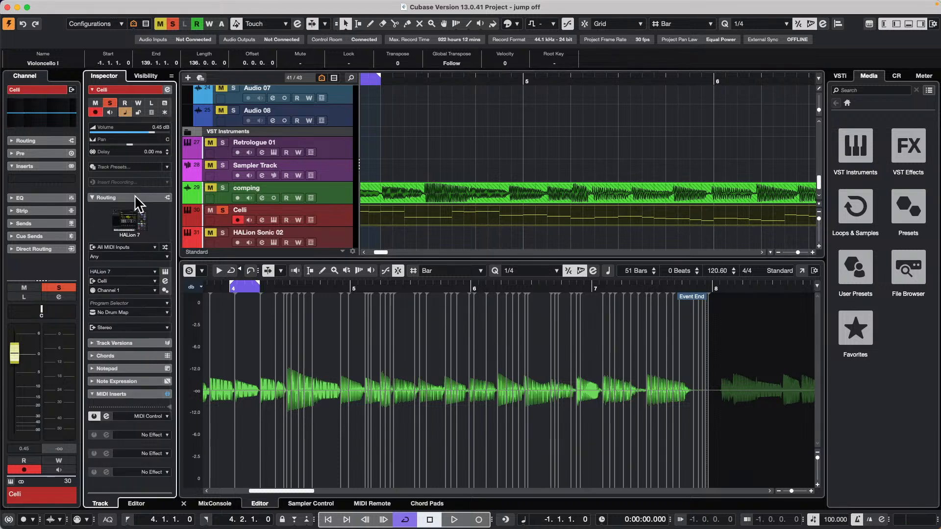
click(165, 248)
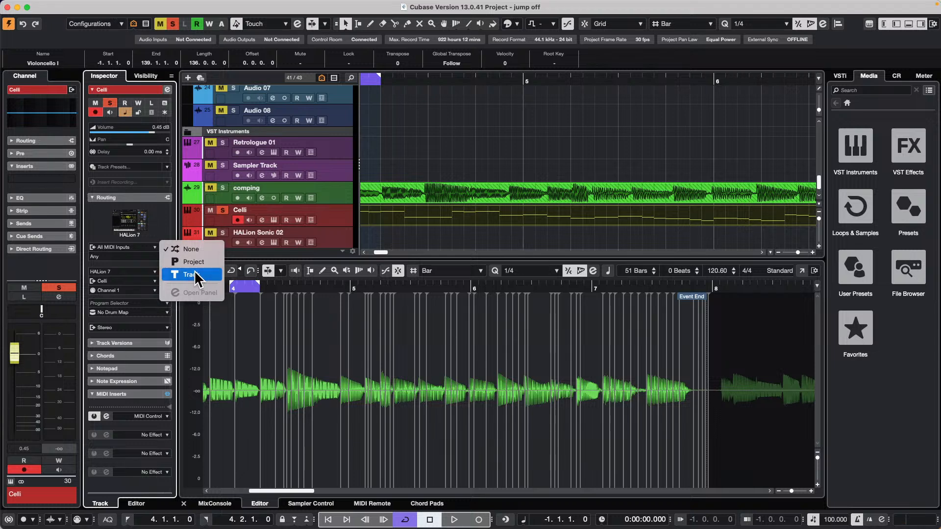
click(196, 275)
click(163, 245)
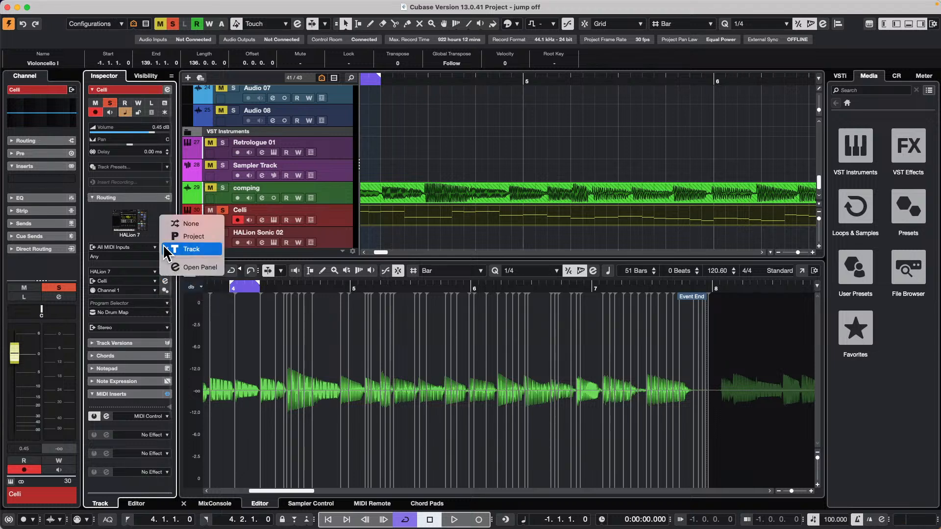
click(198, 267)
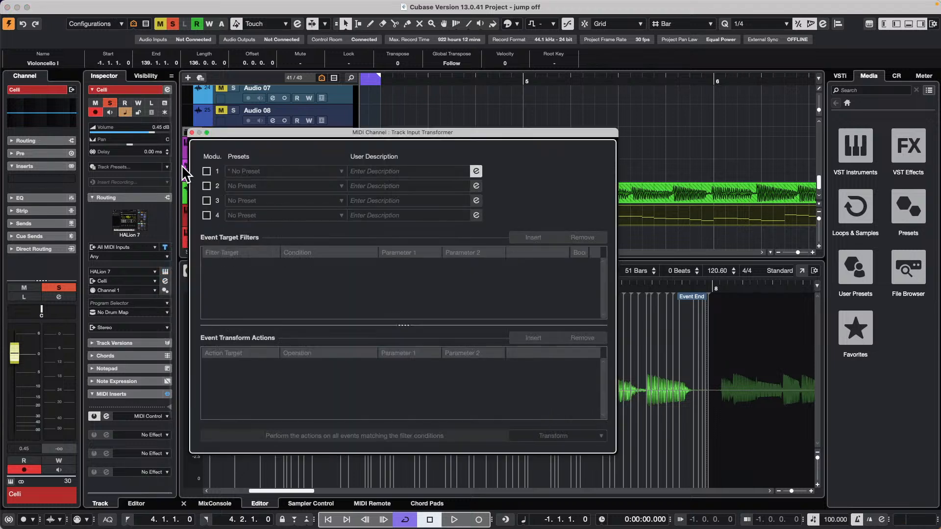
click(206, 171)
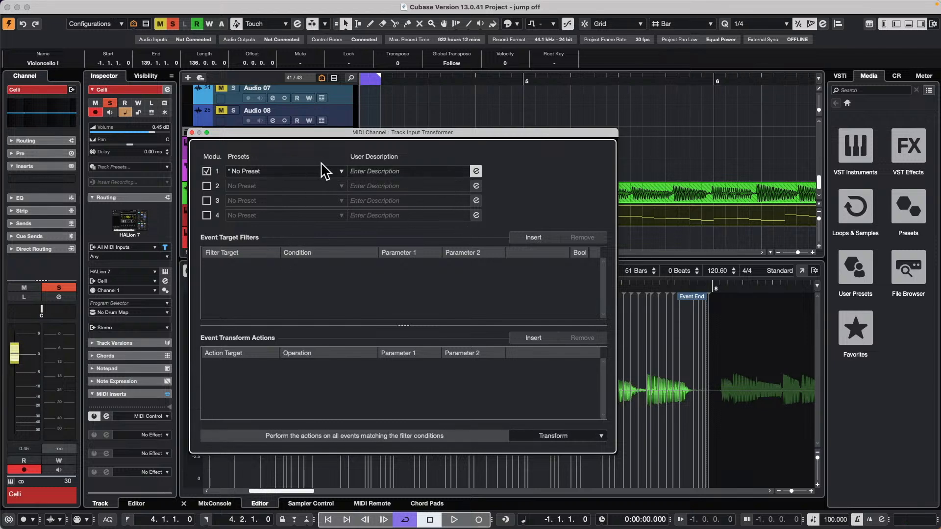
Step: Review the factory presets for transformer module 1 and keep its function set to Transform
click(342, 172)
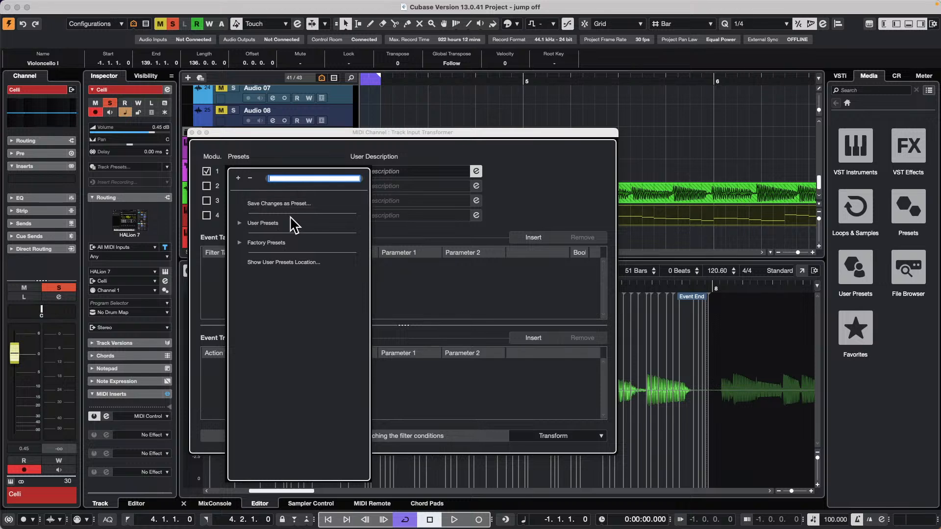
click(240, 243)
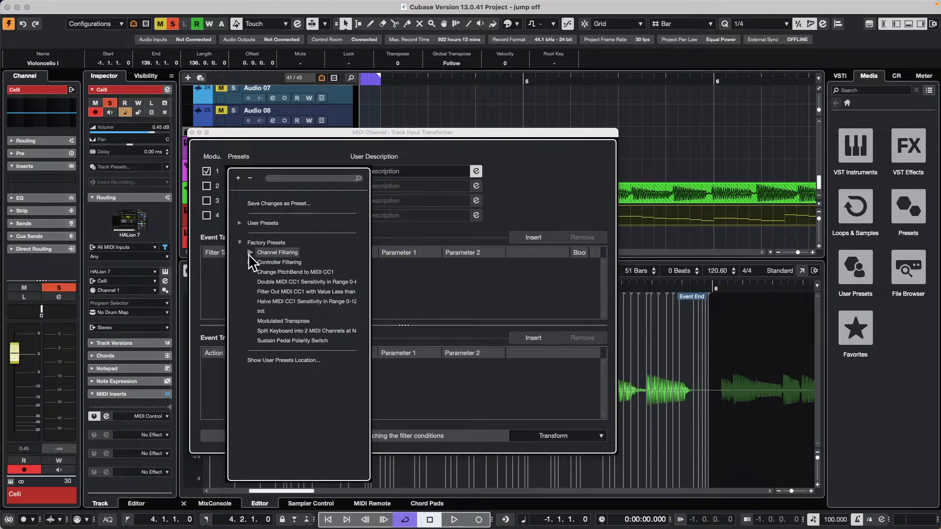
click(422, 271)
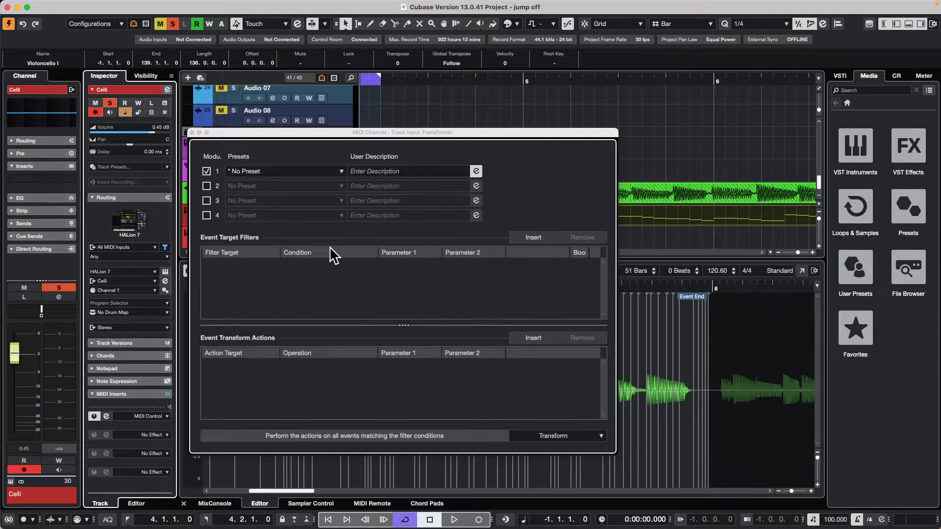
click(564, 436)
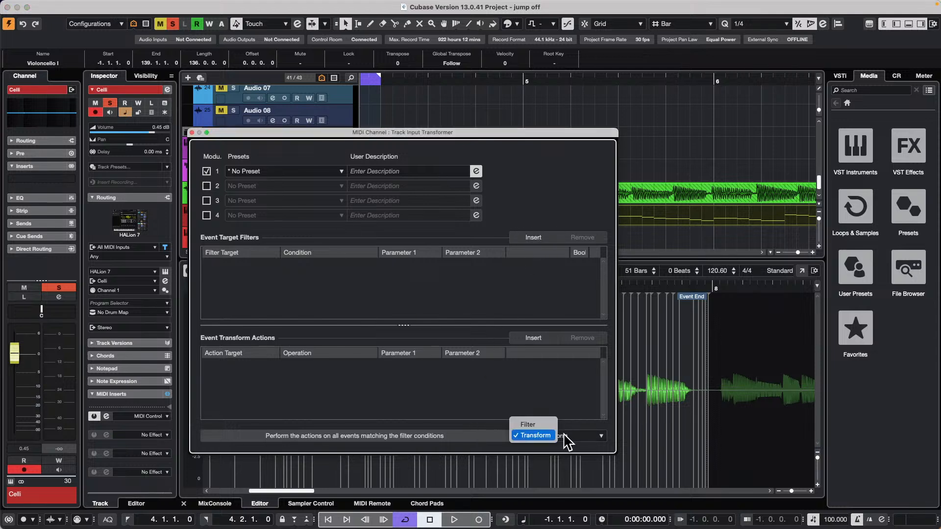
click(531, 435)
Step: Add an event target filter for Type Is Equal Controller
click(532, 237)
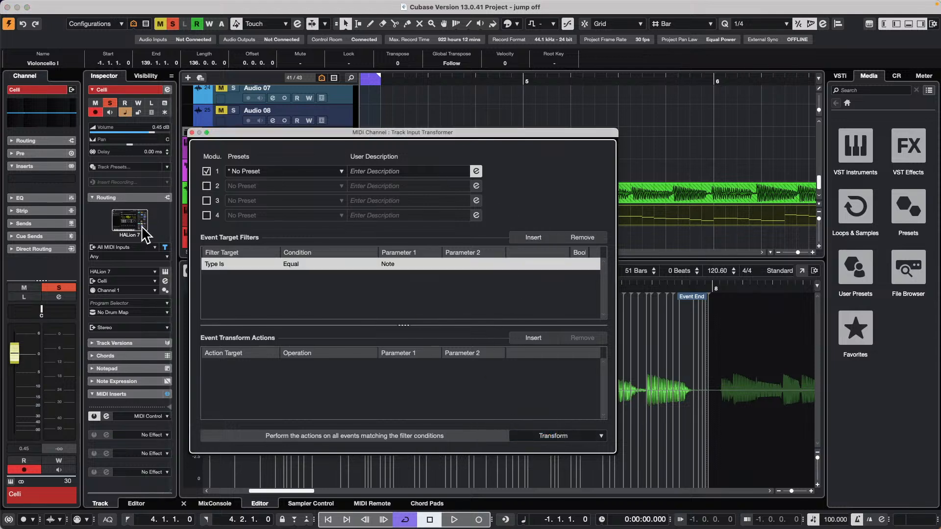
click(387, 266)
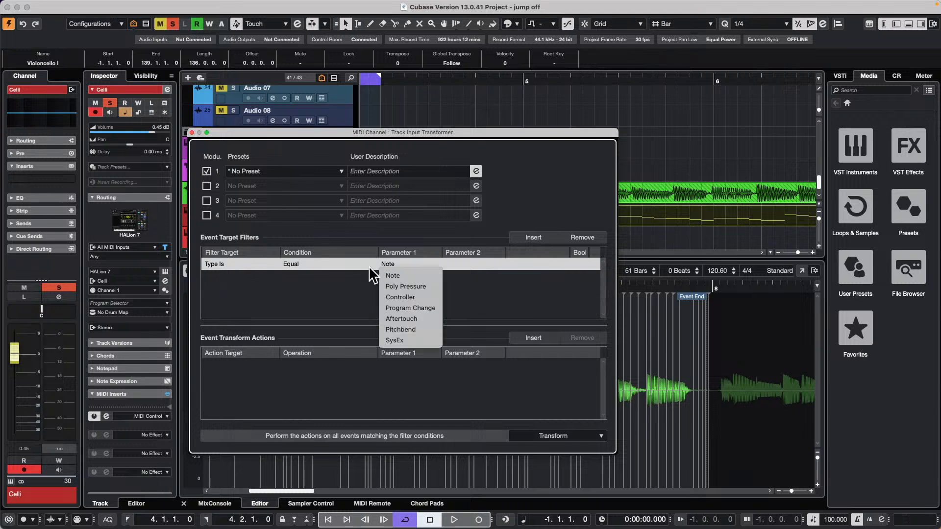
click(409, 296)
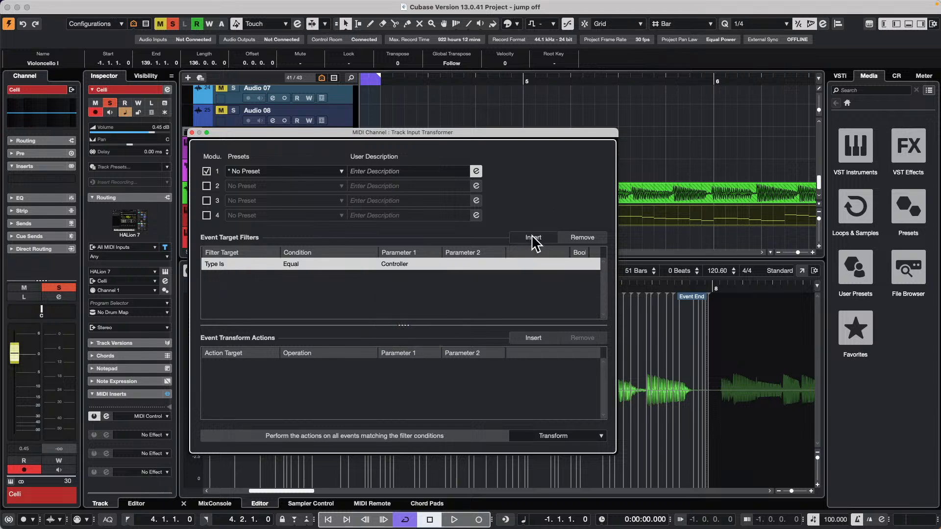
Step: Add a second target filter for MIDI Controller No. Equal CC 11 (Expression)
click(532, 237)
click(221, 276)
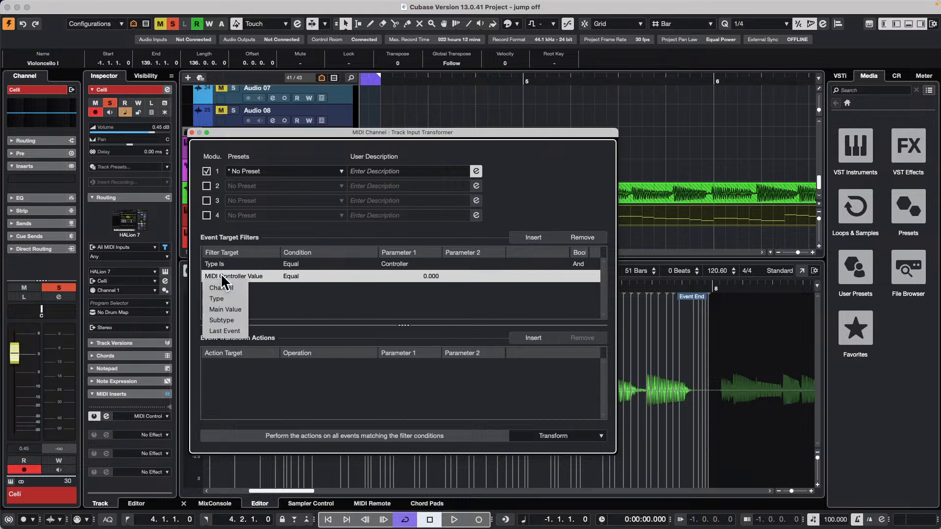
click(236, 320)
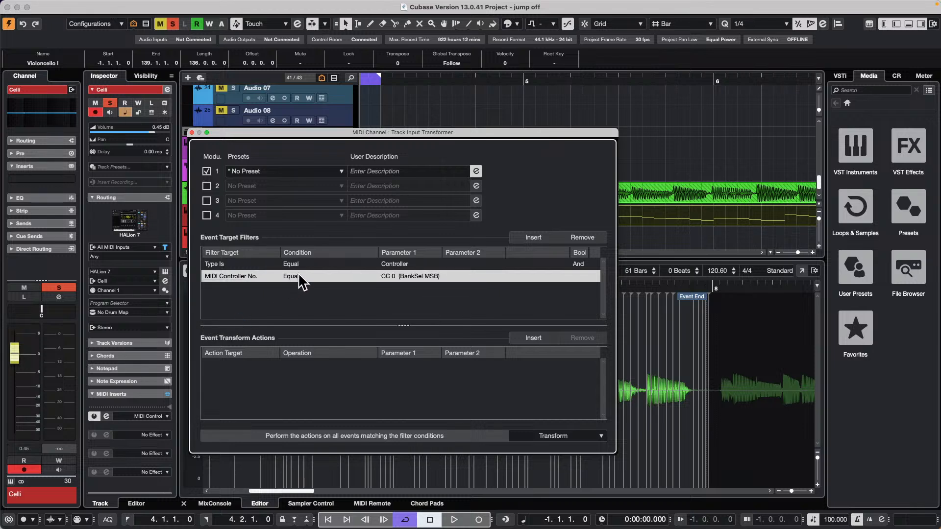
click(390, 275)
scroll(389, 276, up, 5)
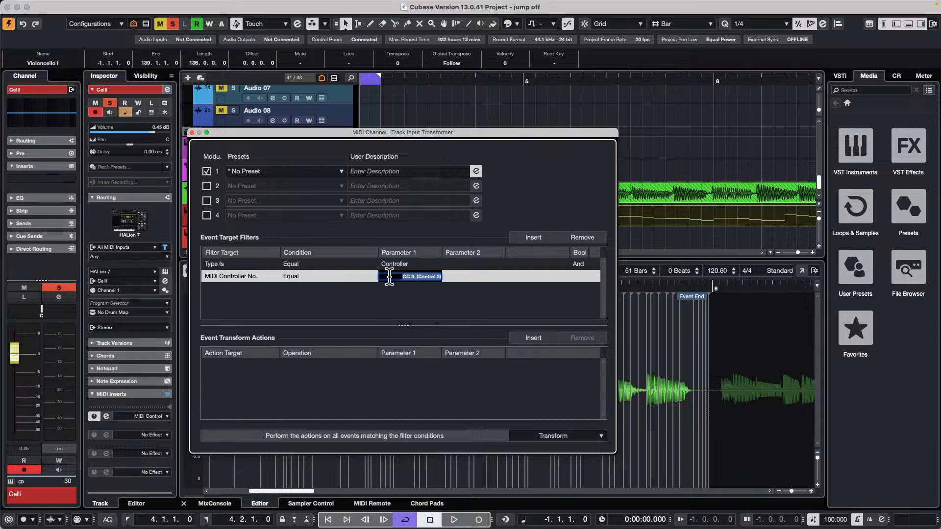
scroll(389, 277, up, 6)
key(Return)
Step: Add a transform action that subtracts 10 from the MIDI Controller No
click(538, 338)
click(219, 364)
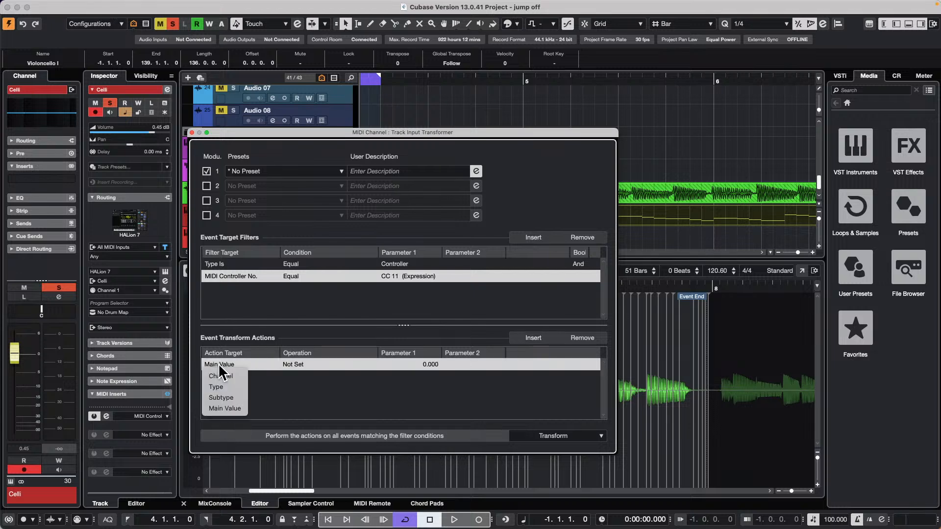
click(236, 398)
click(359, 366)
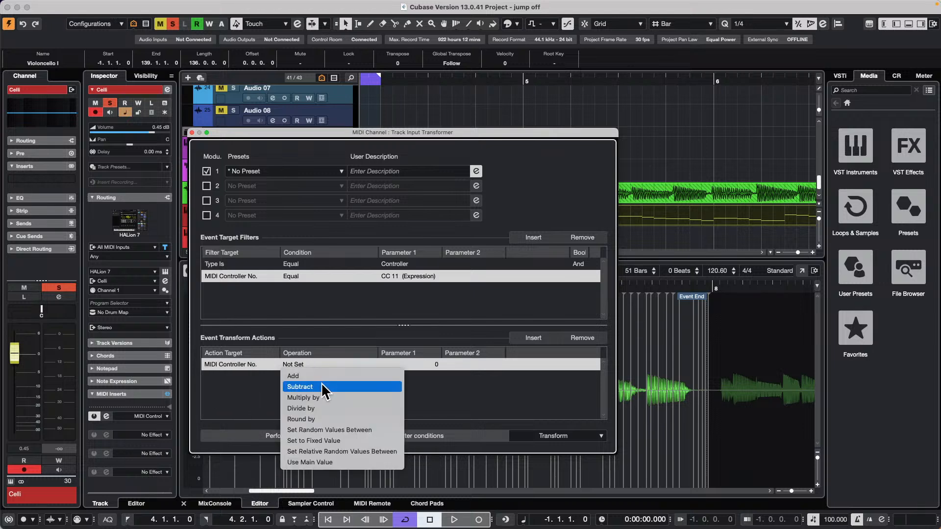
click(322, 383)
click(408, 369)
text(10)
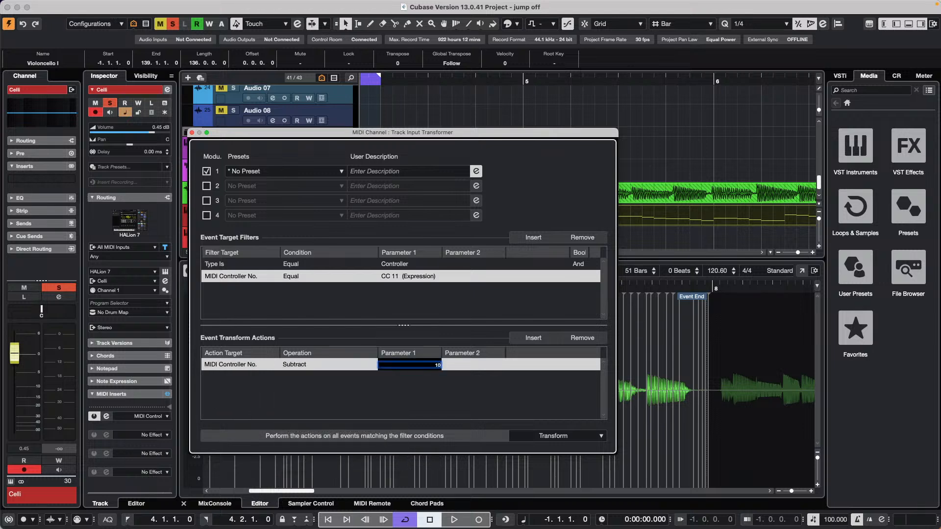
key(Return)
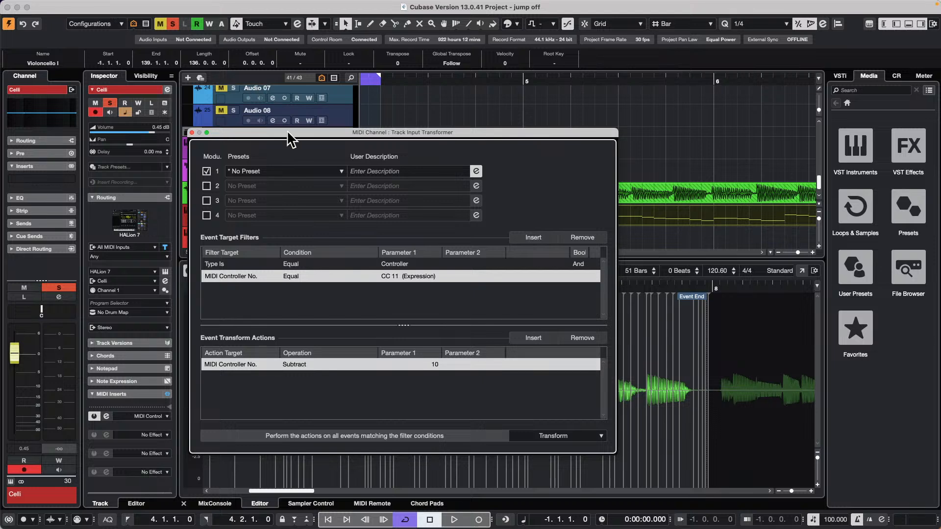
Step: Toggle transformer module 1 off and back on, and close the Track Input Transformer
drag(289, 139, 467, 143)
click(385, 175)
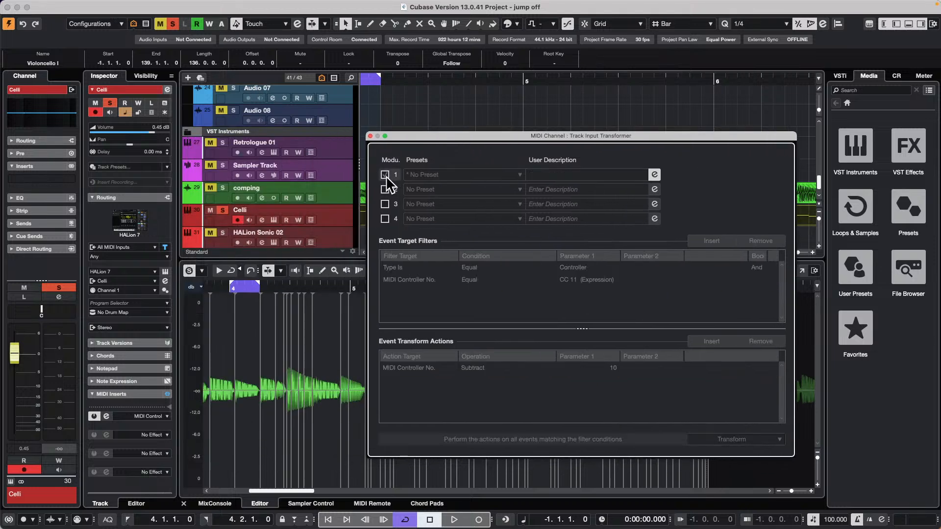
click(385, 175)
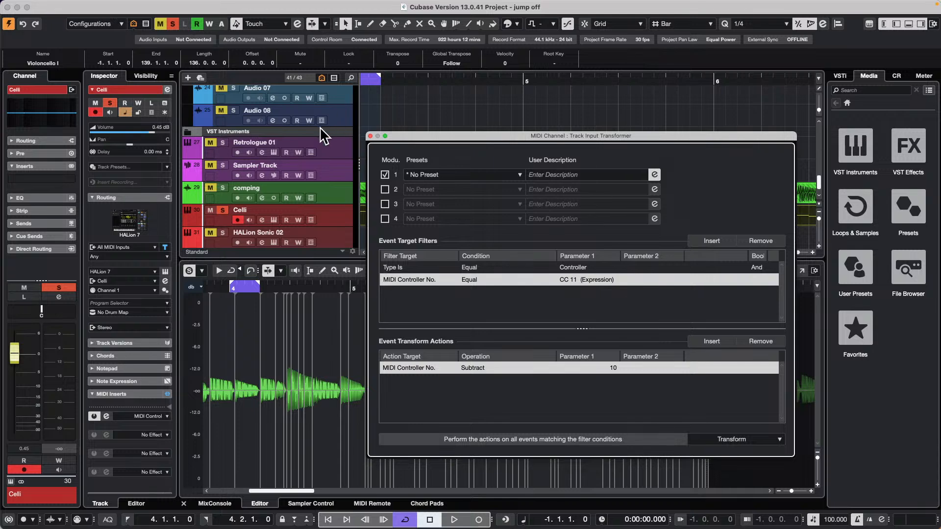
click(371, 136)
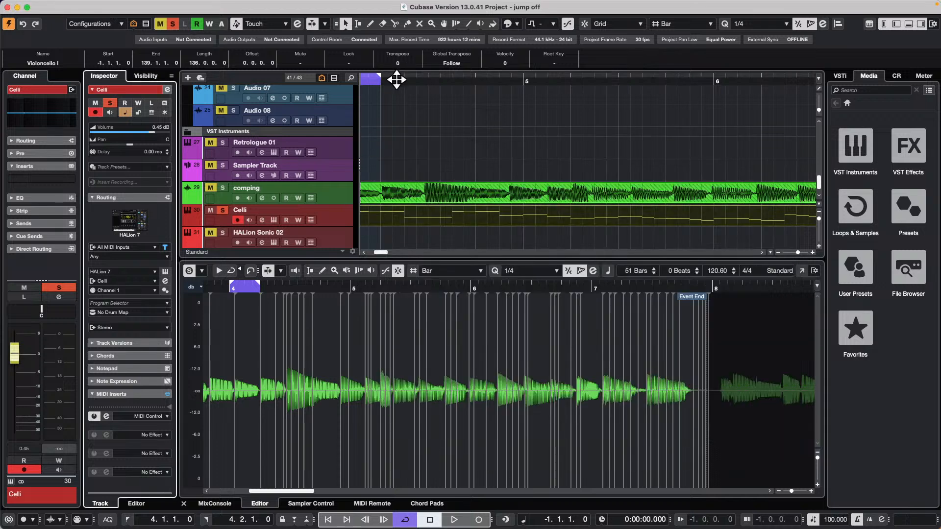
Step: Draw an empty MIDI part about 49 bars long on the Celli track, after the Violoncello I part
drag(396, 74, 398, 17)
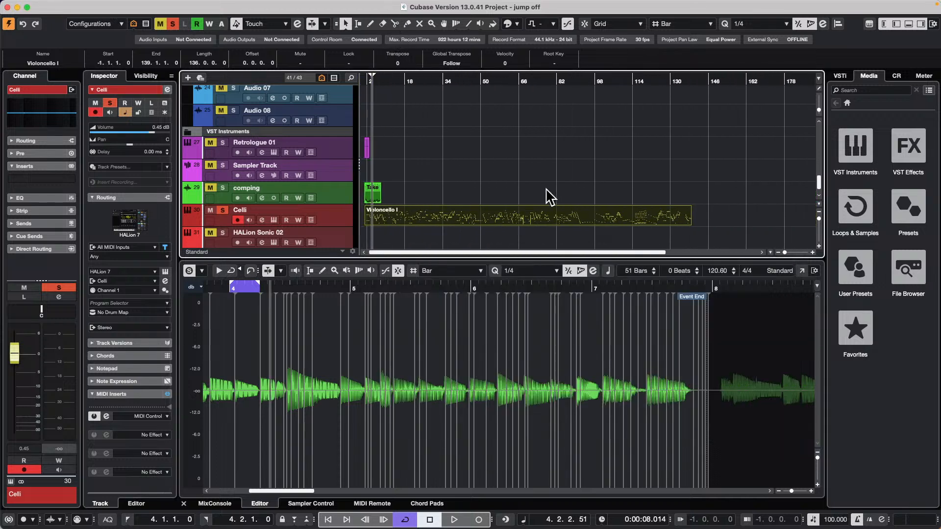
scroll(541, 200, down, 1)
right_click(710, 193)
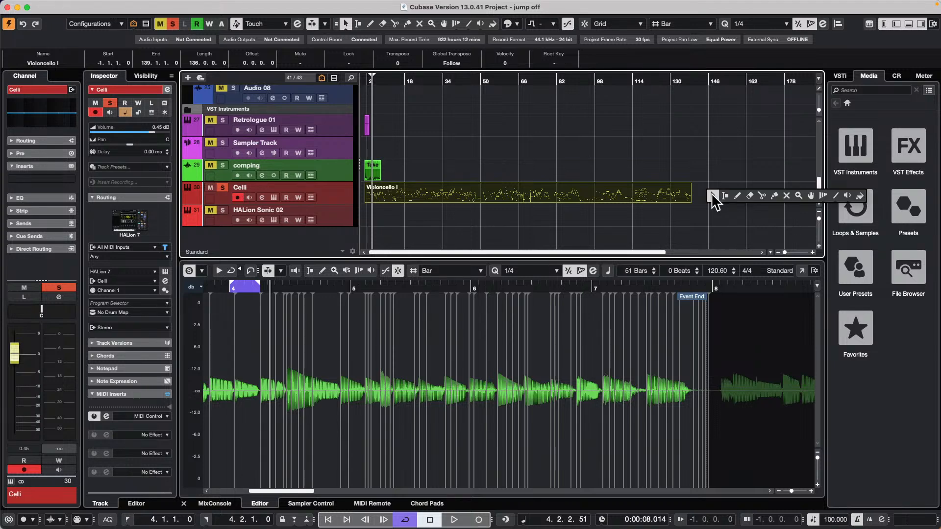
click(737, 194)
drag(711, 198, 811, 198)
key(1)
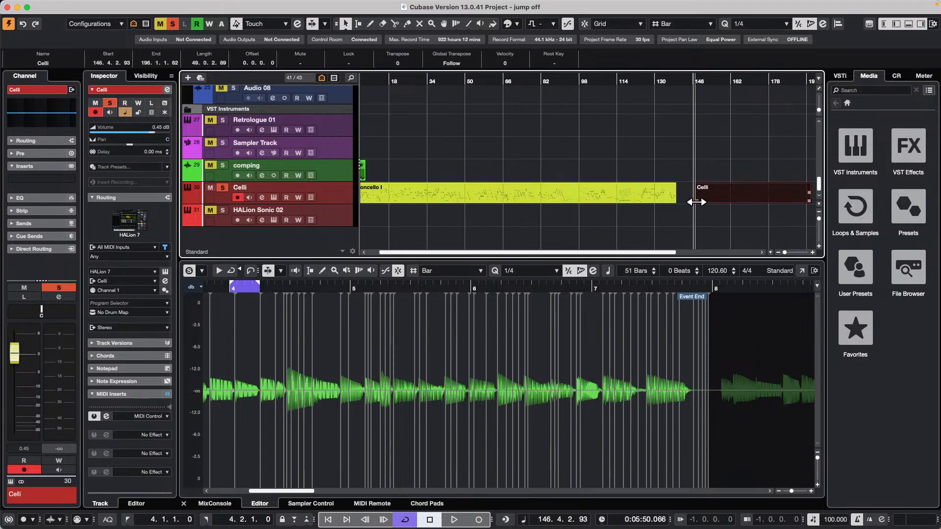
Step: Extend the start of the empty Celli part to bar 145 and open the part in the Key Editor
drag(697, 201, 692, 201)
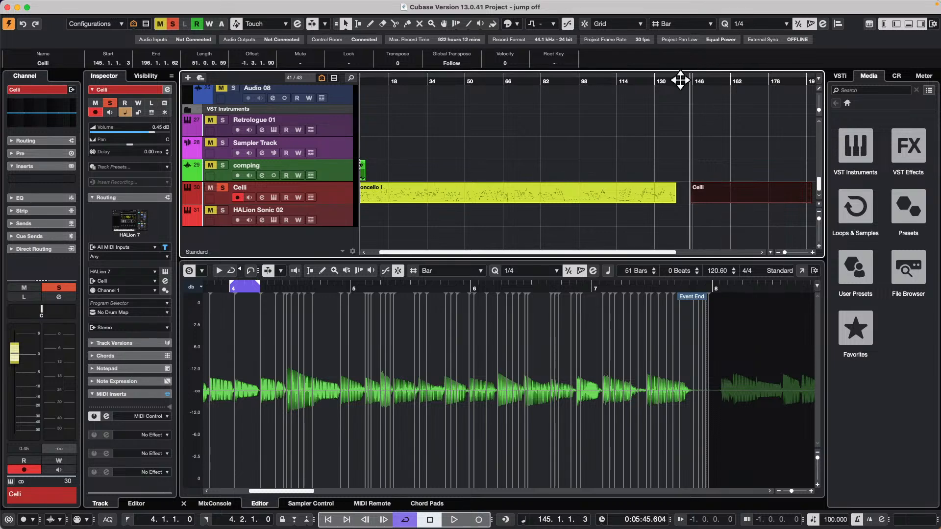
drag(665, 78, 664, 42)
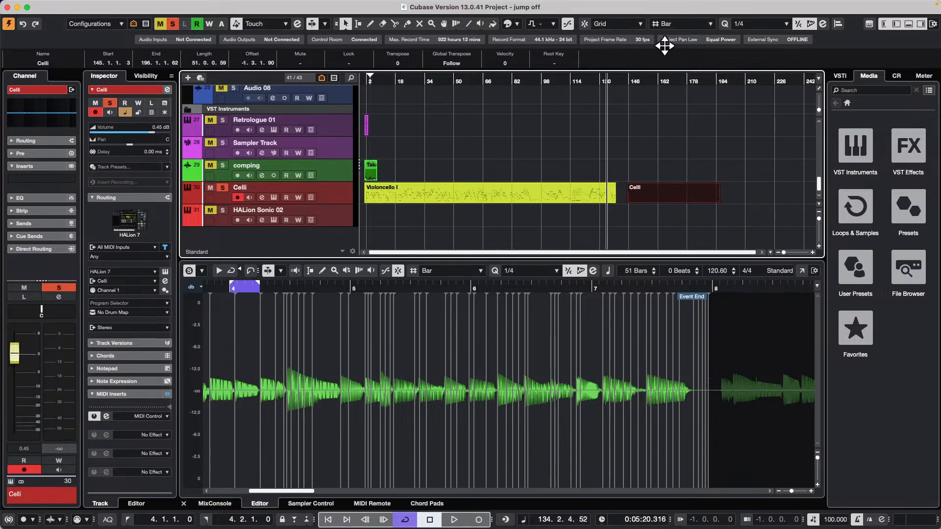
double_click(668, 199)
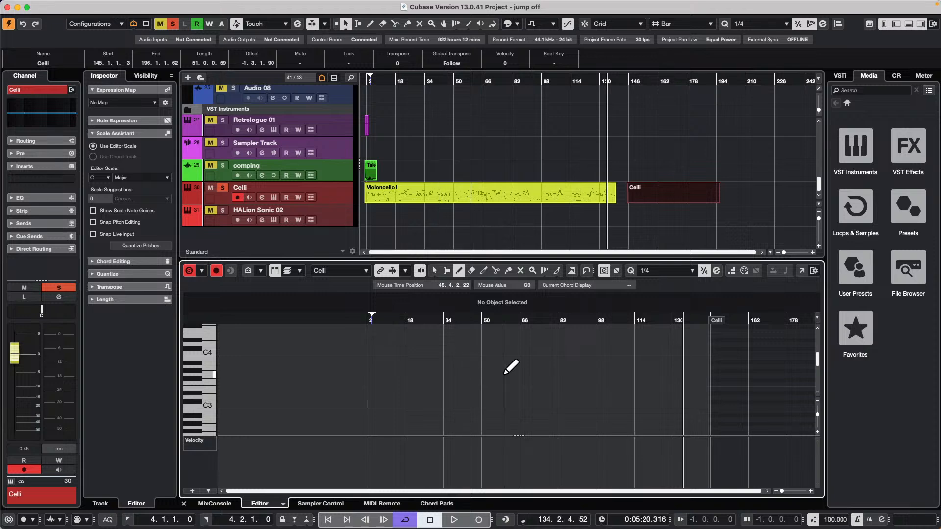
Step: Turn on Step Input in the Key Editor for the empty Celli part
click(731, 271)
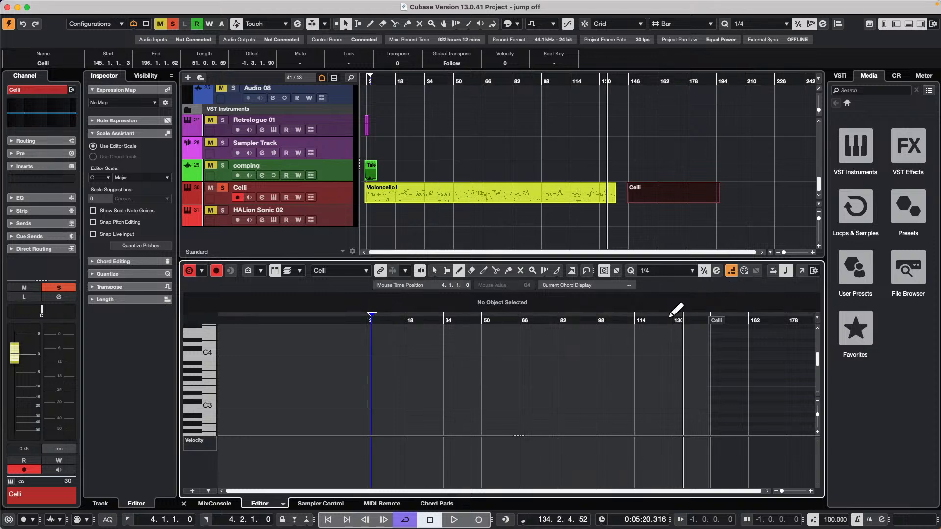
click(640, 80)
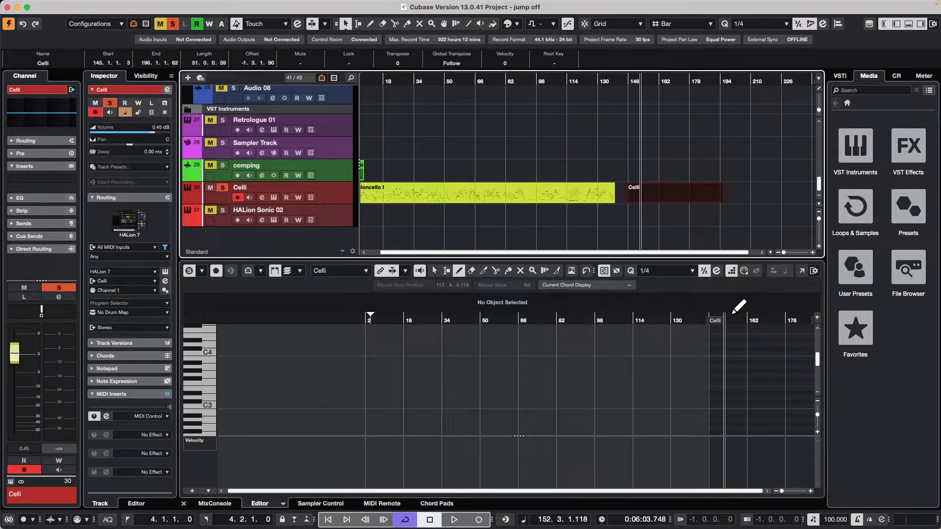
drag(733, 312, 733, 355)
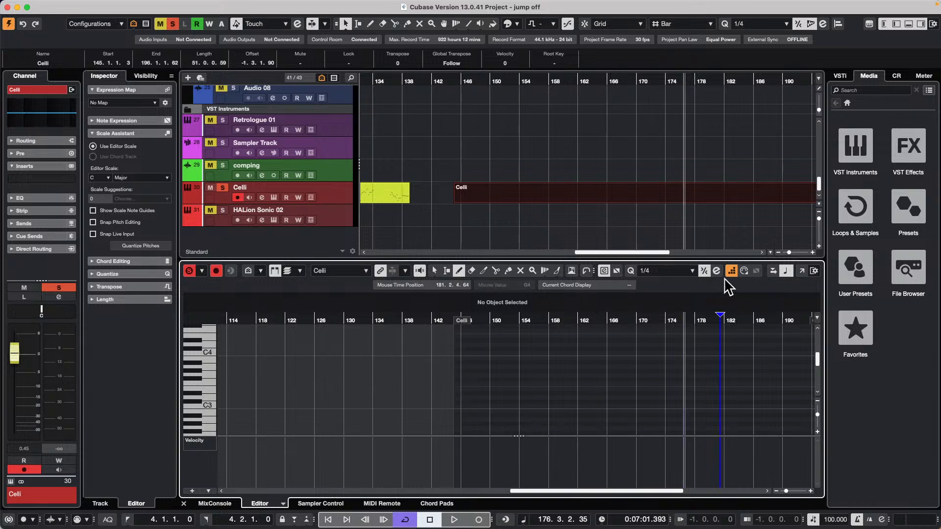
click(459, 358)
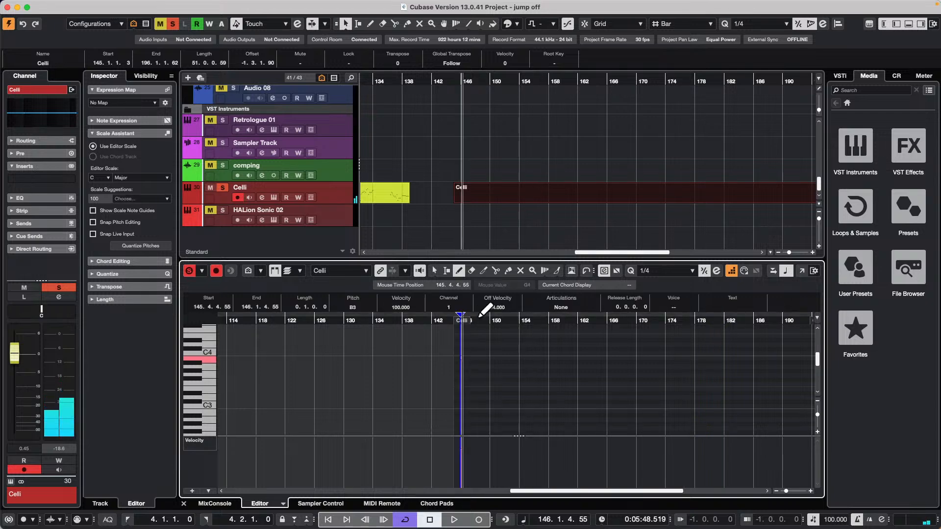
click(447, 319)
right_click(478, 365)
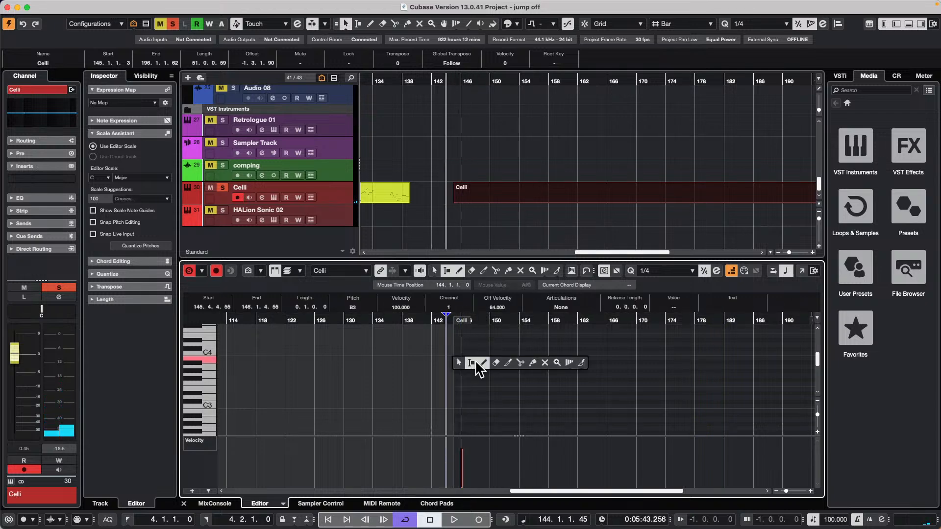
click(496, 363)
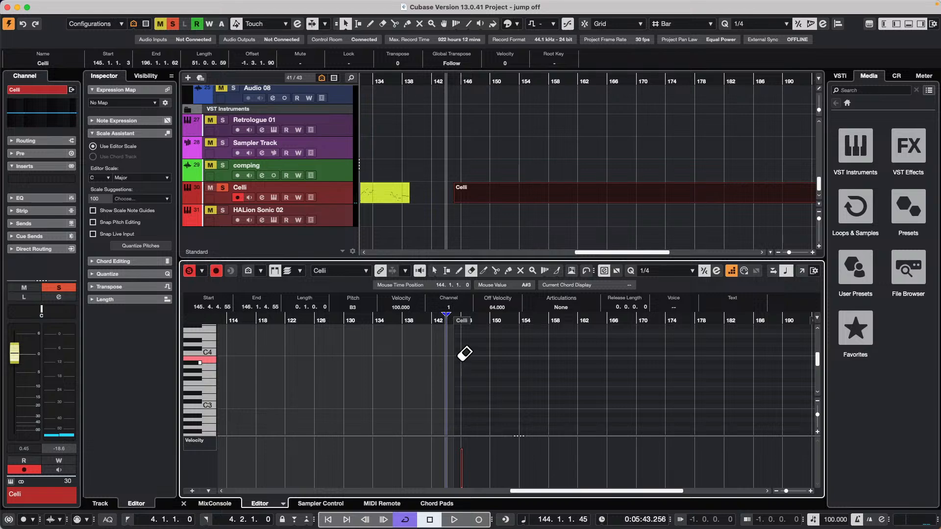
click(463, 355)
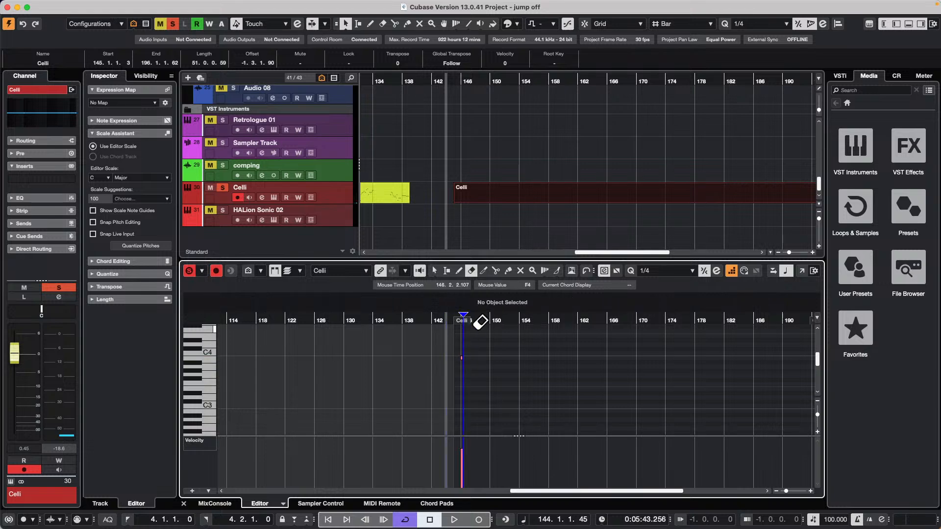
drag(483, 322, 457, 361)
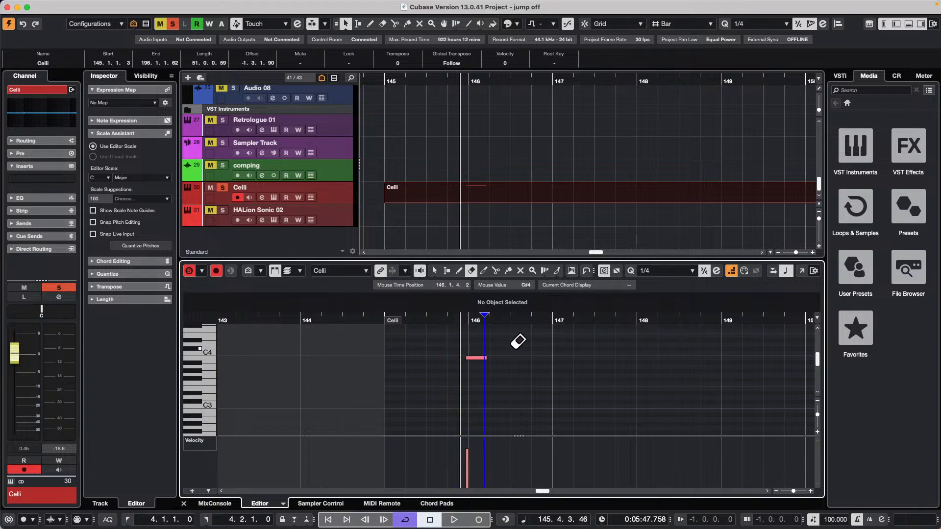
click(474, 358)
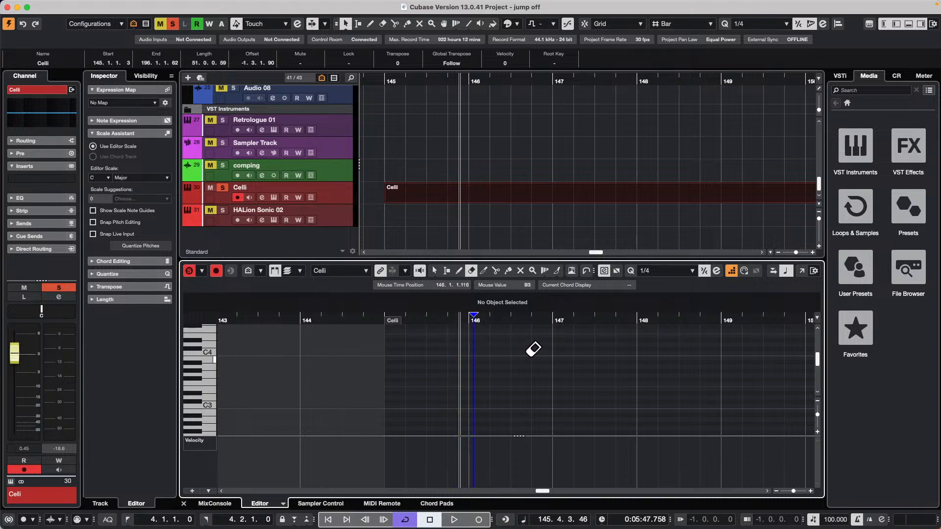
Step: Step-enter three C2 notes: a quarter note on beat 1 of bar 147 and half notes on beat 3 of bars 147 and 148
key(Right)
key(Right)
key(Right)
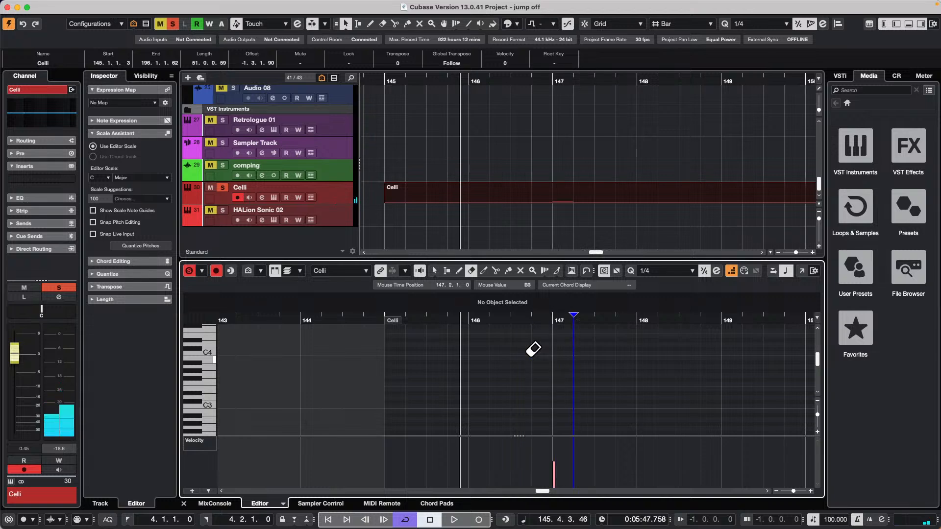
scroll(534, 349, down, 5)
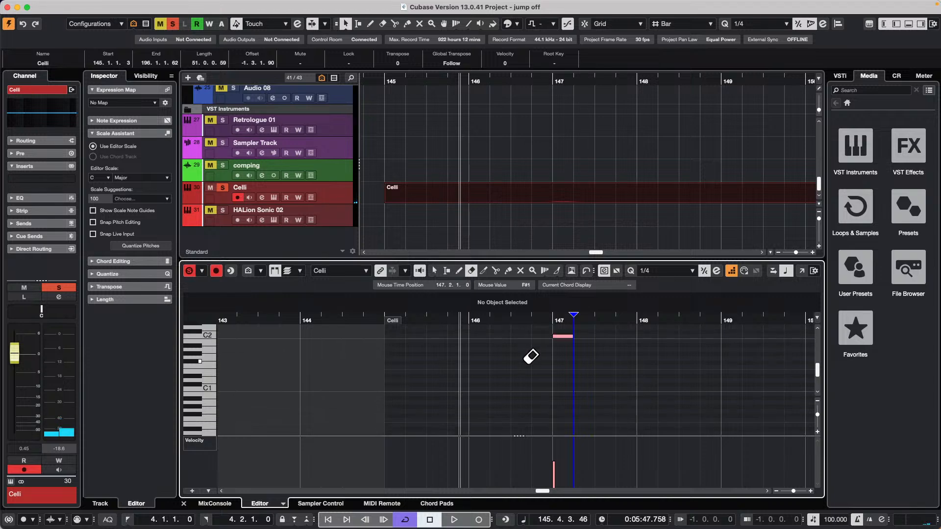
key(Right)
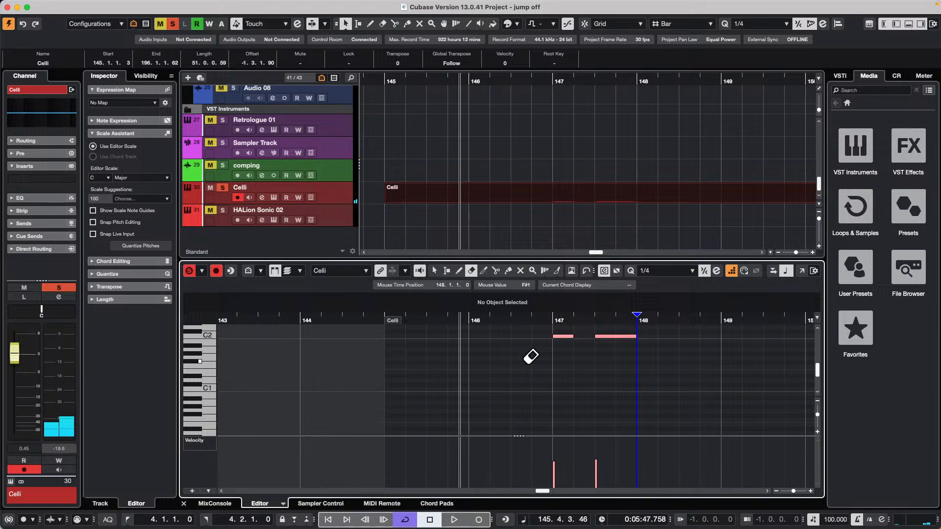
key(Right)
key(Right)
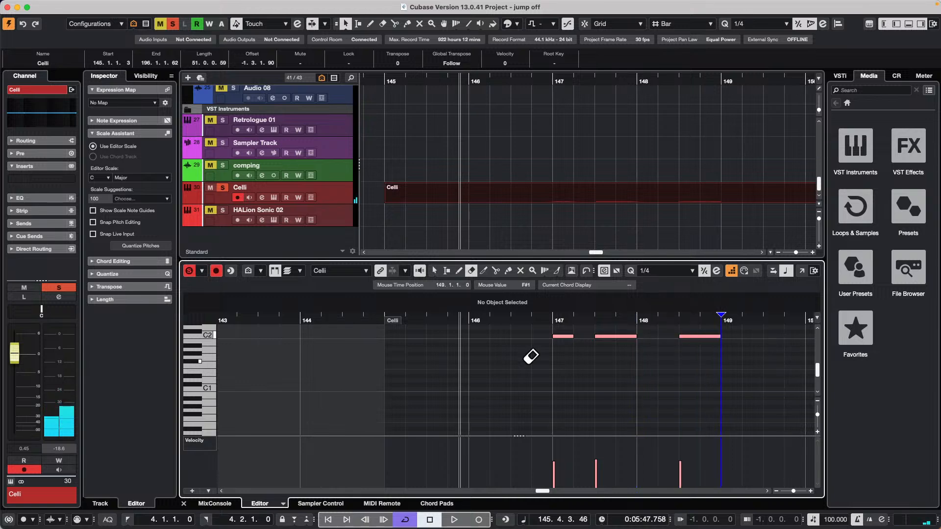
Step: Step-enter five D2 notes from beat 2 of bar 149 into bar 152, three quarter notes followed by two half notes, separated by rests
key(Right)
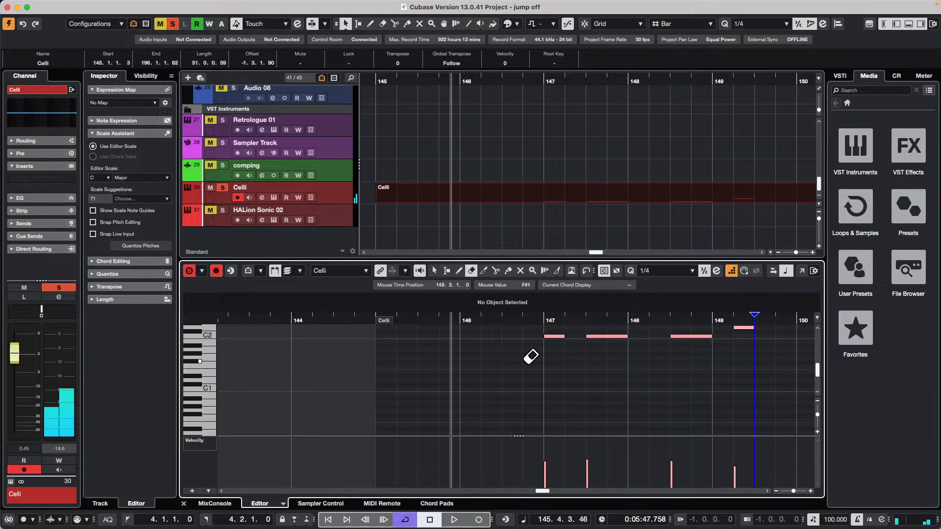
key(Right)
key(Right)
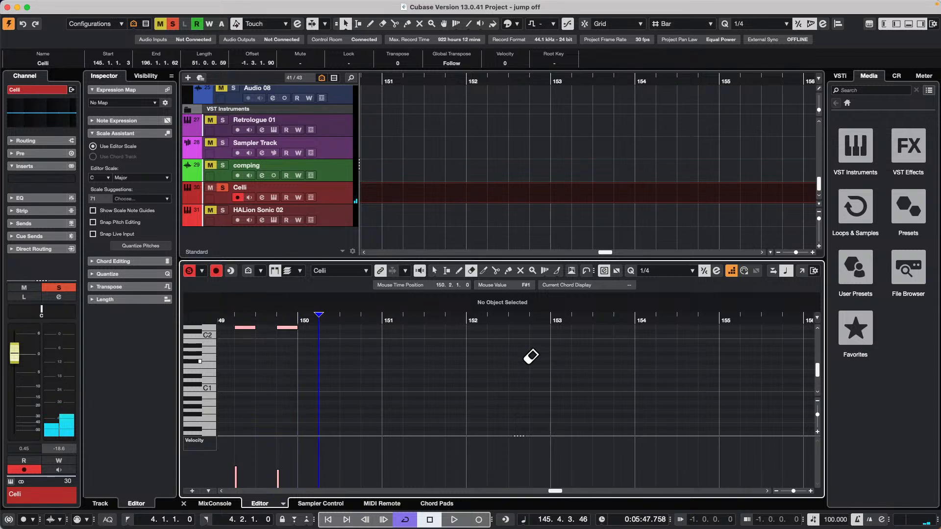
key(Right)
key(Right)
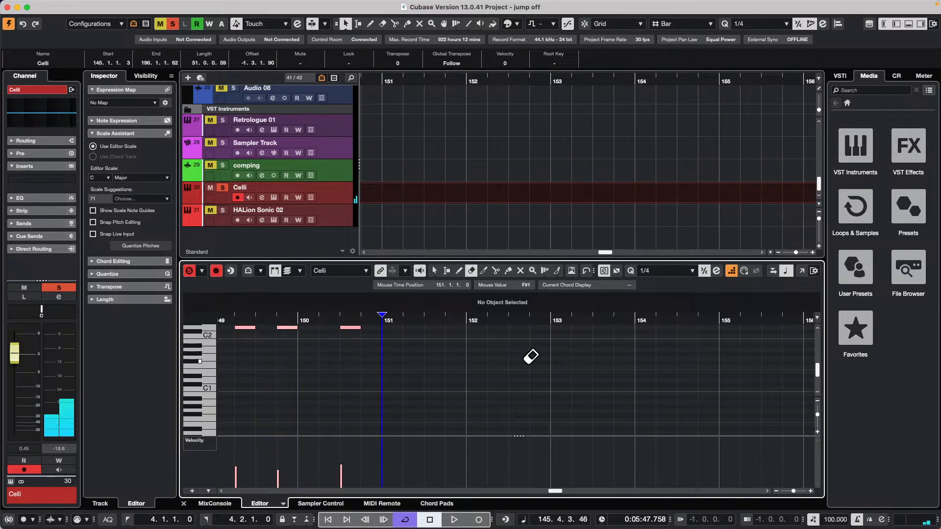
key(Right)
key(Right)
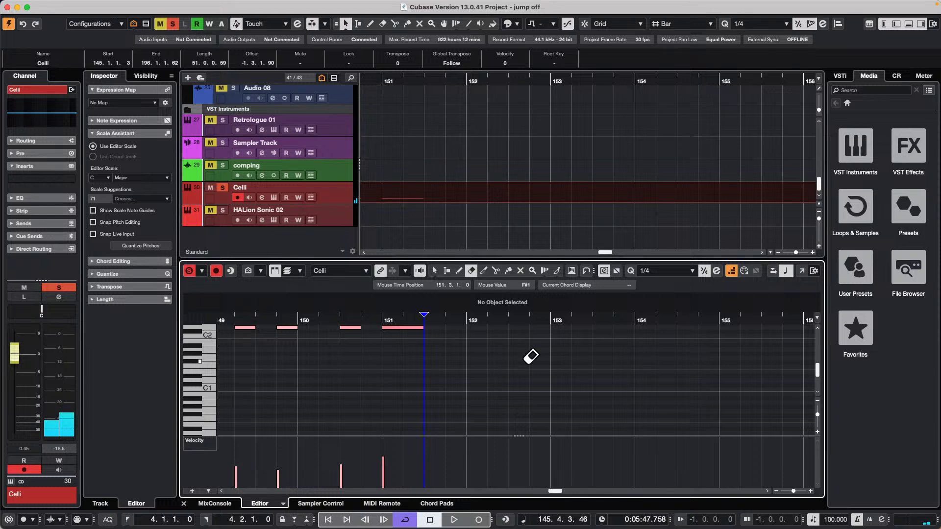
key(Right)
key(Right)
key(Right)
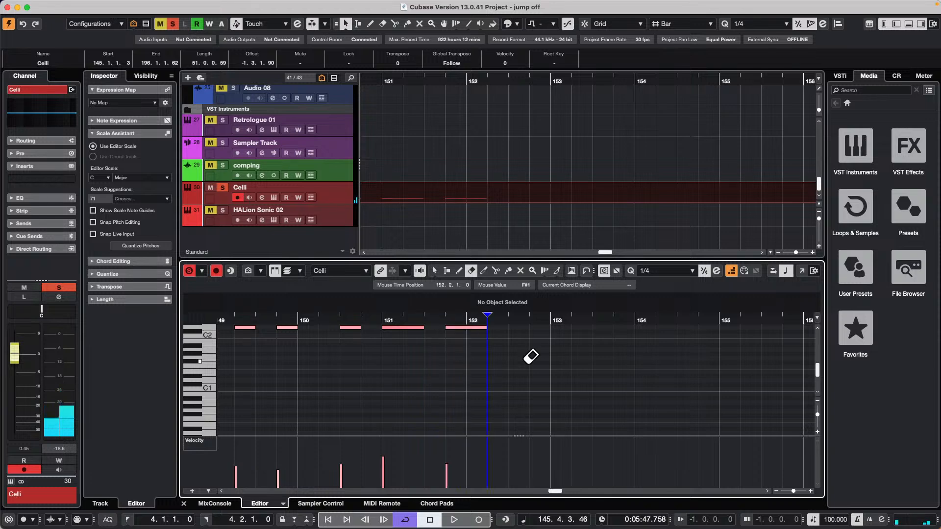
Step: Move the step input position back to the start of bar 147
key(Left)
key(Left)
key(Left)
key(Left)
key(Left)
key(Left)
key(Left)
key(Left)
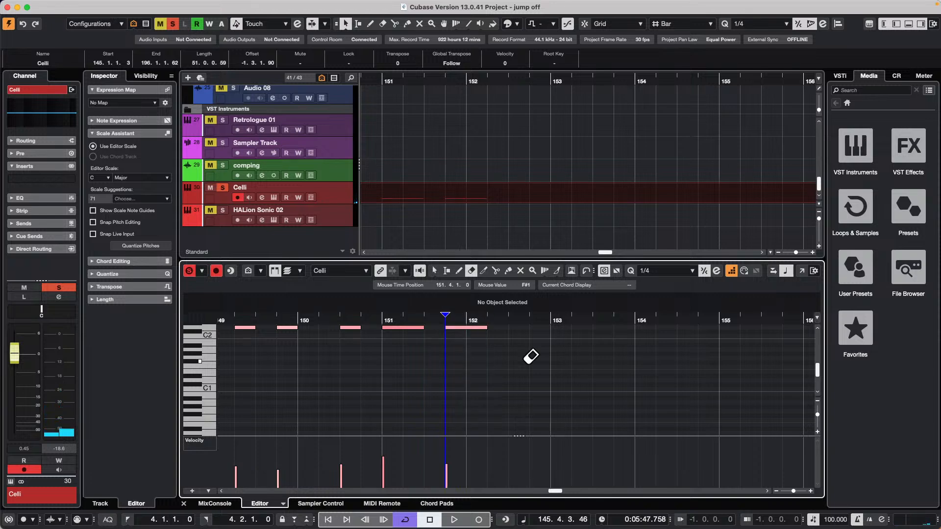
scroll(530, 357, up, 4)
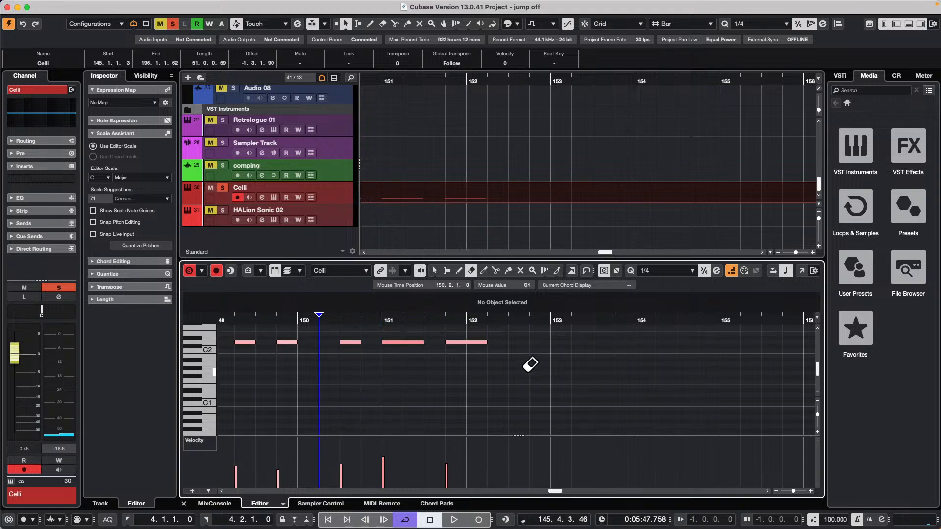
key(Left)
key(Left)
key(Left)
key(Left)
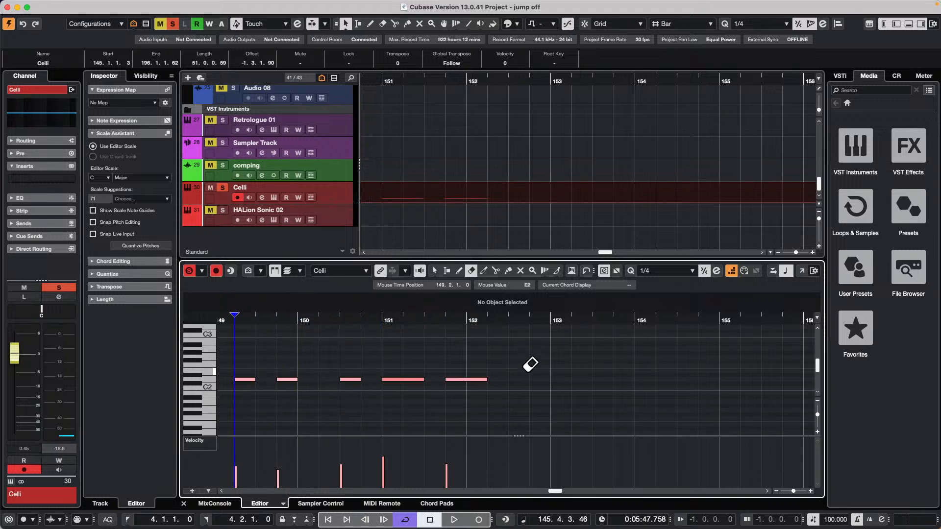
key(Left)
key(Left)
key(Left)
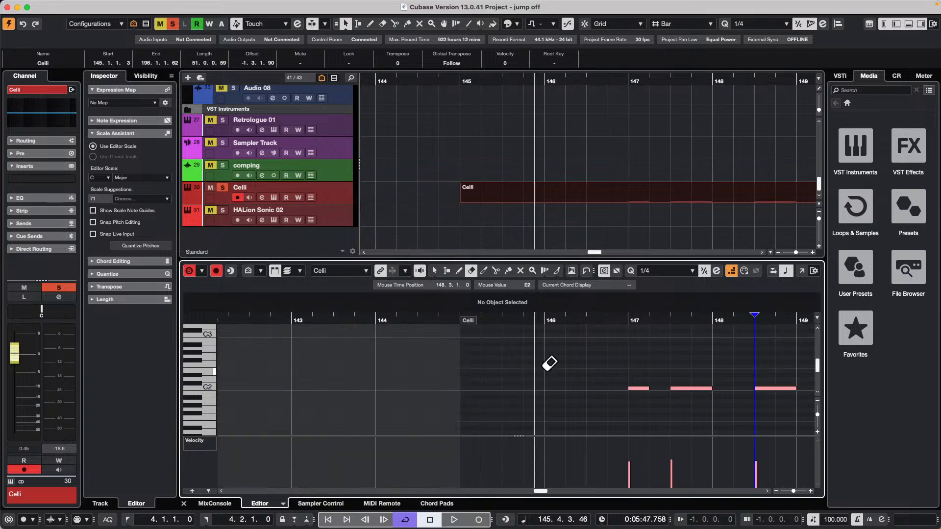
key(Left)
key(Left)
key(Left)
key(Left)
key(Left)
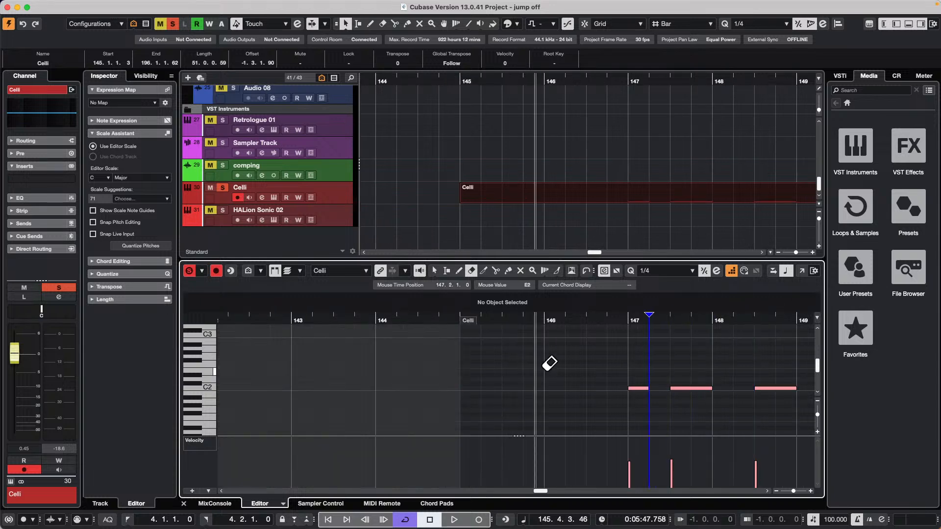
key(Left)
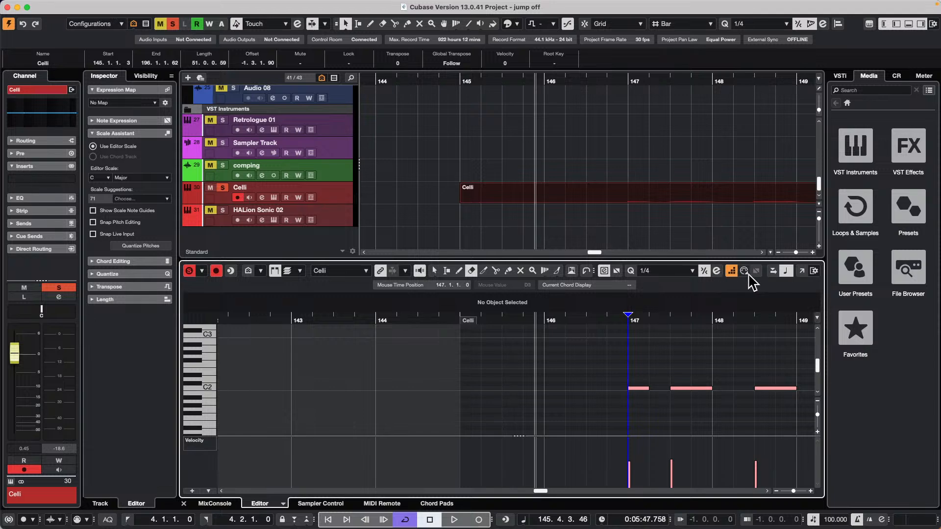
Step: Show the Key Editor in its own window and place the step input position at bar 147 with the Object Selection tool
click(803, 270)
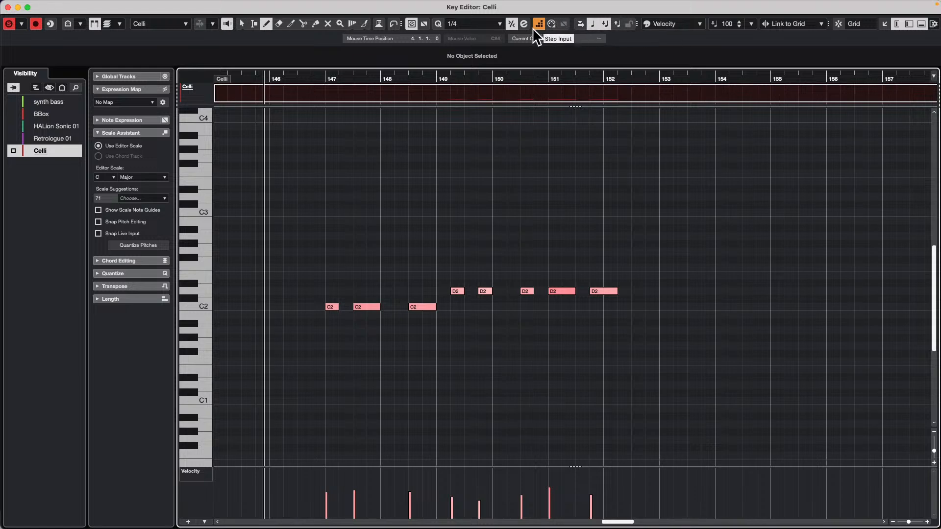
click(242, 24)
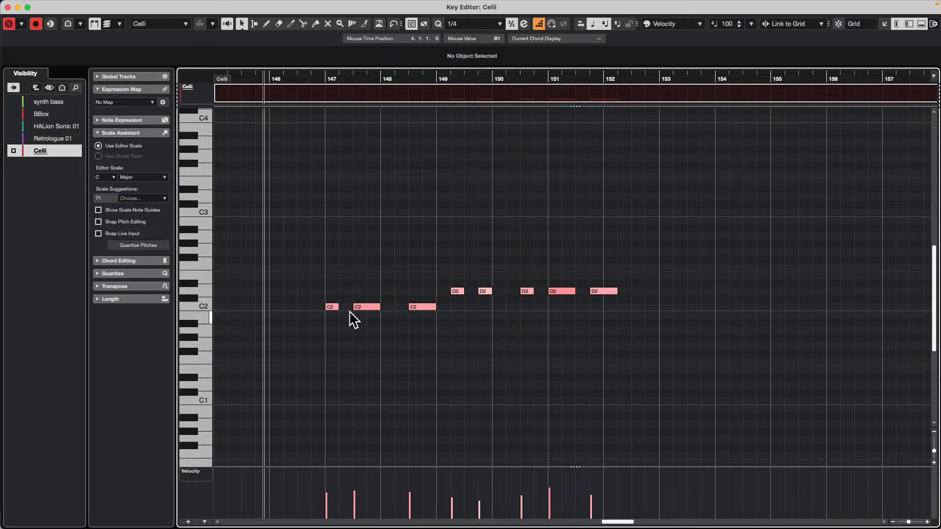
click(327, 295)
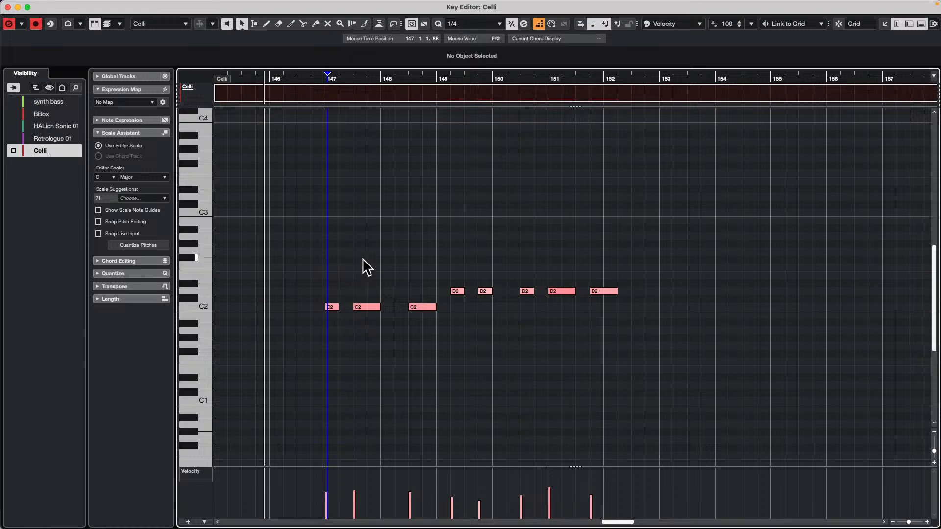
Step: Step-enter three chords in bar 147: D2-F2-A2 on beat 1, E2-G2-B2 on beat 3 and F2-A2-C3 on beat 4
key(Right)
key(Left)
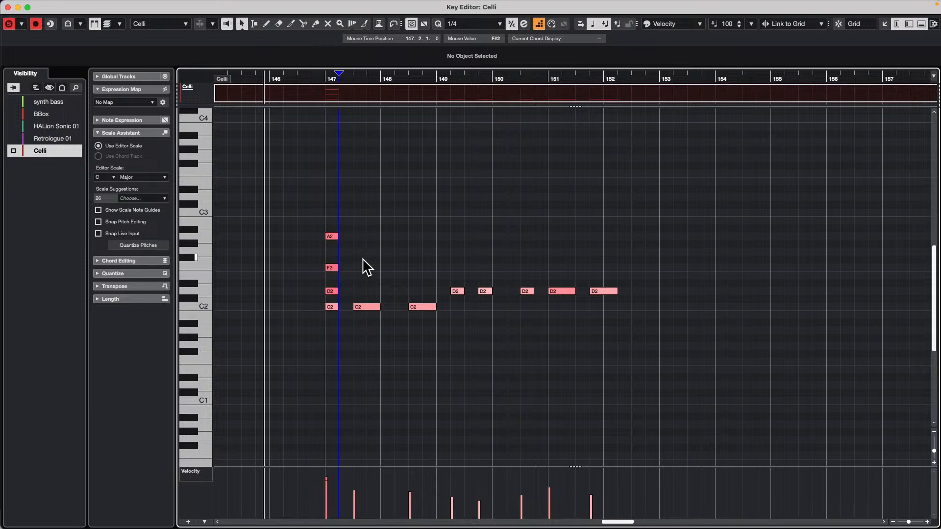
key(Right)
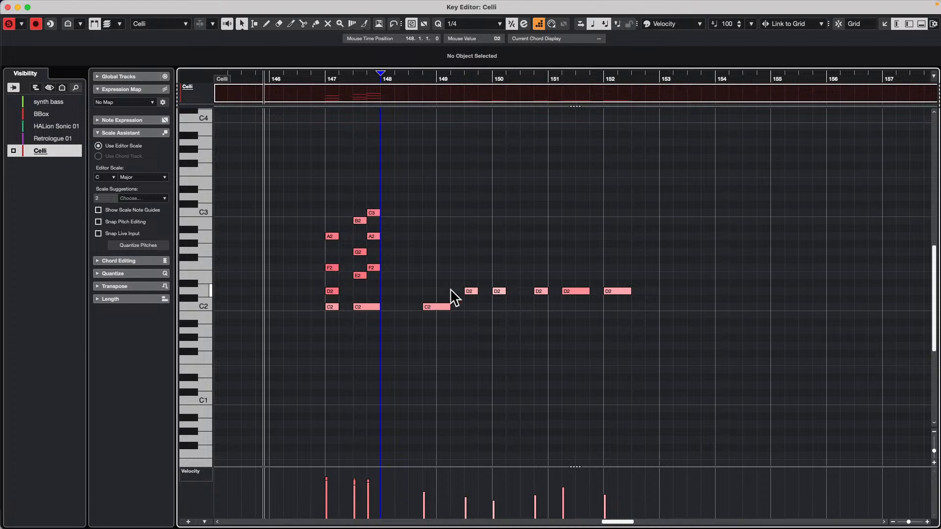
Step: Try MIDI Input in place of Step Input with the C2 note on beat 4 of bar 148 selected, and switch it off again
click(439, 308)
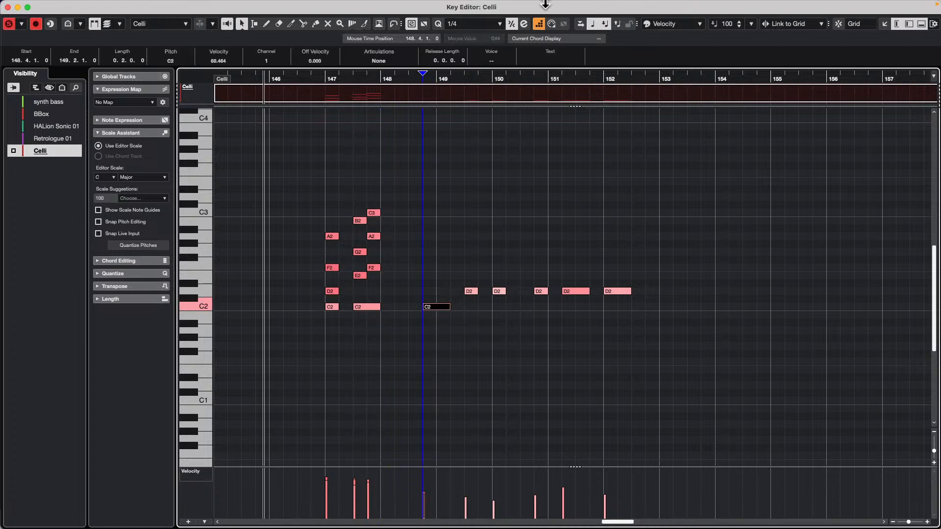
click(524, 24)
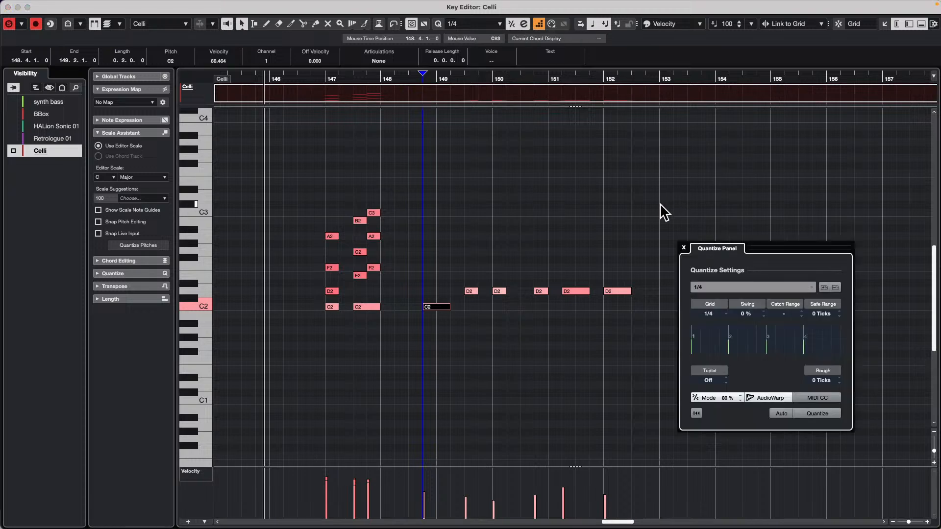
click(684, 248)
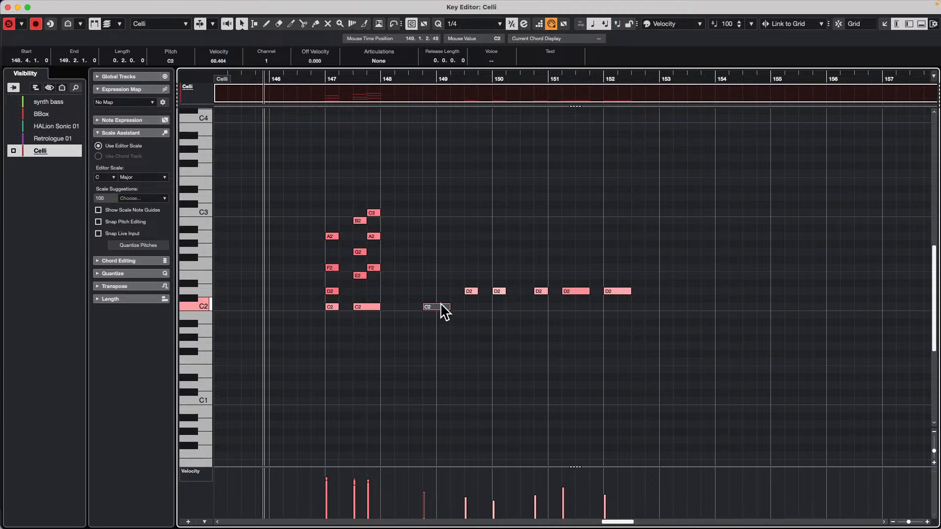
click(551, 25)
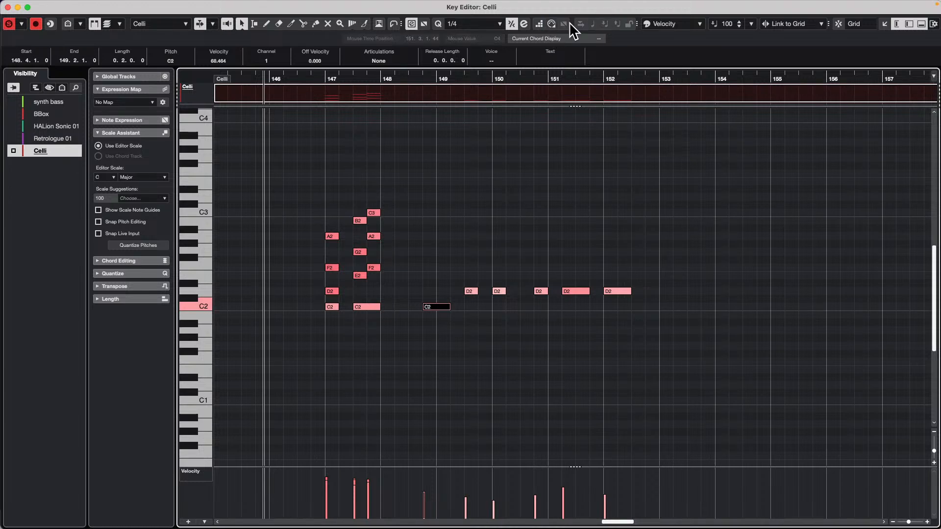
Step: Turn Step Input back on and select the D2 note on beat 3 of bar 149
click(539, 23)
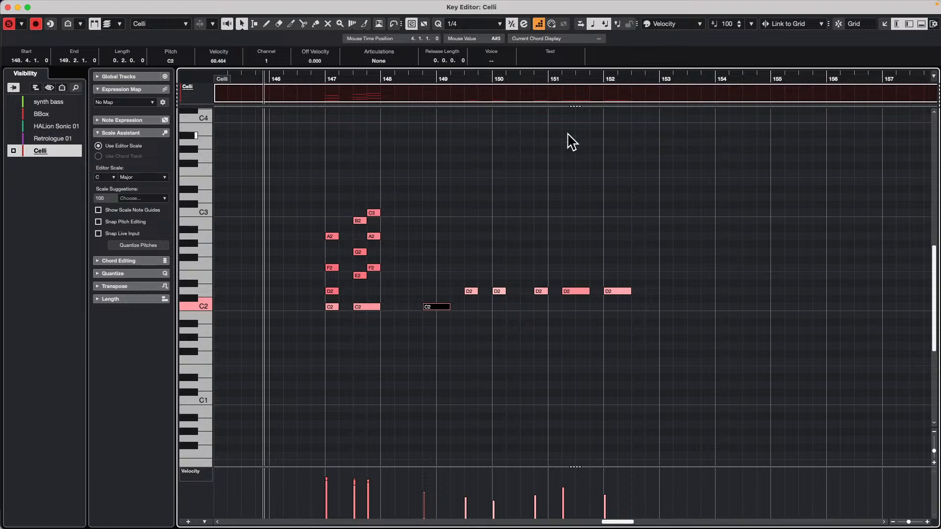
click(473, 293)
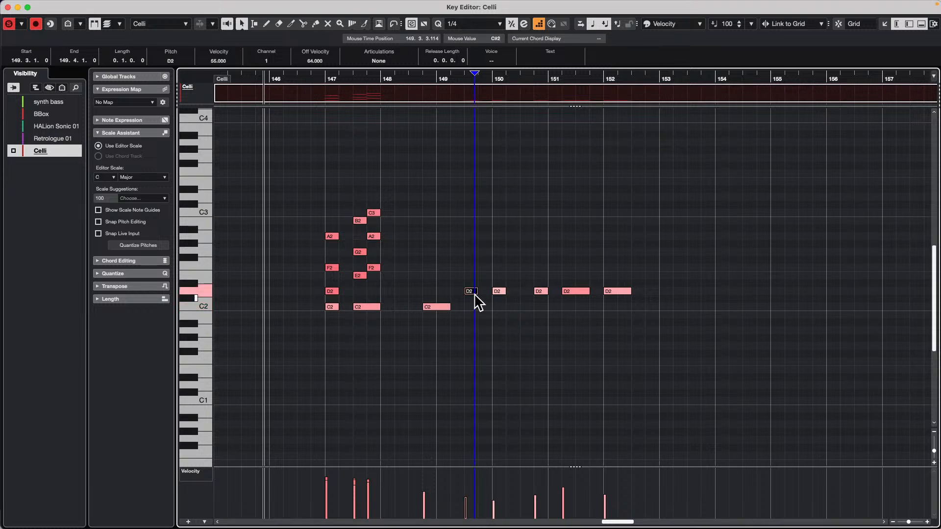
Step: Step-enter F2 and A2 above each D2 note from beat 3 of bar 149 to beat 1 of bar 152
key(Left)
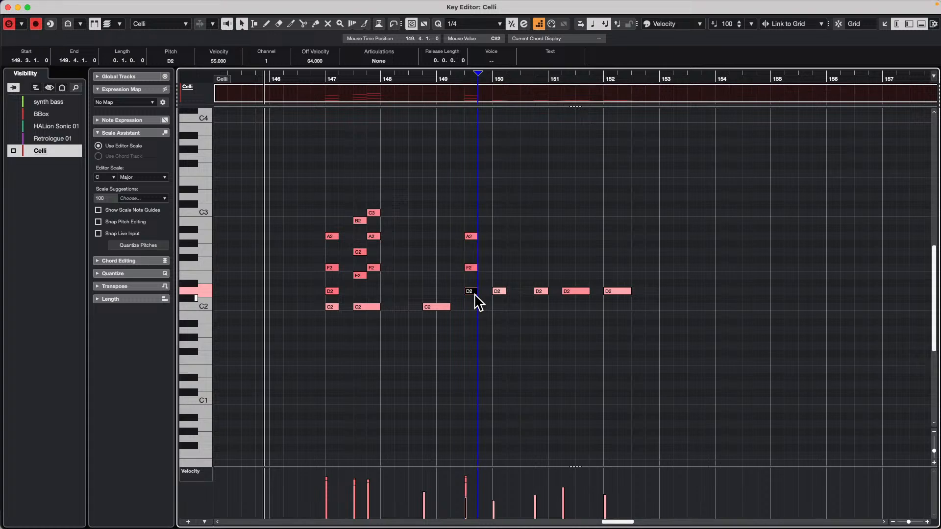
key(Right)
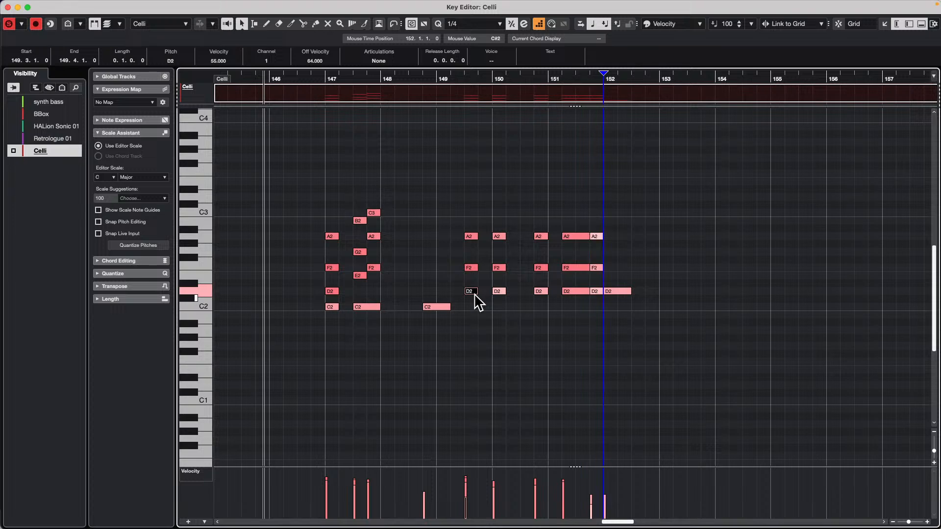
key(Left)
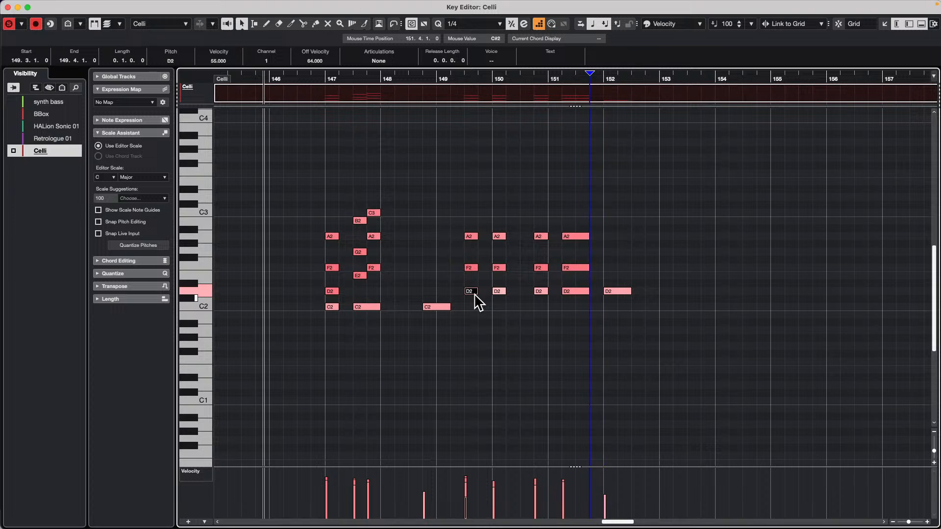
key(Right)
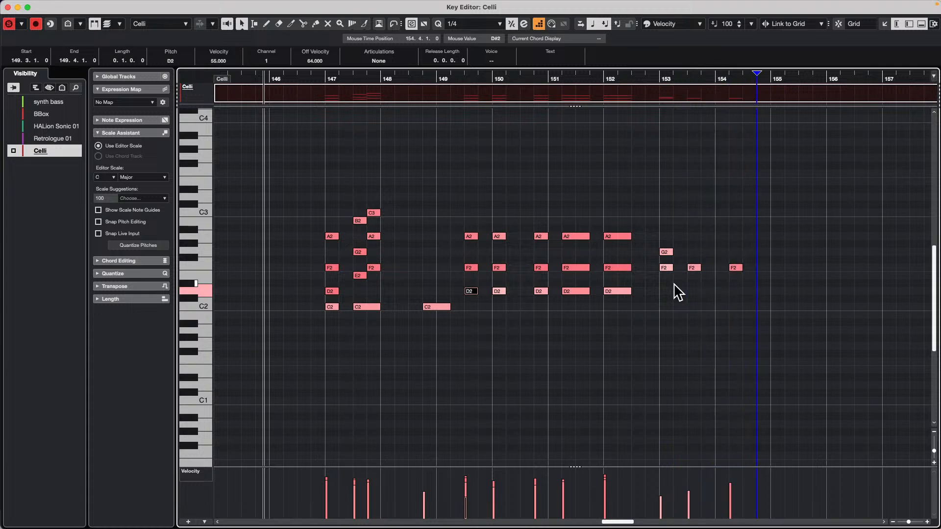
Step: Select the F2 note on beat 1 of bar 153 and step-enter A2, C3 and E3 above it
key(Left)
key(Left)
key(Left)
key(Left)
key(Left)
key(Left)
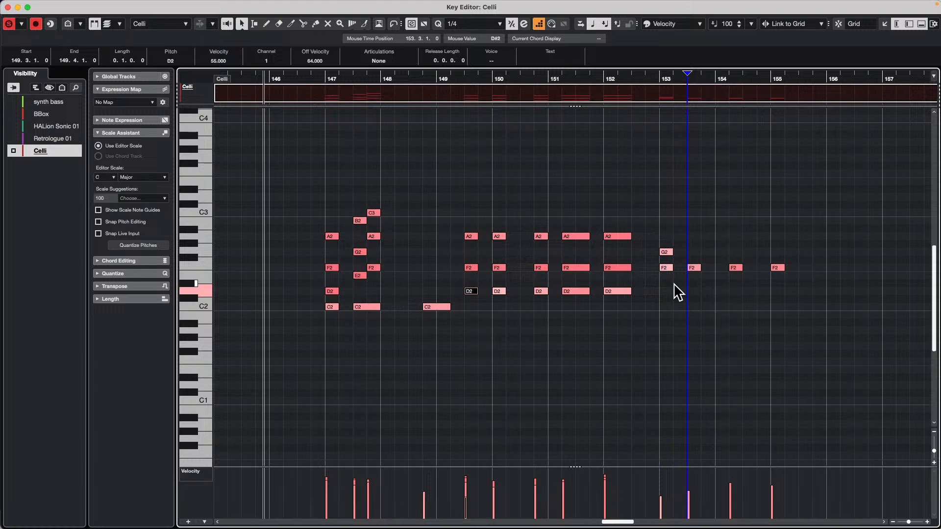
click(667, 266)
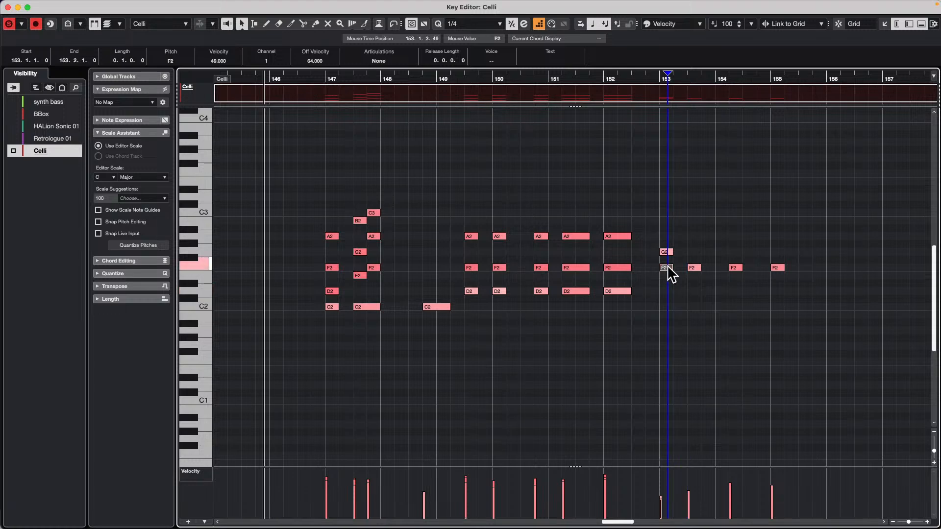
key(Left)
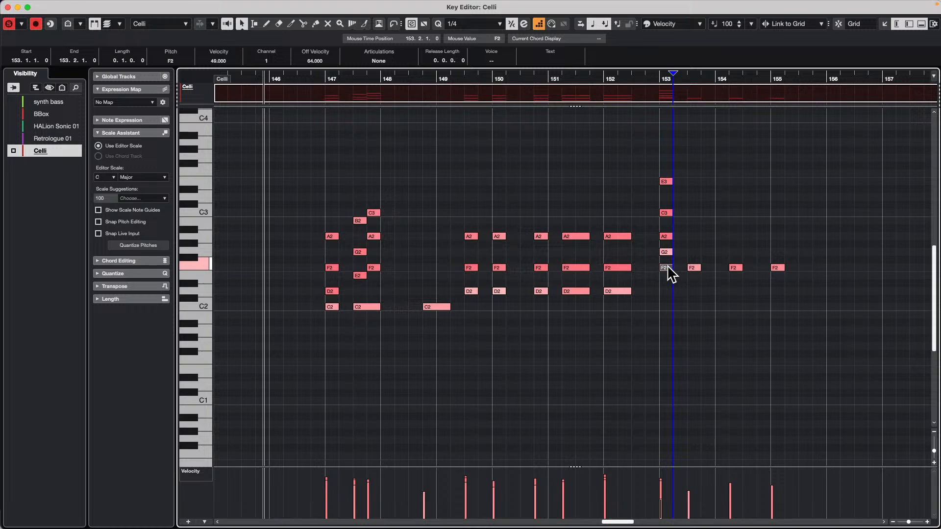
key(Right)
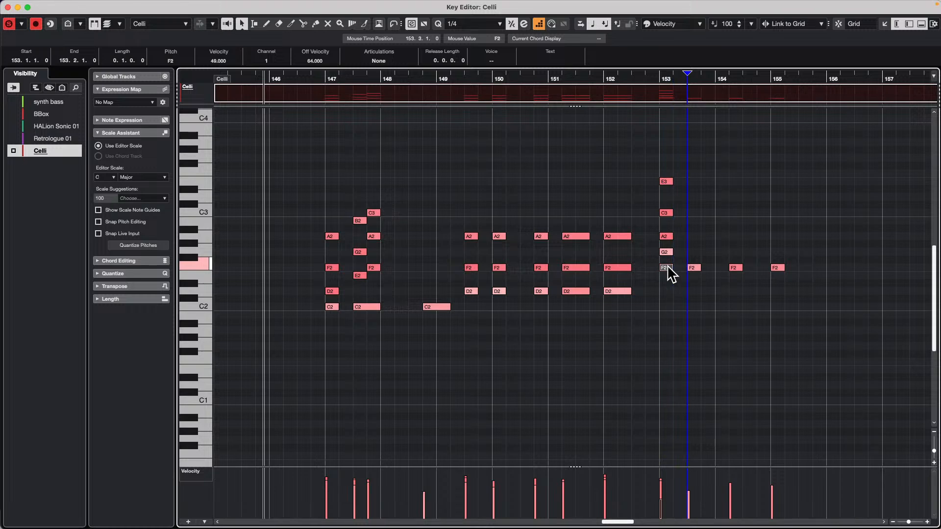
Step: Lengthen the F2 note in bar 155 to about the bar's end and step-enter A2 and C3 above the F2 on beat 3 of bar 153
drag(783, 267, 821, 266)
click(696, 268)
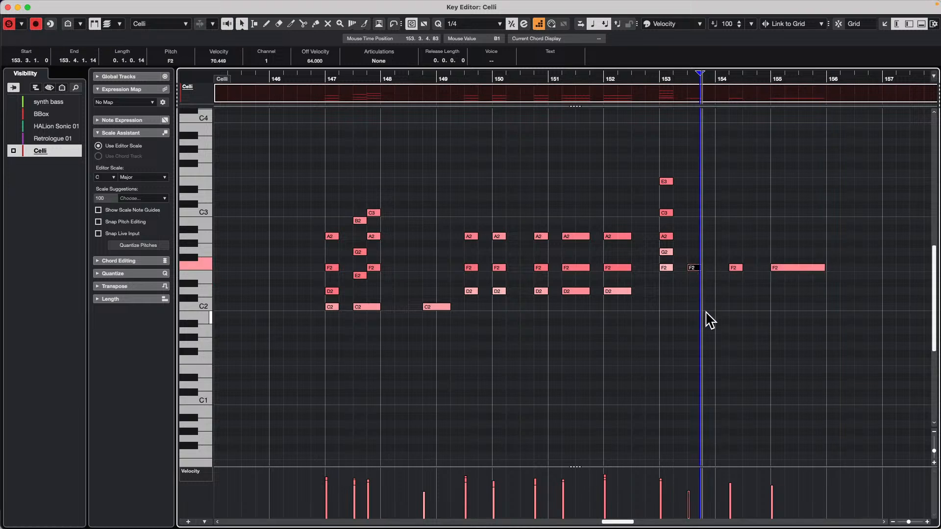
key(Left)
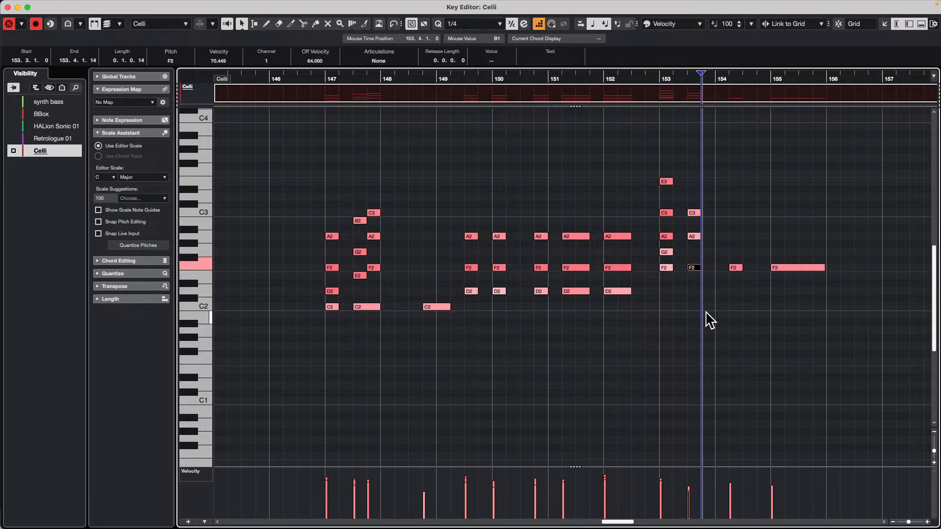
Step: With the long F2 note in bar 155 selected, step-enter chords E2-G2-B2 on beat 1 and B2-D3-F3 on beat 2
key(Right)
key(Right)
key(Right)
key(Right)
key(Right)
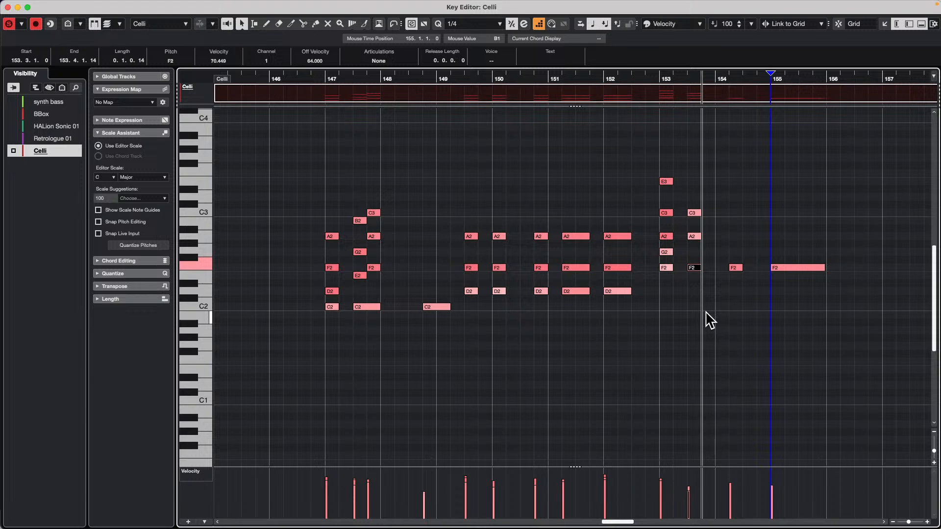
click(799, 267)
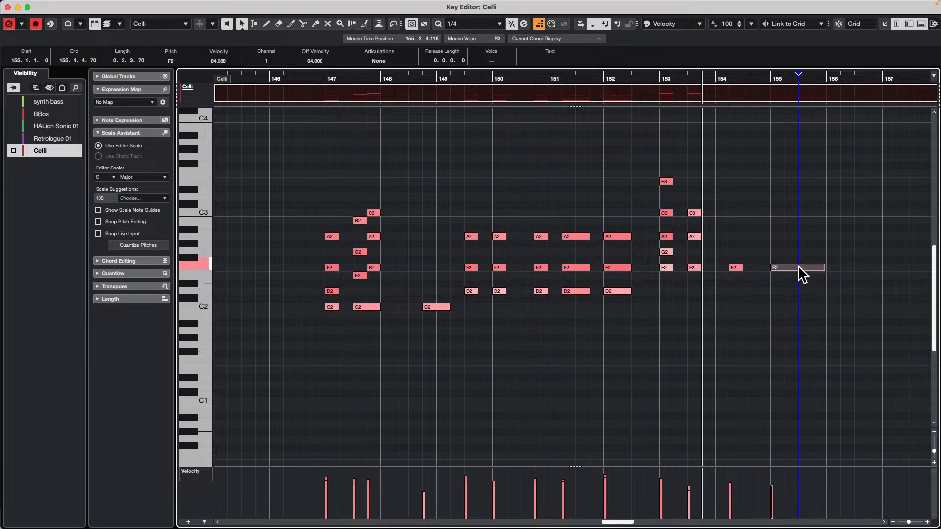
key(Left)
key(Left)
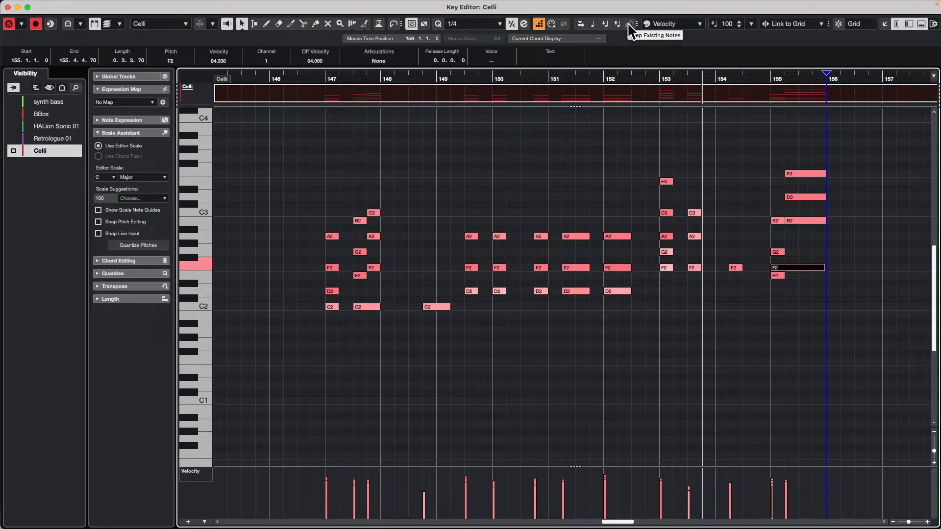
Step: Try MIDI Input in place of Step Input with the upper notes of bars 147 to 155 selected, and switch back to Step Input
click(542, 25)
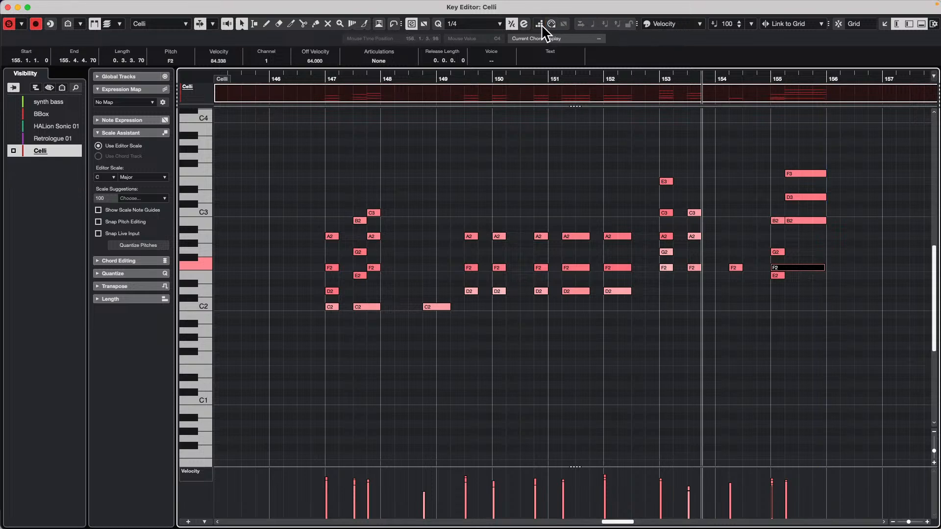
click(551, 23)
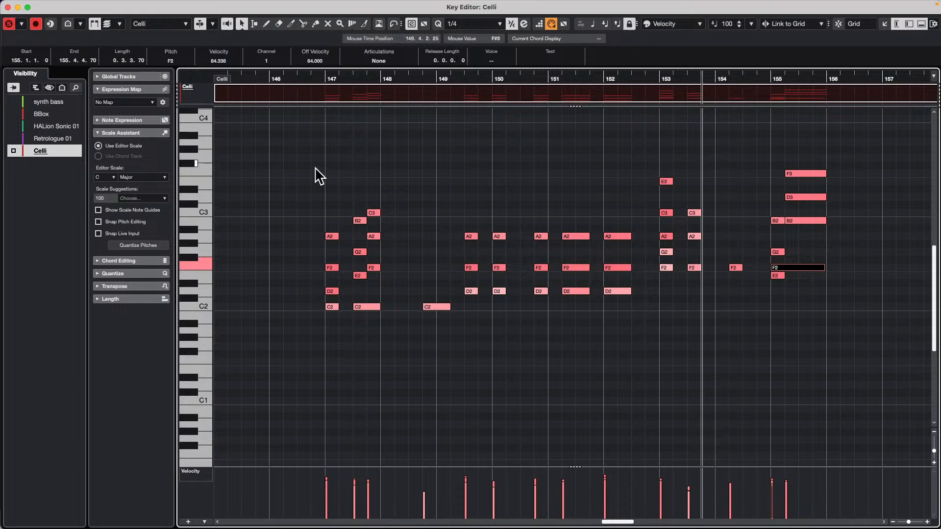
drag(315, 165, 838, 262)
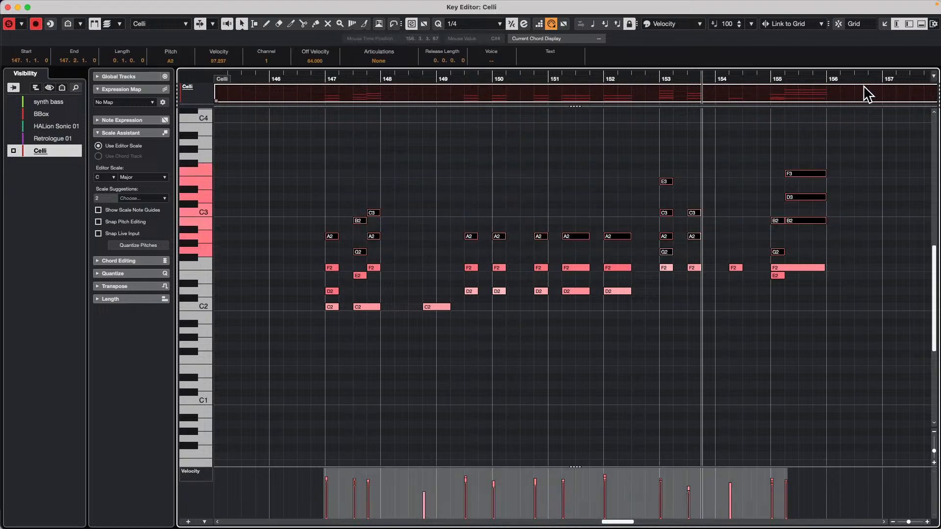
click(881, 78)
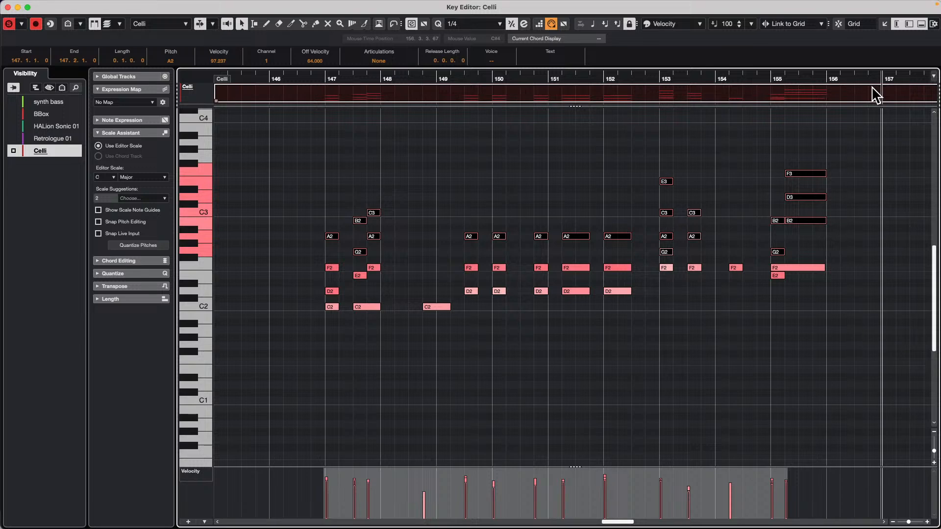
click(539, 24)
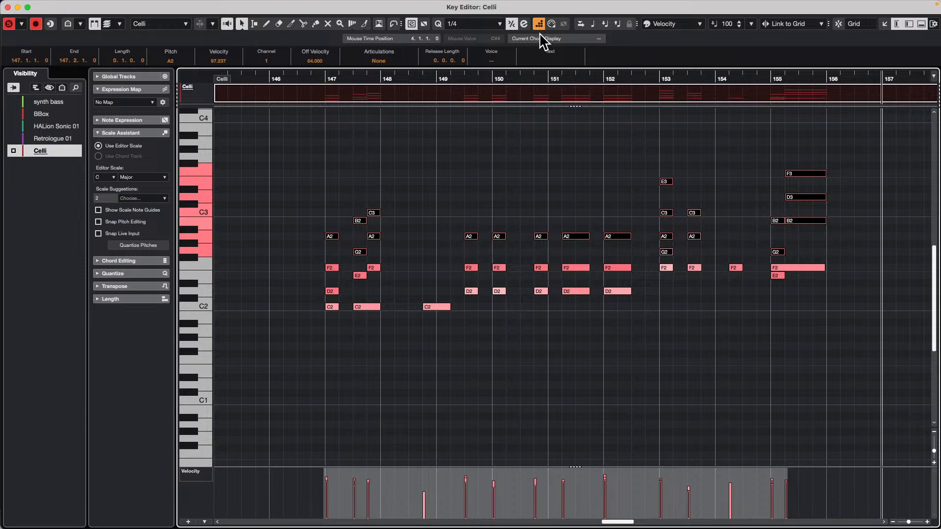
Step: Place the step input position at bar 157 and turn on the Move Insert Mode and Record Pitch options
click(882, 252)
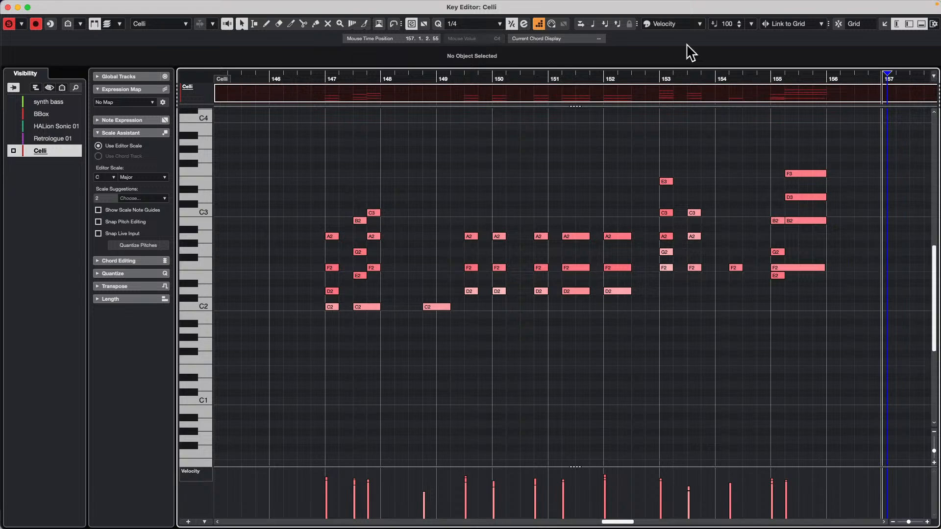
click(593, 24)
click(580, 24)
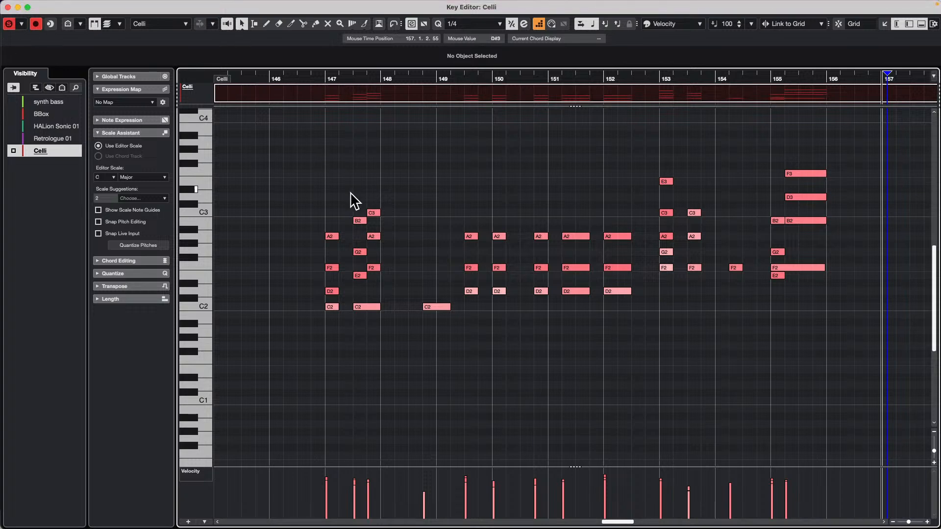
Step: Delete all notes from bars 147 to 155 and place the step input position at bar 149
drag(271, 162, 933, 331)
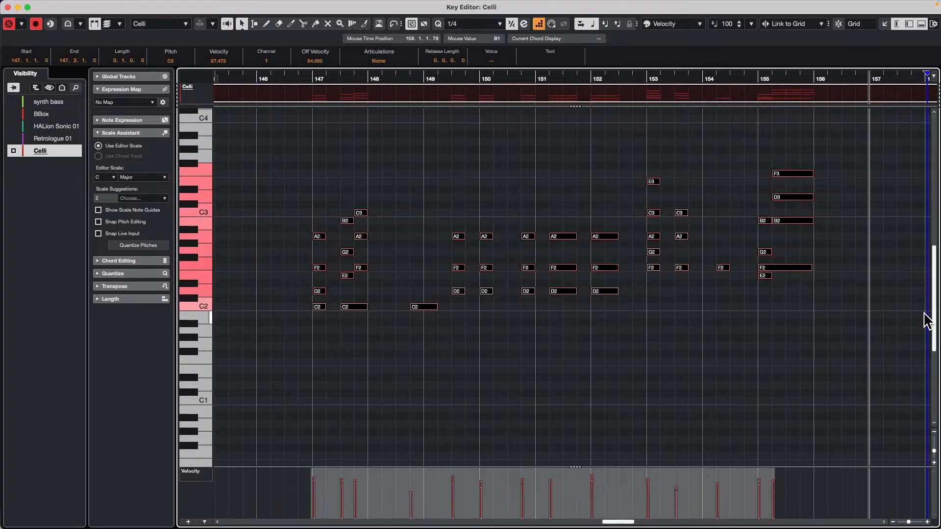
key(Delete)
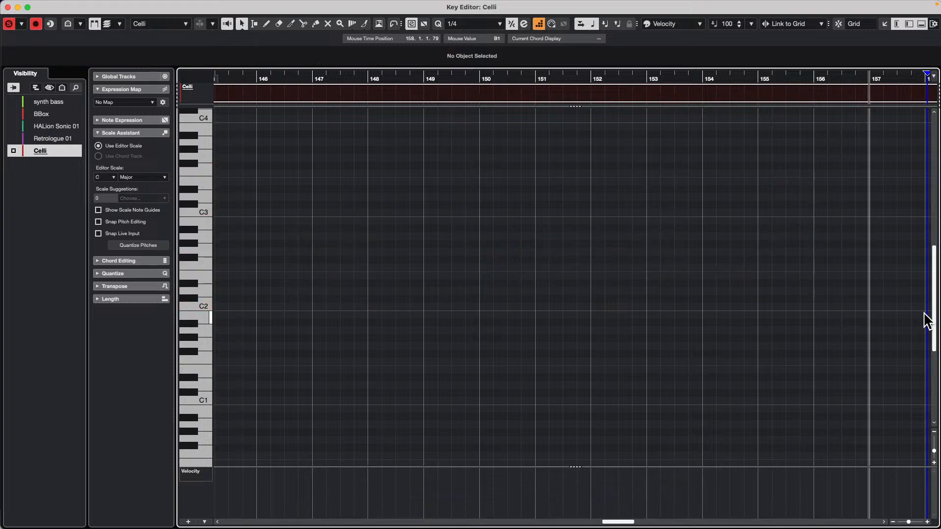
click(424, 150)
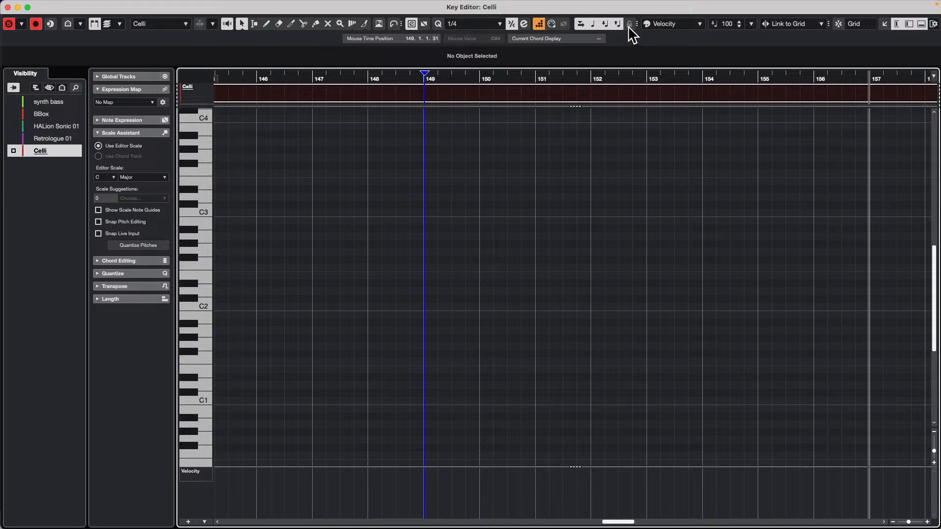
Step: Compare the options available for MIDI Input and Step Input, returning to Step Input at bar 149
click(539, 23)
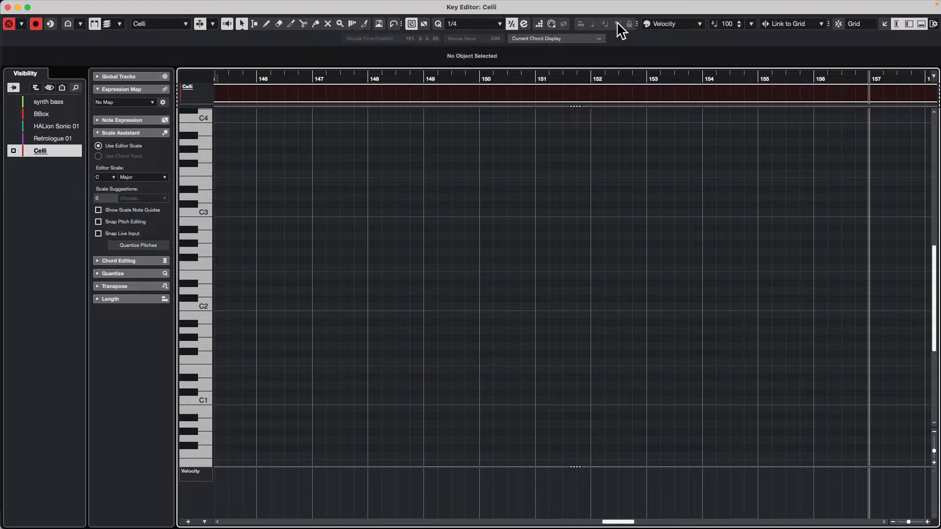
click(552, 23)
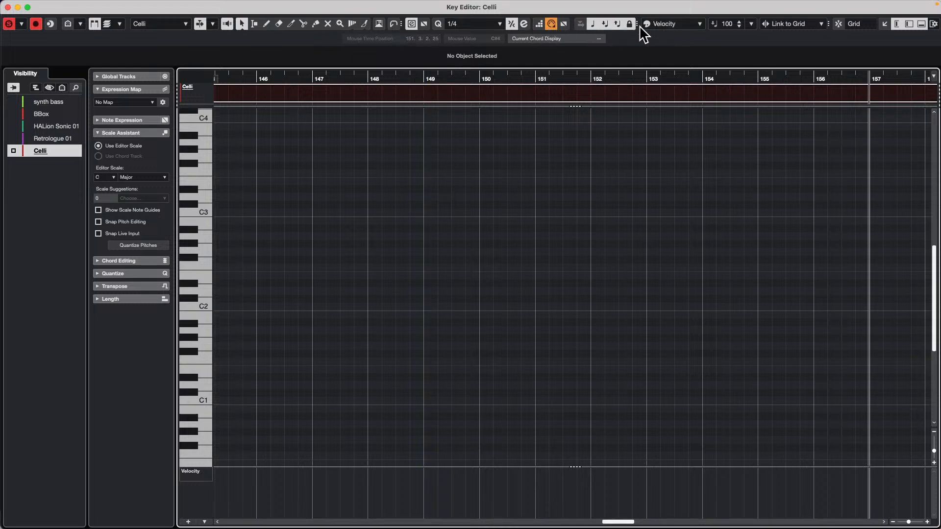
click(538, 23)
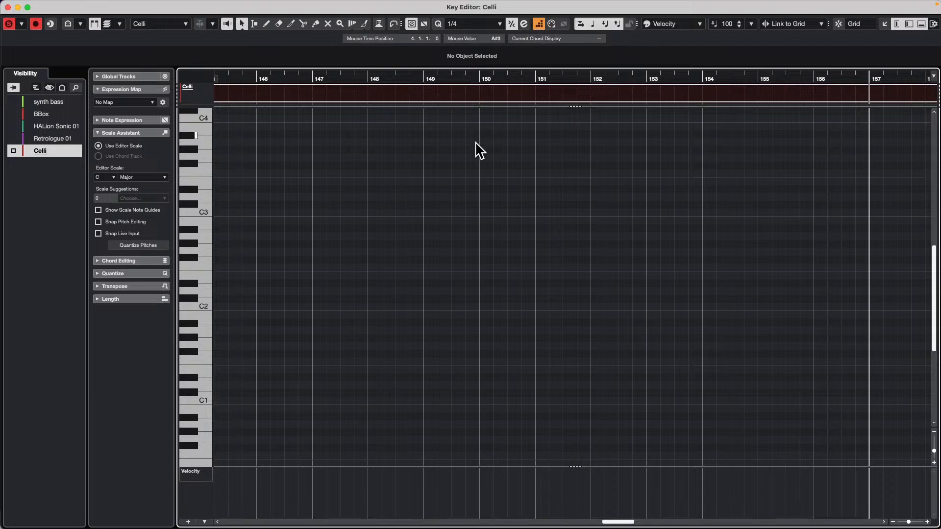
click(426, 204)
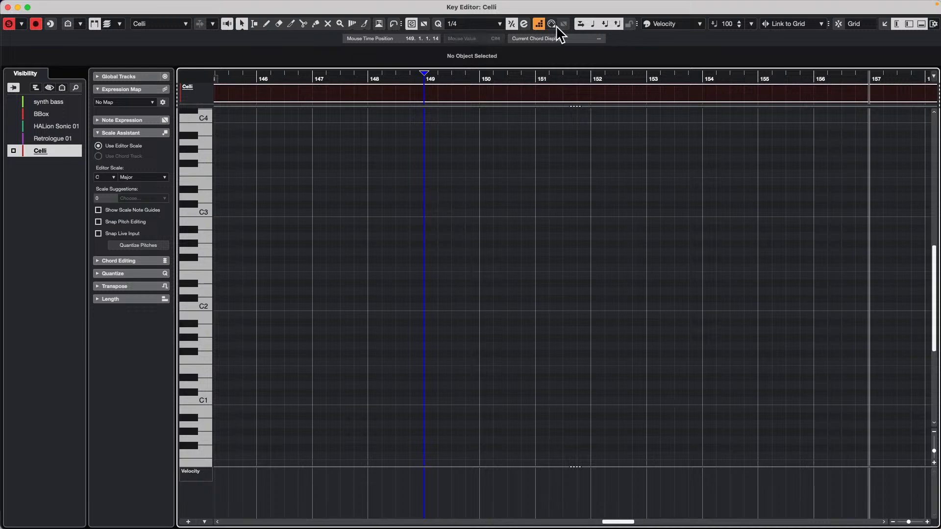
Step: Review the Quantize Panel settings, and close the panel and the separate Key Editor window
click(524, 23)
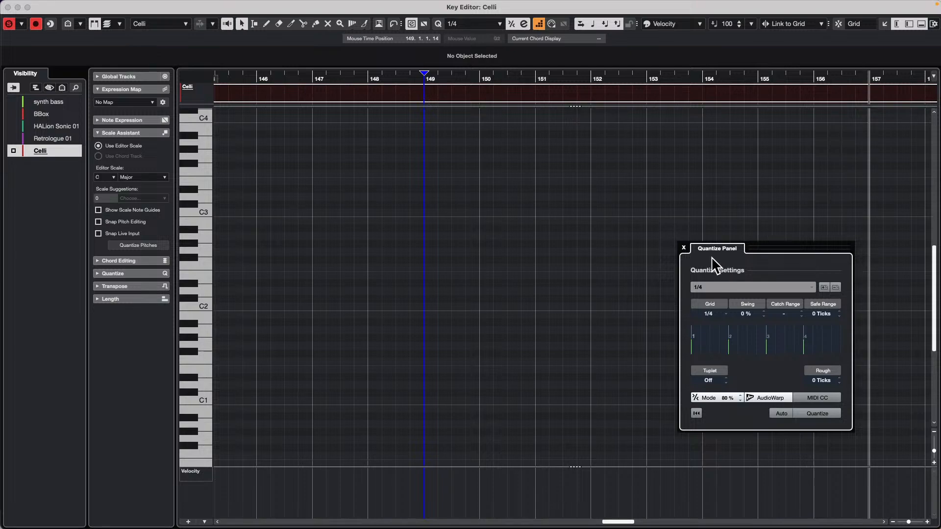
click(684, 248)
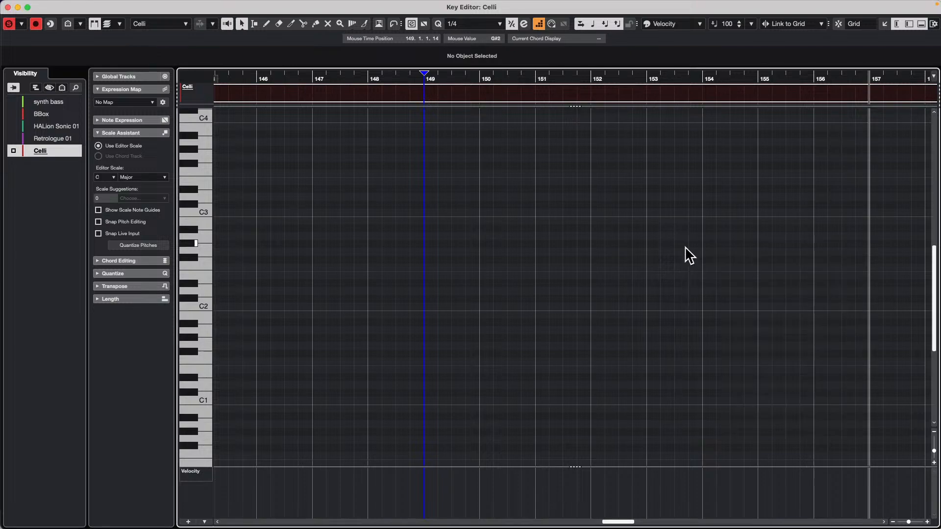
click(7, 7)
Step: Erase the empty Celli part starting at bar 145 in the project with the Erase tool
right_click(461, 212)
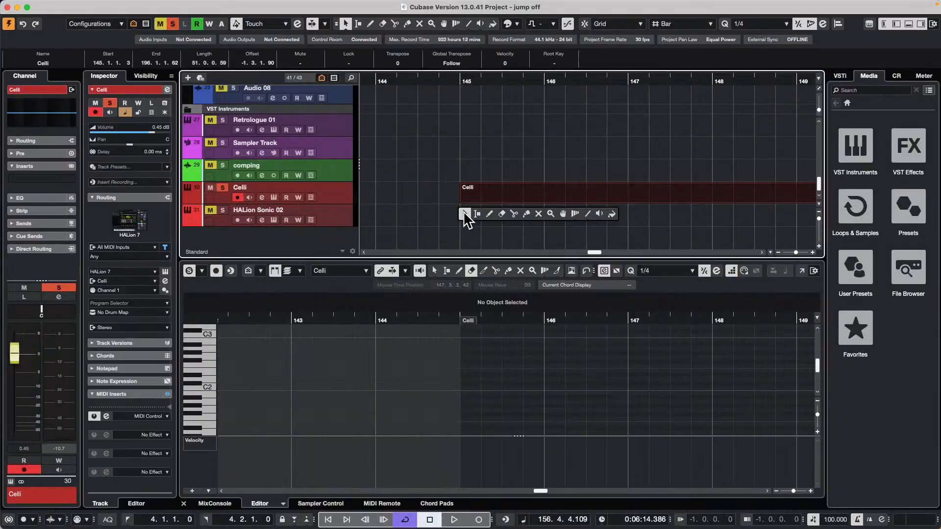
click(503, 210)
click(520, 198)
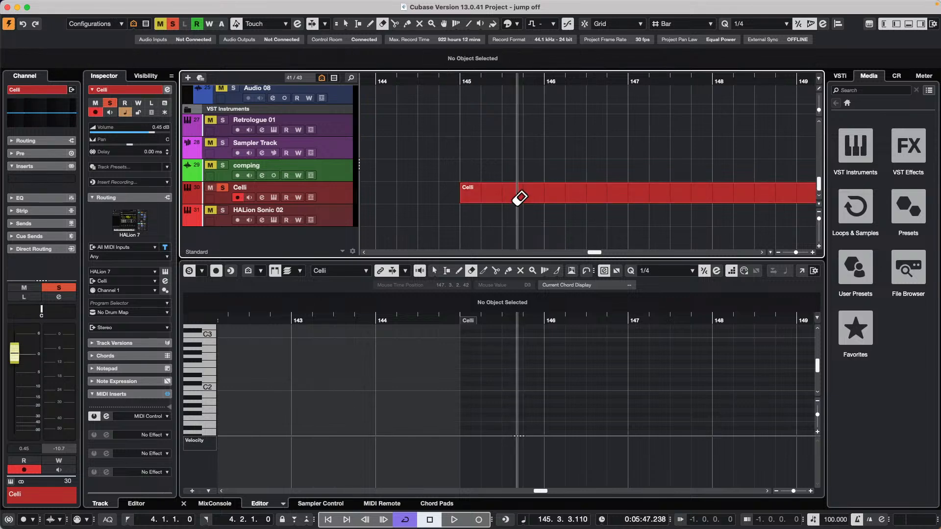
Step: Draw a new part on the Celli track from about beat 3 of bar 144 to bar 147 and open it in the Key Editor
scroll(500, 80, up, 3)
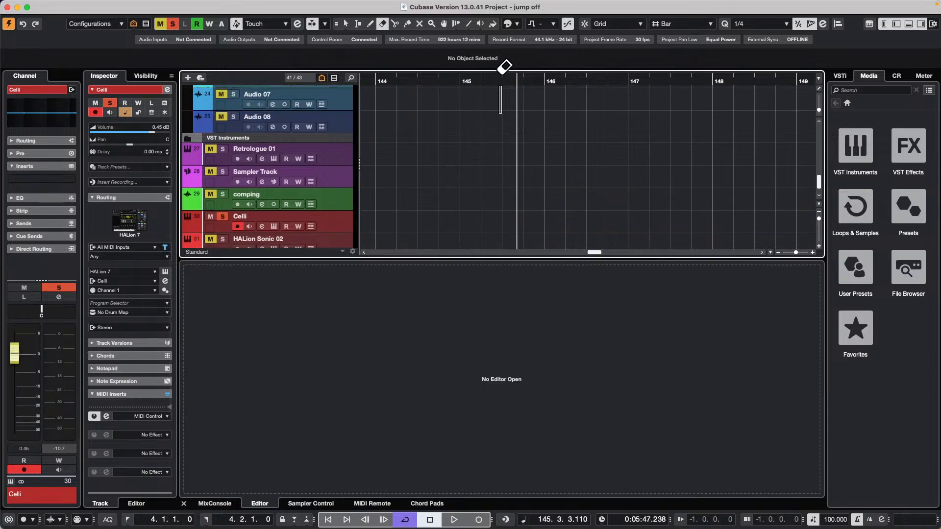
scroll(495, 160, down, 3)
right_click(436, 199)
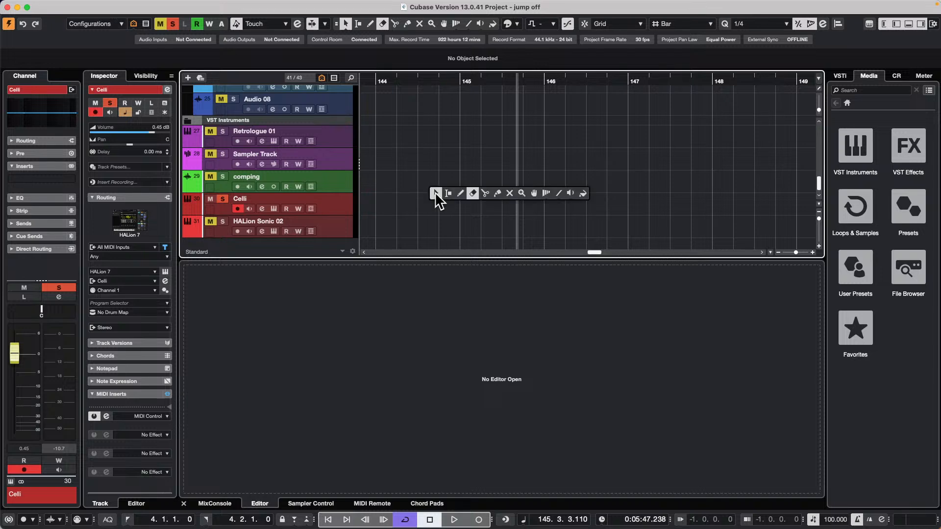
click(486, 193)
click(460, 193)
drag(432, 201, 632, 200)
key(1)
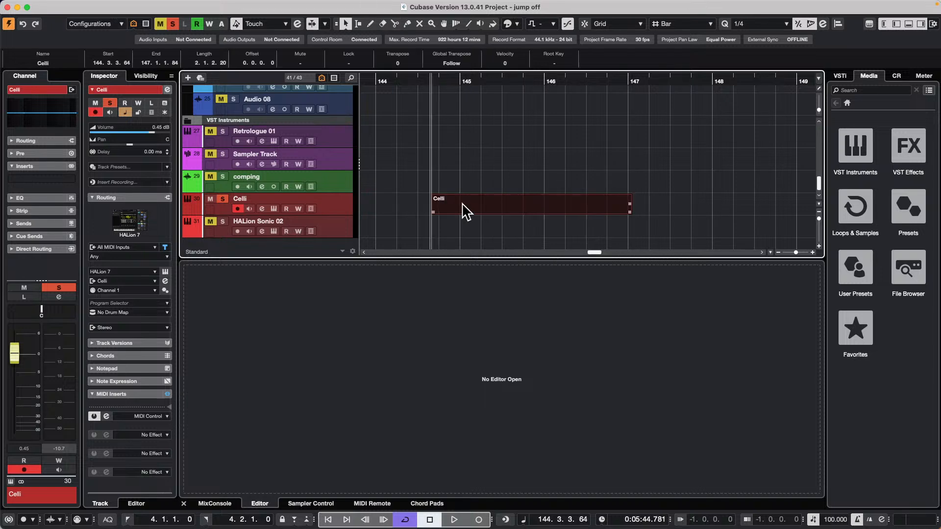
double_click(462, 205)
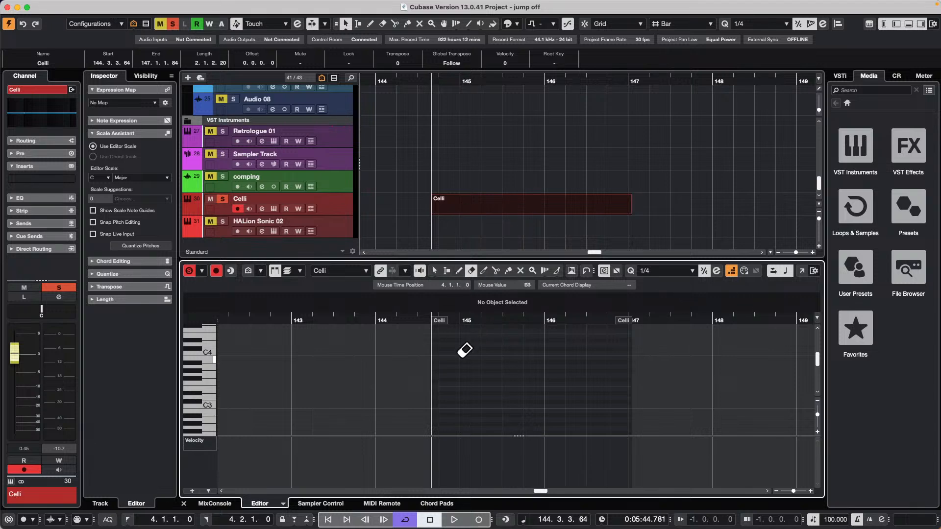
Step: Enter F2, G2, A2, B2 and C3 by Step Input from bar 145 to bar 148, leaving beat 4 of bar 145 empty
key(1)
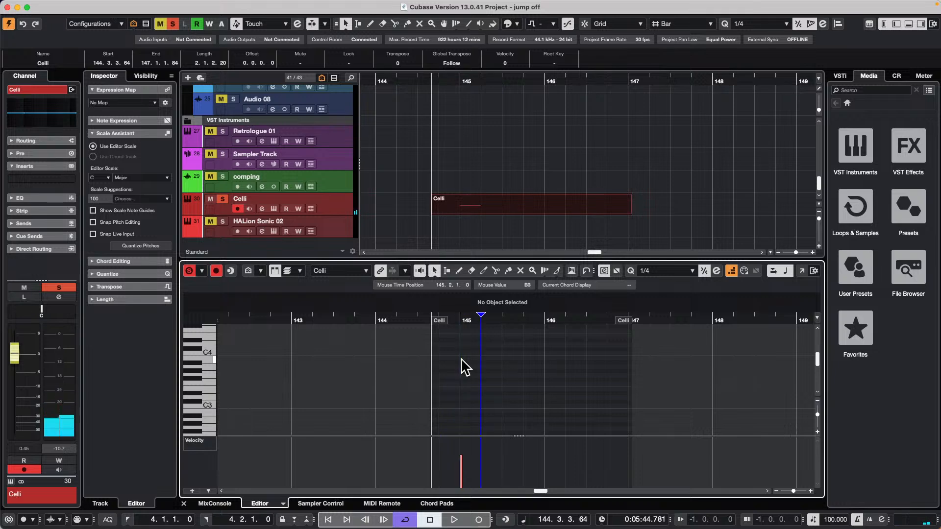
scroll(507, 366, down, 1)
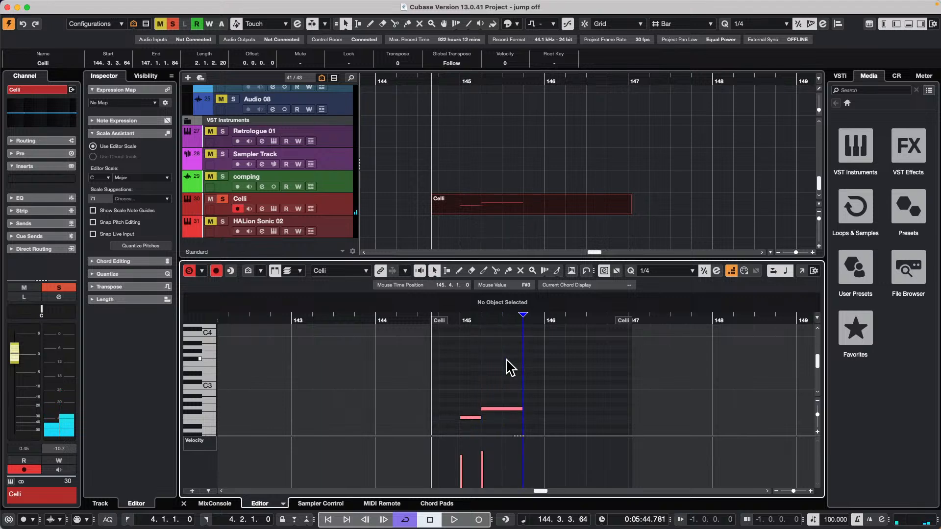
key(Right)
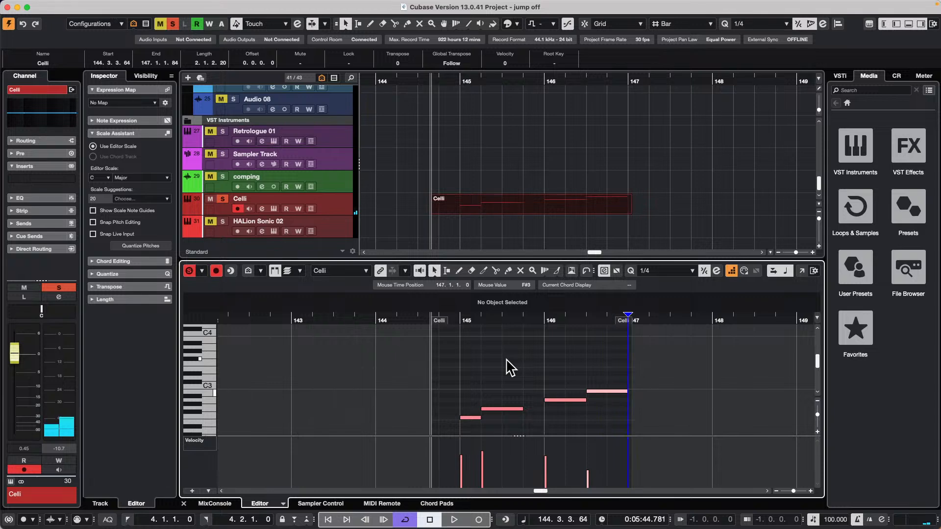
key(Right)
key(Right)
key(Right)
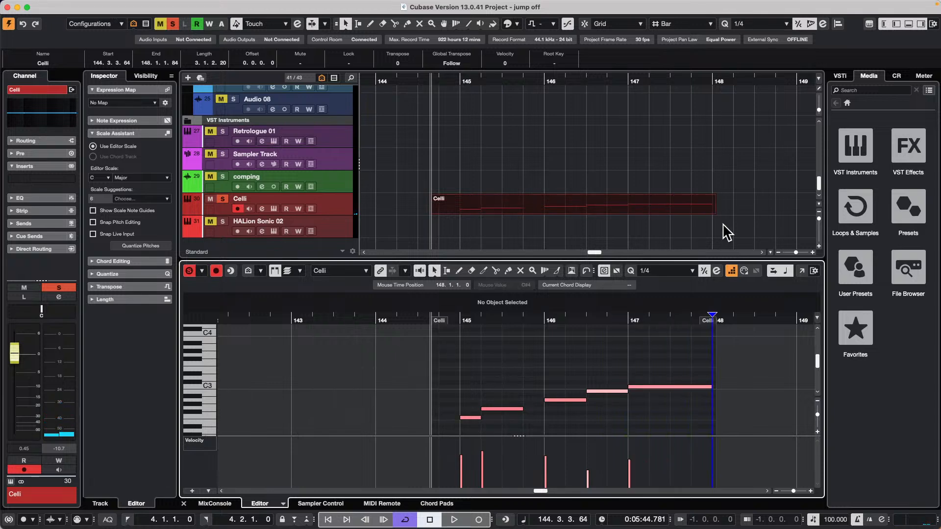
Step: Open the Celli part in a separate Key Editor window and switch from Step Input to MIDI Input
click(803, 271)
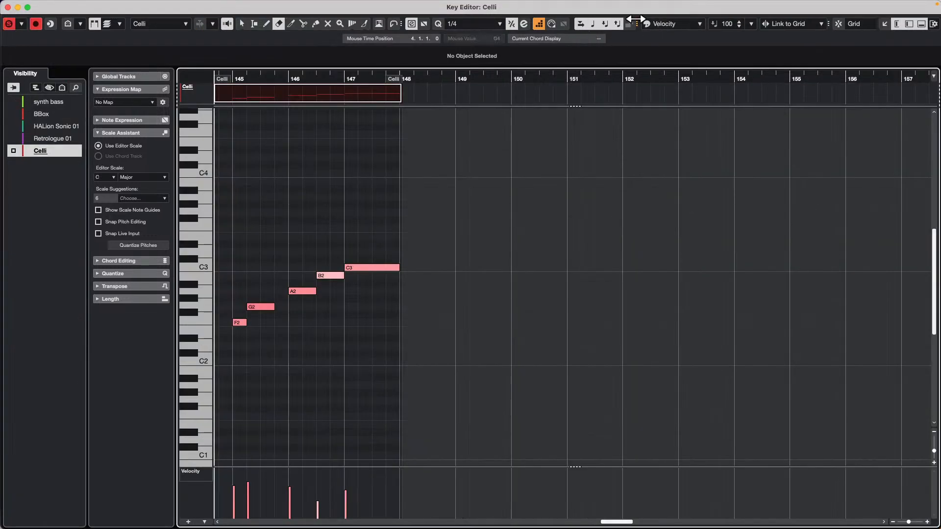
click(541, 24)
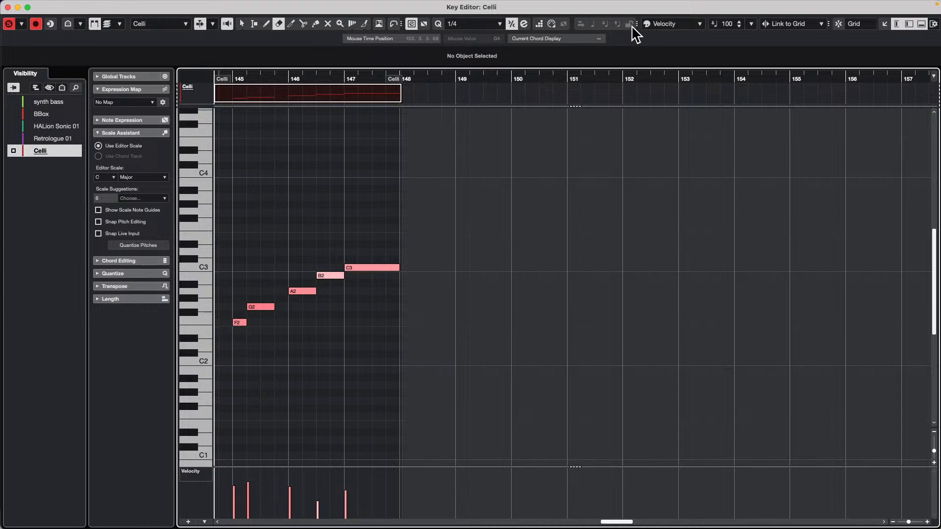
click(552, 24)
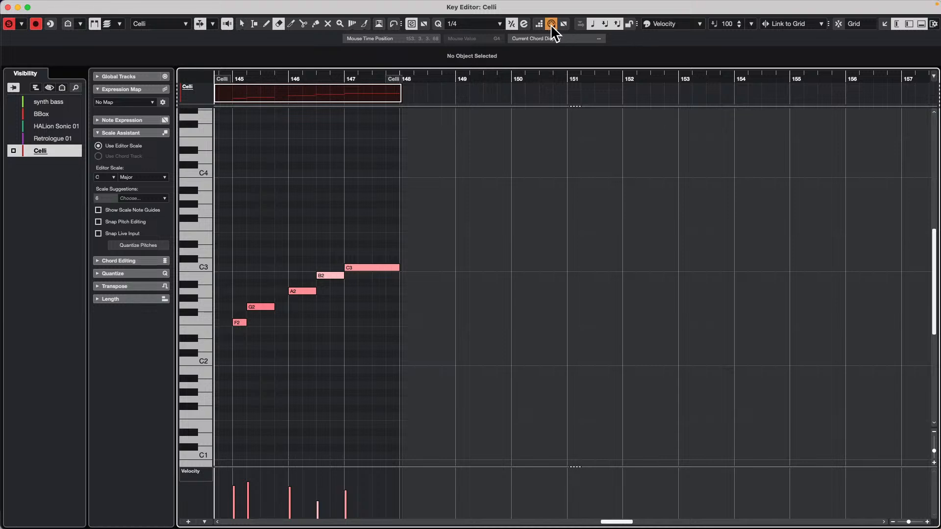
Step: Turn on the lock option for MIDI Input and select the F2 note at bar 145
click(630, 24)
key(1)
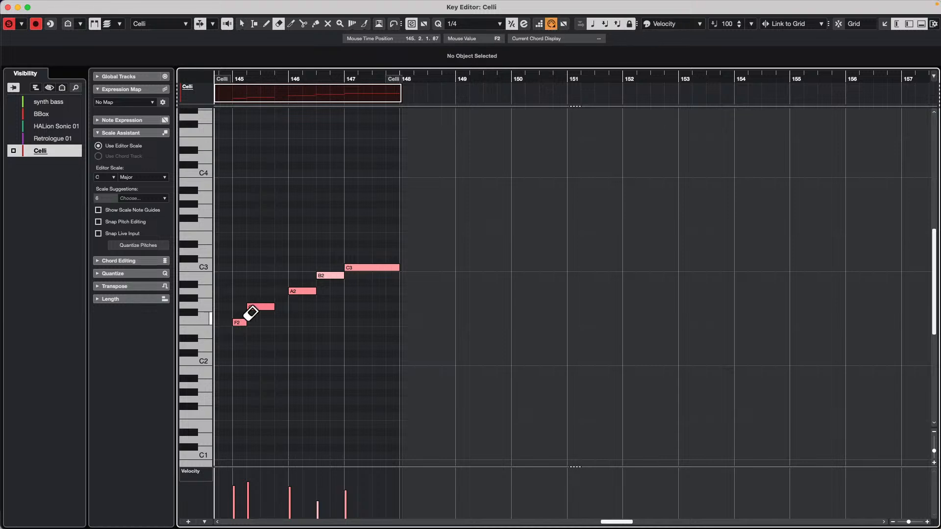
click(240, 323)
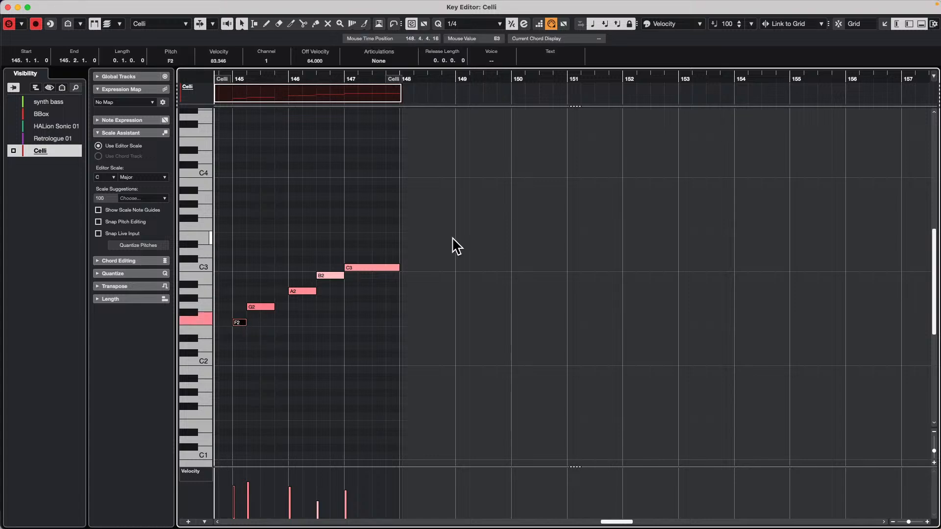
Step: With Step Input, undo the B2, D3 and F3 chord inserted at bar 145 and layer chords over the existing notes up to bar 148
click(539, 24)
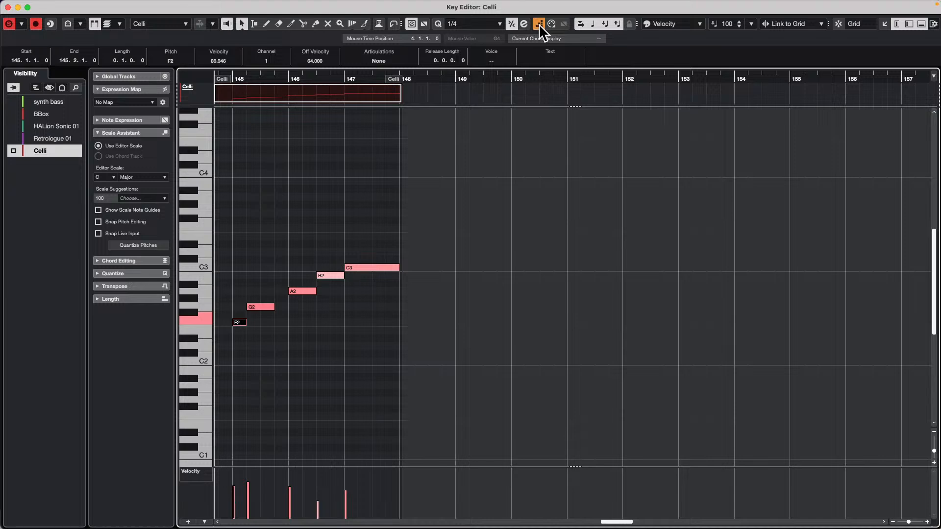
click(243, 323)
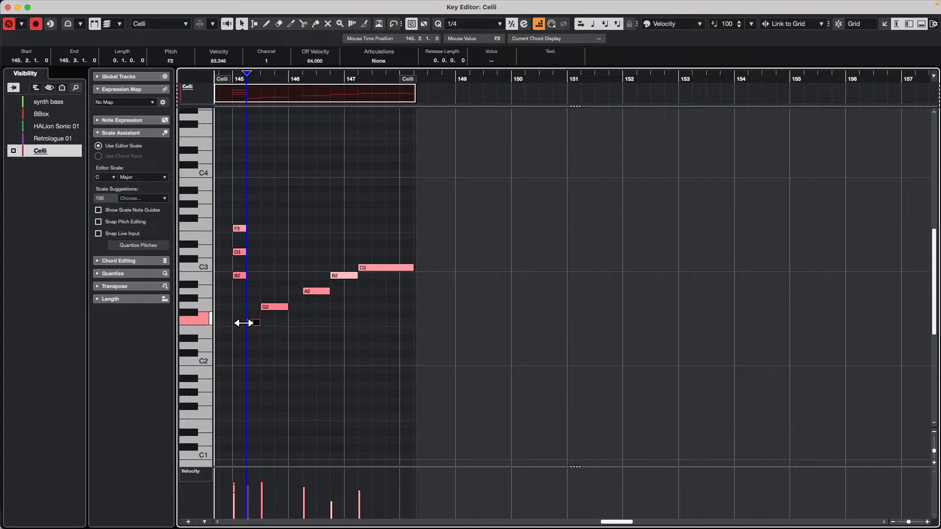
key(super+z)
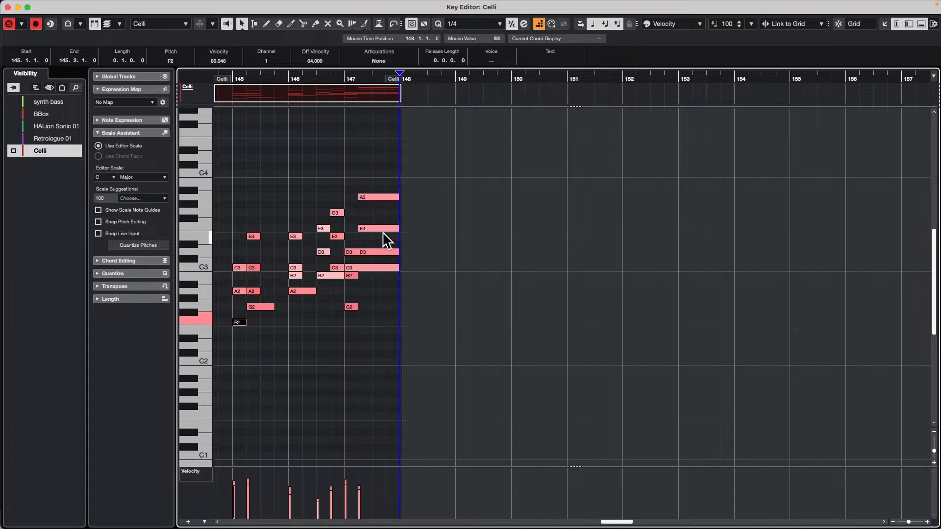
Step: Select the C3 note in bar 147, switch to MIDI Input and leave the separate Key Editor window
click(381, 267)
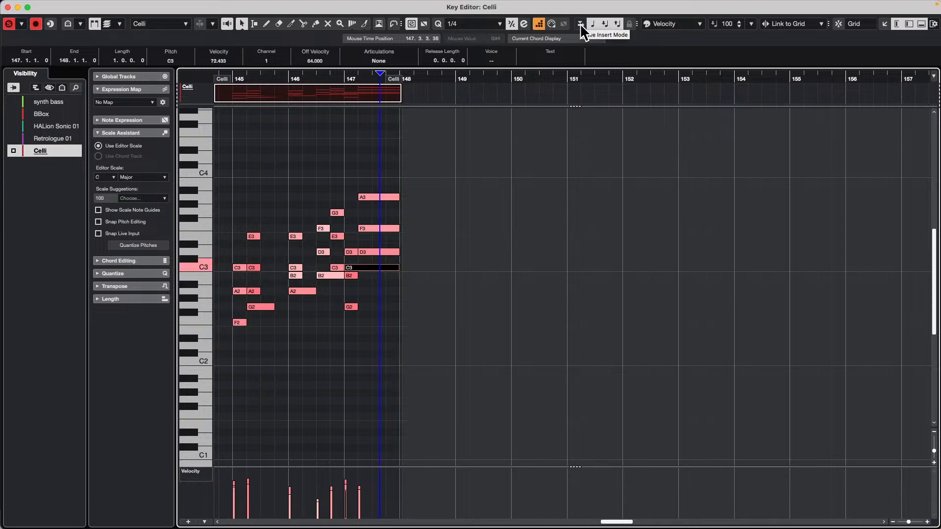
click(552, 25)
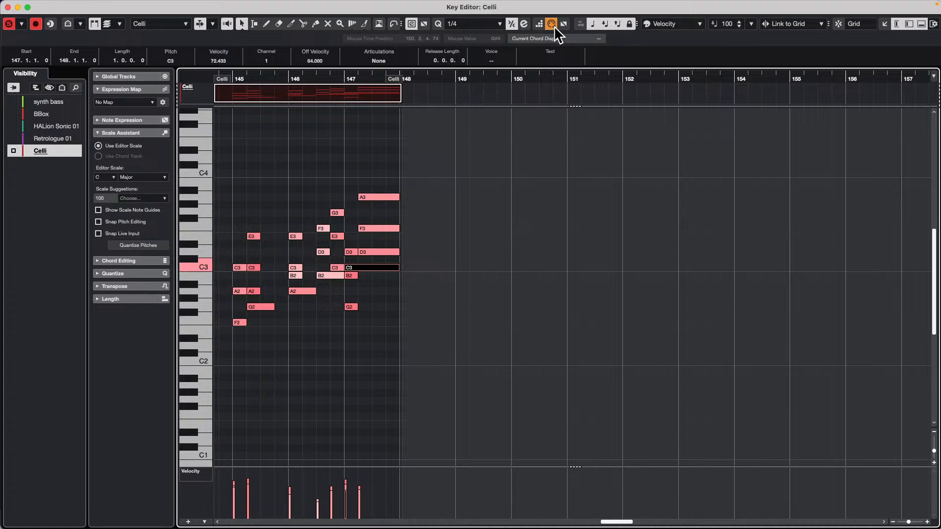
click(7, 7)
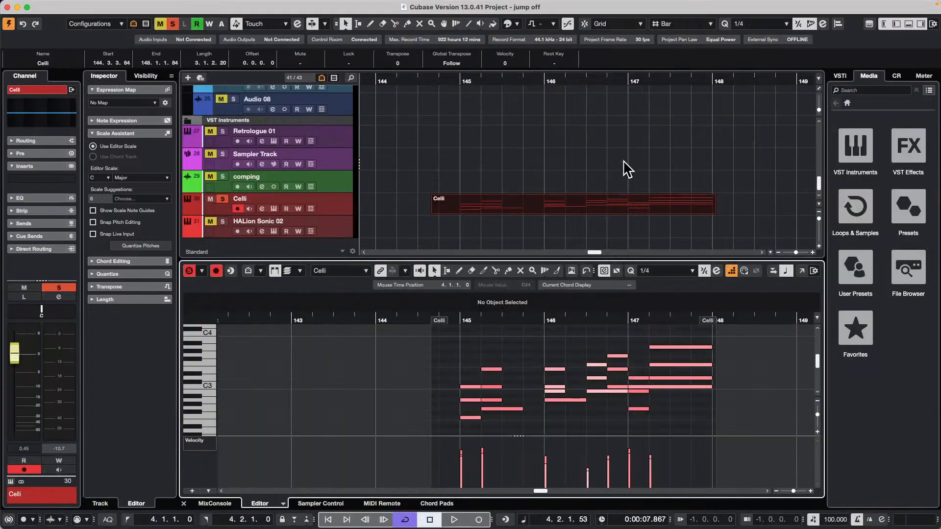
click(606, 205)
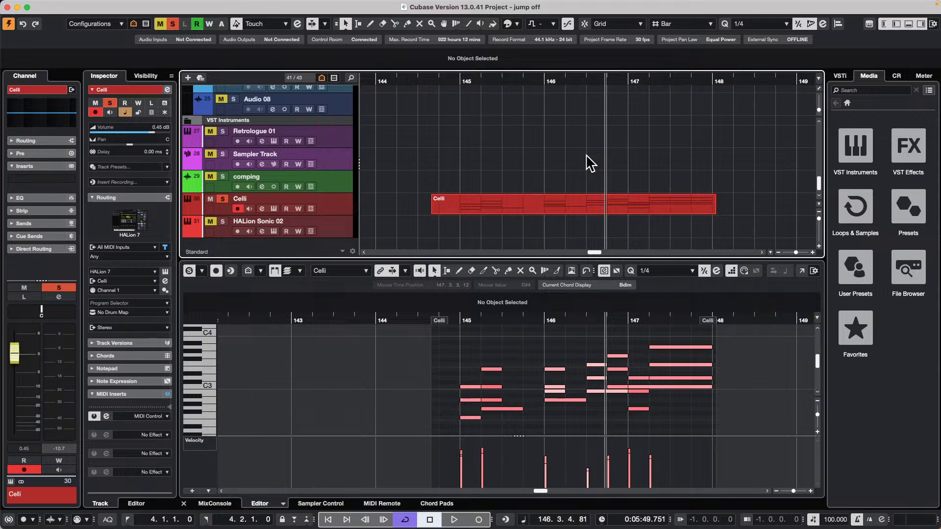
mouse_move(544, 2)
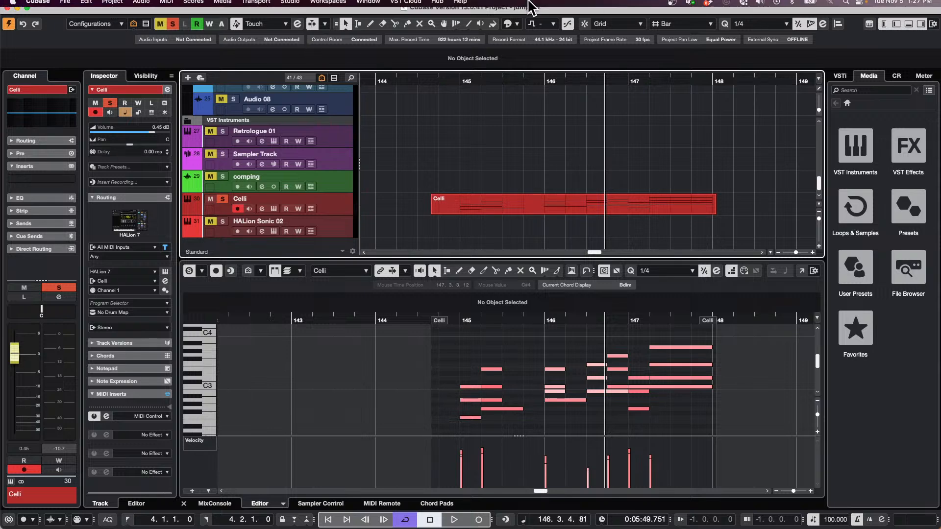
click(290, 5)
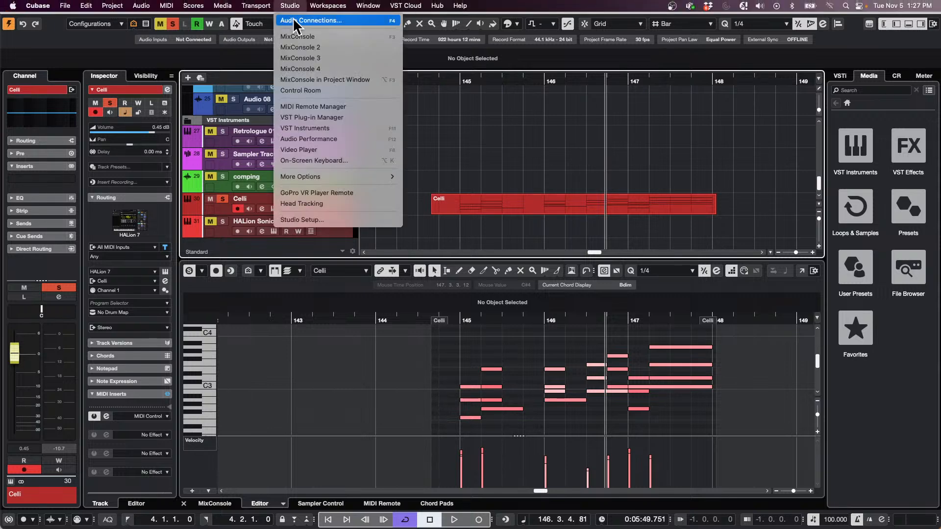
click(652, 158)
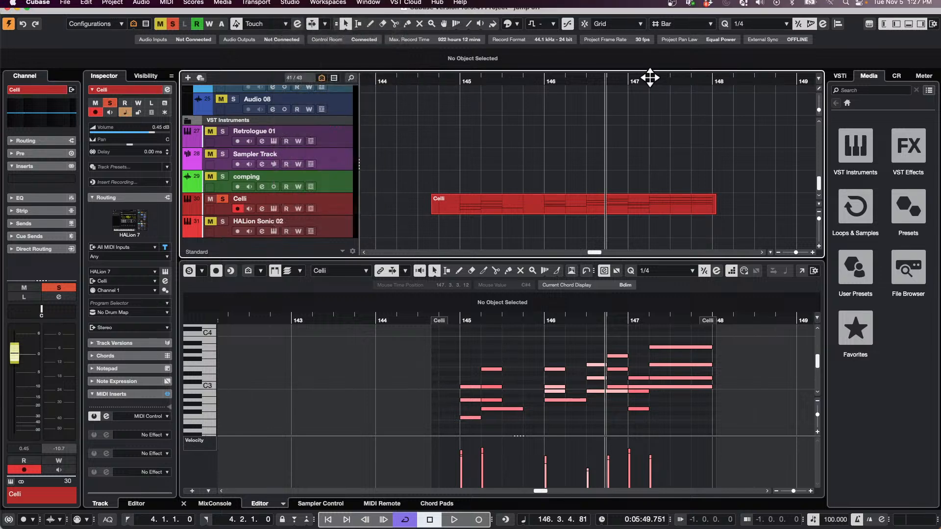
Step: Browse the VST Instruments media to the Retrologue 2 preset list
click(864, 149)
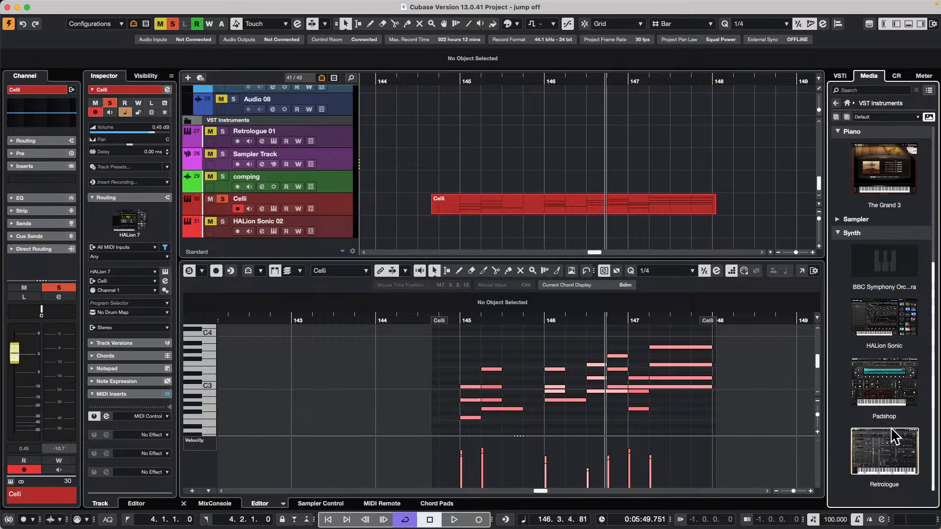
click(893, 458)
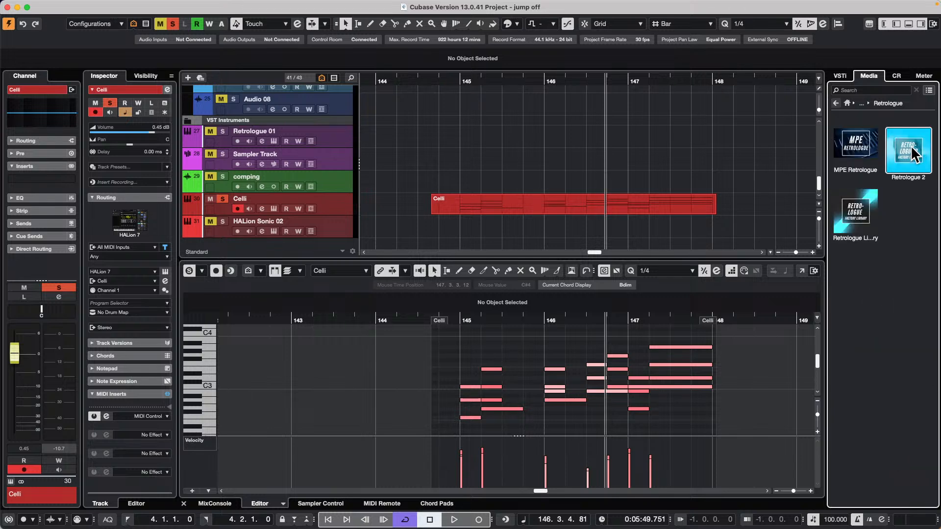
click(911, 153)
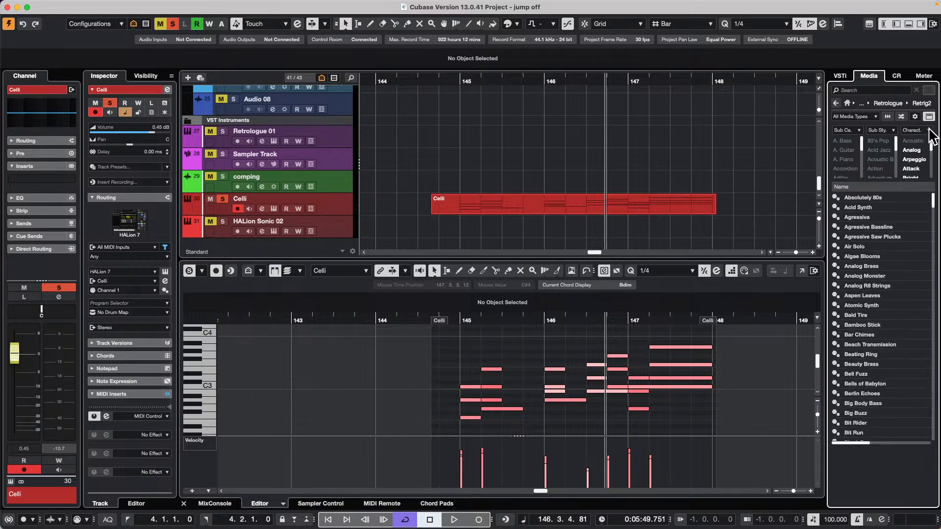
Step: Reset the preset filters and filter the Retrologue 2 presets by the Sub Category Asian
click(887, 116)
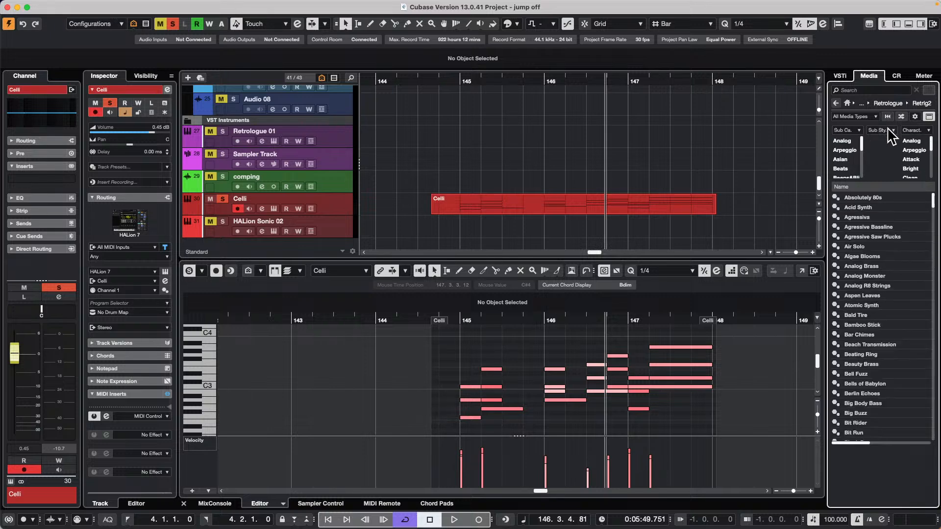
click(843, 160)
scroll(917, 164, down, 5)
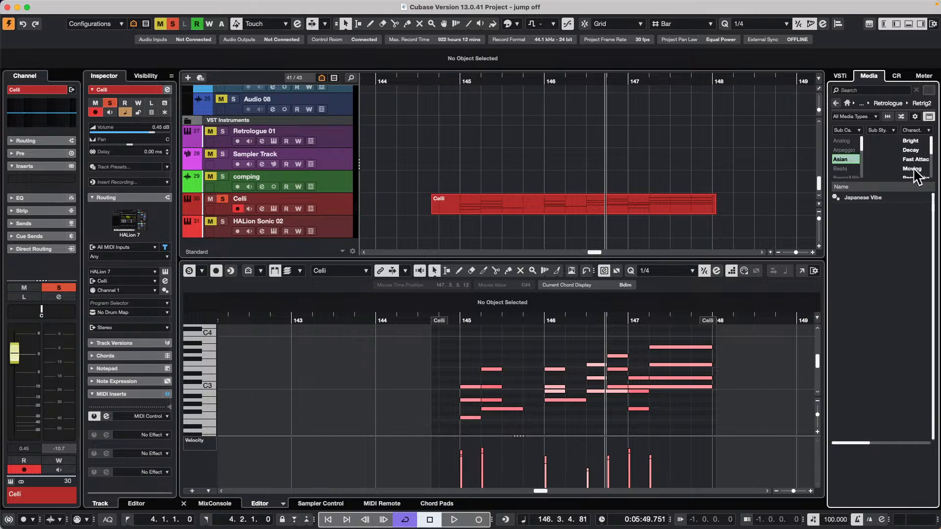
Step: Look through the attribute choices for the Sub Style filter column and set it to the media attribute Track Number
click(892, 128)
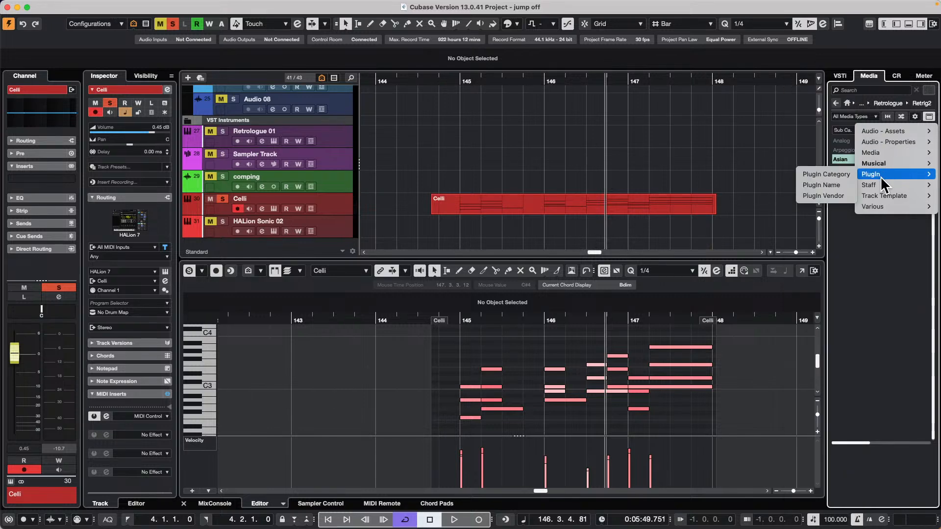
mouse_move(875, 183)
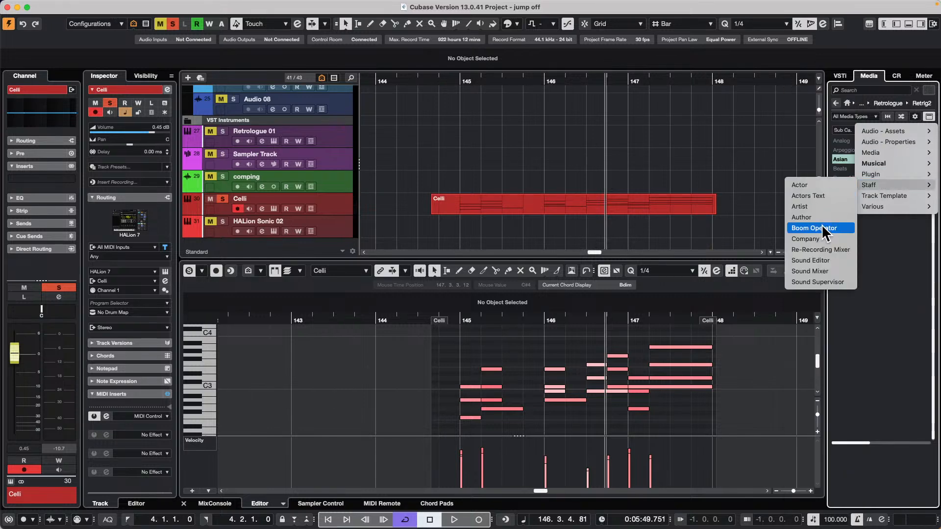
mouse_move(891, 162)
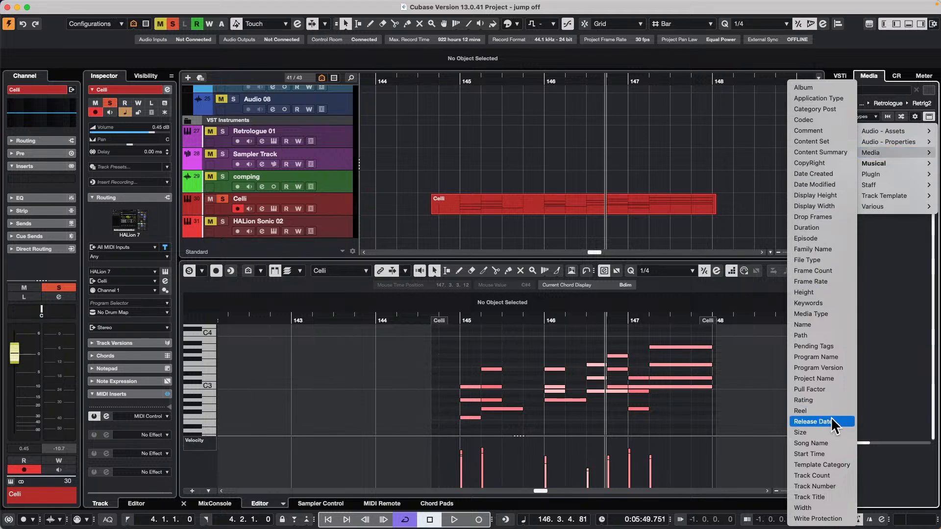
click(825, 485)
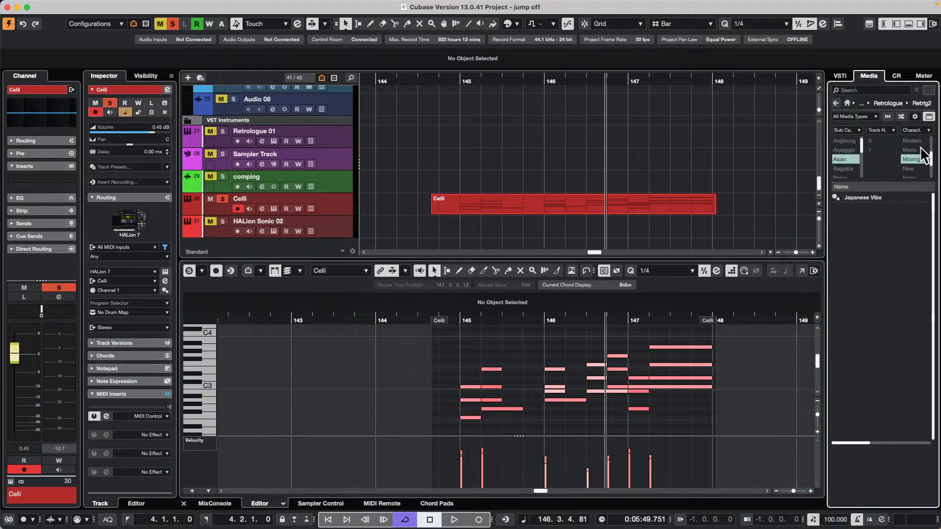
Step: Change the Track Number filter column to the musical attribute Character and filter it by Warm
click(889, 128)
mouse_move(890, 132)
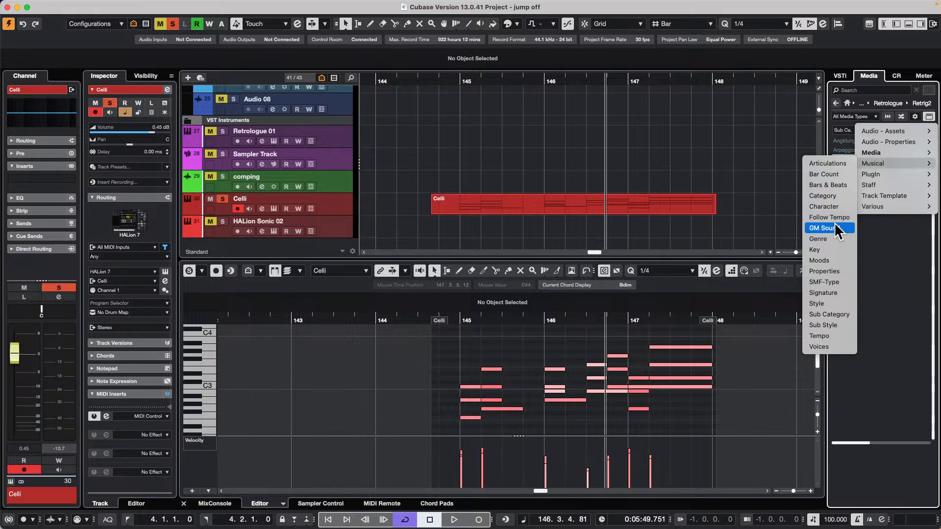
click(840, 203)
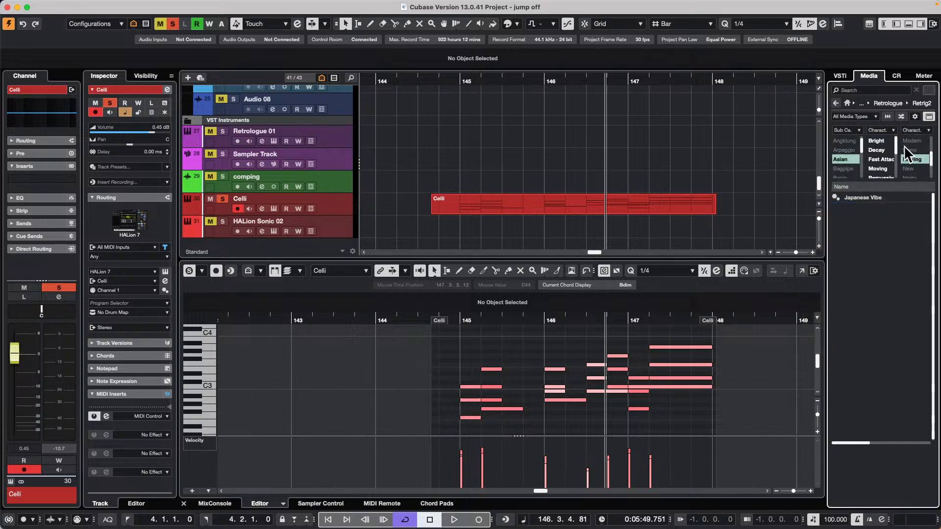
click(881, 149)
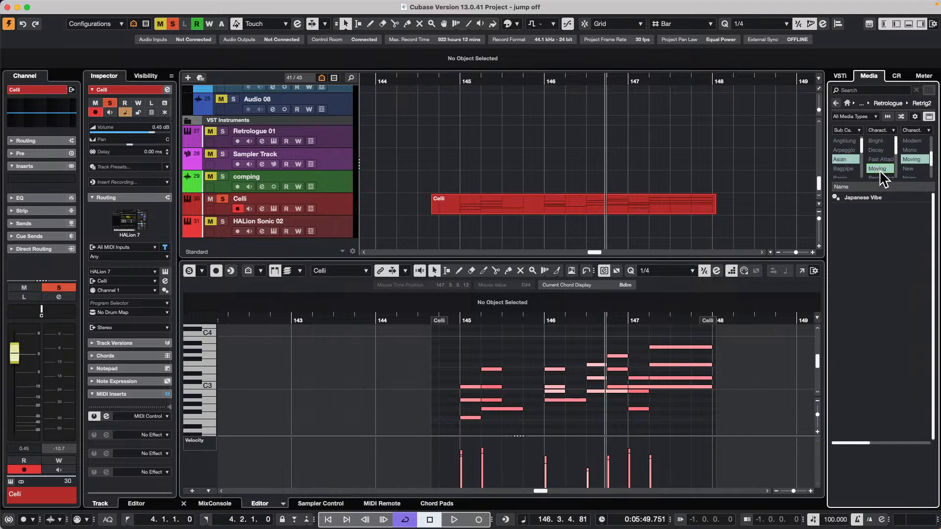
scroll(880, 171, down, 2)
click(885, 171)
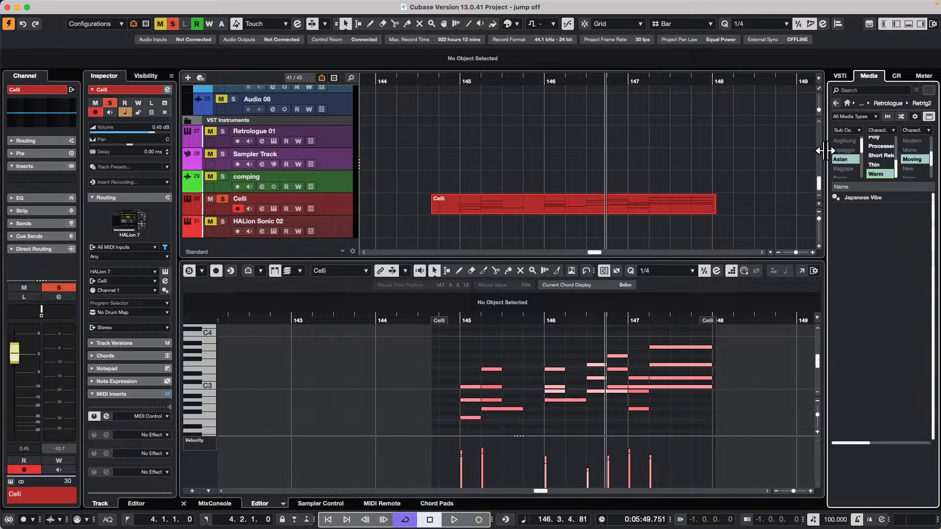
Step: Toggle the filter section of the preset browser off and on, and reset all preset filters
click(928, 117)
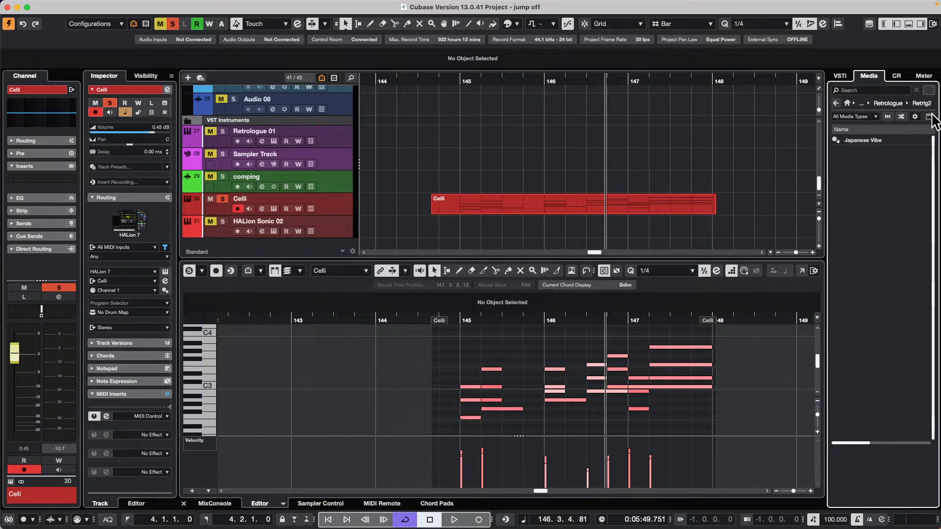
click(929, 116)
click(928, 117)
click(930, 117)
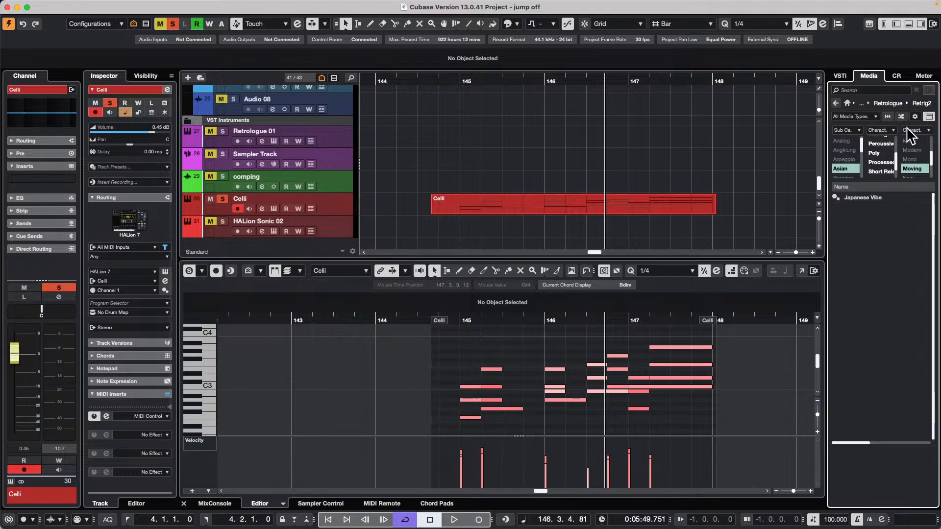
click(888, 116)
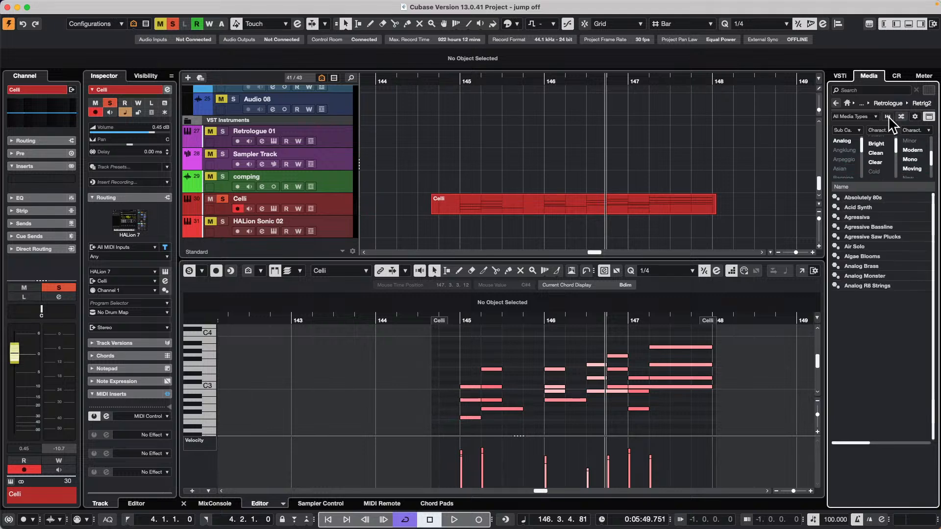
Step: Return from the Retrologue 2 presets to the Retrologue library overview and locate the vocal track's clip at bar 11
click(835, 103)
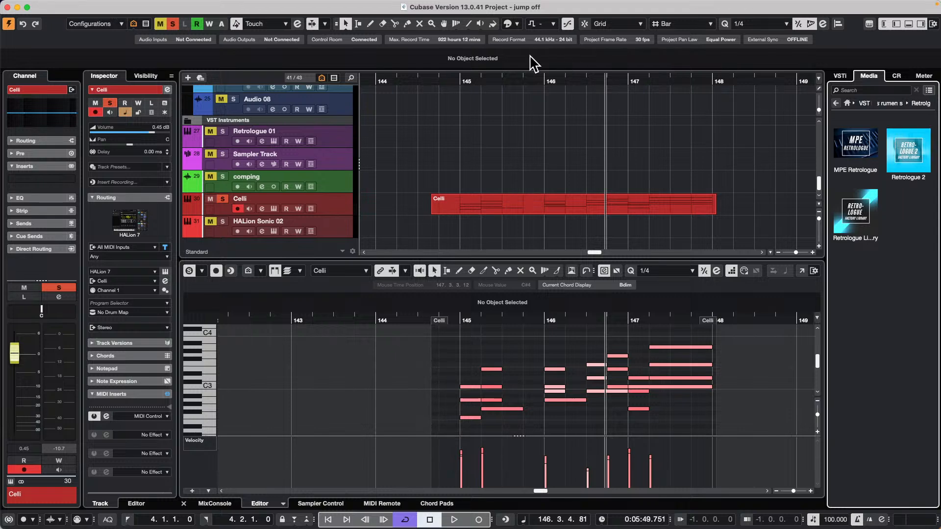
drag(384, 78, 228, 78)
drag(428, 78, 421, 27)
scroll(457, 133, up, 15)
scroll(453, 133, down, 15)
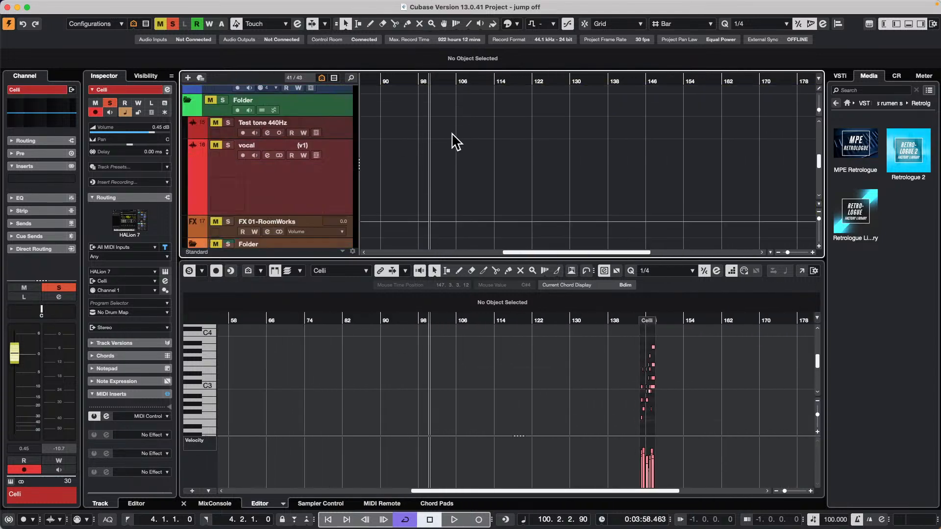
scroll(461, 108, up, 1)
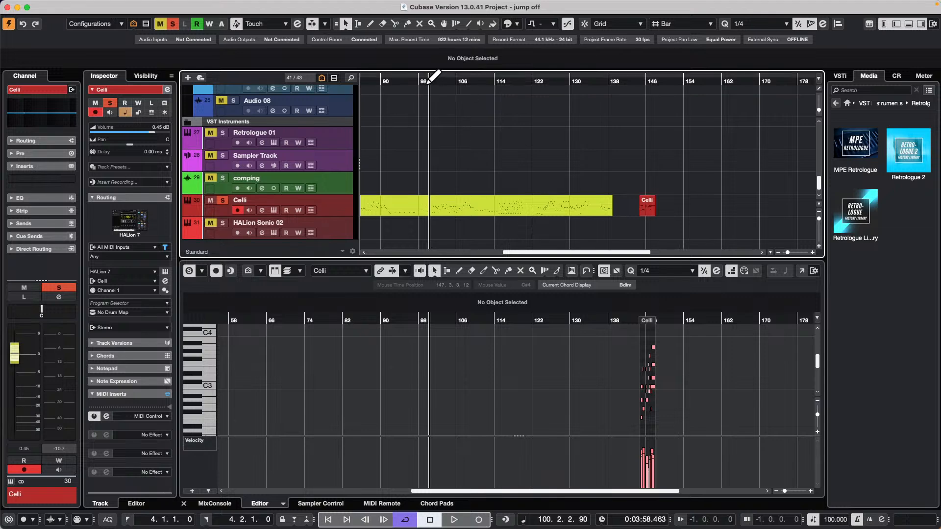
drag(397, 83, 170, 70)
scroll(488, 116, up, 10)
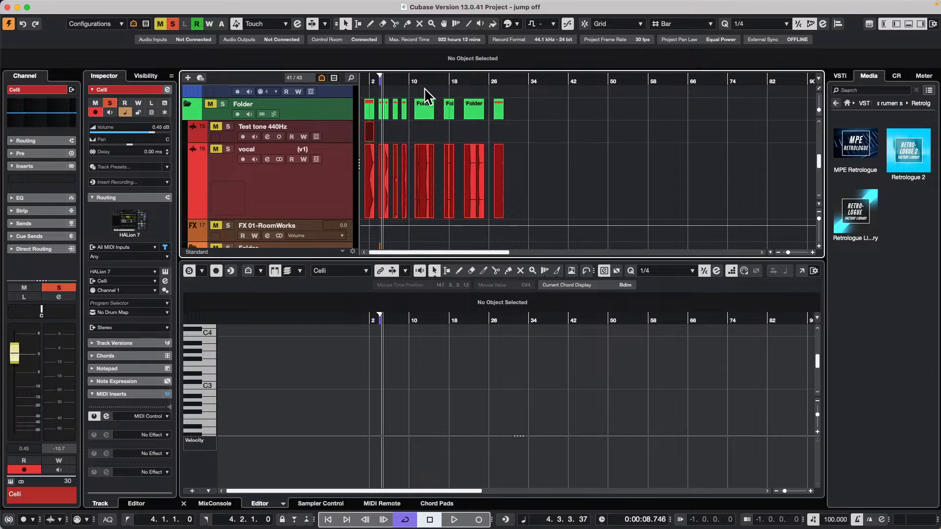
drag(420, 79, 408, 146)
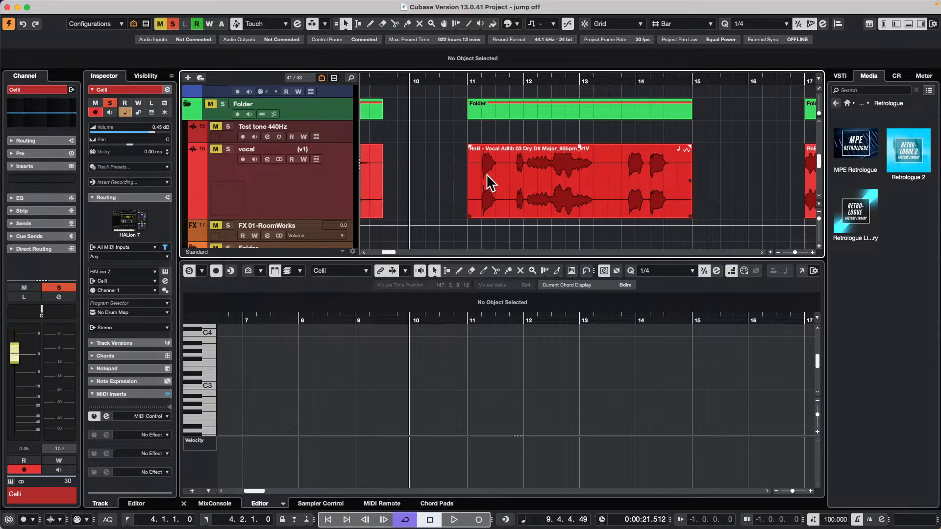
Step: Solo the vocal track and play back its clip from about bar 10
key(space)
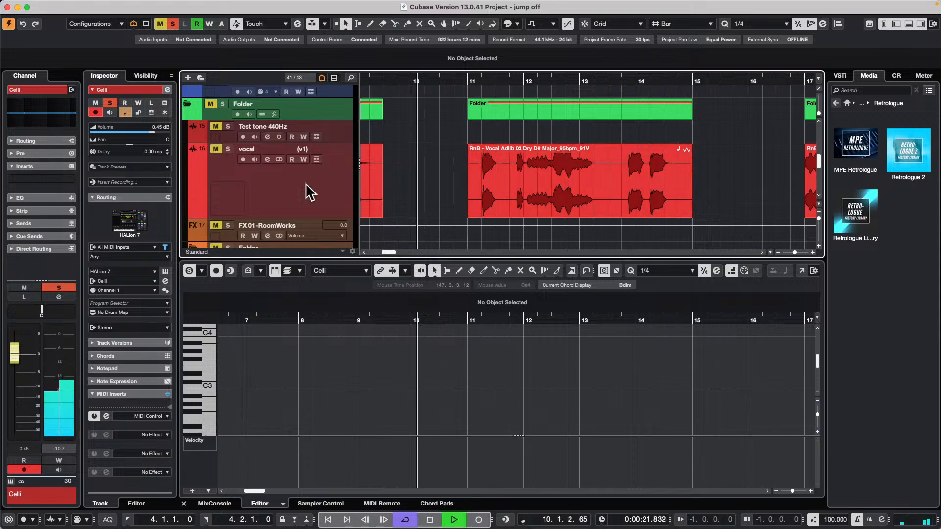
click(211, 155)
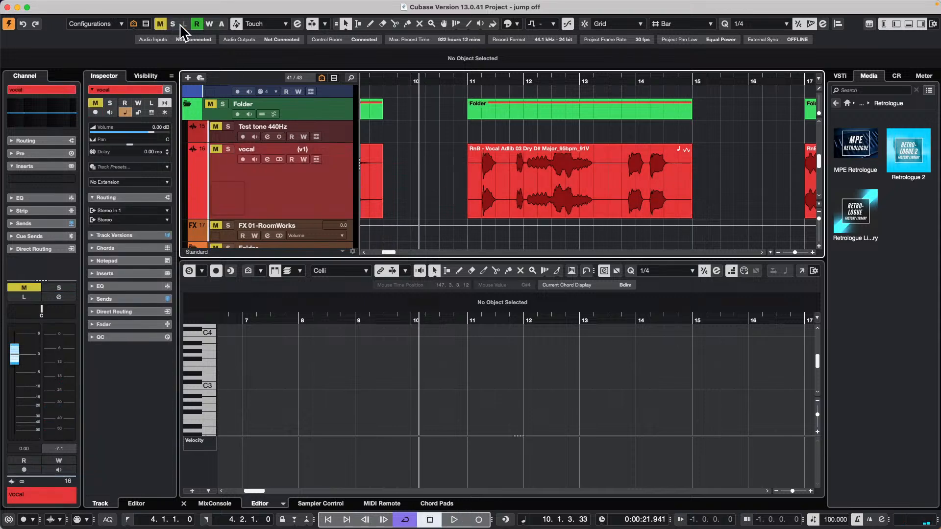
click(228, 149)
key(space)
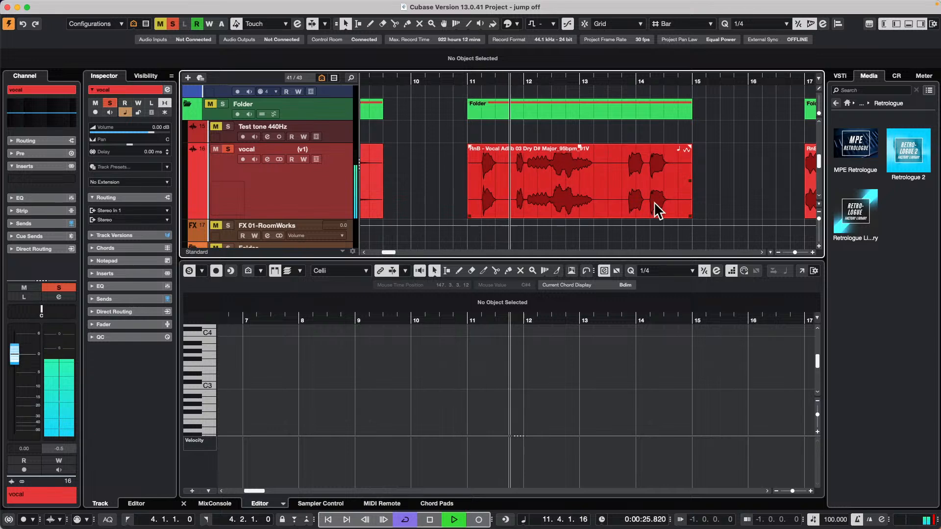
Step: Show the Control Room, lower the main output level to about -6.39 and stop playback
click(897, 76)
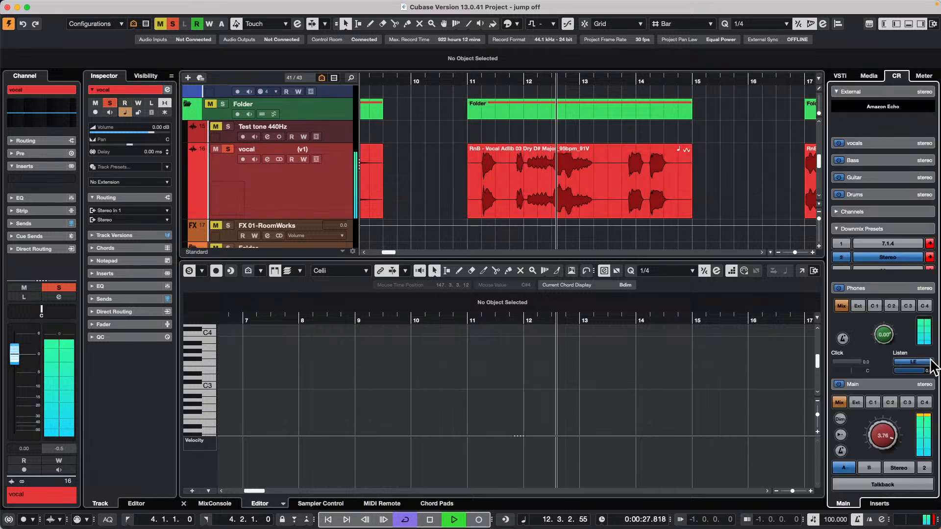
drag(879, 449, 877, 453)
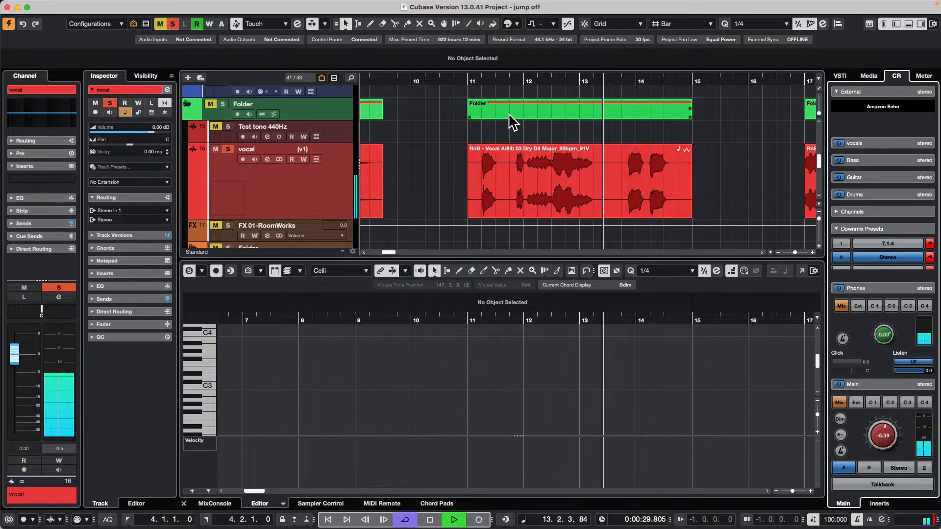
key(space)
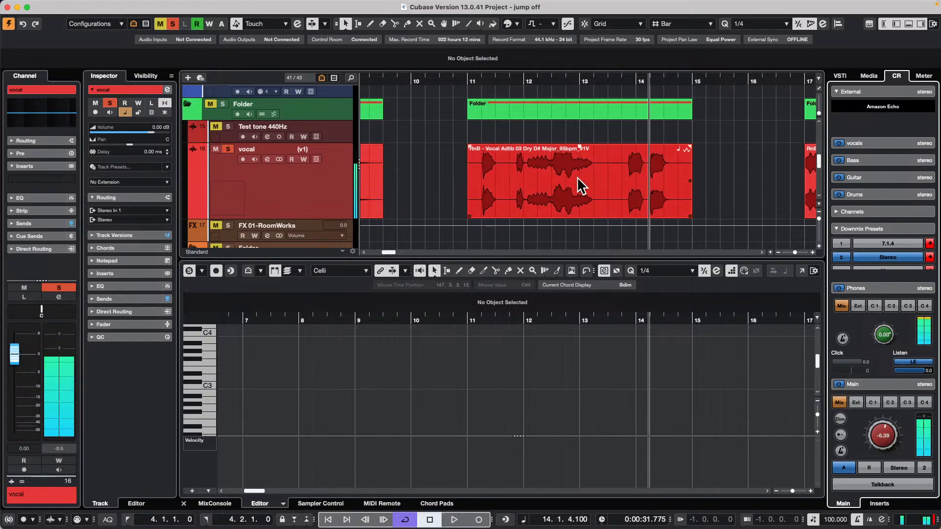
Step: Switch to the Range Selection tool and select the vocal clip's range from about 11.3.4 to 13.2.4
right_click(577, 177)
click(589, 175)
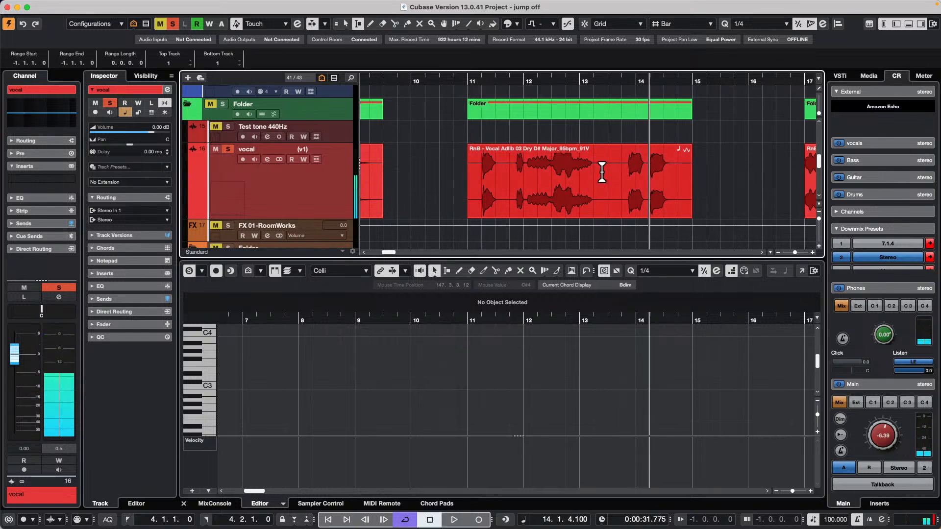
drag(606, 176, 510, 184)
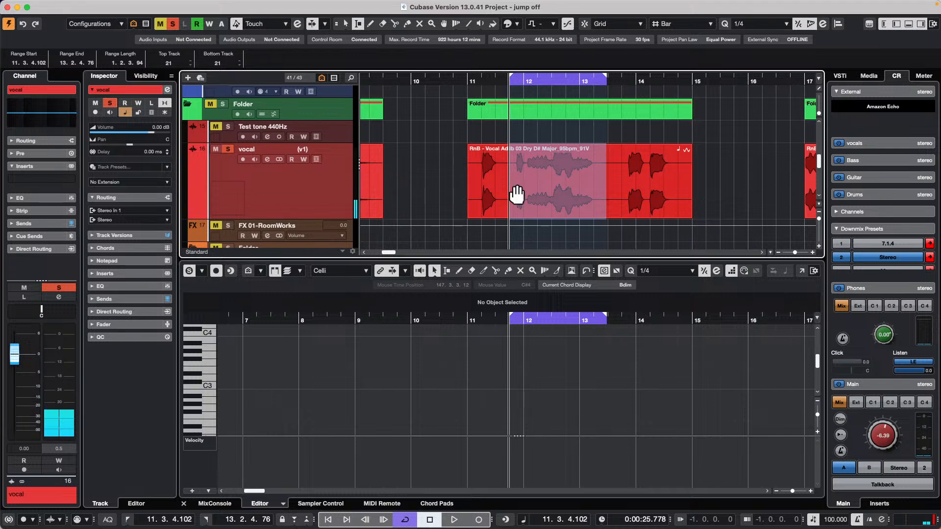
Step: Apply the Flanger modulation plug-in from the Default collection to the selected vocal range as Direct Offline Processing
click(167, 6)
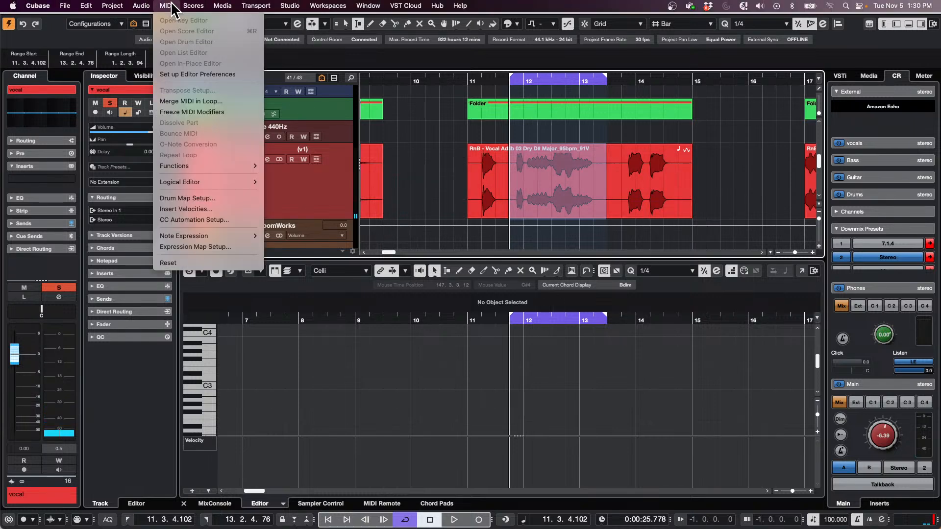
mouse_move(146, 6)
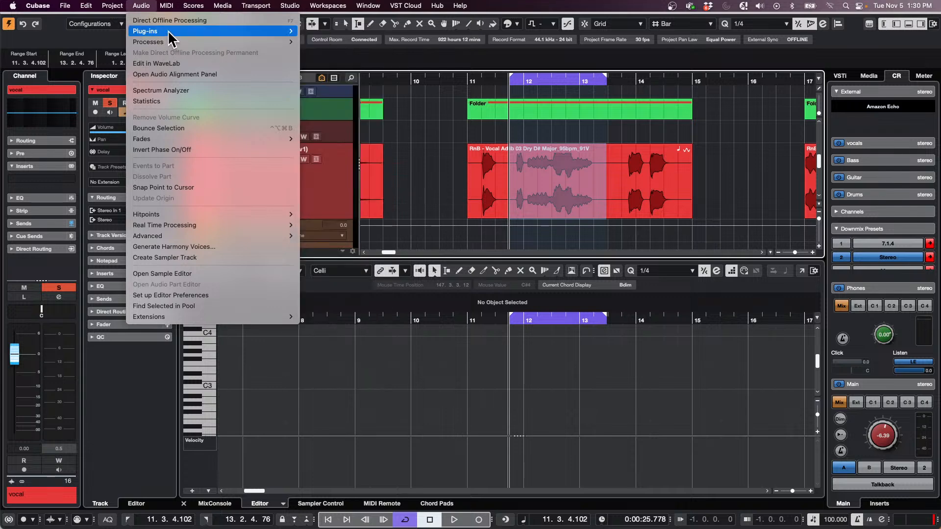
mouse_move(172, 32)
mouse_move(349, 31)
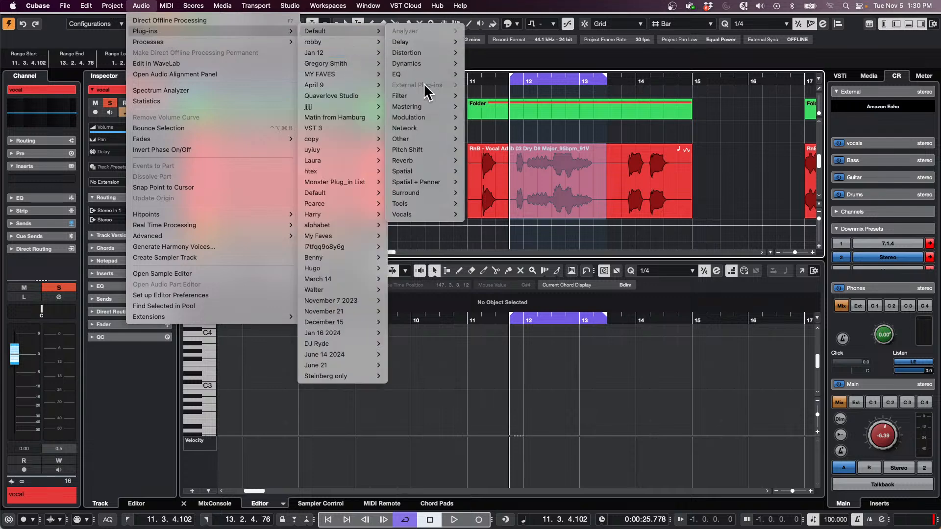
mouse_move(428, 64)
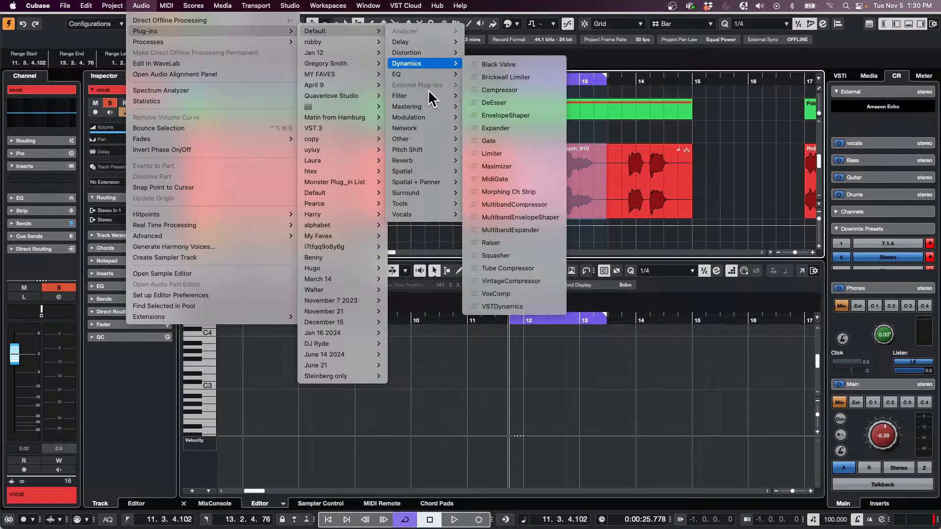
mouse_move(430, 117)
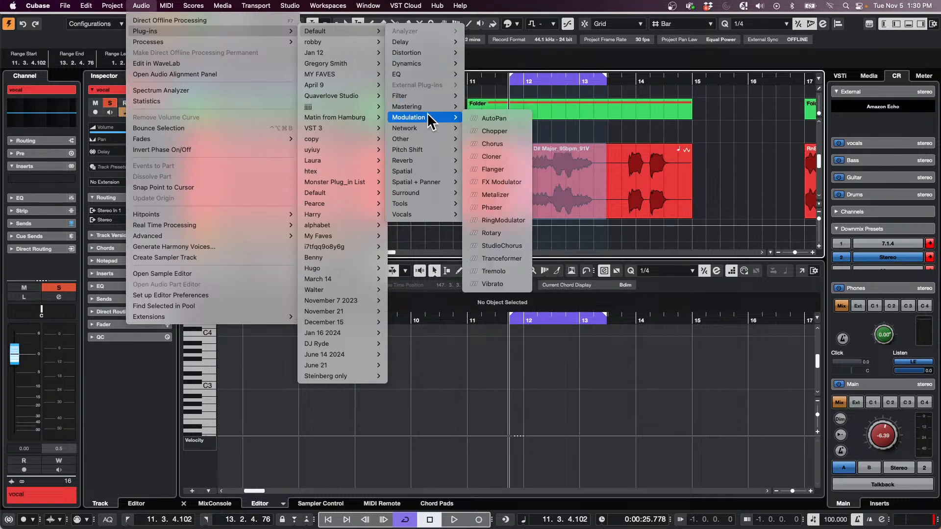
click(507, 172)
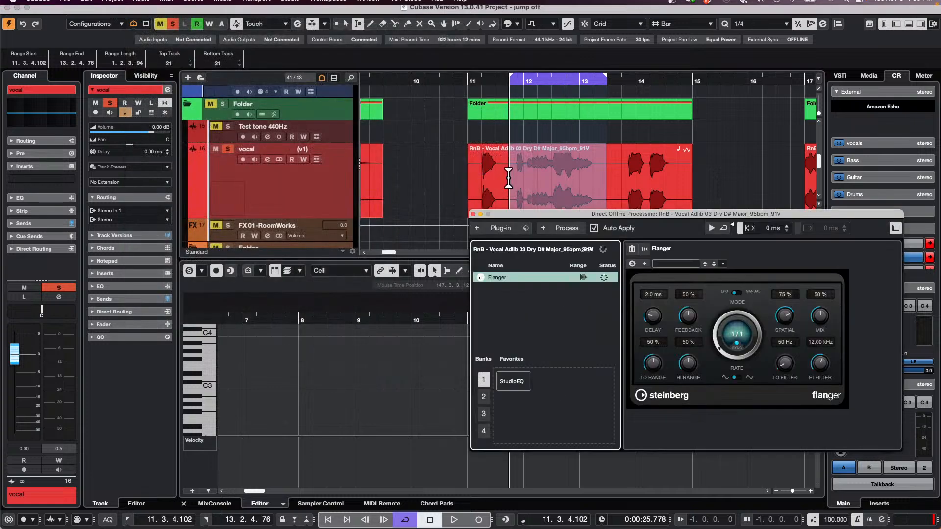
Step: Play the flanged vocal range from just before bar 11, turn off cycle mode and stop playback
click(457, 78)
key(space)
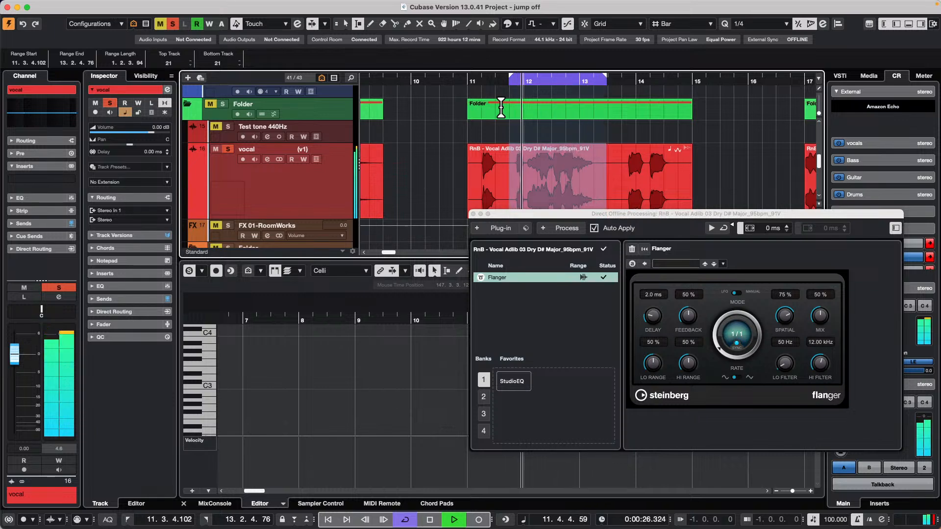
key(KP_Divide)
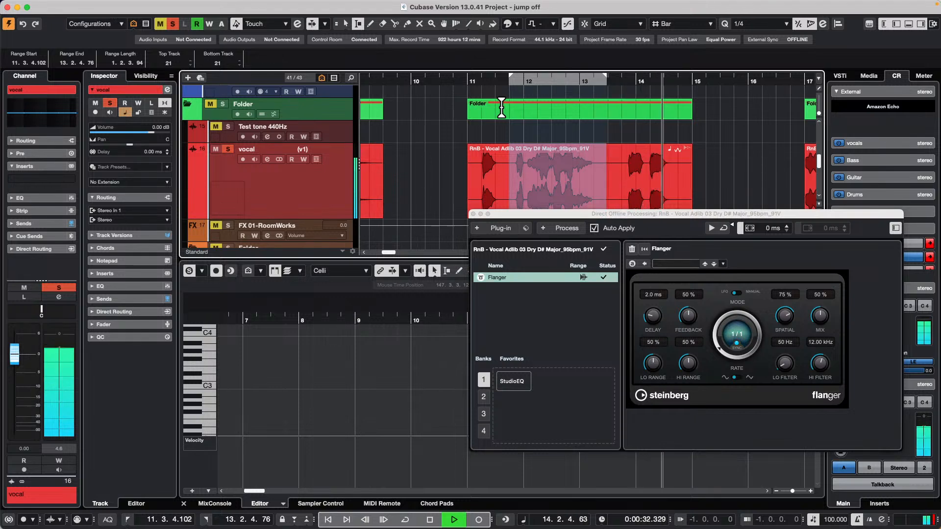
key(space)
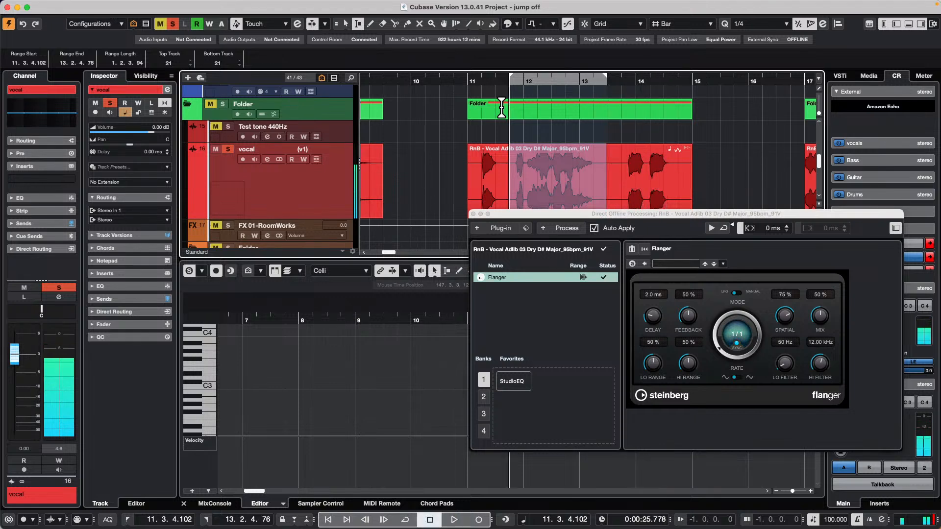
Step: Undo the Flanger processing and reselect the vocal clip's range from about 11.3.4 to 13.2.4
key(super+z)
click(621, 170)
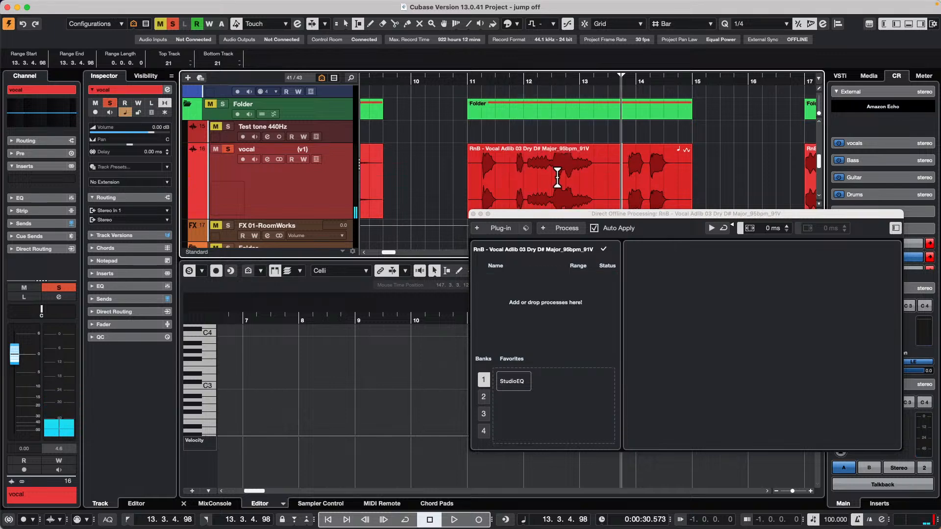
drag(510, 171, 606, 171)
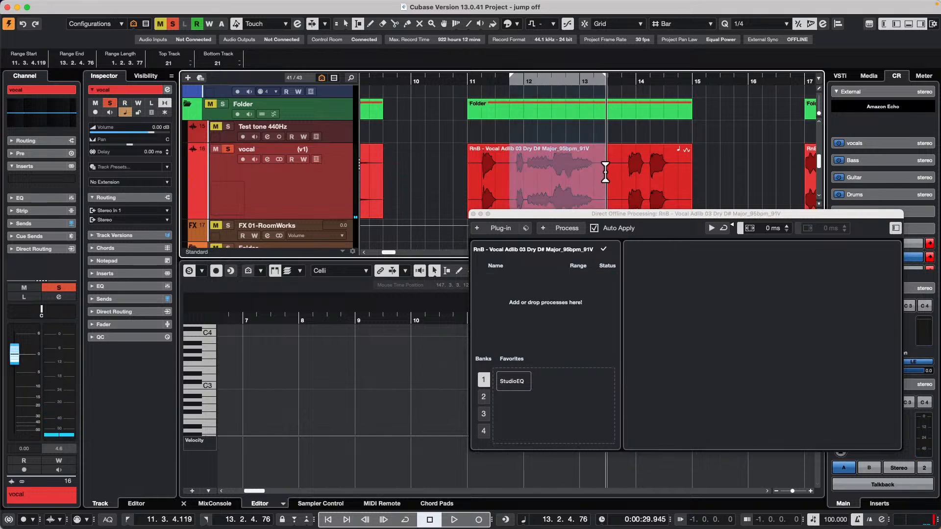
Step: Apply the Chopper modulation plug-in from the Default collection to the selected vocal range as Direct Offline Processing
click(165, 5)
mouse_move(143, 6)
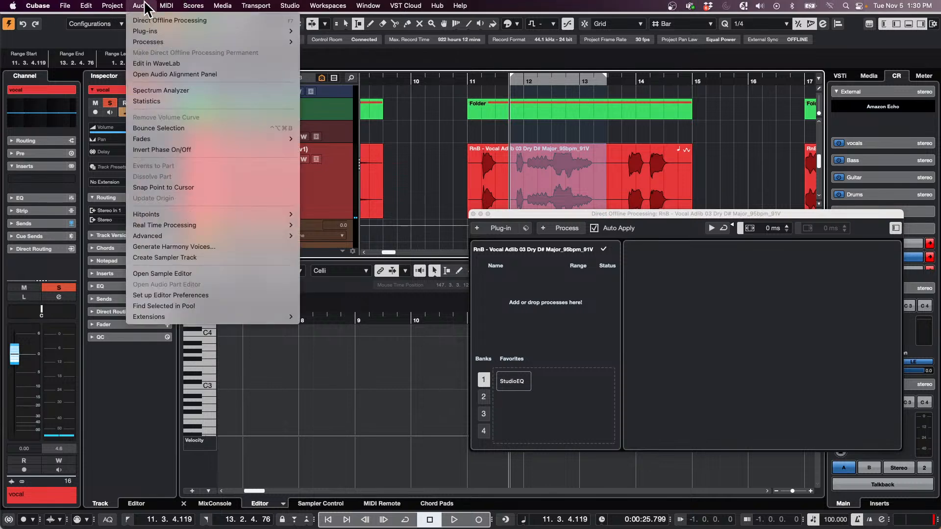
mouse_move(361, 32)
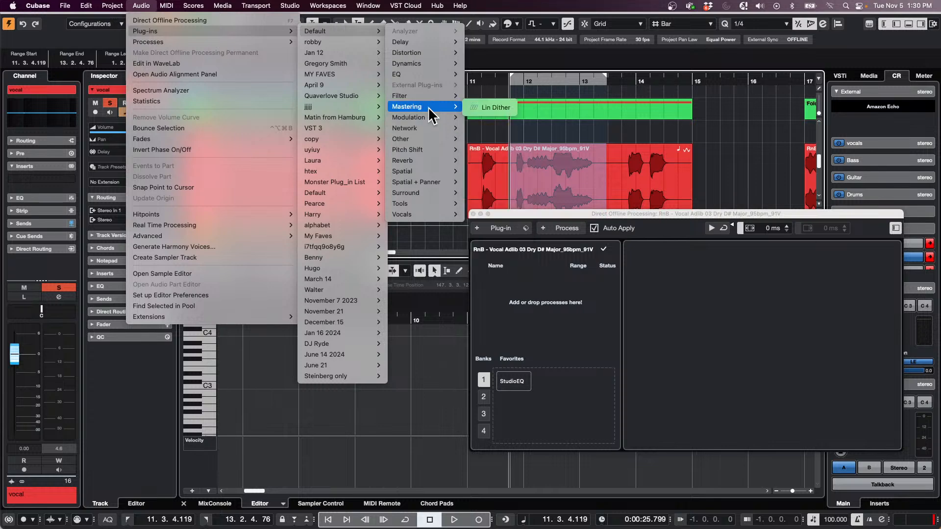
mouse_move(426, 130)
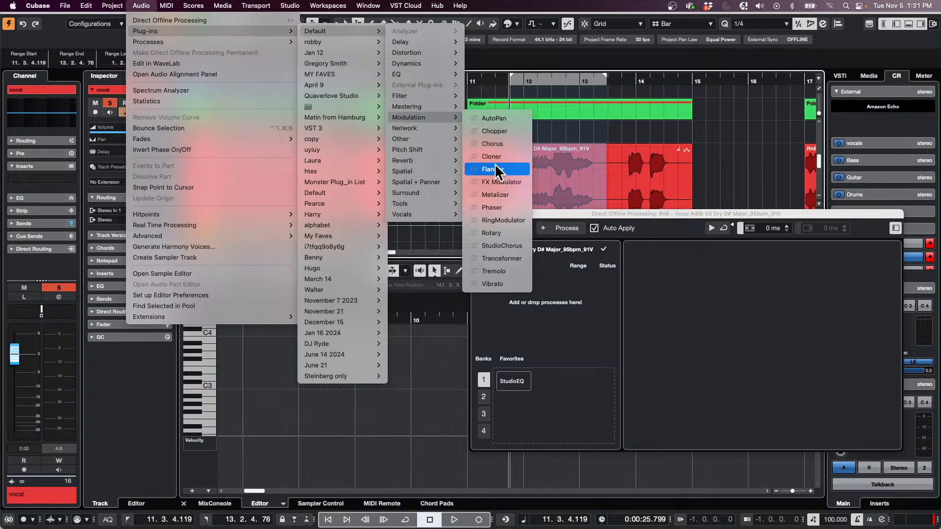
click(495, 131)
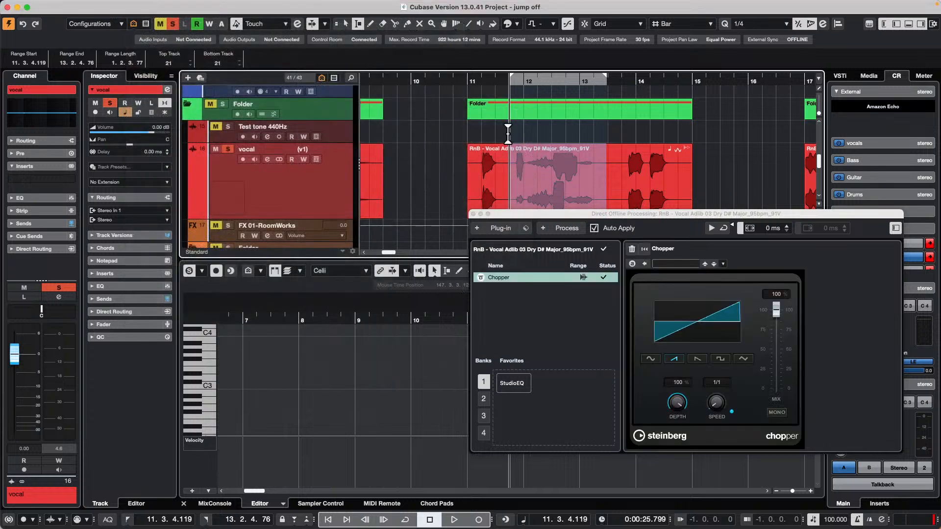
Step: Audition the vocal clip with the Chopper effect from about bar 11
click(471, 78)
key(space)
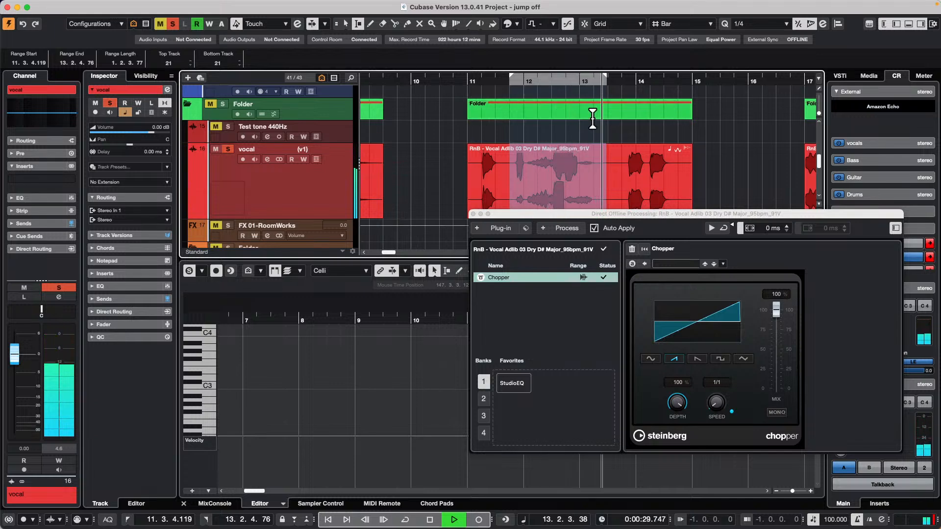
key(space)
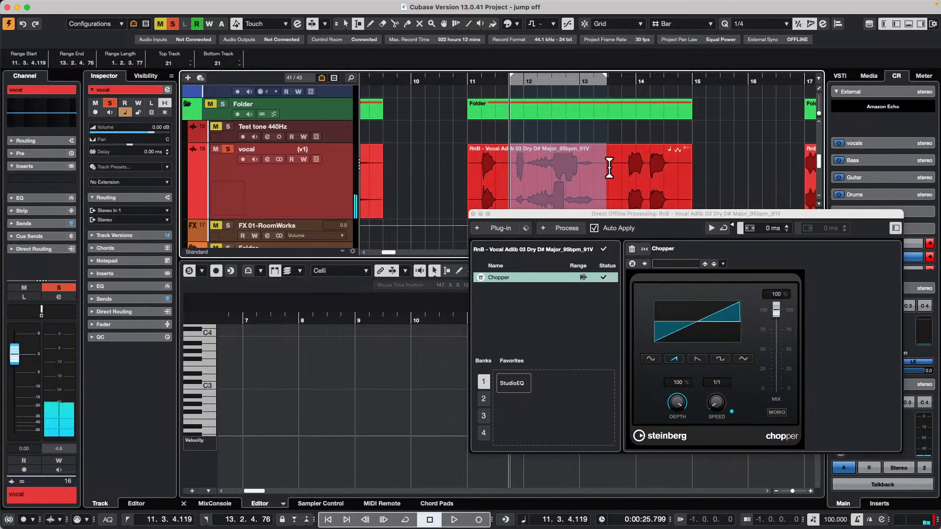
mouse_move(251, 5)
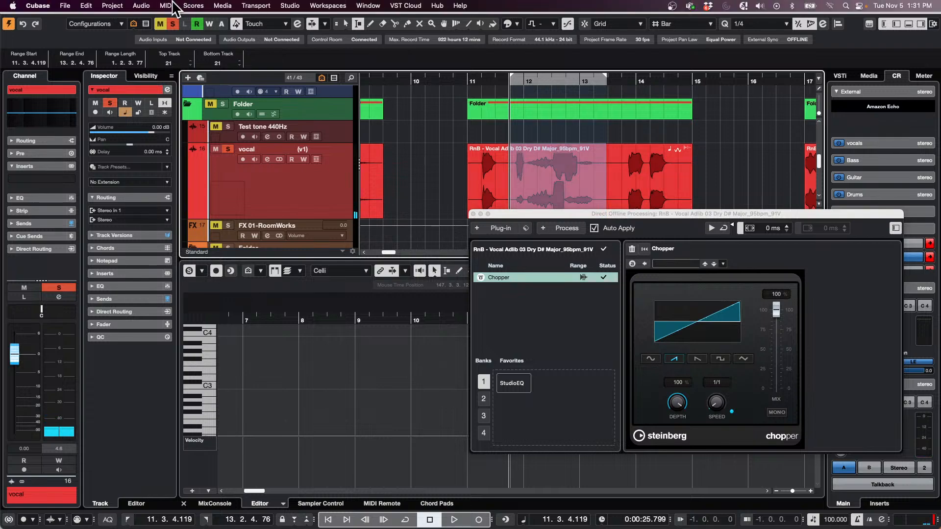
click(143, 6)
mouse_move(273, 31)
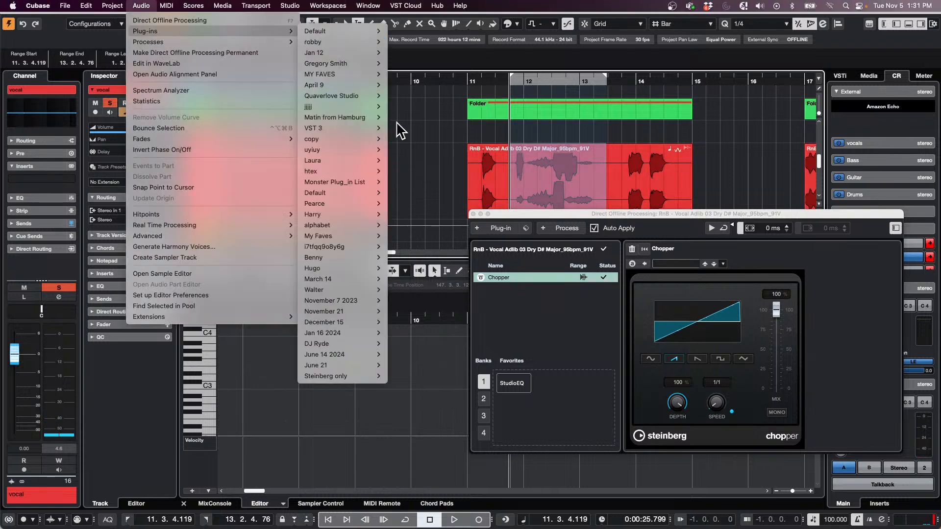
click(433, 127)
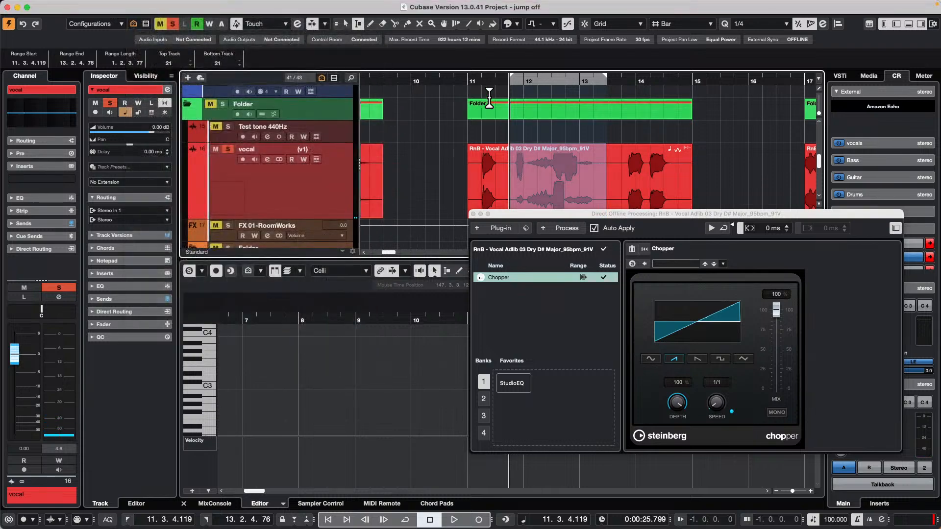
Step: Delete the Chopper process from the vocal clip and close the Direct Offline Processing window
right_click(540, 278)
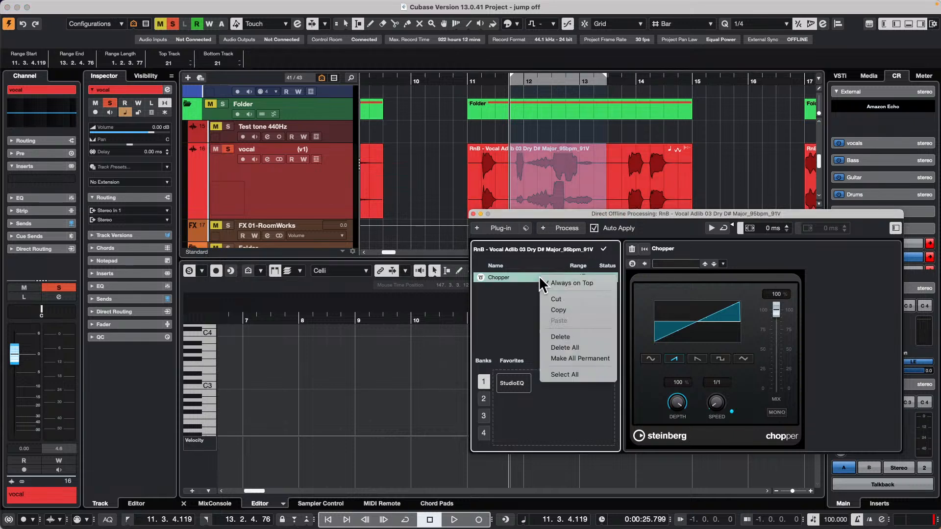
click(564, 337)
click(473, 213)
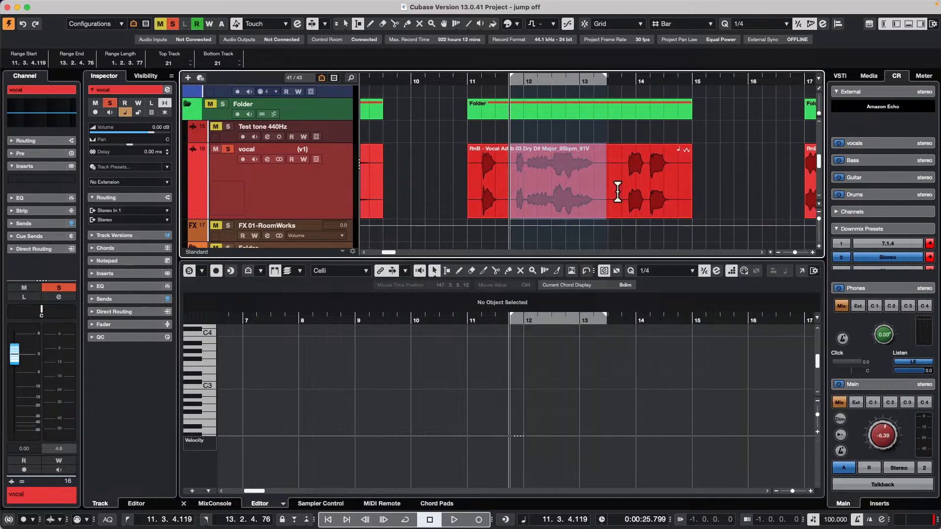
Step: Clear the vocal range selection and create a new empty project in the November 1 2024 folder
click(425, 175)
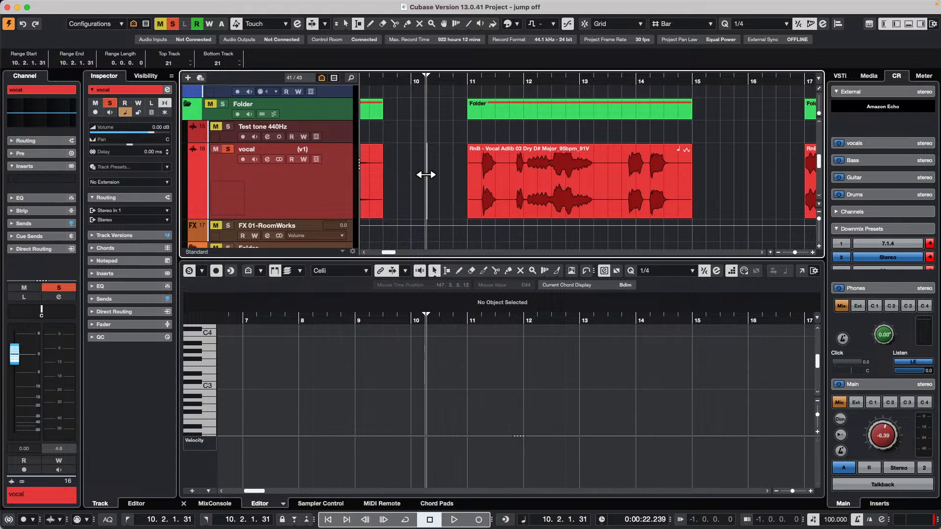
click(64, 6)
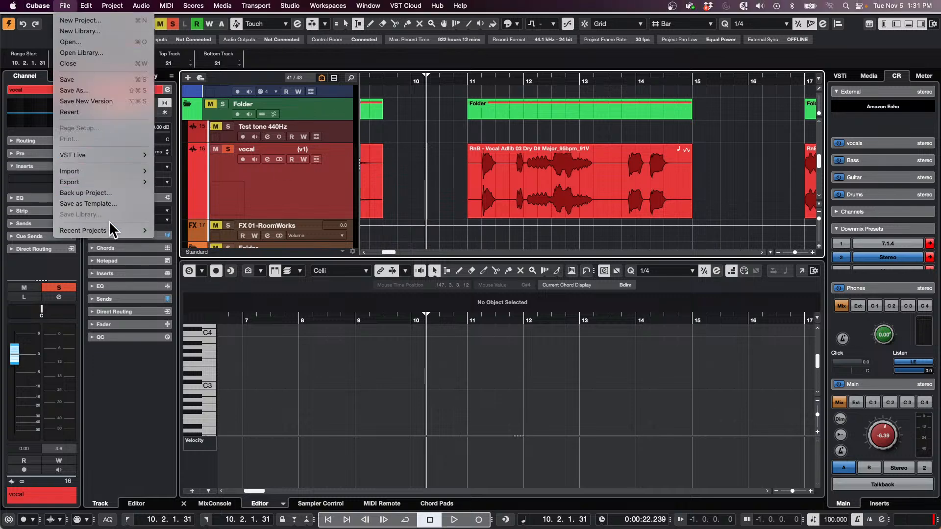
click(101, 20)
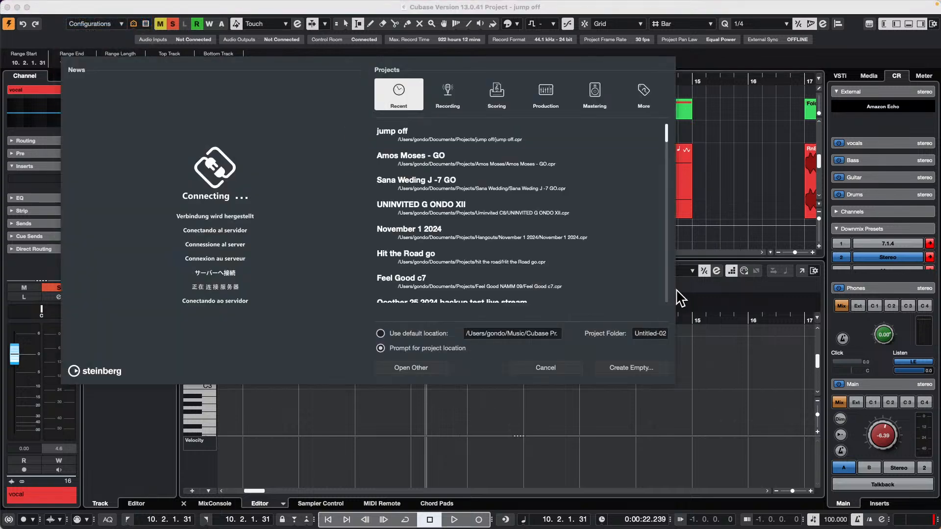
click(641, 368)
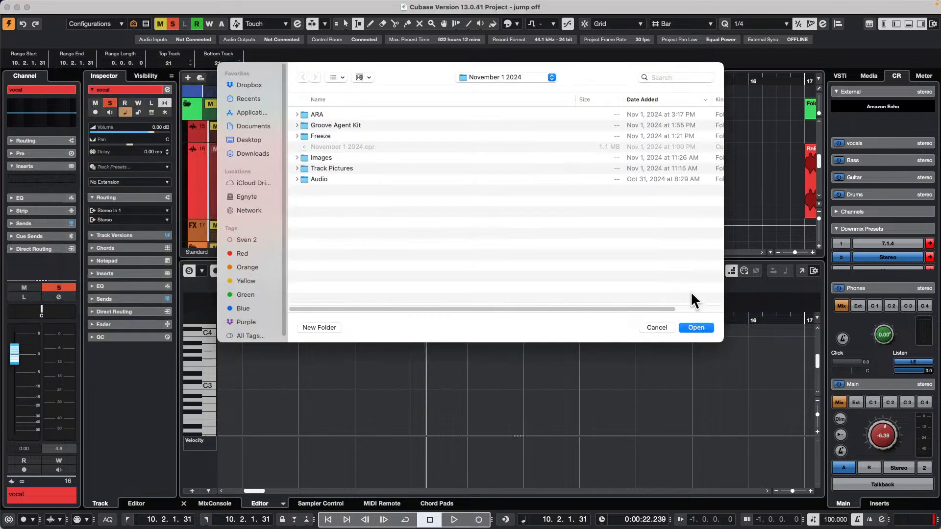
click(696, 327)
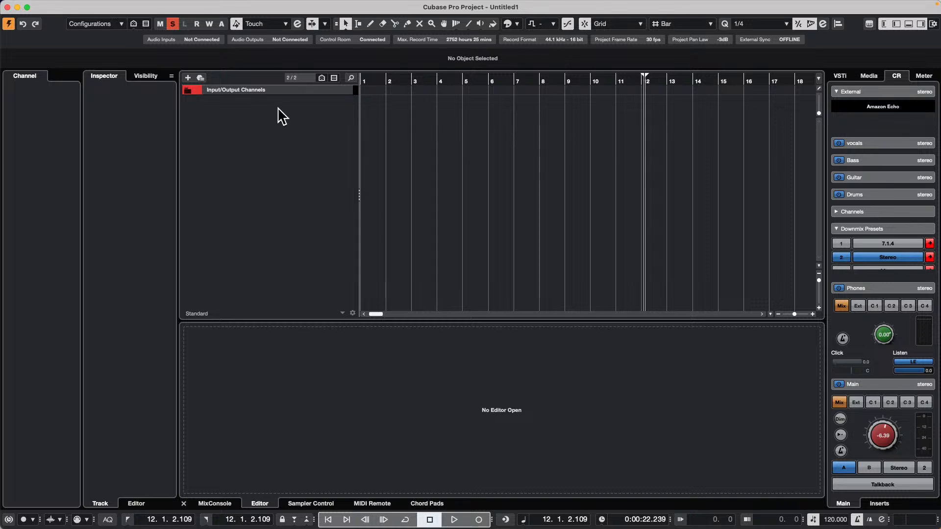
right_click(282, 117)
click(799, 201)
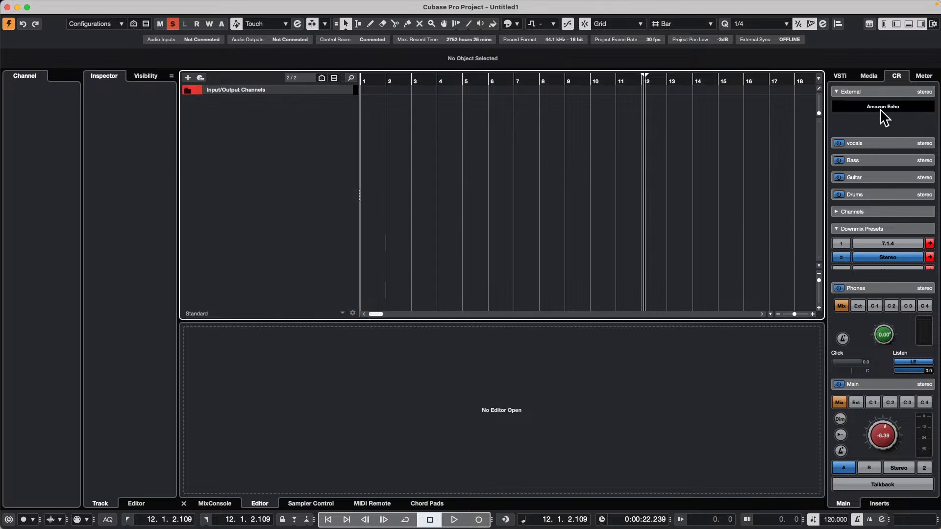
Step: Open the Tech House content set from the Loops & Samples media library
click(863, 76)
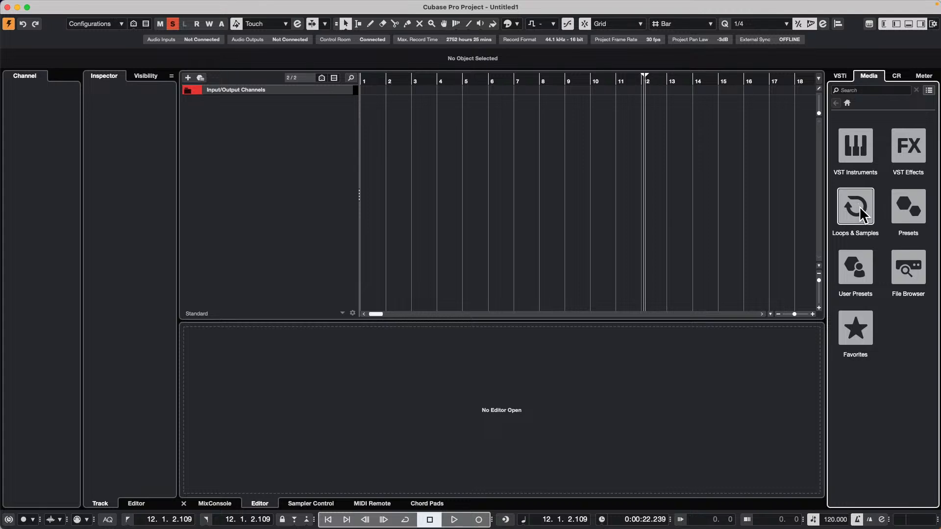
click(857, 214)
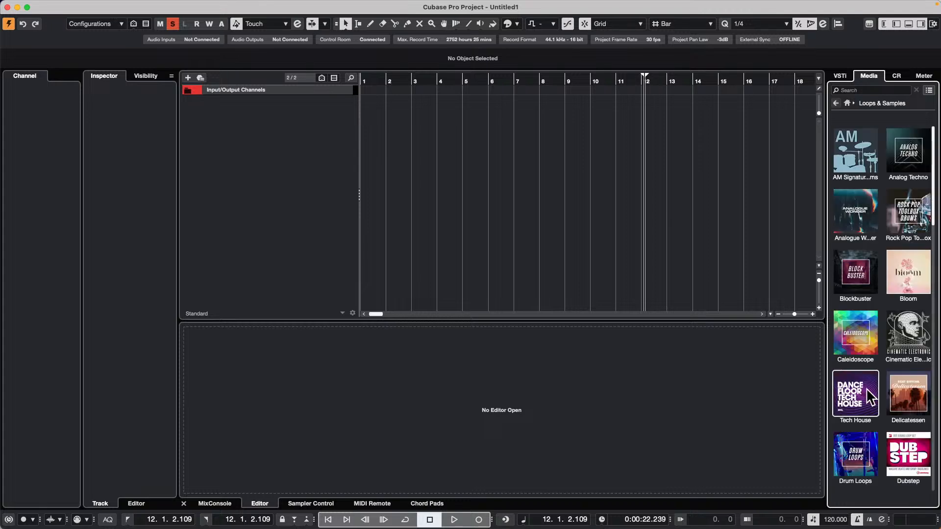
click(858, 411)
Step: Preview several Tech House bass loop and clap samples, including Tech_House_Bass_Loop_12 and Tech_House_Clap_29_BODTH
click(880, 305)
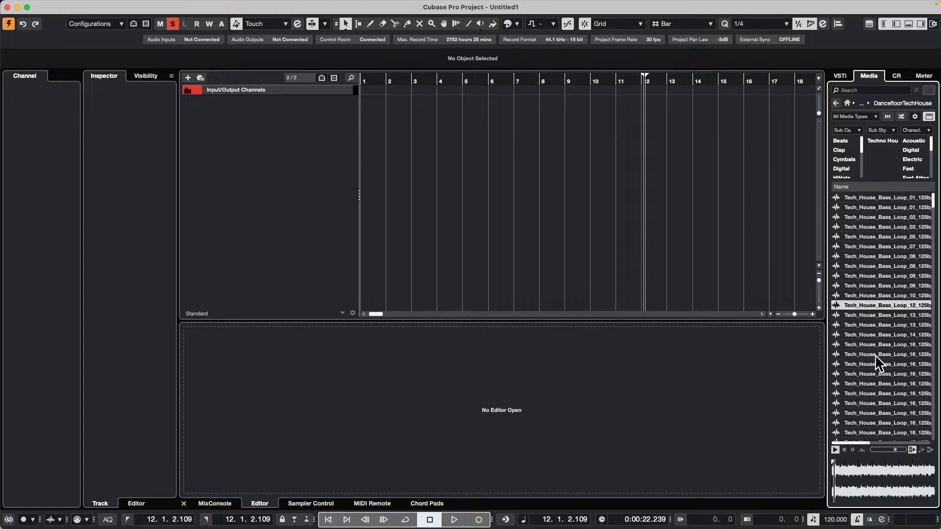
scroll(869, 343, down, 10)
click(870, 345)
scroll(870, 350, down, 10)
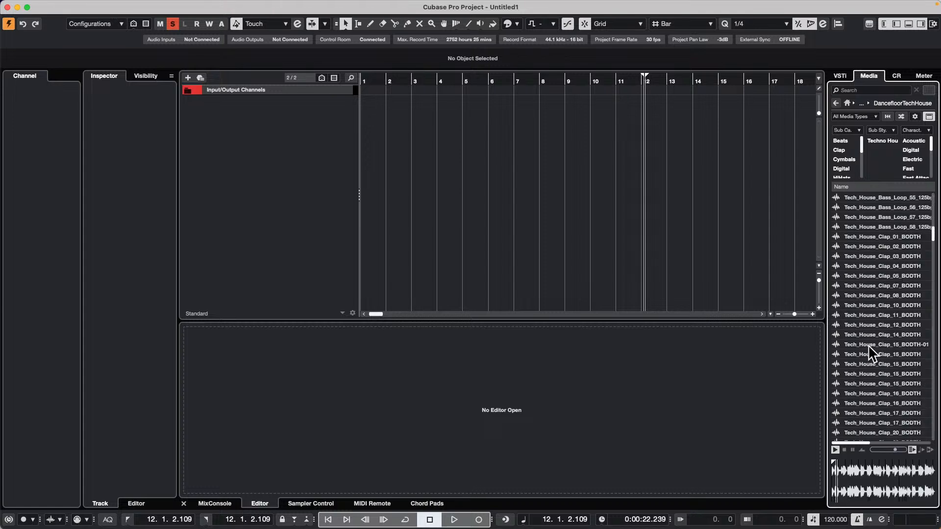
click(868, 345)
scroll(871, 304, down, 8)
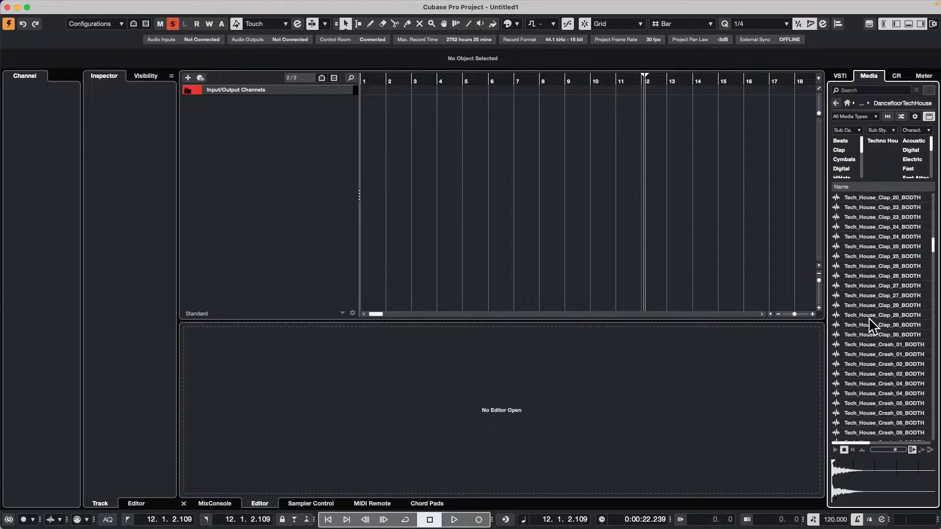
click(873, 315)
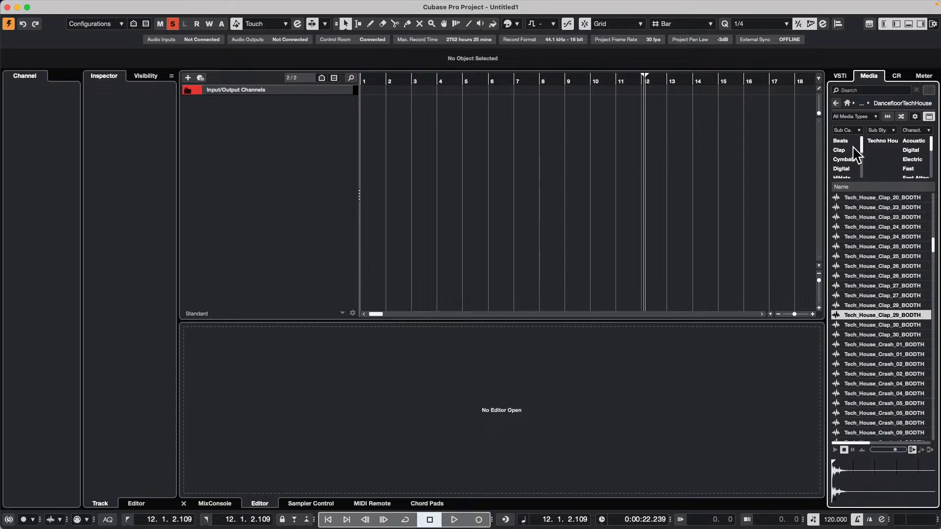
Step: Filter the Tech House samples to Beats and place Tech_House_Drum_Loop_11_125bpm_BODTH at bar 1 on a new audio track
click(841, 140)
click(869, 256)
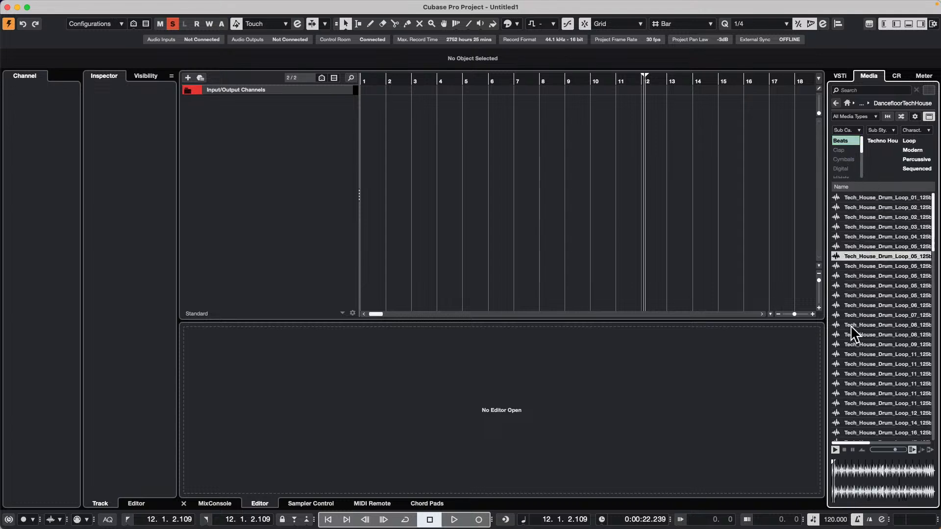
click(865, 322)
click(871, 374)
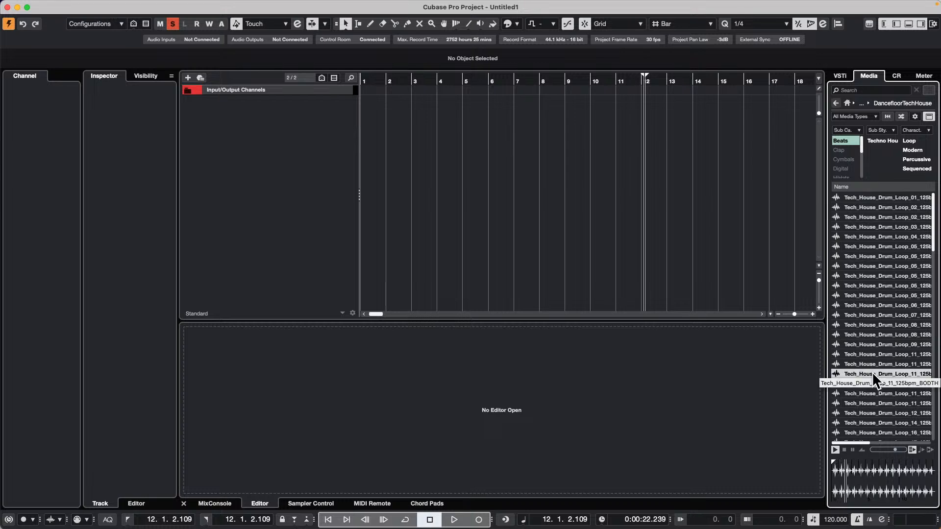
drag(872, 372, 378, 109)
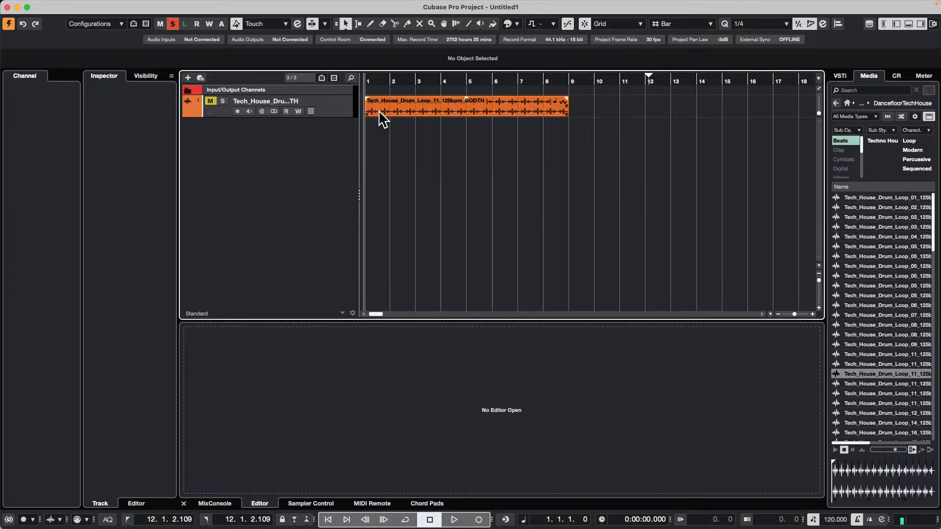
Step: Raise the drum loop clip's volume to 6.02 dB and open the clip in the Sample Editor to examine its hits near 5.3
click(468, 98)
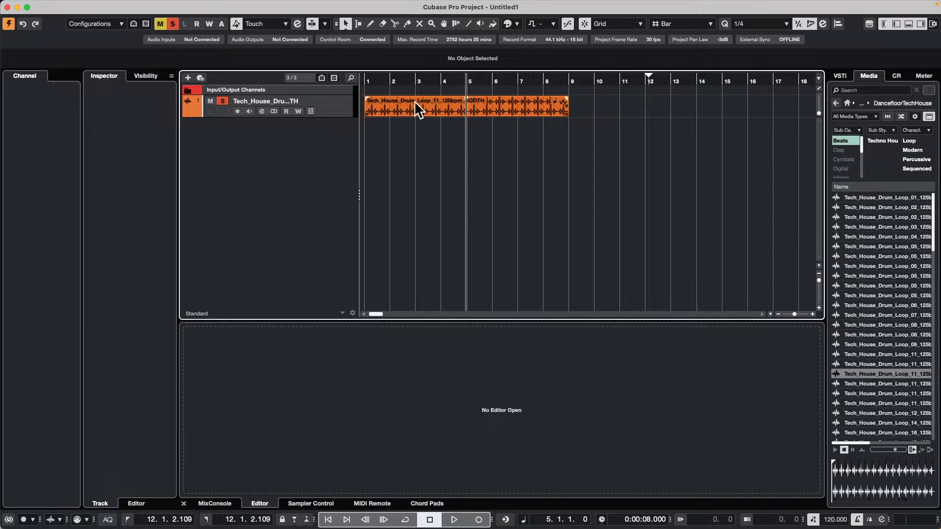
click(443, 98)
double_click(453, 111)
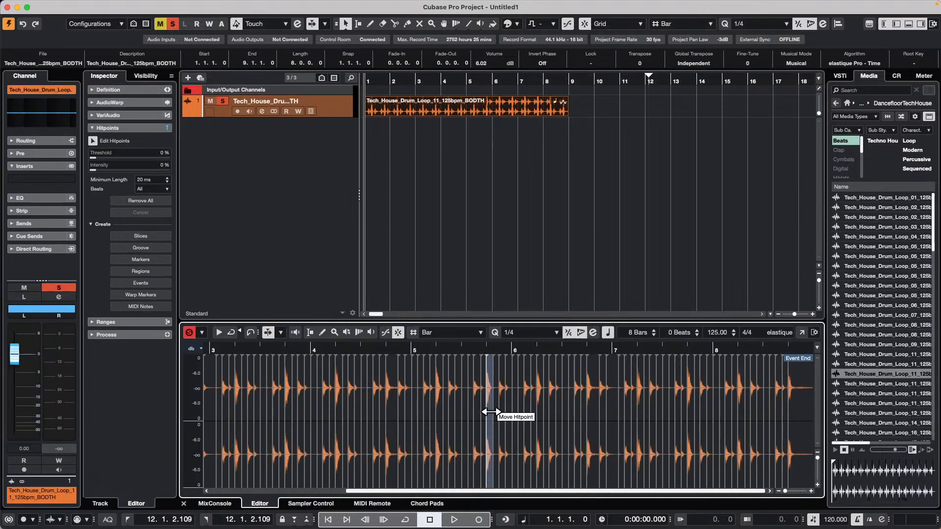
drag(458, 348, 458, 378)
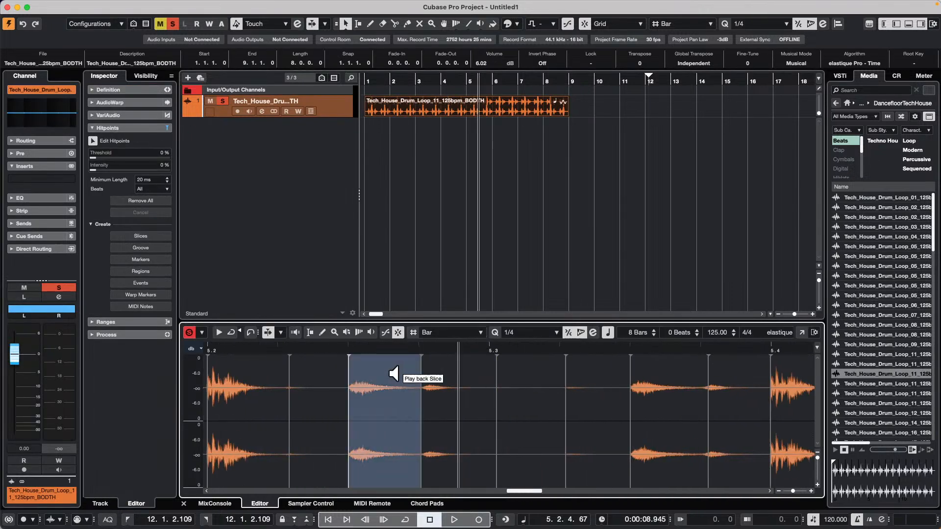
click(430, 356)
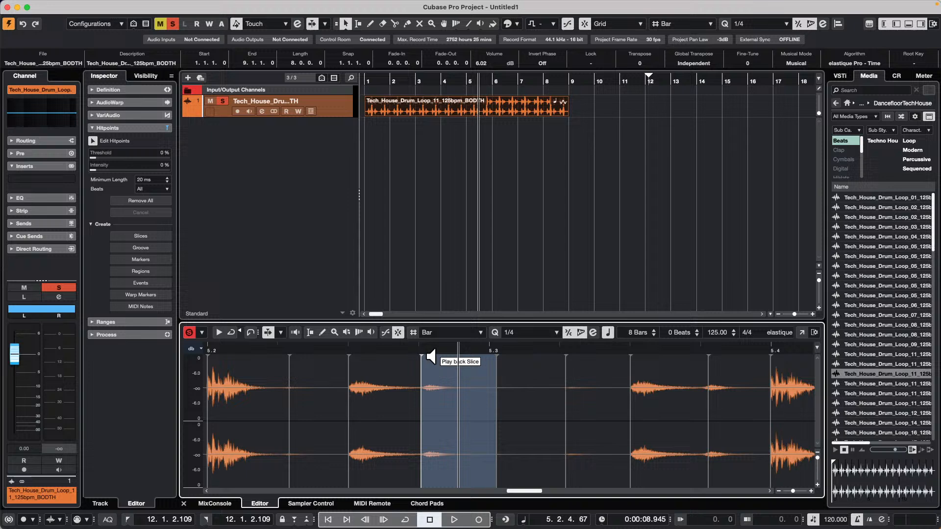
Step: Insert the EnvelopeShaper dynamics plug-in on the drum loop track
click(331, 104)
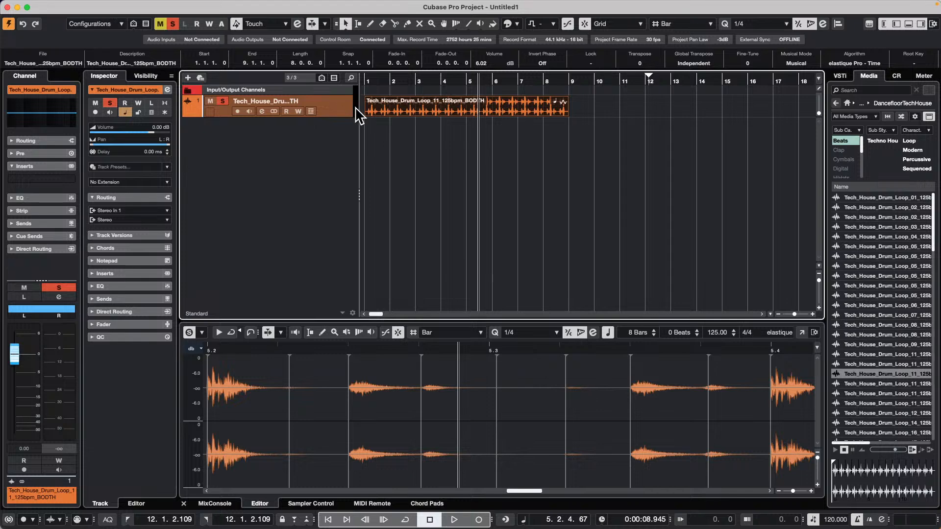
right_click(330, 104)
mouse_move(362, 111)
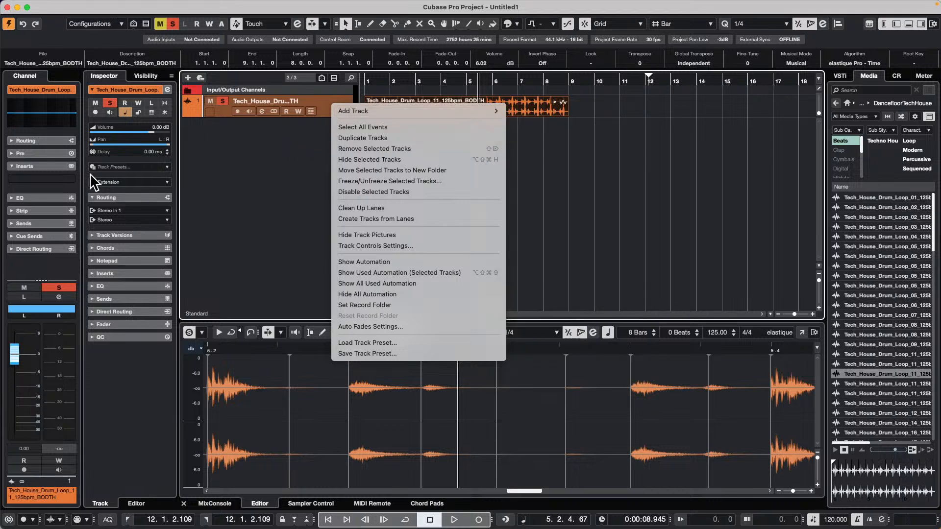
click(69, 183)
click(70, 184)
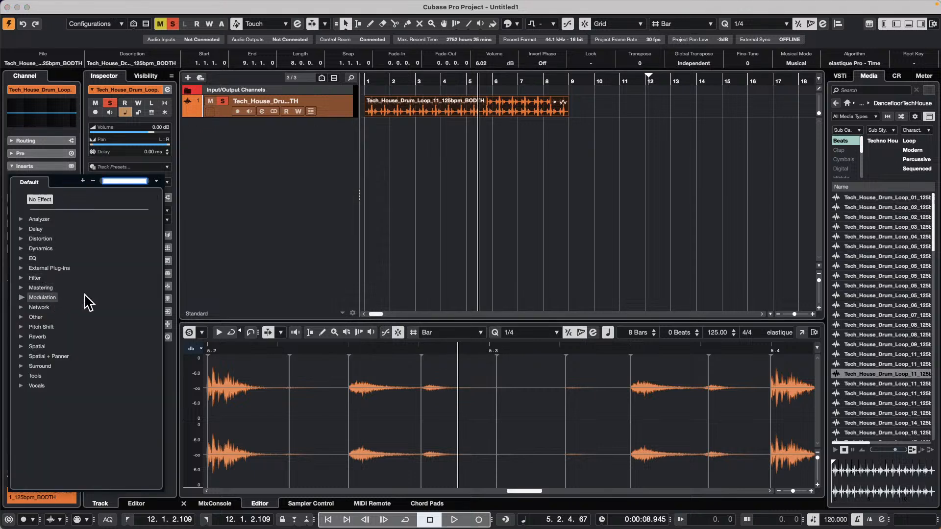
click(20, 248)
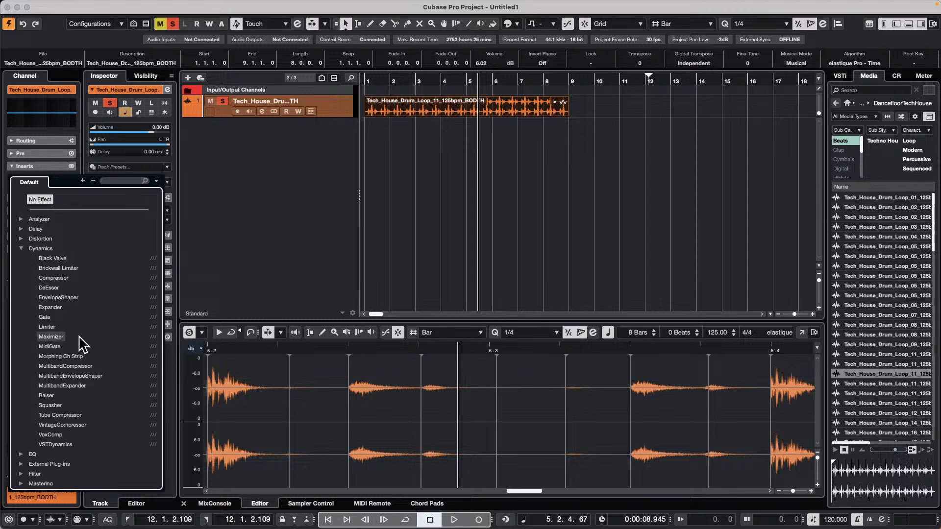
click(59, 297)
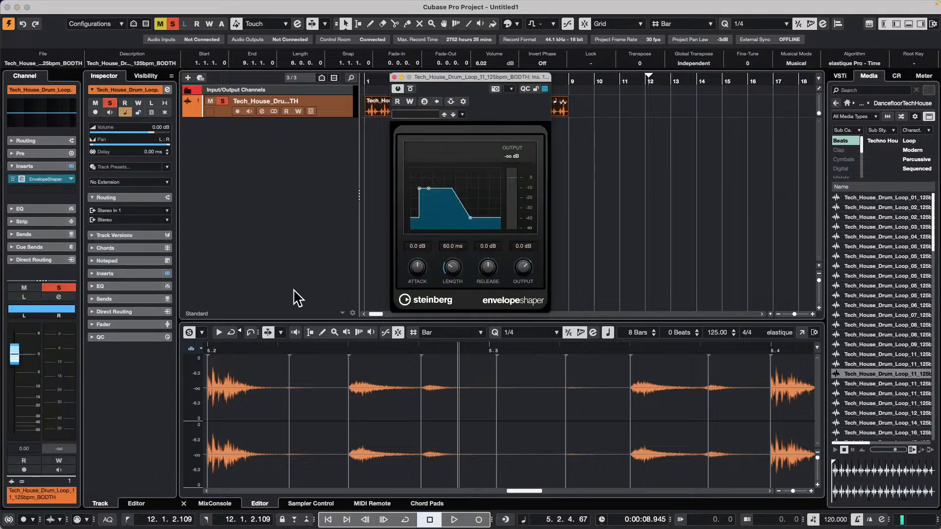
Step: During playback, set EnvelopeShaper's attack to 20.0 dB, length to 162.4 ms, release to 20.0 dB and output to 12.0 dB
key(space)
drag(417, 266, 426, 245)
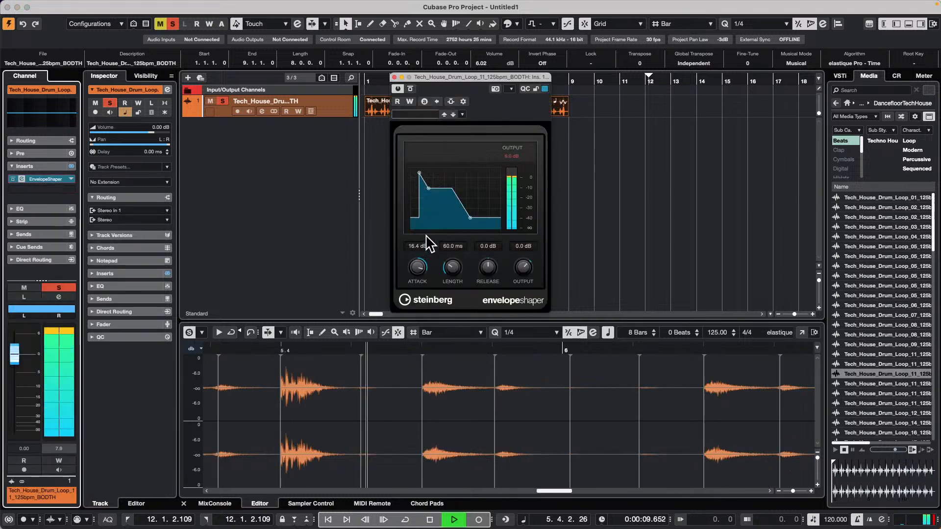
drag(456, 282, 458, 237)
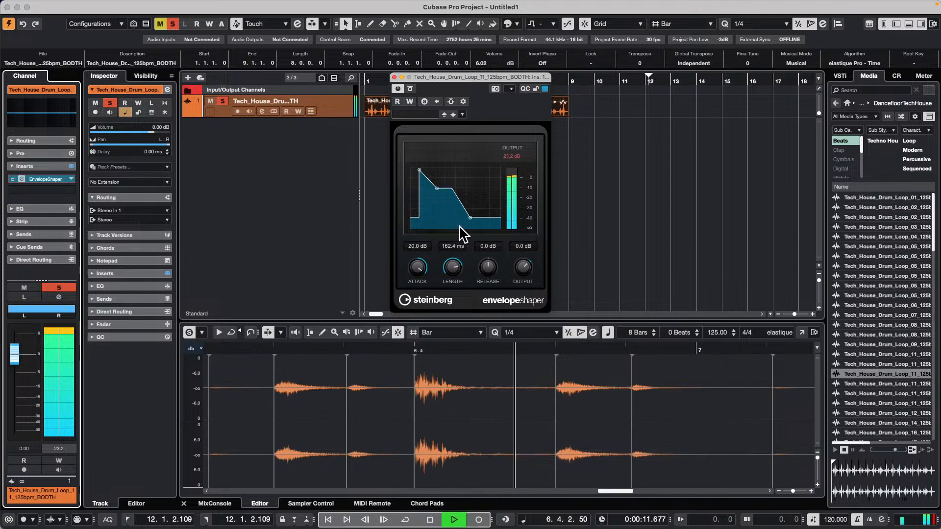
drag(496, 269, 527, 239)
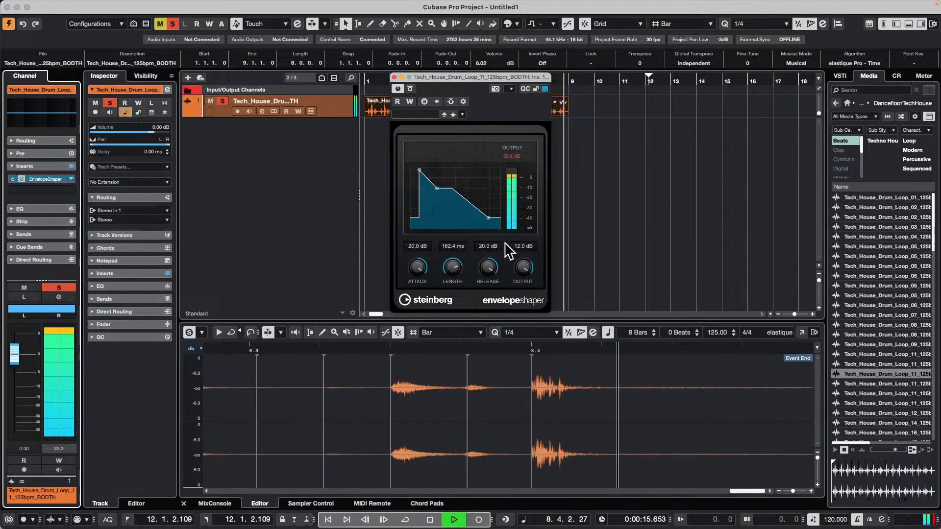
Step: Return to bar 1, stop playback and move the EnvelopeShaper window clear of the drum loop clip
click(375, 78)
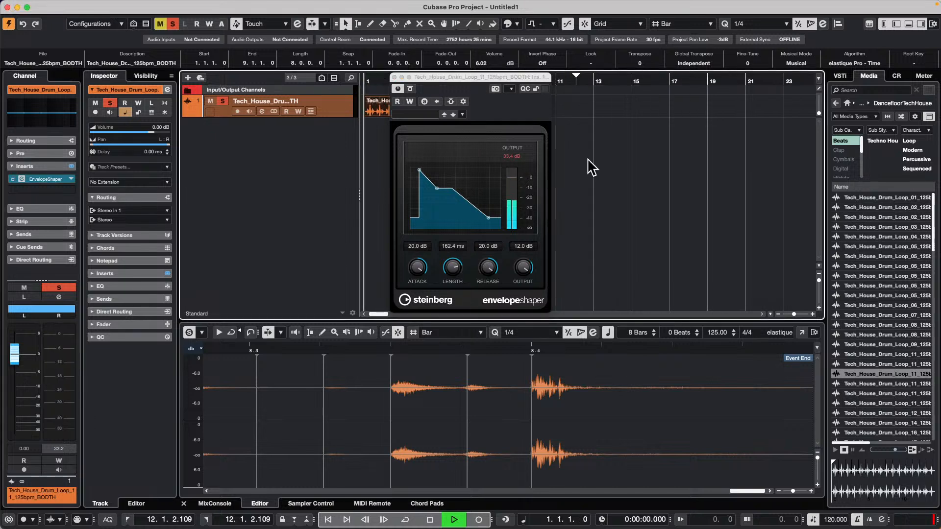
key(space)
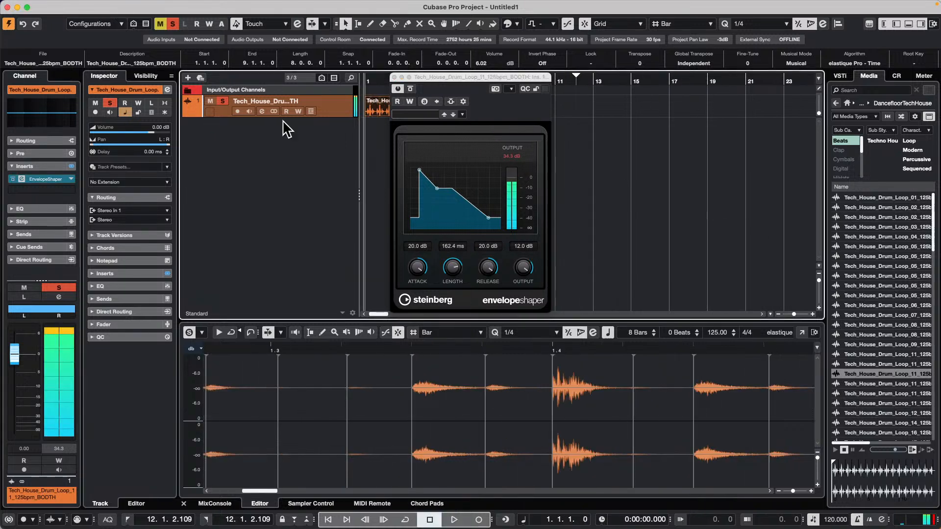
drag(441, 74, 599, 117)
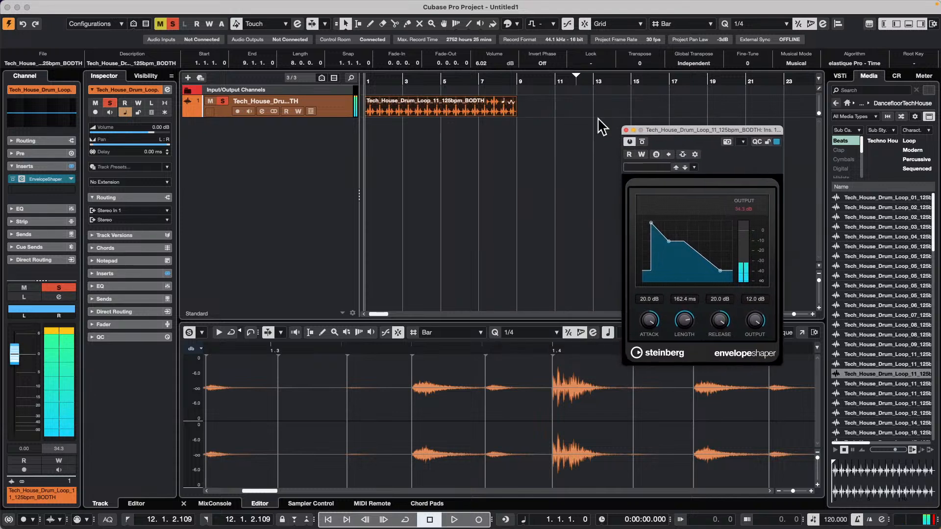
Step: Add one stereo group channel to the selected drum loop channel and briefly play the loop through it from bar 1
right_click(251, 138)
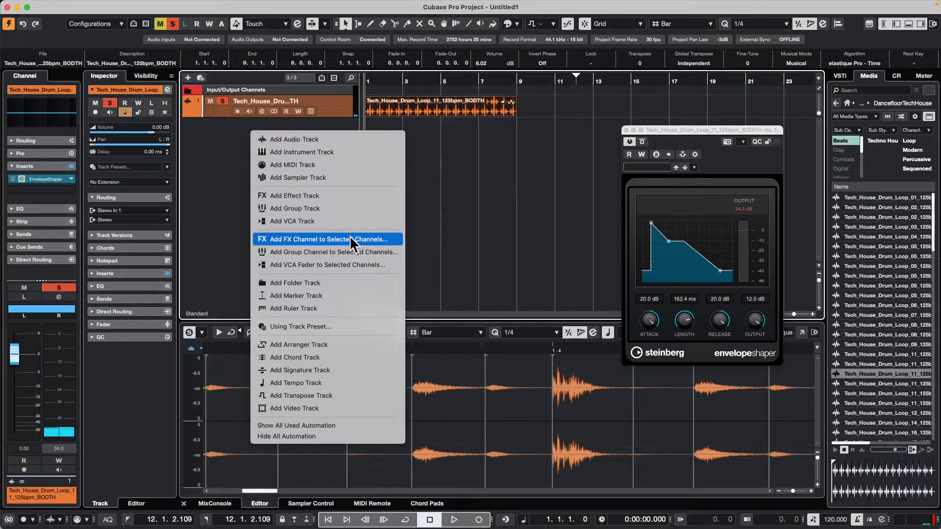
click(362, 252)
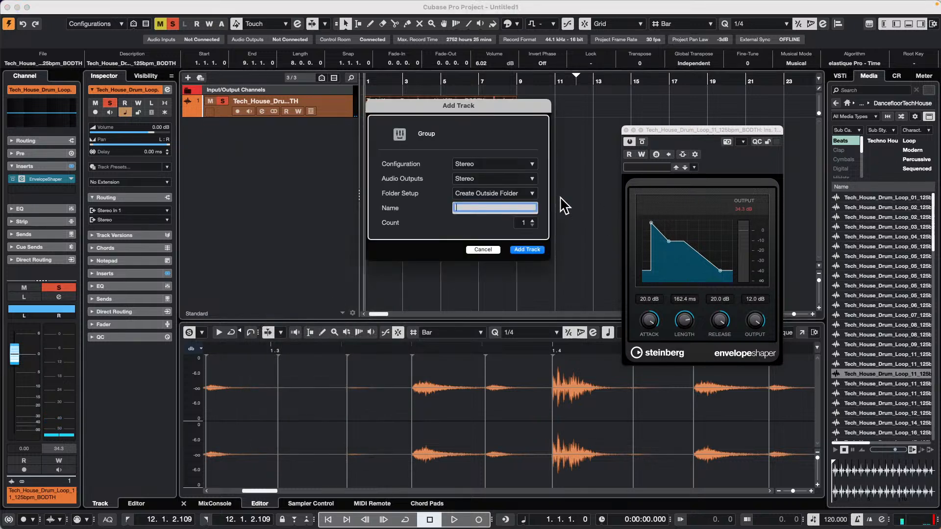
click(528, 250)
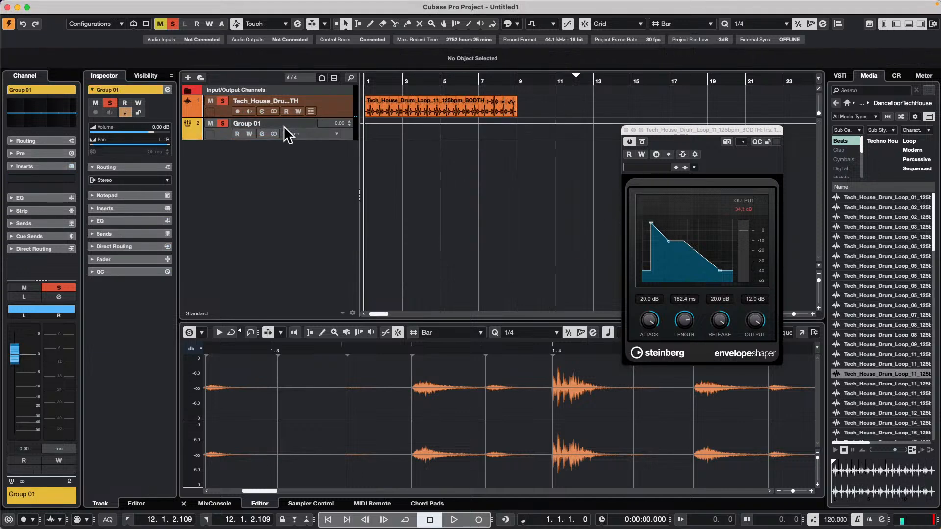
key(space)
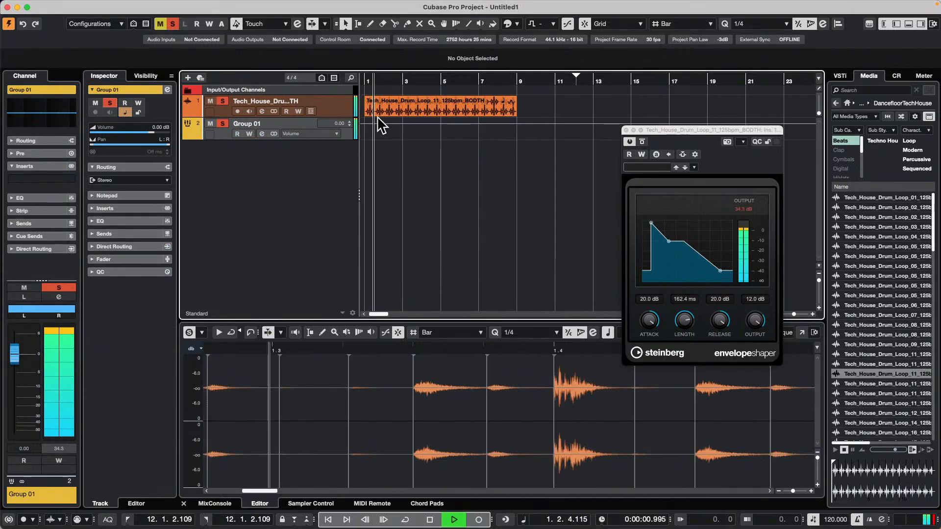
key(space)
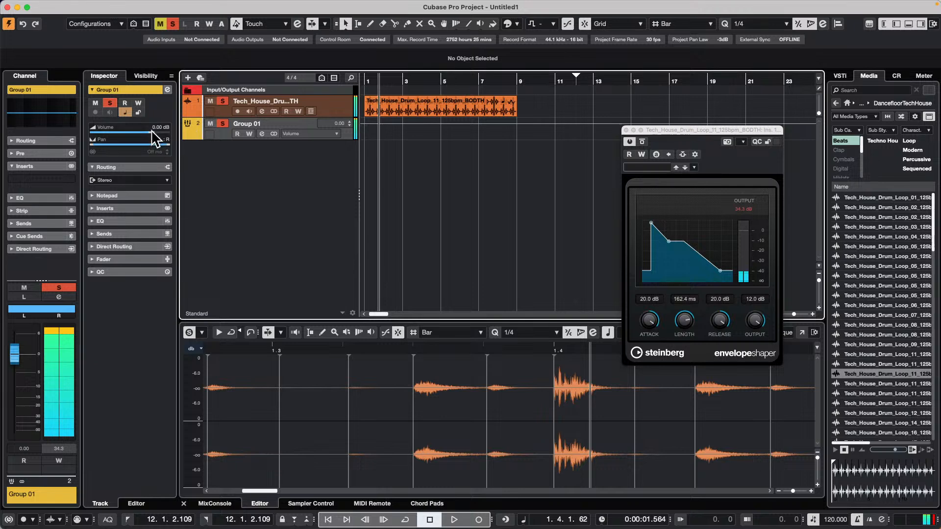
Step: Raise the Group 01 volume to 4.85 dB and lower the Control Room main level to -14.3
drag(153, 132, 163, 133)
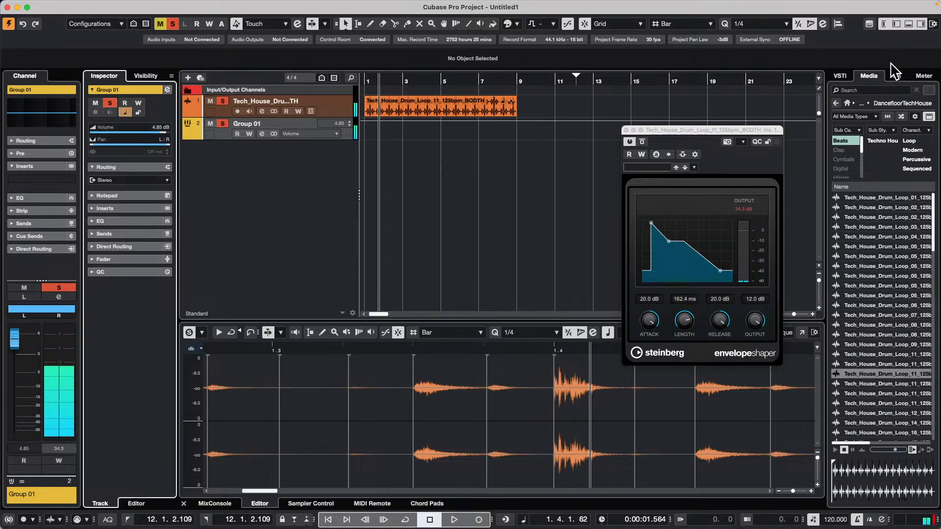
click(896, 76)
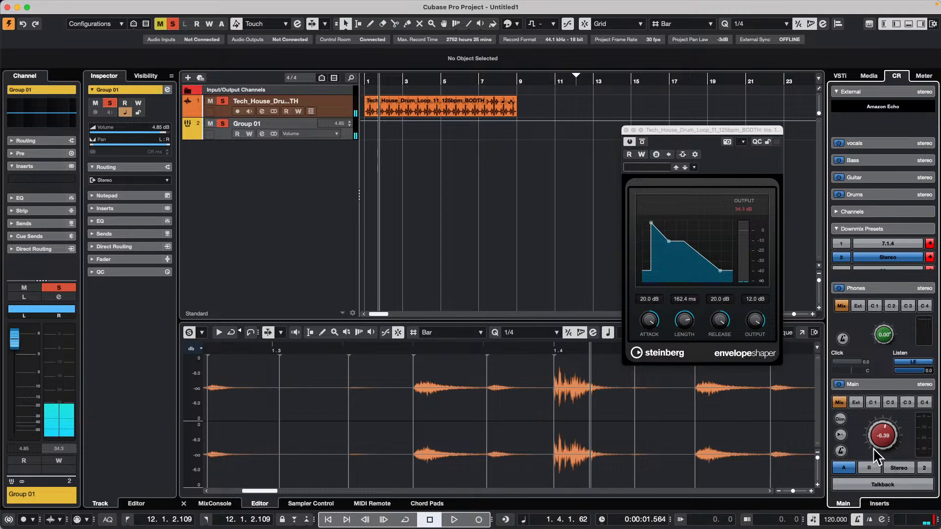
scroll(881, 438, down, 5)
Step: Add one stereo audio track that takes Group 01 as its audio input and outputs to Stereo
right_click(245, 160)
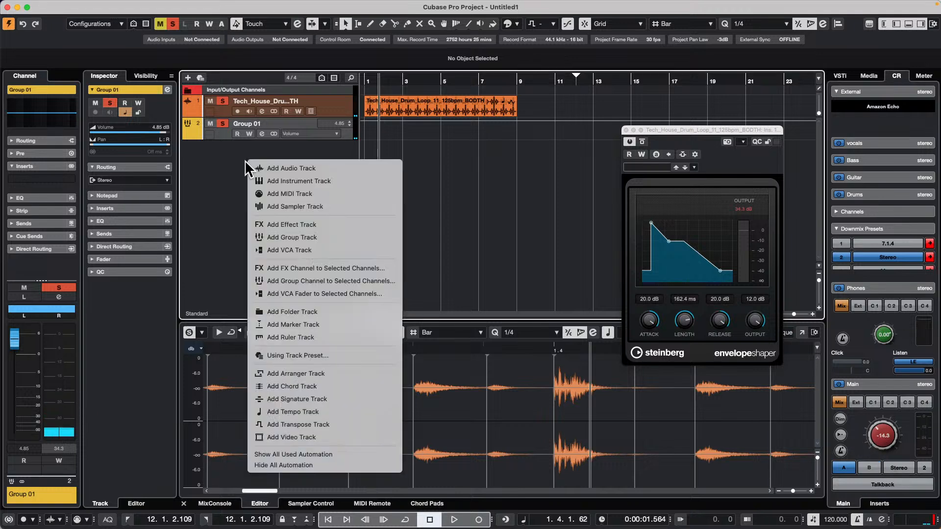
click(345, 169)
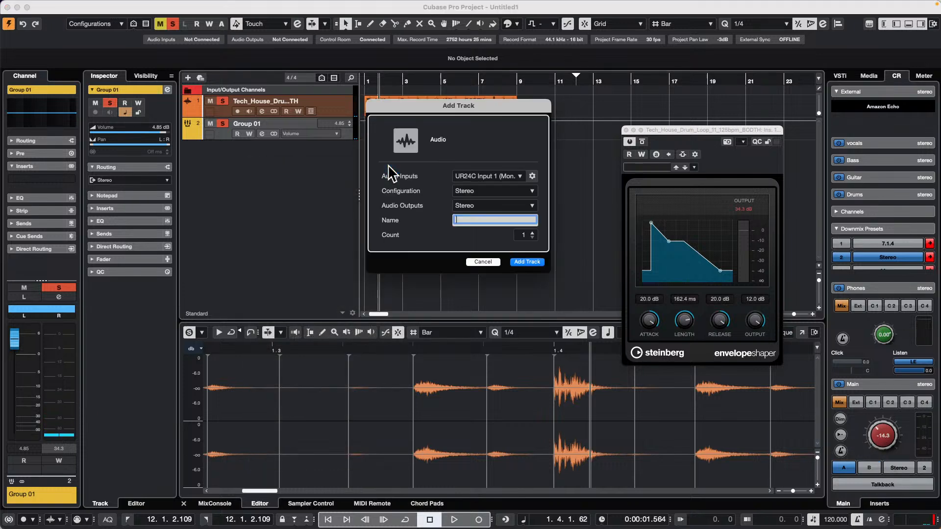
click(488, 181)
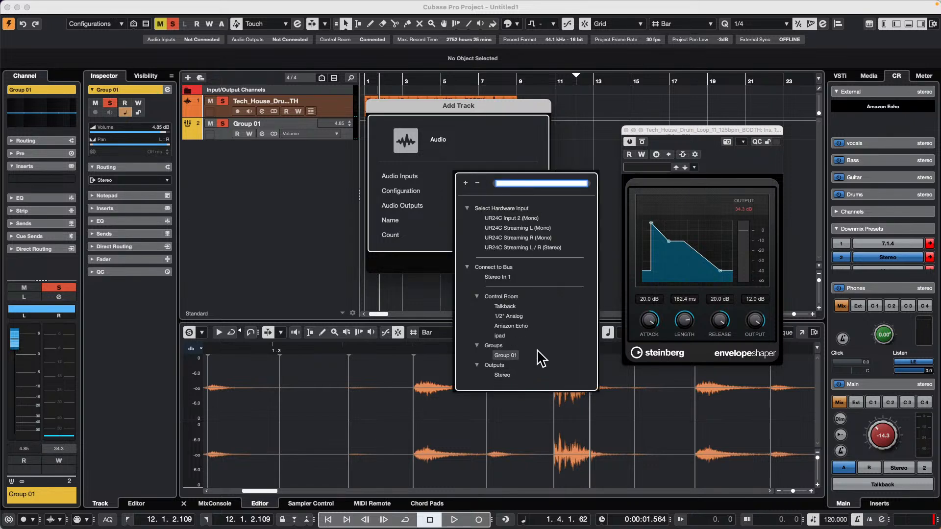
click(505, 356)
click(529, 263)
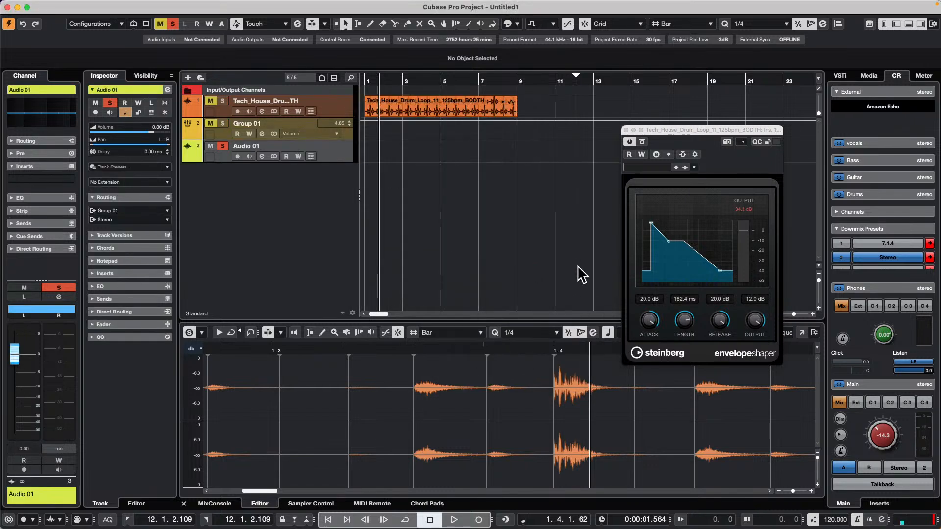
Step: Set the project's record bit depth to 32 bit float and close the EnvelopeShaper window
key(shift+s)
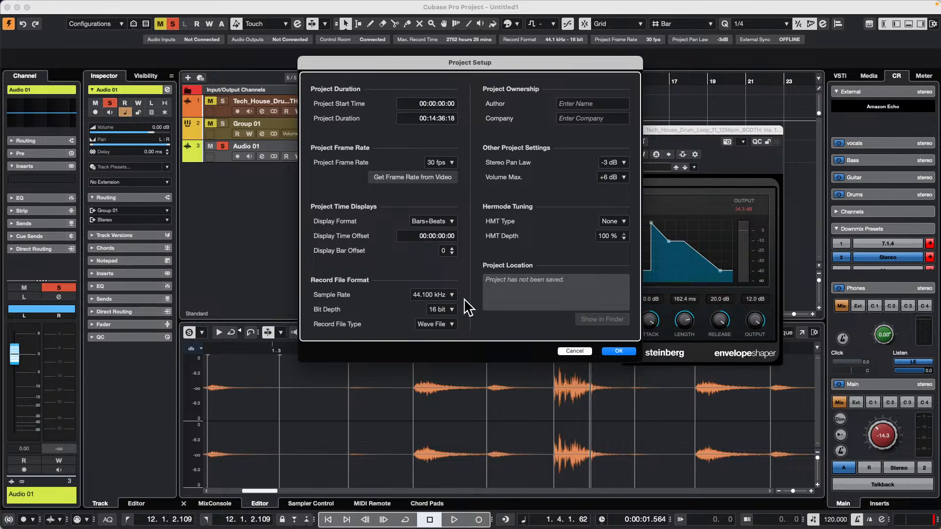
click(450, 310)
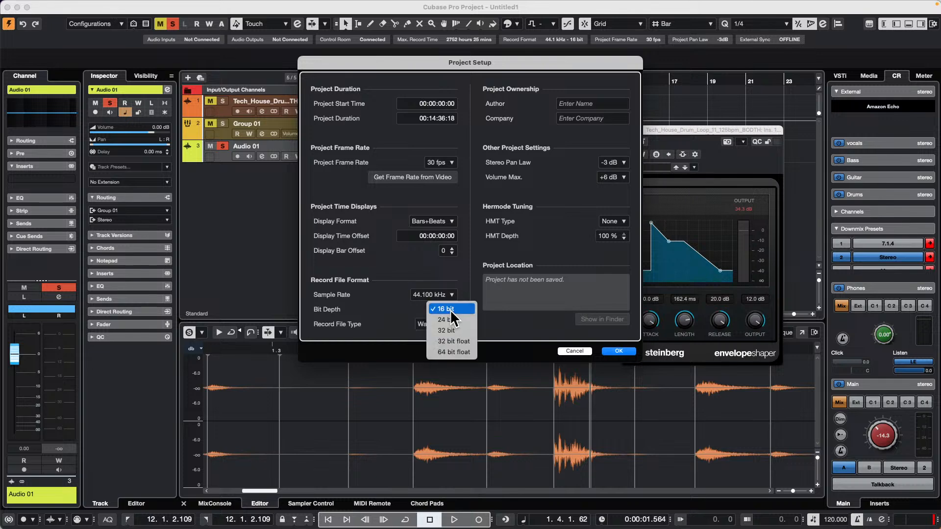
click(465, 342)
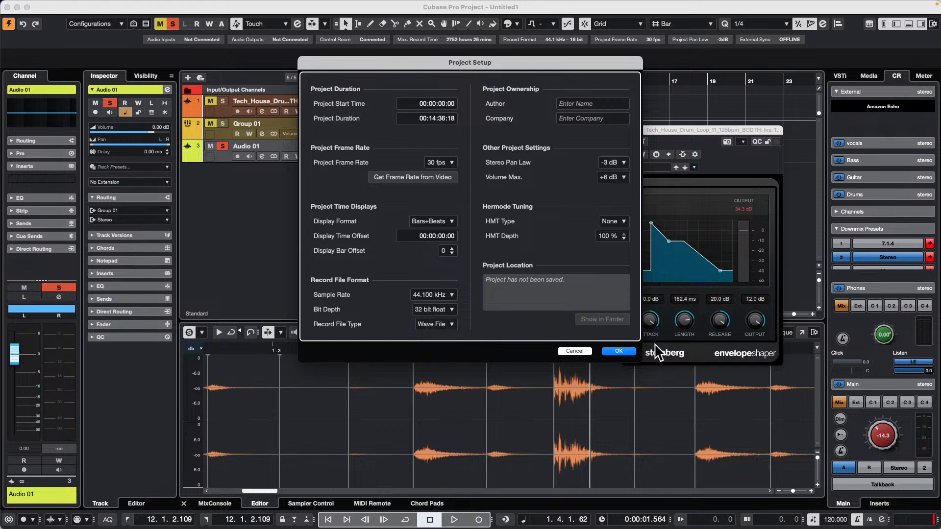
click(618, 351)
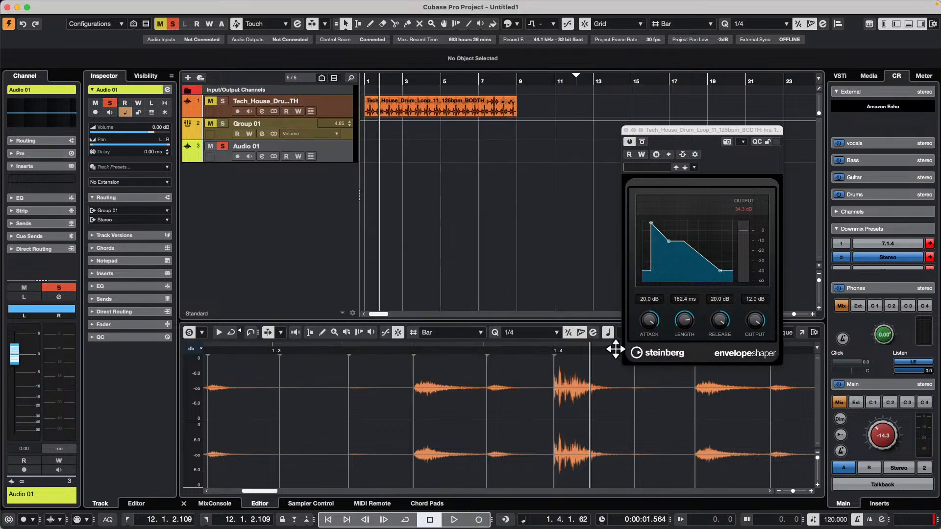
click(627, 130)
Step: Arm the Audio 01 track and record about four bars from bar 1, soloing the drum loop track during the take
click(612, 185)
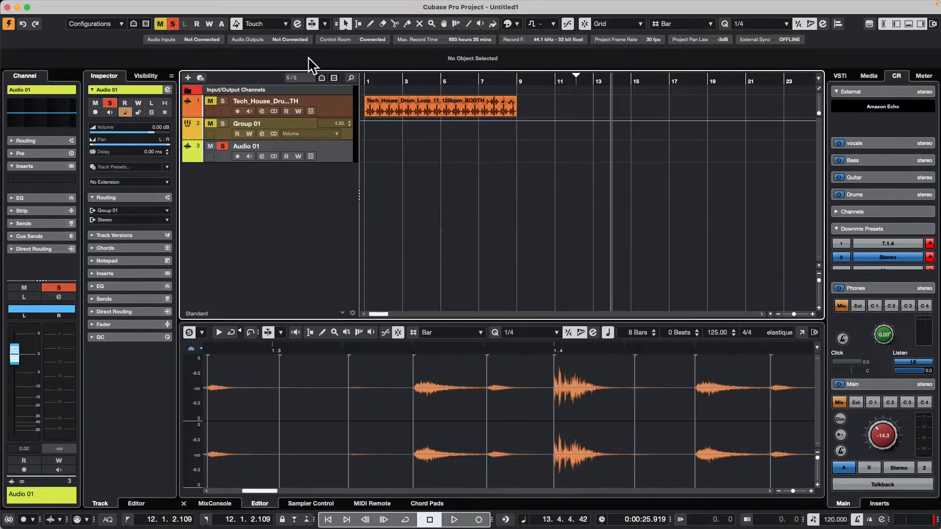
click(237, 156)
click(367, 82)
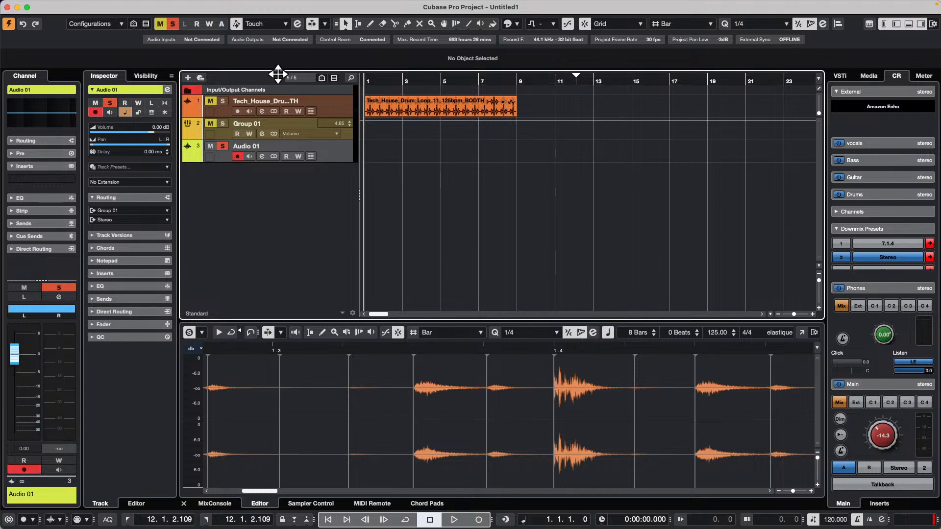
key(KP_Multiply)
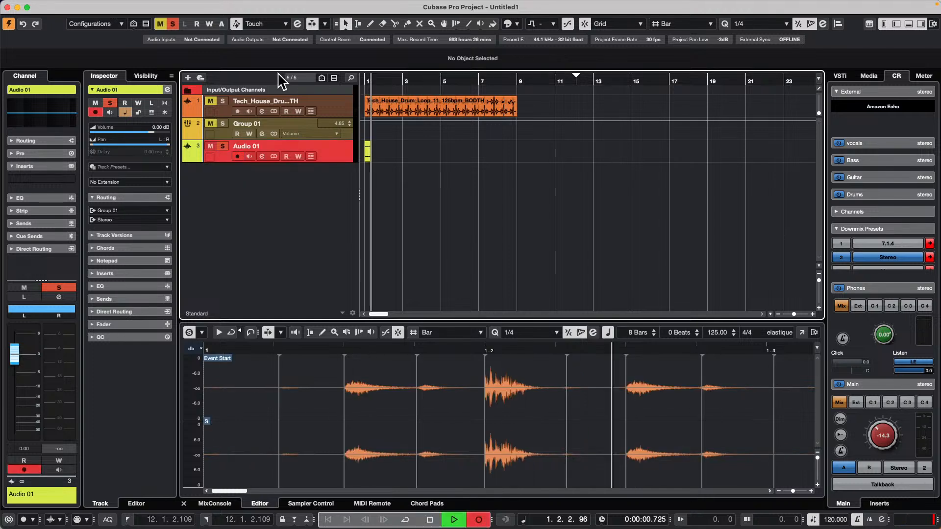
click(218, 100)
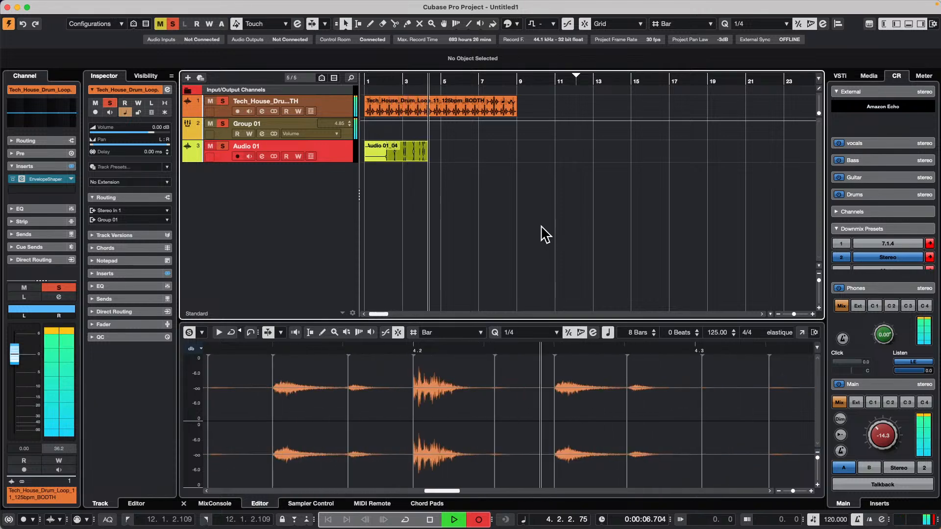
key(space)
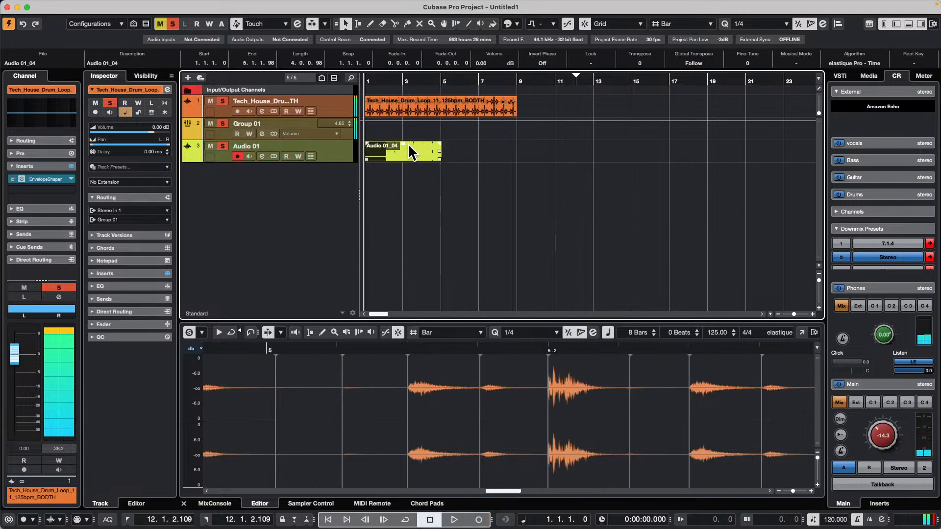
Step: Enlarge the Audio 01 track and lower the recorded clip's volume to -40.71 dB
drag(317, 162, 317, 242)
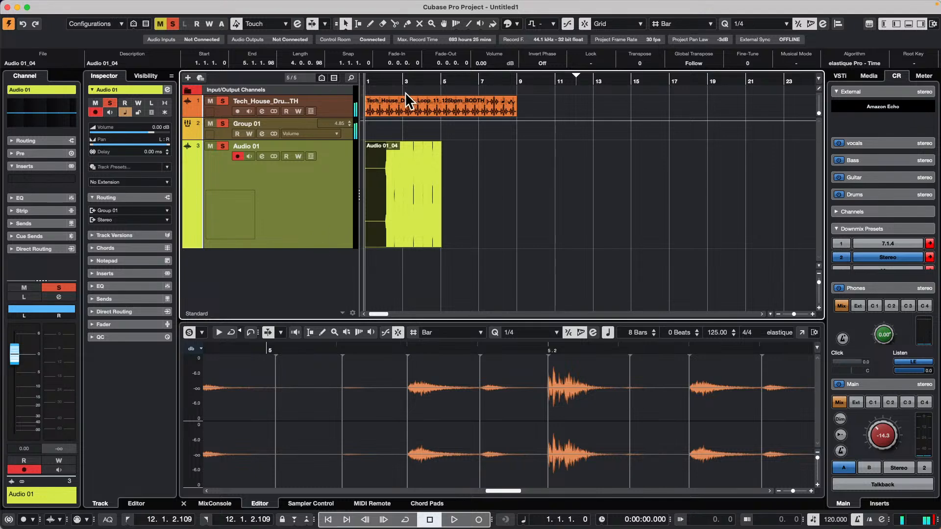
drag(401, 82, 400, 157)
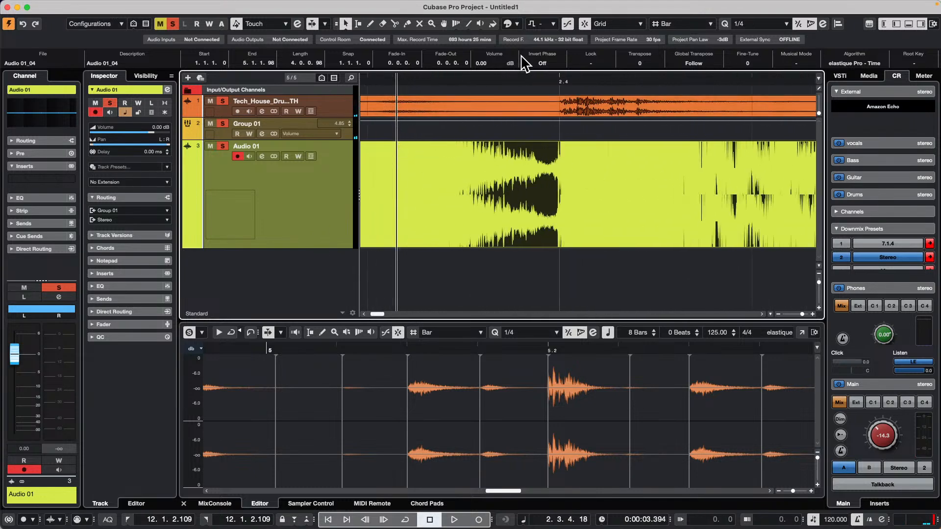
drag(441, 82, 431, 43)
click(471, 85)
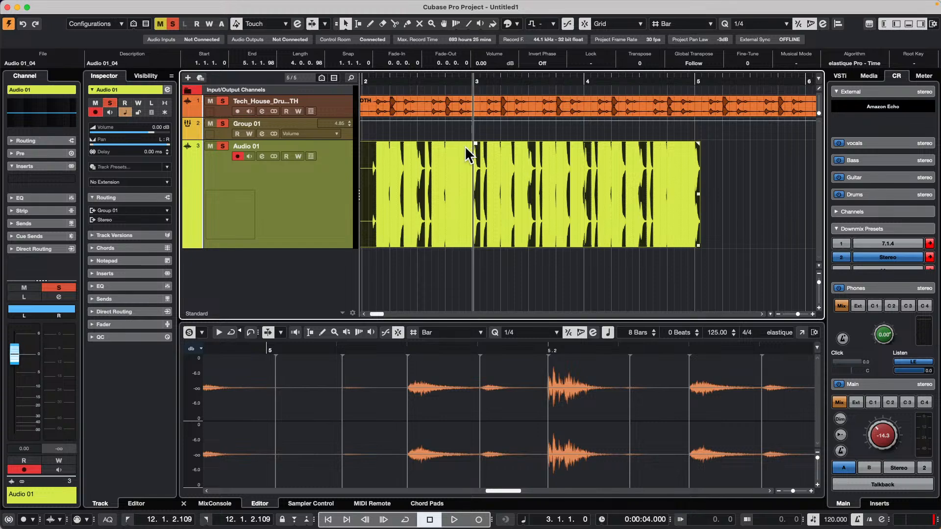
drag(448, 80, 250, 73)
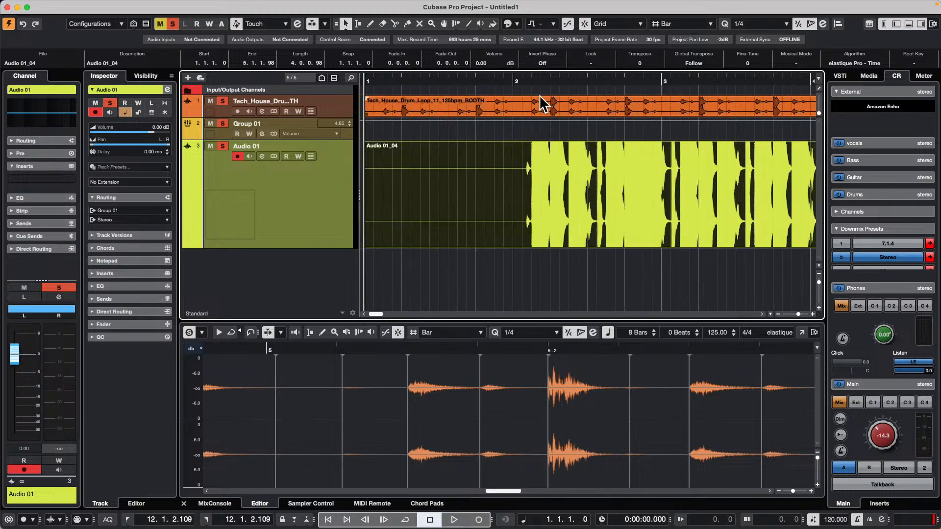
drag(478, 80, 454, 95)
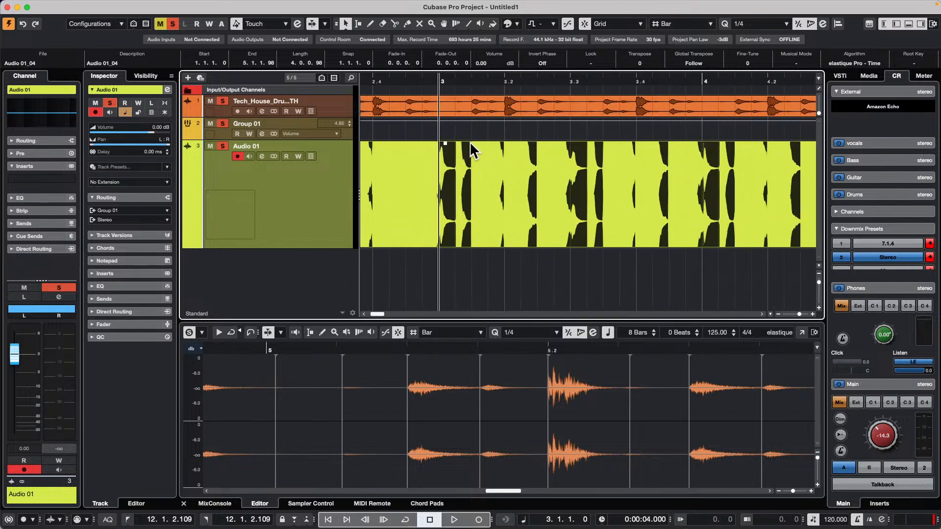
drag(447, 144, 446, 251)
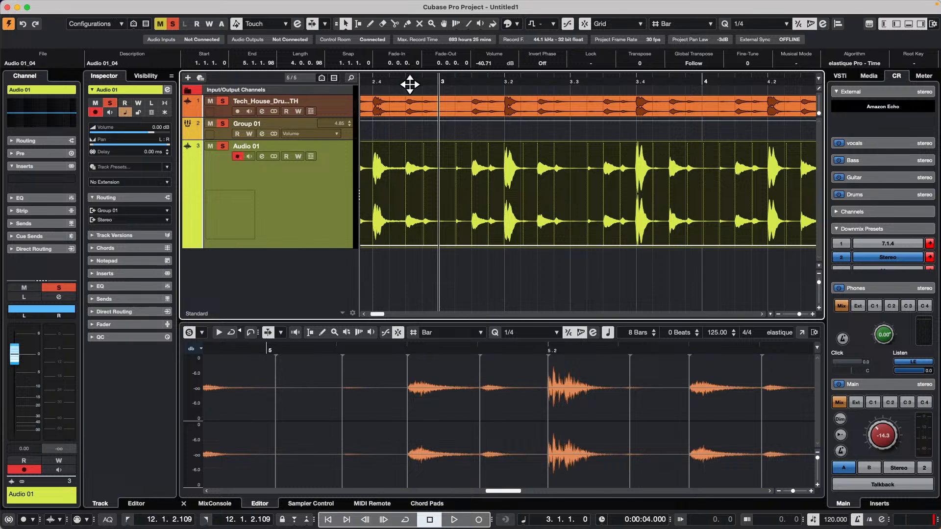
drag(410, 84, 532, 34)
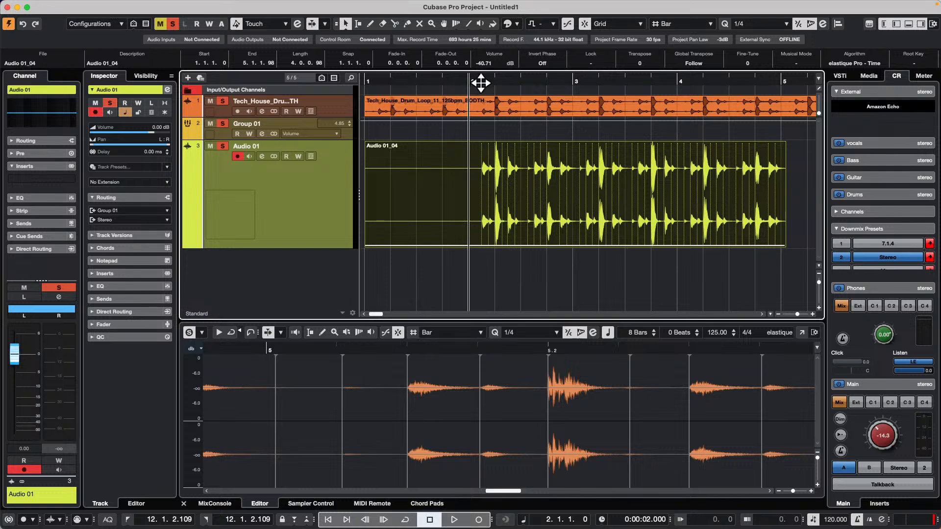
drag(481, 83, 503, 83)
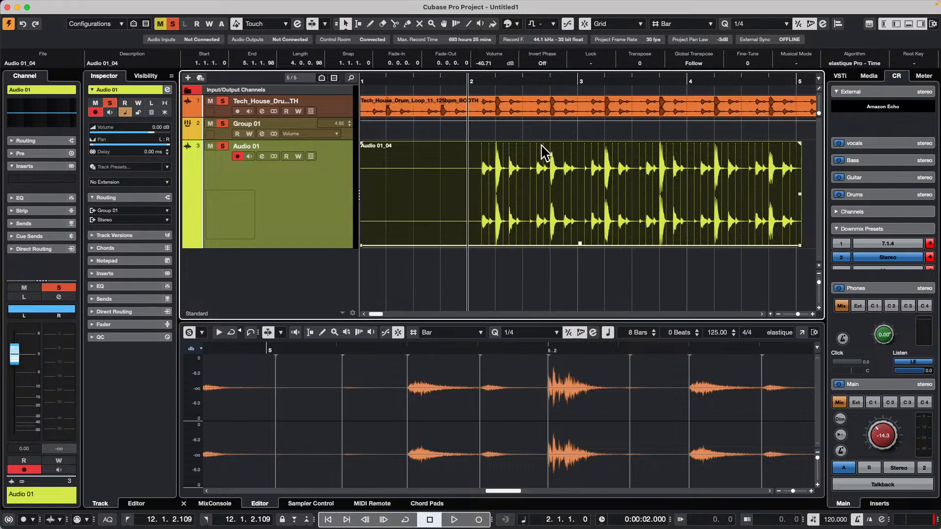
Step: Unsolo the drum loop track and play the recorded clip alone with its volume lowered to -43.71 dB
click(211, 102)
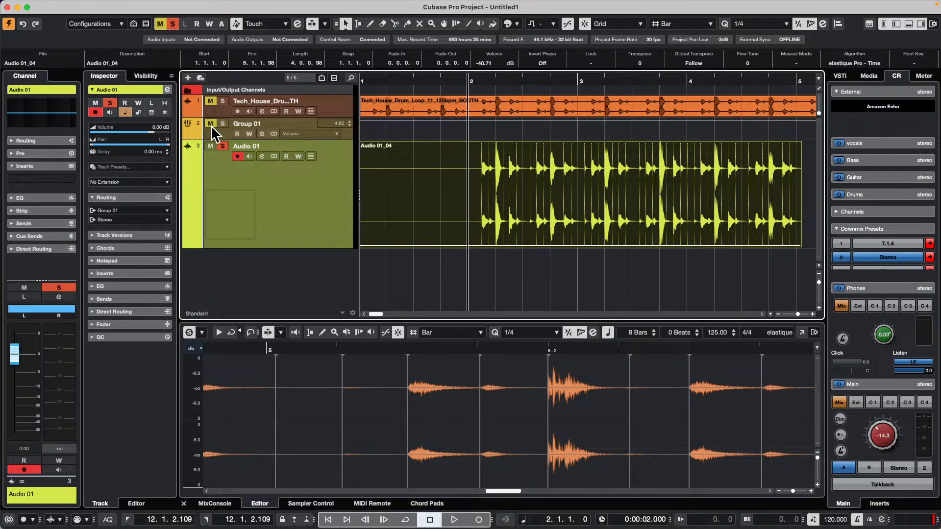
key(space)
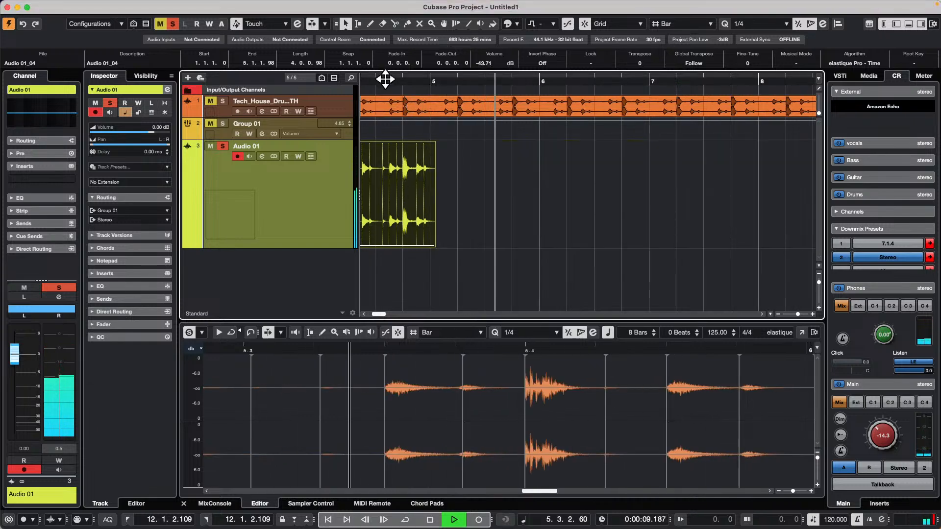
key(space)
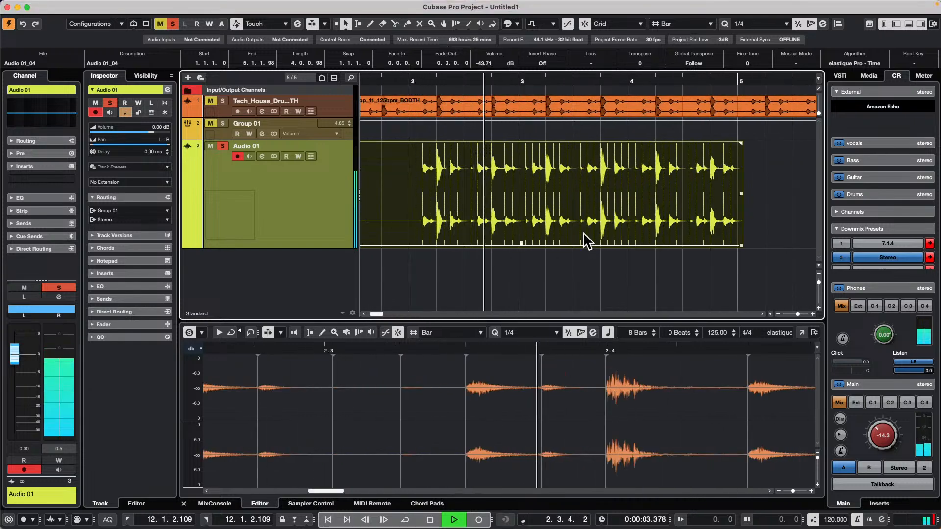
key(space)
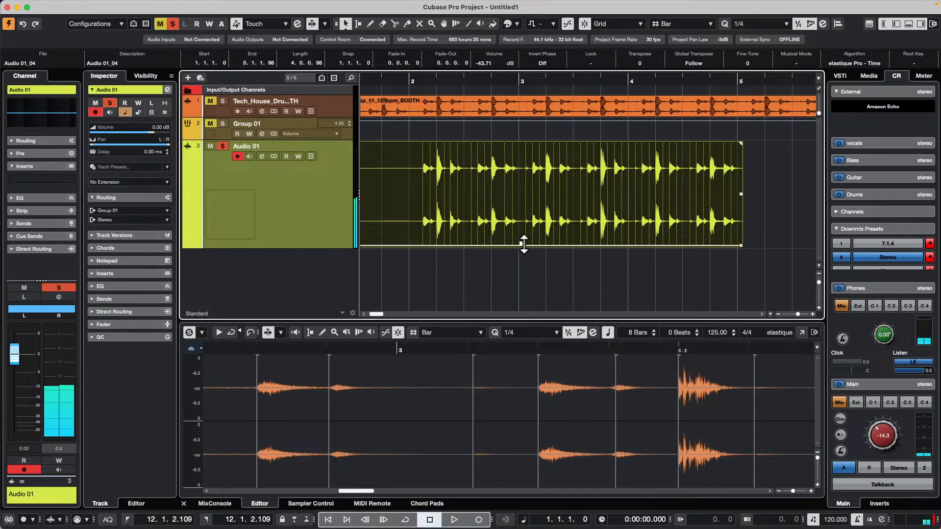
Step: Raise the recorded clip's volume to 1.74 dB and inspect its waveform closely around bar 2.4
drag(523, 245, 521, 142)
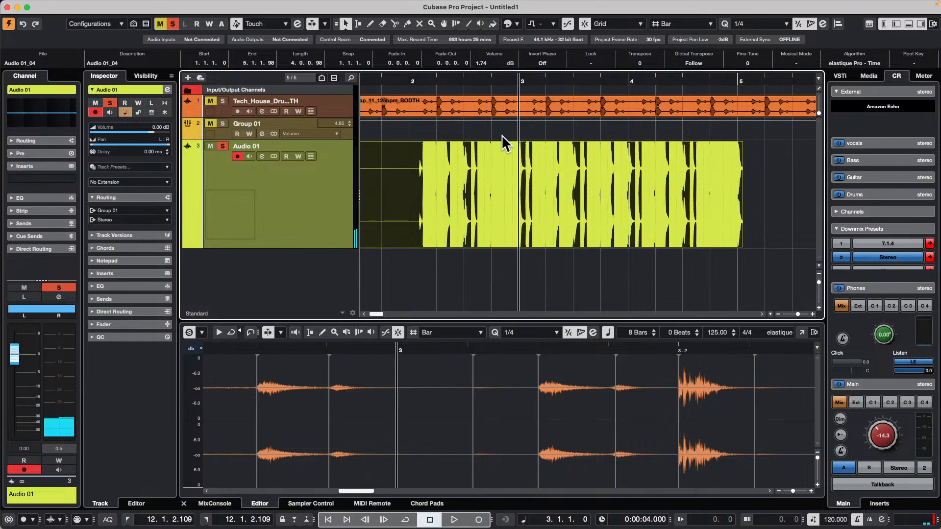
drag(491, 83, 793, 208)
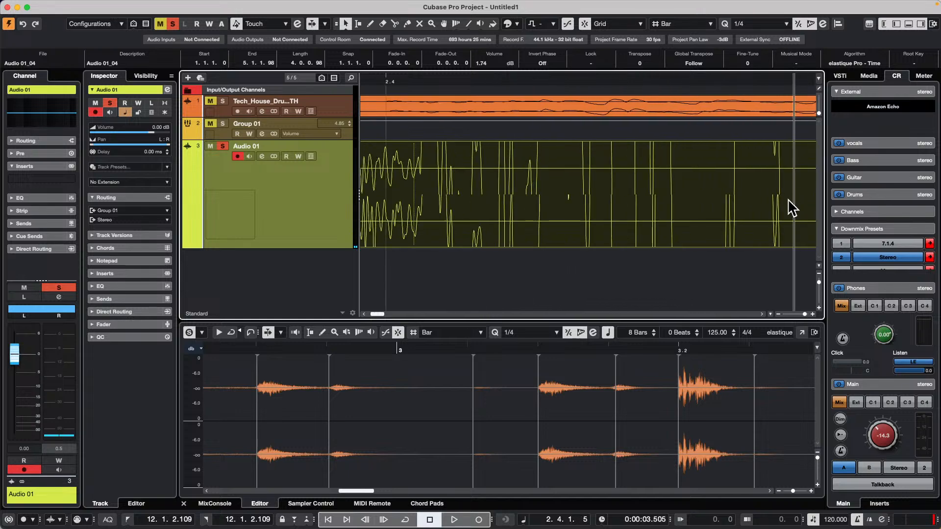
click(487, 78)
drag(487, 78, 490, 130)
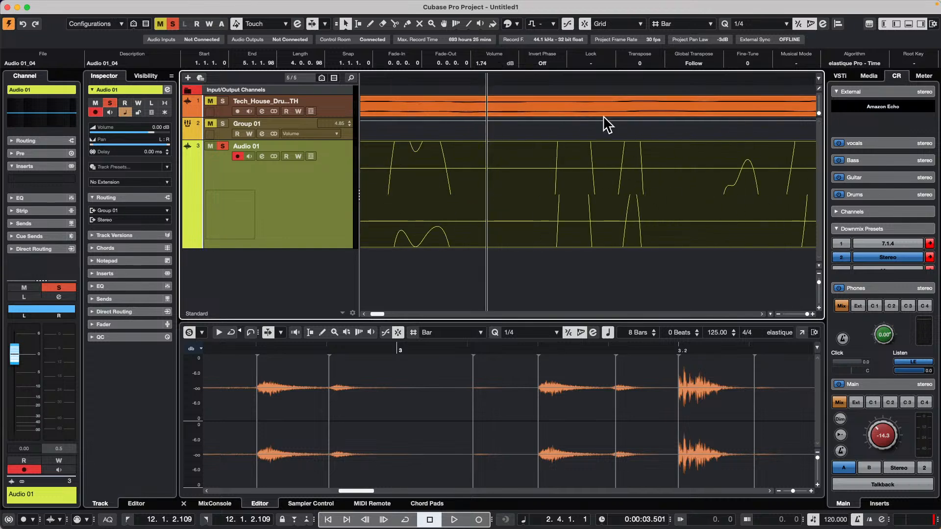
drag(502, 41, 510, 4)
Step: Lower the recorded clip's volume to -38.75 dB and view the waveform across bars 2 and 3
drag(507, 144, 507, 259)
drag(486, 79, 540, 147)
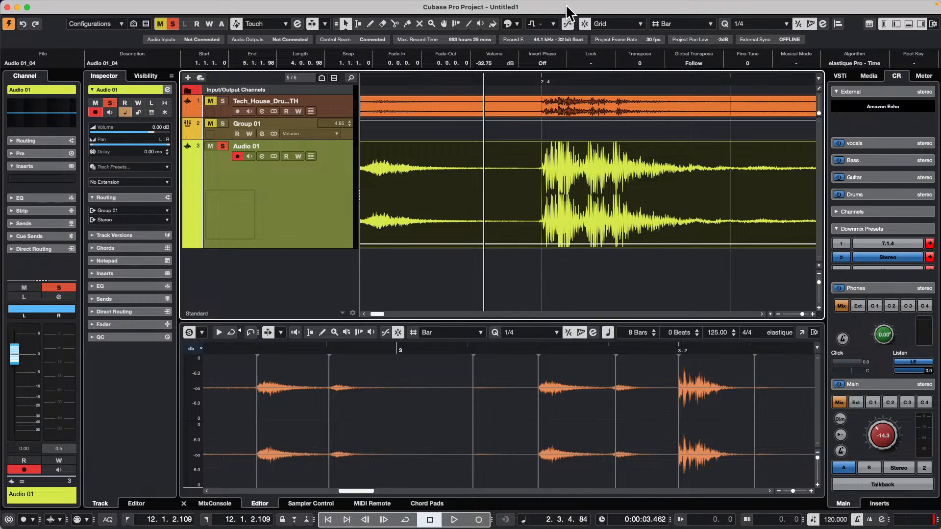
scroll(494, 69, down, 5)
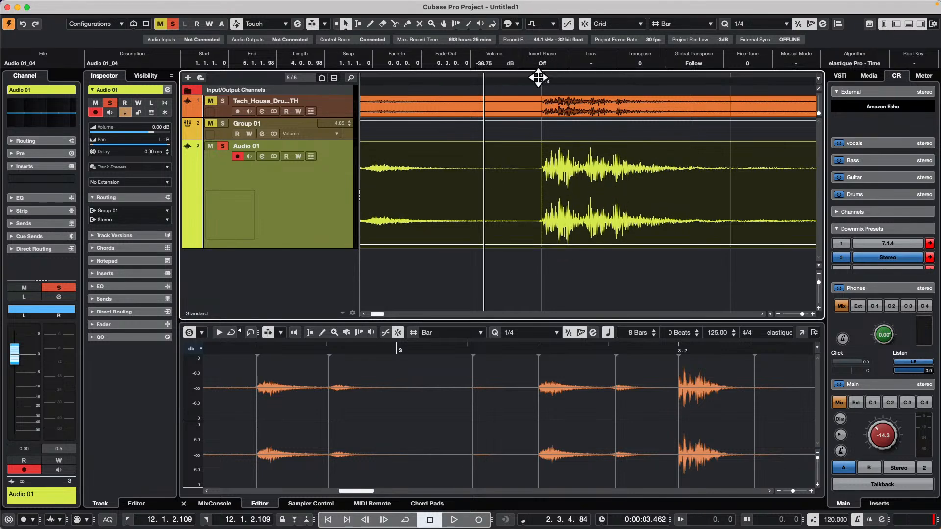
drag(542, 76, 538, 47)
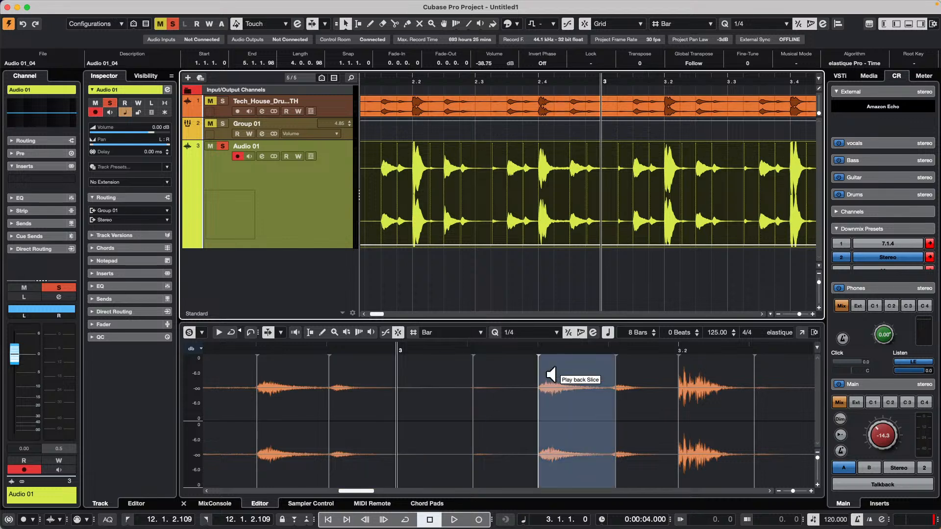
Step: Disable the Choi - 60 controller script in MIDI Remote and close the MIDI Remote Manager
click(375, 504)
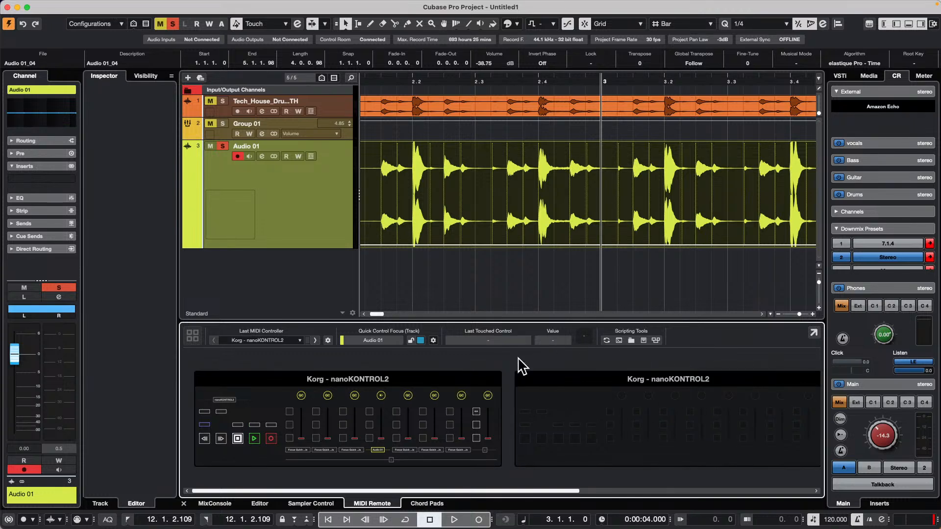
drag(533, 491, 741, 489)
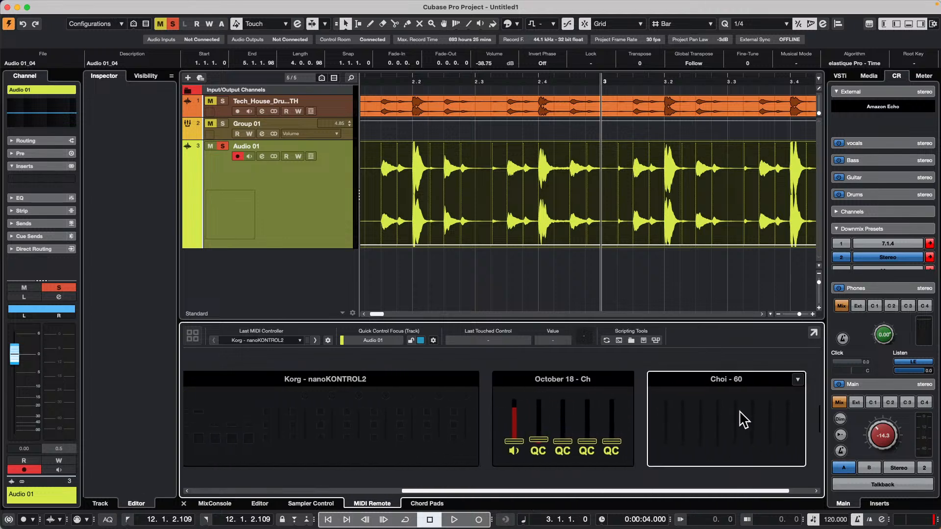
click(798, 380)
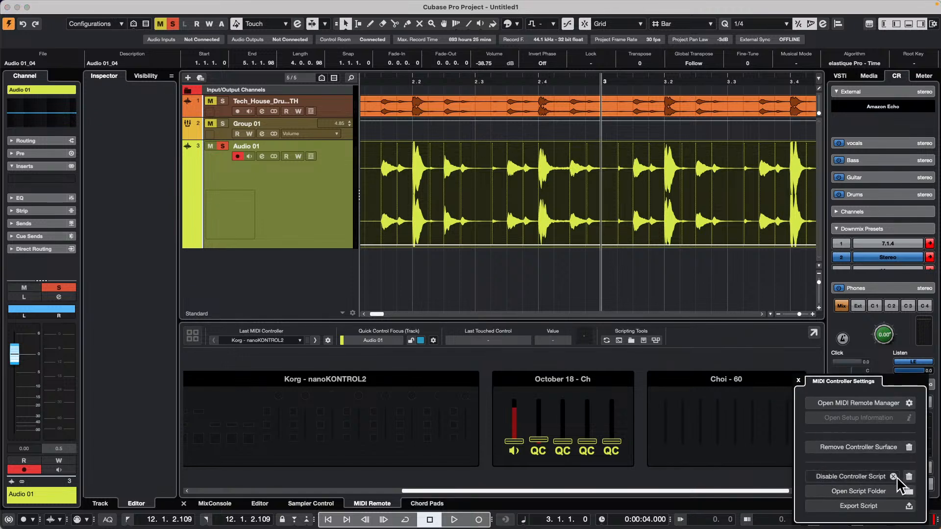
click(874, 475)
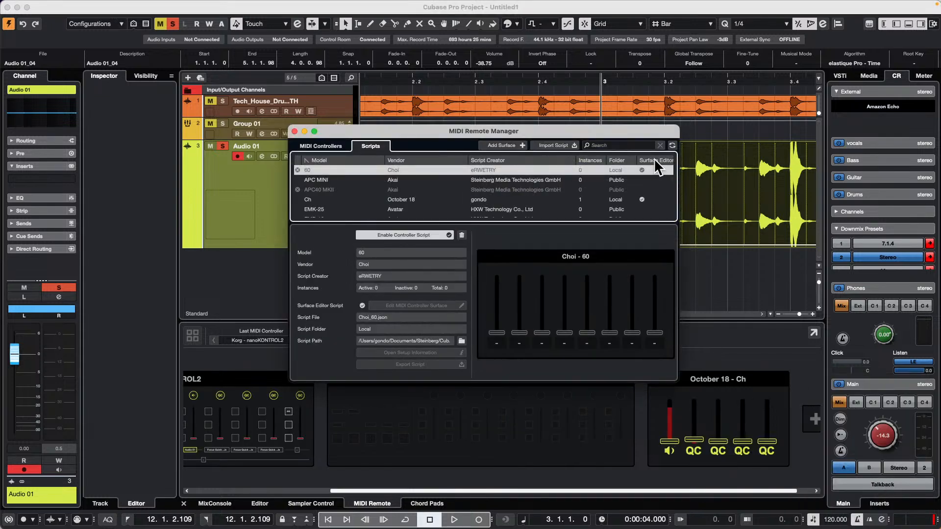
click(295, 131)
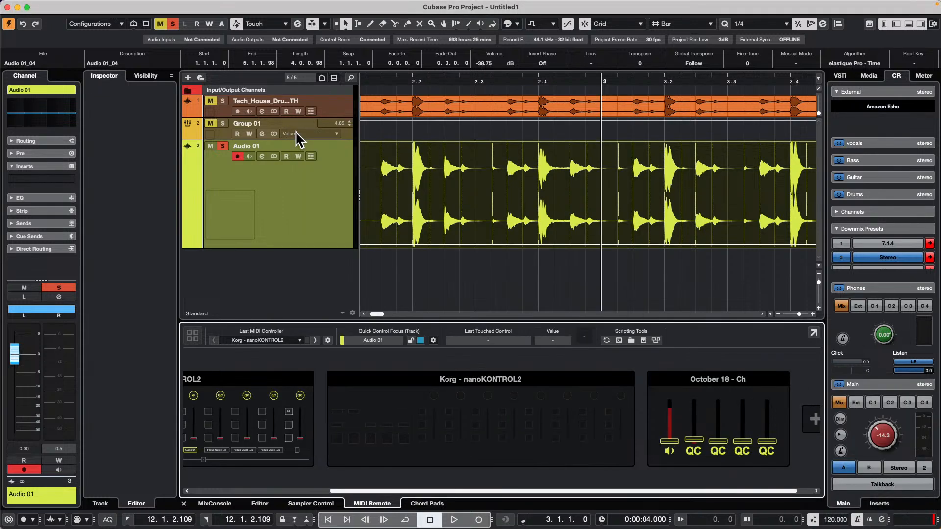
Step: Disable the Korg nanoKONTROL2 controller script and close the MIDI Remote Manager
drag(510, 493, 569, 491)
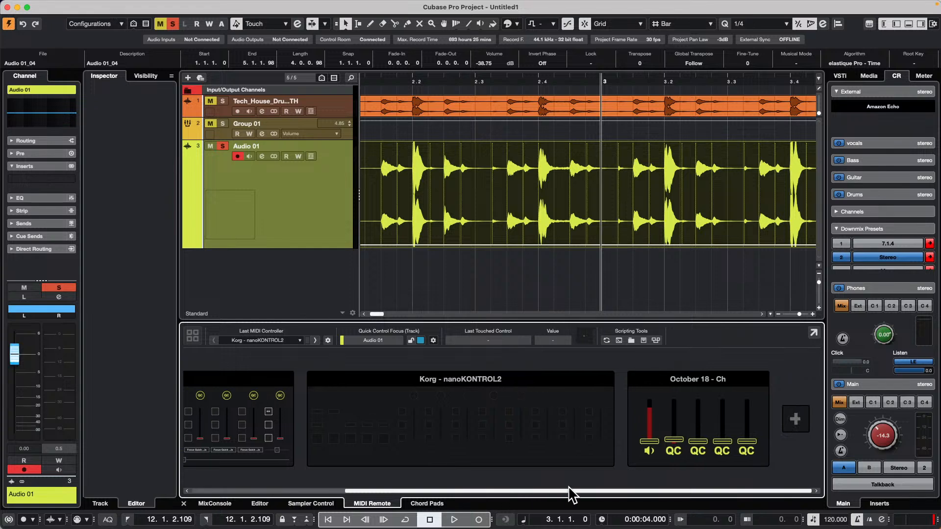
click(759, 380)
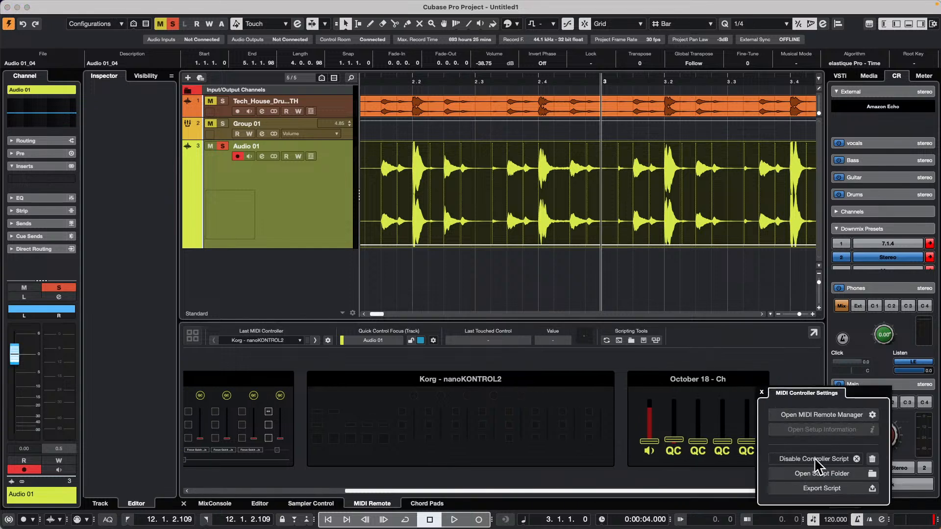
click(694, 401)
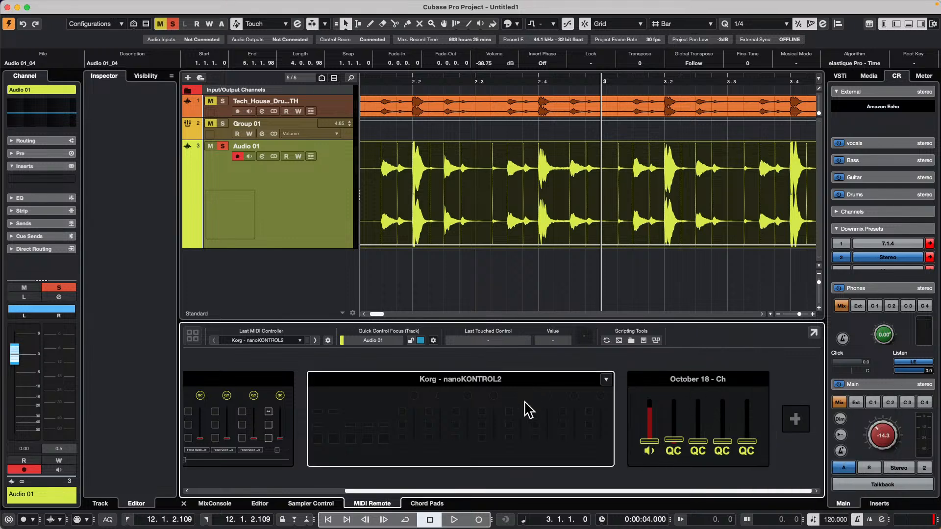
click(606, 380)
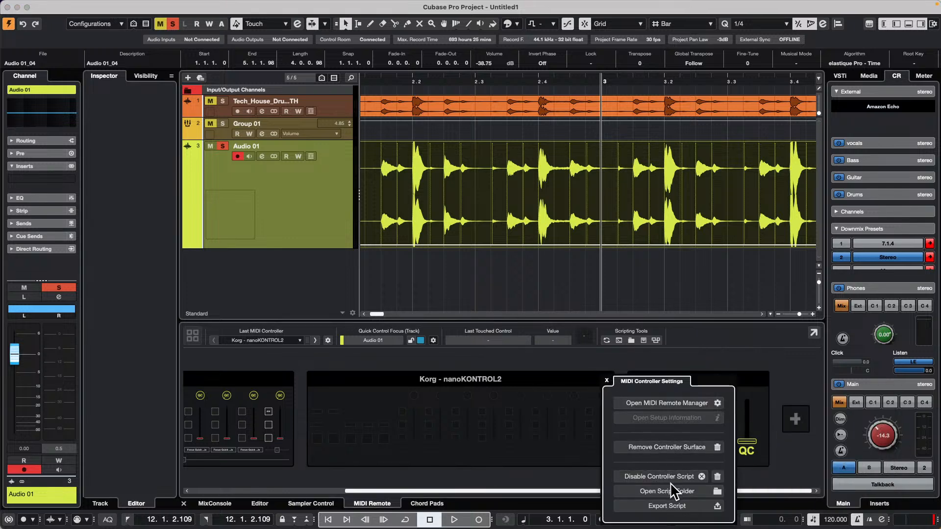
click(653, 475)
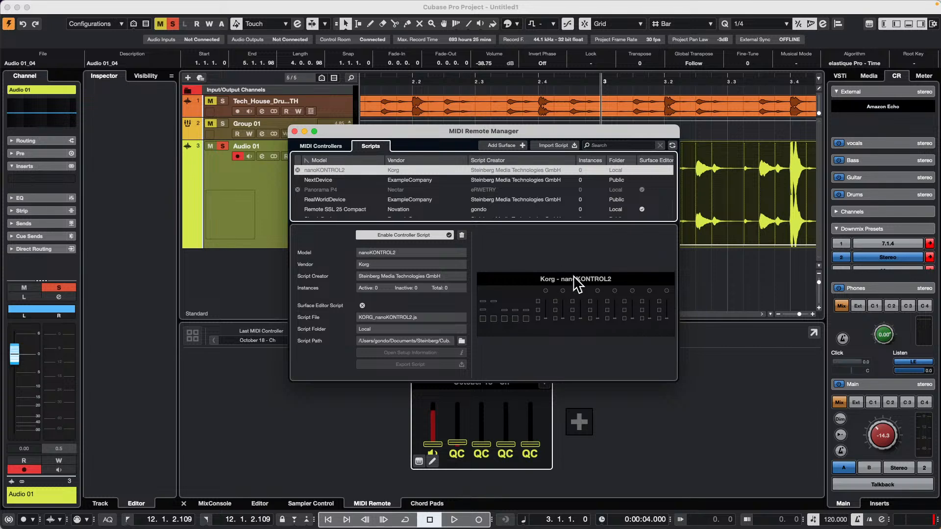
click(295, 131)
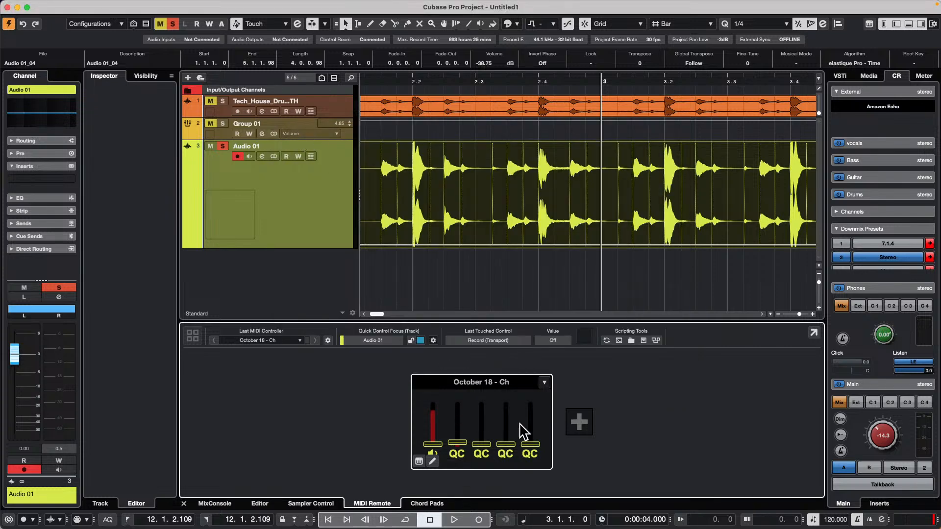
click(579, 423)
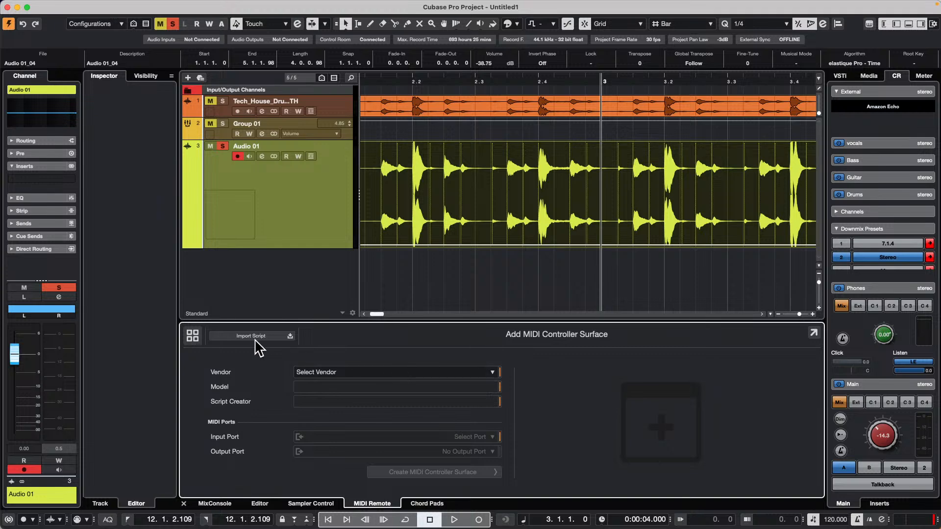
click(191, 337)
click(596, 411)
click(493, 372)
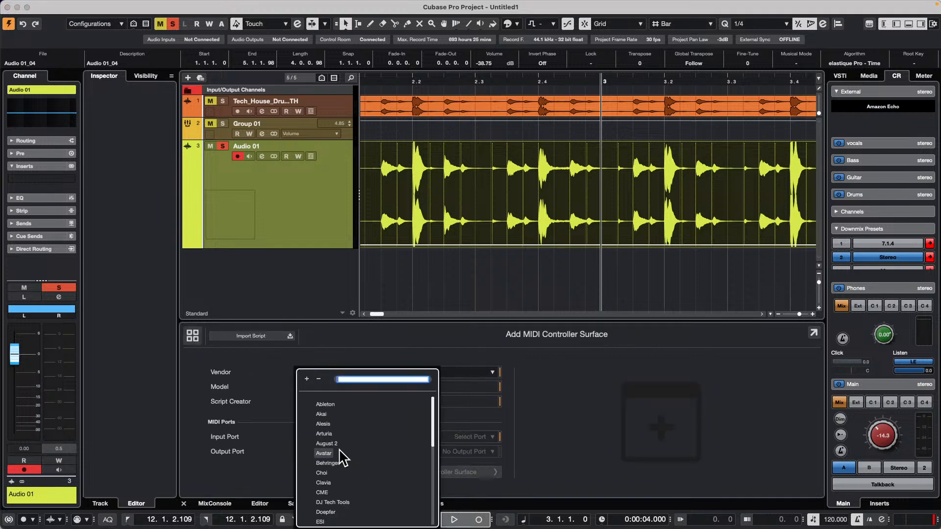
scroll(351, 431, down, 5)
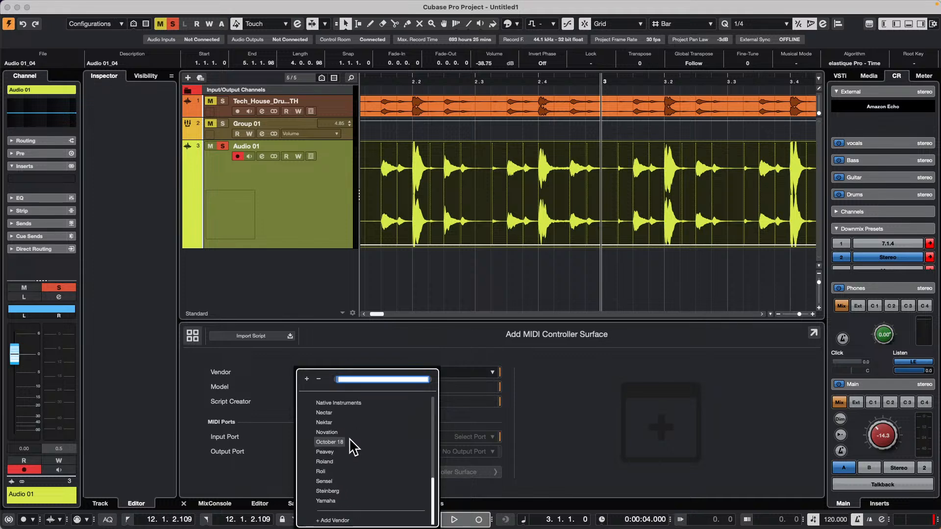
scroll(361, 437, up, 5)
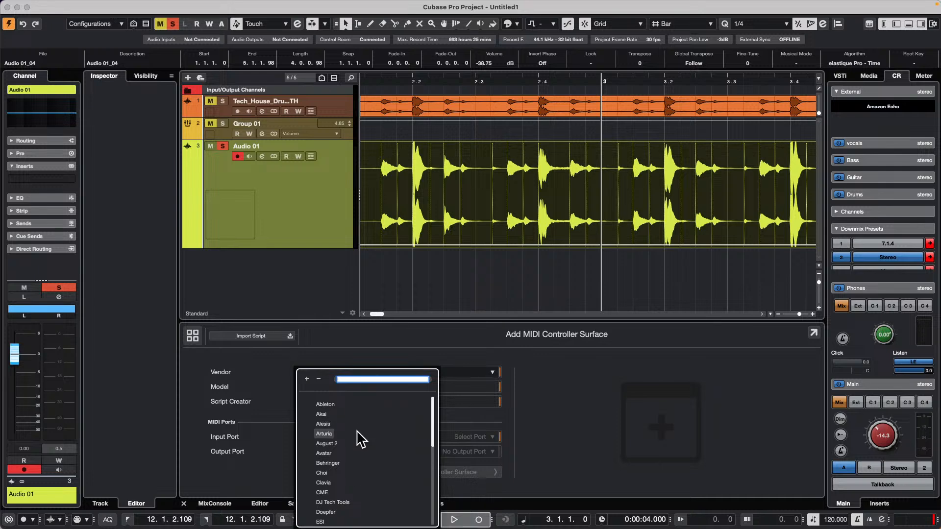
scroll(361, 436, down, 4)
click(322, 473)
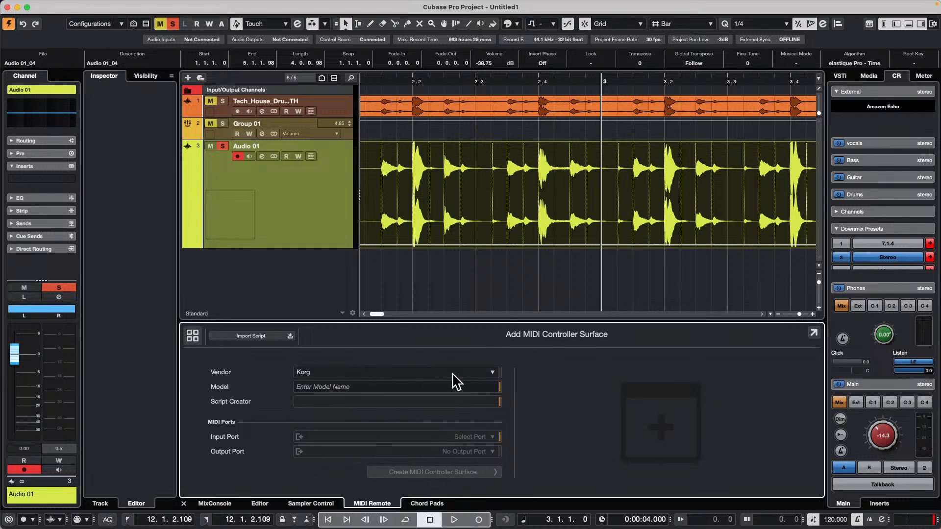
click(453, 387)
click(506, 390)
click(490, 386)
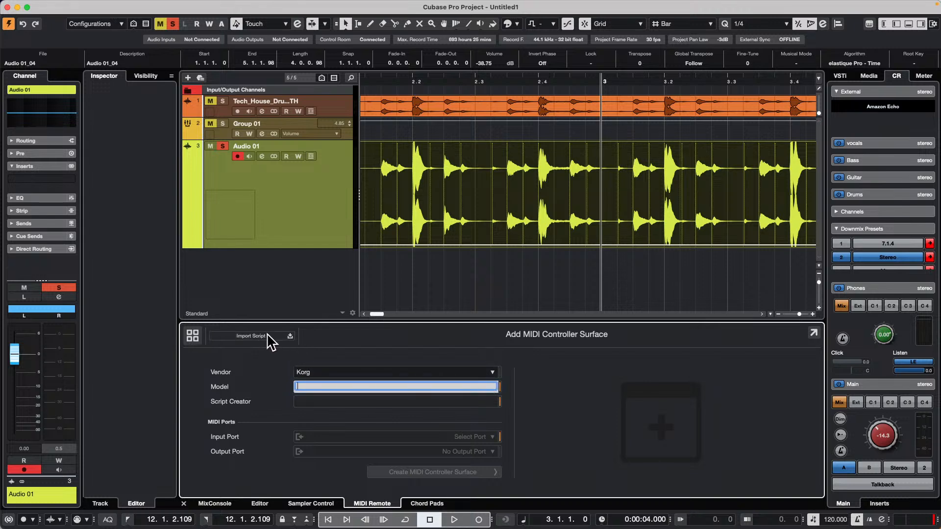
click(192, 336)
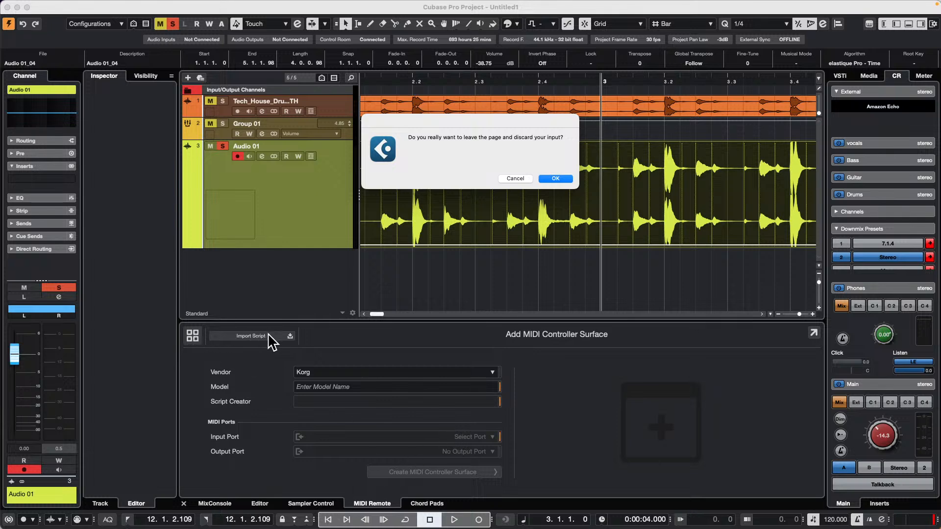
click(556, 178)
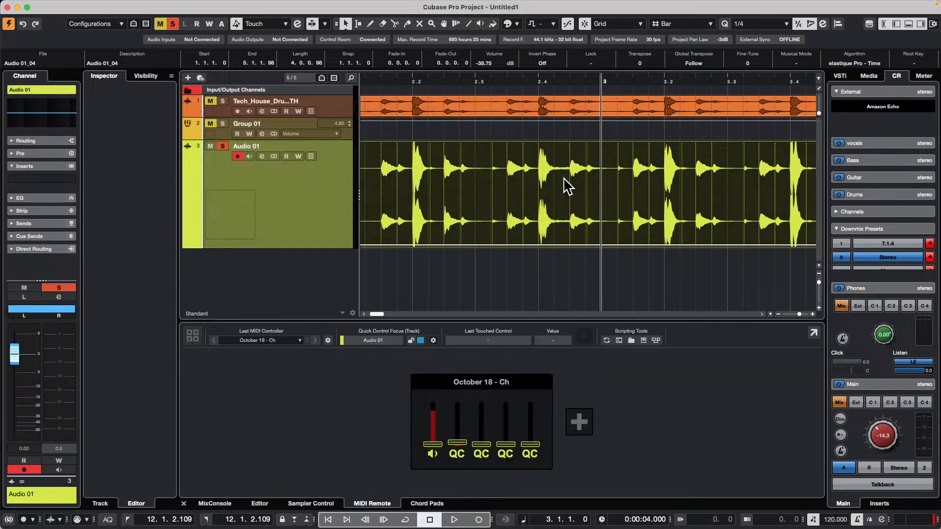
Step: Start a new MIDI controller surface with vendor Korg, model Nano Kontrol and the script creator's name
click(576, 417)
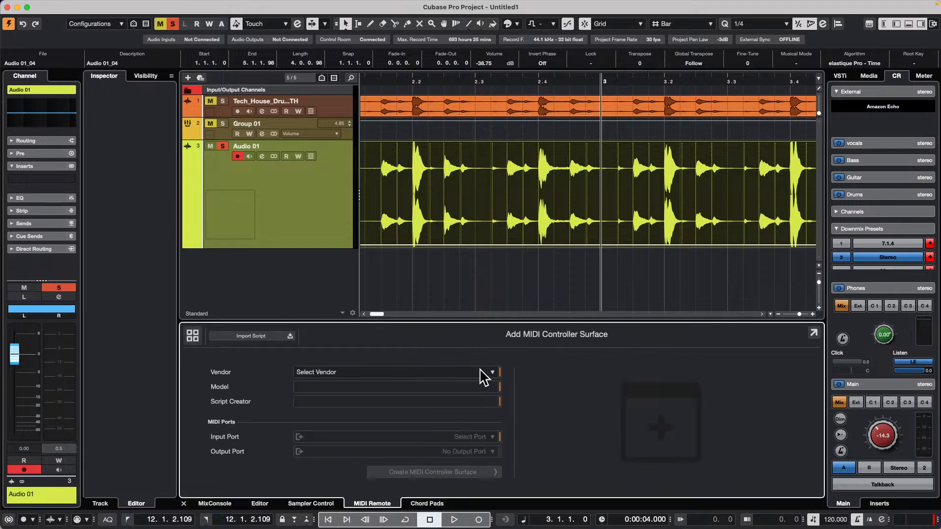
click(493, 374)
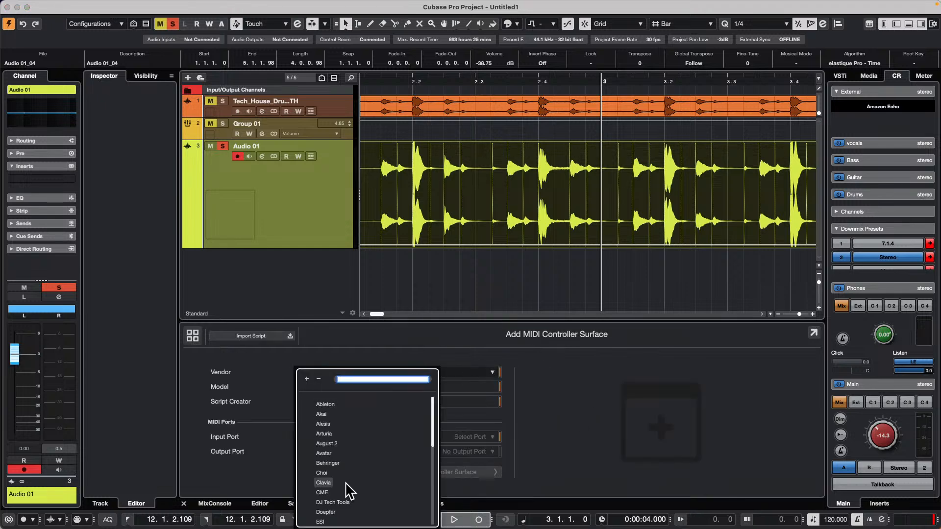
scroll(344, 480, down, 10)
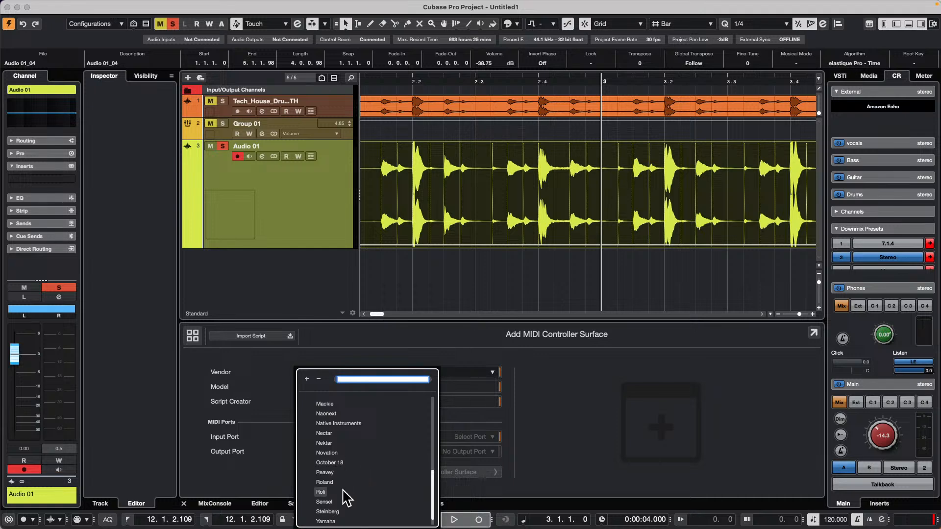
click(254, 352)
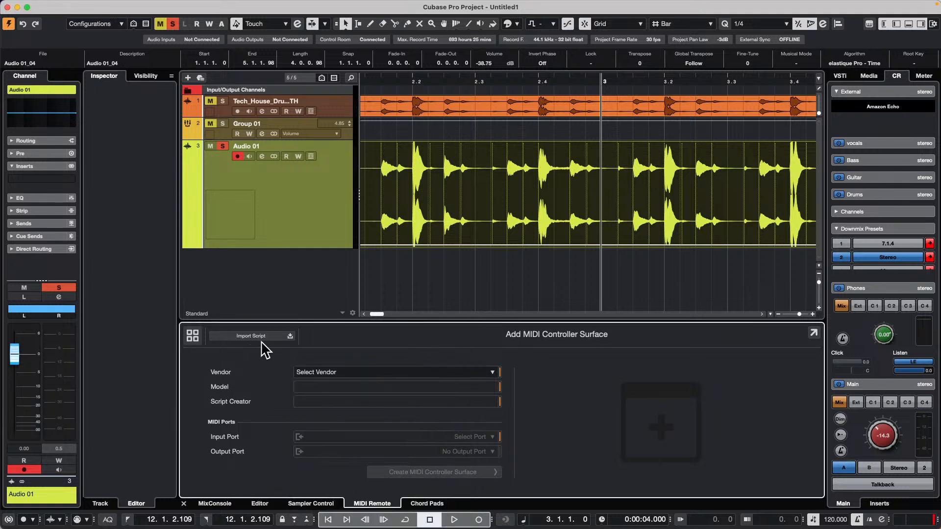
click(492, 373)
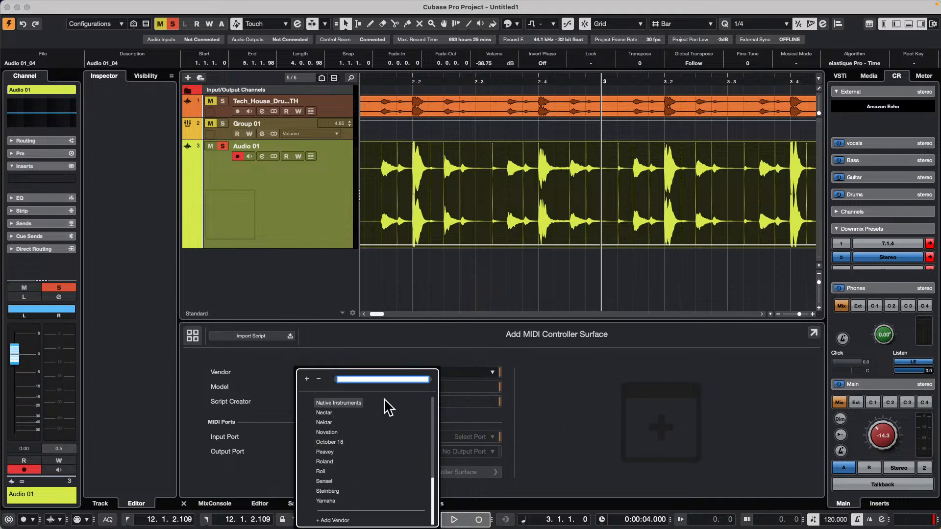
scroll(376, 435, up, 4)
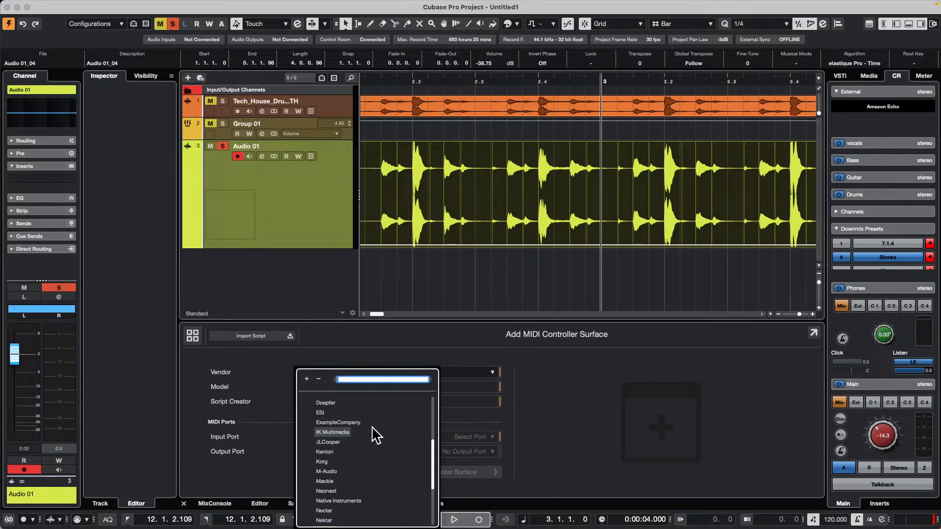
scroll(373, 428, up, 2)
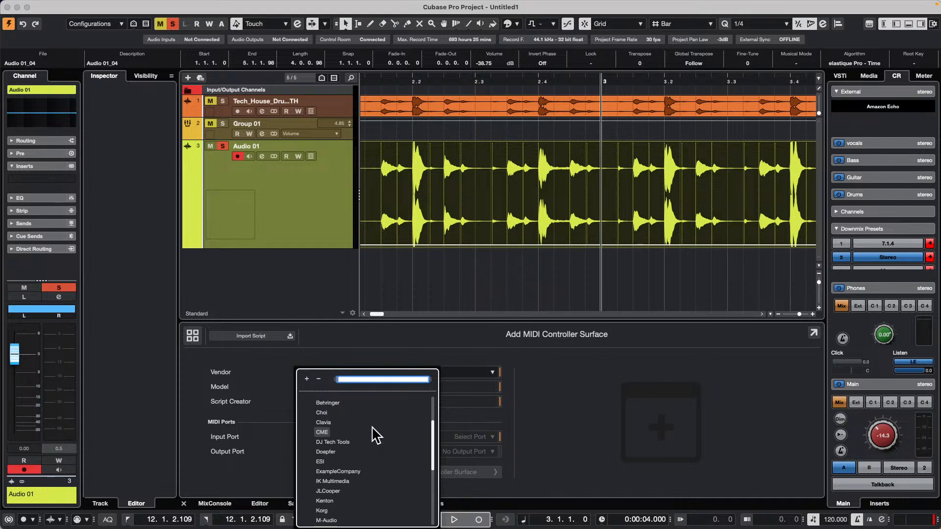
click(321, 509)
click(352, 387)
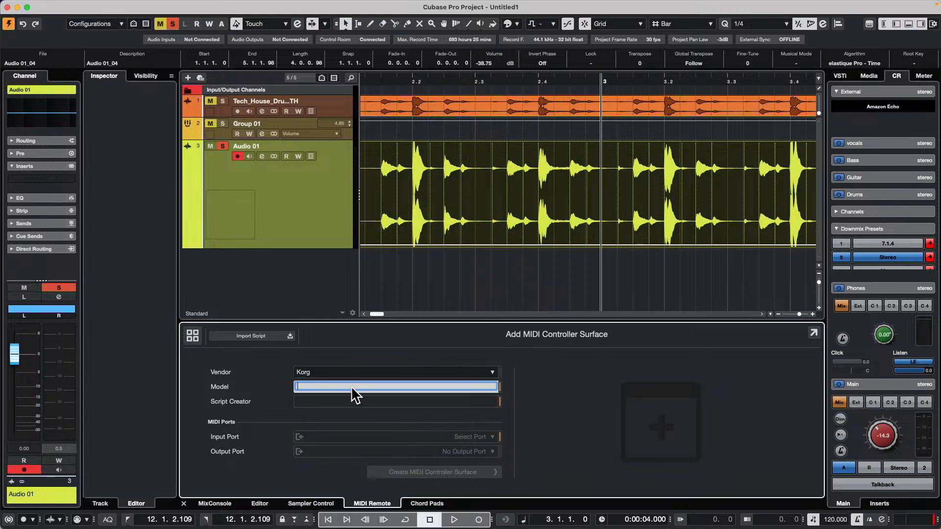
text(Nano Kontrol)
key(Return)
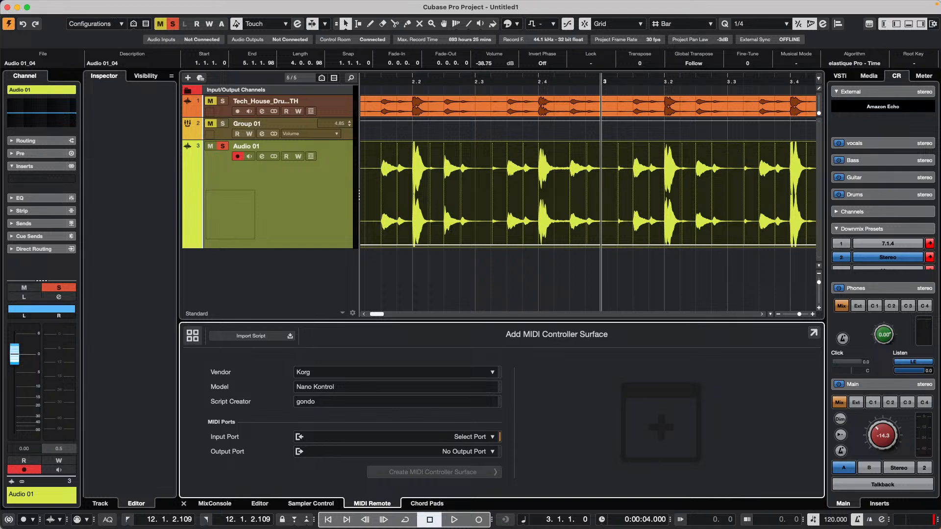
Step: Set the input port to nanoKONTROL2 SLIDER/KNOB and the output port to nanoKONTROL2 CTRL, and create the controller surface
click(491, 436)
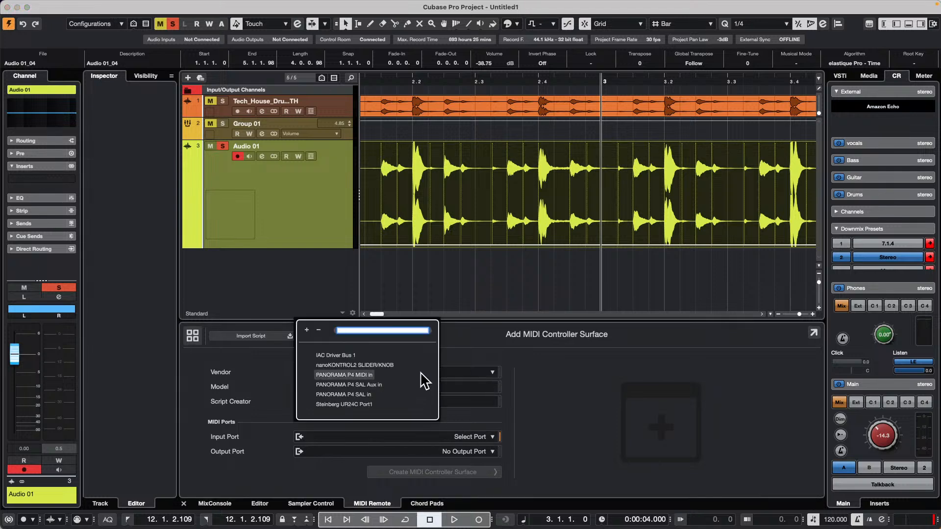
click(371, 365)
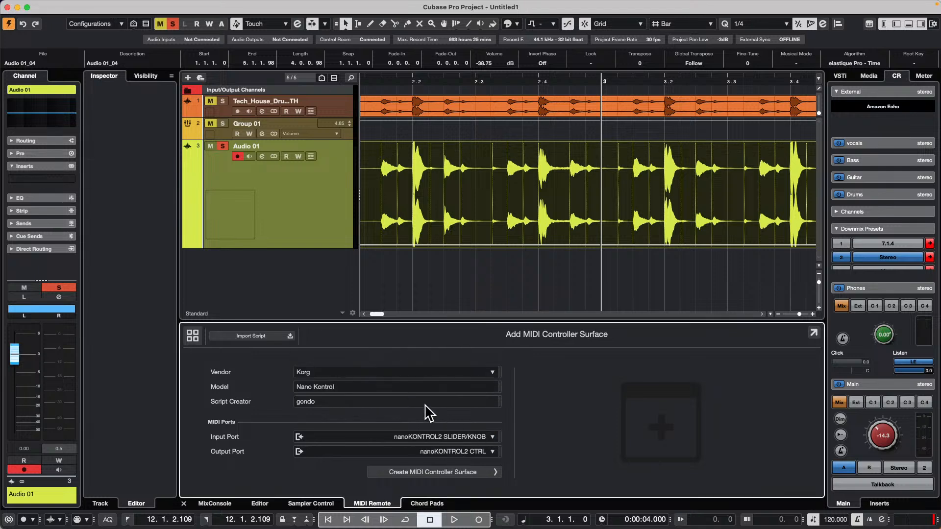
click(489, 451)
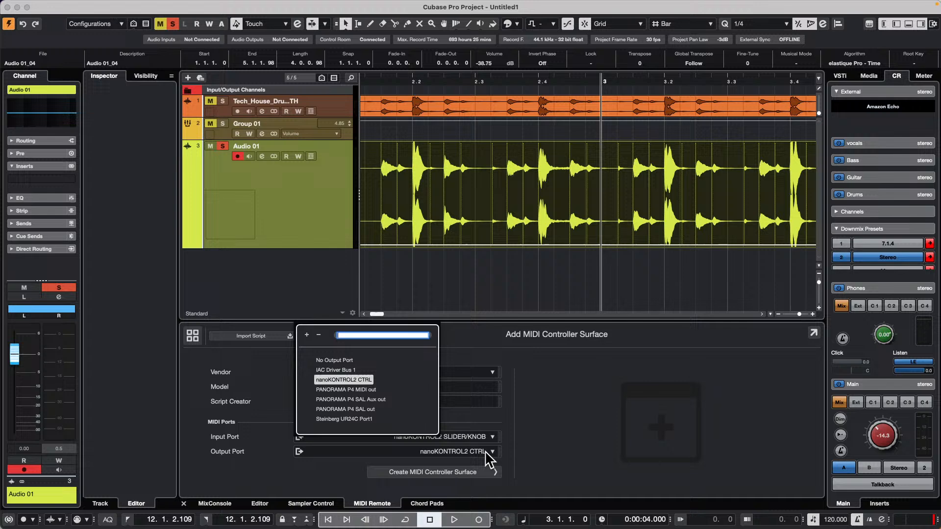
click(360, 379)
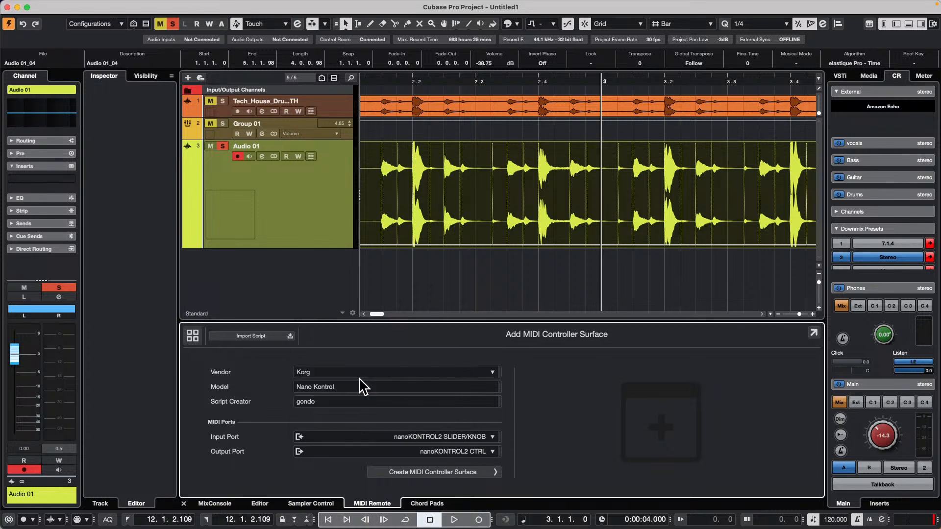
click(402, 473)
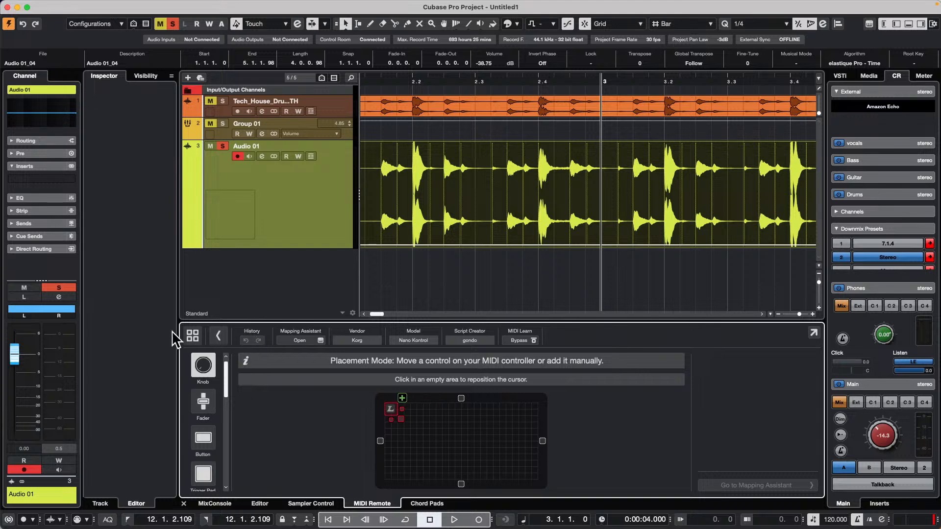
Step: Leave the empty controller surface, enable the Korg nanoKONTROL1 script in the MIDI Remote Manager and close the manager
click(191, 336)
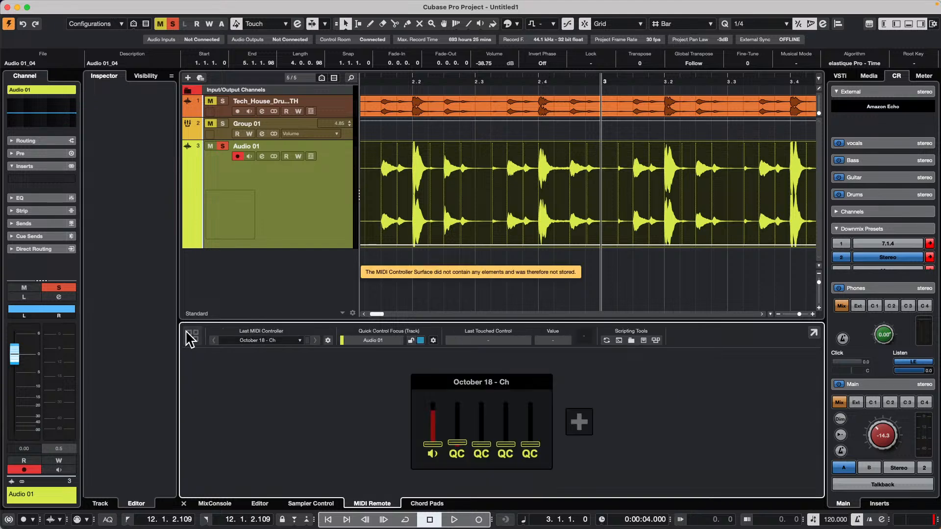
click(328, 340)
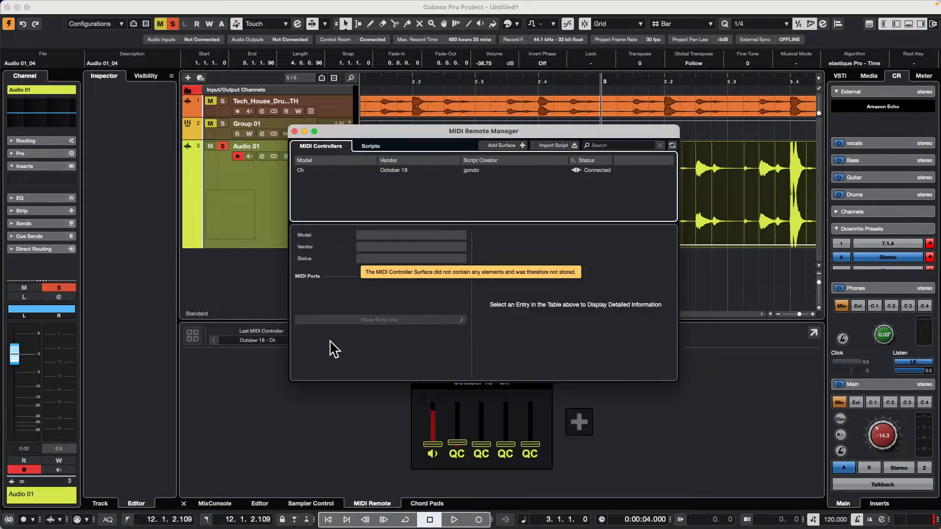
click(378, 146)
scroll(380, 181, down, 10)
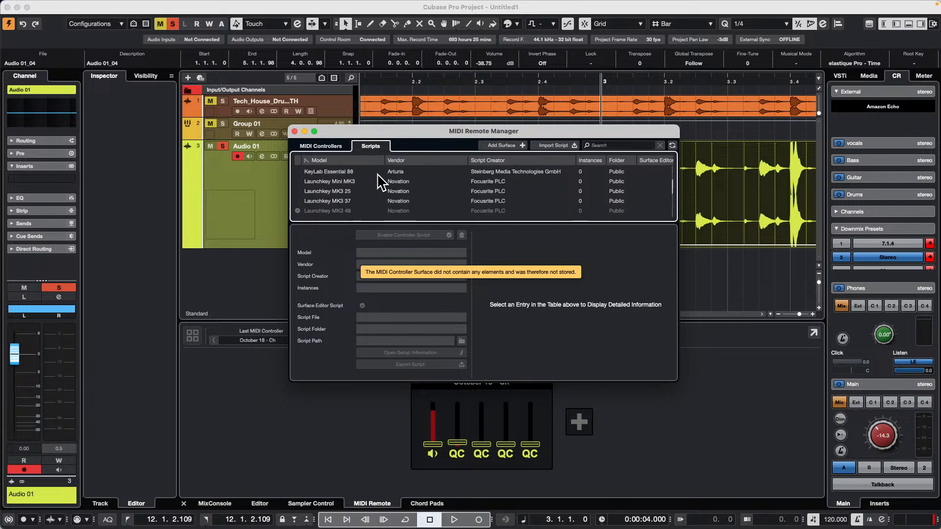
scroll(379, 180, up, 8)
scroll(380, 181, down, 5)
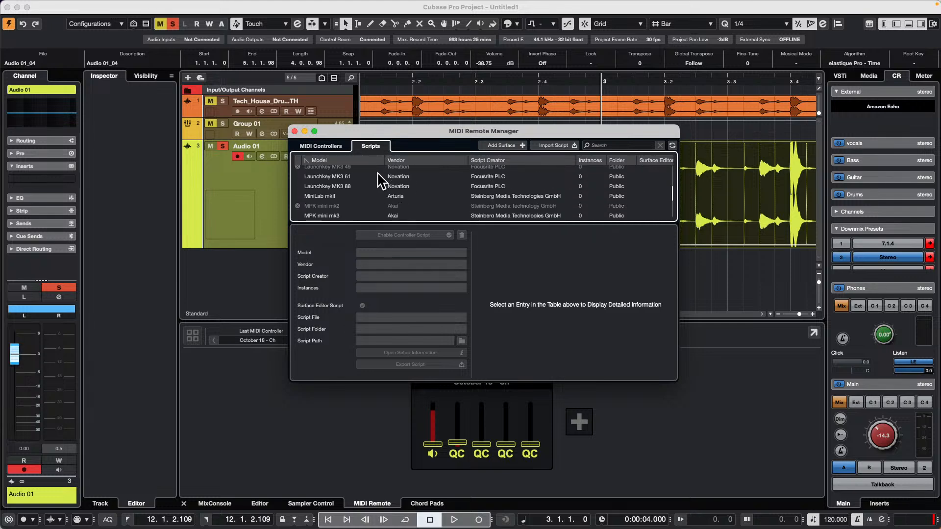
click(312, 198)
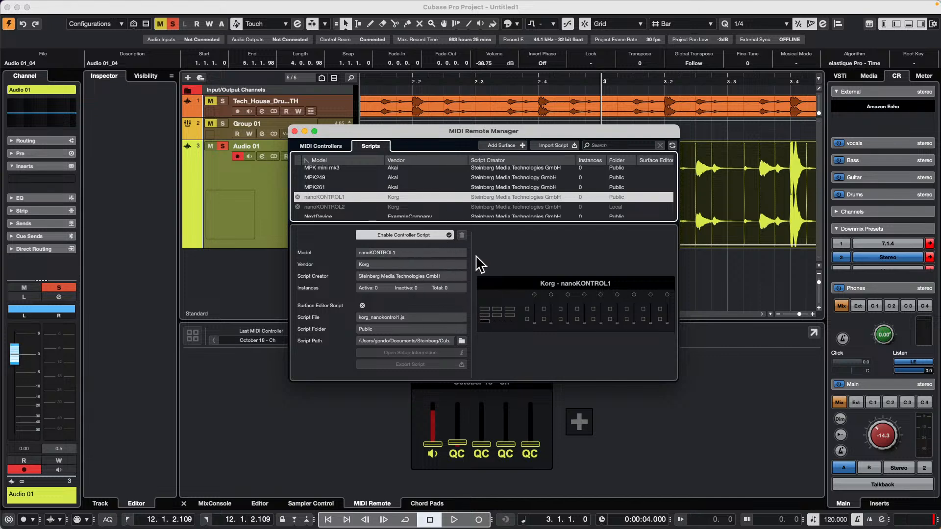
click(399, 235)
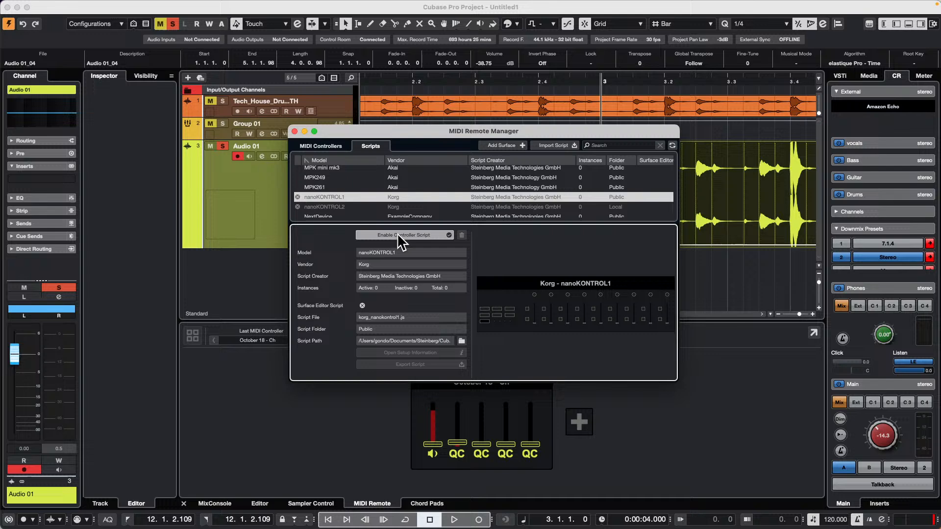
click(294, 131)
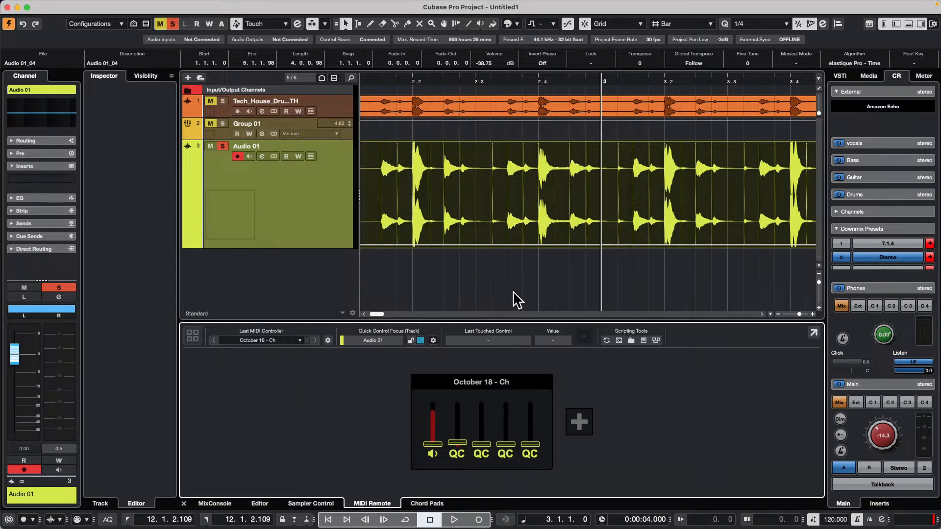
mouse_move(493, 417)
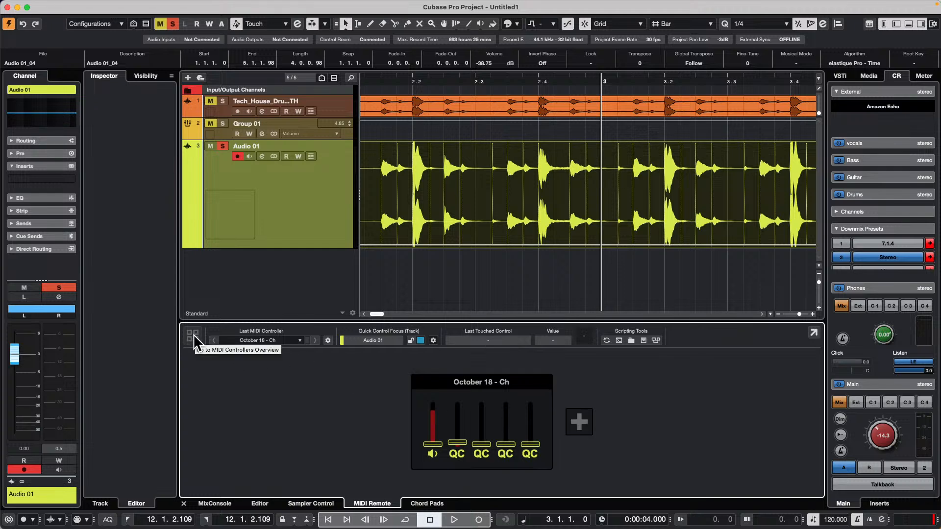
click(539, 381)
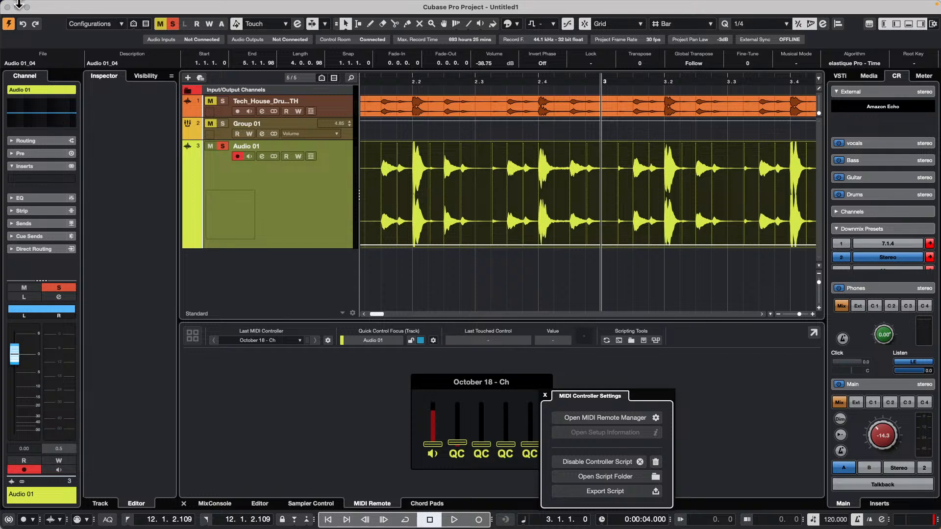
click(66, 5)
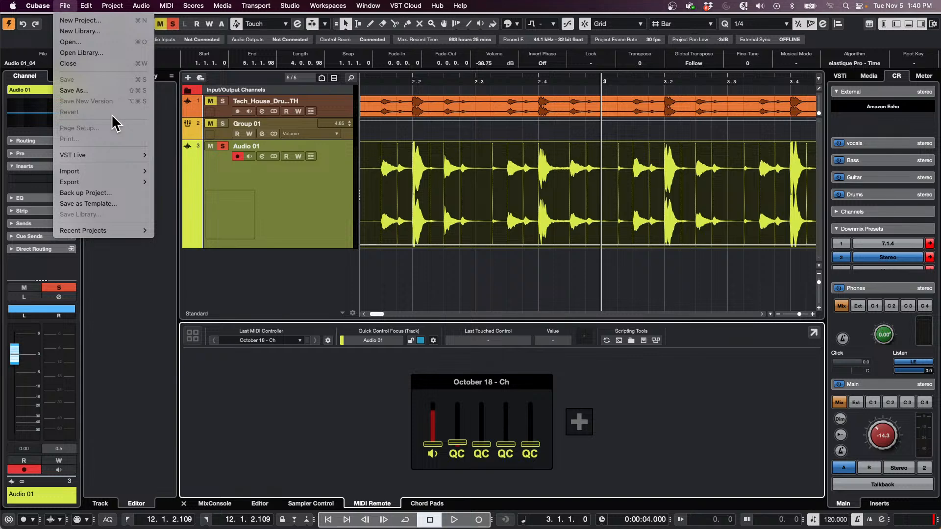
click(251, 114)
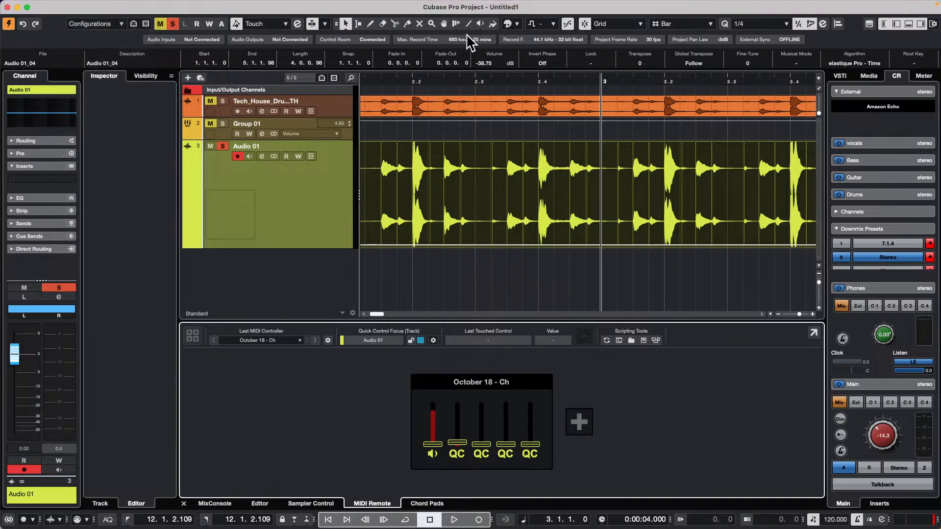
Step: Copy the Audio 01_04 event three times along its track, starting the copies at bars 9, 16 and 23
click(390, 78)
key(g)
key(g)
key(g)
key(g)
key(g)
click(484, 190)
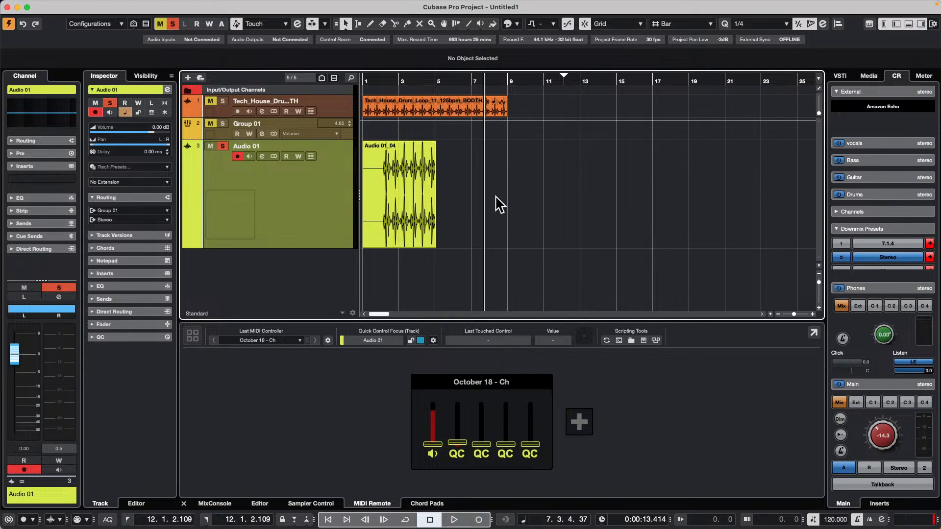
drag(420, 204, 794, 200)
key(alt)
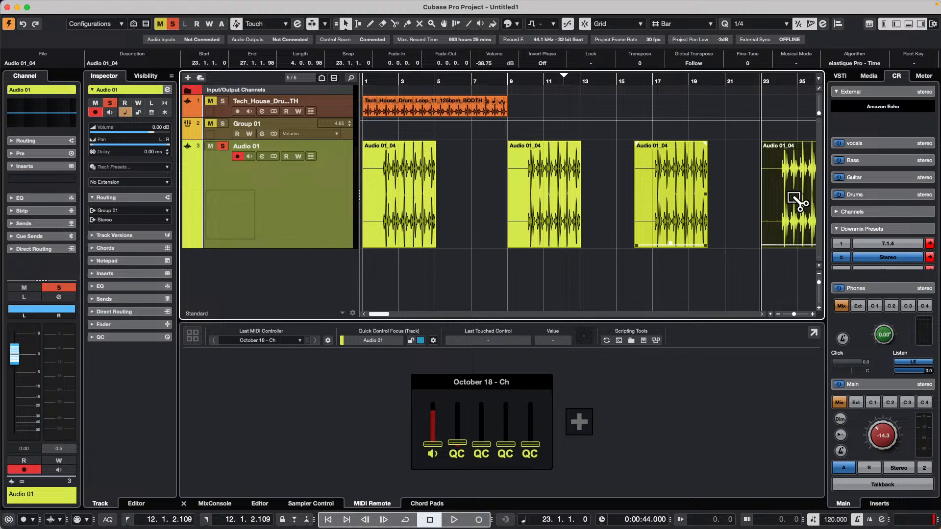
Step: Bounce all four Audio 01_04 events into one audio event, replacing the originals
shift+click(392, 197)
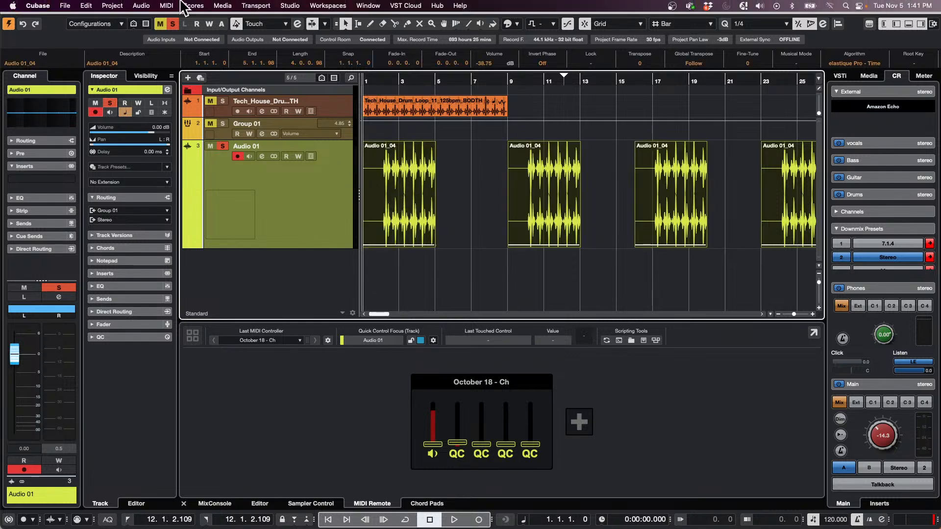
click(150, 5)
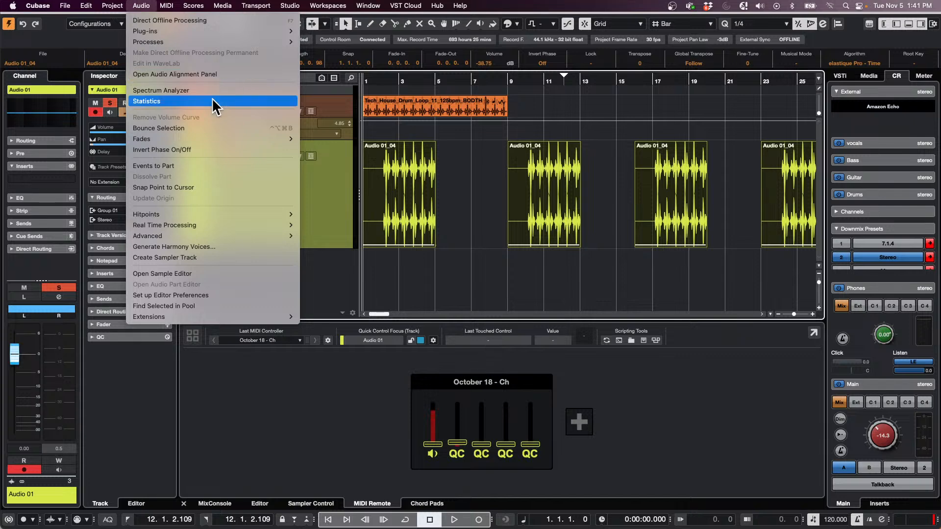
click(240, 128)
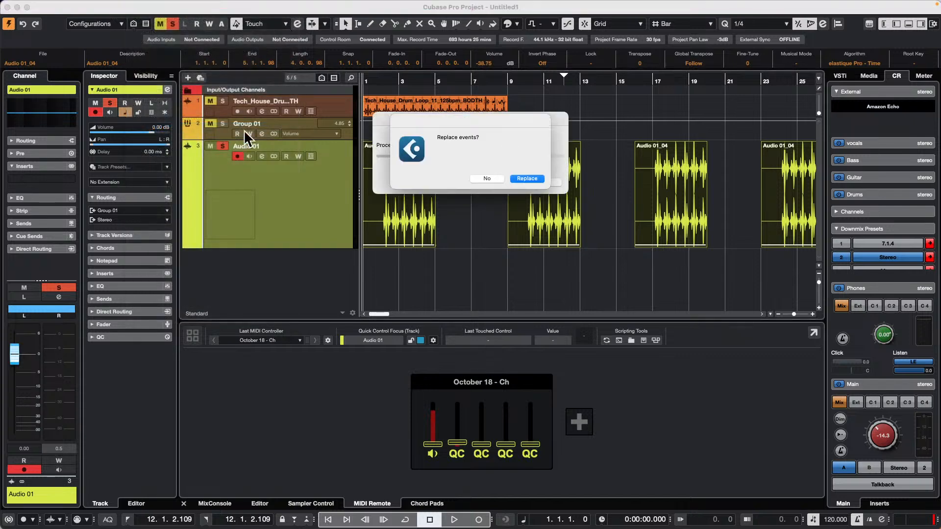
click(533, 179)
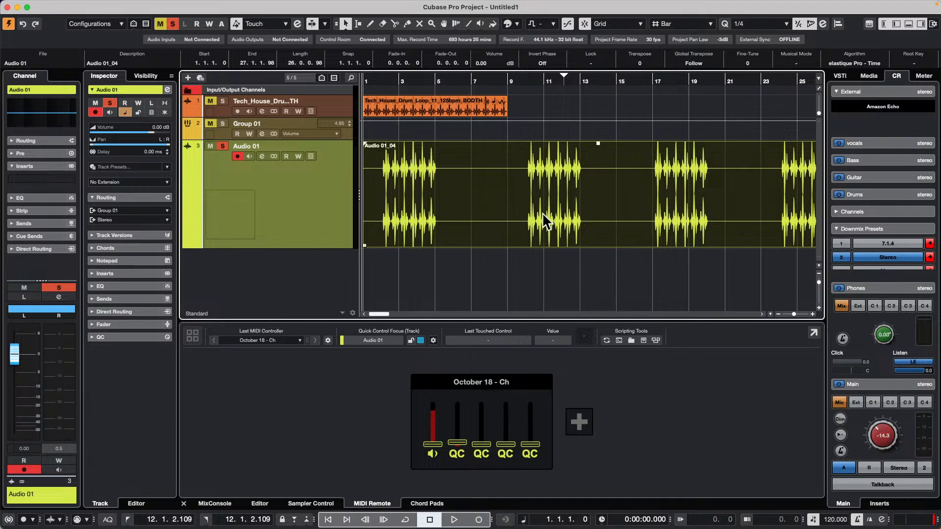
Step: Run Detect Silence on the bounced Audio 01 event with Strip Silence on, then deselect the resulting events
click(142, 6)
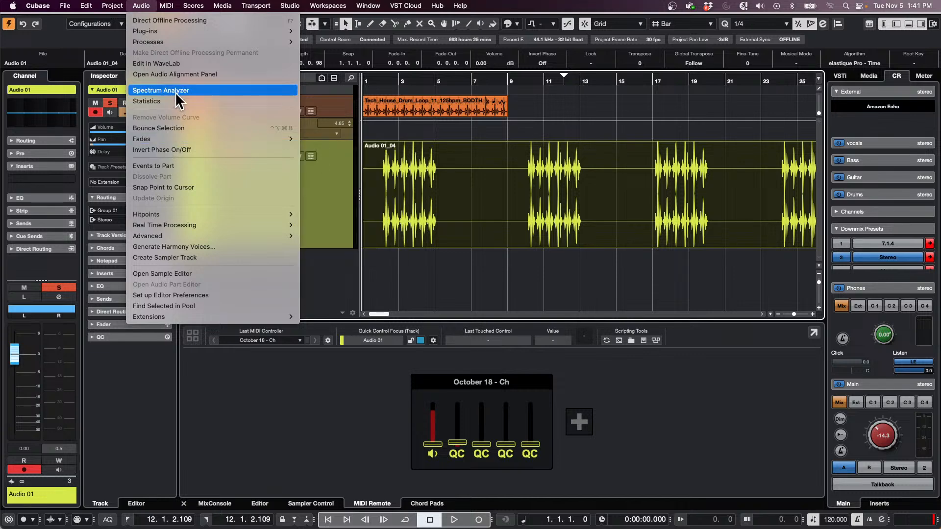
mouse_move(186, 225)
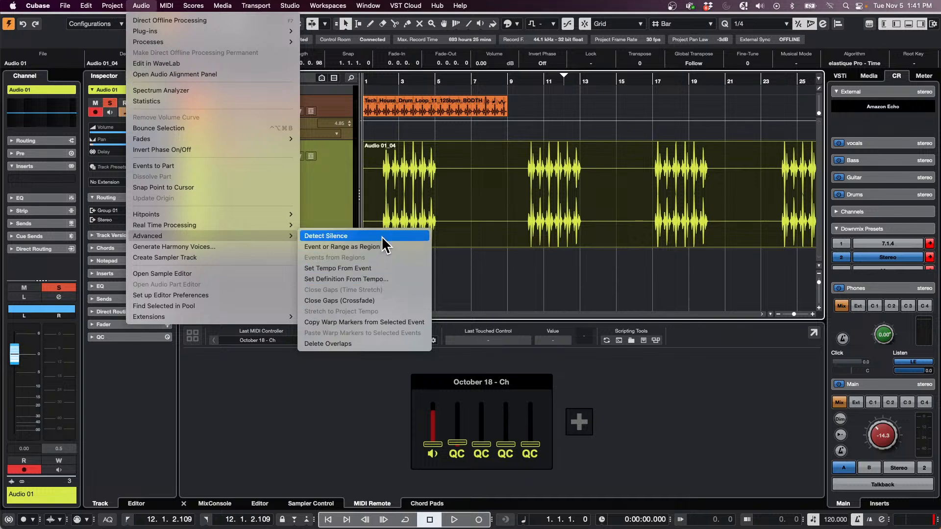
click(381, 236)
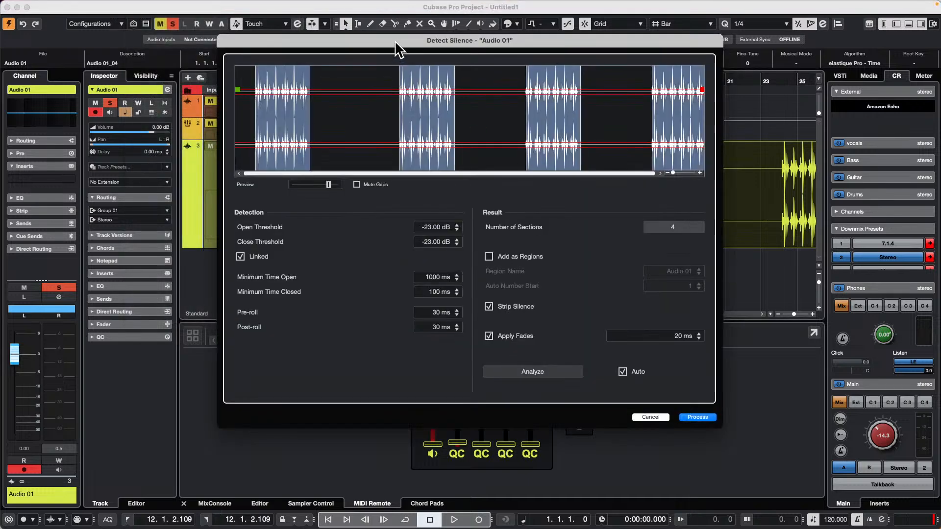
drag(395, 40, 158, 133)
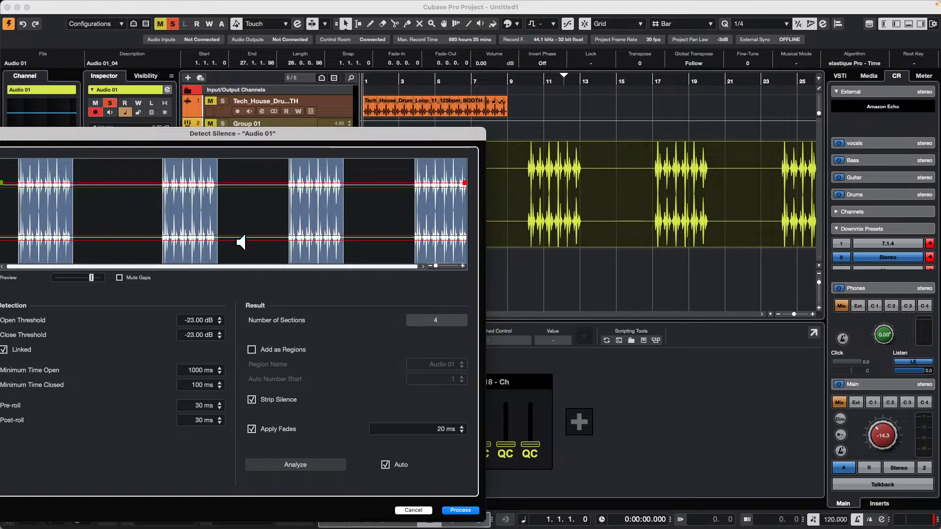
click(467, 509)
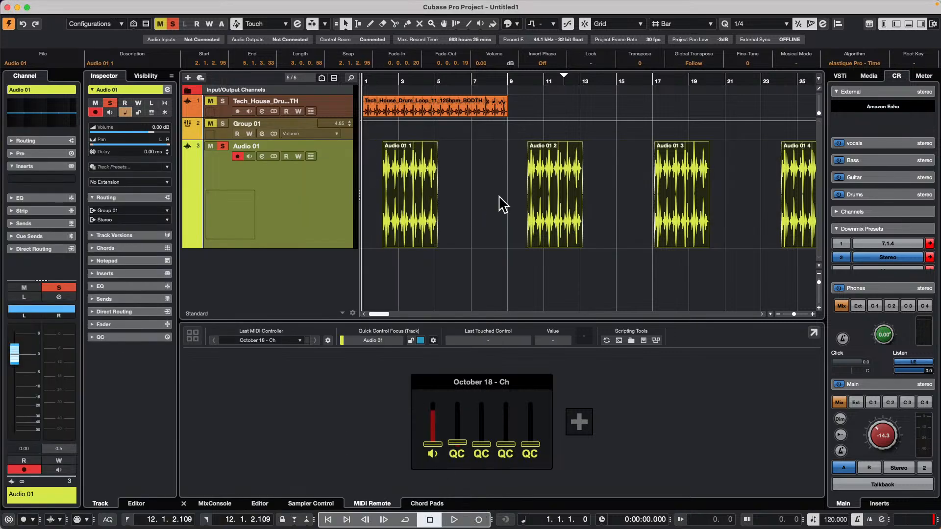
click(485, 193)
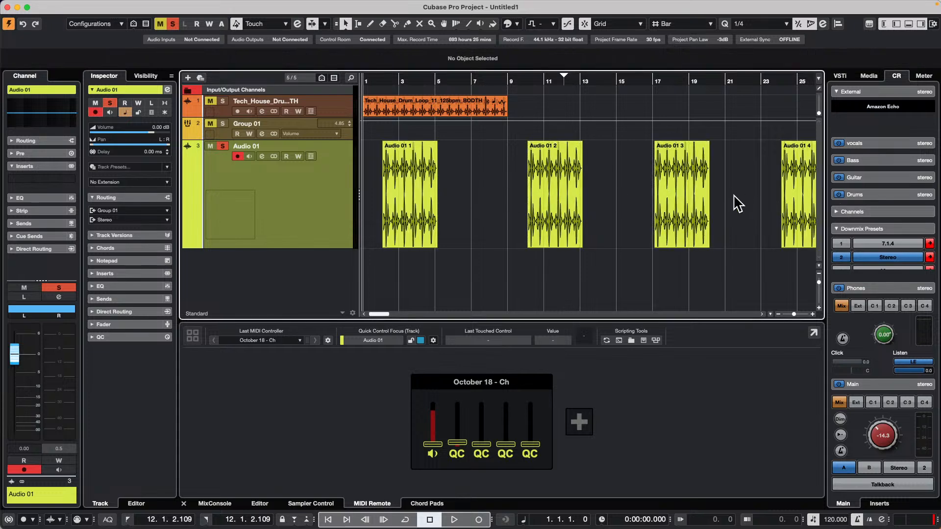
click(426, 201)
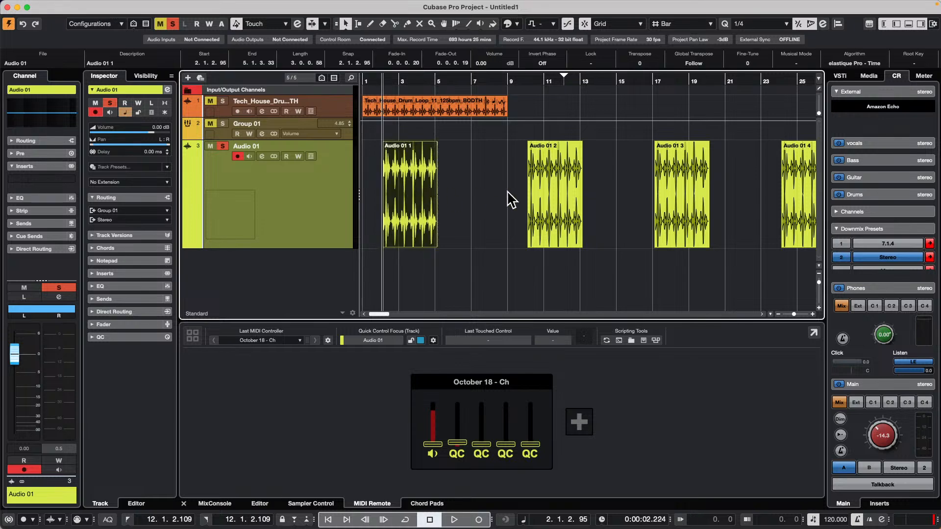
click(563, 200)
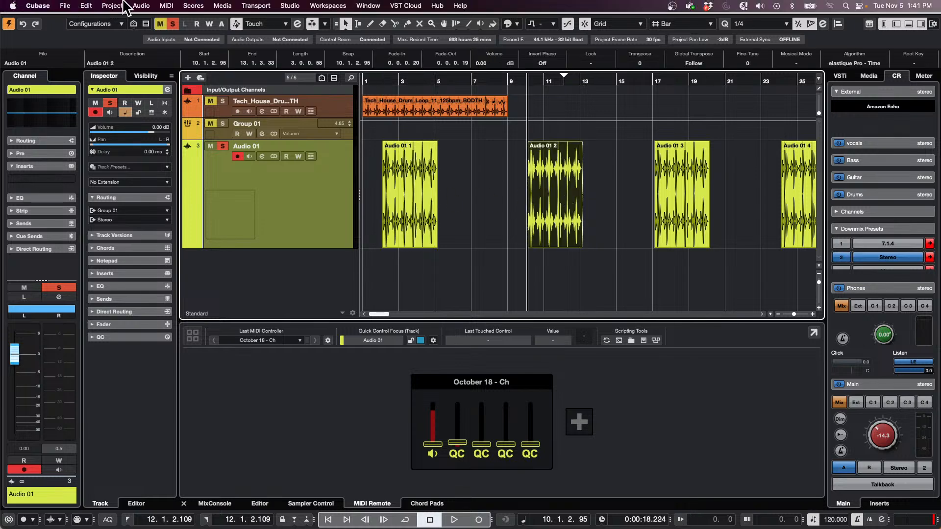
click(167, 5)
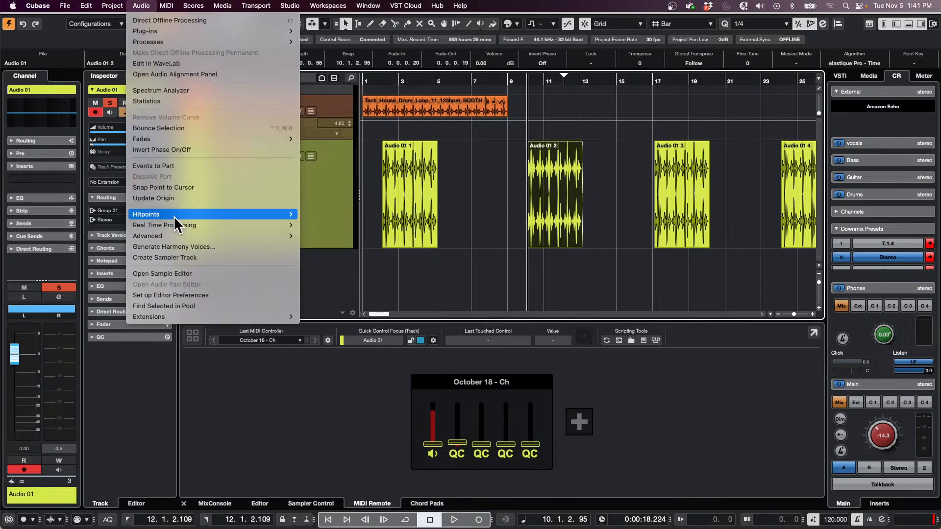
mouse_move(189, 236)
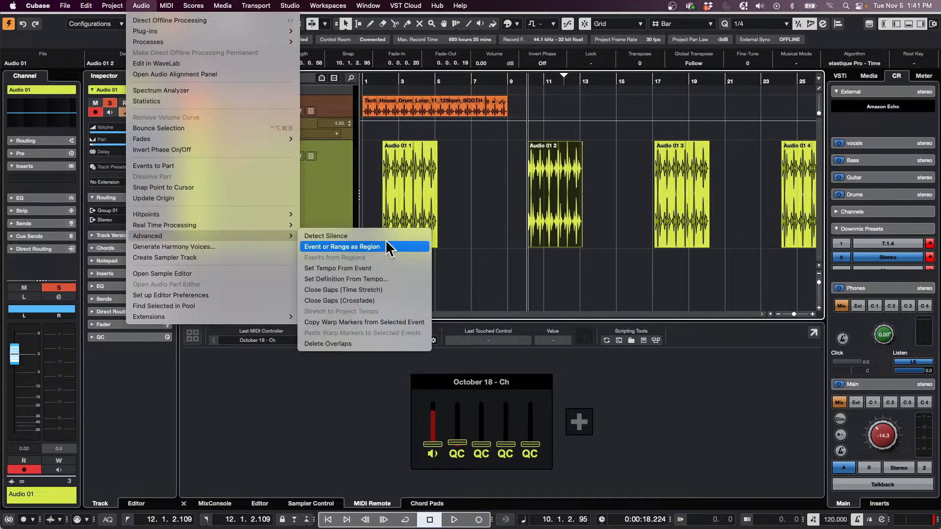
click(520, 183)
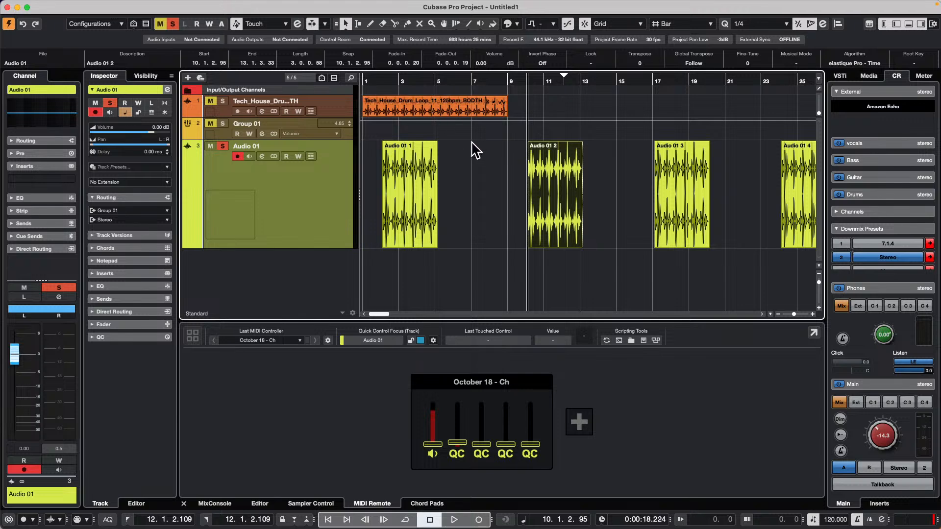
Step: Open the recent project be someone.cpr
mouse_move(4, 5)
click(65, 6)
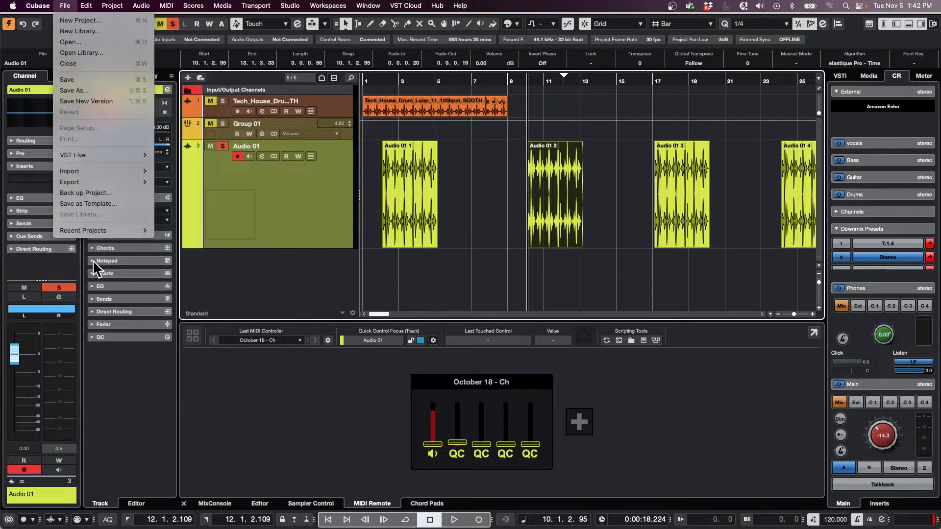
mouse_move(105, 230)
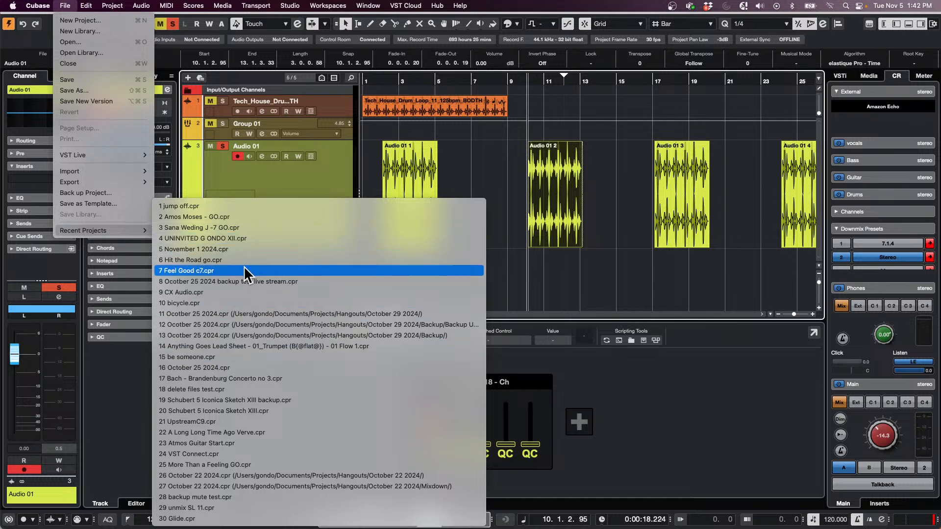
click(256, 357)
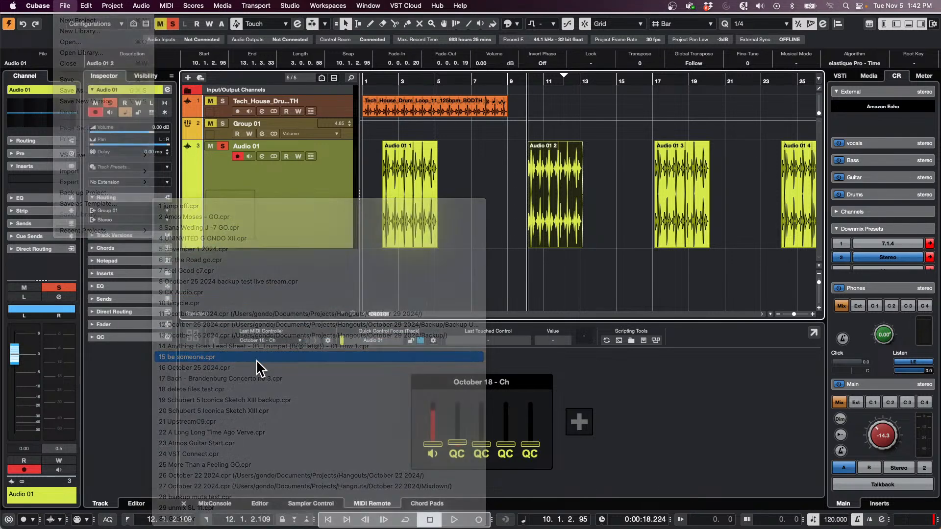
click(526, 178)
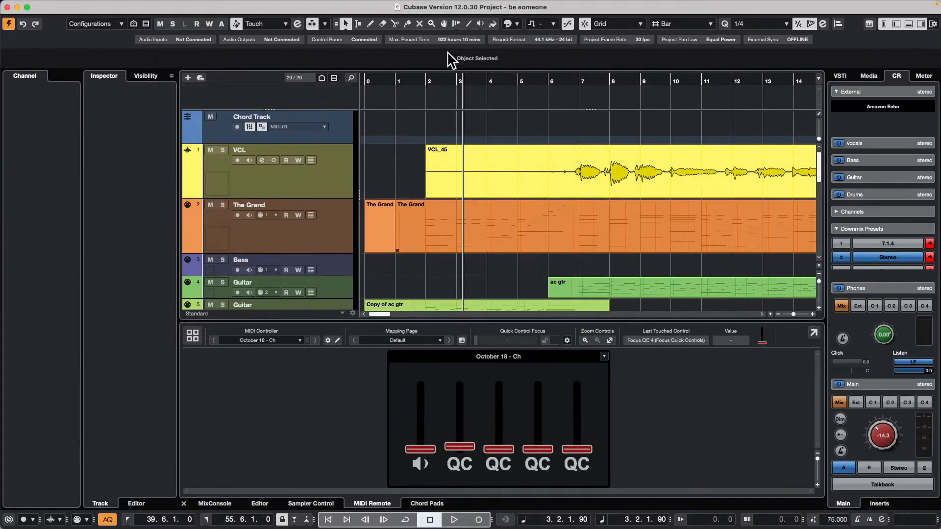
Step: Place the project cursor at bar 13 and start playback of the song
drag(421, 52, 420, 51)
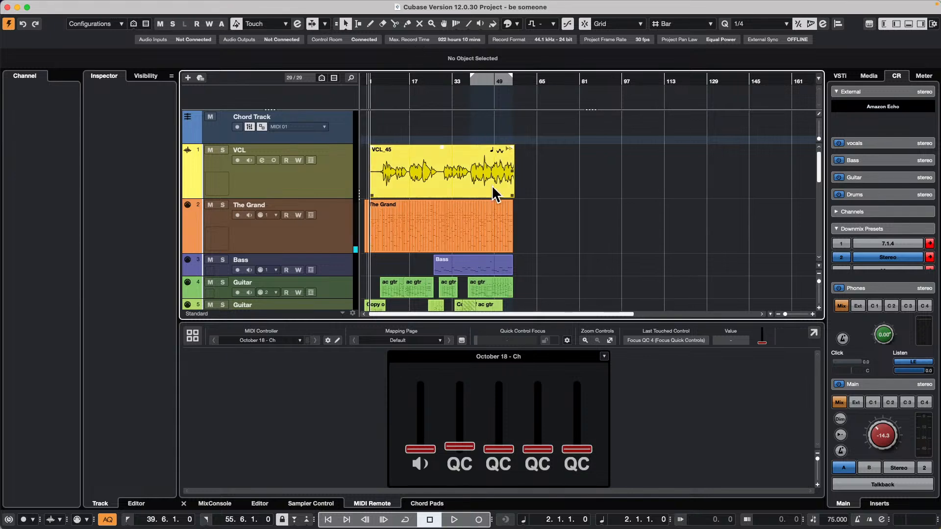
drag(383, 78, 400, 83)
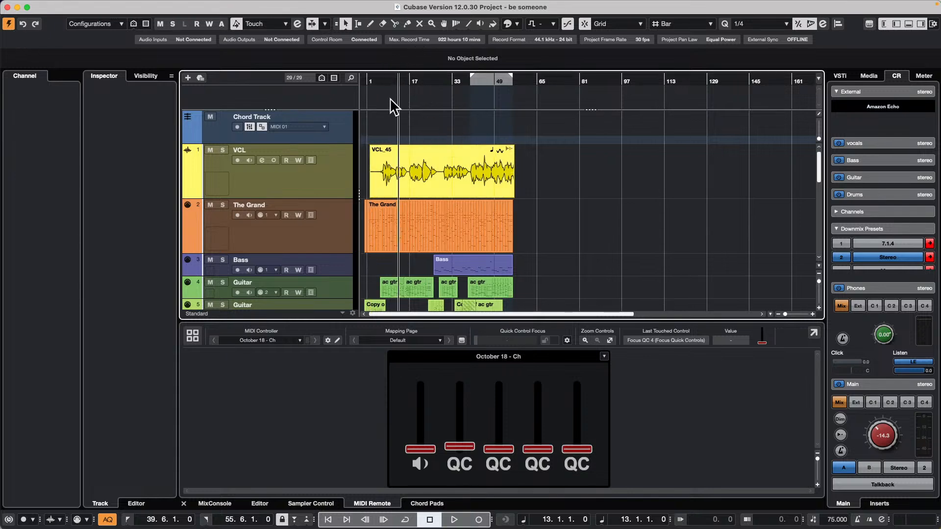
key(space)
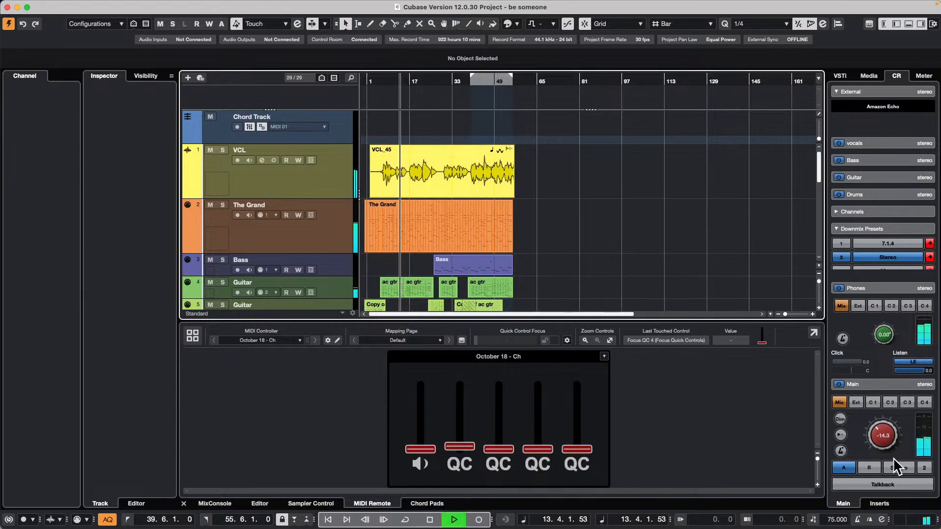
Step: Raise the Control Room main output level to -4.46 and stop playback
drag(888, 443, 895, 409)
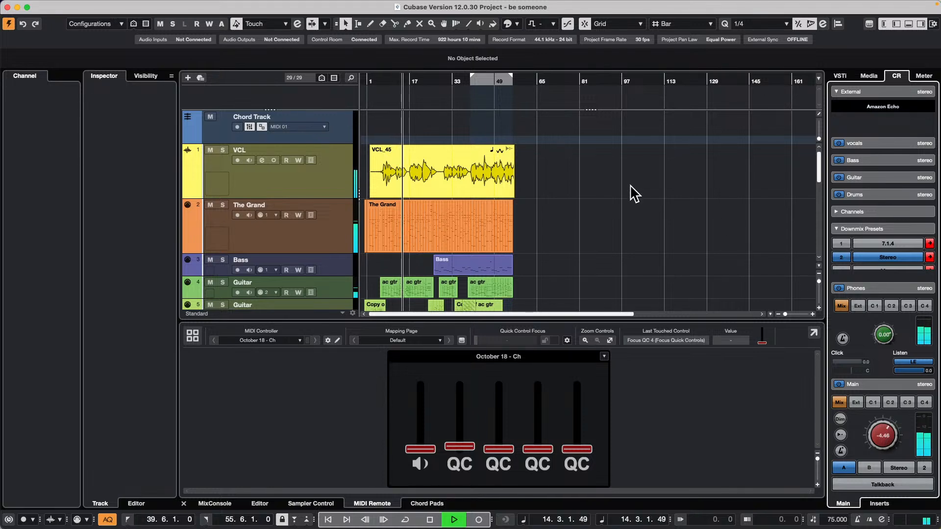
key(space)
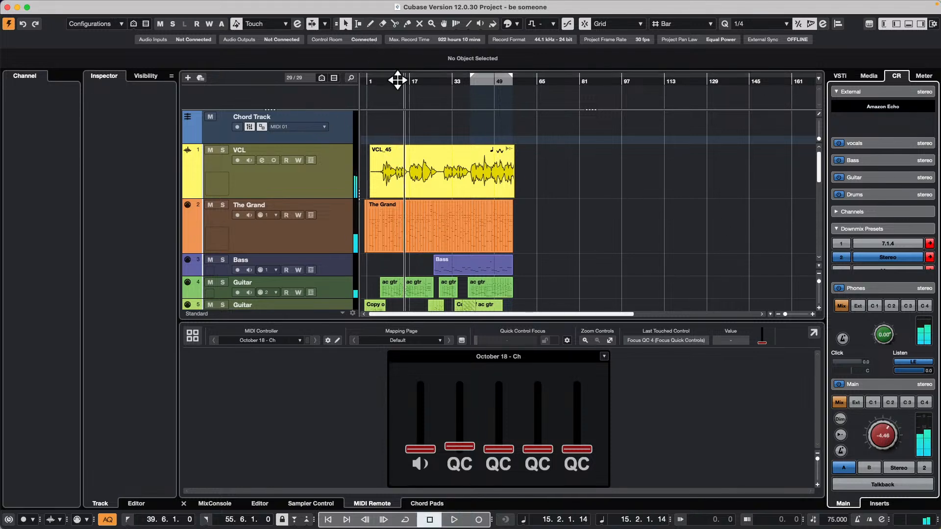
Step: Generate 2 harmony voices with vibrato strength reduced by 80% from the VCL vocal range between about bars 14 and 16
drag(399, 78, 398, 103)
right_click(423, 174)
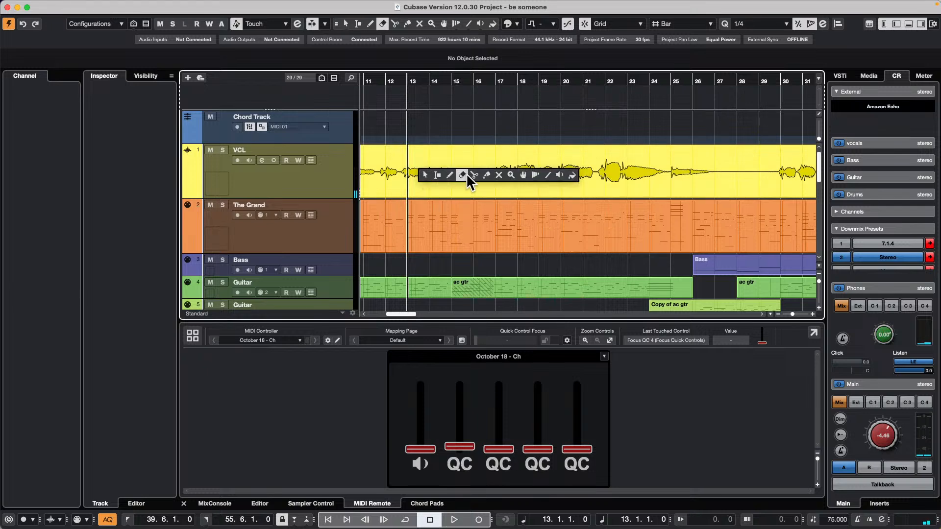
click(437, 174)
drag(428, 174, 472, 174)
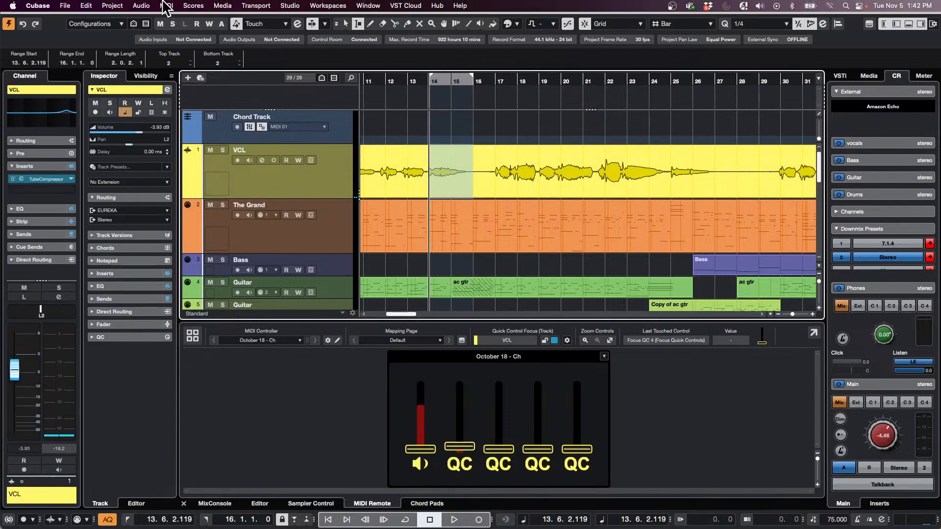
click(141, 6)
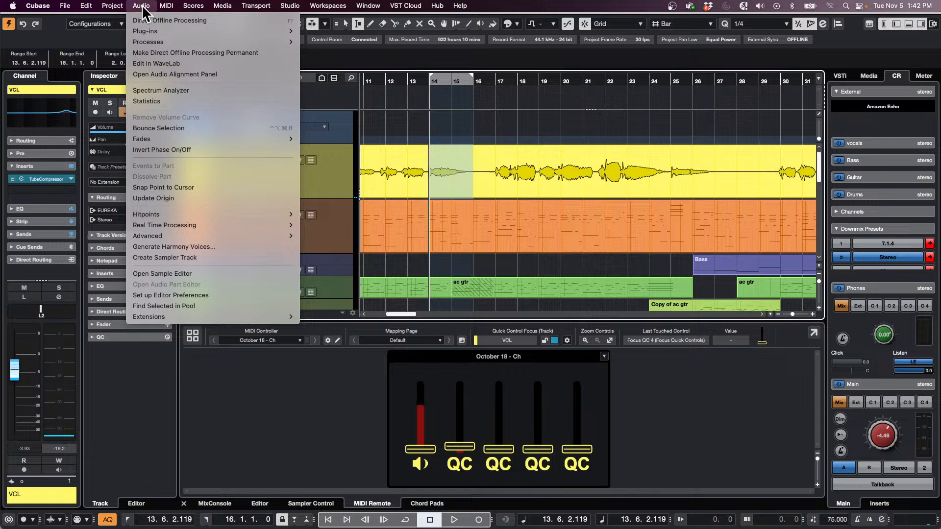
click(191, 246)
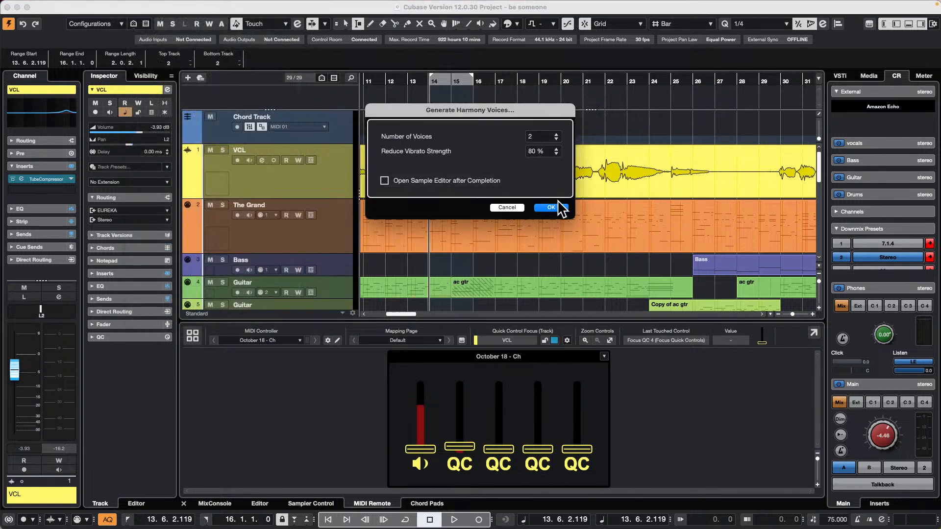
click(552, 208)
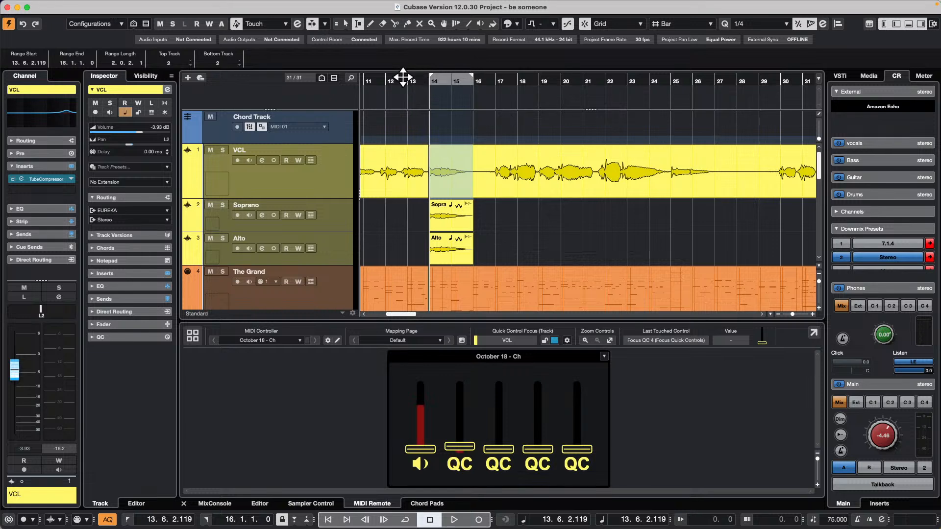
Step: Play the song from shortly before the Soprano and Alto harmony events to hear them with the vocal
click(403, 77)
key(space)
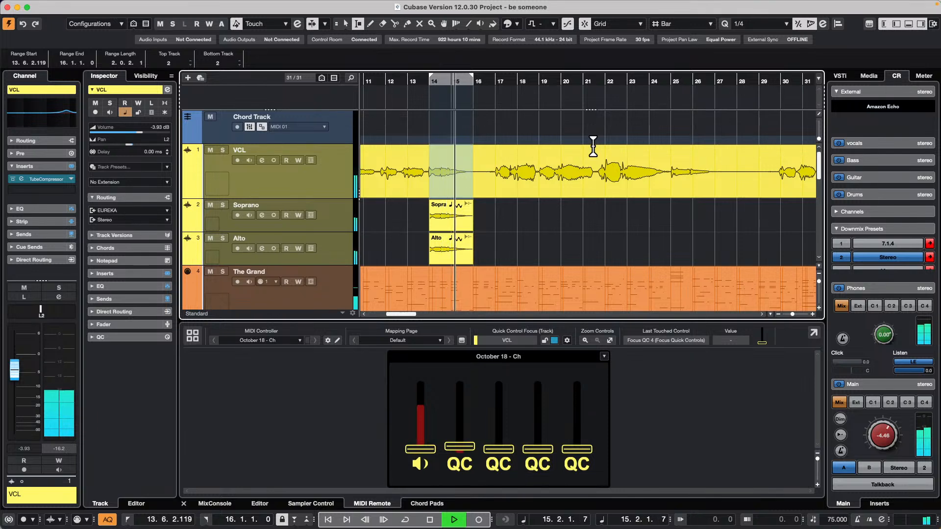
Step: Undo the generated Soprano and Alto voices and create chord events on the Chord Track from The Grand's MIDI part
key(space)
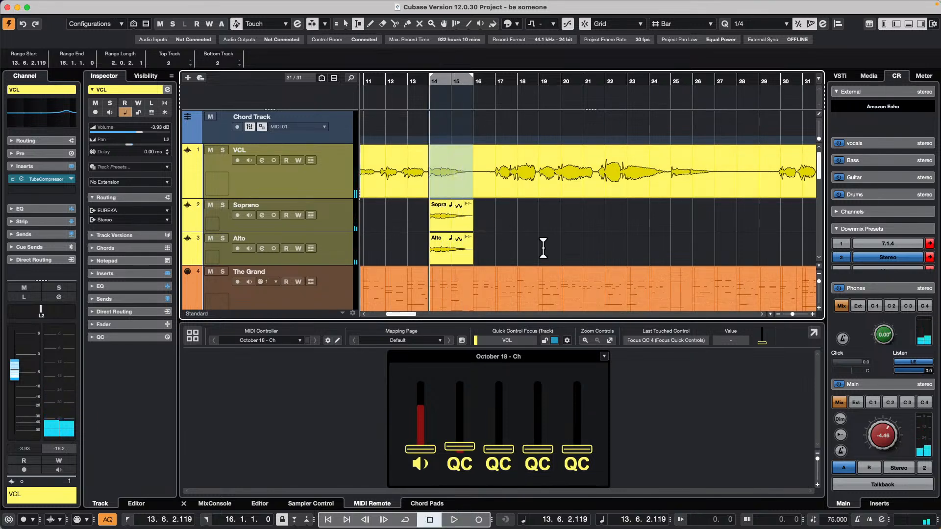
key(1)
click(479, 297)
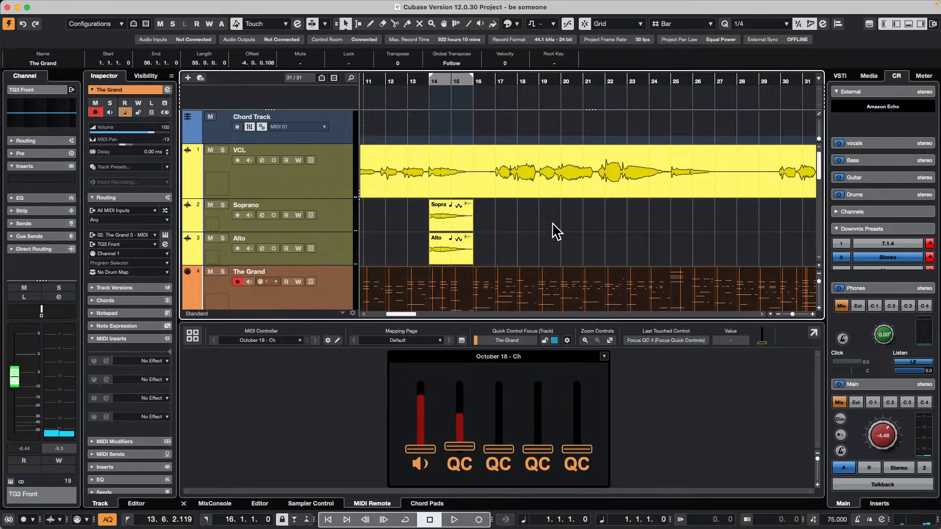
key(super+z)
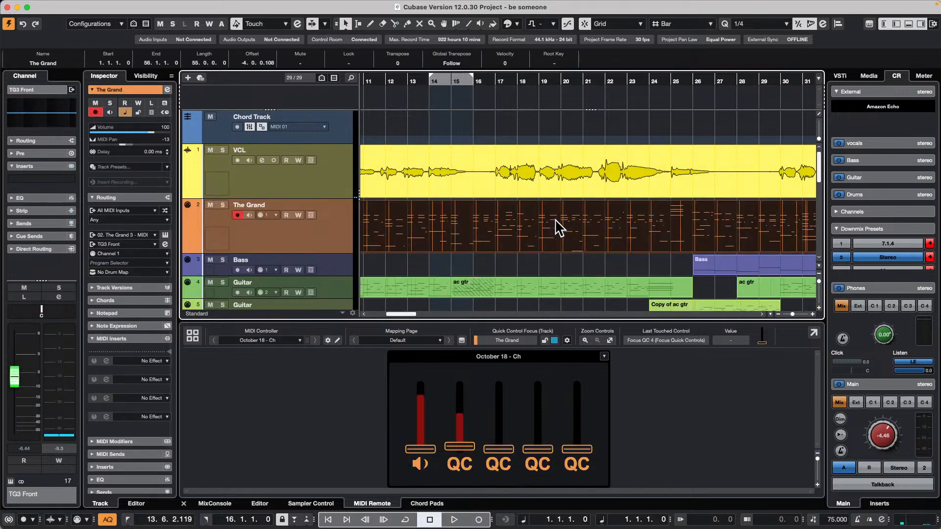
drag(488, 217, 493, 123)
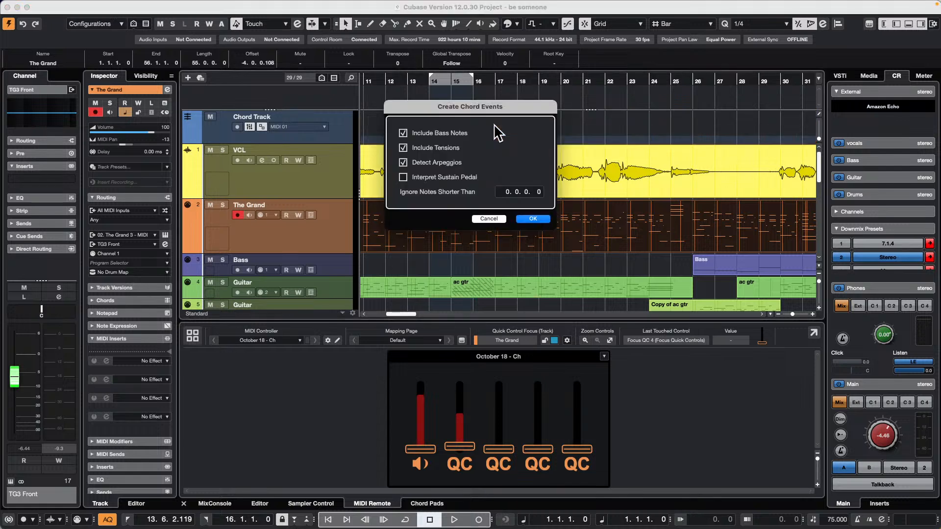
click(539, 218)
Step: Select the VCL range covering bars 14 and 15 and generate Soprano and Alto harmony voices from it
right_click(430, 175)
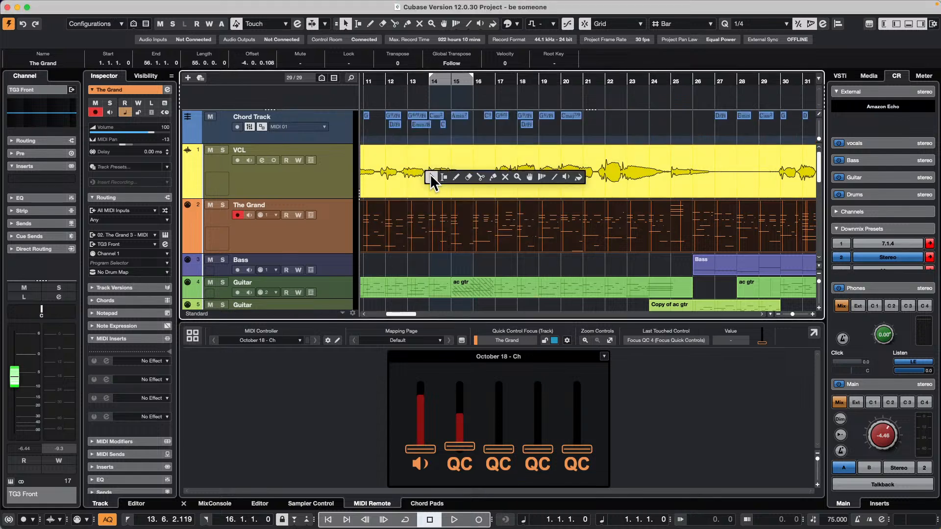
click(443, 176)
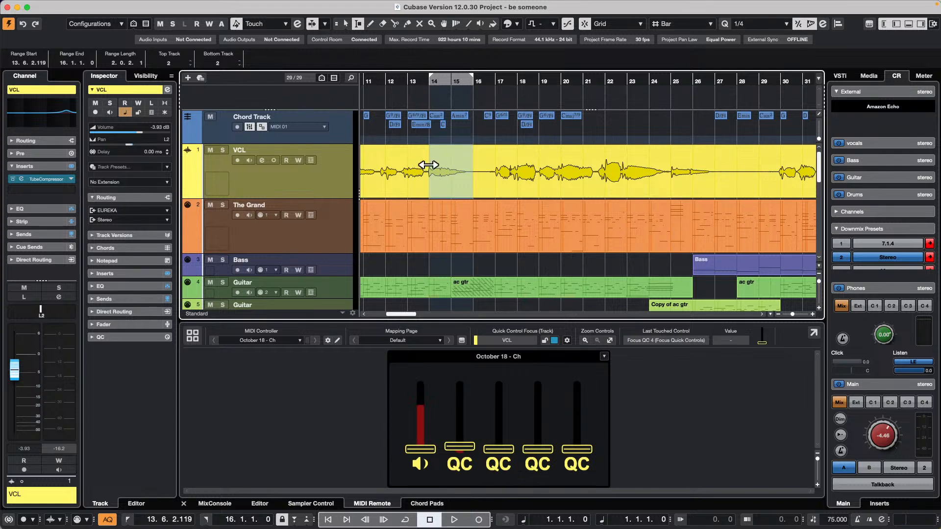
click(495, 161)
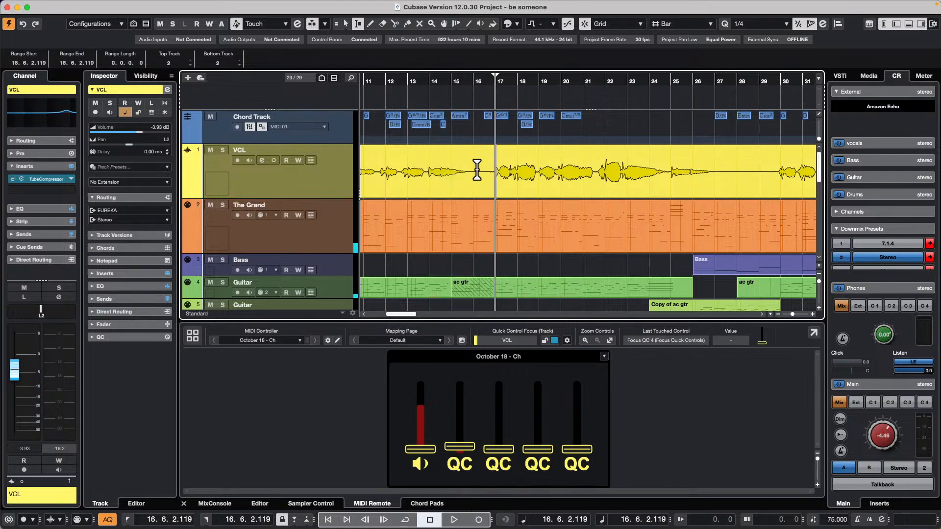
drag(428, 169, 472, 166)
click(113, 5)
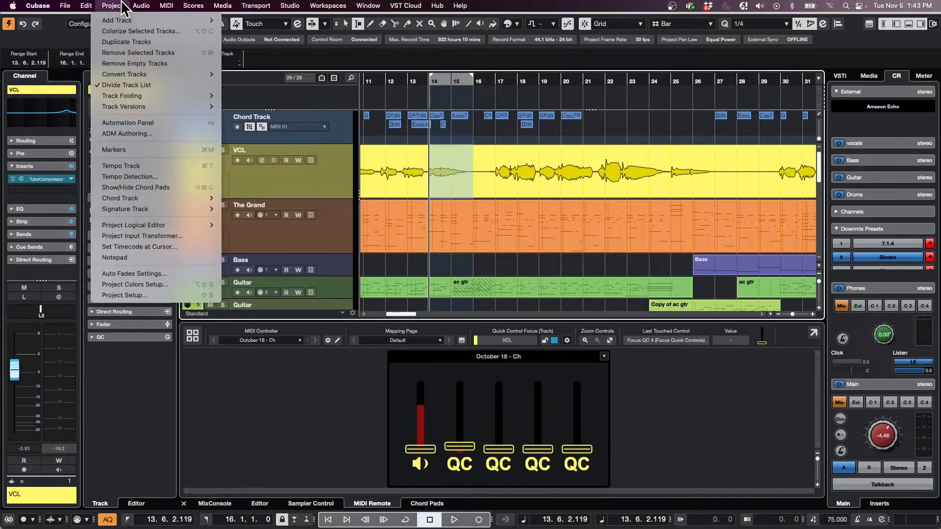
mouse_move(141, 5)
click(176, 247)
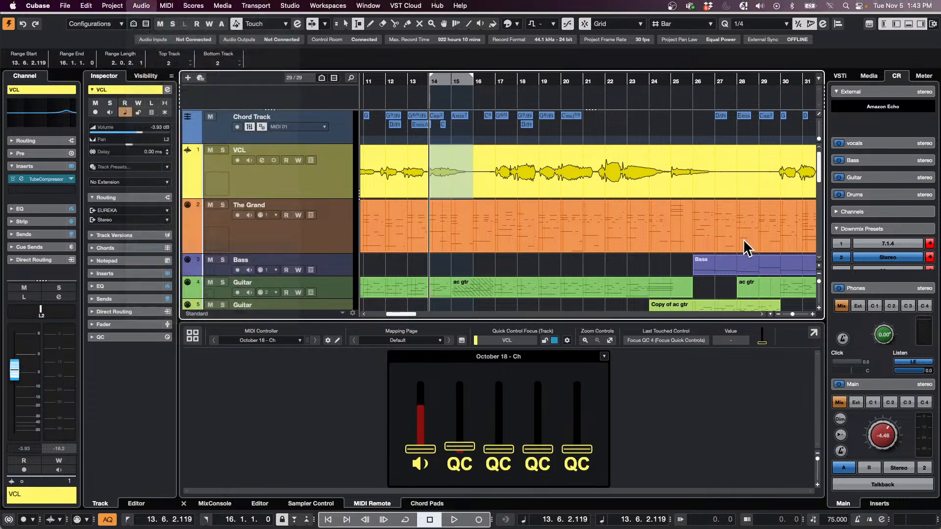
click(550, 208)
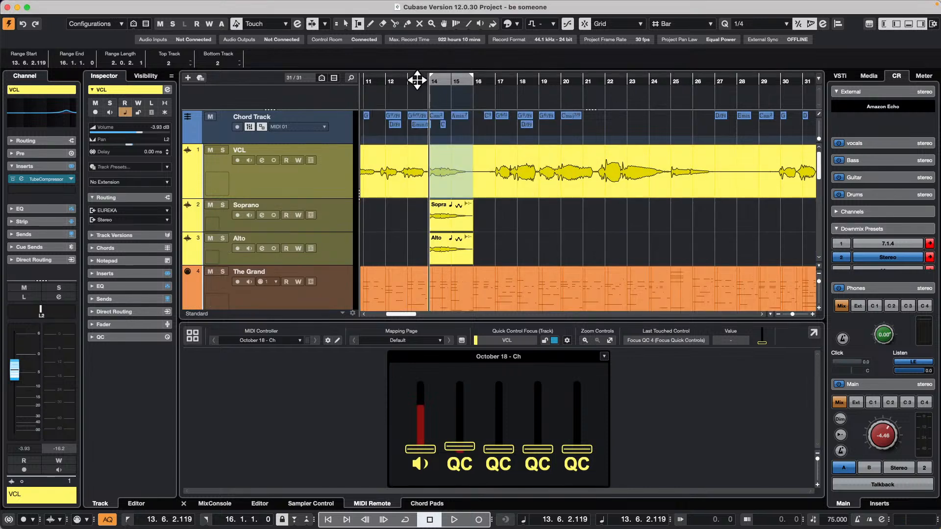
Step: Play the harmonized passage from bar 14, then undo the generated harmony voices
key(space)
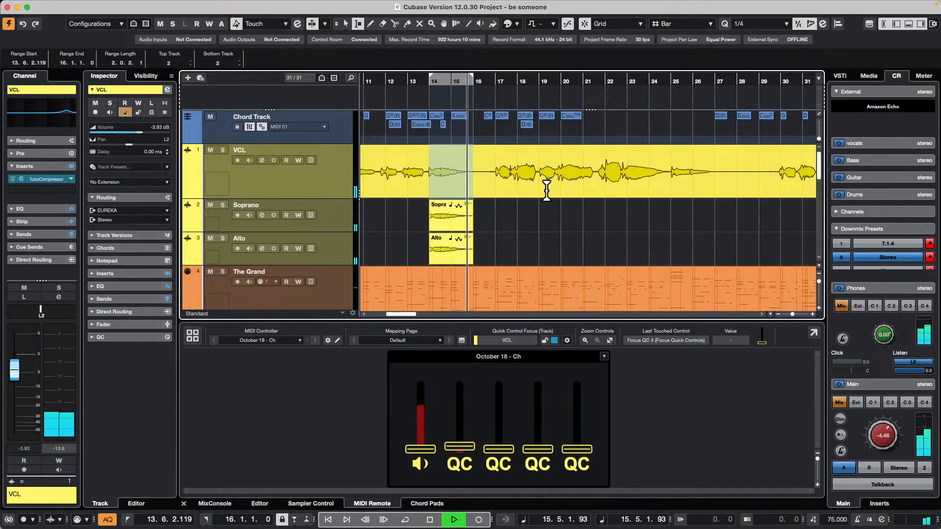
key(space)
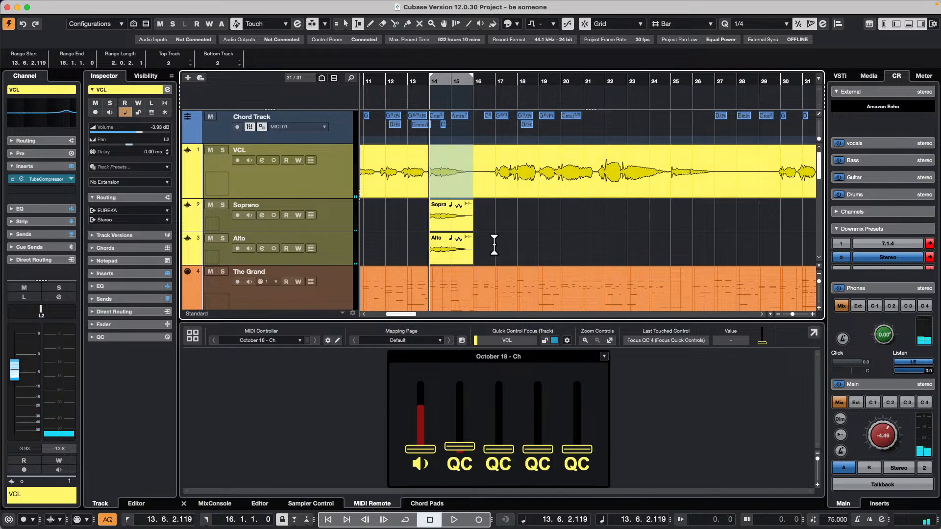
key(super+z)
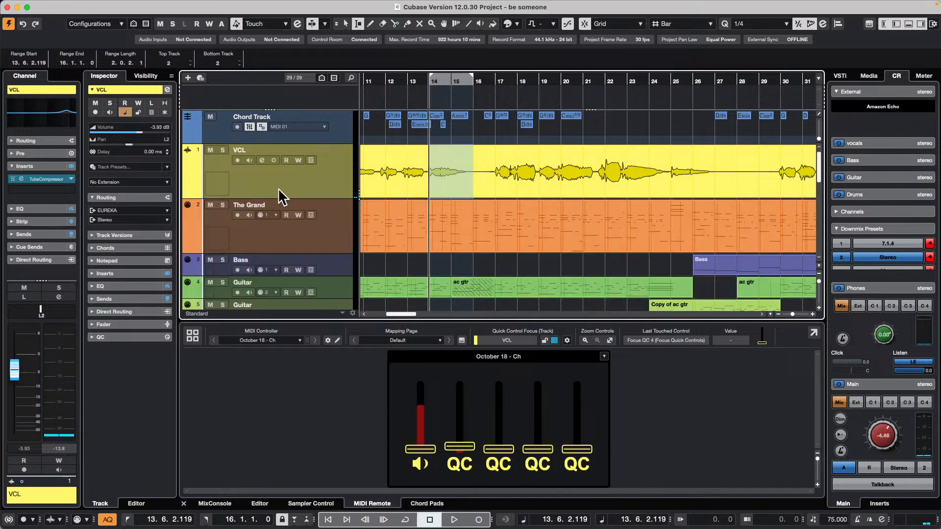
Step: Duplicate the VCL track and bounce the duplicate's audio event, replacing the original event
right_click(292, 177)
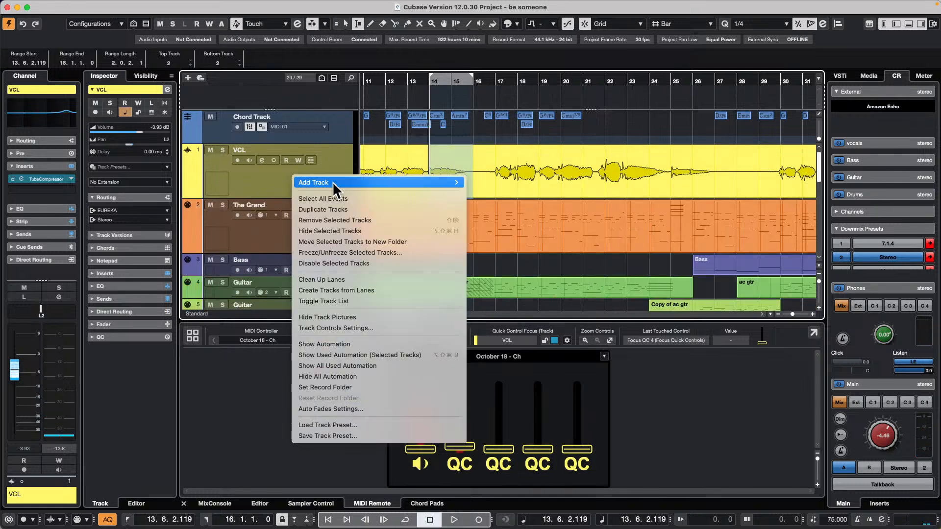
click(399, 214)
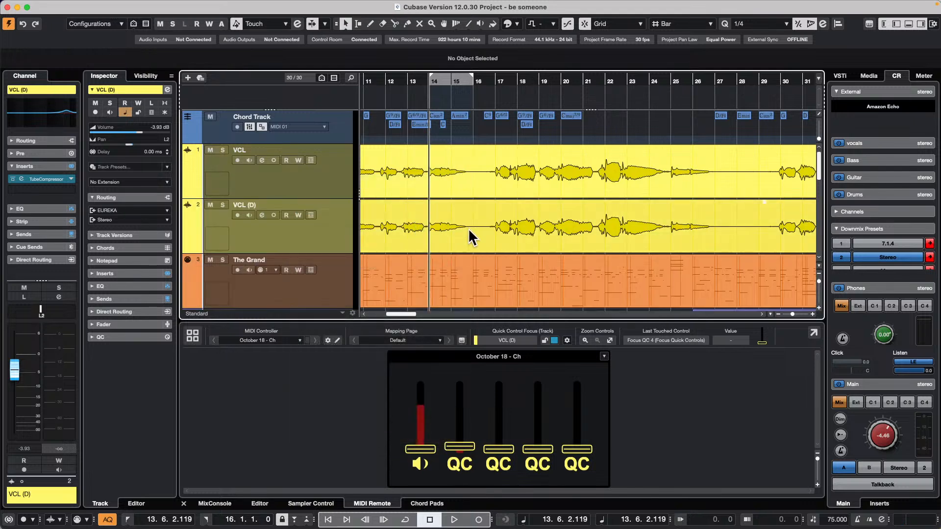
click(581, 241)
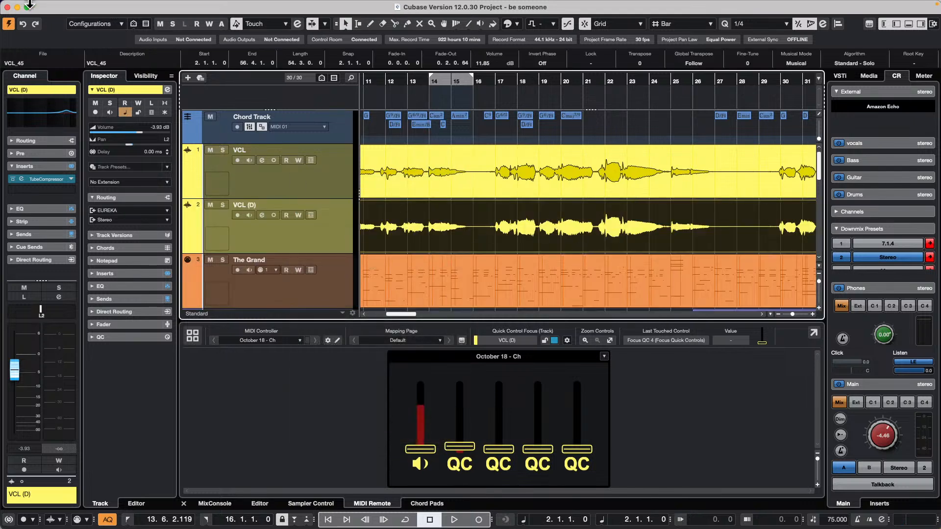
click(88, 6)
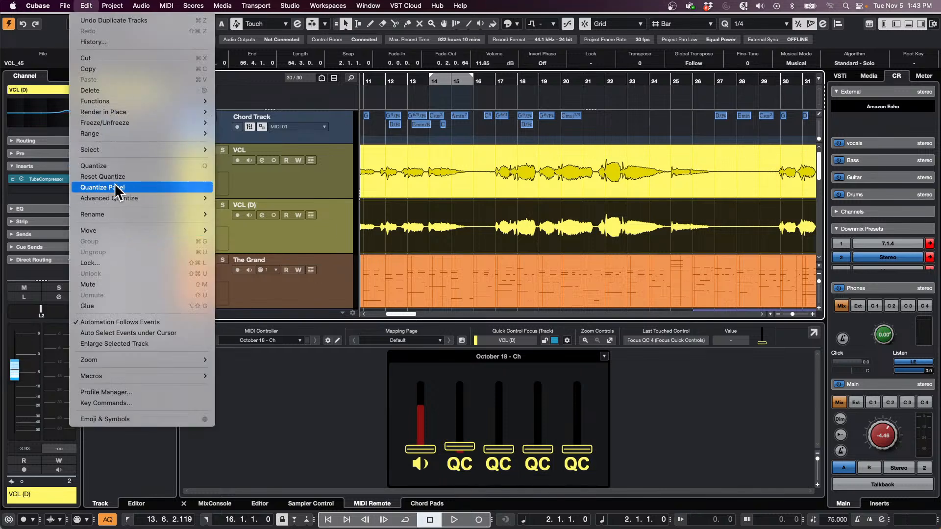
mouse_move(142, 6)
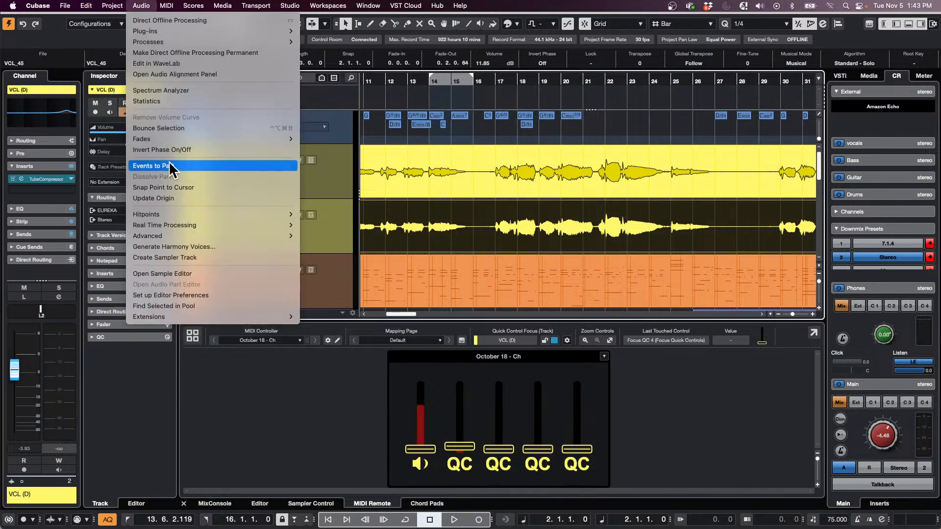
mouse_move(162, 44)
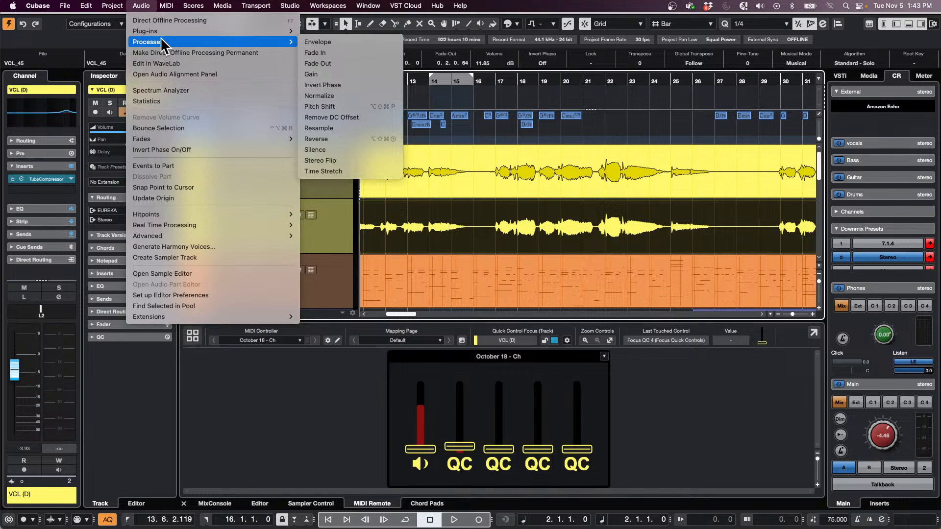
click(206, 127)
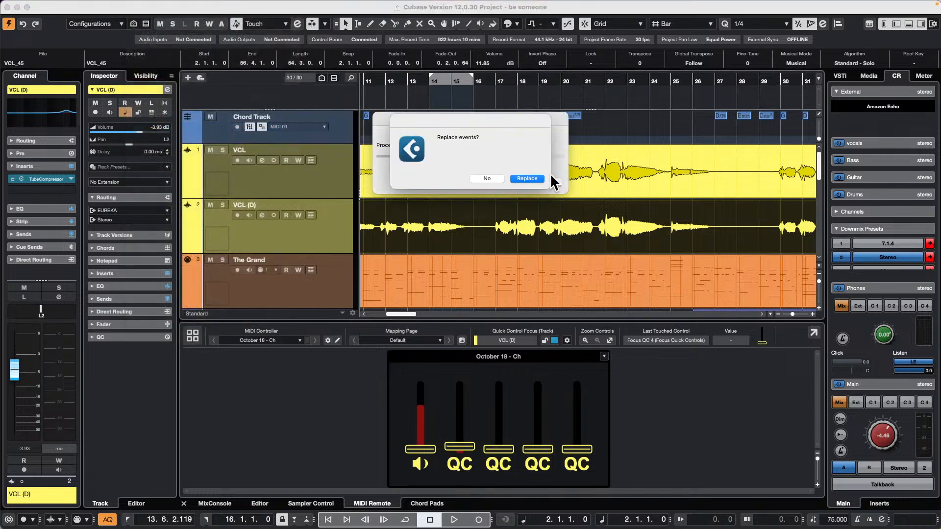
click(543, 178)
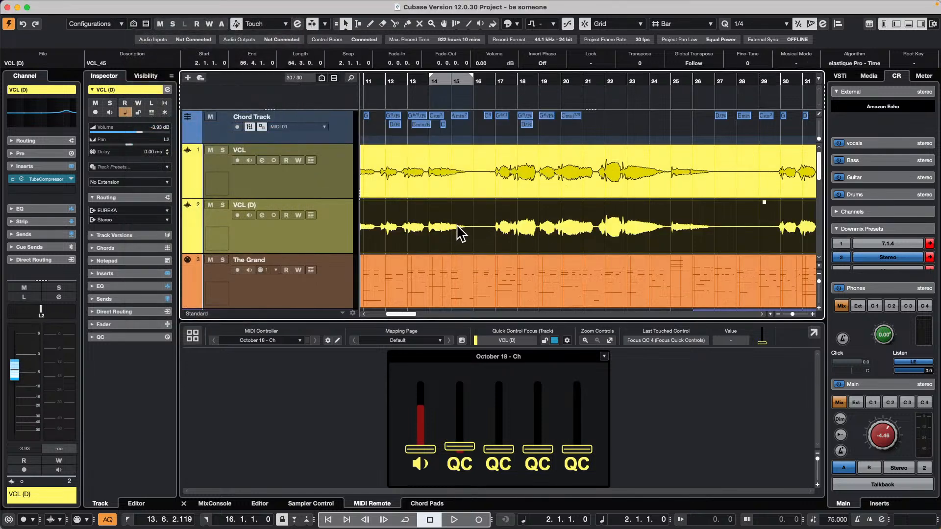
Step: Open the bounced vocal event in a separate Sample Editor window and enable VariAudio editing
double_click(440, 238)
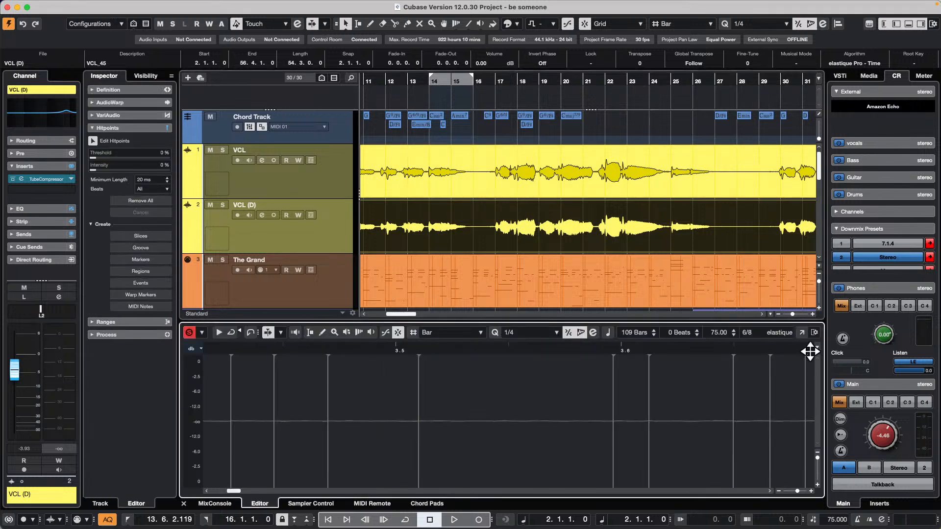
click(802, 333)
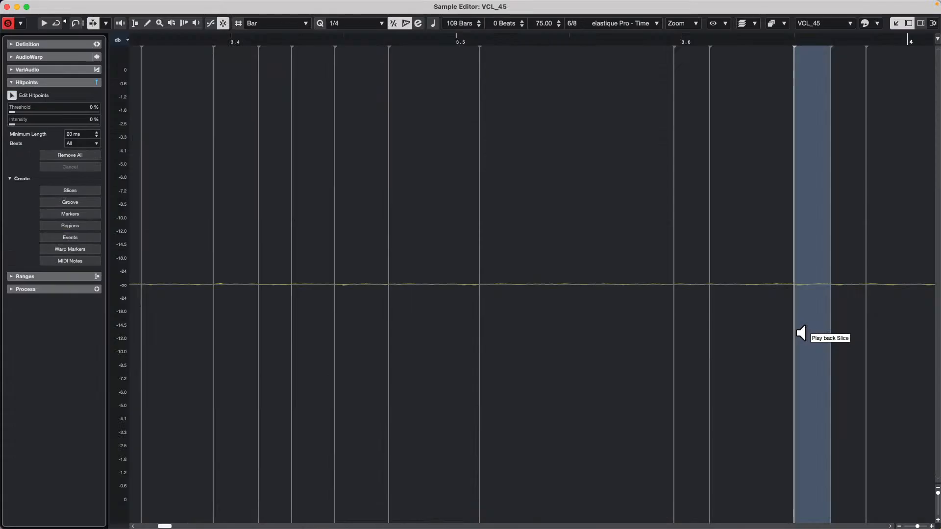
click(39, 69)
click(12, 82)
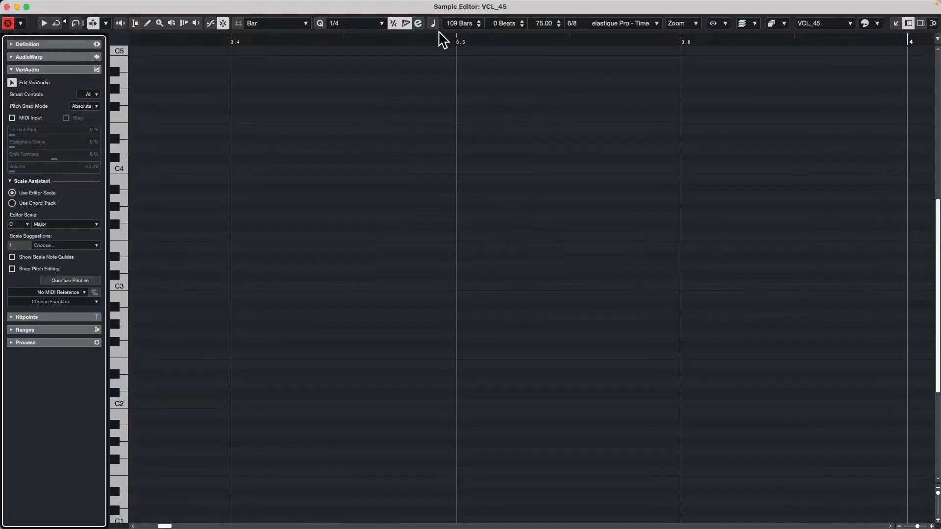
Step: Play the vocal segments between bars 9 and 11 and turn off the editor's solo mode
drag(410, 40, 532, 84)
scroll(417, 136, up, 4)
scroll(418, 143, down, 5)
key(space)
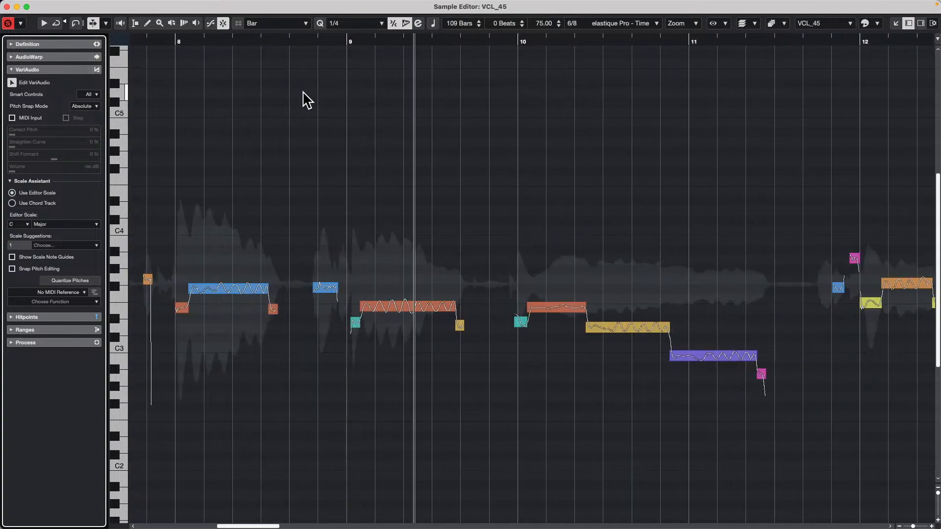
click(7, 23)
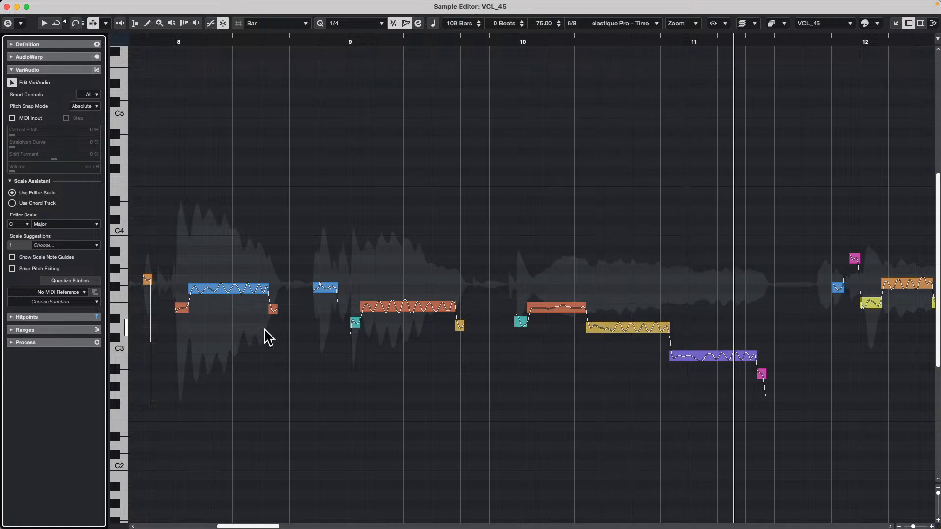
Step: Set the editor scale to G Major and turn on acoustic feedback for the vocal segments
click(24, 224)
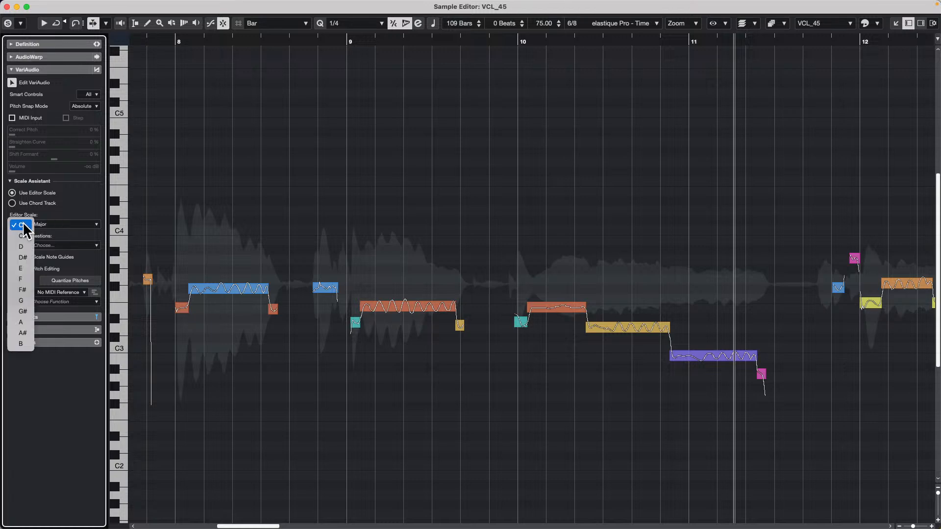
click(22, 300)
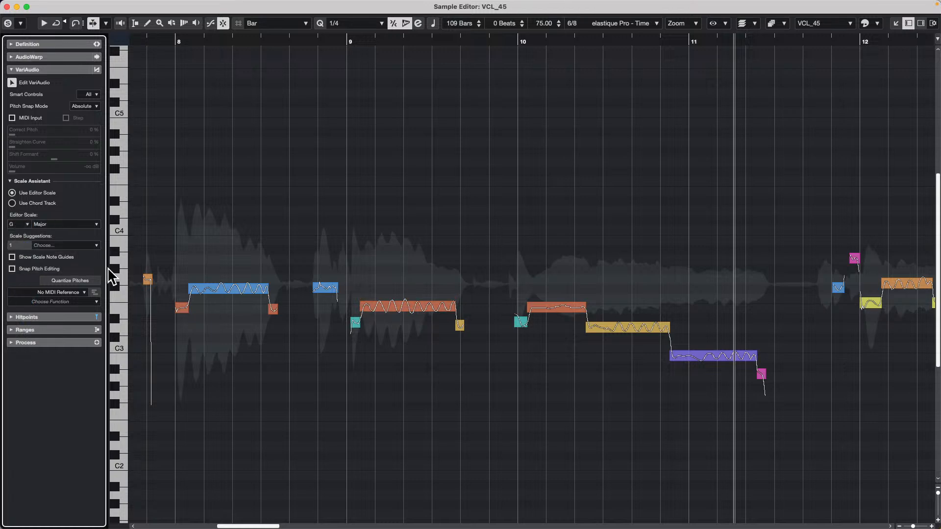
click(558, 311)
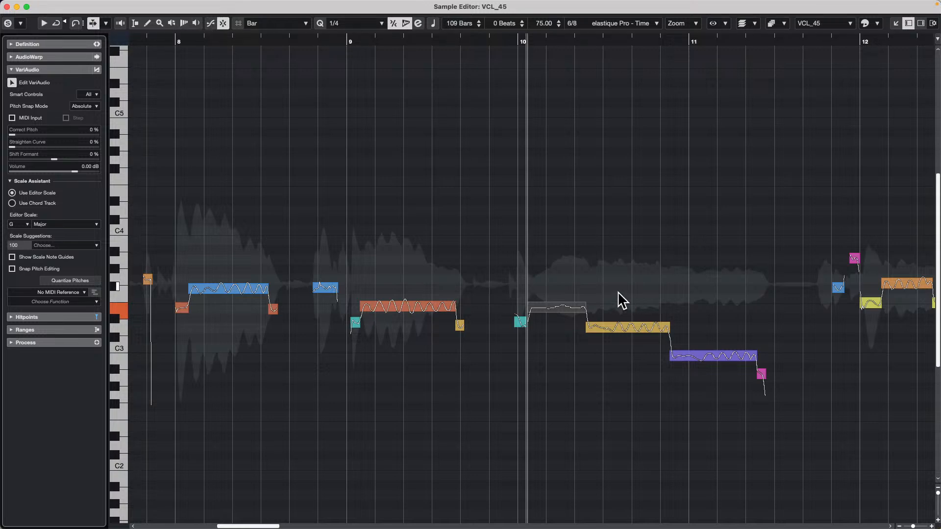
click(122, 23)
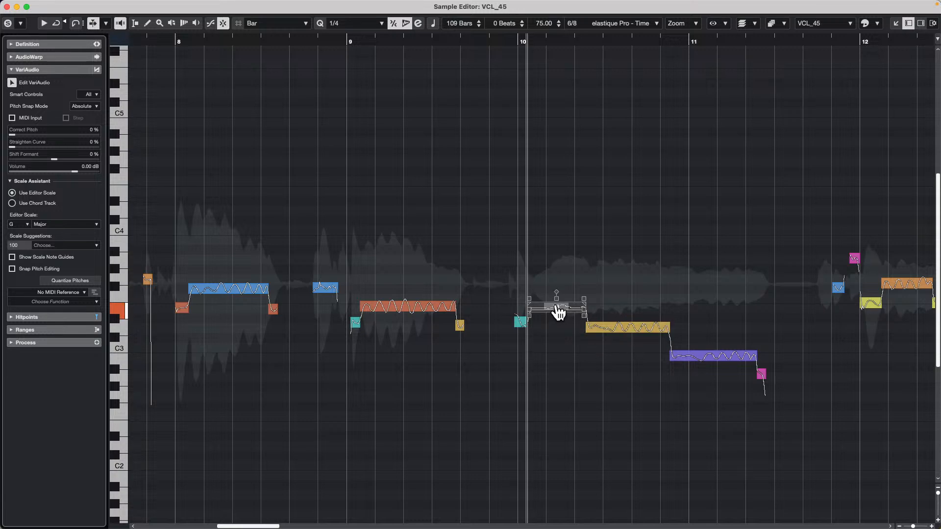
Step: Play the phrase at bar 10 and raise its second and third long segments to F#3
key(space)
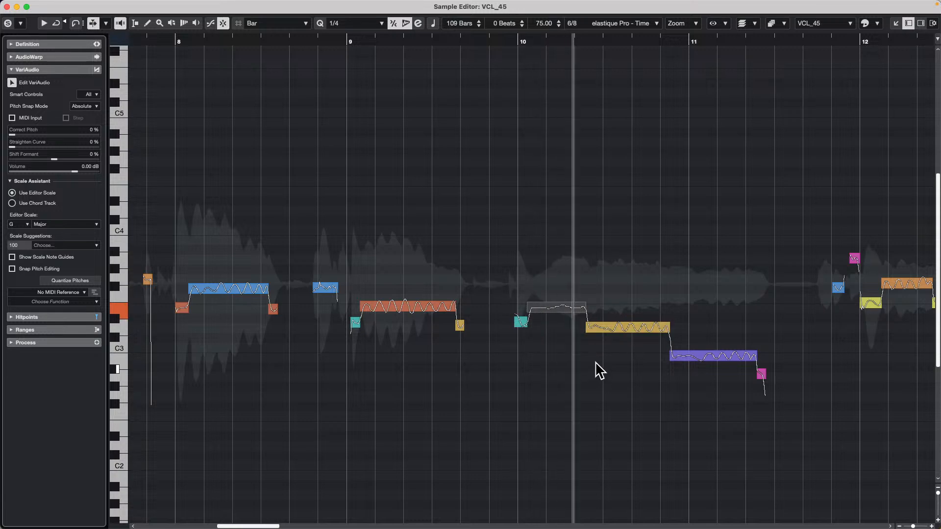
key(space)
click(620, 328)
drag(620, 329, 627, 290)
drag(708, 357, 709, 294)
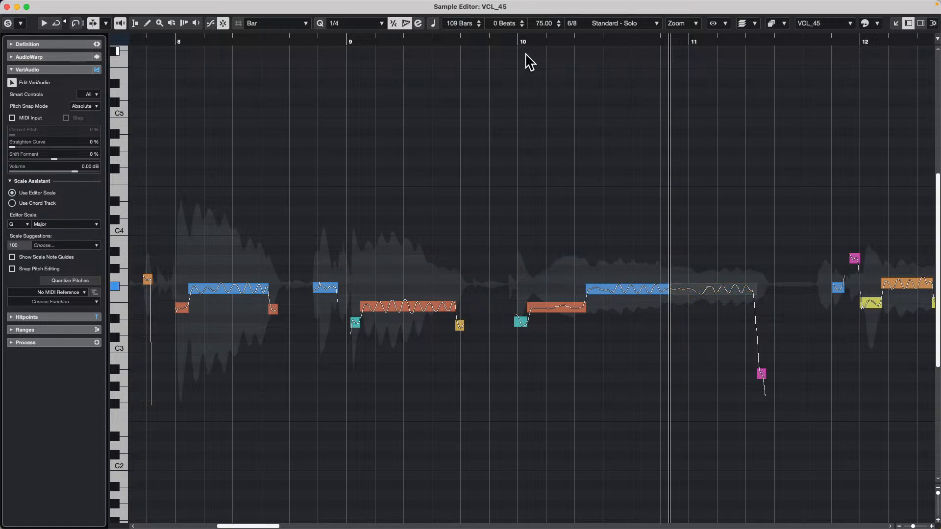
Step: Audition the phrase from bar 10, raise its third long segment to G3, and play the phrase again
click(517, 39)
key(space)
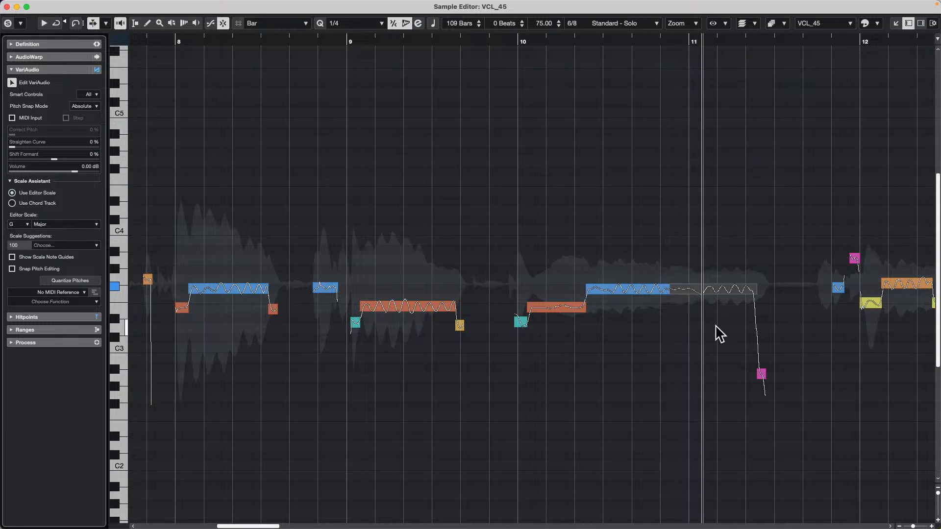
key(space)
drag(721, 293, 722, 283)
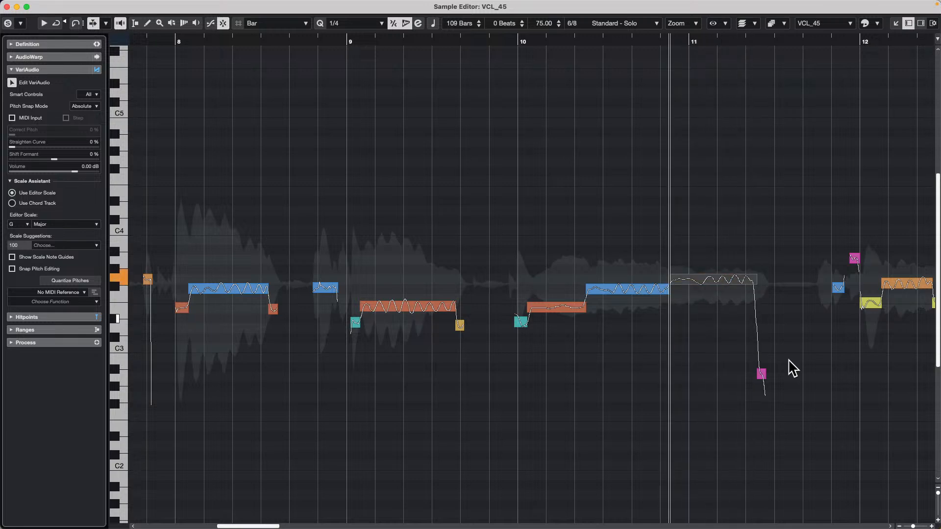
click(505, 39)
key(space)
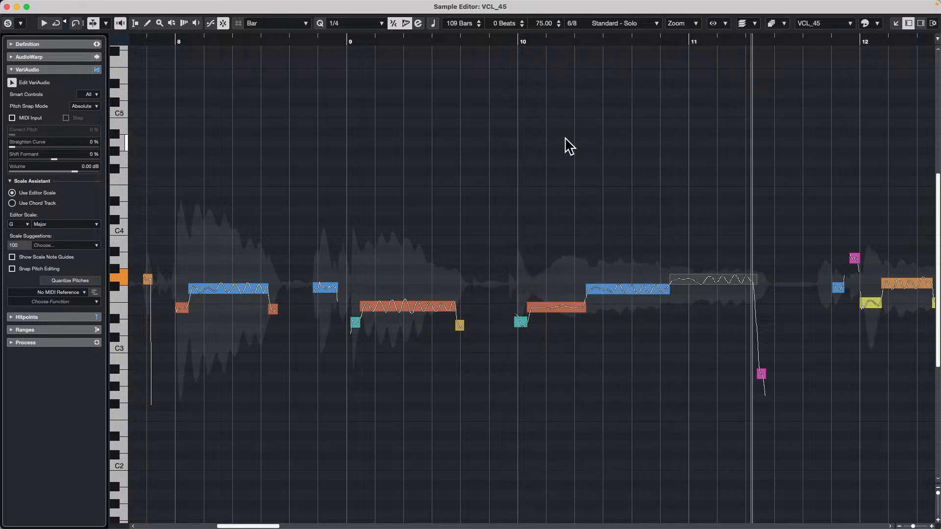
Step: Play the edited vocal phrase around bar 10 and close the Sample Editor
key(space)
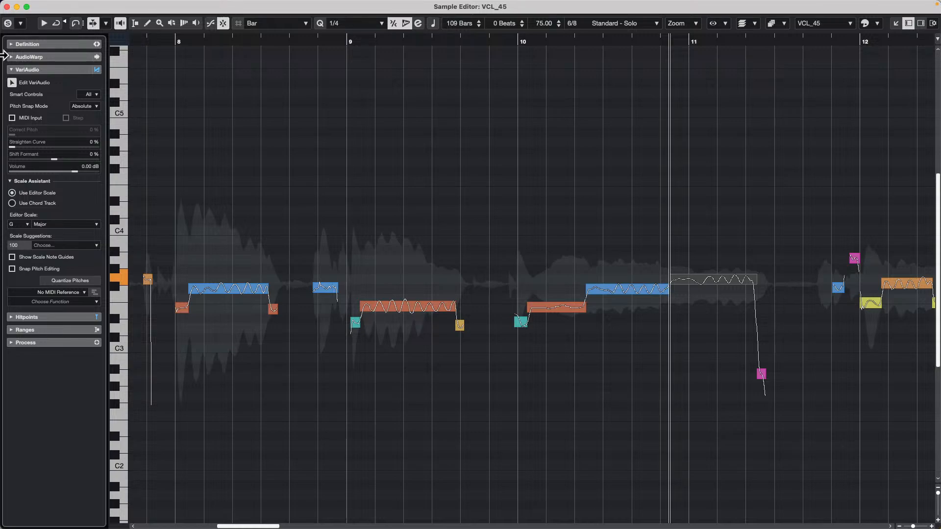
click(7, 6)
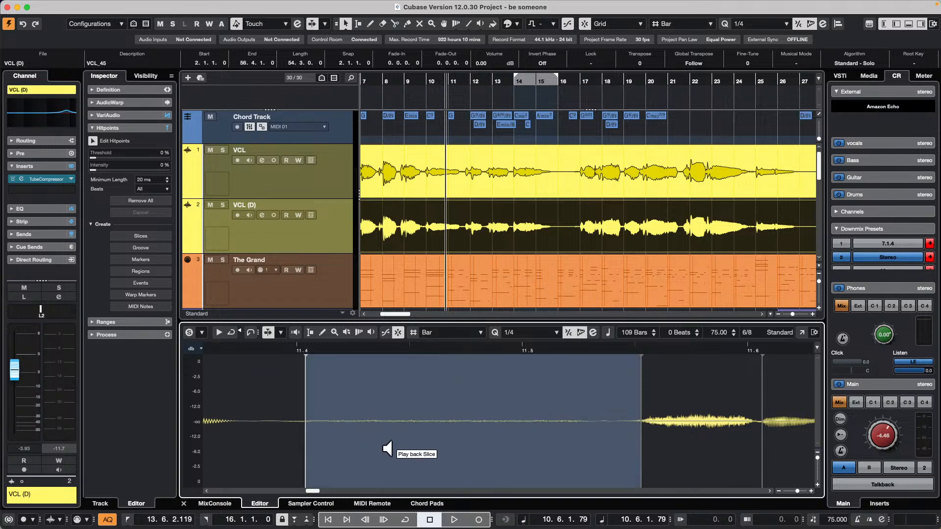
Step: Examine the October 18 - Ch controller surface in MIDI Remote and return to the overview of controllers
click(371, 504)
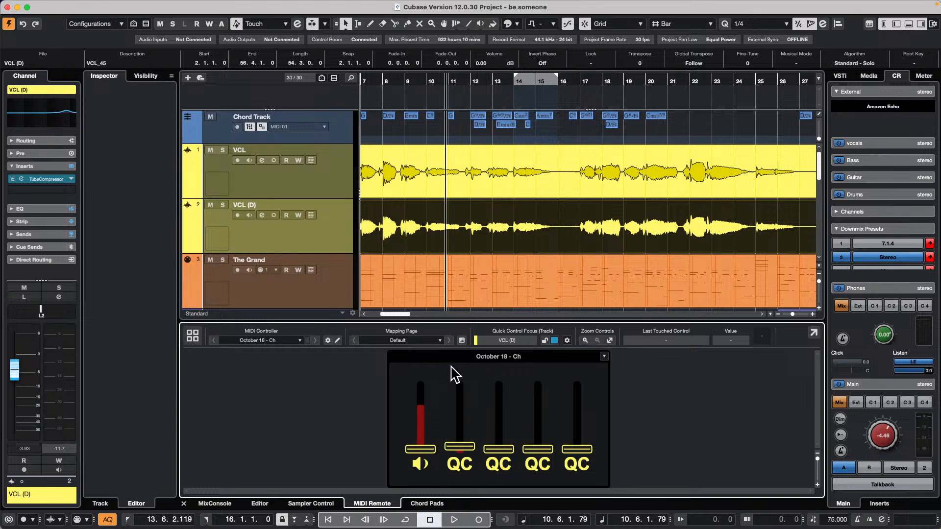
click(337, 340)
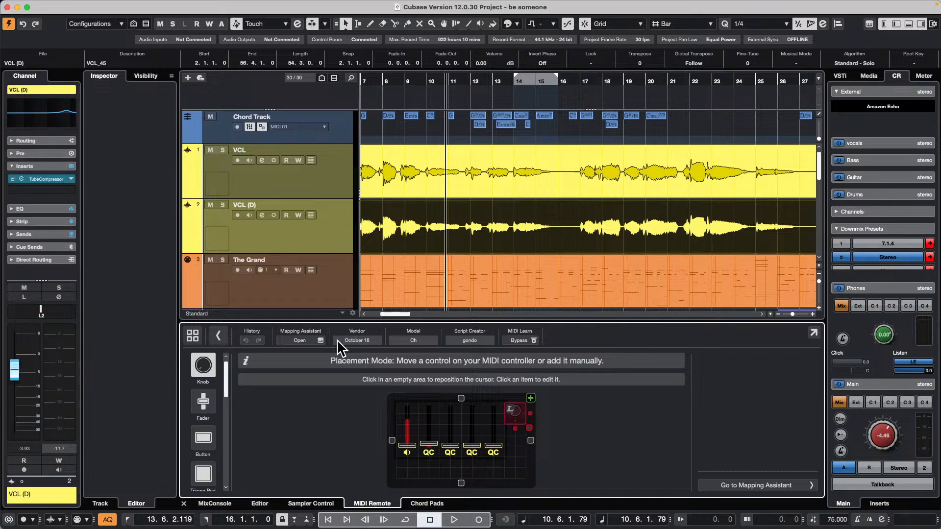
click(195, 334)
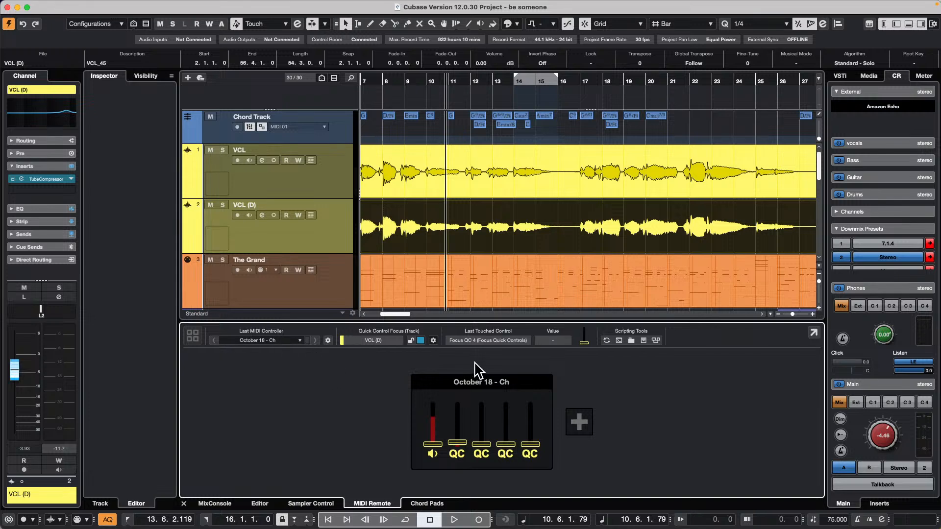
Step: Examine the Mackie Control settings in Studio Setup and close the dialog
click(324, 5)
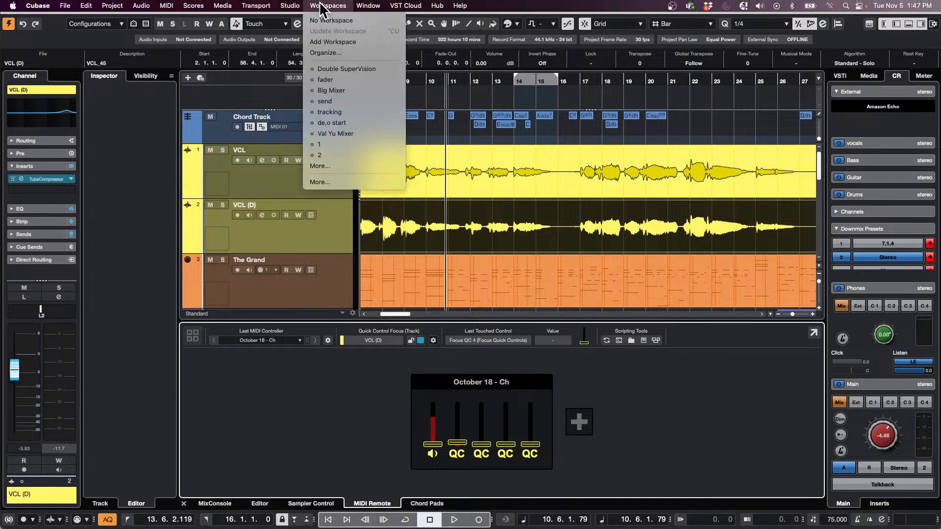
mouse_move(289, 5)
click(301, 221)
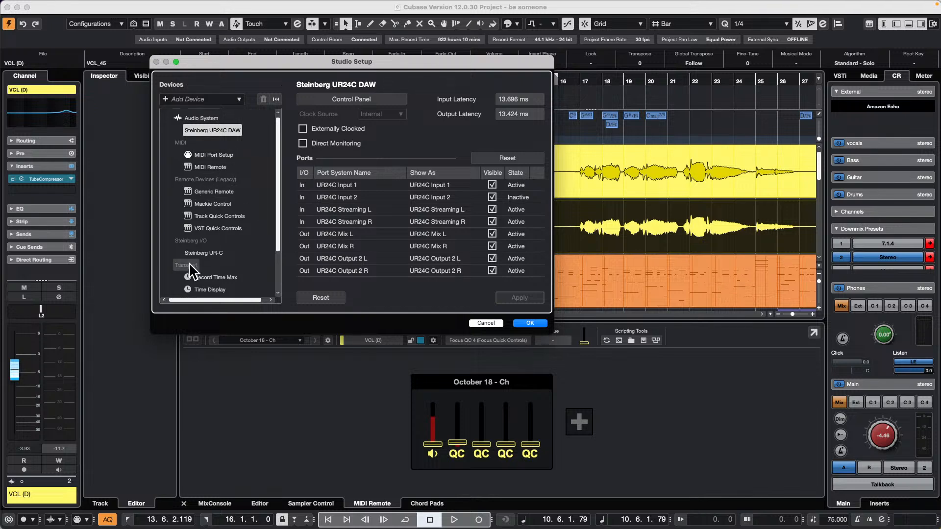
click(216, 203)
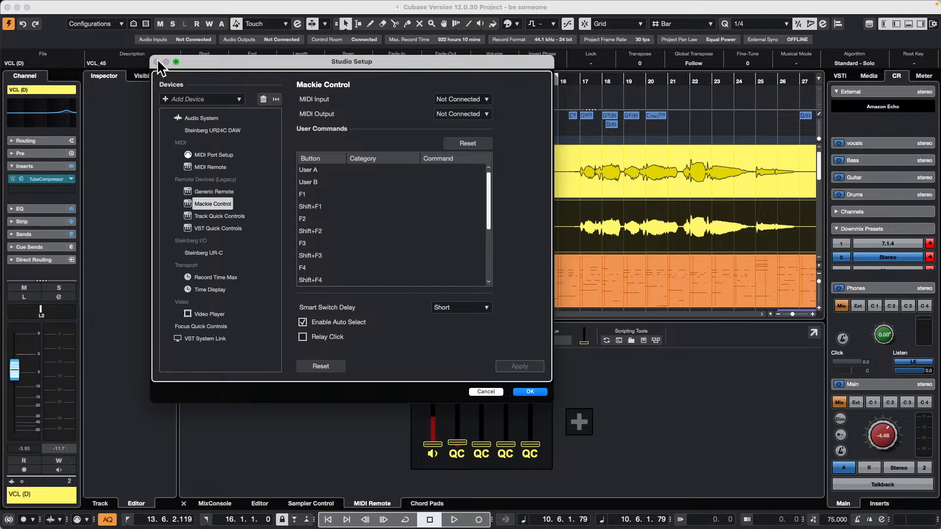
click(530, 391)
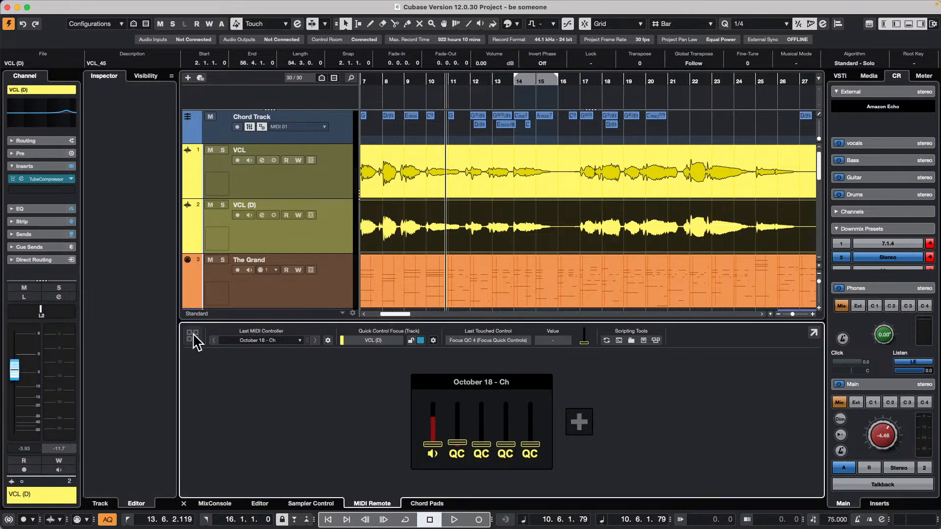
Step: Enable the Korg nanoKONTROL2 controller script in MIDI Remote Manager and open that controller's surface
click(328, 341)
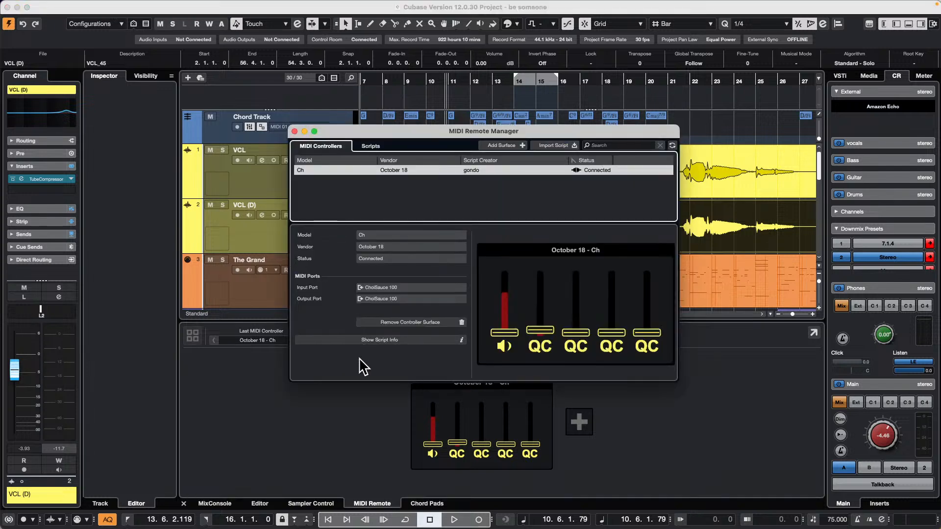
click(373, 146)
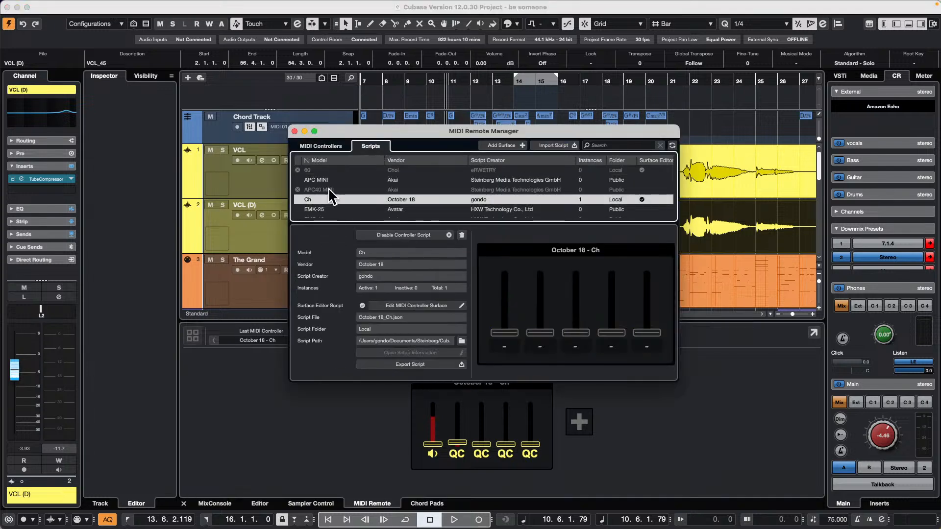
scroll(371, 203, down, 5)
scroll(368, 197, down, 5)
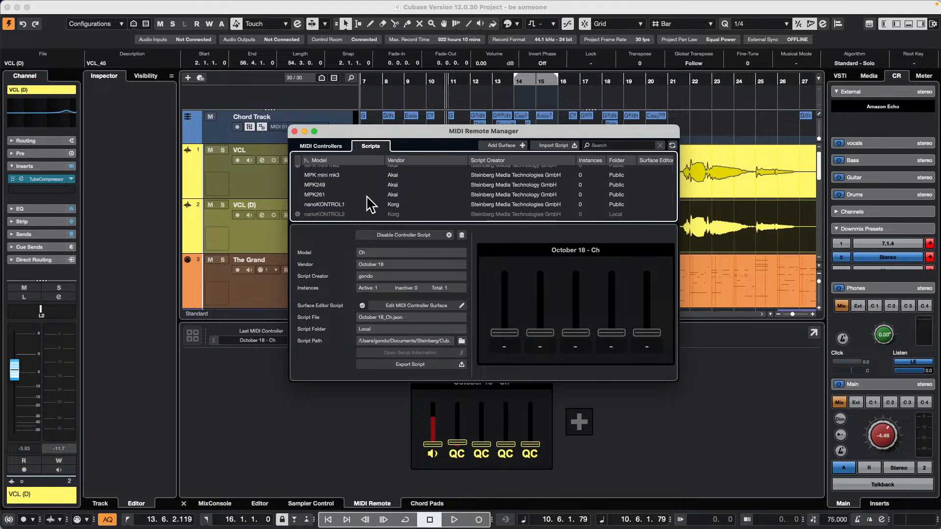
click(328, 203)
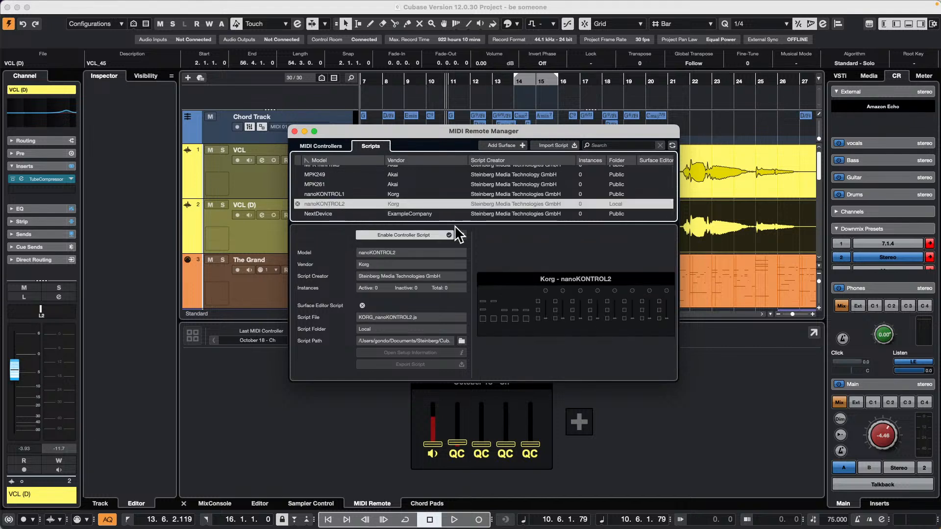
click(395, 236)
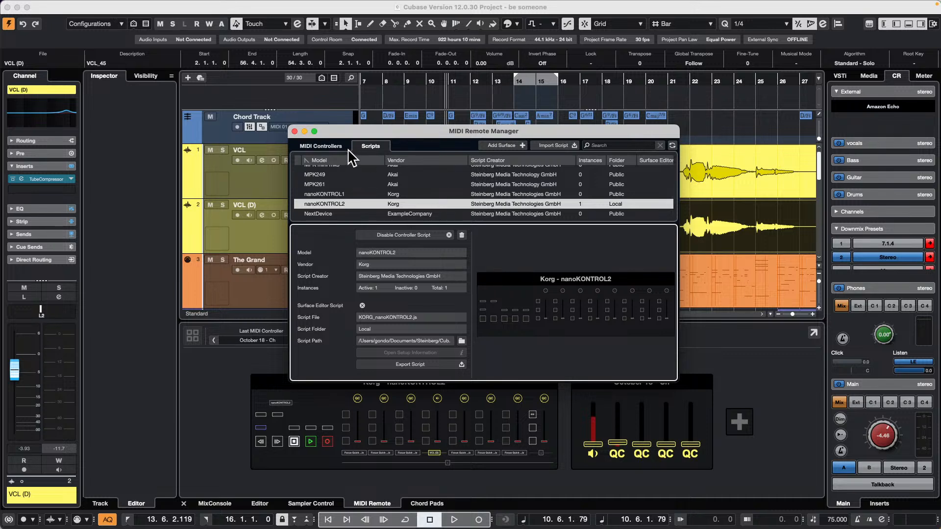
click(294, 132)
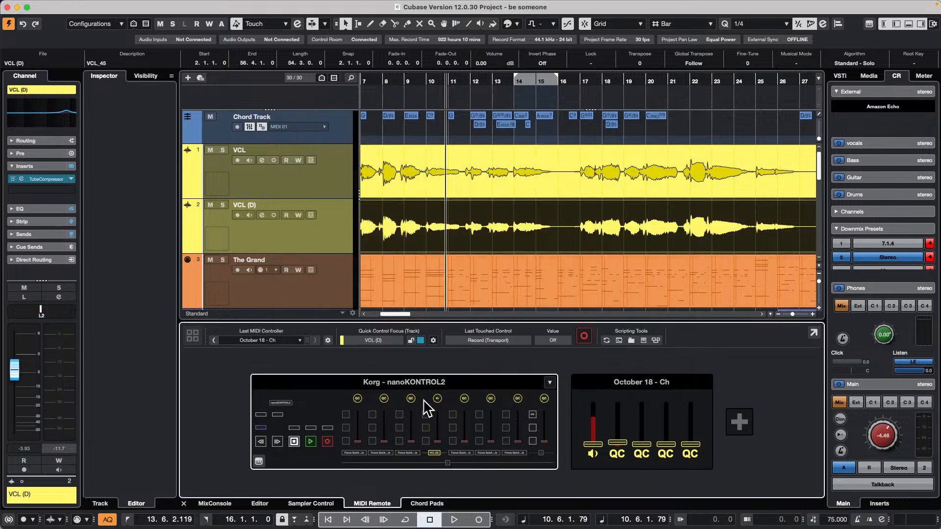
click(466, 388)
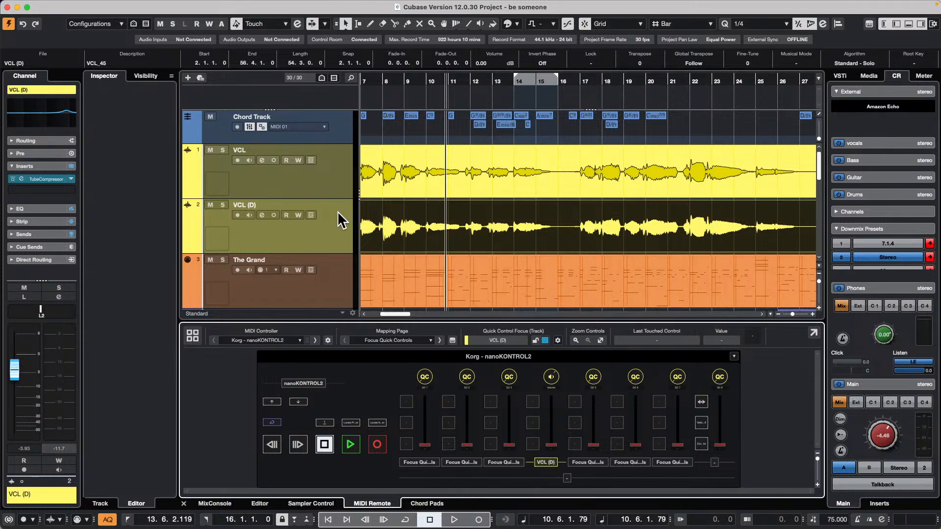
Step: Add 47 stereo audio tracks below the VCL (D) track
scroll(304, 208, down, 10)
scroll(319, 208, up, 10)
right_click(321, 200)
mouse_move(429, 205)
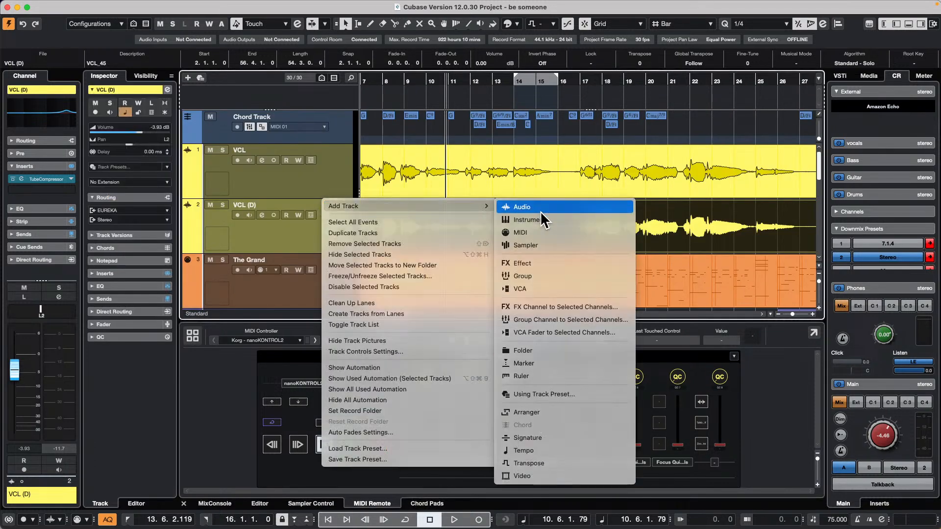
click(557, 206)
drag(534, 234, 534, 230)
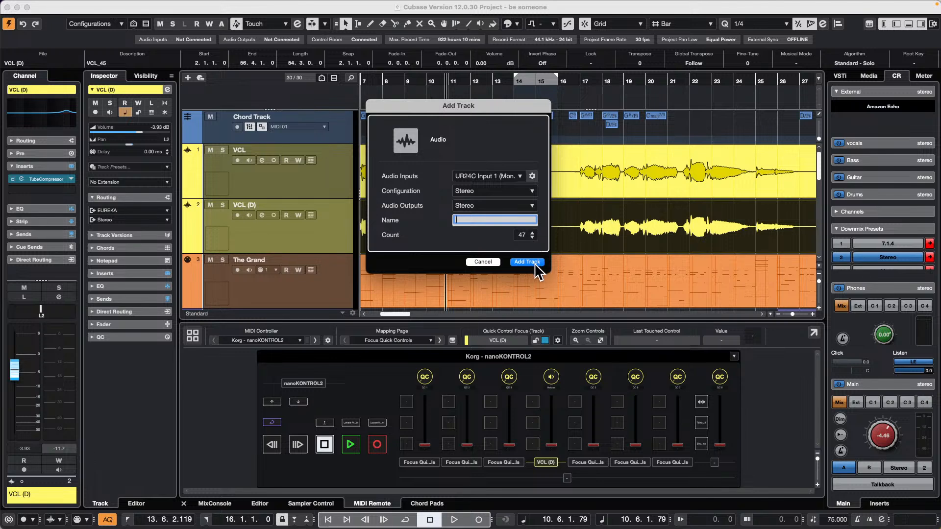
click(527, 262)
scroll(332, 243, down, 2)
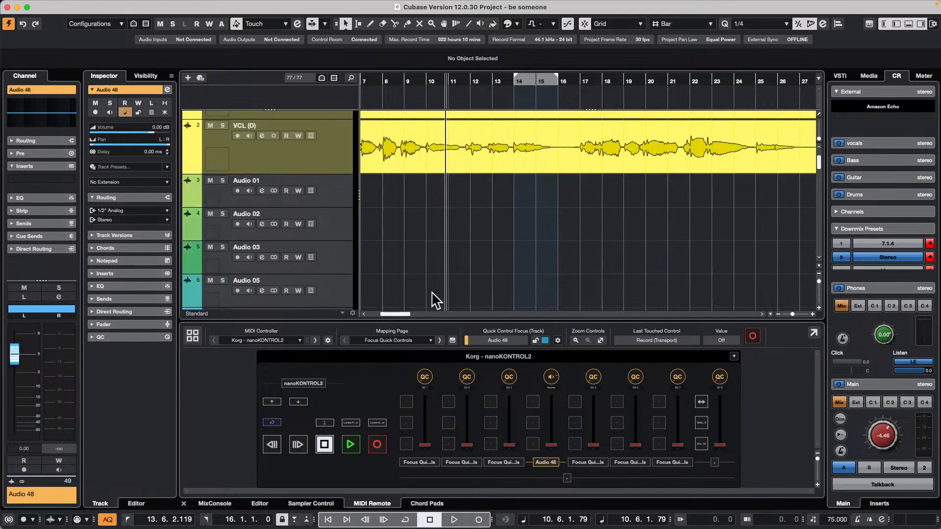
Step: Set the nanoKONTROL2 mapping page to Mixer and show the first channels in the MixConsole
click(405, 345)
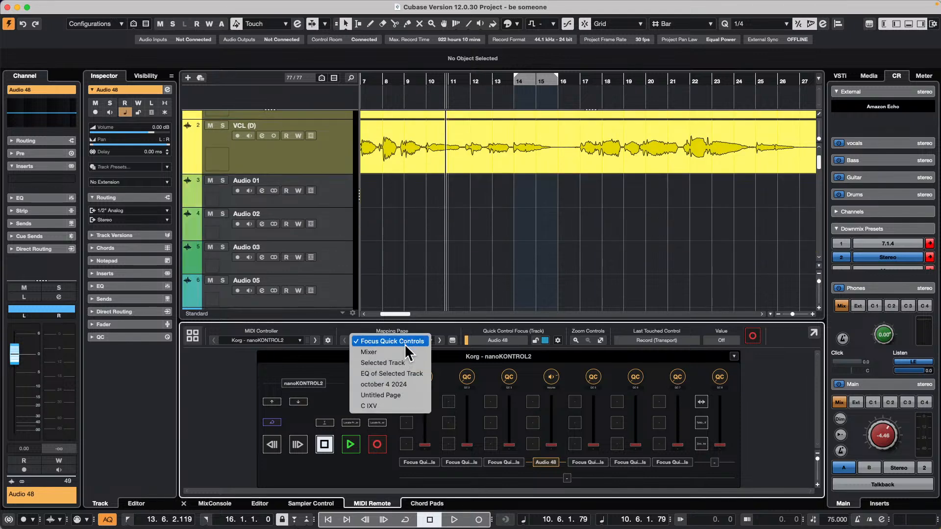
click(553, 287)
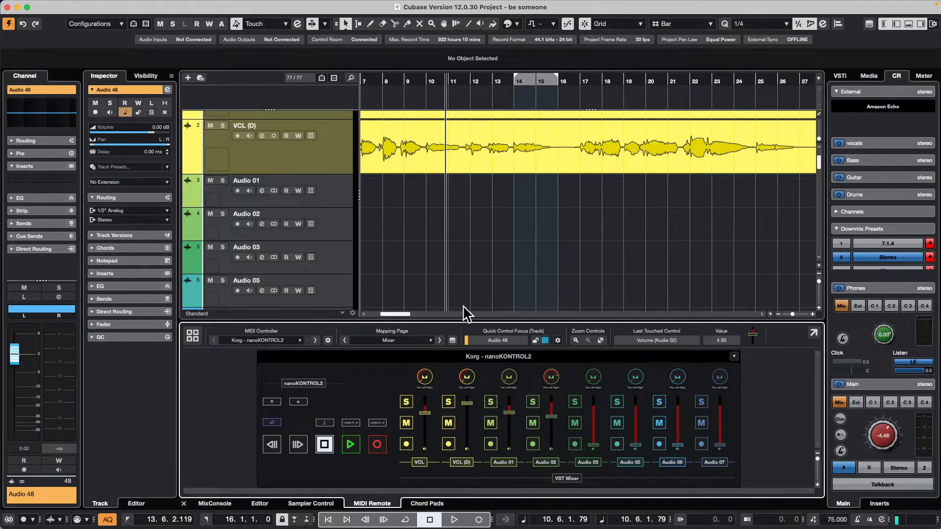
click(216, 503)
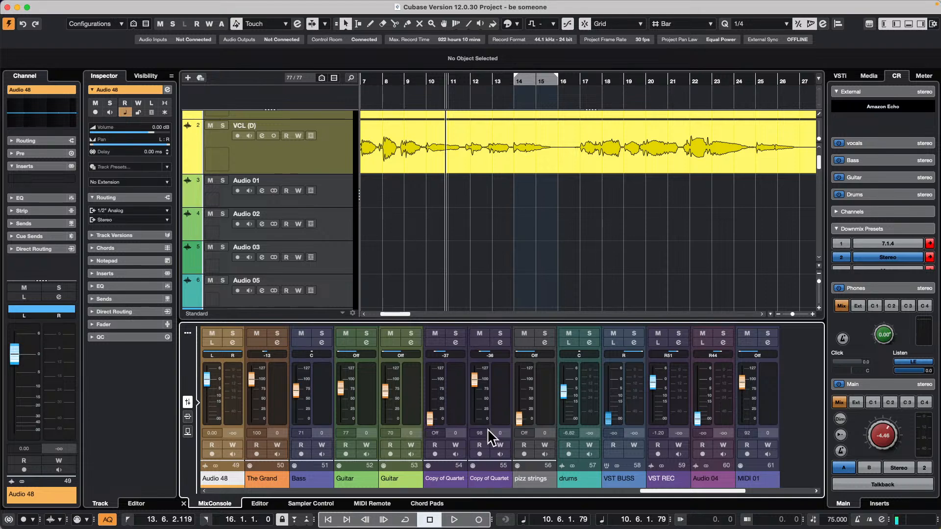
drag(681, 491, 294, 472)
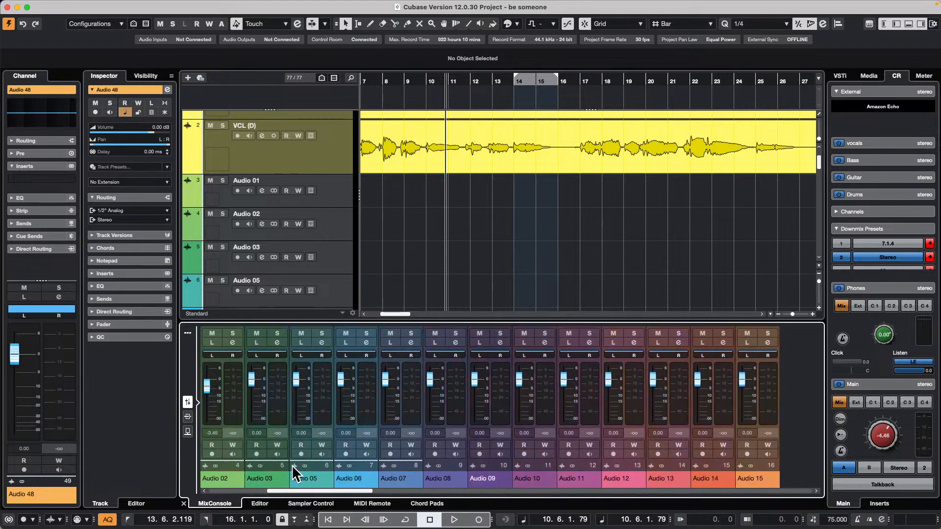
drag(338, 496, 289, 492)
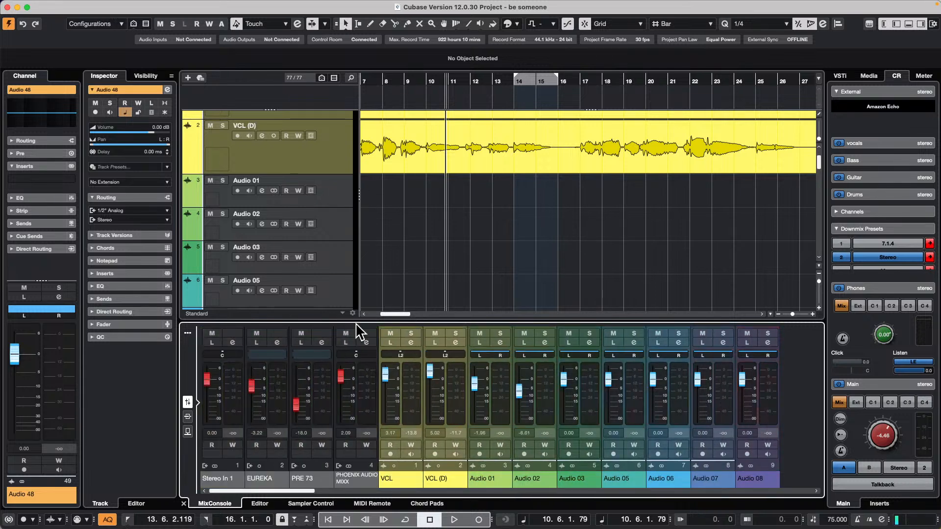
Step: Select the Audio 23 track and move on to Audio 27 to shift the controller's mixer channels
scroll(323, 243, down, 10)
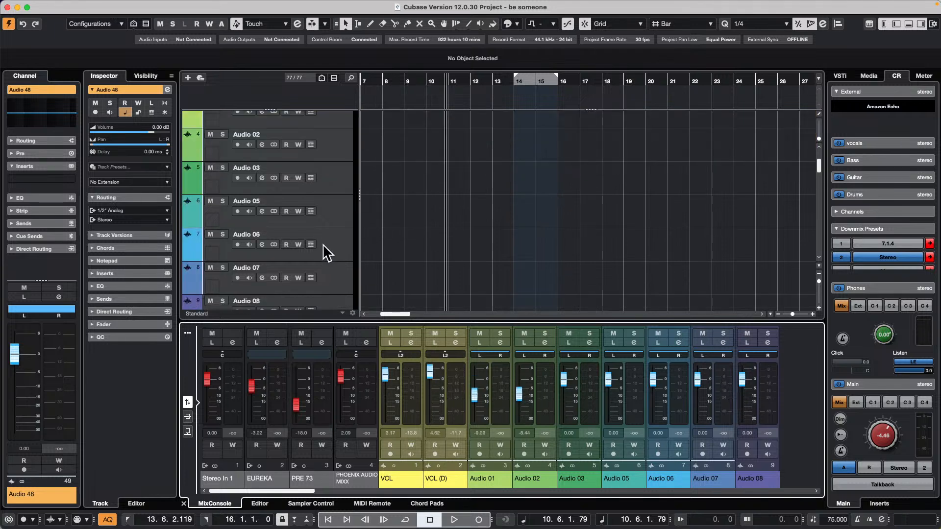
click(327, 251)
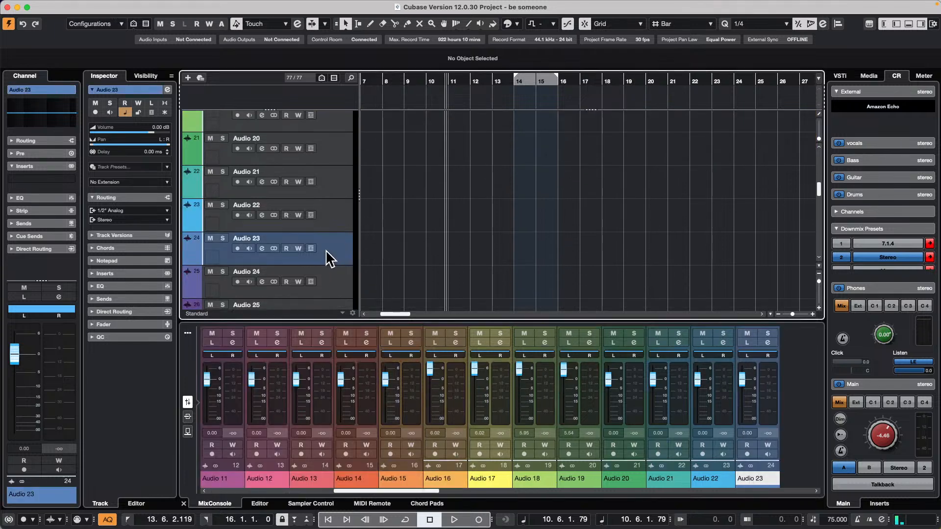
scroll(333, 252, down, 2)
click(333, 250)
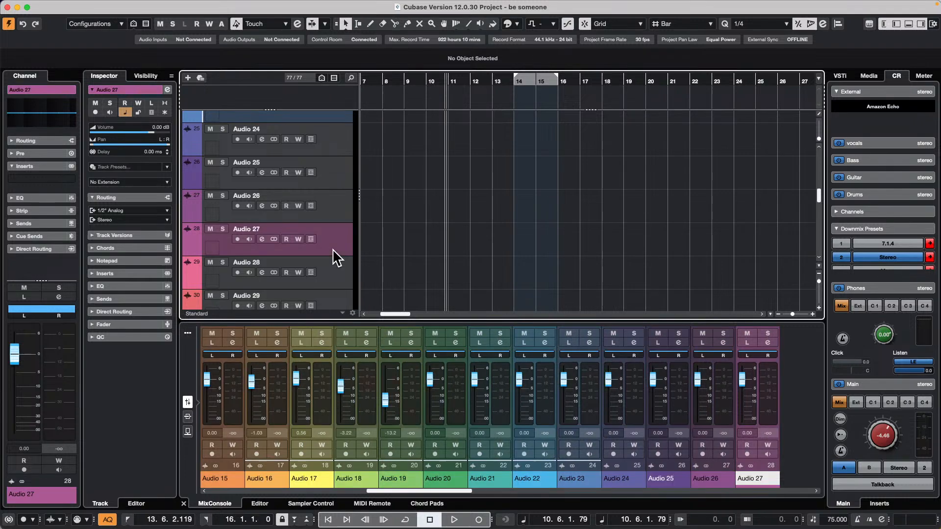
Step: Select the Audio 13 track and go back up the track list to select Audio 01
scroll(342, 164, up, 5)
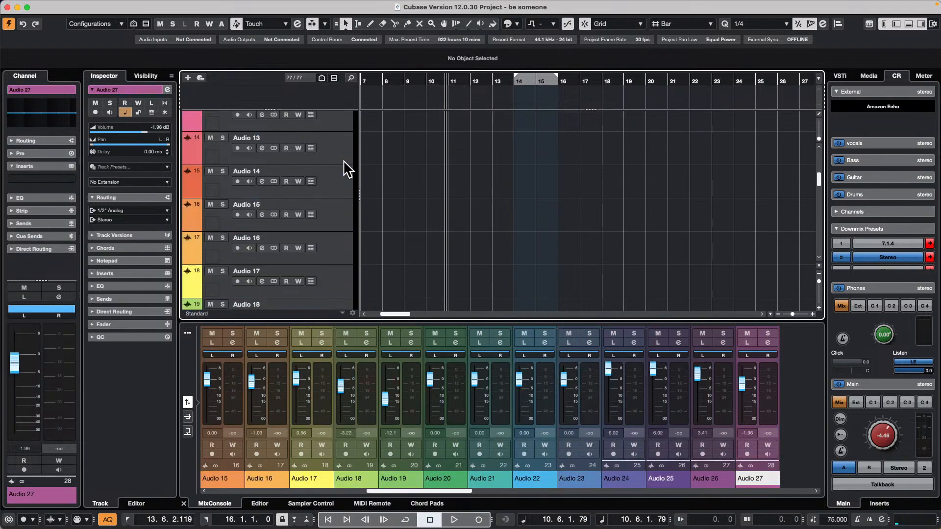
click(341, 162)
scroll(342, 167, up, 6)
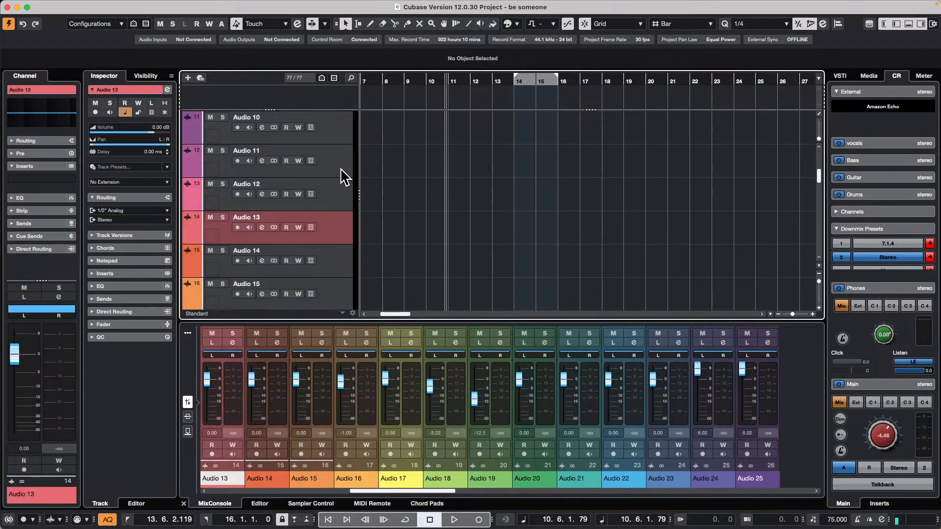
scroll(340, 177, down, 1)
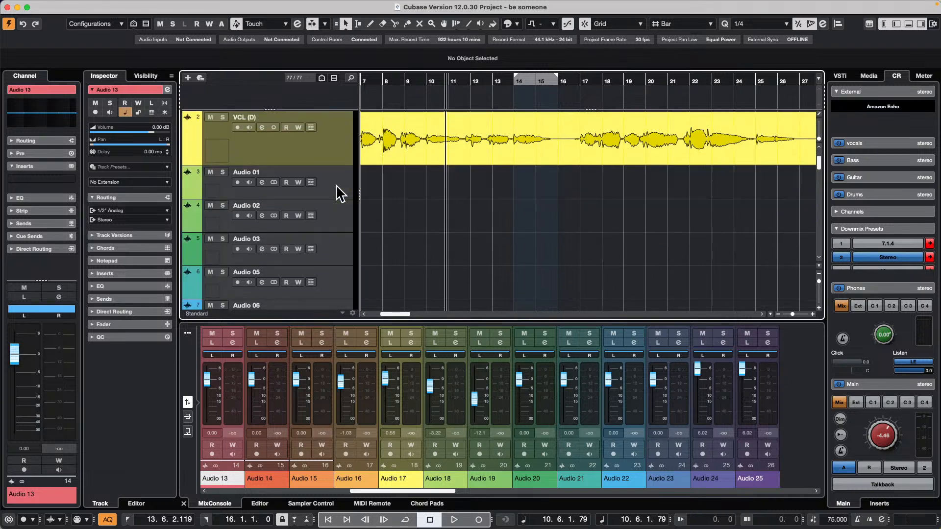
click(337, 175)
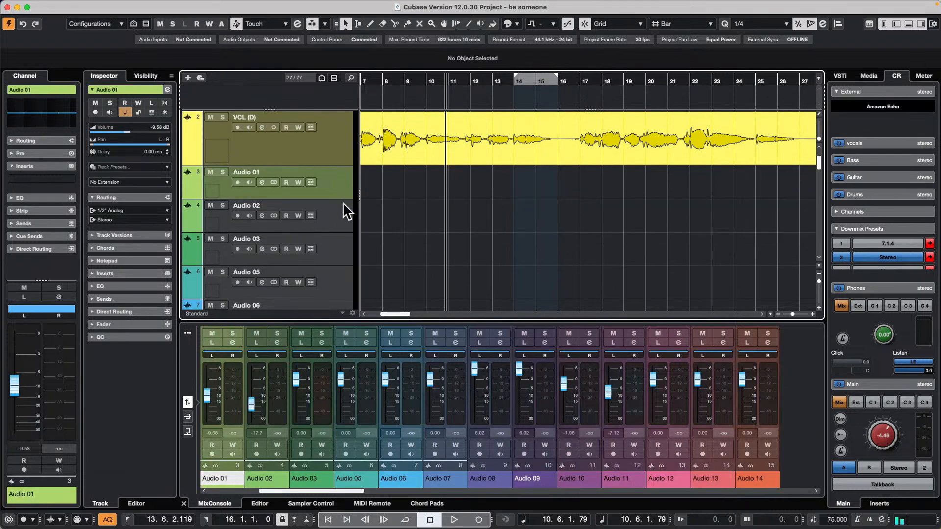
Step: Select the Audio 02, Audio 03, Audio 07 and Audio 13 tracks one after another
click(332, 219)
click(336, 258)
scroll(337, 260, down, 2)
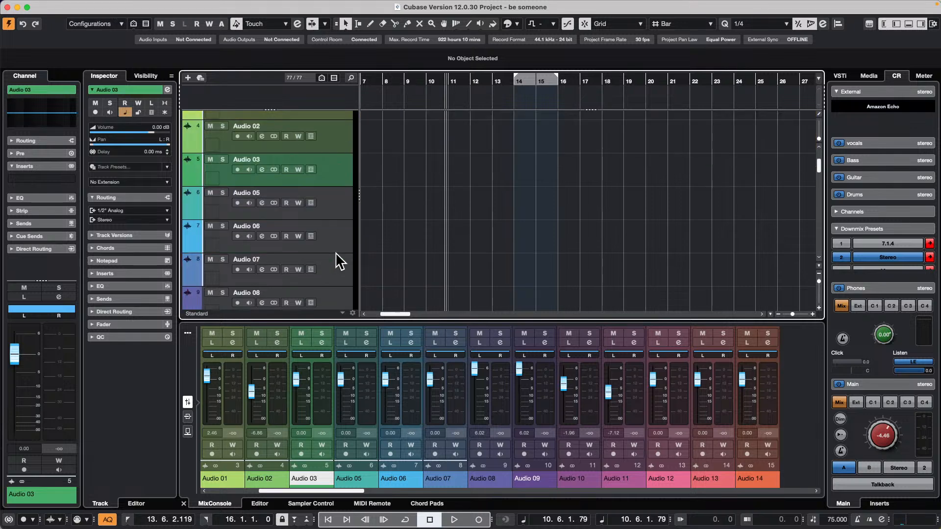
click(336, 262)
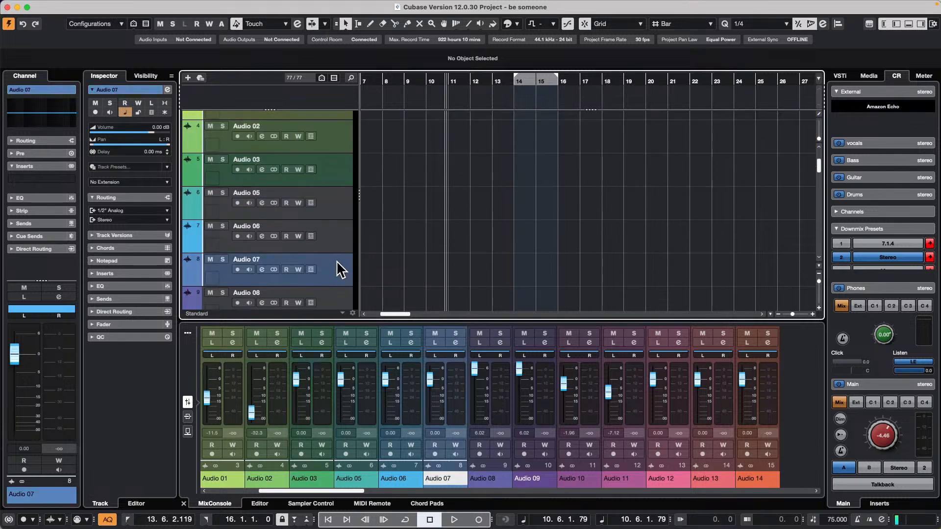
scroll(337, 265, down, 6)
click(331, 278)
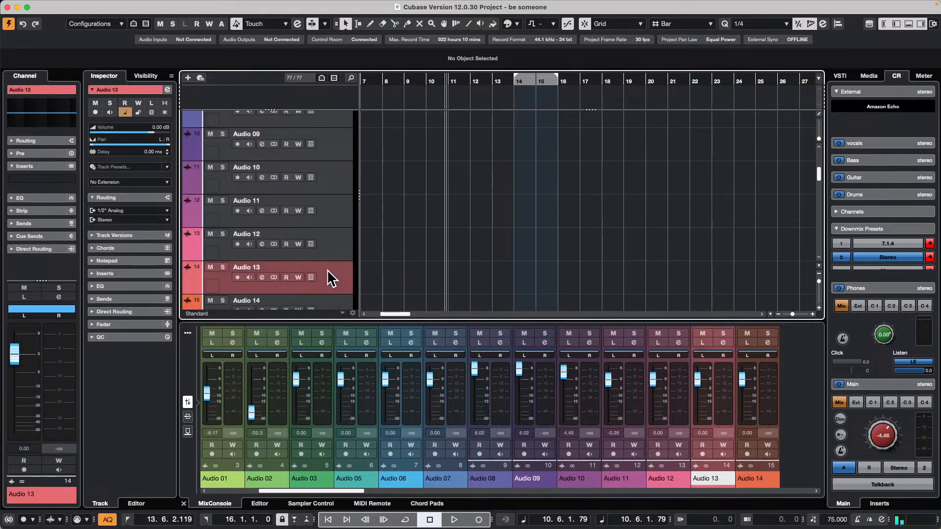
scroll(330, 279, down, 3)
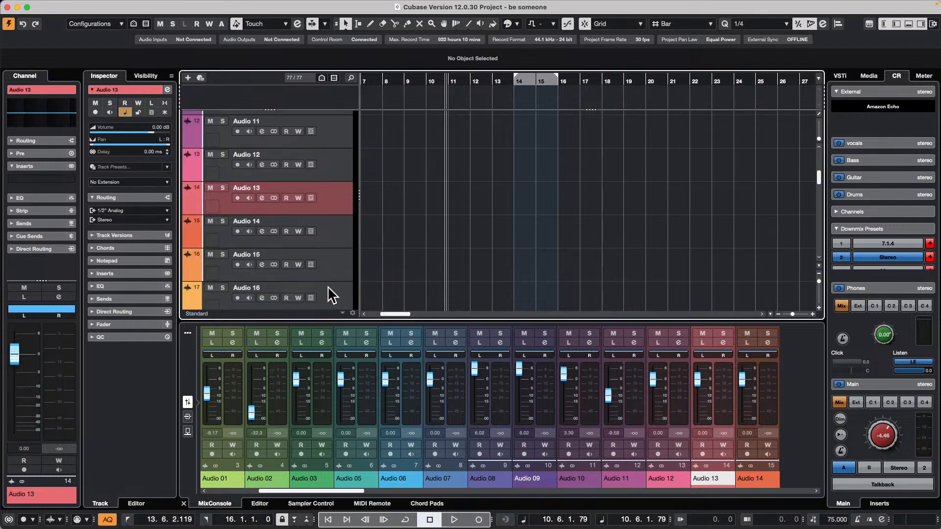
Step: Select the Audio 22 and Audio 19 tracks, and return to the start of the track list to select VCL
scroll(329, 287, down, 6)
click(331, 257)
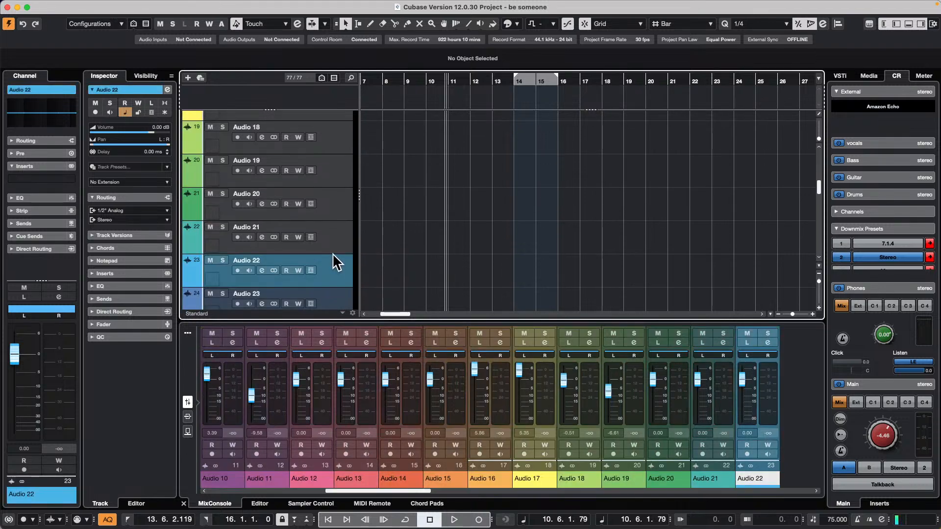
click(335, 179)
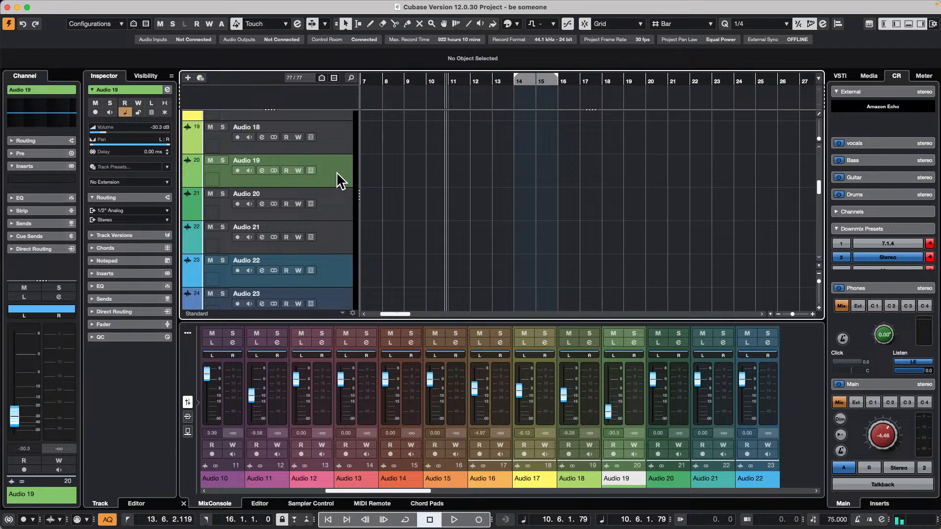
scroll(340, 175, up, 1)
scroll(339, 175, up, 15)
click(340, 172)
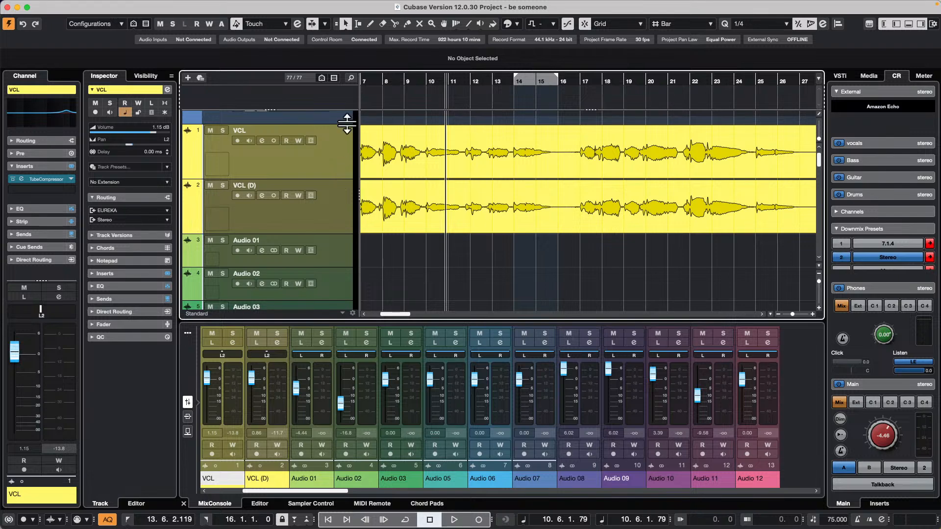
right_click(301, 156)
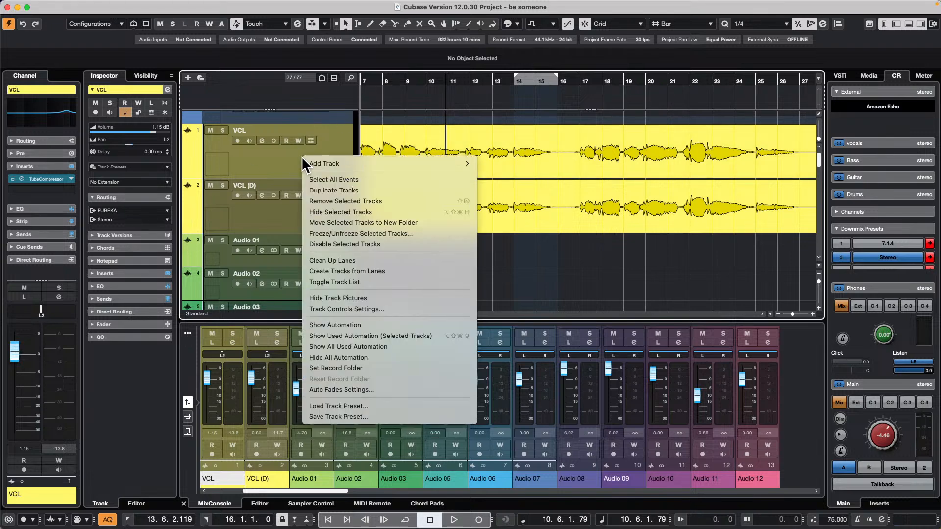
mouse_move(405, 162)
click(408, 124)
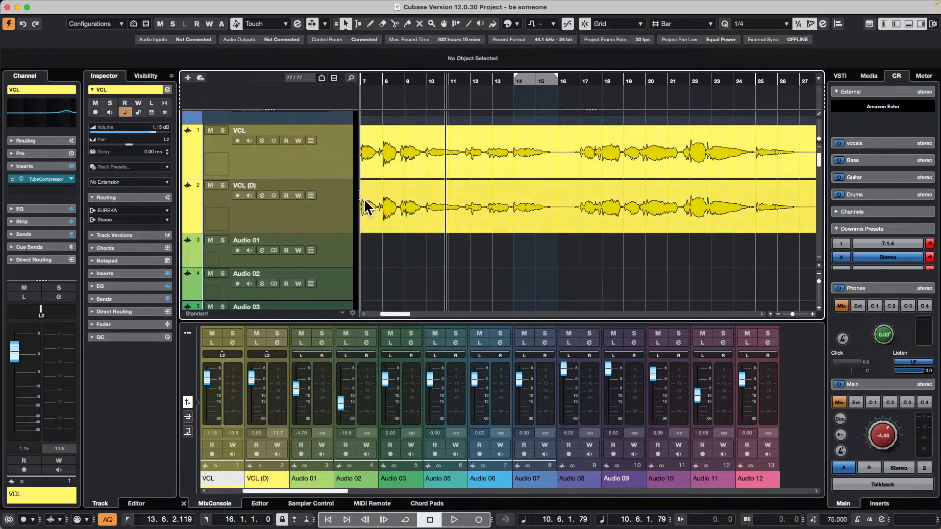
scroll(392, 215, up, 1)
scroll(411, 223, down, 10)
scroll(410, 223, down, 5)
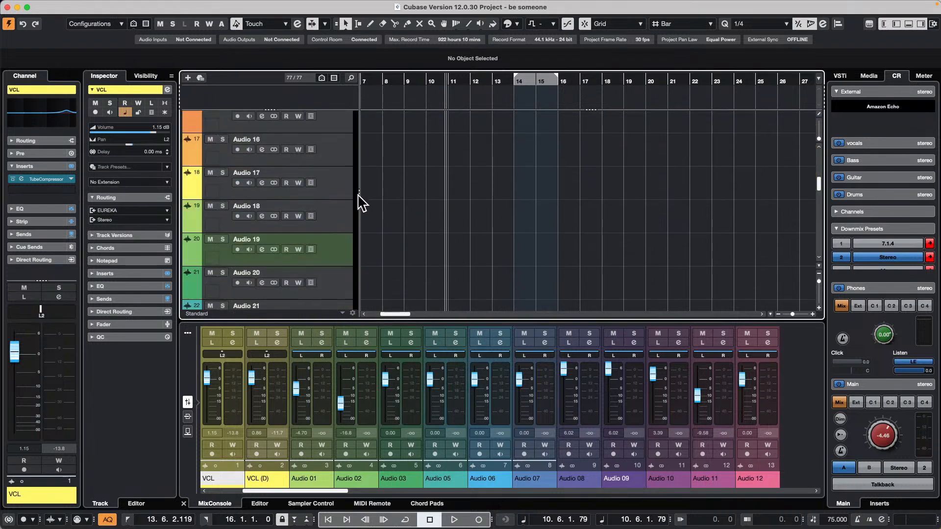
mouse_move(362, 196)
mouse_down()
mouse_move(410, 196)
mouse_move(355, 196)
mouse_up()
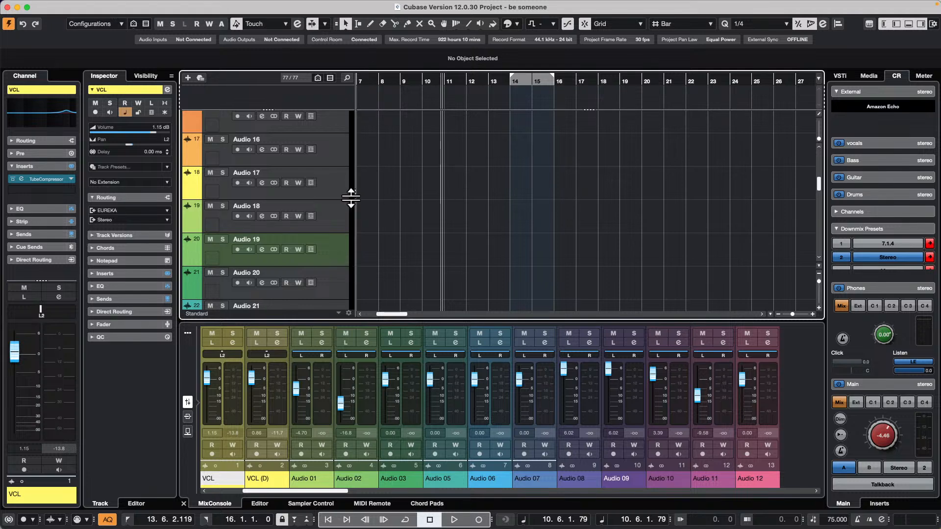
mouse_move(358, 203)
mouse_down()
mouse_move(544, 200)
mouse_move(330, 185)
mouse_move(377, 187)
mouse_move(360, 190)
mouse_up()
scroll(268, 178, down, 3)
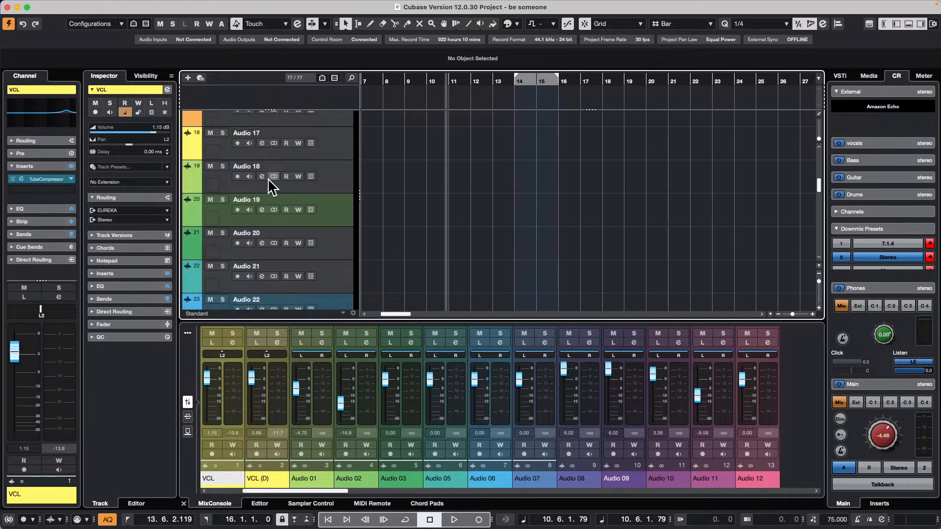
scroll(272, 184, down, 15)
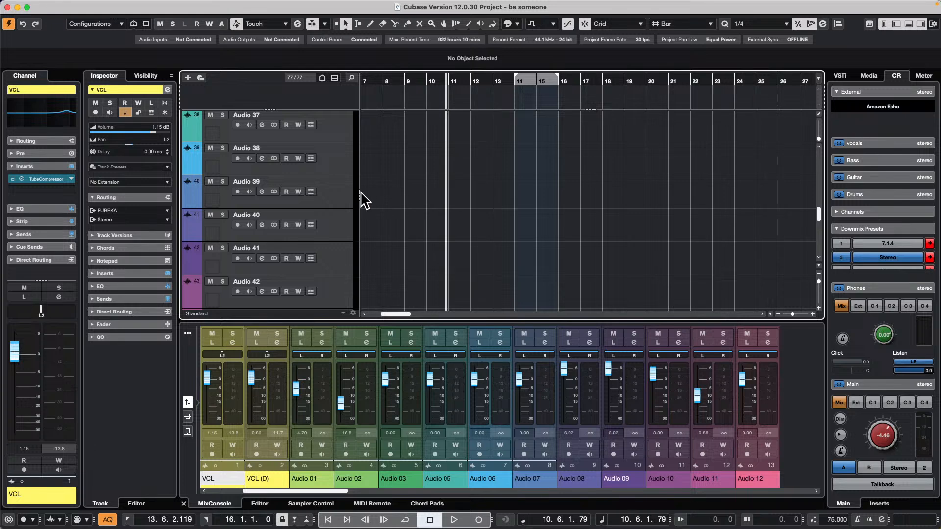
click(432, 215)
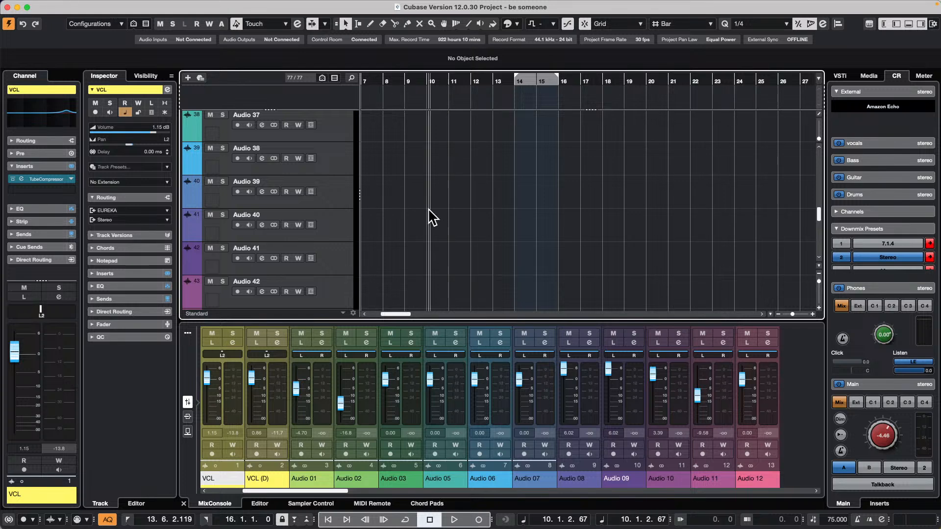
click(362, 203)
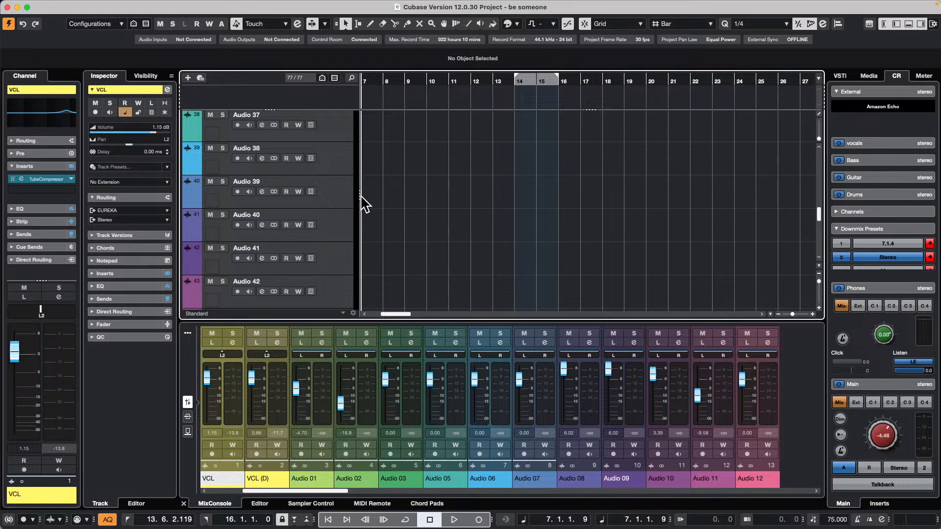
click(396, 178)
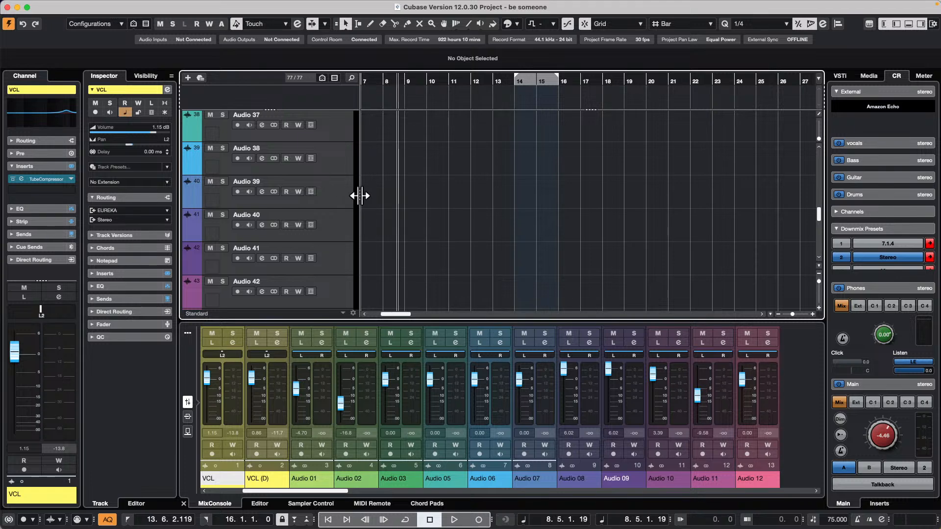
Step: Make the track list slightly narrower to give the event display more room
mouse_move(359, 195)
mouse_down()
mouse_move(370, 195)
mouse_move(336, 201)
mouse_move(466, 204)
mouse_move(328, 197)
mouse_move(503, 184)
mouse_move(243, 190)
mouse_move(378, 182)
mouse_move(352, 186)
mouse_up()
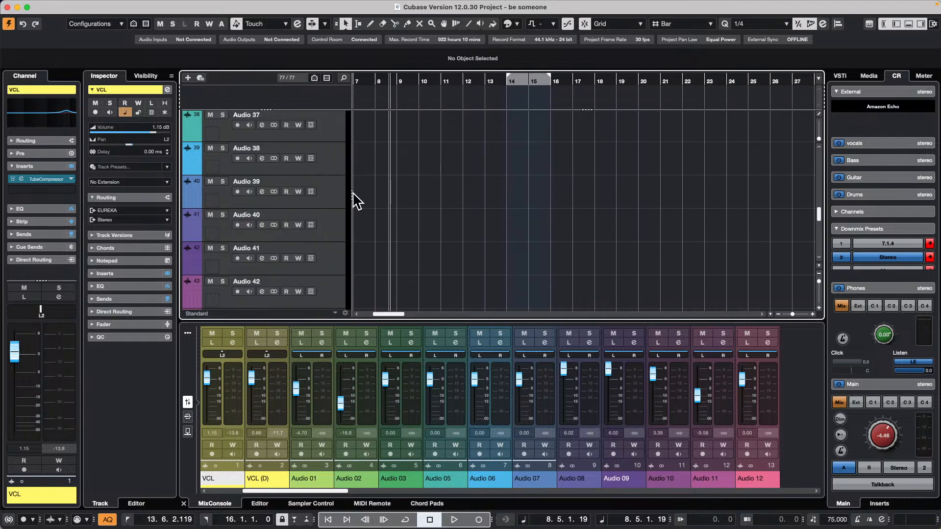
click(354, 193)
click(392, 206)
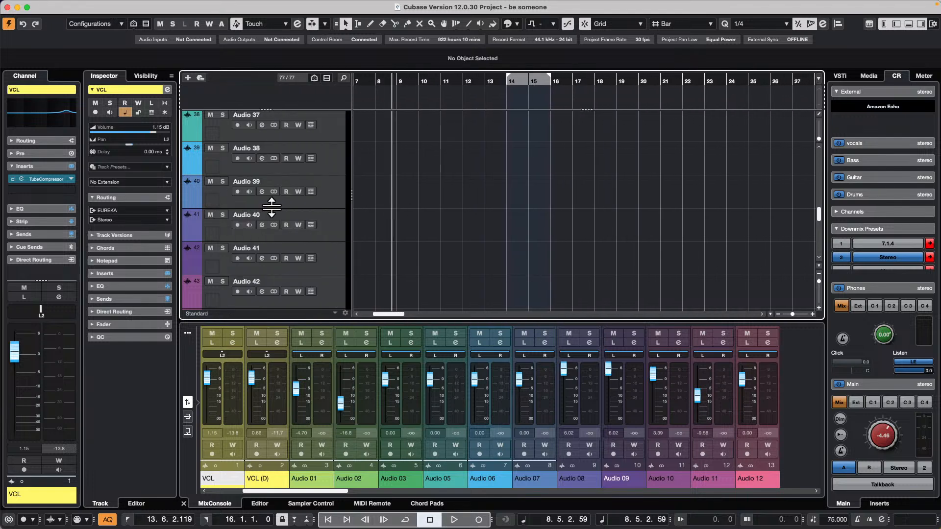
scroll(321, 205, up, 3)
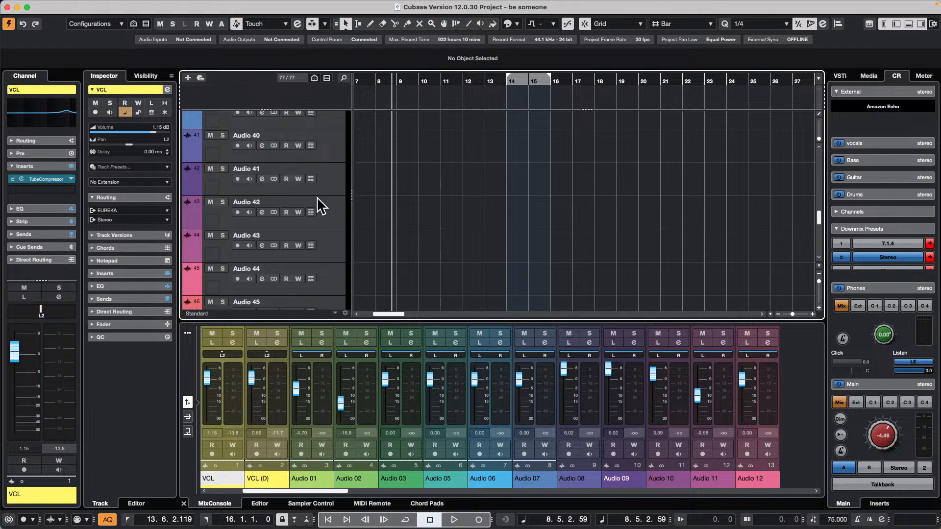
scroll(316, 195, down, 6)
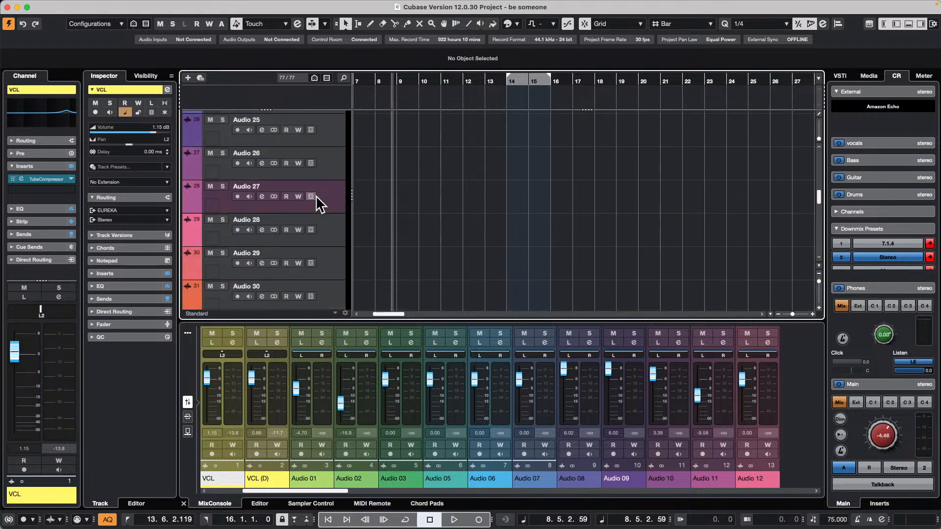
scroll(316, 200, up, 5)
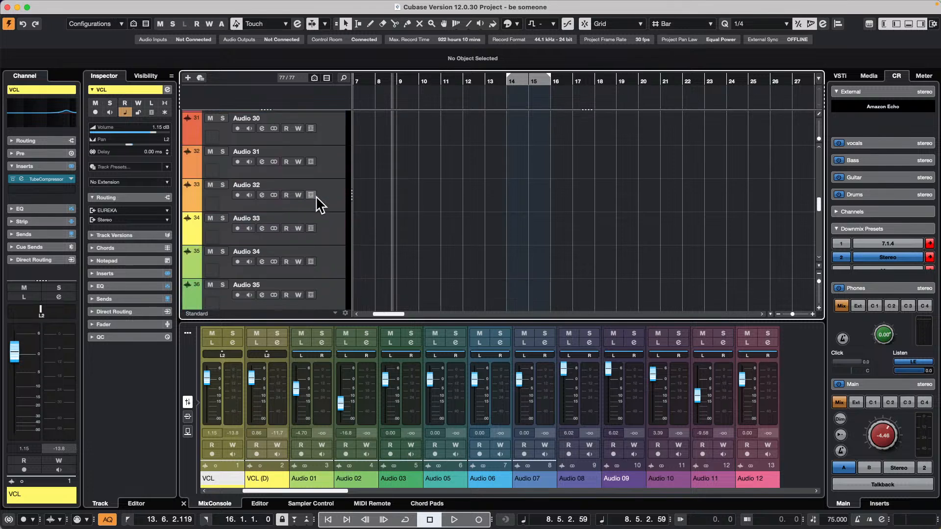
scroll(316, 201, down, 2)
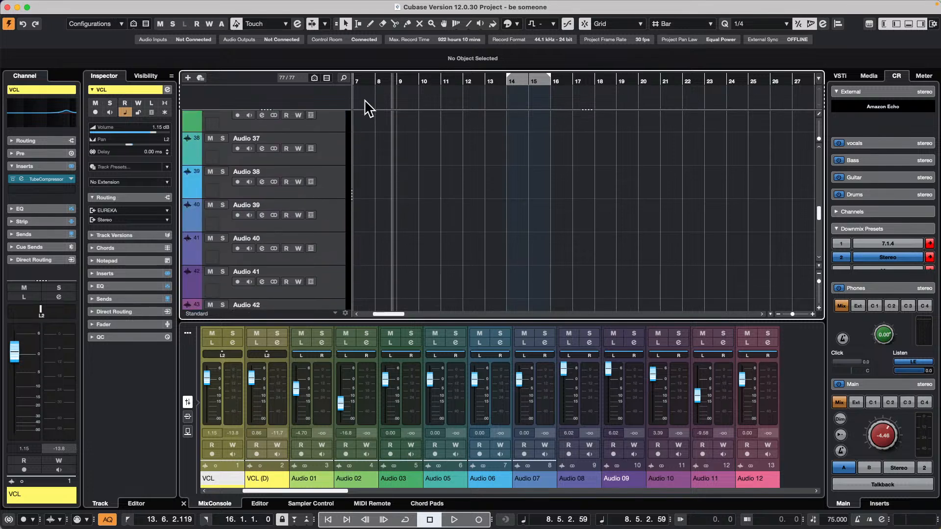
drag(351, 195, 329, 197)
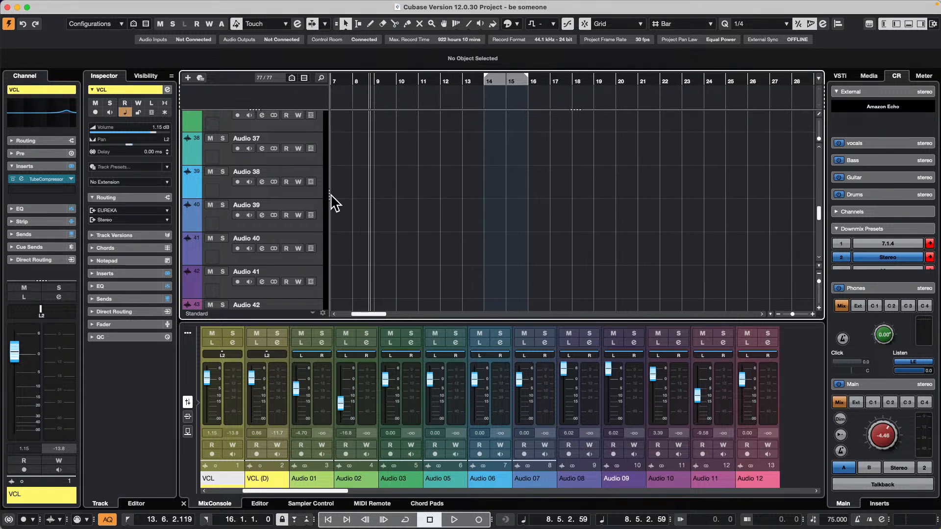
mouse_move(329, 196)
mouse_down()
mouse_move(501, 197)
mouse_move(322, 197)
mouse_move(411, 196)
mouse_move(341, 199)
mouse_up()
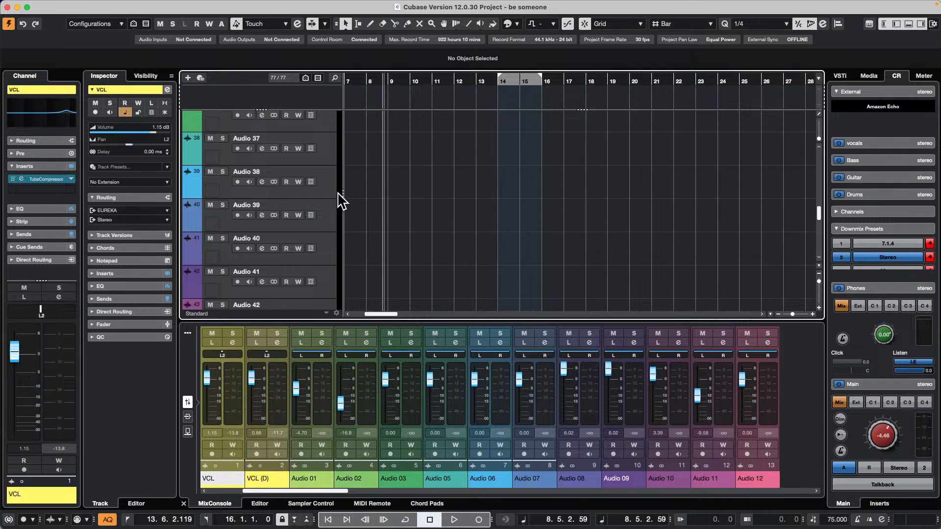
Step: Go back up to the Audio 01 track and move it into a new folder
scroll(322, 167, up, 10)
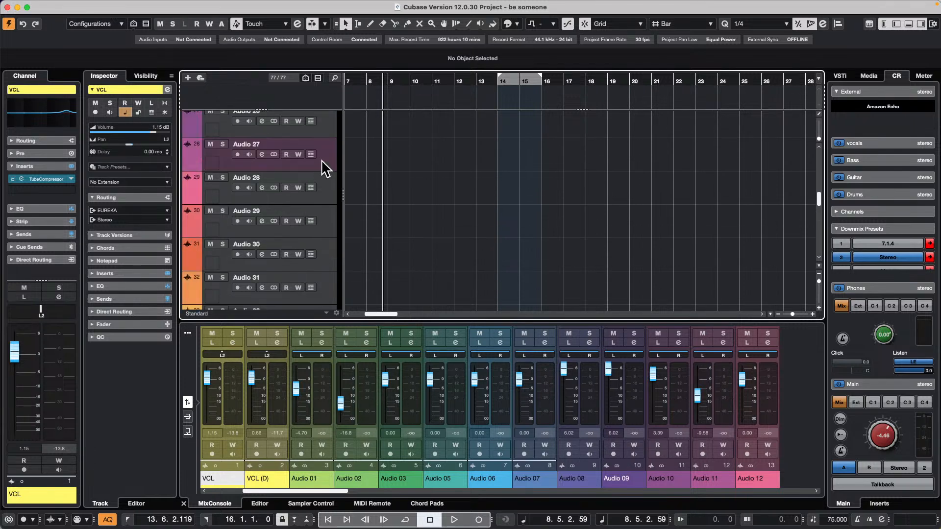
scroll(322, 164, up, 12)
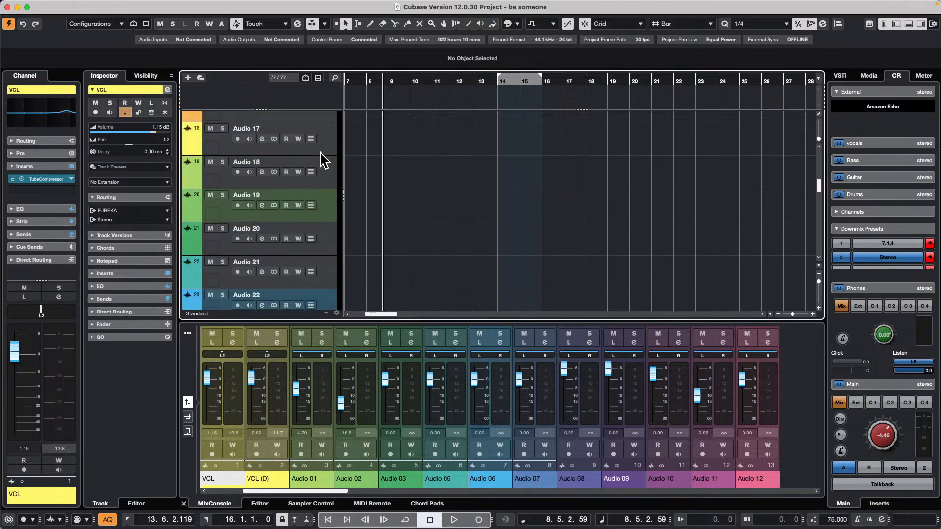
scroll(321, 147, up, 5)
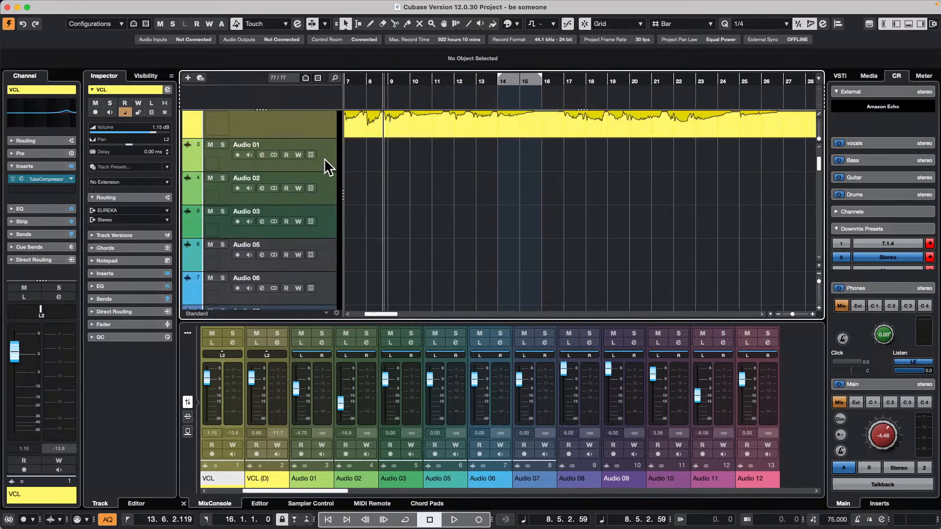
click(324, 158)
scroll(309, 245, down, 1)
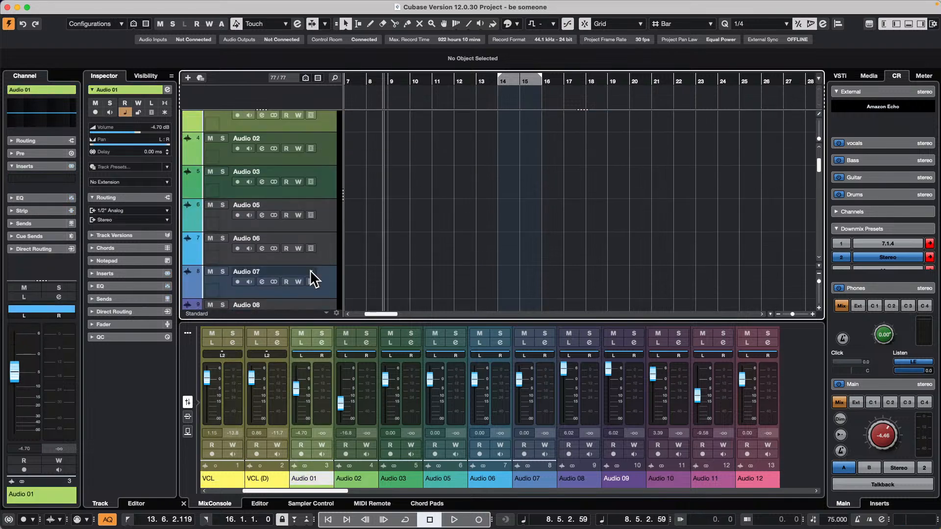
right_click(316, 277)
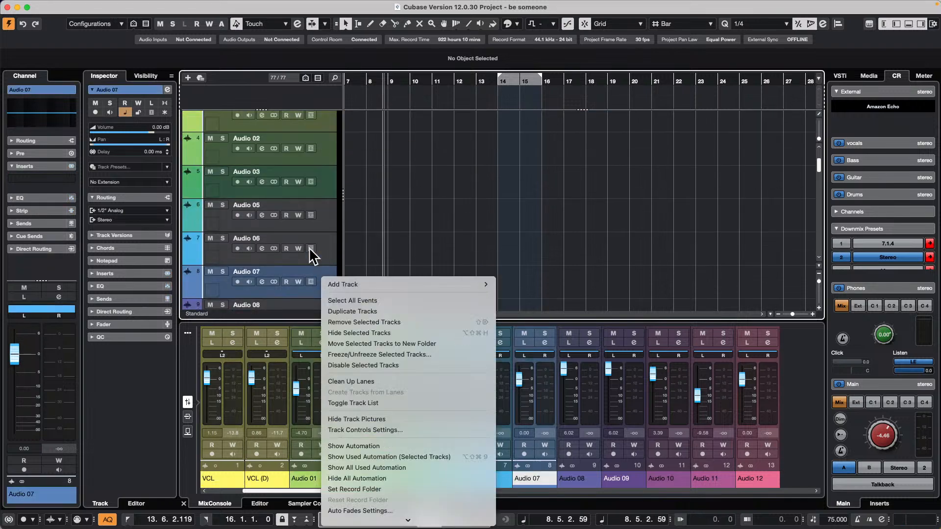
click(323, 125)
right_click(322, 126)
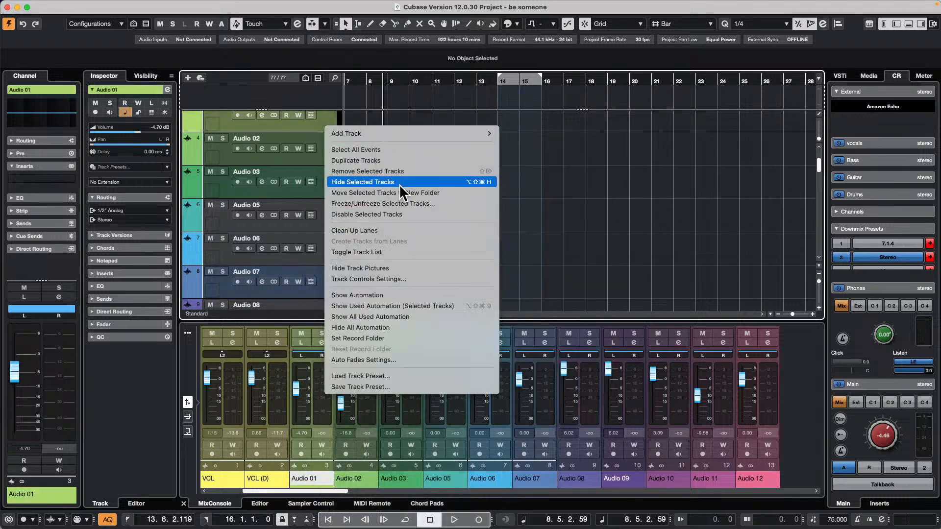
click(398, 192)
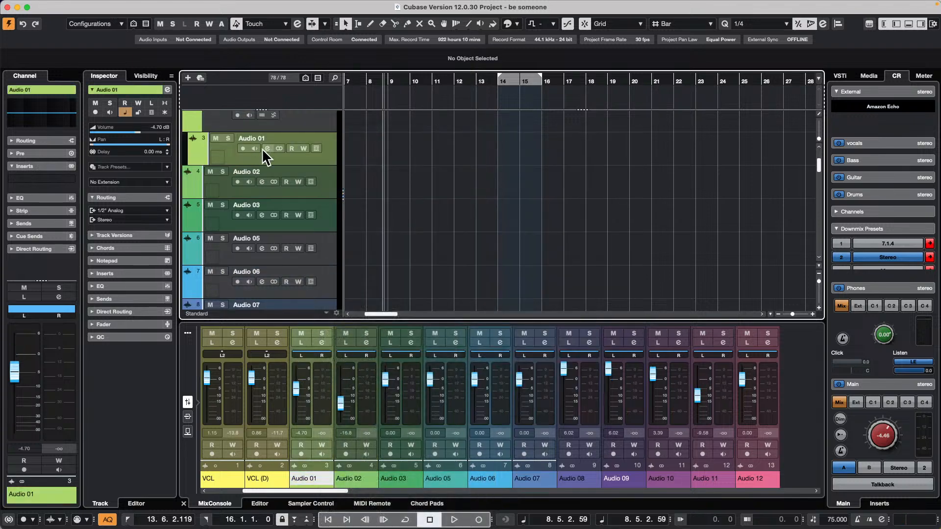
Step: Select the Audio 02, Audio 03 and Audio 05 tracks together and move them into the folder that contains Audio 01
click(321, 182)
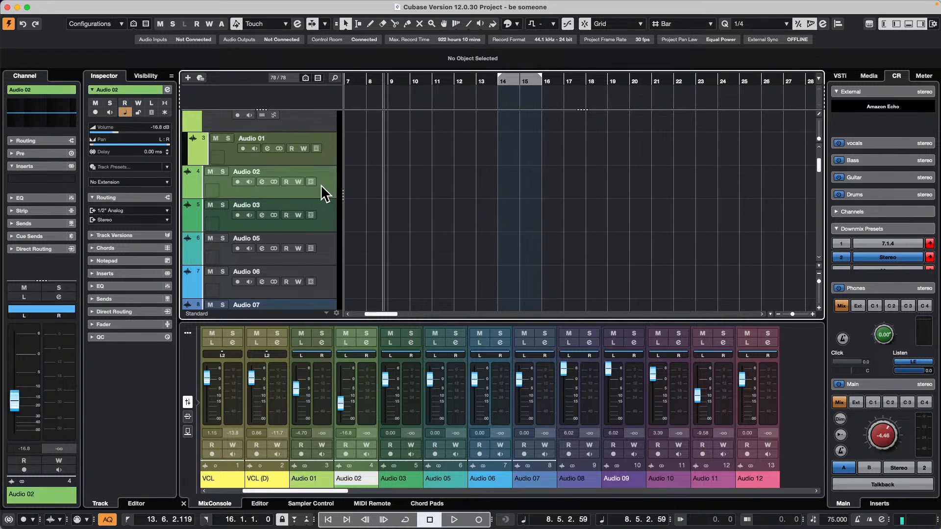
right_click(322, 248)
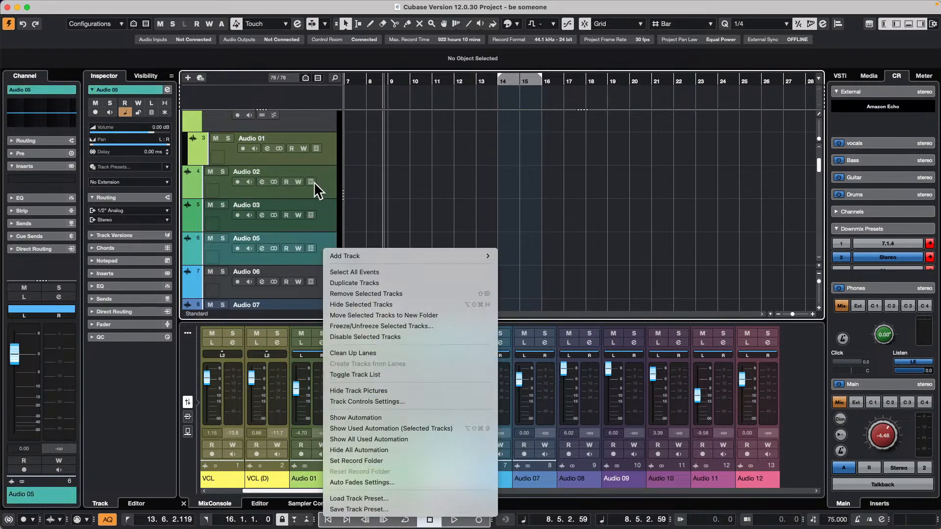
right_click(322, 190)
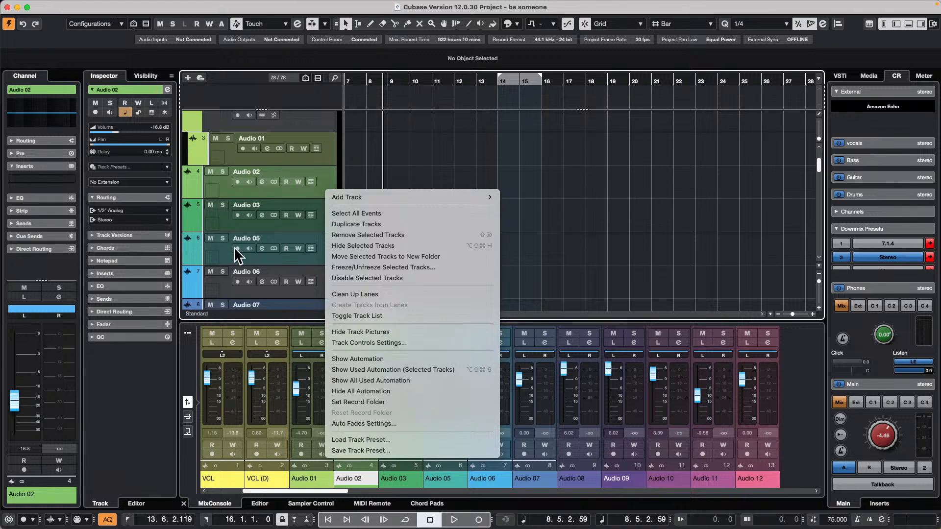
click(213, 250)
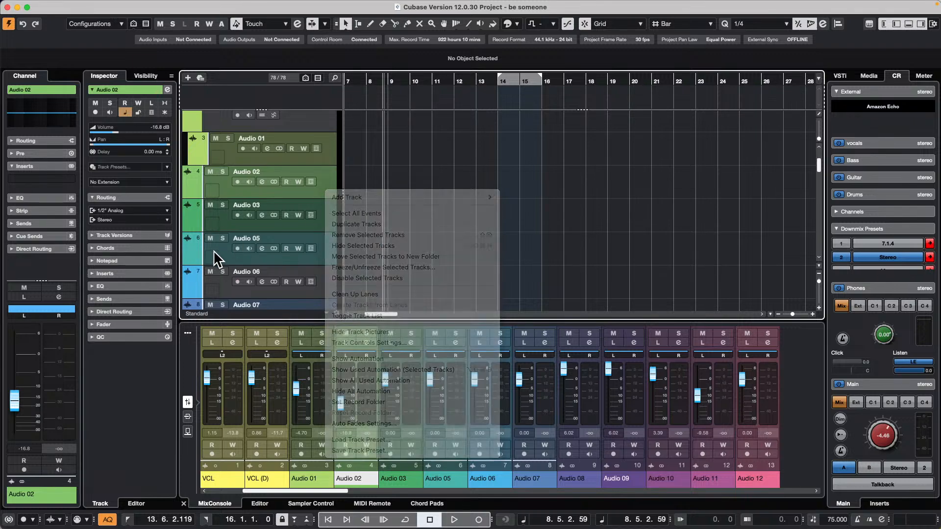
click(230, 185)
shift+click(222, 252)
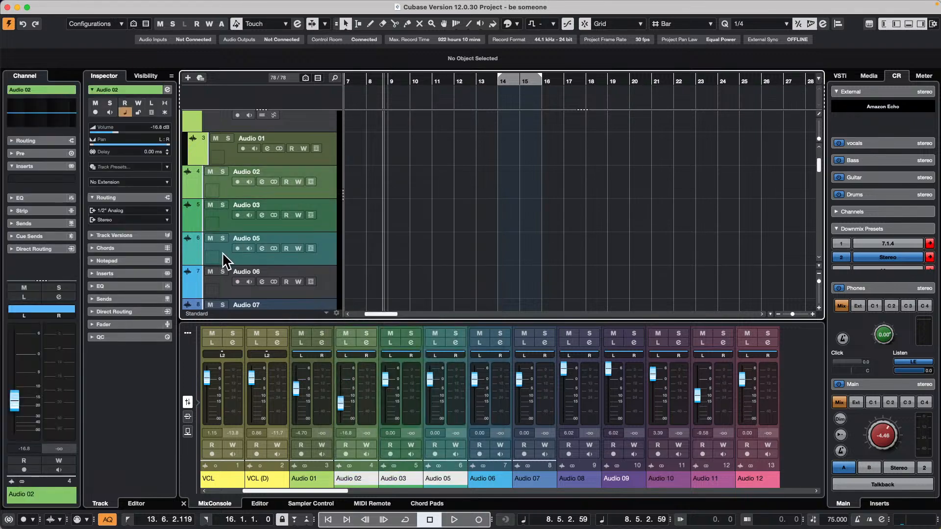
drag(222, 178, 236, 127)
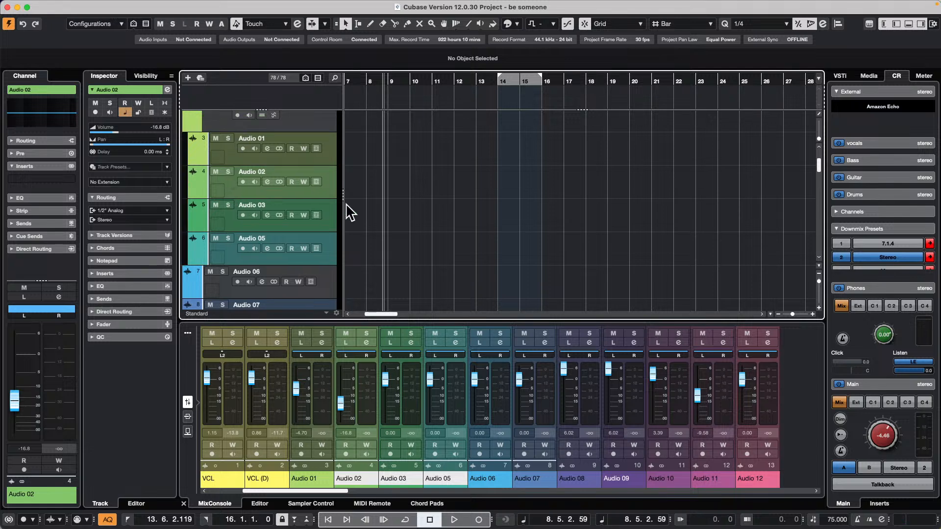
right_click(282, 256)
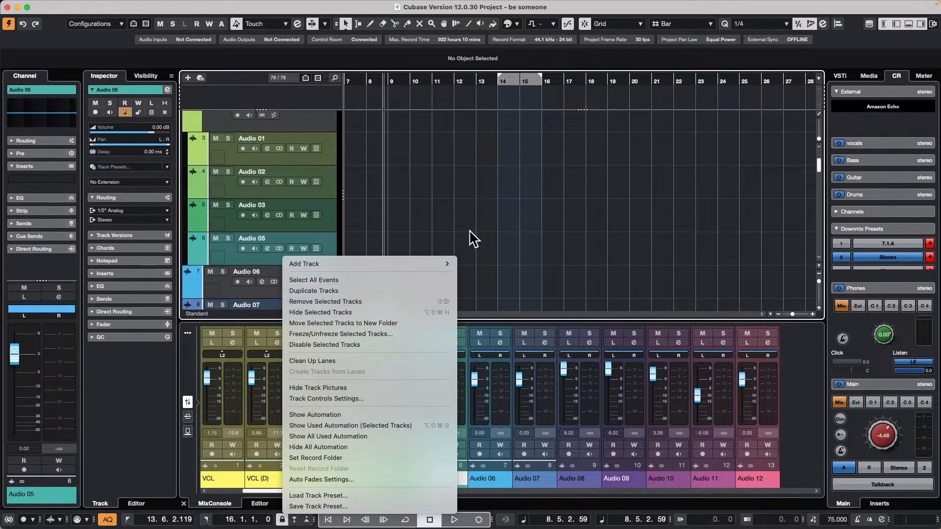
click(539, 249)
scroll(507, 253, up, 1)
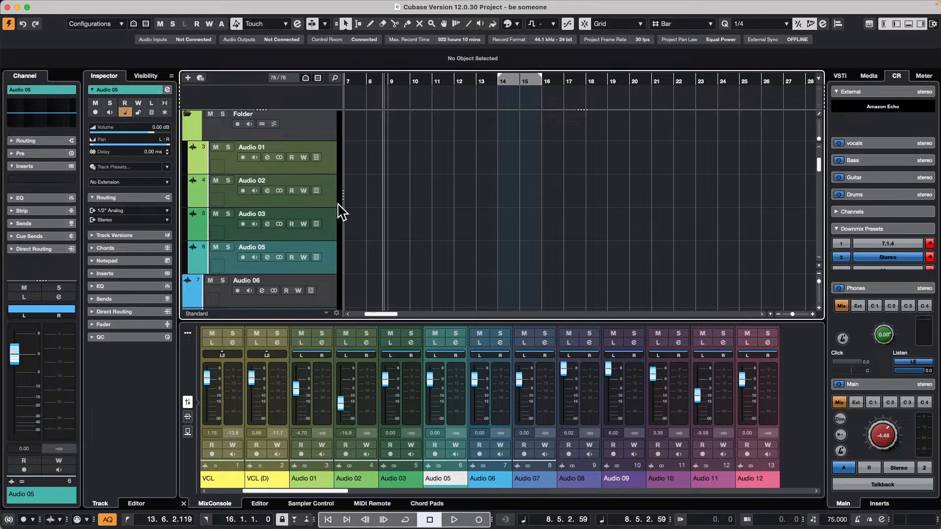
Step: Add a folder track named "sub folder" directly below Audio 05, inside the existing folder
scroll(386, 209, up, 2)
scroll(385, 209, down, 2)
scroll(386, 211, down, 1)
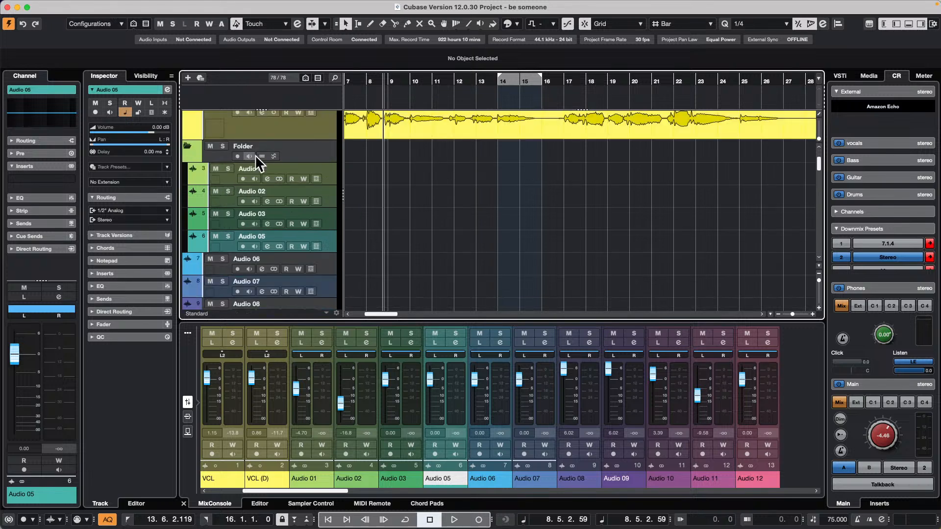
right_click(329, 241)
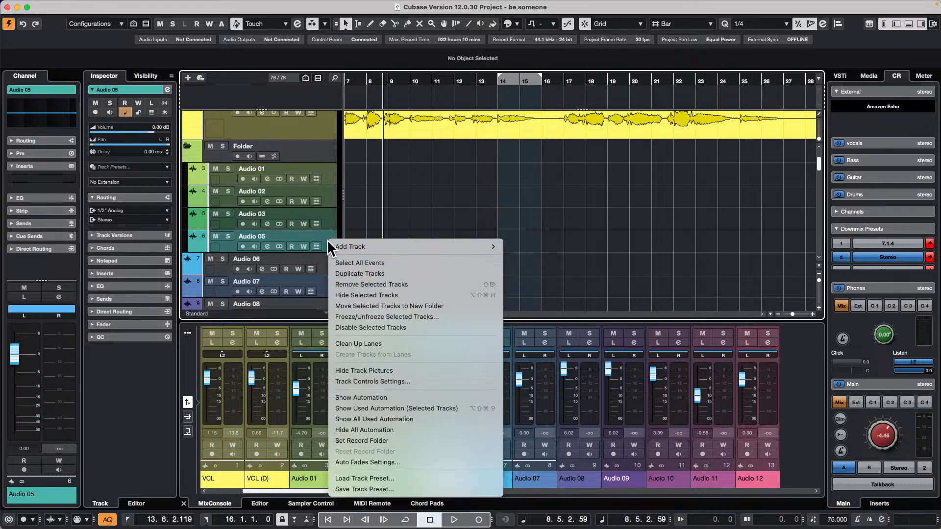
mouse_move(377, 244)
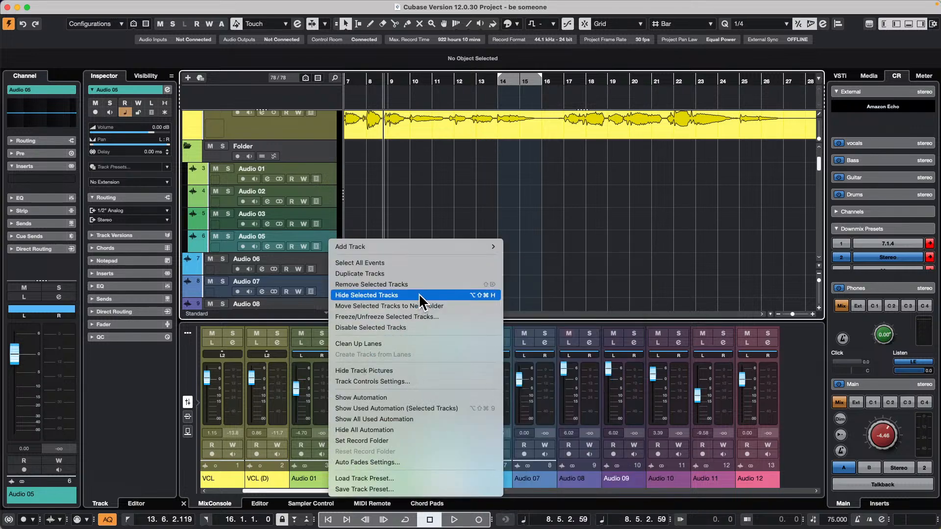
mouse_move(419, 244)
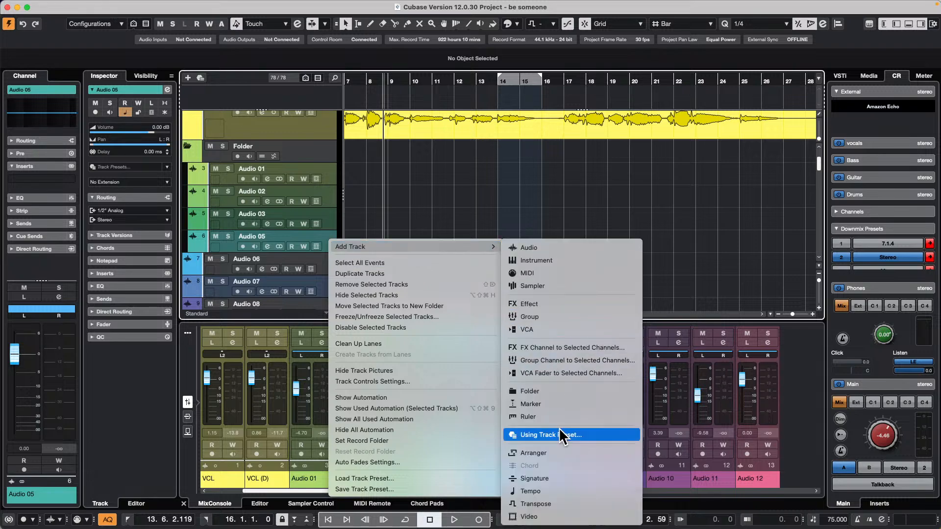
click(566, 388)
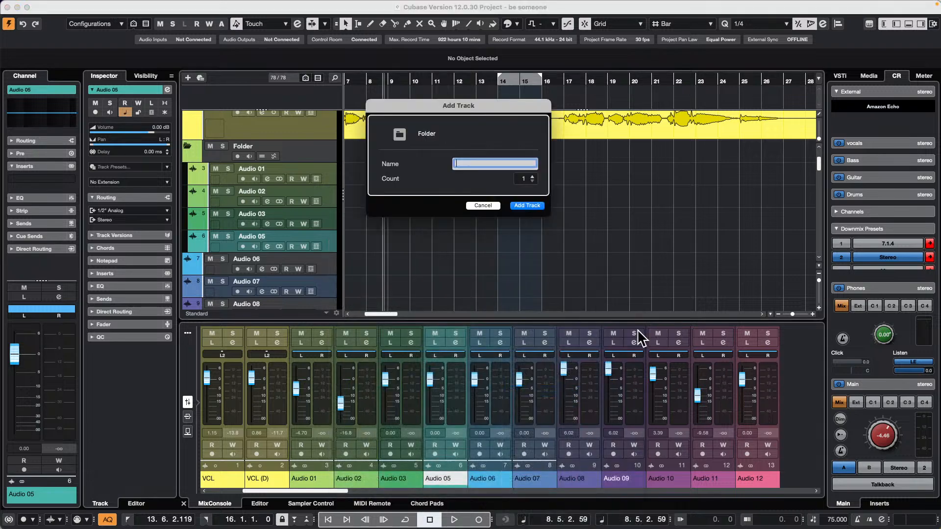
text(sub folder)
key(Return)
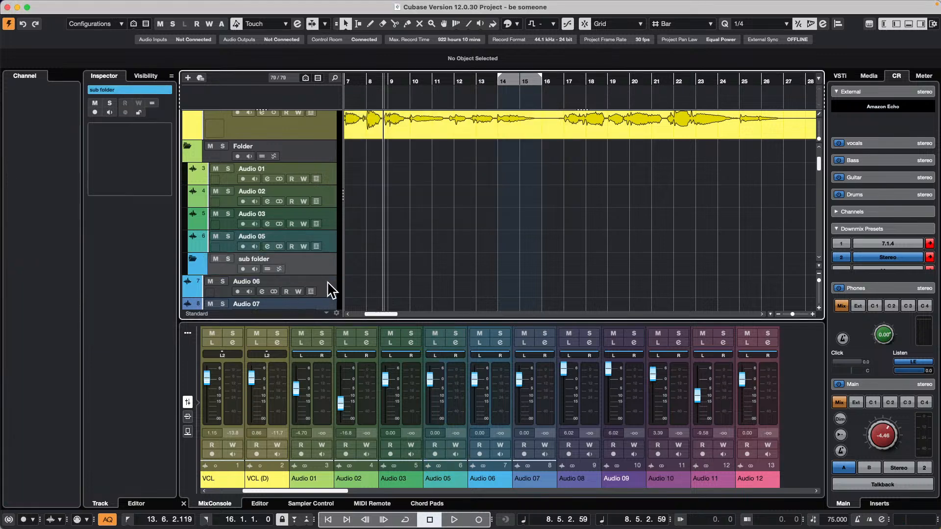
Step: Select the tracks Audio 06 through Audio 11 and move them into the sub folder
scroll(326, 281, down, 2)
click(332, 254)
scroll(324, 252, down, 5)
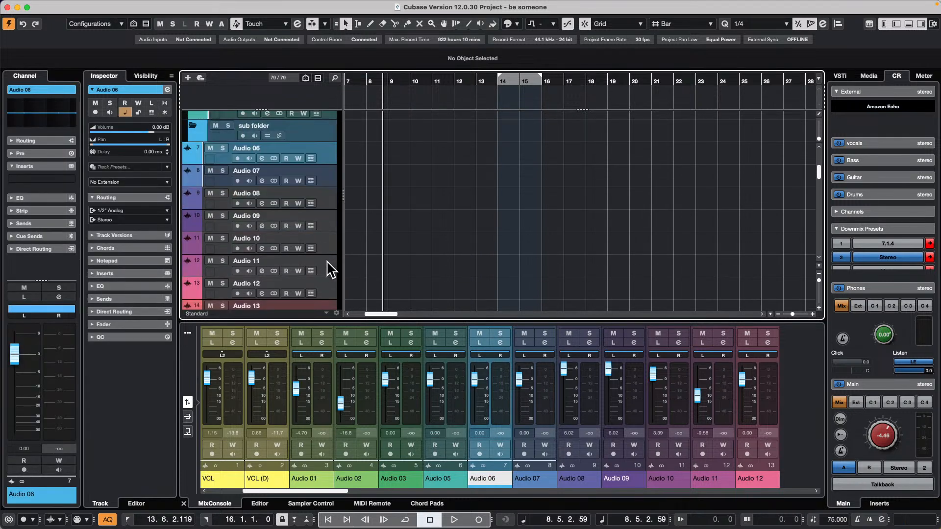
shift+click(326, 260)
drag(318, 154, 319, 134)
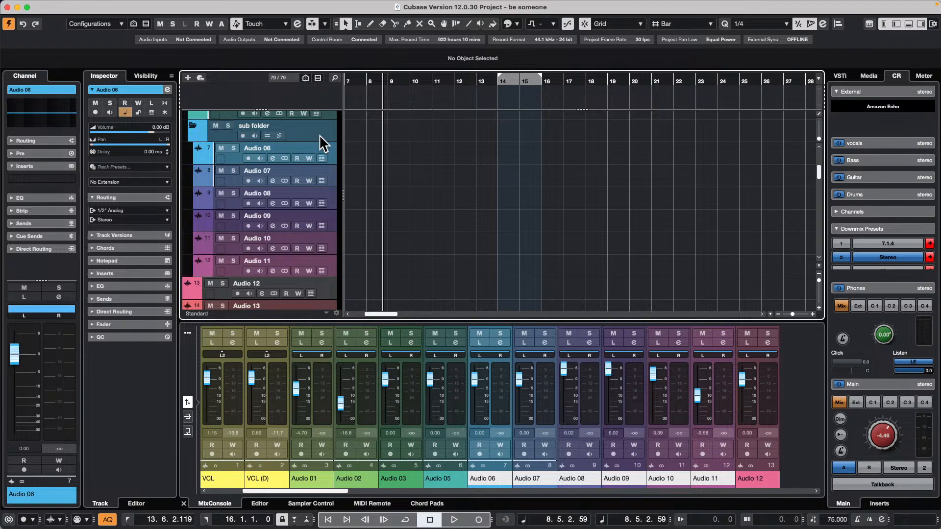
scroll(410, 204, up, 8)
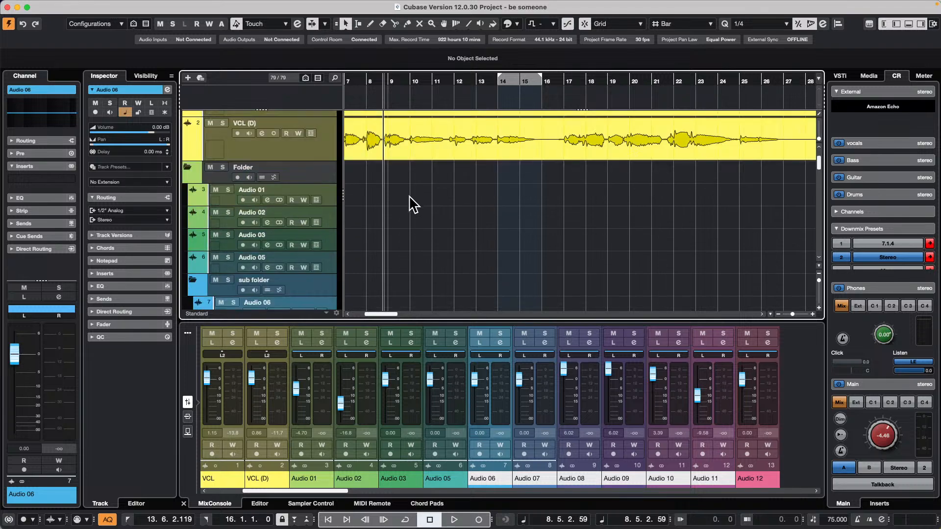
Step: Select the tracks Audio 12 through Audio 17 and move them to a new folder
scroll(410, 203, down, 10)
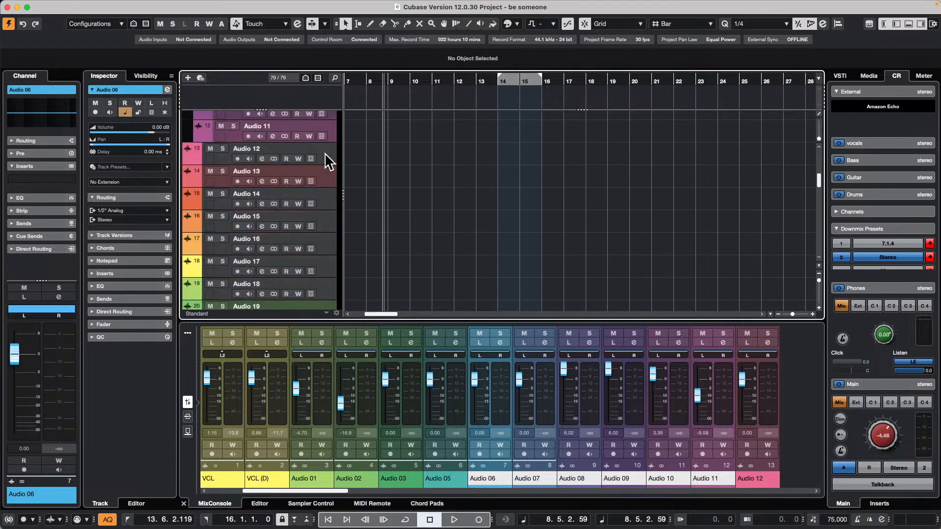
click(325, 154)
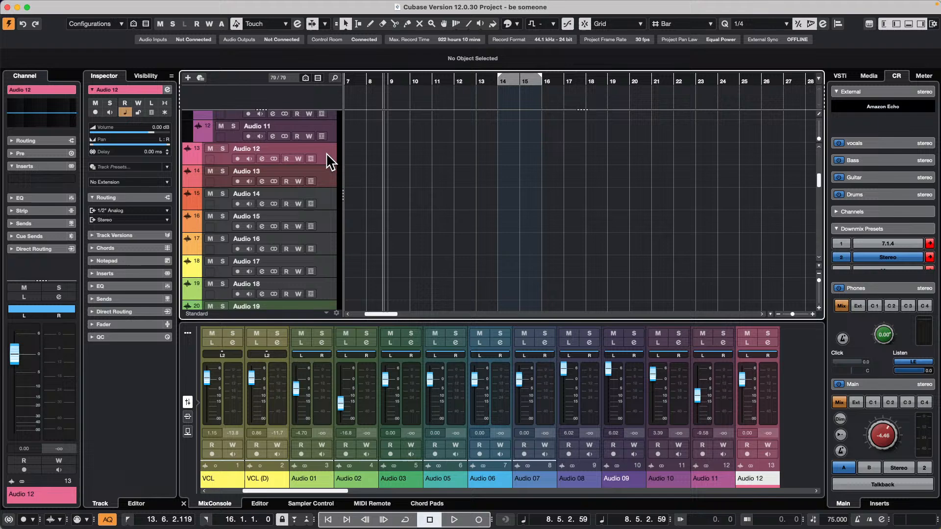
right_click(327, 264)
mouse_move(398, 270)
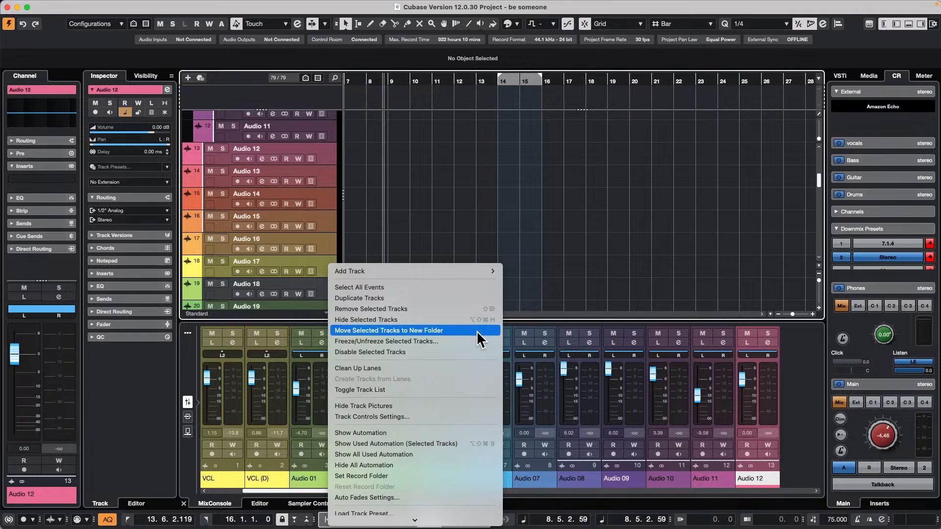
click(476, 330)
Step: Move the folder holding Audio 12 to Audio 17 into the first folder, below Audio 05, and collapse both nested folders
click(305, 151)
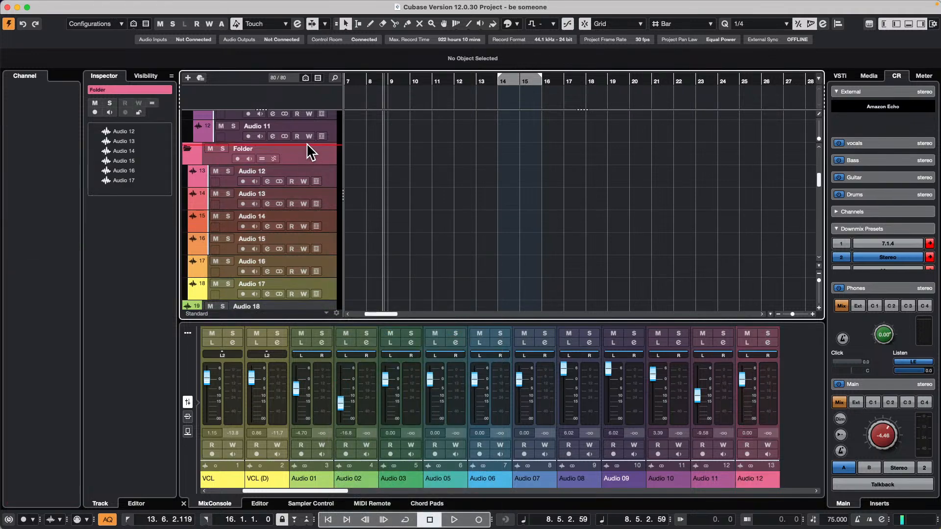
drag(307, 145, 305, 198)
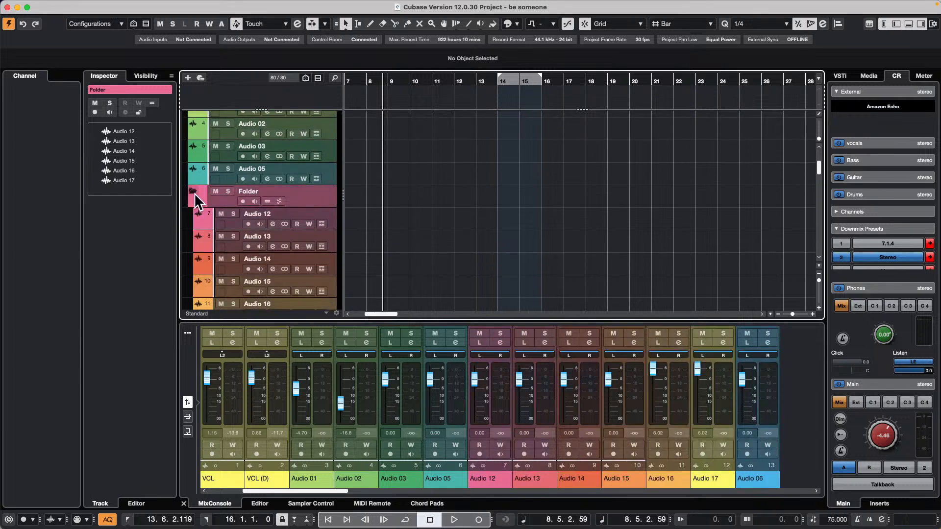
click(193, 214)
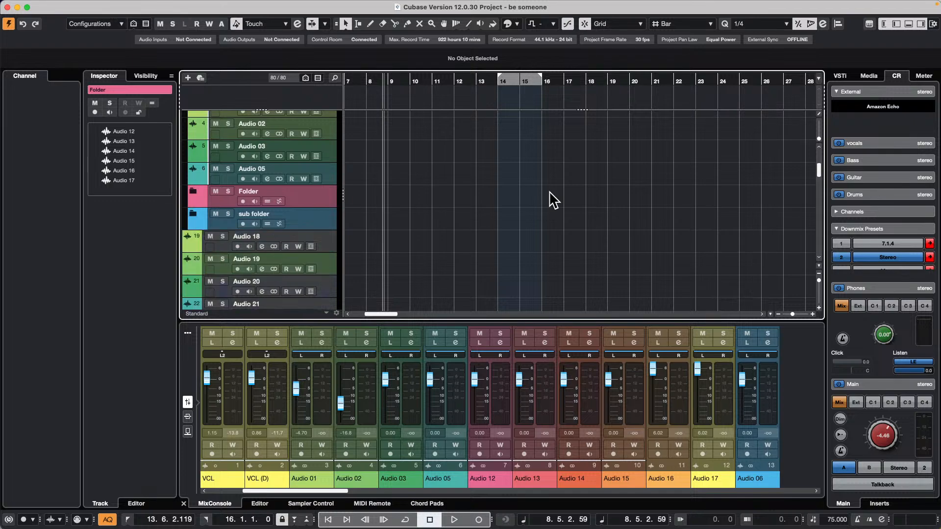
Step: Collapse and reopen the parent folder, and expand and collapse its two nested folders to check the hierarchy
scroll(509, 218, up, 5)
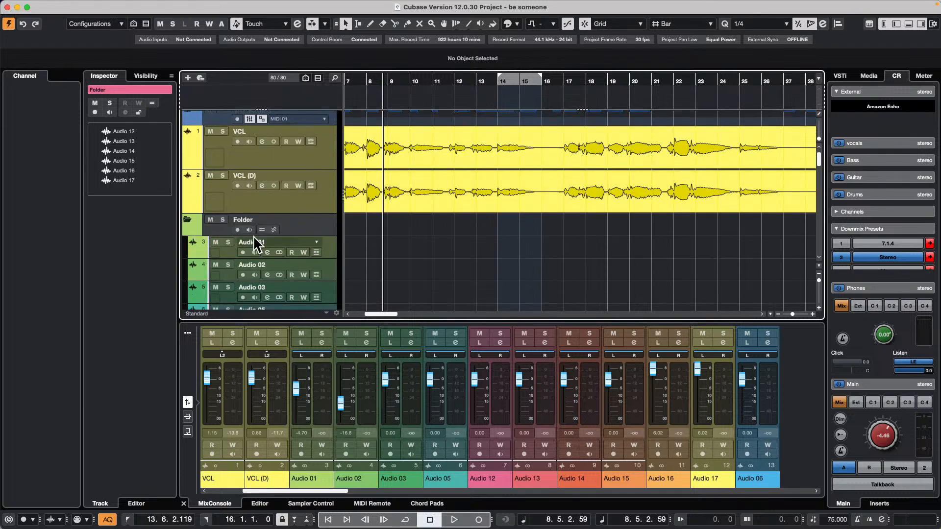
click(188, 220)
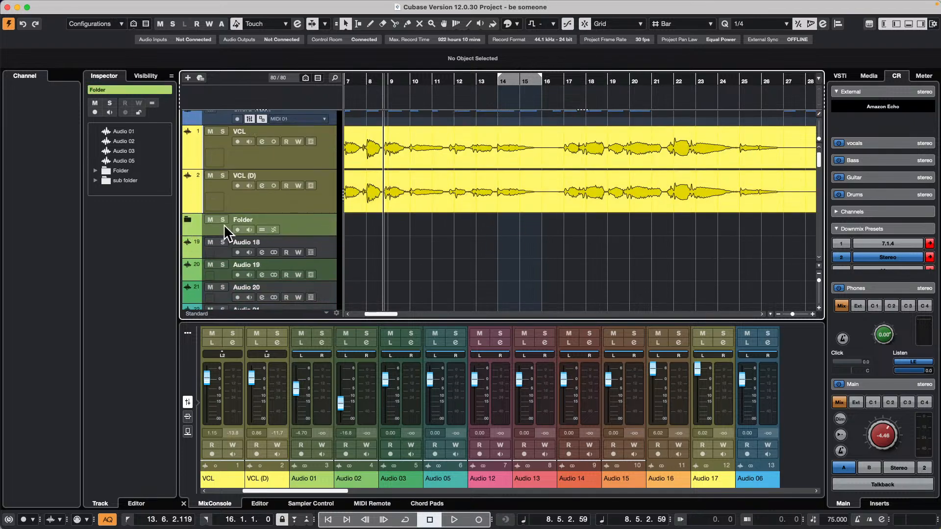
click(186, 218)
scroll(444, 227, down, 3)
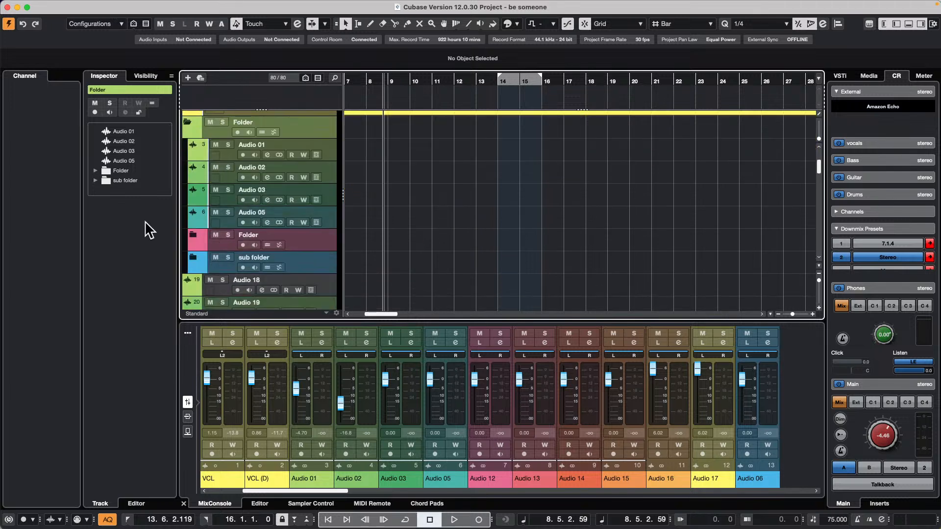
click(193, 258)
click(192, 258)
click(192, 235)
click(192, 233)
Step: Remove the nested folder holding Audio 12 to Audio 17, and undo the removal
click(310, 238)
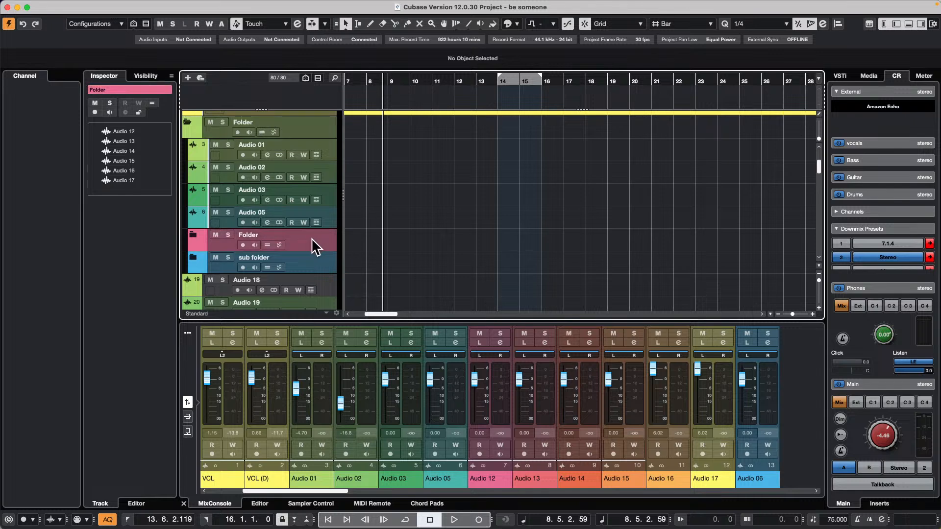
right_click(311, 240)
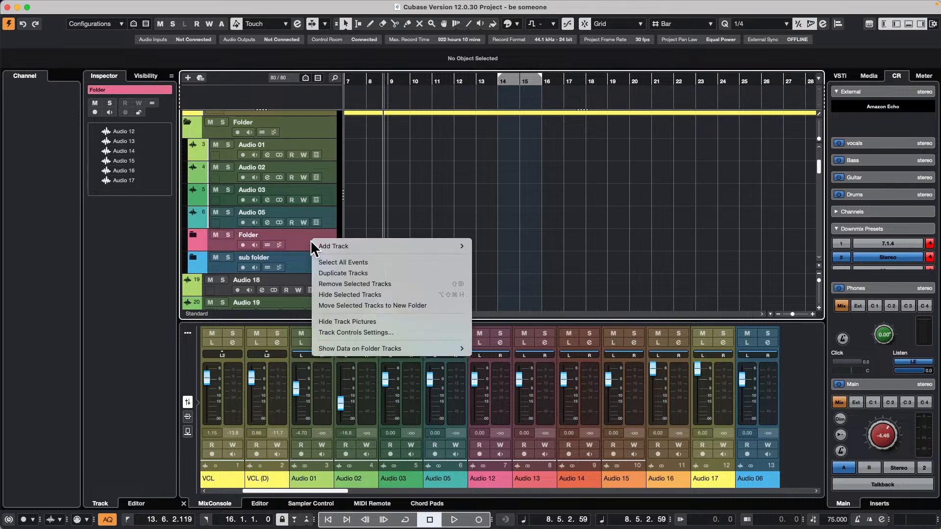
click(374, 284)
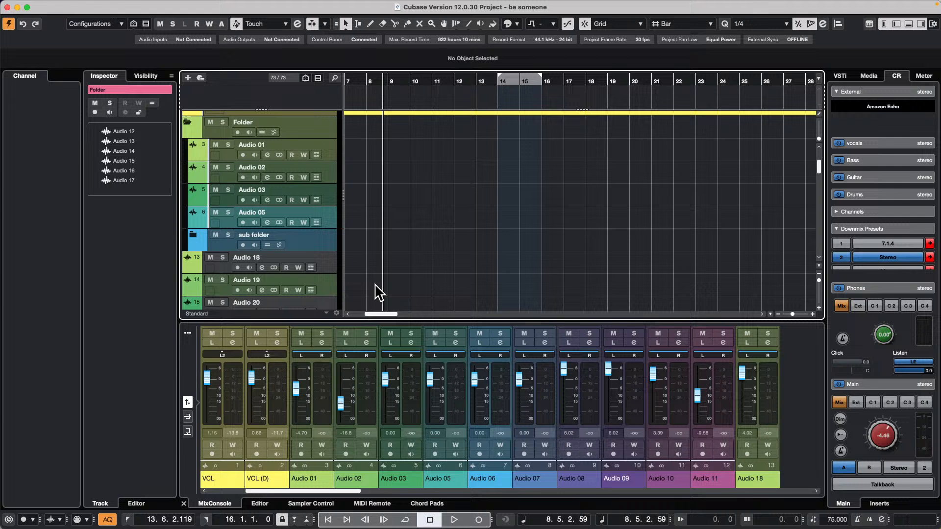
click(185, 122)
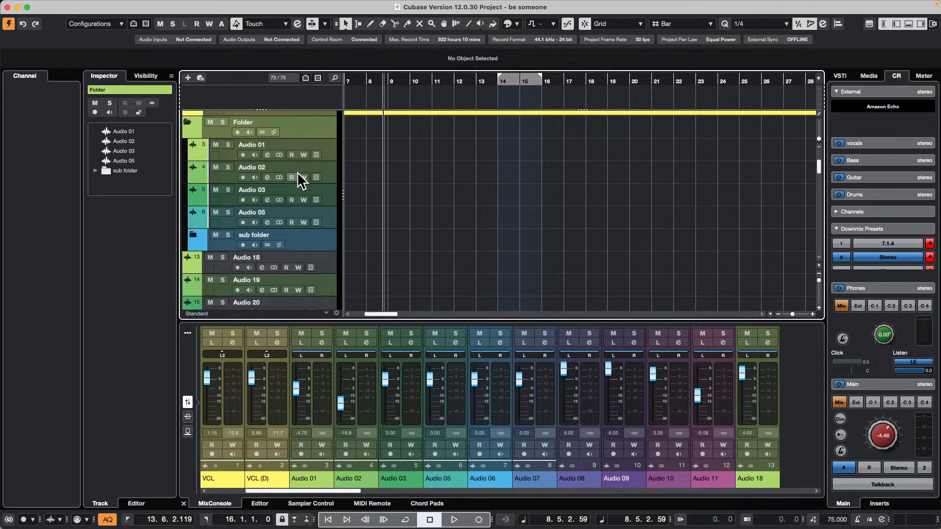
key(super+z)
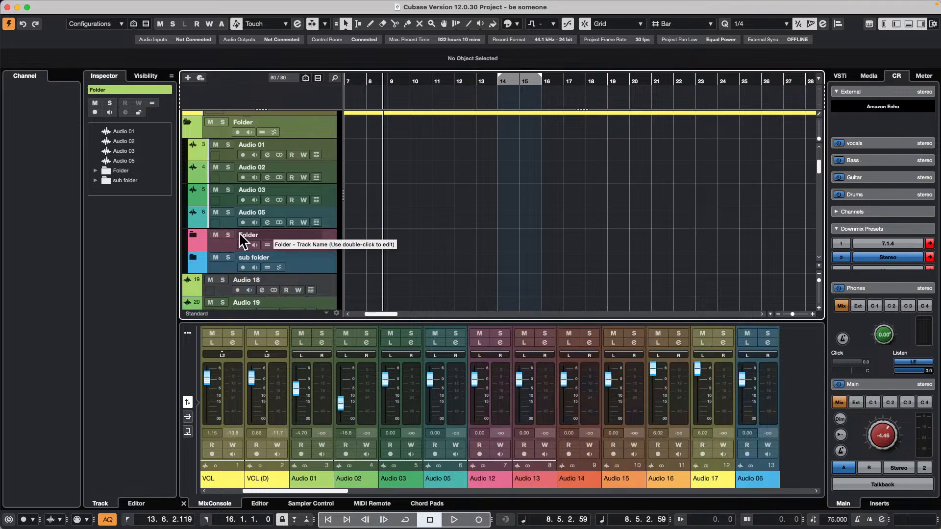
Step: Rename the nested folder that holds Audio 12 to Audio 17 as "delete this folder"
double_click(251, 233)
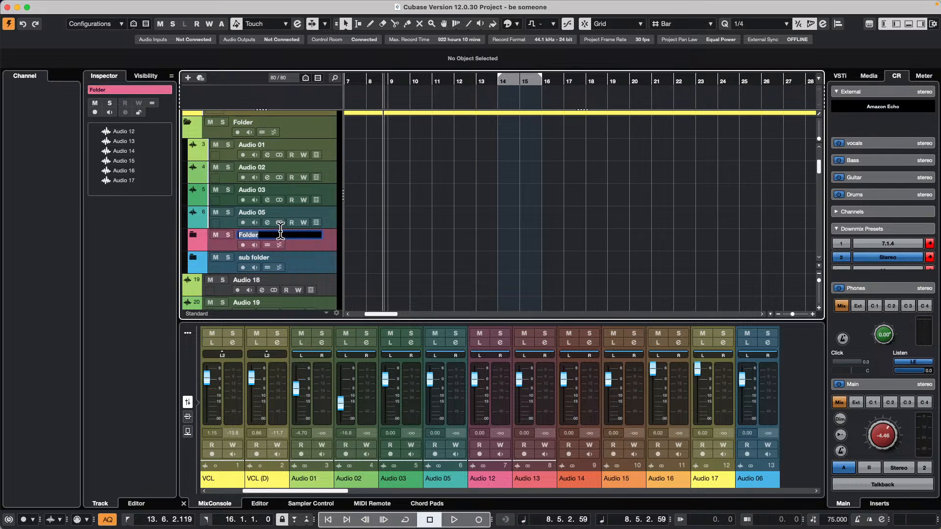
text(delete this folder)
key(Return)
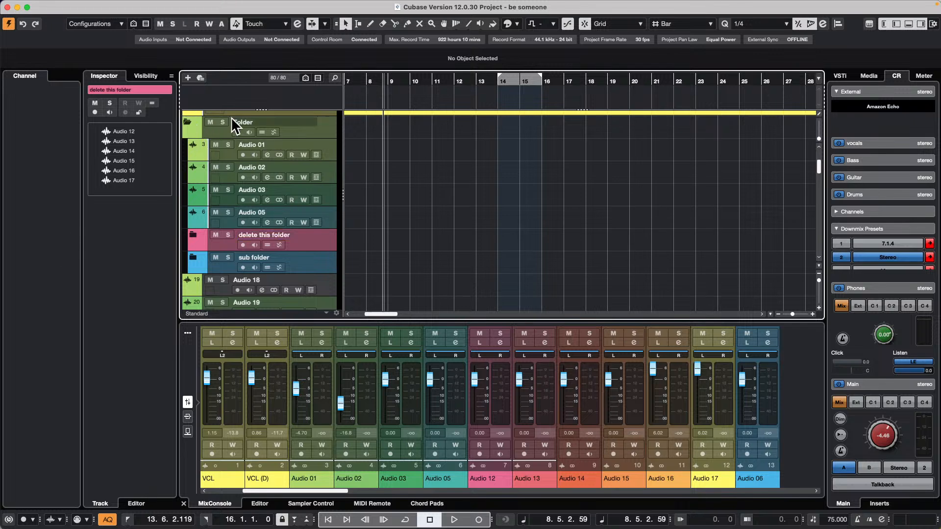
Step: Remove the "delete this folder" folder together with its tracks, and leave the sub folder collapsed
click(187, 121)
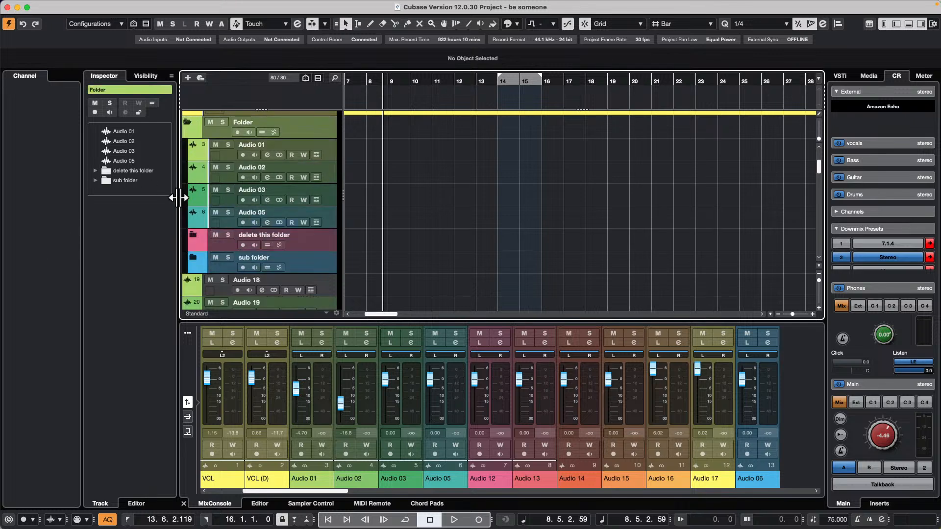
click(222, 245)
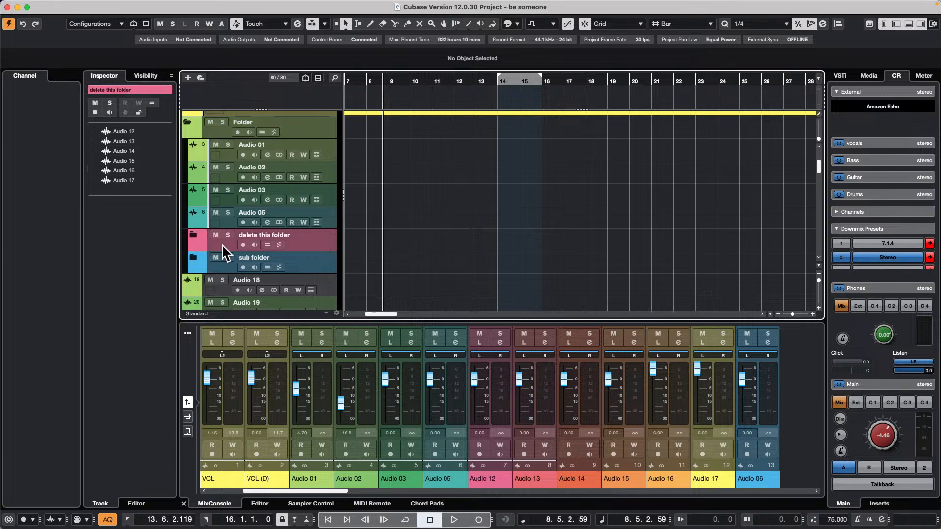
click(196, 235)
click(193, 235)
click(193, 257)
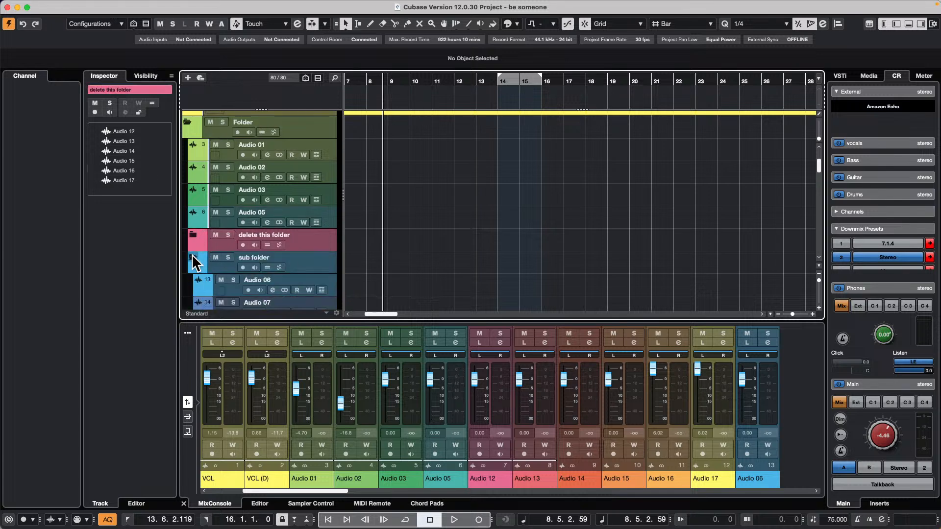
right_click(320, 242)
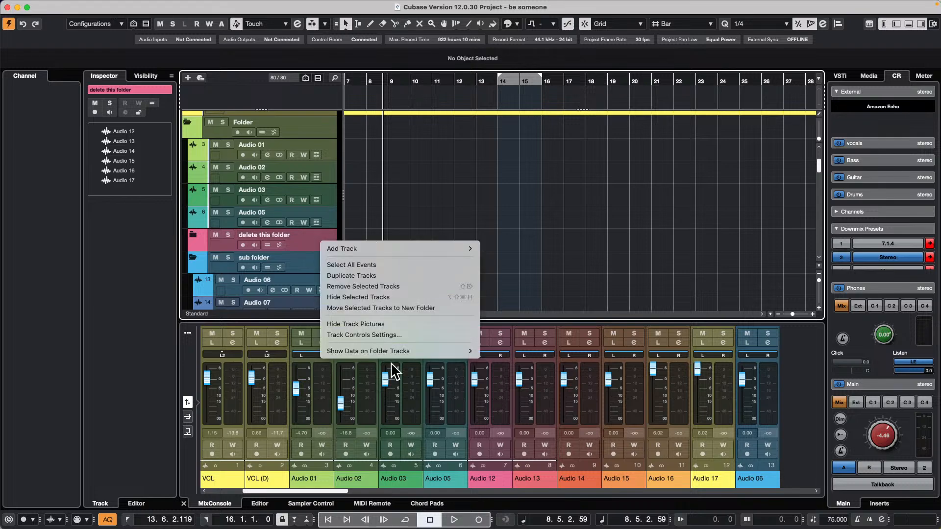
click(413, 286)
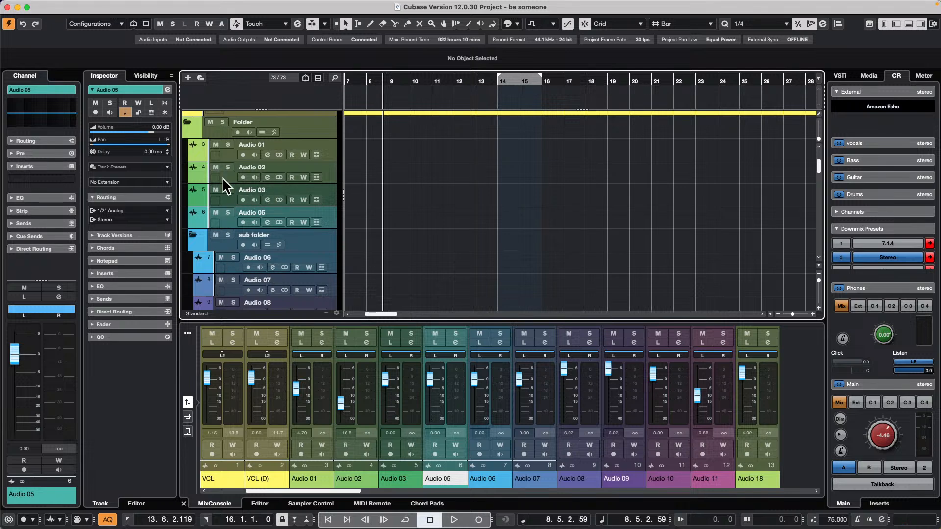
click(193, 236)
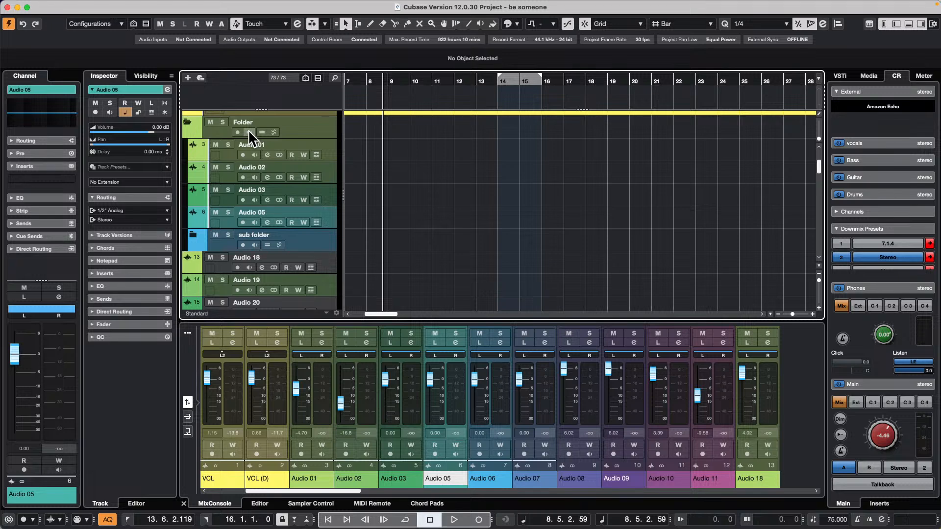
Step: With the Range Selection tool, select a range on the VCL event from bar 12 to about 16.6.2.119
scroll(418, 172, up, 3)
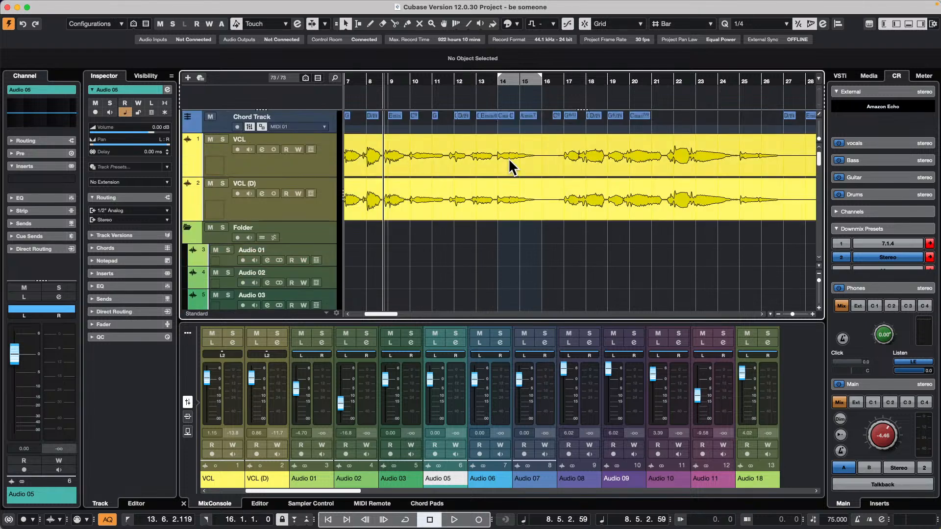
drag(406, 95, 395, 48)
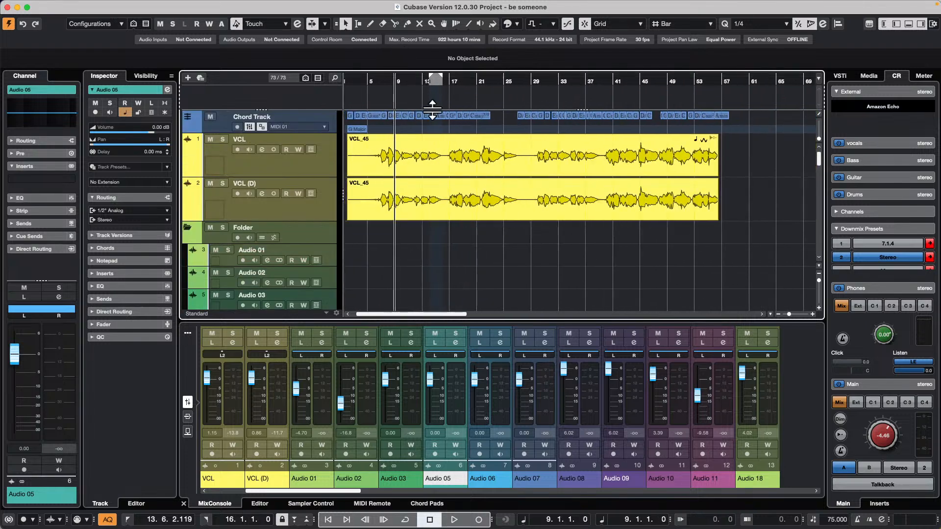
right_click(466, 155)
click(481, 156)
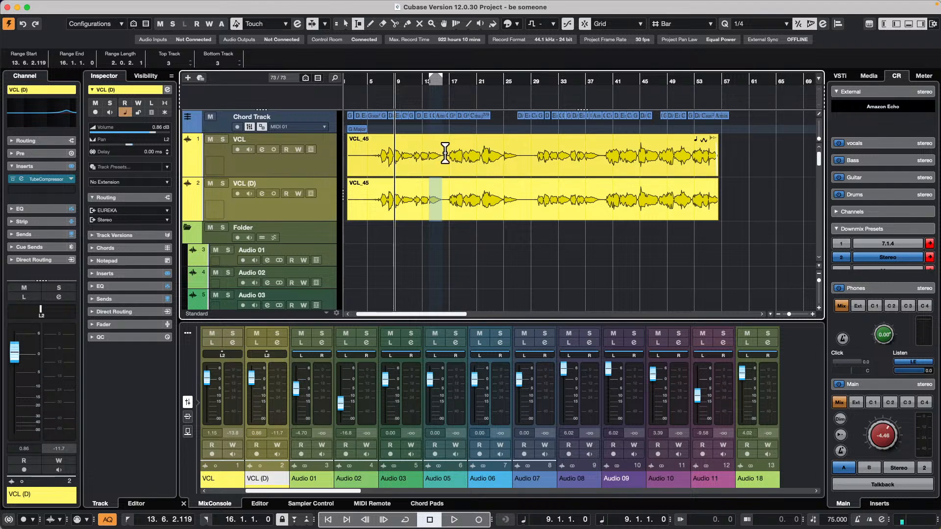
drag(447, 155, 412, 155)
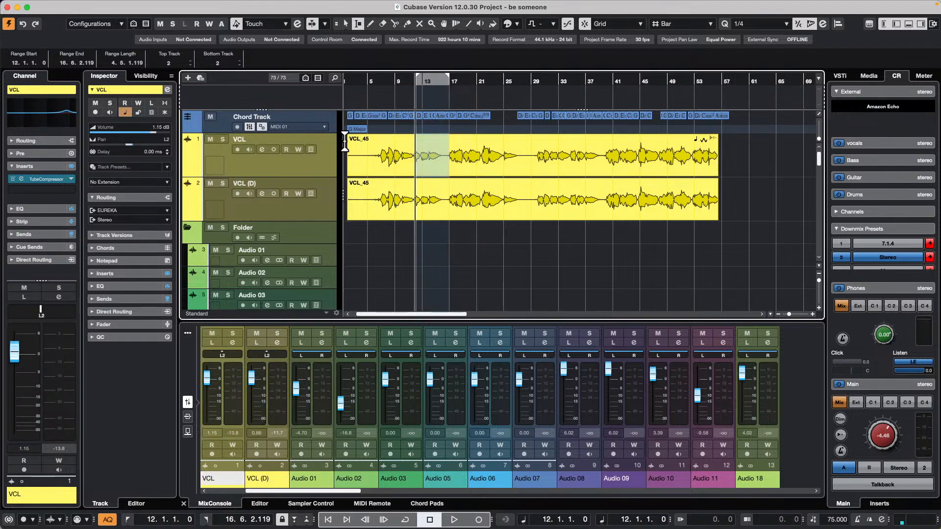
Step: Process the selected range of the VCL event offline with the StereoDelay plug-in, proceeding without keeping the VariAudio data
click(141, 6)
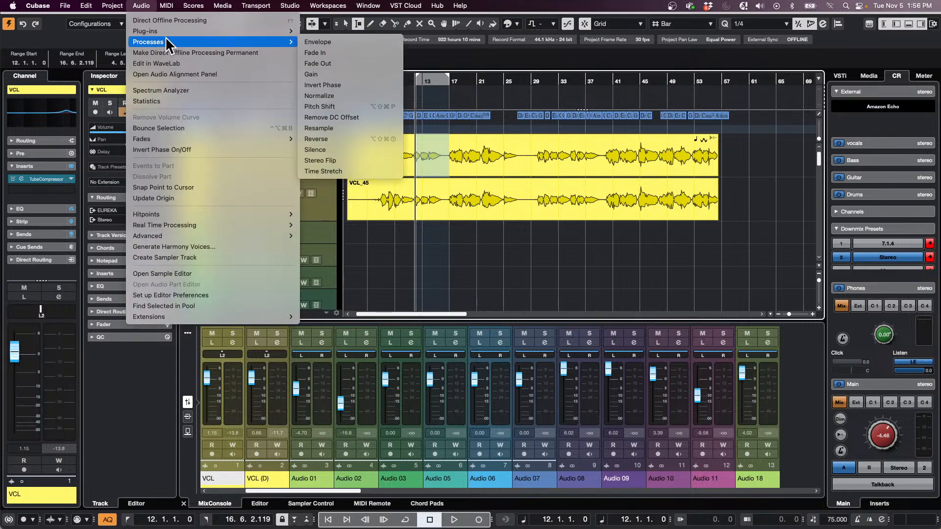
mouse_move(171, 31)
mouse_move(380, 43)
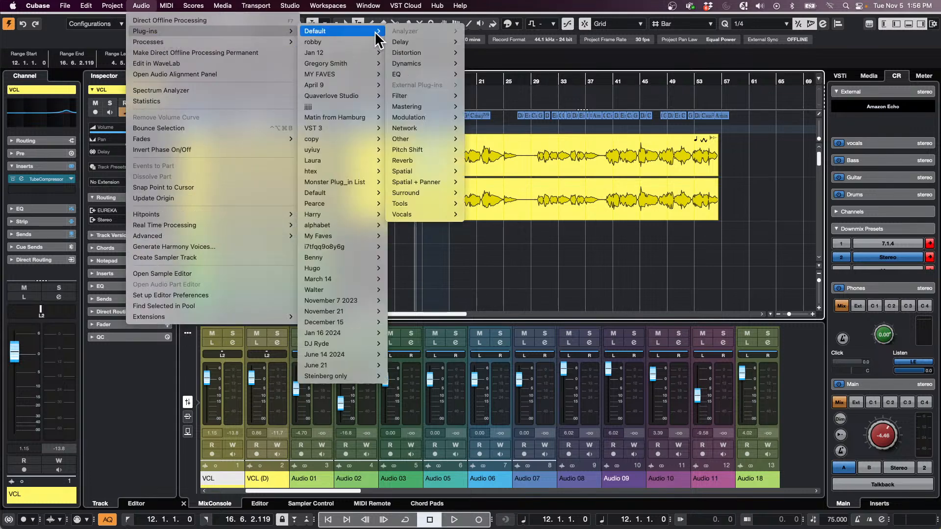
mouse_move(450, 42)
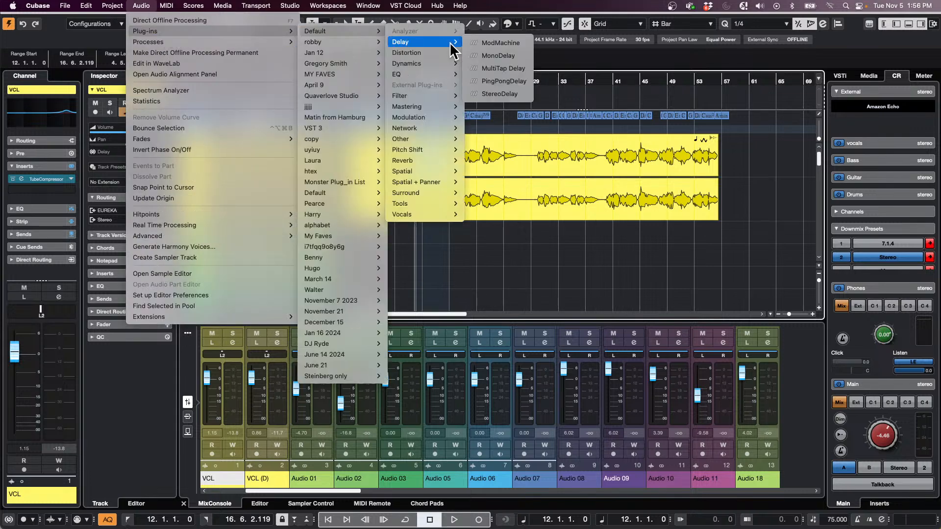
click(512, 94)
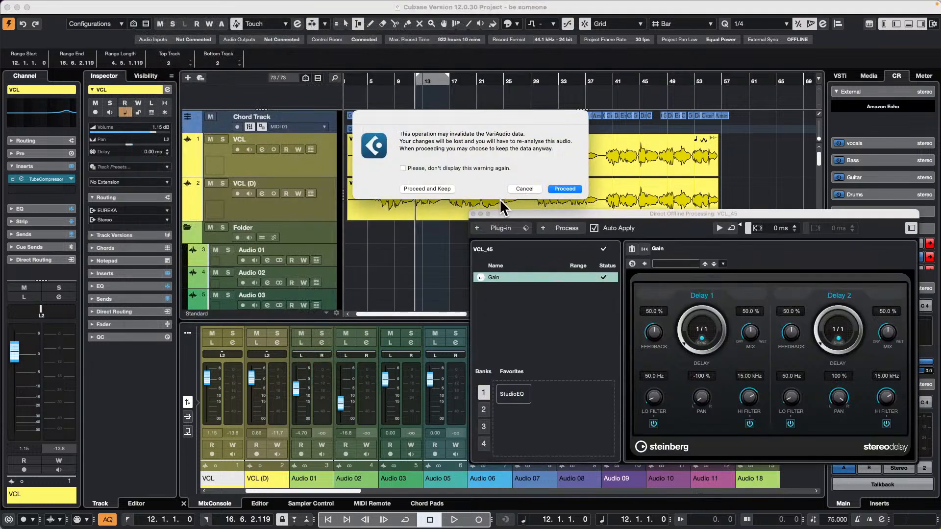
click(565, 188)
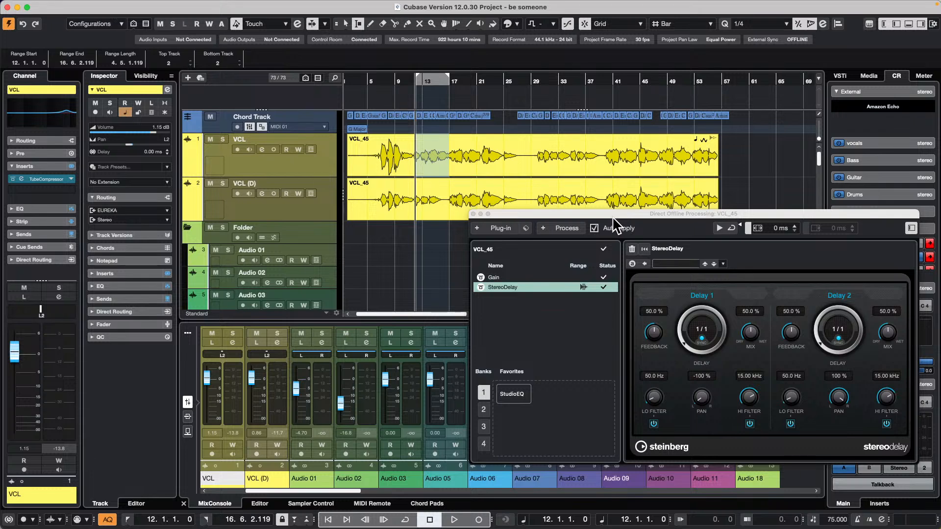
Step: Solo the VCL track and play back the delay-processed passage from bar 12
click(222, 139)
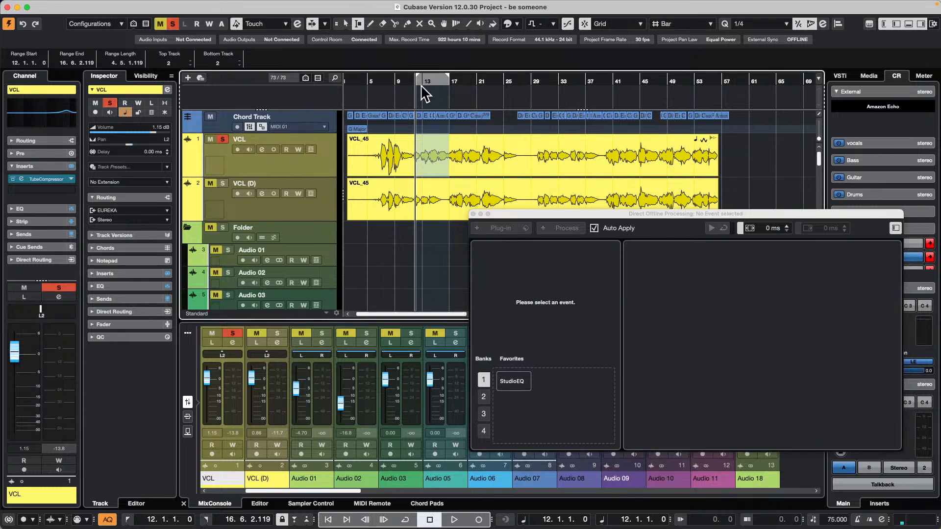
key(space)
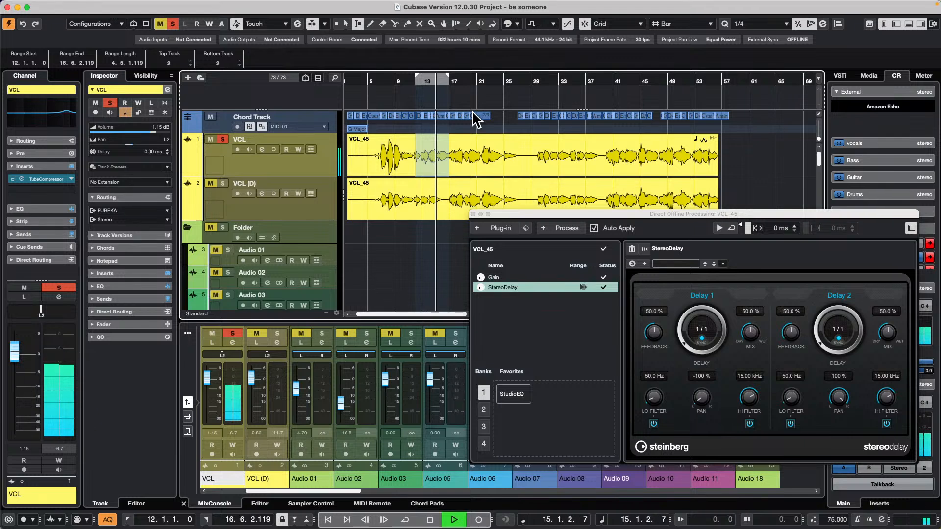
key(space)
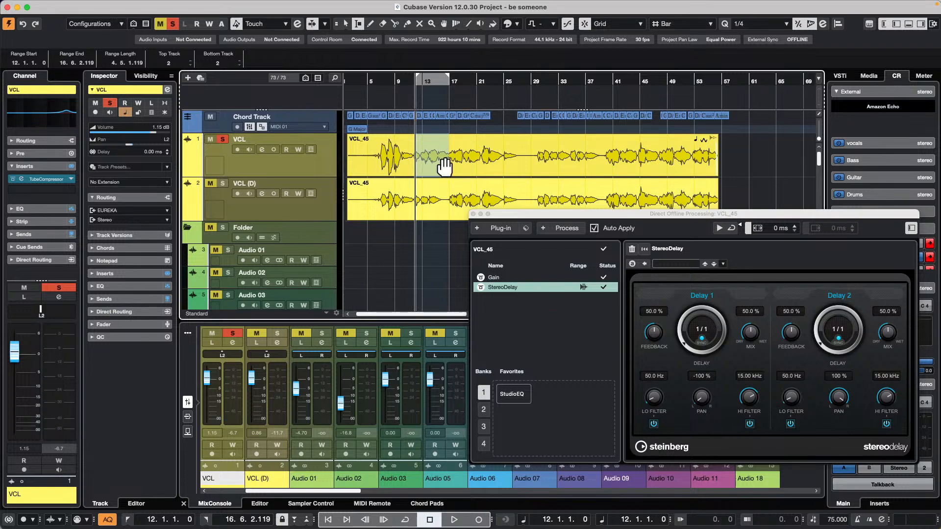
click(164, 5)
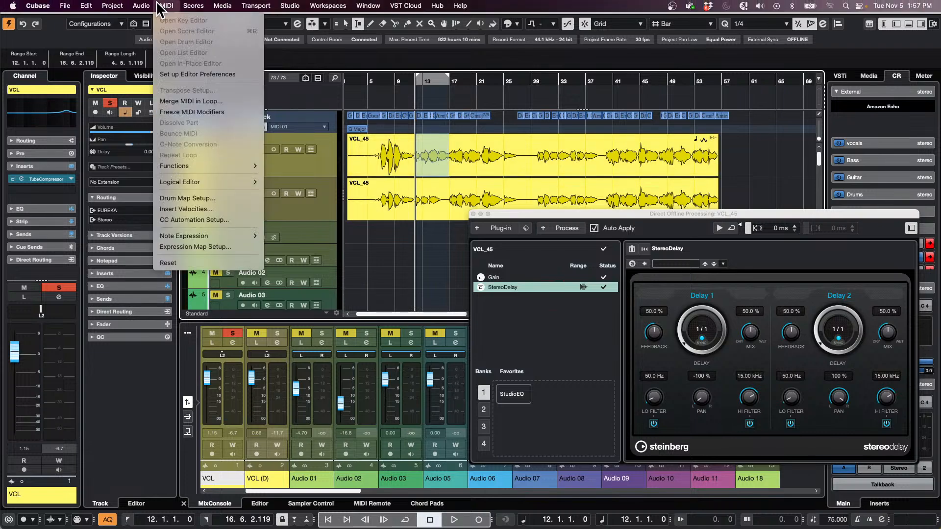
mouse_move(138, 5)
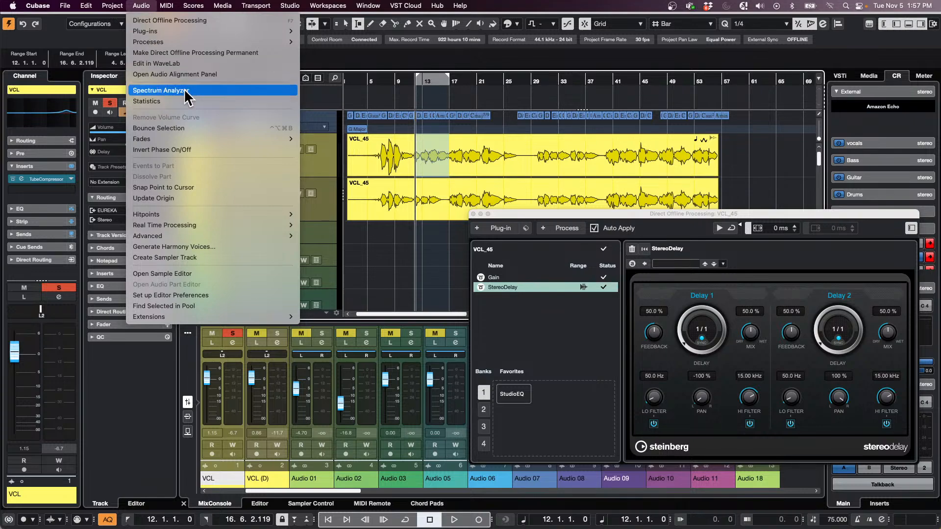
click(438, 97)
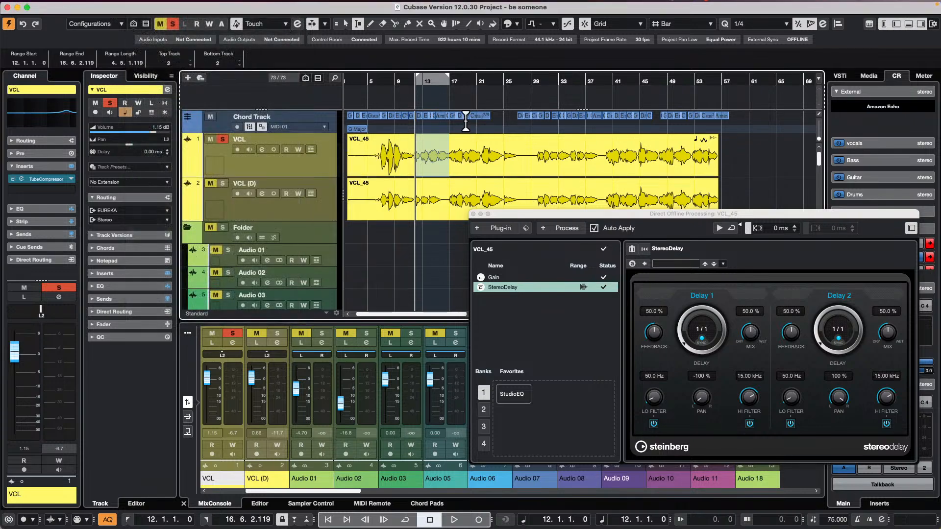
Step: Undo the StereoDelay processing and the earlier folder removal, and close the Direct Offline Processing window
key(super+z)
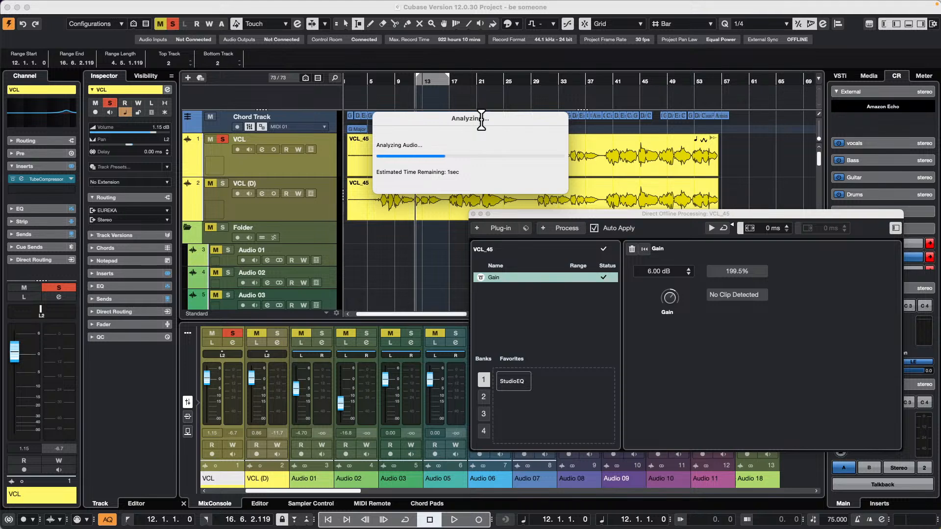
click(473, 214)
Step: Switch from the Range Selection tool to the Object Selection tool
right_click(493, 246)
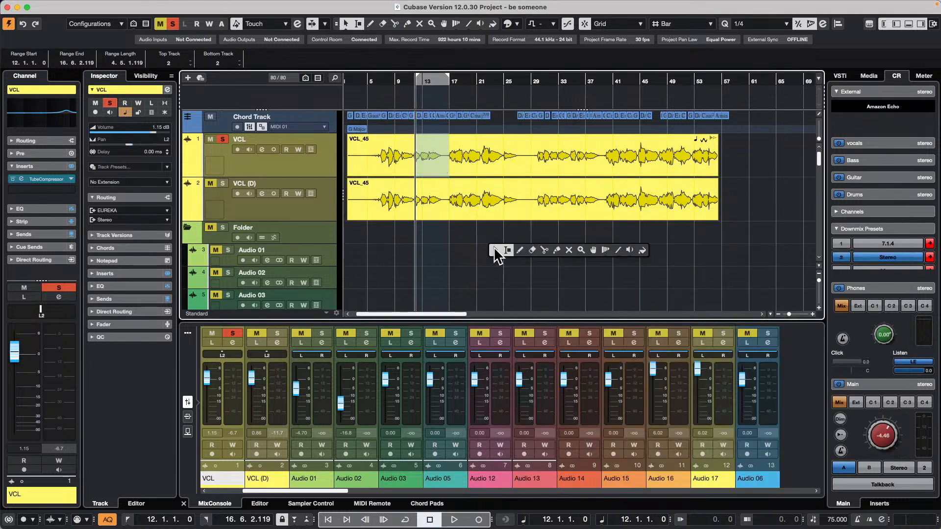
click(493, 246)
click(495, 246)
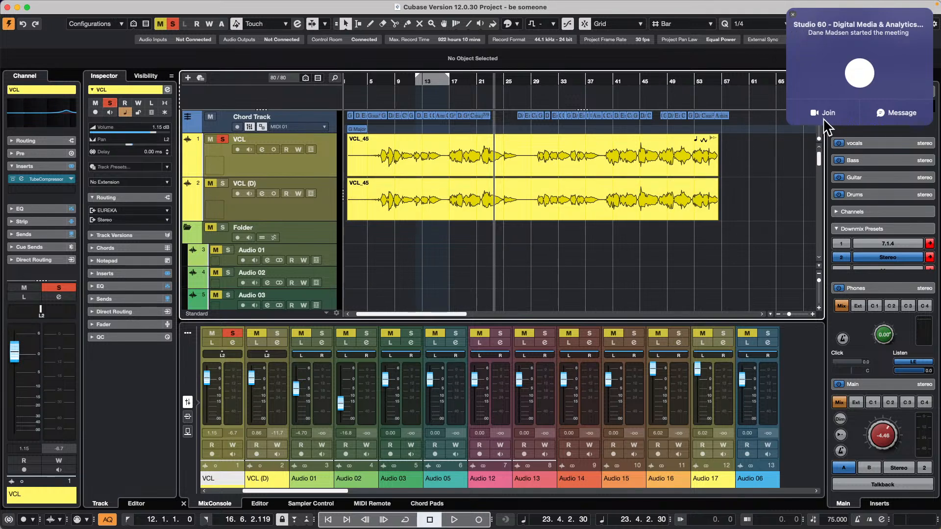
Step: Dismiss the incoming meeting notification, then open the recent project CX Audio.cpr and activate it
click(793, 15)
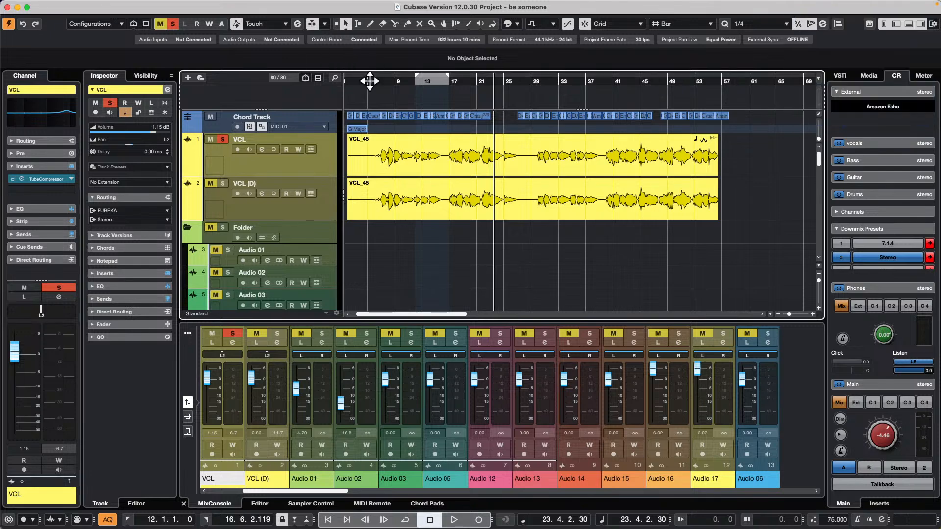
drag(369, 78, 371, 52)
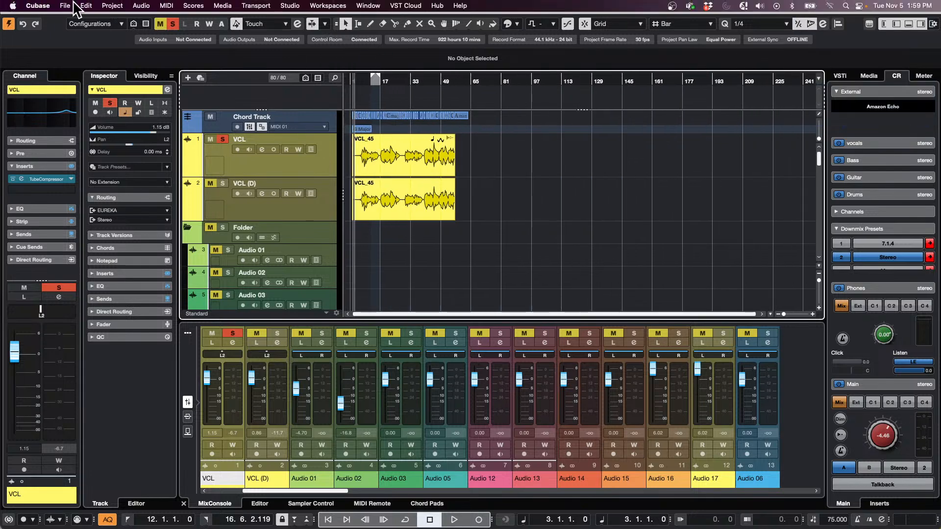
click(65, 6)
mouse_move(84, 226)
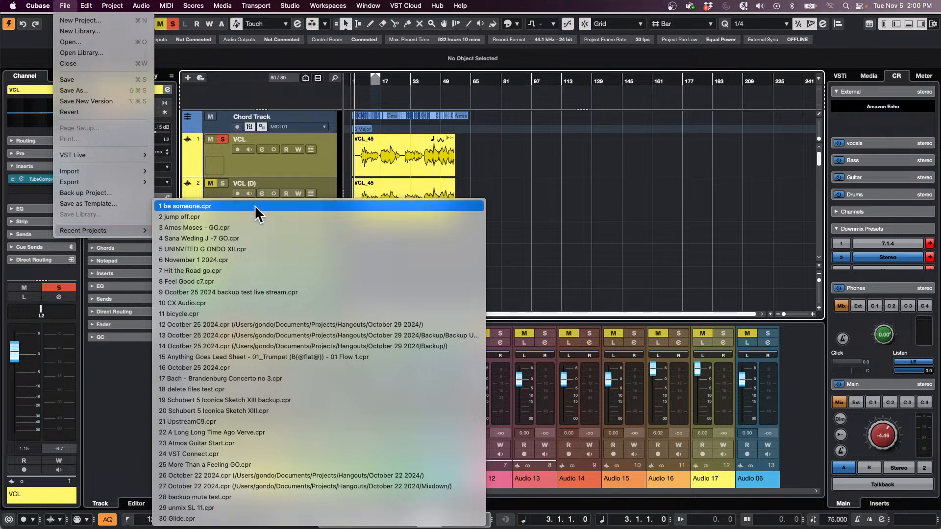
click(220, 304)
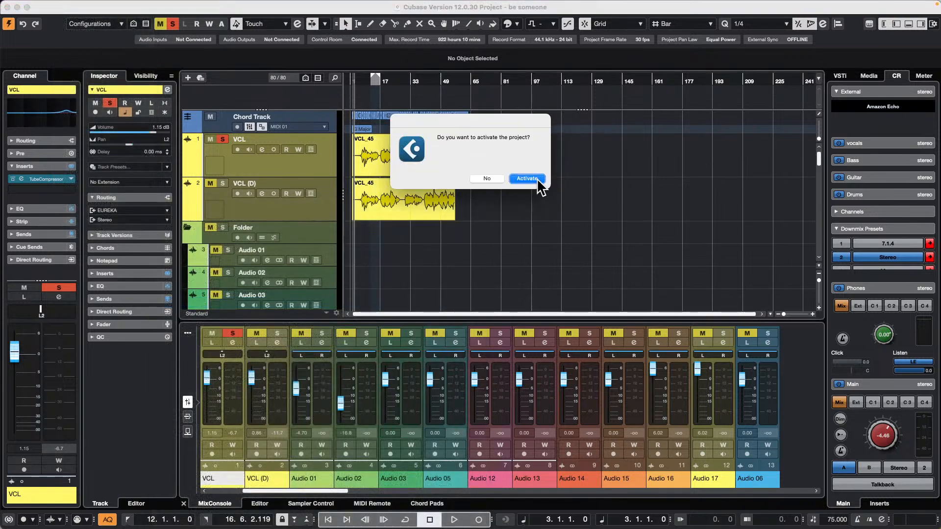
click(527, 178)
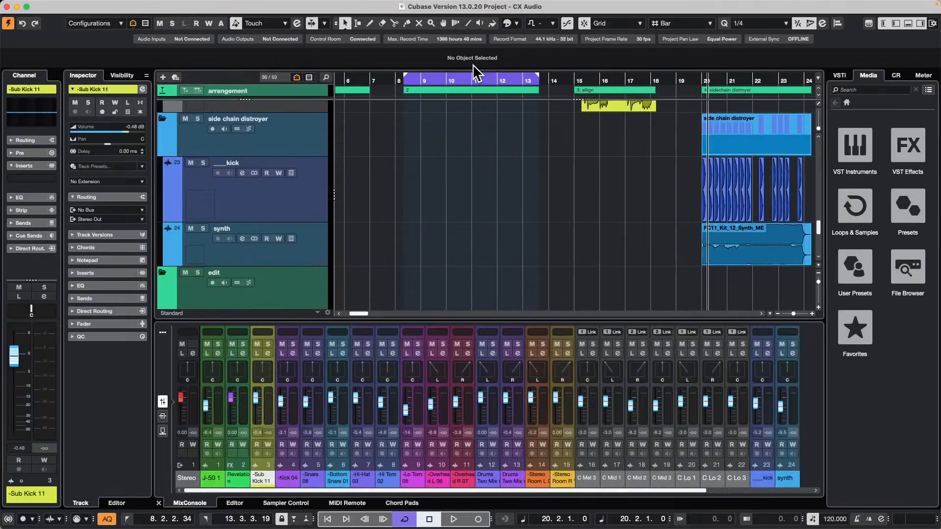
Step: Set the locators to the extent of the Overhead L event, starting at bar 8, and play back the drum section
scroll(437, 149, up, 10)
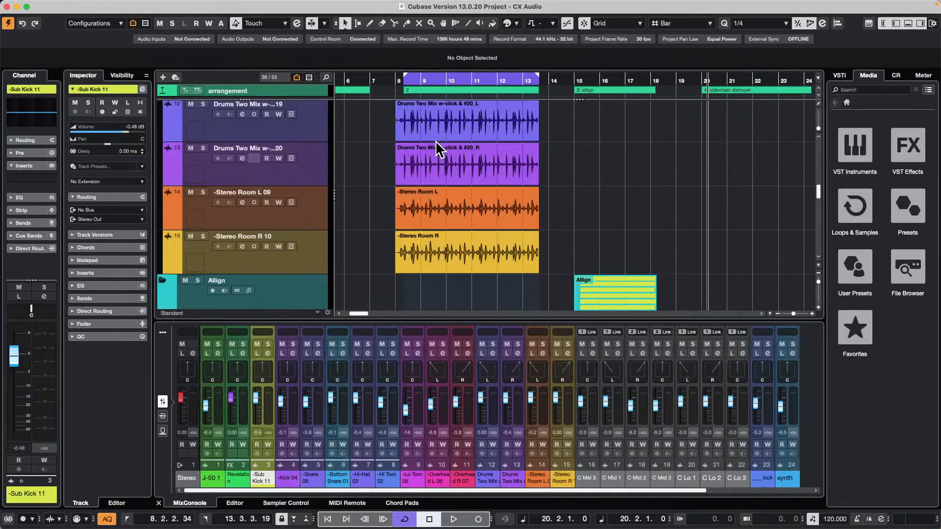
drag(405, 79, 411, 79)
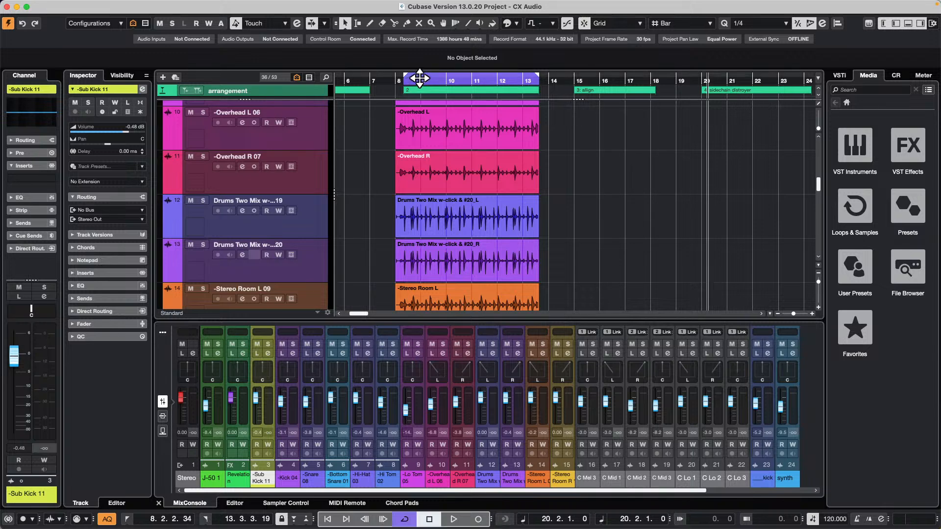
click(400, 79)
click(415, 135)
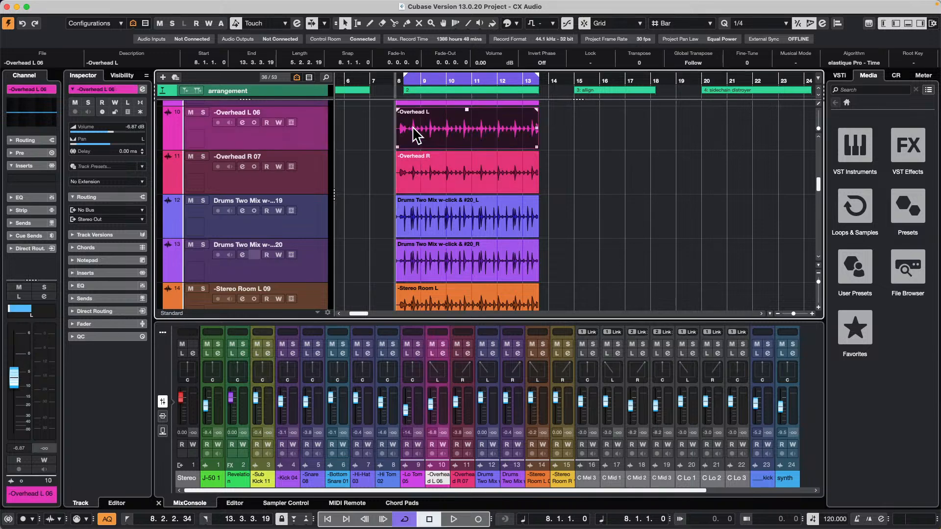
key(space)
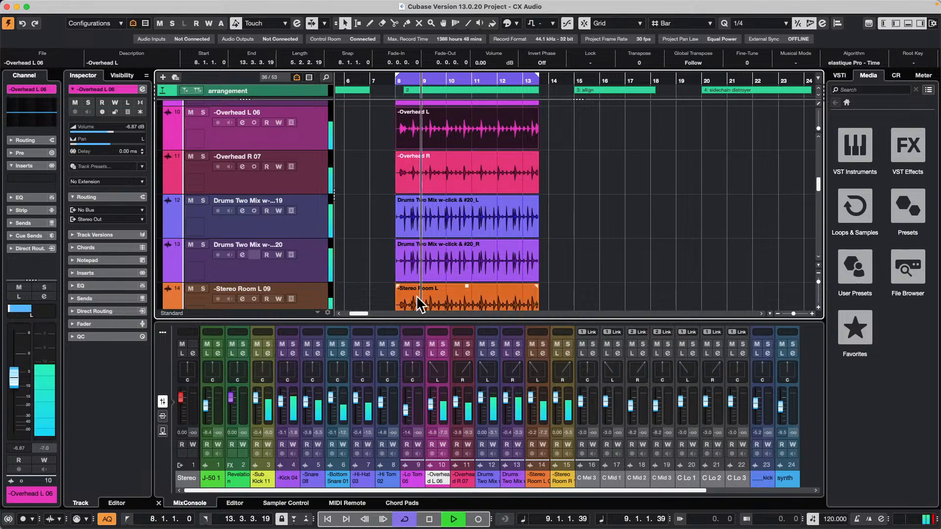
key(space)
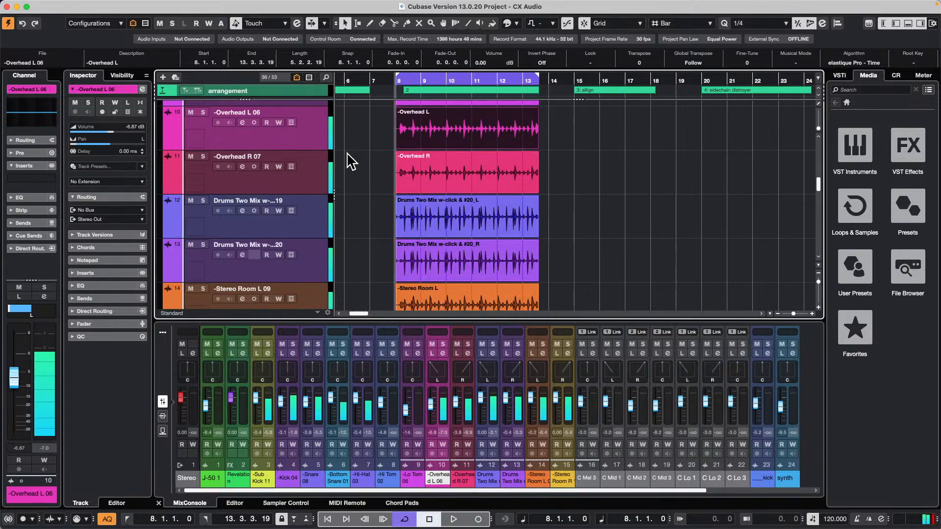
Step: Enable Read automation on all the drum tracks, from Sub Kick 11 through Stereo Room R 10
click(266, 123)
click(267, 167)
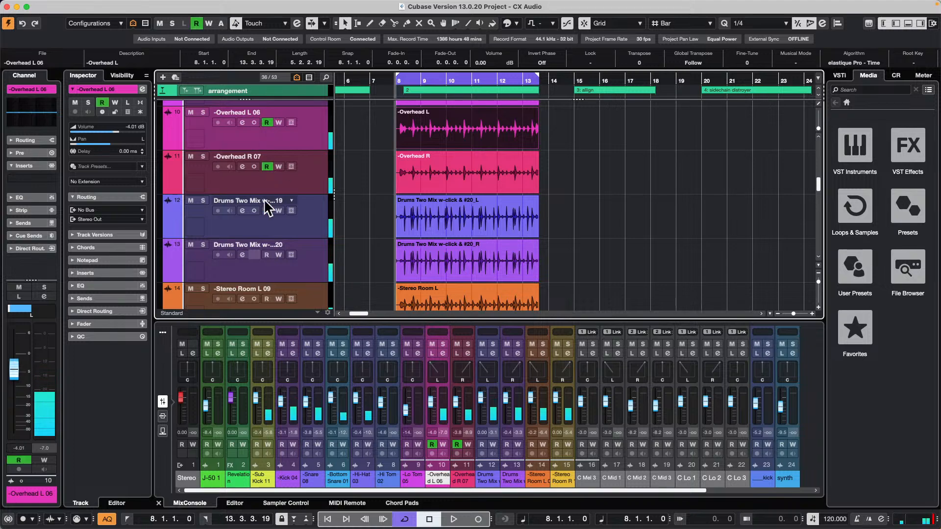
click(267, 211)
scroll(267, 245, down, 3)
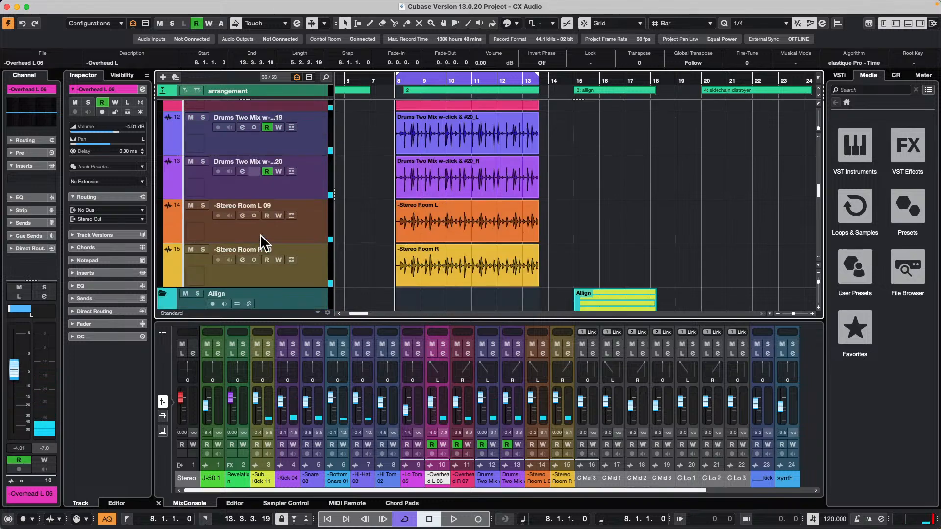
click(267, 218)
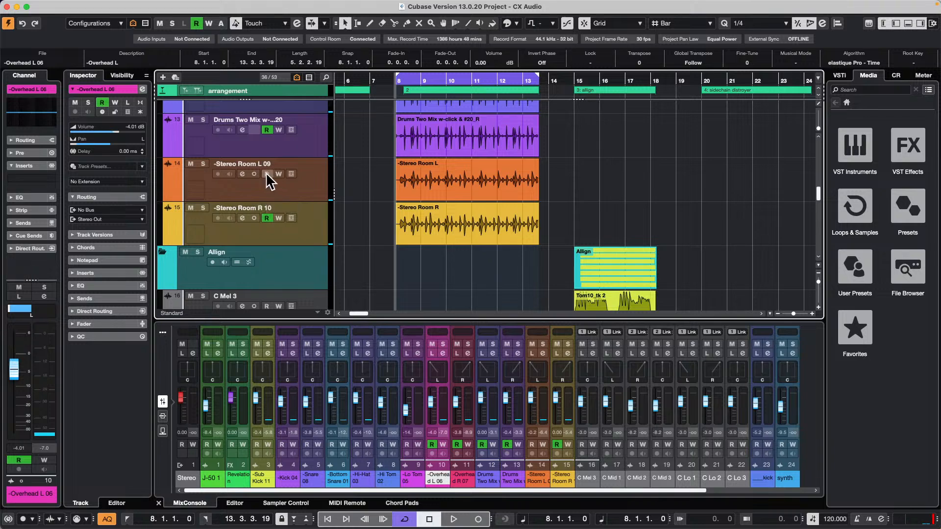
scroll(272, 183, up, 6)
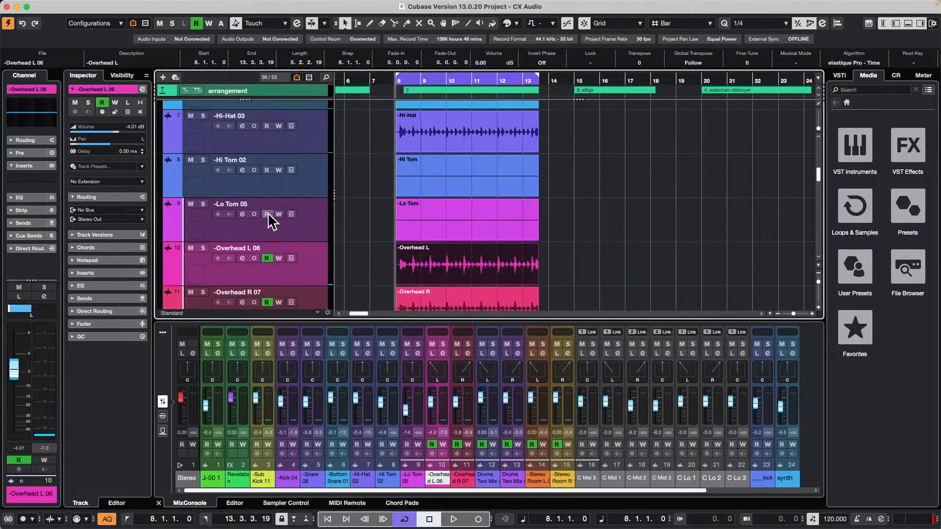
scroll(267, 165, up, 2)
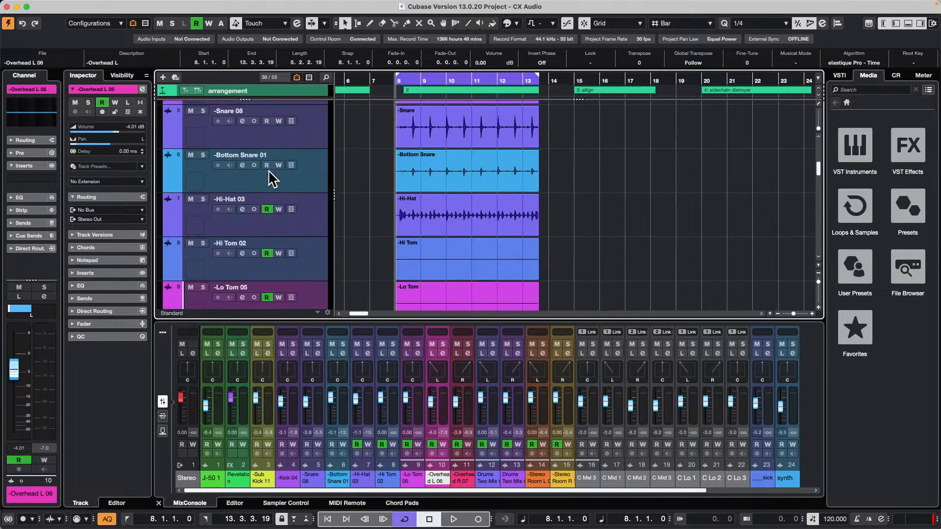
click(267, 121)
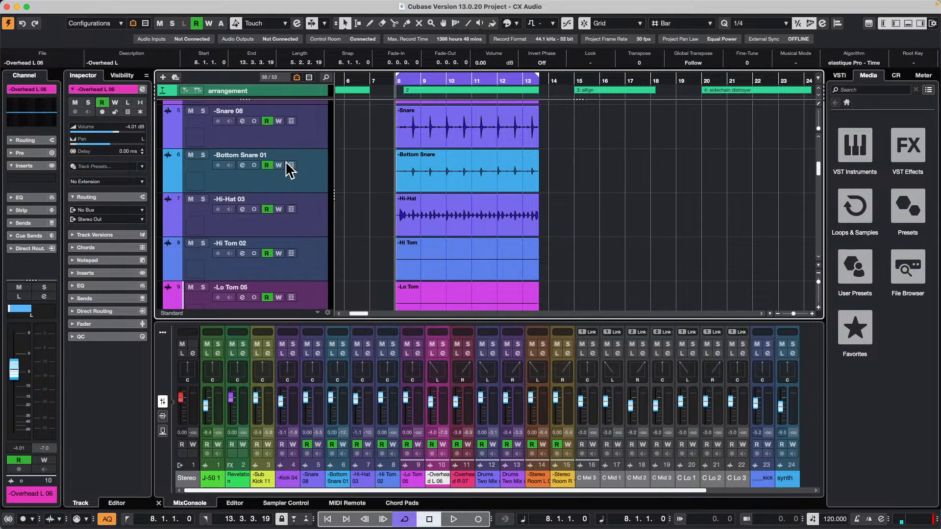
scroll(288, 168, up, 3)
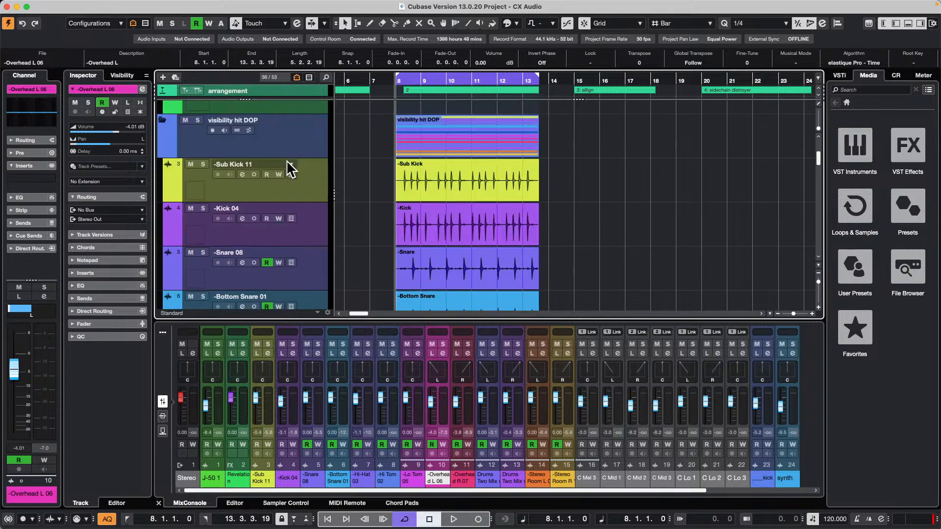
click(267, 218)
Step: Play the drum loop with its automation and enlarge the MixConsole so the fader movements are easier to see
key(space)
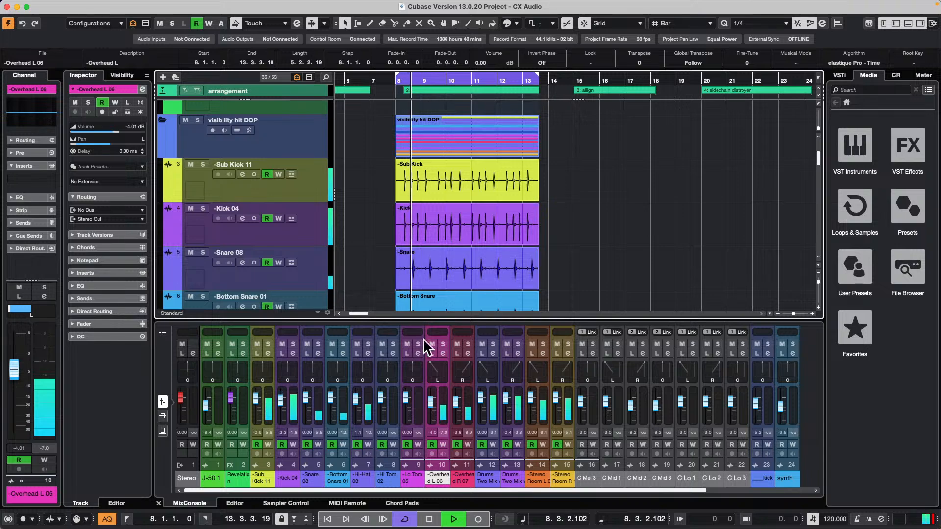
drag(439, 319, 456, 229)
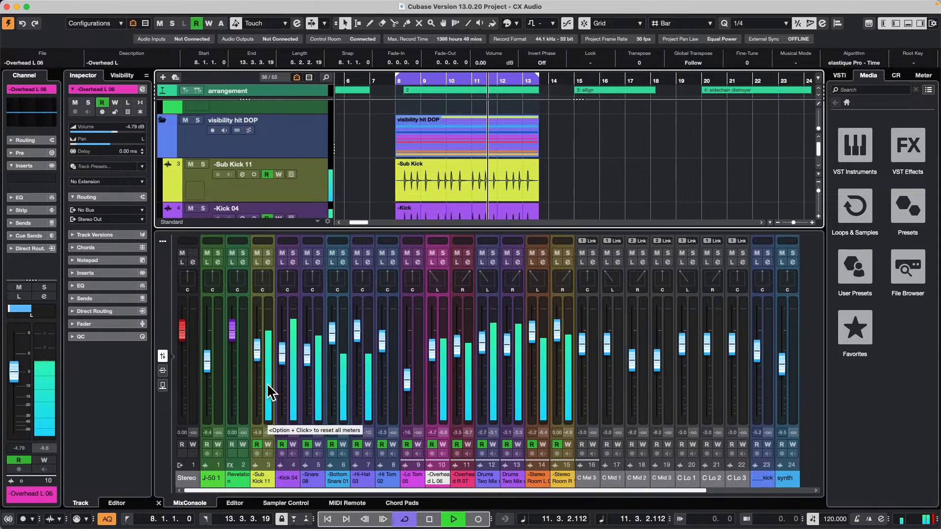
key(h)
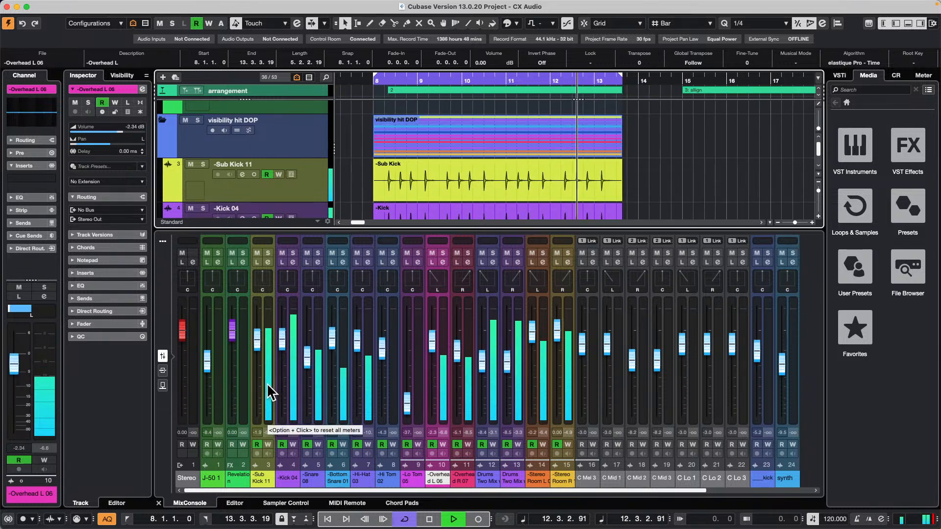
click(352, 209)
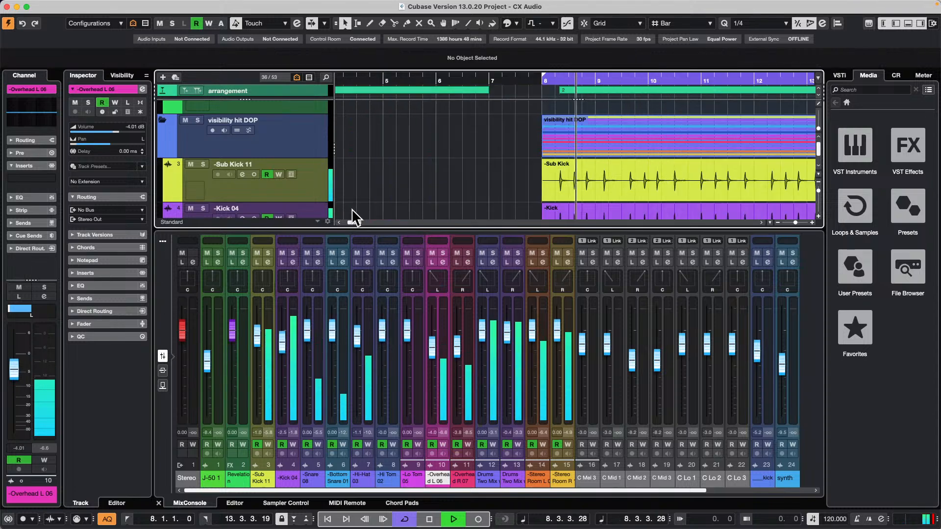
Step: Add a VCA fader to the selected drum channels, Sub Kick 11 through Stereo Room R 10
click(268, 381)
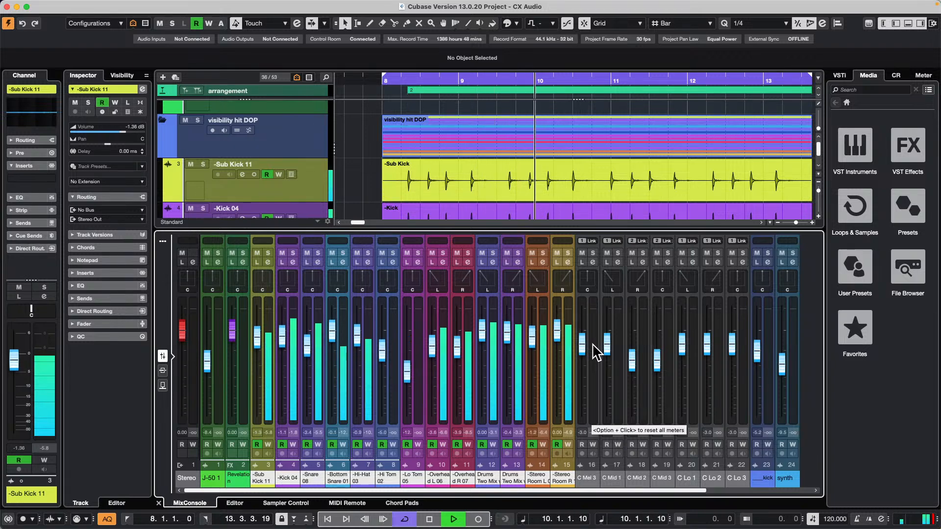
key(h)
key(h)
key(h)
key(h)
key(h)
key(h)
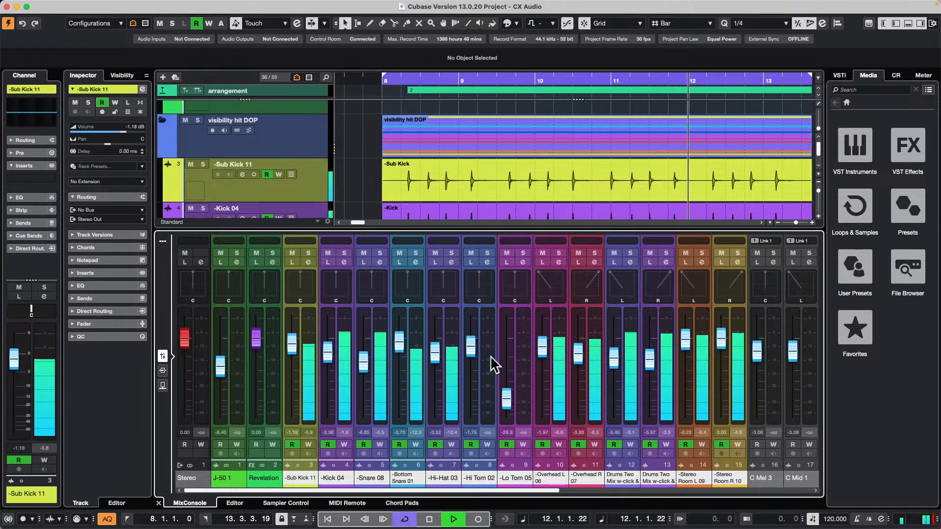
right_click(735, 385)
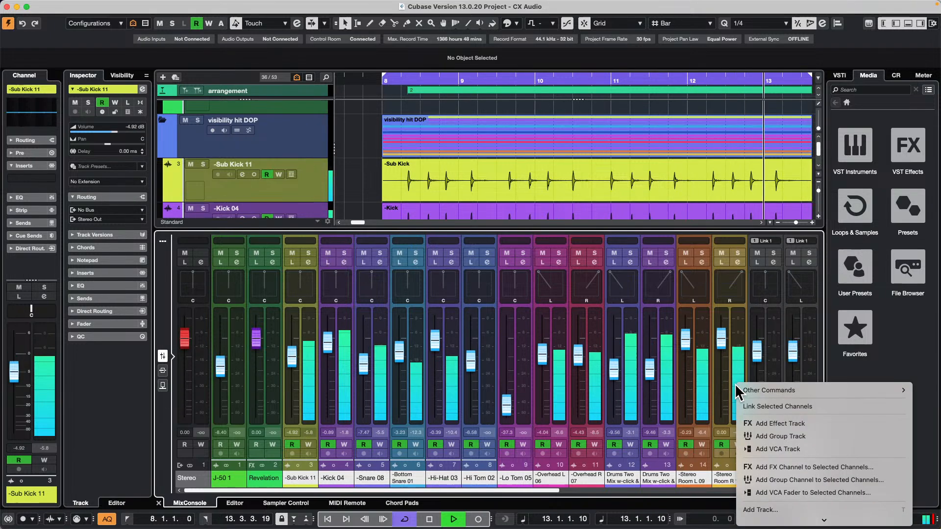
click(825, 493)
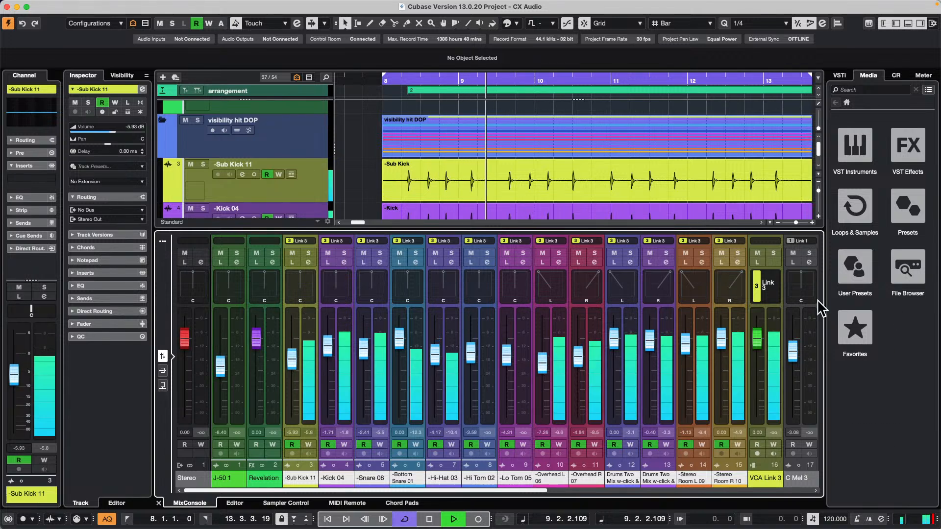
Step: Lower the VCA Link 3 fader to about -4.9 dB, then enable Write on it and record fader moves during playback
drag(760, 339, 759, 356)
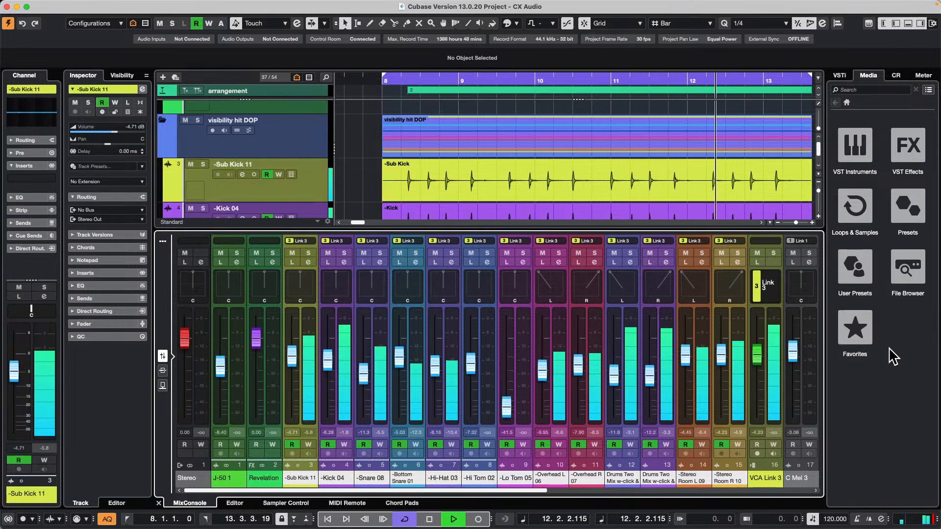
mouse_move(756, 351)
mouse_down()
mouse_move(756, 375)
mouse_move(757, 307)
mouse_move(755, 356)
mouse_up()
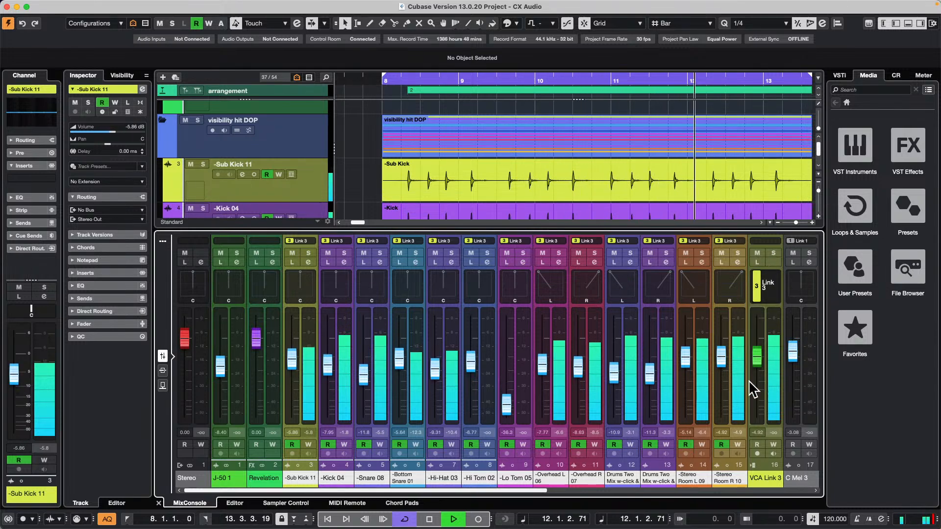
click(773, 444)
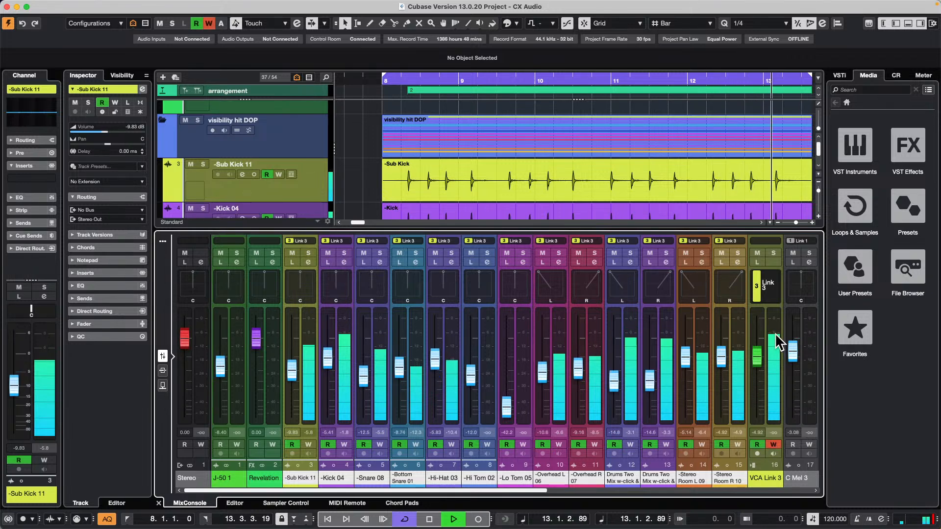
drag(760, 351, 760, 332)
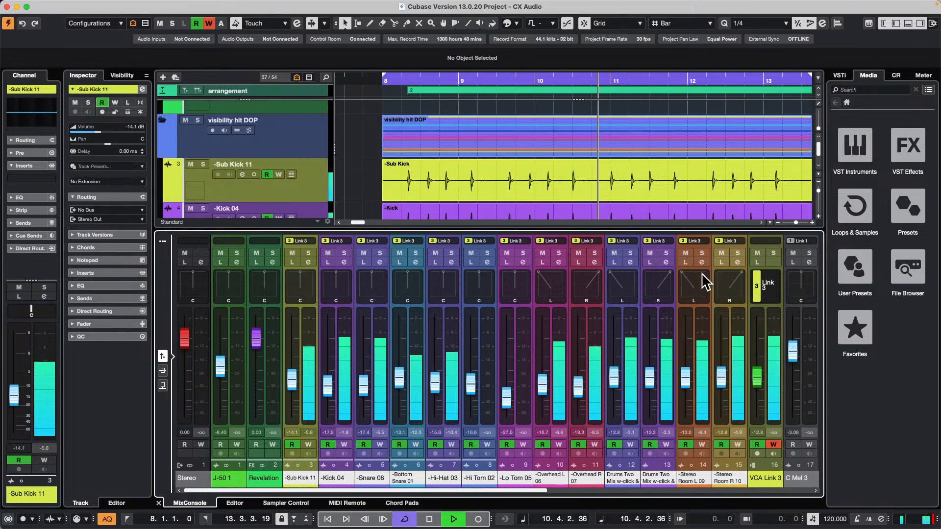
Step: Stop playback and show the volume automation lane of the Sub Kick 11 track
key(space)
scroll(243, 185, down, 1)
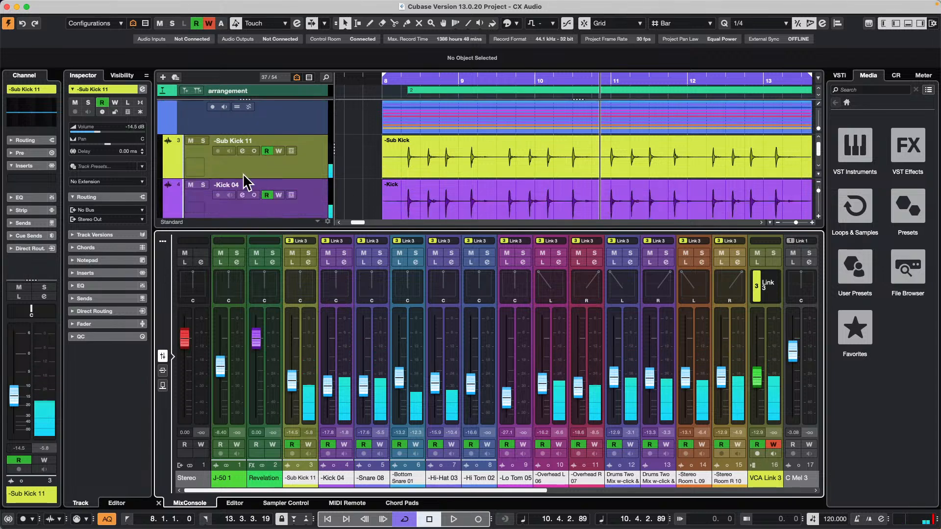
click(167, 174)
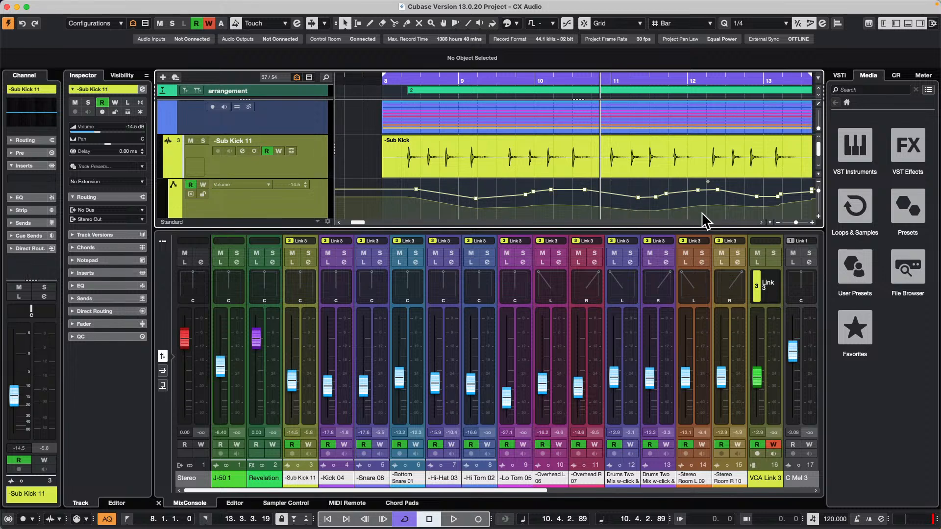
Step: Combine the automation of the VCA and its linked channels, and lower the VCA Link 3 fader to about -3.3 dB
click(775, 286)
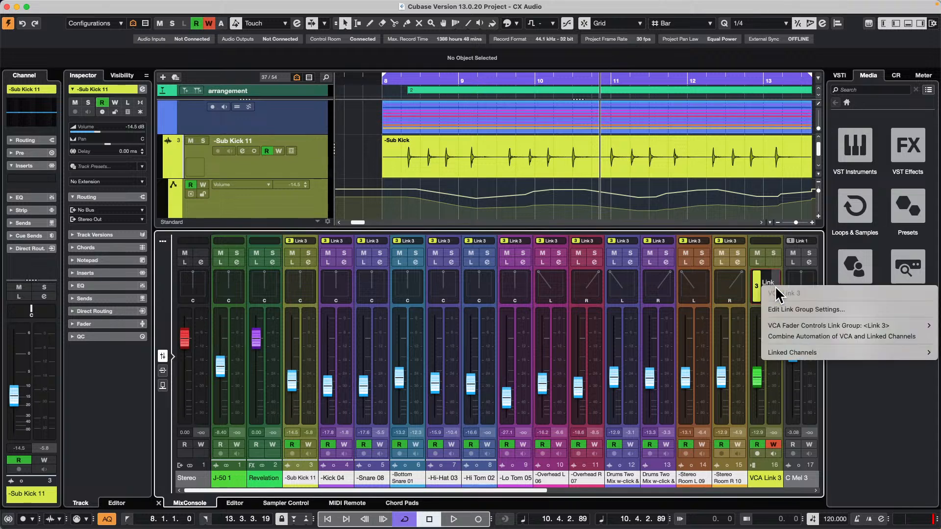
click(818, 337)
click(777, 286)
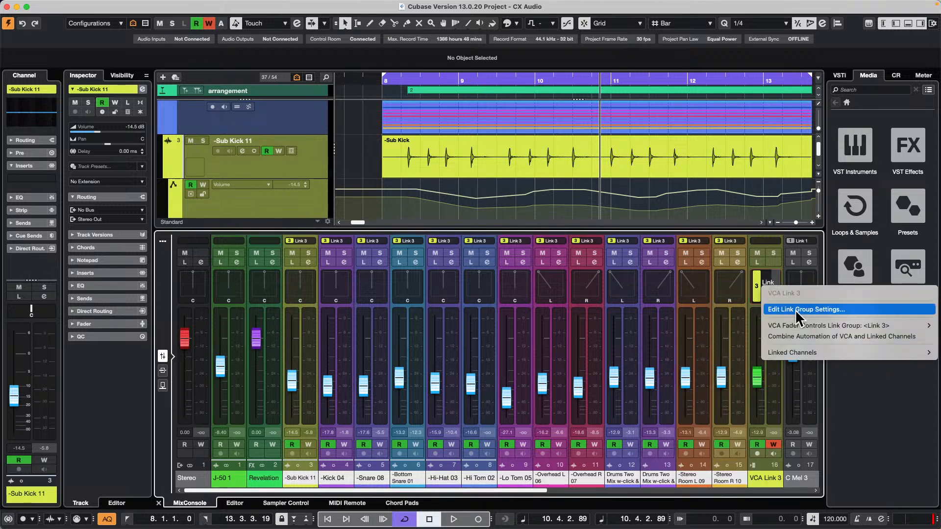
click(851, 336)
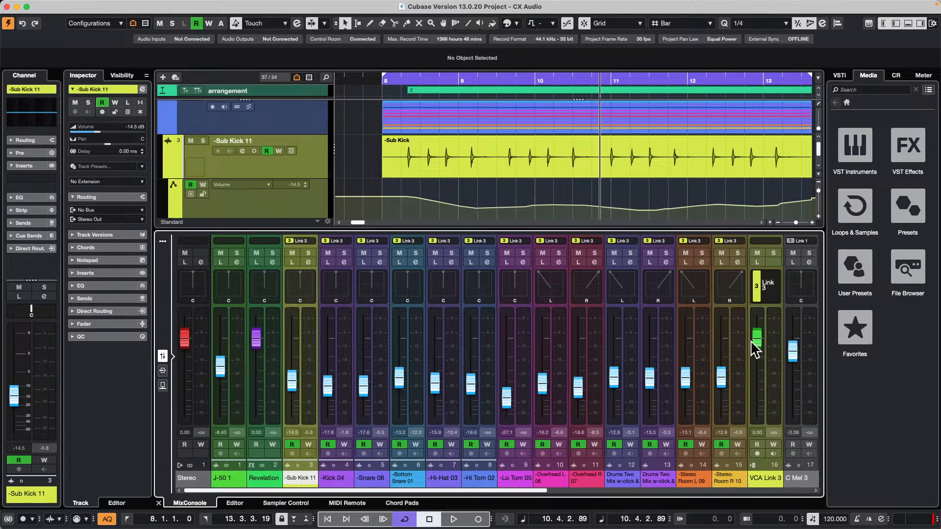
mouse_move(757, 342)
mouse_down()
mouse_move(755, 368)
mouse_move(754, 357)
mouse_up()
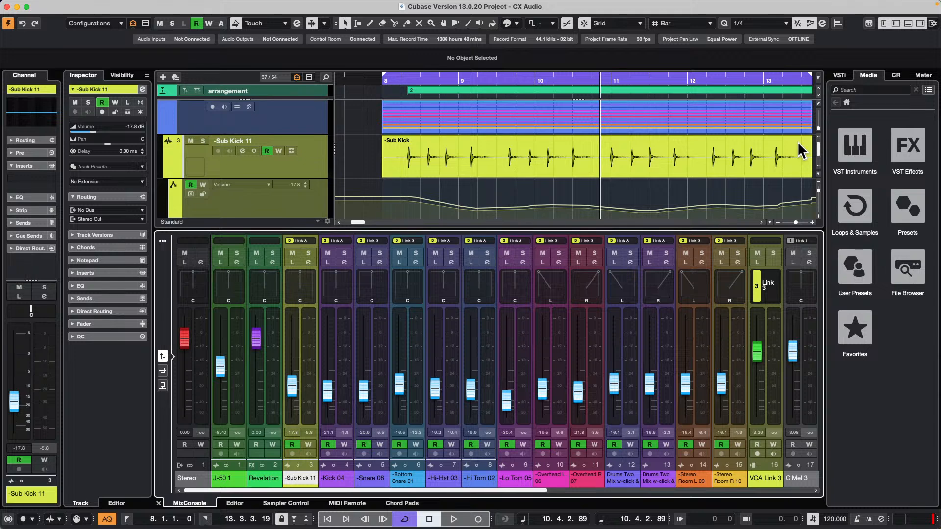
Step: Create a new empty project in the November 1 2024 folder
mouse_move(194, 7)
click(68, 5)
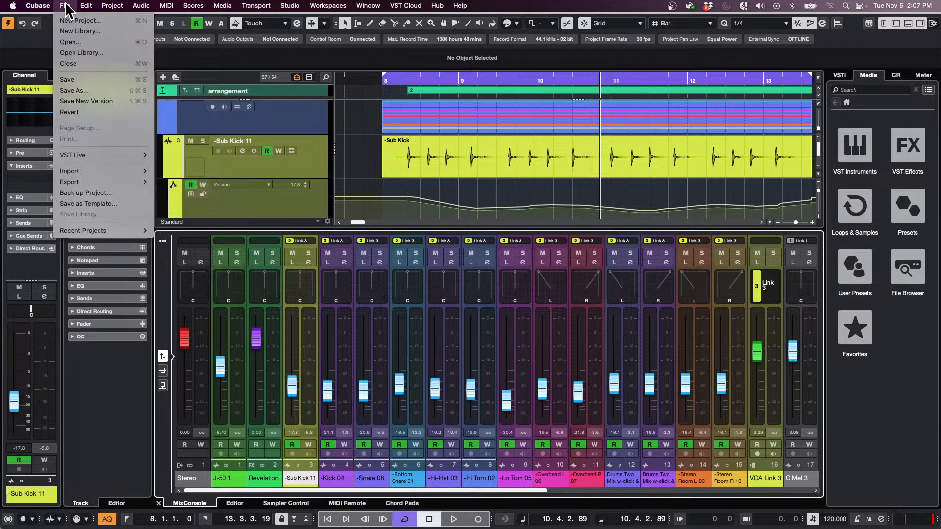
click(73, 17)
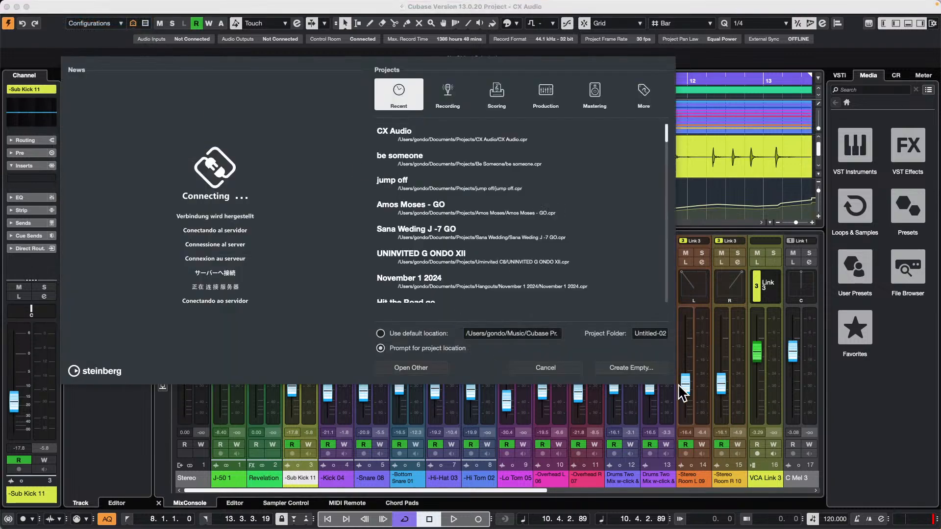
click(618, 369)
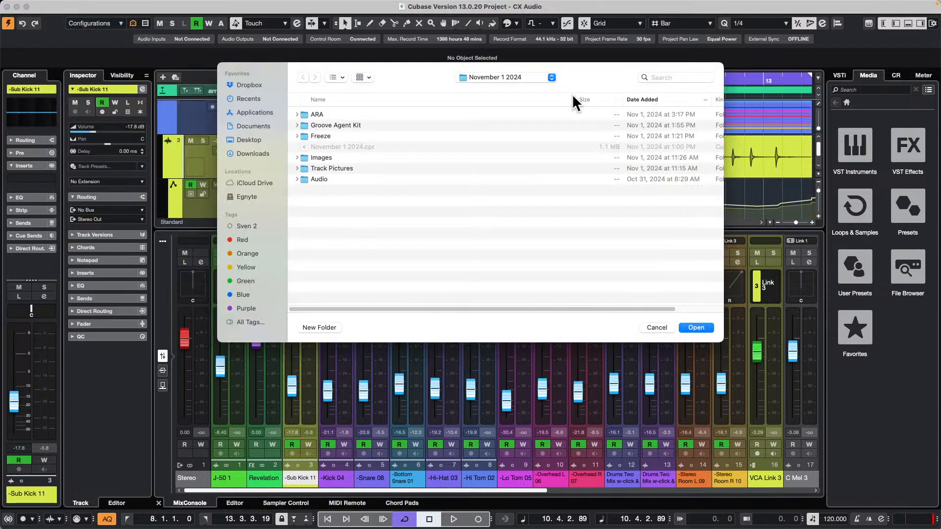
click(706, 327)
Step: Add an instrument track using Groove Agent SE
right_click(310, 147)
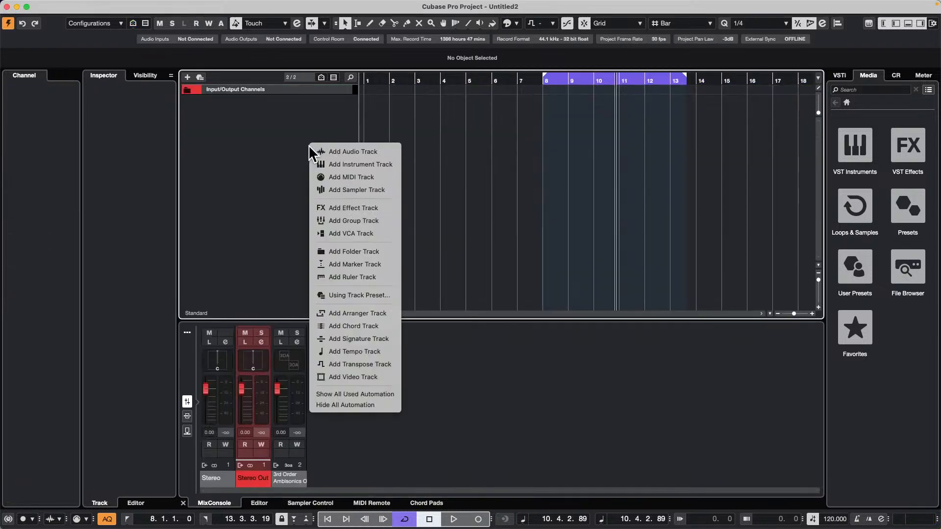
click(360, 164)
click(509, 176)
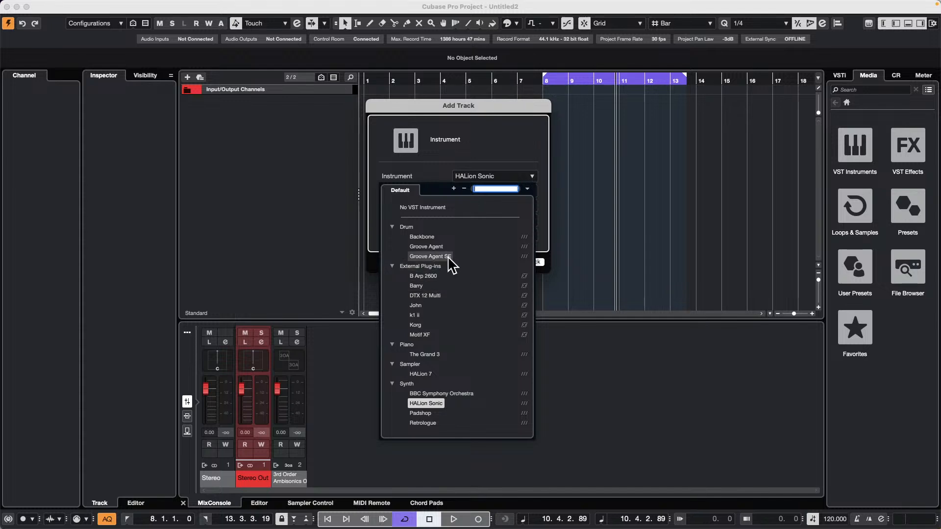
click(443, 257)
key(Return)
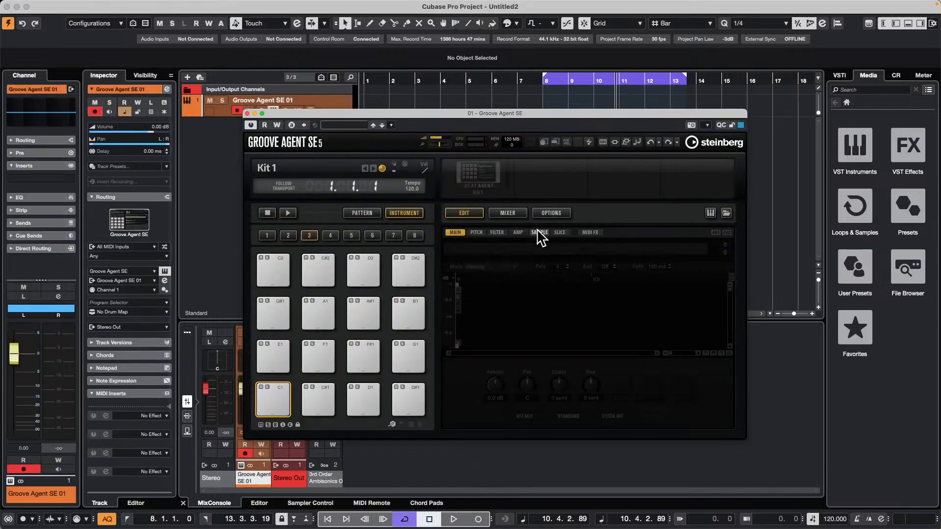
Step: Load Dub Master Kit 01 with its patterns from the SE Kits into Groove Agent SE
right_click(480, 171)
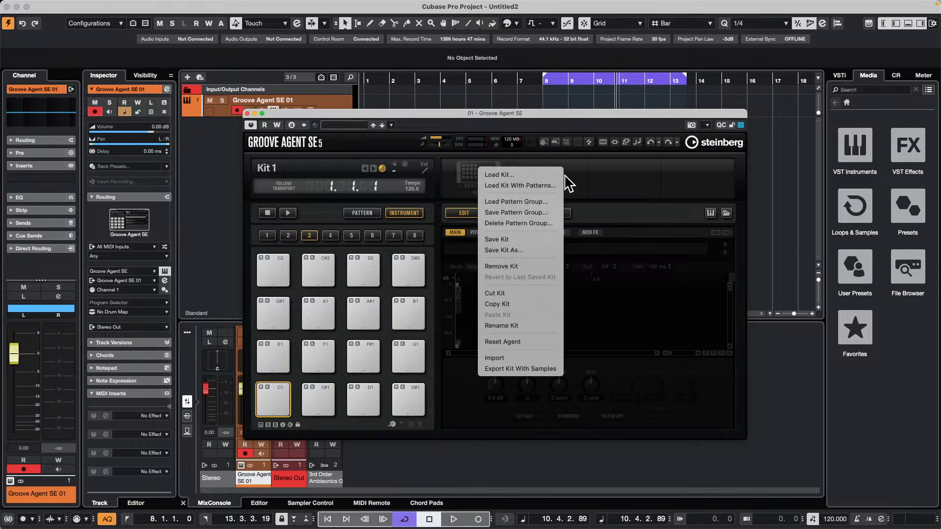
click(560, 186)
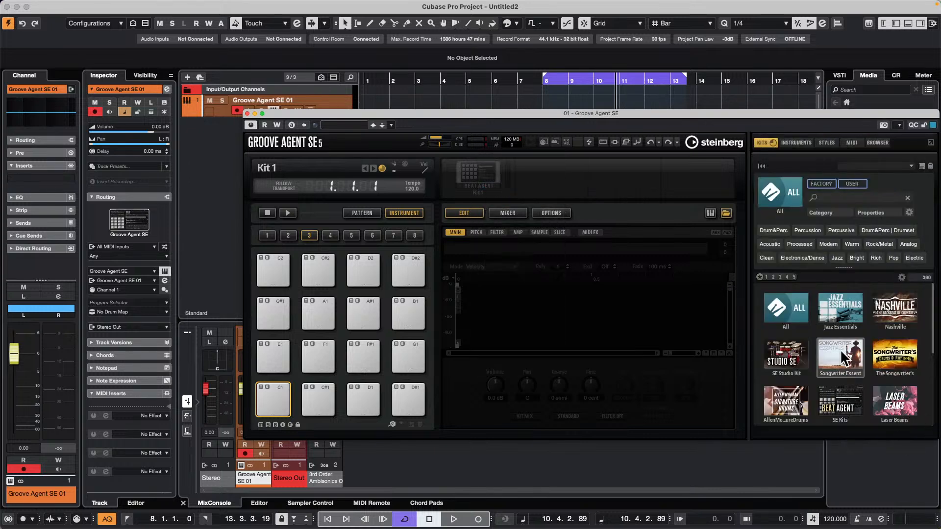
scroll(847, 348, down, 3)
click(850, 318)
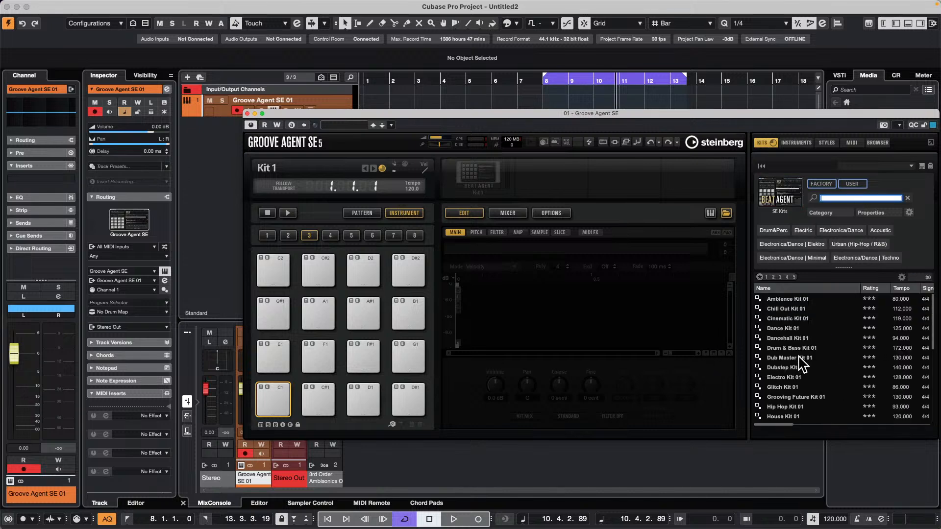
double_click(795, 357)
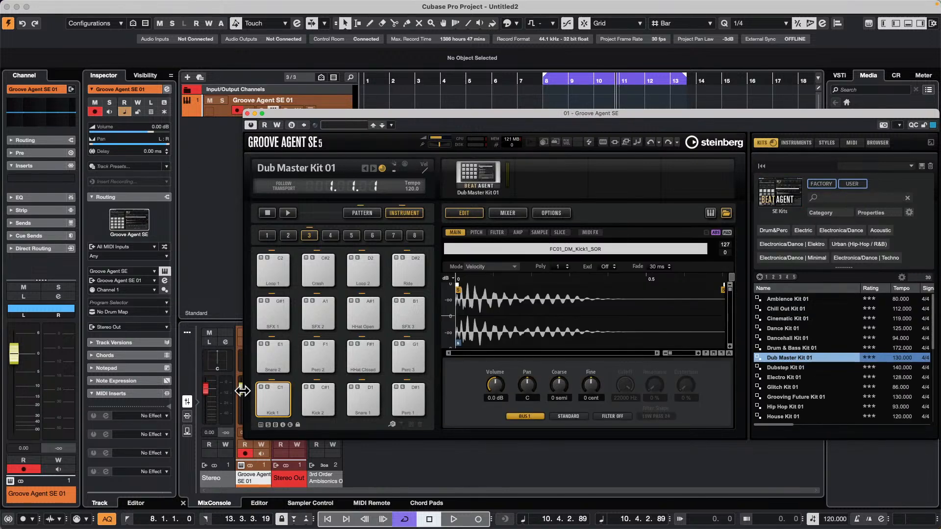
Step: Audition the Kick 1 and Kick 2 pads, soloing the Kick 1 pad to compare them
click(278, 397)
click(318, 395)
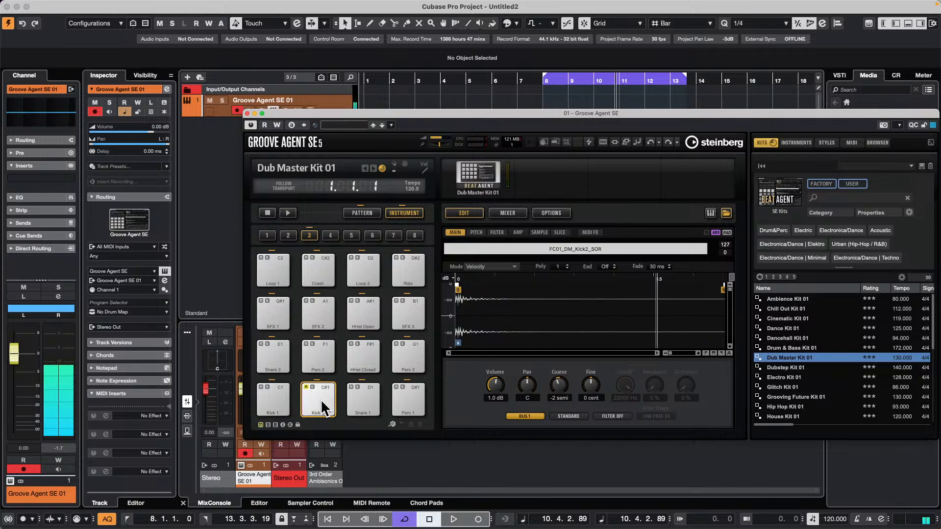
click(268, 387)
click(274, 404)
click(320, 395)
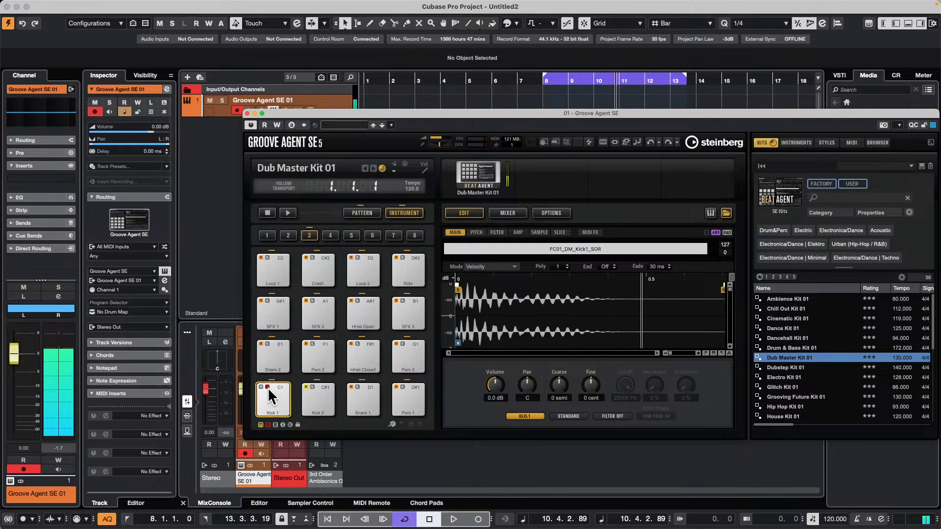
Step: Turn off the solo on the Kick 1 pad and audition both kick pads again
click(267, 387)
click(273, 395)
click(320, 397)
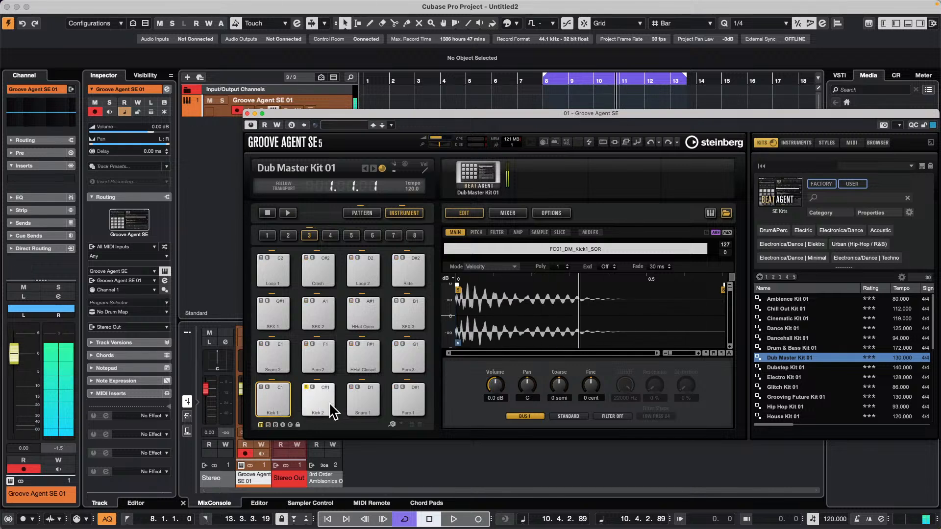
click(272, 395)
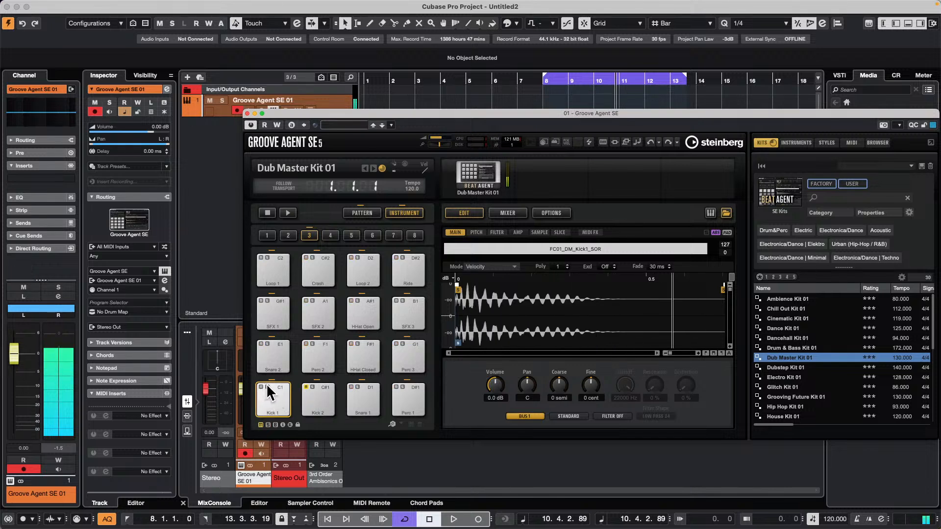
Step: Solo the Kick 1 pad again, reset the pad solos, and audition the Kick 2, Snare 1 and Perc 1 pads
click(267, 387)
click(268, 424)
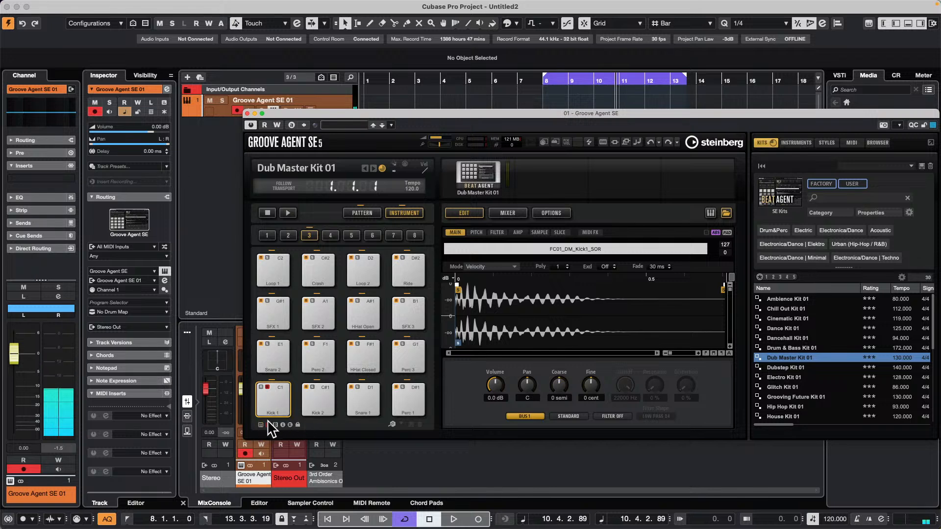
click(318, 405)
click(372, 404)
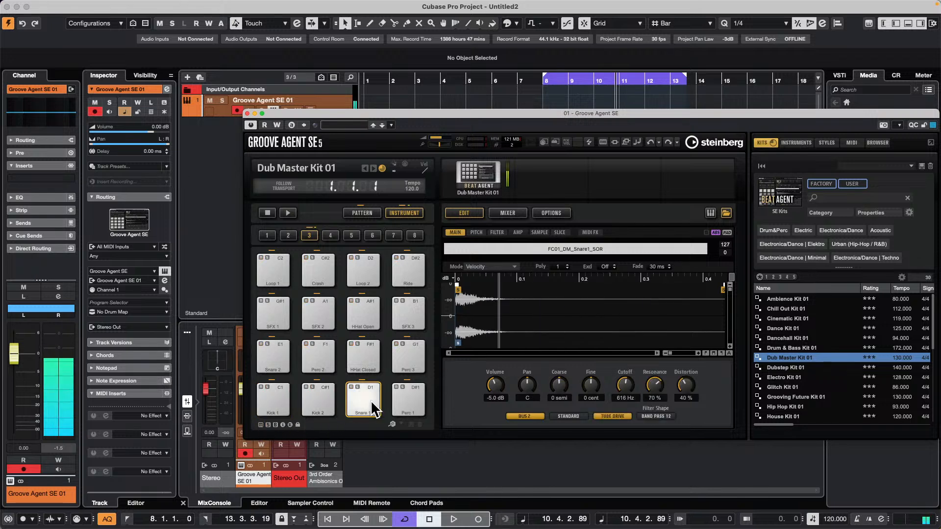
click(412, 404)
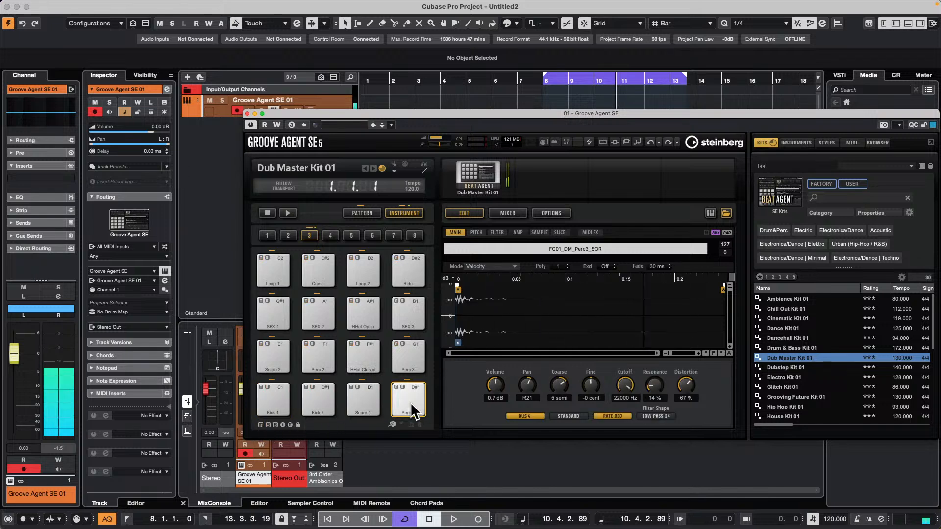
Step: Load Electro Kit 01 and audition its Kick 1 and Kit 2 pads
double_click(795, 378)
click(277, 393)
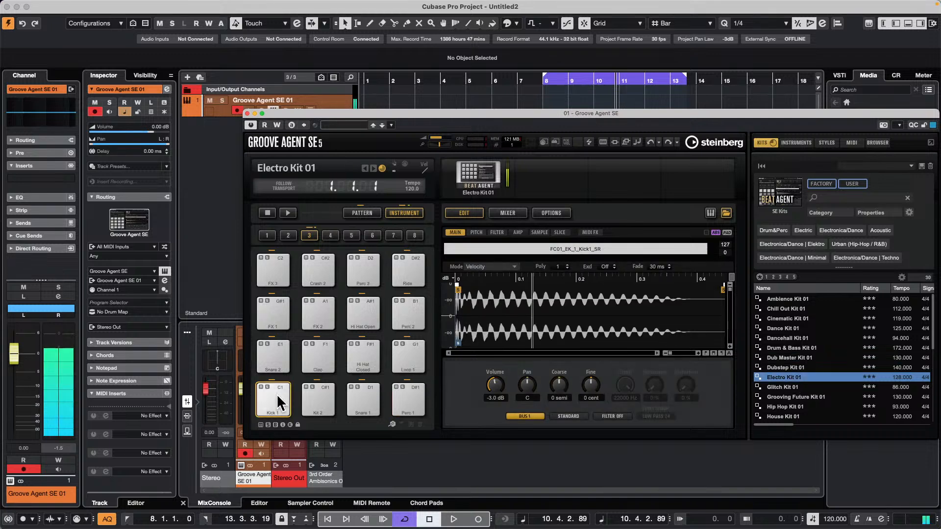
click(316, 396)
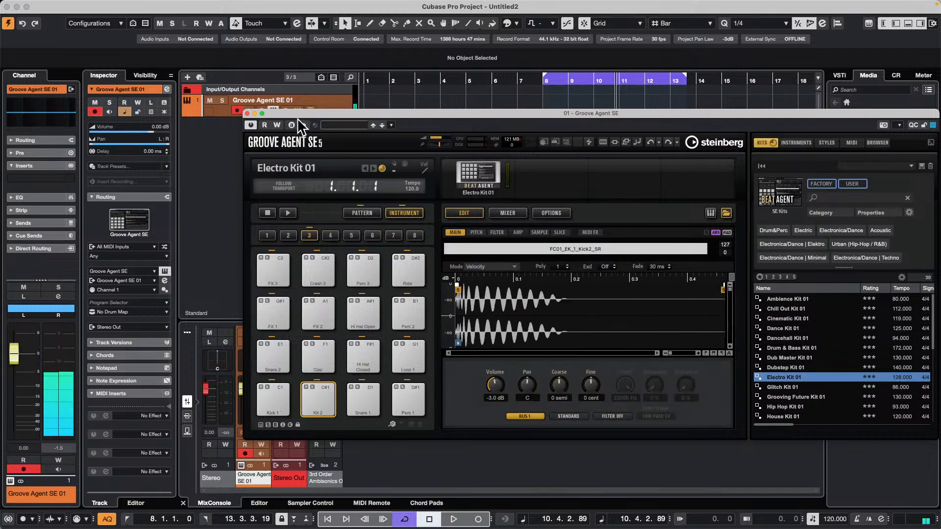
Step: Load Beat Designer as the first MIDI insert, close the Groove Agent SE window and reposition the Beat Designer window
drag(299, 112, 492, 112)
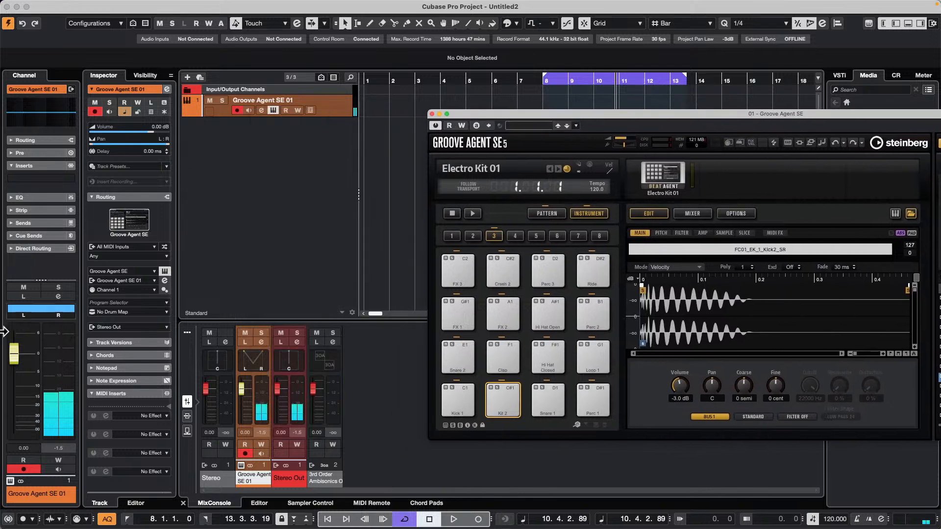
click(147, 416)
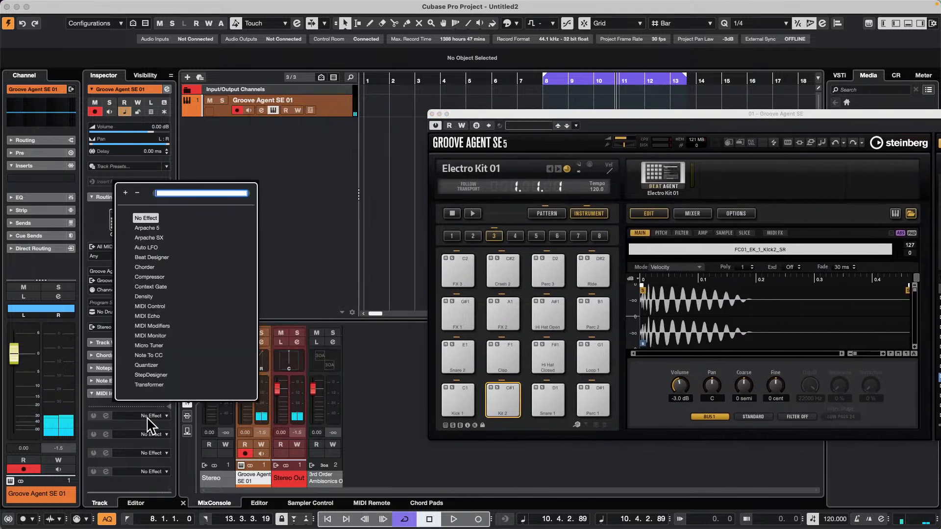
click(151, 257)
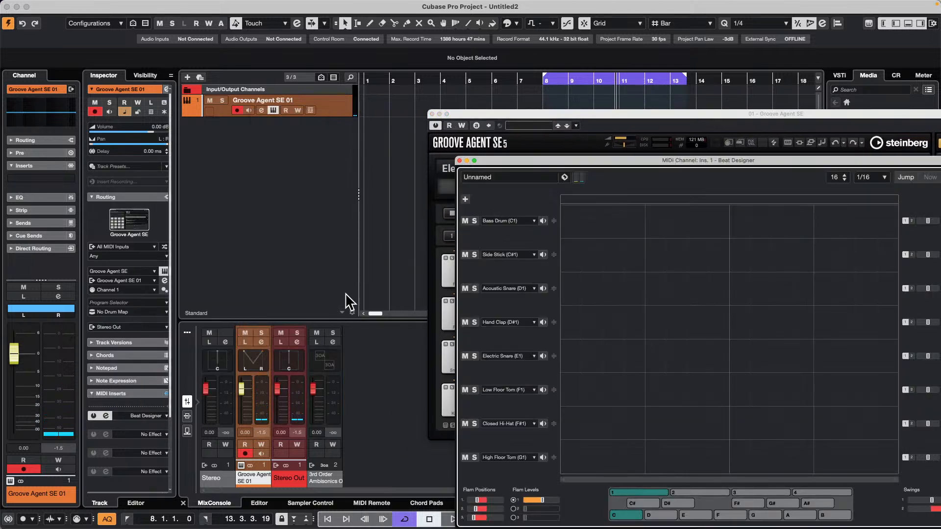
click(432, 113)
drag(542, 161, 371, 66)
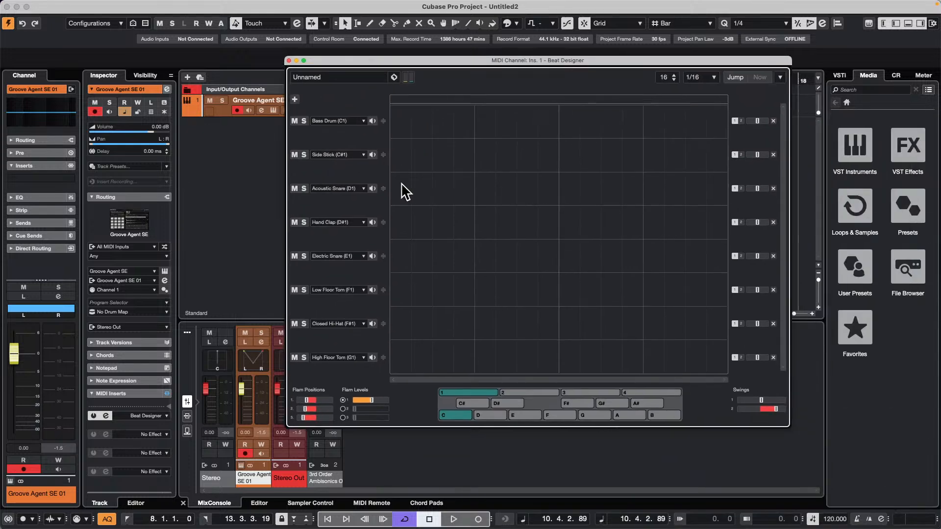
Step: Start playback and place Bass Drum hits on steps 1, 5, 9 and 13 of the pattern
key(space)
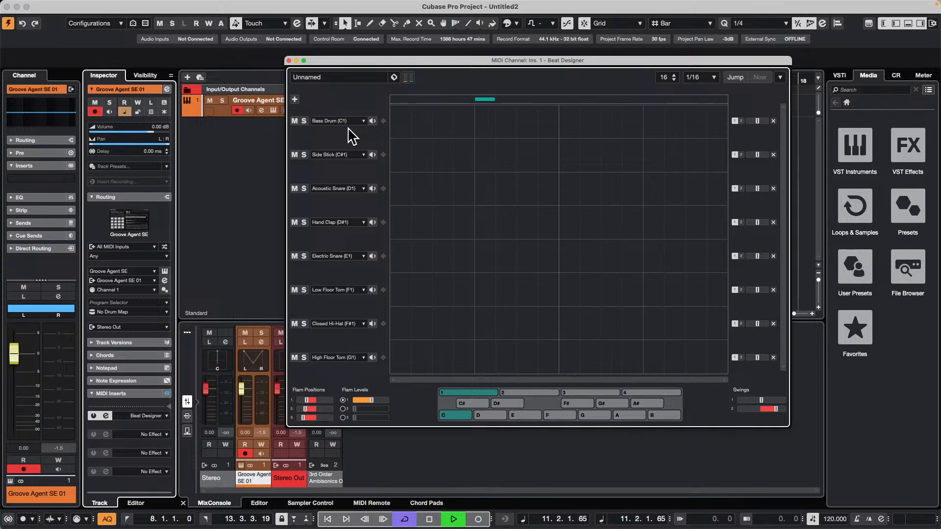
click(401, 123)
click(485, 123)
click(568, 123)
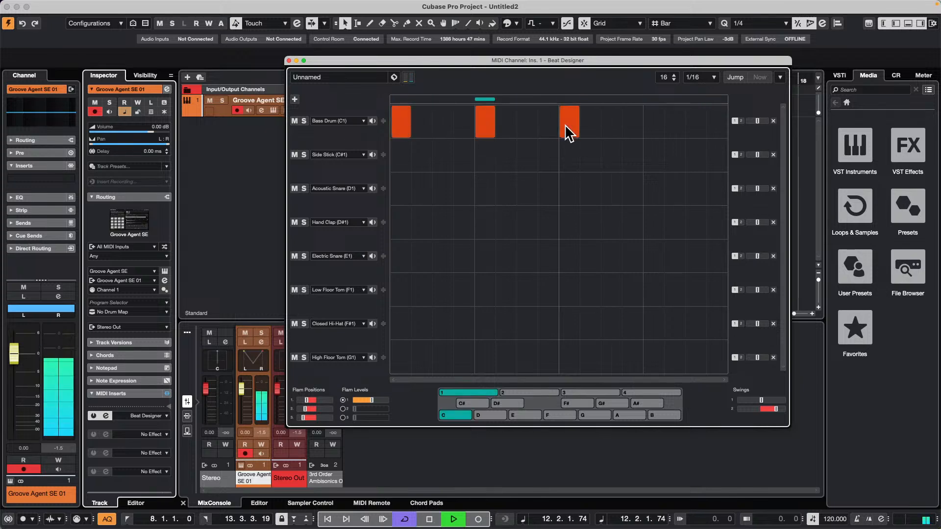
click(656, 127)
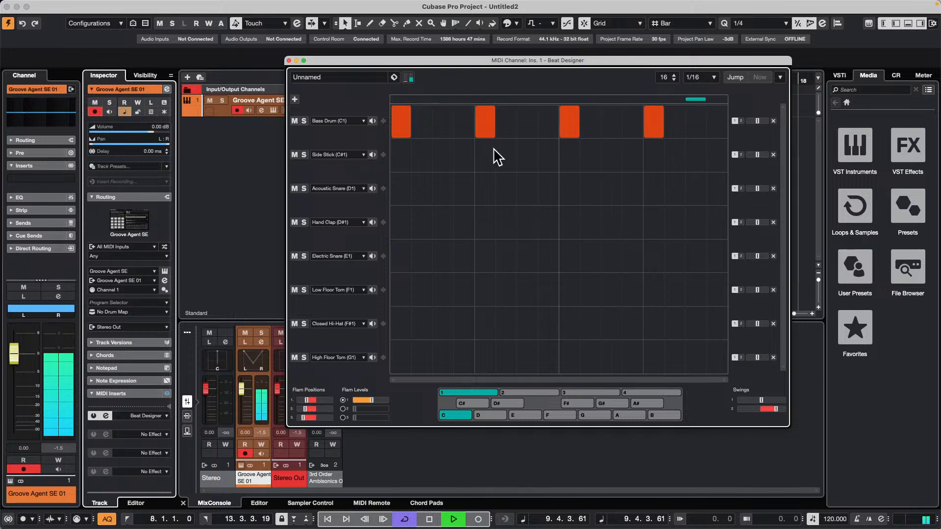
Step: Assign Hand Clap (D#1) to the second lane of the Beat Designer pattern
click(327, 121)
click(338, 98)
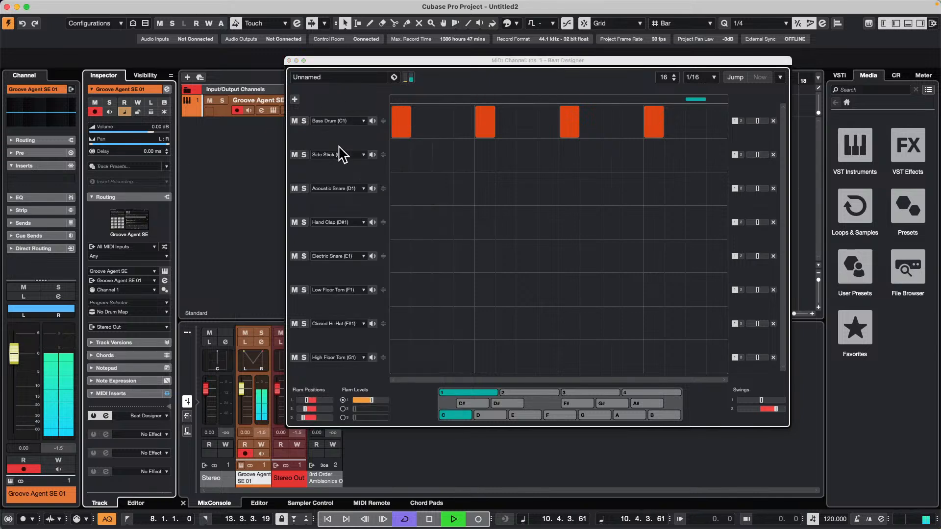
click(343, 155)
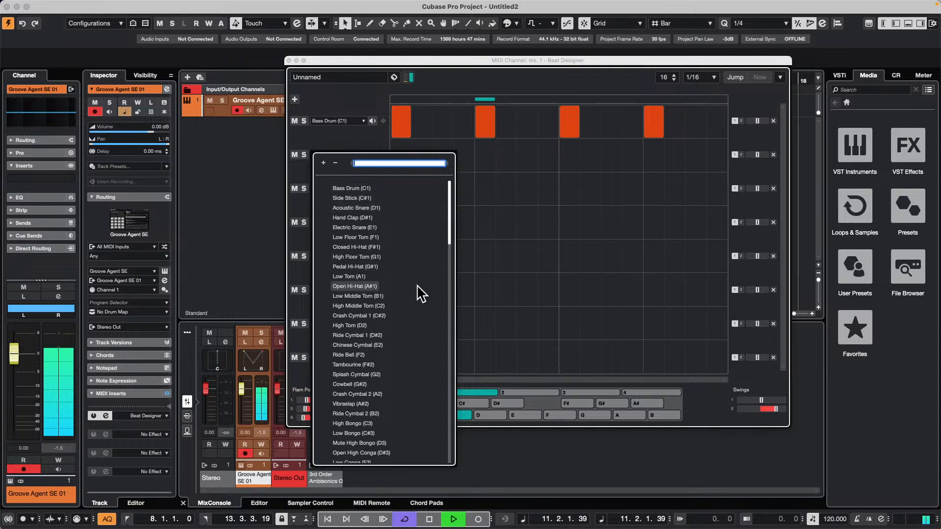
click(363, 197)
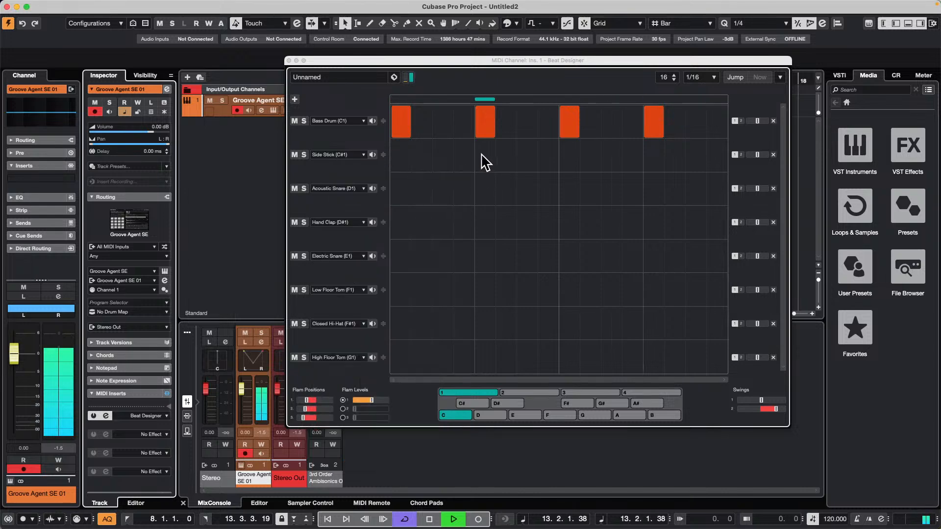
click(346, 156)
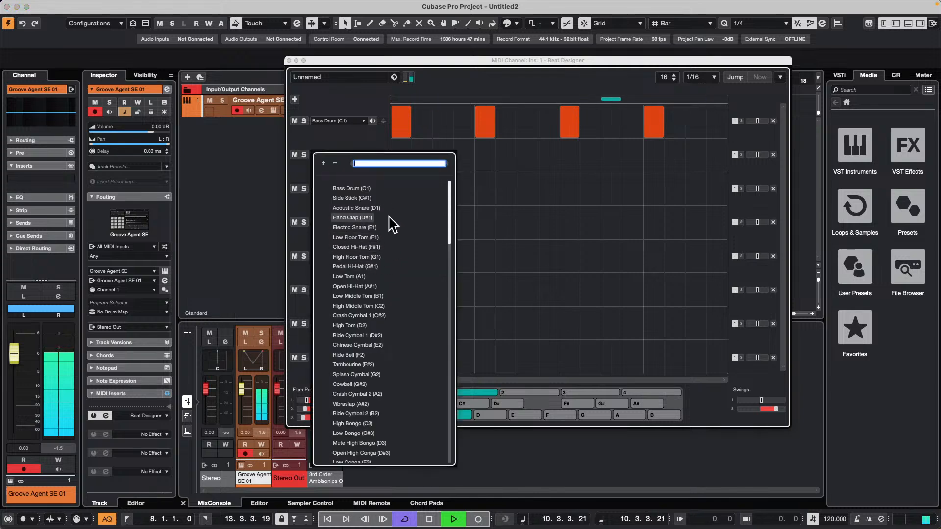
click(362, 219)
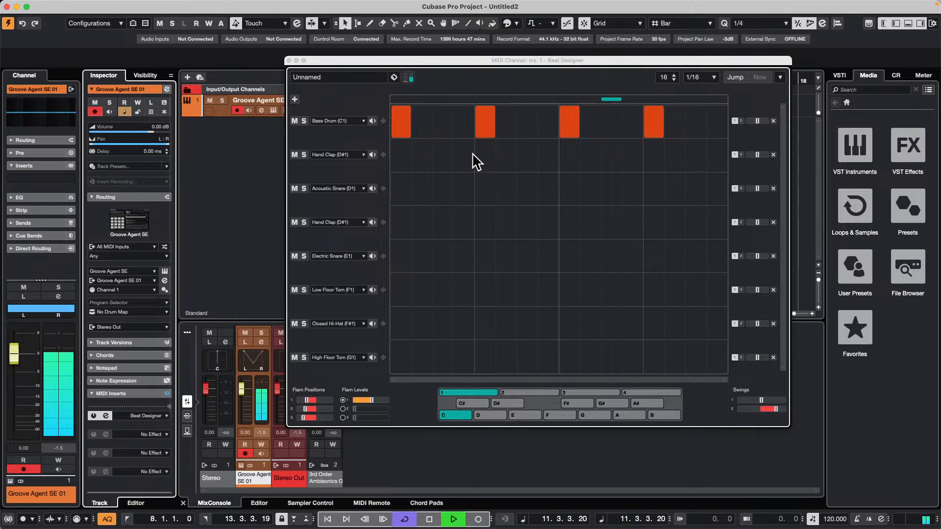
Step: Place Hand Clap hits on steps 3, 7, 11 and 15 of the second lane
click(441, 153)
click(521, 158)
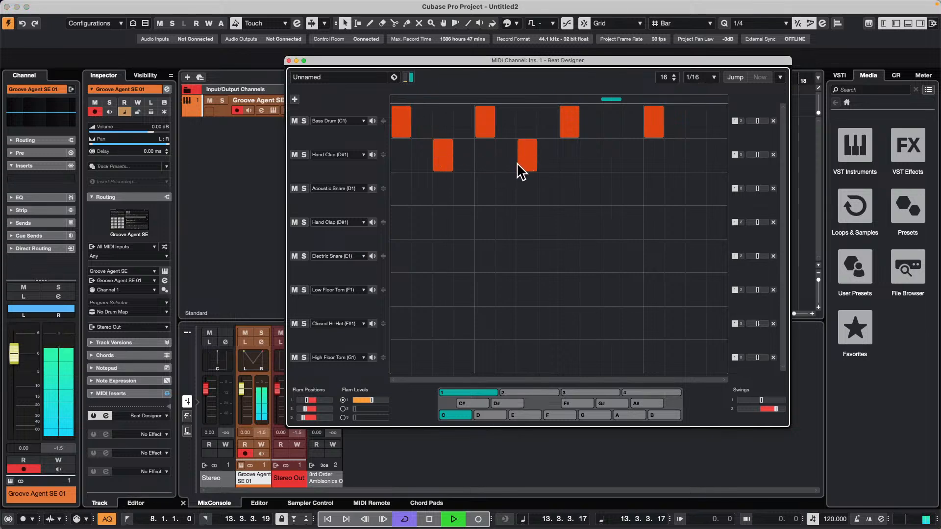
click(612, 155)
click(696, 155)
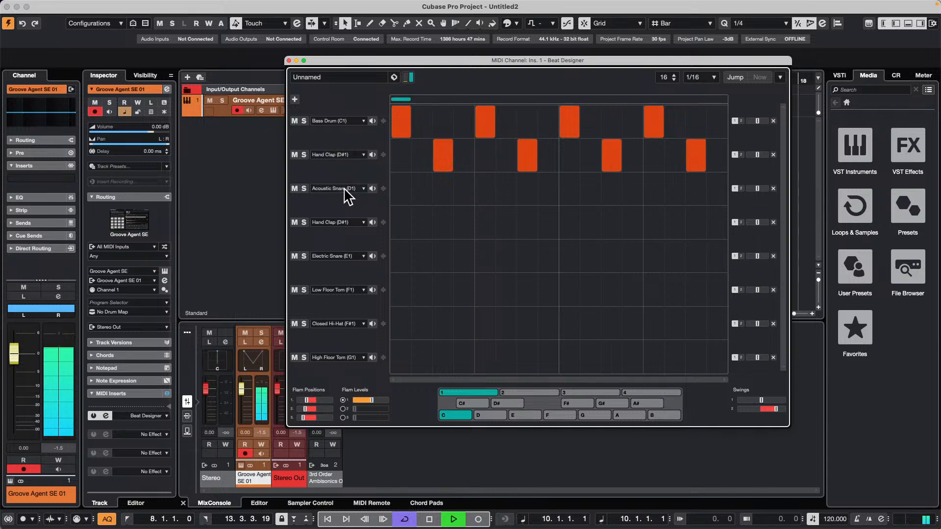
Step: Create a drum map from the instrument and check the sound list of the Snare 1 lane
click(136, 312)
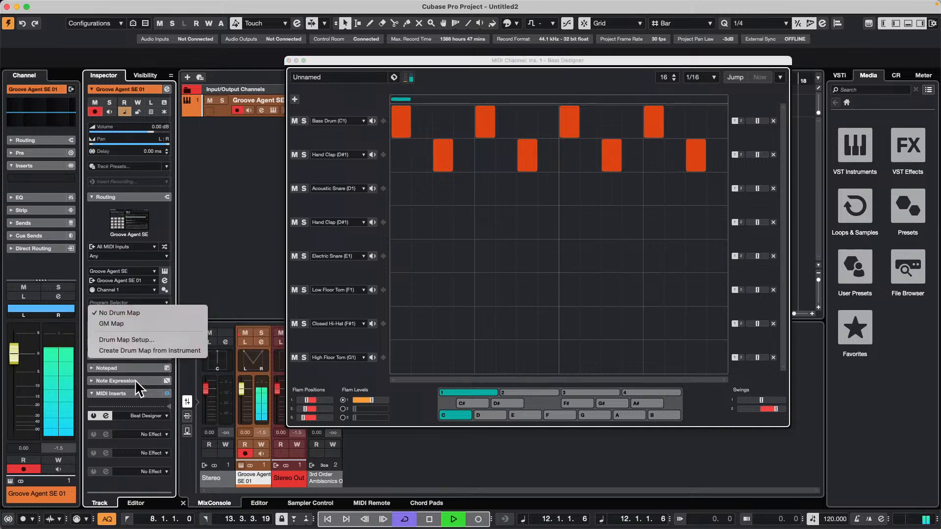
click(186, 351)
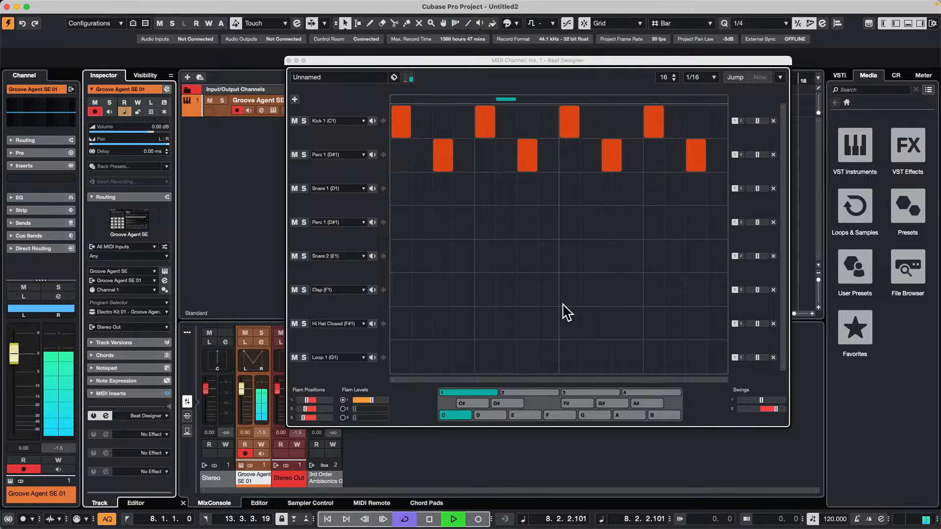
click(345, 189)
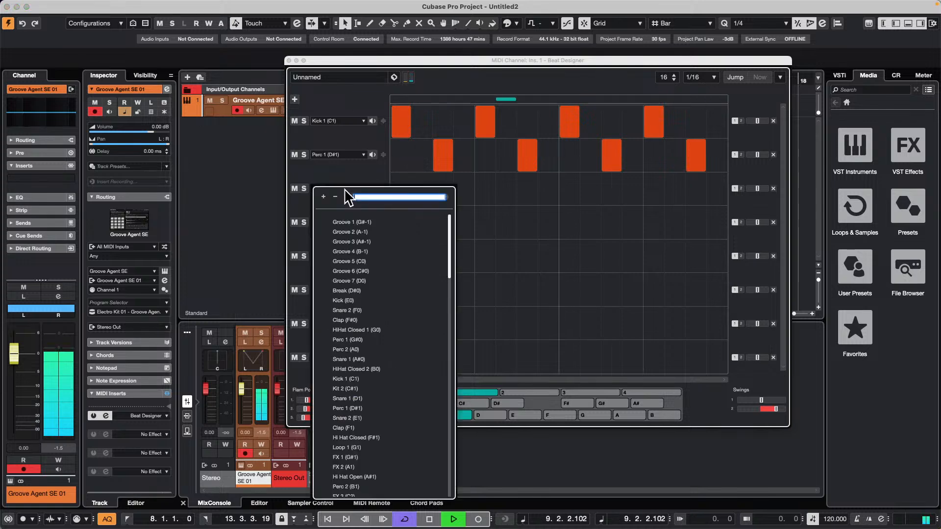
click(500, 192)
Step: Place Snare 1 hits on steps 5 and 13, removing the stray hit on step 3
click(488, 196)
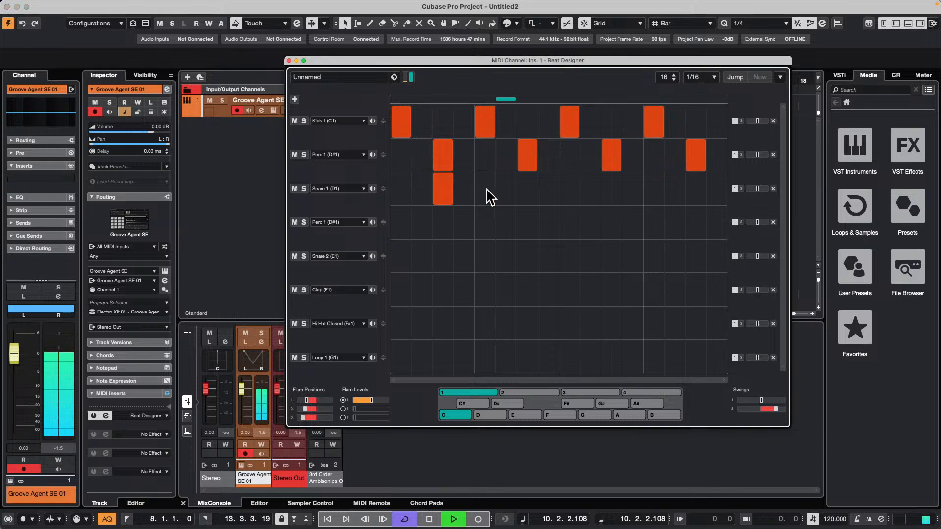
click(444, 197)
click(443, 191)
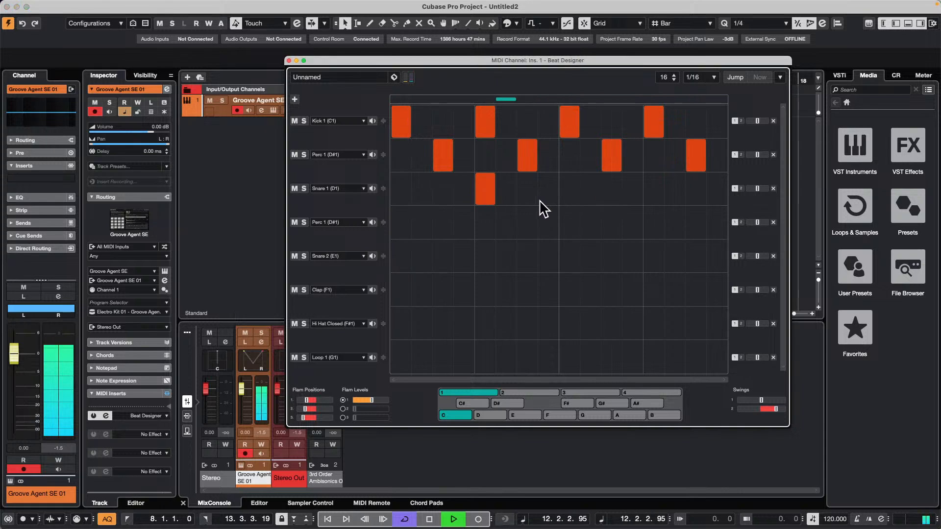
click(653, 189)
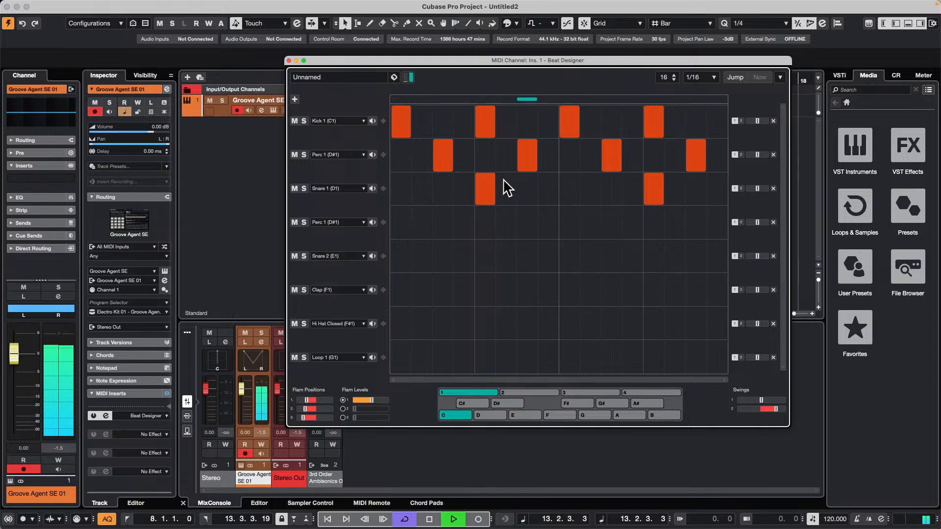
Step: Assign HiHat Closed 1 (G0) to the fourth lane and fill all 16 of its steps with hits
click(477, 221)
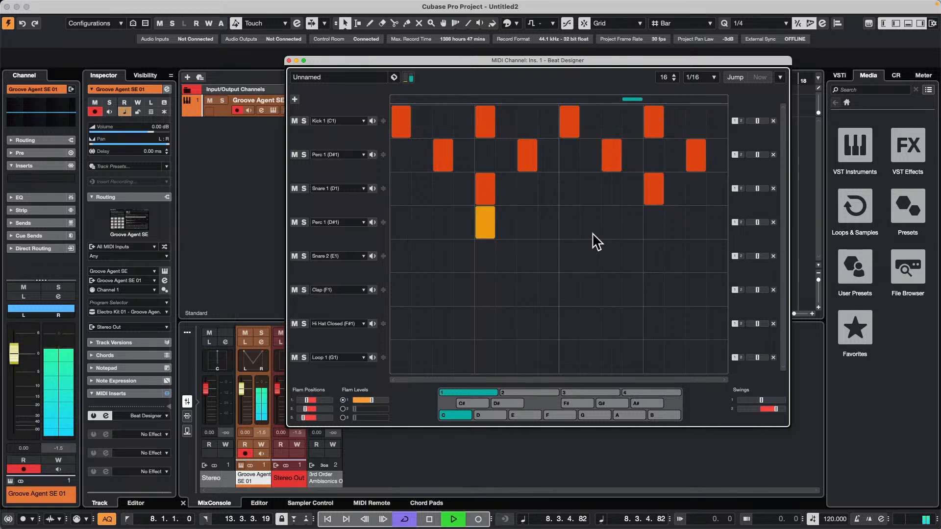
click(351, 223)
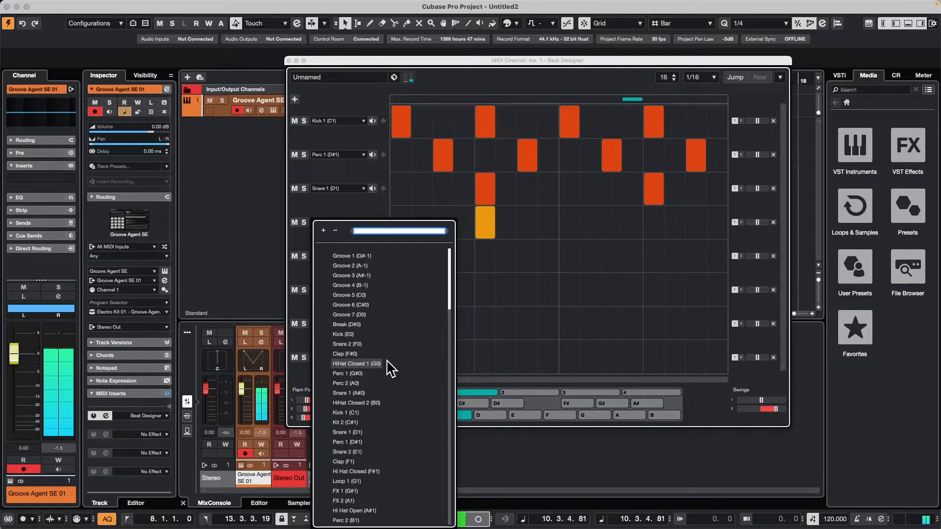
click(574, 239)
click(336, 224)
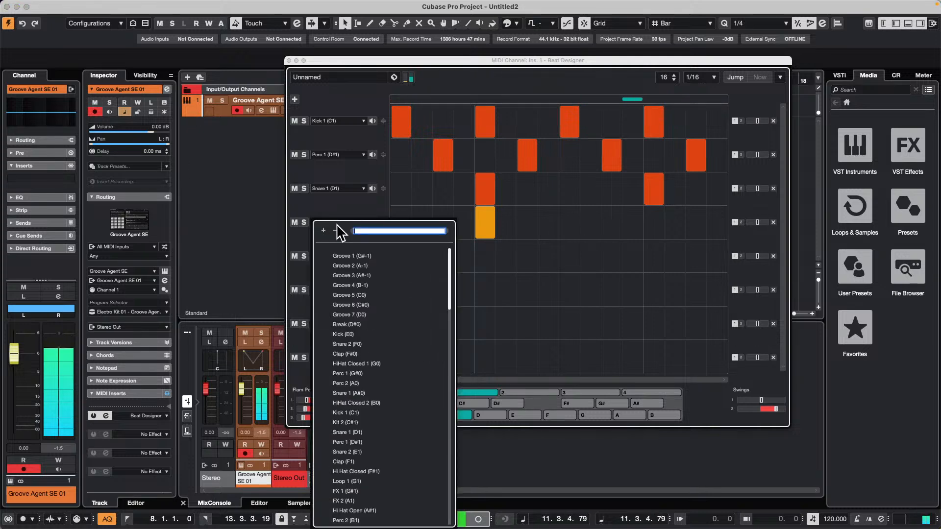
scroll(372, 368, down, 10)
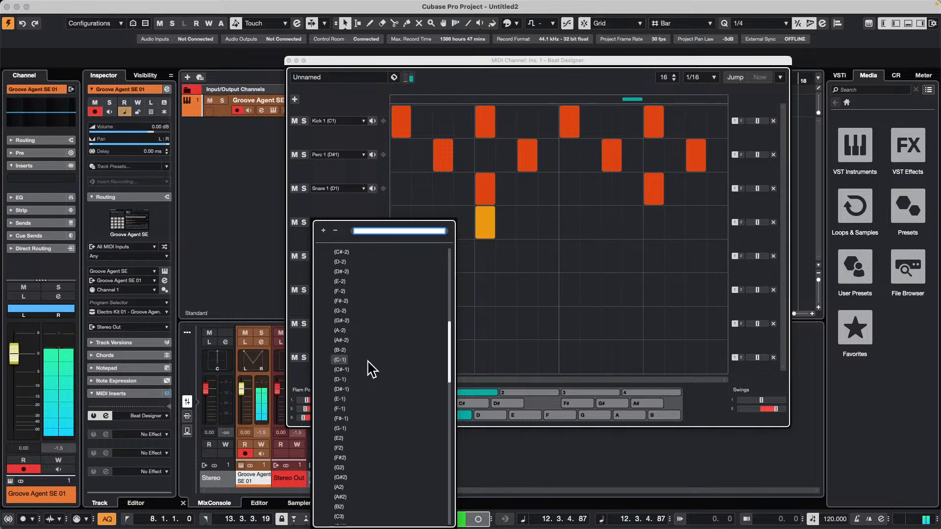
scroll(368, 362, up, 10)
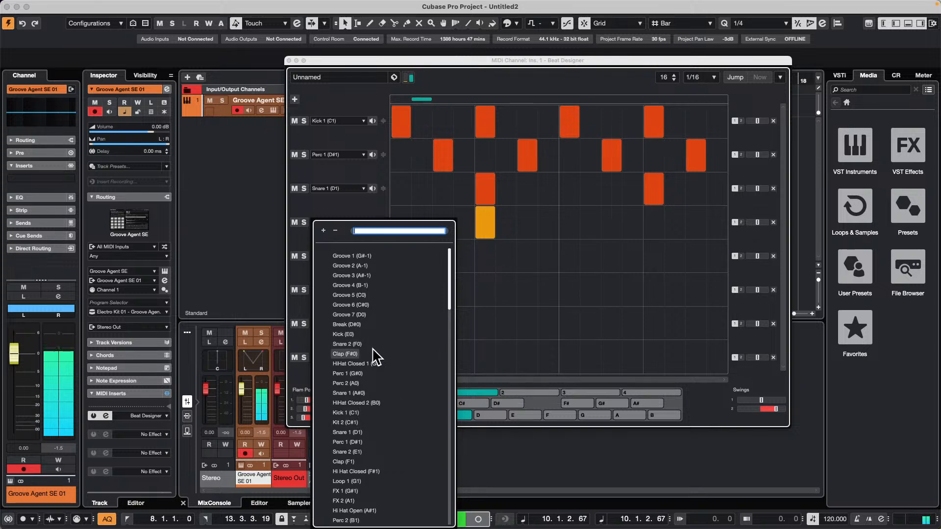
click(368, 364)
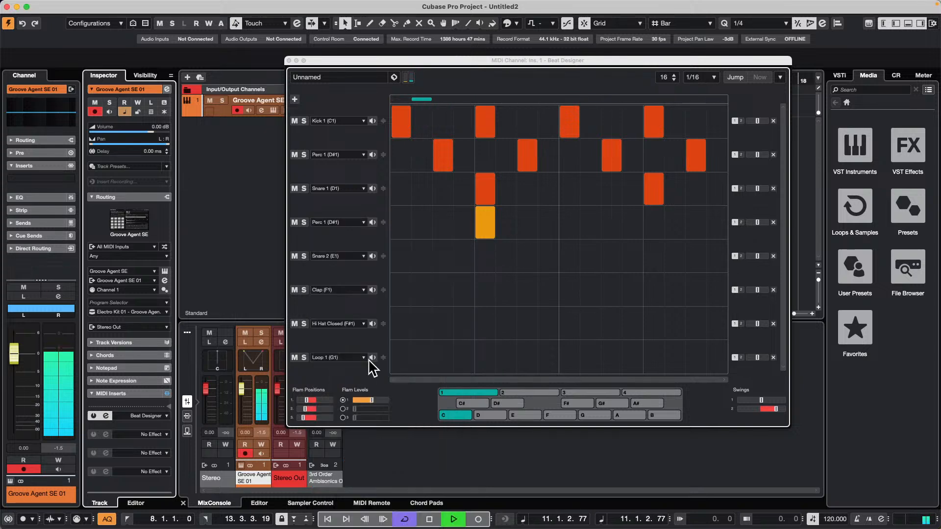
mouse_move(401, 229)
mouse_down()
mouse_move(664, 237)
mouse_move(740, 229)
mouse_up()
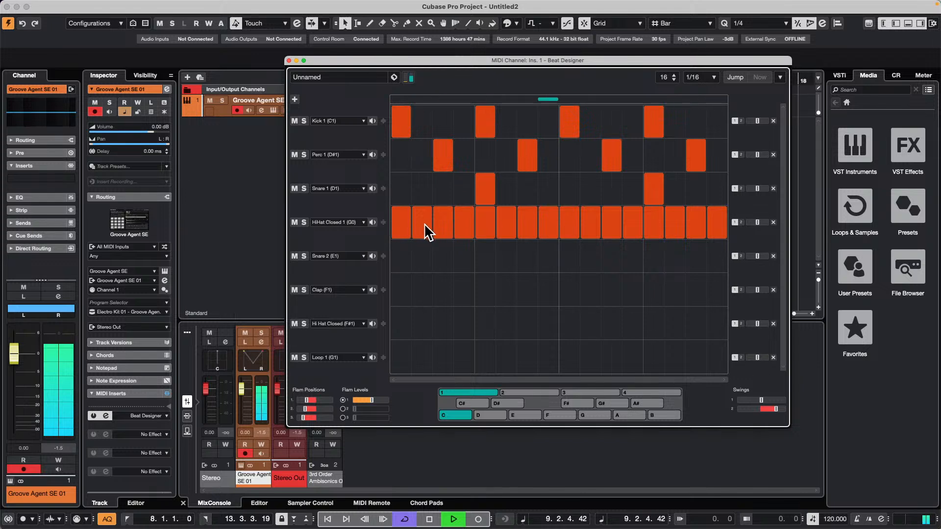
Step: Try HiHat Closed 2 (B0) on the fourth lane and solo the lane to hear it
click(346, 222)
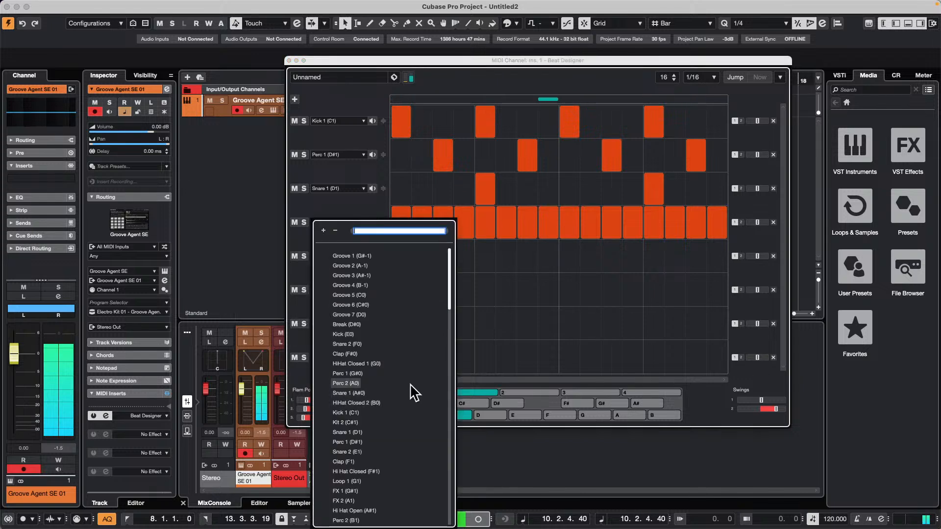
click(367, 403)
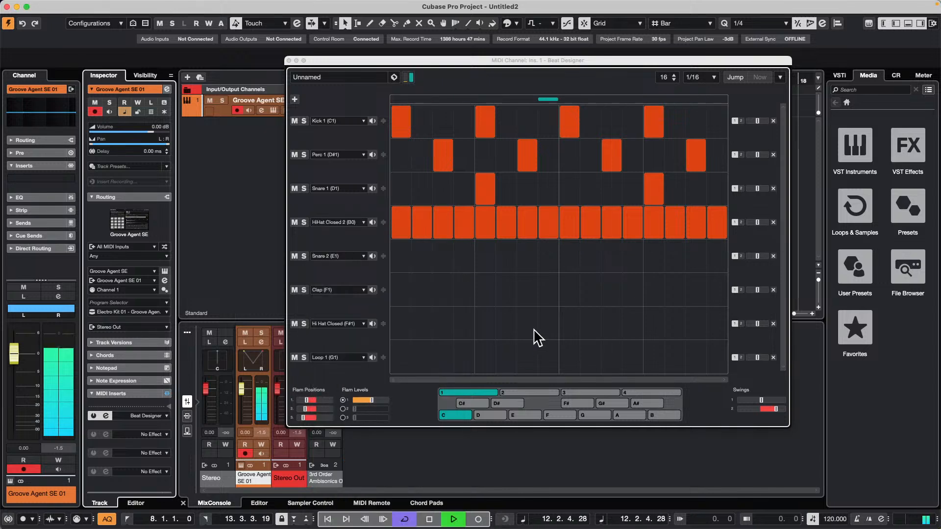
click(304, 223)
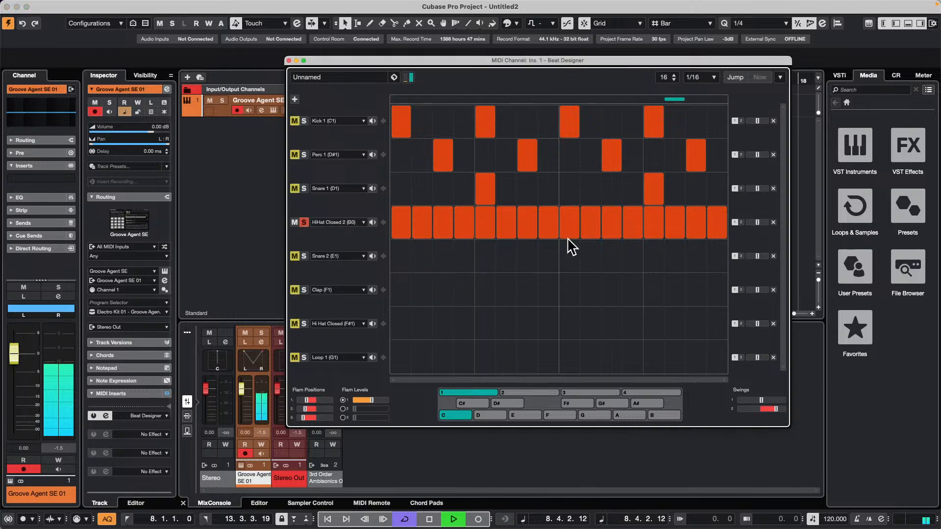
Step: Assign Hi Hat Closed (F#1) to the fourth lane and turn off the lane's solo
click(355, 223)
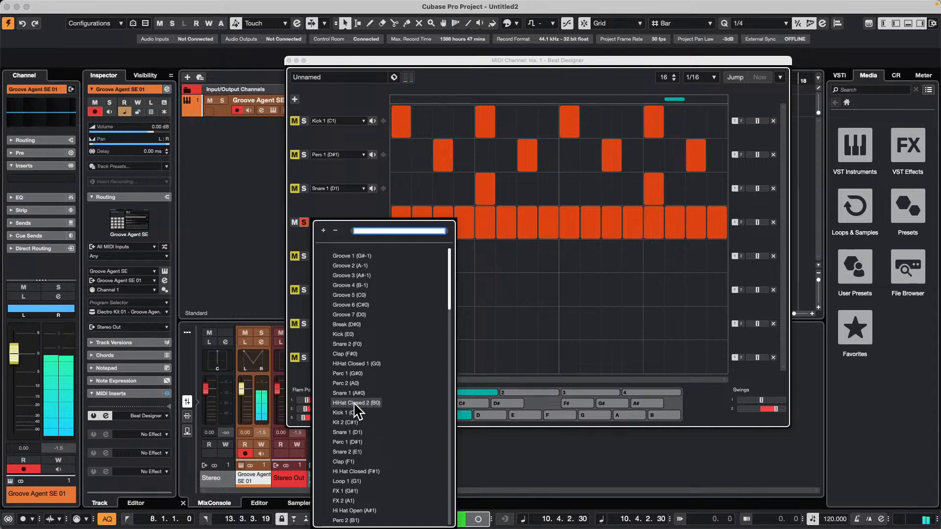
scroll(387, 407, down, 5)
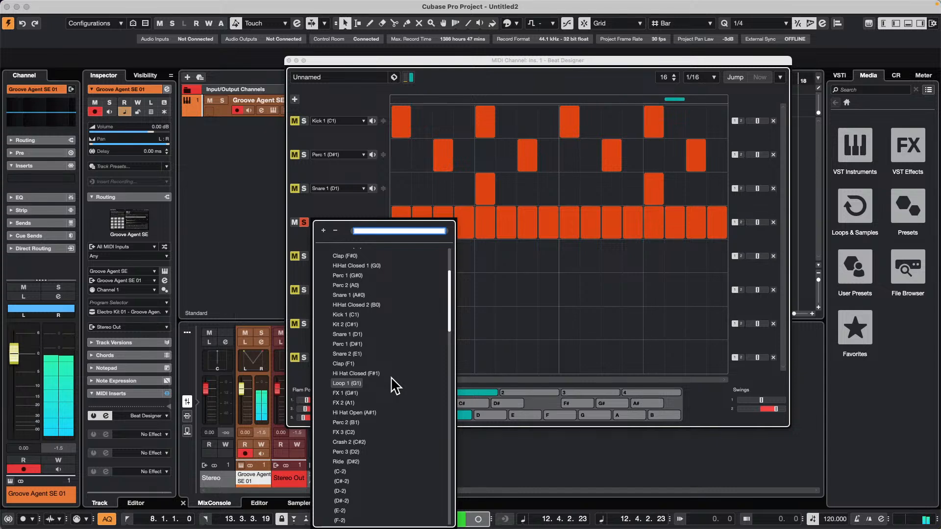
click(353, 373)
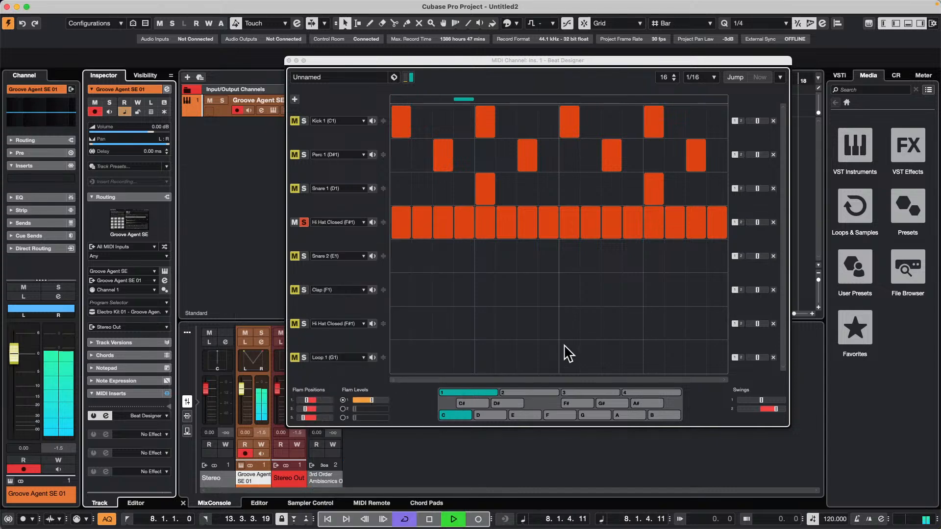
click(304, 223)
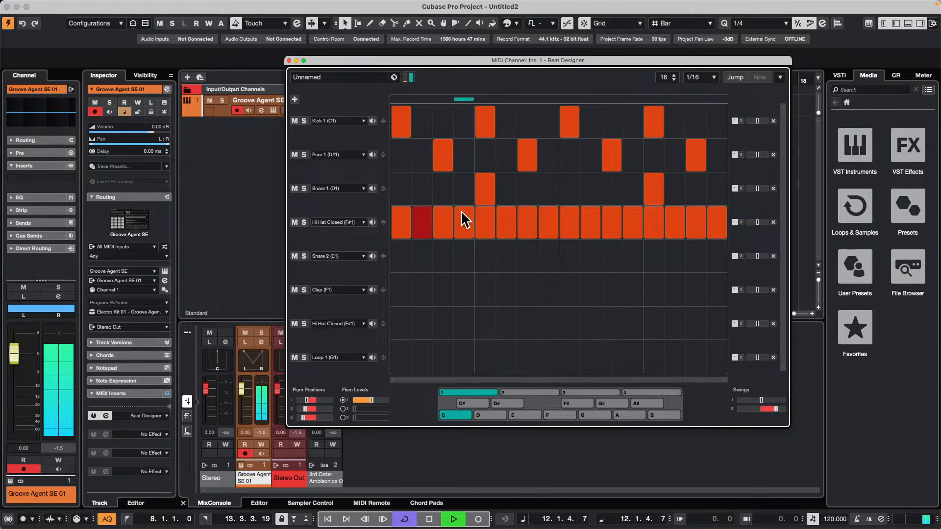
Step: Vary the Hi Hat Closed velocities from step 4 to step 16, making step 4 the softest and step 9 the loudest
drag(460, 210, 462, 256)
mouse_move(504, 210)
mouse_down()
mouse_move(502, 226)
mouse_move(590, 242)
mouse_move(624, 229)
mouse_move(675, 240)
mouse_up()
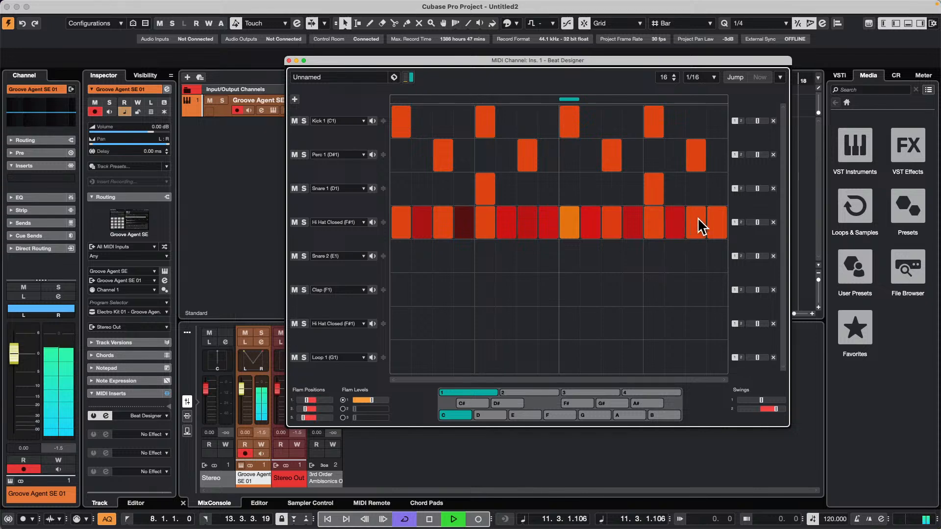
click(338, 290)
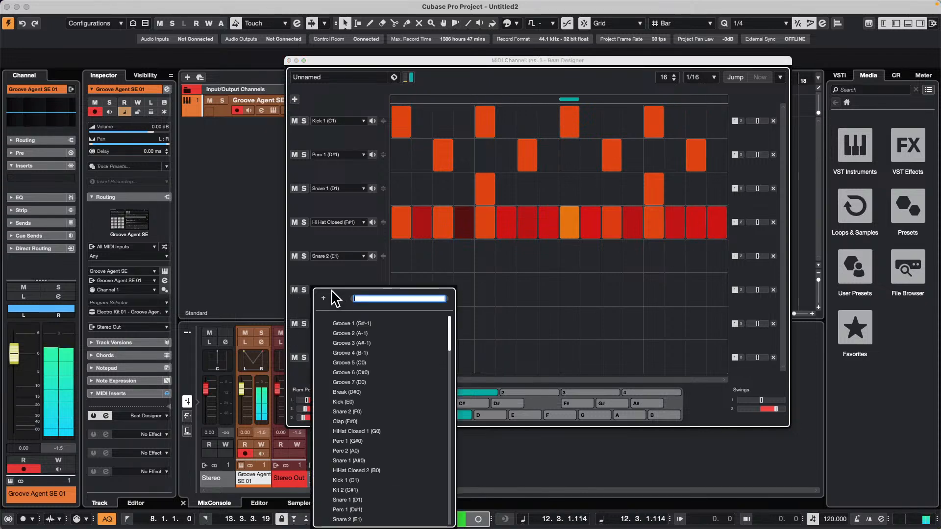
click(339, 156)
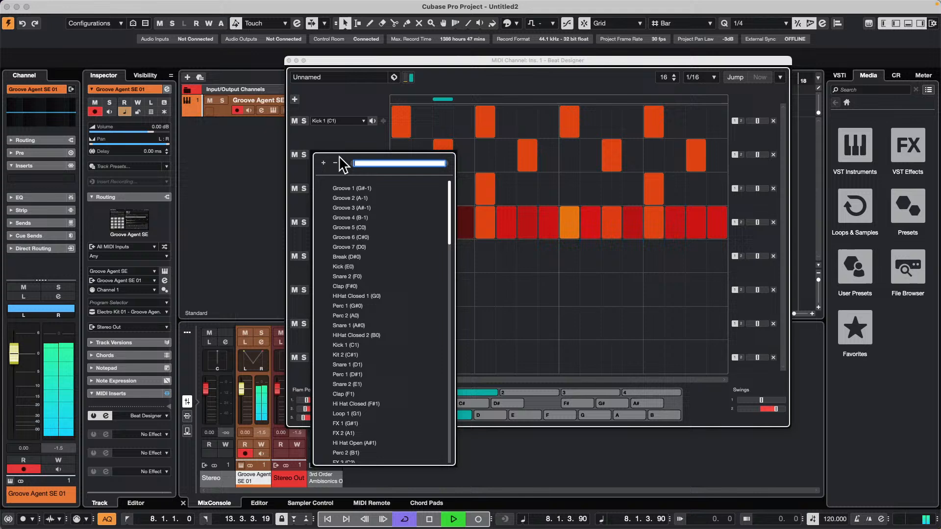
click(371, 365)
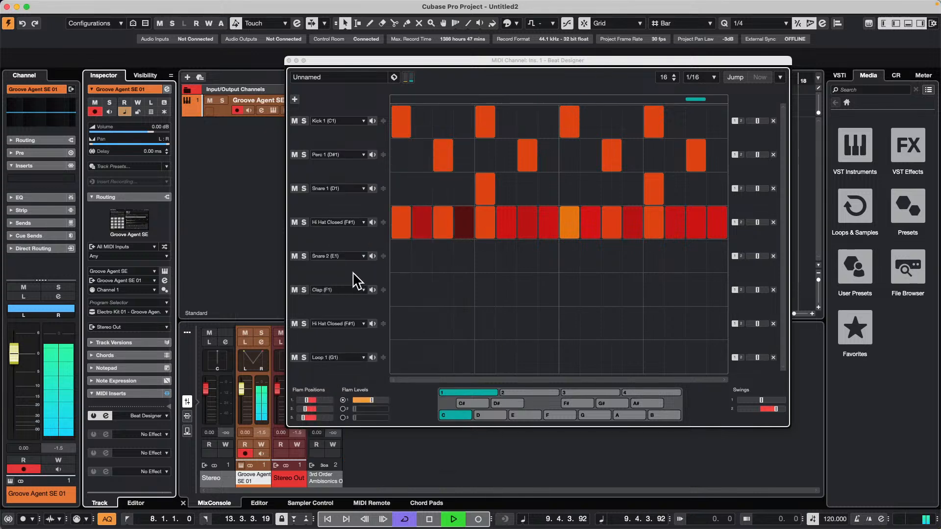
Step: Assign Kit 2 (C#1) to the fifth lane and place its hits on steps 1, 9 and 13
click(347, 256)
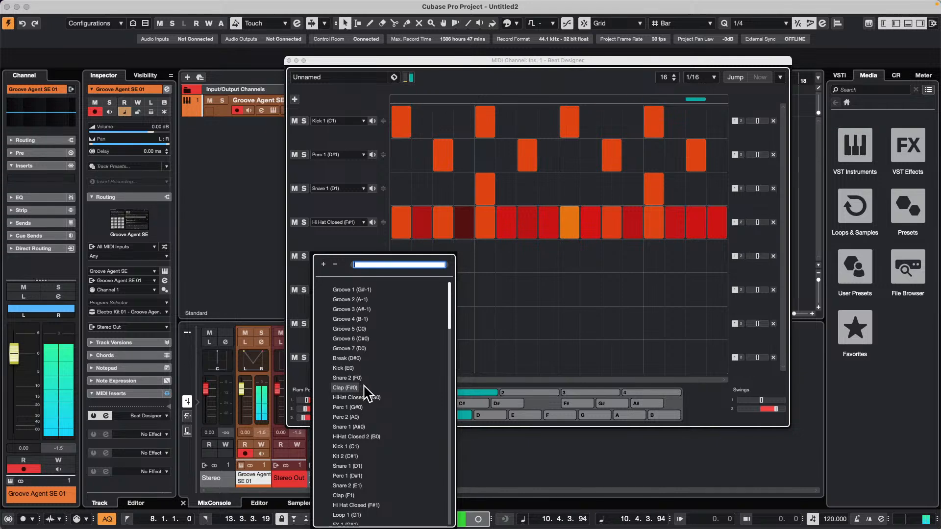
scroll(356, 384, down, 3)
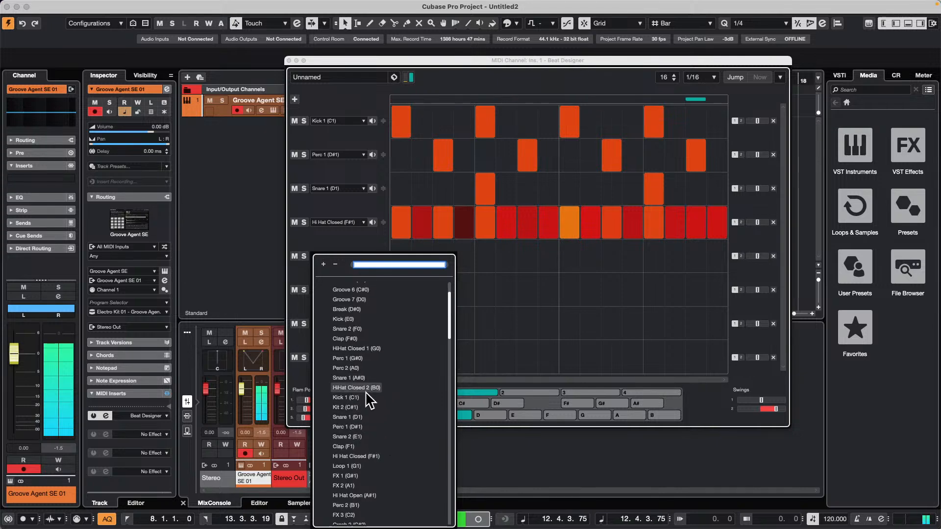
click(358, 407)
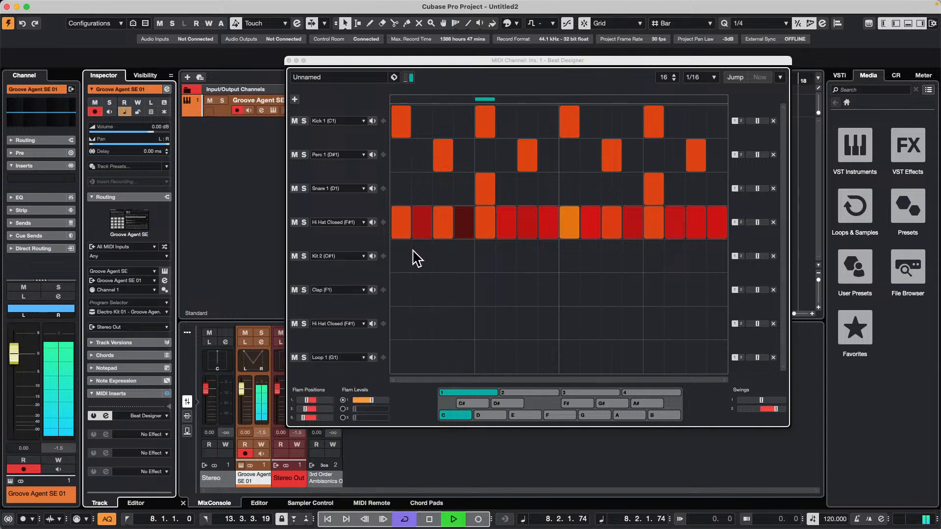
click(400, 257)
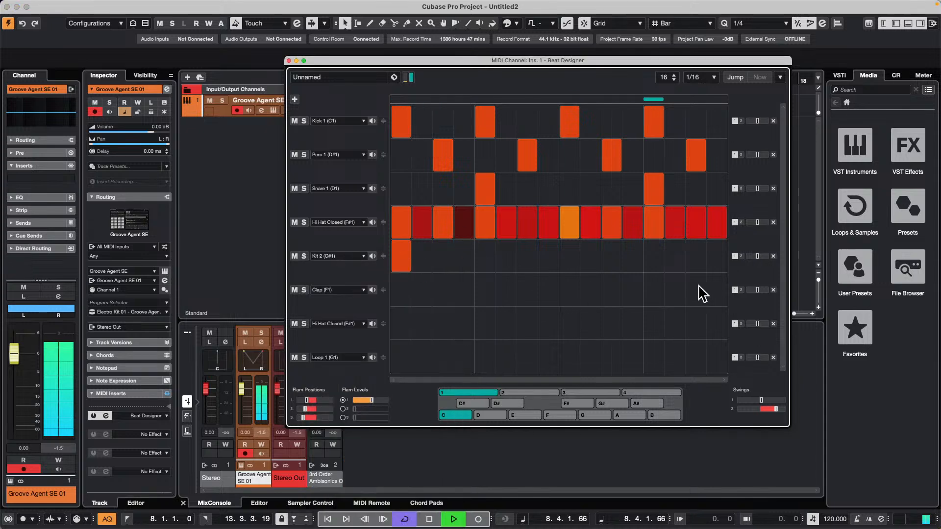
click(569, 254)
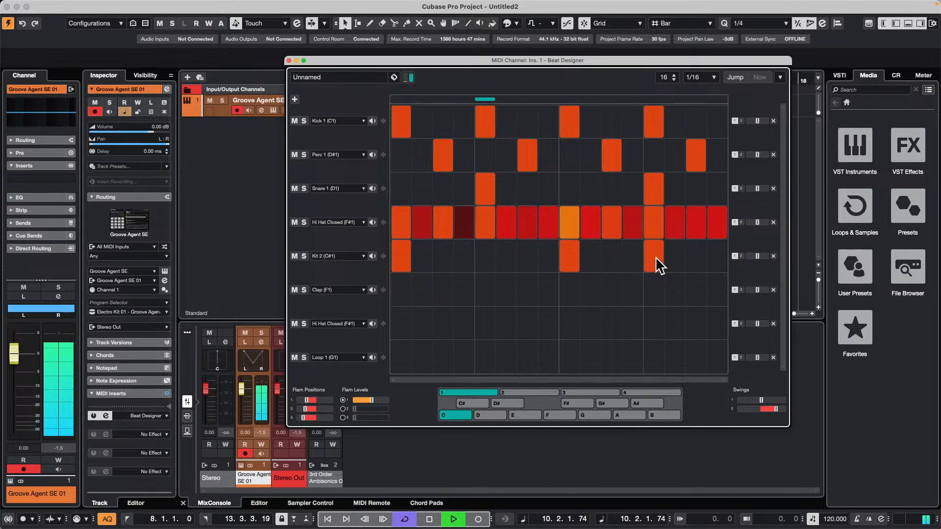
click(372, 255)
Step: Place Clap (F1) hits on steps 5, 13, 15 and 16, removing the one on step 9 and setting step 15's velocity to 65
click(365, 290)
click(372, 269)
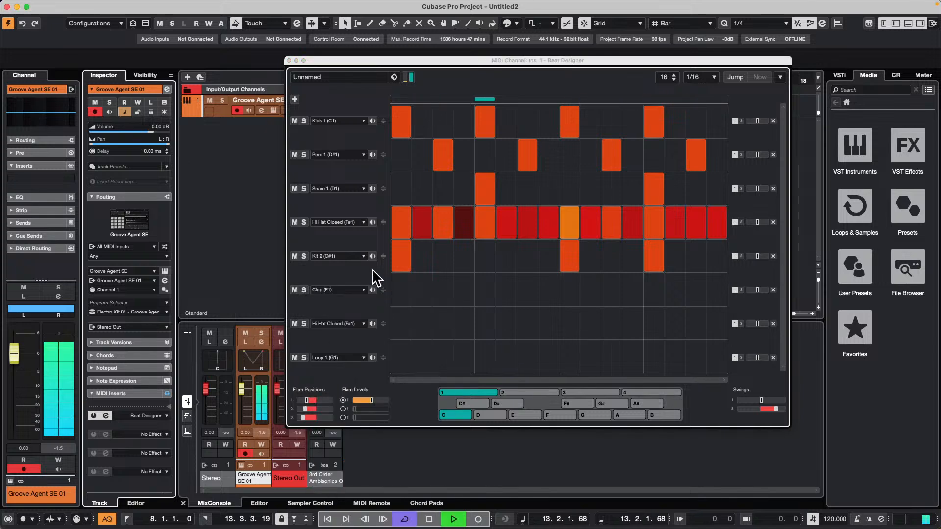
click(372, 289)
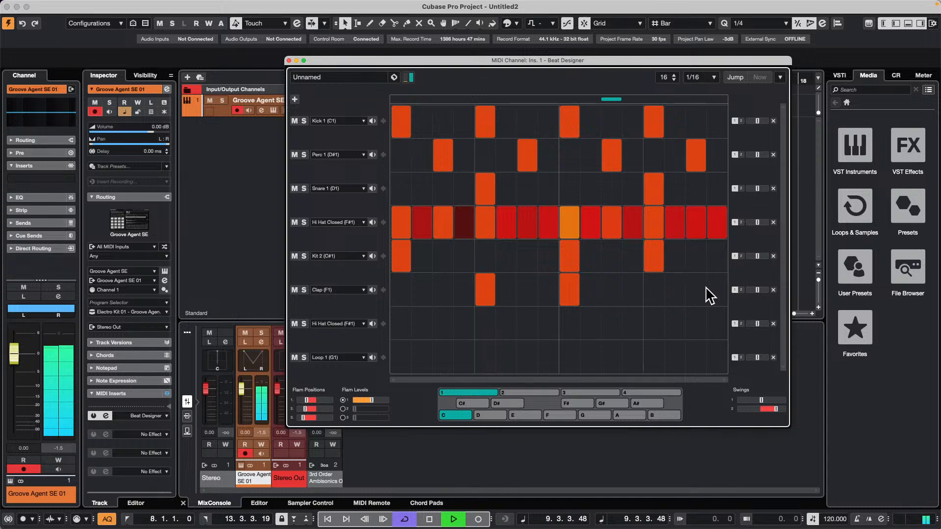
click(565, 288)
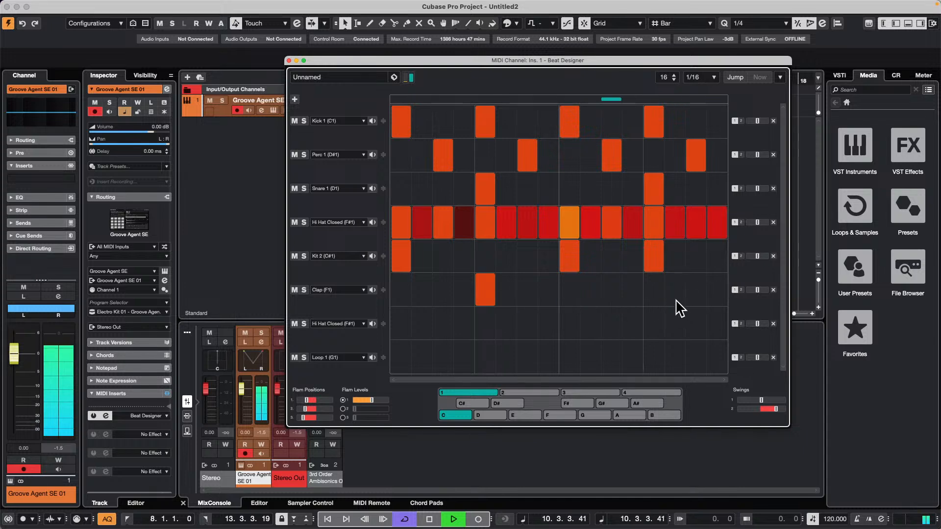
click(657, 289)
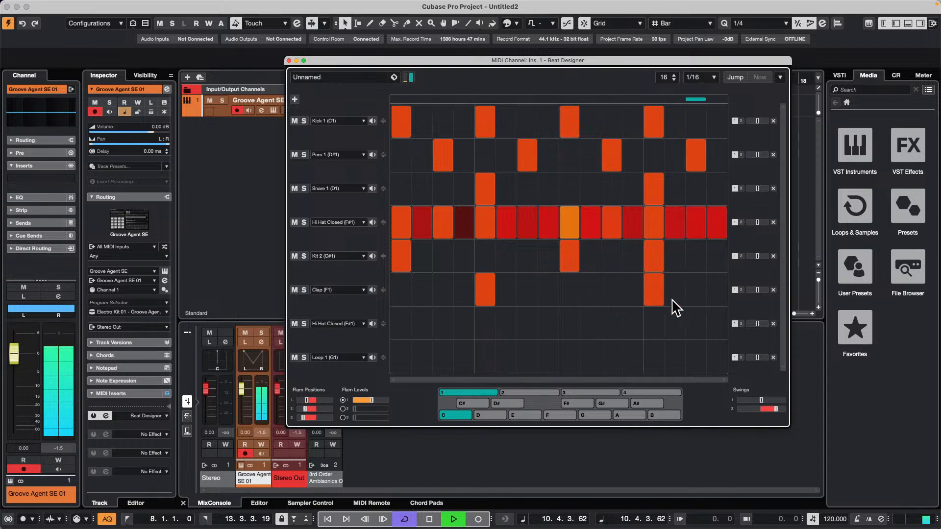
click(716, 290)
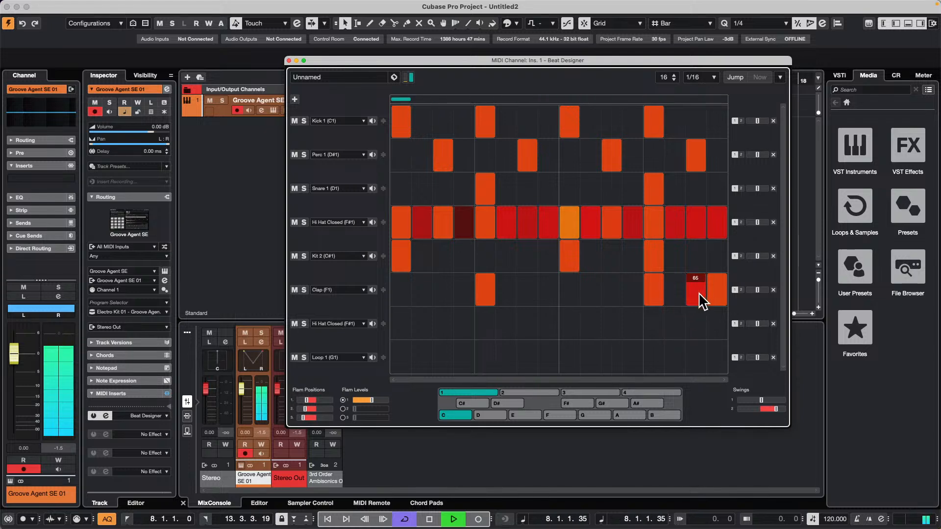
Step: Assign Perc 3 (D2) to the seventh lane and Perc 2 (B1) to the eighth lane
click(343, 323)
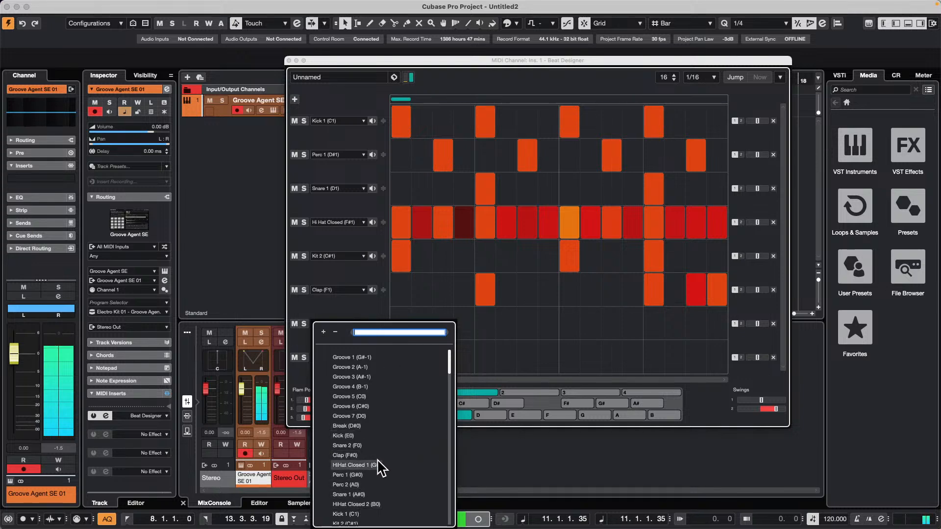
scroll(378, 466, down, 5)
scroll(373, 457, down, 5)
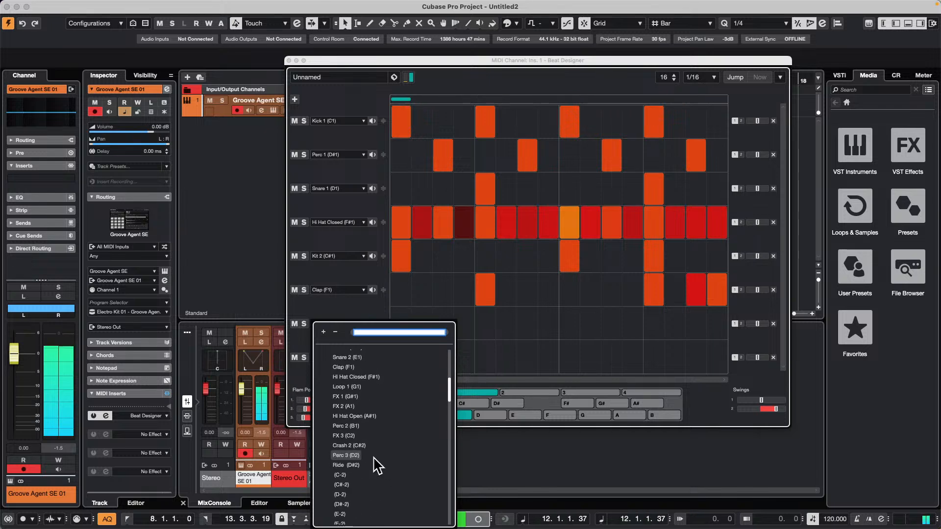
click(348, 456)
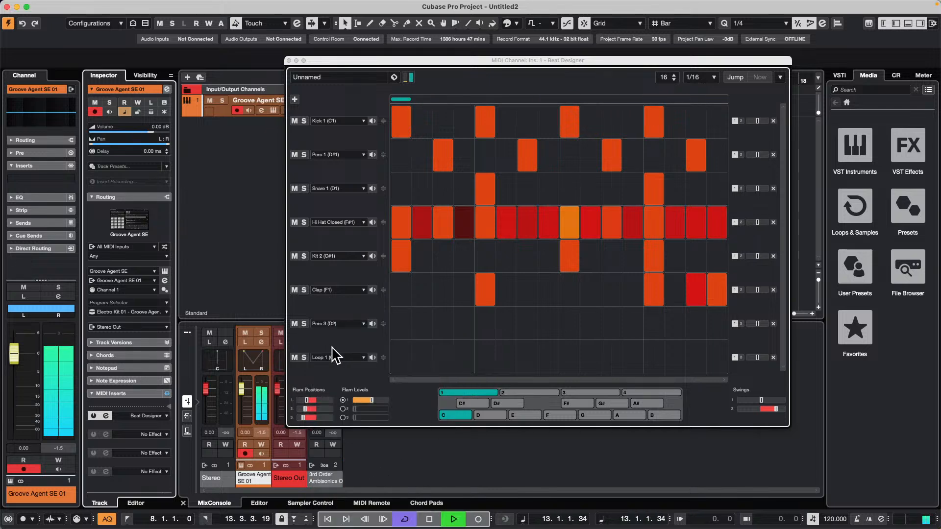
click(332, 358)
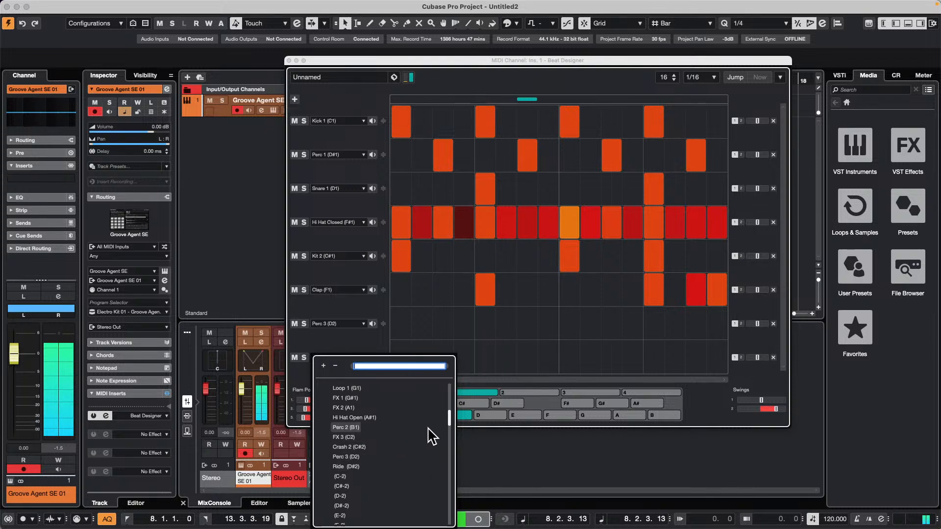
scroll(366, 465, down, 3)
scroll(367, 466, up, 3)
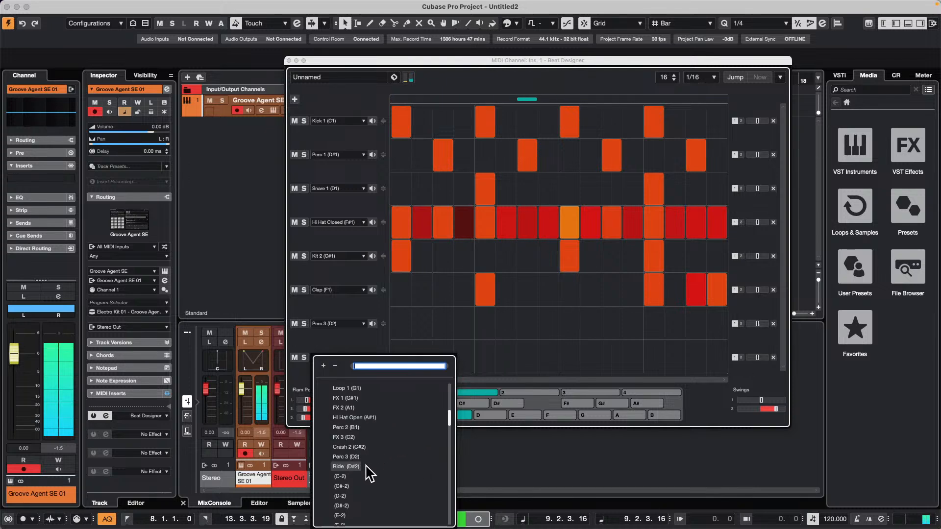
click(349, 428)
Step: Place Perc 3 hits on steps 3, 4, 8, 12 and 13 and Perc 2 hits on steps 6, 7, 9, 12 and 15 at varied velocities
drag(422, 323, 466, 324)
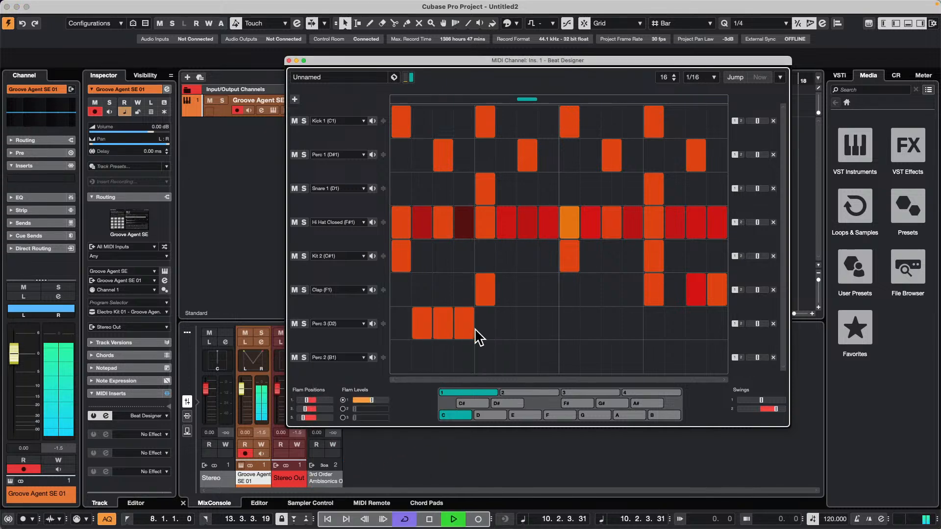
drag(506, 357, 527, 356)
click(549, 323)
drag(632, 324, 654, 324)
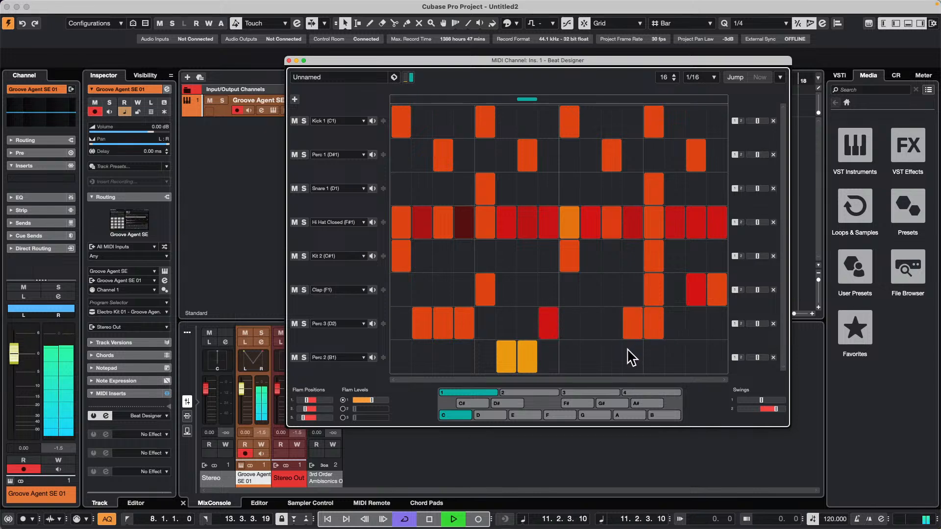
click(570, 365)
click(694, 365)
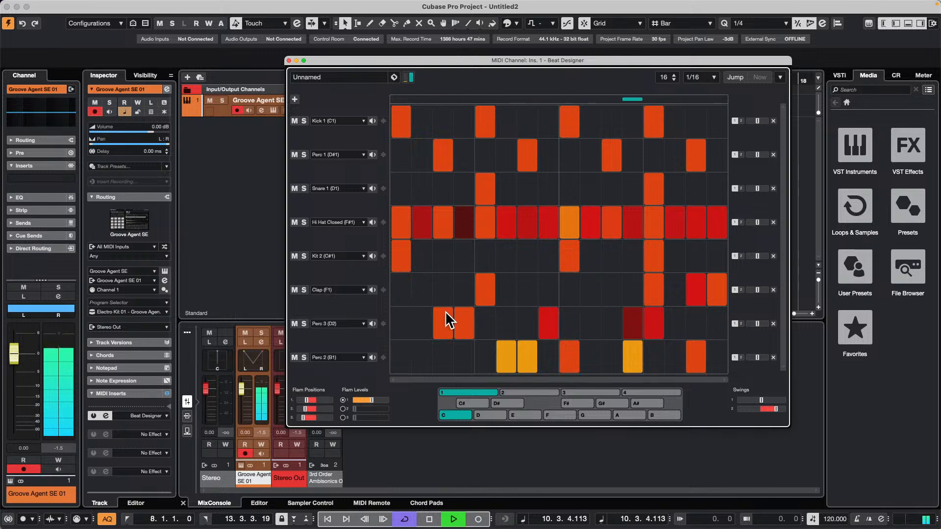
mouse_move(447, 325)
mouse_down()
mouse_move(450, 336)
mouse_move(493, 340)
mouse_up()
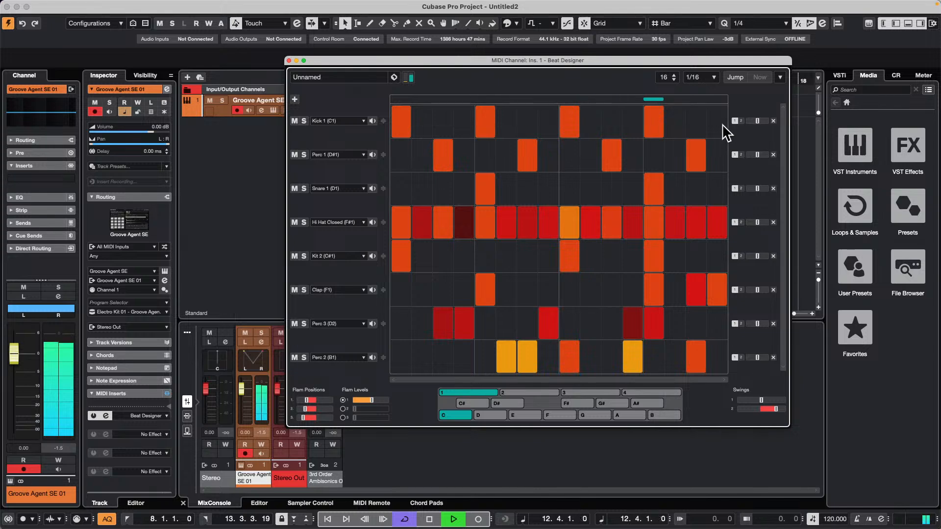
Step: Copy the finished pattern from slot C and paste it into the empty pattern slot C#
click(780, 77)
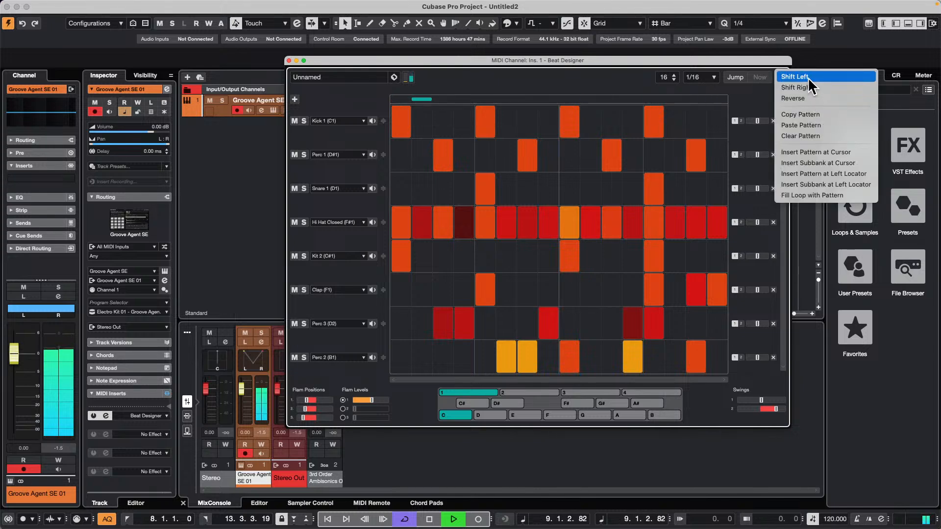
click(510, 86)
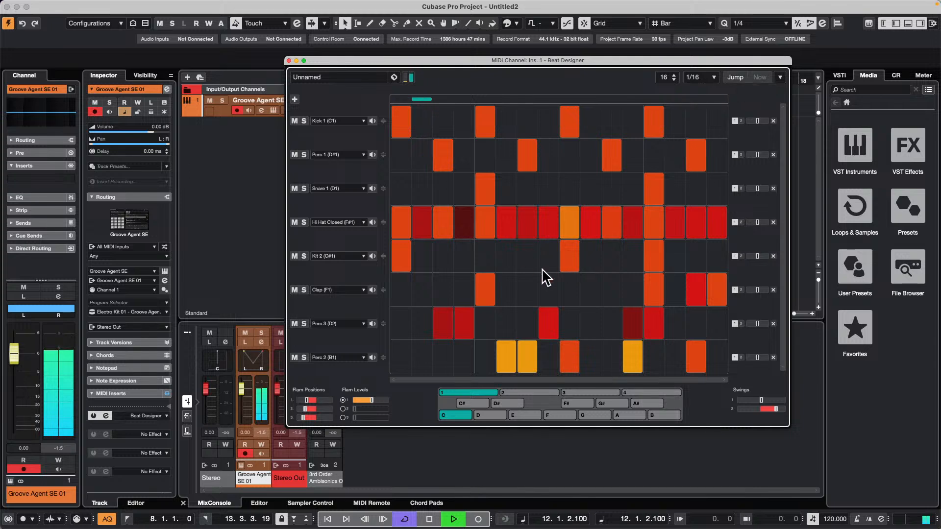
click(780, 77)
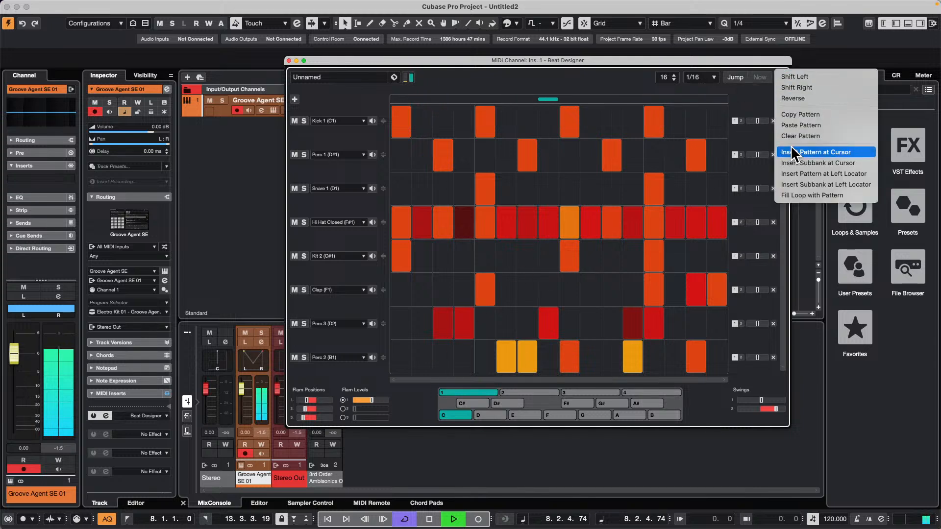
click(809, 112)
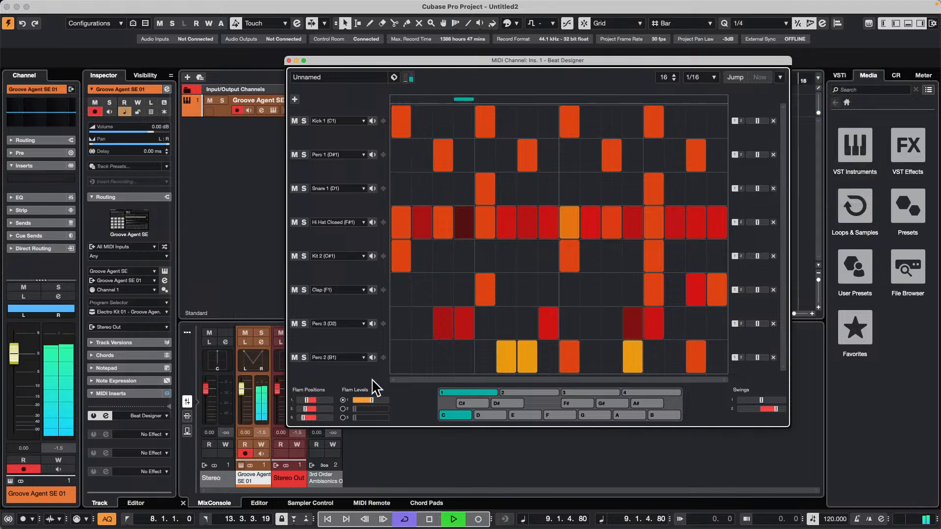
click(479, 403)
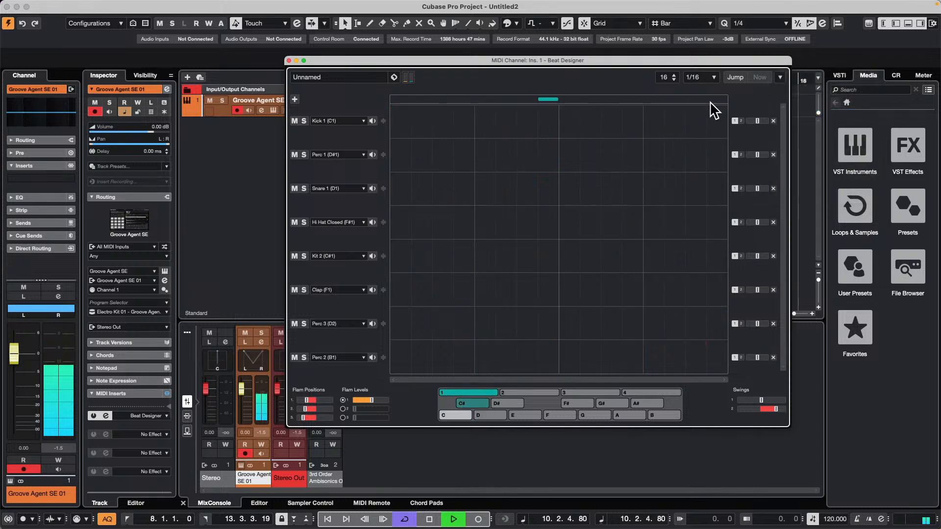
click(780, 77)
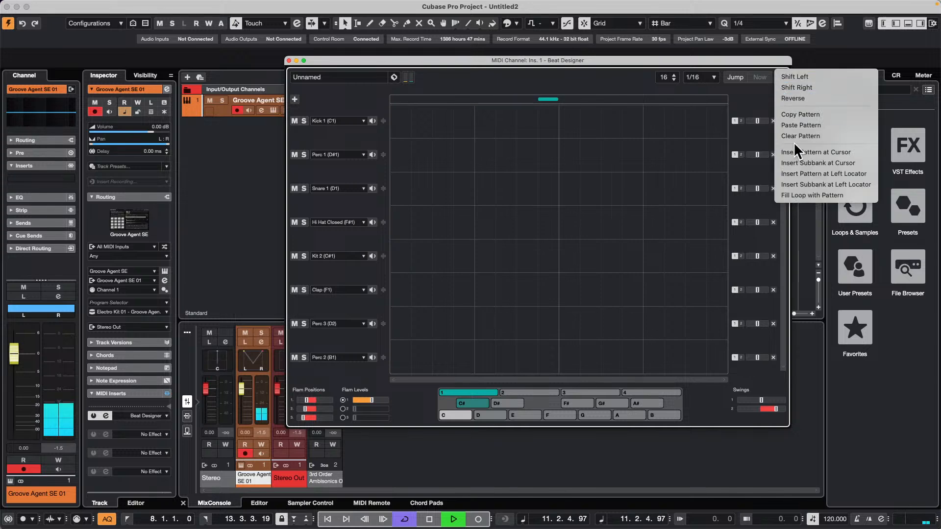
click(811, 126)
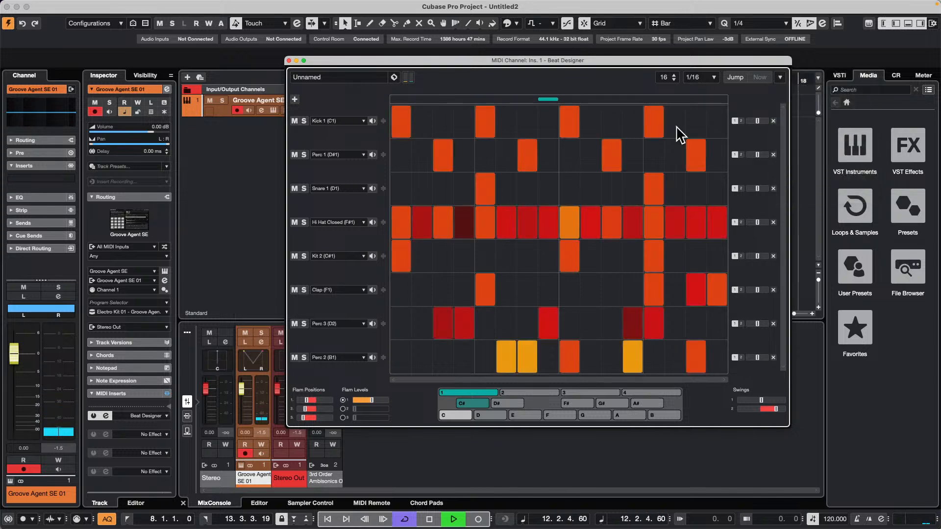
Step: Reverse the pattern in slot C# and switch back to the pattern in slot C
click(781, 77)
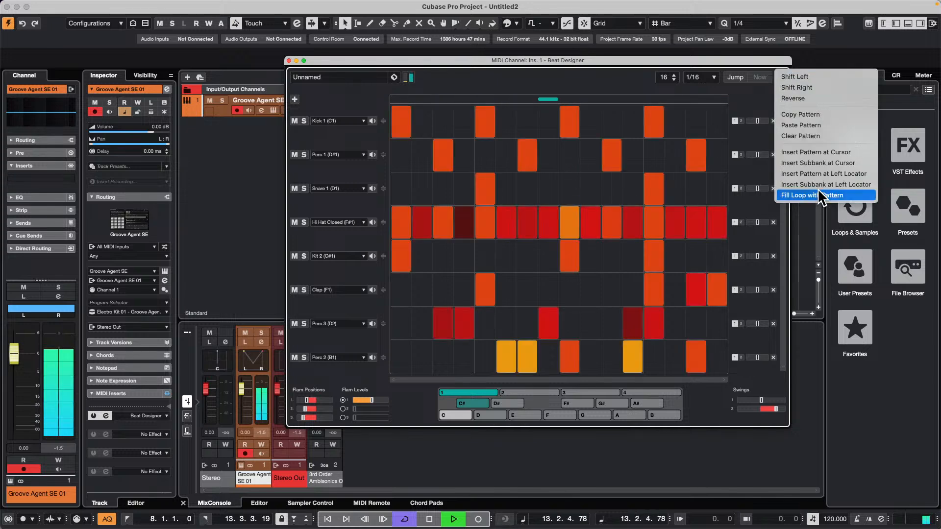
click(830, 98)
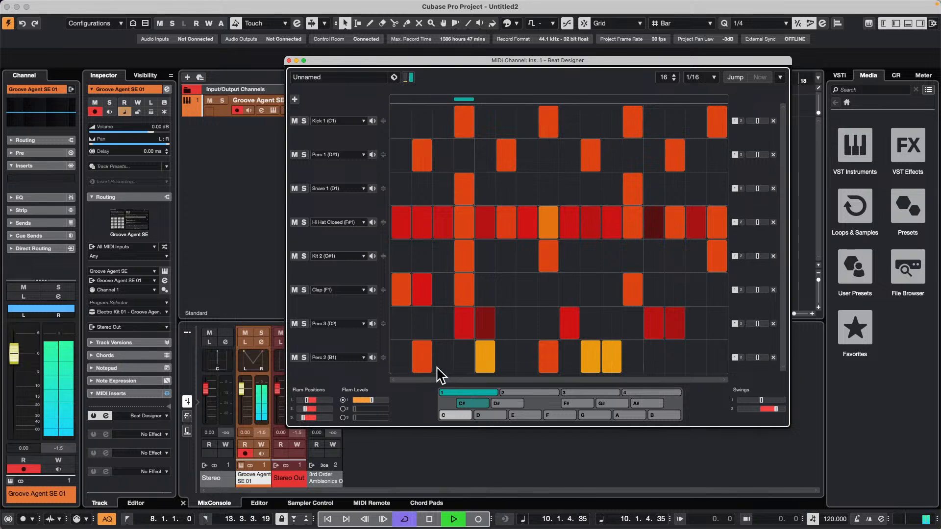
click(464, 415)
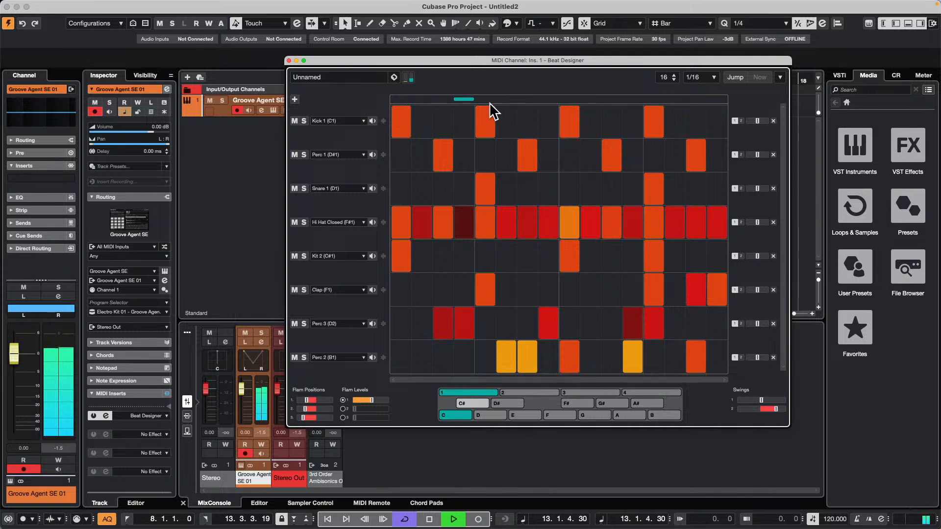
click(780, 77)
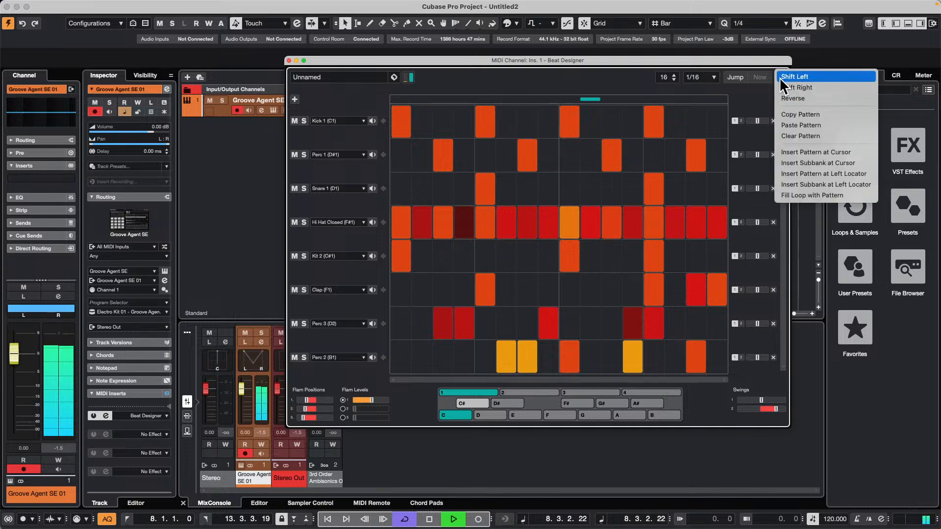
click(583, 117)
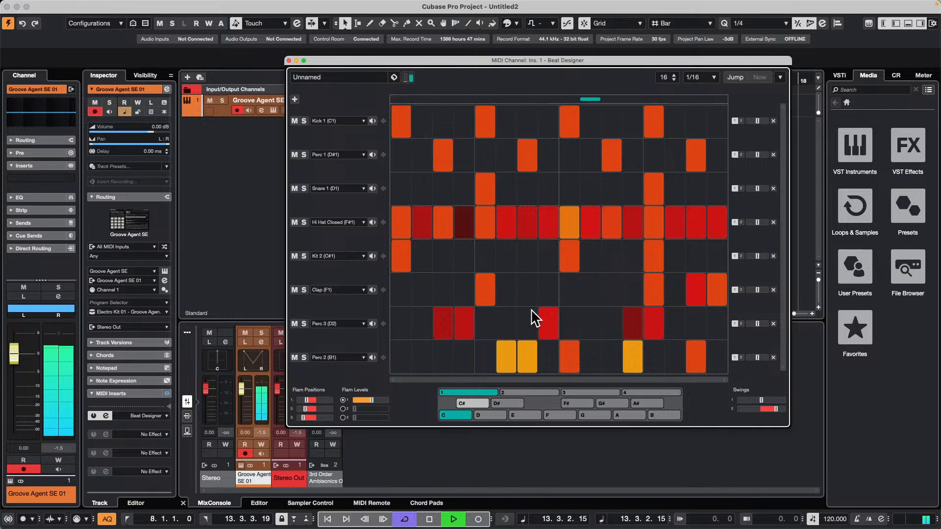
Step: In pattern C#, add Clap hits on steps 8 and 14, Kit 2 on 10, Perc 2 on 14 and Perc 3 on 15, and stop playback
click(478, 401)
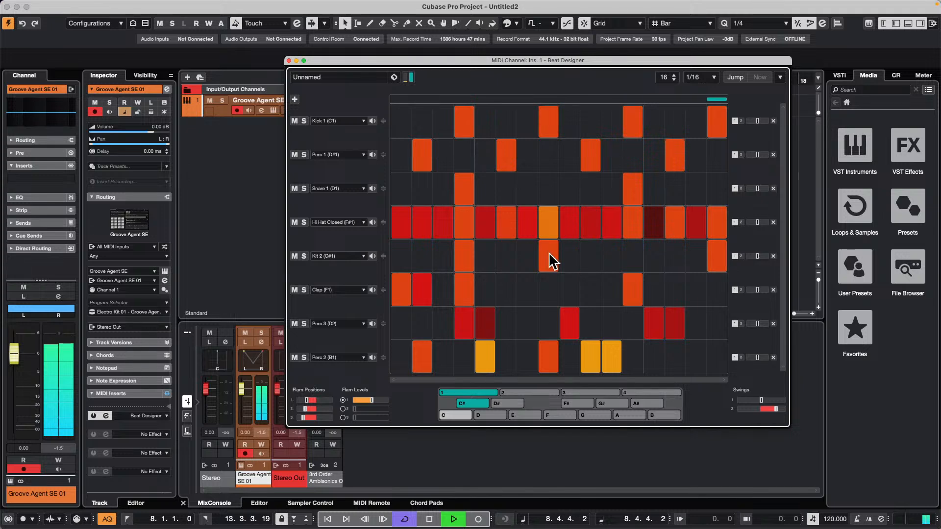
click(549, 288)
click(590, 256)
click(675, 290)
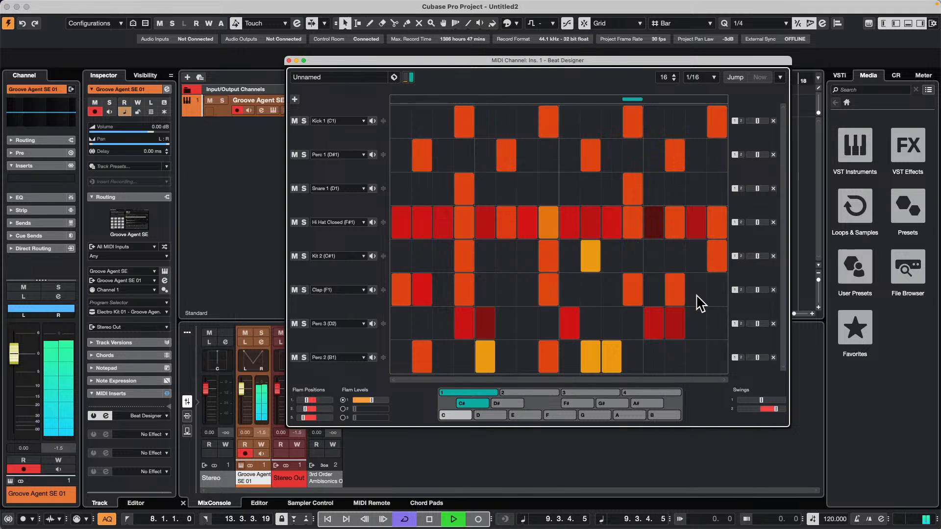
click(675, 357)
click(696, 323)
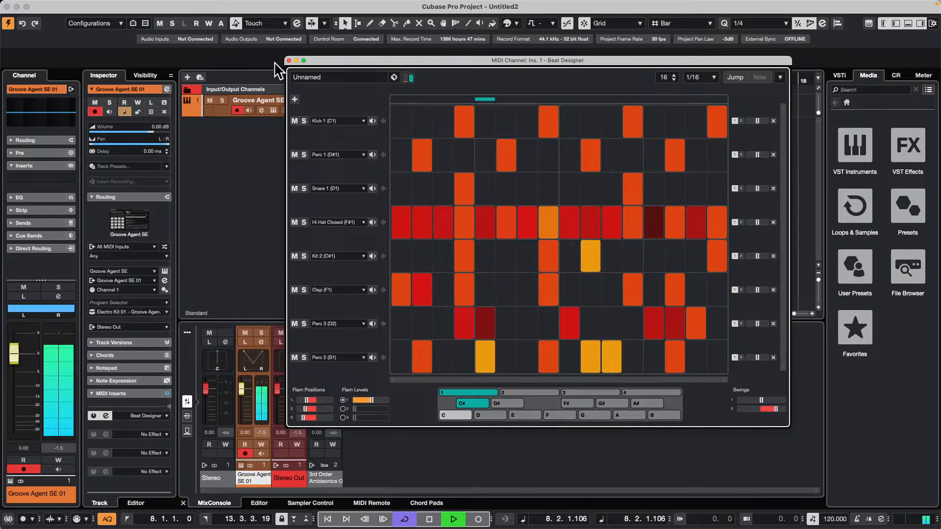
click(289, 60)
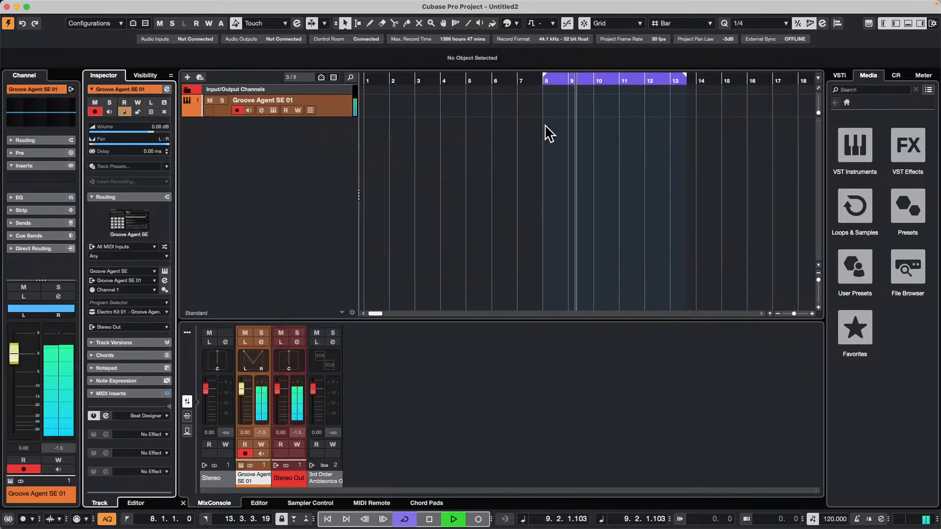
key(space)
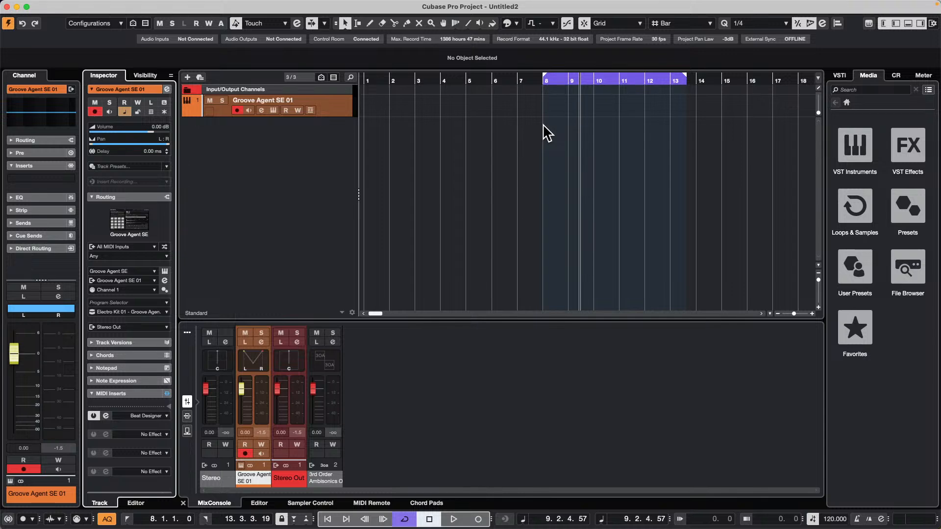
Step: Add 29 stereo audio tracks routed to Stereo Out to the project
click(84, 5)
right_click(249, 139)
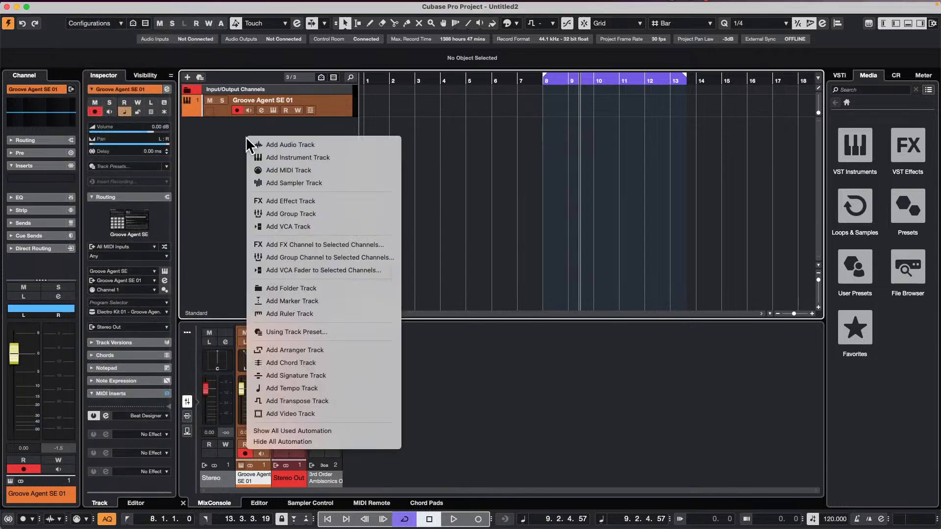
click(293, 144)
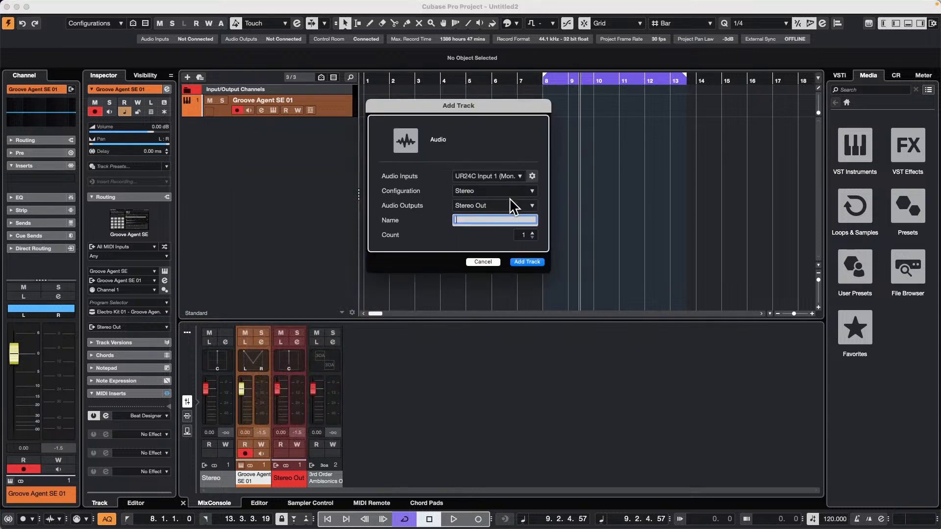
click(532, 232)
click(533, 233)
click(532, 233)
click(528, 262)
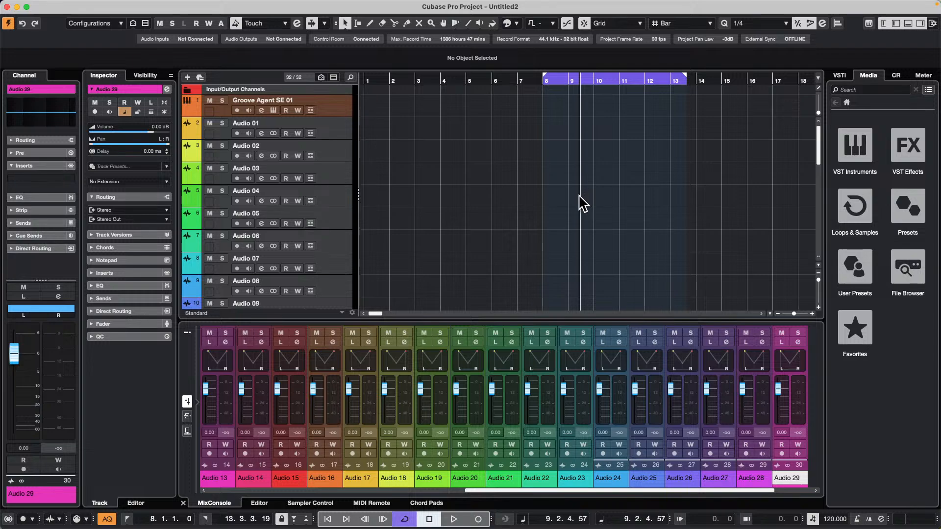
Step: Open the full MixConsole window and bring up the Track & MixConsole Channel Colors preferences
key(F4)
key(F4)
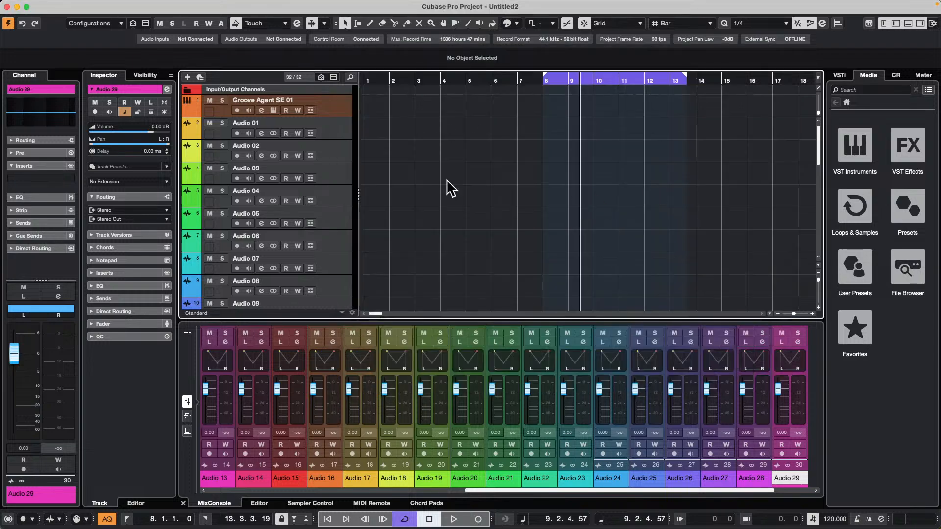
key(F3)
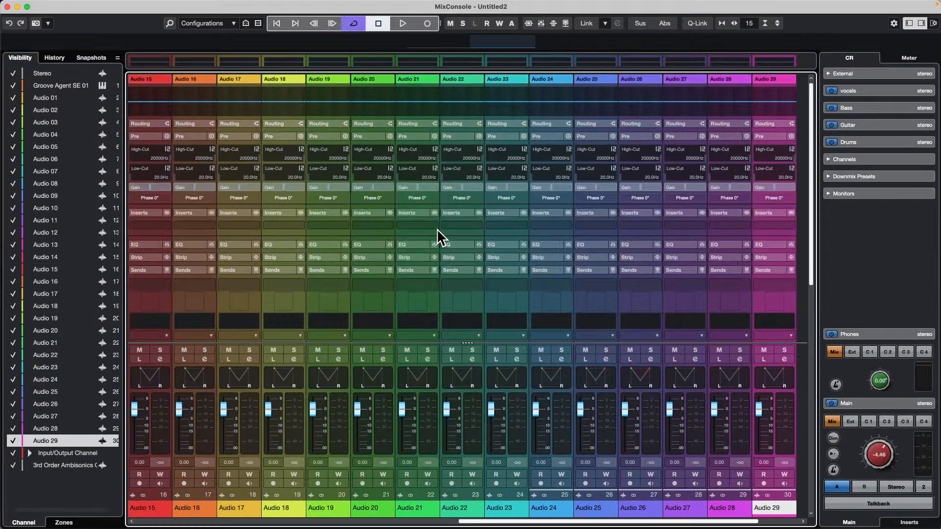
click(44, 5)
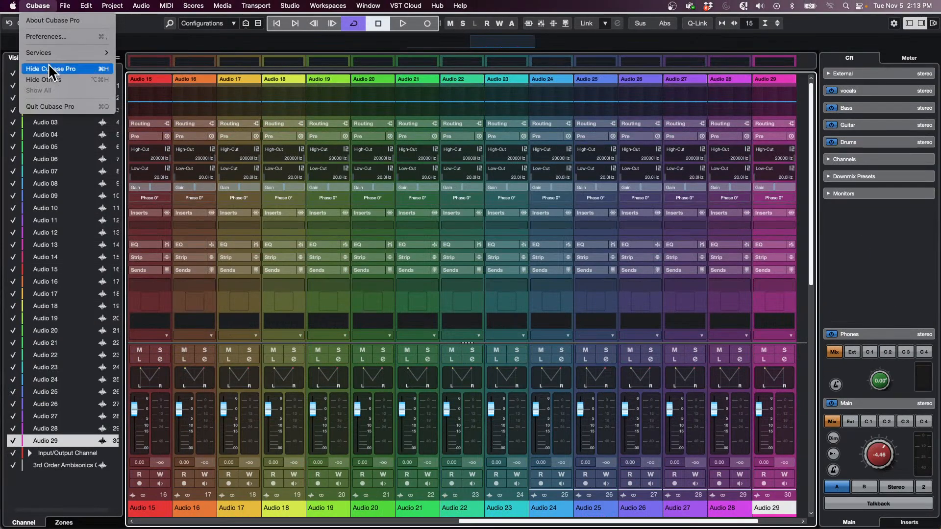
click(64, 37)
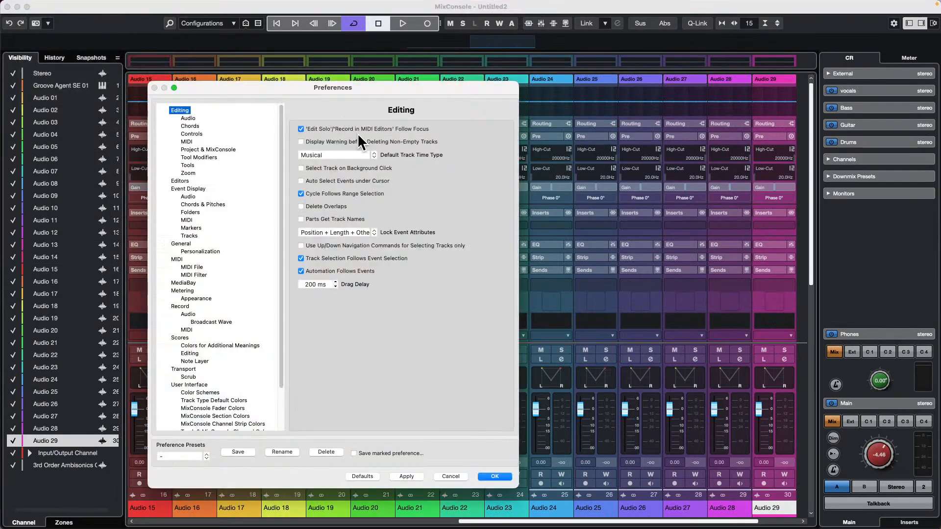
scroll(199, 239, down, 3)
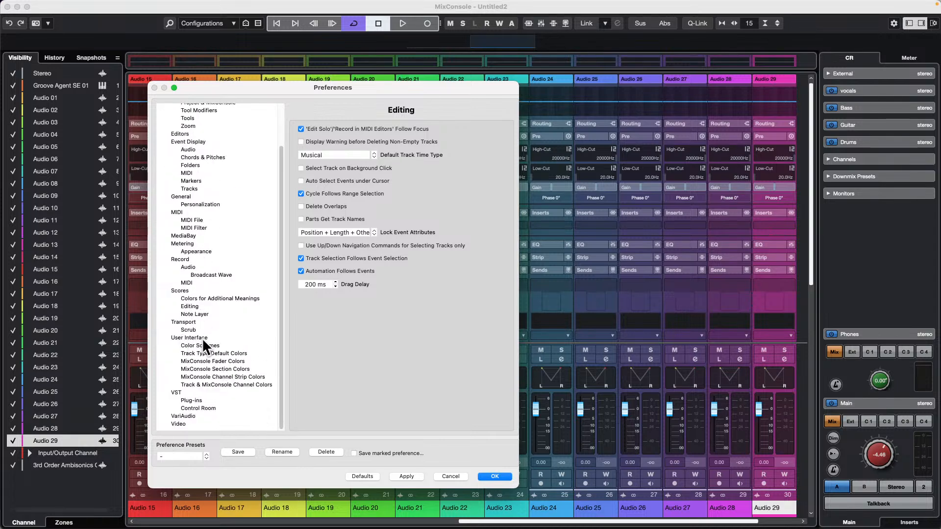
click(208, 385)
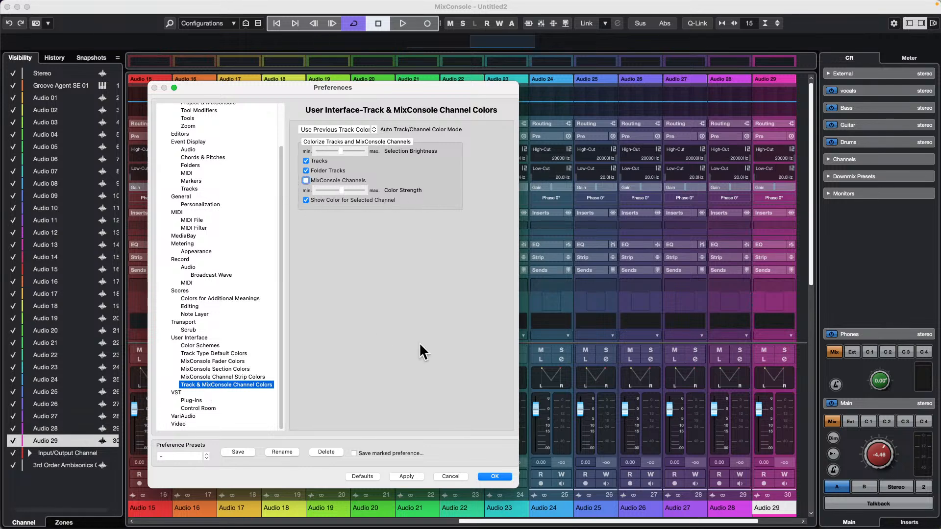
Step: Apply the preferences with MixConsole channel colorizing turned off, and turn it back on and apply again
click(410, 477)
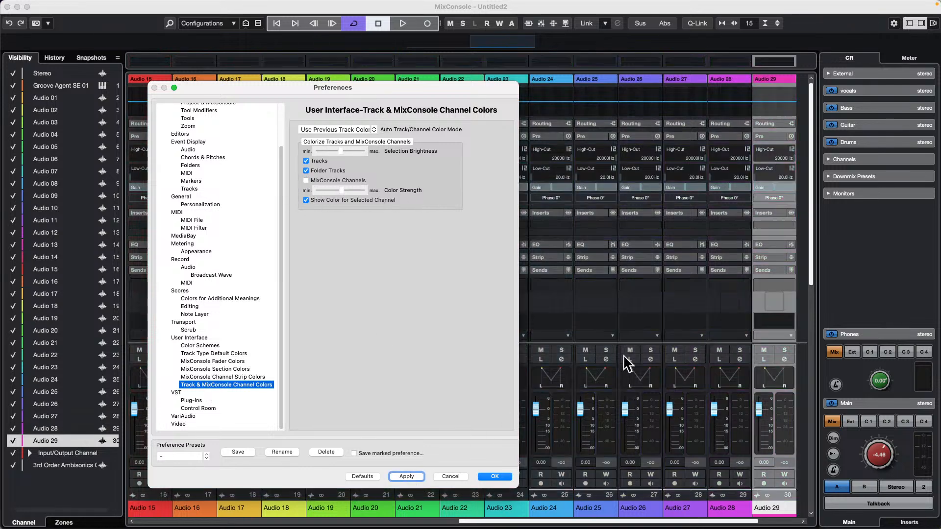
drag(401, 86, 895, 107)
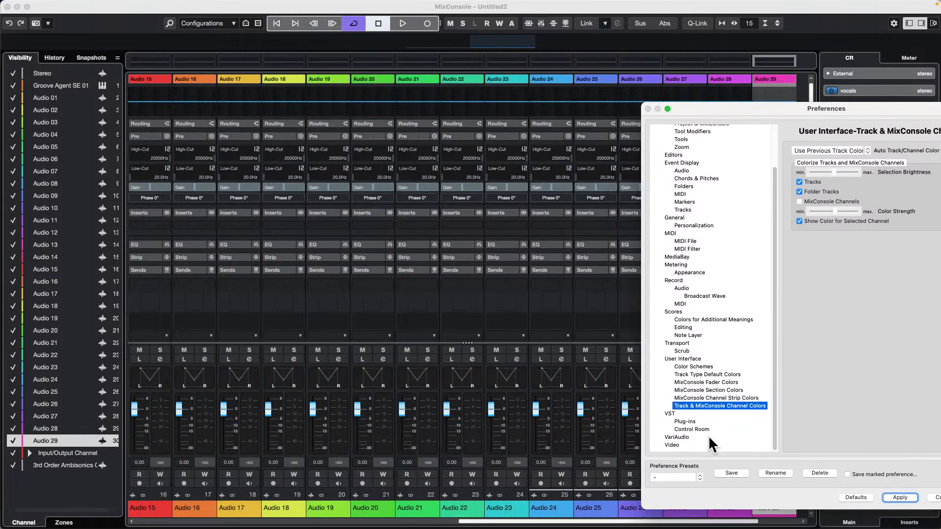
click(799, 202)
click(900, 497)
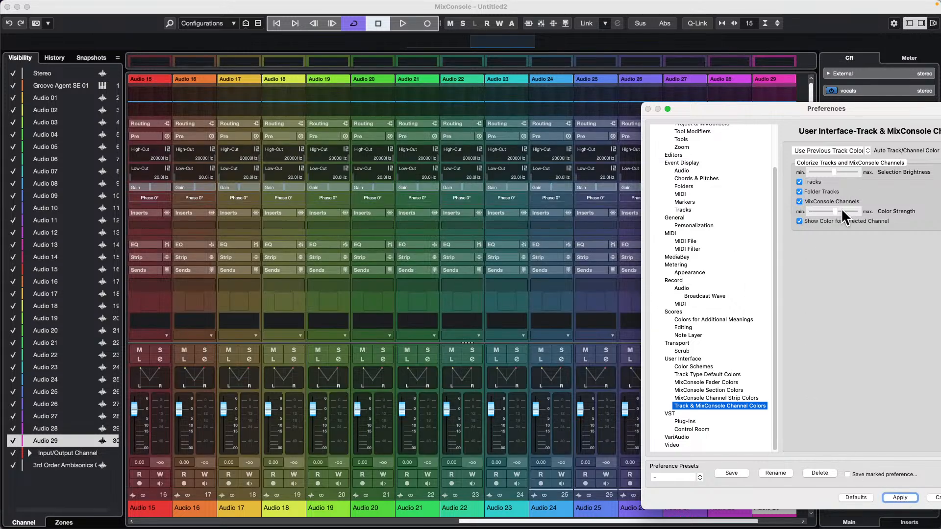
Step: Try the maximum color strength on the MixConsole channels, and apply a low strength instead
drag(841, 209, 877, 213)
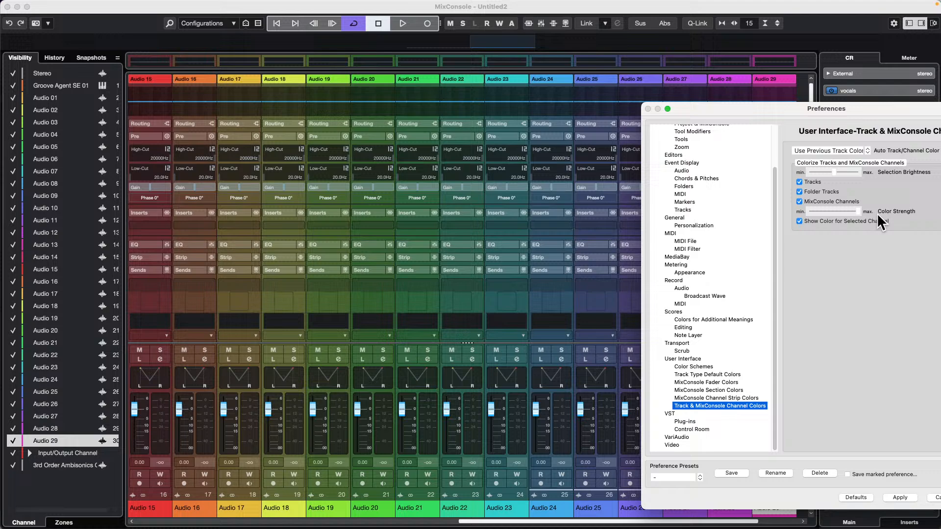
click(900, 498)
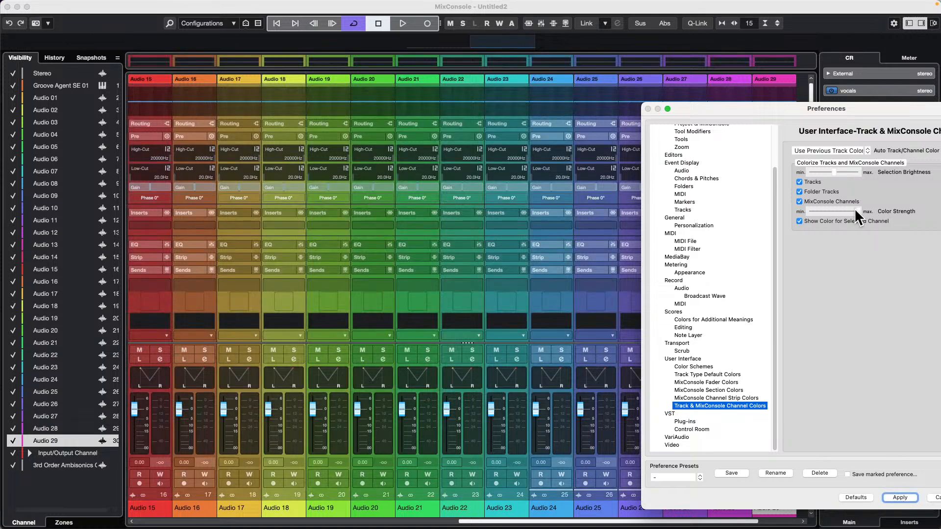
drag(857, 214, 819, 214)
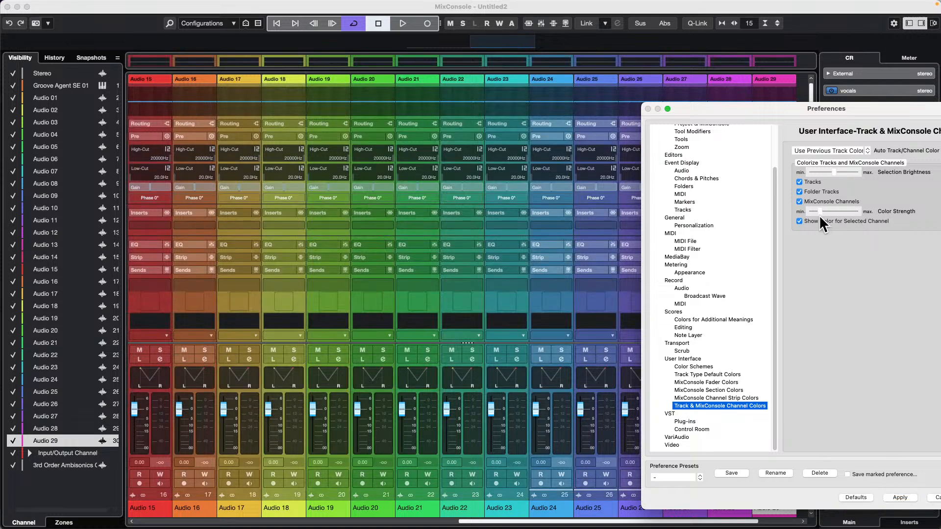
click(900, 497)
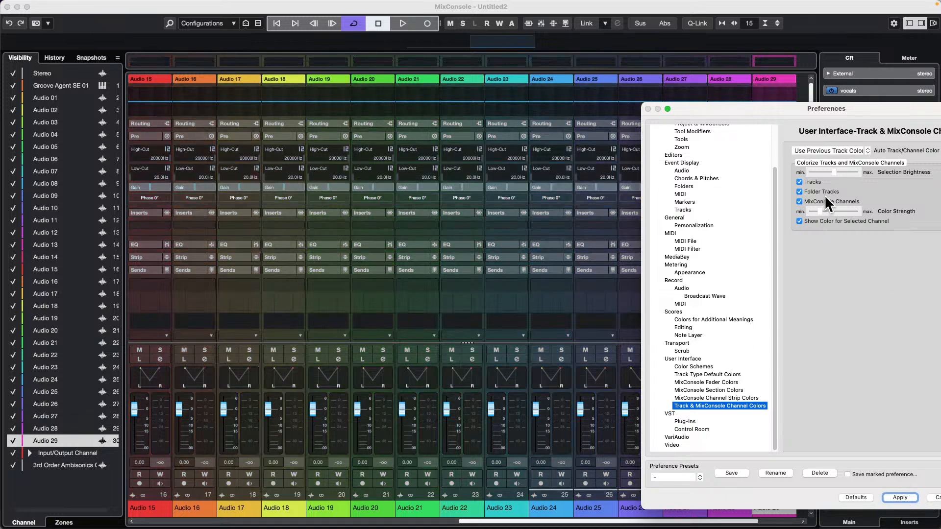
Step: Apply a medium color strength with Tracks and MixConsole Channels colorized, and close the preferences and the MixConsole
drag(820, 212, 830, 211)
click(900, 497)
drag(737, 112, 433, 43)
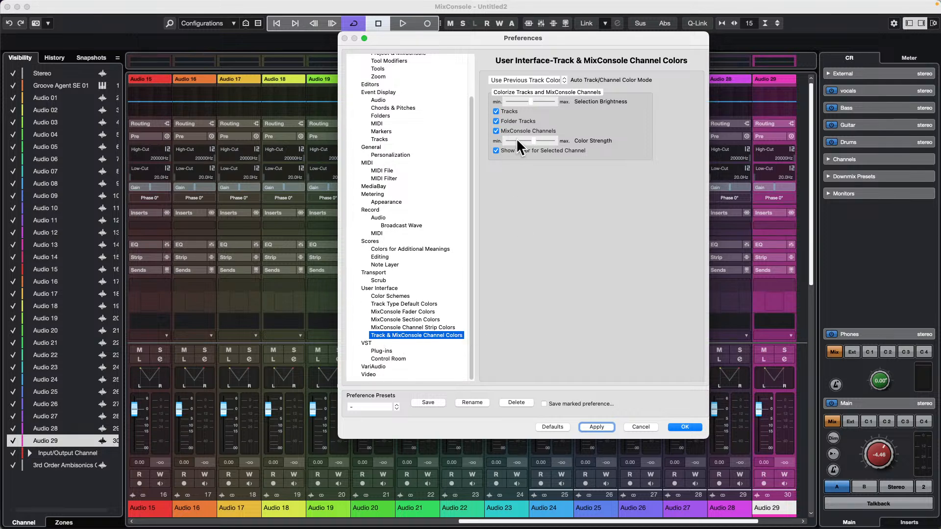
click(496, 130)
click(496, 113)
click(593, 426)
click(691, 426)
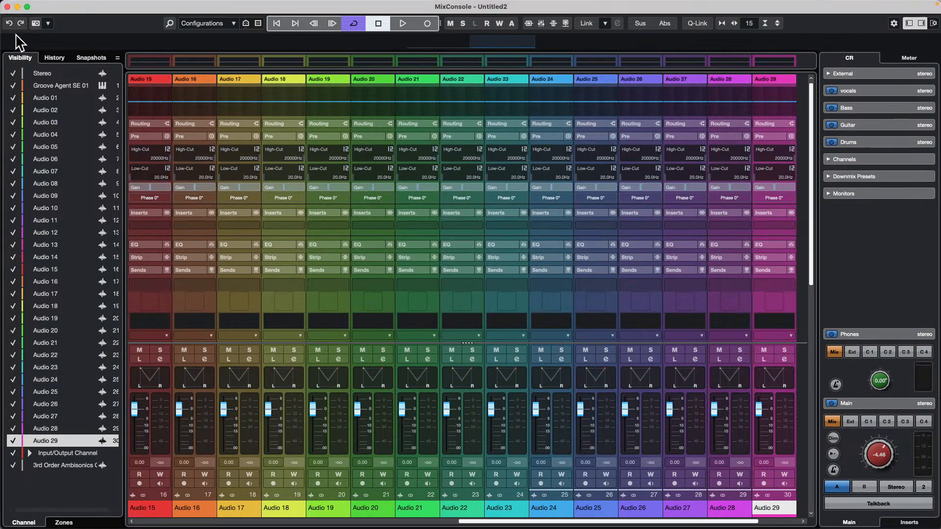
click(7, 7)
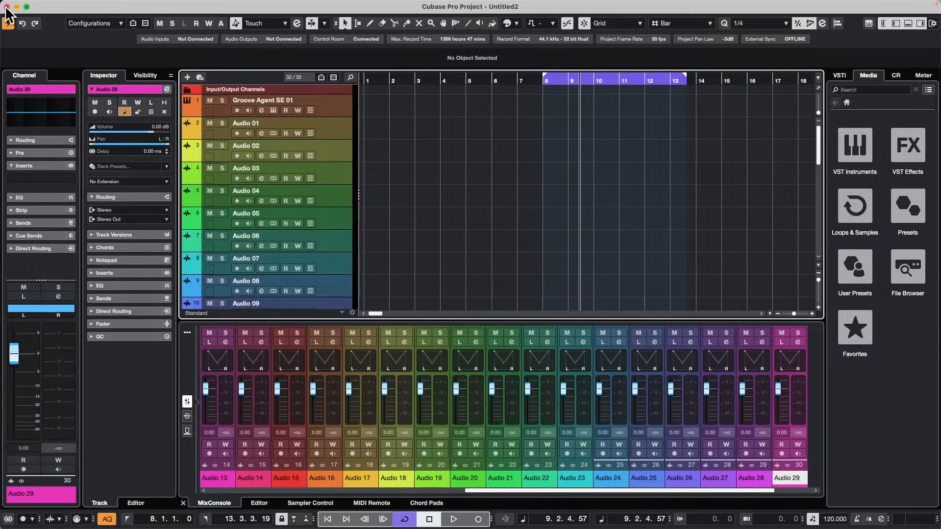
Step: Open the MIDI Remote, check the Quick Control Focus Setup options, and show the overview of all MIDI controllers
click(371, 503)
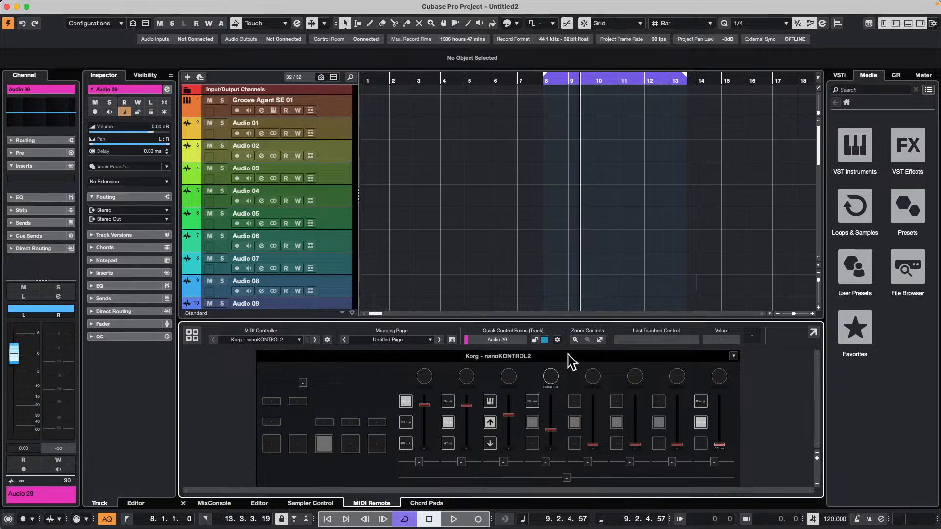
click(556, 340)
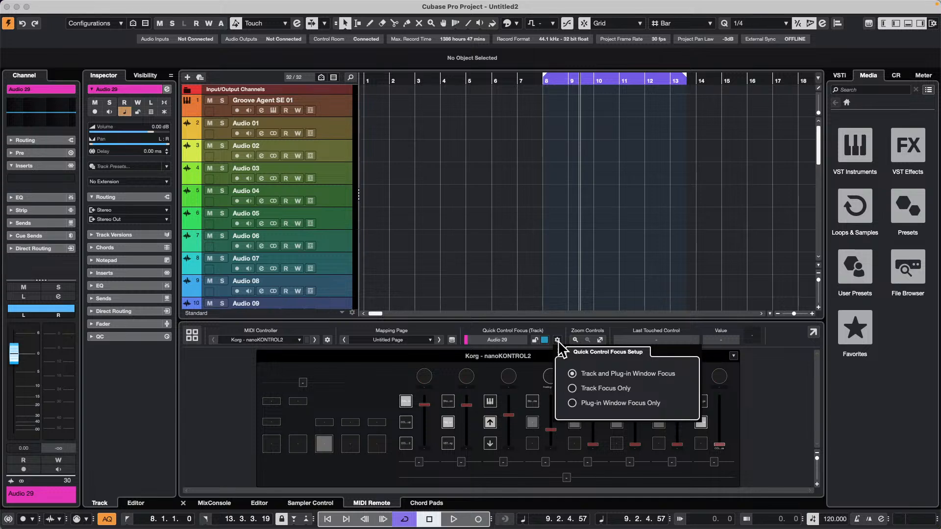
click(441, 374)
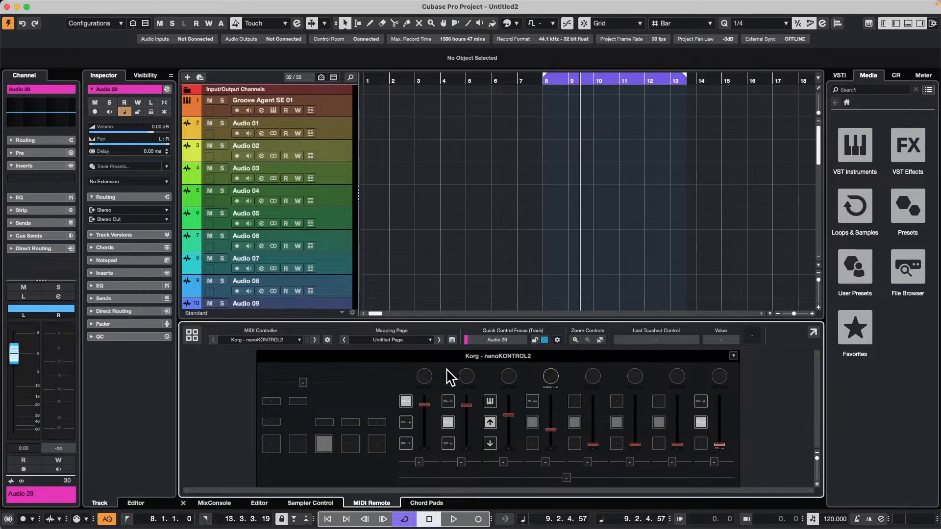
click(187, 340)
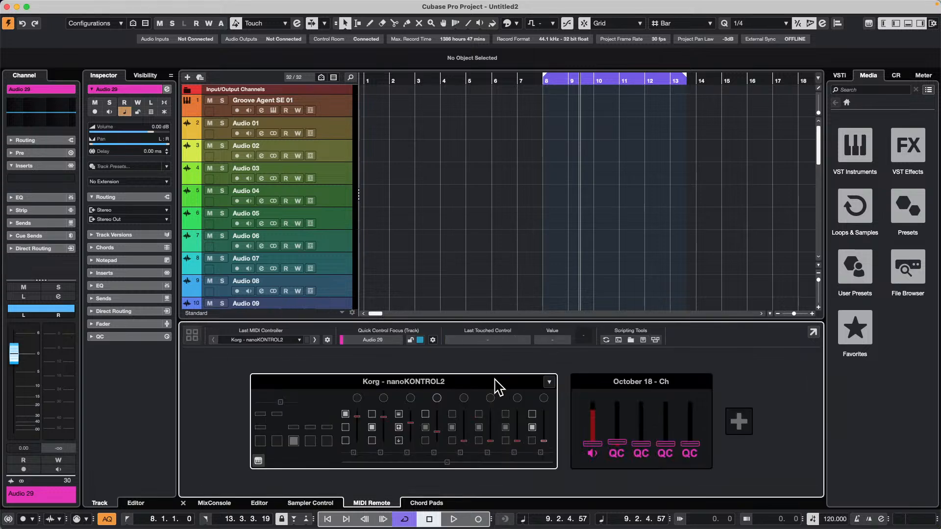
Step: Open the MIDI Remote API Programmer's Guide in Safari, read through the Introduction, view Advanced Topics and close the browser window
click(643, 339)
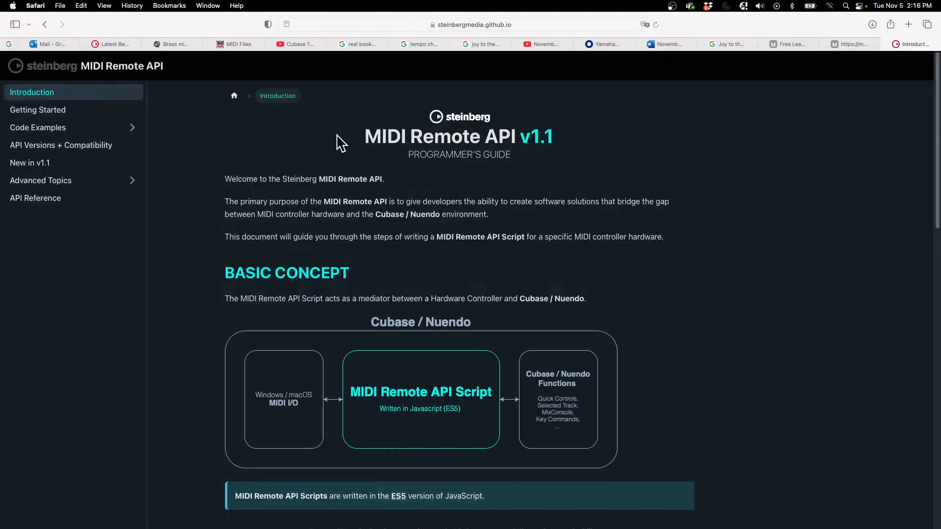
scroll(583, 184, down, 6)
scroll(583, 181, down, 4)
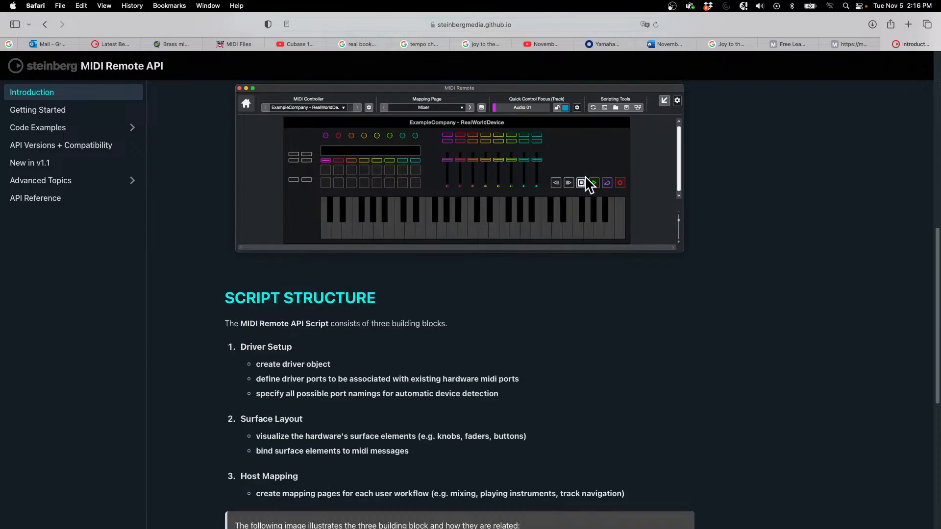
scroll(591, 186, down, 5)
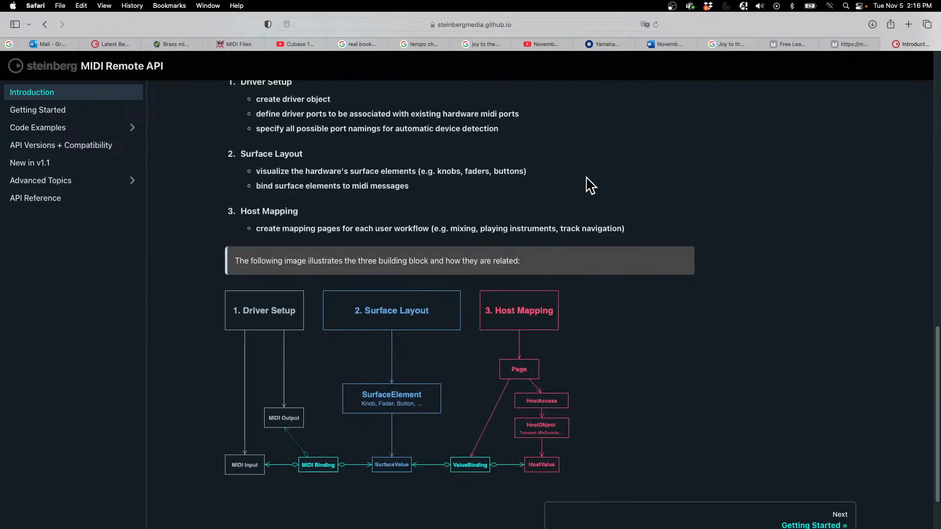
click(72, 184)
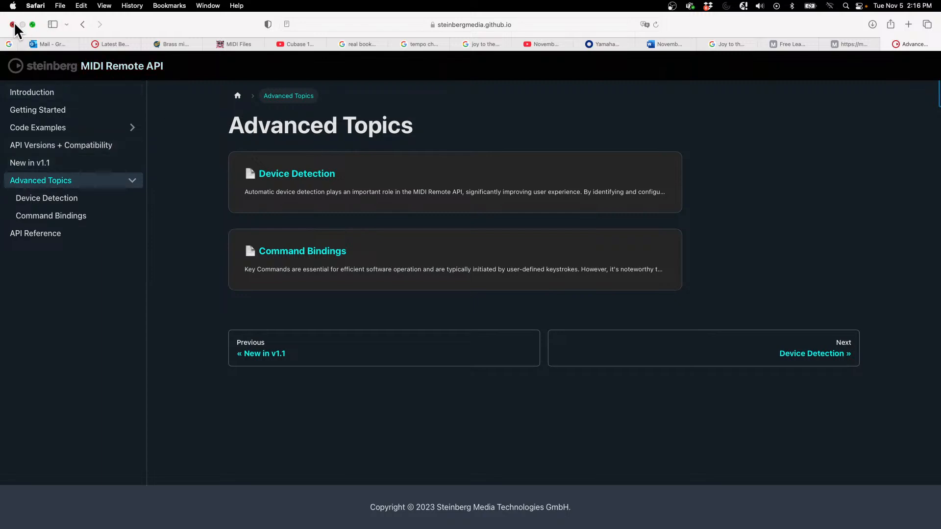
click(13, 24)
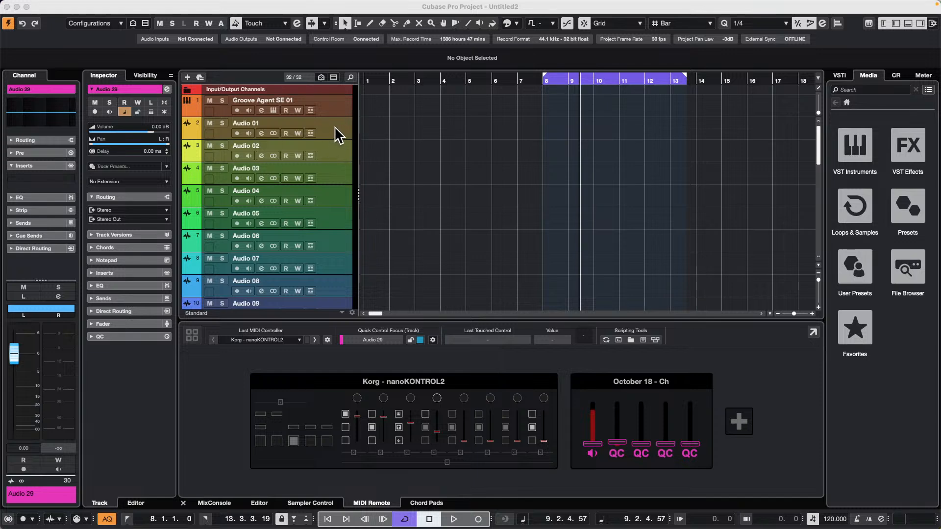
Step: Open the channel settings of track Audio 01 and load the VST Amp Rack distortion effect into its first insert slot
click(316, 124)
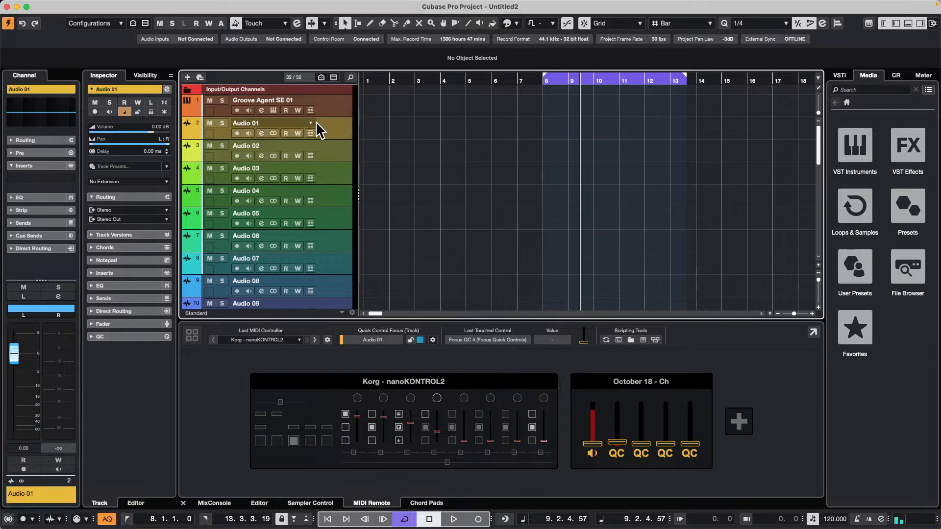
click(263, 130)
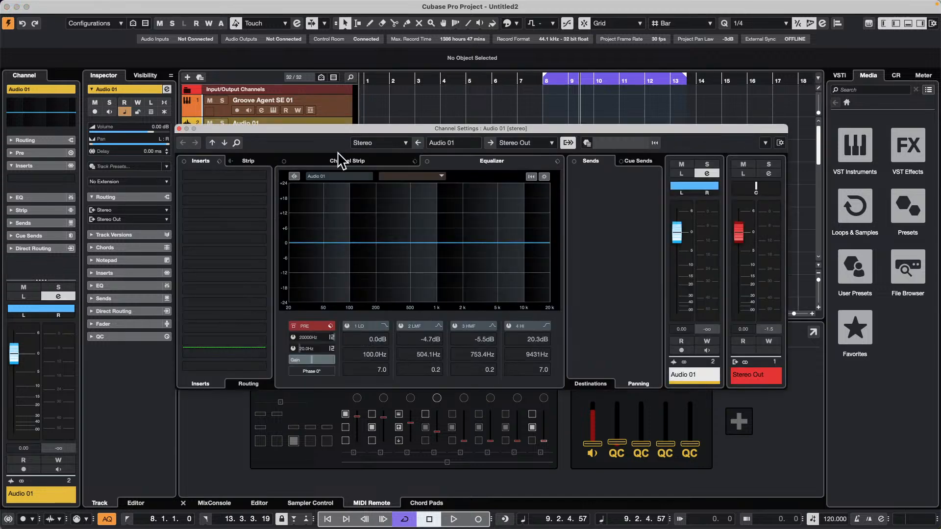
click(257, 177)
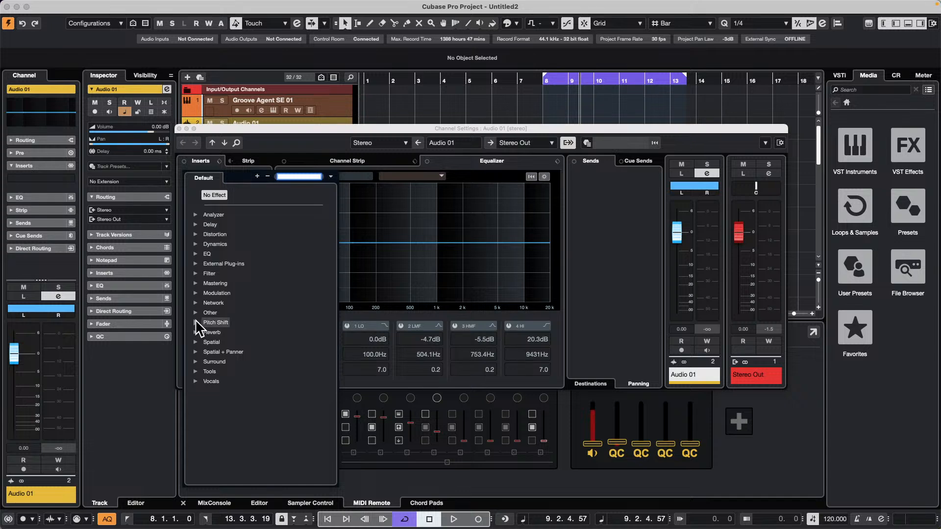
click(195, 234)
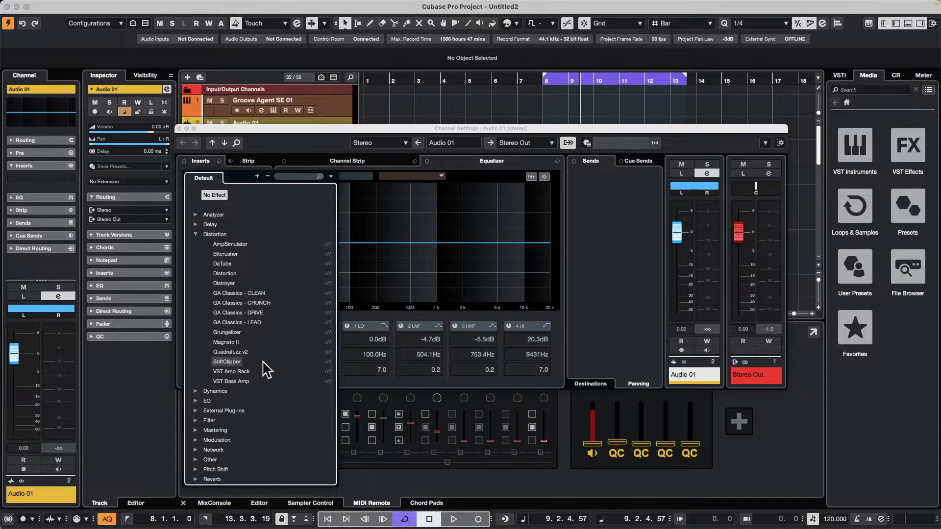
click(243, 371)
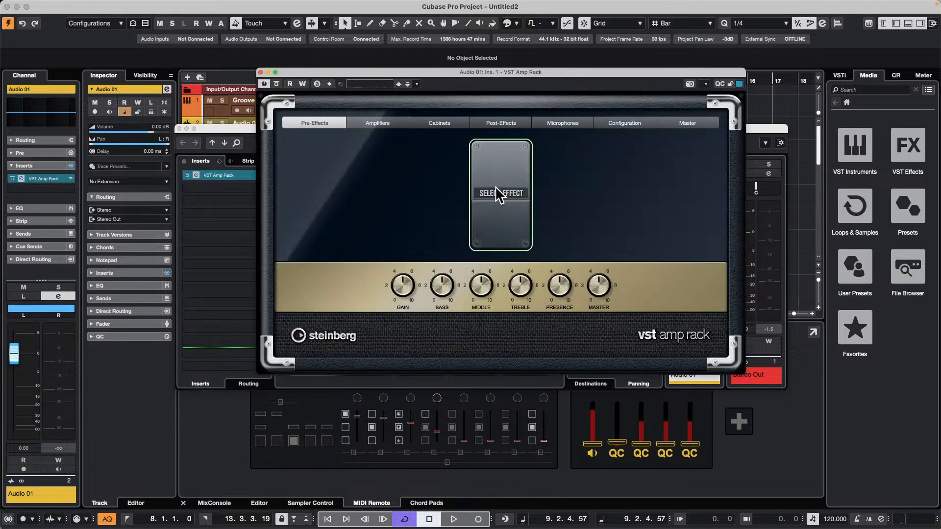
Step: Load the Led's Rock! preset in the VST Amp Rack and close the preset browser
click(389, 85)
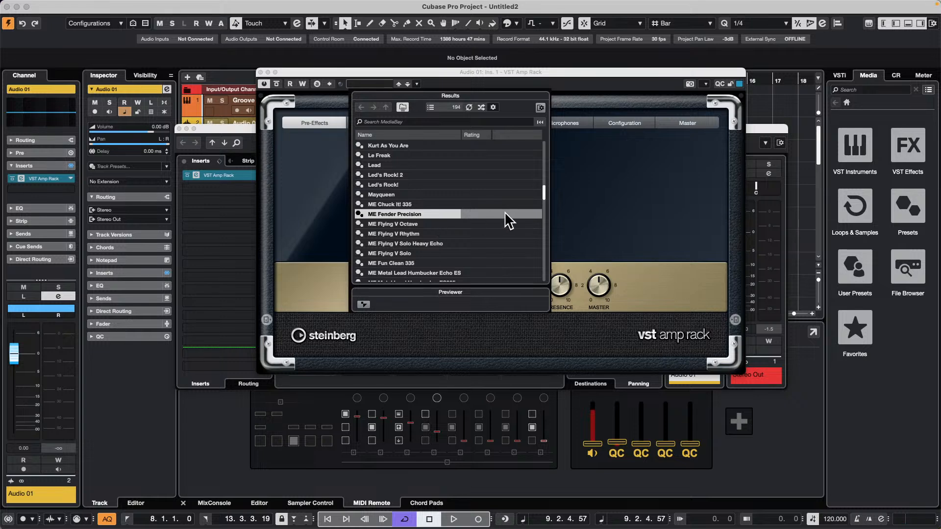
click(394, 184)
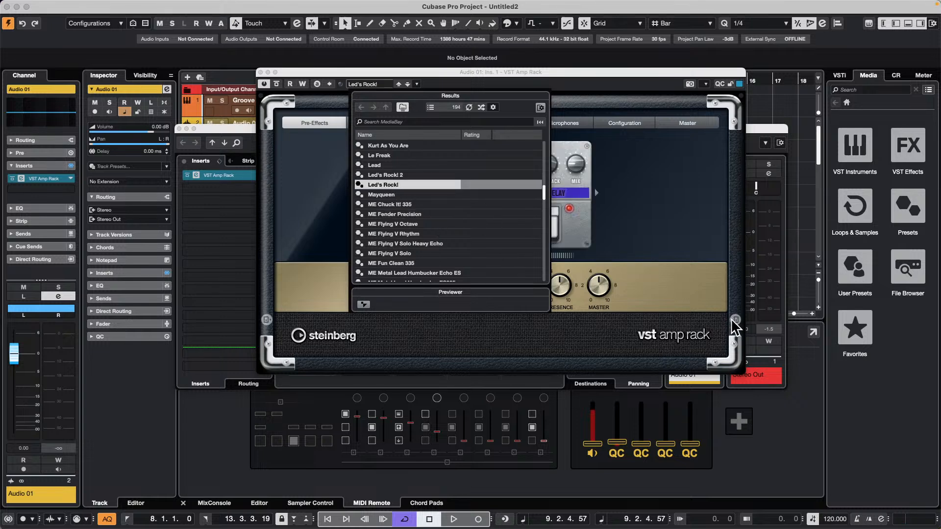
click(679, 215)
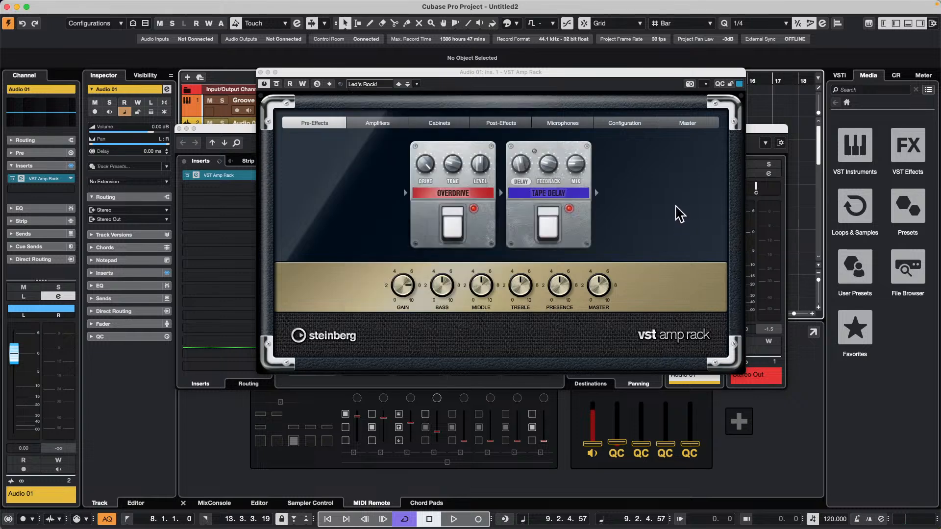
Step: Look through the amp rack's amplifiers and cabinets, and add a Compressor as a post-effect
click(373, 123)
click(453, 124)
click(501, 124)
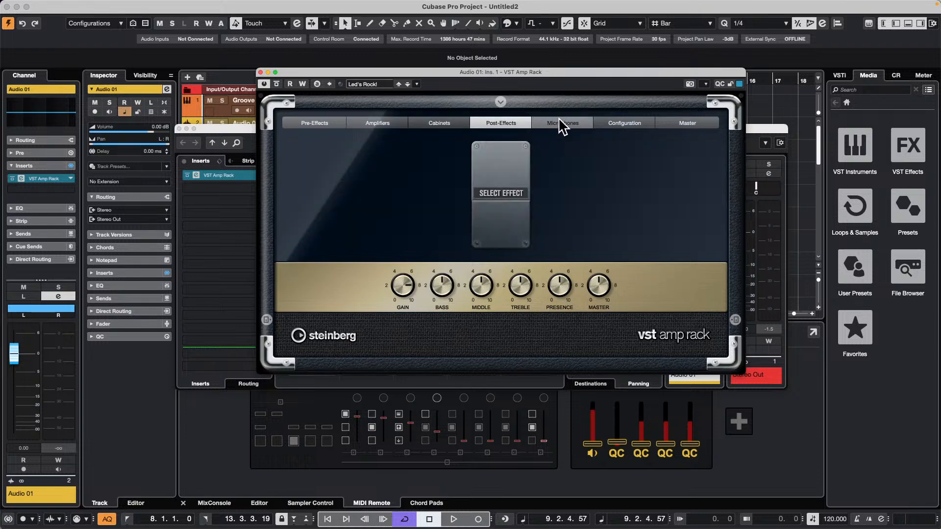
click(501, 202)
click(522, 223)
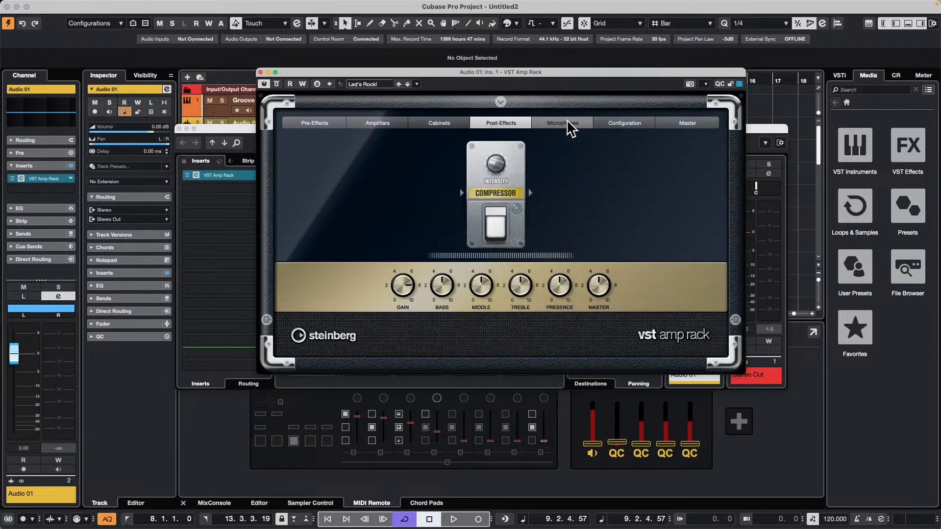
Step: Look through the amp rack's microphone, configuration and master pages, and revisit the pre-effects and amplifiers
click(567, 120)
click(621, 121)
click(677, 120)
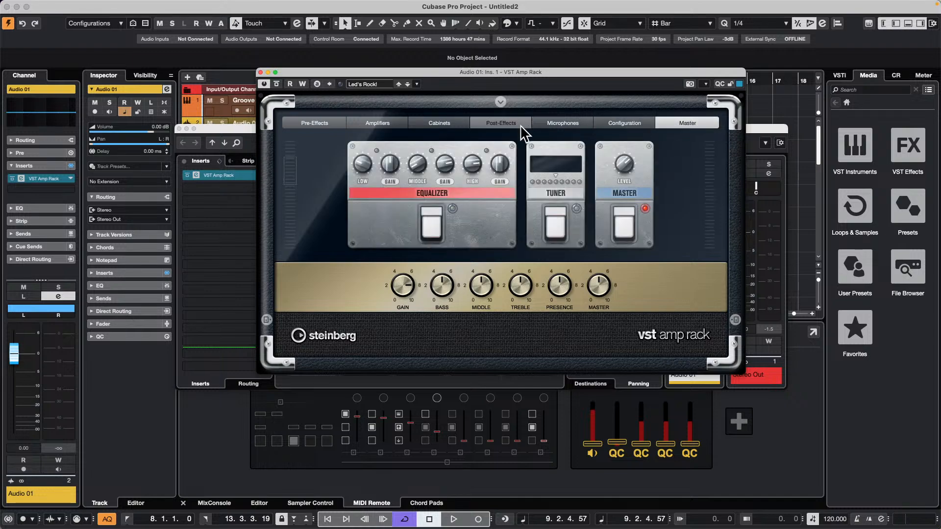
click(328, 125)
click(377, 122)
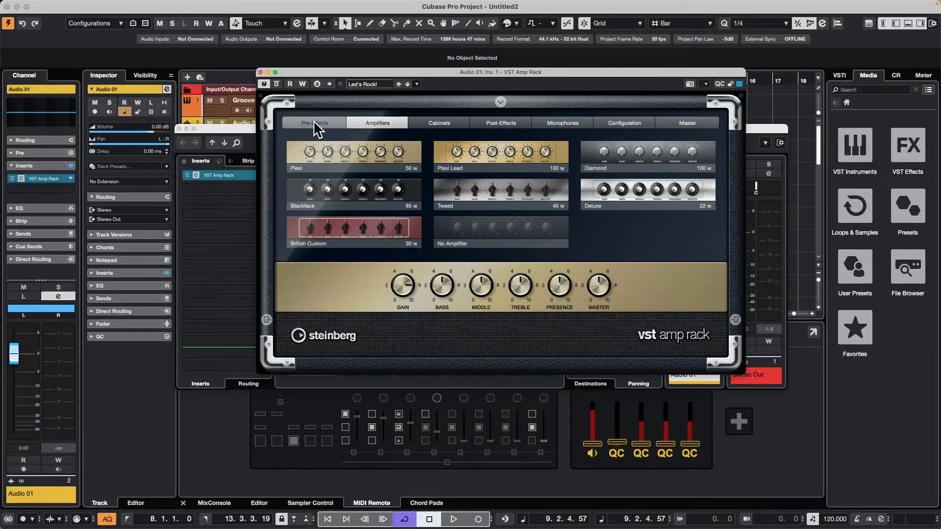
click(314, 122)
click(378, 120)
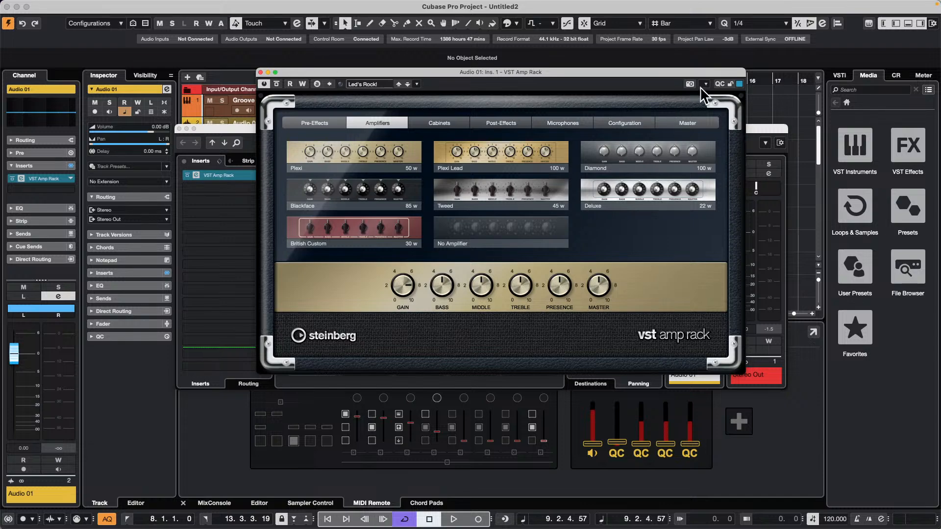
Step: Show the amp rack's quick controls, view all pages in its Remote Control Editor, and close the plug-in and channel settings windows
click(720, 83)
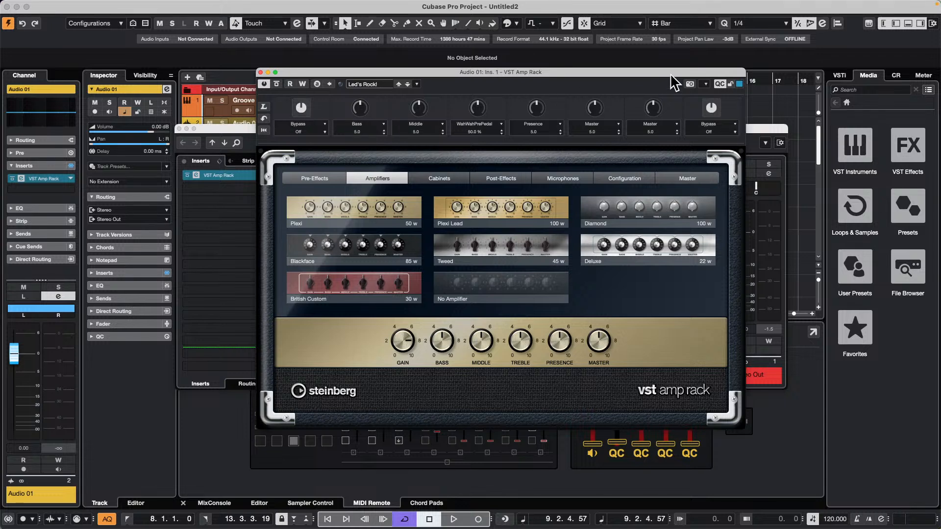
drag(669, 73, 516, 72)
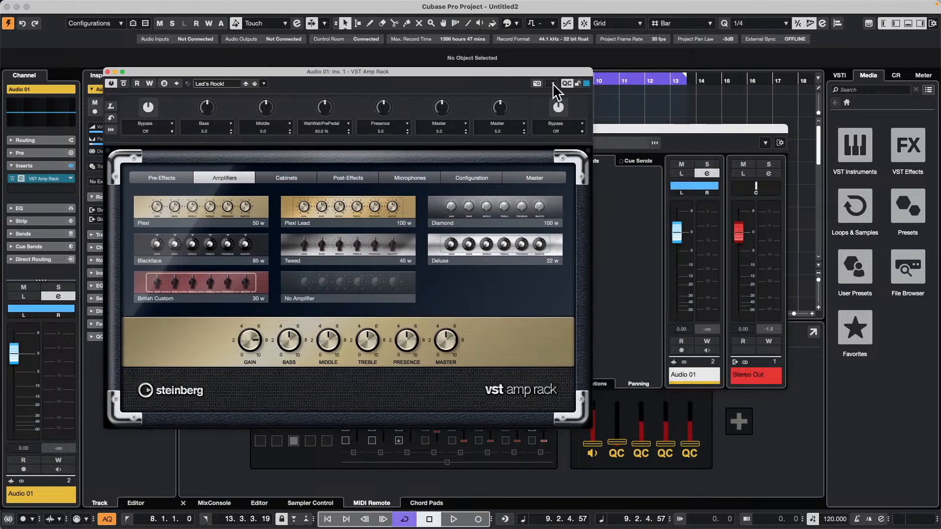
click(552, 83)
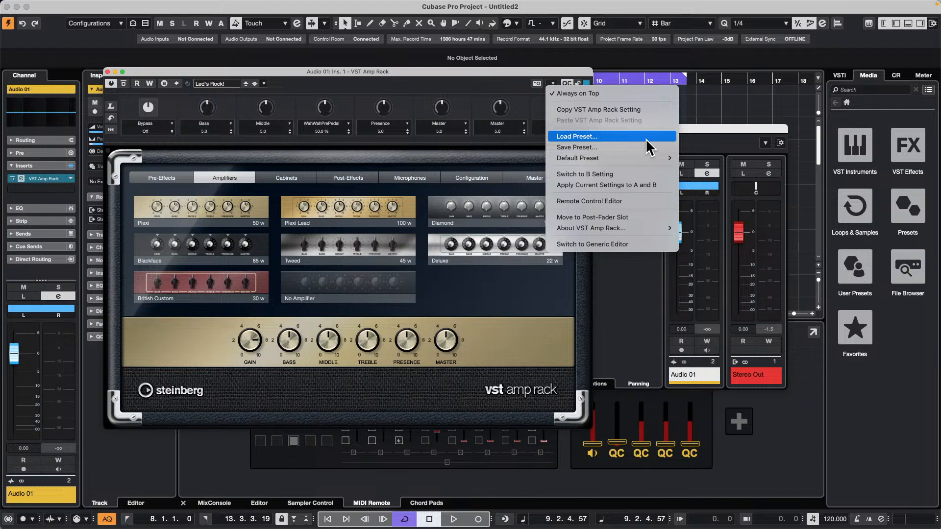
click(593, 200)
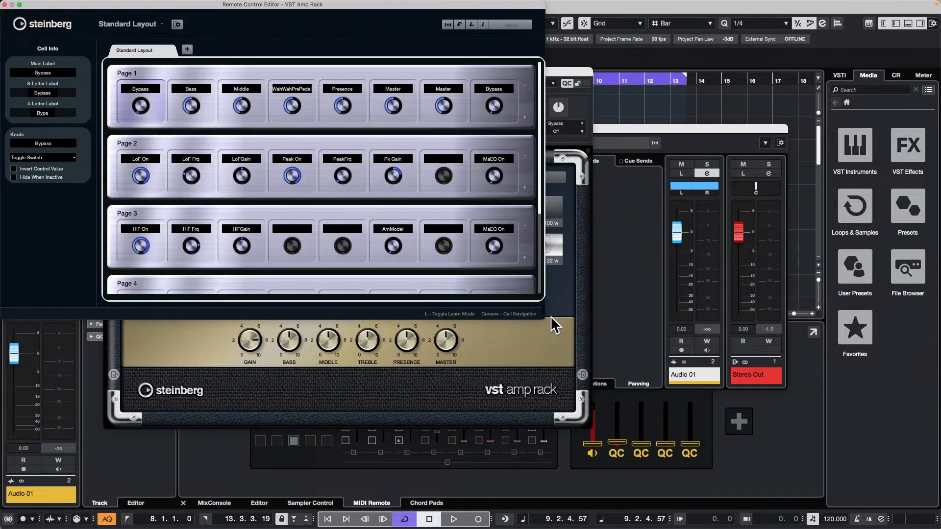
drag(540, 319, 543, 510)
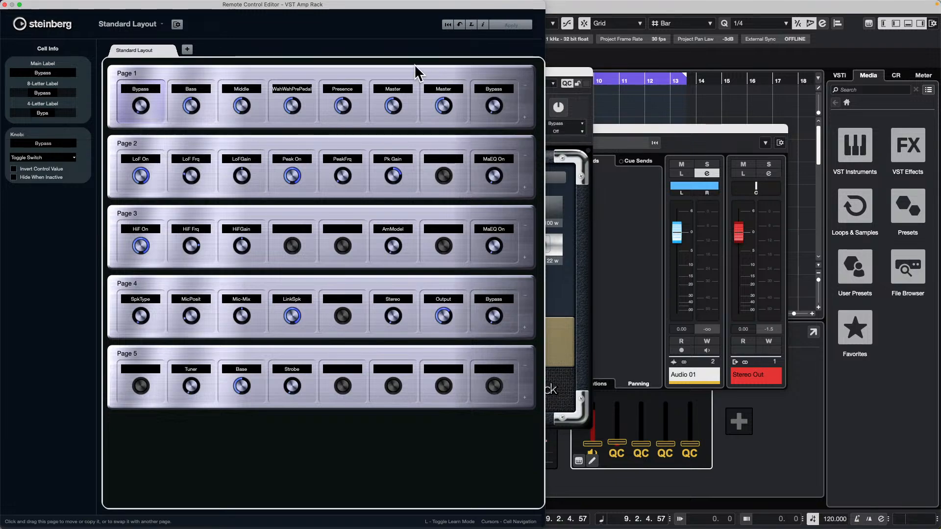
drag(96, 4, 616, 65)
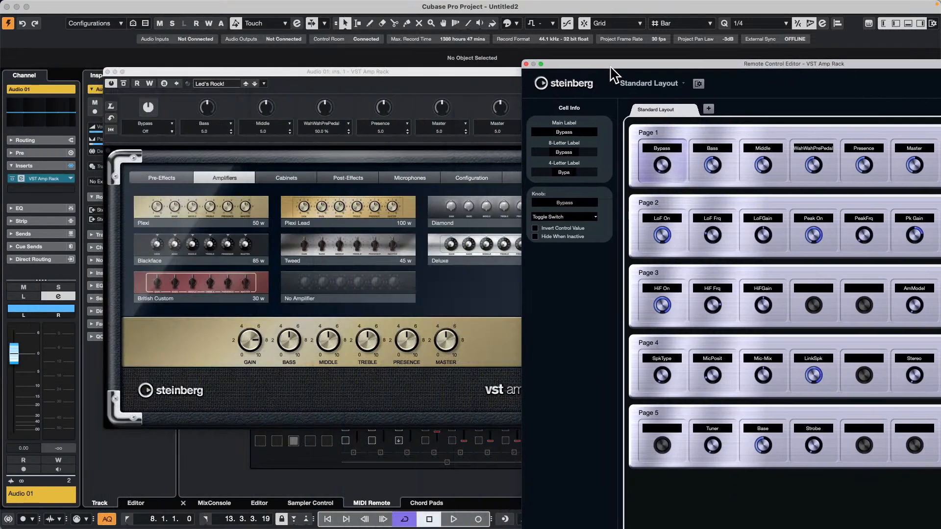
click(108, 71)
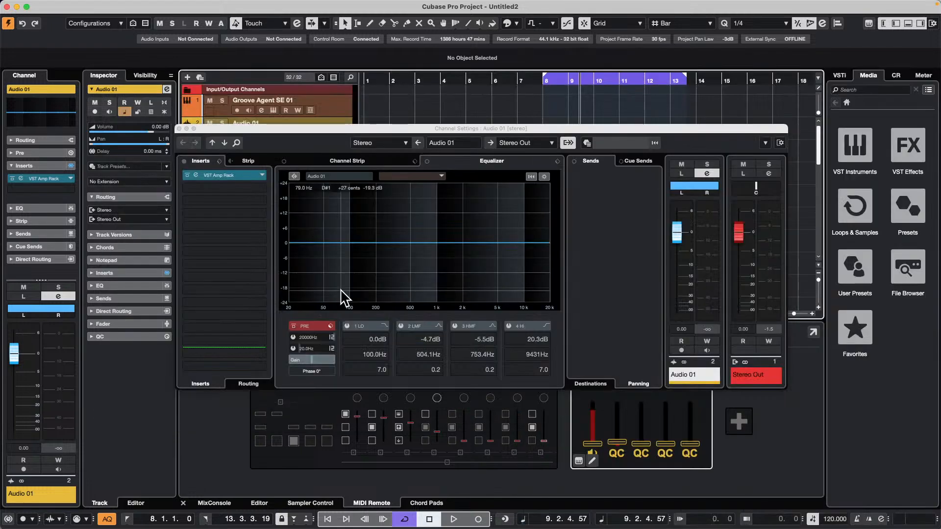
click(179, 128)
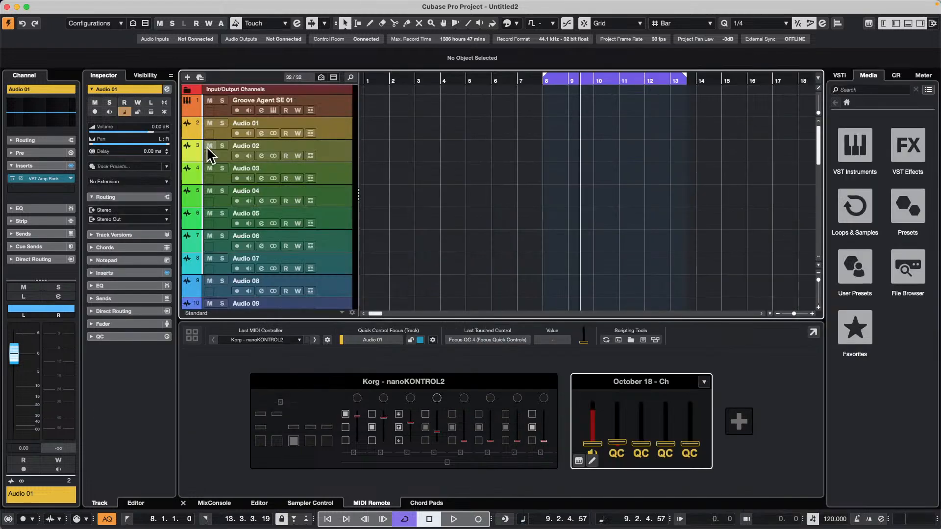
Step: Open the Korg nanoKONTROL2 on its Untitled Page mapping, and open the Mapping Assistant with the Functions Browser for an unassigned button
click(349, 379)
click(405, 340)
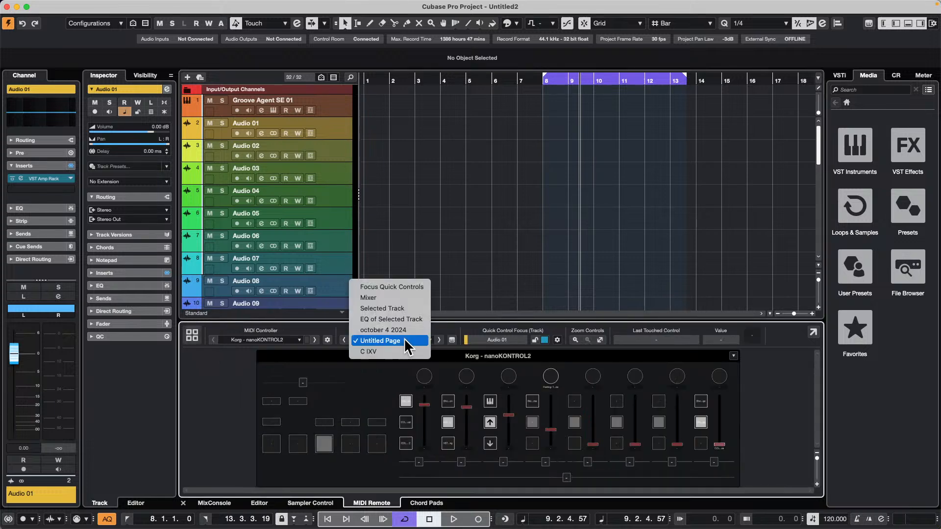
click(407, 337)
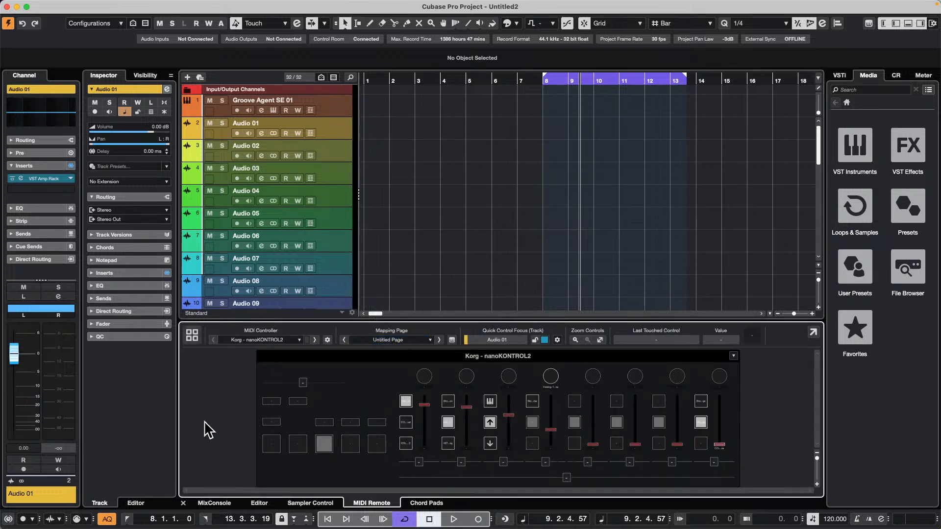
double_click(300, 402)
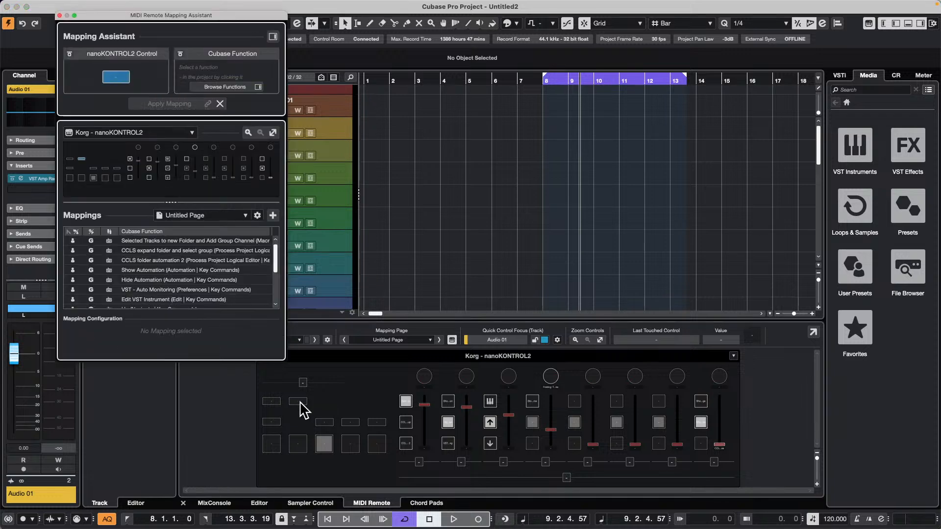
click(272, 37)
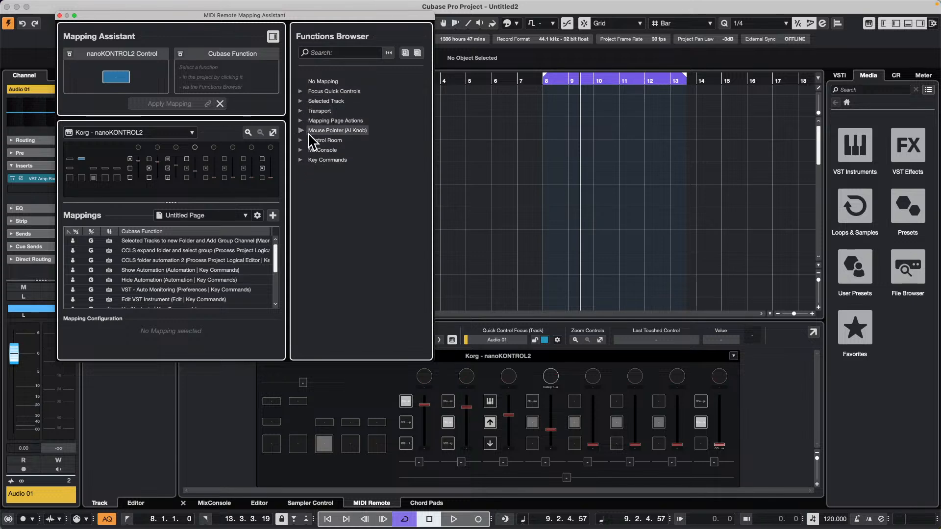
Step: Look through the Mapping Page Actions, the selected track's functions and quick controls, and the Focus Quick Controls in the Functions Browser
click(300, 121)
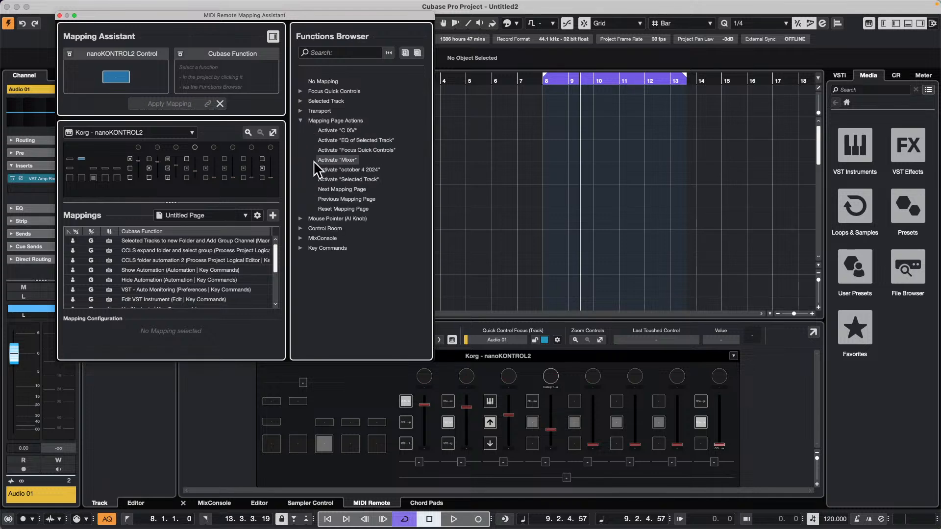
click(301, 101)
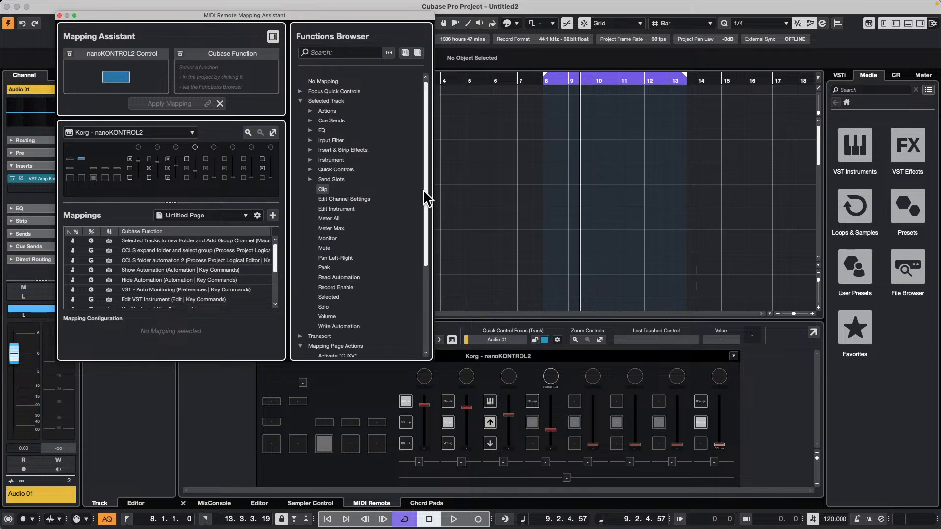
click(311, 170)
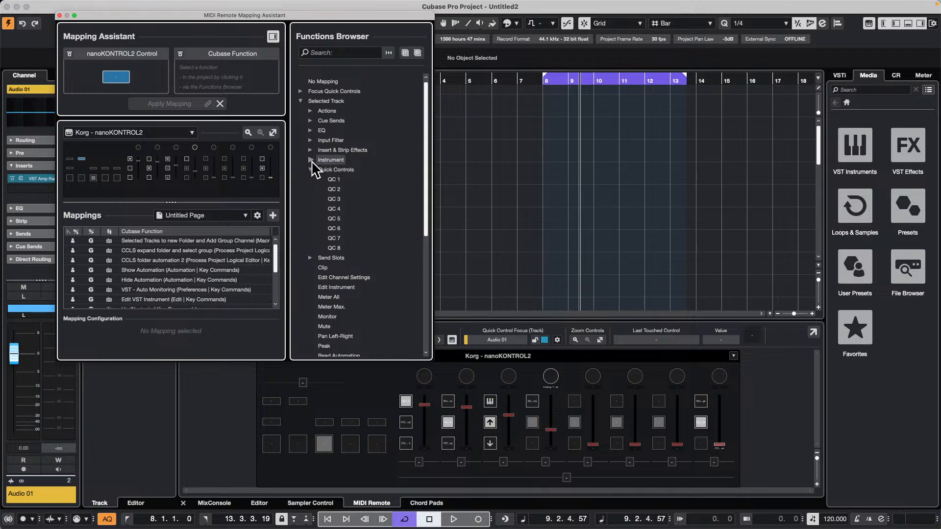
click(301, 99)
click(300, 91)
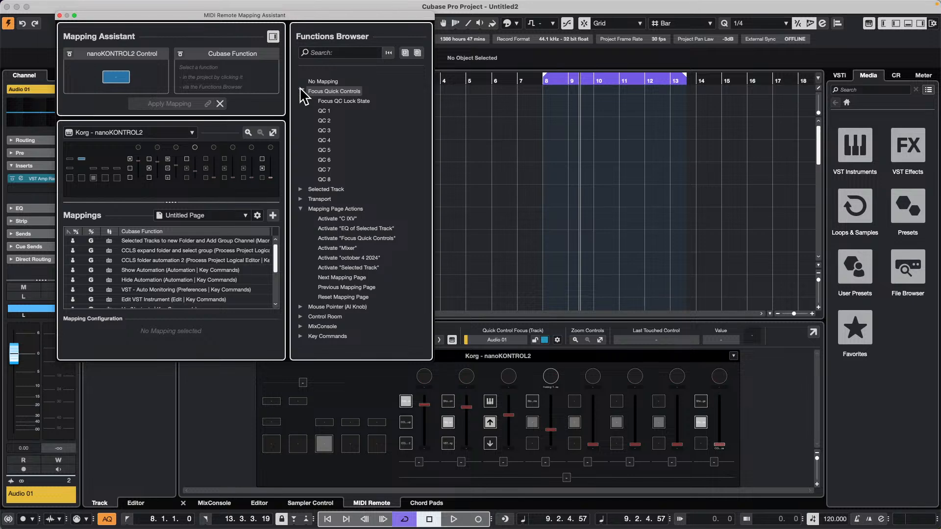
click(300, 91)
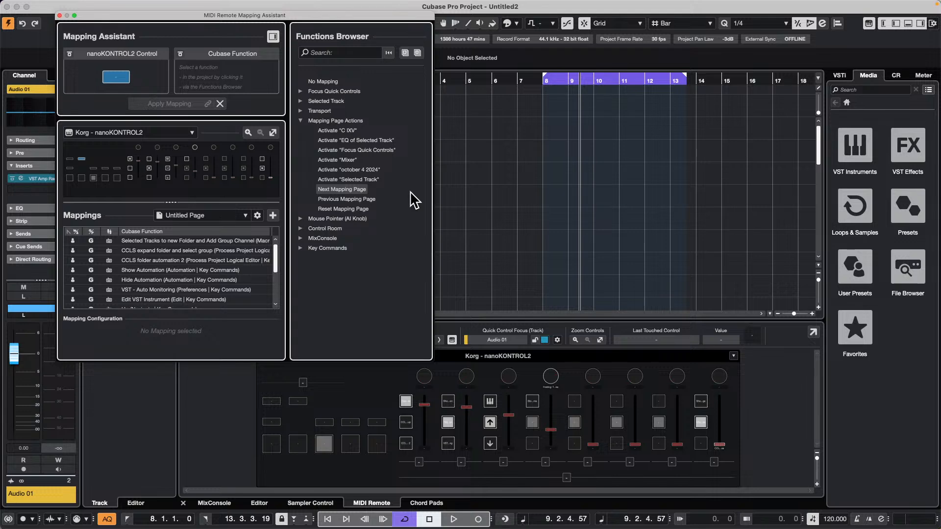
Step: Examine the Mouse Pointer (AI Knob) functions, the Key Commands categories and the selected track's Actions in the Functions Browser
click(300, 219)
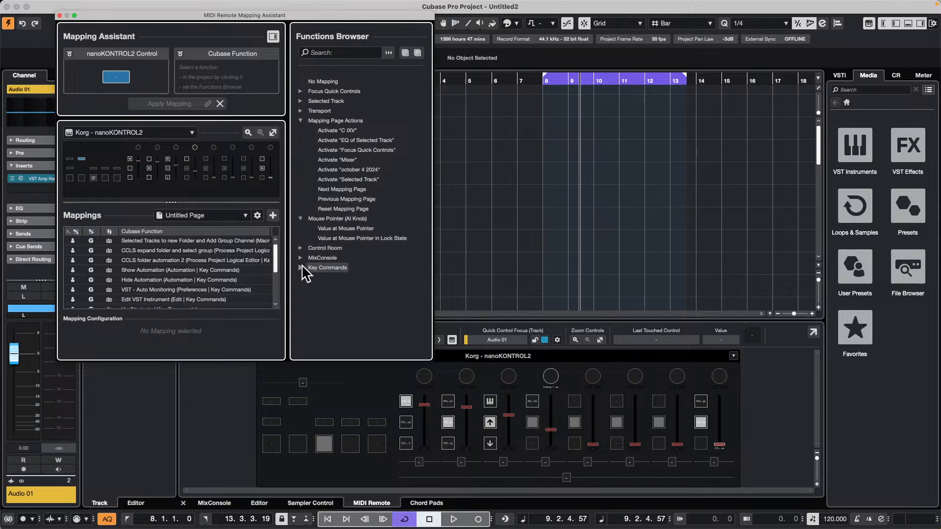
click(300, 267)
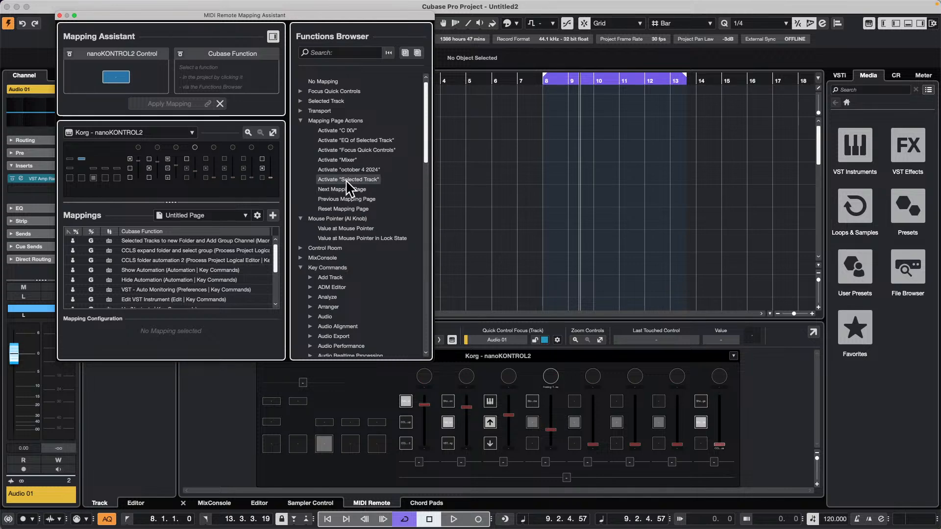
click(301, 101)
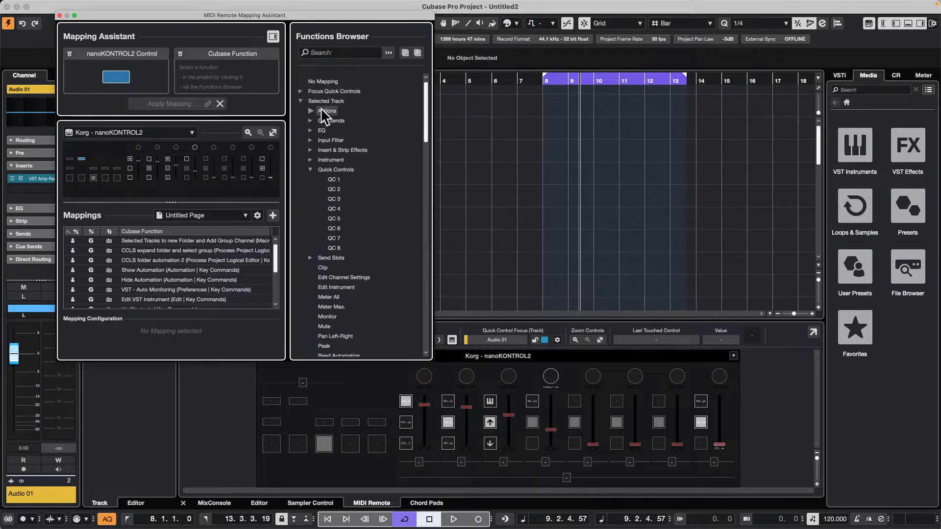
click(311, 111)
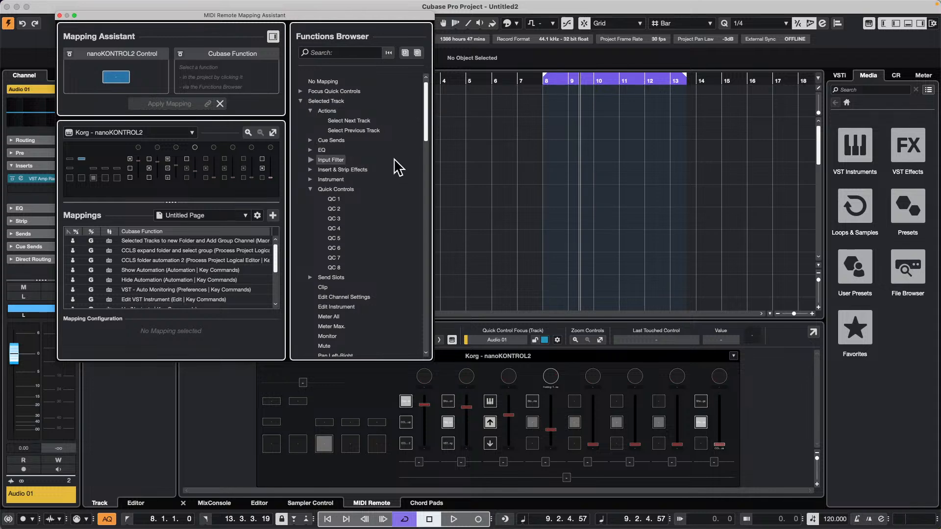
scroll(375, 199, down, 3)
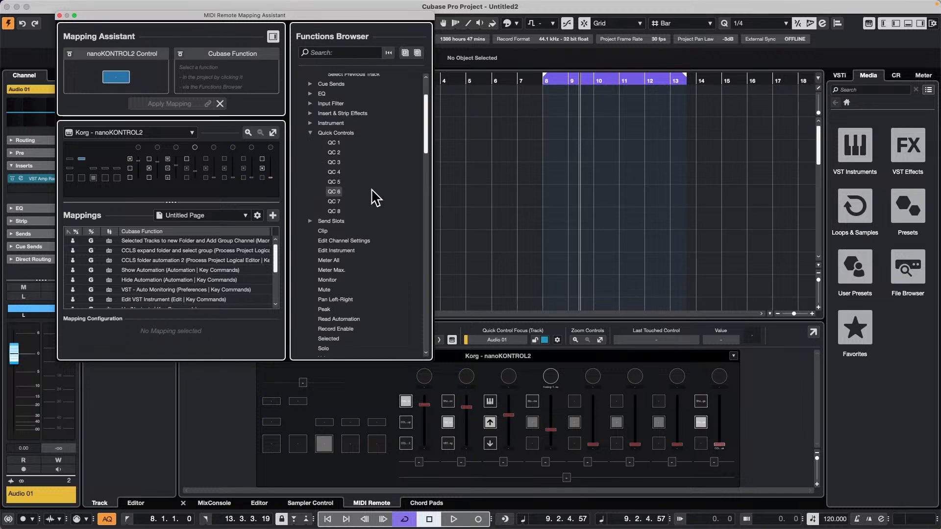
scroll(375, 198, down, 3)
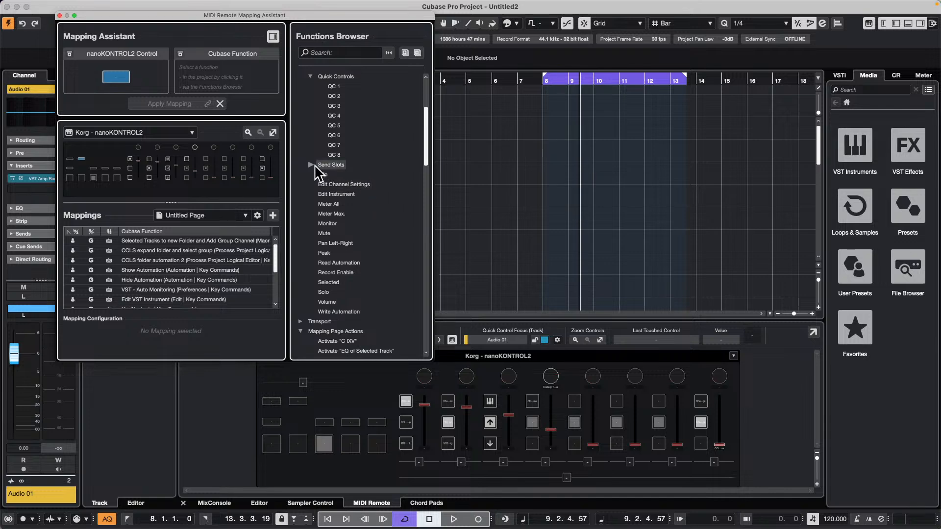
scroll(362, 196, down, 3)
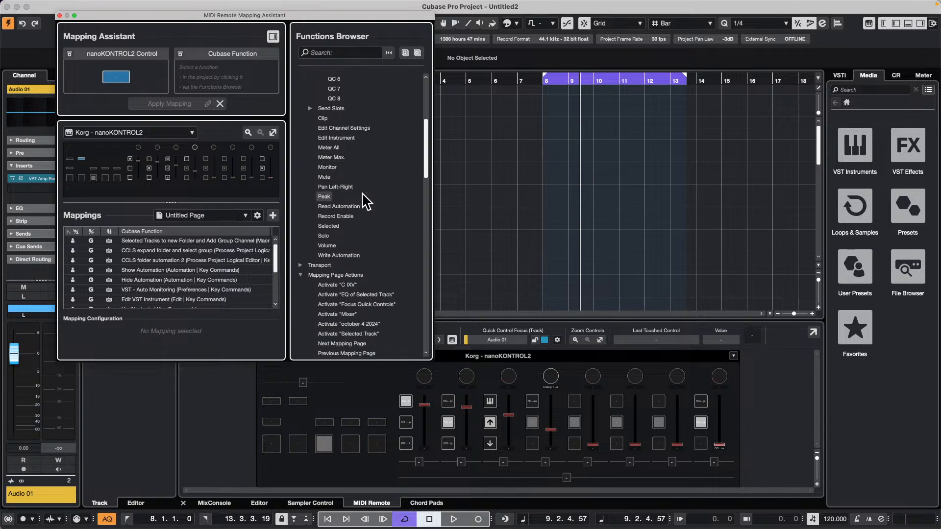
scroll(387, 216, down, 15)
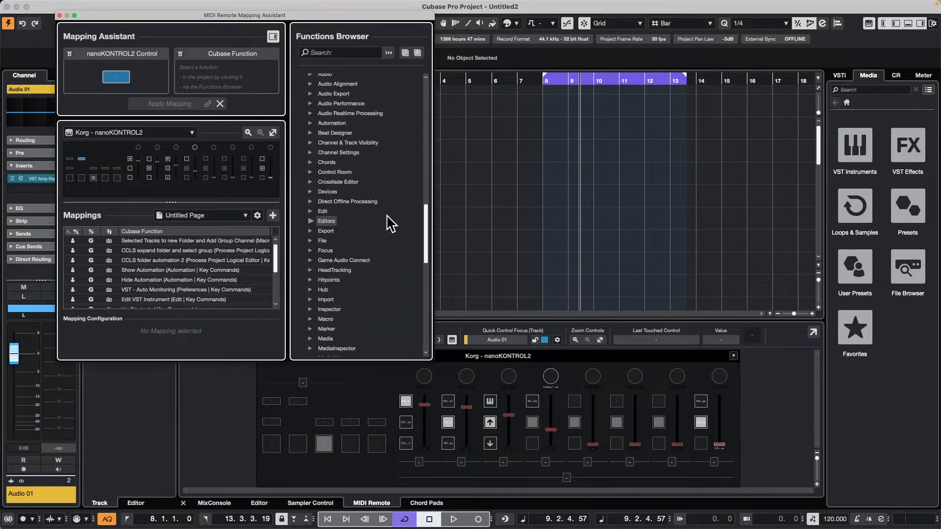
scroll(391, 224, down, 10)
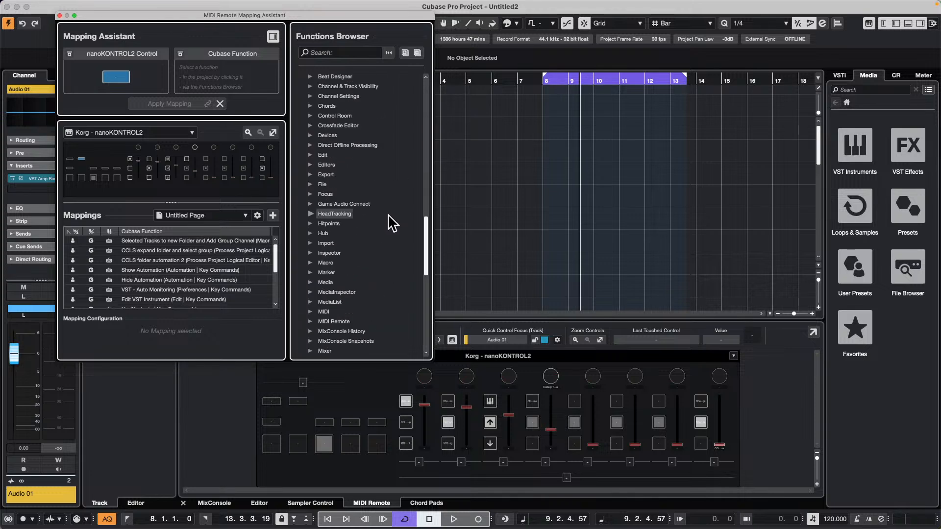
scroll(392, 224, up, 5)
scroll(393, 224, up, 15)
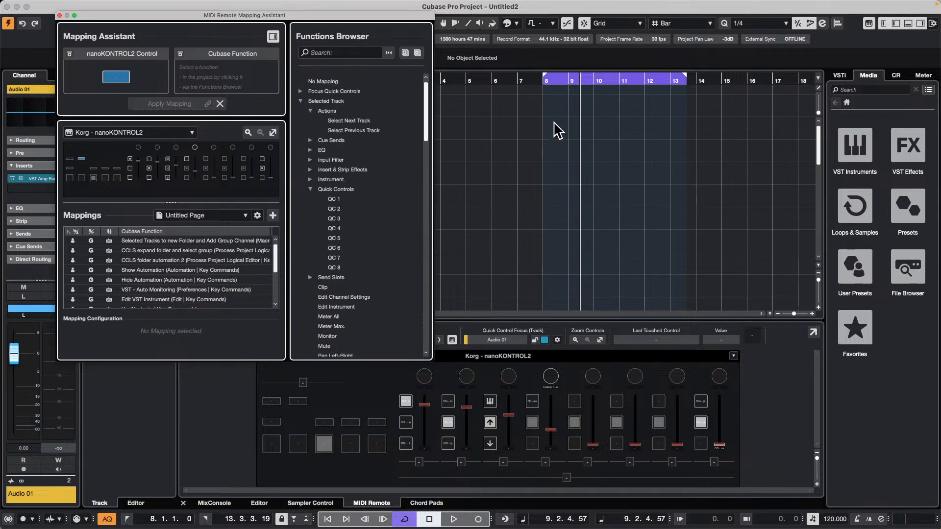
Step: Examine the Focus Quick Controls and the Inserts Viewer's actions, parameters and parameter actions under the selected track's Insert & Strip Effects
click(300, 91)
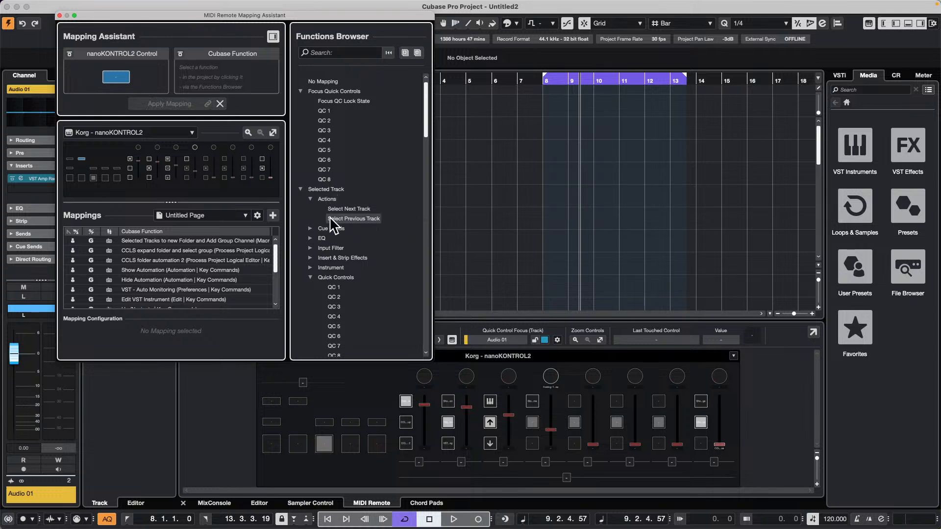
click(310, 258)
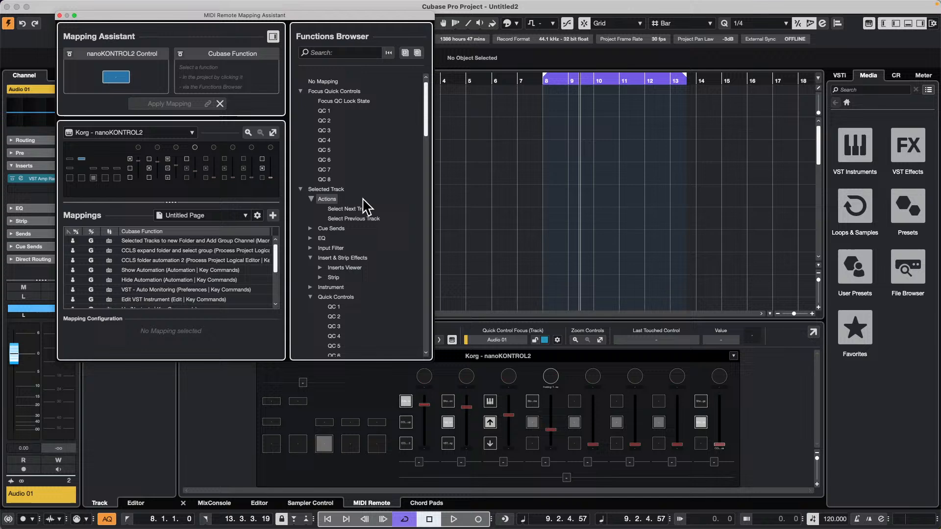
click(320, 268)
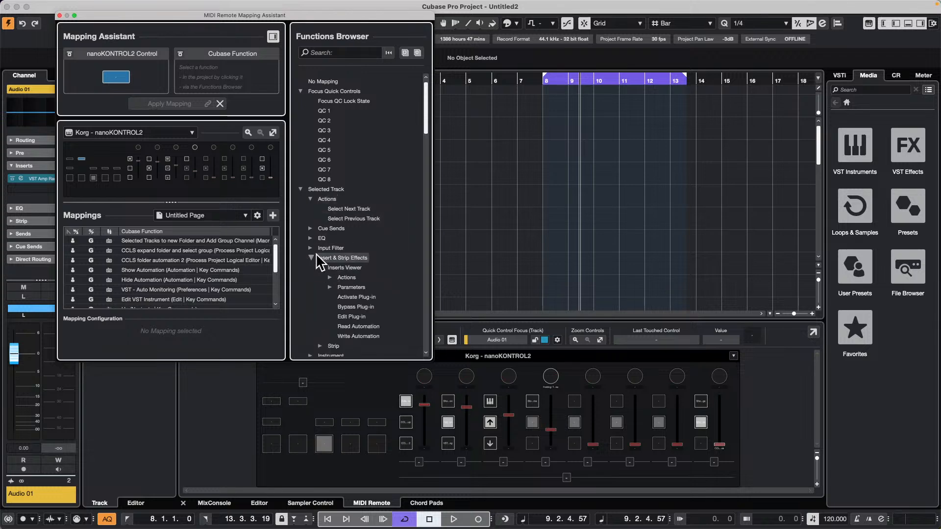
click(330, 287)
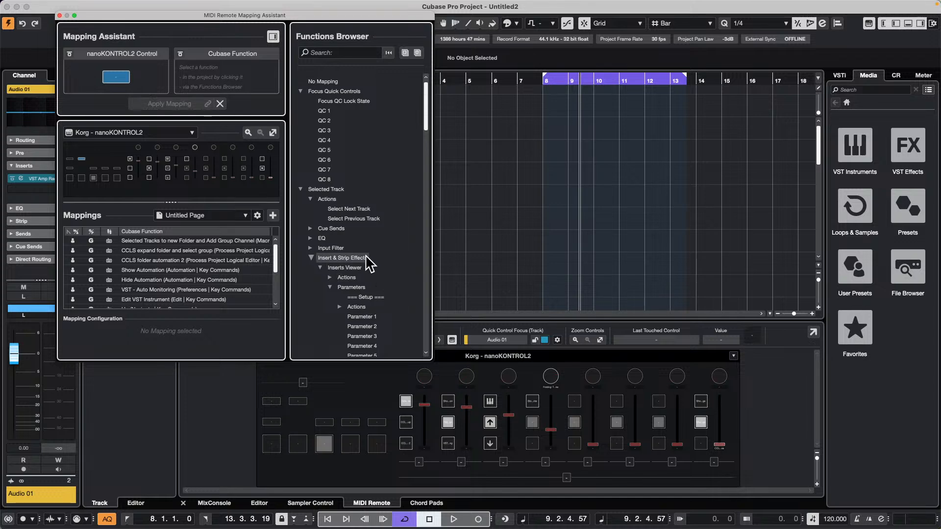
scroll(366, 255, down, 10)
scroll(370, 260, up, 4)
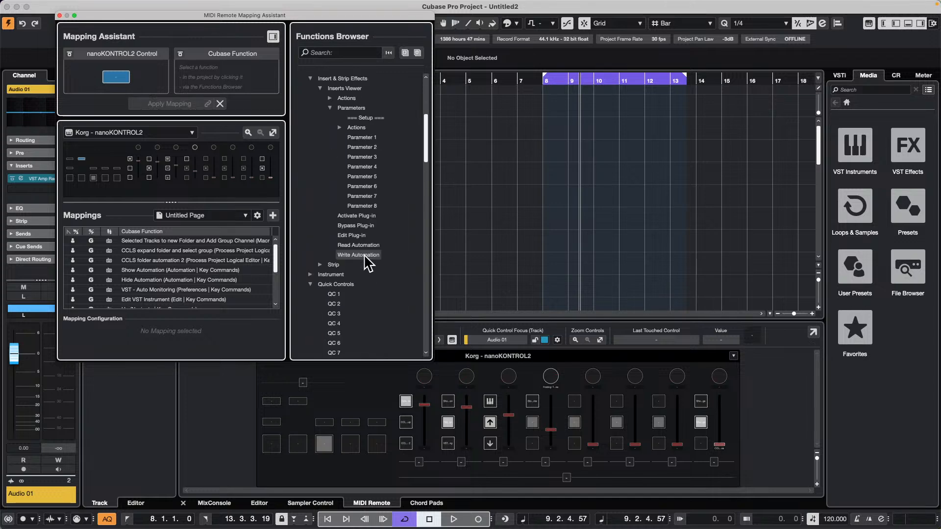
click(330, 98)
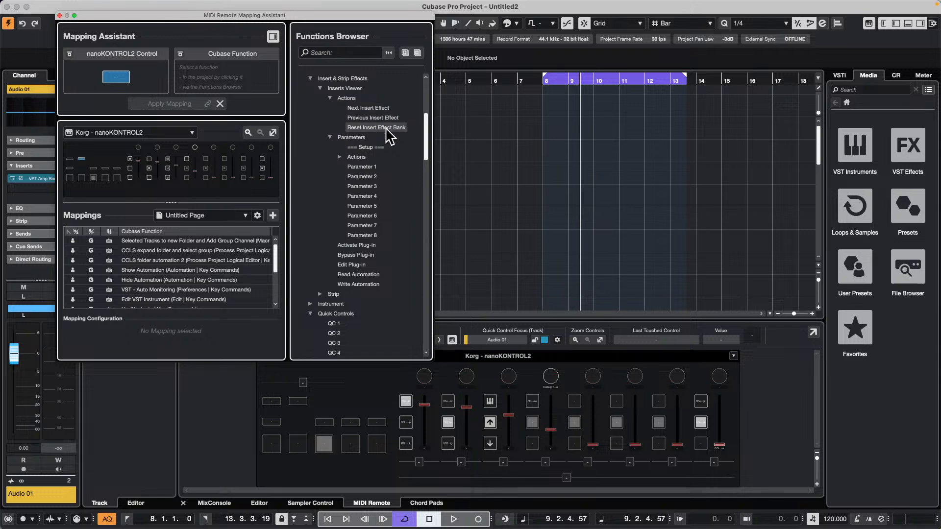
click(340, 157)
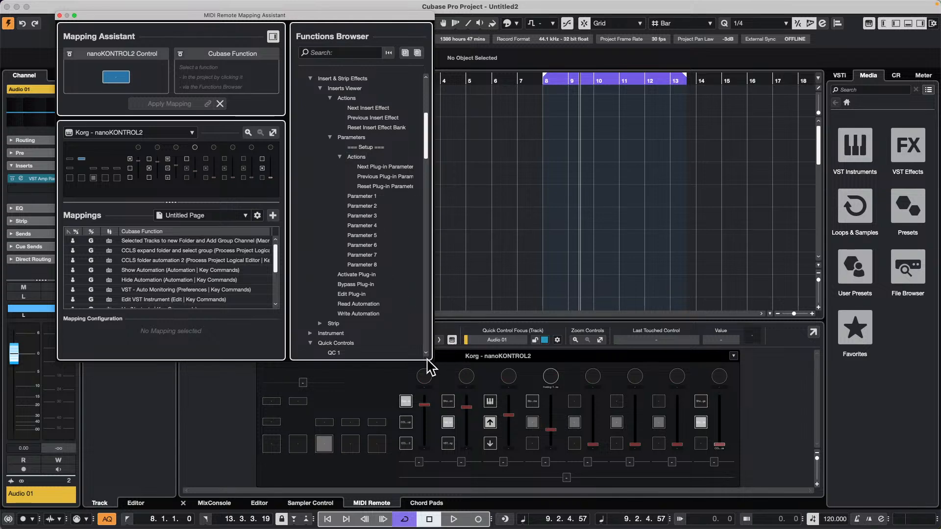
Step: Enlarge the Mapping Assistant window and review the remaining Selected Track functions and the Mapping Page Actions
drag(429, 358, 510, 422)
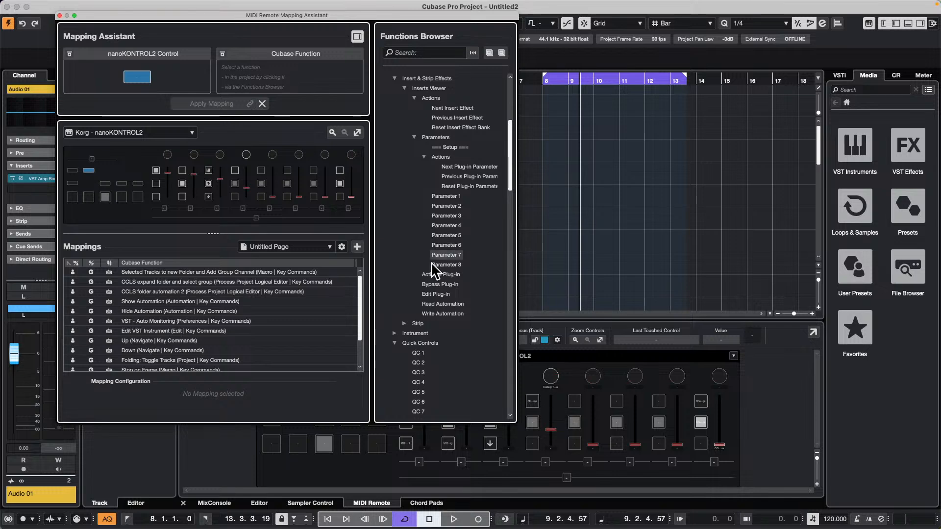
scroll(452, 242, up, 3)
scroll(454, 248, down, 10)
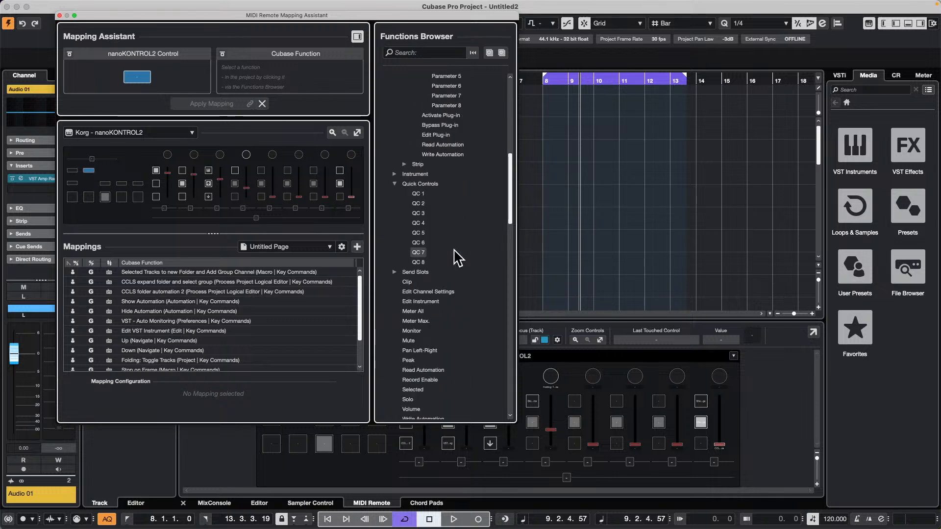
scroll(457, 258, down, 6)
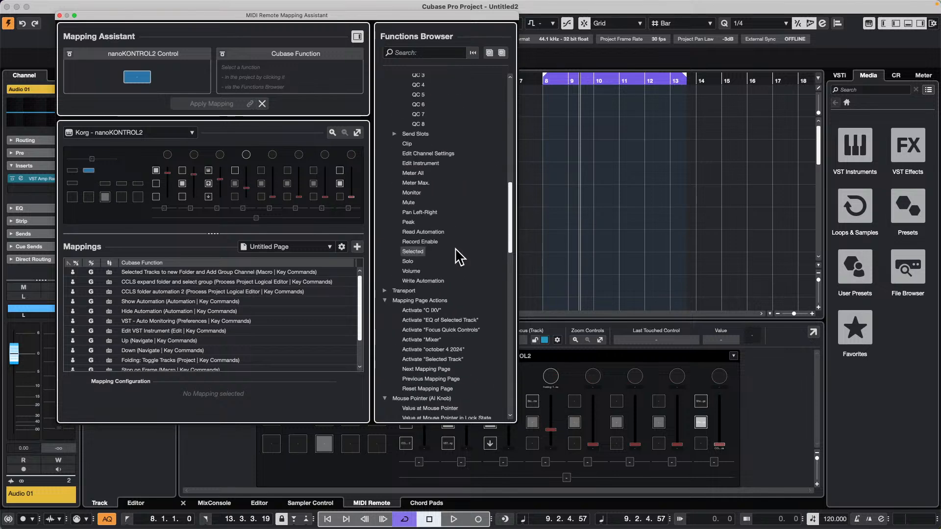
click(386, 299)
scroll(444, 261, down, 6)
scroll(445, 256, up, 20)
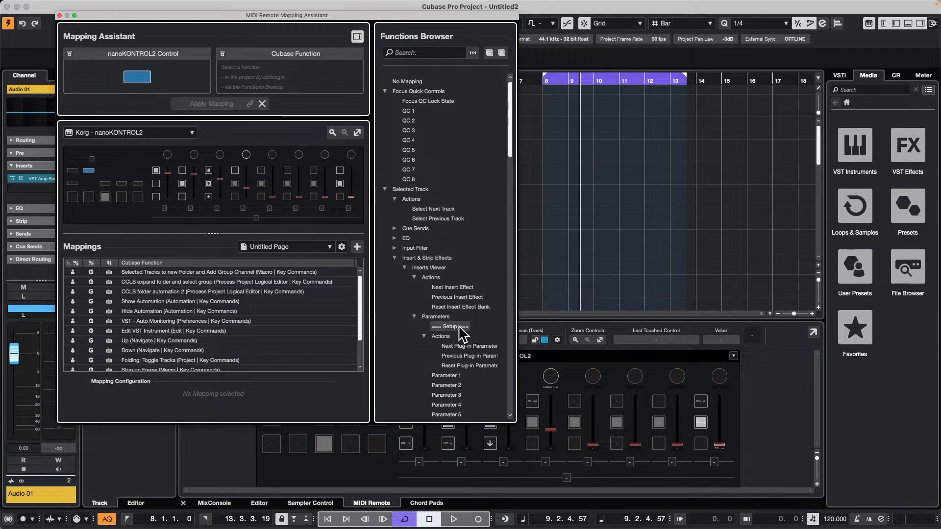
Step: Widen the Mapping Assistant and map Next Plug-in Parameter Bank to the upper button of the nanoKONTROL2's eighth channel strip
drag(520, 389, 577, 384)
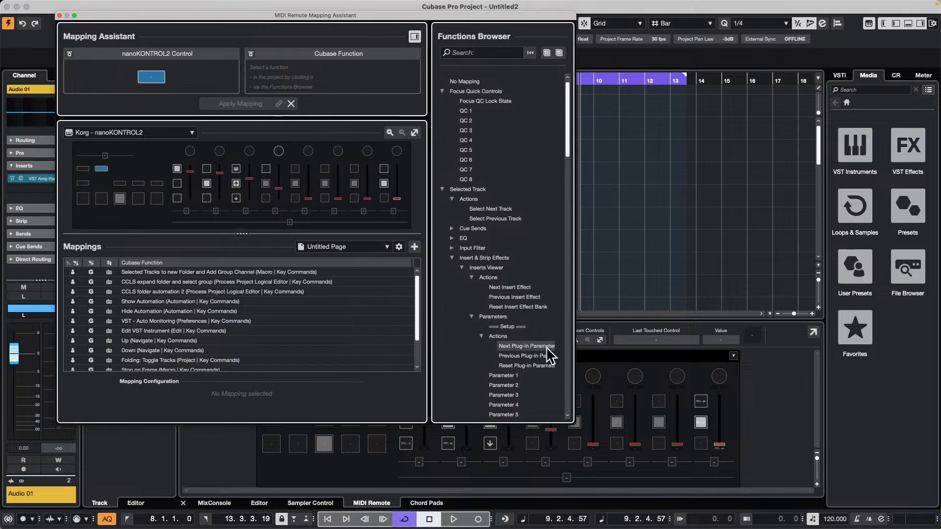
click(531, 346)
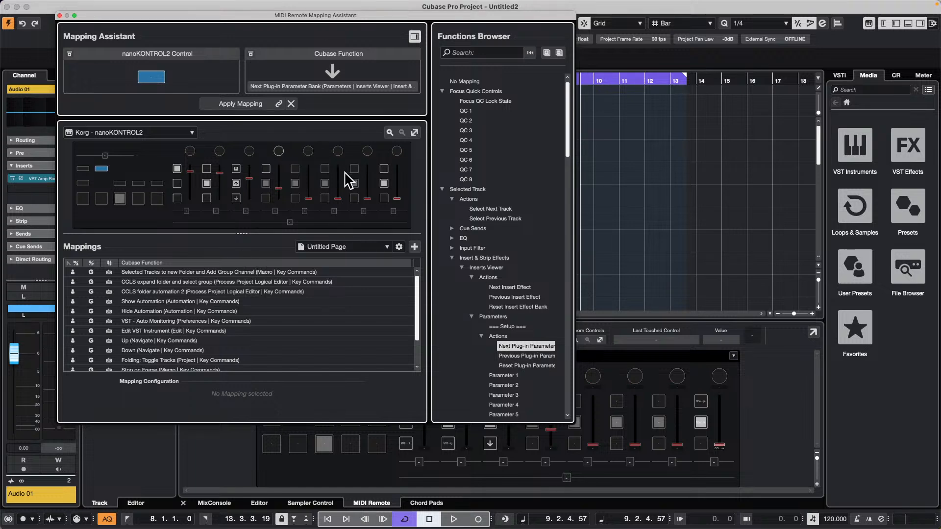
click(385, 170)
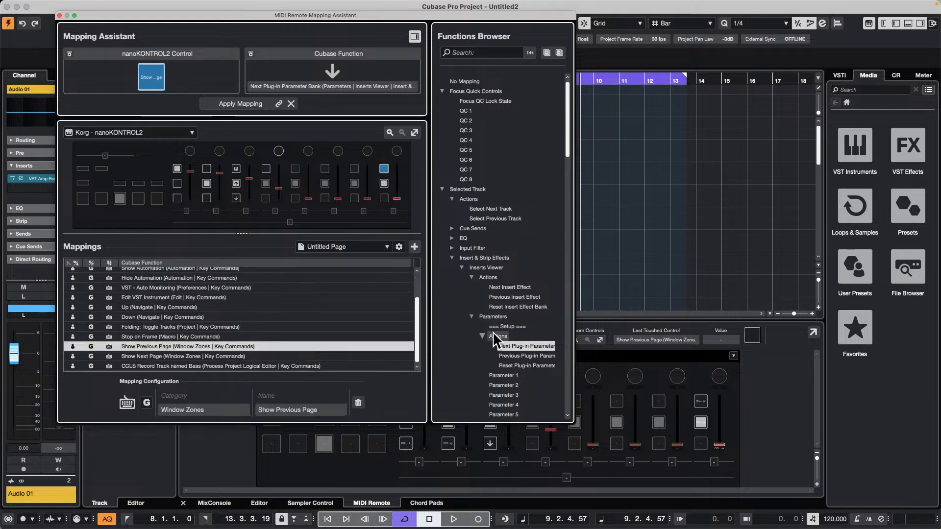
double_click(516, 344)
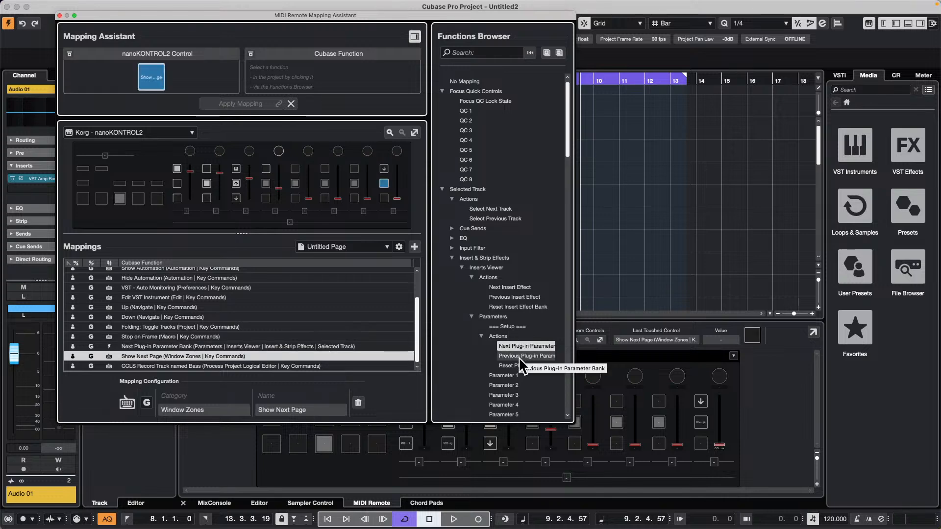
Step: Map Previous Plug-in Parameter Bank to the middle button of the eighth channel strip and close the Mapping Assistant
double_click(519, 357)
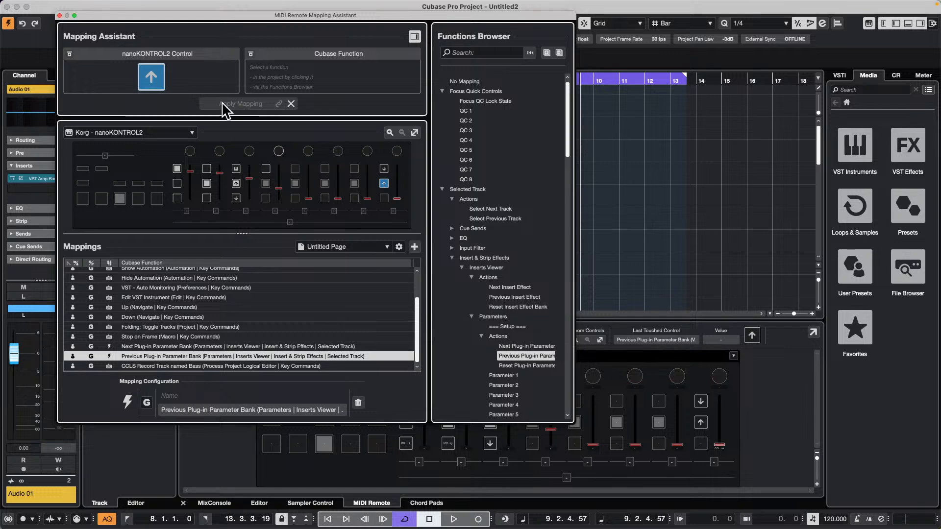
double_click(508, 355)
click(60, 16)
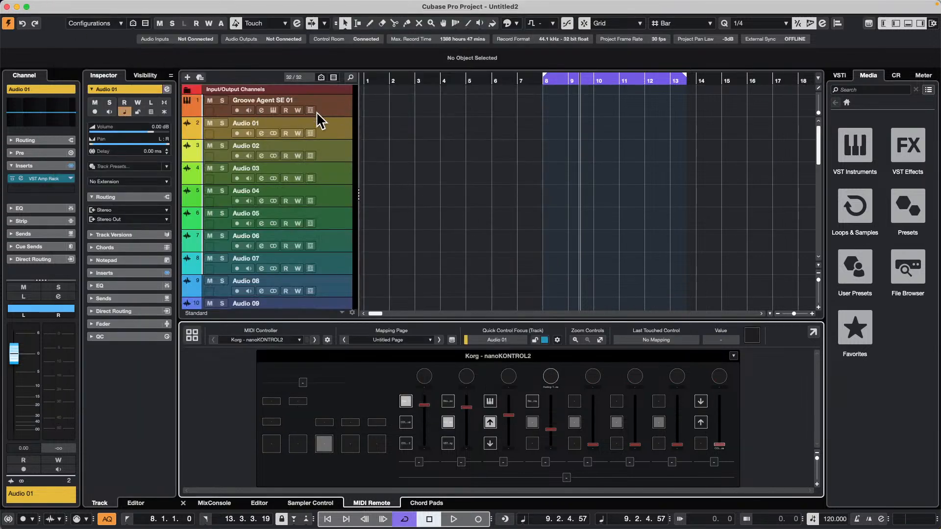
Step: Reopen the VST Amp Rack on Audio 01, toggle its quick controls display, and return focus to the project window
click(49, 178)
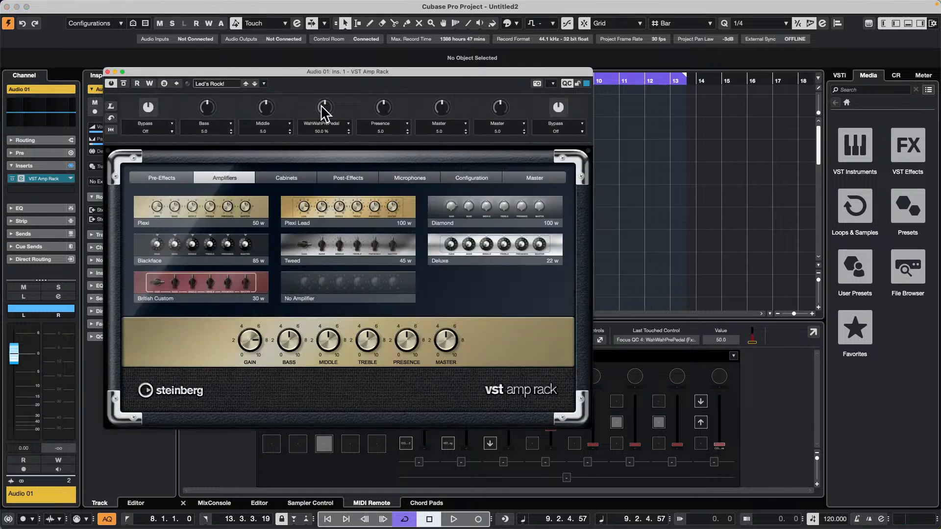
click(569, 83)
click(568, 83)
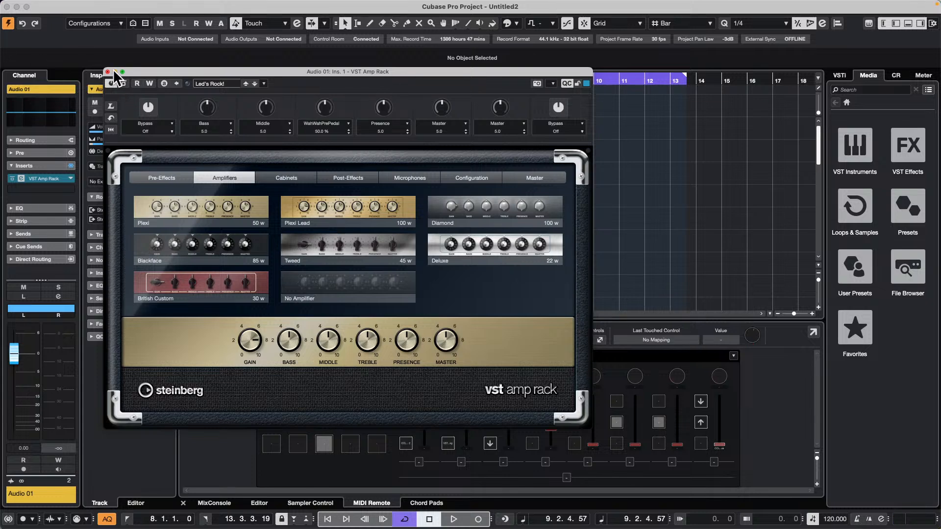
click(230, 451)
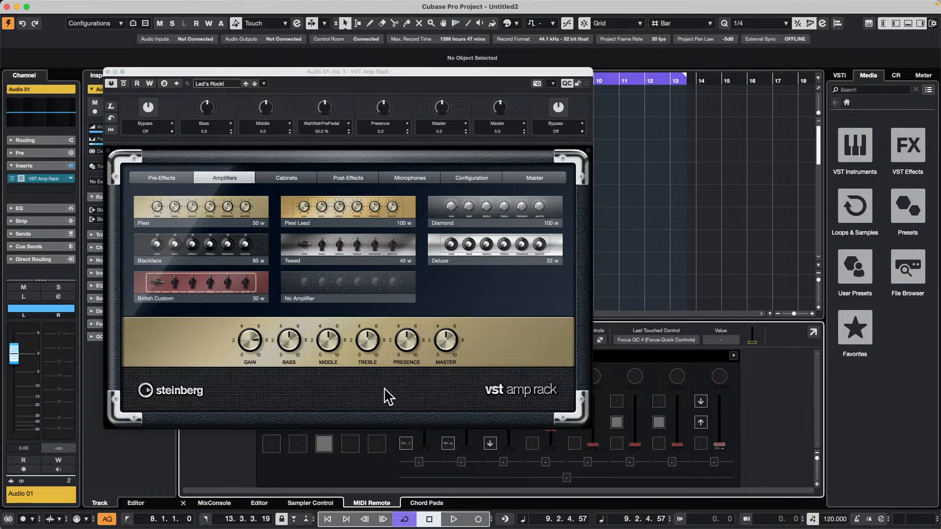
Step: Move the VST Amp Rack window aside and map Focus Quick Control QC 1 to the nanoKONTROL2's first knob in the Mapping Assistant
drag(294, 72, 690, 21)
double_click(425, 375)
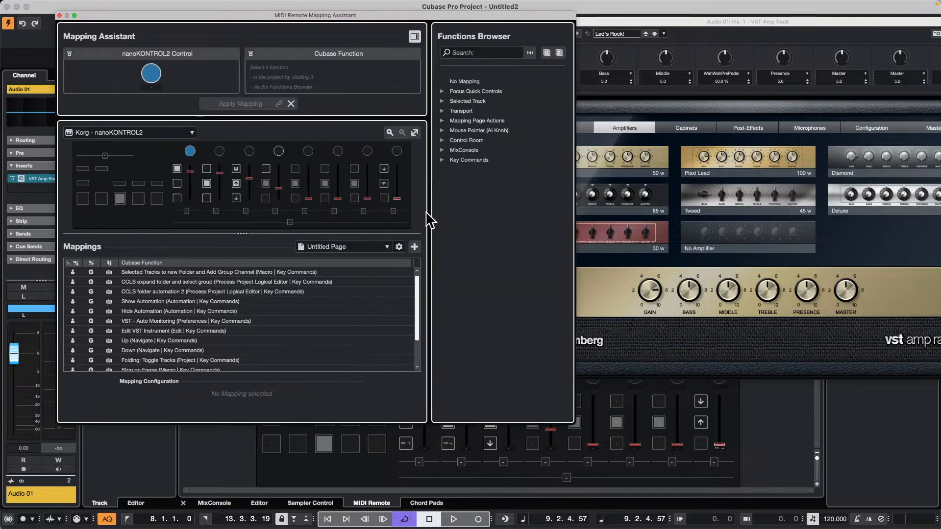
click(443, 91)
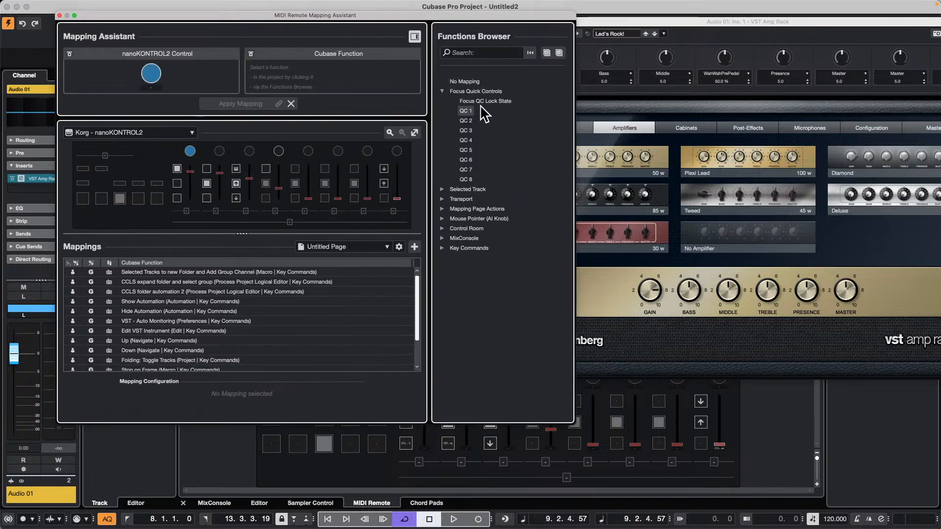
click(465, 110)
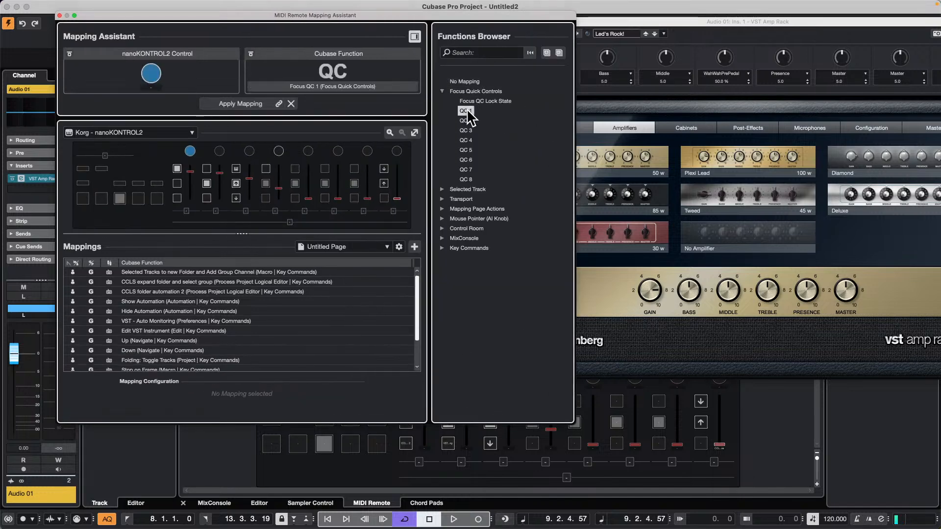
double_click(465, 111)
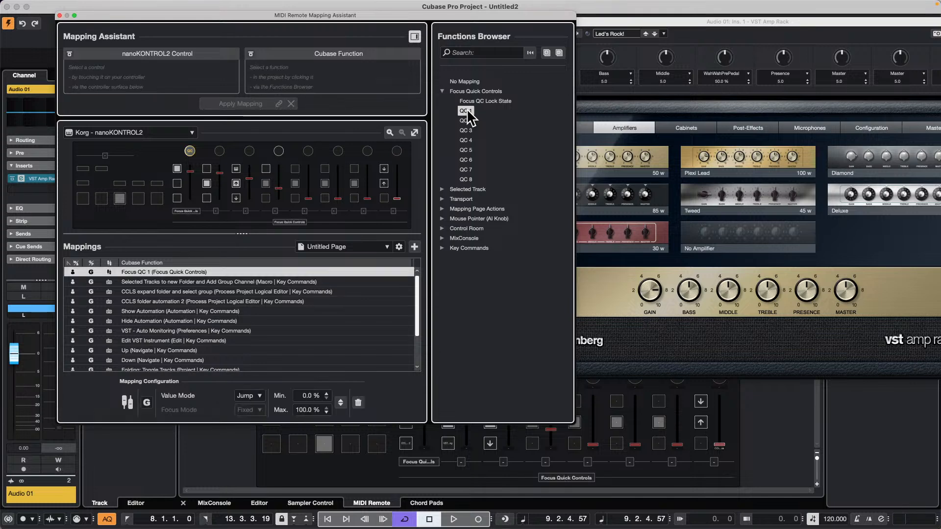
Step: Map Focus Quick Controls QC 2, QC 3 and QC 4 to the nanoKONTROL2's second, third and fourth knobs
double_click(466, 121)
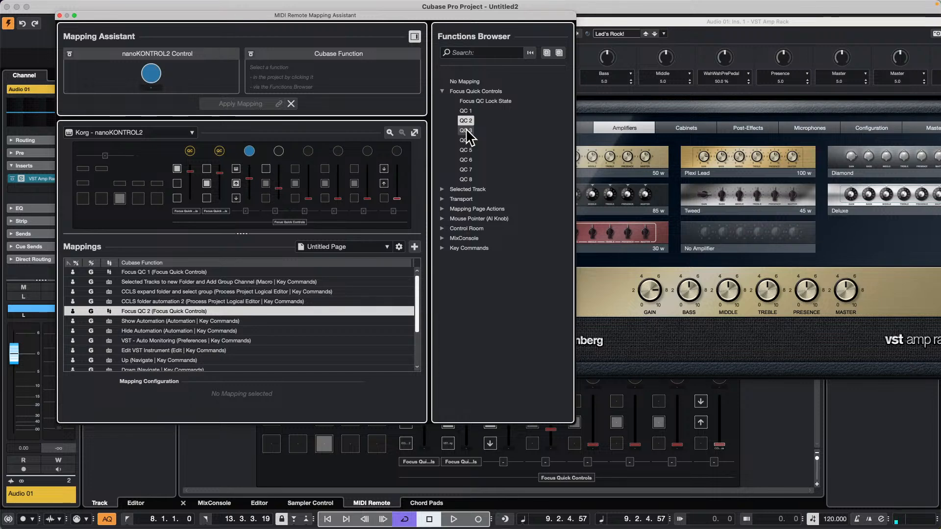
double_click(466, 130)
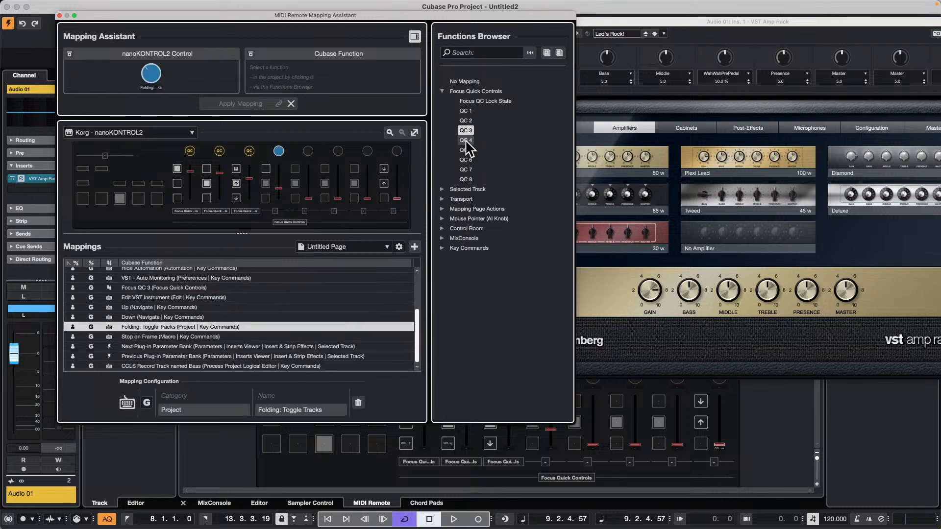
click(466, 140)
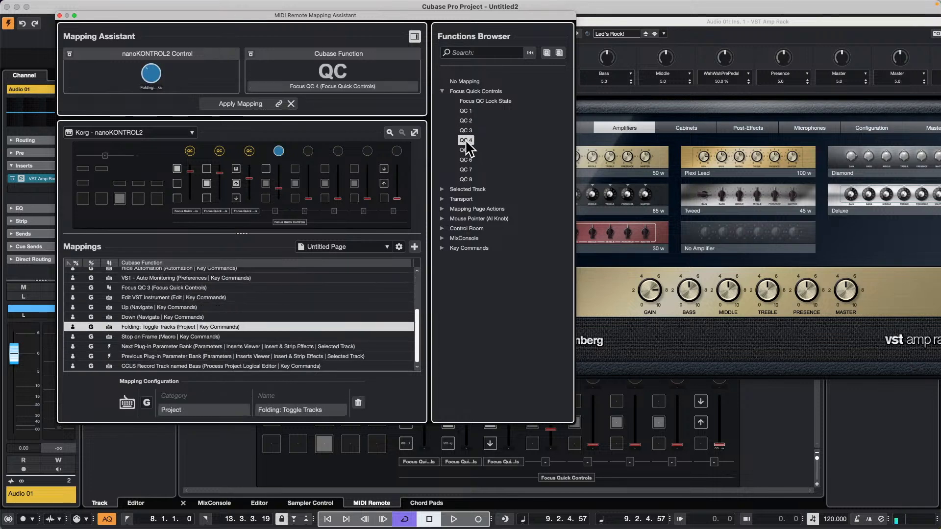
double_click(466, 140)
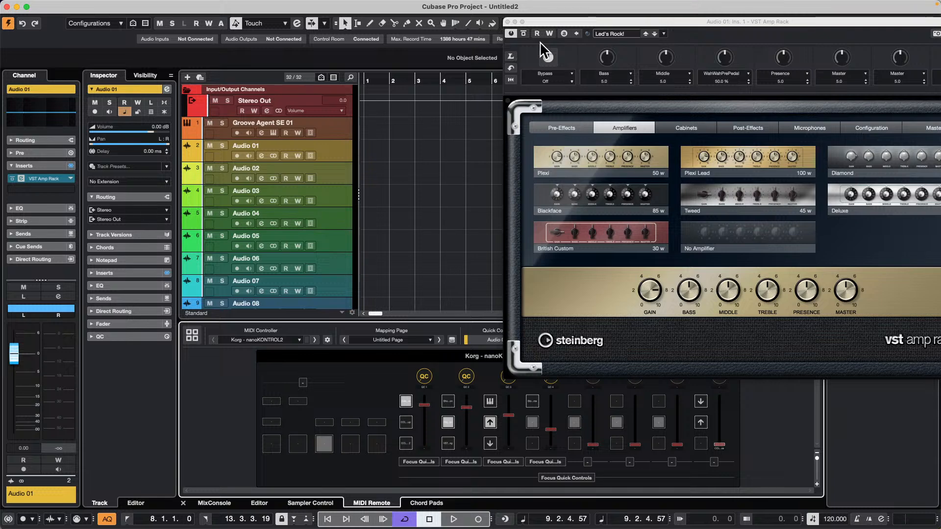
Step: Deactivate the VST Amp Rack and reopen the Mapping Assistant with the Korg nanoKONTROL2 as the selected controller
click(513, 32)
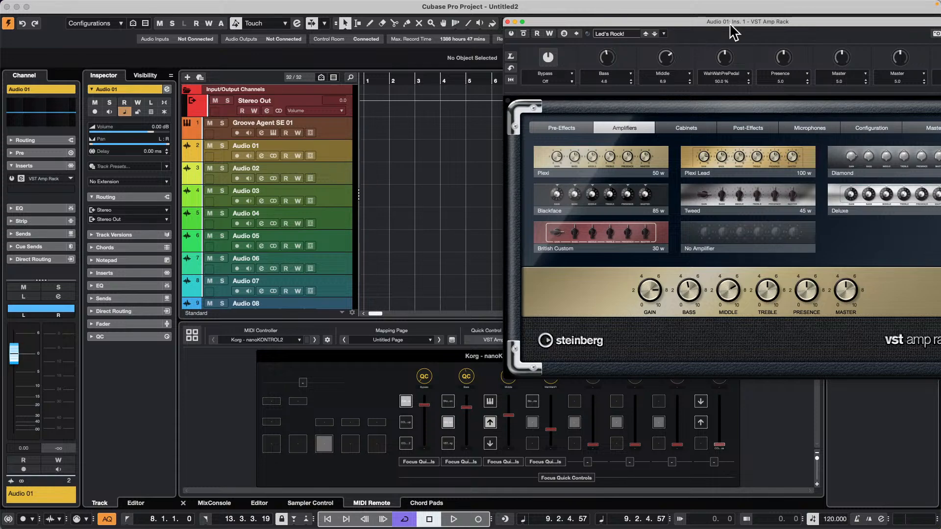
click(450, 340)
click(451, 341)
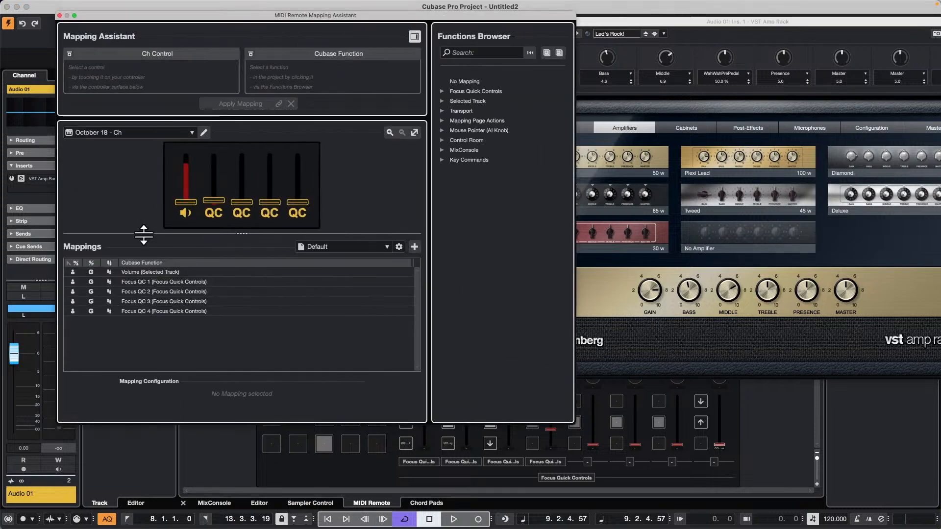
click(136, 131)
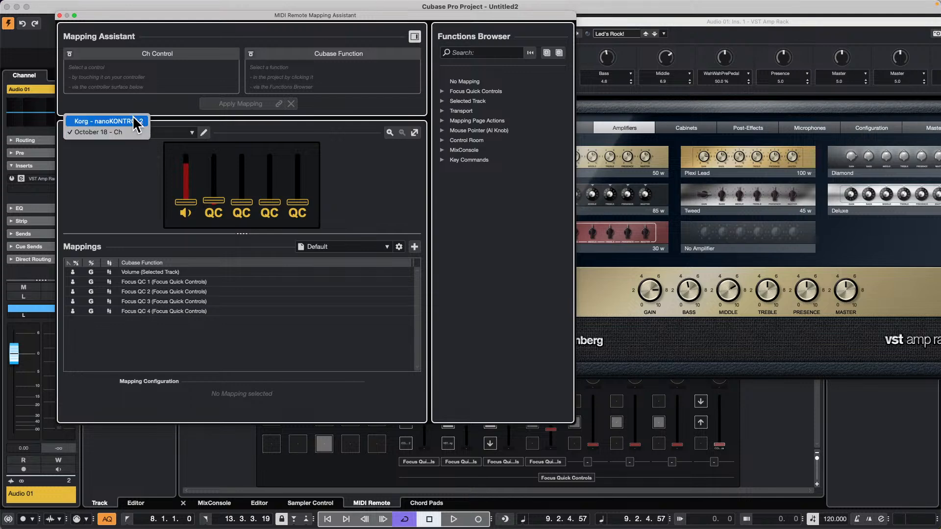
click(136, 123)
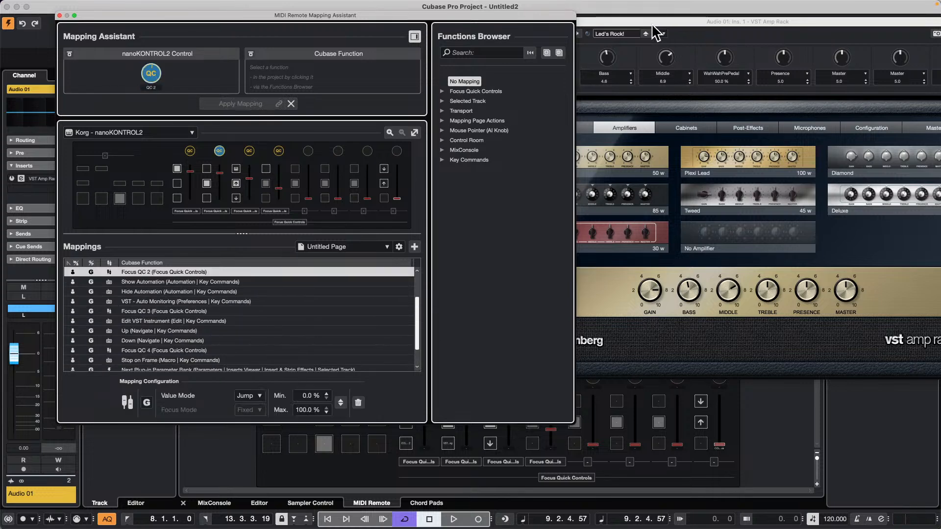
Step: Examine the VST Amp Rack's parameter pages in the Remote Control Editor, and close the editor and the plug-in window
drag(653, 19, 498, 18)
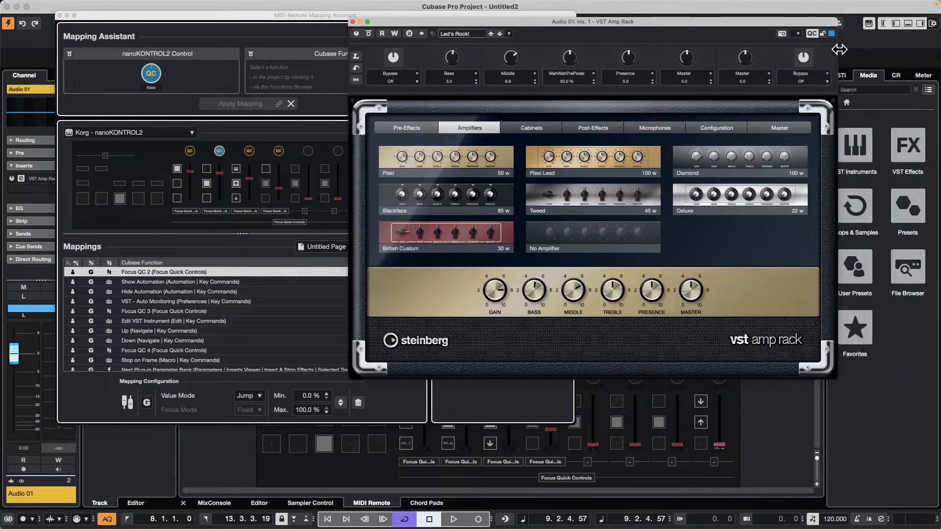
click(798, 33)
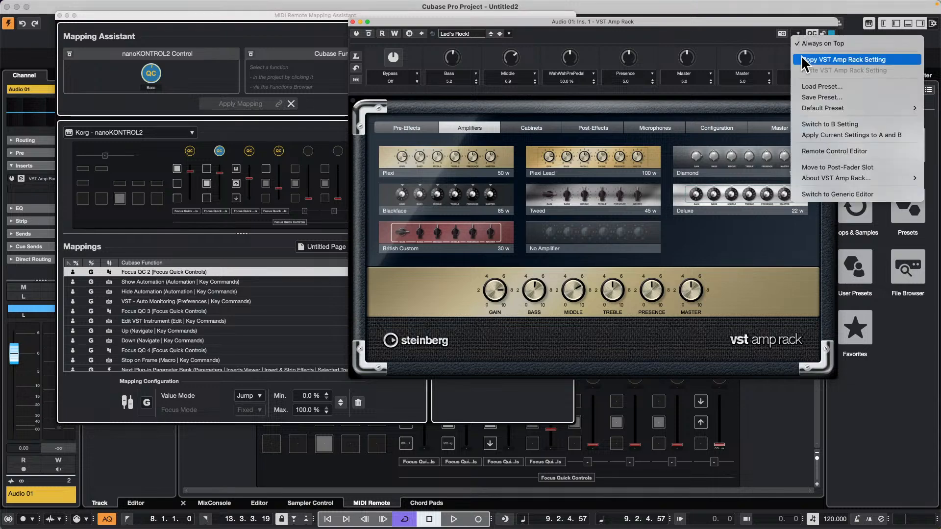
click(841, 150)
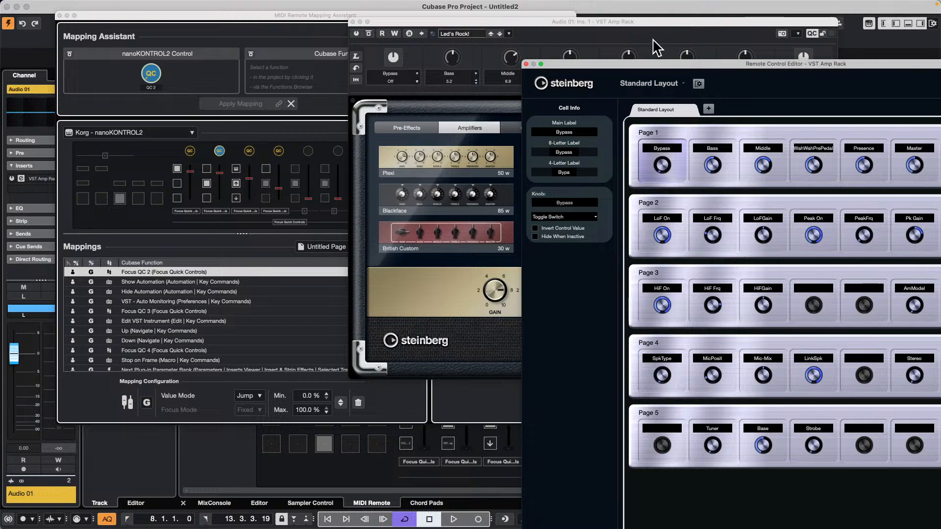
drag(661, 64, 345, 35)
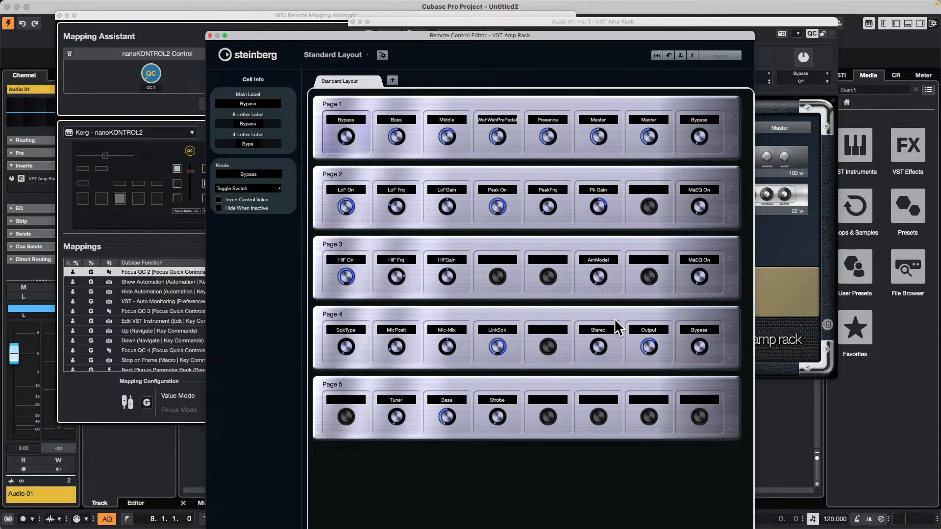
click(210, 35)
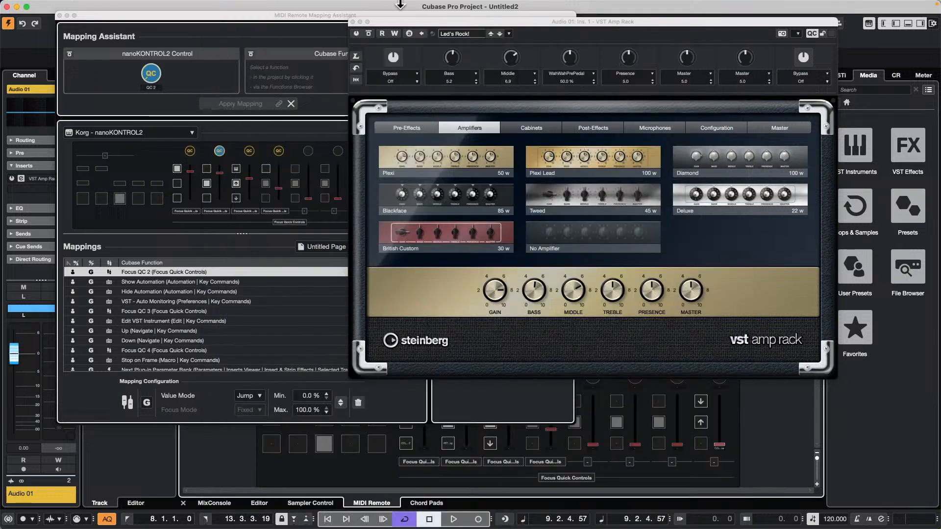
click(353, 22)
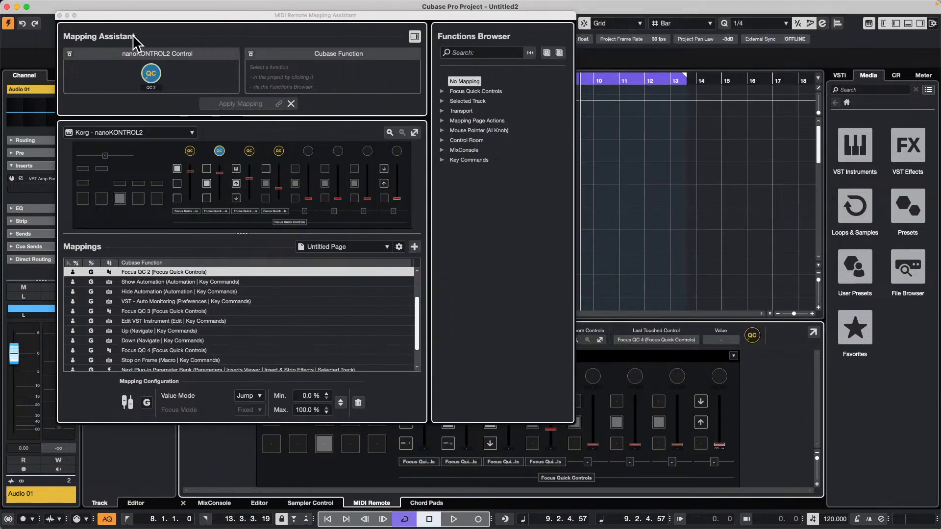
Step: Close the MIDI Remote Mapping Assistant window to return to the project
click(59, 15)
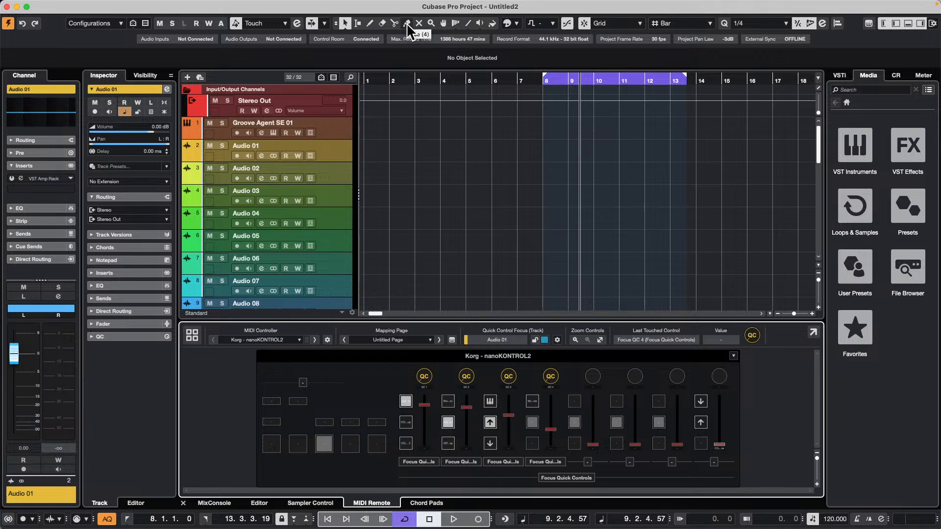
mouse_move(398, 3)
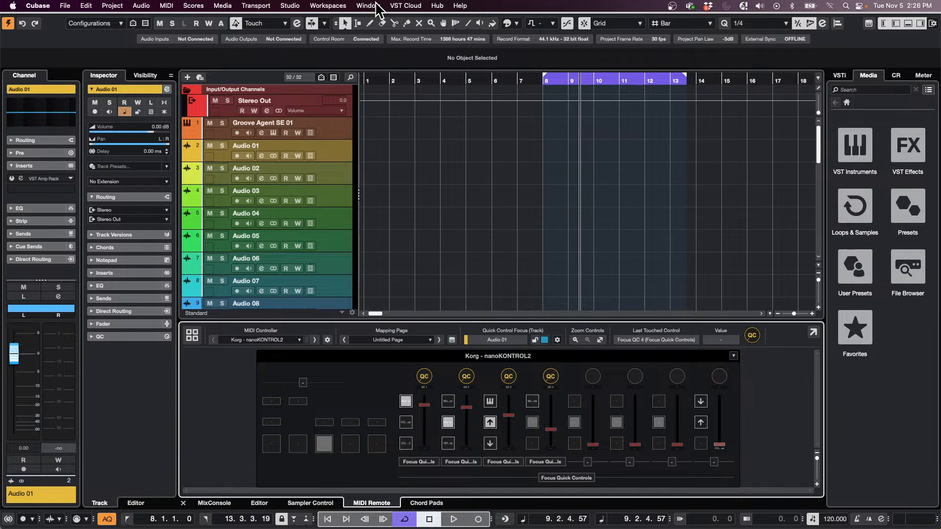
Step: Select tracks Audio 01, Audio 02 and Audio 03 and move them into a new folder track
click(337, 189)
click(338, 153)
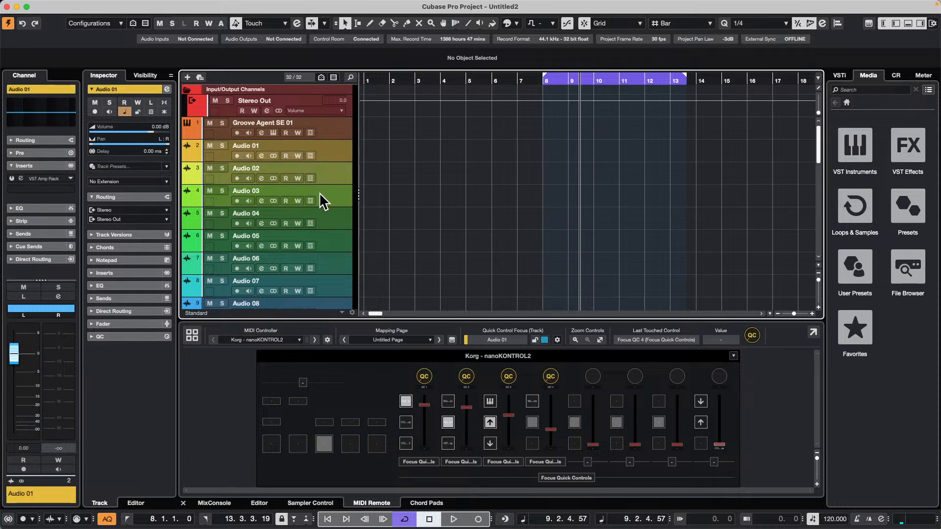
right_click(334, 153)
mouse_move(368, 164)
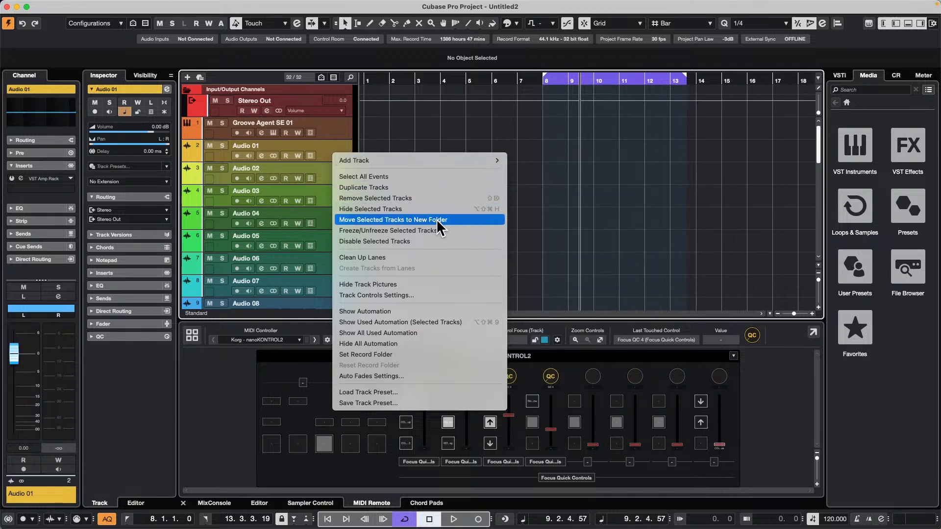
click(436, 218)
Step: Add a folder track named "sub folder" below Audio 03, inside the existing Folder track
click(331, 243)
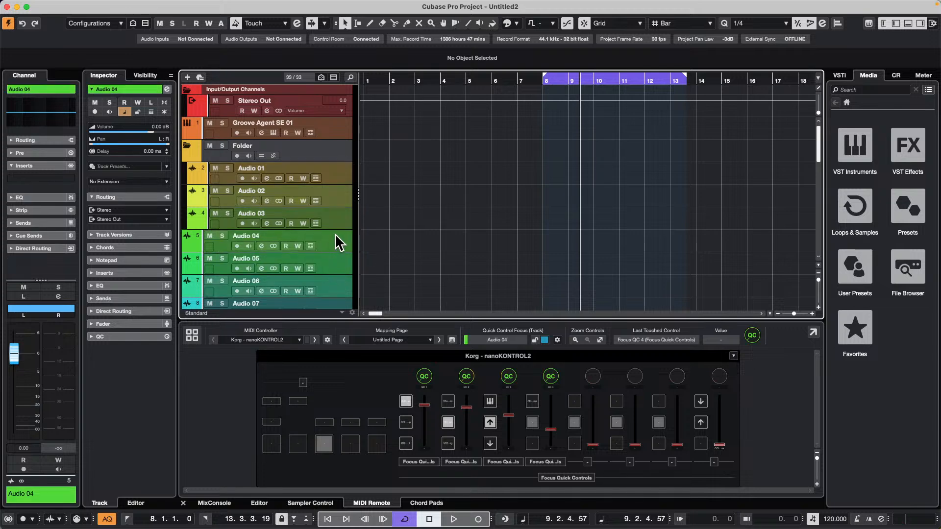
right_click(334, 222)
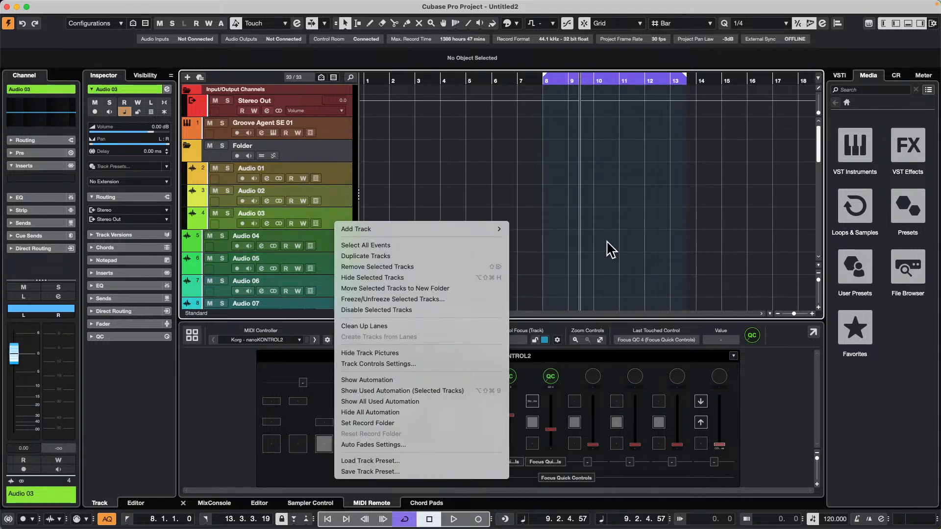
mouse_move(490, 229)
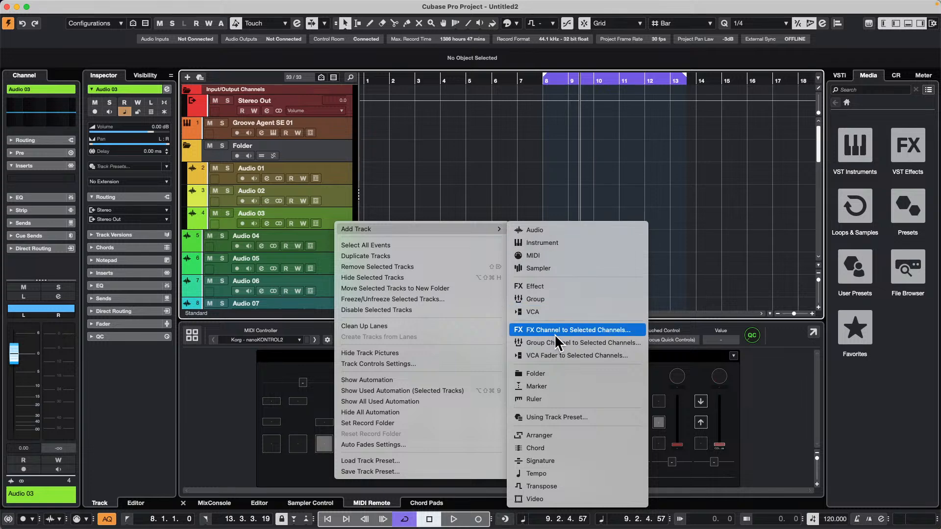
click(586, 373)
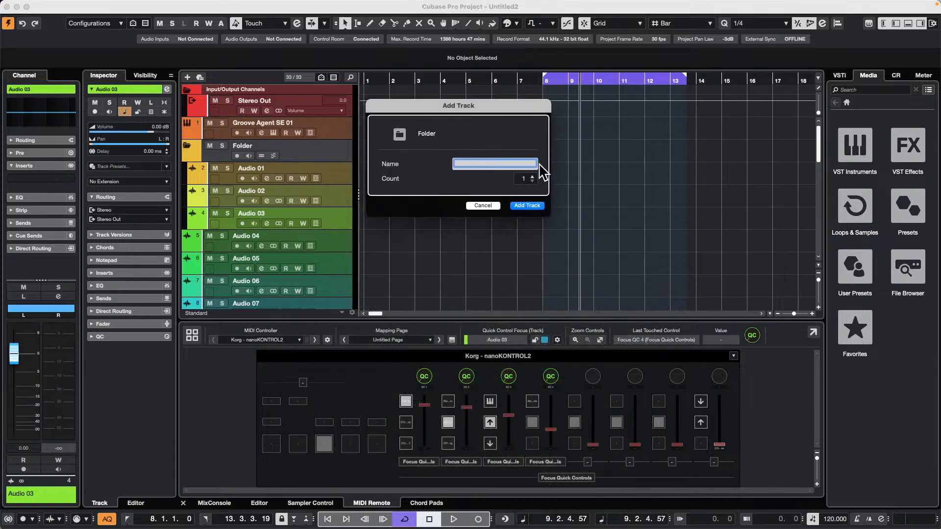
text(sub folder)
key(Return)
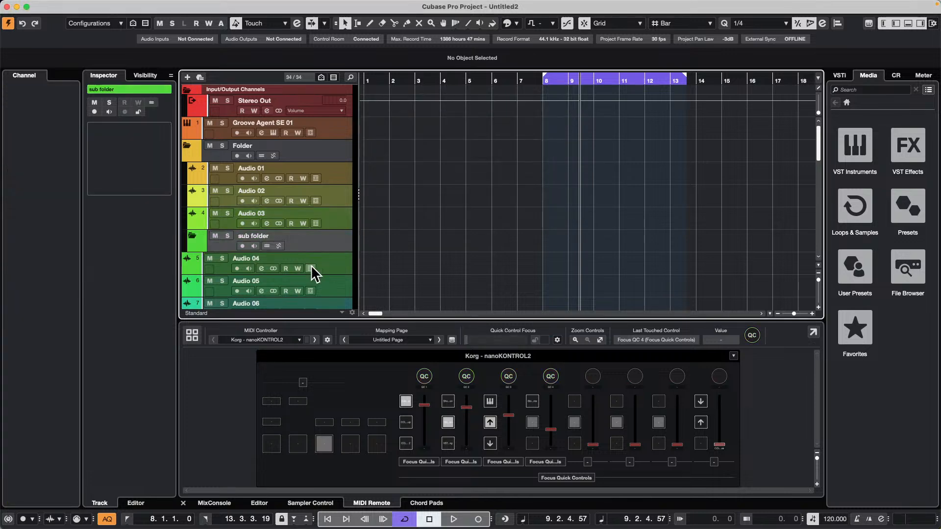
Step: Move tracks Audio 04, Audio 05 and Audio 06 into the sub folder
scroll(343, 269, down, 2)
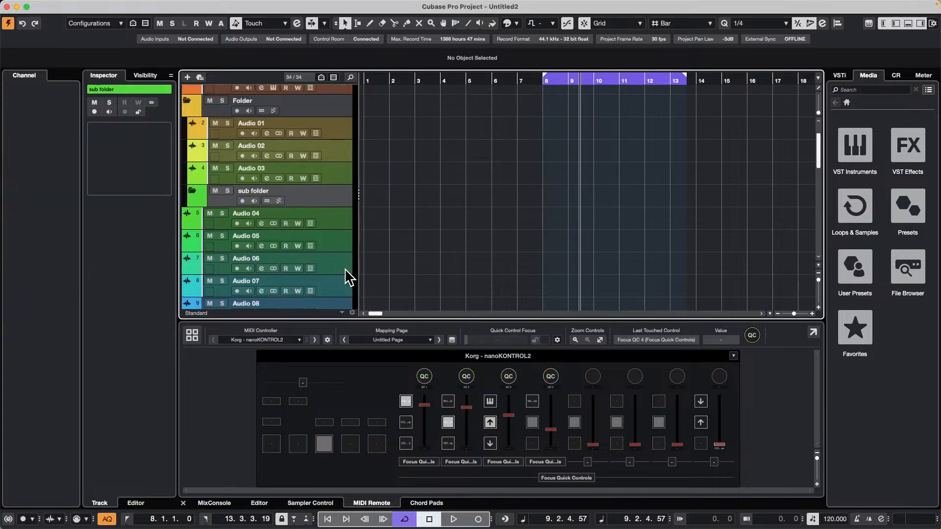
click(333, 213)
drag(331, 219, 336, 205)
click(189, 189)
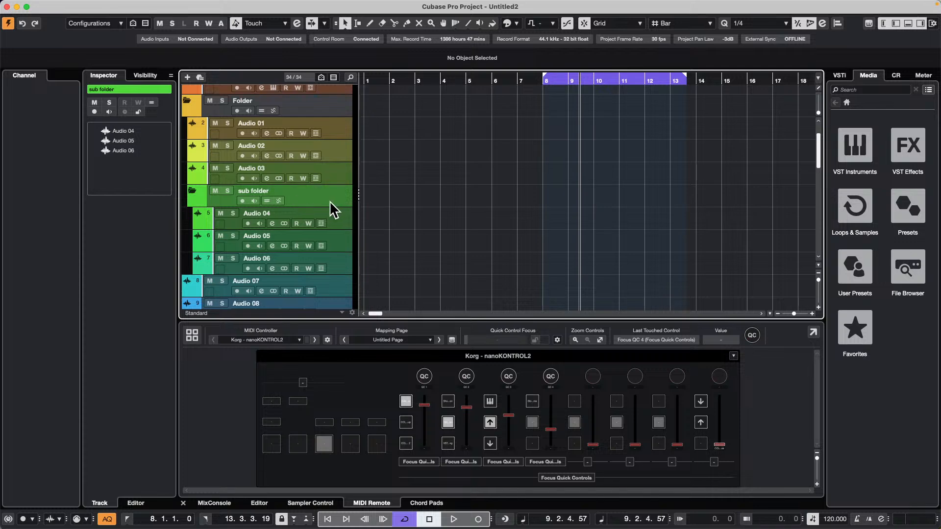
Step: Move tracks Audio 04 to Audio 06 out of the sub folder to sit above it, and put them back inside
click(337, 220)
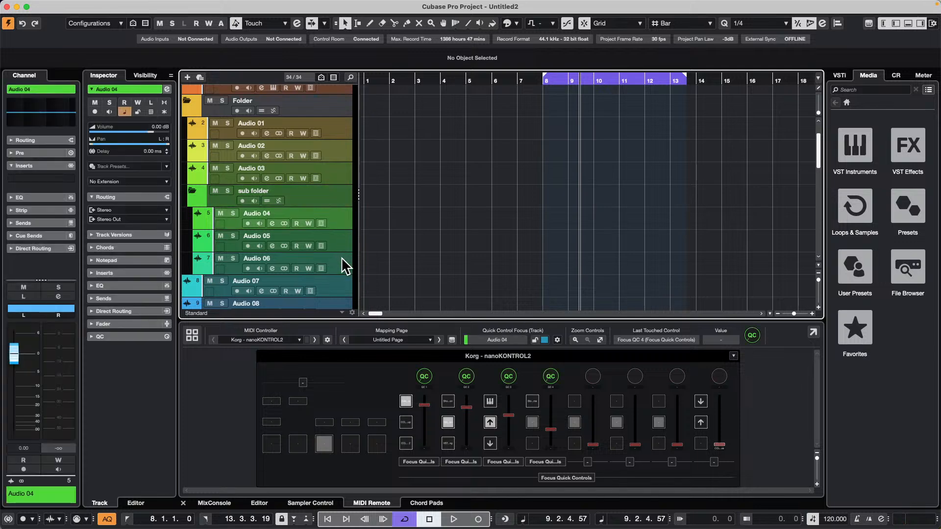
drag(333, 218, 329, 188)
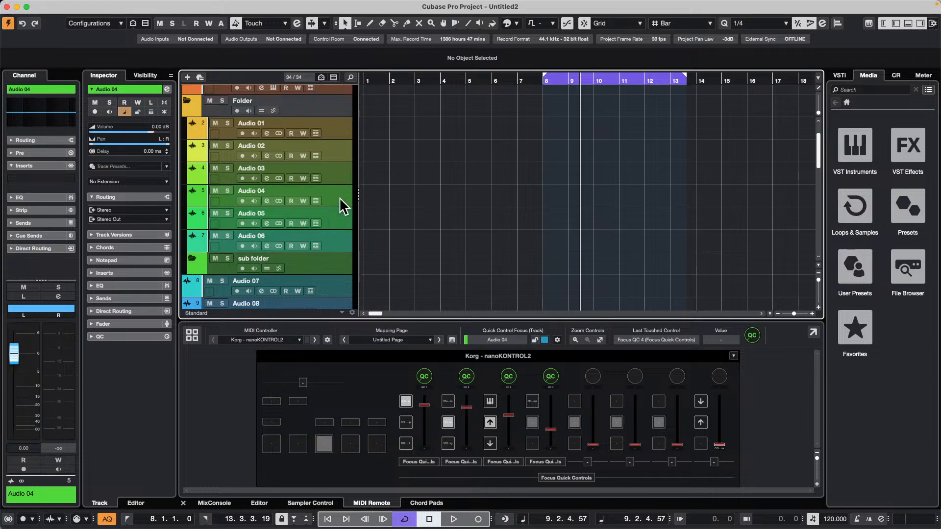
shift+click(340, 235)
drag(339, 198, 332, 254)
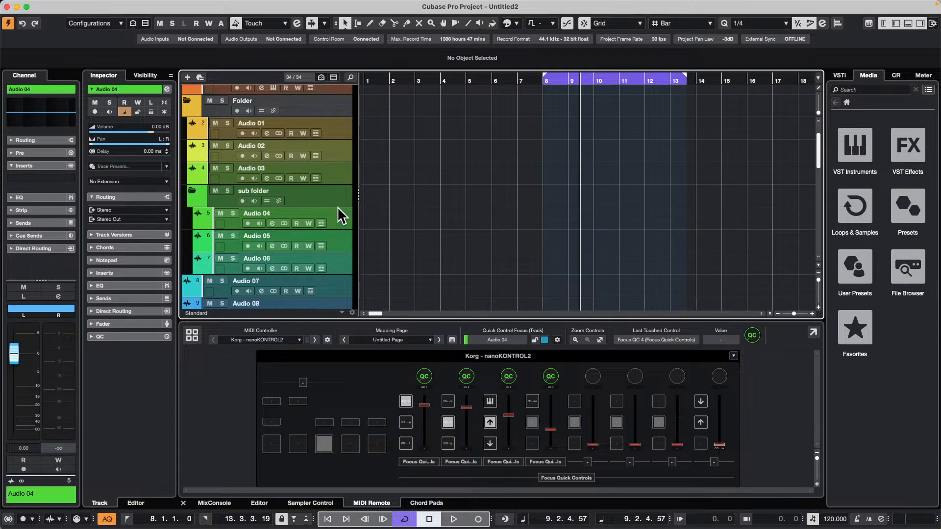
Step: Move Audio 04 to Audio 06 out of the sub folder again and remove the emptied sub folder track
drag(338, 207, 340, 187)
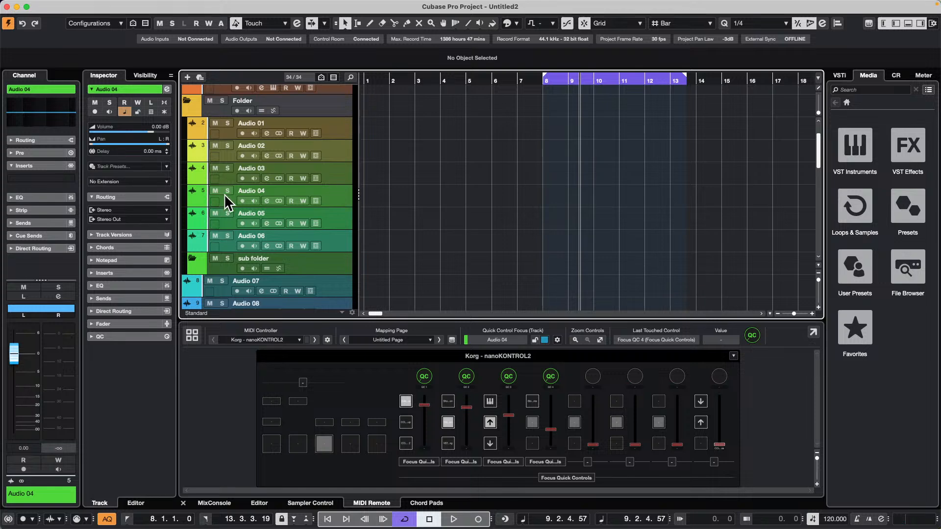
right_click(319, 266)
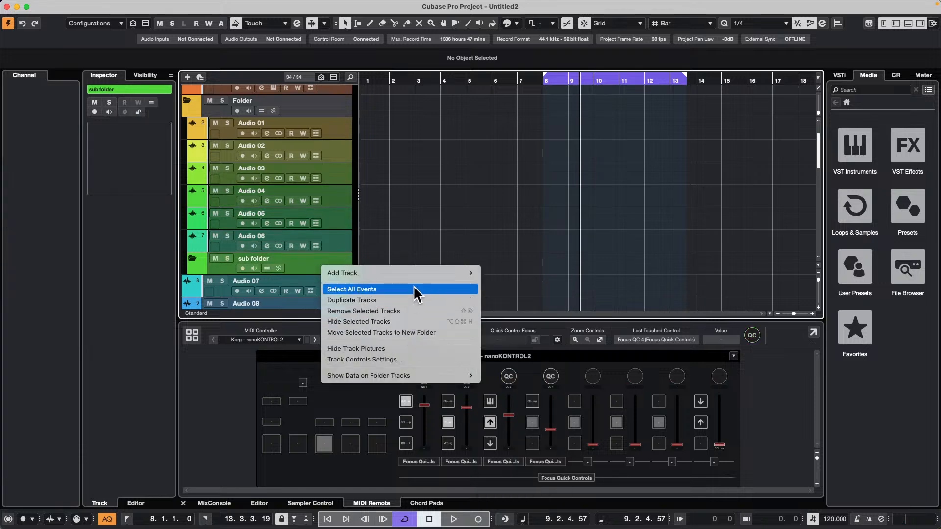
click(402, 311)
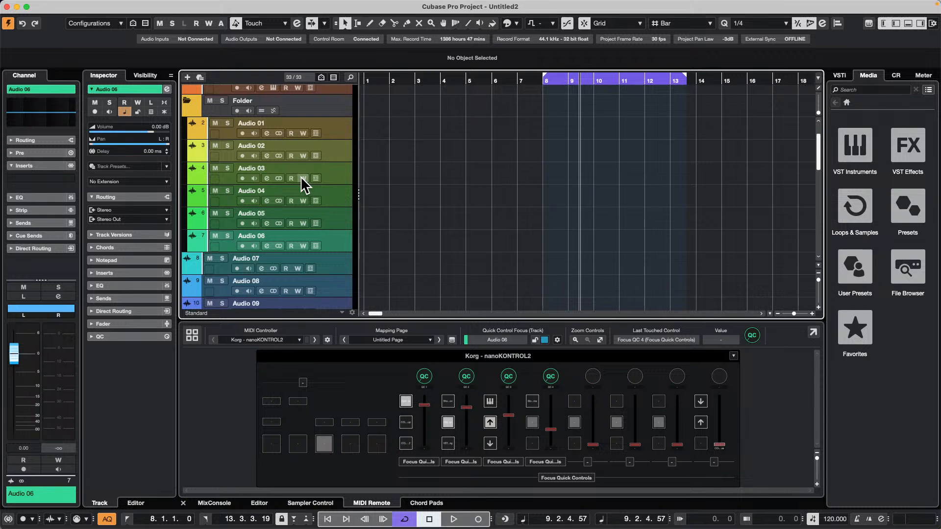
Step: Move tracks Audio 01 to Audio 06 out of Folder to sit directly above it, and select Audio 01
click(331, 128)
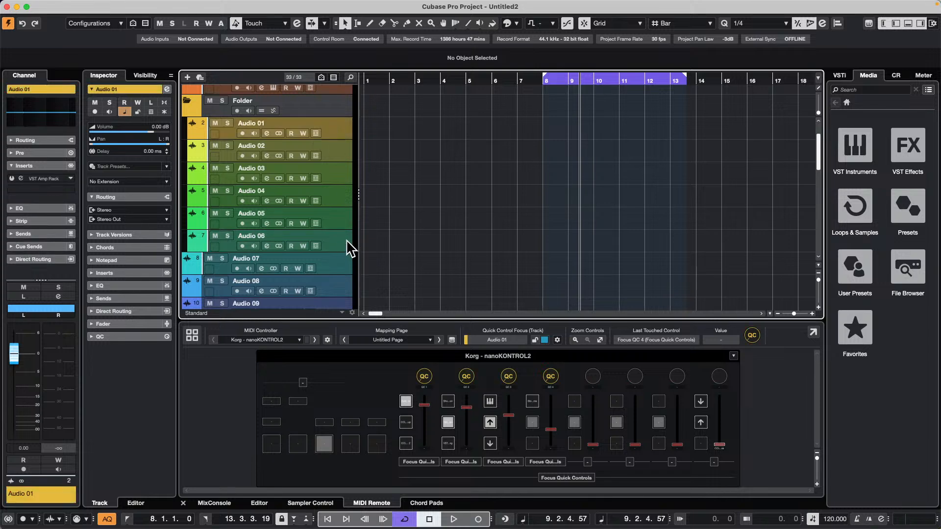
shift+click(351, 248)
drag(347, 243, 336, 101)
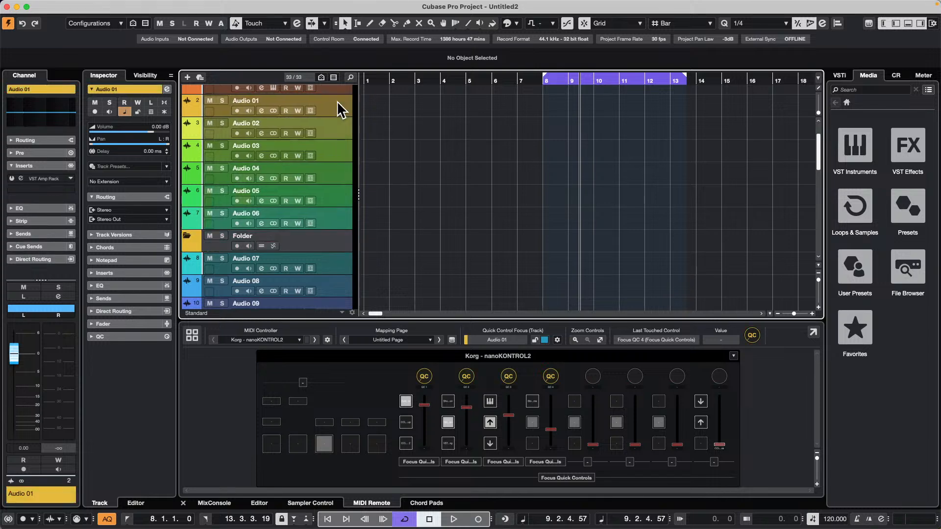
click(330, 152)
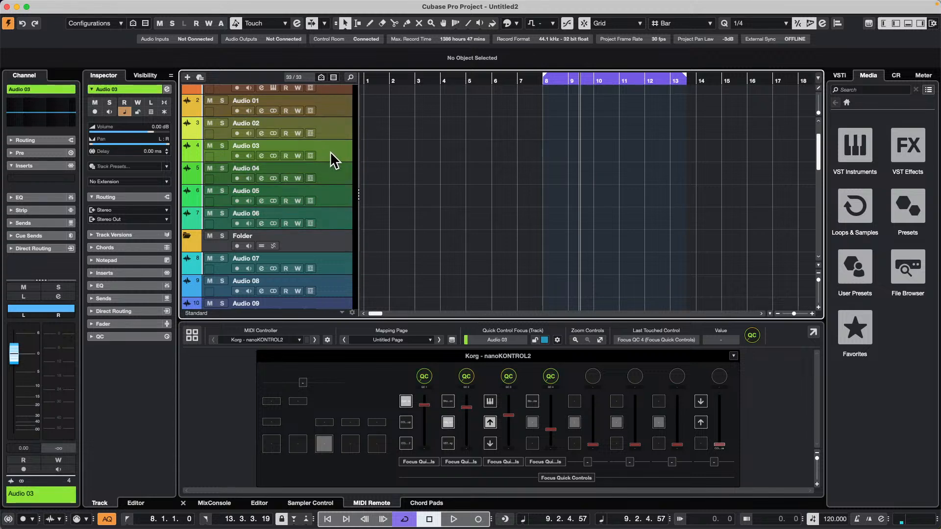
click(332, 112)
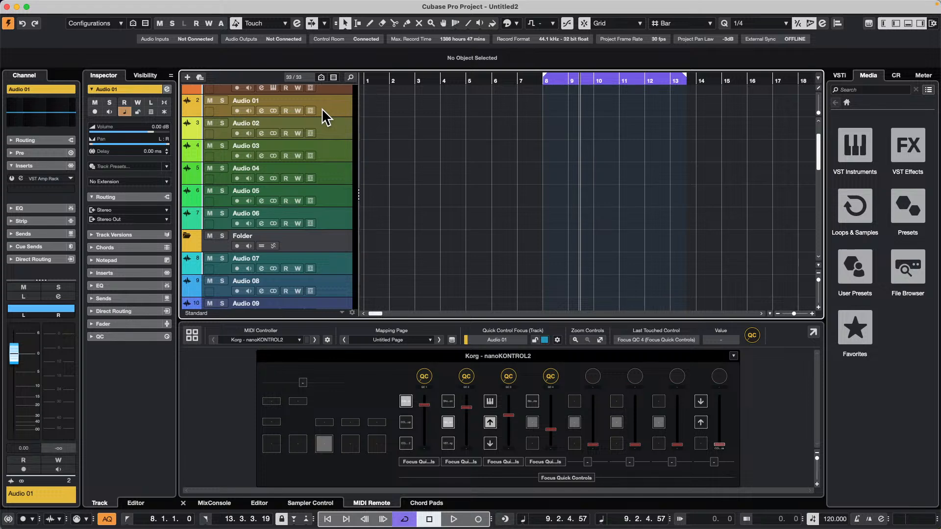
Step: Create empty audio parts between the locators on Audio 02, Audio 04, Audio 06 and Audio 08 with the Object Selection tool
mouse_move(117, 8)
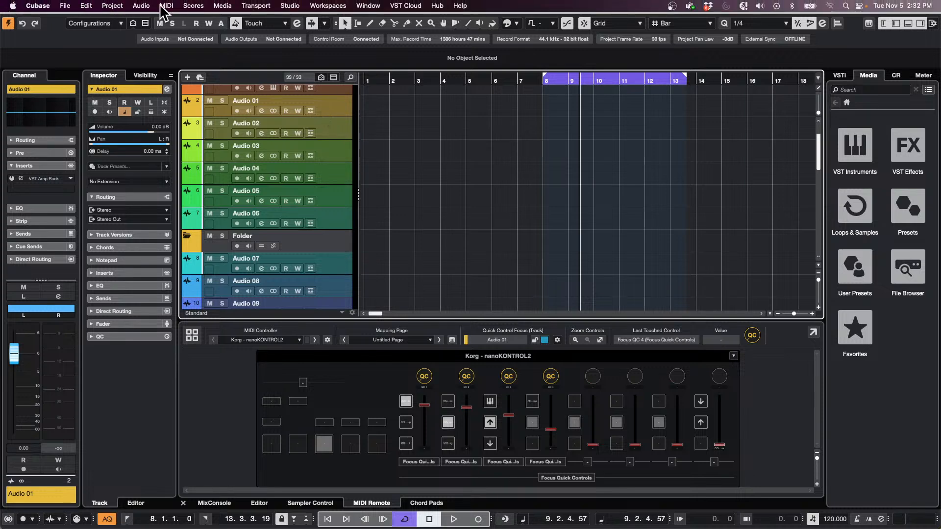
right_click(420, 141)
click(453, 143)
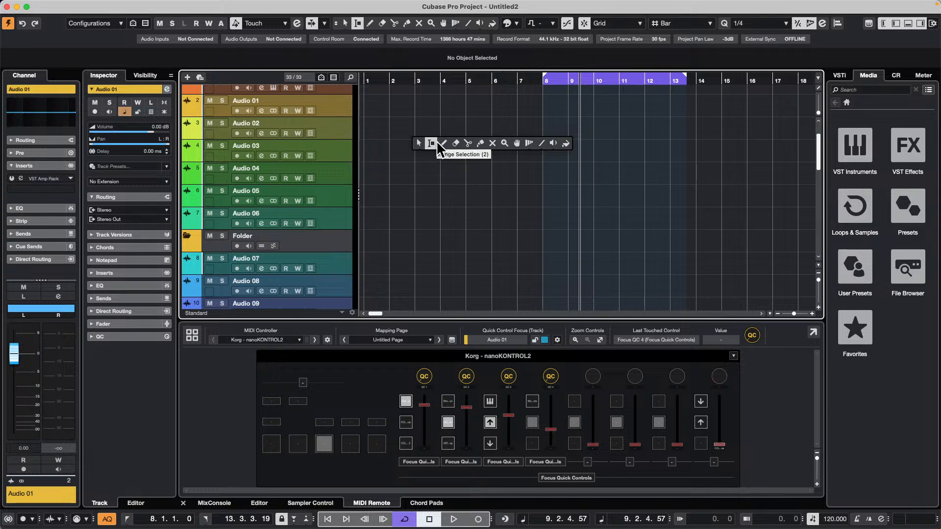
click(420, 143)
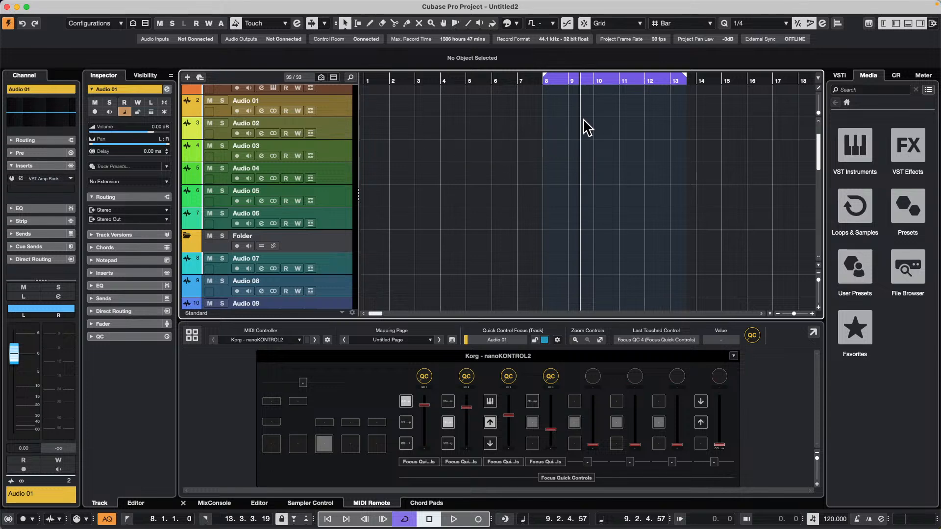
double_click(587, 126)
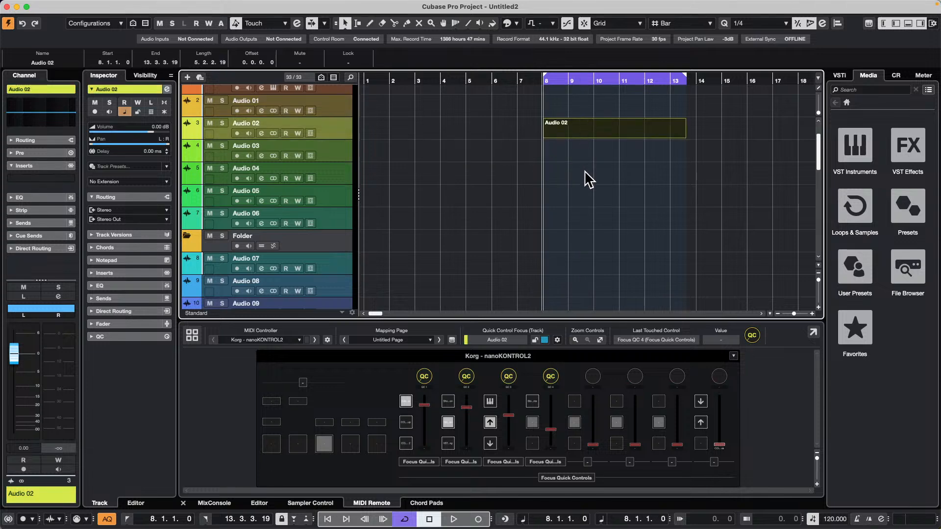
double_click(587, 175)
double_click(593, 224)
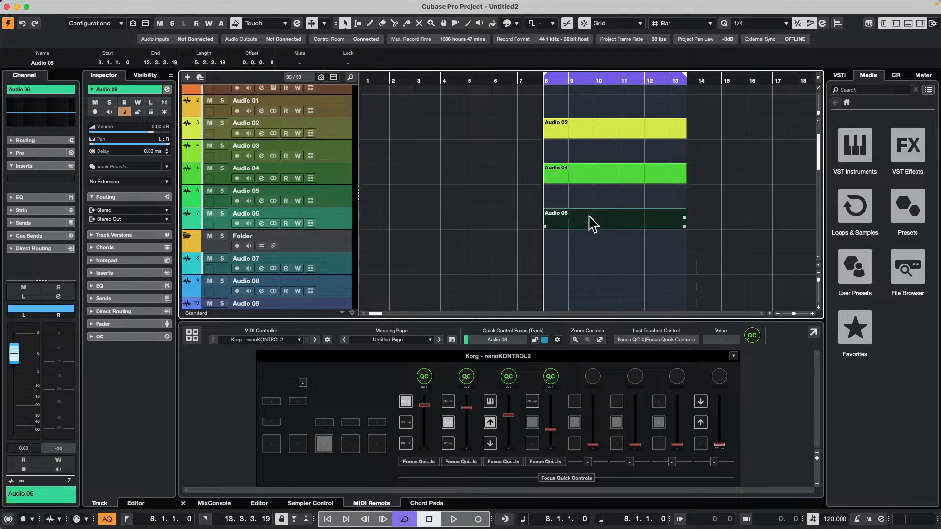
double_click(601, 288)
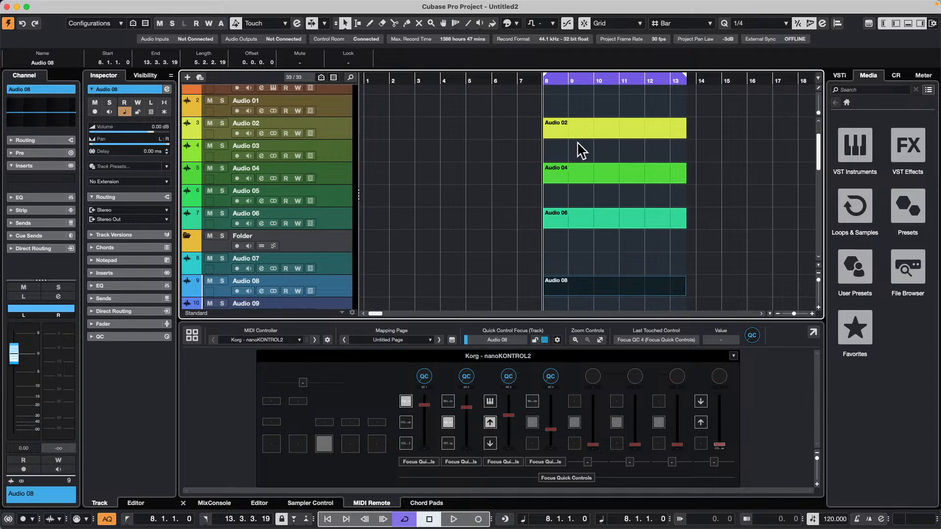
Step: Select the four empty parts on Audio 02, Audio 04, Audio 06 and Audio 08 together and delete them
scroll(581, 149, down, 1)
scroll(580, 153, up, 3)
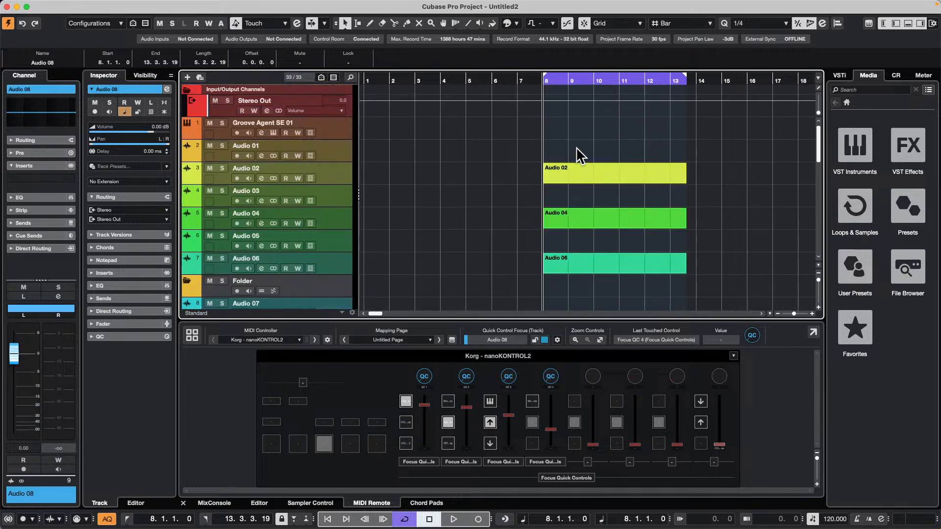
scroll(578, 154, down, 8)
scroll(578, 153, up, 7)
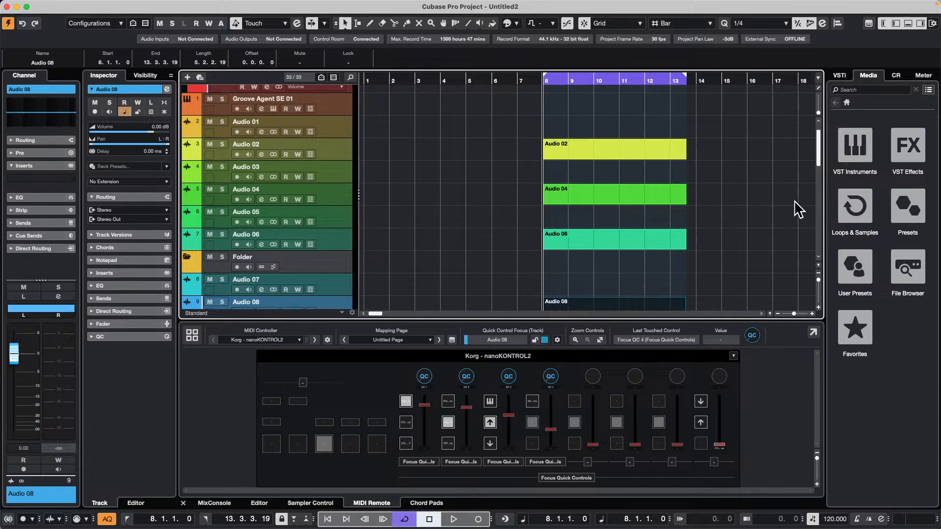
right_click(733, 140)
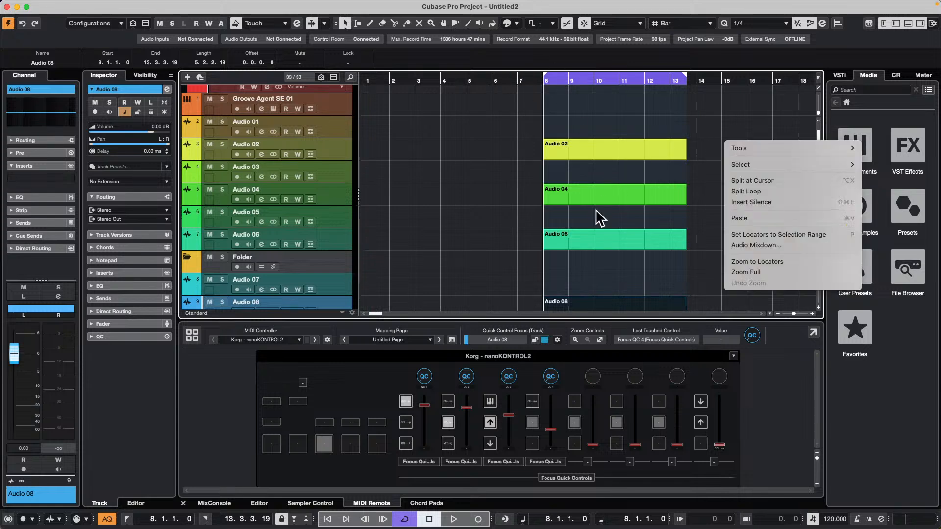
click(619, 152)
right_click(621, 147)
click(661, 103)
drag(610, 104, 611, 300)
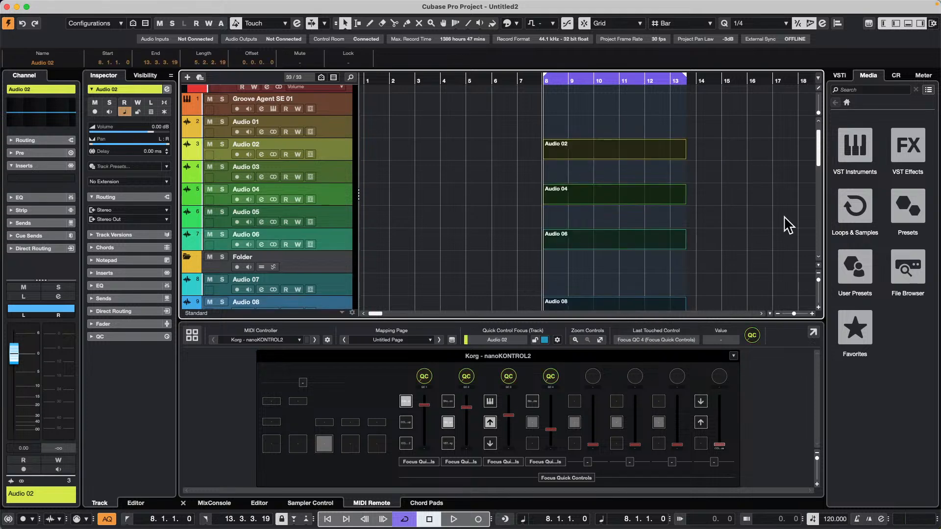
key(Delete)
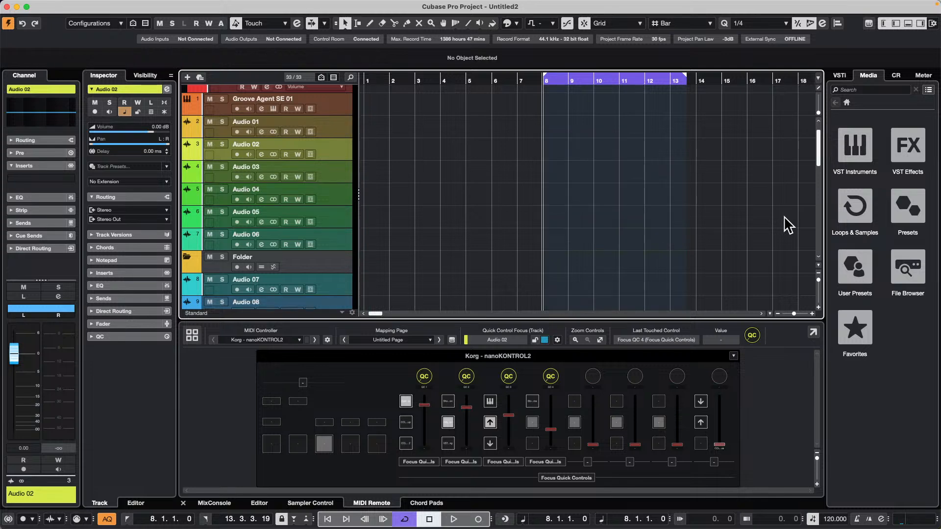
Step: Place Tech_House_Drum_Loop_08_125bpm from the Dancefloor Tech House loop set on track Audio 02 at bar 8
click(855, 206)
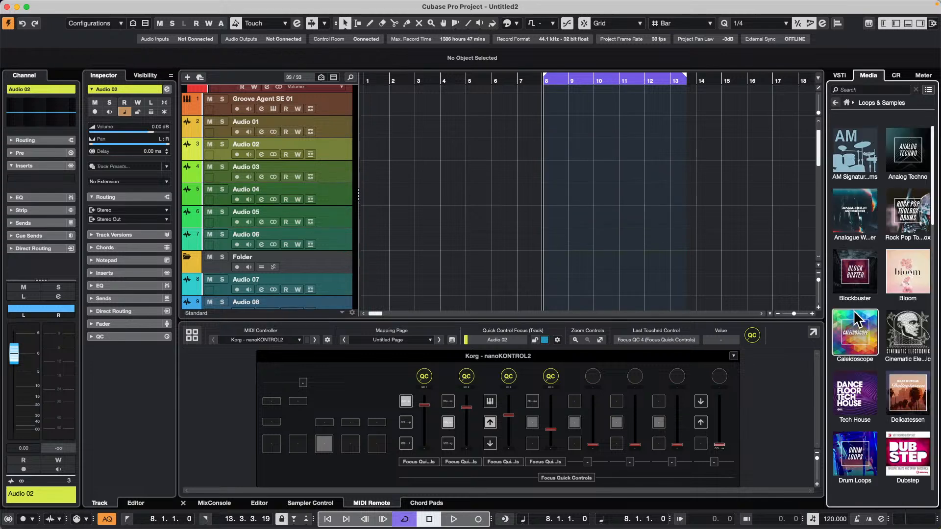
click(856, 398)
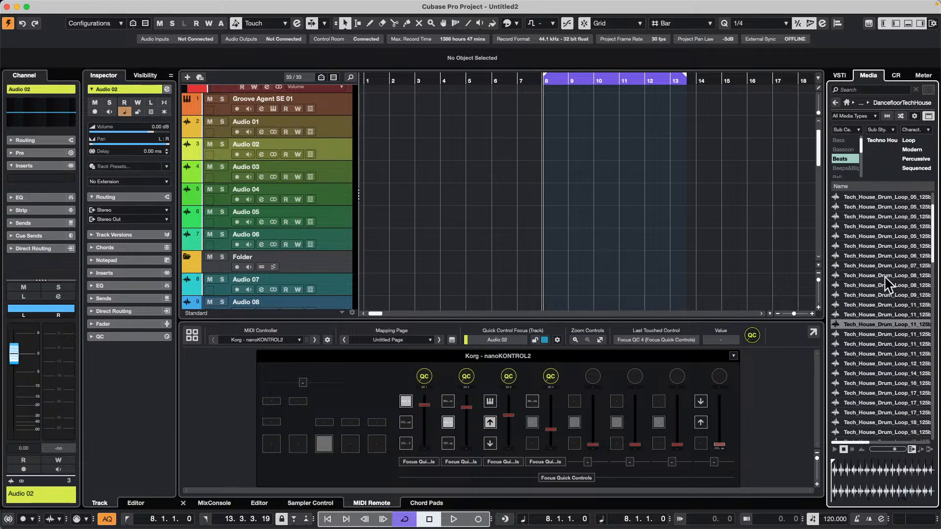
drag(887, 276, 553, 158)
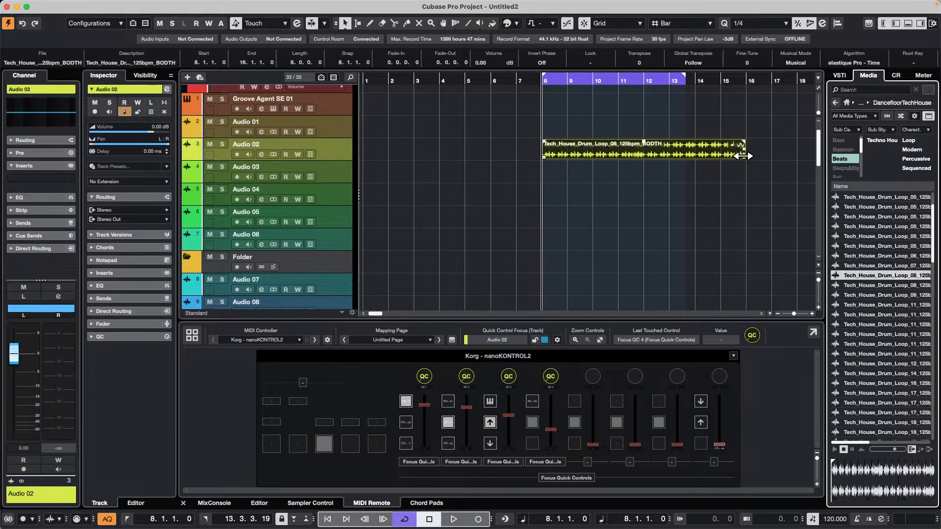
Step: Shorten the Audio 02 loop to end at bar 13 and place a Tech_House_Drum_Loop_11 loop on Audio 04 spanning bars 8 to 12
drag(743, 156, 669, 157)
drag(877, 324, 560, 199)
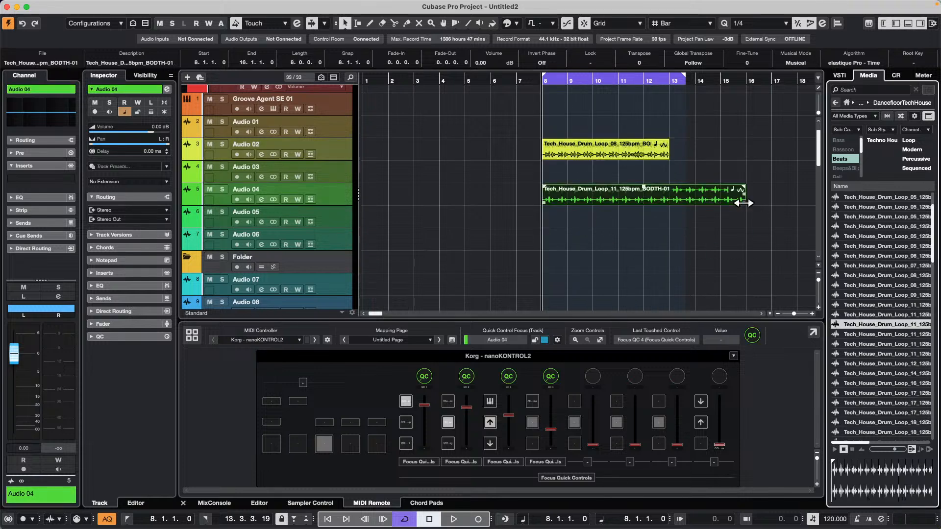
drag(742, 203, 643, 201)
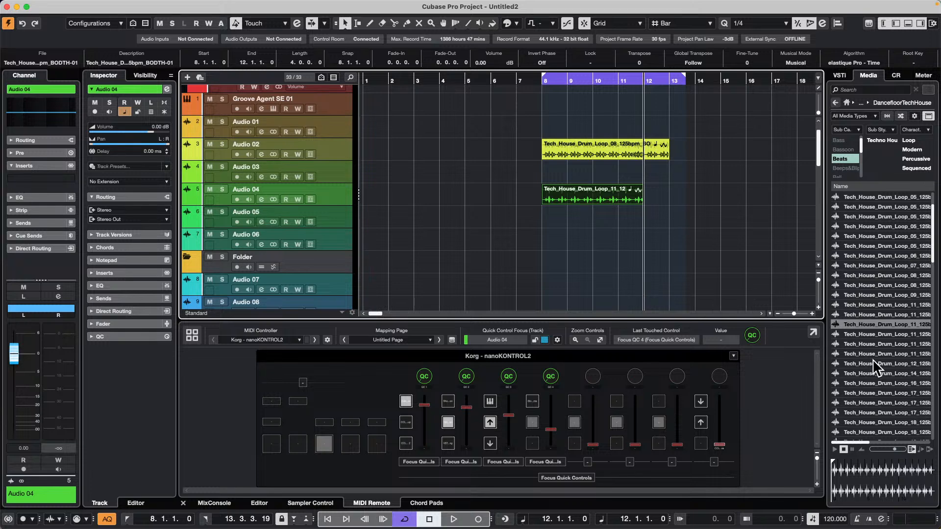
Step: Place Tech_House_Drum_Loop_12 on Audio 06 and Tech_House_Drum_Loop_17 on Audio 08 at bar 8, with the locators set to bars 8 to 16
drag(875, 366, 547, 226)
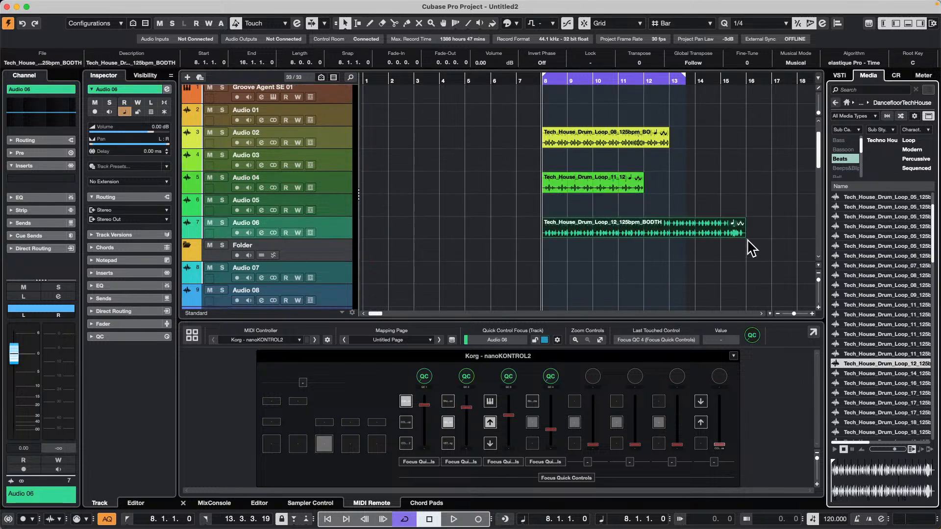
click(717, 172)
key(p)
drag(871, 400, 553, 272)
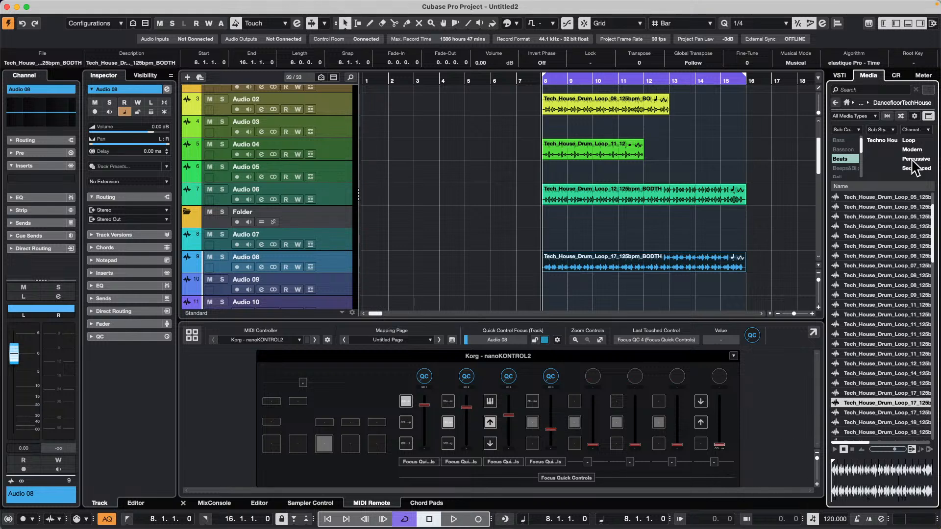
Step: Start playback with the Control Room shown, and open the MixConsole with a taller meter bridge
click(900, 77)
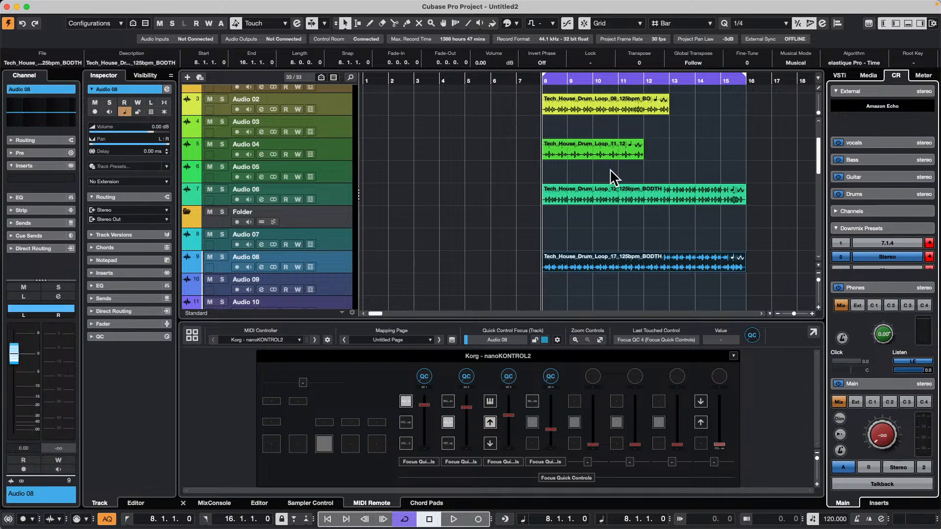
key(space)
key(F3)
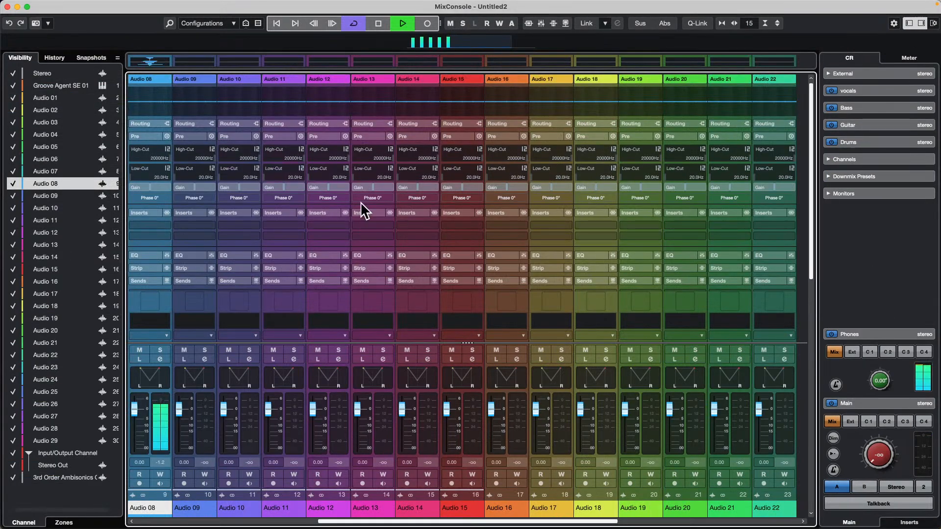
drag(368, 71, 369, 104)
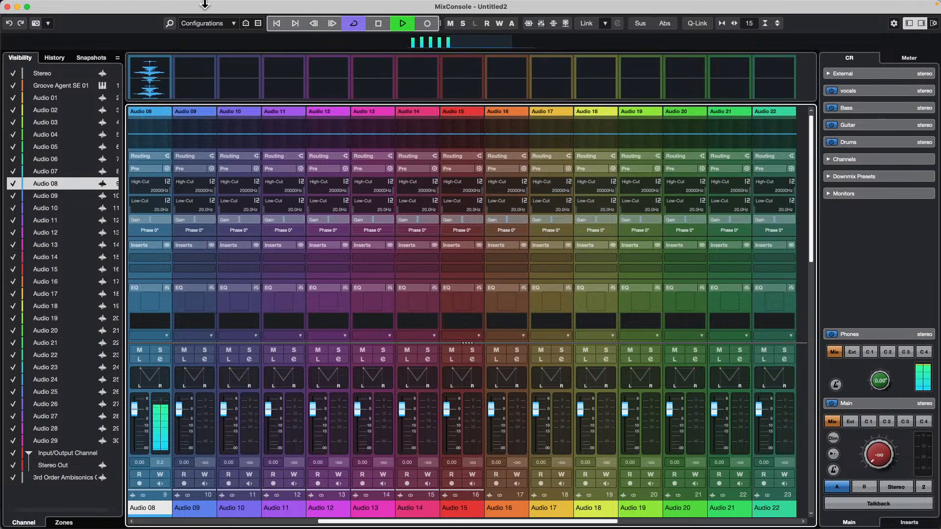
Step: Filter the MixConsole to show only channels for tracks with data between the locators
click(258, 23)
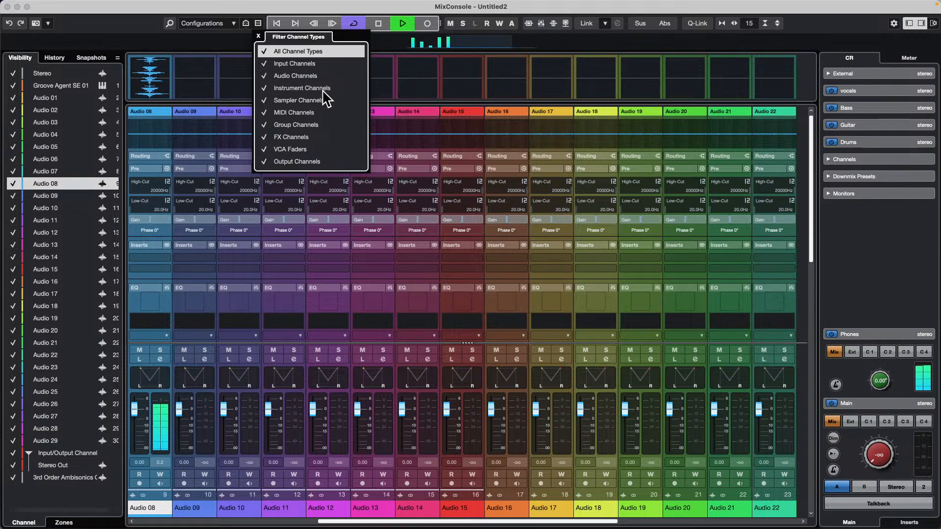
click(246, 24)
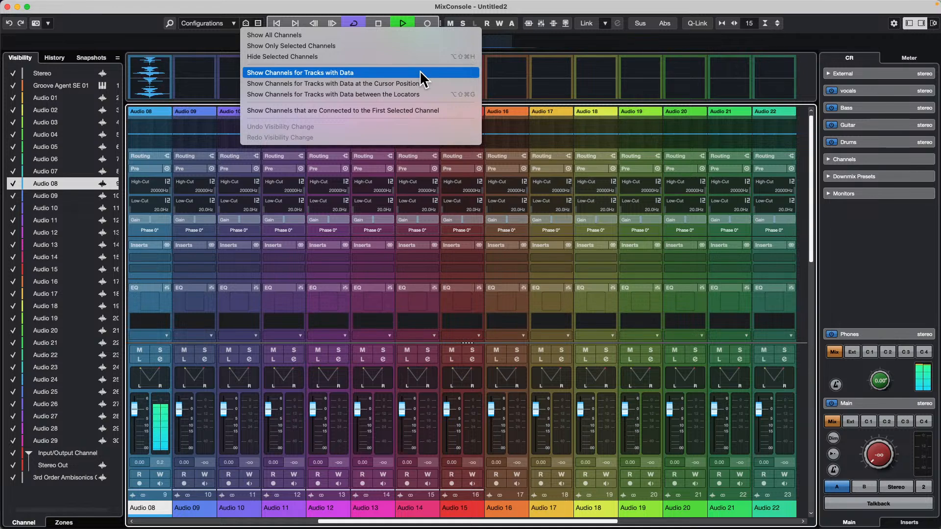
click(381, 97)
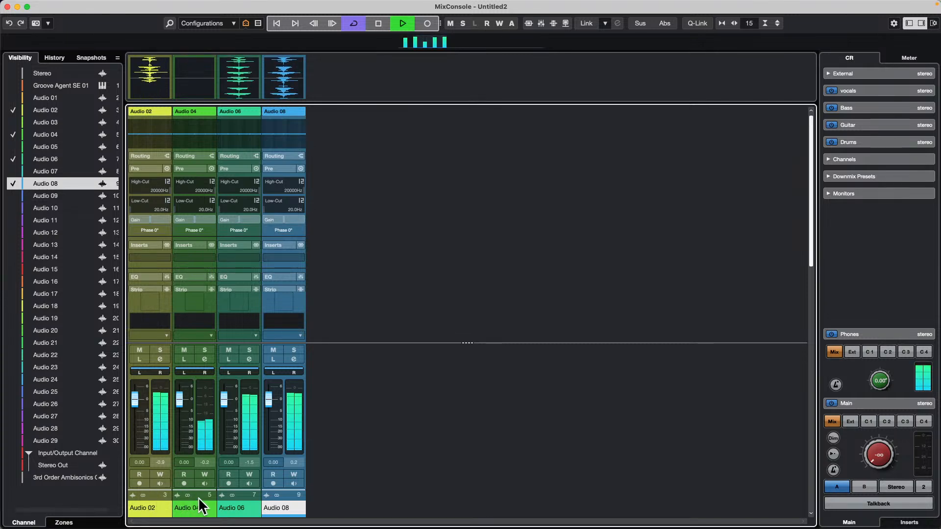
Step: Review the channel visibility options in the MixConsole and close it to return to the project
mouse_move(333, 1)
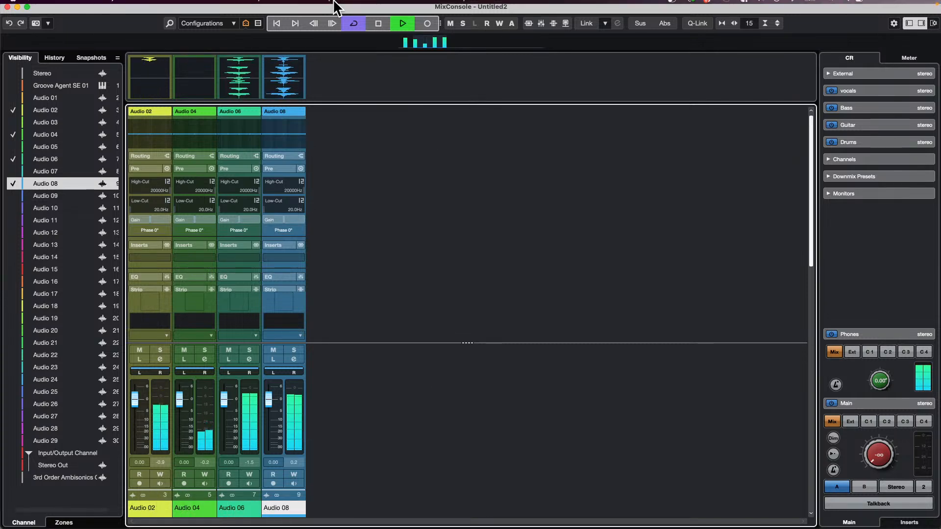
click(247, 25)
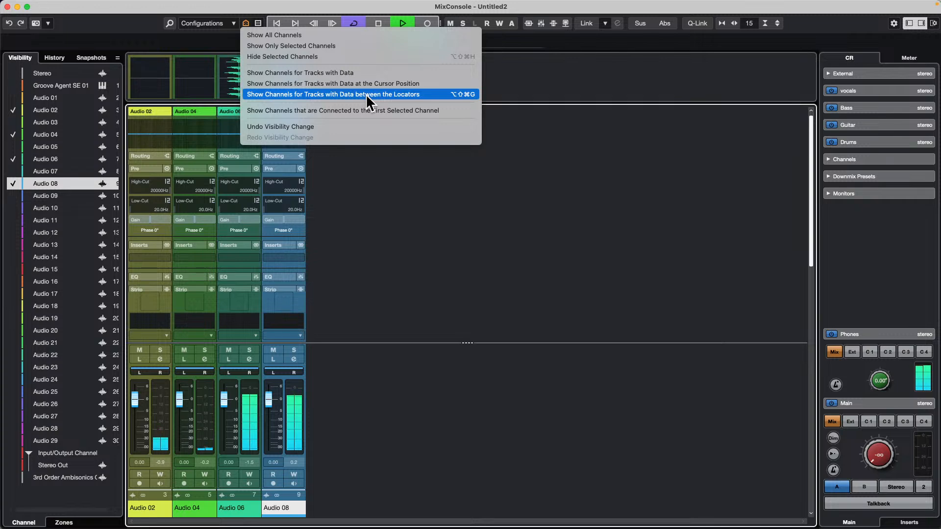
click(7, 7)
click(7, 7)
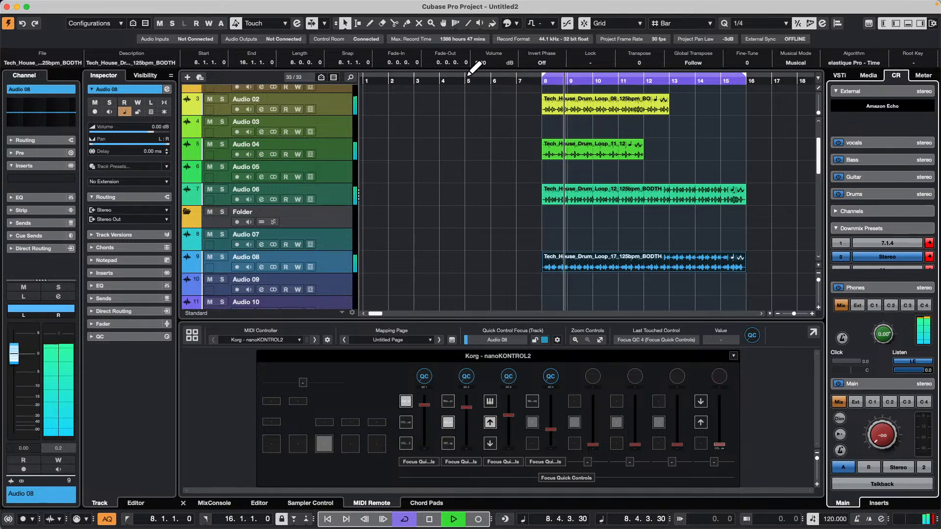
Step: Stop playback and copy the four loops at bar 8 to bar 28 on Audio 03, Audio 05, Audio 07 and Audio 09
key(space)
drag(462, 80, 461, 60)
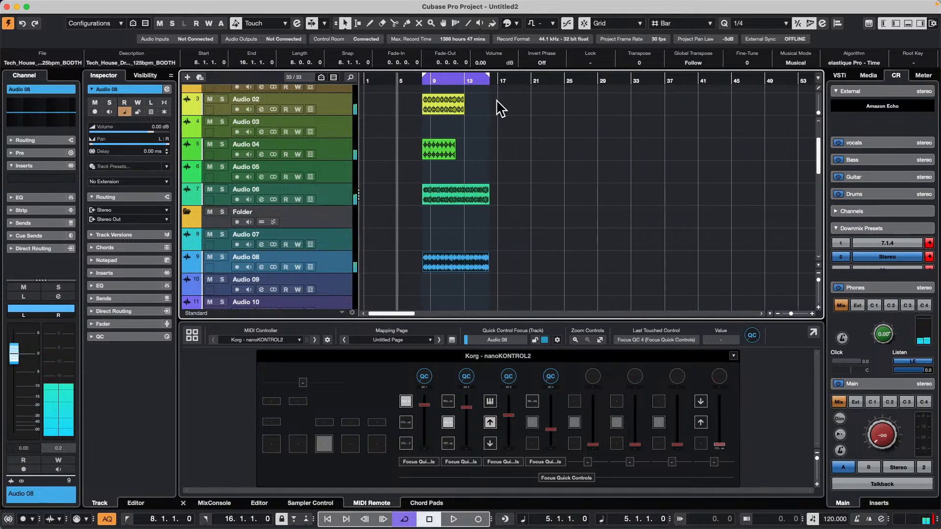
drag(494, 98, 657, 265)
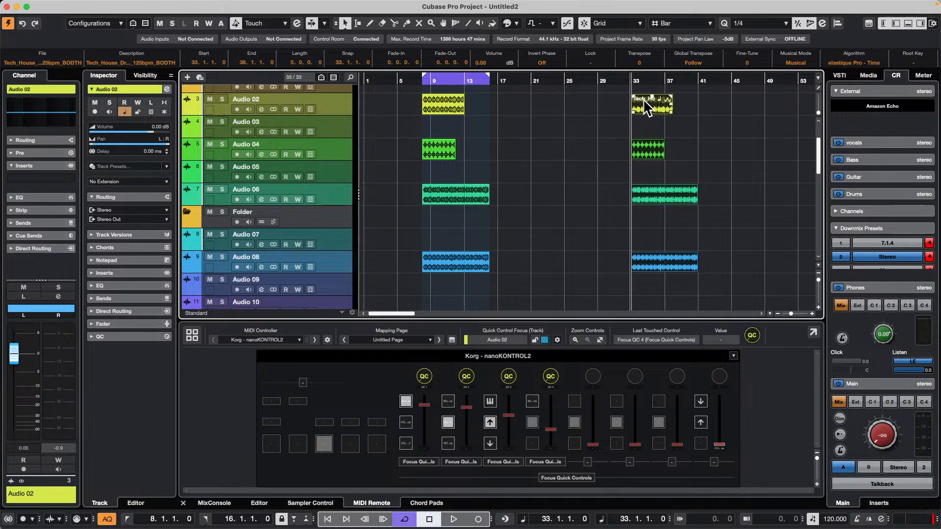
drag(644, 99, 612, 294)
click(605, 104)
click(603, 153)
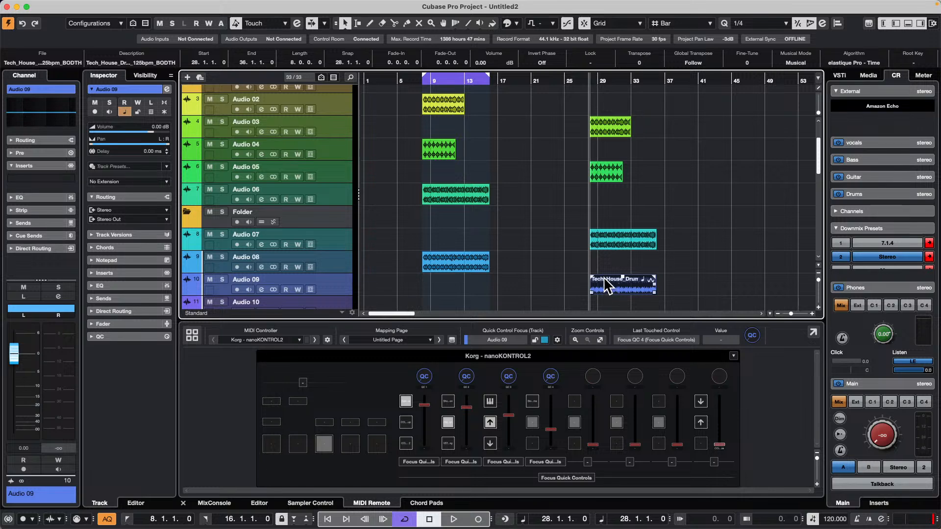
Step: Set the locators to the Audio 09 loop, start playback and check which channels the MixConsole shows
key(p)
key(space)
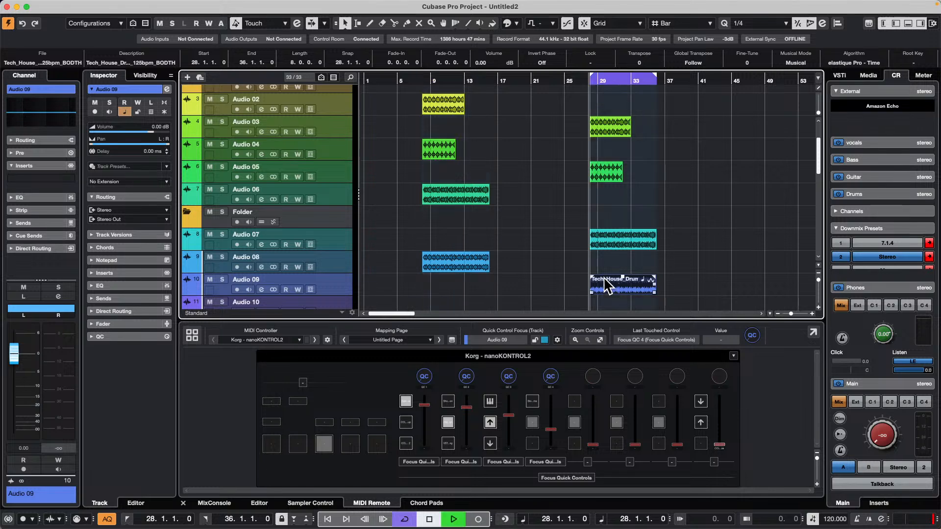
key(F3)
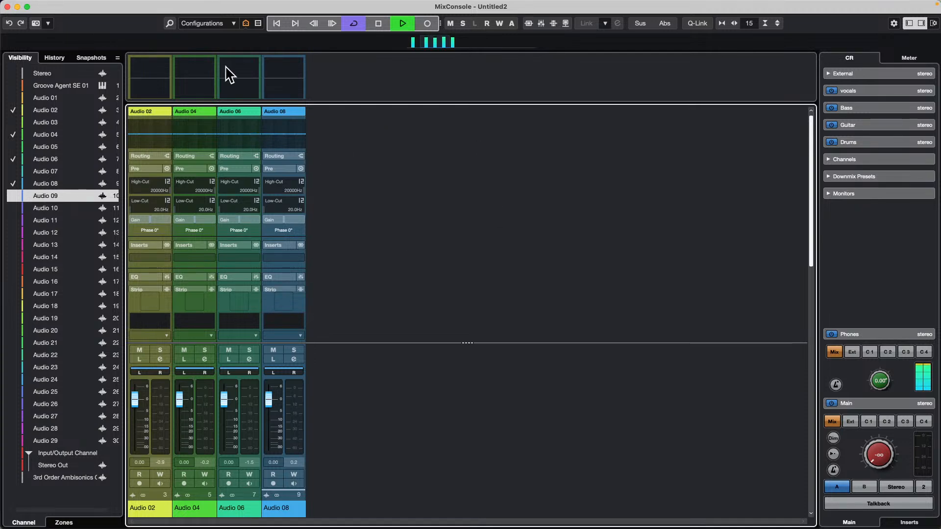
click(7, 6)
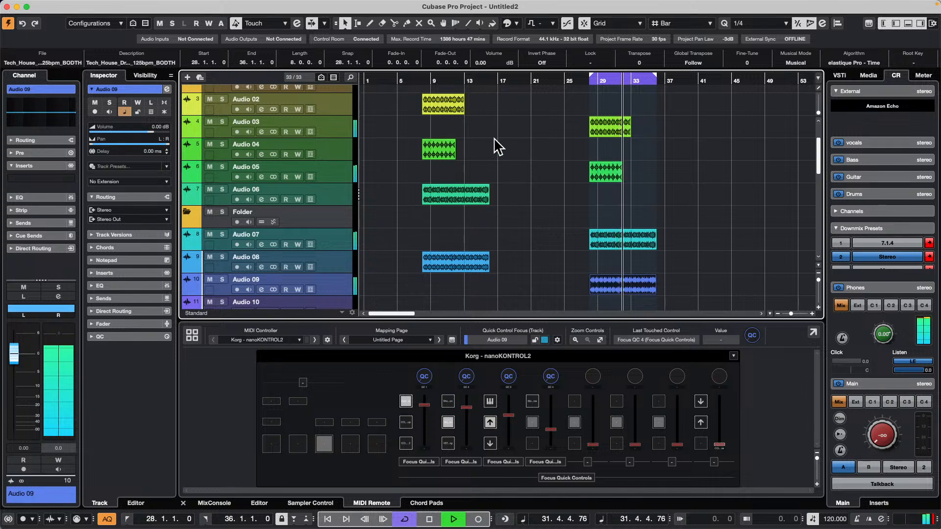
Step: Reopen the MixConsole and show only the channels with data between the locators around bars 28 to 36
key(F3)
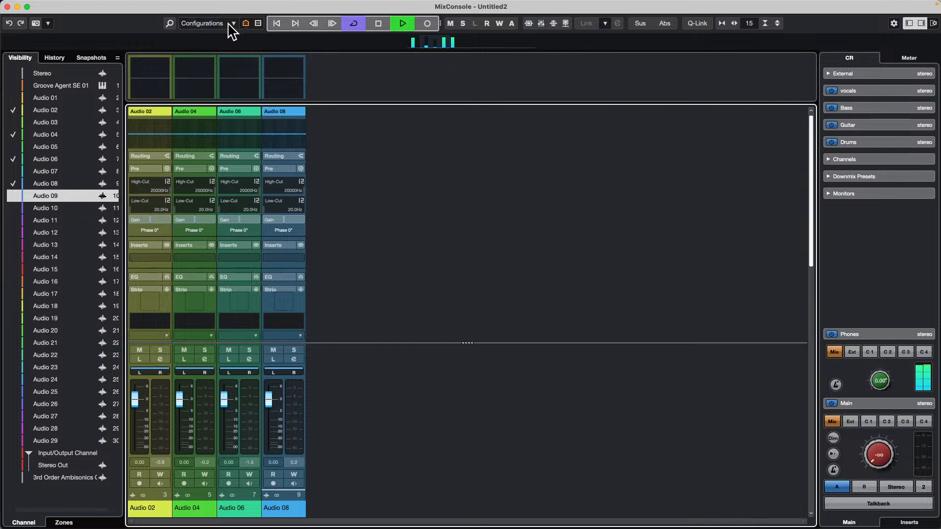
click(246, 24)
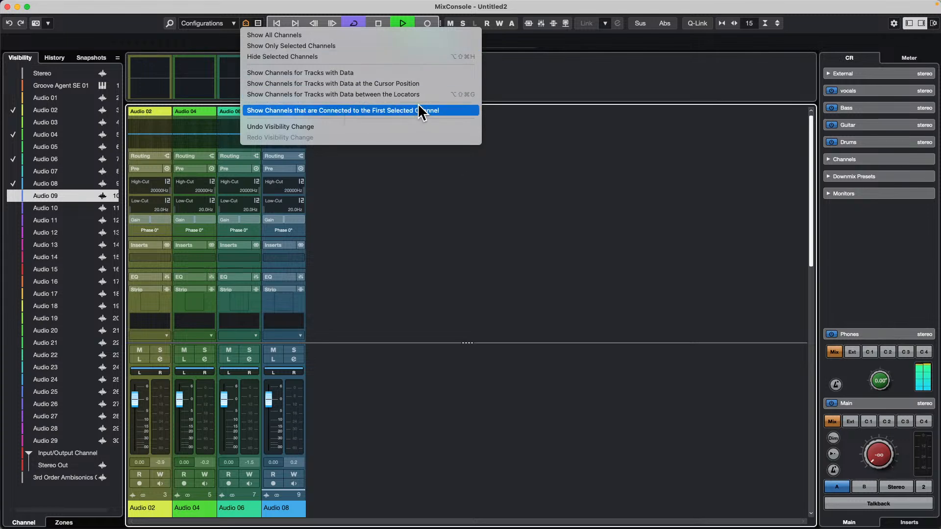
click(391, 95)
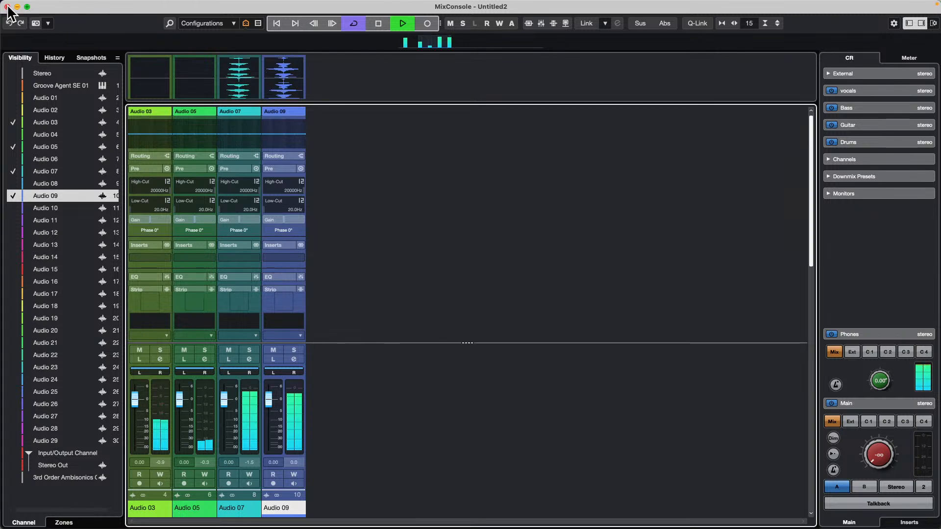
Step: Examine the command for showing channels with data between the locators once more, and close the MixConsole
click(245, 23)
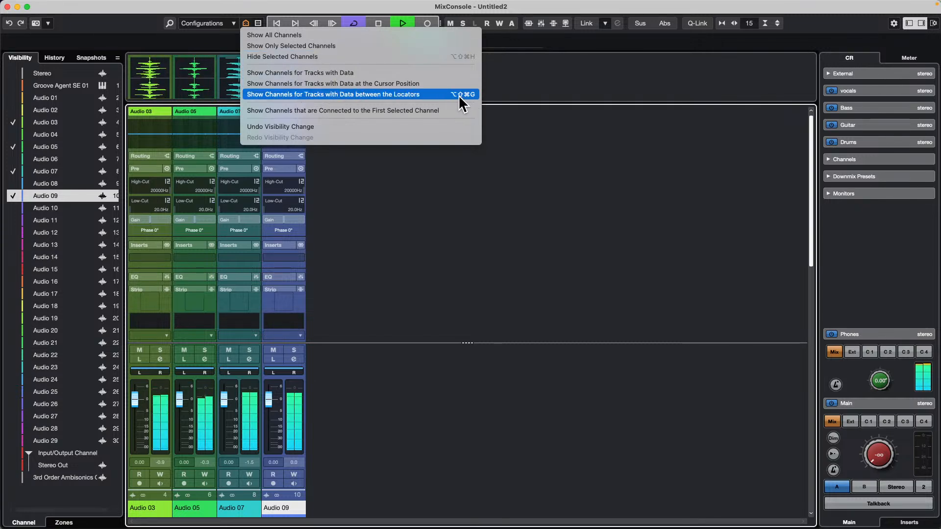
click(58, 34)
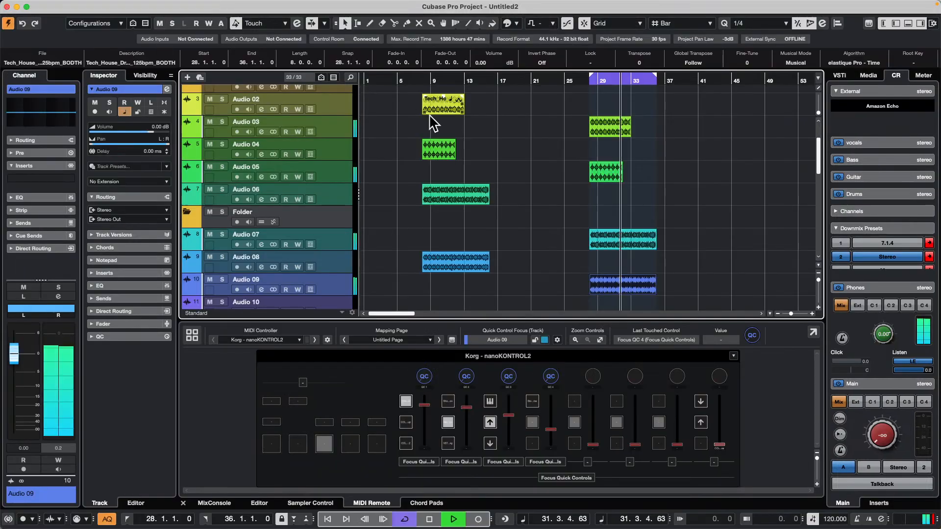
click(8, 6)
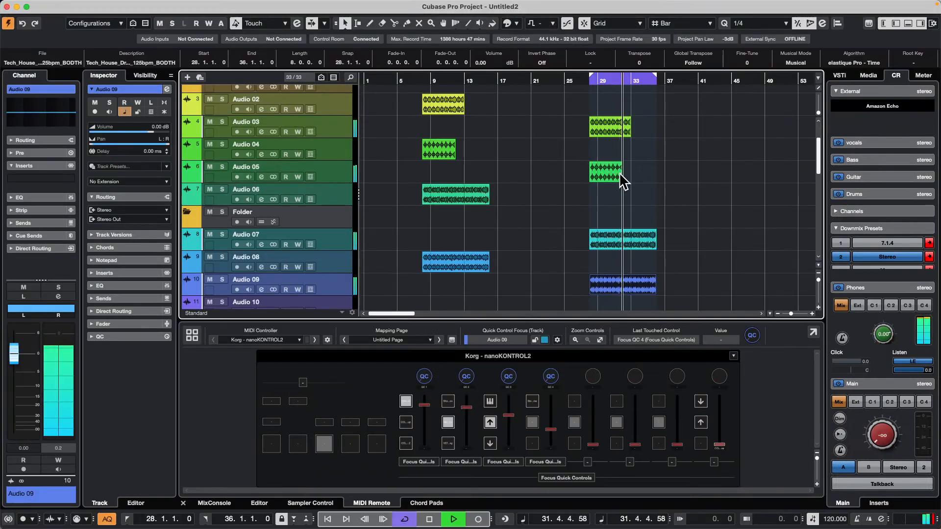
Step: Set the locators to the Audio 08 loop at bar 8 and show only the MixConsole channels with data between them
click(464, 273)
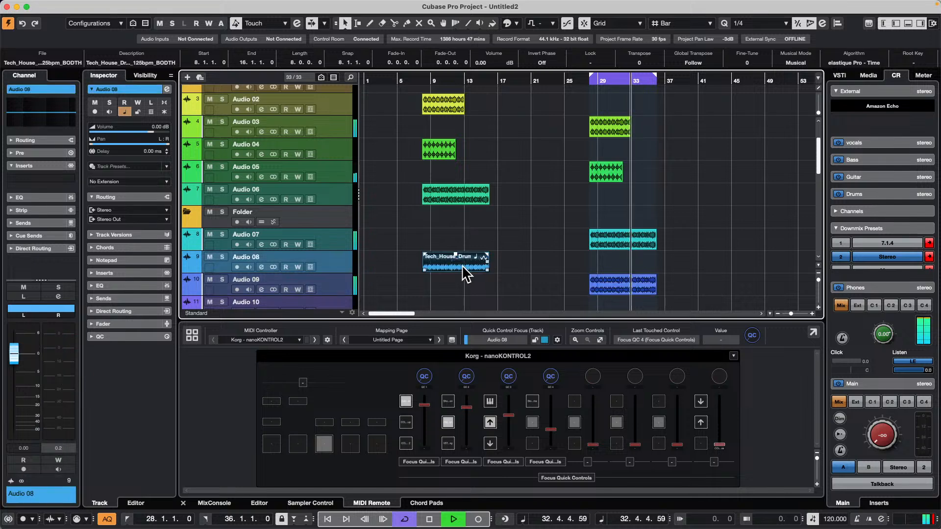
key(p)
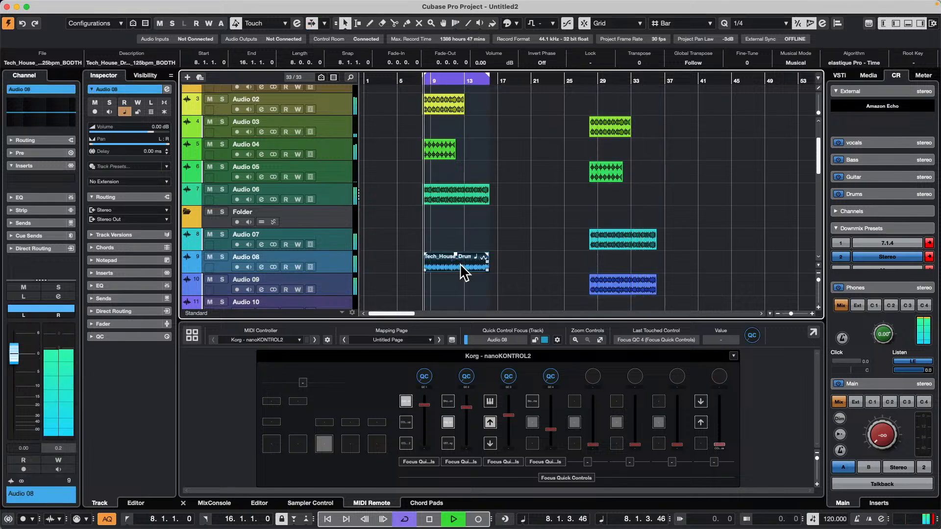
key(F3)
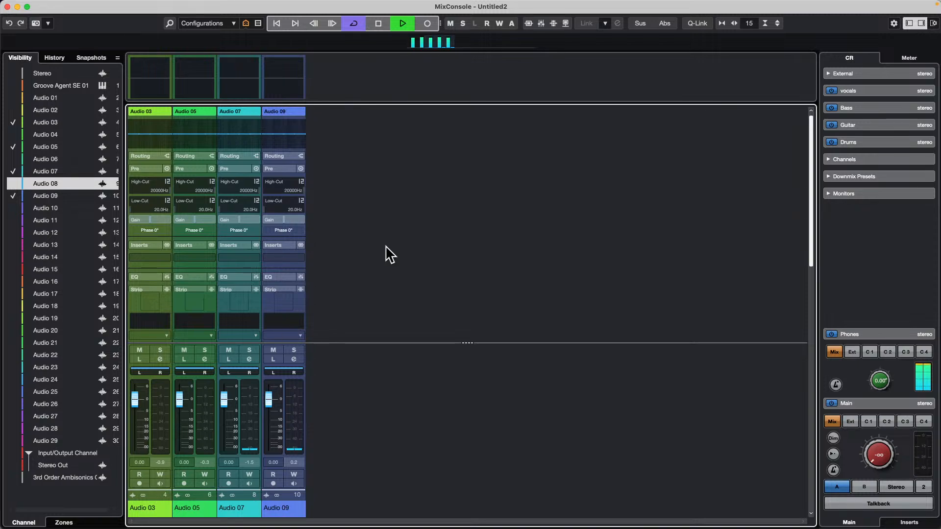
mouse_move(211, 10)
mouse_down()
mouse_move(601, 305)
mouse_move(297, 29)
mouse_move(213, 13)
mouse_up()
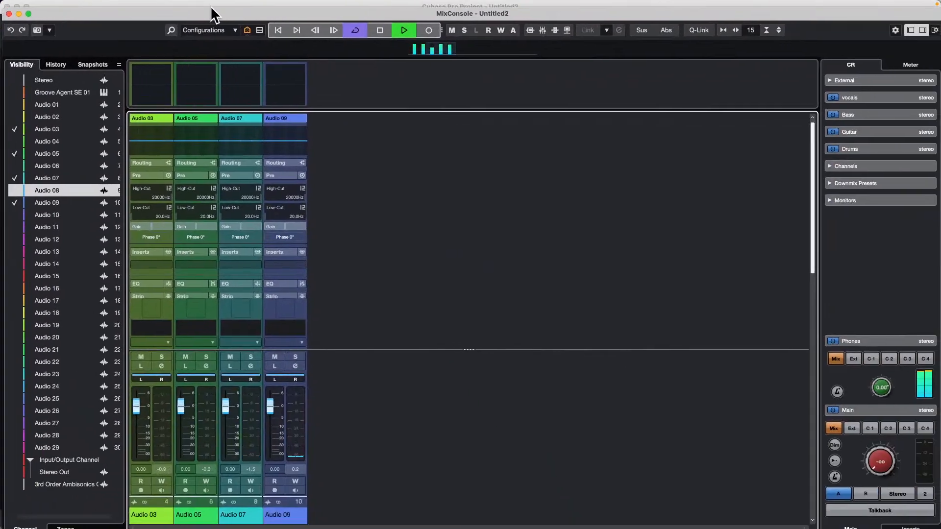
click(247, 30)
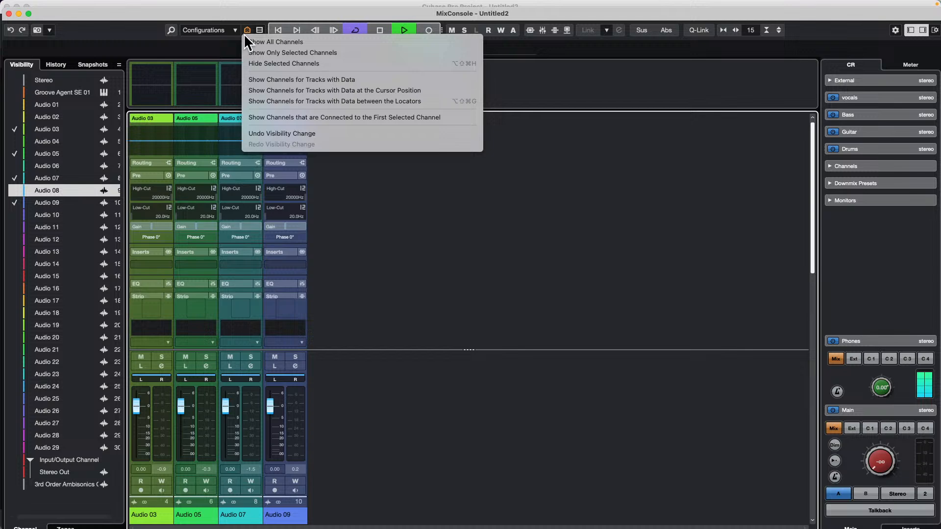
click(304, 101)
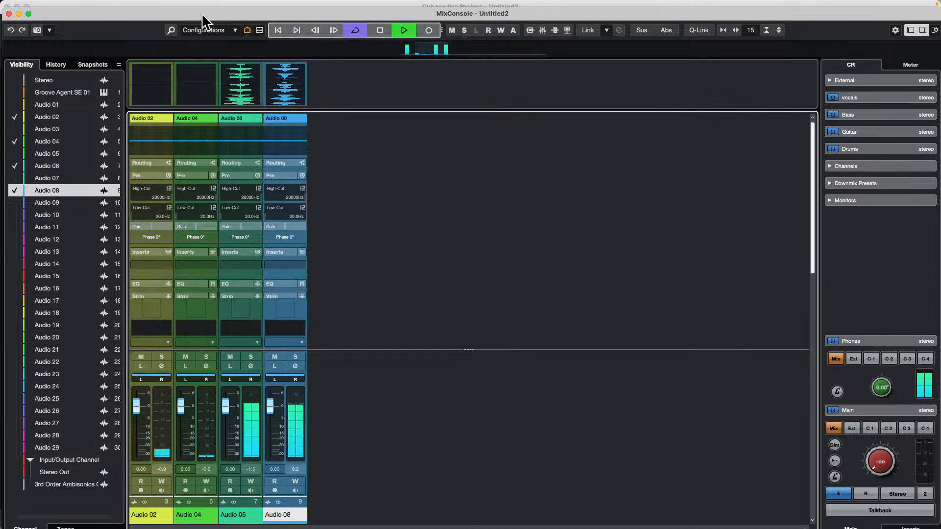
Step: Close the MixConsole and select the Groove Agent SE 01 track in the project
drag(210, 15, 246, 7)
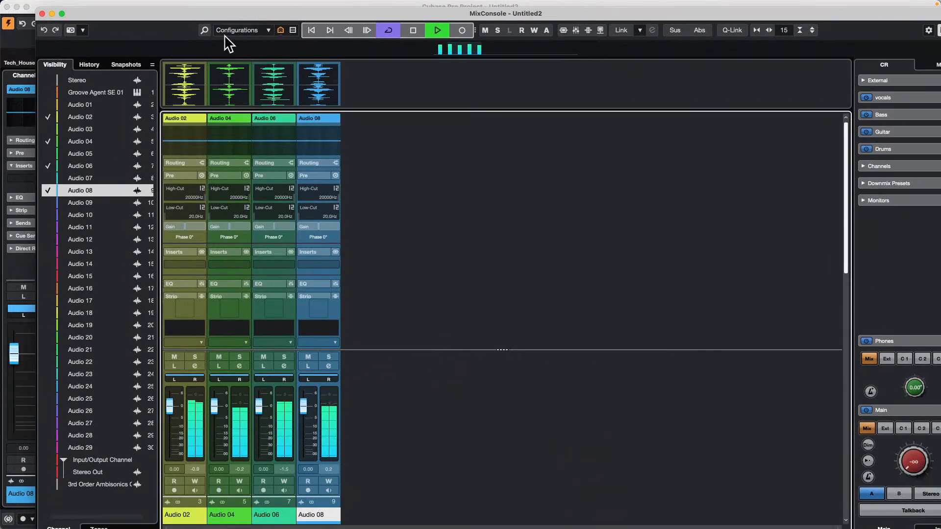
click(42, 14)
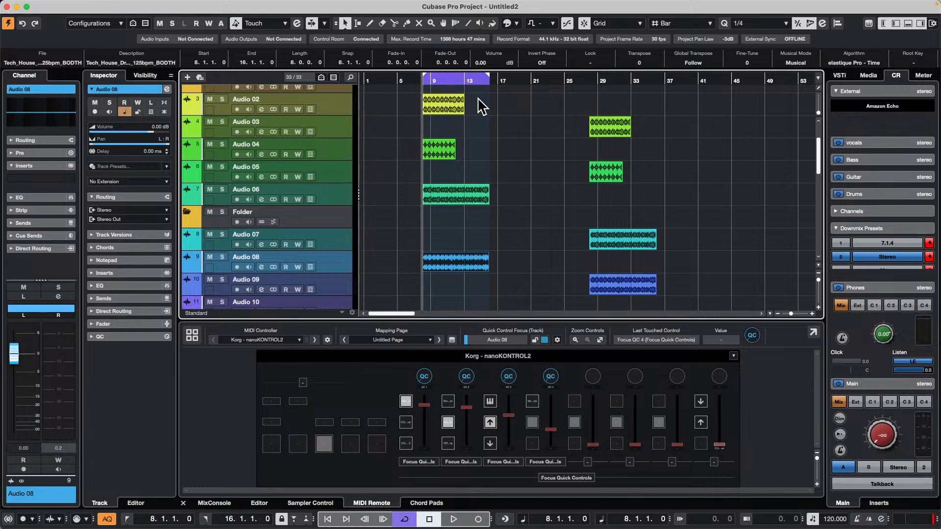
scroll(337, 141, up, 3)
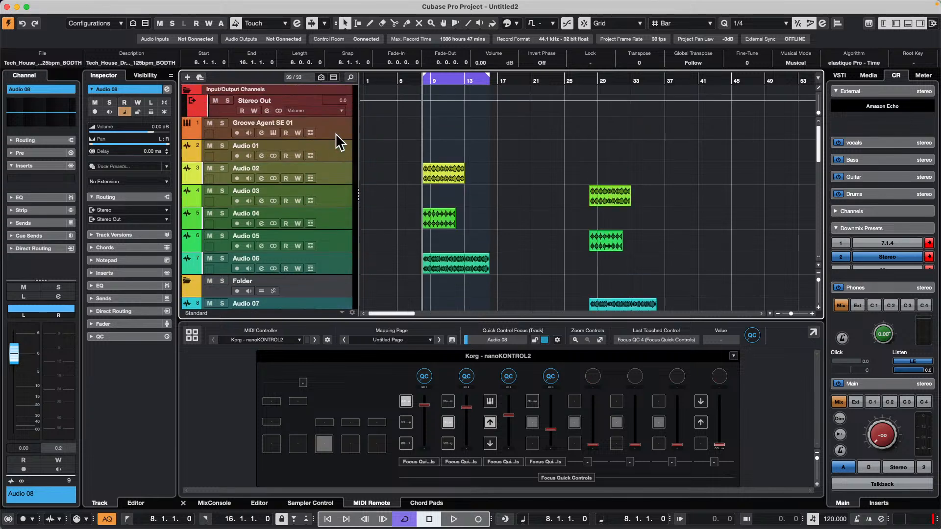
click(342, 133)
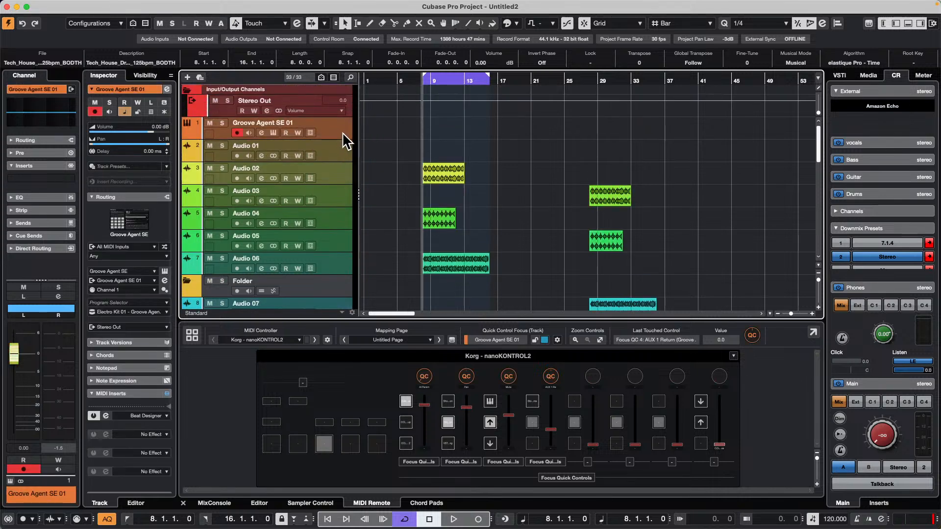
Step: Add an instrument track with Retrologue below the Groove Agent SE 01 track
right_click(342, 131)
mouse_move(489, 145)
click(551, 151)
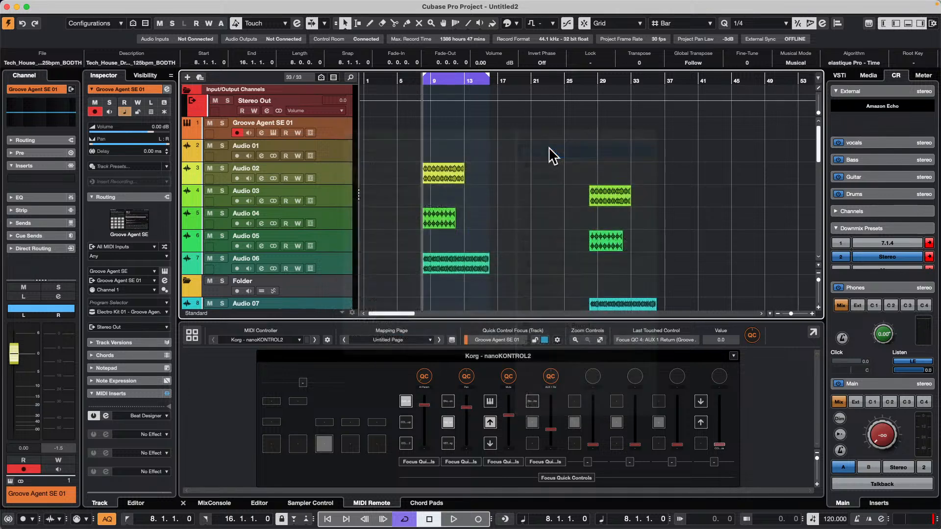
click(492, 177)
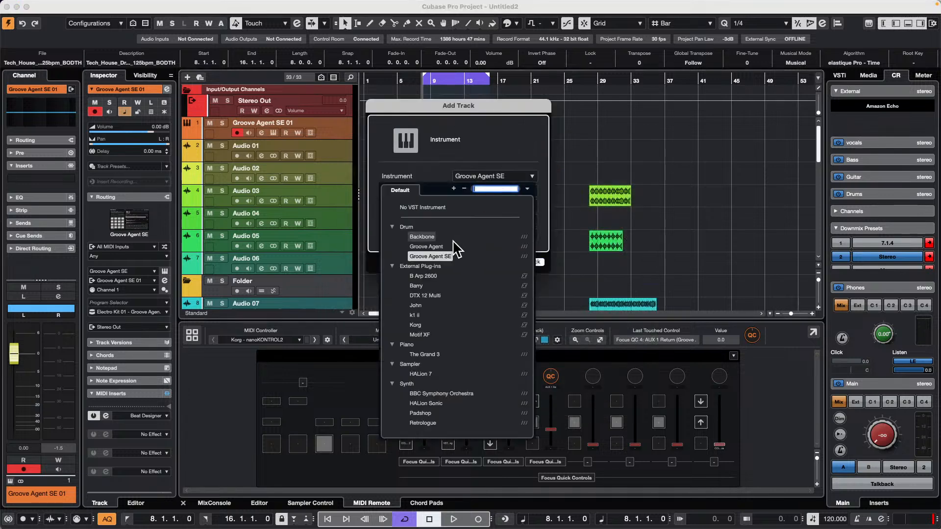
click(422, 422)
click(534, 262)
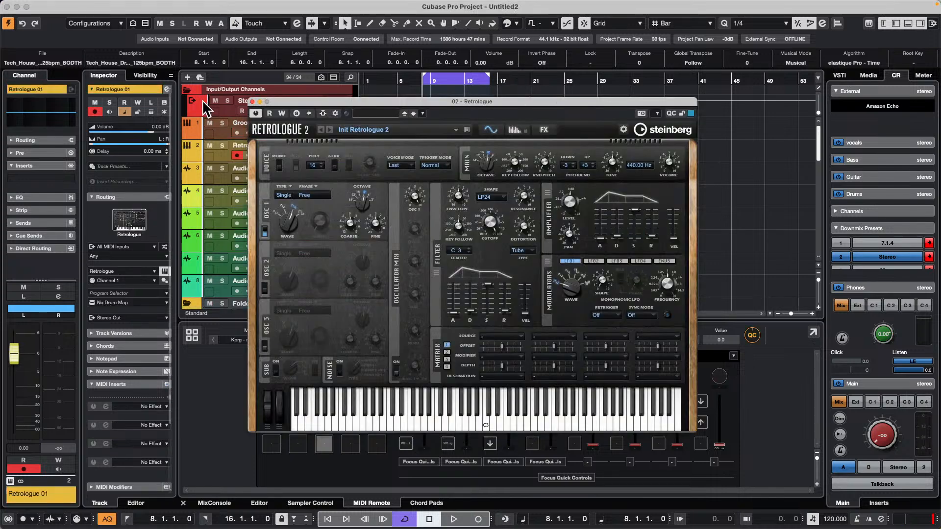
Step: Load the Discomfort preset into Retrologue
click(371, 131)
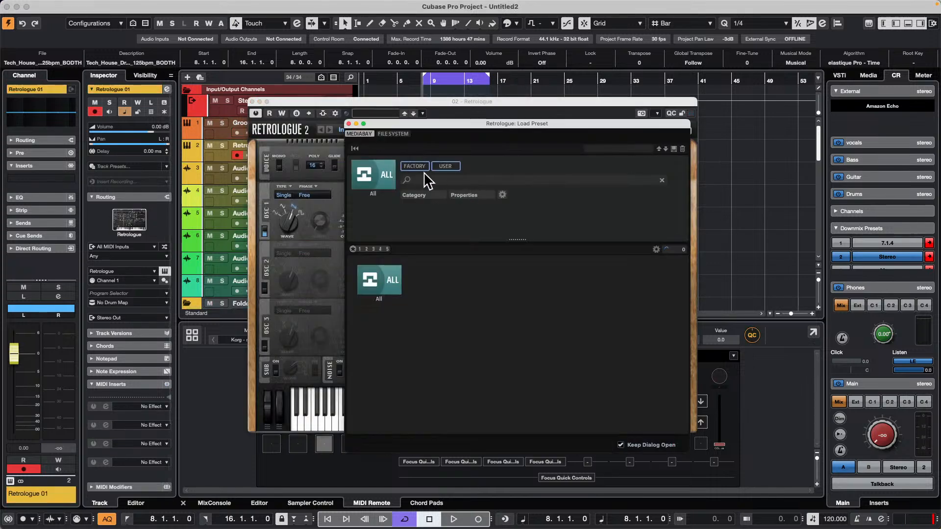
click(349, 123)
click(381, 113)
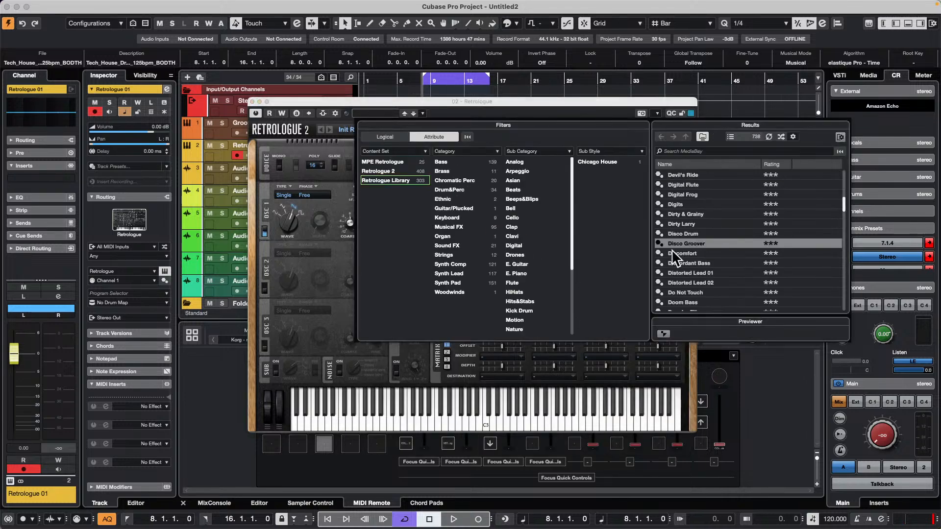
double_click(693, 249)
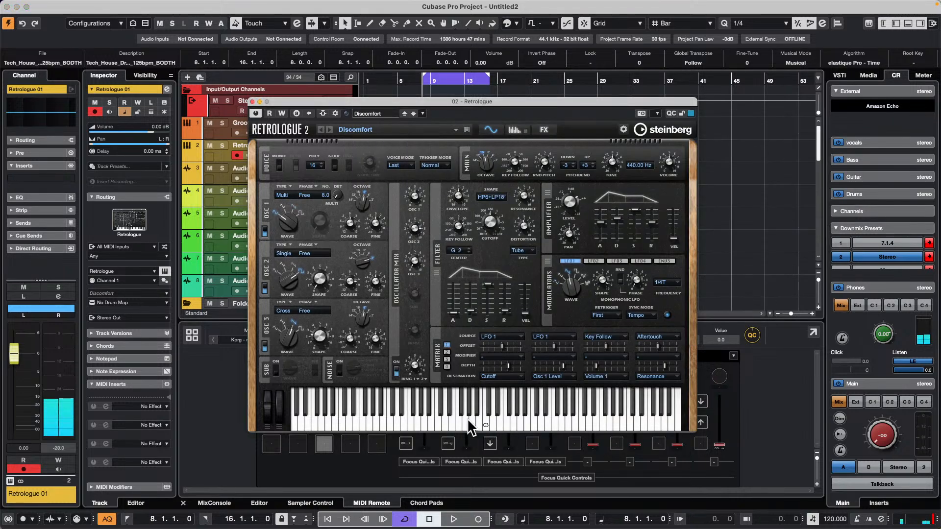
Step: Audition the preset while raising the Control Room's Main level to about -6.65, and close the Retrologue editor
click(466, 422)
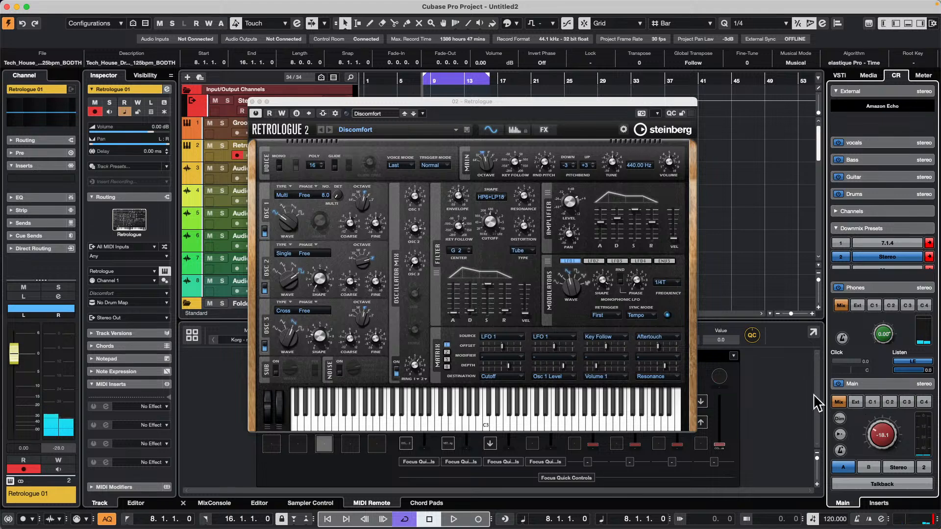
click(584, 408)
drag(879, 425, 880, 404)
click(252, 101)
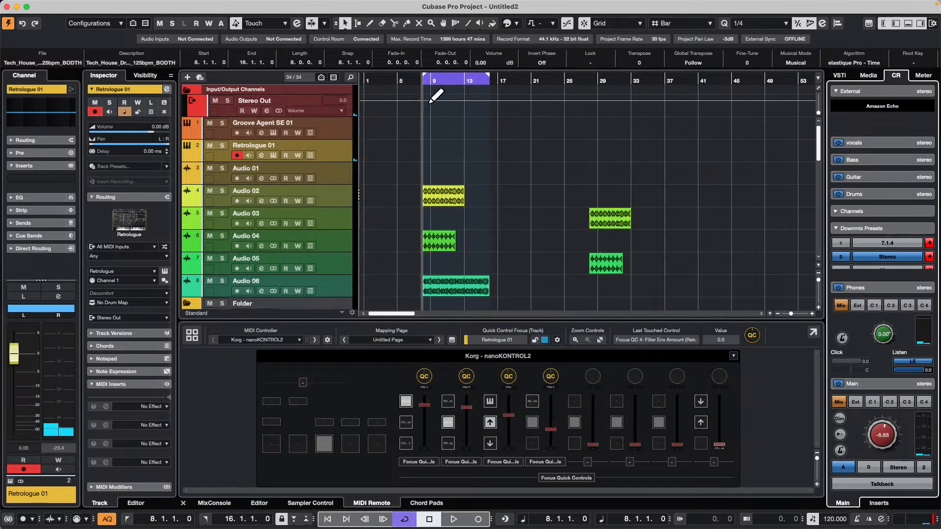
Step: Draw a MIDI part on the Retrologue 01 track from bar 9 to bar 17 and open it in the Key Editor
right_click(424, 149)
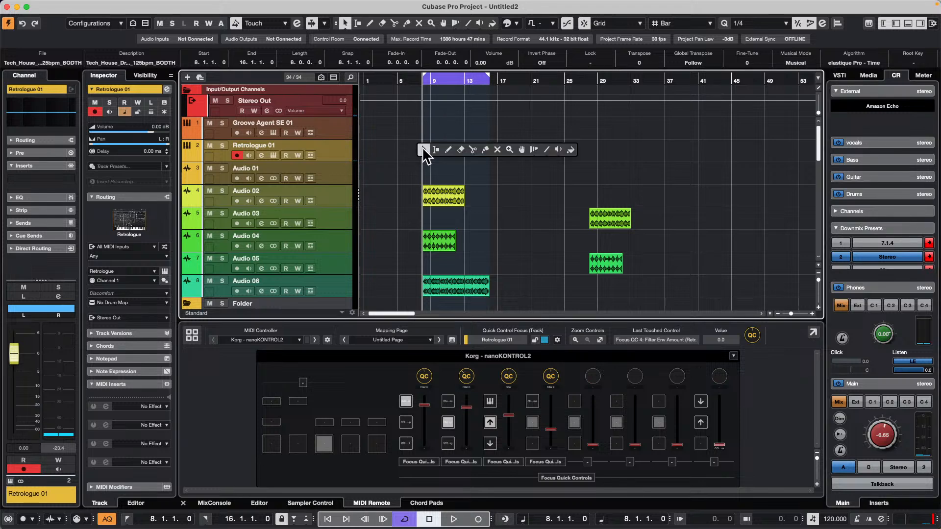
click(436, 149)
click(451, 148)
right_click(433, 149)
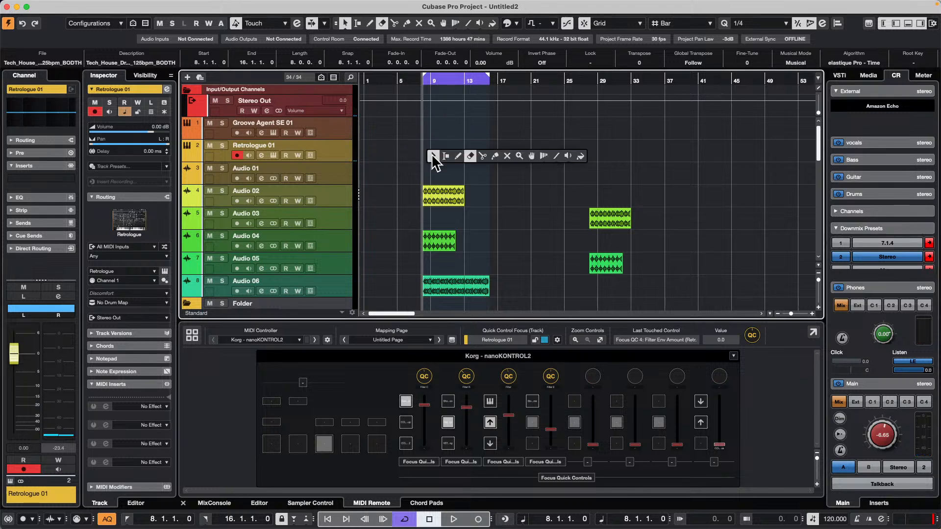
click(457, 155)
drag(431, 158, 531, 158)
key(1)
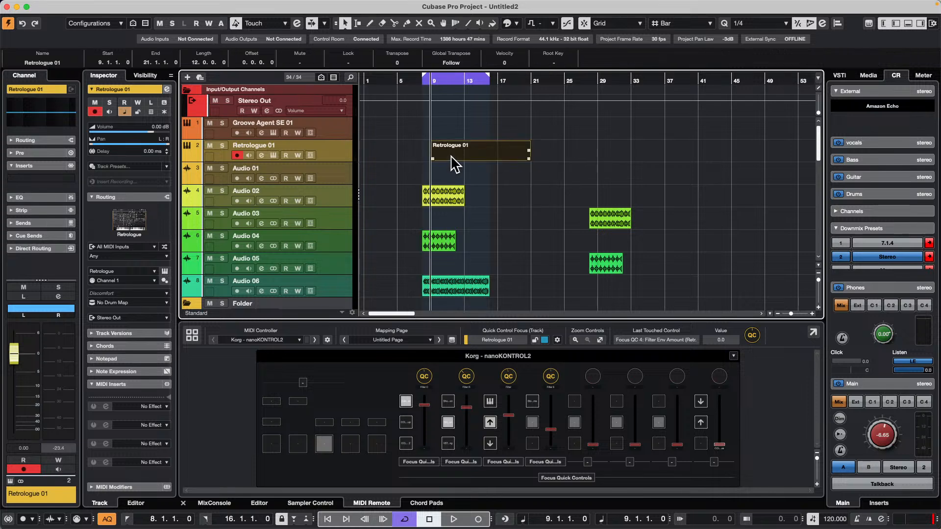
drag(528, 159, 496, 157)
double_click(477, 157)
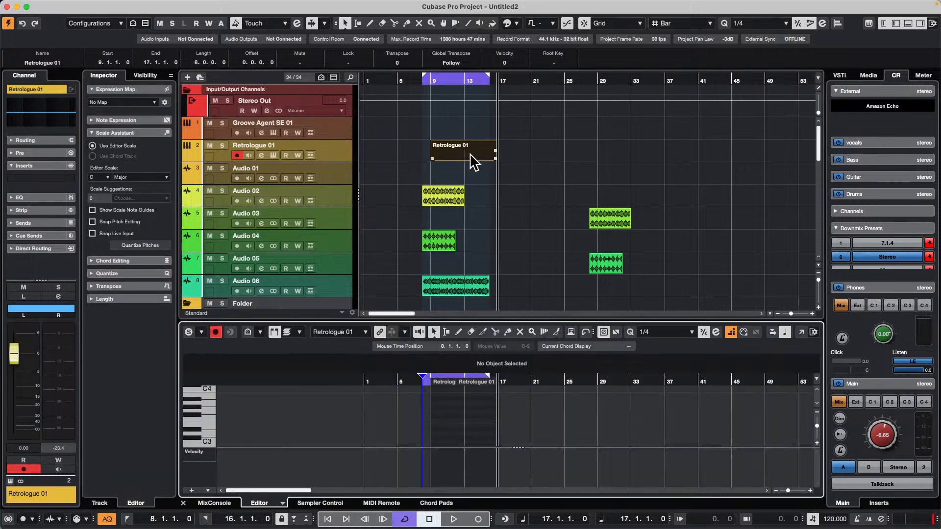
Step: Draw three stacked sustained notes across the full length of the Retrologue 01 part, with D#3 as the lowest
right_click(431, 415)
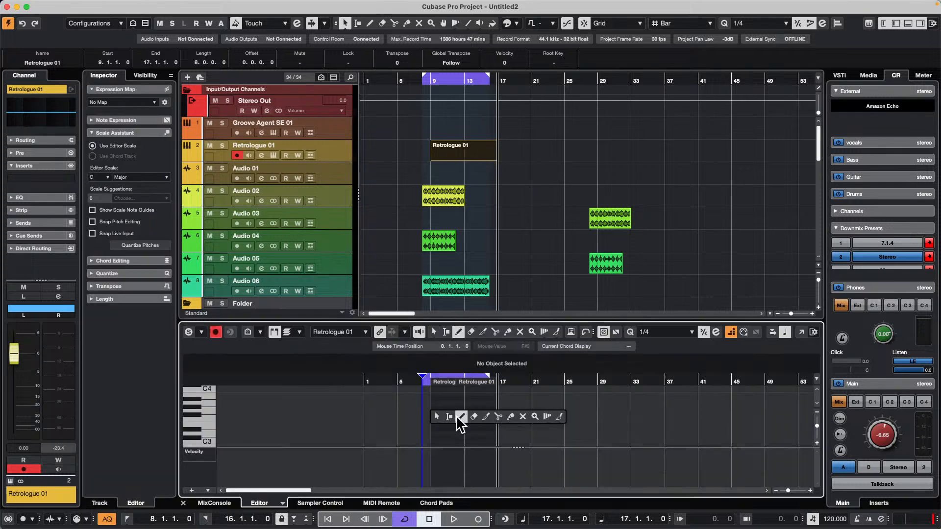
click(455, 415)
drag(431, 416, 495, 416)
drag(432, 429, 495, 429)
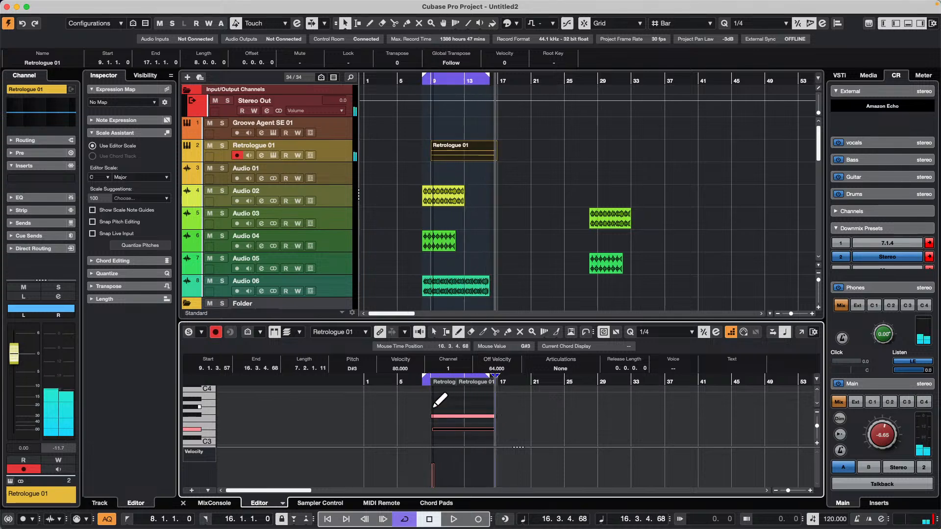
drag(432, 403, 499, 402)
key(1)
Step: Align the starts of the three sustained notes with the beginning of the part at bar 9
drag(444, 393, 435, 436)
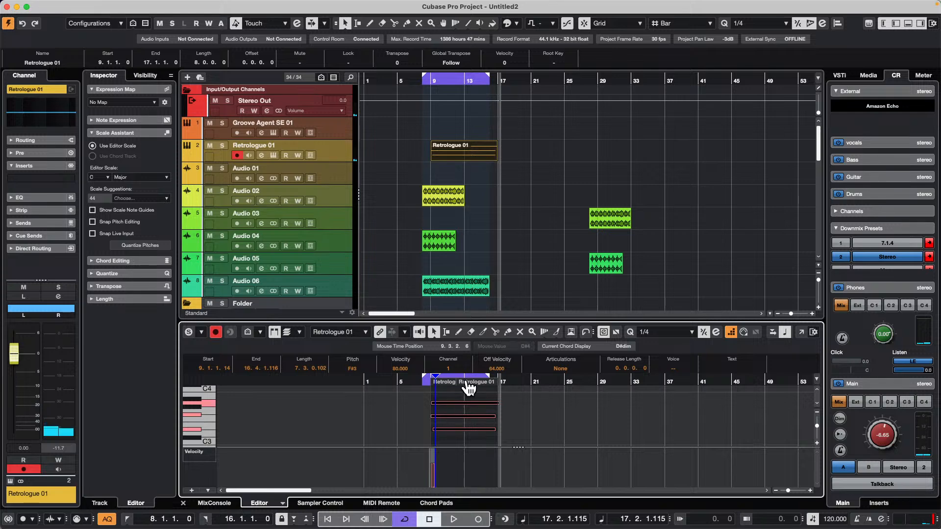
drag(523, 379, 301, 418)
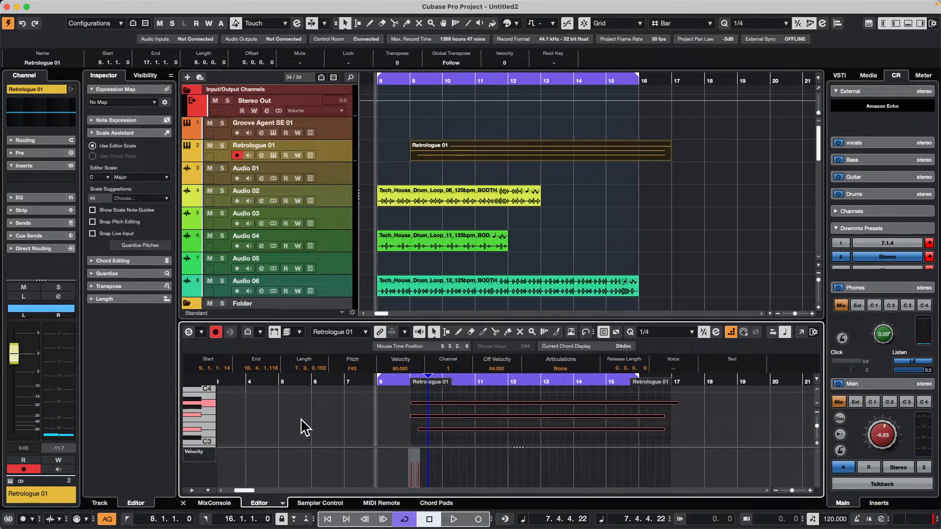
click(433, 434)
drag(435, 430, 431, 434)
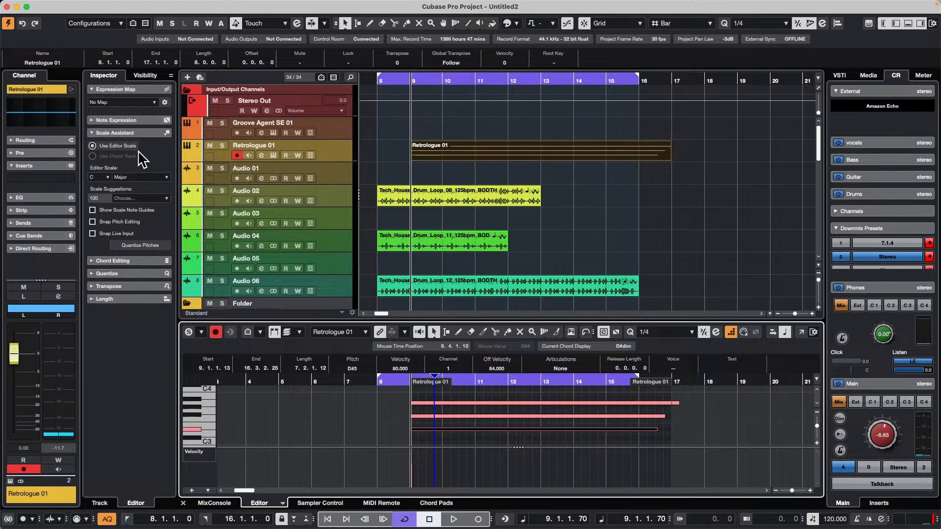
Step: Add Arpache SX as the first MIDI insert on the Retrologue 01 track and move its window clear of the part
click(464, 157)
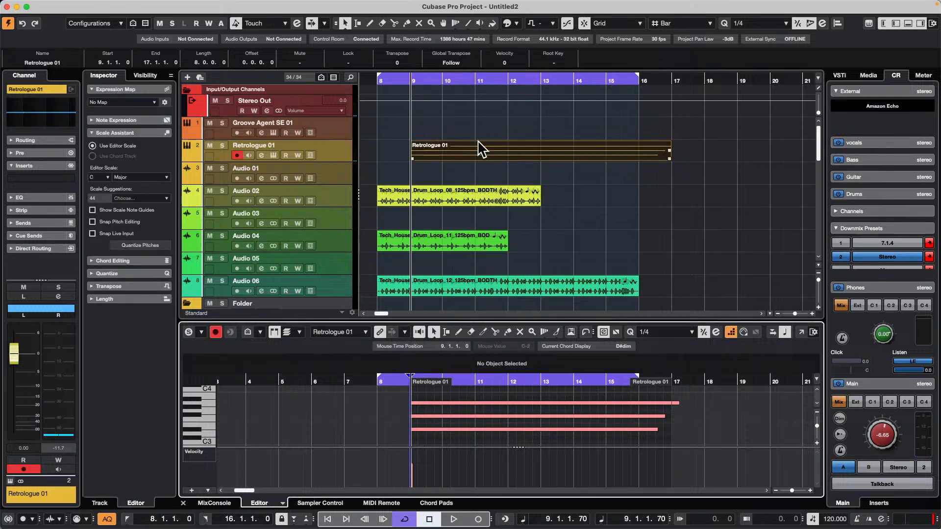
click(326, 154)
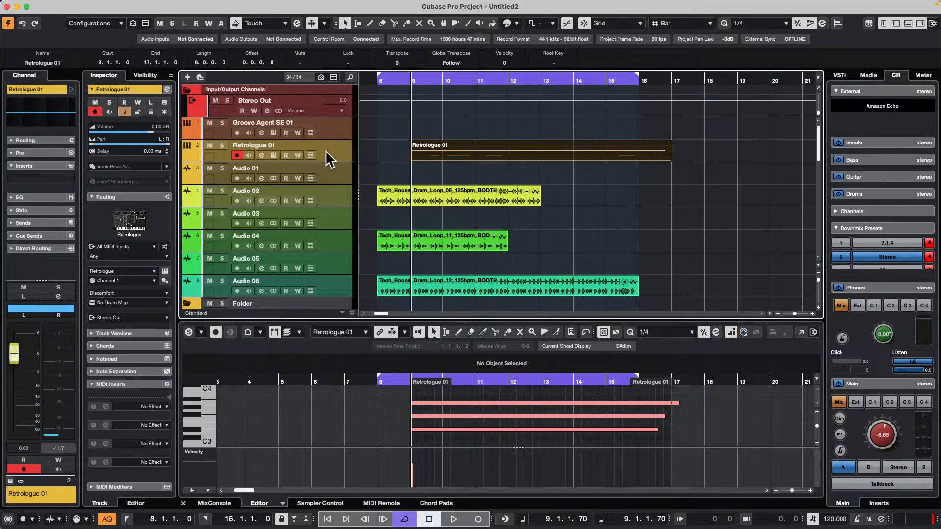
click(147, 406)
click(157, 234)
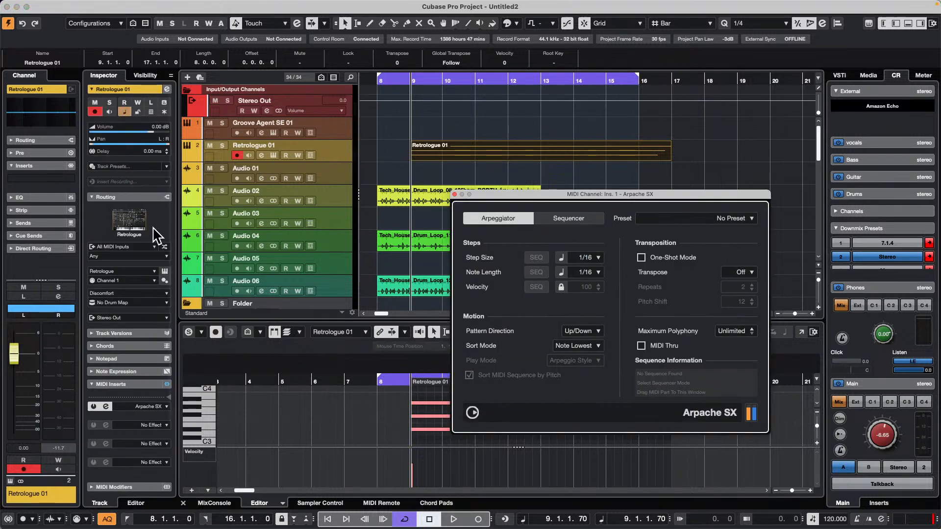
drag(623, 200, 697, 183)
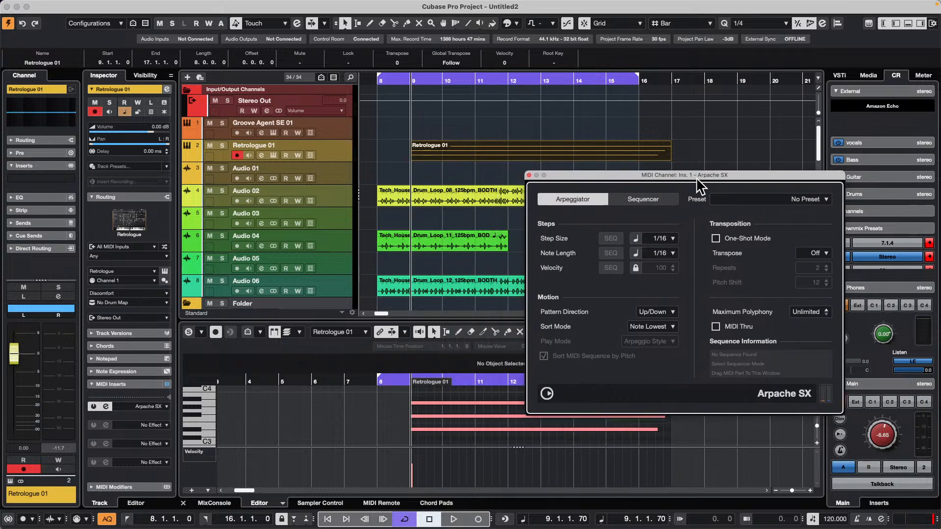
Step: Play back the arpeggiated part and solo the Retrologue 01 track
key(space)
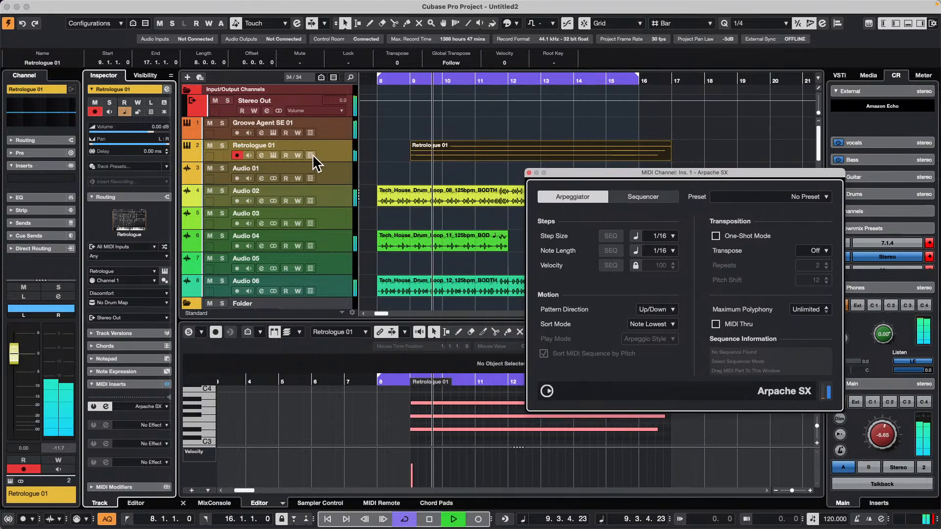
click(222, 145)
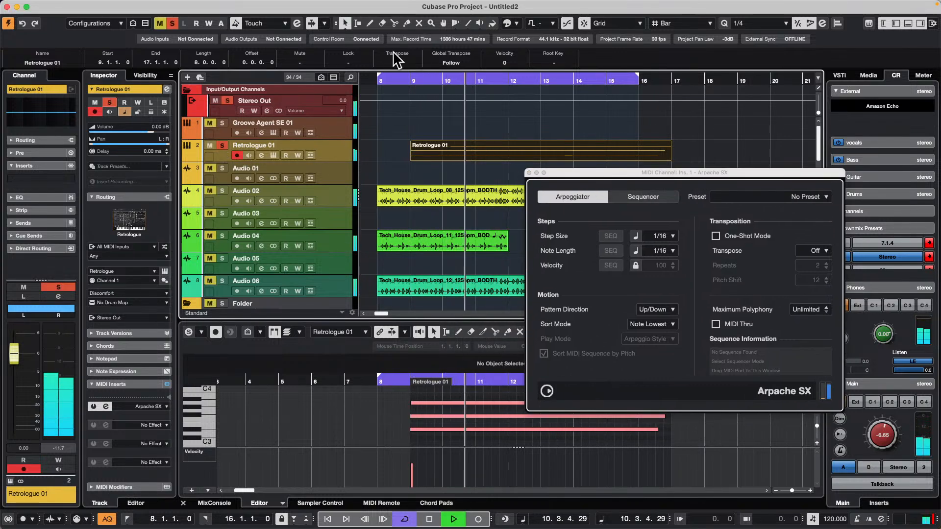
key(space)
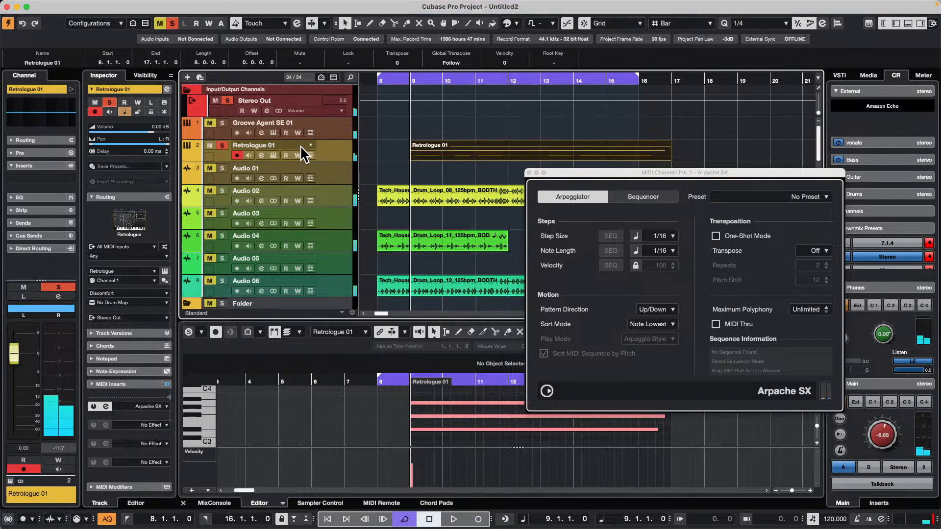
Step: Load the Big Bone preset from the Bass category of the Retrologue Library into Retrologue
click(273, 156)
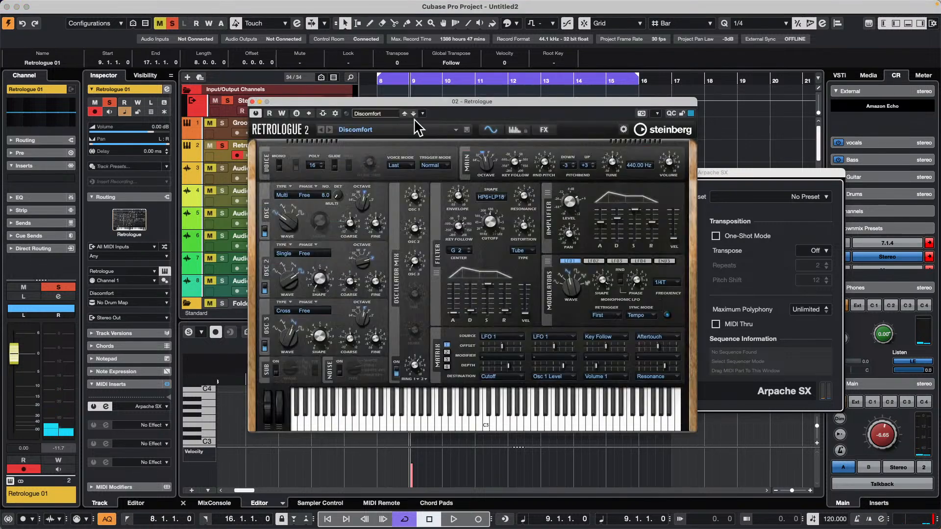
click(378, 114)
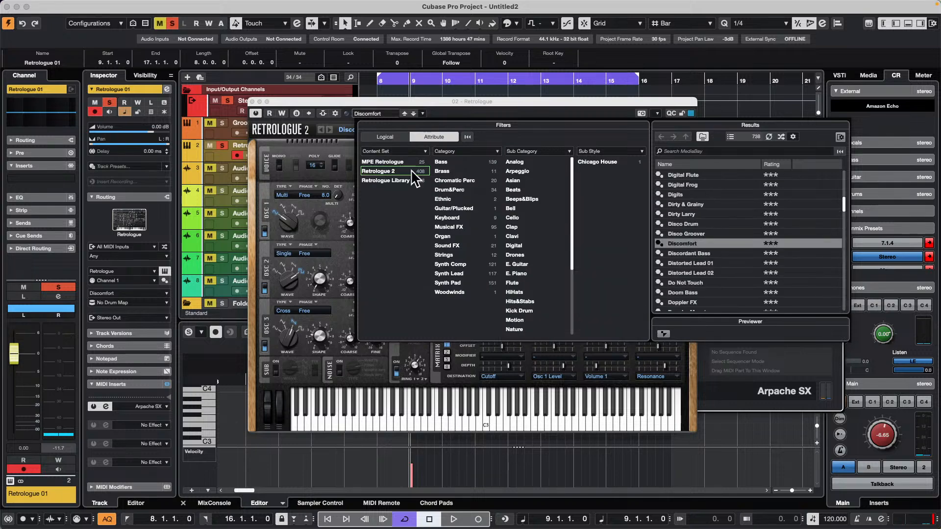
click(386, 180)
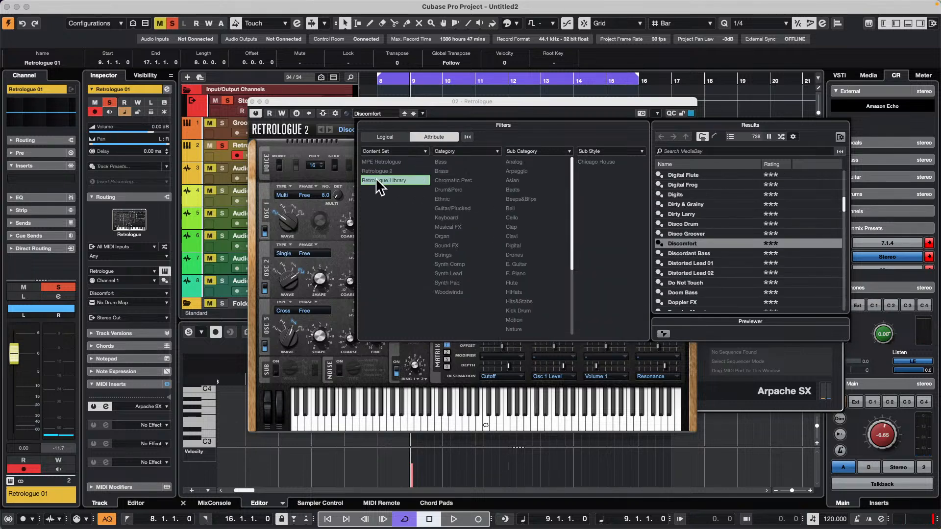
click(441, 162)
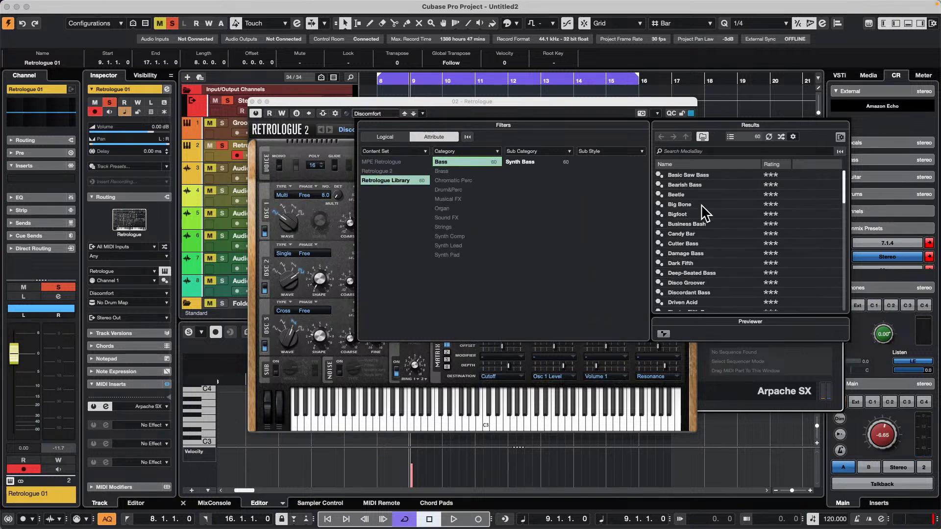
double_click(701, 206)
Step: Listen to the arpeggiated part with the Big Bone sound and close the plug-in windows
key(space)
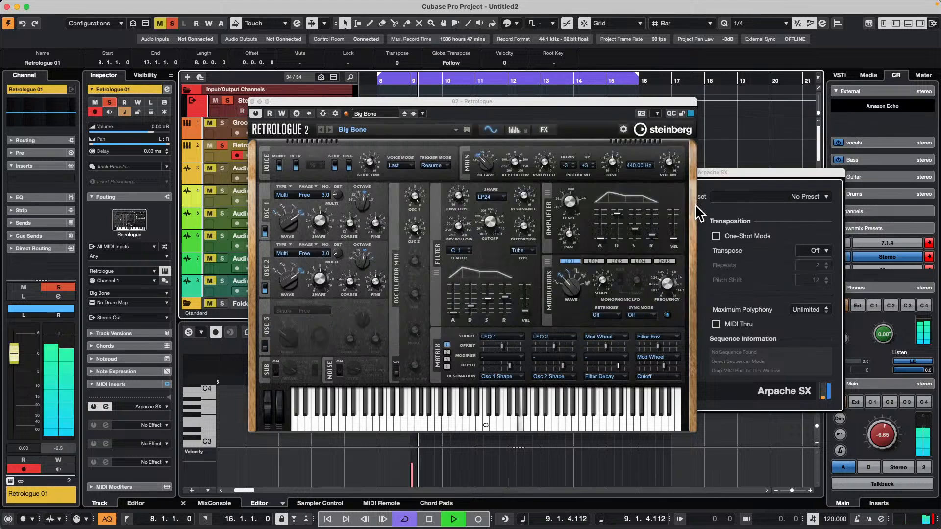
drag(318, 103, 658, 215)
click(622, 219)
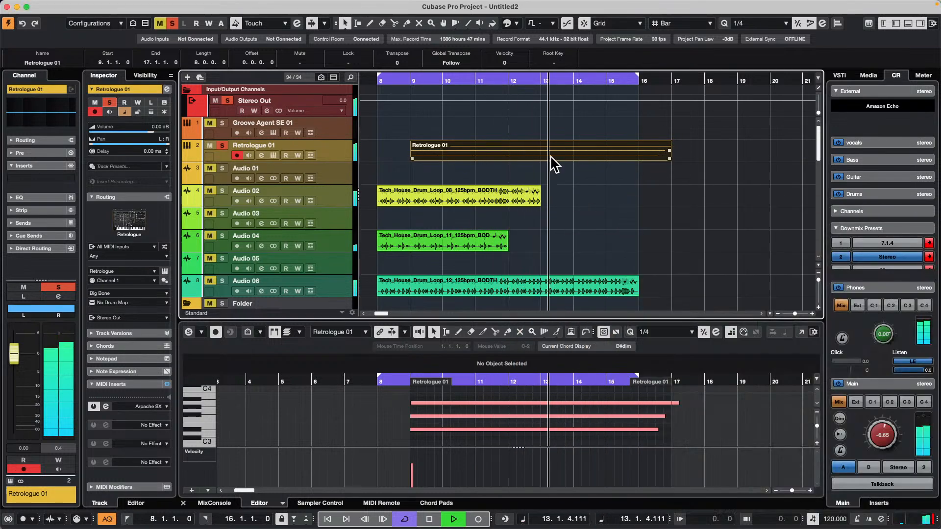
key(space)
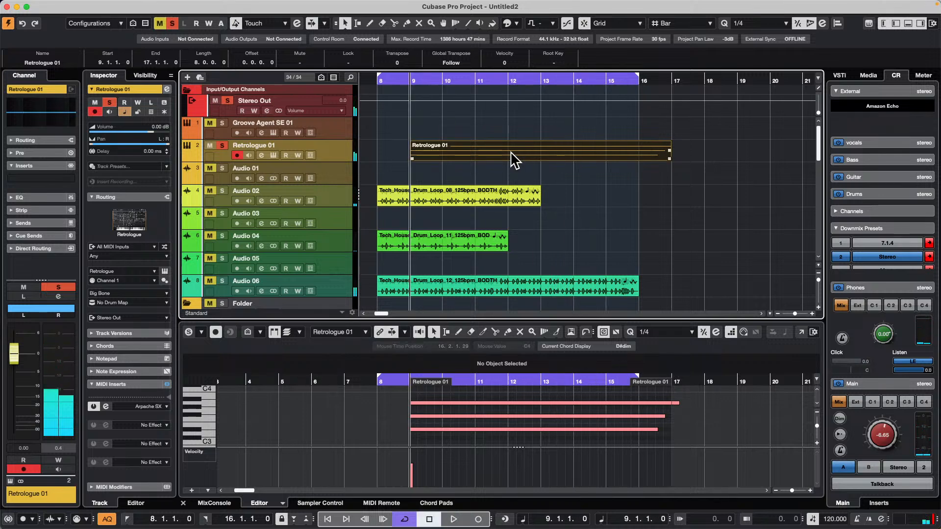
Step: Freeze the MIDI modifiers into the Retrologue 01 part, inspect its notes, and undo the freeze
click(167, 5)
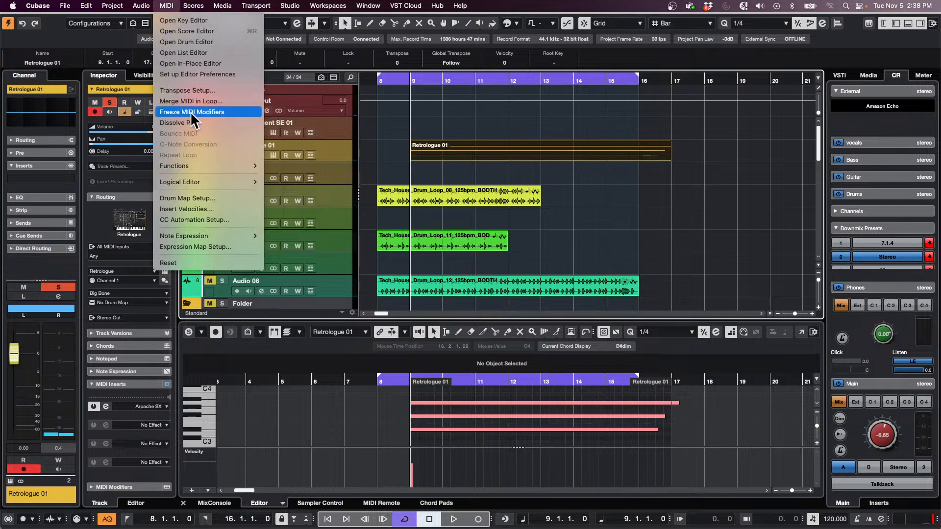
click(228, 113)
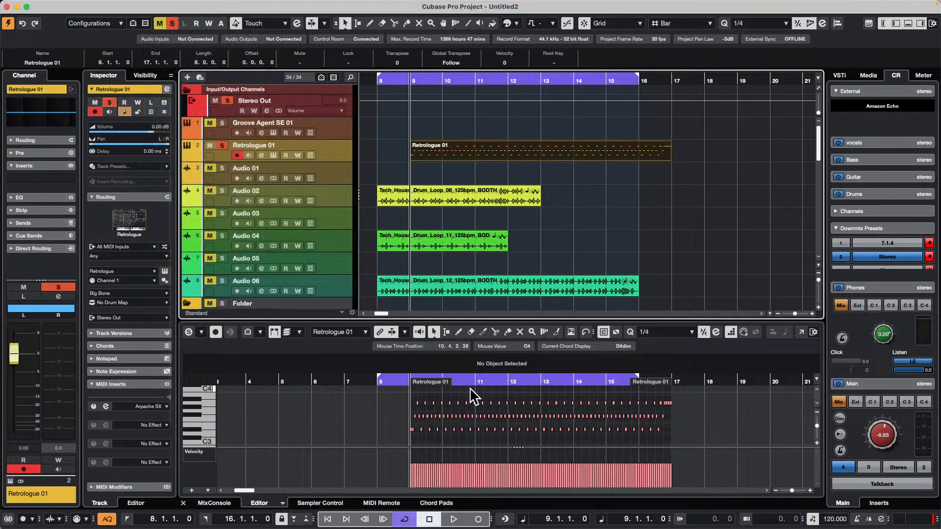
drag(472, 382, 385, 403)
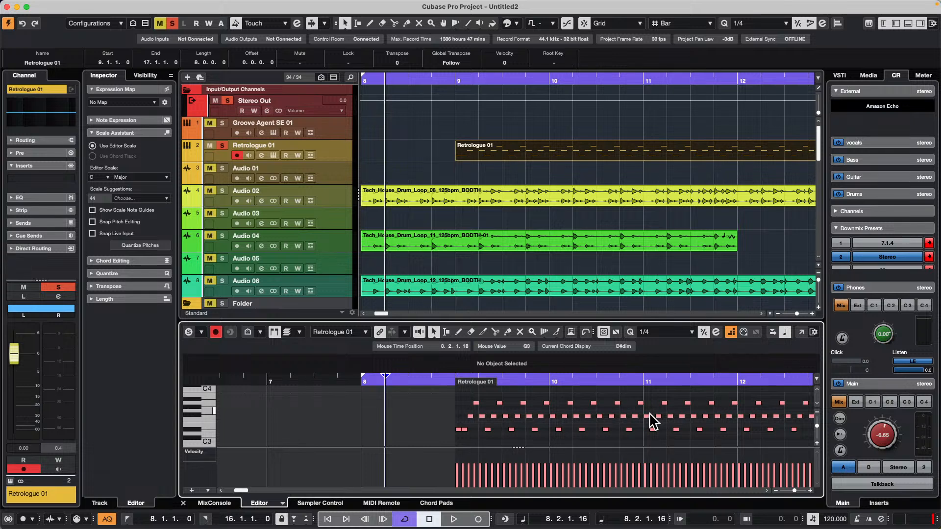
click(571, 332)
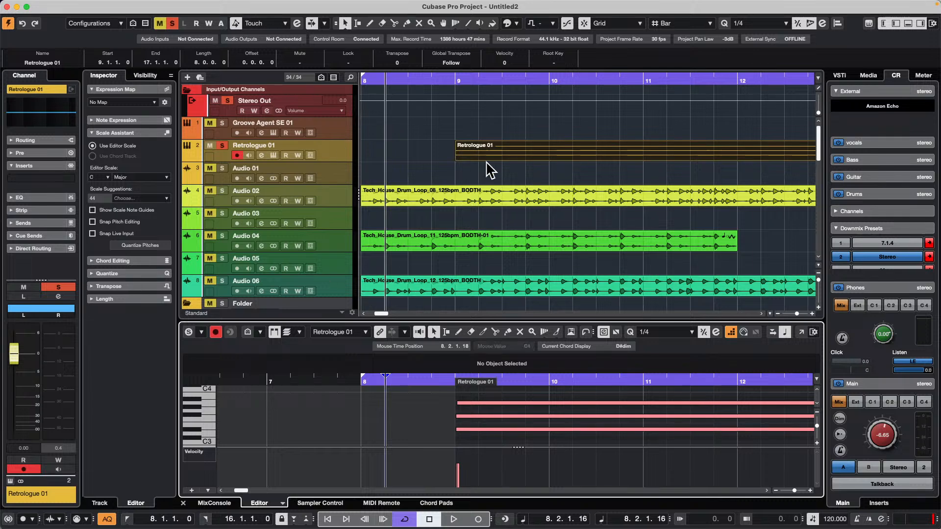
Step: Show the Retrologue 01 track's MIDI inserts, freeze its MIDI modifiers into the part once more, and undo that freeze
click(335, 159)
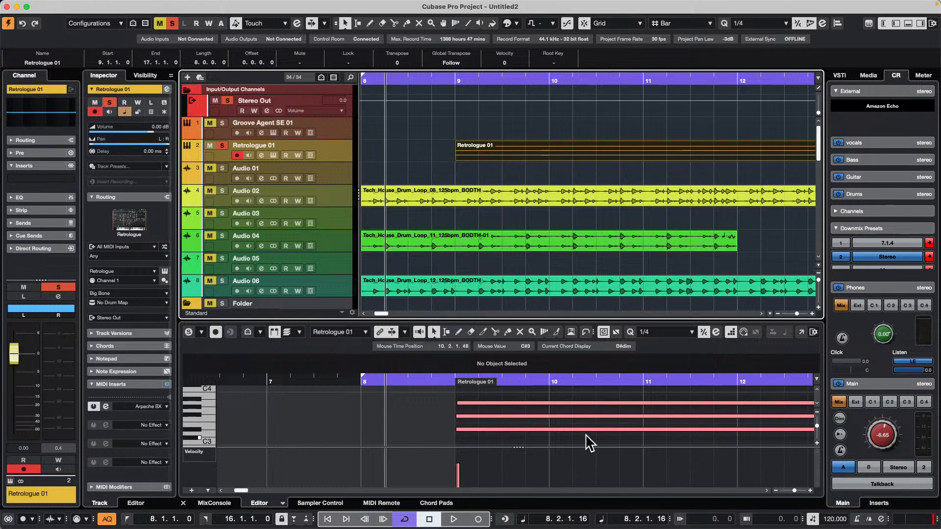
mouse_move(219, 4)
click(166, 6)
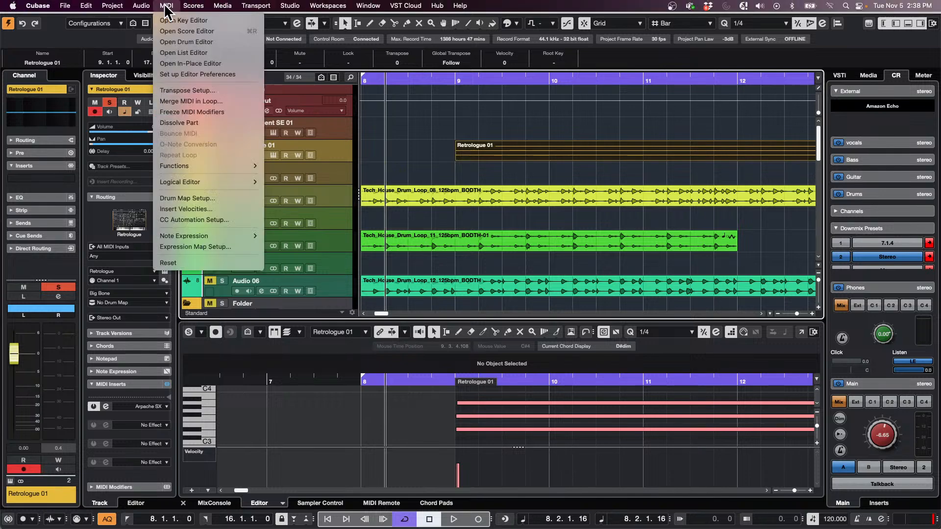
click(184, 112)
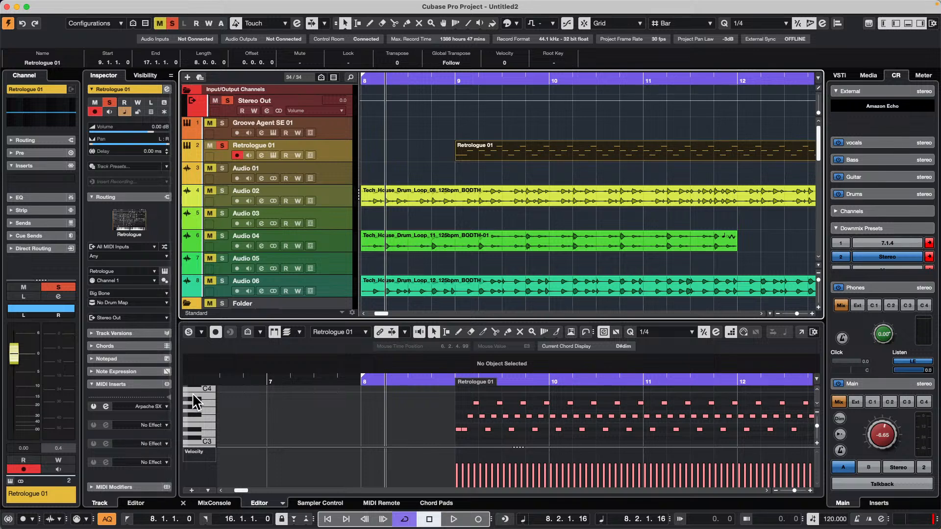
key(super+z)
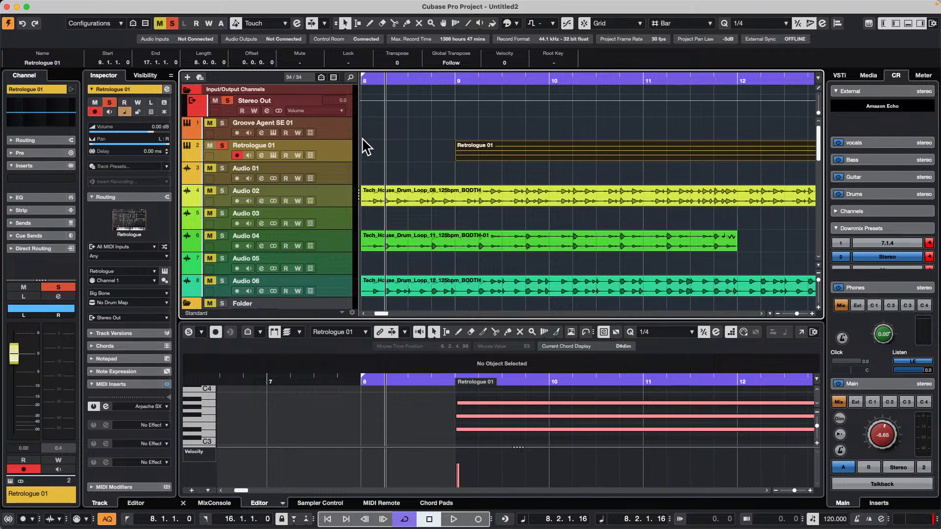
Step: Examine the Beat Designer pattern and its drum sound choices on the Groove Agent SE 01 track, and close the plug-in window
click(334, 129)
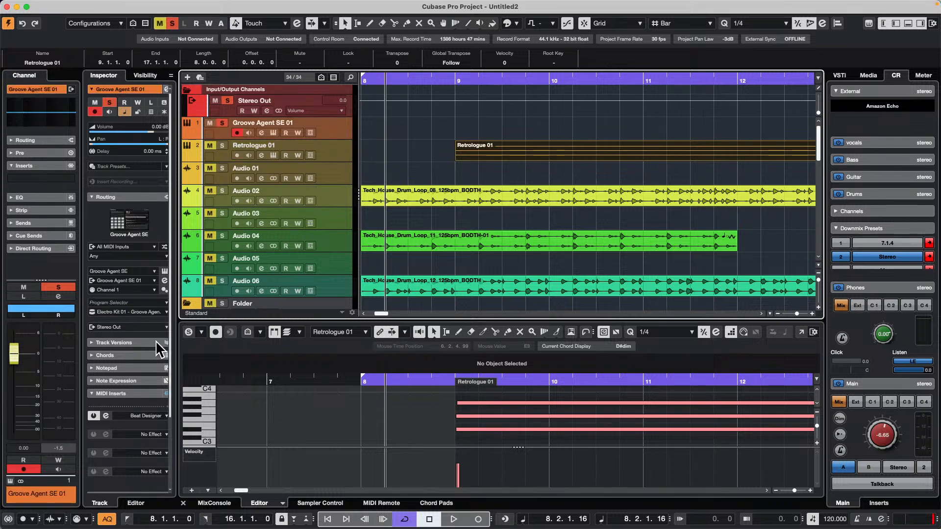
click(105, 416)
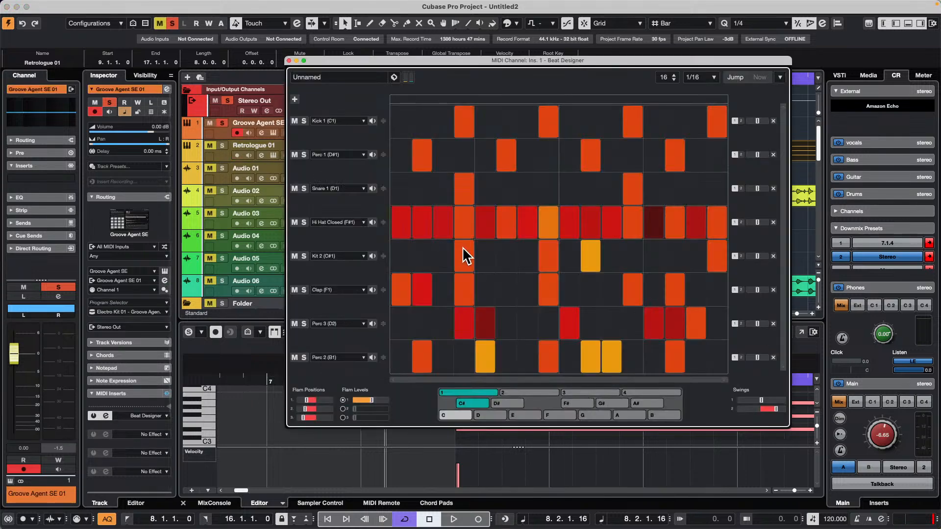
click(345, 188)
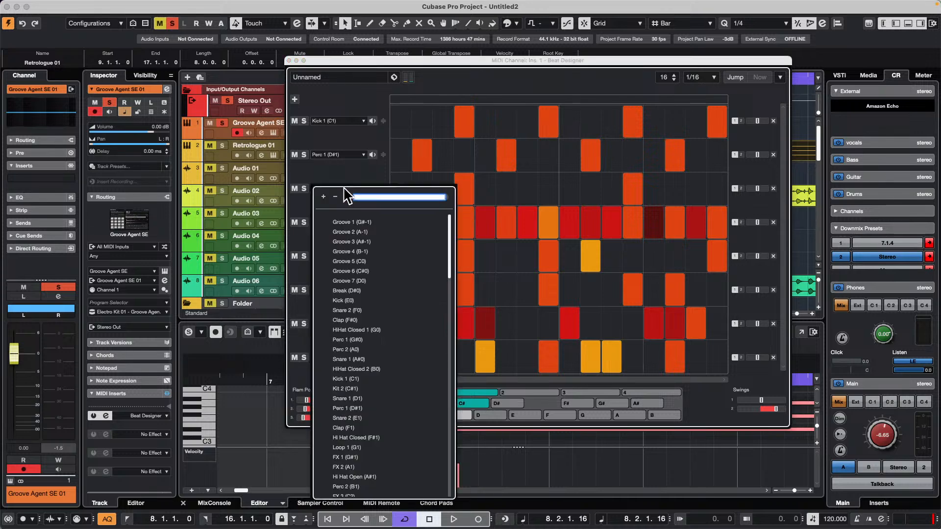
scroll(378, 316, down, 5)
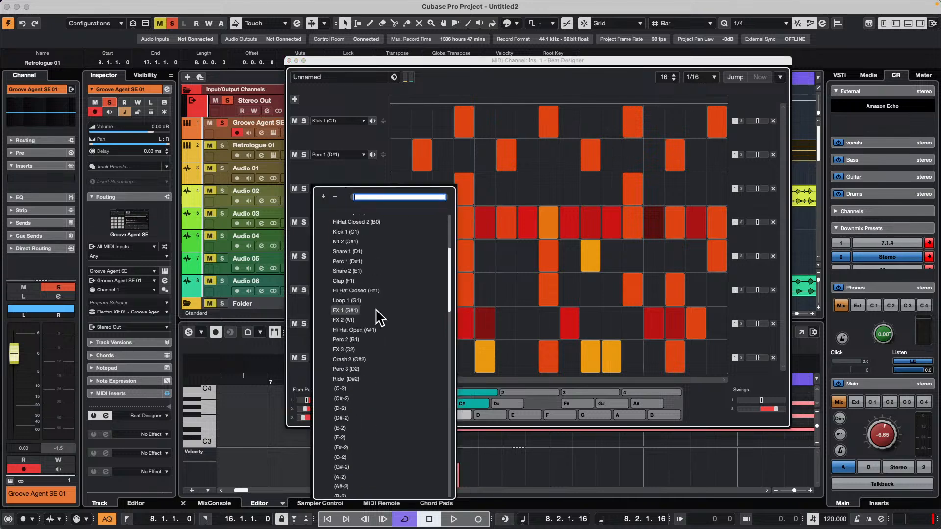
click(330, 127)
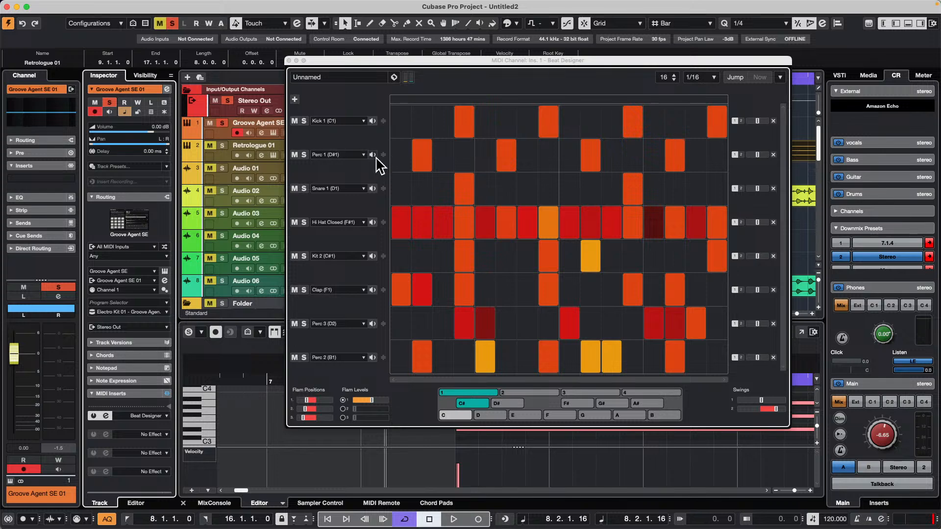
click(351, 156)
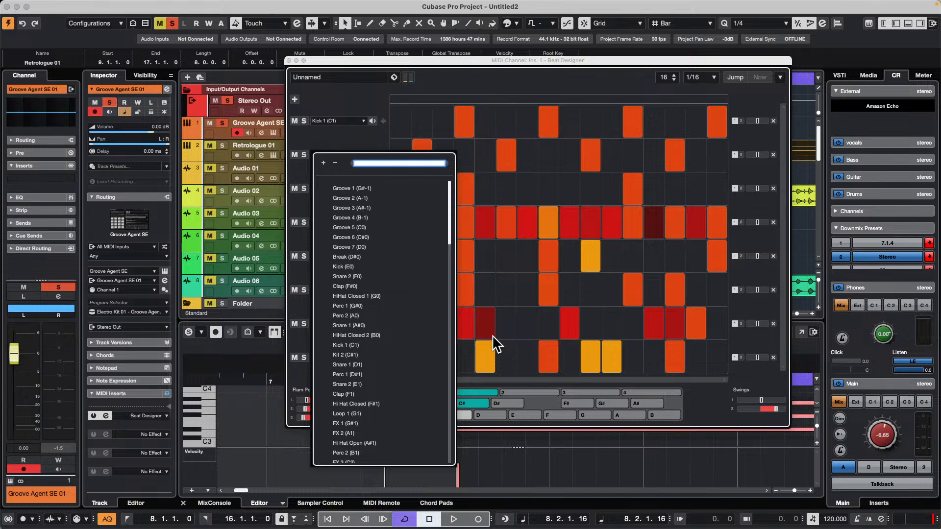
click(289, 60)
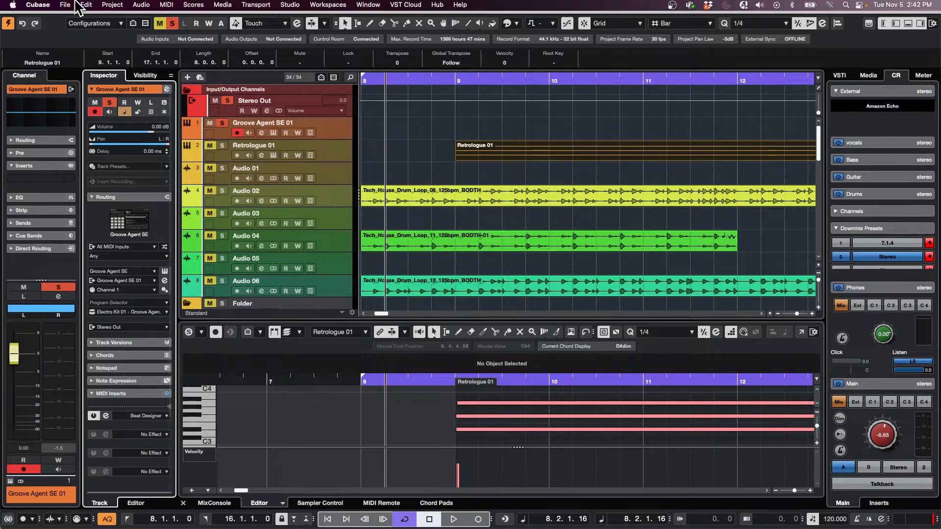
Step: Open the UNINVITED project numbered XII from the recent projects and activate it
click(65, 5)
mouse_move(98, 230)
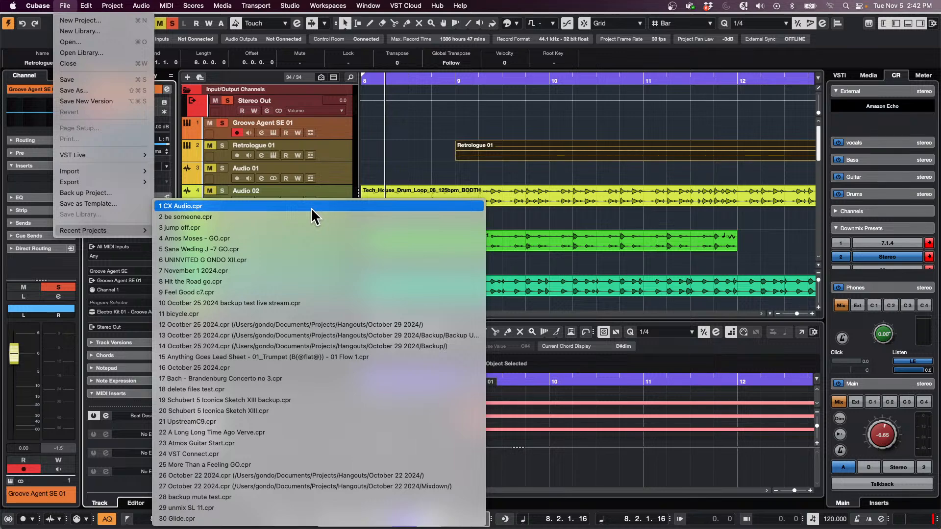
click(321, 263)
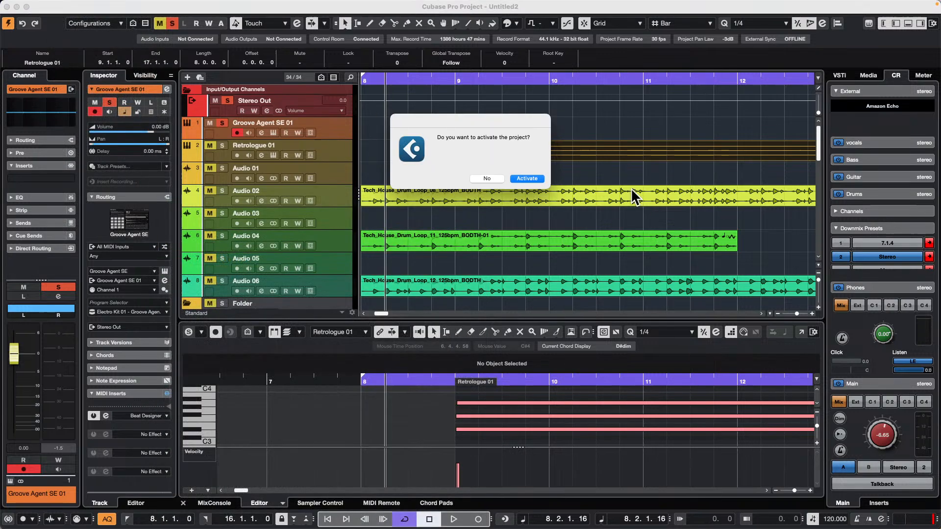
click(537, 177)
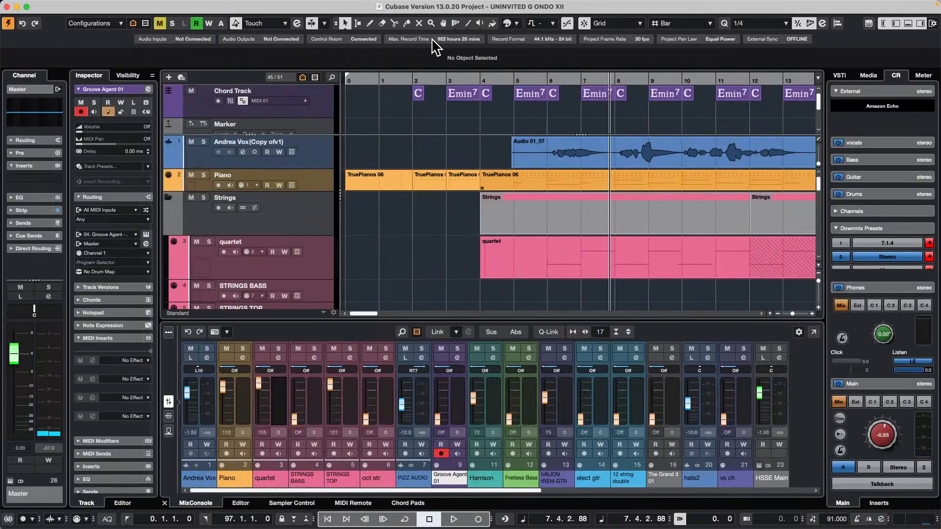
Step: Mark a 12-bar range from 25.4.4.119 to 37.4.4.119 on the Audio 01_07 vocal event with the Range Selection tool
drag(448, 79, 436, 34)
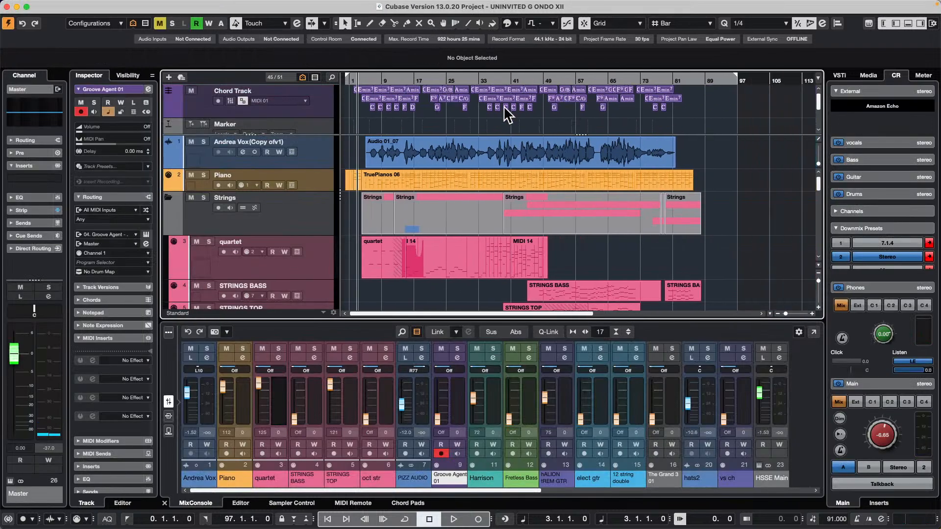
right_click(462, 142)
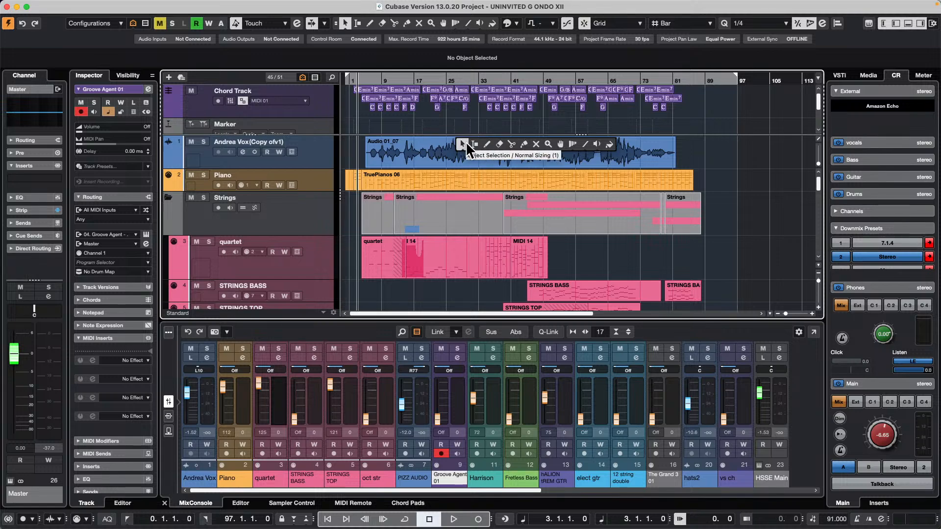
click(474, 143)
drag(450, 150, 499, 150)
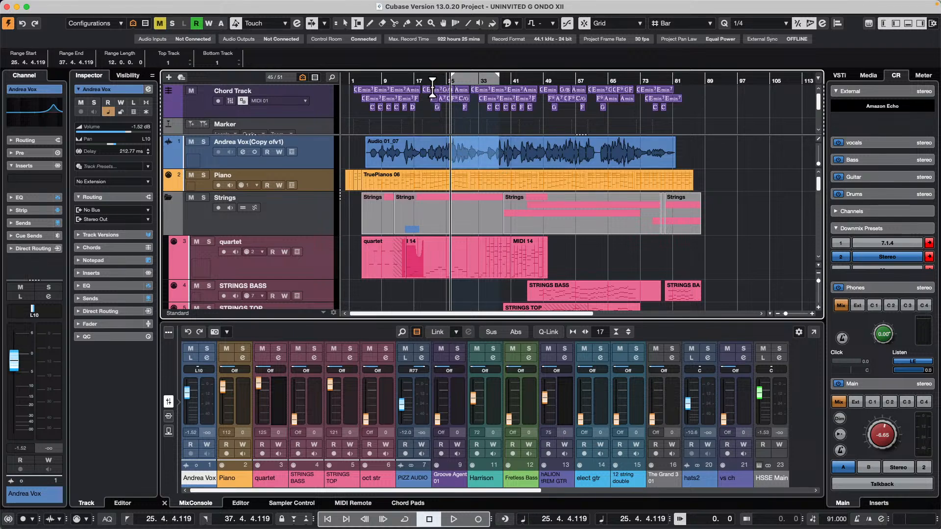
Step: Bounce the selected range of the vocal event, and select the first and middle segments in turn to compare their source files
click(108, 6)
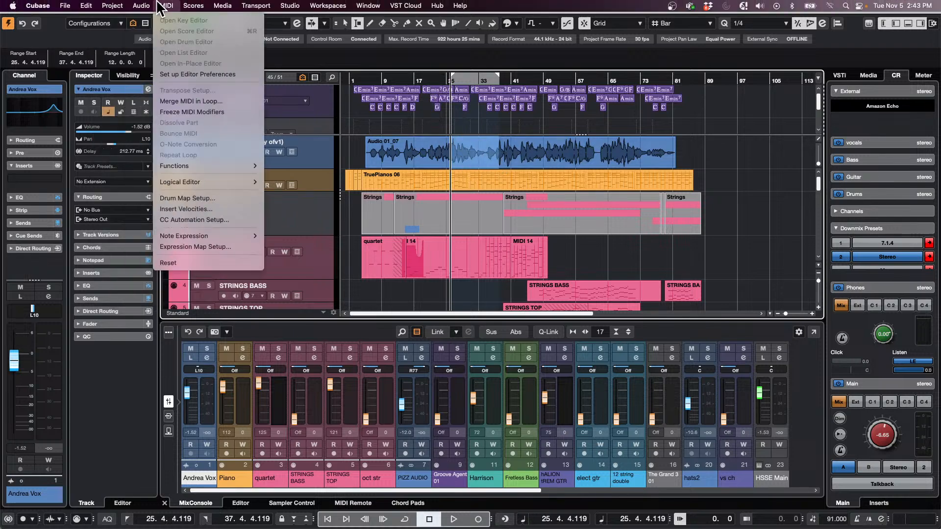
click(158, 128)
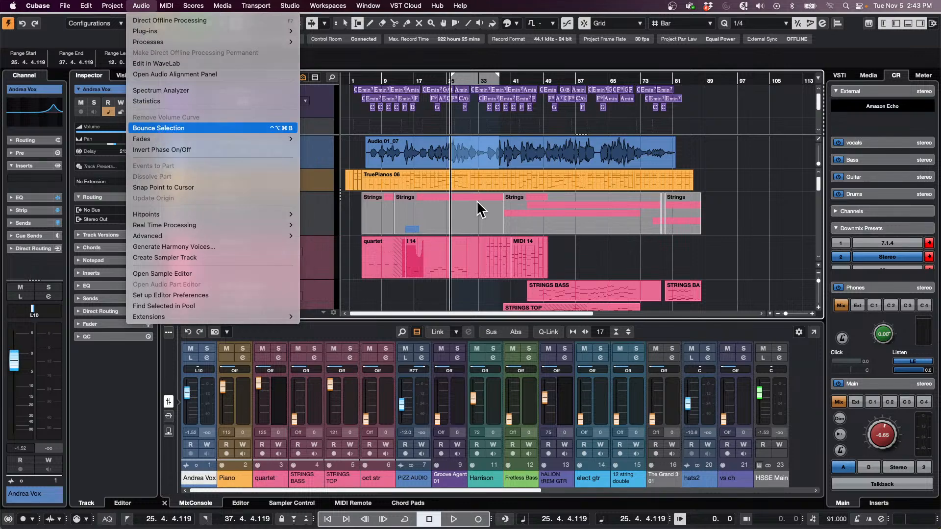
click(526, 180)
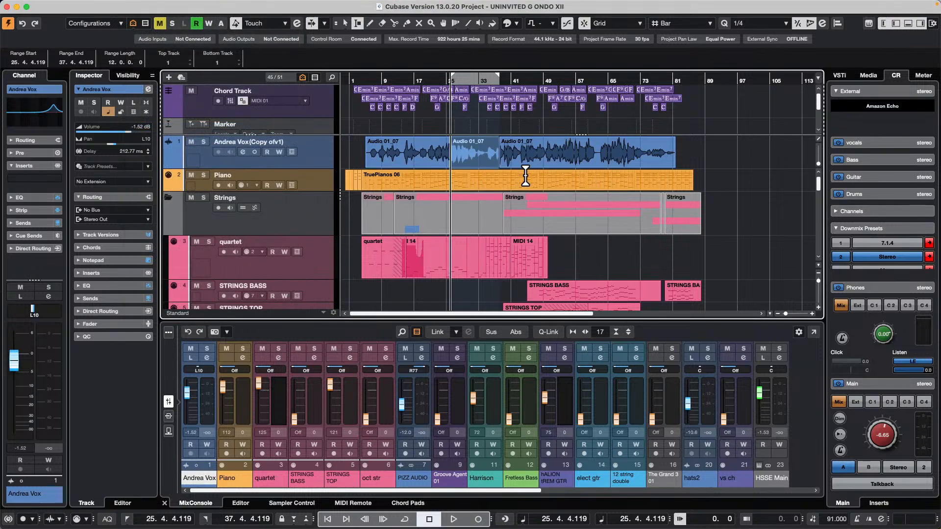
key(1)
click(469, 163)
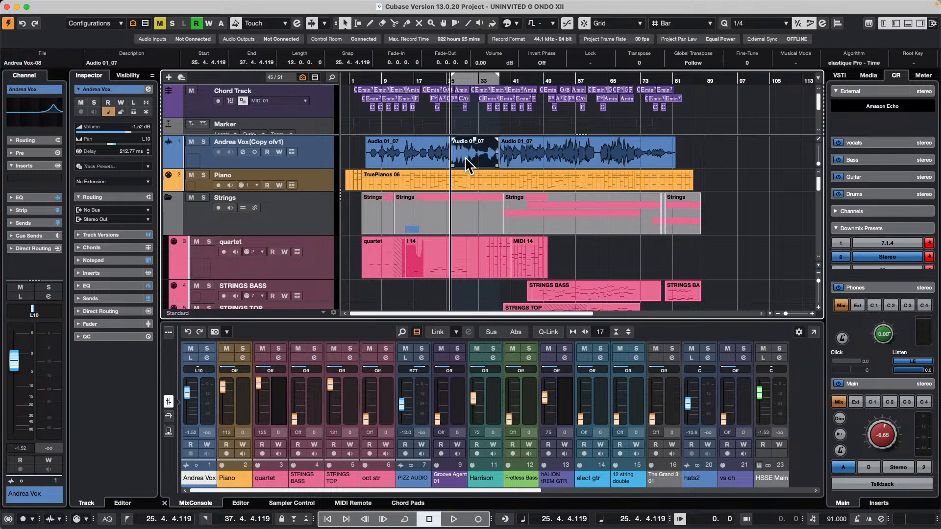
click(424, 155)
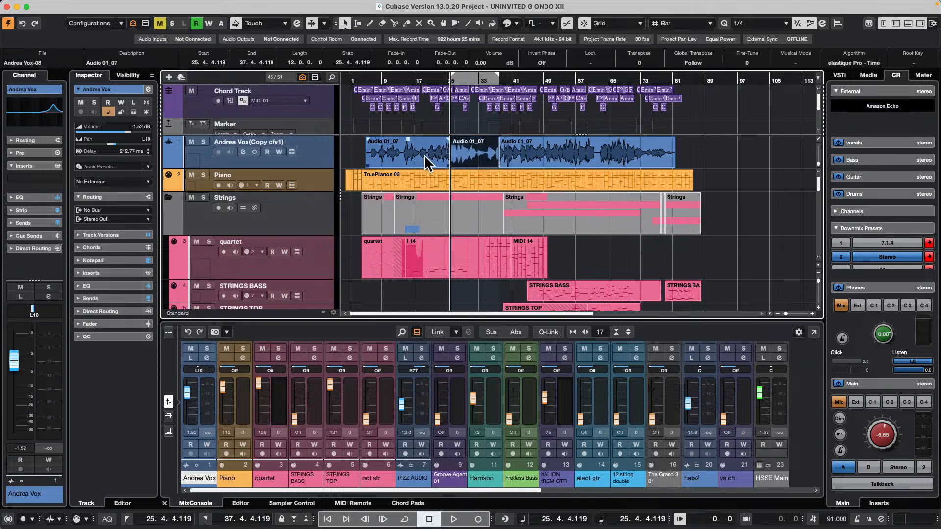
click(463, 155)
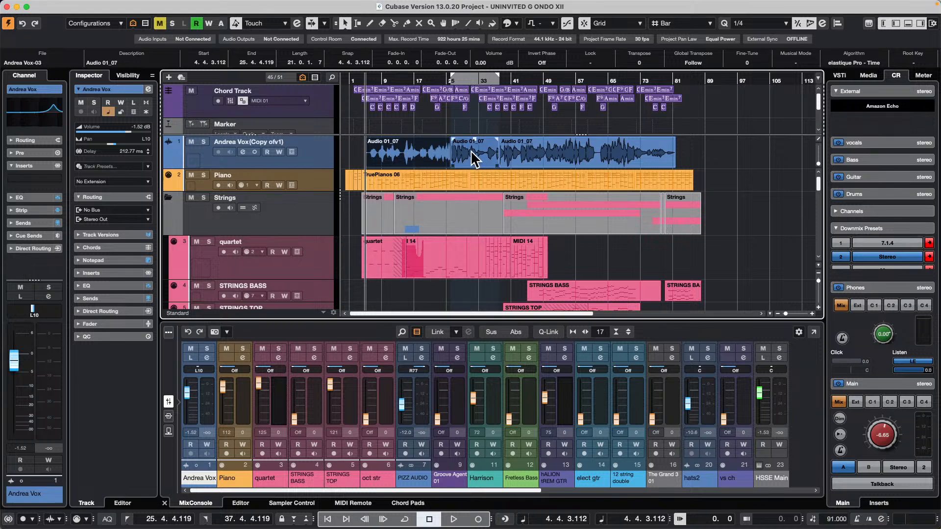
click(474, 157)
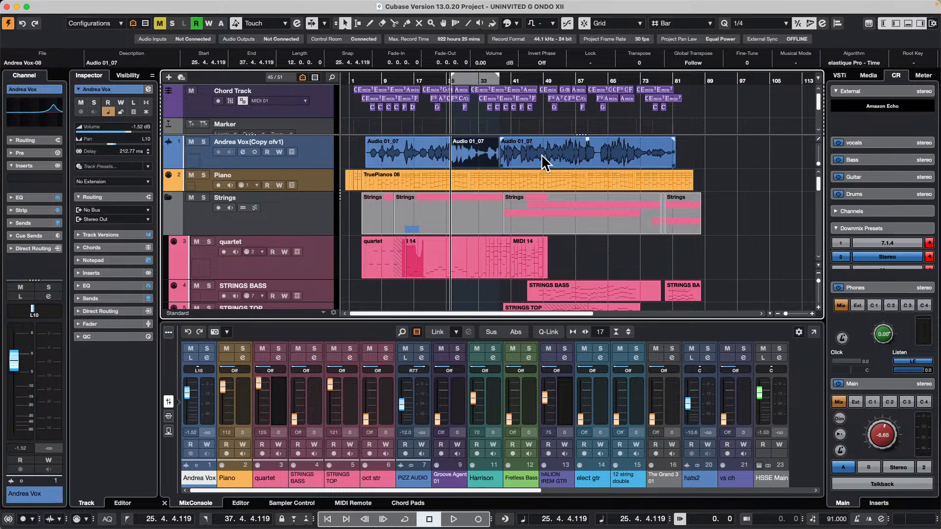
Step: Open the bounced vocal segment in the Sample Editor, enable VariAudio editing, inspect its pitch segments, and undo back to the unbounced event
double_click(488, 163)
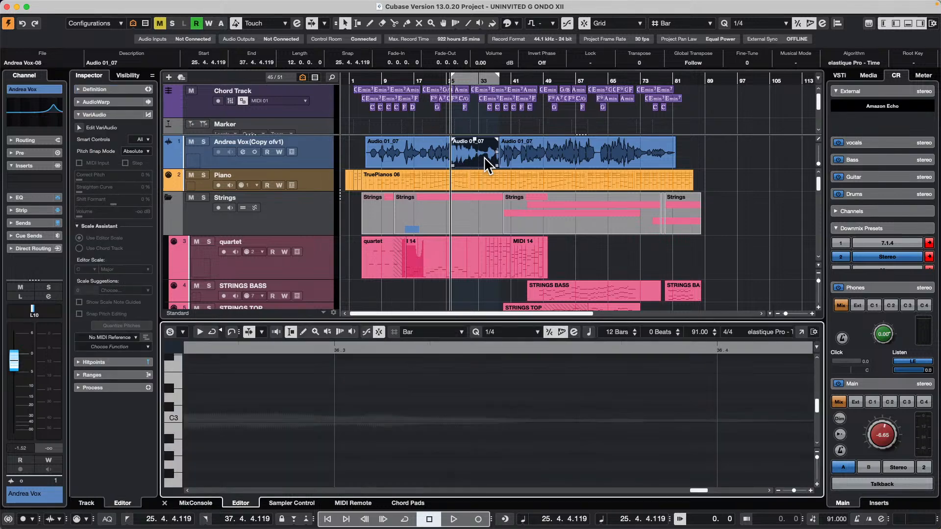
click(79, 127)
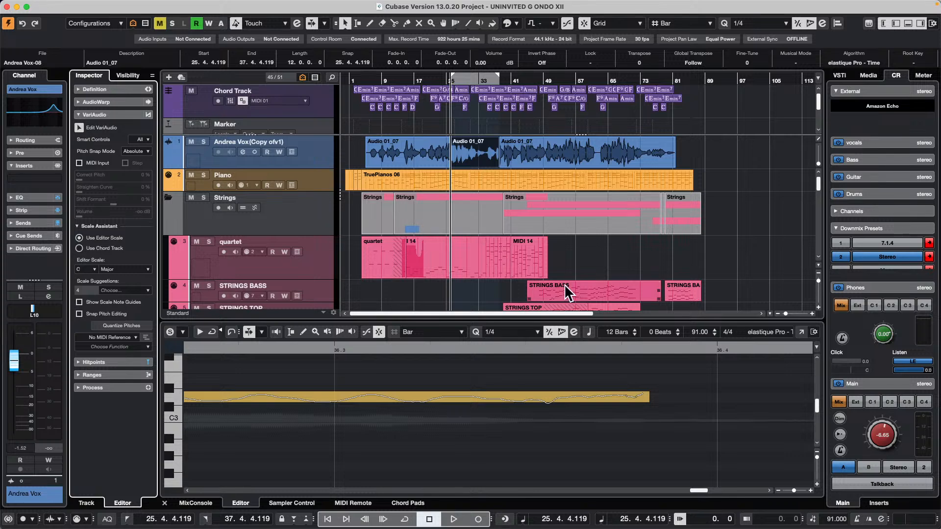
click(483, 351)
drag(483, 353, 498, 301)
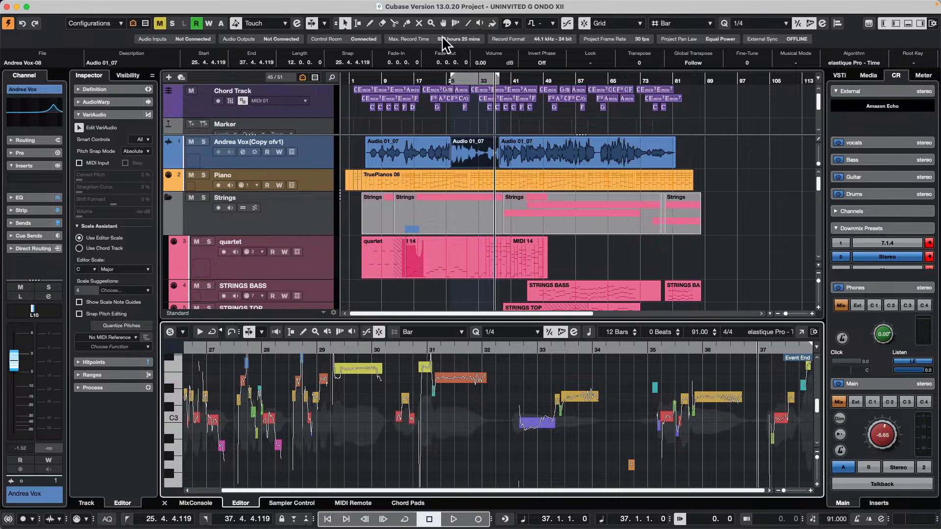
key(super+z)
key(super+z)
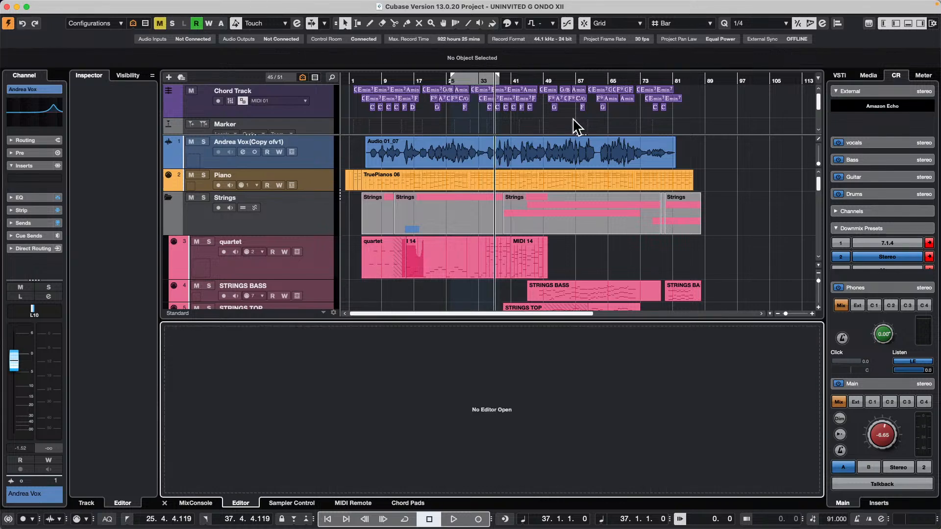
Step: Split the vocal event at the boundaries of the selected range with the Range Selection tool, leaving the middle segment selected
right_click(454, 144)
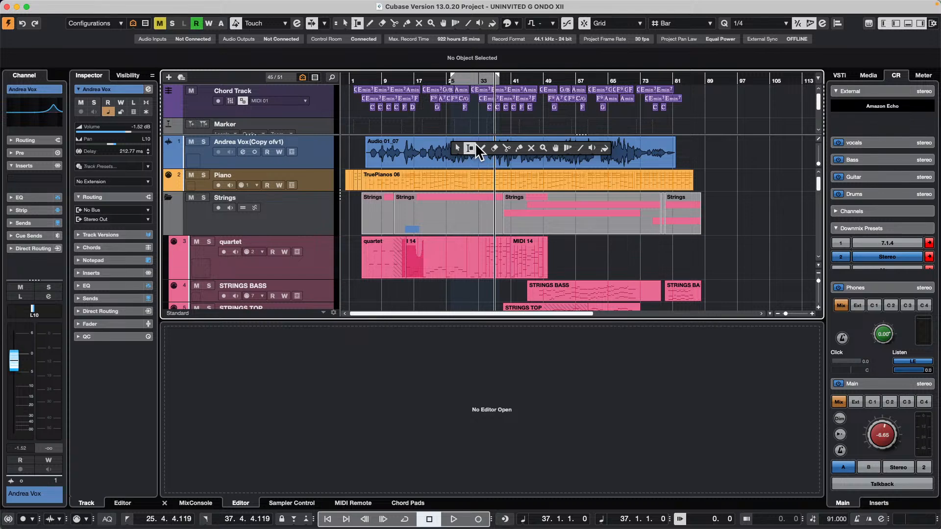
click(470, 148)
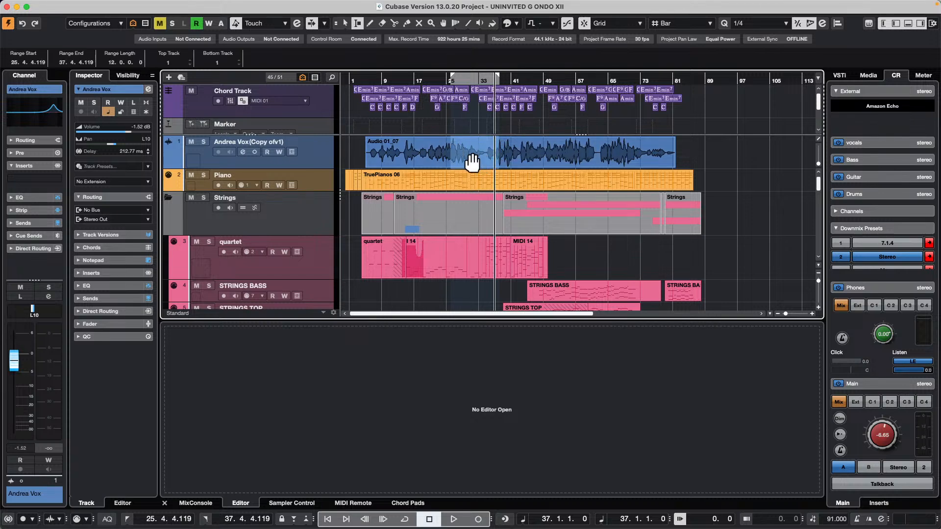
right_click(472, 153)
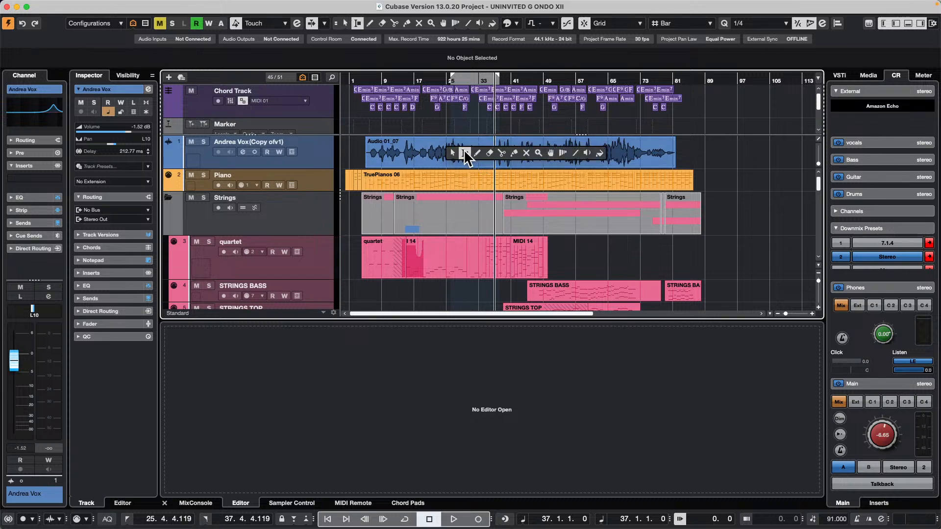
click(464, 153)
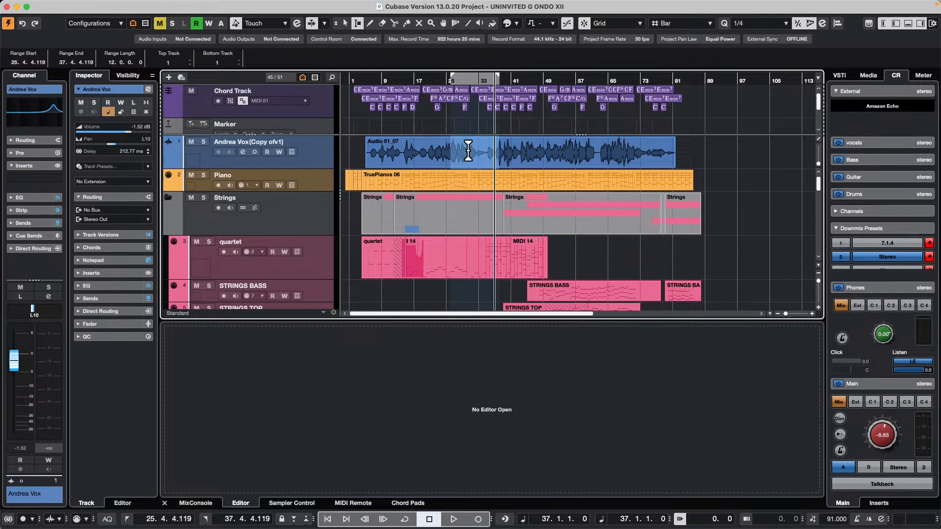
double_click(469, 152)
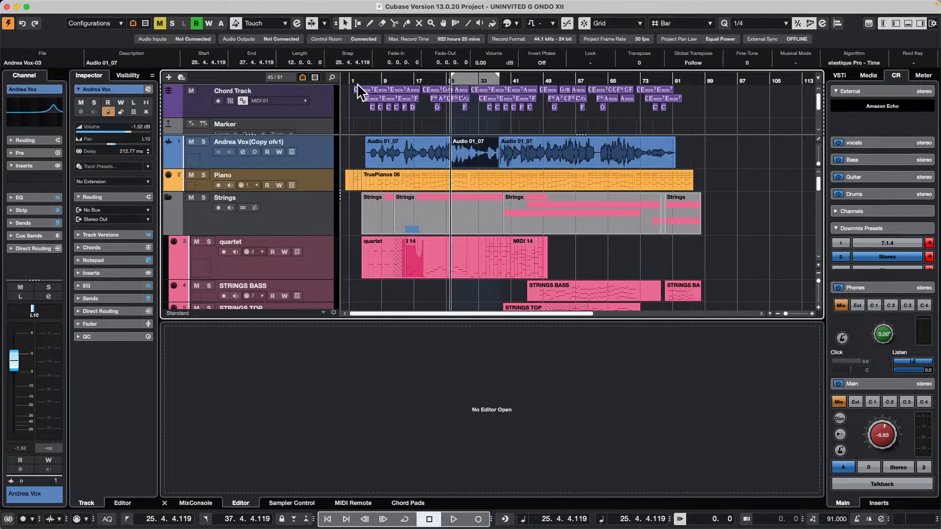
click(91, 6)
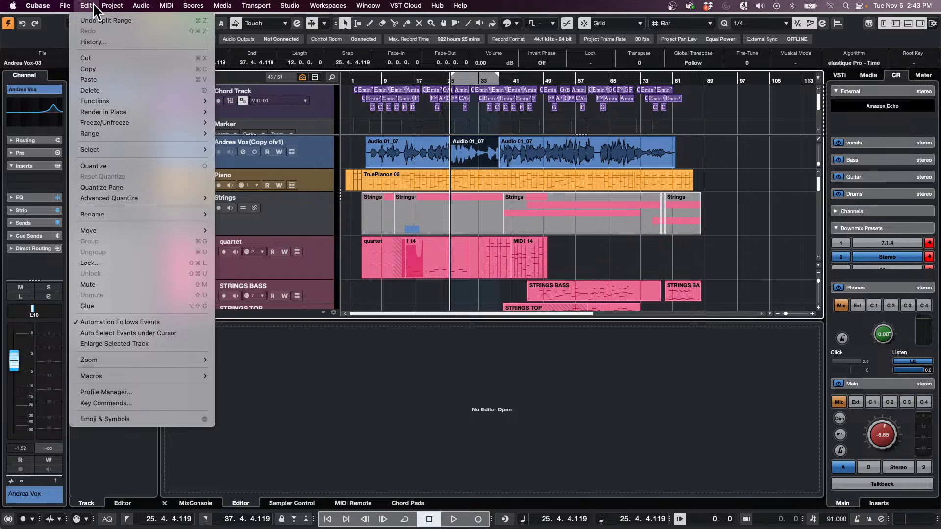
click(490, 154)
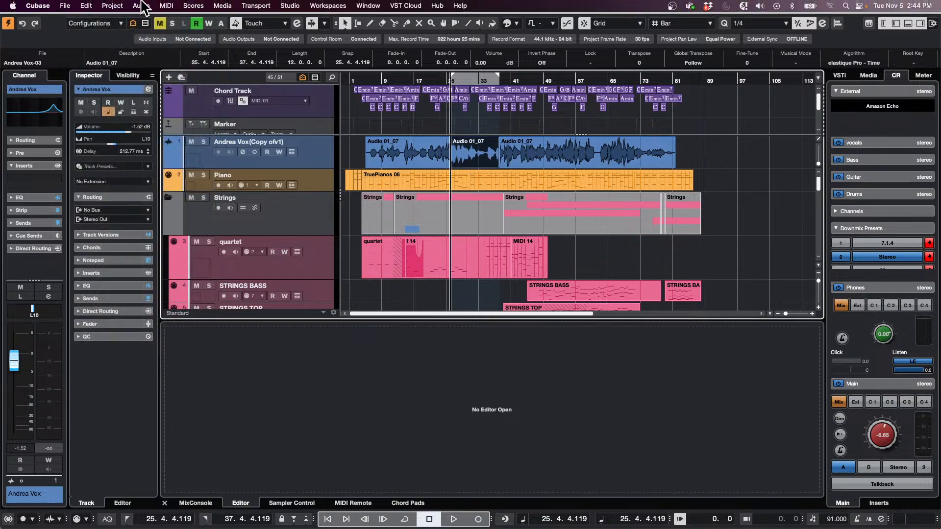
Step: Bounce the selected vocal segment from 25.4.4.119 to 37.4.4.119 and replace the event with the bounced audio
click(121, 6)
mouse_move(142, 7)
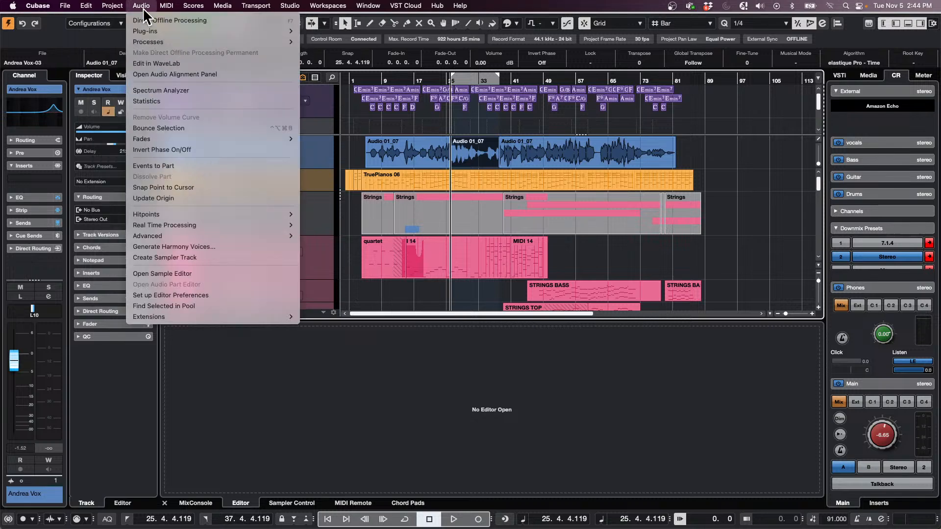
click(184, 127)
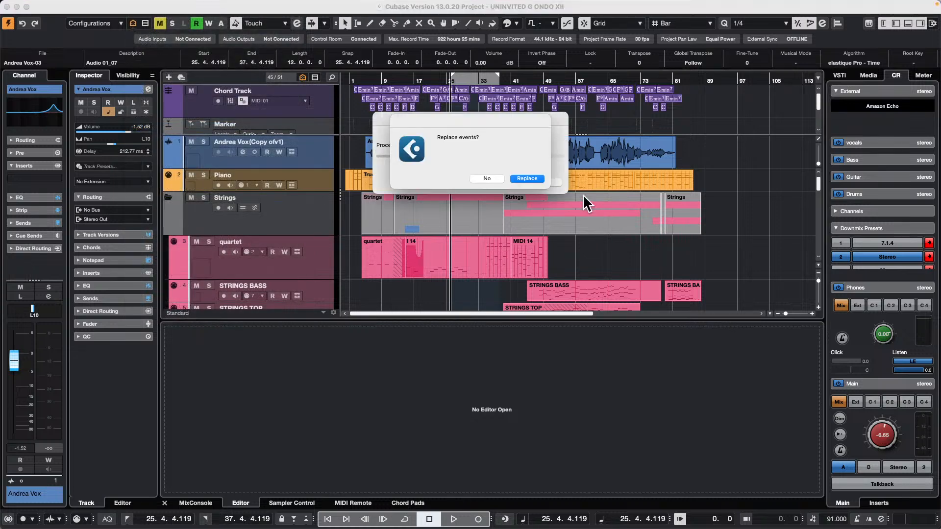
click(527, 178)
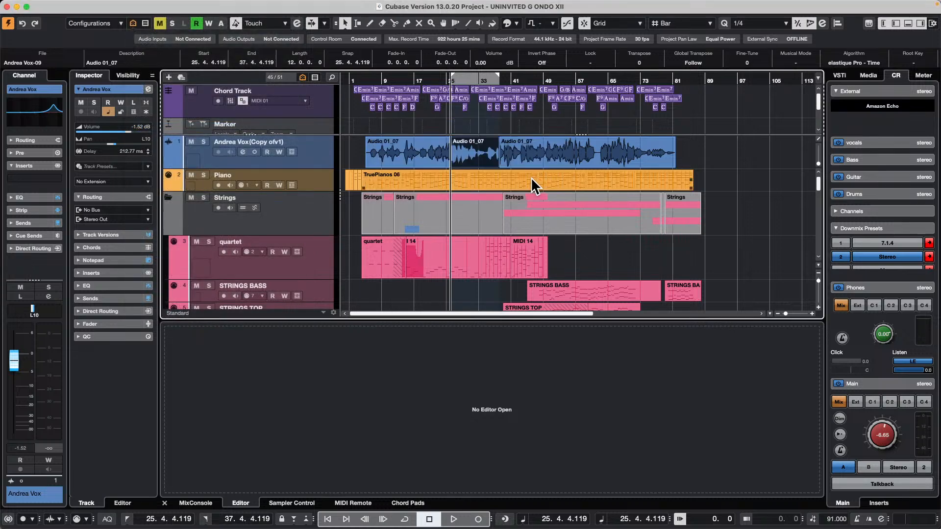
Step: Open the bounced vocal segment in the Sample Editor and enable VariAudio editing for it
double_click(472, 157)
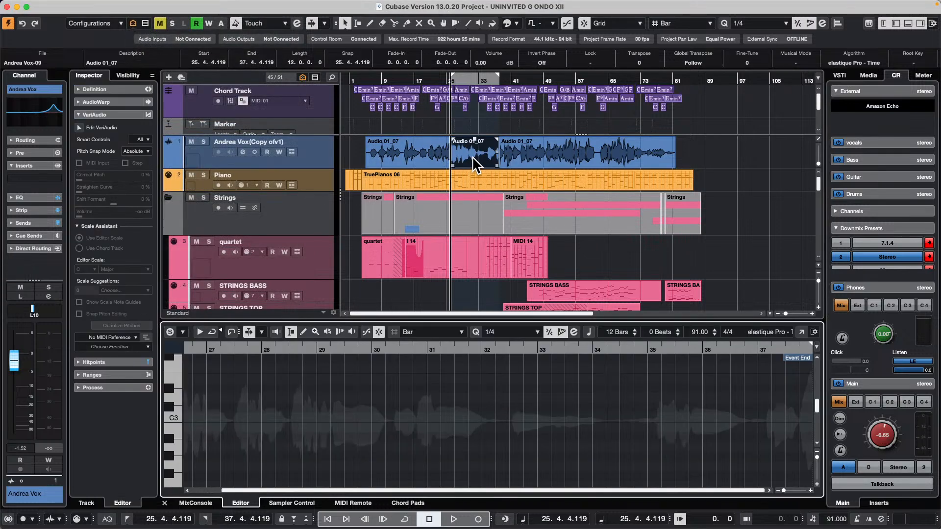
click(461, 346)
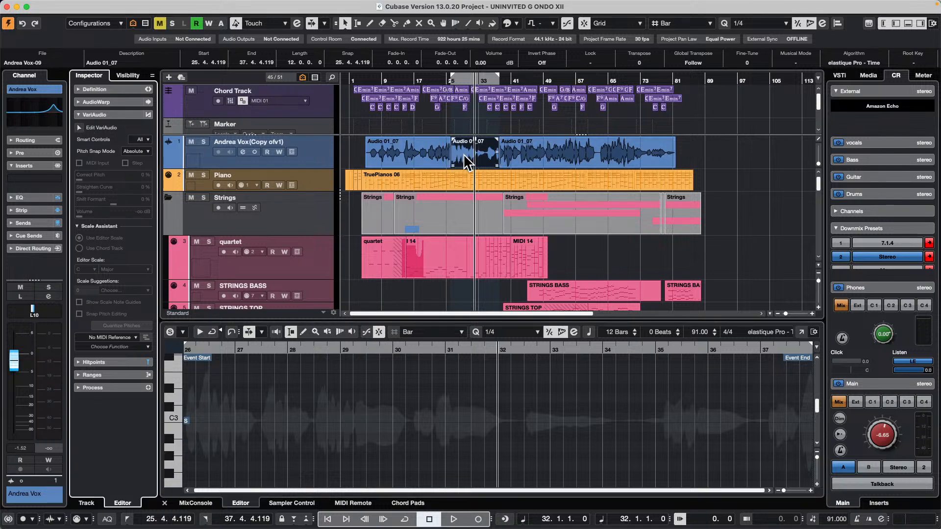
click(79, 126)
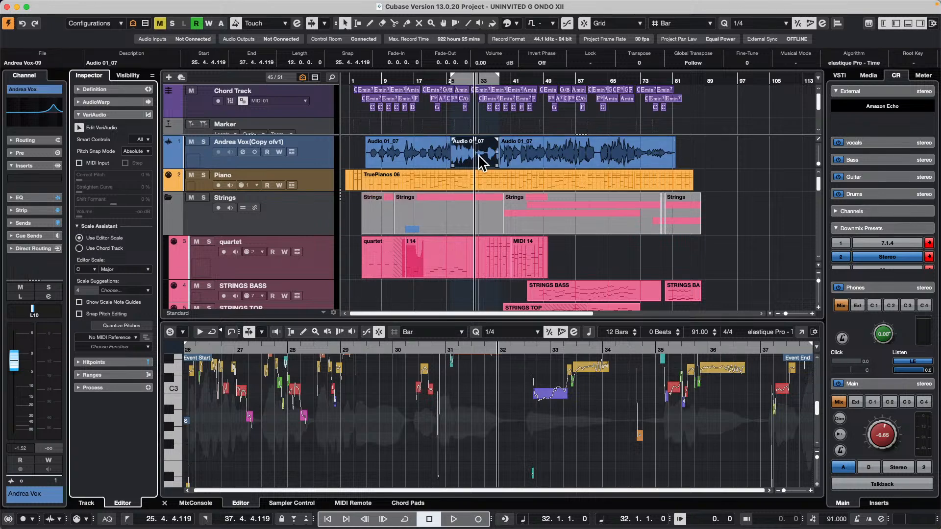
Step: Split the vocal event after the bounced segment at 47.1.1.0 and 55.4.4.119, and select the piece between the cuts
right_click(517, 156)
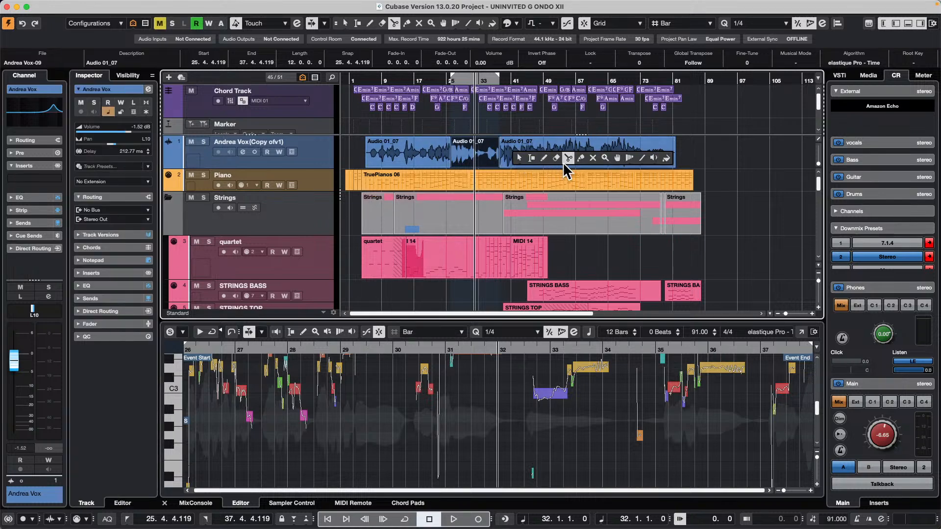
click(485, 155)
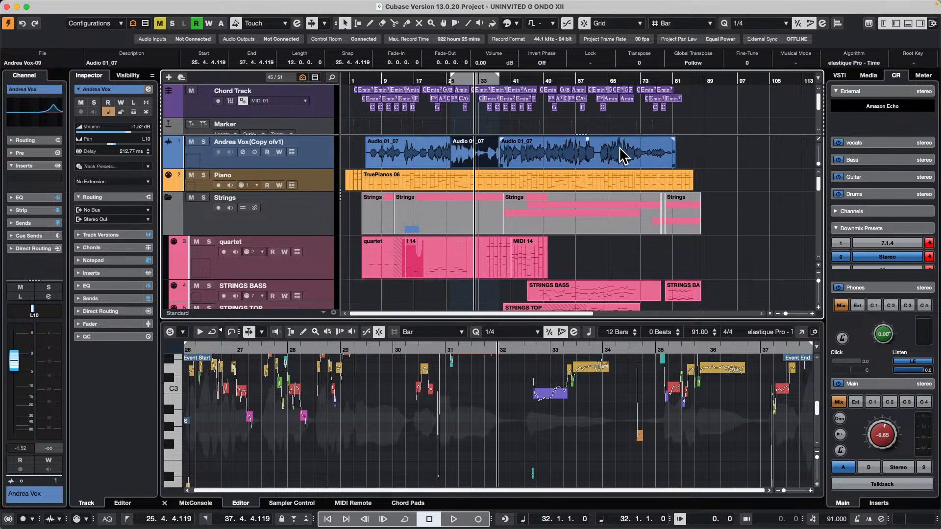
right_click(539, 151)
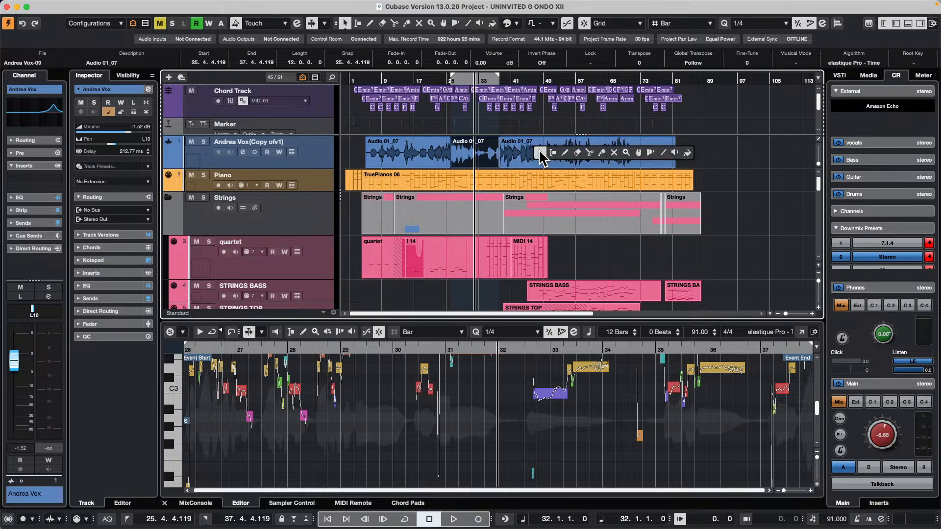
click(589, 152)
click(536, 155)
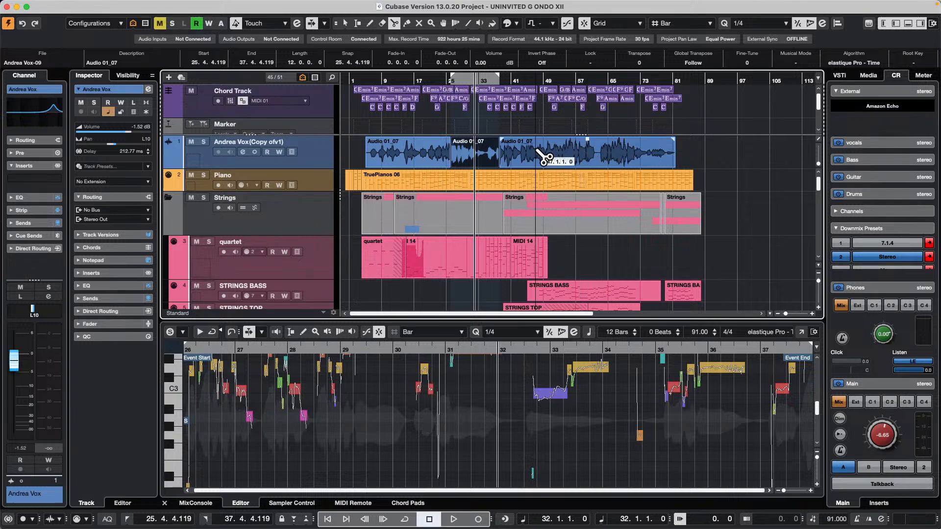
click(572, 156)
right_click(563, 152)
click(546, 151)
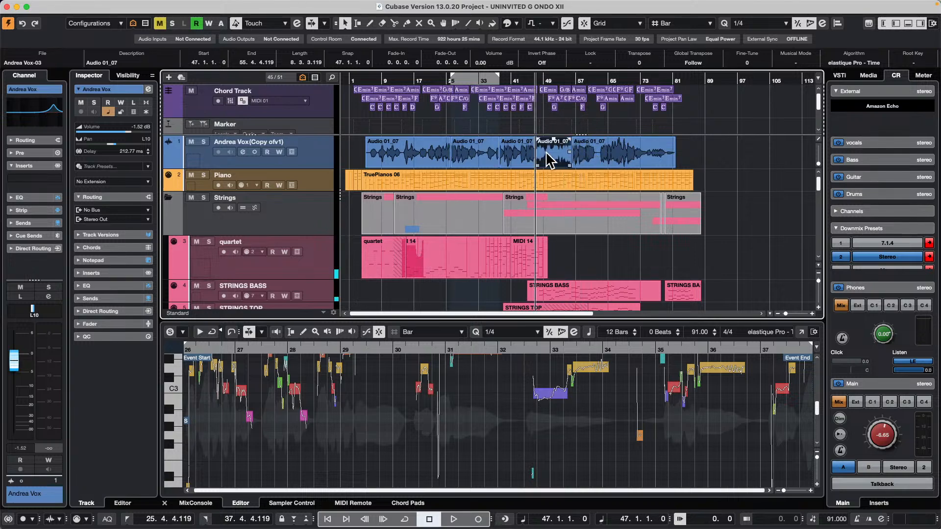
Step: Bounce the selected segment from 47.1.1.0 to 55.4.4.119 with event replacement, and enable VariAudio editing for it in the Sample Editor
click(113, 5)
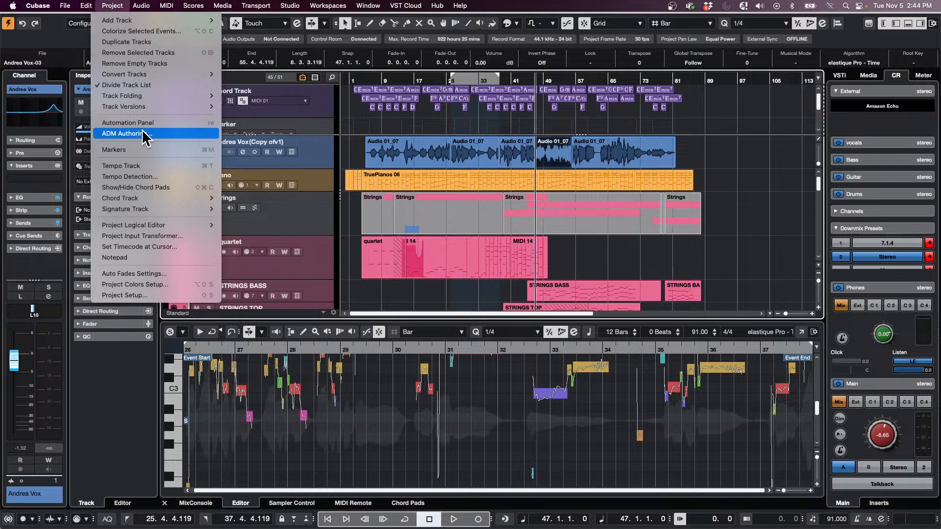
mouse_move(141, 5)
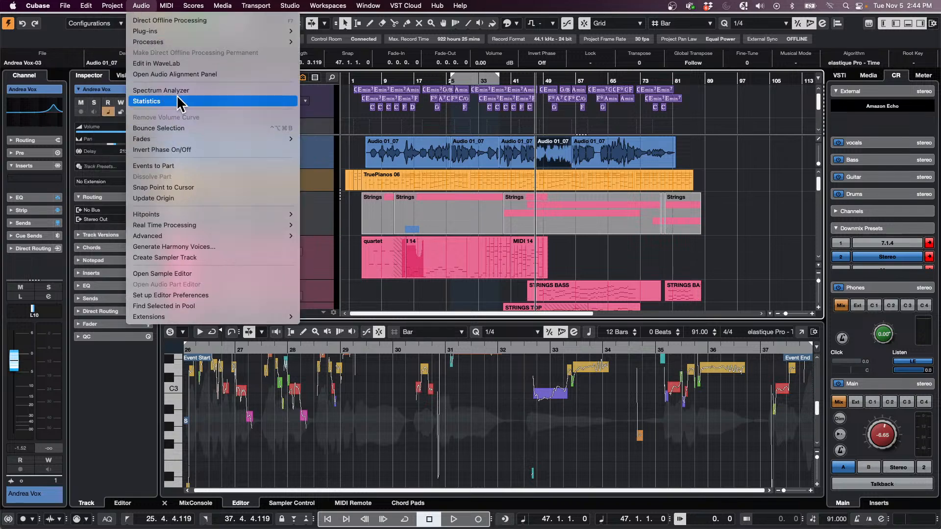
click(573, 172)
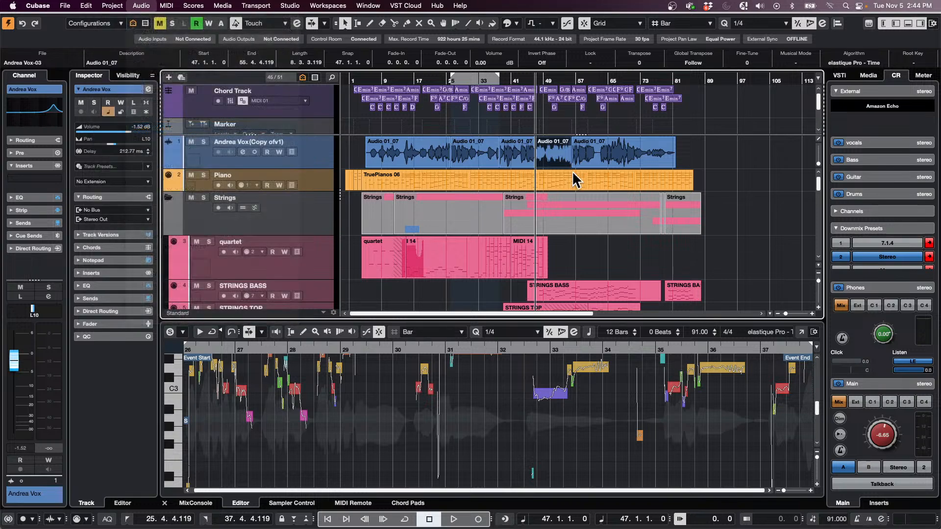
click(534, 178)
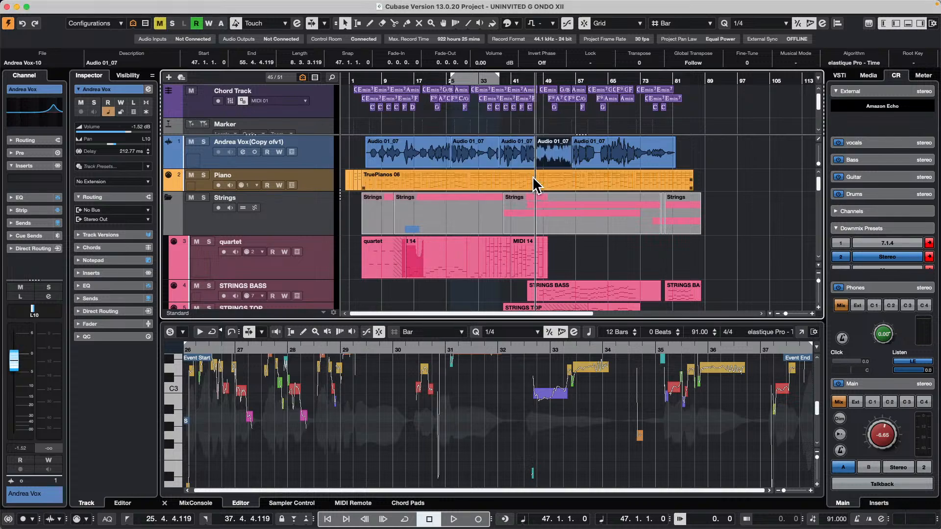
click(565, 153)
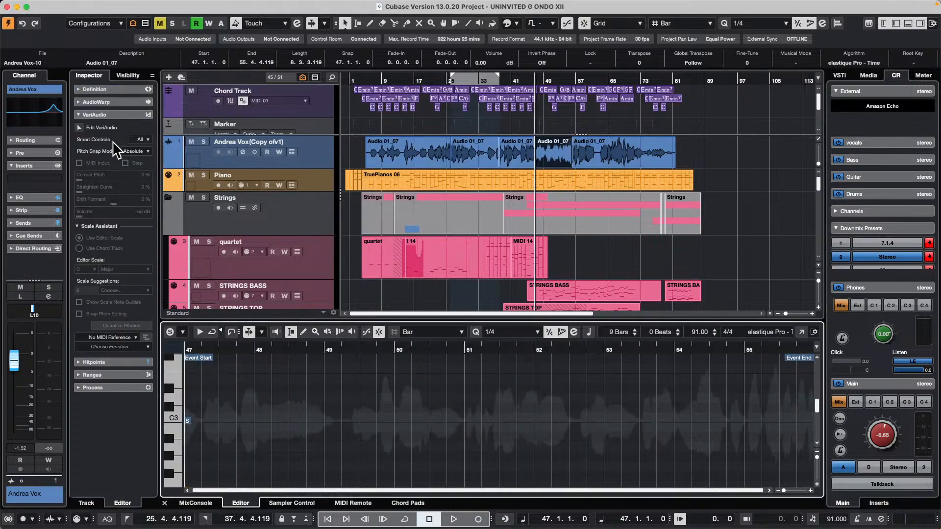
click(79, 127)
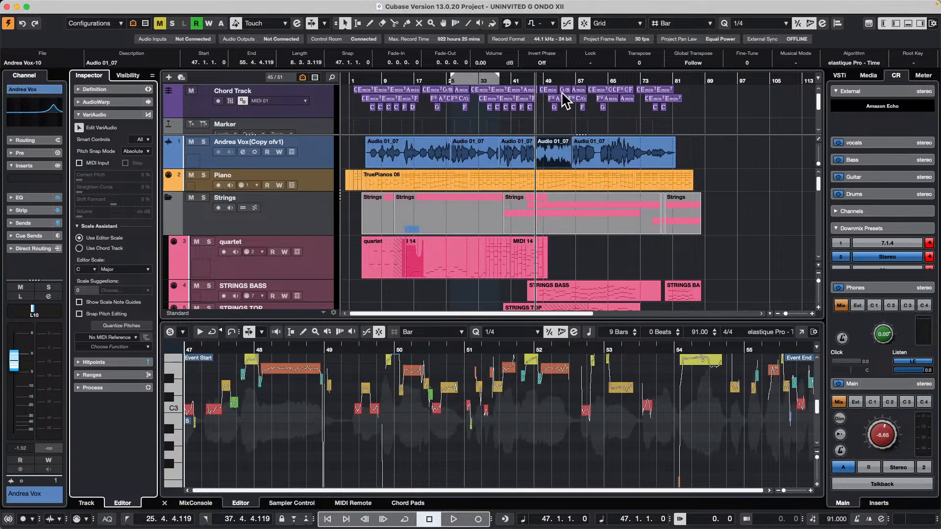
Step: Play back the transition from the newly bounced segment into the following vocal event, and stop playback
drag(538, 79, 565, 80)
key(space)
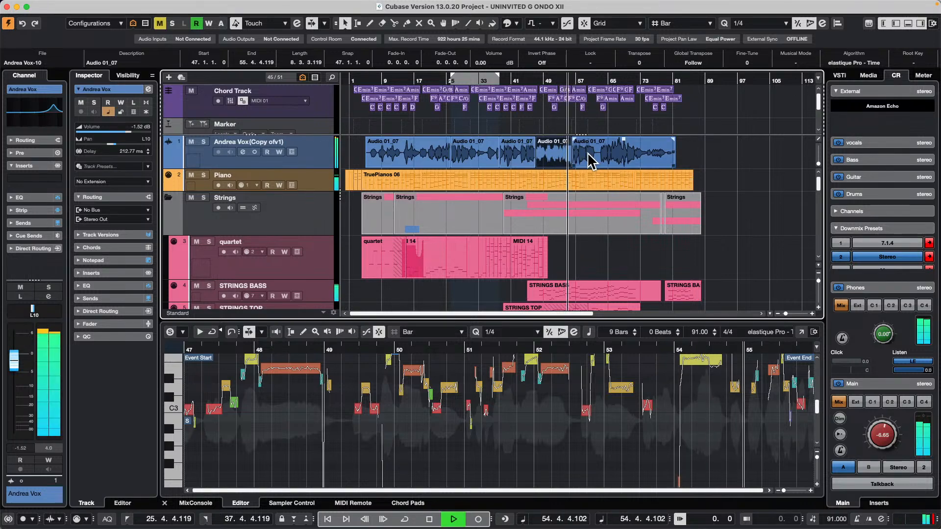
click(587, 152)
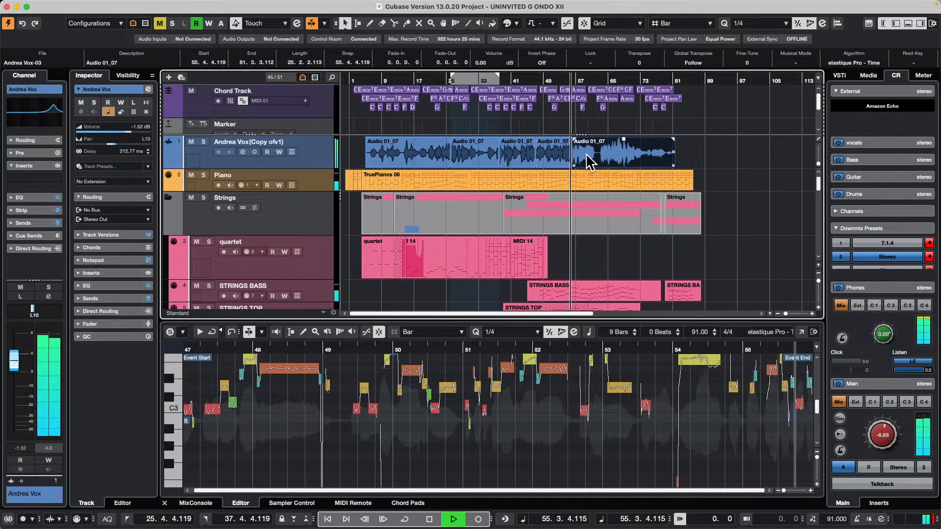
key(h)
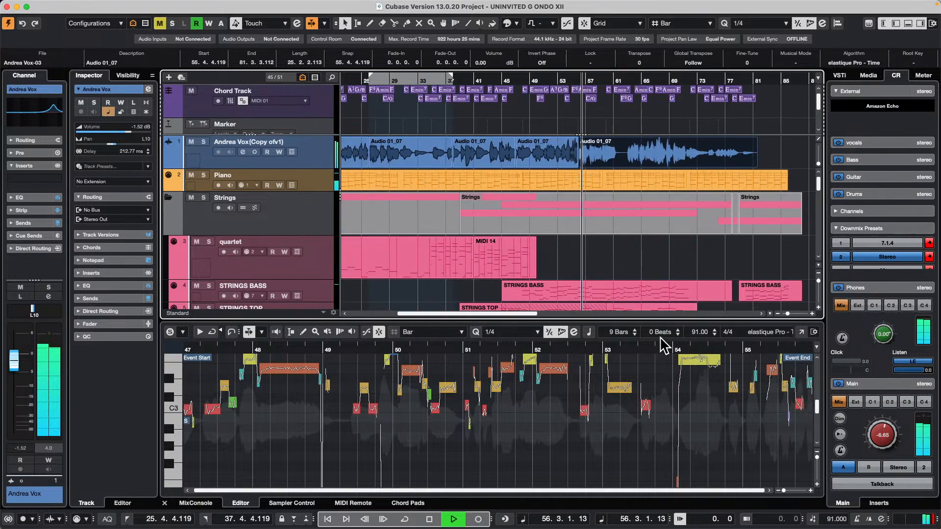
key(space)
Step: Compare the bounced segment with the unbounced vocal event after it by viewing each in the Sample Editor
click(527, 152)
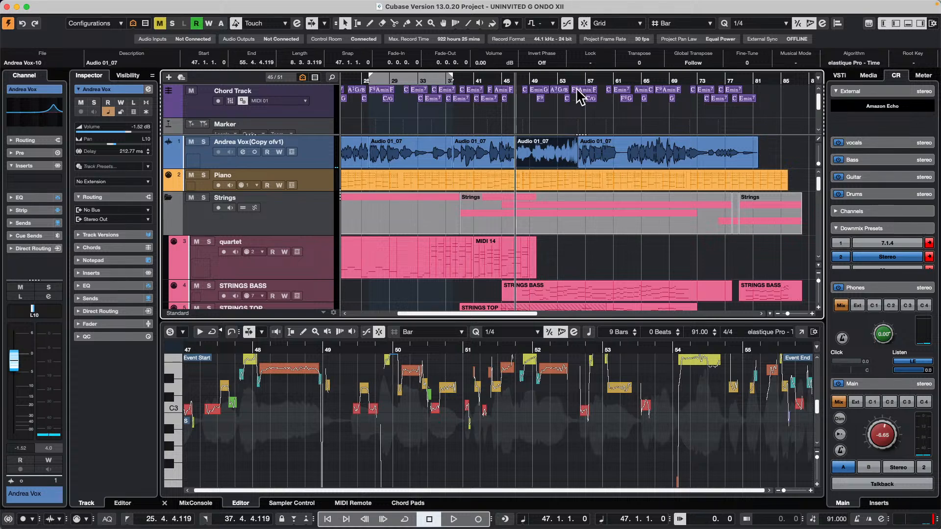
click(624, 154)
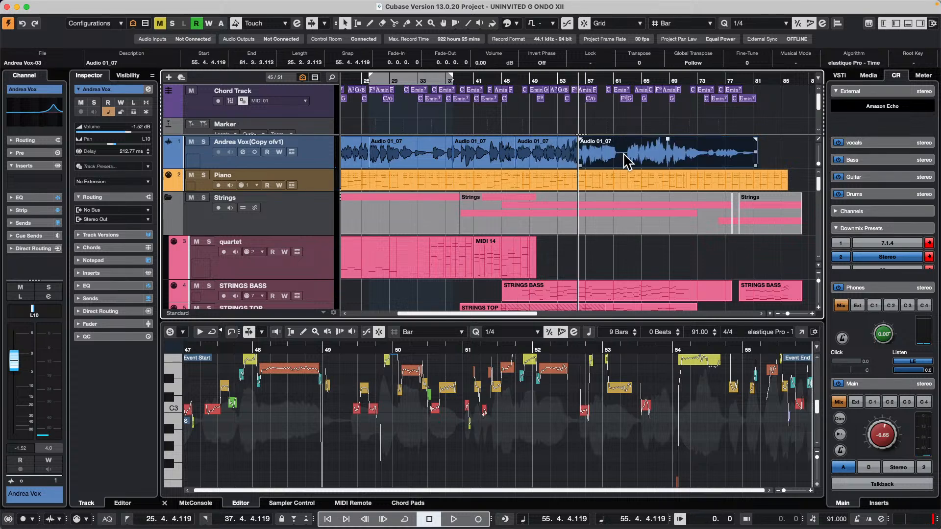
double_click(622, 152)
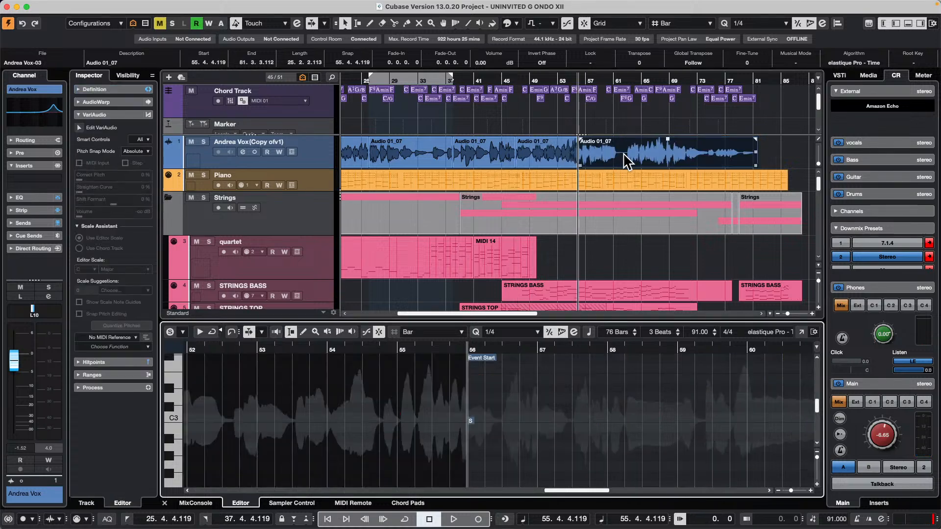
click(536, 156)
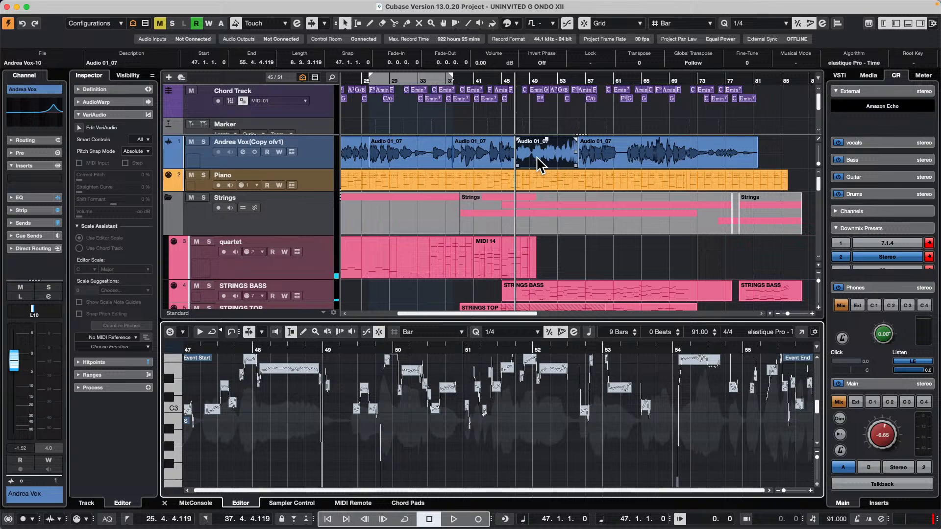
Step: Split the last vocal event at 61.4.4.119 with the Split tool and select the piece before the cut
right_click(609, 153)
click(656, 156)
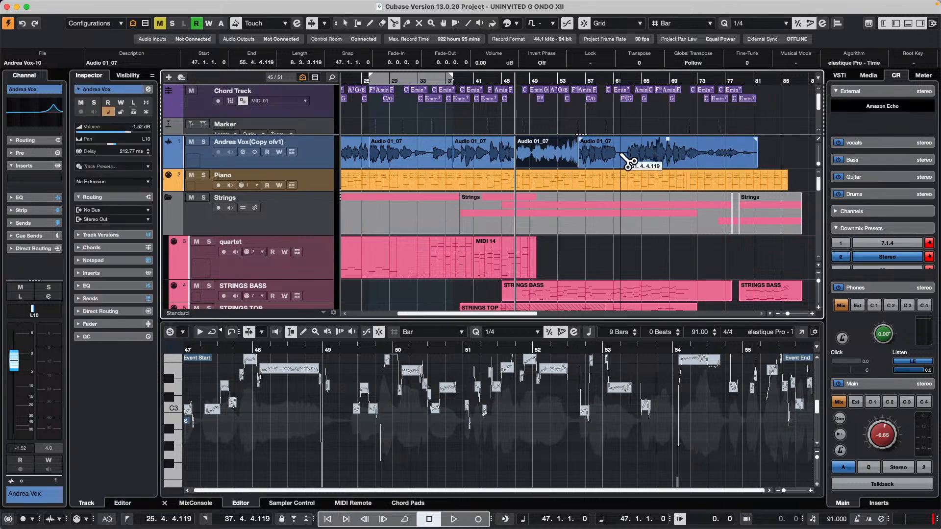
click(621, 156)
key(1)
click(604, 156)
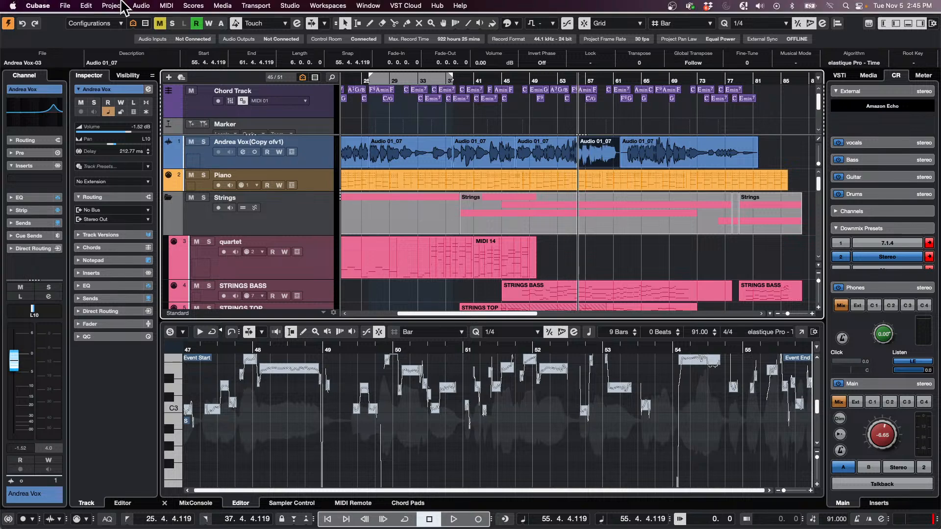
click(141, 5)
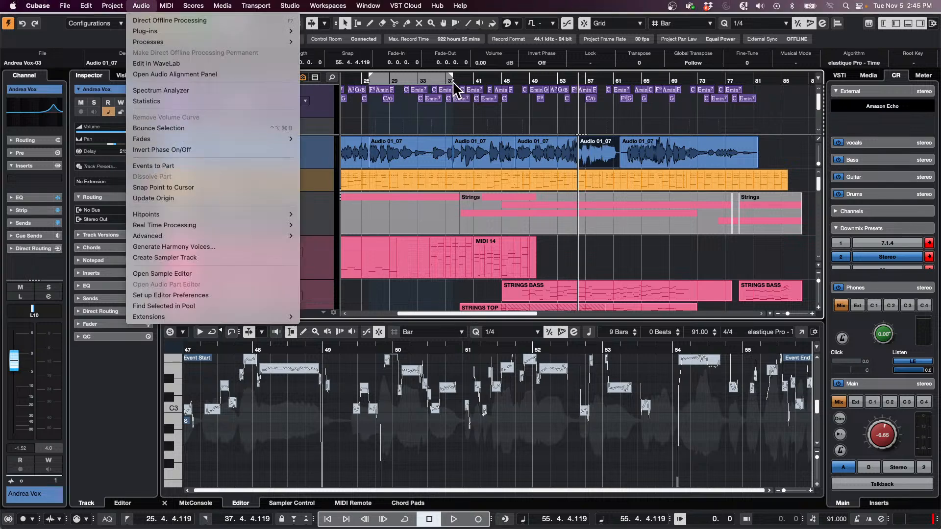
click(435, 110)
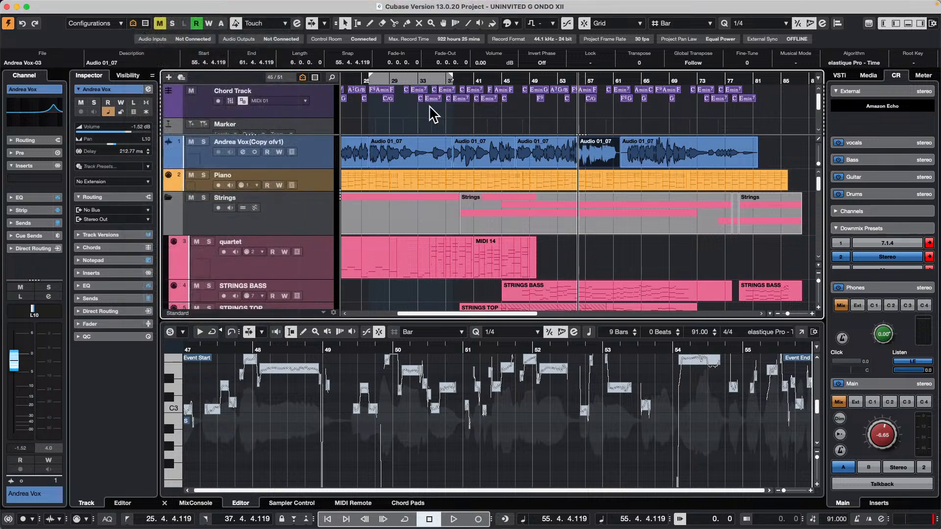
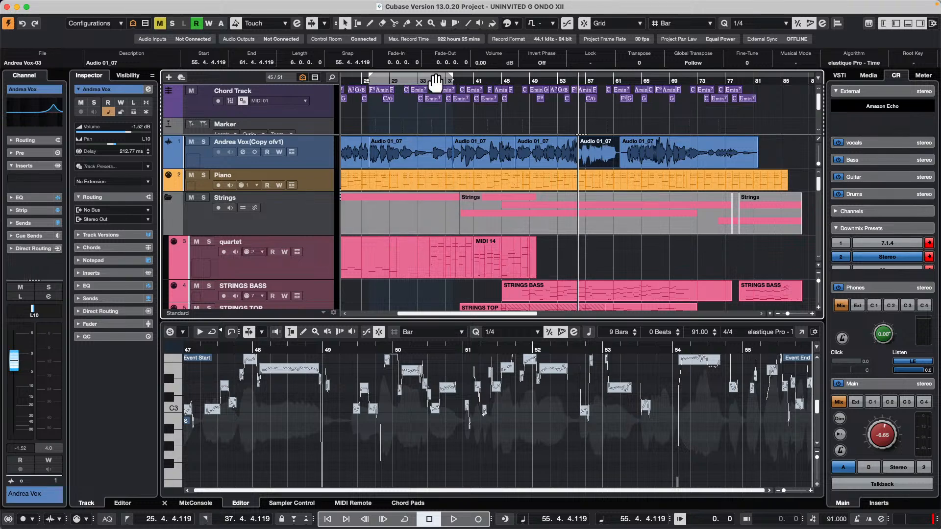
Step: Open the first MIDI part on the STRINGS TOP track in a separate Key Editor window and collapse the Scale Assistant section
drag(435, 82, 388, 49)
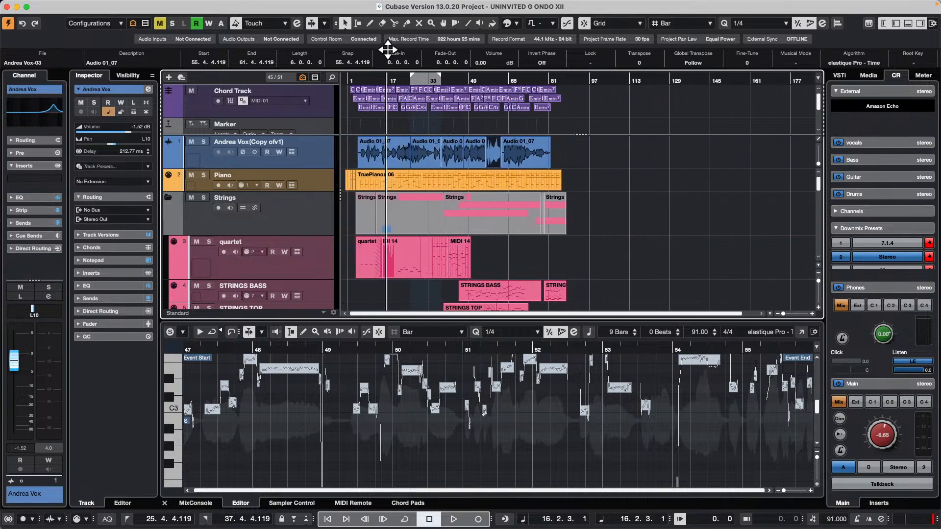
scroll(511, 204, down, 4)
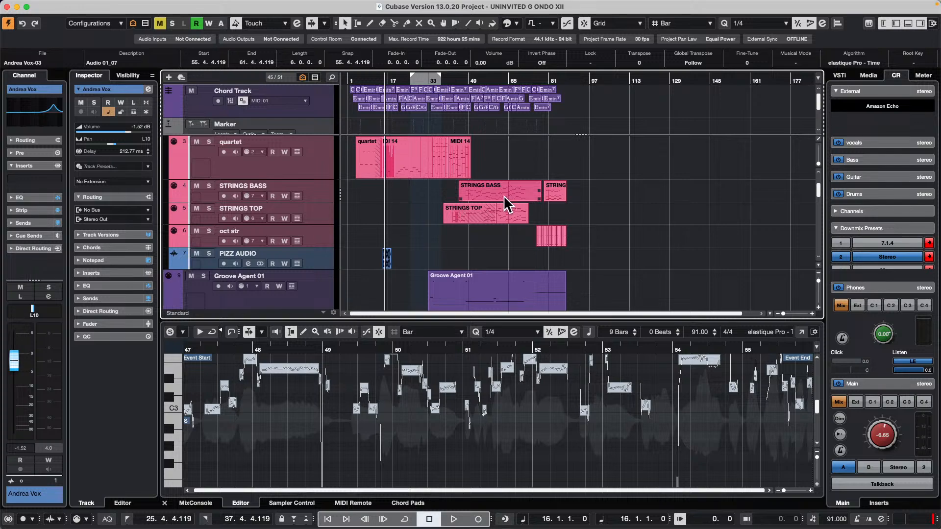
double_click(475, 218)
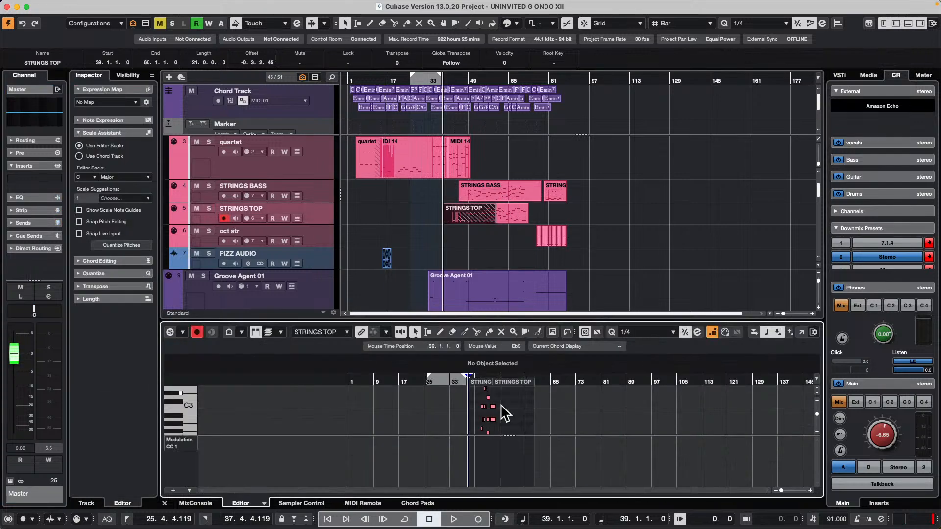
drag(561, 381, 513, 407)
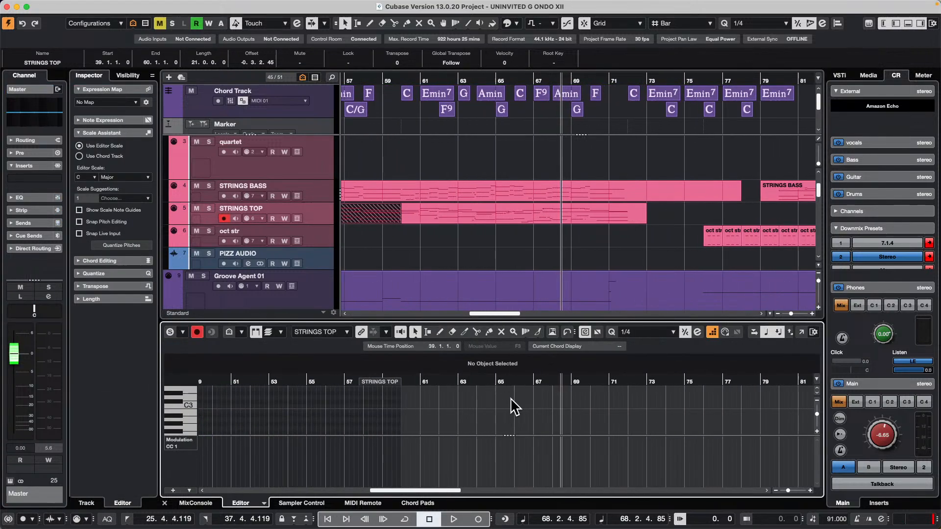
click(801, 332)
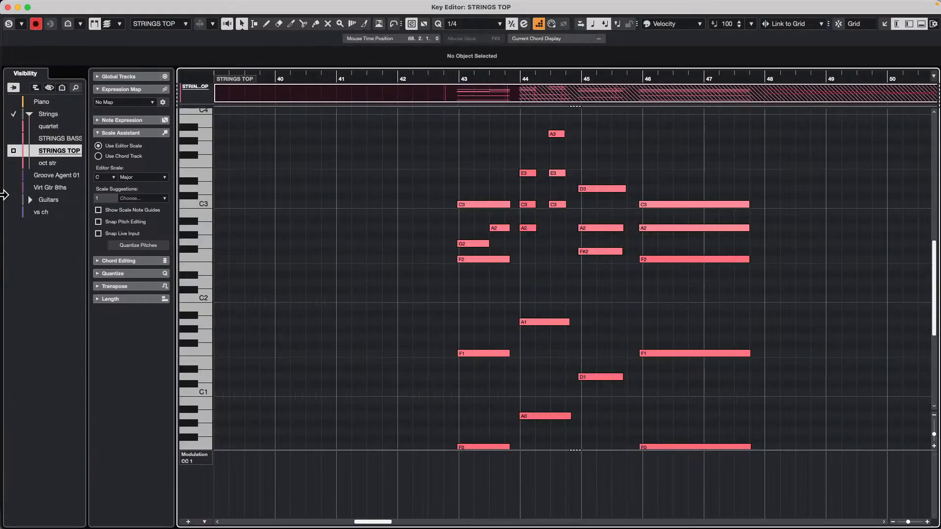
click(112, 133)
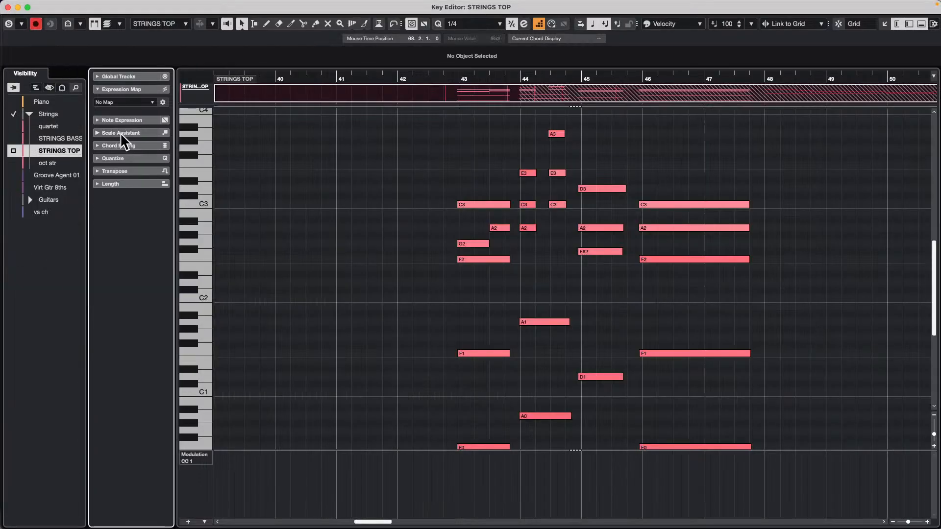
Step: Set the Scale Assistant's editor scale to D Major and enable scale note guides, pitch editing snap and live input snap
click(119, 133)
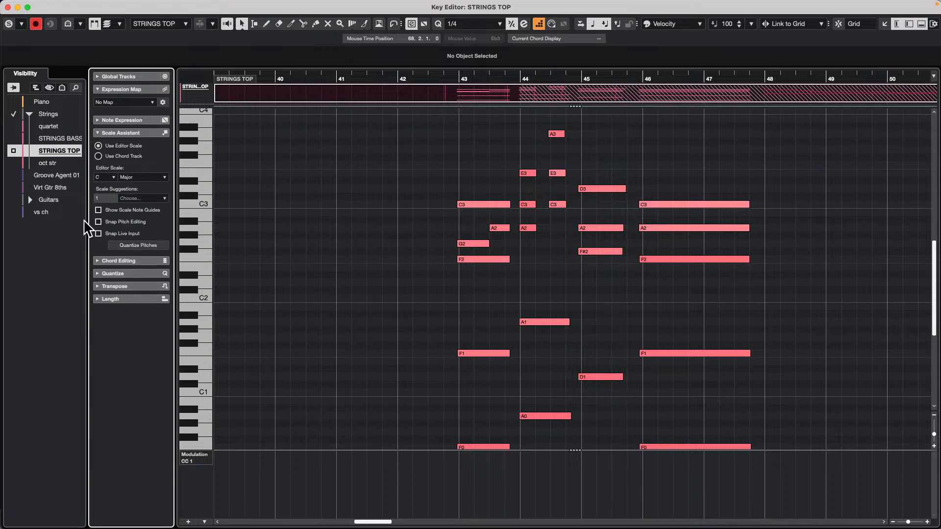
click(105, 178)
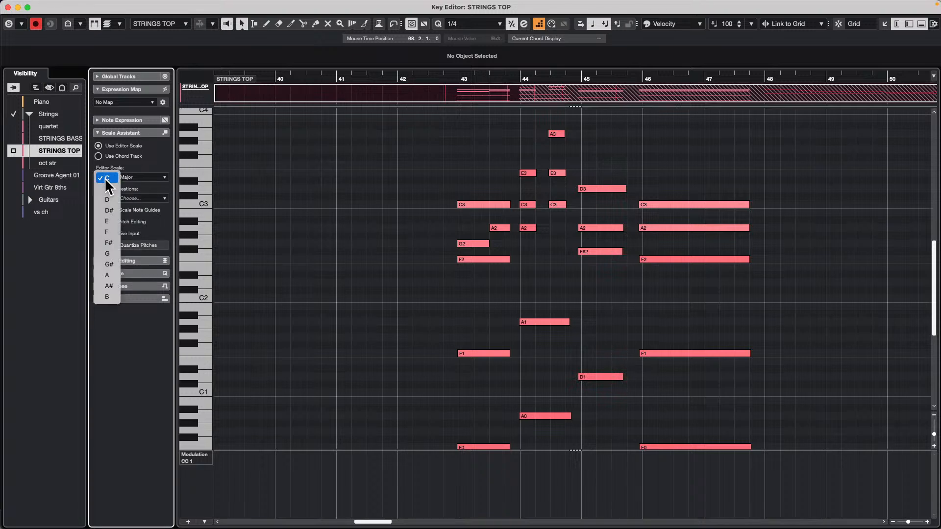
click(112, 198)
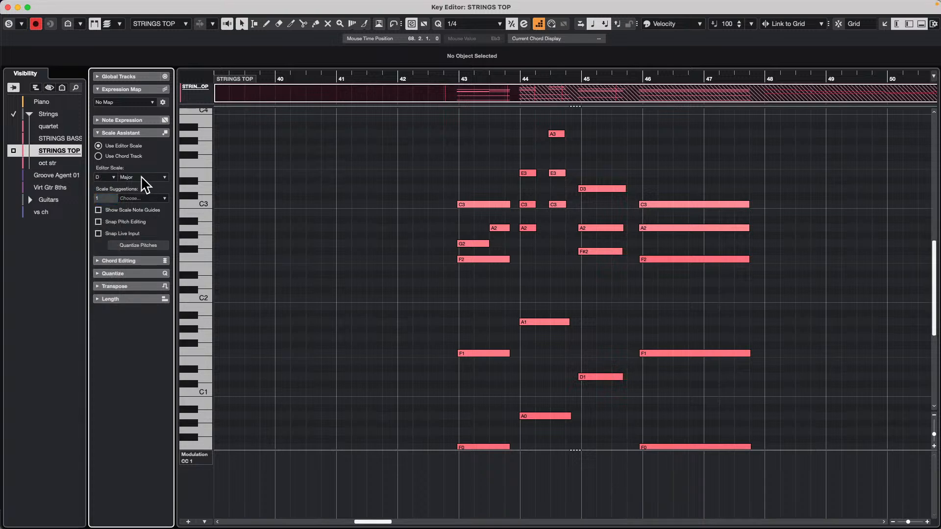
click(99, 233)
click(98, 221)
click(98, 209)
Step: Try the pitch visibility filter that limits the note display to scale and used pitches, and return to the full keyboard
click(67, 24)
click(67, 24)
click(67, 24)
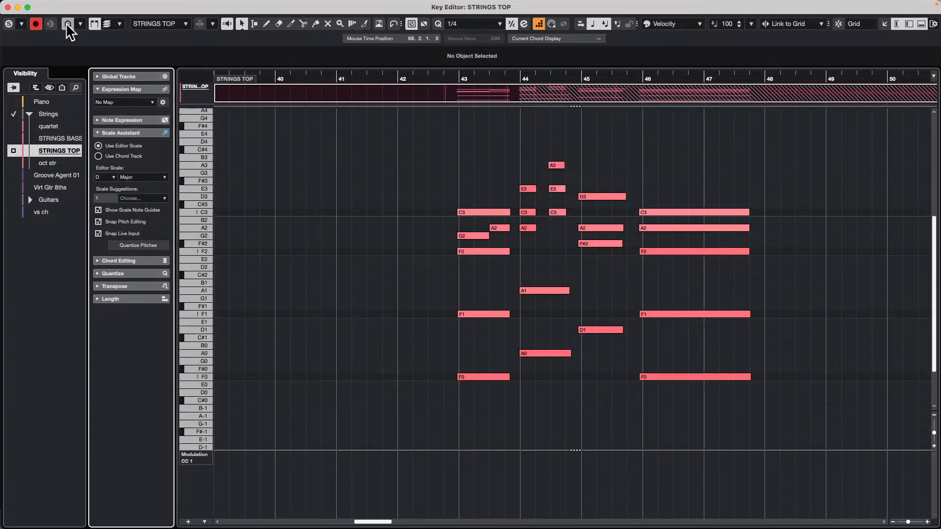
click(67, 24)
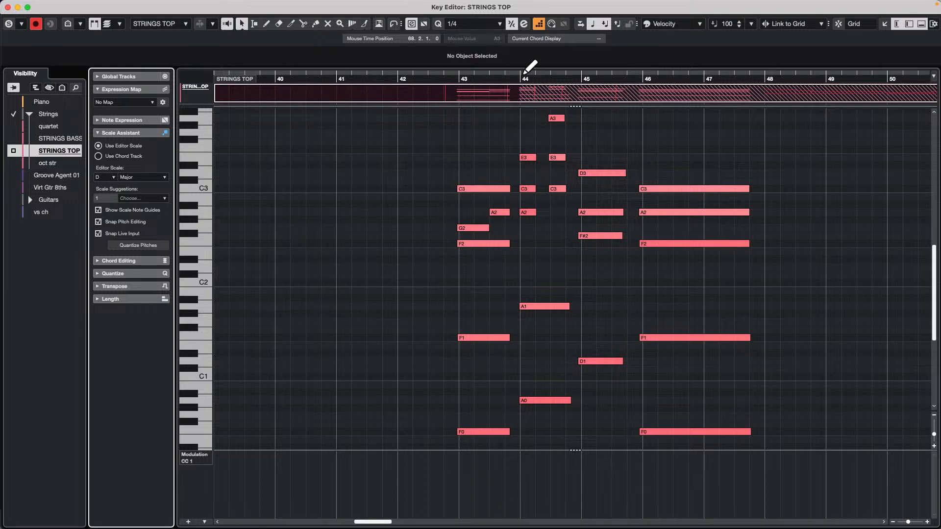
Step: Colour the notes in the Key Editor by Scale/Chords
click(668, 23)
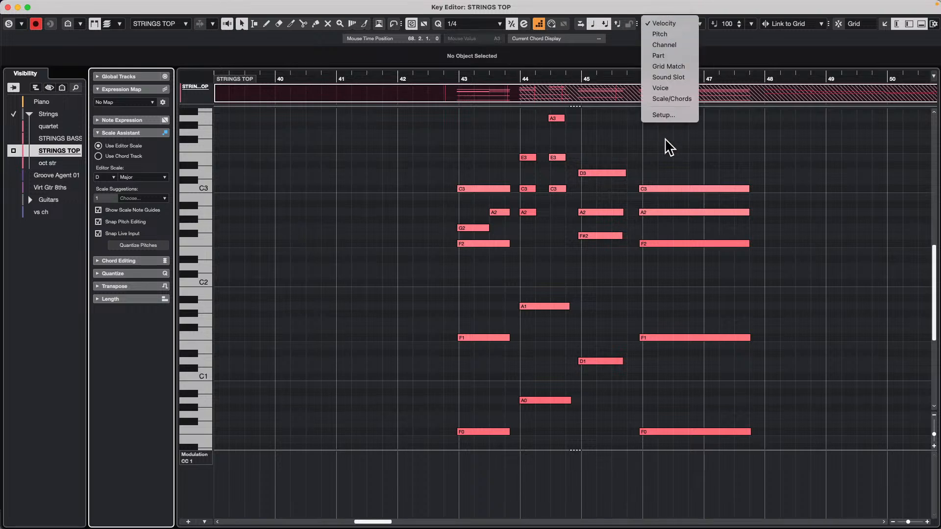
click(681, 98)
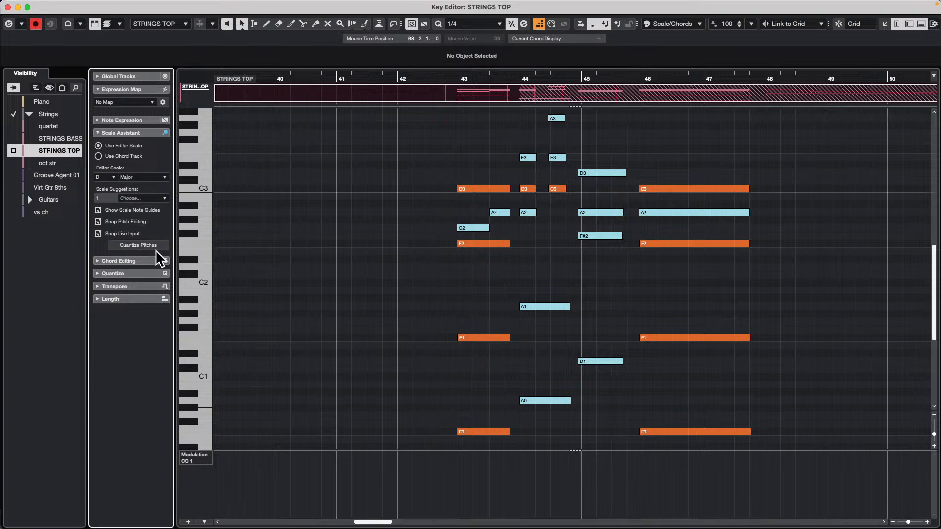
Step: Look through the scales in the Musical Scale Setup, dismiss it without changes, and close the Key Editor window
click(151, 174)
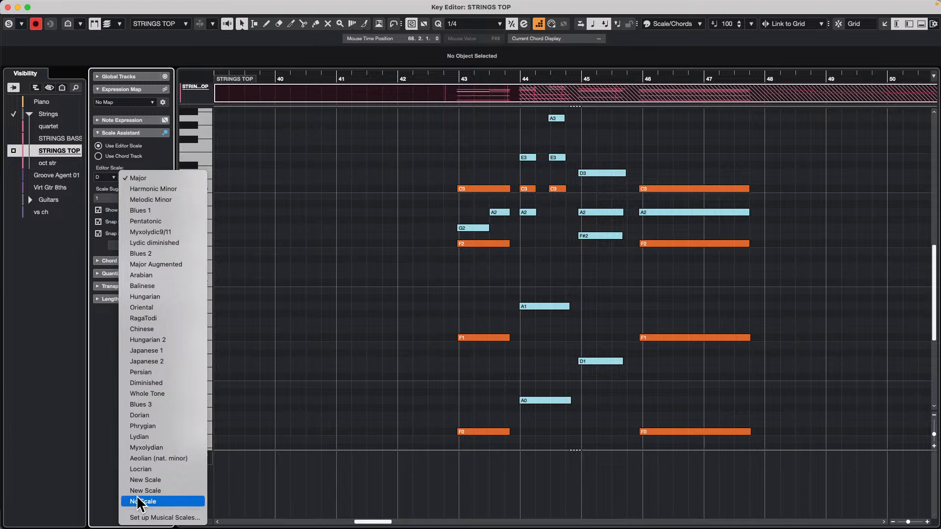
click(149, 518)
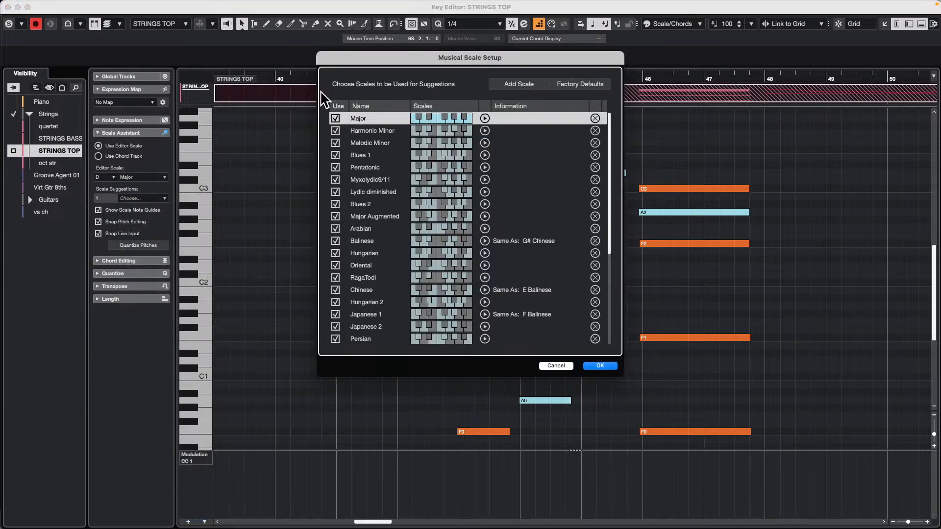
click(556, 366)
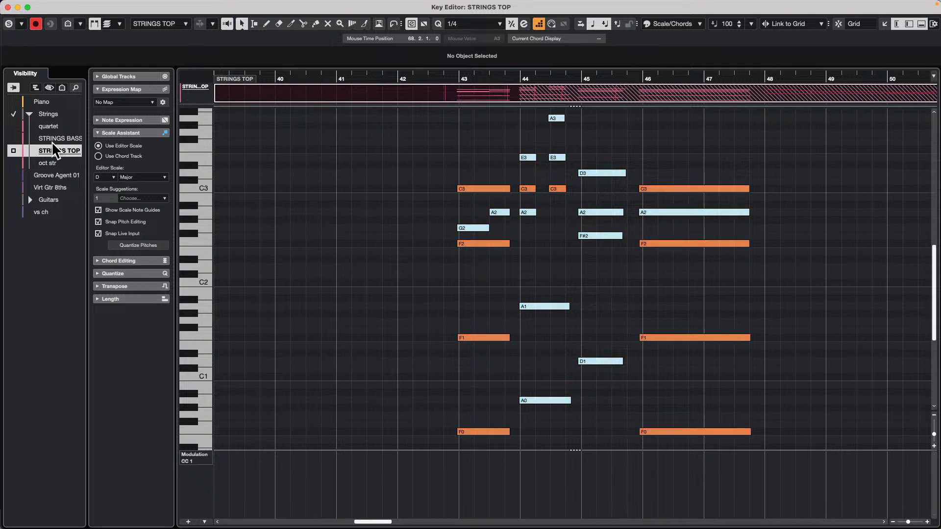
click(7, 8)
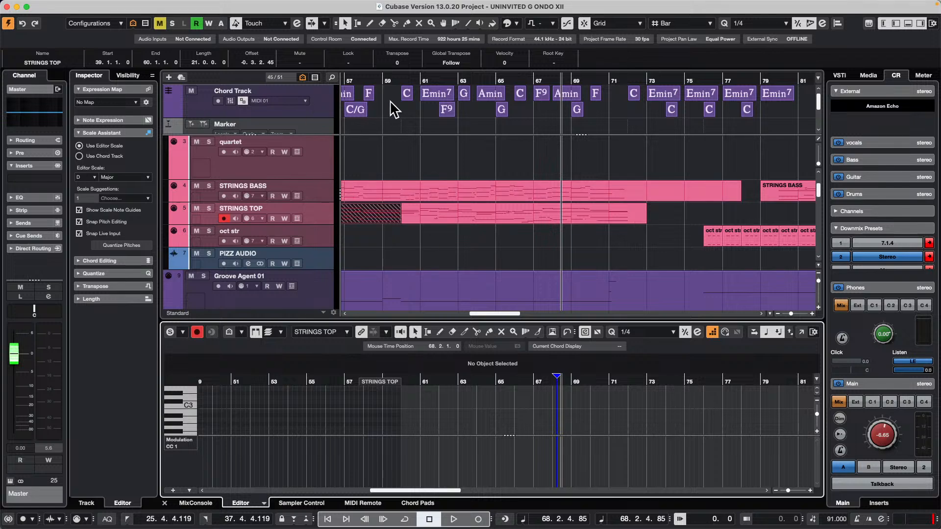
Step: Repeatedly enlarge and shrink the track heights in the project with vertical zoom, ending on compact single-line rows
drag(410, 79, 416, 68)
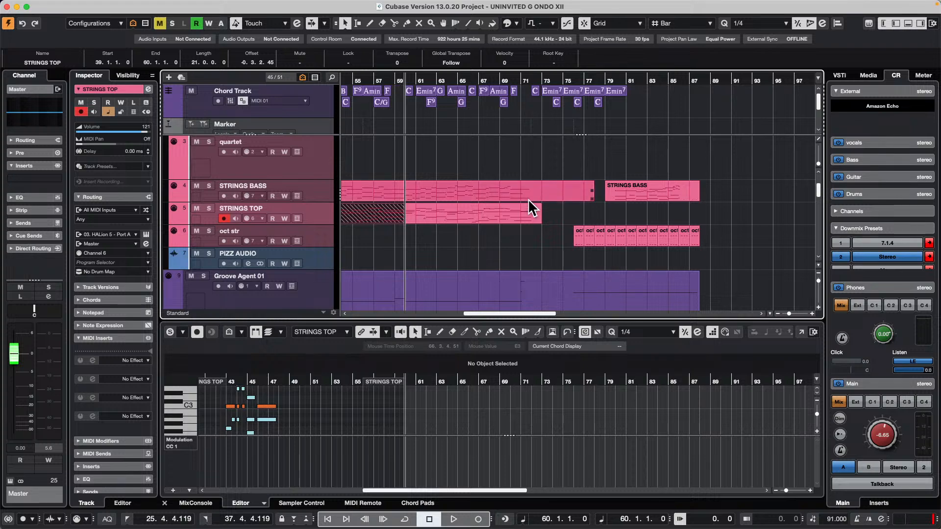
scroll(529, 199, down, 5)
key(shift+g)
key(shift+g)
key(shift+g)
key(shift+g)
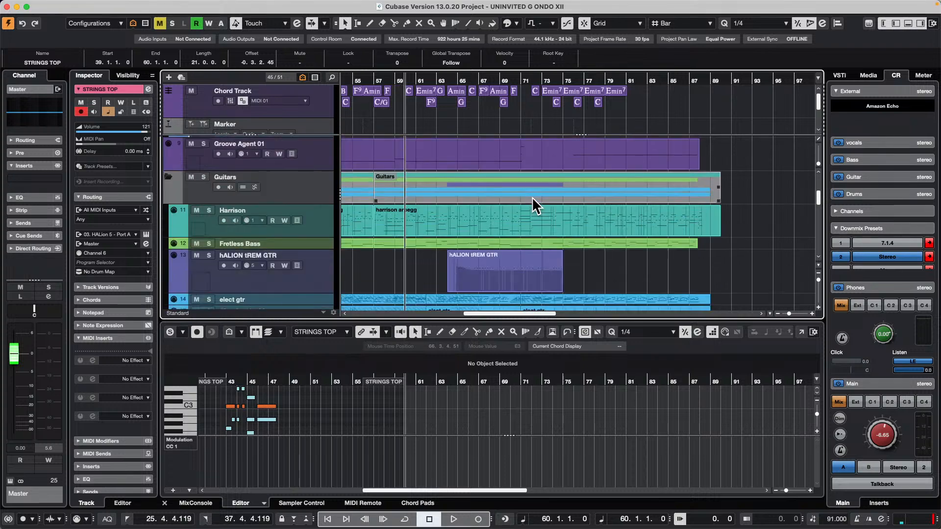
key(shift+h)
key(shift+h)
key(shift+h)
key(shift+h)
key(shift+h)
key(shift+h)
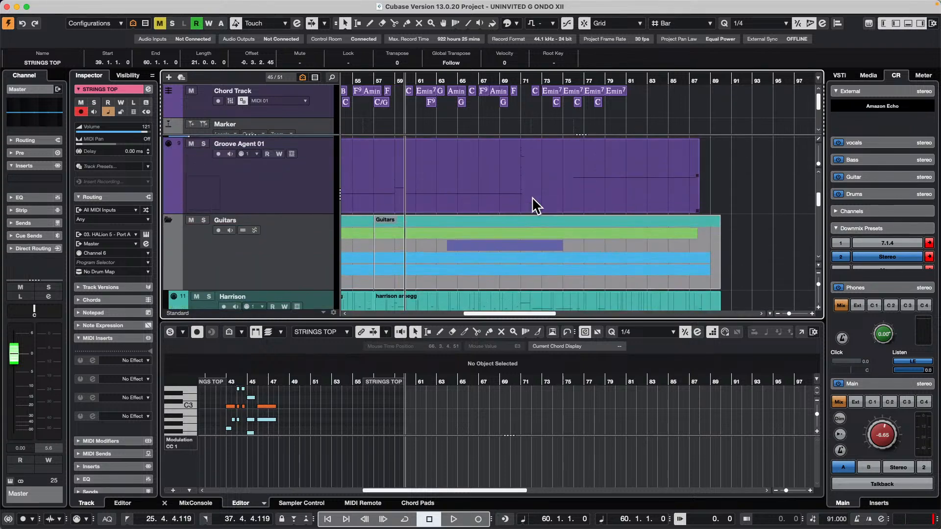
key(shift+g)
key(shift+g)
key(shift+g)
key(shift+g)
key(shift+g)
key(h)
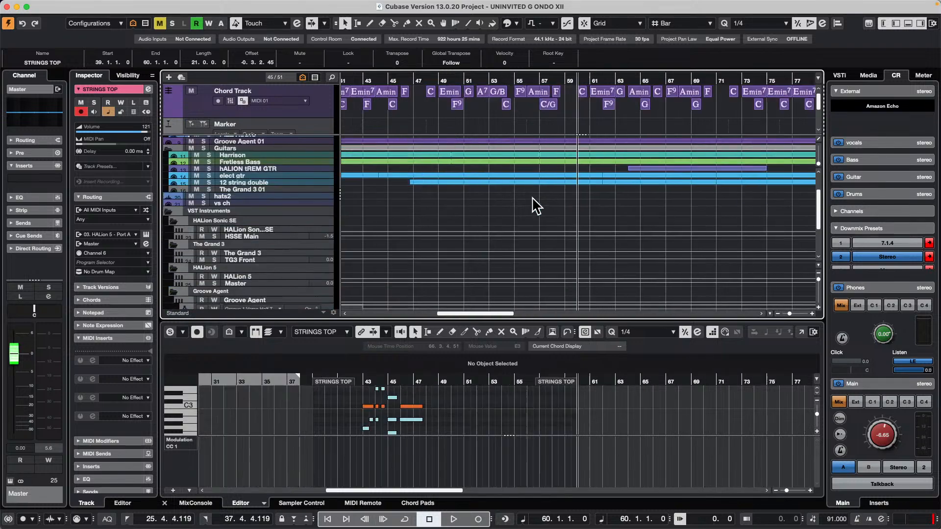
key(shift+h)
key(shift+h)
key(shift+h)
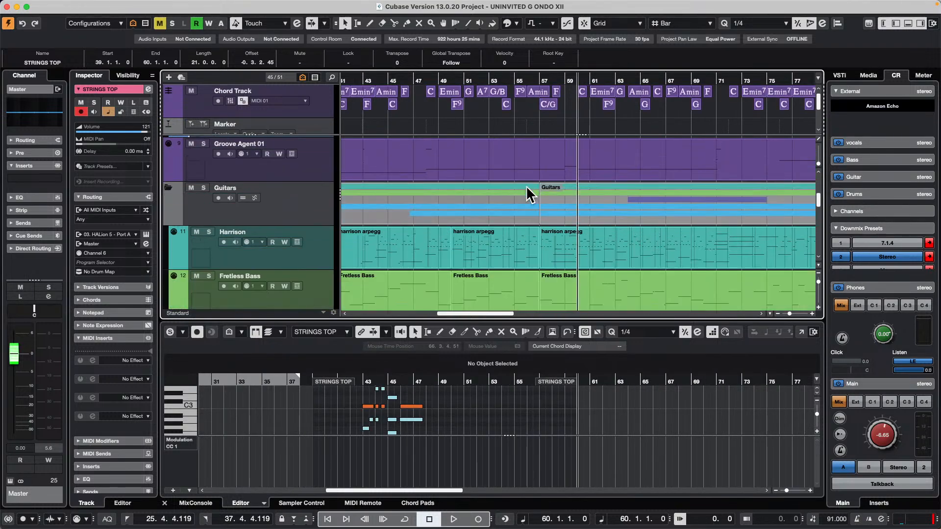
key(shift+g)
key(shift+g)
key(shift+g)
key(shift+h)
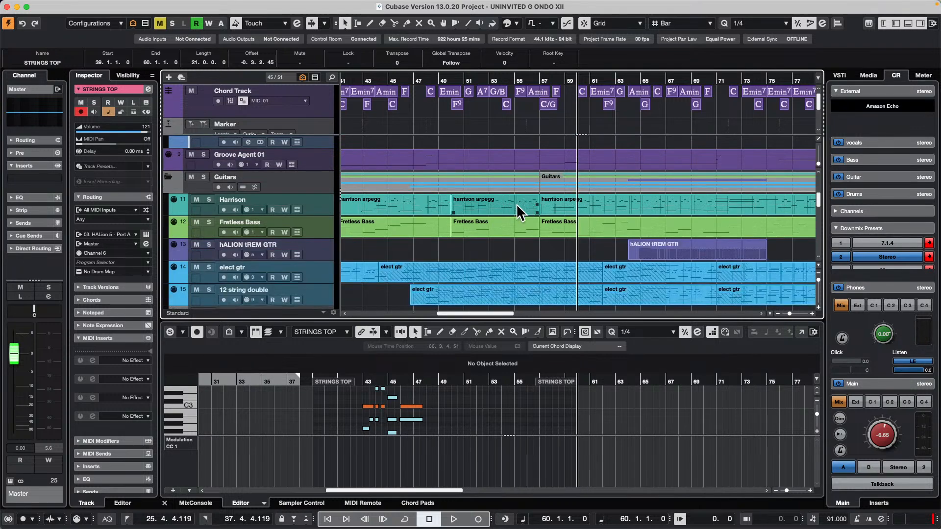
key(shift+g)
key(shift+h)
key(shift+g)
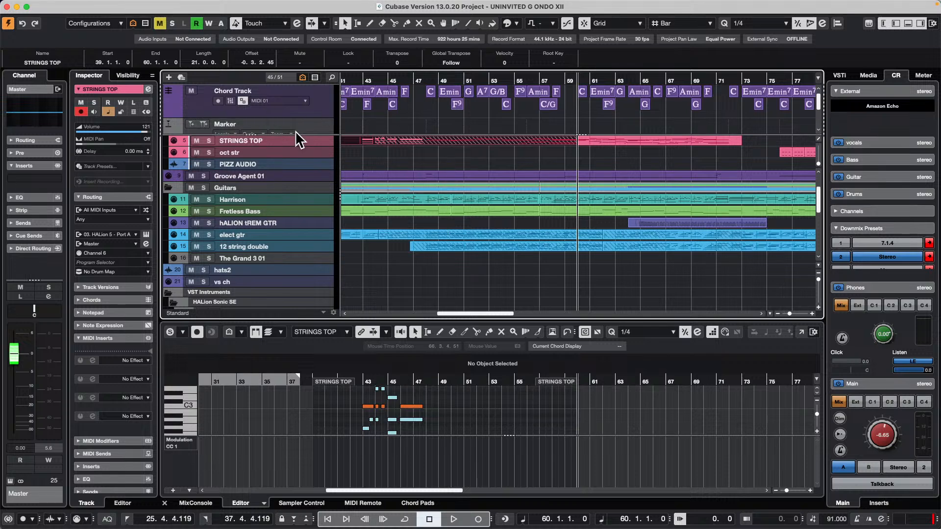
Step: Enlarge the upper section of the divided track list and add one stereo audio track to it
drag(295, 133, 291, 190)
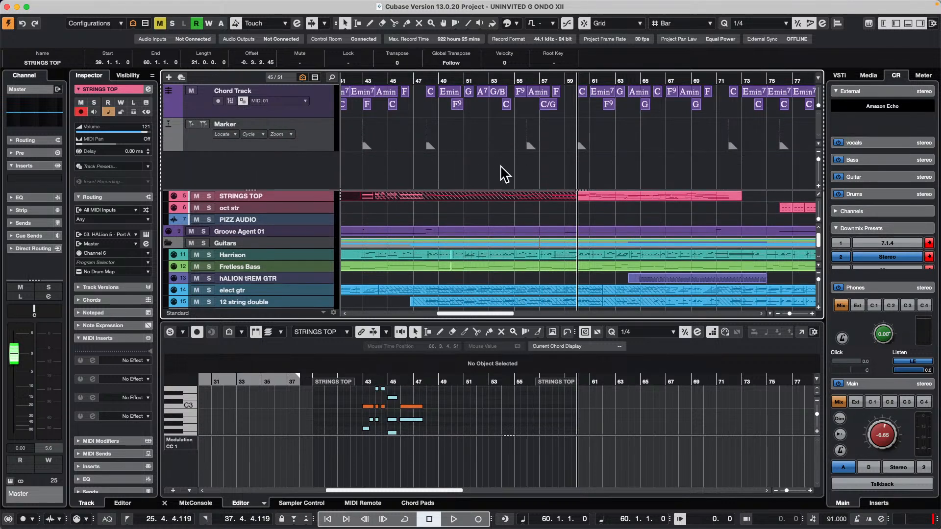
right_click(257, 167)
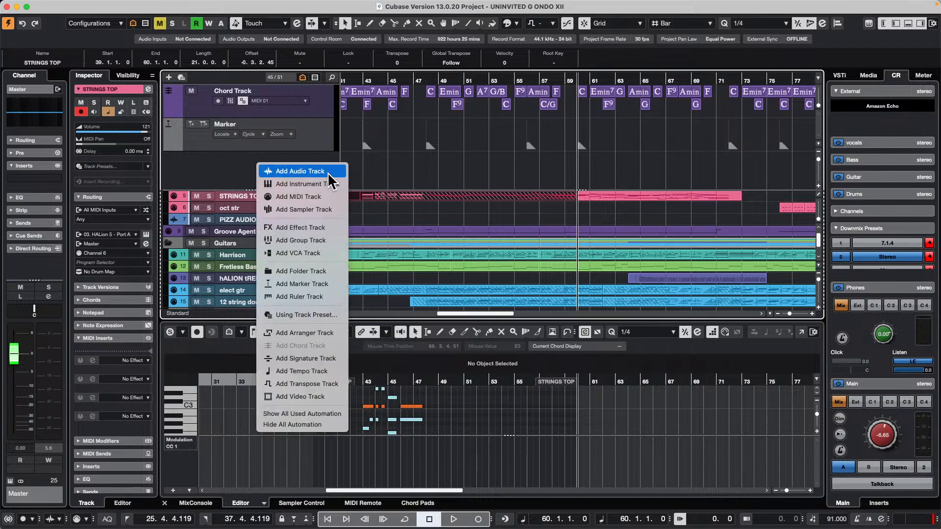
click(328, 174)
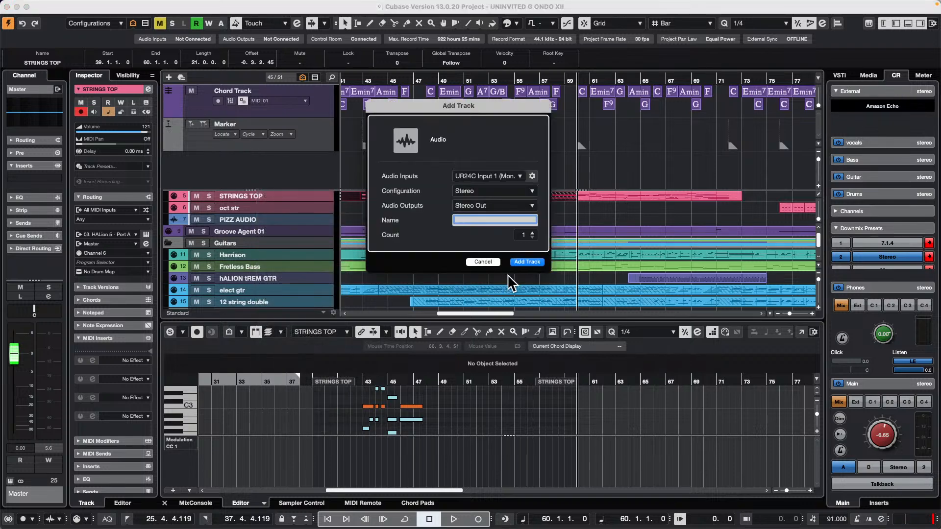
click(540, 264)
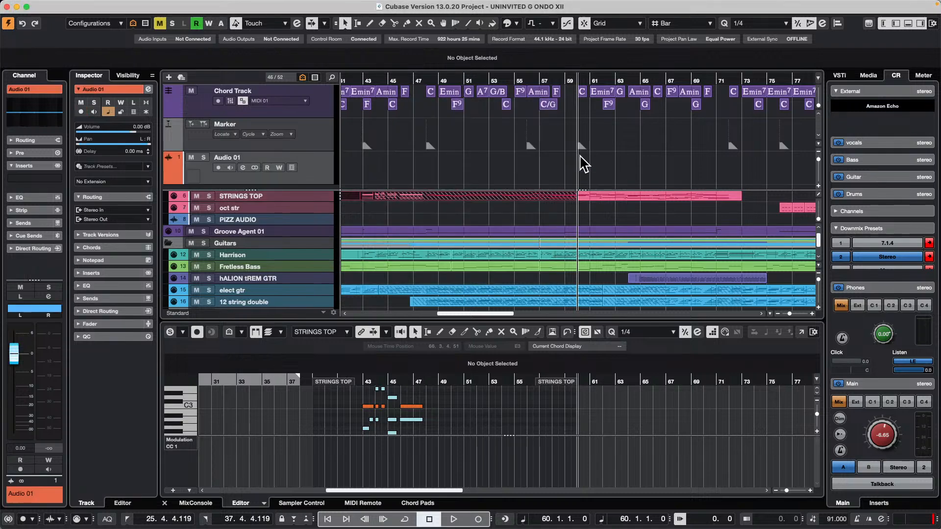
Step: Place the Electro - Drum Loop 02_122bpm loop from the Cinematic Electronic set on Audio 01 at bar 48
click(868, 77)
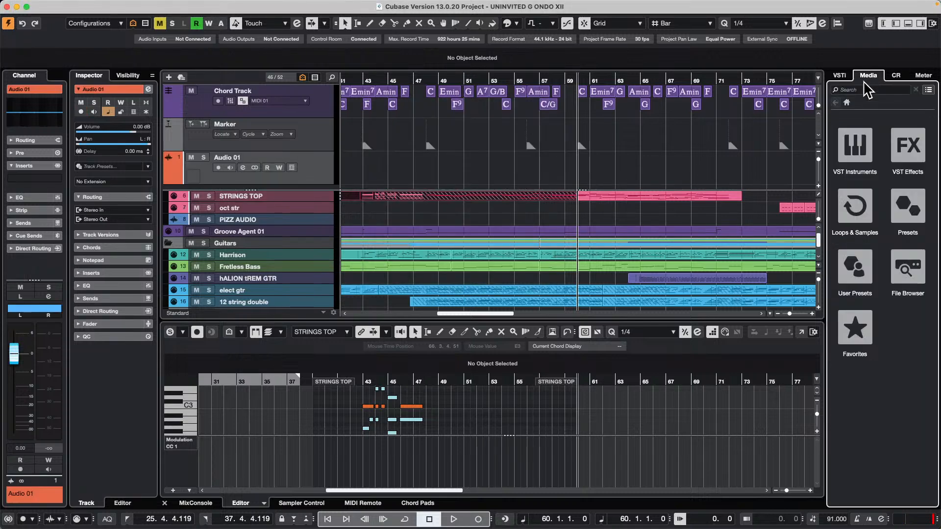
click(861, 209)
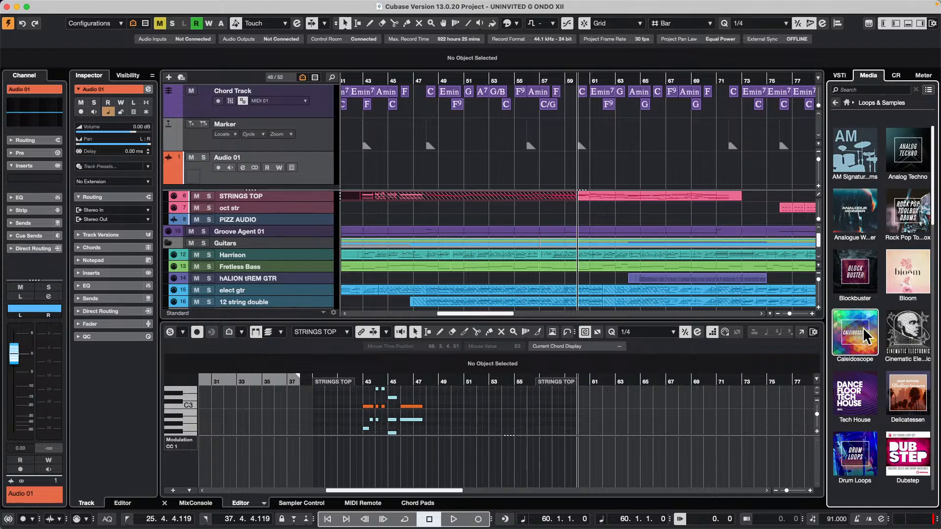
click(916, 339)
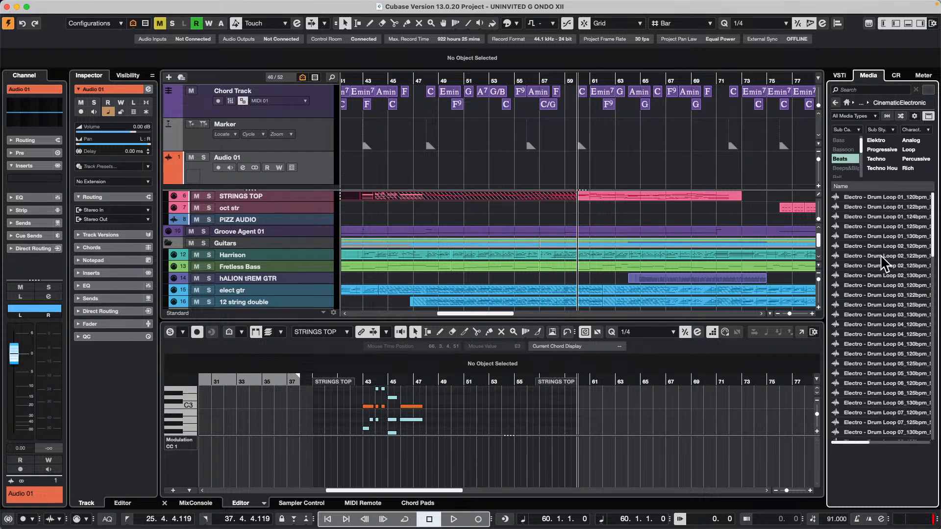
drag(877, 256, 424, 163)
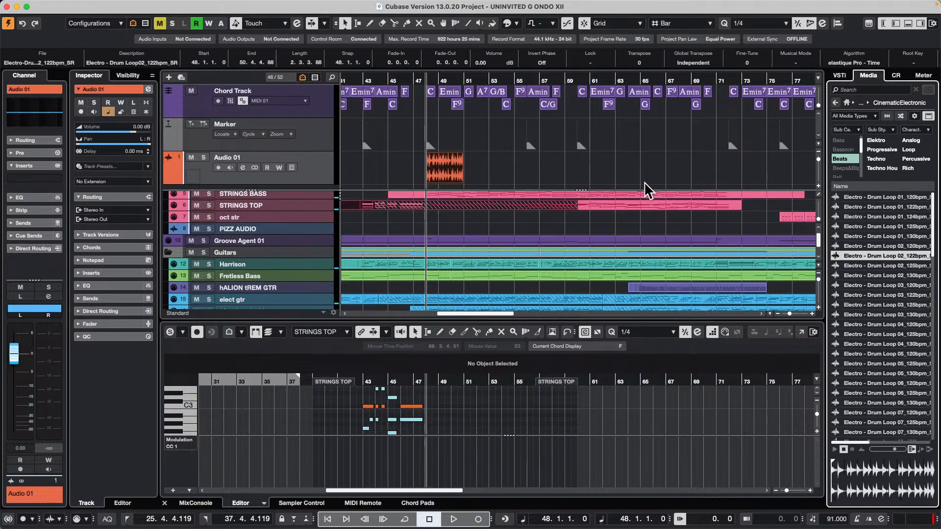
click(446, 165)
Step: Resize the track heights separately in the lower and upper track list sections, leaving Audio 01 taller than the lower tracks
scroll(447, 169, down, 4)
scroll(471, 270, down, 3)
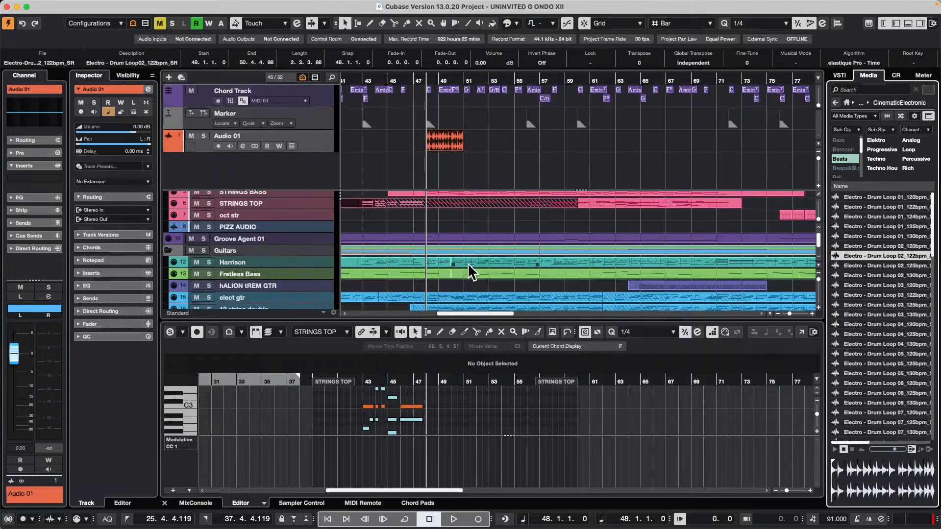
scroll(476, 270, up, 5)
scroll(476, 270, down, 5)
scroll(477, 270, up, 5)
scroll(477, 270, down, 5)
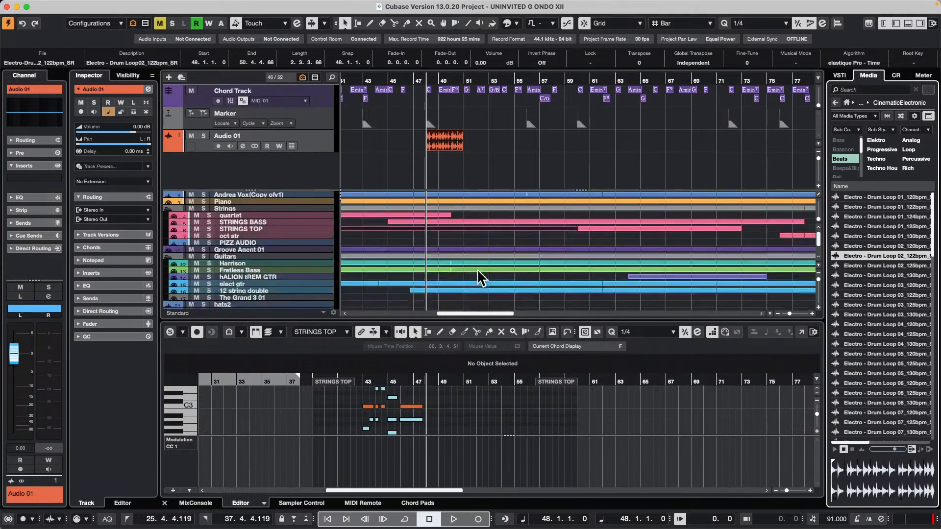
scroll(476, 270, up, 2)
scroll(491, 162, down, 2)
scroll(495, 160, up, 3)
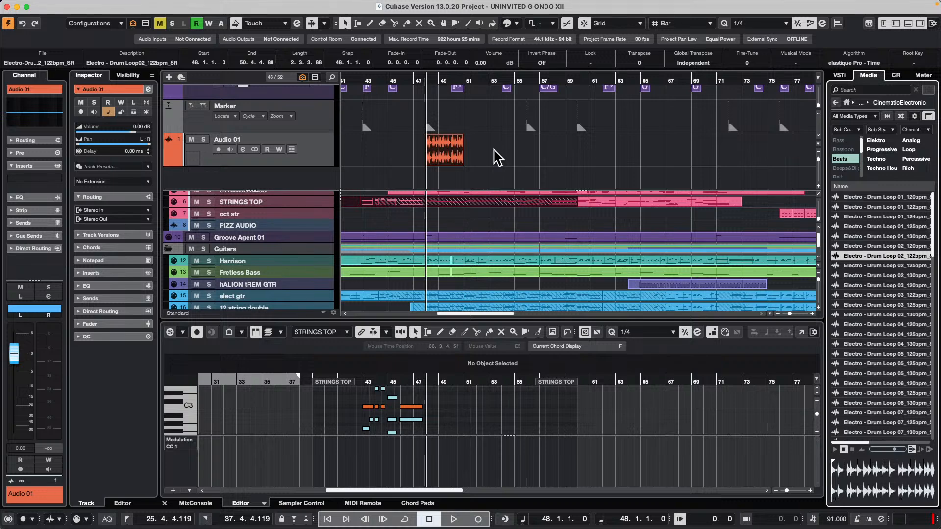
scroll(496, 156, up, 4)
scroll(495, 157, down, 3)
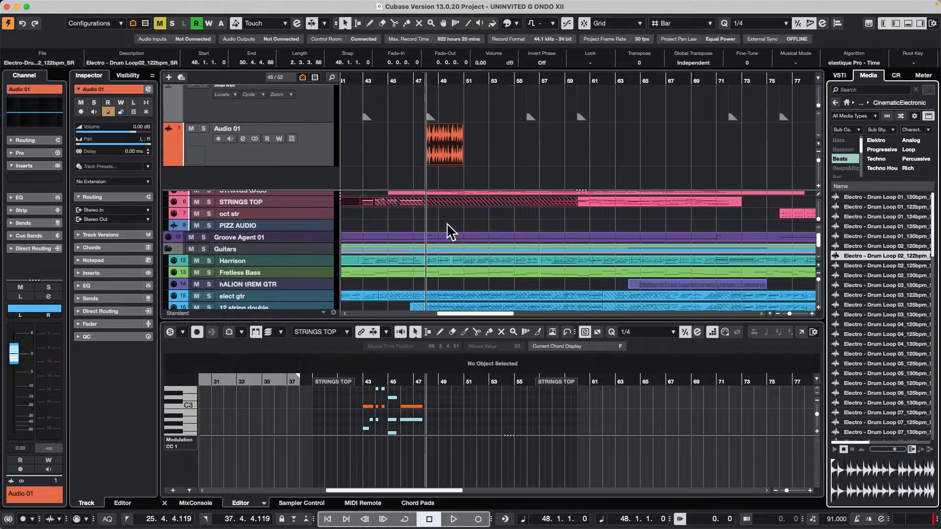
Step: Cycle the keyboard focus through the project window's zones, including the lower Key Editor and the project area
key(Tab)
key(Tab)
key(Tab)
key(Tab)
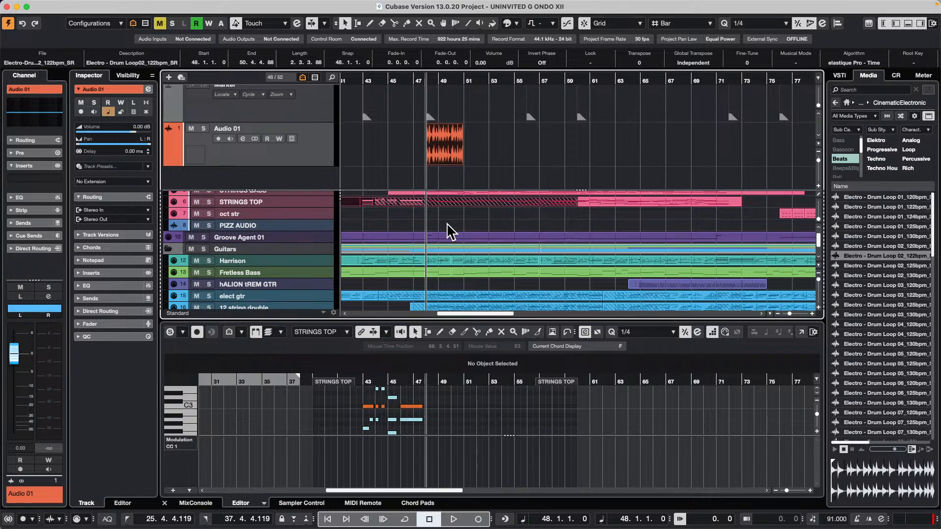
key(Tab)
key(Tab)
key(Tab)
key(Tab)
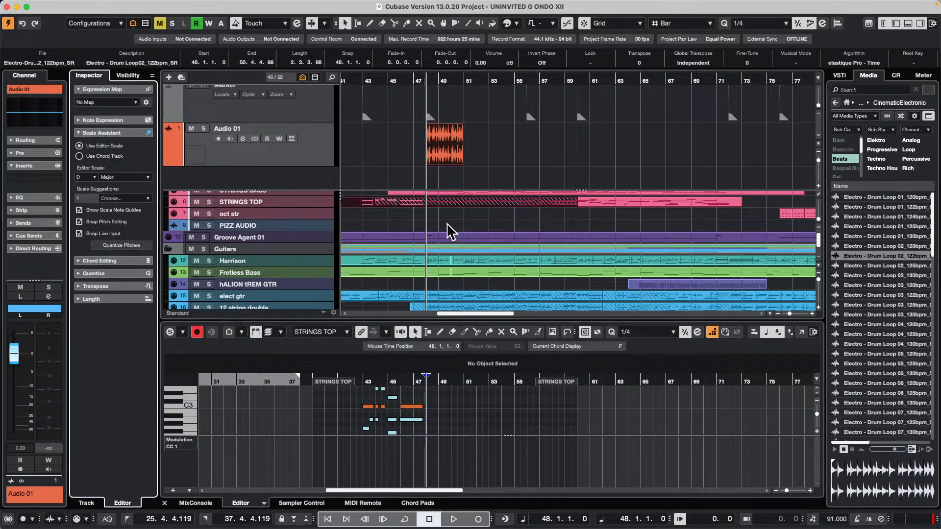
key(Tab)
Step: Focus the upper track list section and vary only its track heights, ending with single-line rows
click(422, 147)
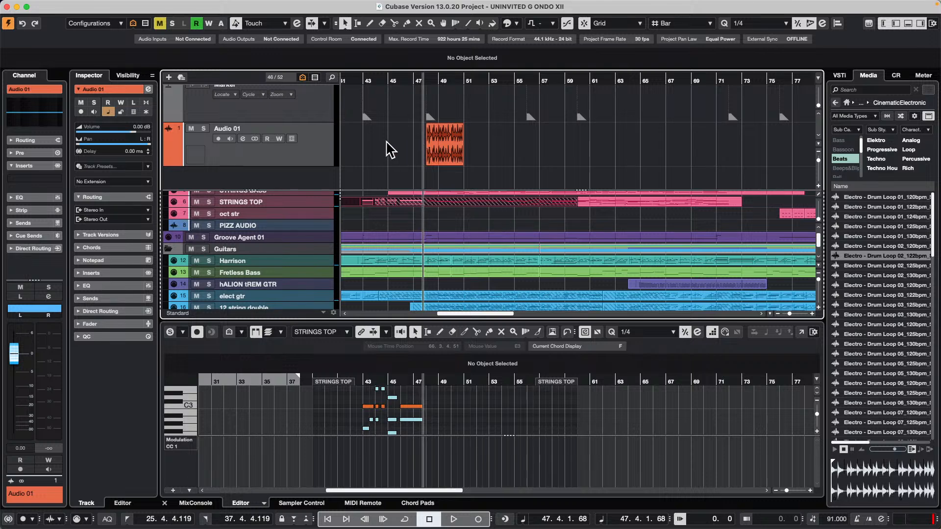
key(shift+g)
key(shift+g)
key(shift+g)
key(shift+g)
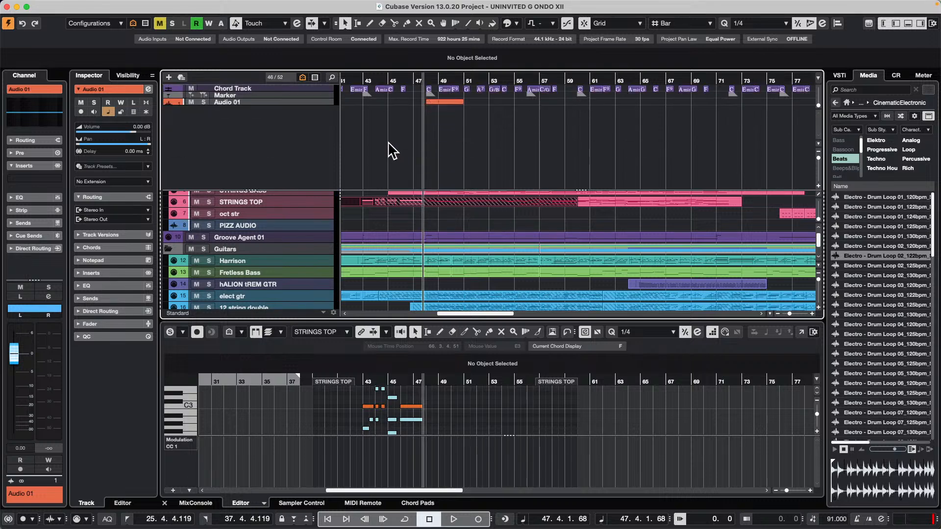
key(shift+h)
key(shift+h)
key(shift+h)
key(shift+g)
key(shift+g)
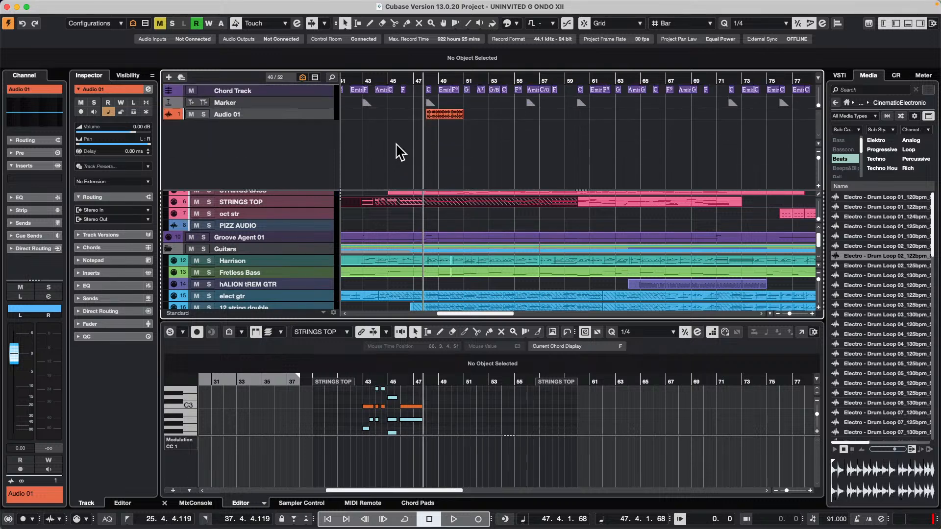
Step: Enlarge the upper track list section's rows, and undo both the drum loop placement and the adding of Audio 01
key(shift+h)
key(shift+h)
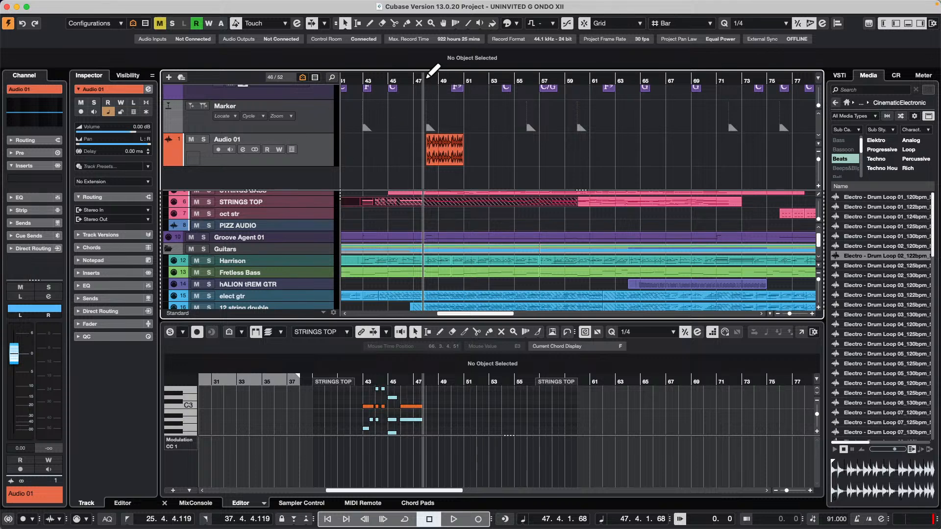
key(super+z)
key(super+z)
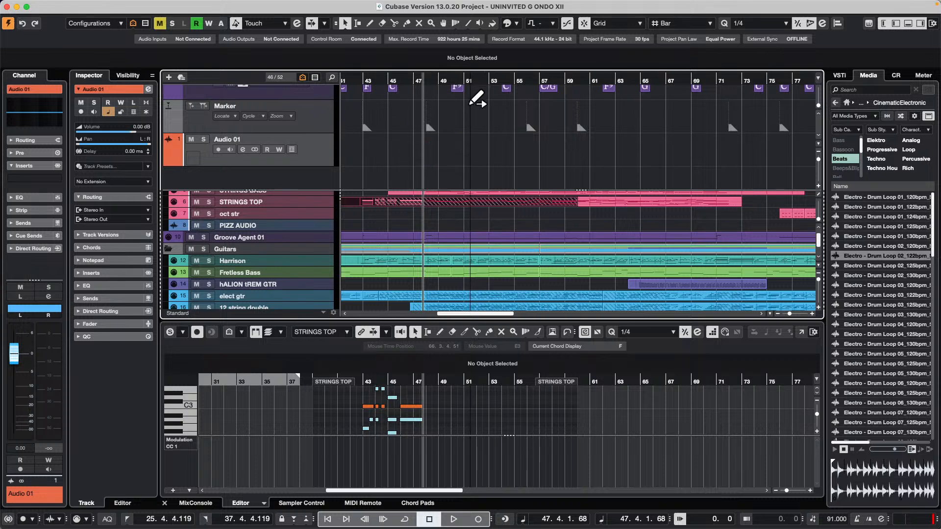
Step: Move the lead vocal track into the upper track list section and enlarge it, shortening the Chord and Marker tracks
scroll(477, 231, up, 3)
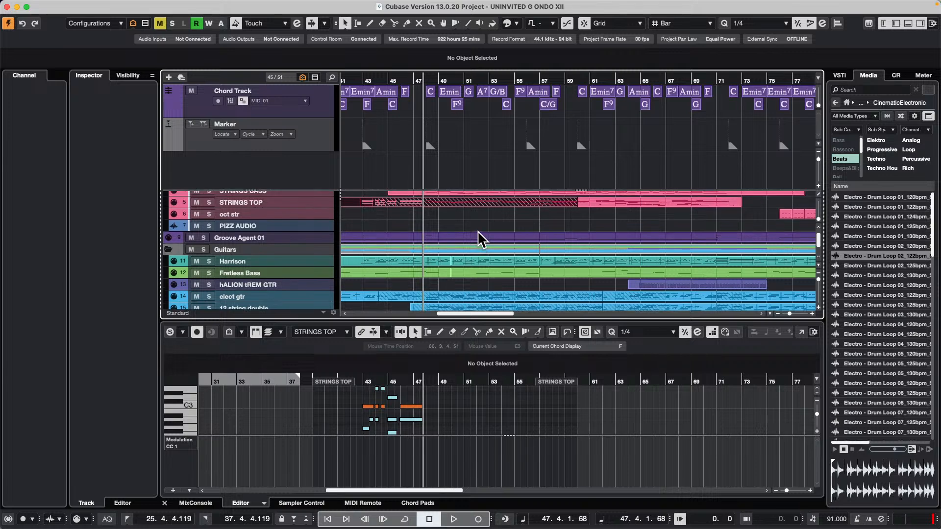
scroll(486, 237, up, 2)
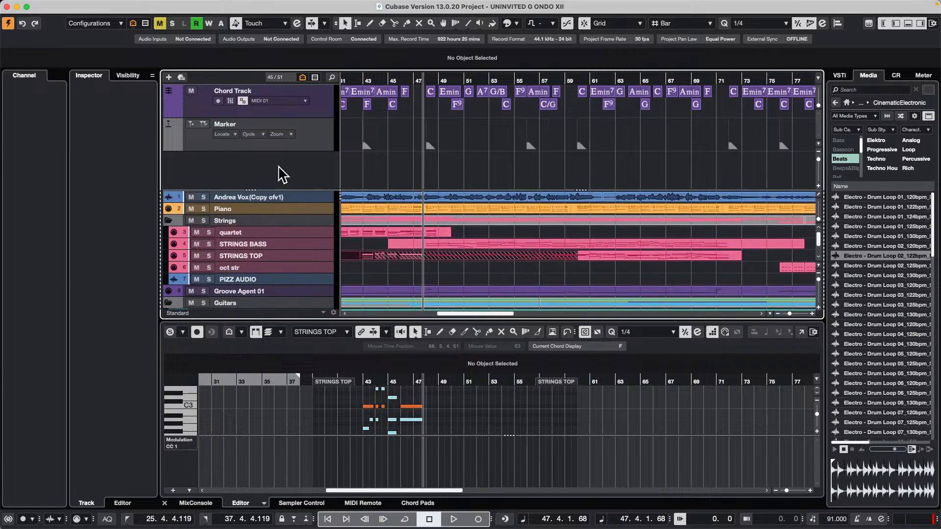
drag(310, 197, 302, 167)
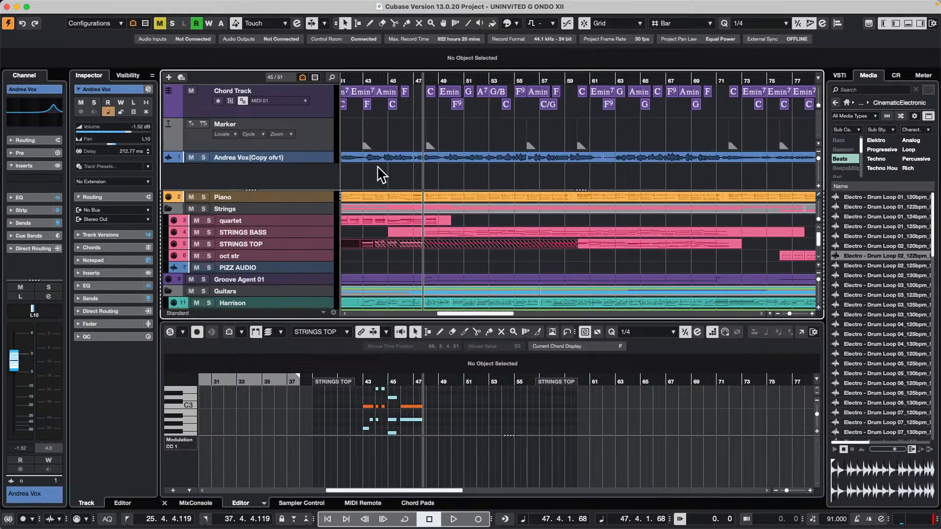
drag(322, 118, 322, 107)
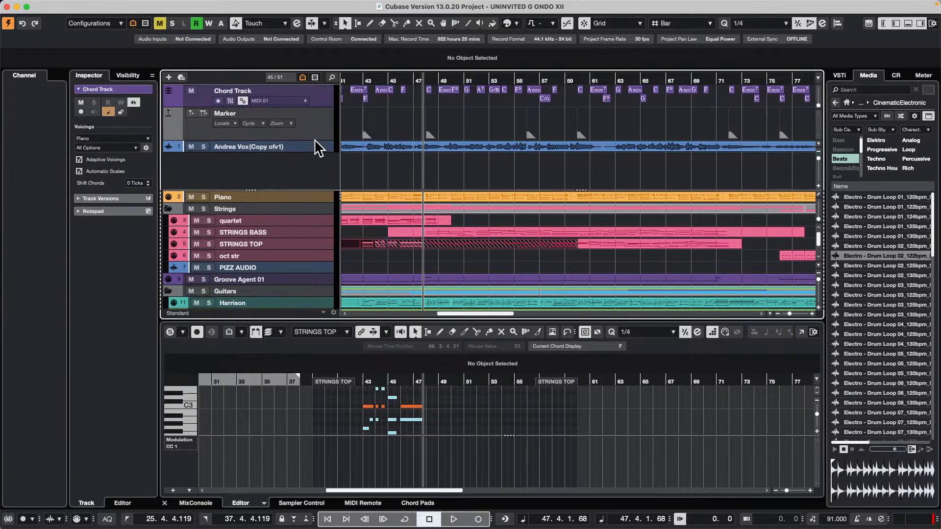
mouse_move(315, 138)
mouse_down()
mouse_move(316, 117)
mouse_move(310, 172)
mouse_up()
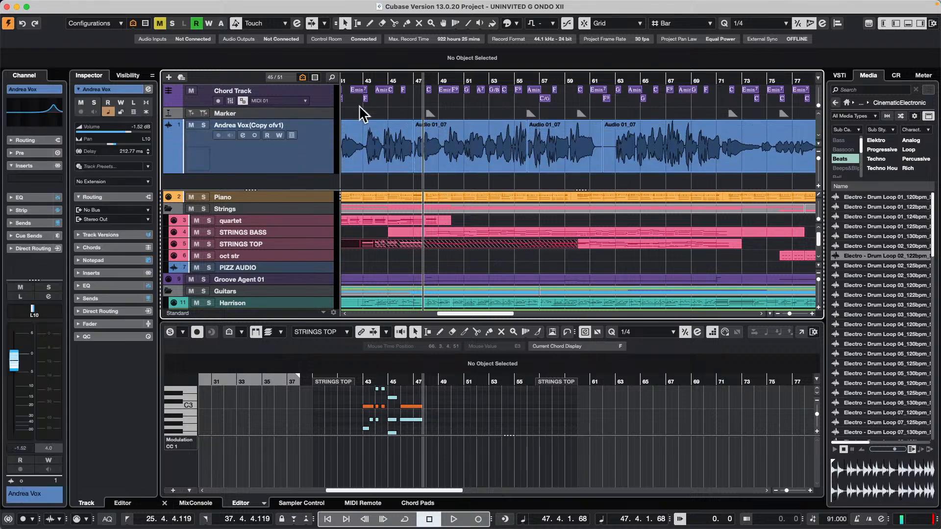
Step: Vary the track heights of only the lower track list section, ending with taller rows from Groove Agent 01 to Fretless Bass
key(shift+g)
key(shift+g)
key(shift+h)
key(shift+h)
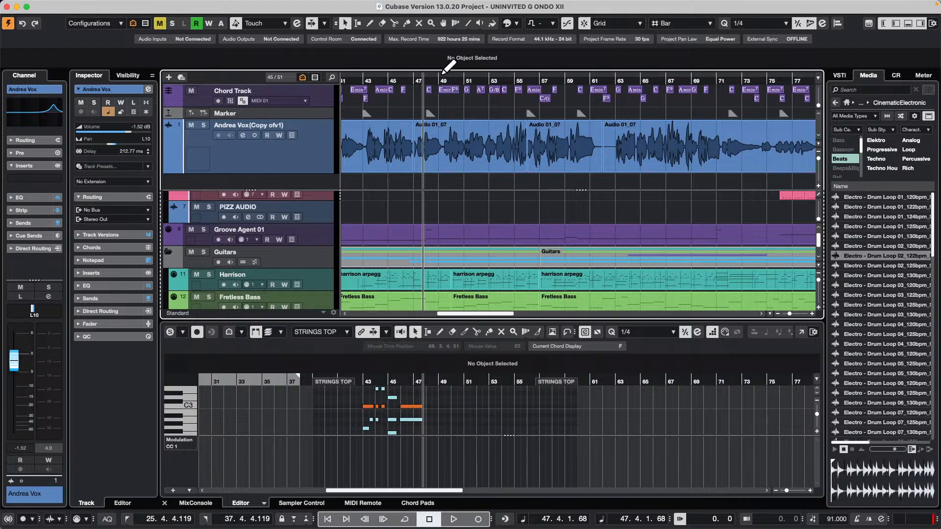
drag(435, 77, 361, 36)
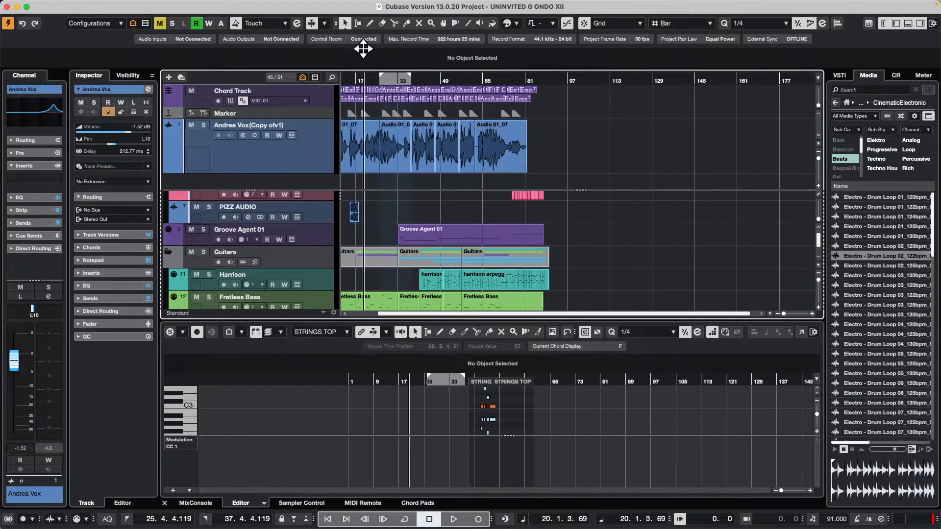
key(shift+g)
key(shift+g)
key(shift+h)
key(shift+h)
key(shift+h)
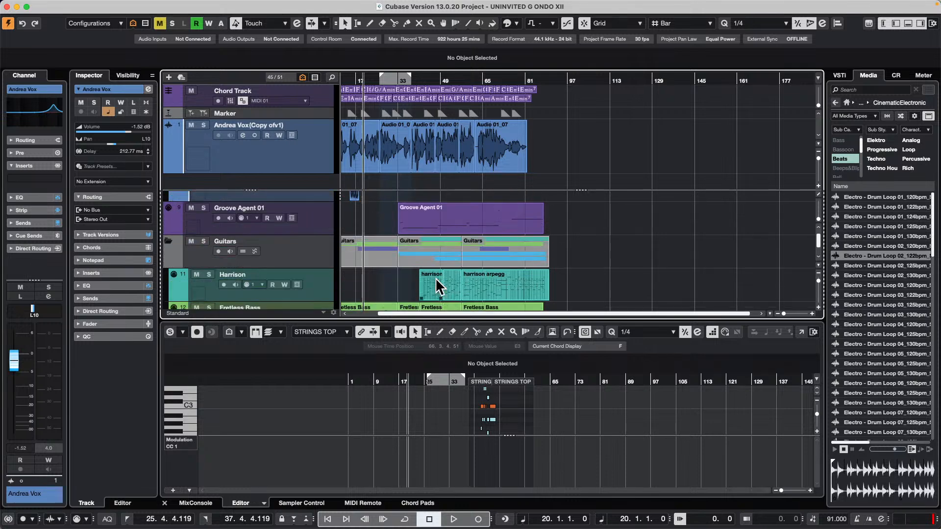
Step: Focus the upper track list section and vary only its track heights, ending with a taller vocal track
key(shift+g)
key(shift+h)
key(shift+h)
key(shift+h)
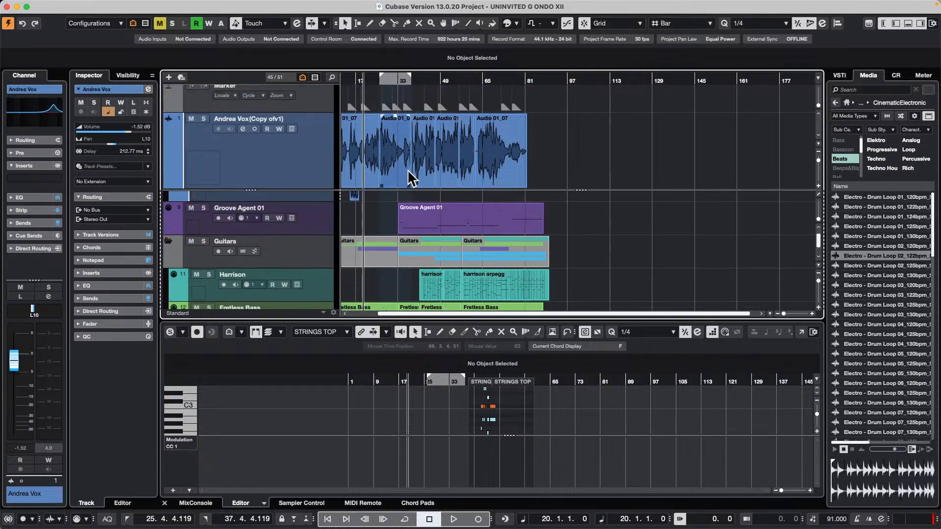
key(shift+g)
key(shift+h)
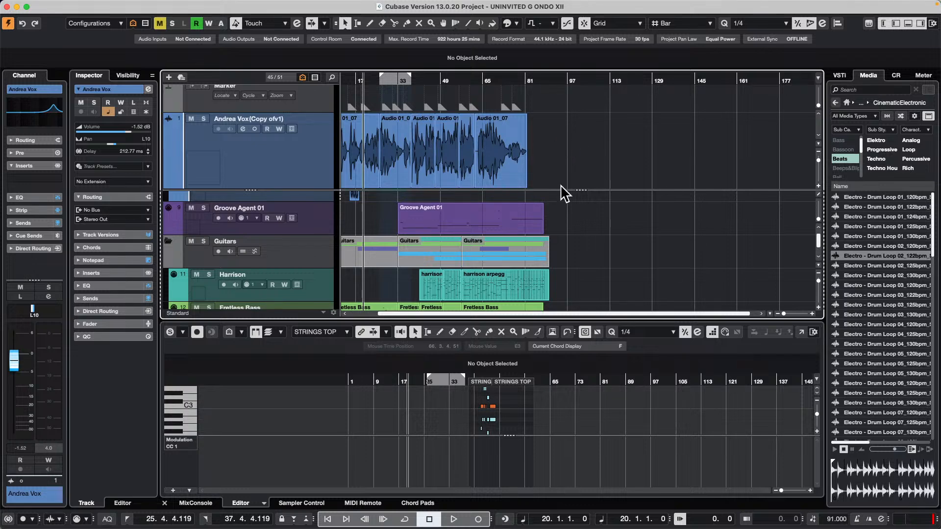
Step: Look up the Divide Track List option among the project commands without changing it
mouse_move(47, 4)
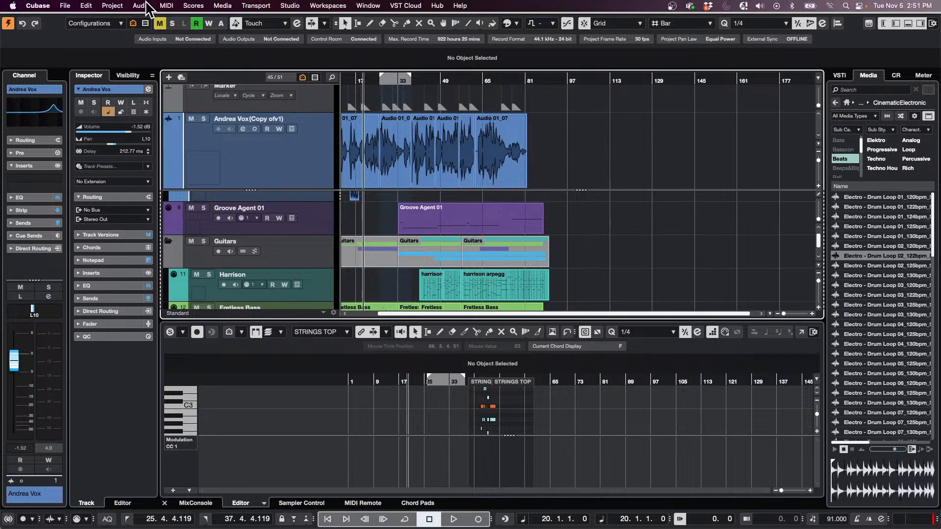
click(116, 6)
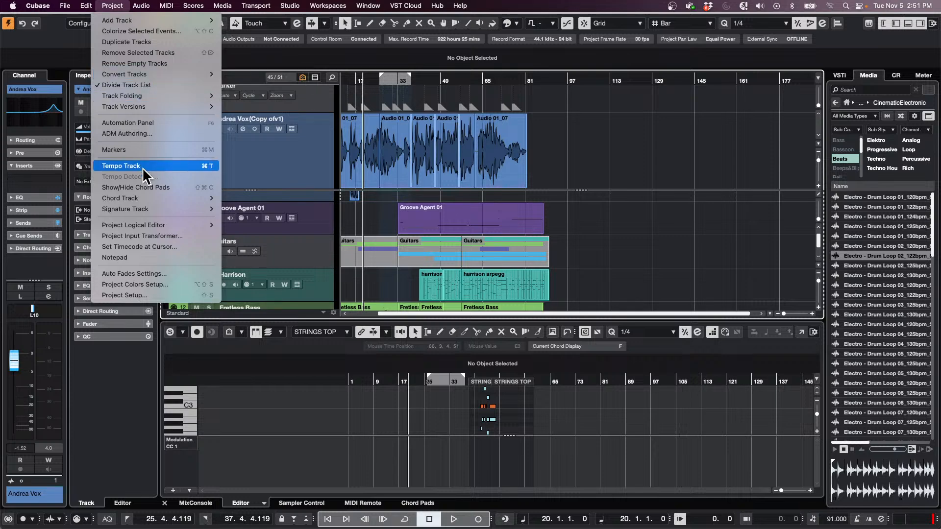
mouse_move(151, 108)
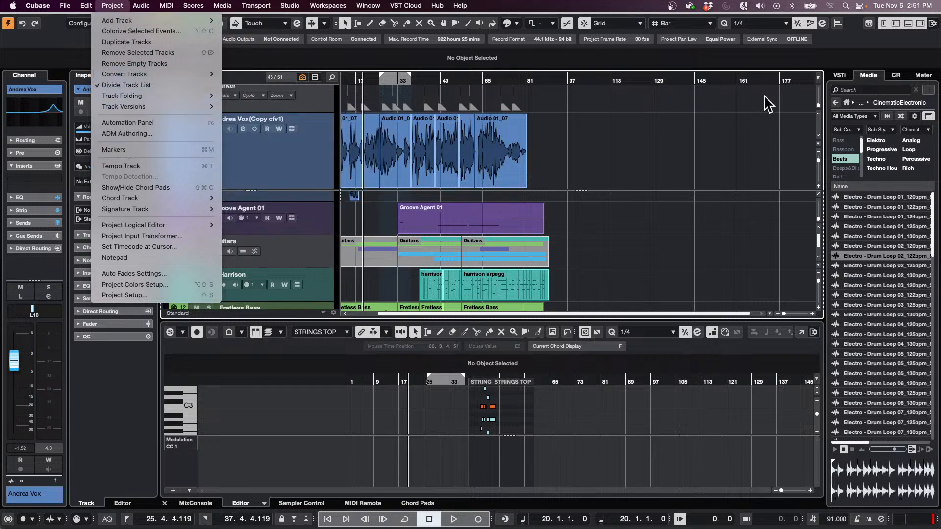
click(748, 103)
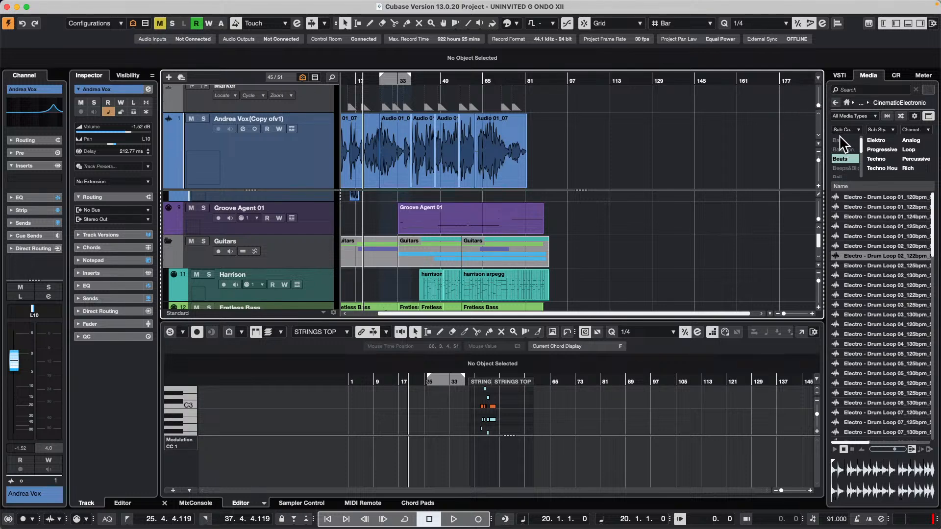
Step: Switch the track list division off and back on
click(821, 200)
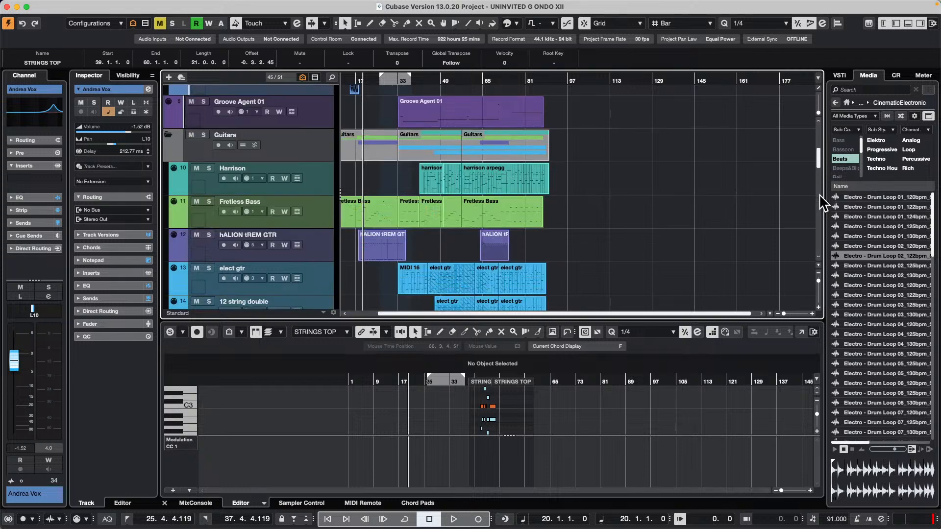
click(819, 89)
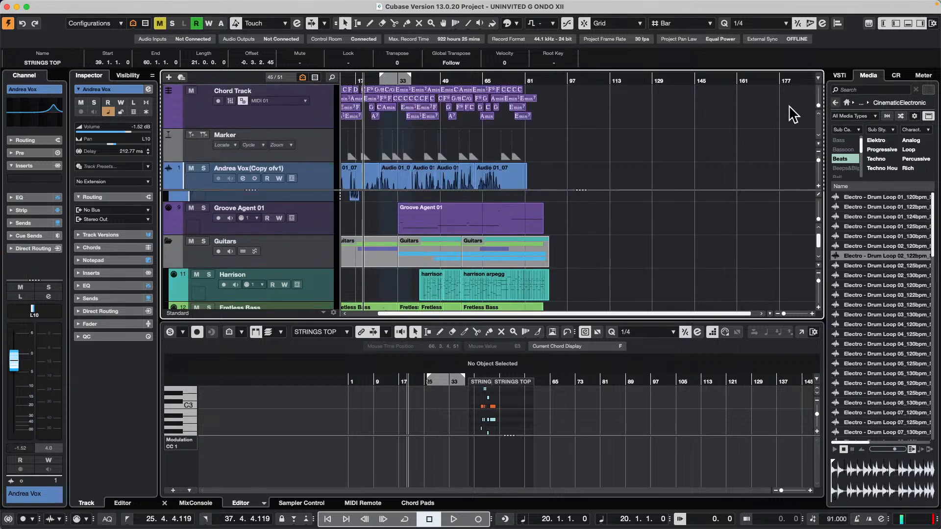
scroll(563, 145, down, 1)
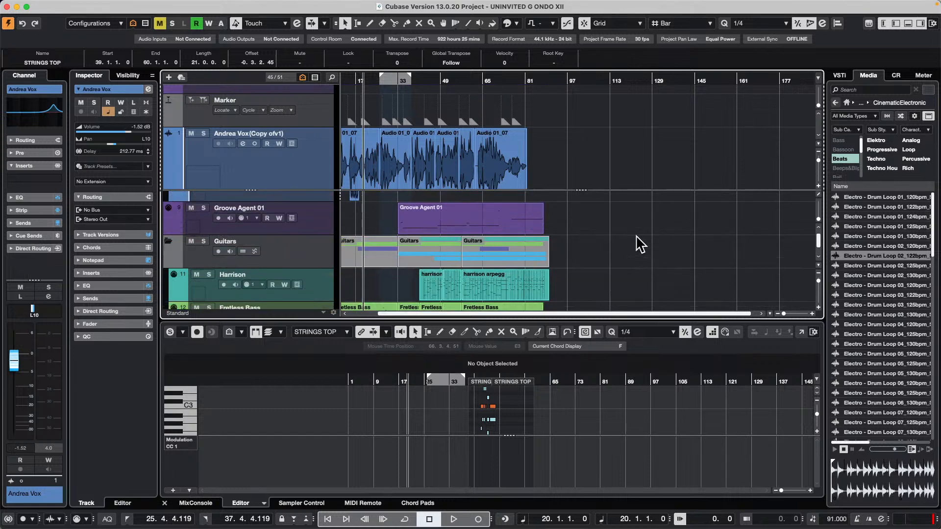
Step: Reduce the upper section's track heights to single-line Chord and Marker rows and a shorter vocal track
key(shift+g)
key(shift+h)
key(shift+g)
key(shift+g)
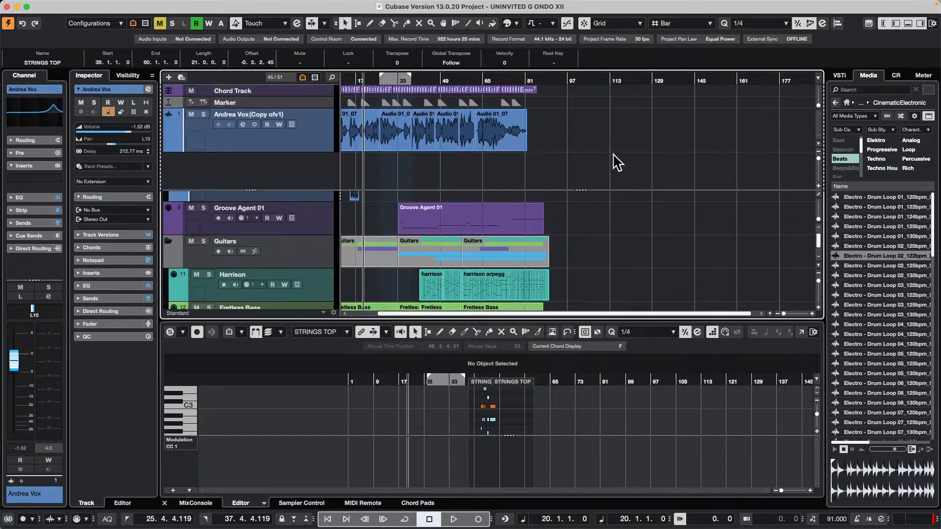
Step: Select the Piano track in the lower track list section and switch the focus between the lower and upper sections
click(625, 244)
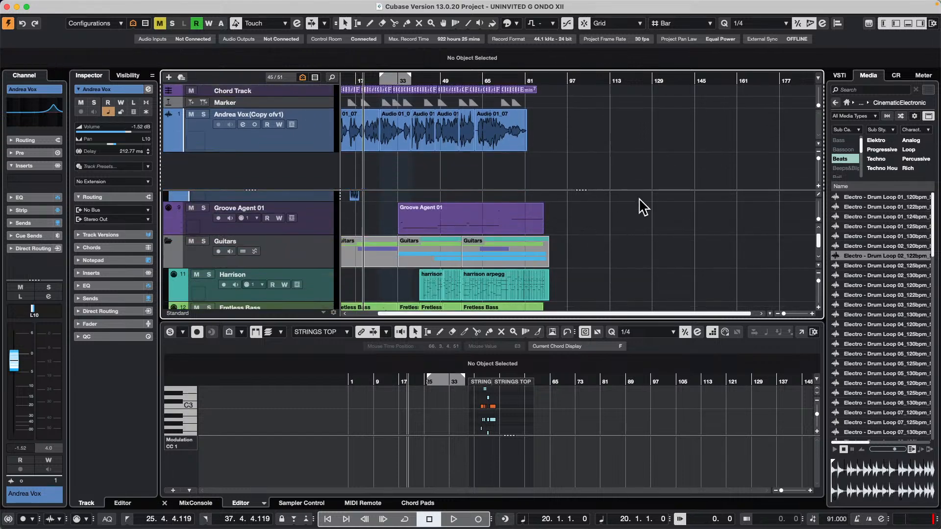
click(648, 219)
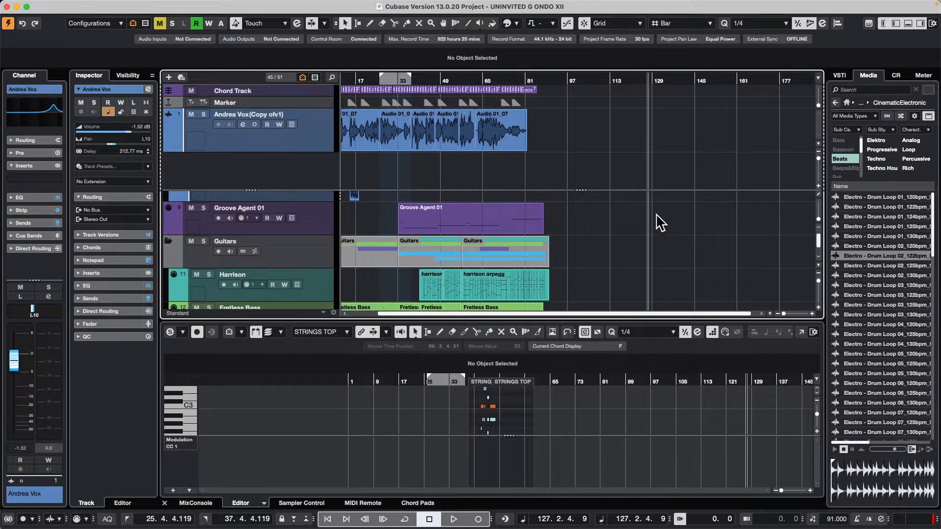
key(Down)
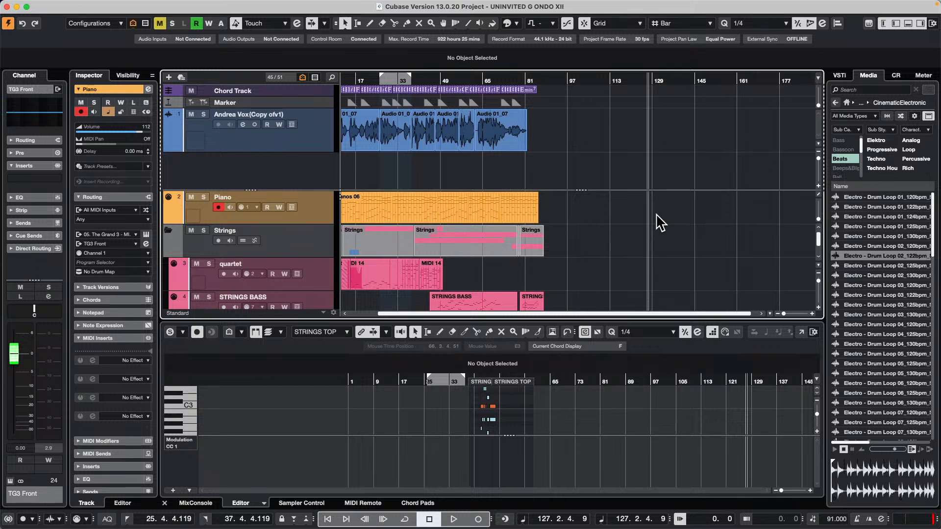
key(alt+Up)
key(alt+Down)
click(629, 159)
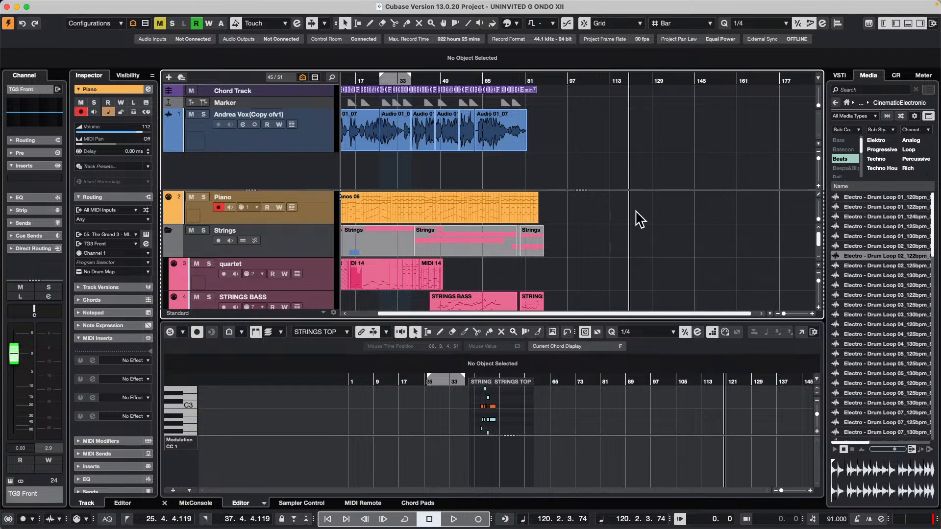
click(639, 233)
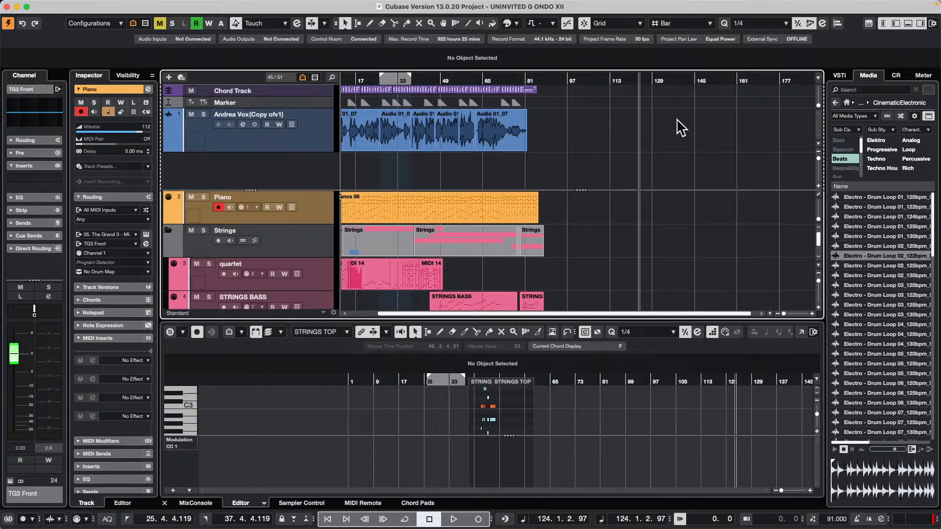
Step: Open the MixConsole, start playback and look through its channels
key(F3)
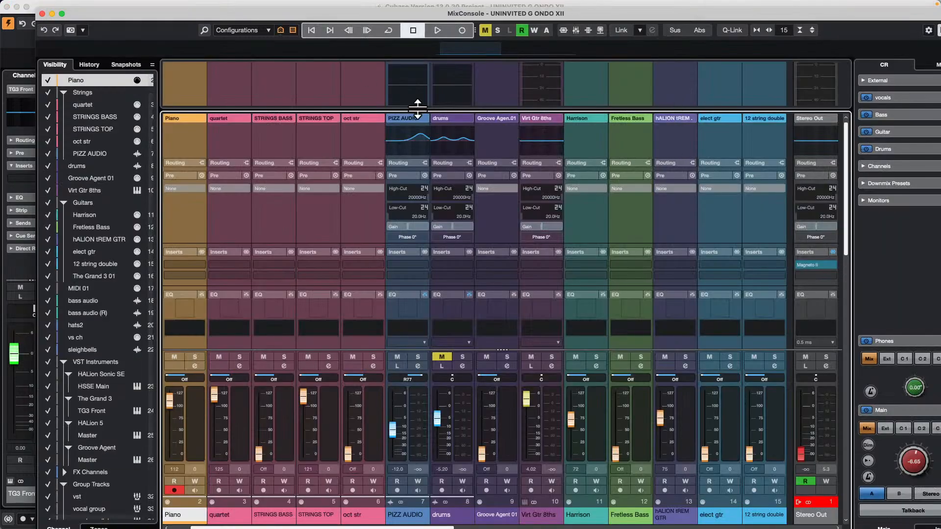
key(space)
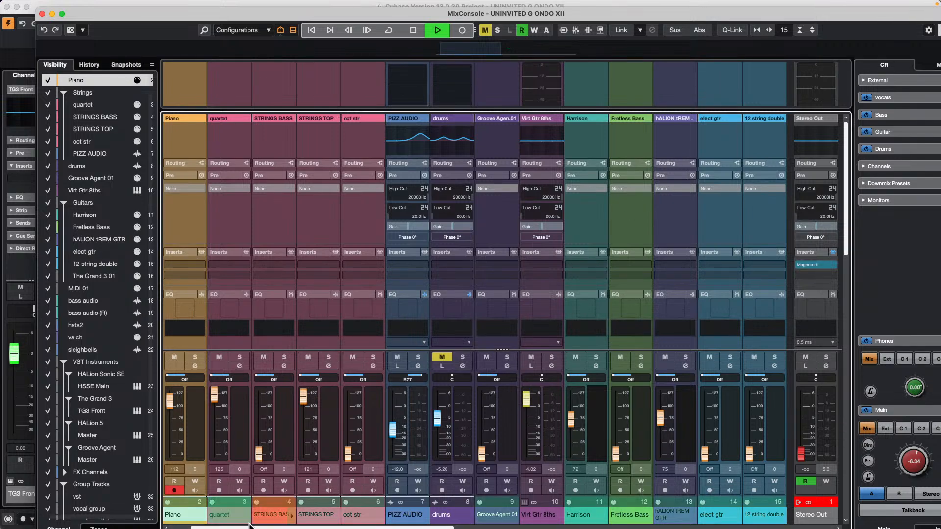
drag(242, 526, 182, 526)
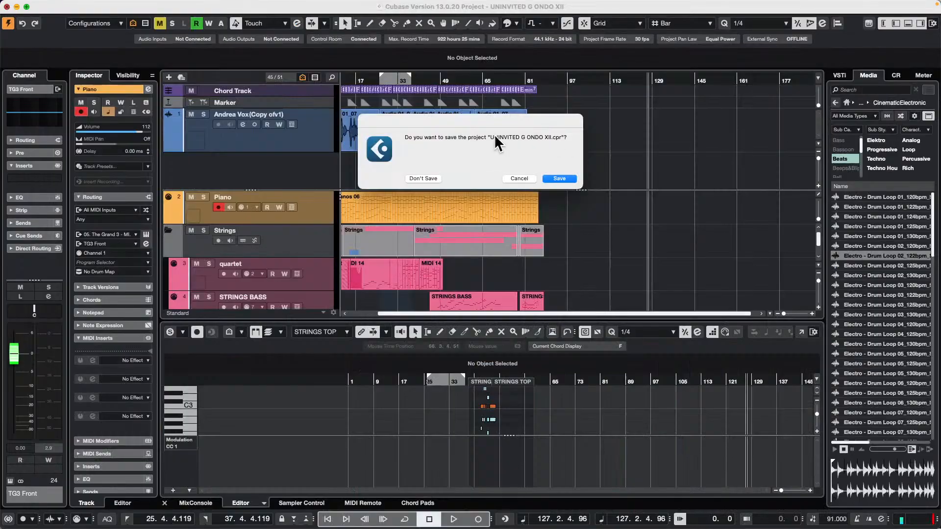
Step: Close the UNINVITED G ONDO XII project without saving and delete the files created since the last save
click(7, 6)
click(421, 179)
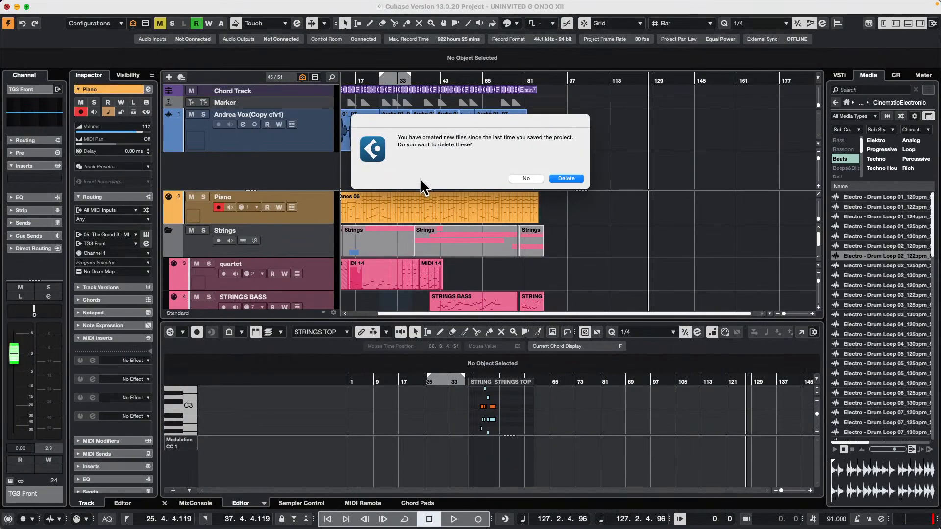
click(567, 179)
Step: Open the recent project Amos Moses - GO.cpr
click(65, 6)
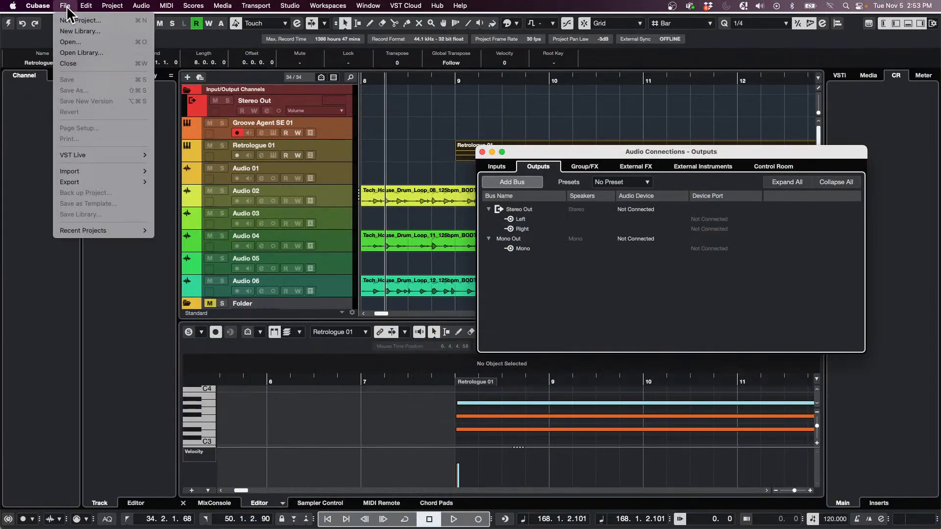
mouse_move(104, 231)
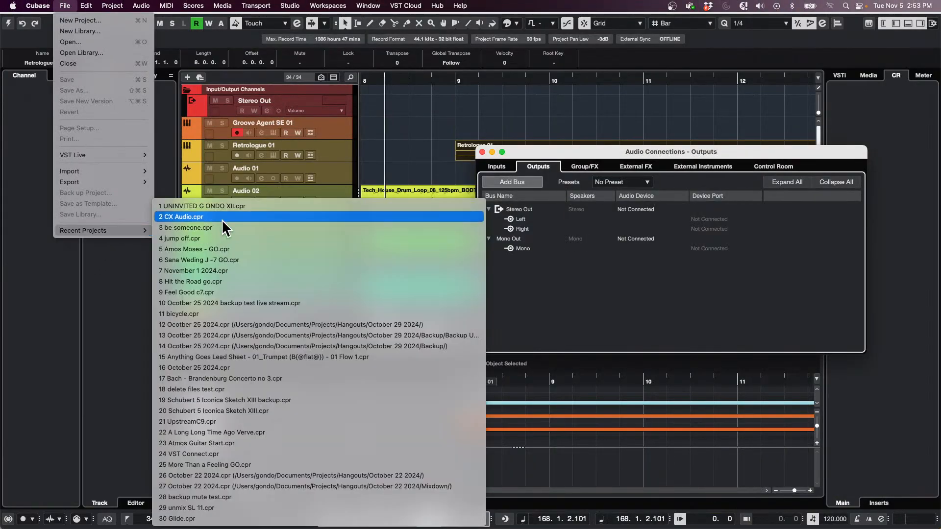
click(222, 249)
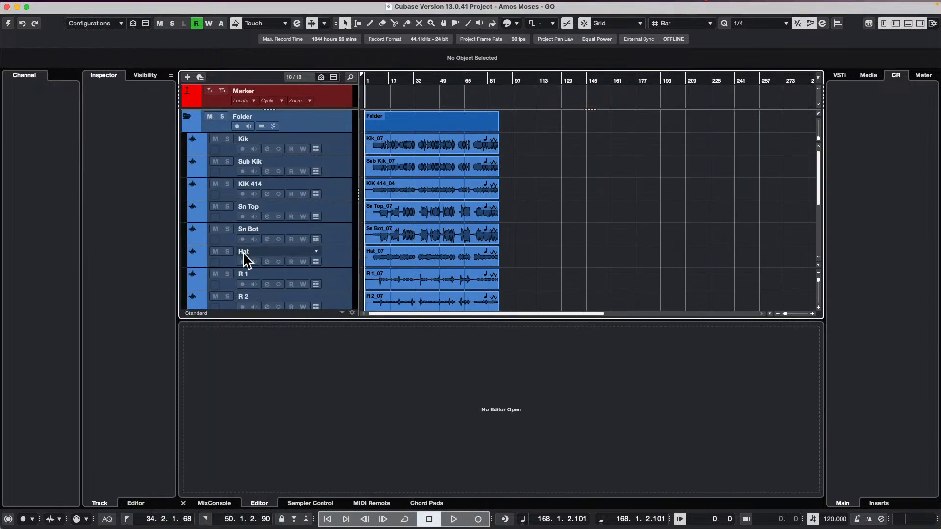
Step: Activate the Amos Moses - GO project and start playback from bar 15
click(8, 23)
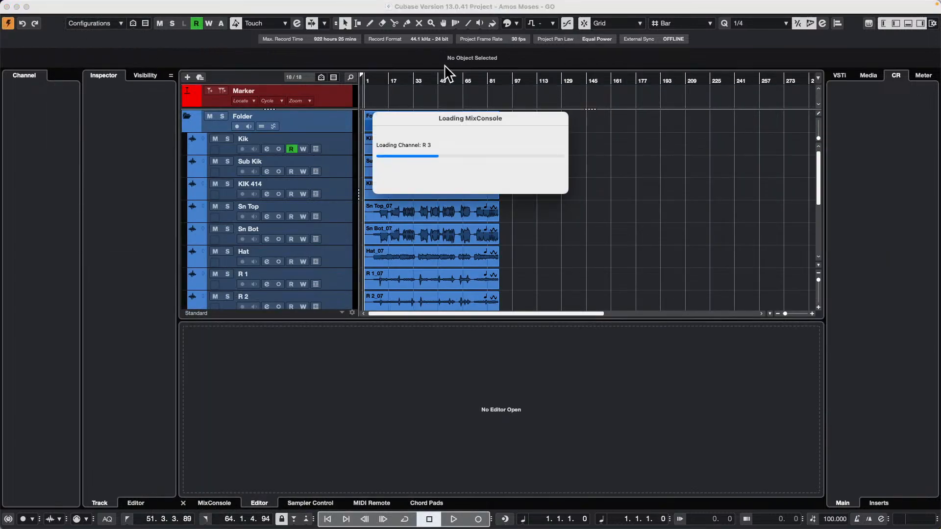
drag(386, 80, 428, 98)
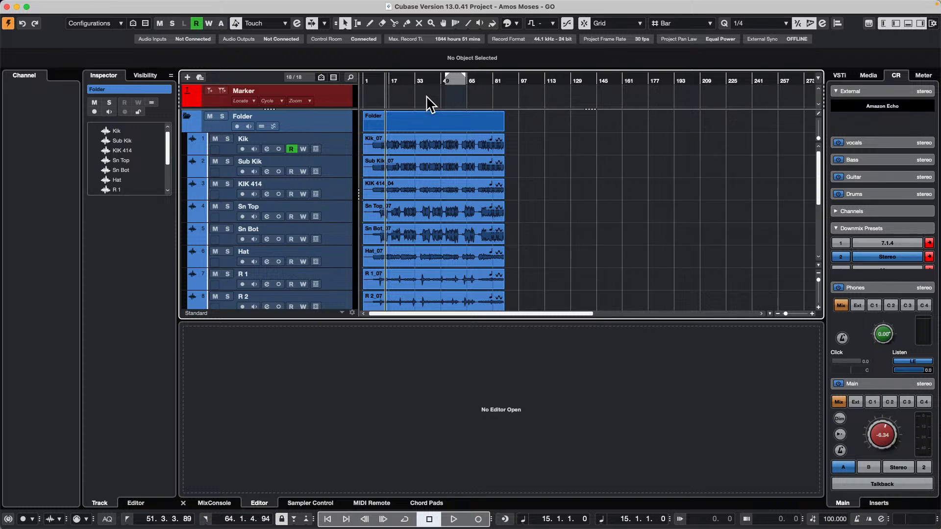
key(space)
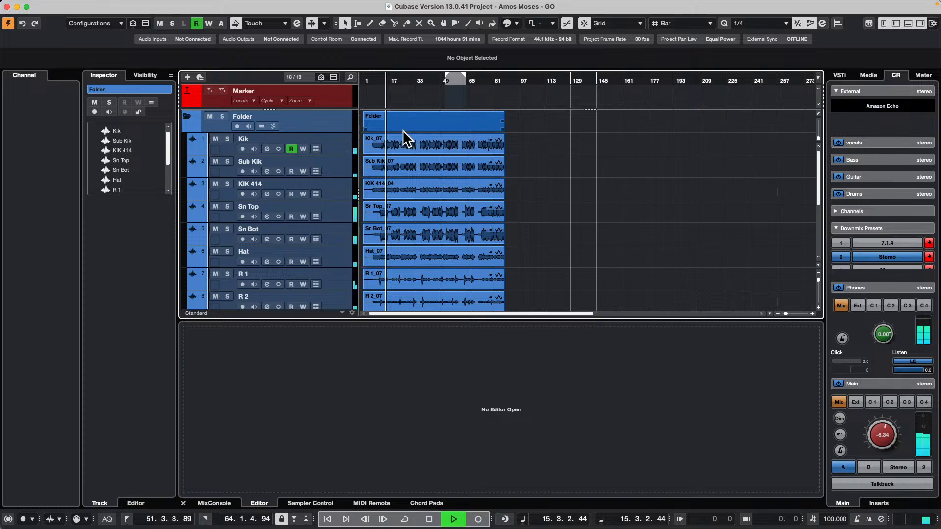
Step: Open the MixConsole, set the channel meter type to Wave and enlarge the meter bridge
key(F3)
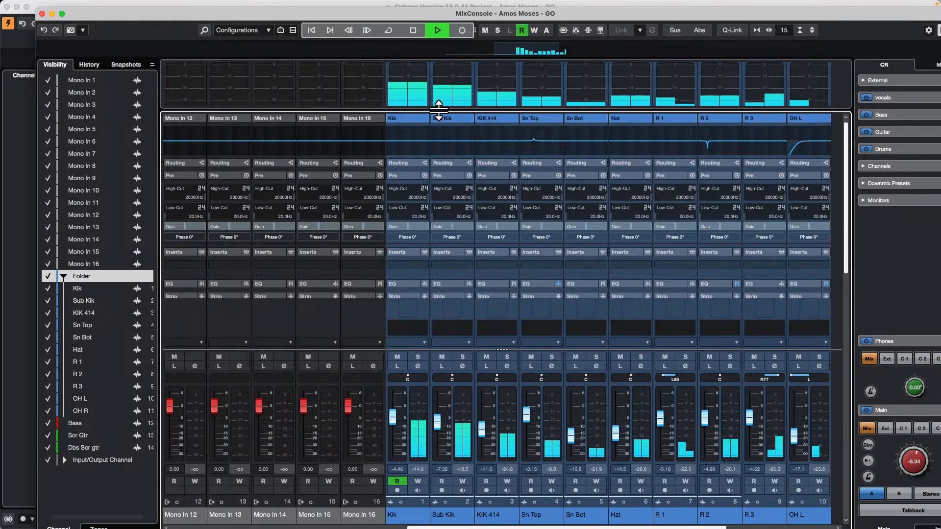
drag(439, 109, 438, 128)
right_click(408, 98)
mouse_move(503, 109)
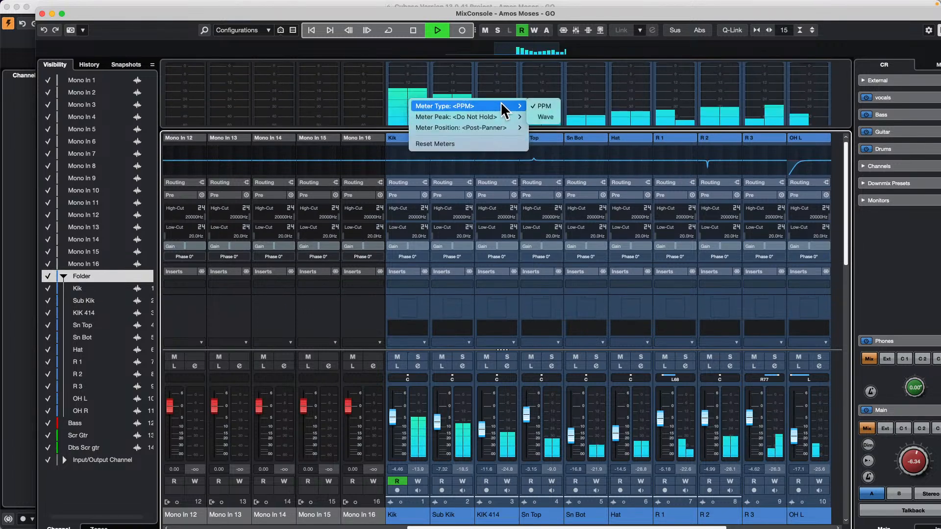
click(545, 116)
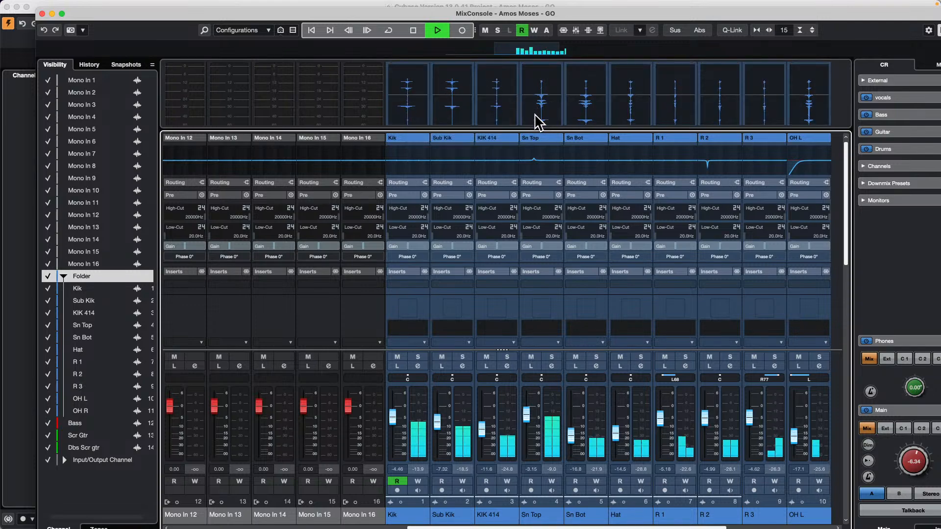
drag(576, 127, 582, 182)
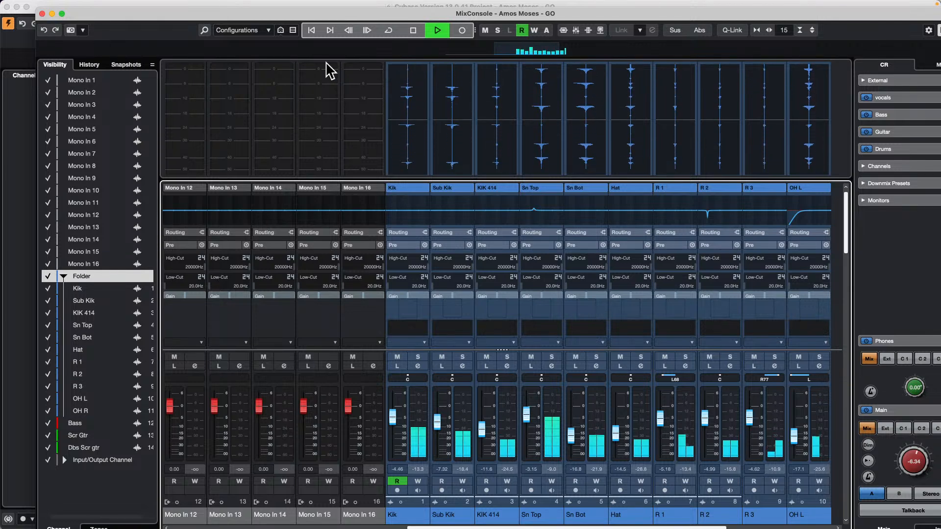
Step: Switch the MixConsole meter type to PPM and back to Wave to compare the two displays
right_click(394, 112)
mouse_move(398, 115)
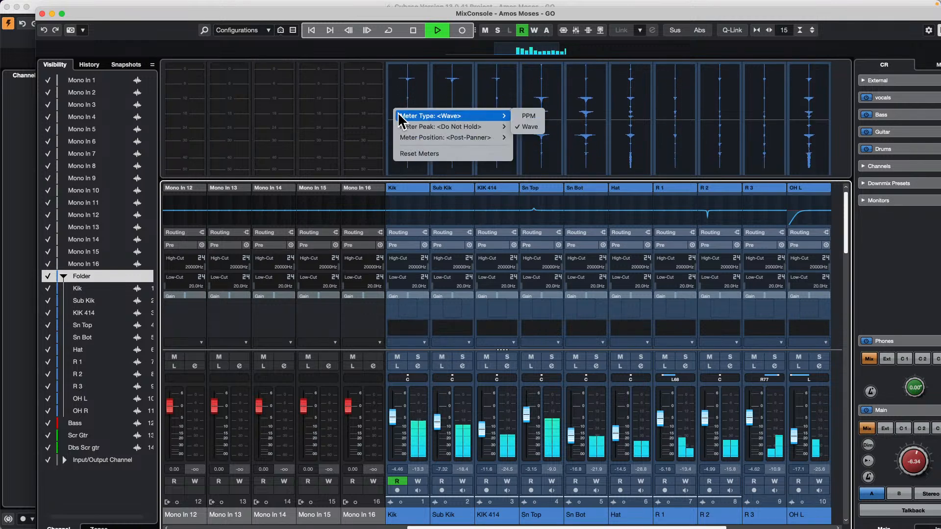
click(541, 118)
right_click(441, 121)
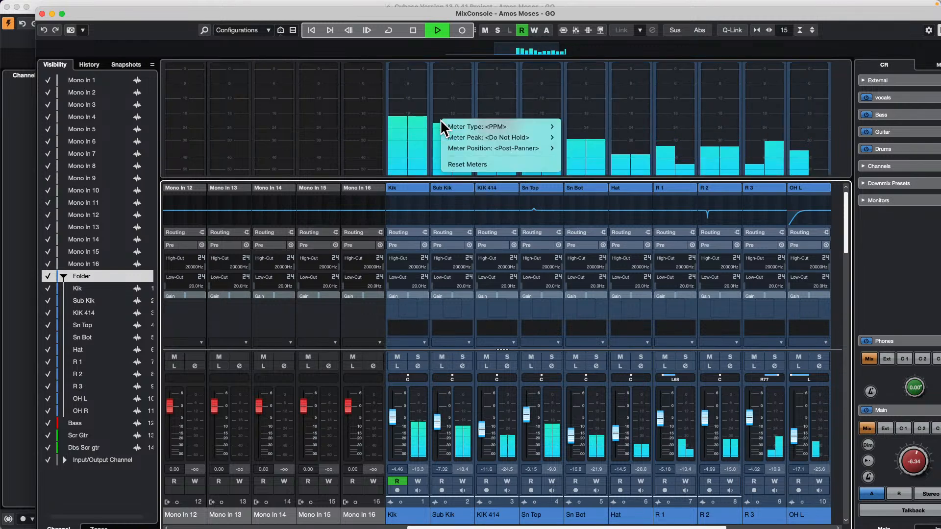
mouse_move(478, 126)
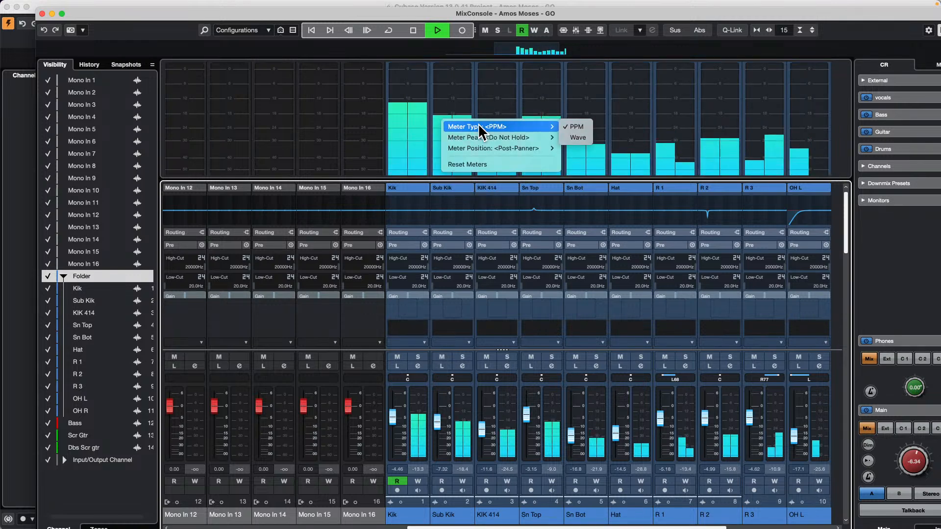
click(581, 137)
Step: Set the MixConsole meter type to PPM, close the console and stop playback
right_click(402, 92)
mouse_move(442, 95)
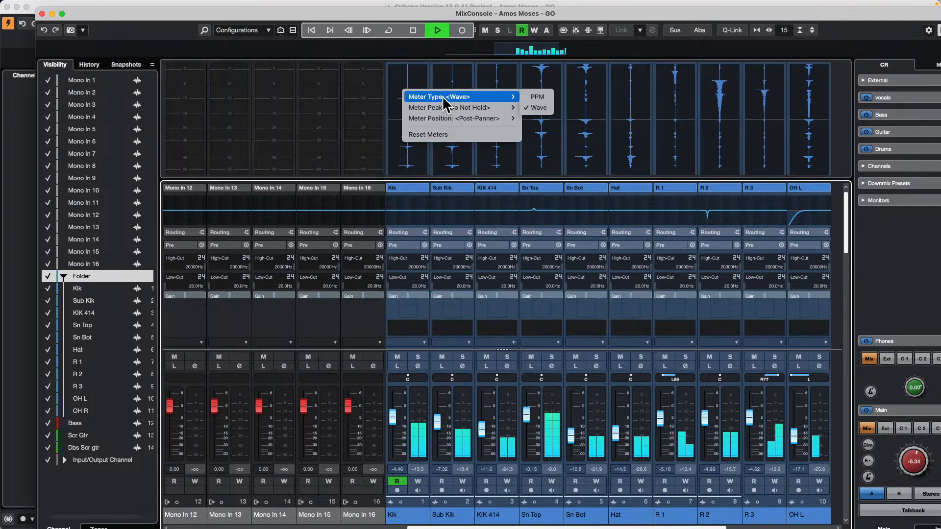
click(537, 98)
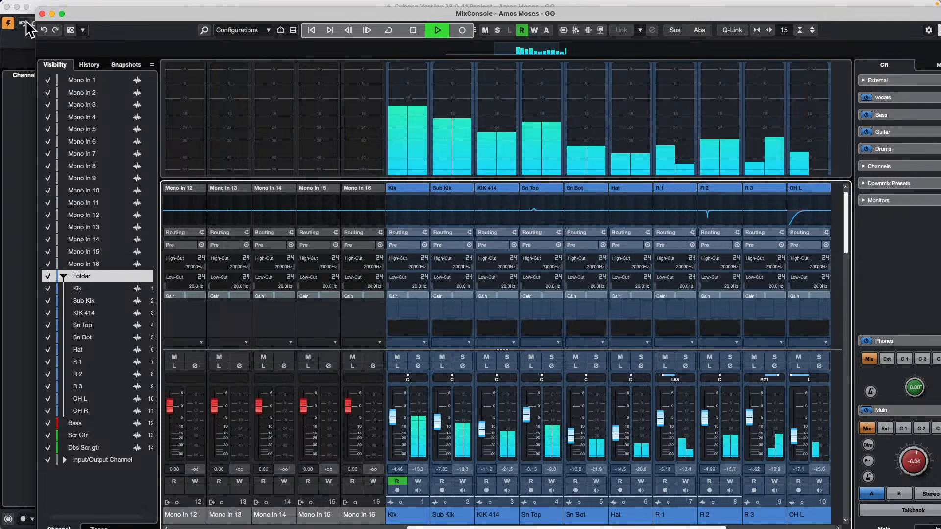
click(42, 14)
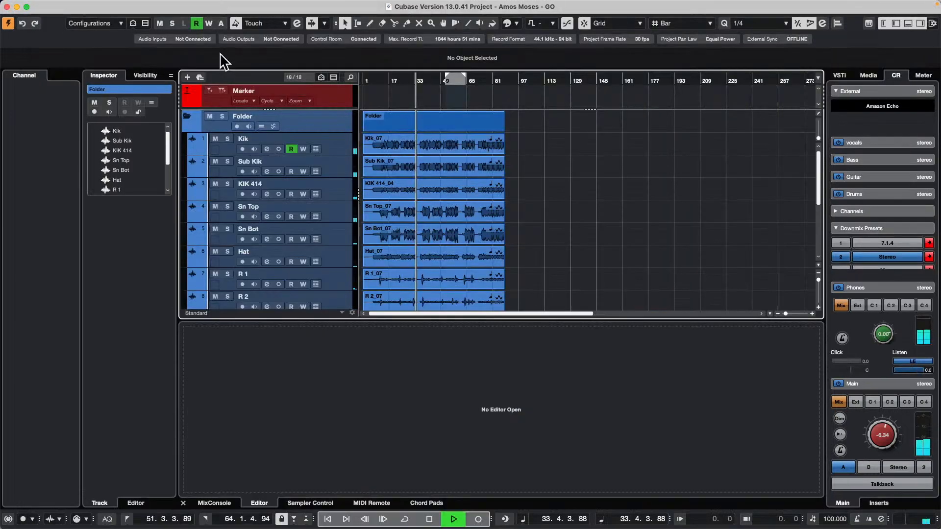
key(space)
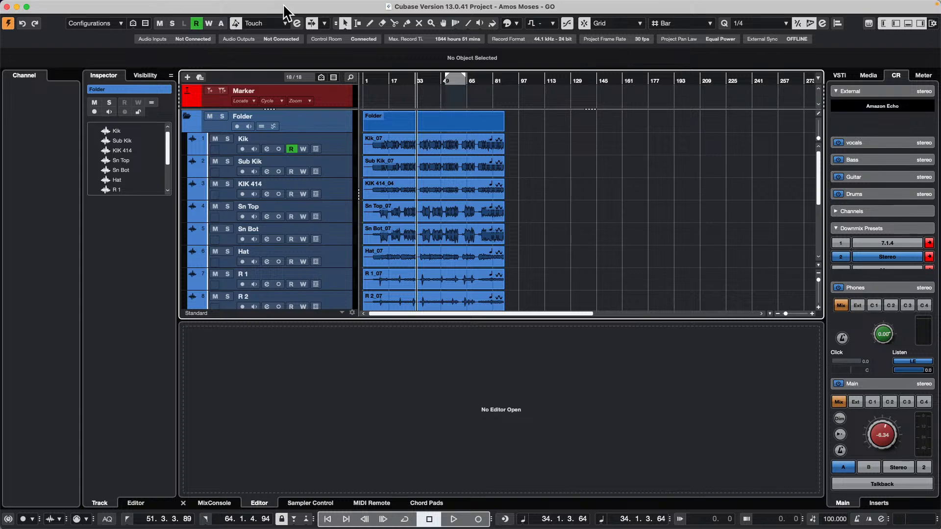
Step: Add one instrument track with HALion Sonic below the Bass track
scroll(307, 225, down, 4)
right_click(332, 223)
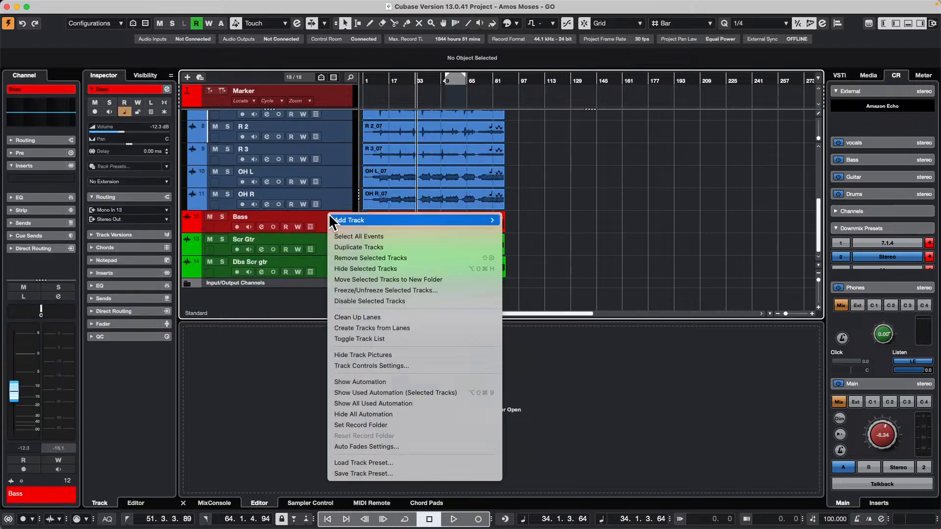
mouse_move(472, 222)
click(529, 235)
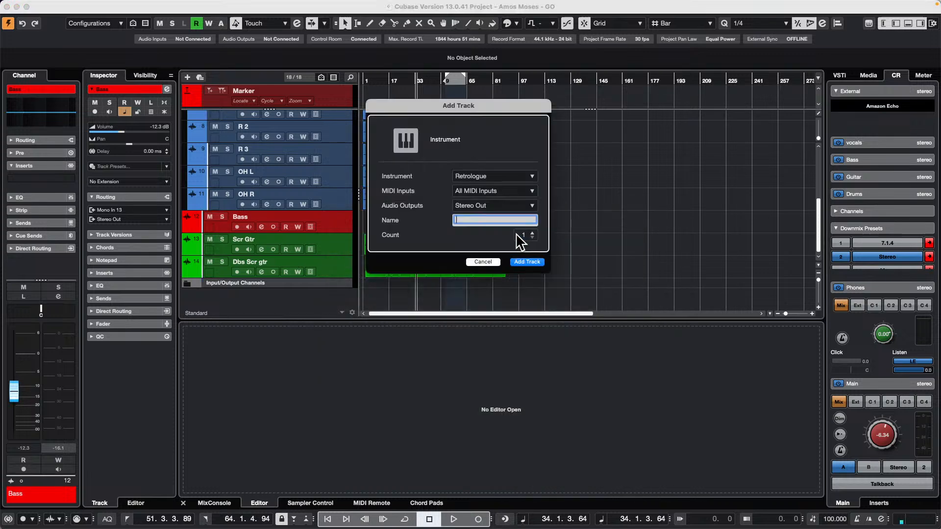
click(496, 179)
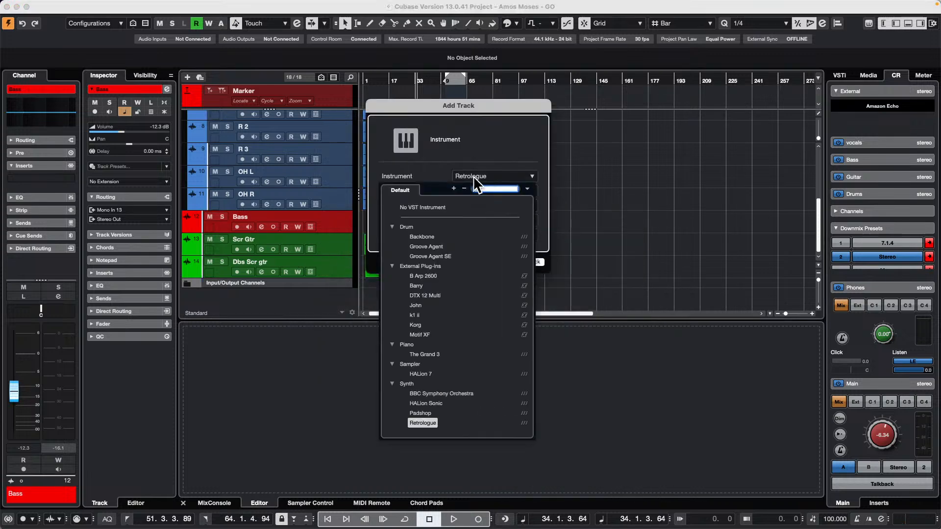
click(431, 405)
click(529, 262)
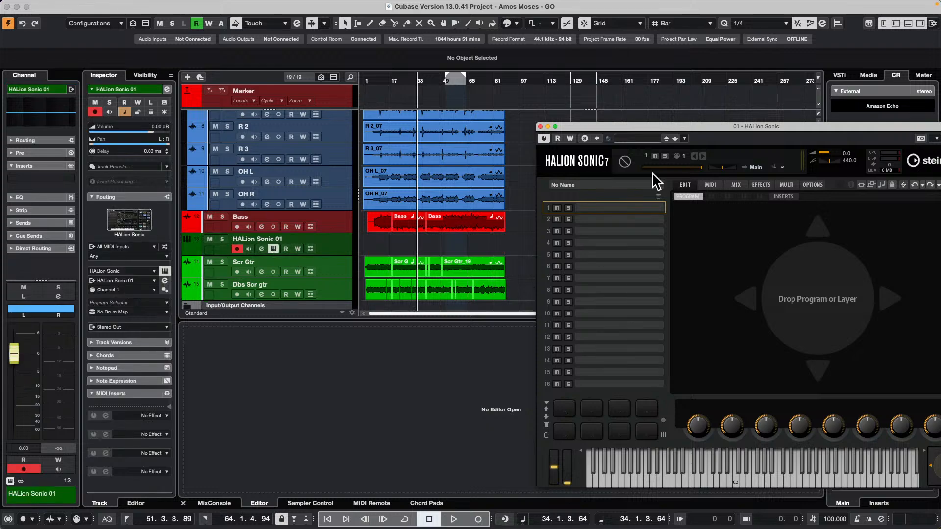
Step: Reposition and widen the HALion Sonic window, hiding and reshowing its MediaBay section
drag(612, 126, 147, 32)
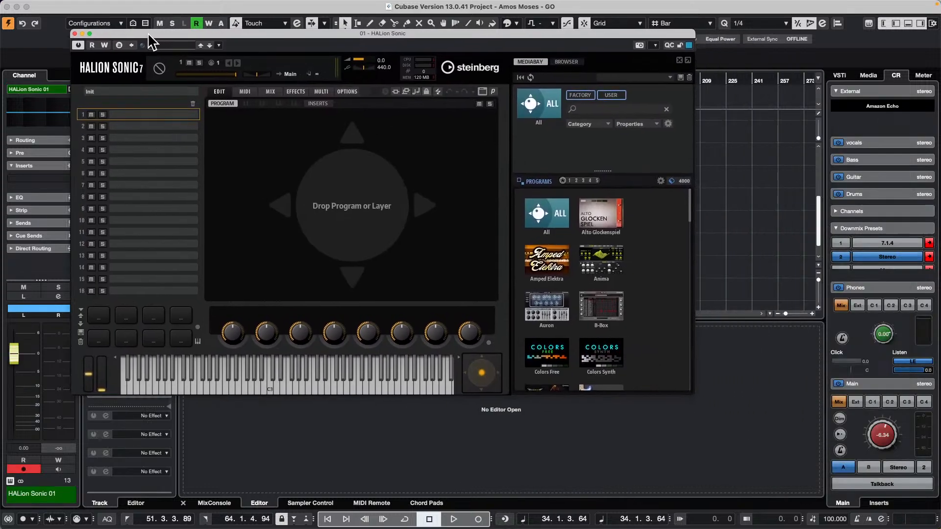
drag(690, 396, 686, 365)
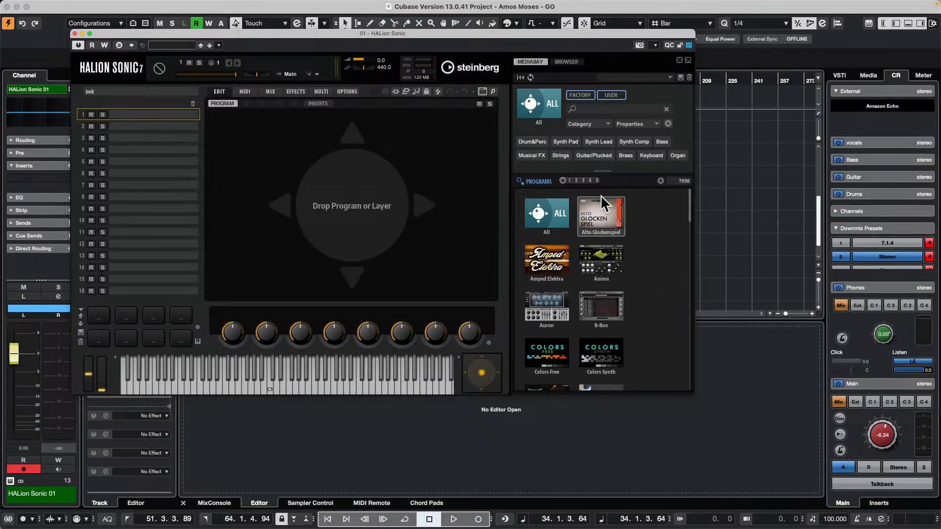
click(483, 92)
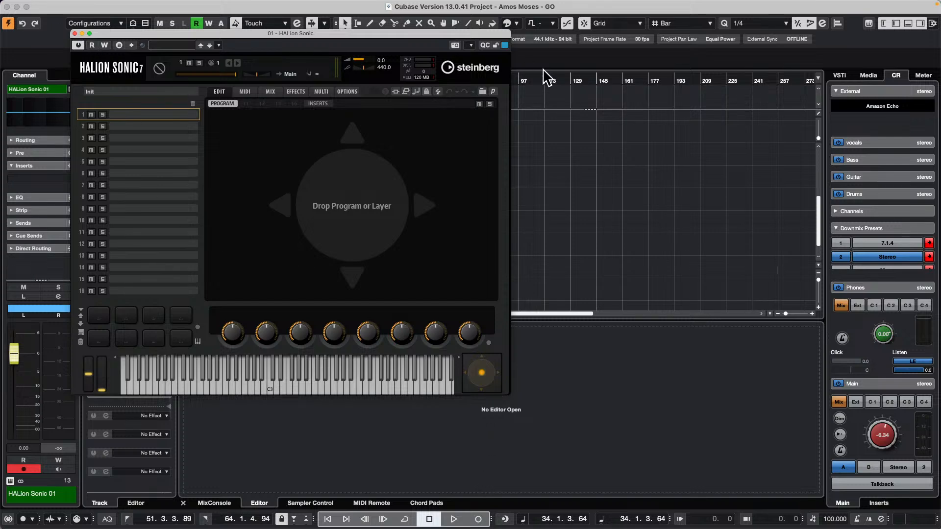
click(482, 92)
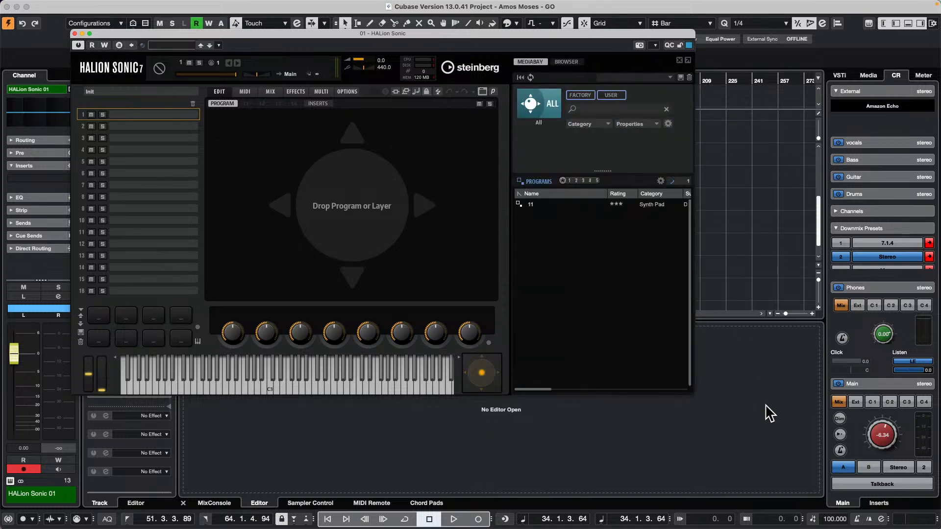
drag(690, 392, 924, 392)
Step: Browse HALion Sonic's instrument libraries in the MediaBay with All selected, and close the plug-in window
click(557, 104)
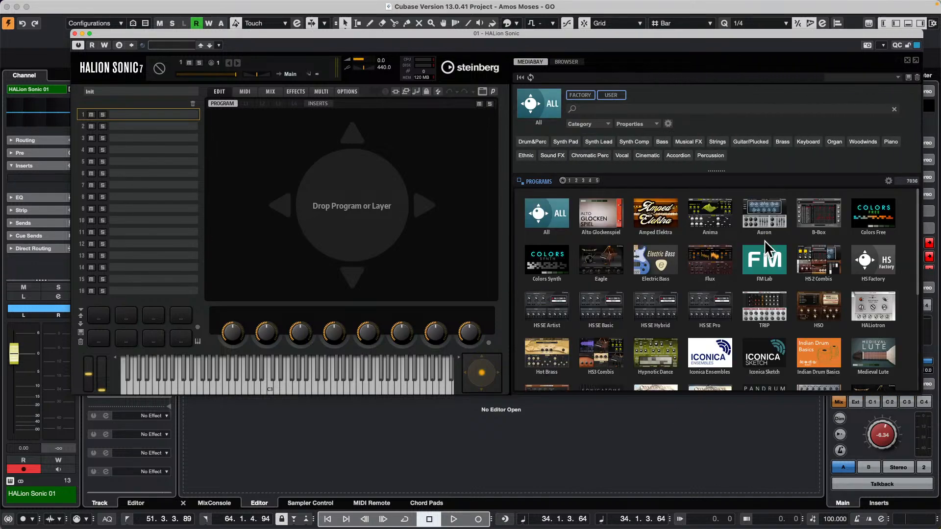
scroll(767, 264, down, 2)
scroll(771, 274, up, 2)
scroll(771, 270, down, 5)
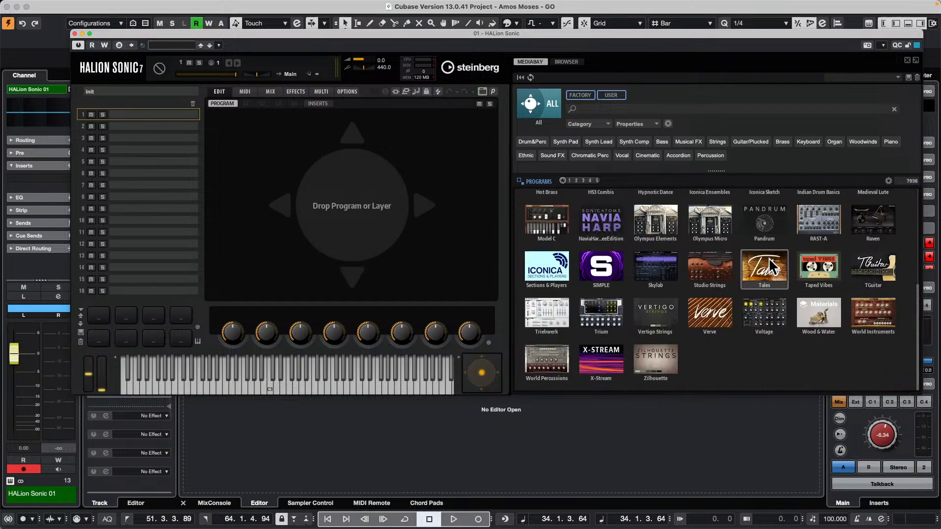
scroll(772, 255, up, 5)
scroll(774, 258, down, 5)
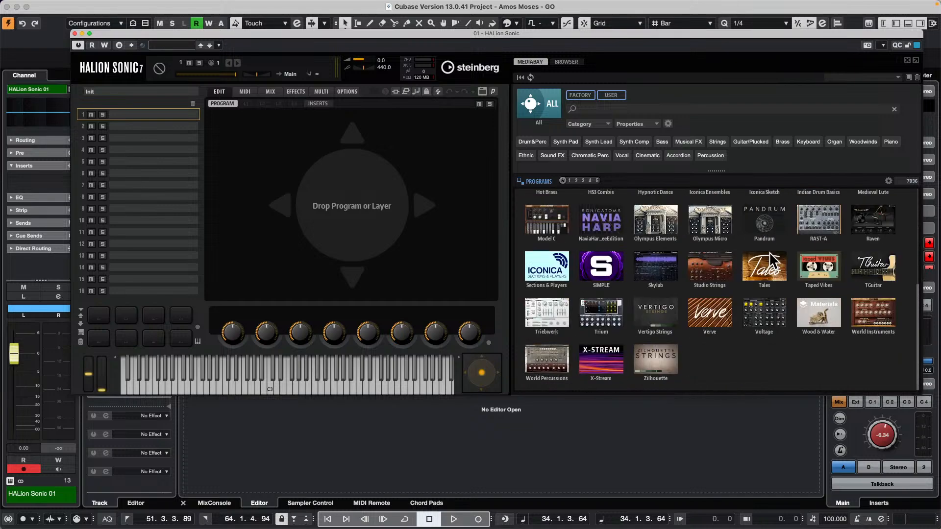
scroll(775, 259, up, 5)
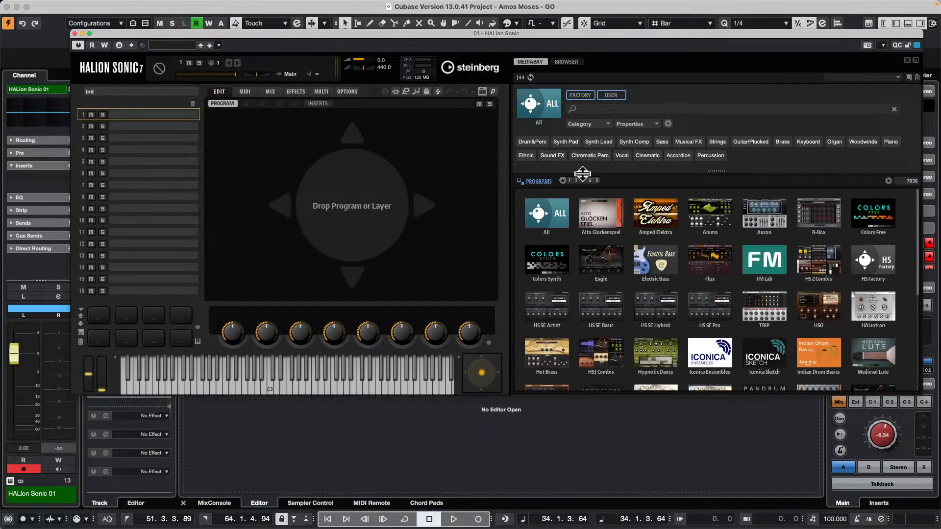
click(539, 108)
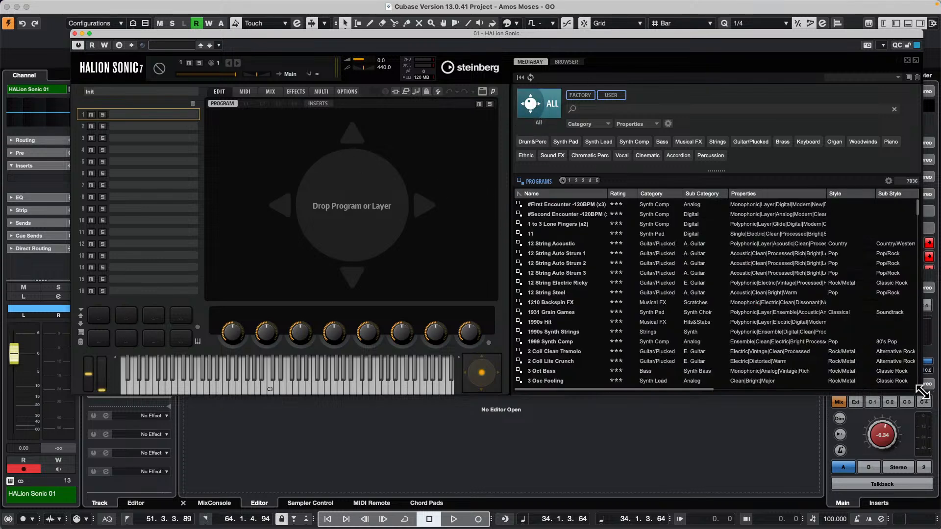
drag(921, 391, 694, 392)
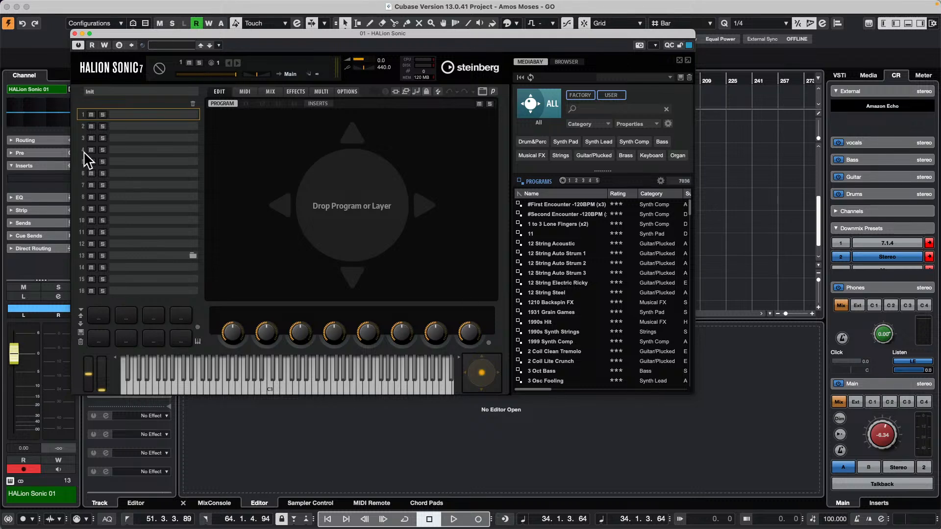
click(74, 34)
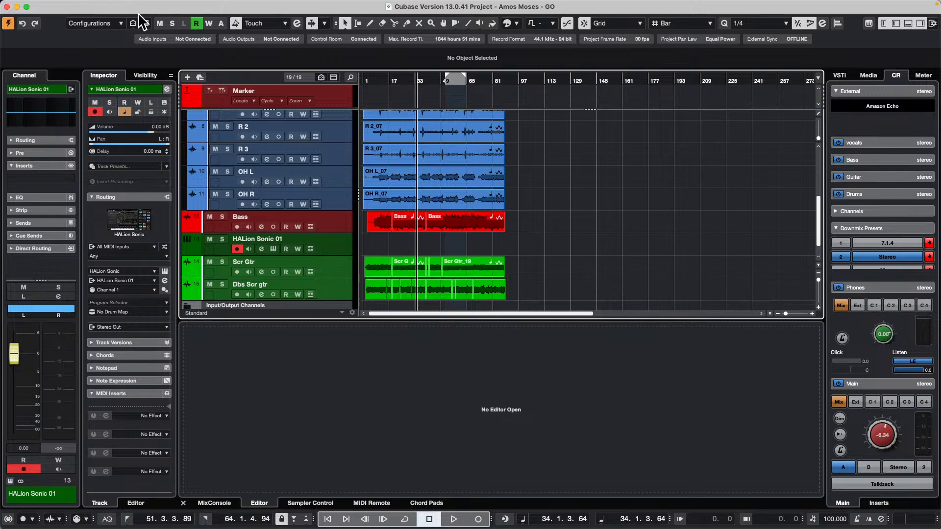
Step: Switch to the open Untitled2 project and activate it
click(362, 5)
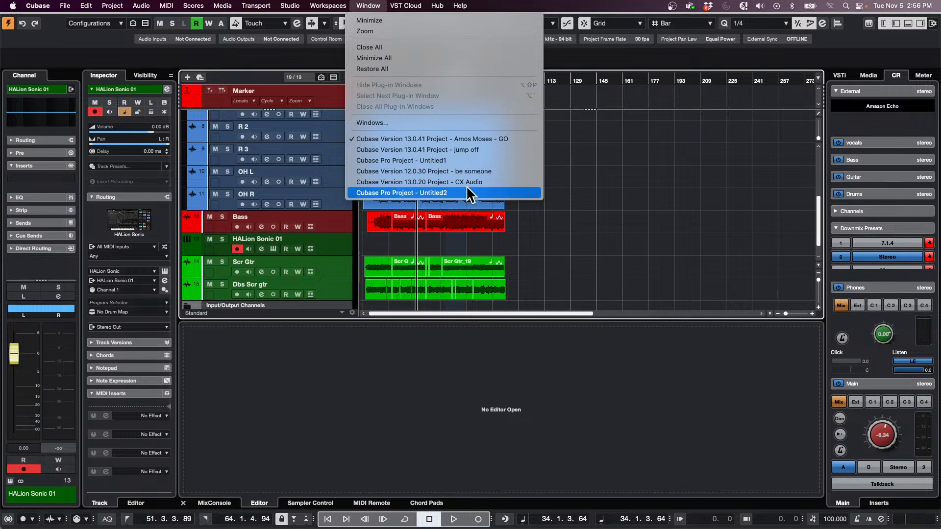
click(472, 156)
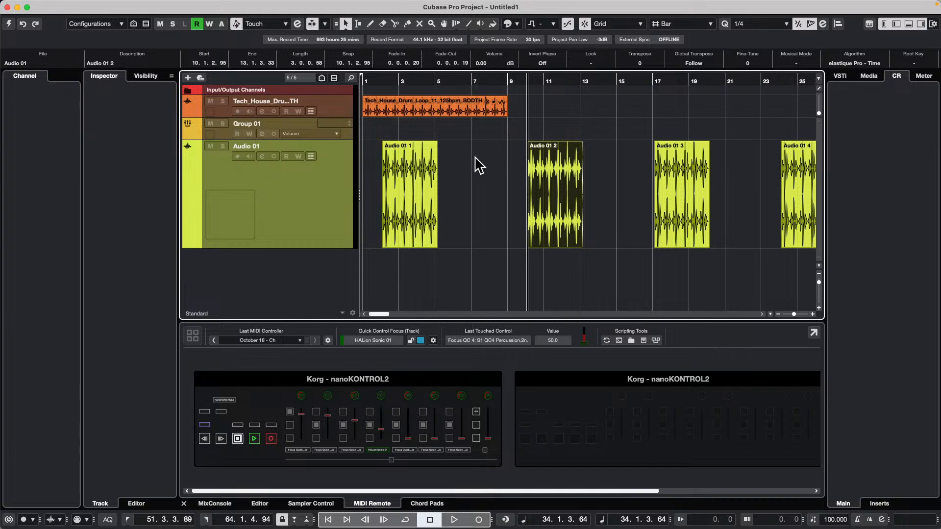
click(399, 5)
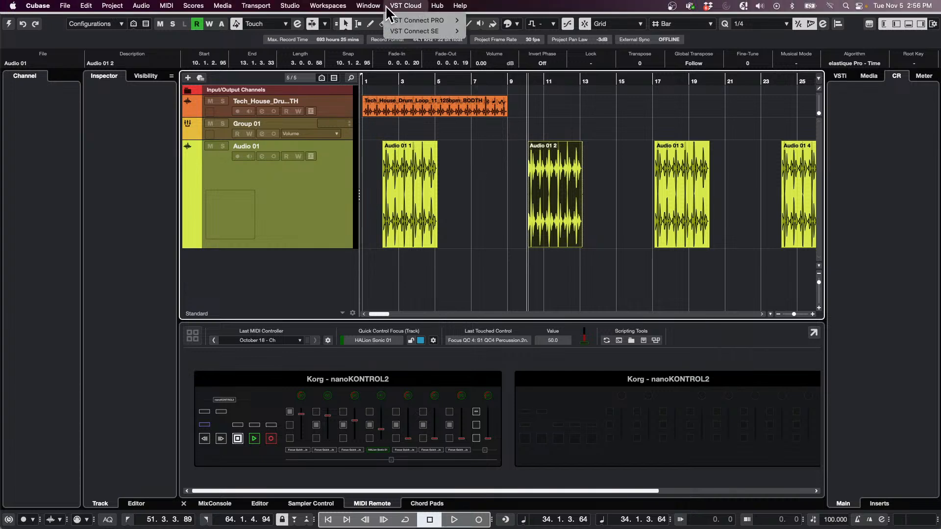
mouse_move(378, 6)
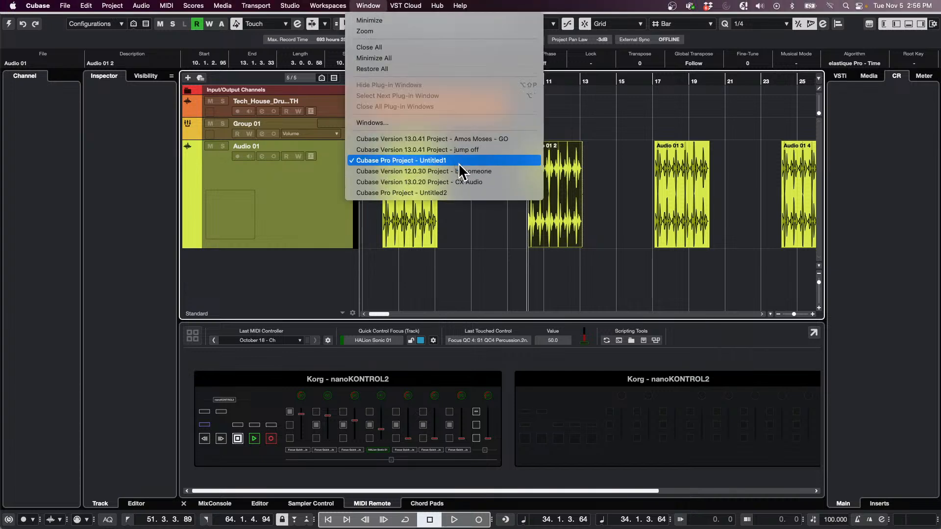
click(444, 192)
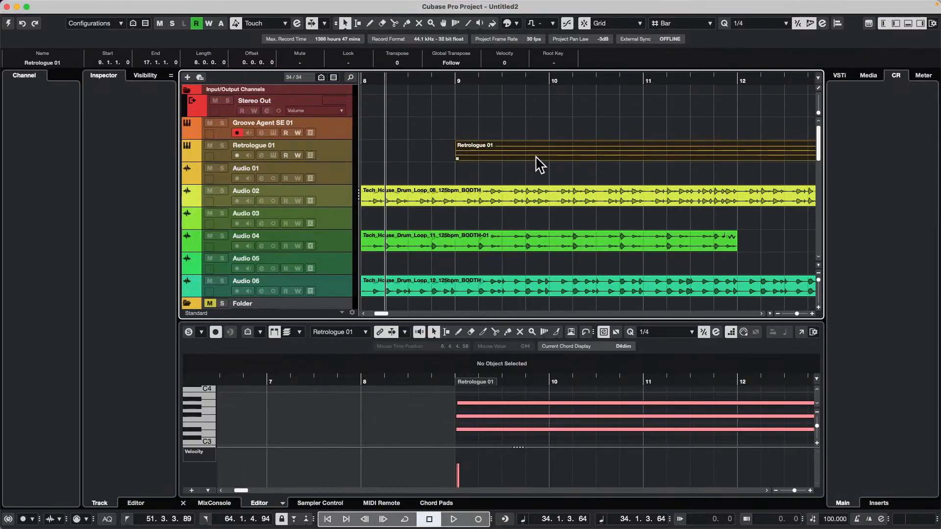
click(8, 23)
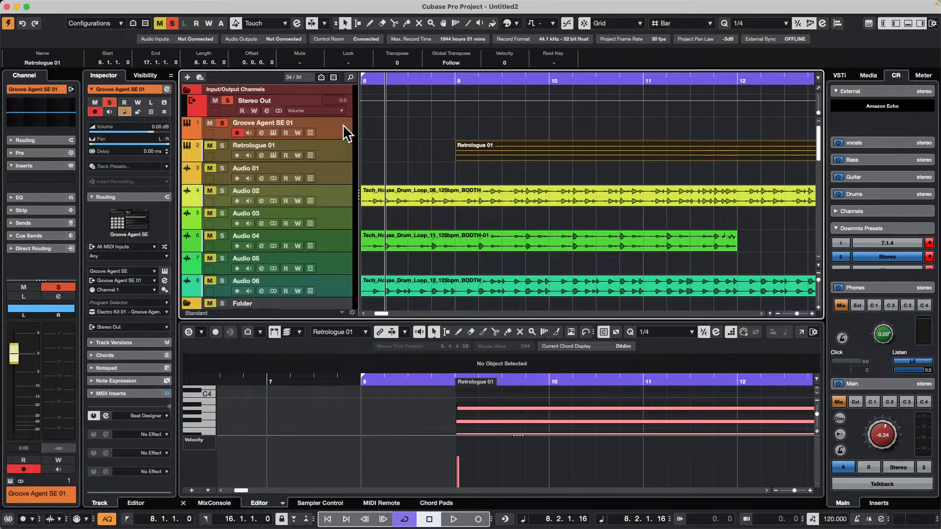
Step: Open the Beat Designer MIDI insert of the Groove Agent SE 01 track, move its window off the track list and start playback
click(106, 415)
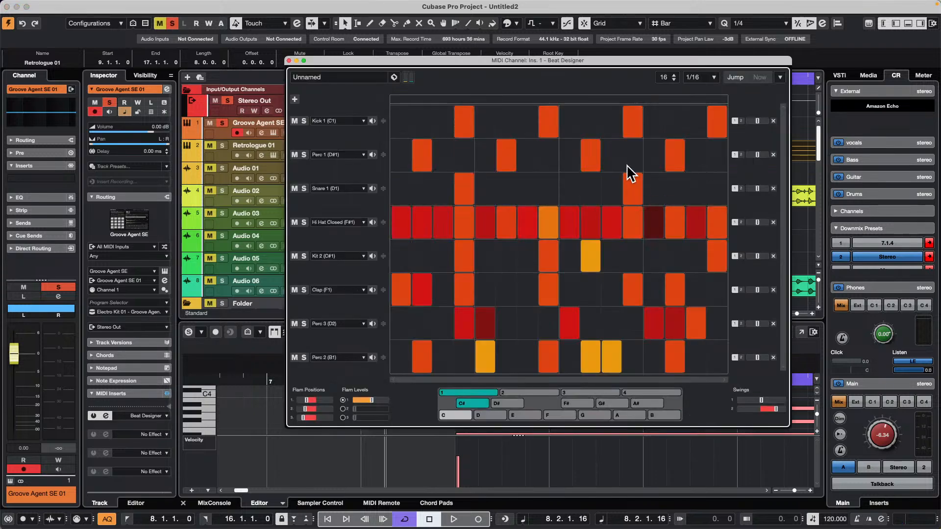
drag(343, 61, 439, 205)
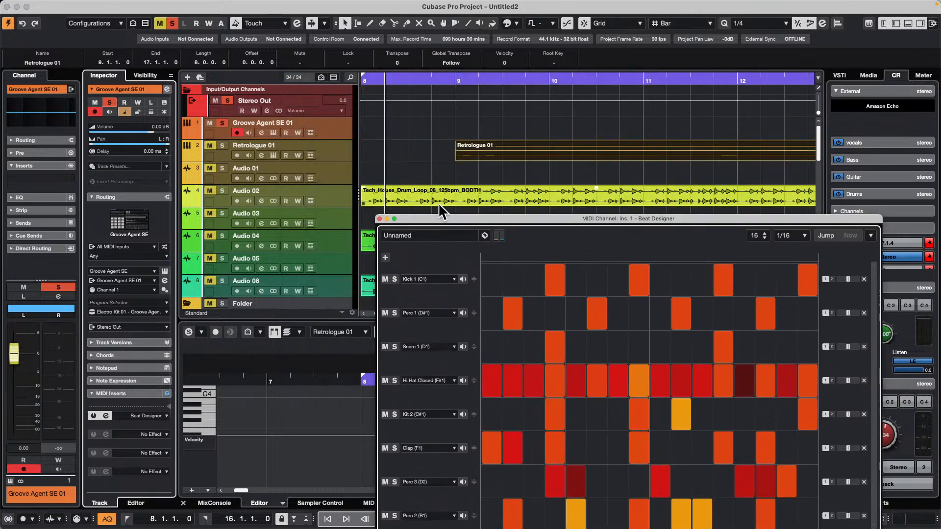
key(space)
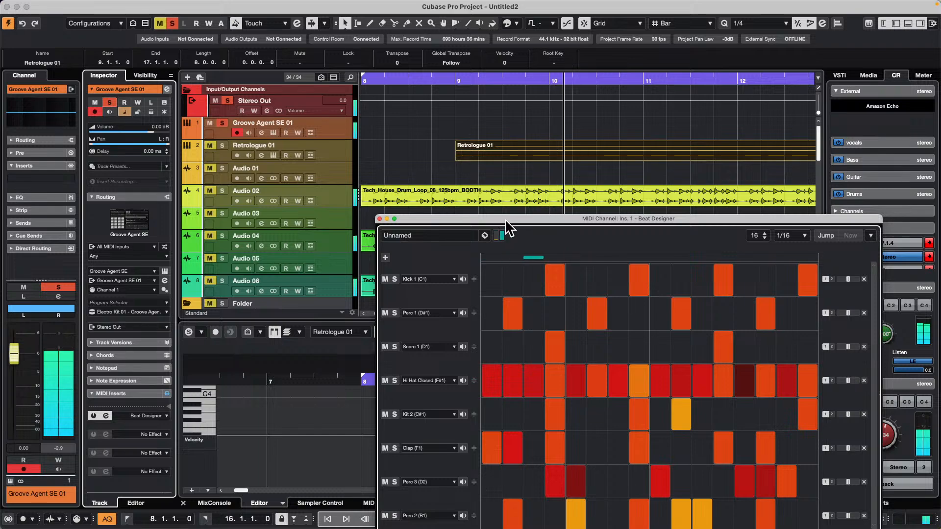
Step: Stop playback, save the project under the new name November 5 cool beat, and close the Beat Designer window
key(space)
click(66, 5)
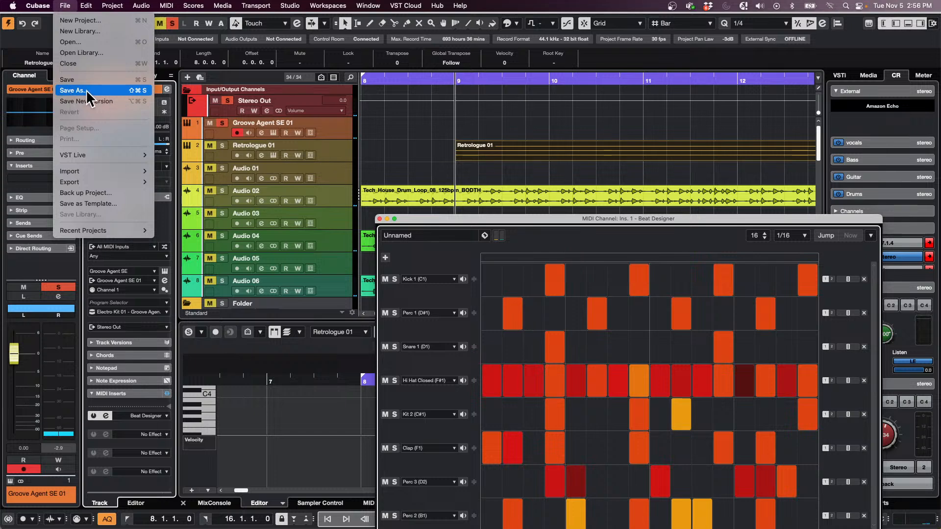
click(90, 93)
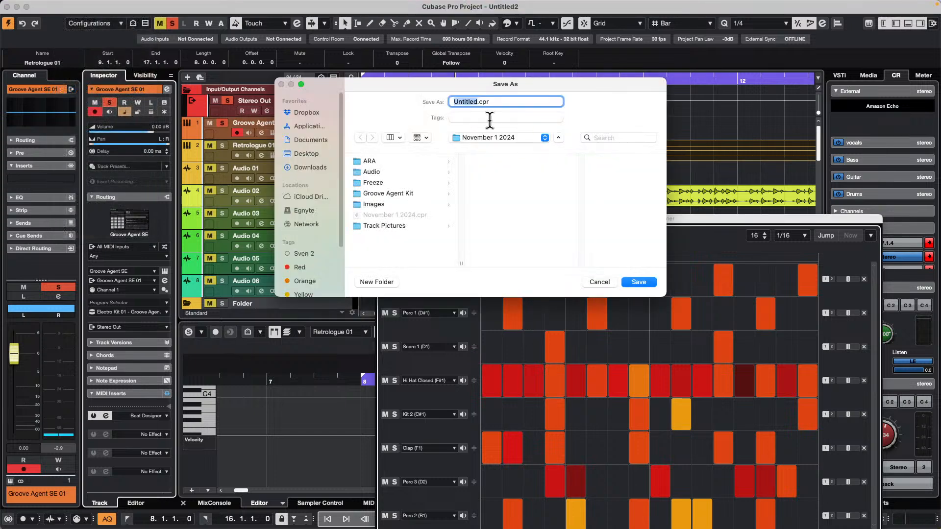
key(BackSpace)
text(November 1 cool beat)
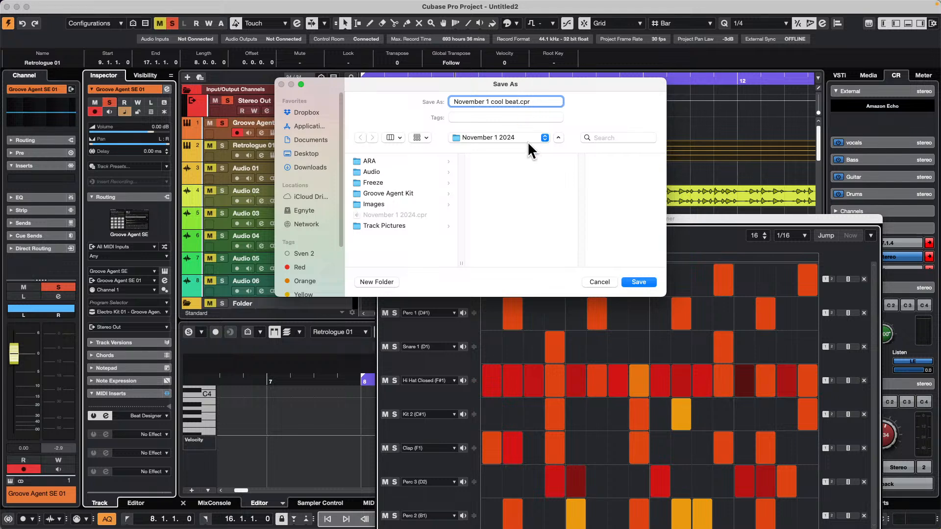
click(490, 101)
key(BackSpace)
key(BackSpace)
text(5+)
key(BackSpace)
click(638, 282)
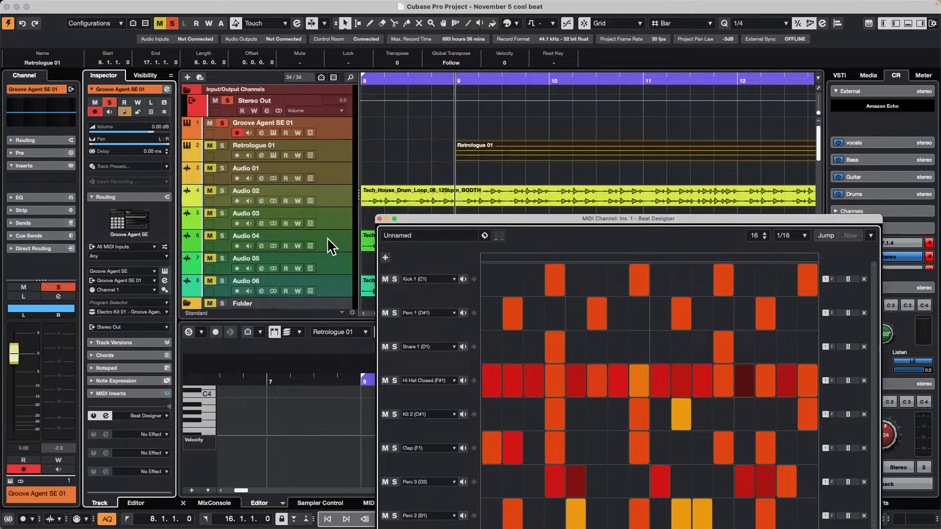
click(380, 219)
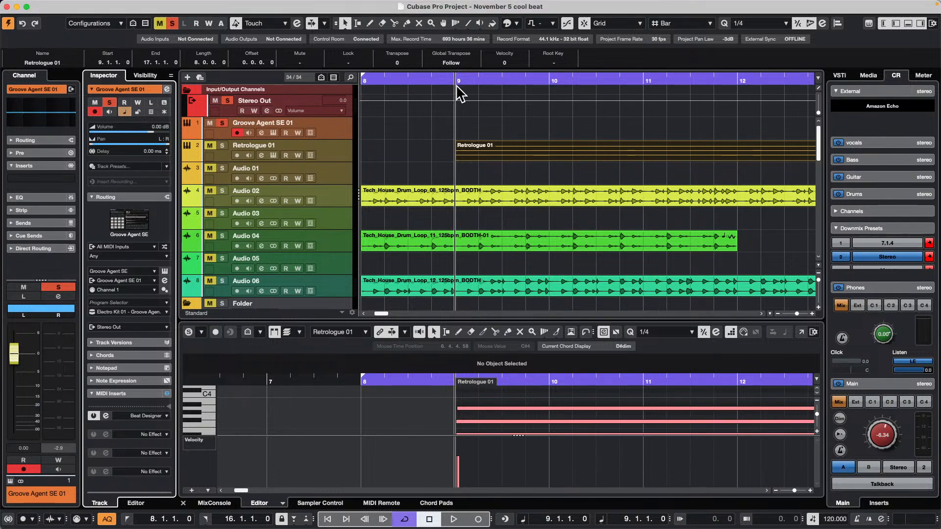
Step: Switch the project ruler's time format to Samples
right_click(440, 81)
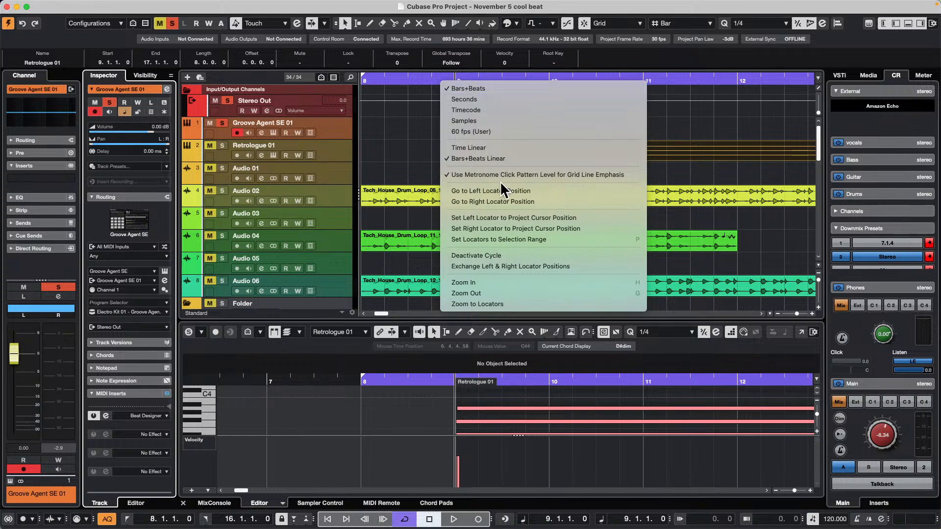
click(502, 120)
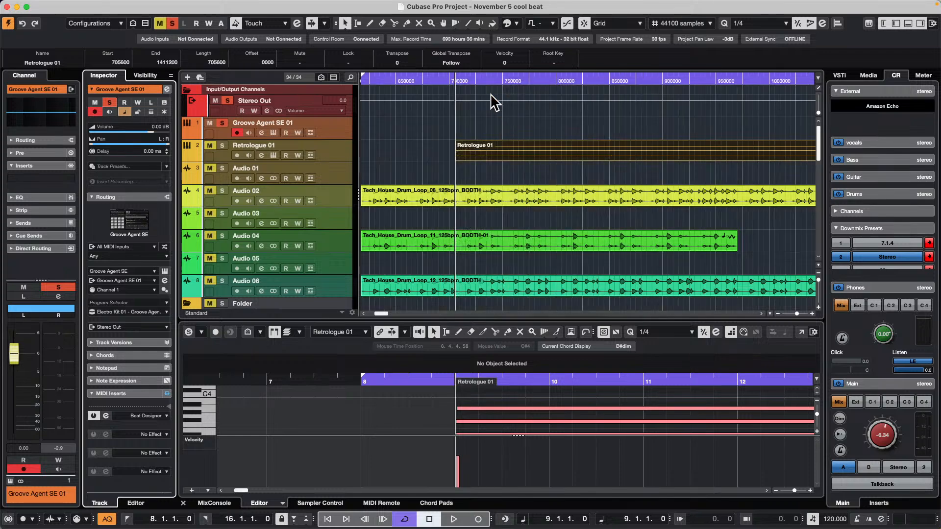
right_click(478, 76)
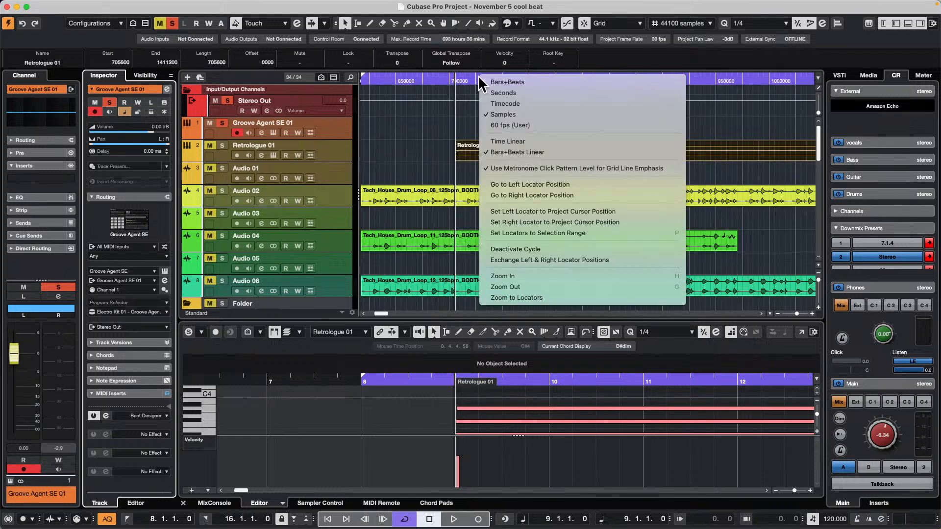
click(534, 114)
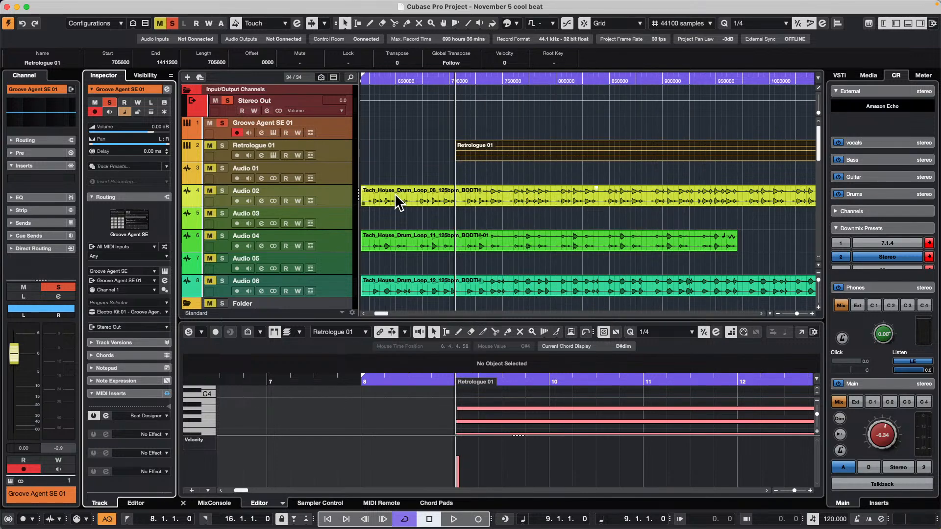
Step: Move the drum loop on Audio 02 to start at sample 661500 and enlarge the view around its beginning
drag(395, 193, 445, 193)
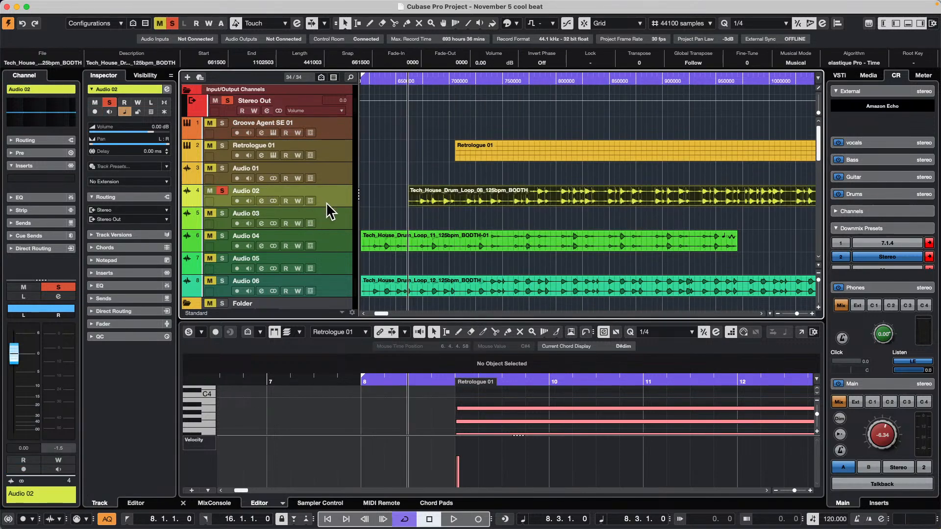
drag(325, 207, 324, 239)
drag(409, 79, 407, 105)
click(415, 237)
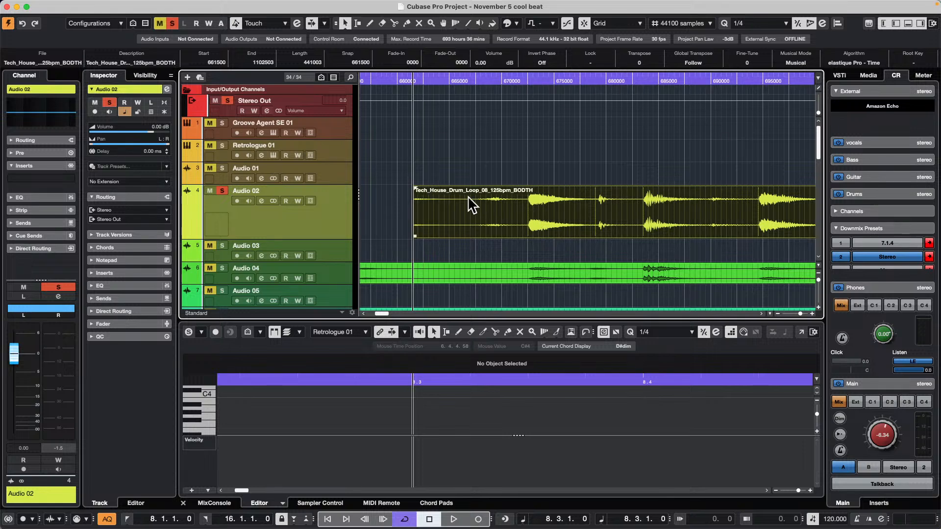
Step: Choose the Split tool and change the project ruler to Seconds and back to Bars+Beats
right_click(489, 211)
click(538, 212)
right_click(519, 78)
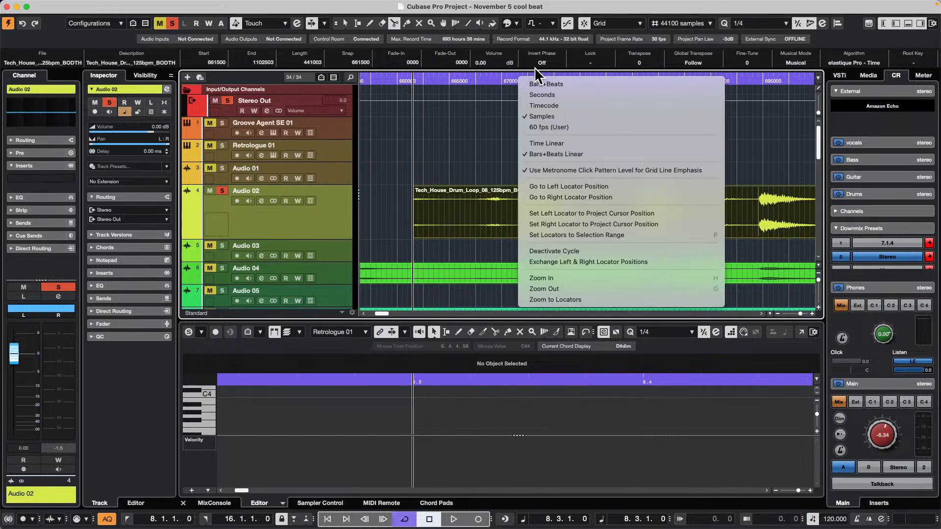
click(542, 94)
right_click(542, 80)
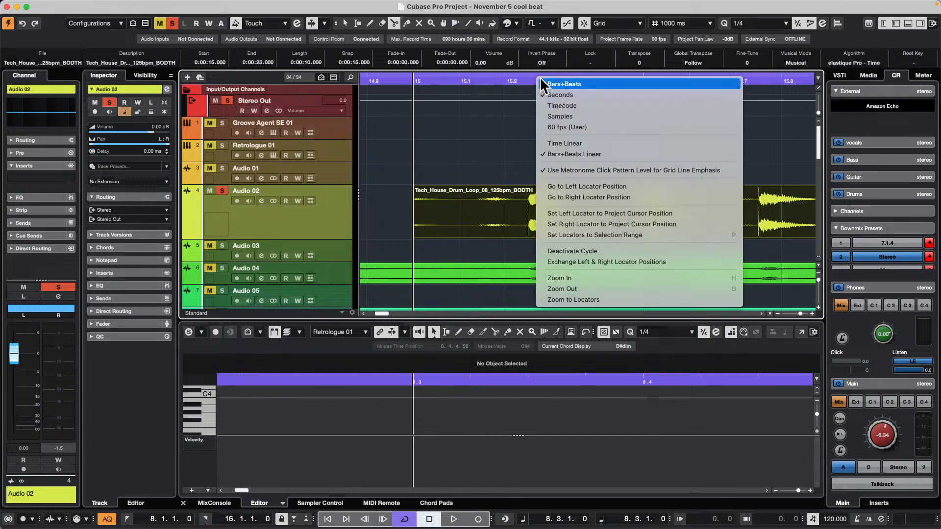
click(549, 85)
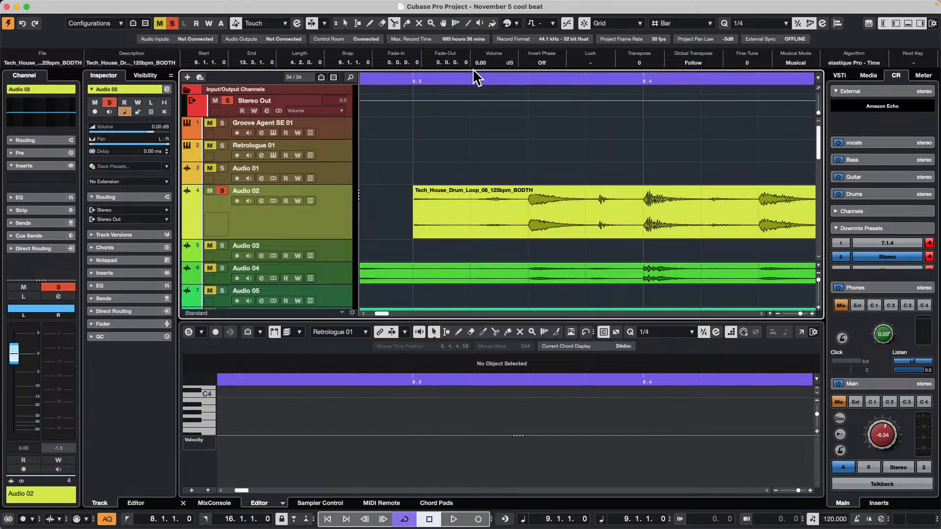
Step: Split the Audio 02 and Audio 04 drum loops at bar 9 and erase the Audio 04 portion before the cut
drag(471, 78, 466, 47)
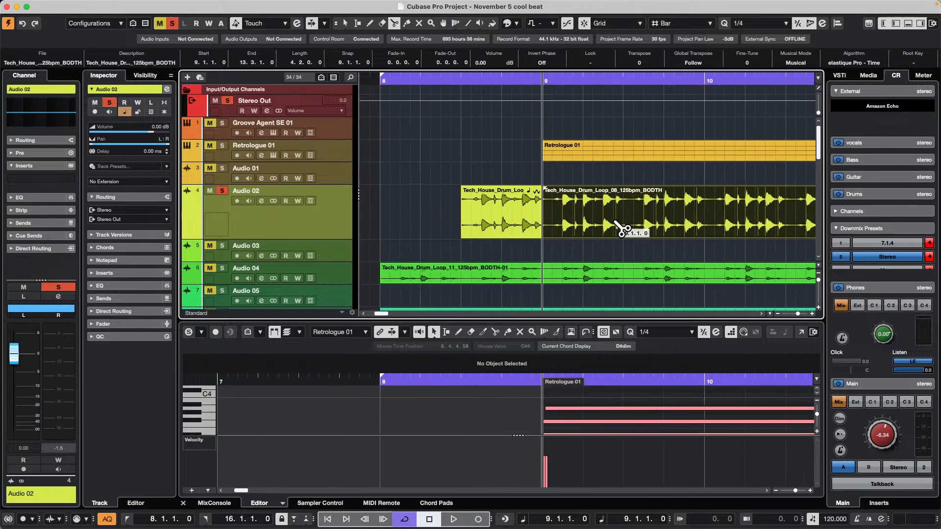
click(593, 275)
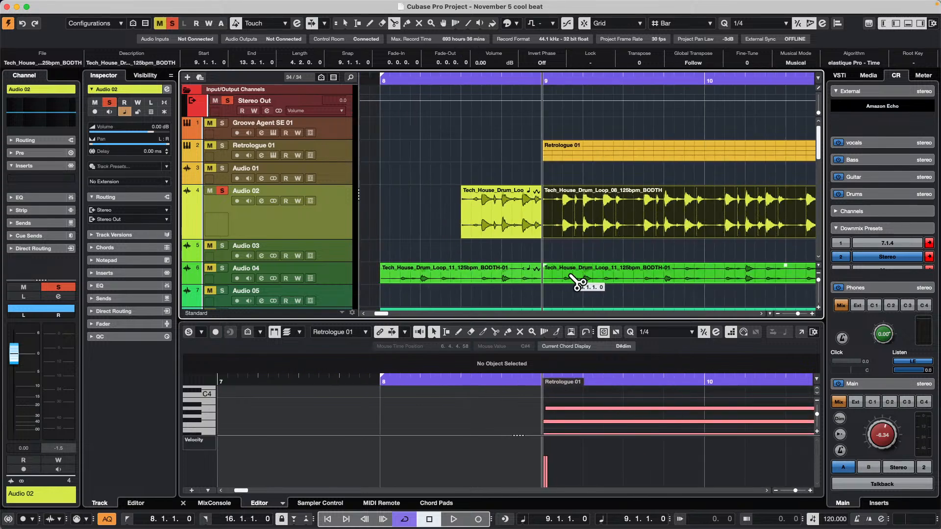
right_click(552, 279)
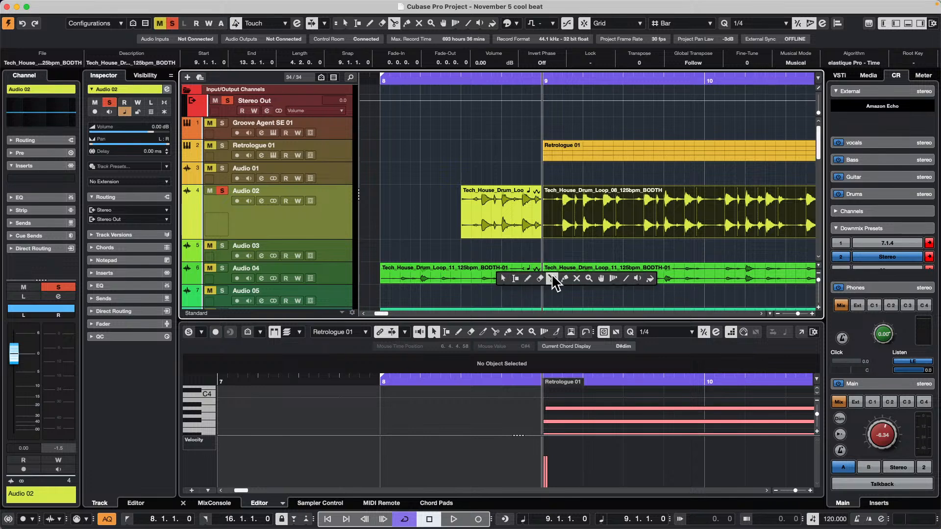
click(539, 279)
click(459, 272)
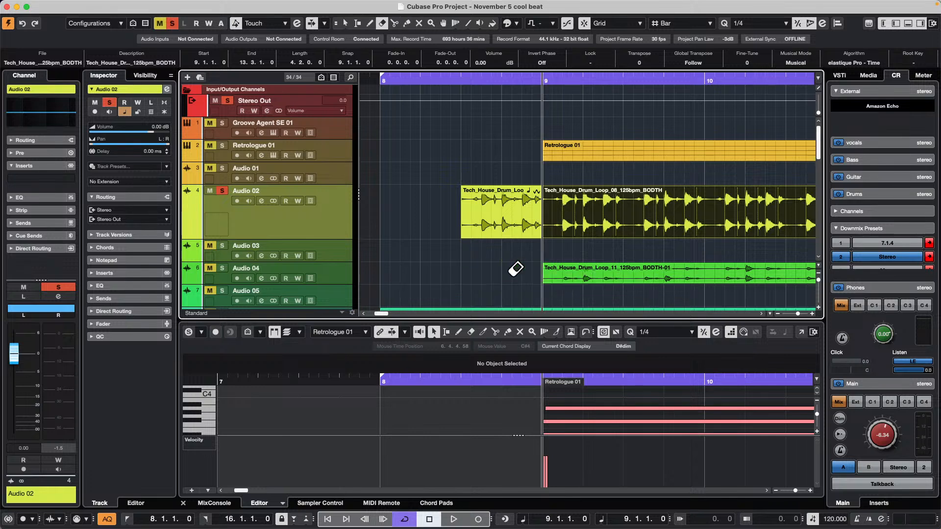
Step: Split the remaining Audio 04 loop at about 9.2.1 and erase the short piece before the cut
right_click(550, 279)
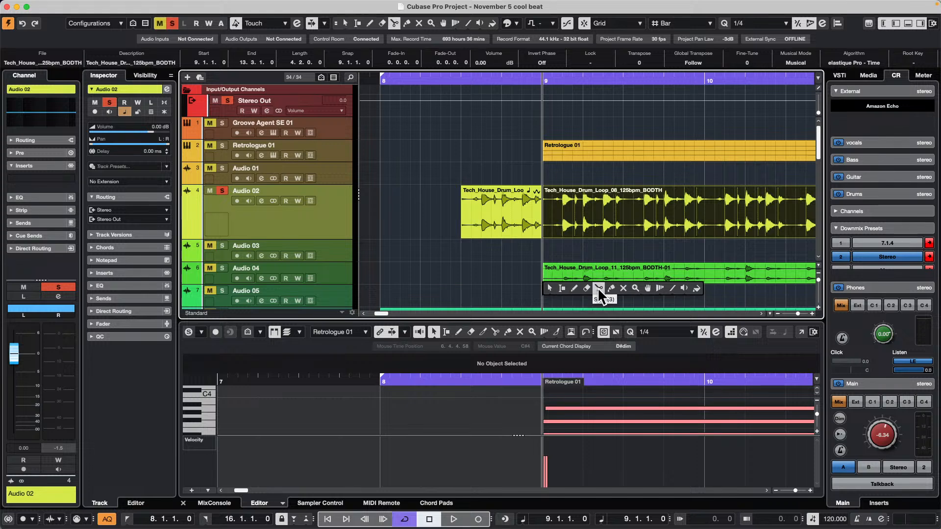
click(598, 288)
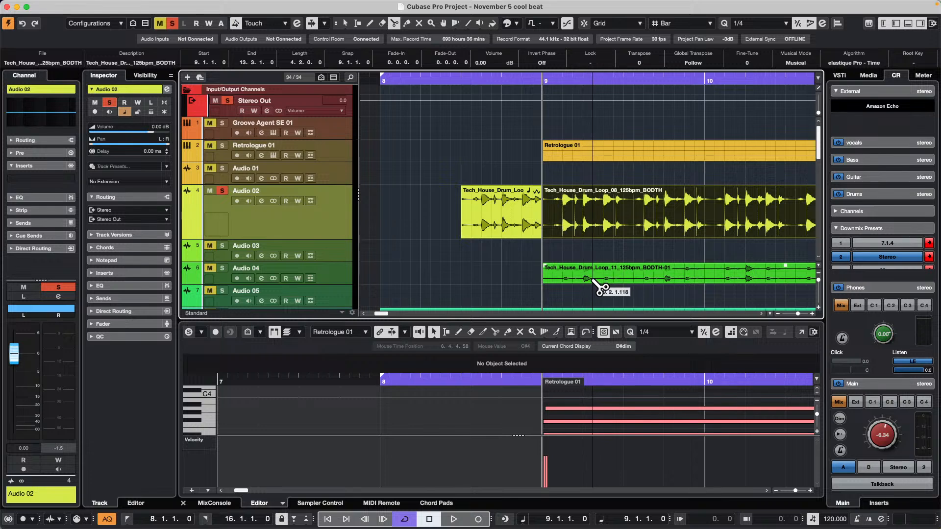
click(585, 283)
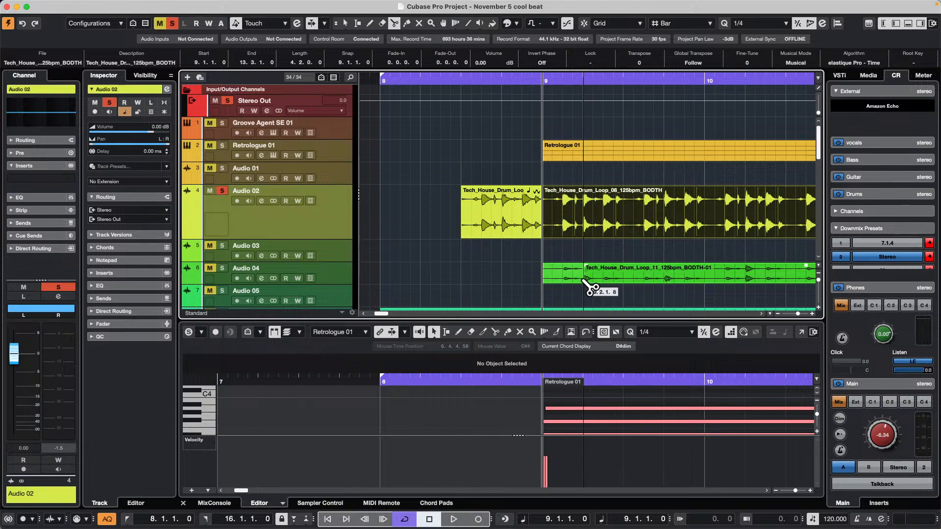
right_click(559, 287)
click(599, 278)
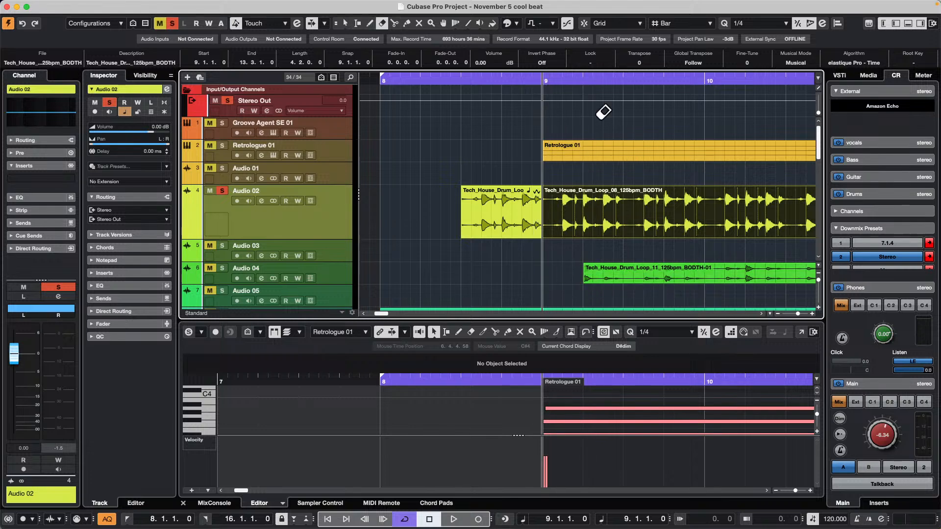
Step: Display the project ruler in Samples, enlarge the Audio 04 track around its loop's start, and set the grid to 1 sample
right_click(575, 80)
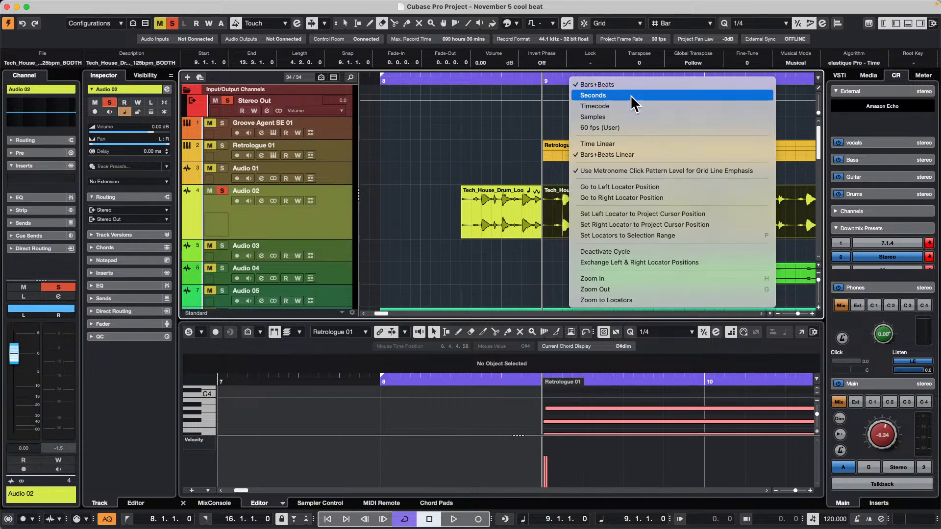
click(629, 117)
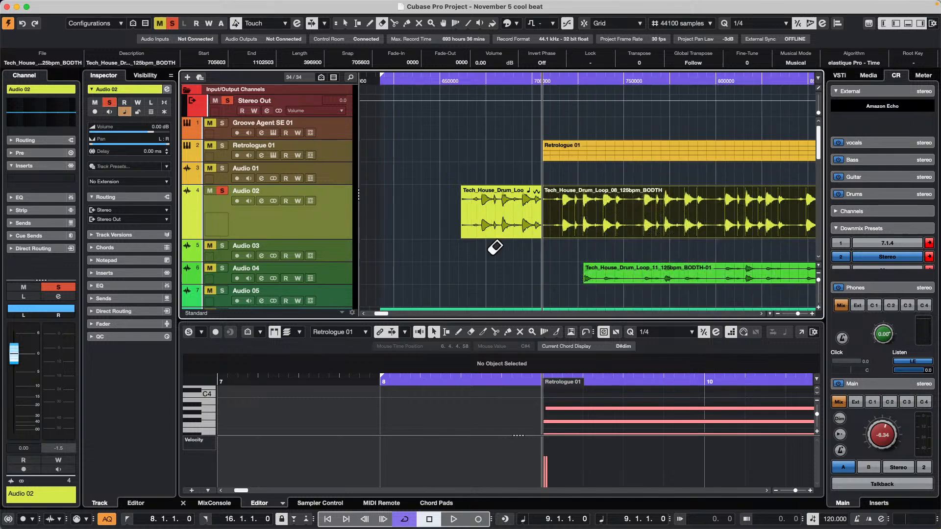
scroll(475, 249, down, 3)
click(326, 155)
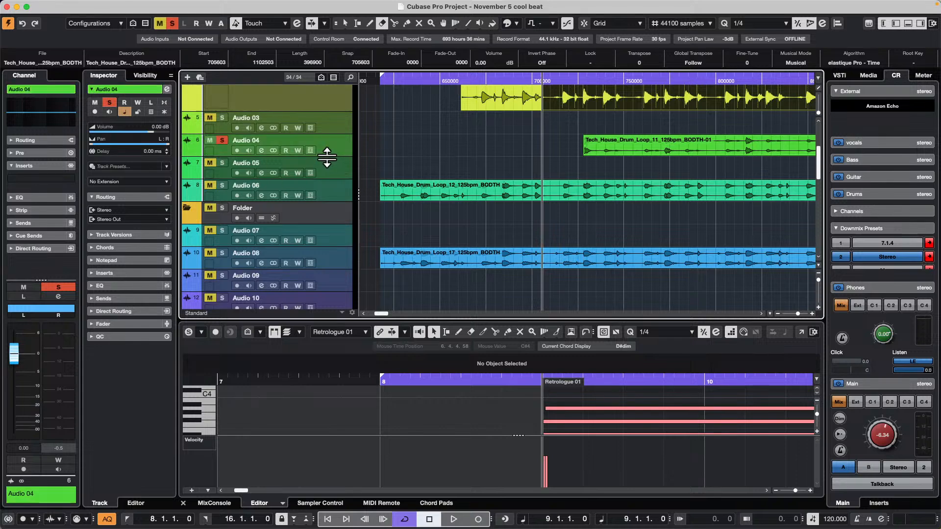
drag(588, 85, 458, 214)
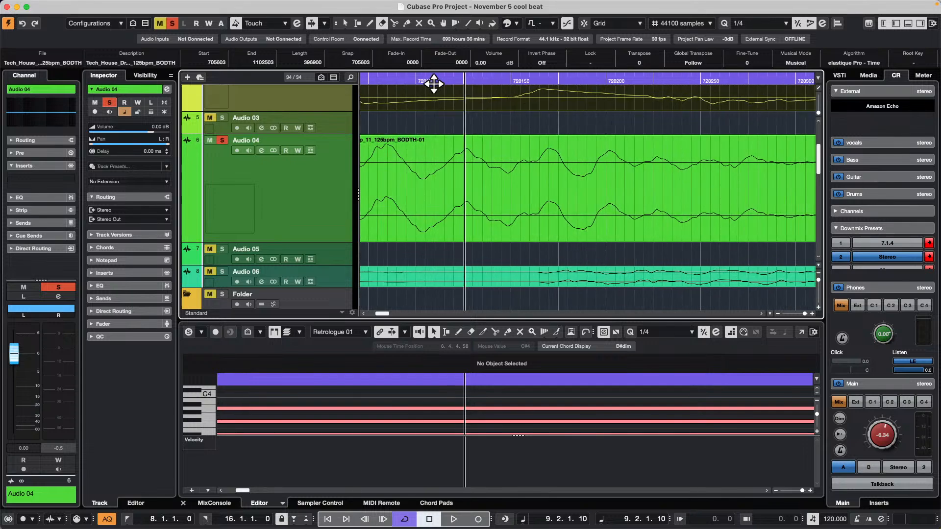
drag(434, 83, 699, 119)
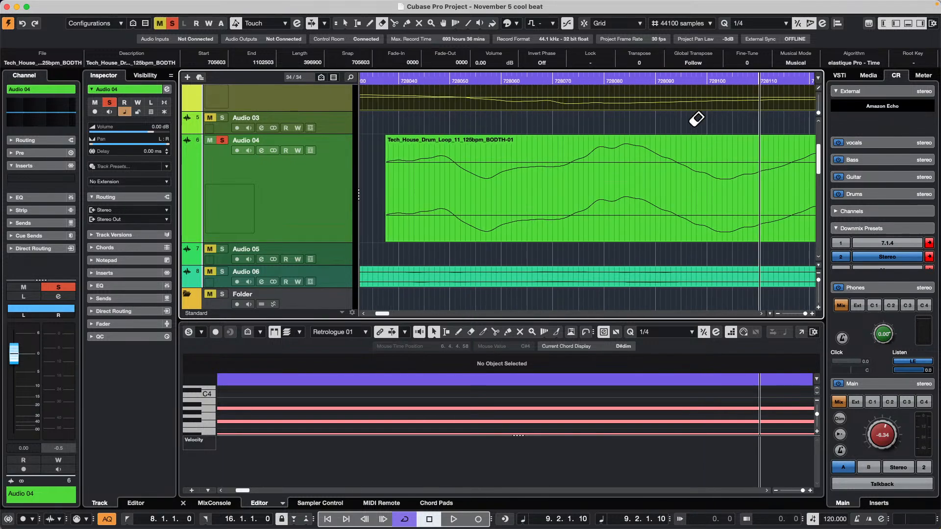
drag(374, 78, 374, 105)
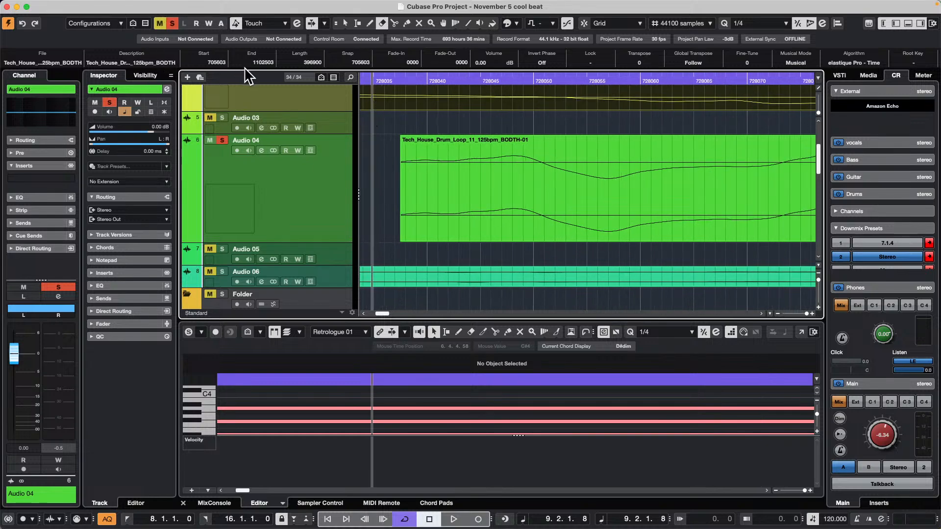
click(692, 24)
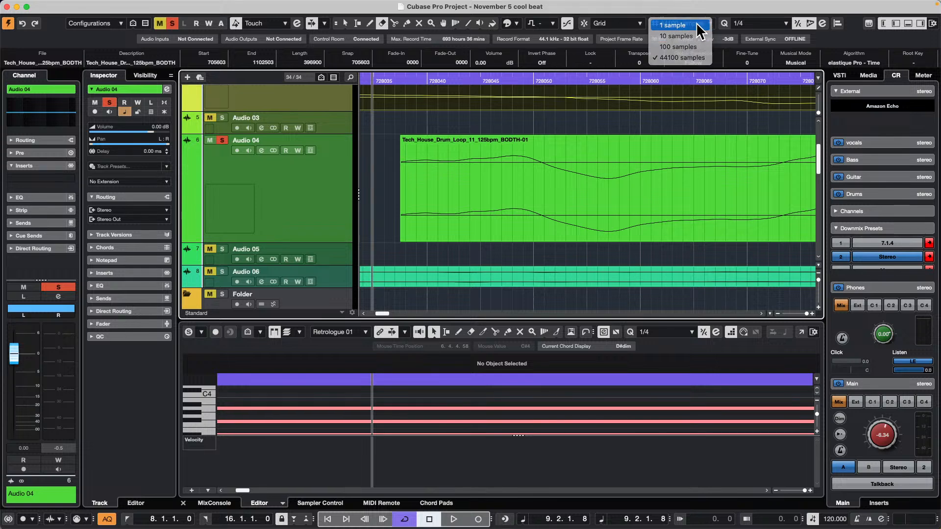
click(676, 25)
Step: Erase the Audio 04 loop, undo the erasure, and select the loop with the Object Selection tool
click(454, 175)
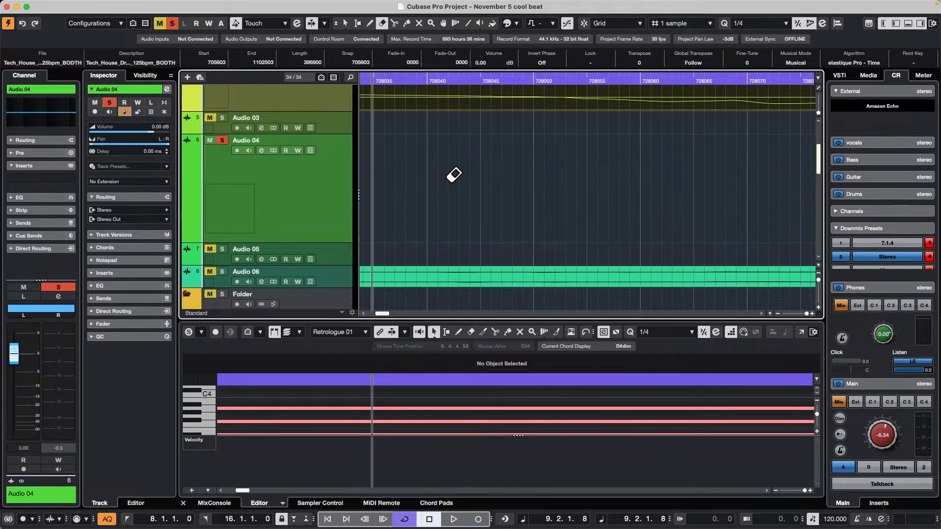
key(super+z)
key(1)
click(446, 157)
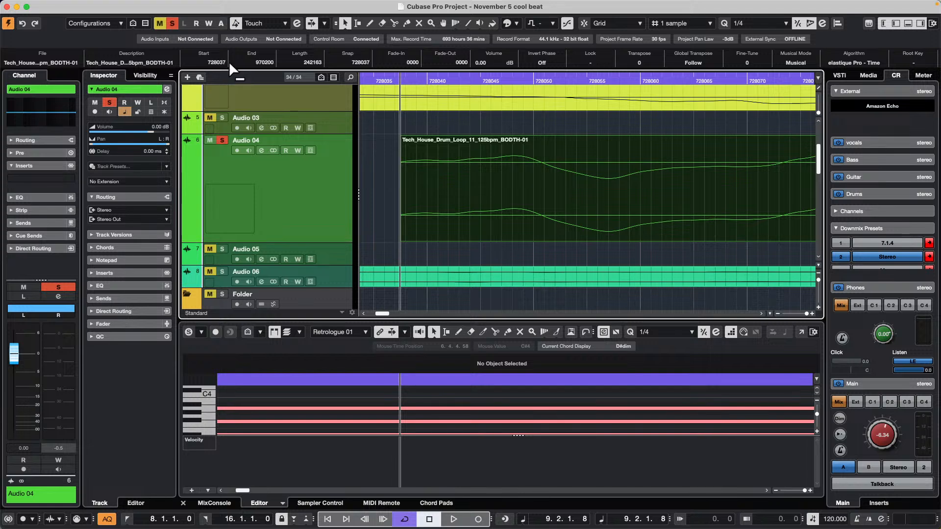
Step: Shift the selected Audio 04 loop back and forth in sample increments, ending with its start at sample 728041
scroll(225, 63, down, 1)
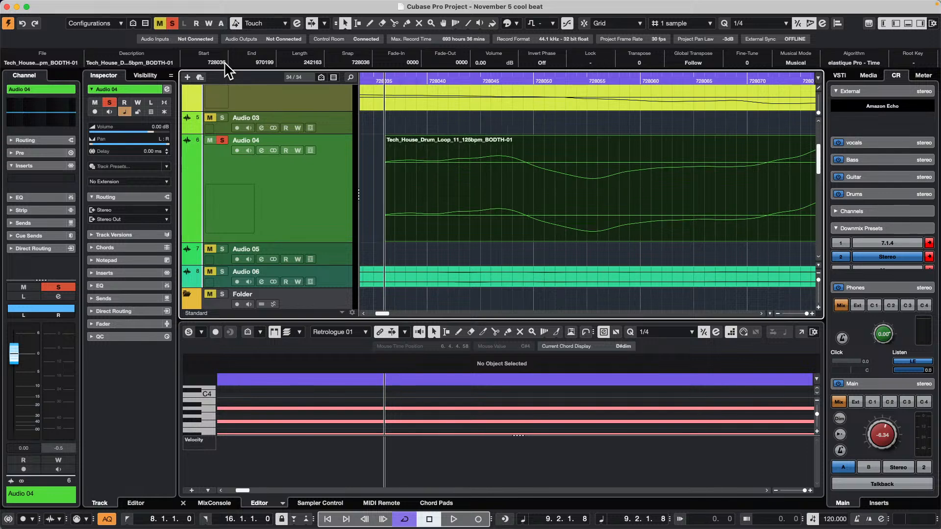
scroll(225, 63, up, 1)
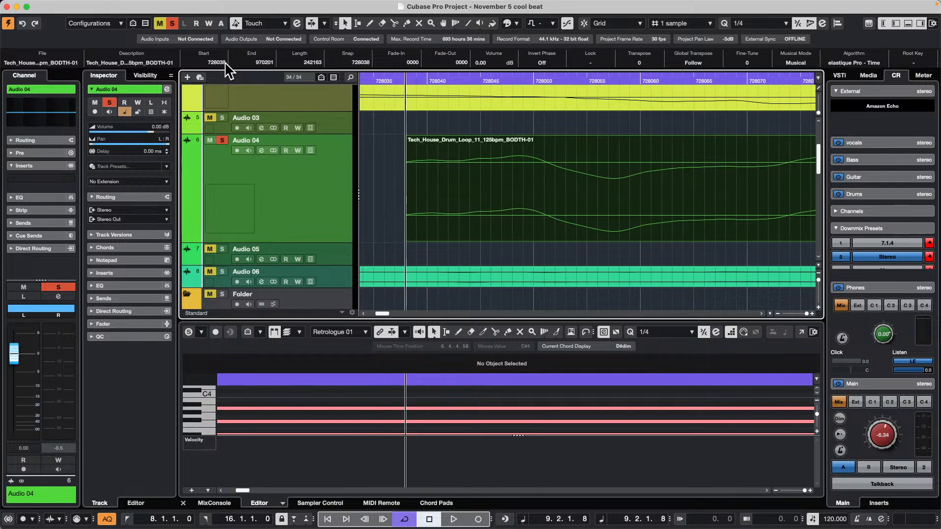
scroll(227, 70, up, 3)
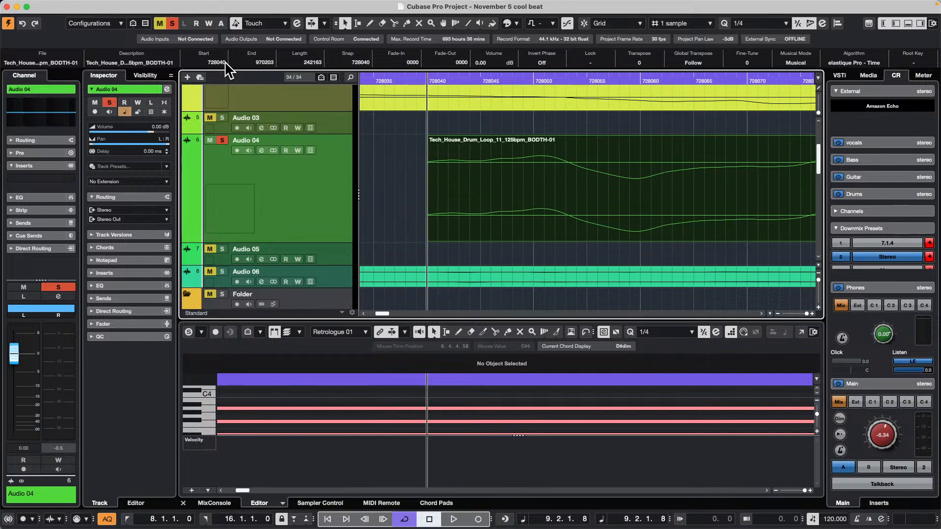
scroll(226, 62, down, 2)
scroll(225, 62, up, 3)
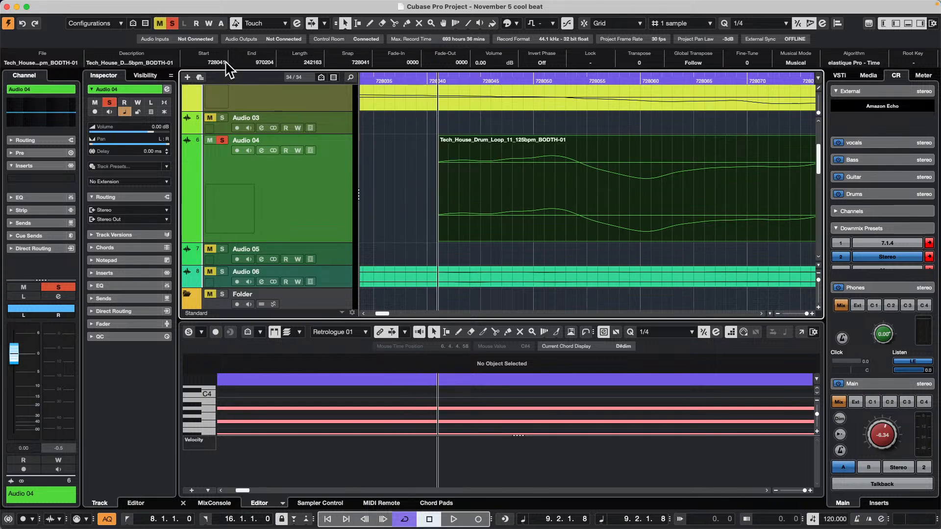
Step: Nudge the Audio 04 loop back and forth by single samples, ending with its start at sample 728039
scroll(226, 63, down, 1)
scroll(226, 62, down, 1)
scroll(226, 62, up, 2)
scroll(225, 62, down, 1)
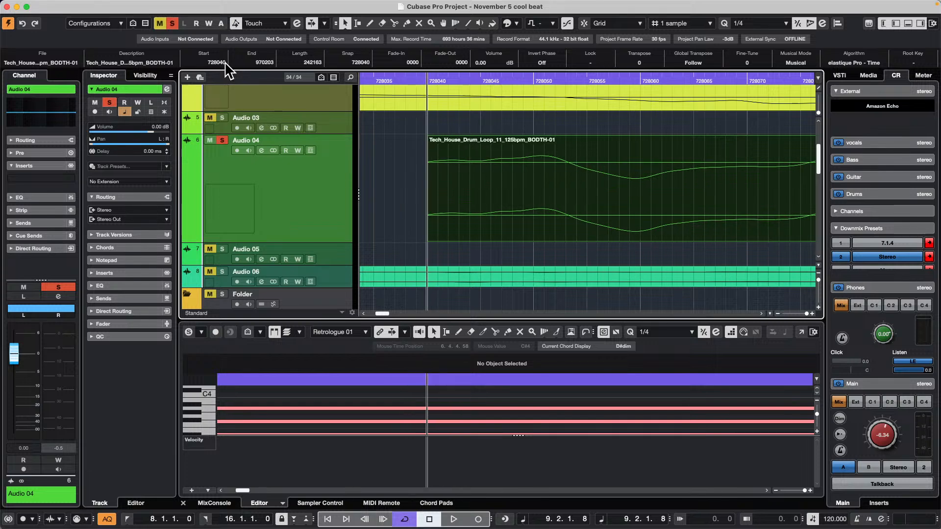
scroll(227, 70, down, 1)
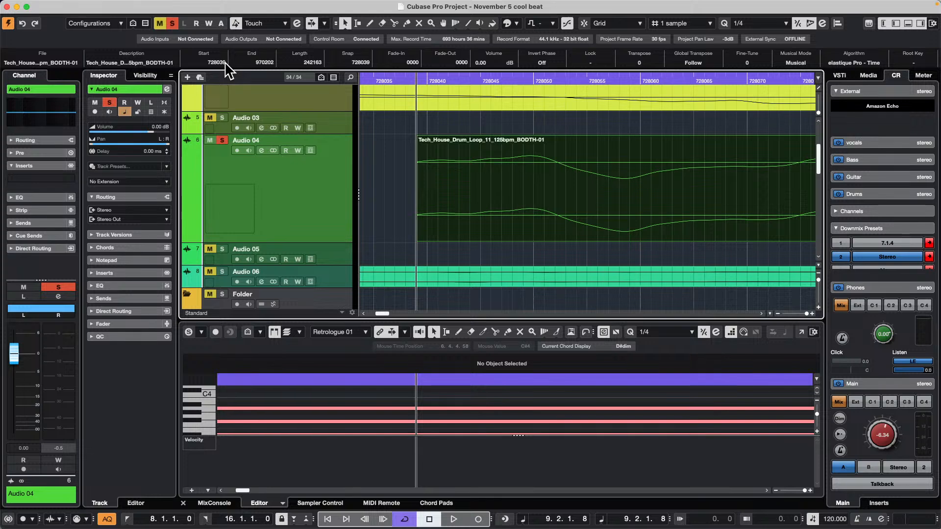
scroll(226, 63, up, 2)
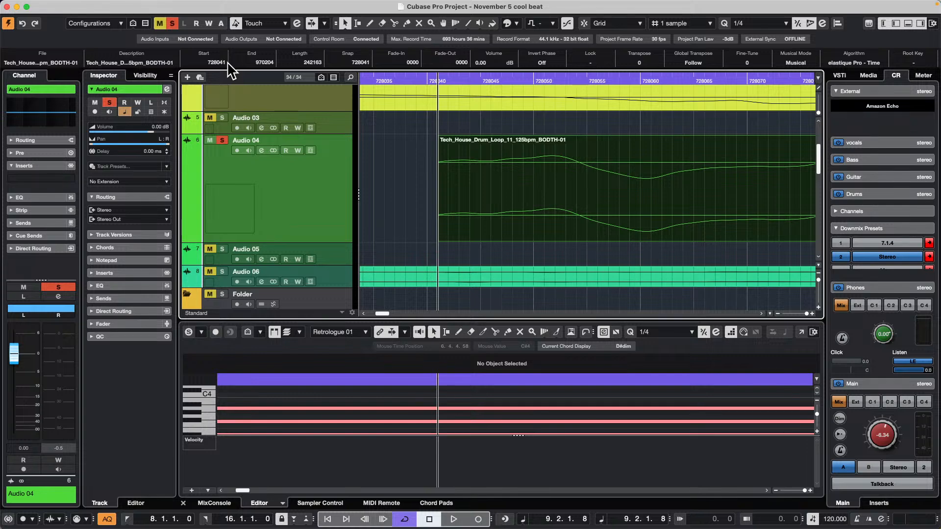
scroll(227, 63, down, 2)
Step: Shift the Audio 04 loop earlier at a wider view so that its start lies at sample 728028
key(g)
key(g)
key(g)
key(g)
key(g)
key(g)
key(g)
key(g)
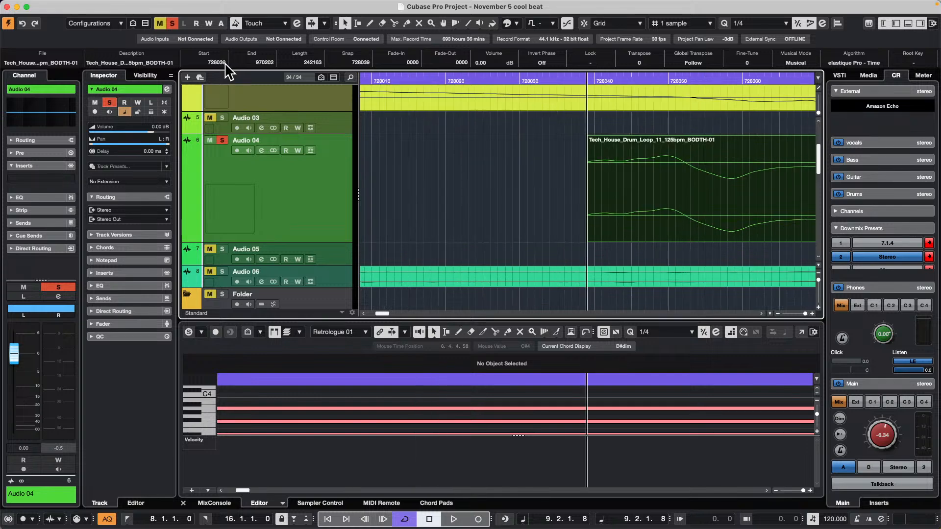
key(g)
key(g)
key(g)
key(g)
key(g)
key(g)
key(g)
key(g)
key(g)
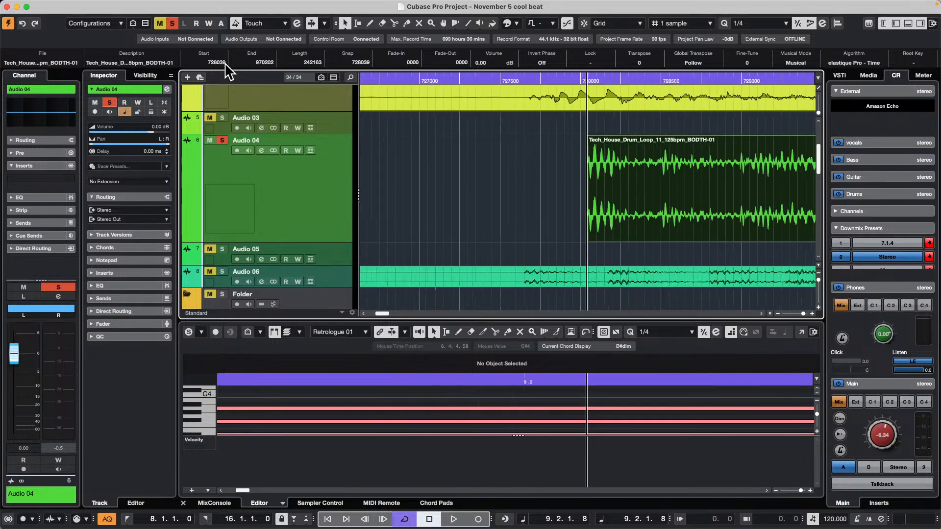
scroll(226, 64, down, 2)
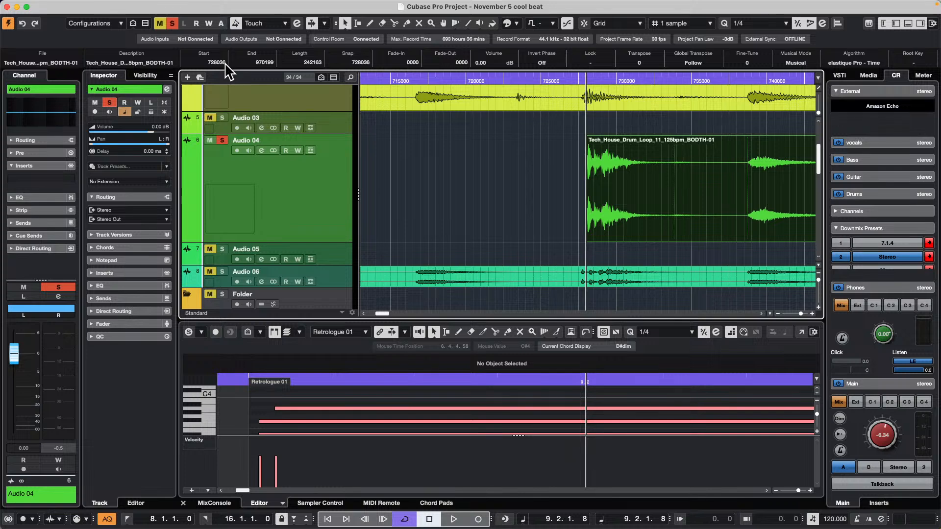
scroll(226, 64, down, 2)
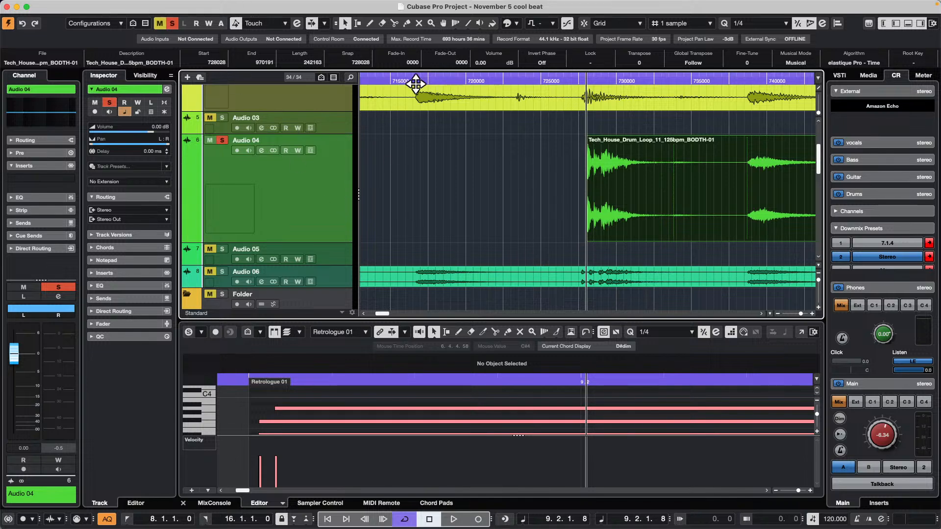
Step: Add an instrument track with Groove Agent SE below Audio 04, keeping the project tracks and media area accessible beside its window
drag(414, 88, 416, 51)
right_click(315, 185)
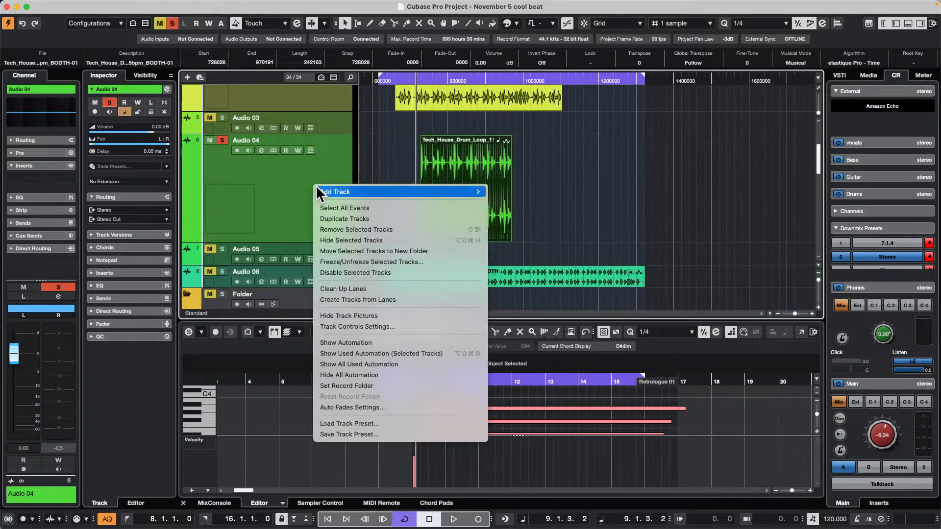
mouse_move(466, 192)
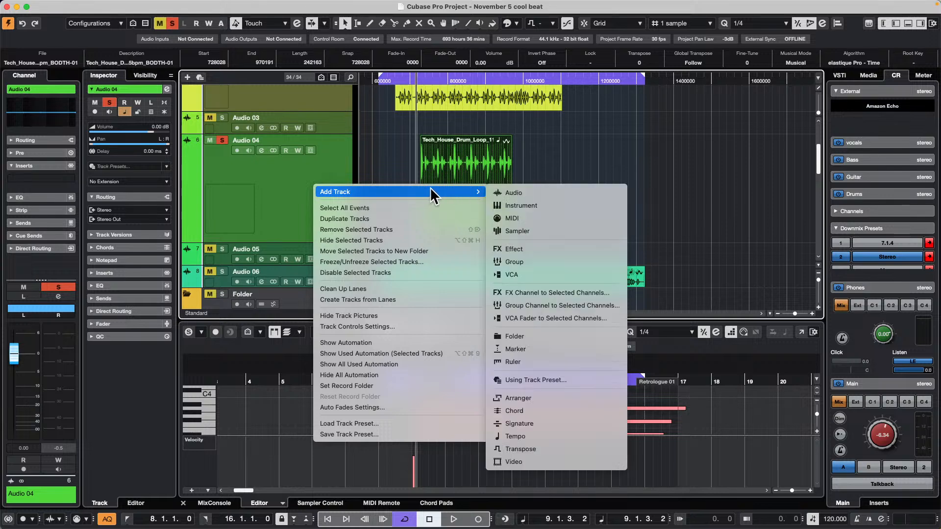
click(537, 203)
click(487, 178)
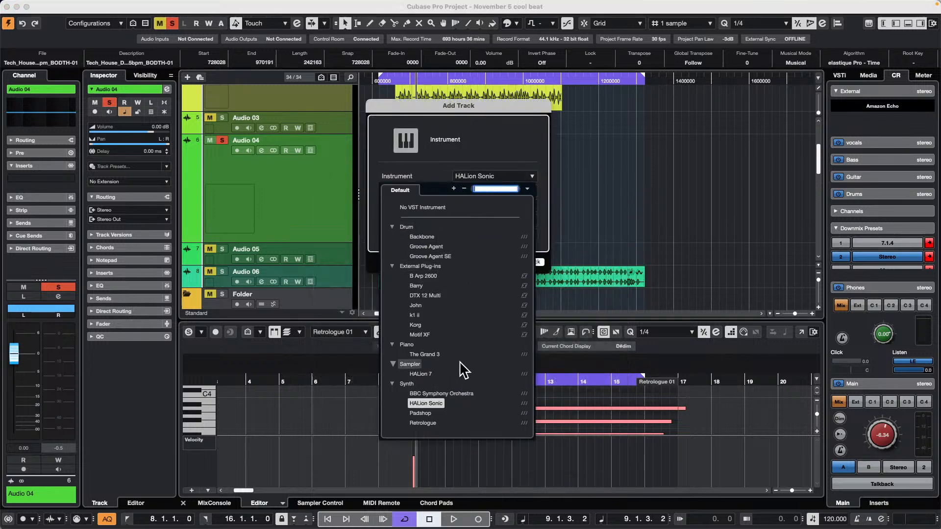
click(440, 256)
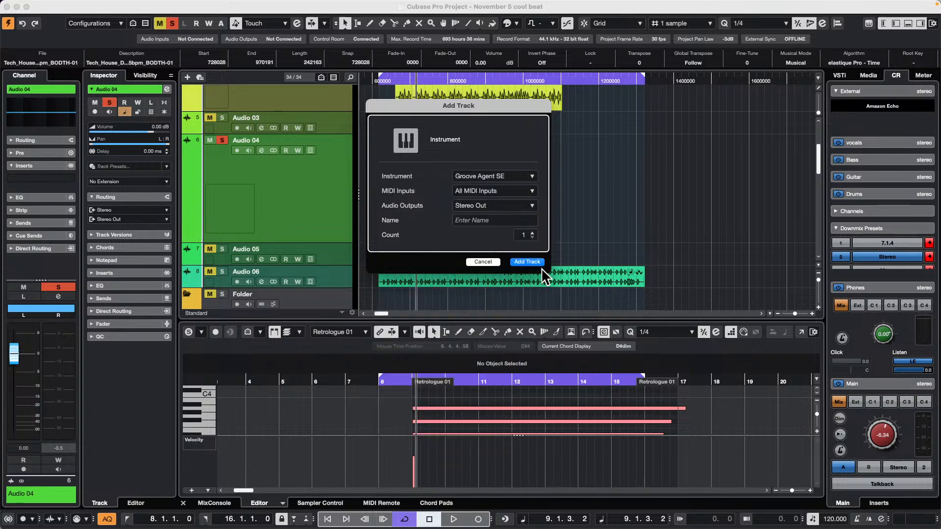
click(534, 263)
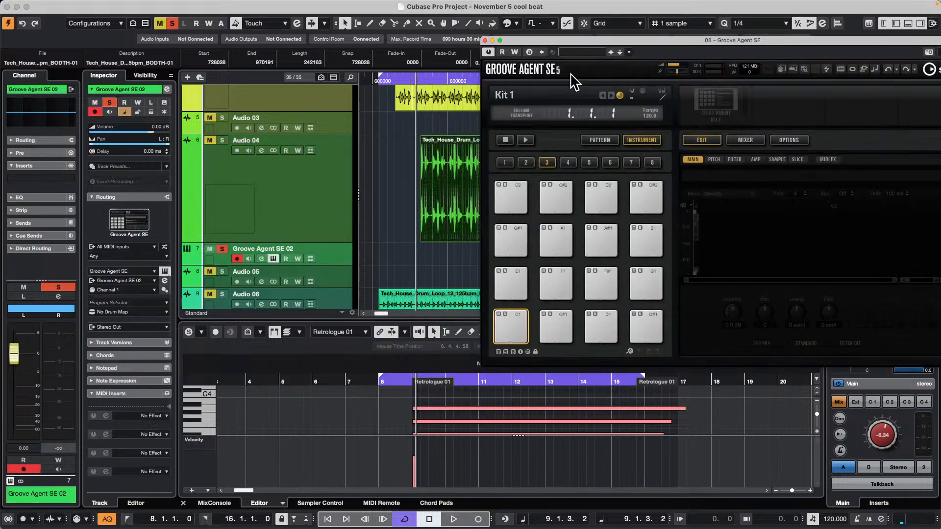
drag(569, 38, 272, 55)
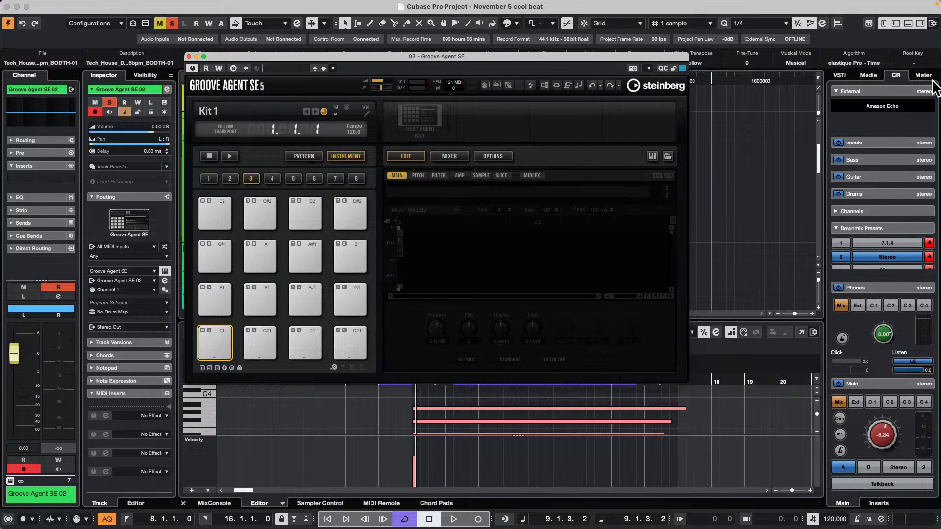
Step: Search the Dubstep library in Loops & Samples for kick sounds
click(868, 77)
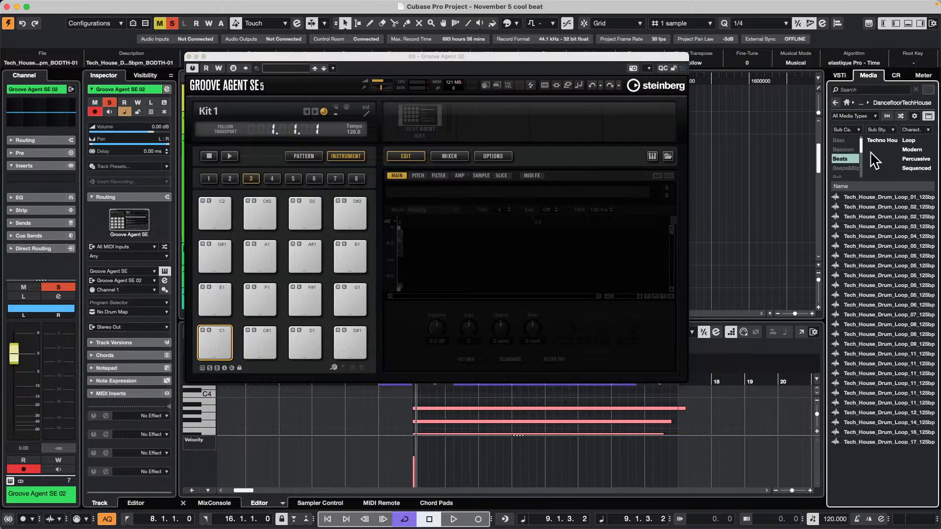
click(859, 91)
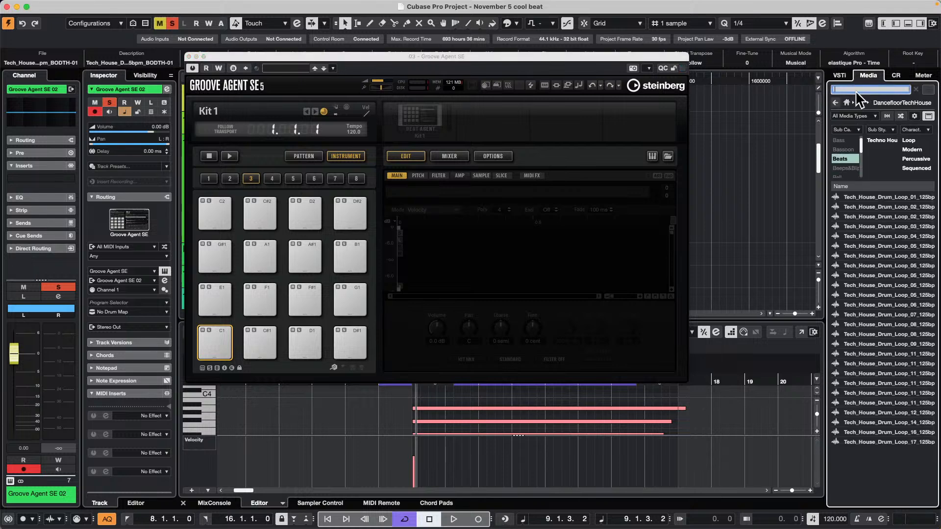
text(kick)
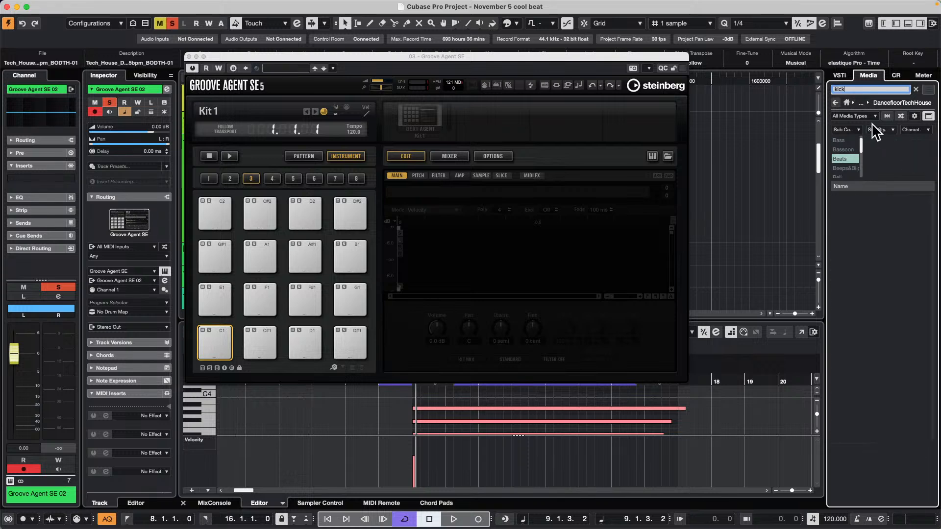
click(835, 103)
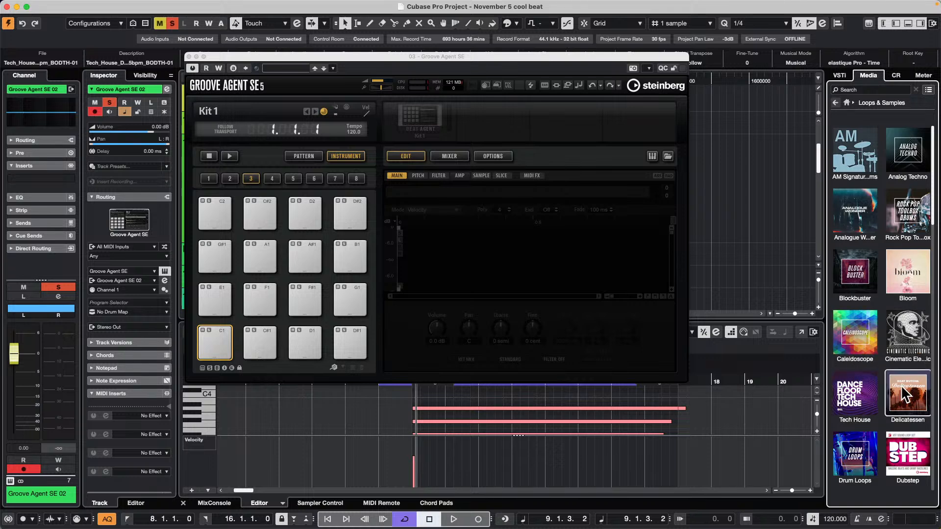
click(908, 451)
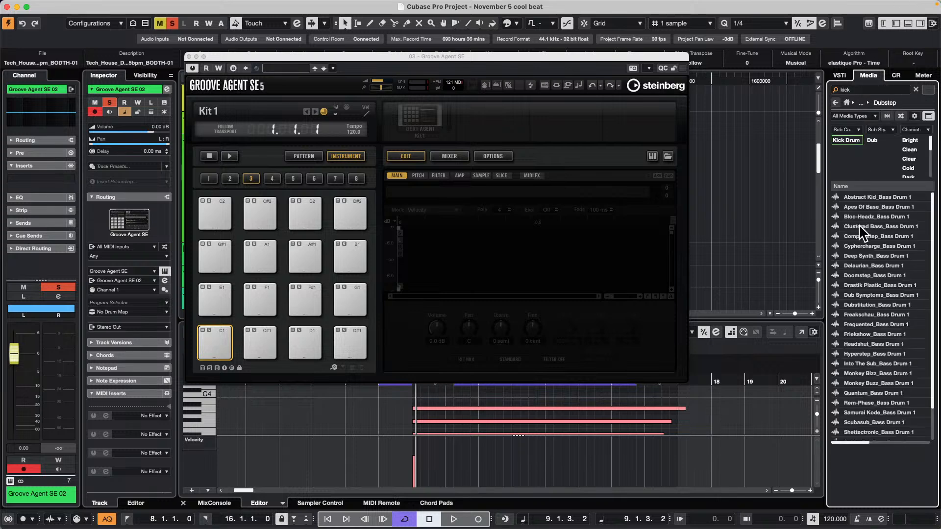
Step: Audition the Clustered Bass and Dubstitution bass drum samples, and try to mark a range in the Dubstitution preview waveform
click(859, 226)
click(840, 306)
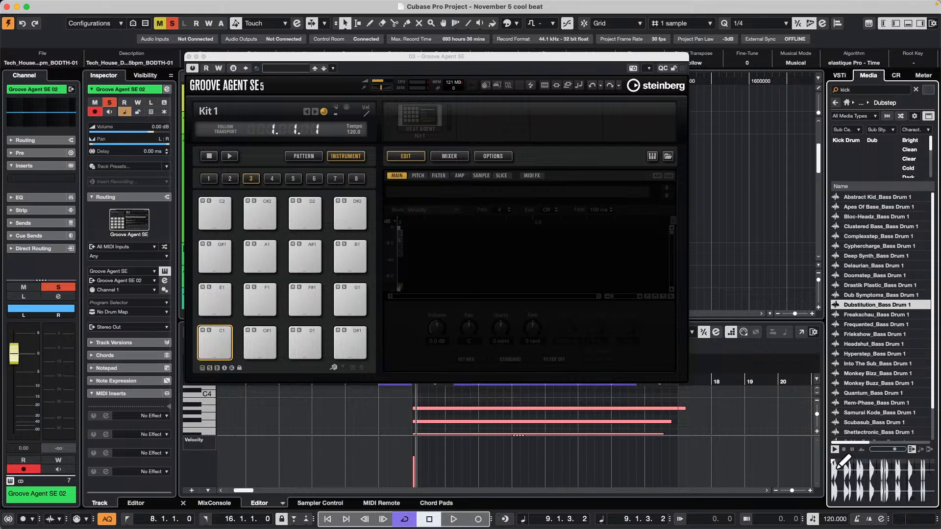
mouse_move(833, 463)
mouse_down()
mouse_move(876, 461)
mouse_move(869, 461)
mouse_up()
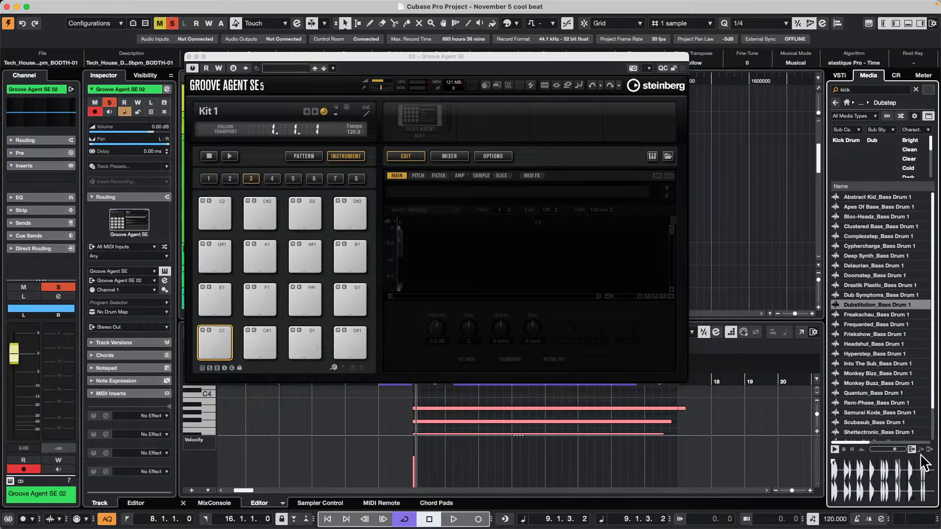
click(844, 449)
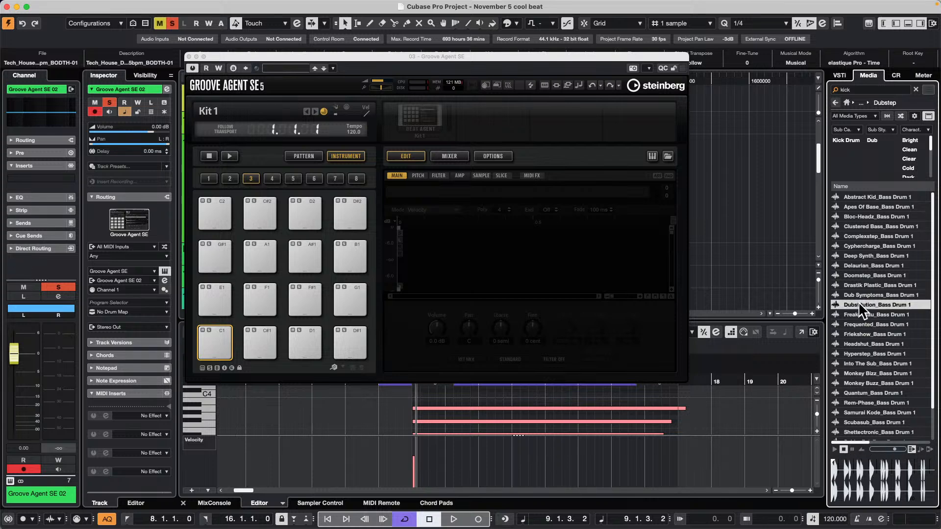
Step: Place Dubstitution_Bass Drum 1 on the Audio 04 track at about bar 20 and split it around a single drum hit near bar 26
drag(858, 303, 772, 211)
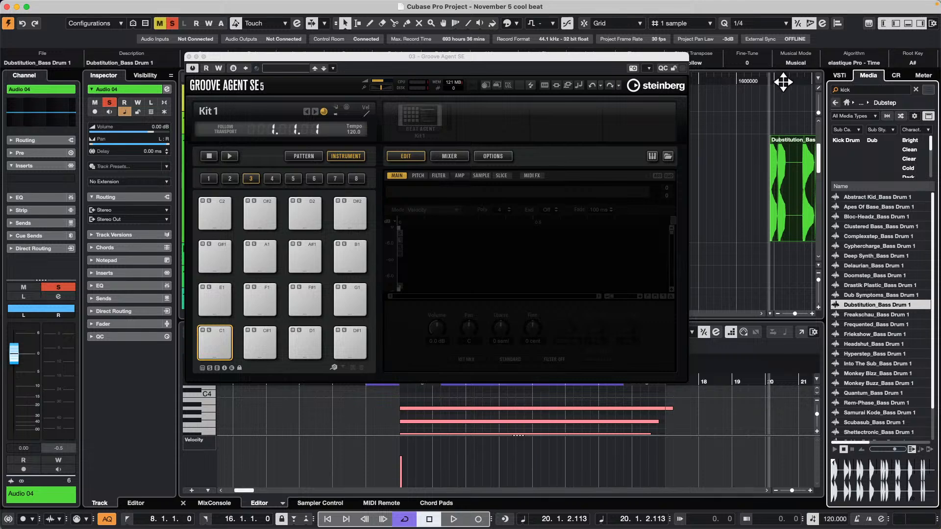
drag(782, 80, 720, 86)
right_click(727, 175)
click(777, 178)
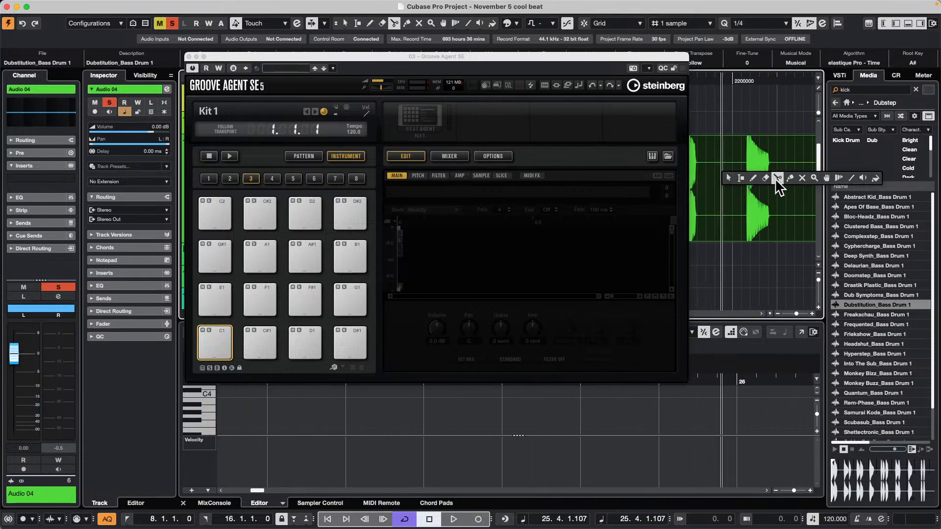
click(775, 191)
click(745, 191)
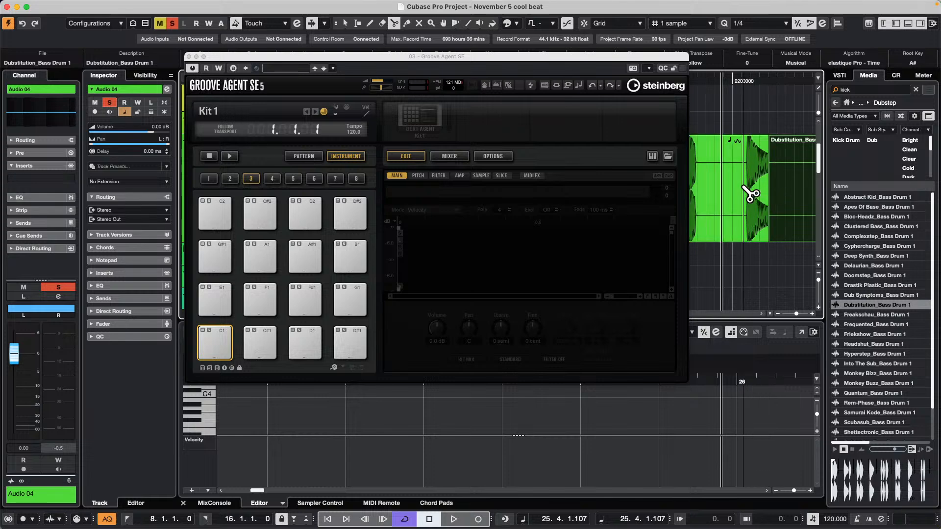
Step: Assign the isolated Dubstitution drum hit to Groove Agent SE's C1 pad and play the pad
right_click(745, 190)
click(751, 191)
drag(752, 211, 211, 342)
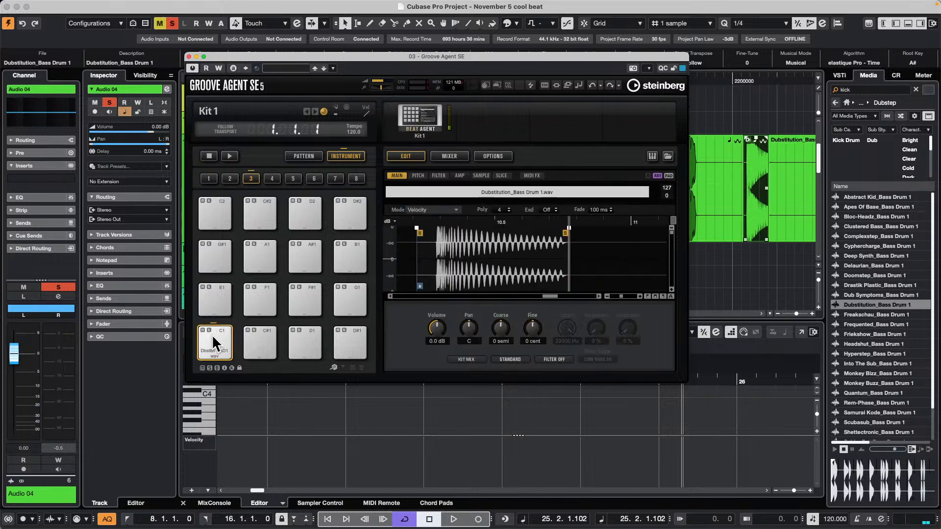
click(210, 338)
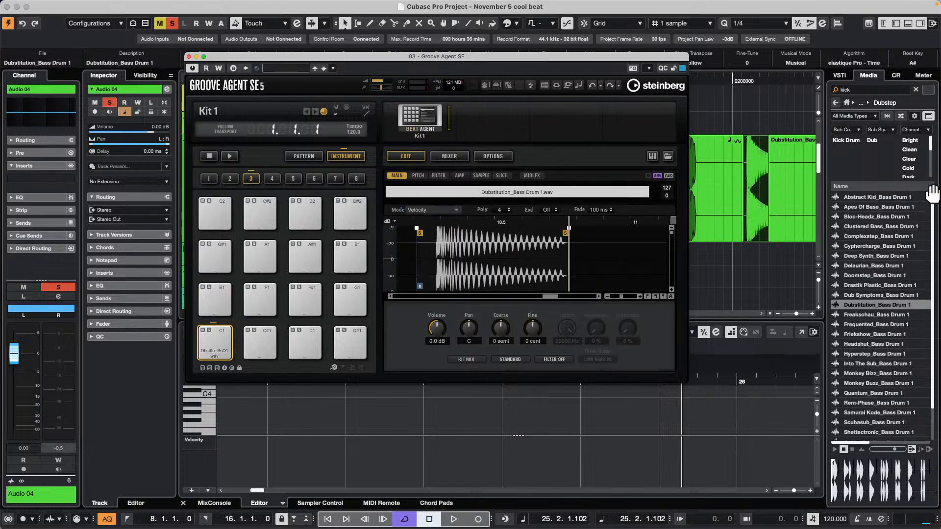
Step: Audition the Monkey Buzz and Subba Fat bass drums, and check the Drum Loops library for kick samples
scroll(881, 255, down, 3)
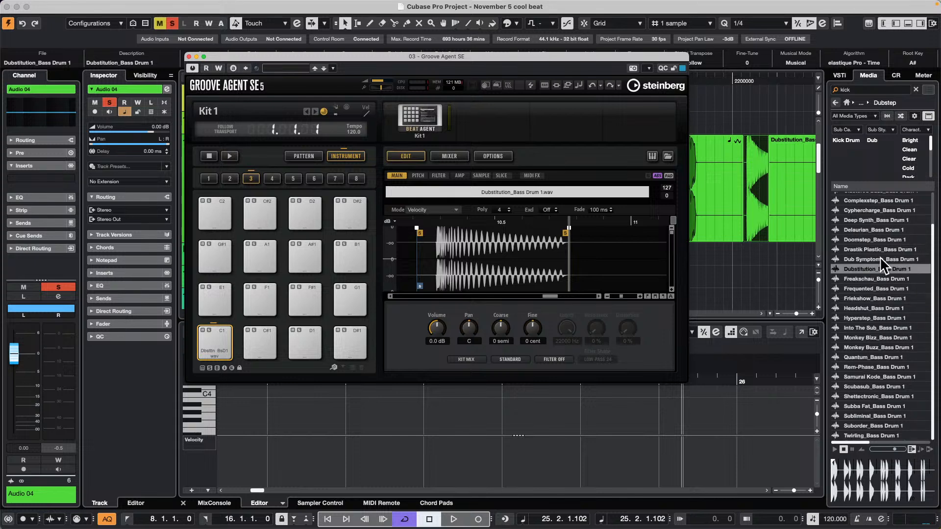
click(874, 346)
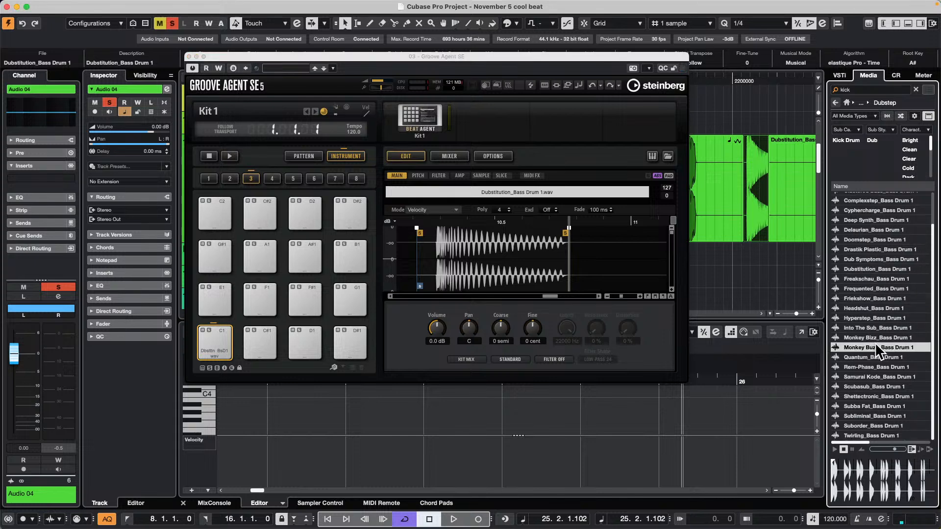
click(877, 406)
click(836, 101)
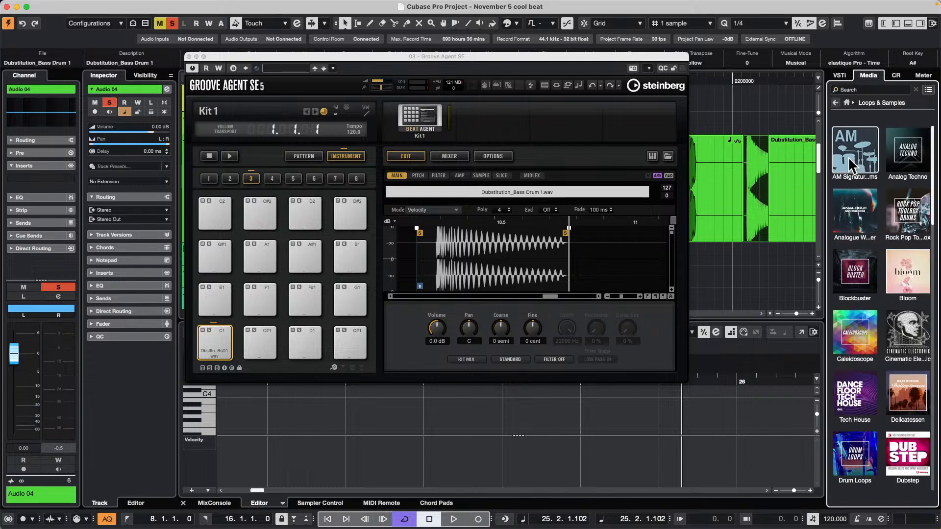
scroll(865, 398, down, 4)
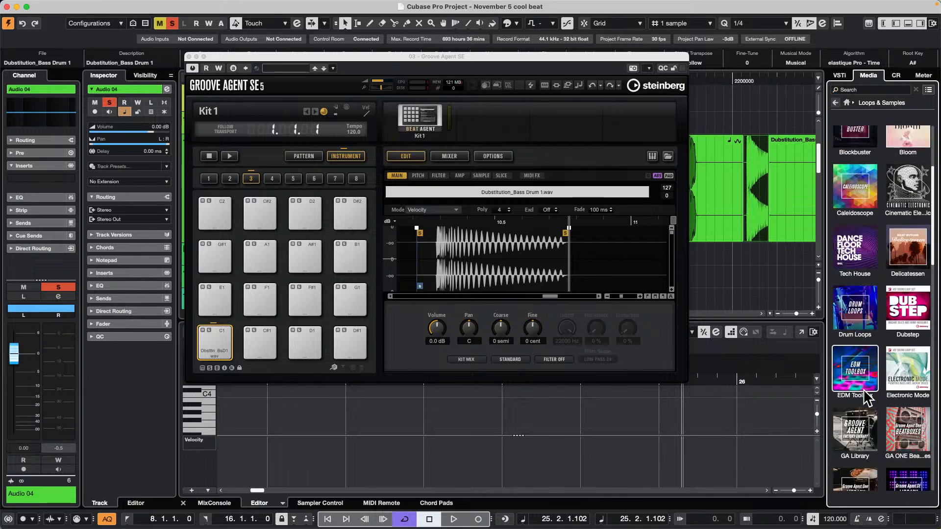
click(861, 318)
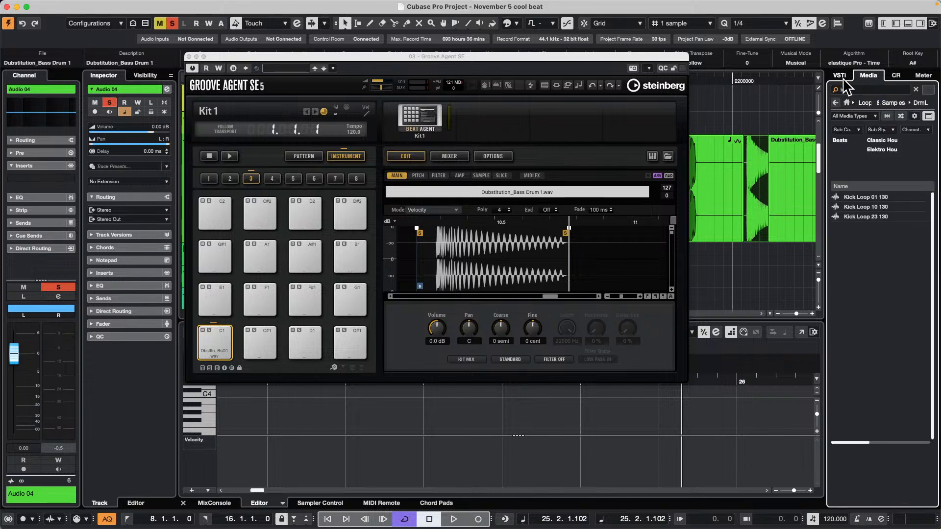
Step: Open the GA ONE Library and layer the 038 Kick SK sample onto Groove Agent SE's C1 pad
click(835, 102)
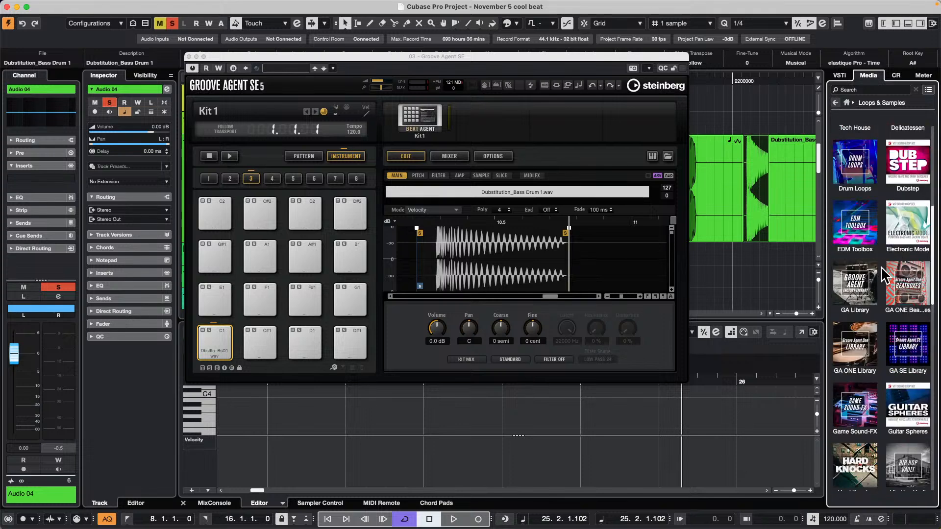
click(854, 353)
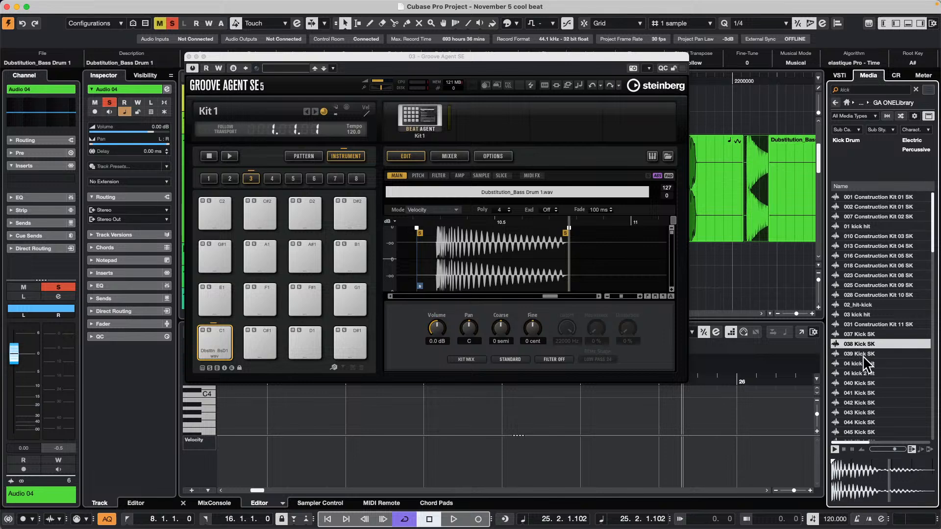
drag(857, 343, 223, 332)
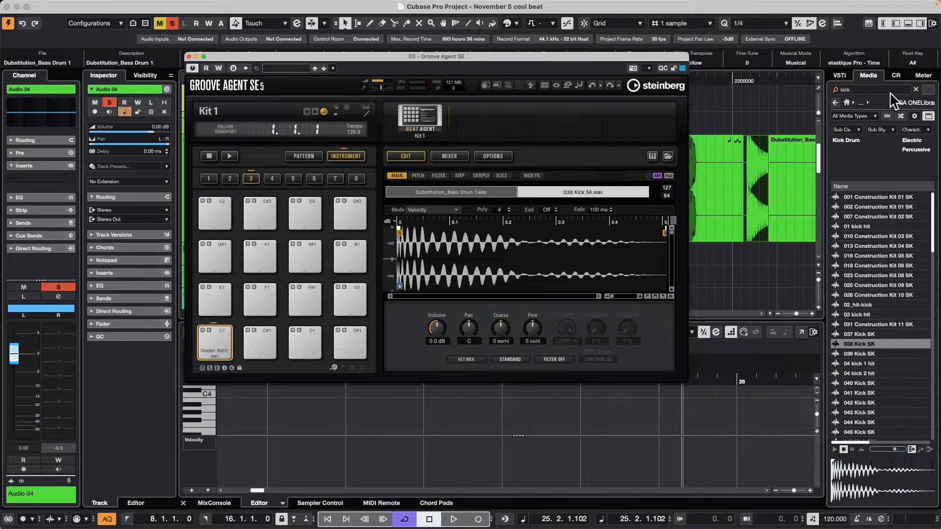
Step: Search the GA ONE Library for snare, audition several samples, and assign 055 Snare SK to pad D1 and 056 Snare SK to pad E1
double_click(857, 89)
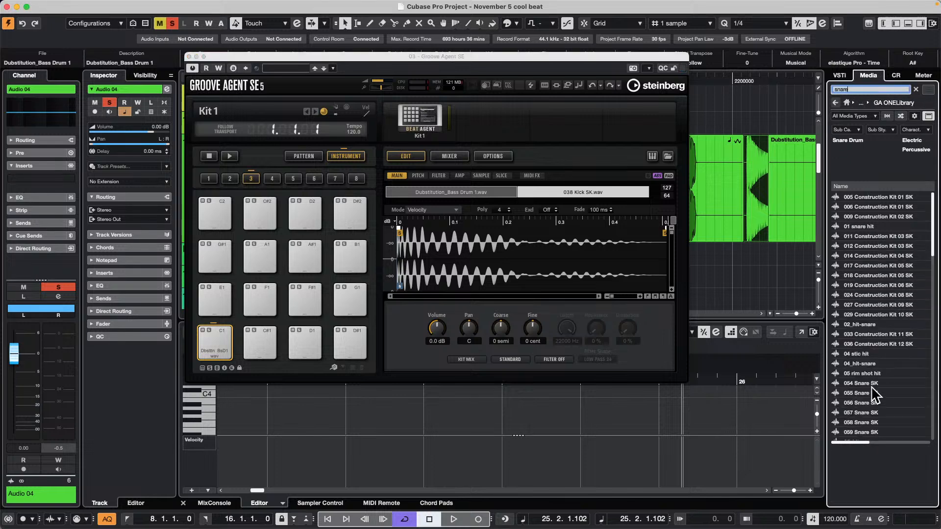
click(865, 413)
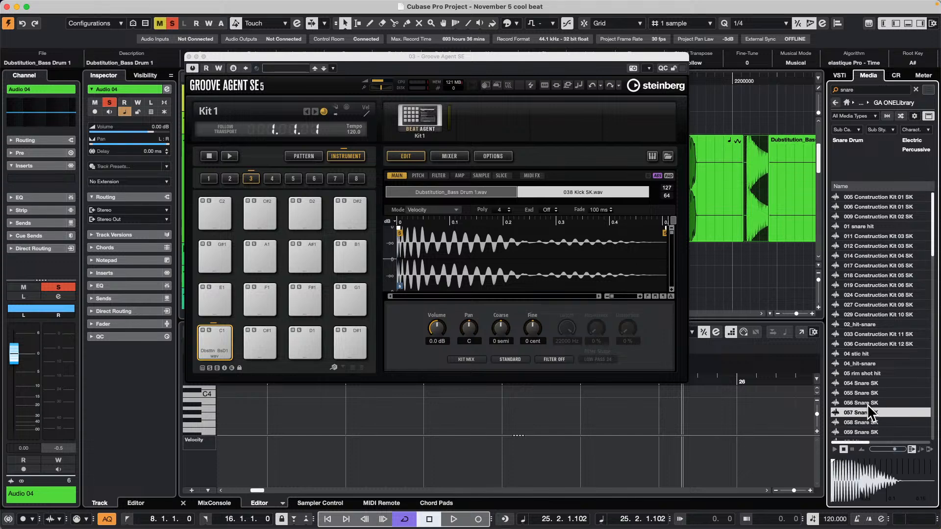
click(868, 402)
click(868, 393)
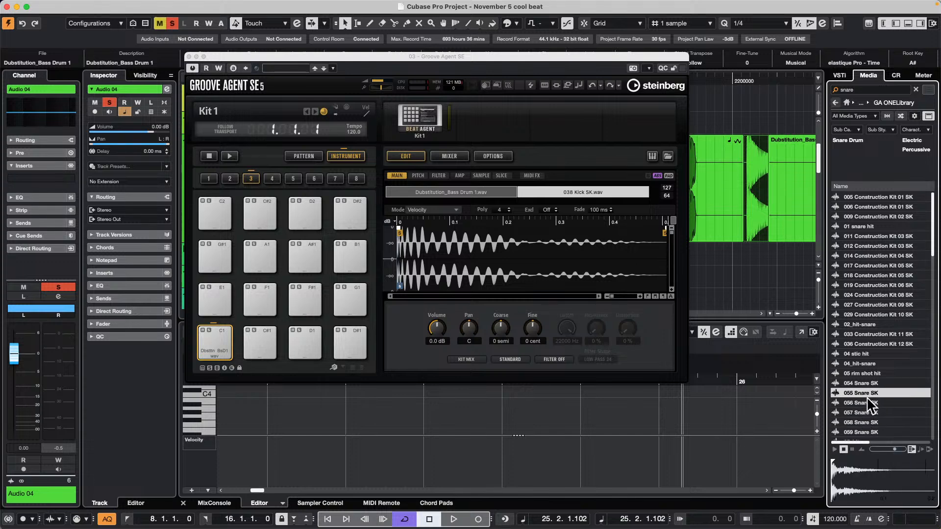
drag(866, 391, 305, 336)
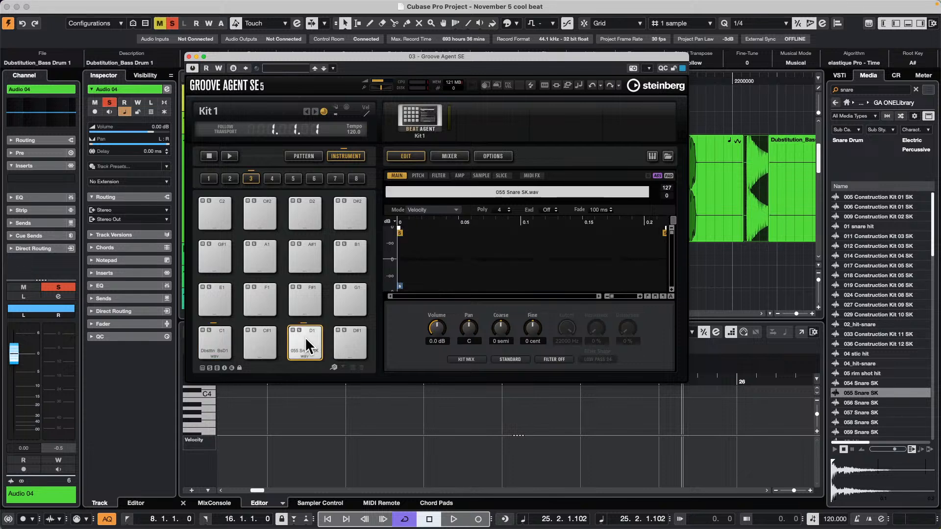
drag(862, 402, 225, 312)
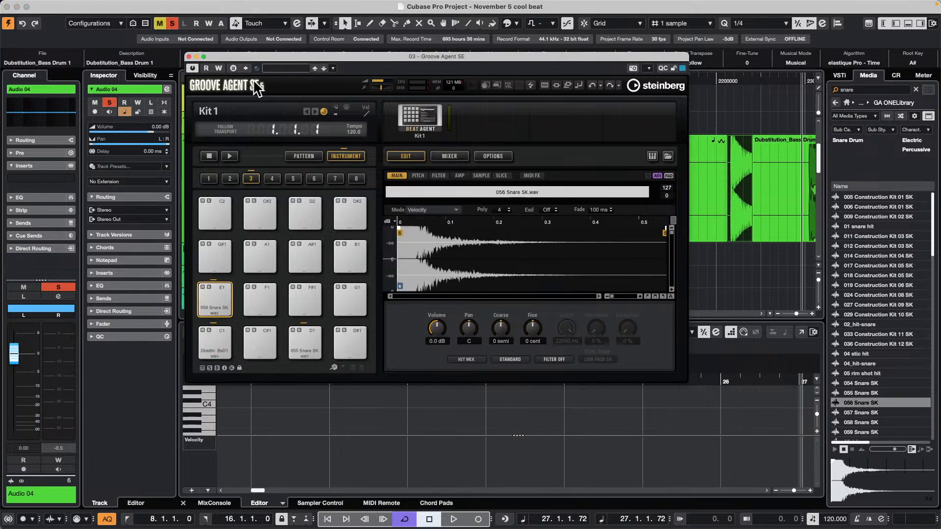
Step: Deactivate all solo and mute states in the project and play the C1, E1 and D1 pads
drag(269, 56, 434, 47)
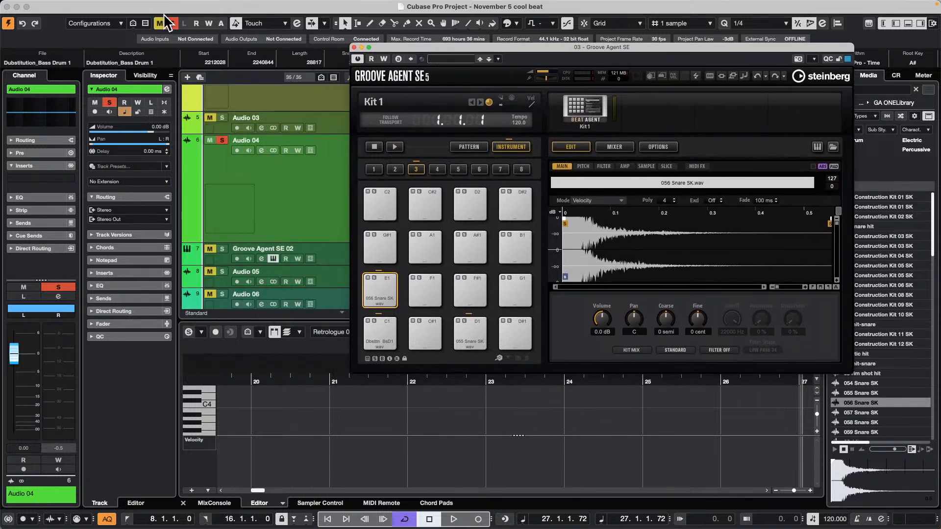
click(174, 22)
click(174, 22)
click(384, 333)
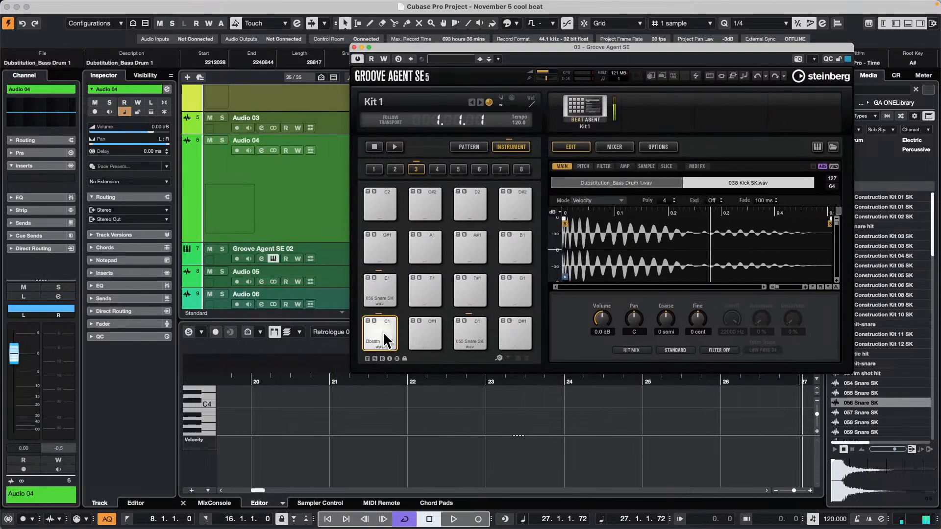
click(387, 278)
click(472, 331)
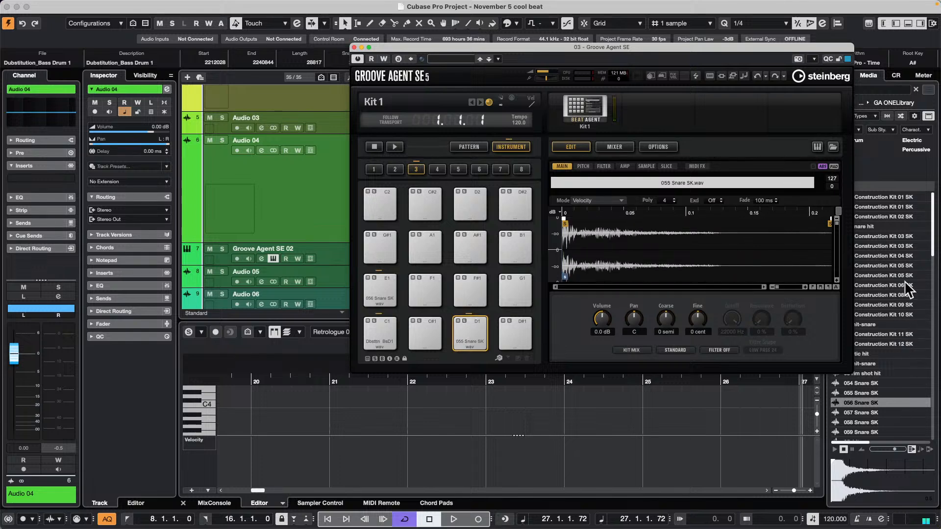
Step: Search the GA ONE Library for hat, audition several samples, and assign 05 hat hit to Groove Agent SE's F#1 pad
drag(789, 46, 684, 28)
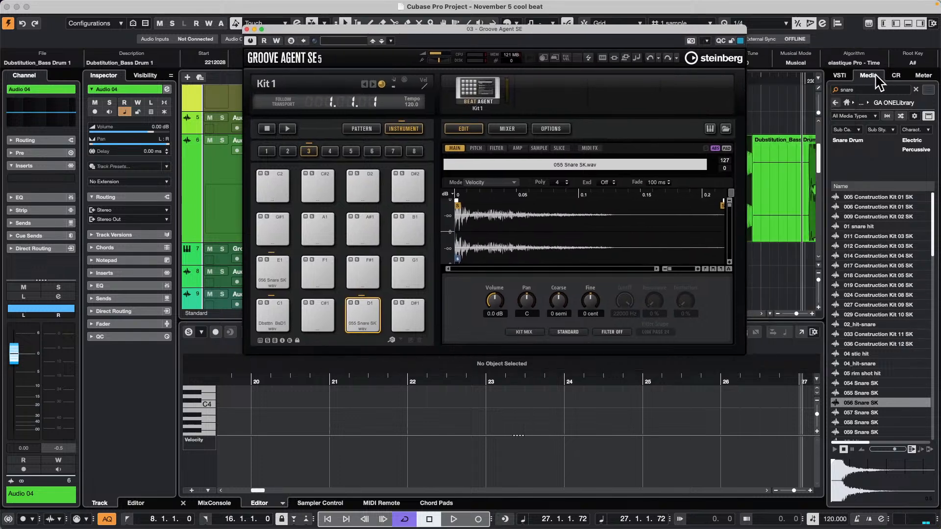
double_click(858, 88)
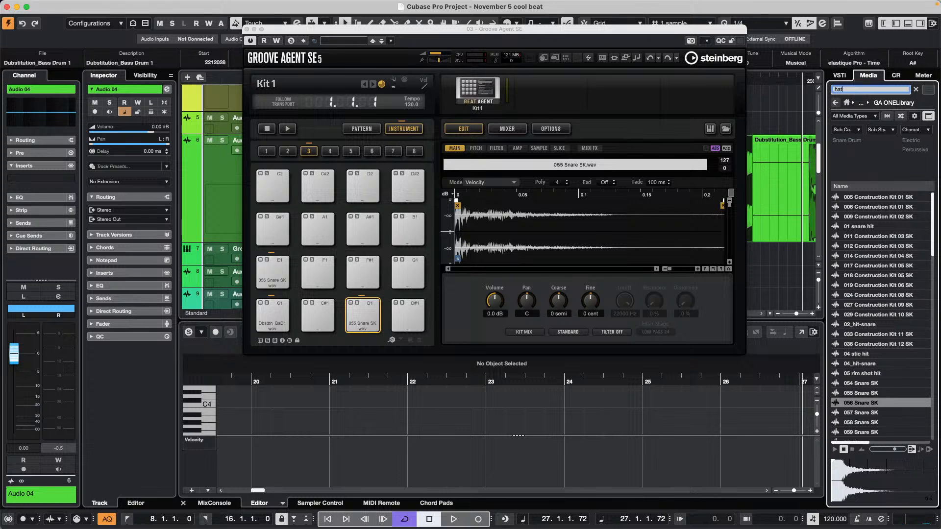
key(Return)
click(866, 382)
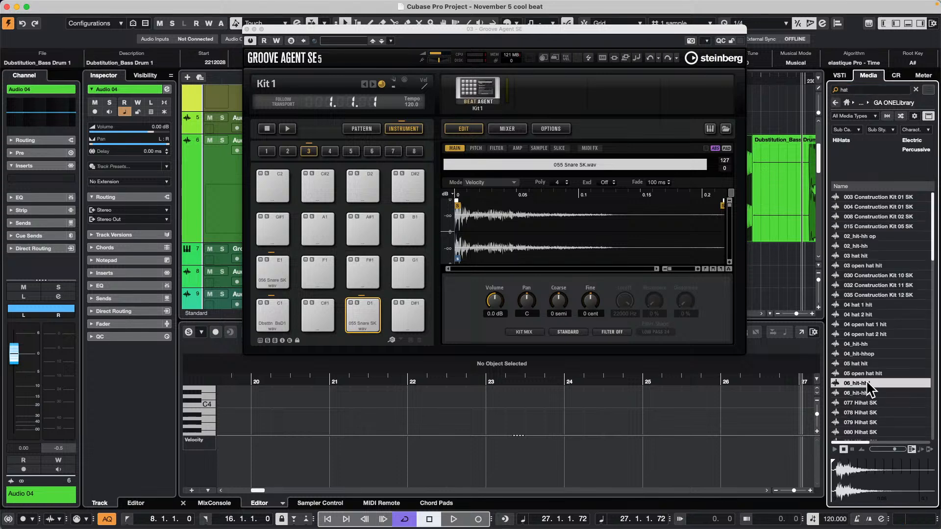
click(868, 354)
click(870, 365)
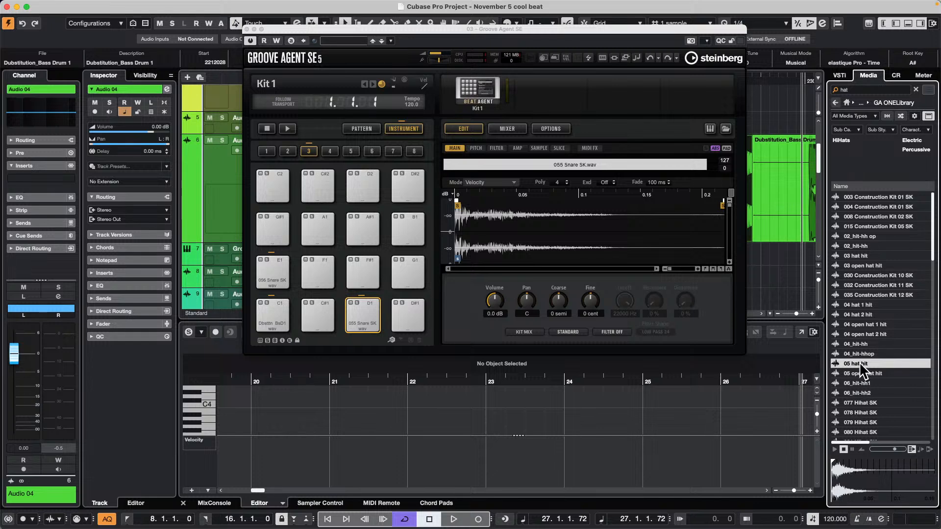
drag(865, 364, 361, 279)
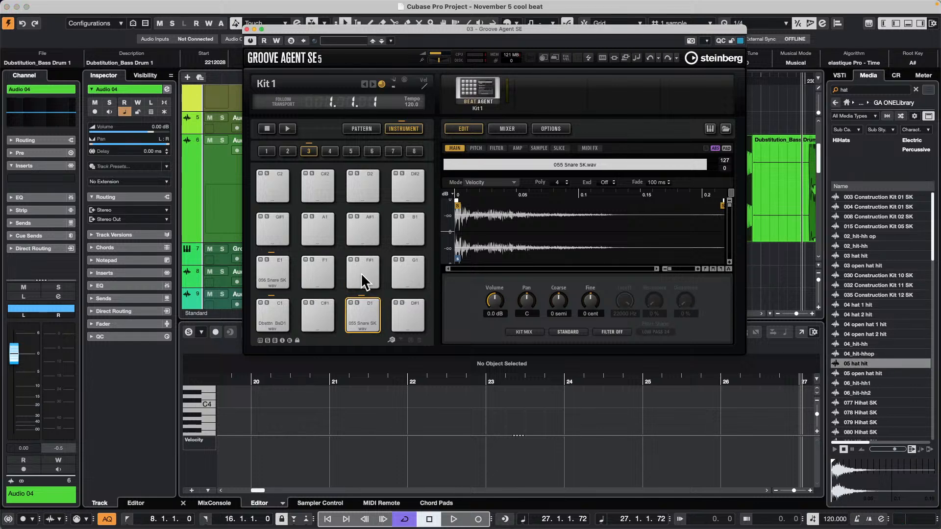
Step: Play the C1 and D1 pads to check the layered kick and the snare
click(271, 307)
click(362, 314)
drag(323, 34, 465, 47)
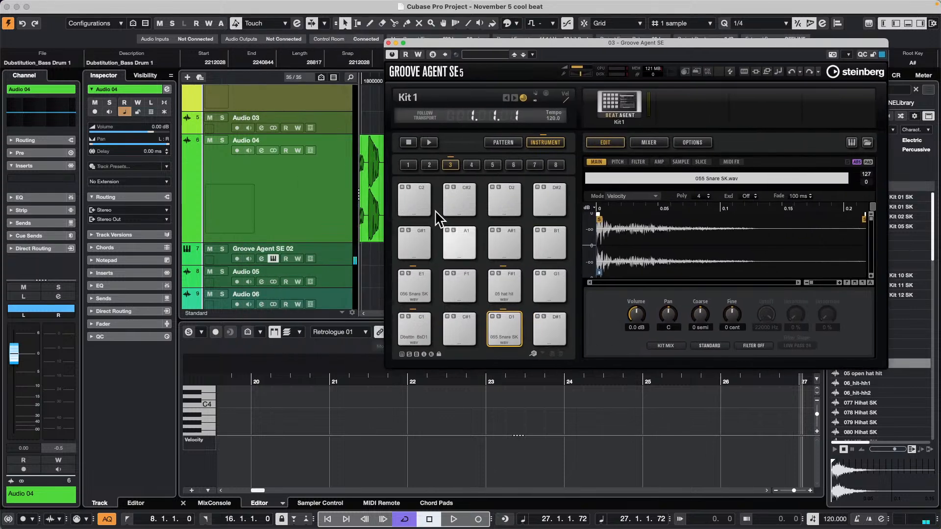
scroll(299, 183, up, 5)
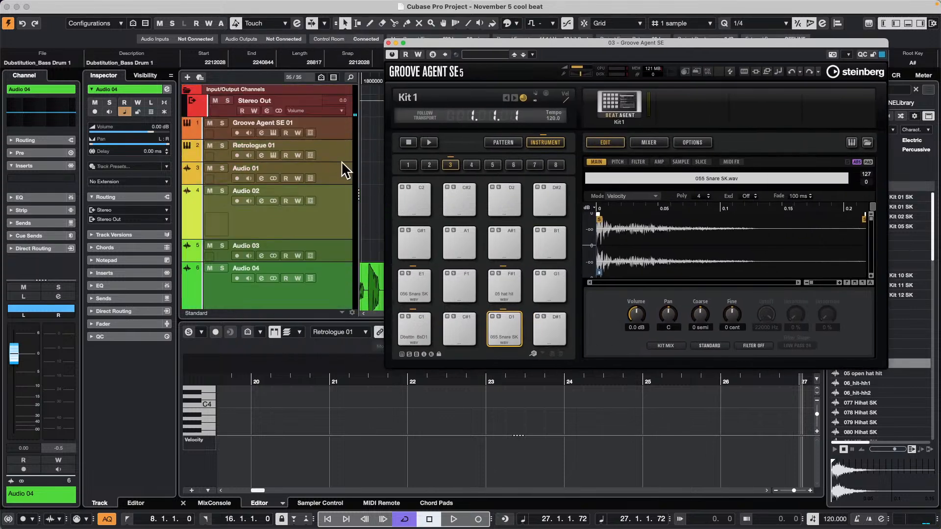
click(424, 338)
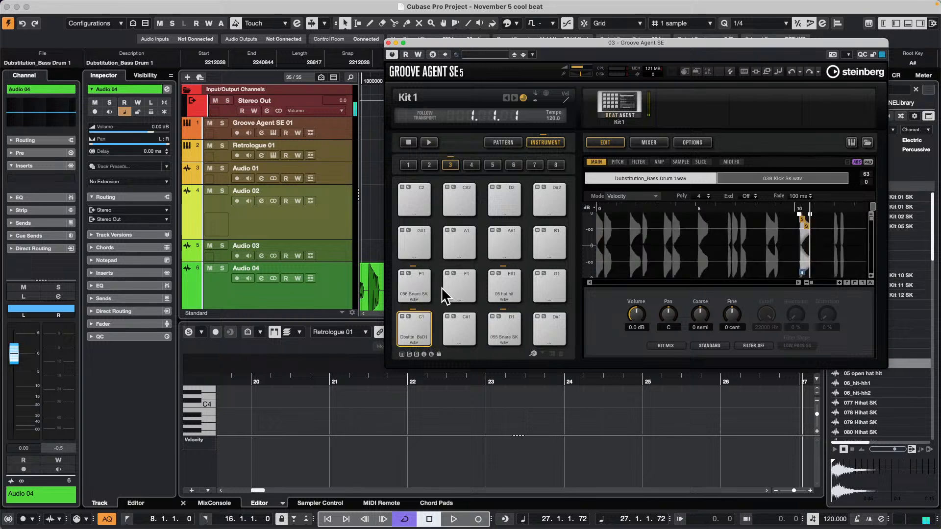
scroll(292, 268, down, 5)
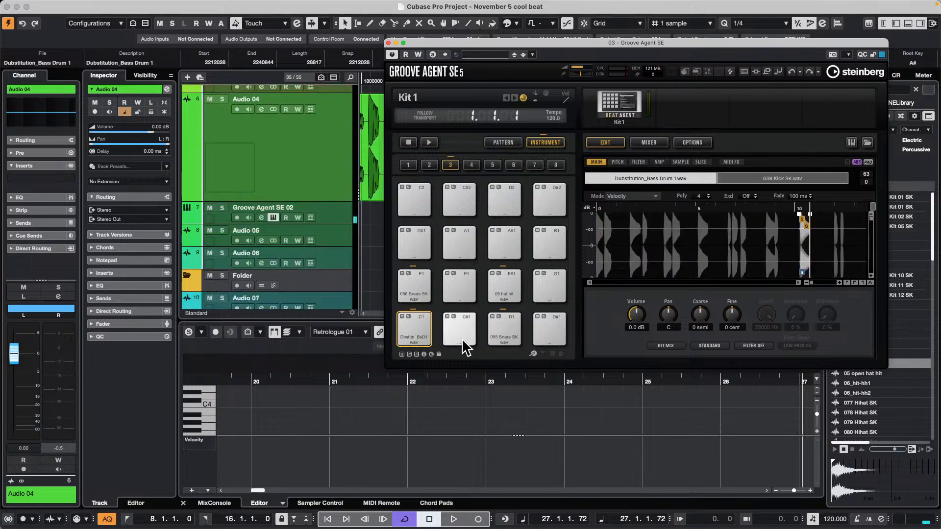
click(425, 333)
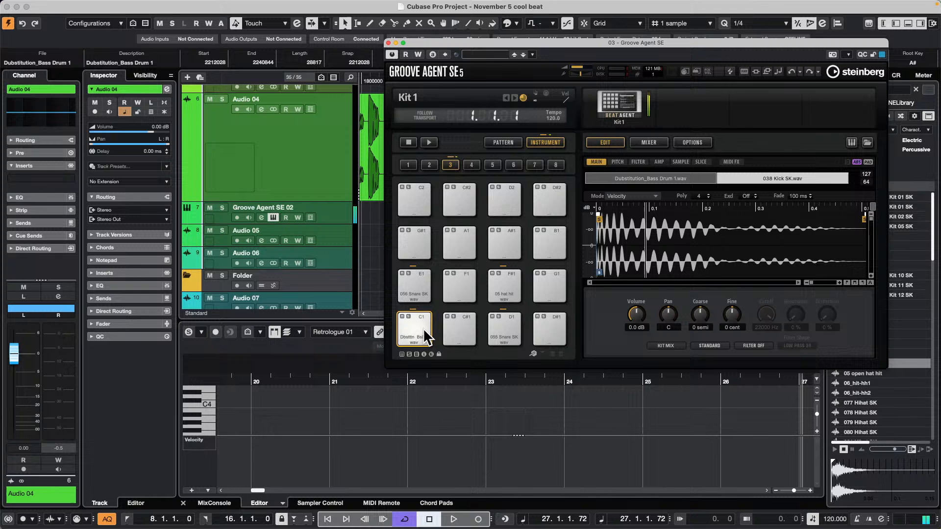
Step: Select the Groove Agent SE 02 track and load Beat Designer in its first MIDI insert slot
click(334, 214)
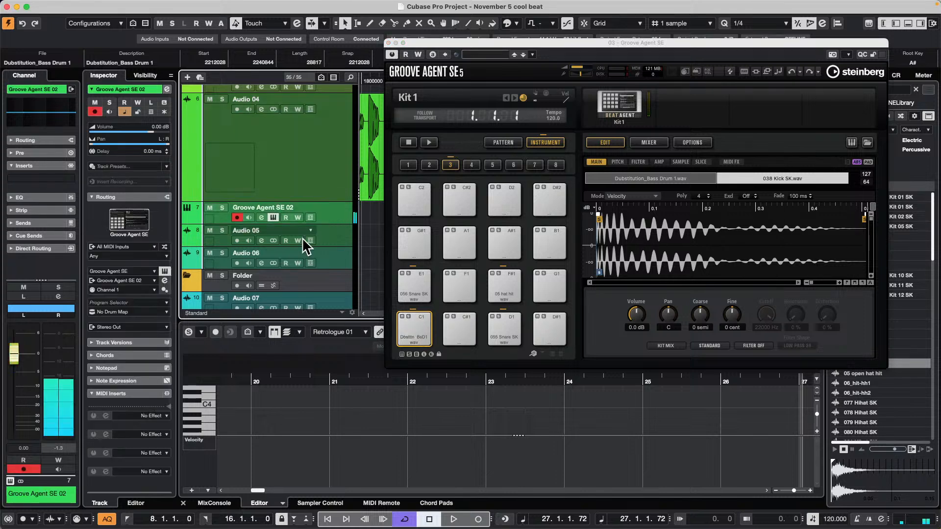
click(154, 418)
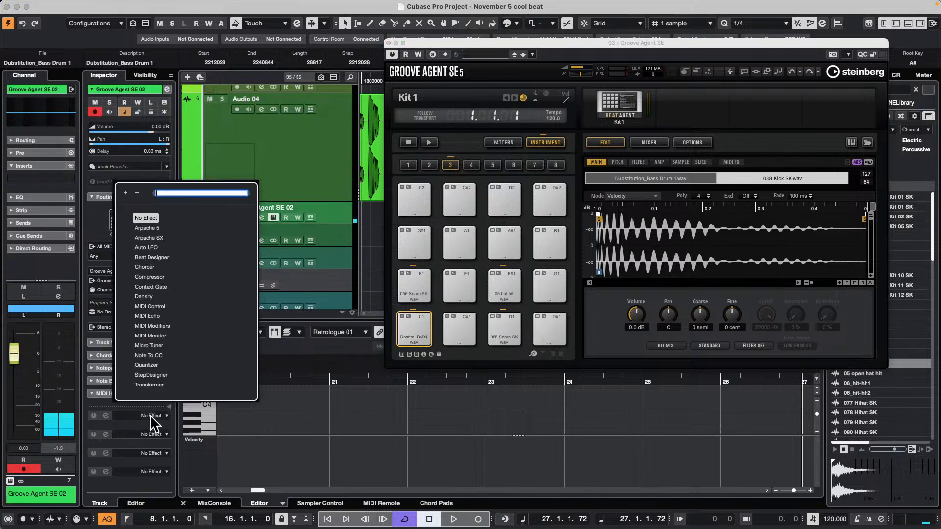
click(151, 257)
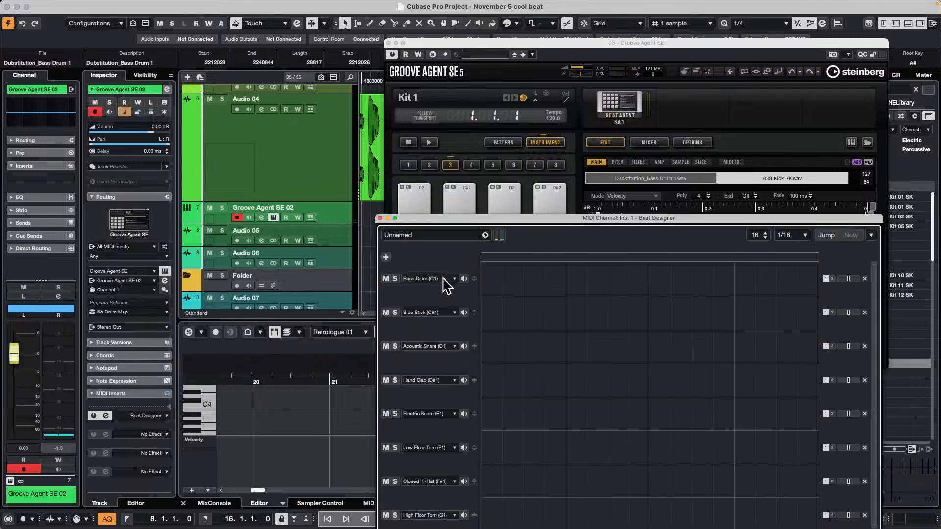
Step: Solo the Groove Agent SE 02 track, start playback, and program Bass Drum hits on steps 1, 9, 13 and 16
click(491, 281)
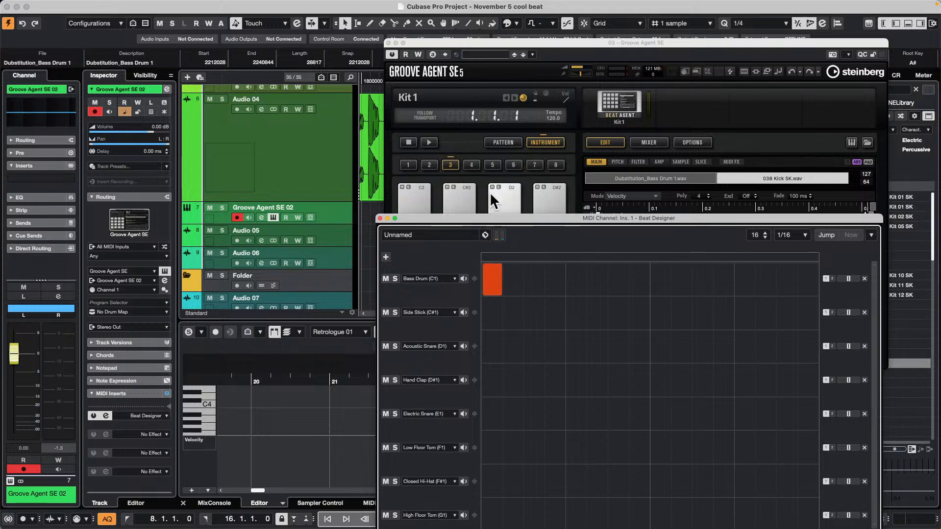
click(222, 207)
key(space)
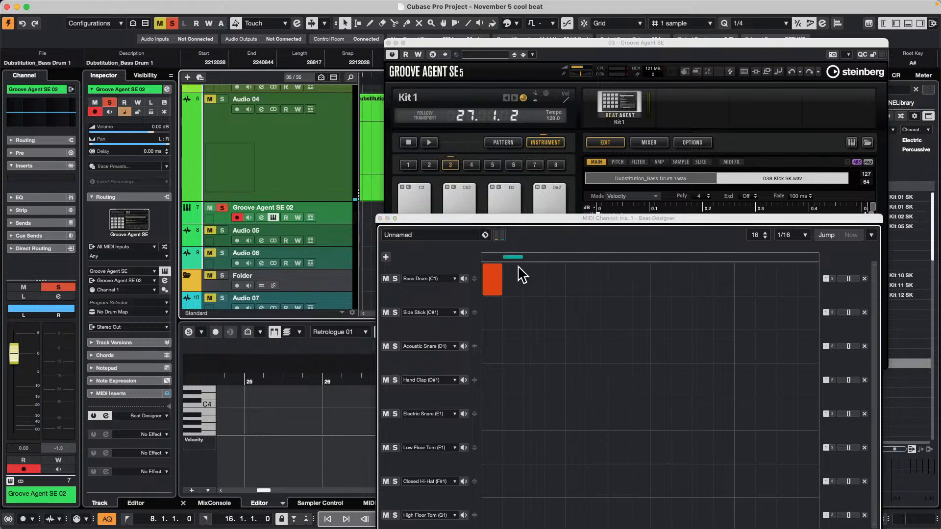
click(662, 284)
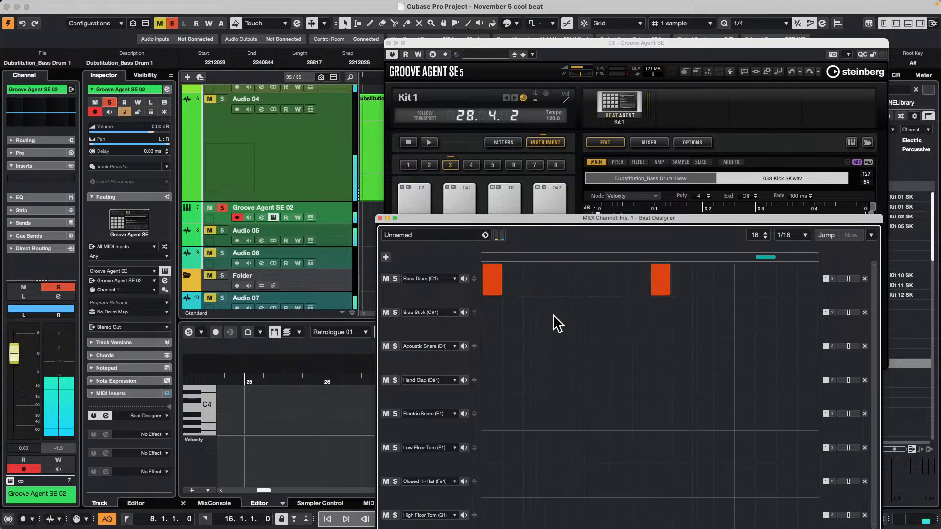
click(747, 284)
click(813, 279)
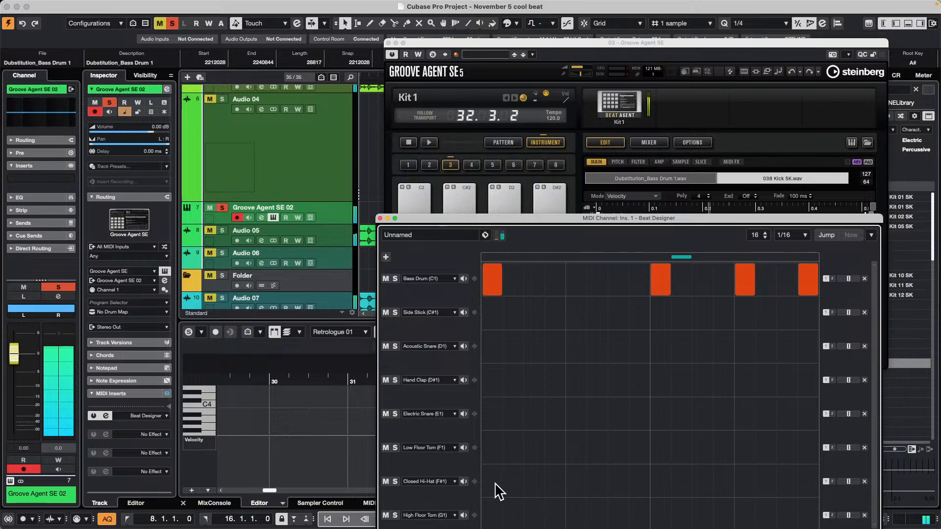
Step: Program Closed Hi-Hat hits on steps 1, 2, 4, 5, 9 and 13 to 16
click(556, 485)
click(582, 486)
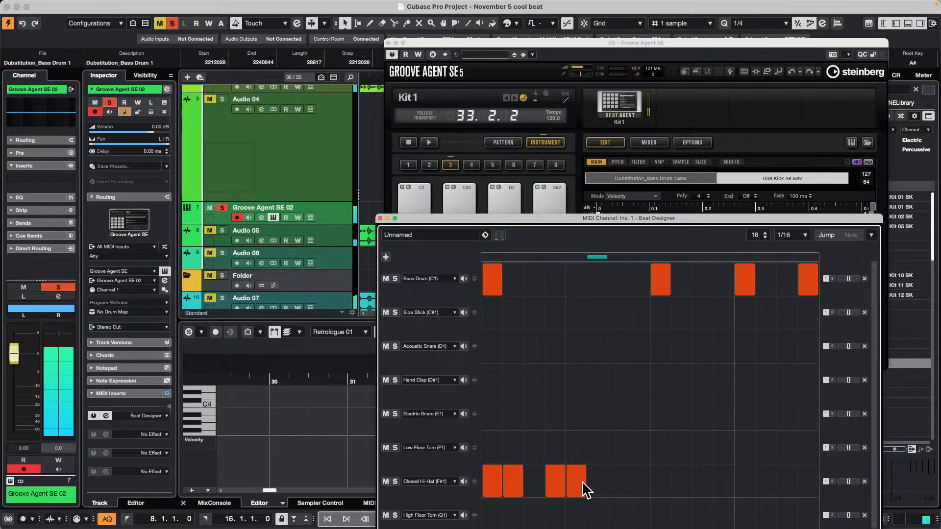
click(662, 486)
click(744, 486)
click(807, 486)
click(783, 487)
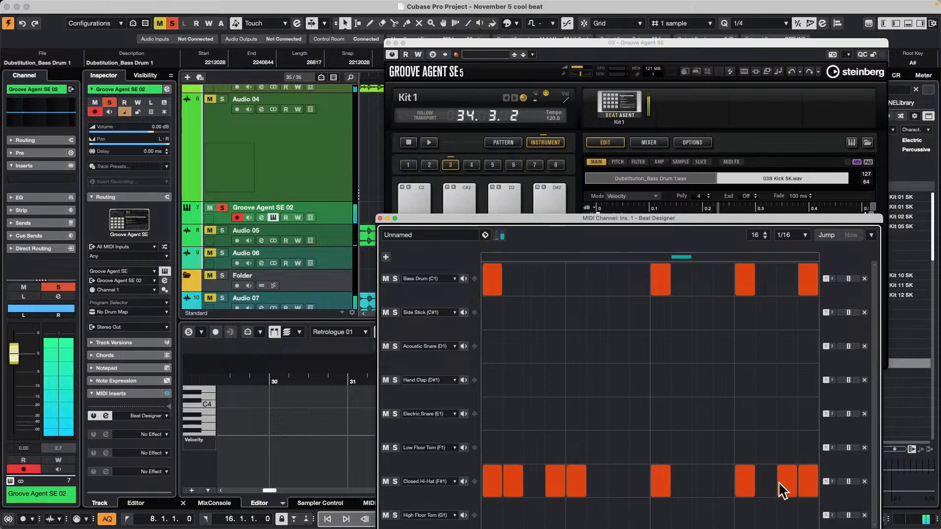
click(771, 489)
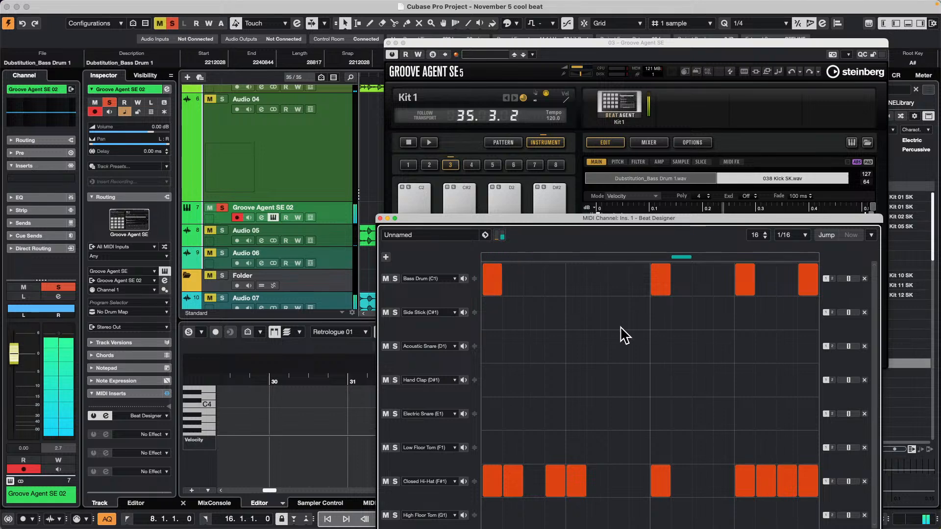
Step: Program Acoustic Snare and Electric Snare hits on steps 5 and 13, trying the same steps in the Hand Clap lane
click(580, 349)
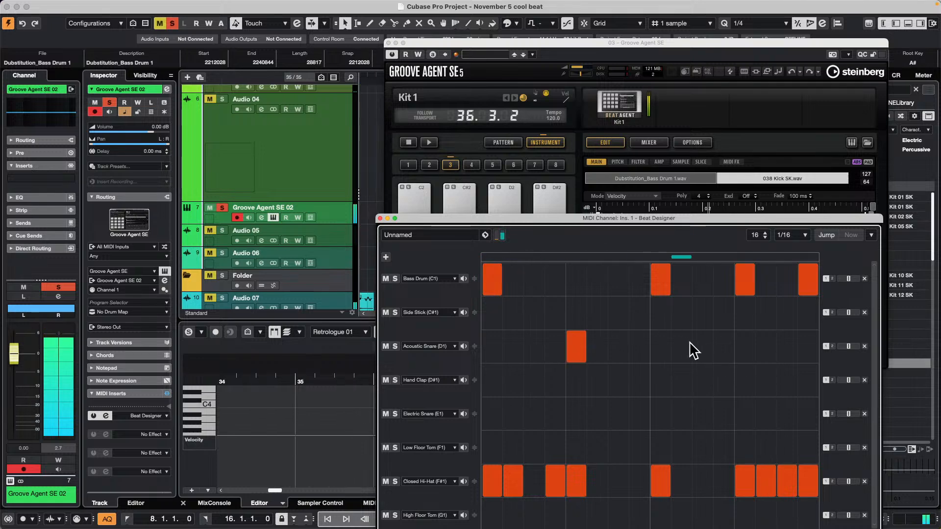
click(745, 348)
click(579, 381)
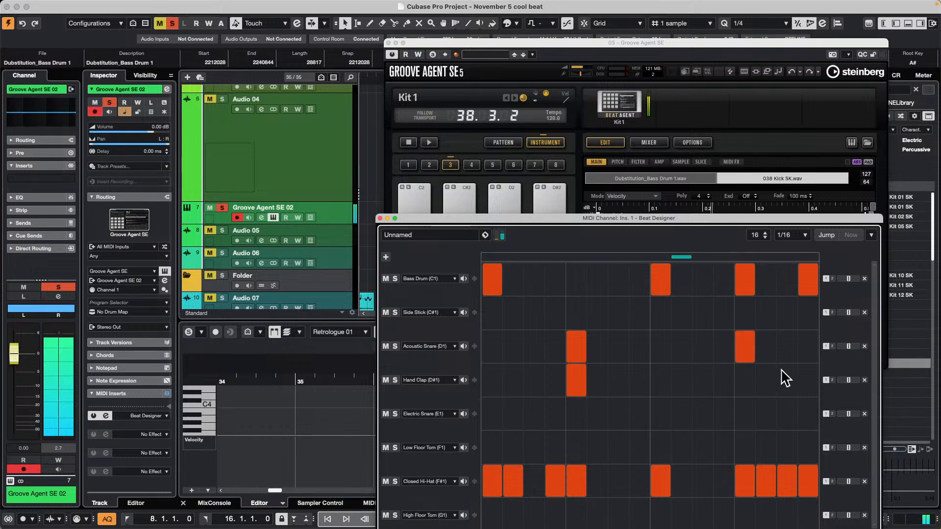
click(742, 380)
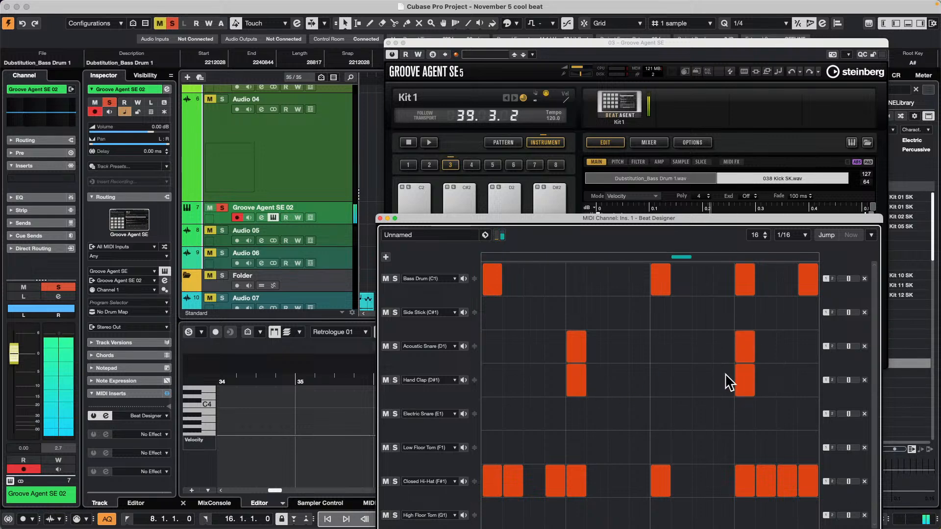
click(571, 407)
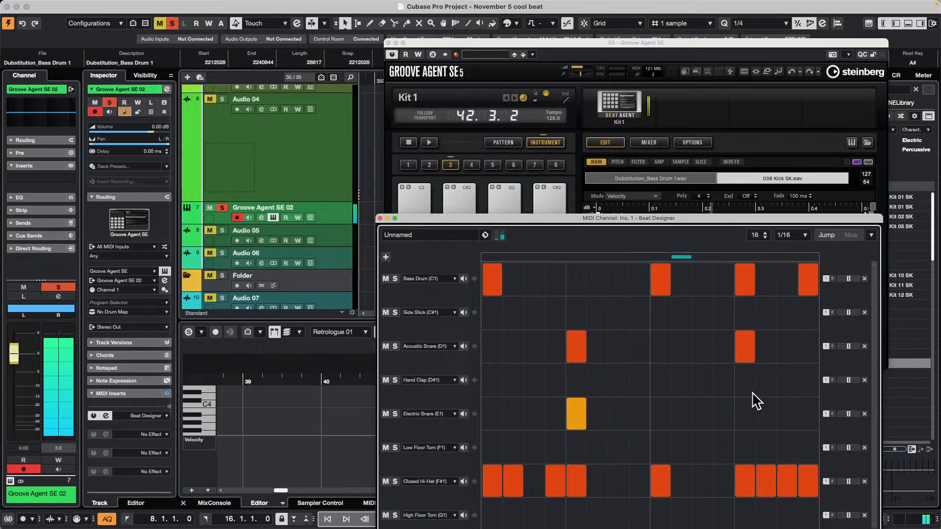
click(749, 416)
Step: Add Acoustic Snare hits on steps 8, 11 and 15 and a Bass Drum hit on step 6 with a velocity of about 53
click(787, 349)
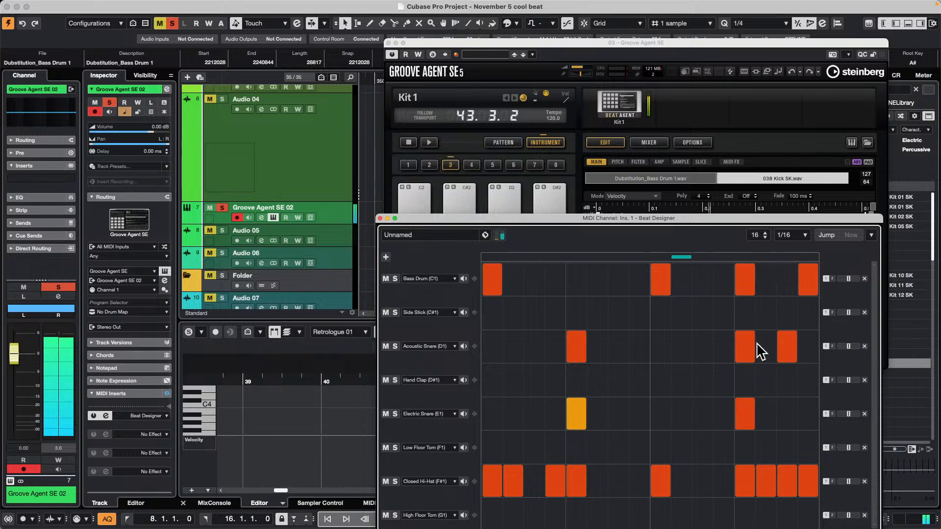
click(702, 347)
click(639, 346)
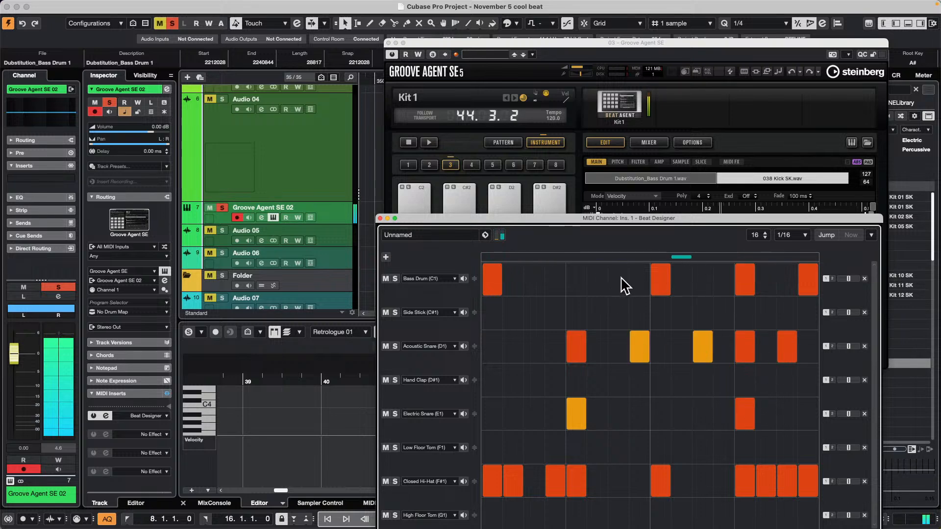
click(600, 278)
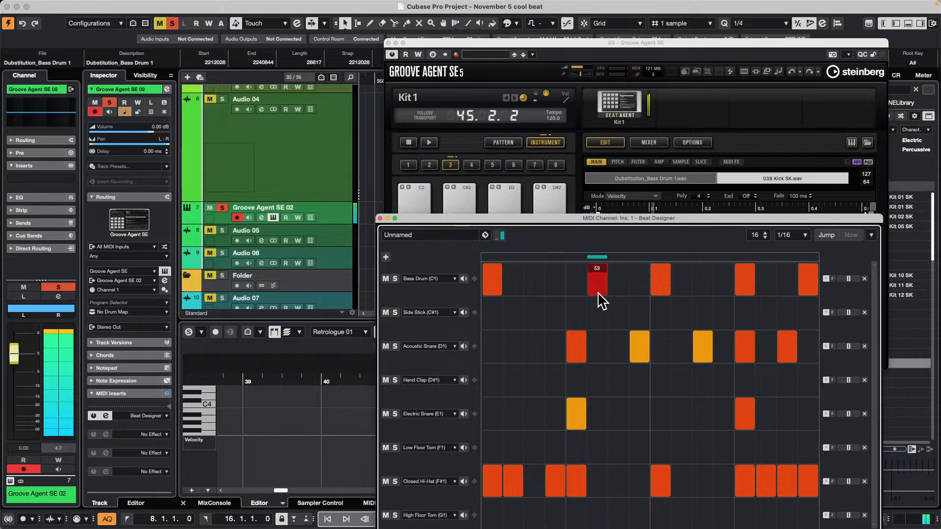
Step: Add one flam to Acoustic Snare step 8 and two to Electric Snare step 13, lowering Acoustic Snare step 11's velocity and raising step 15's
click(635, 358)
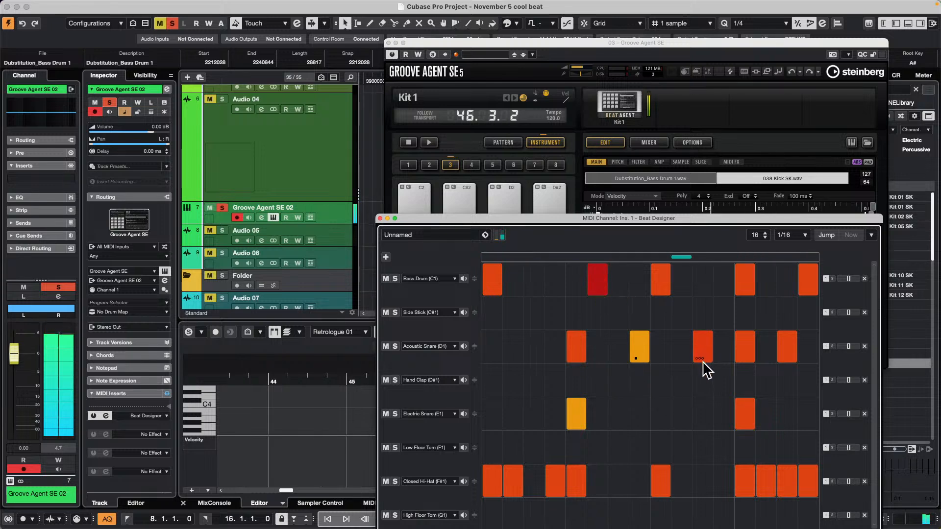
drag(750, 346, 698, 365)
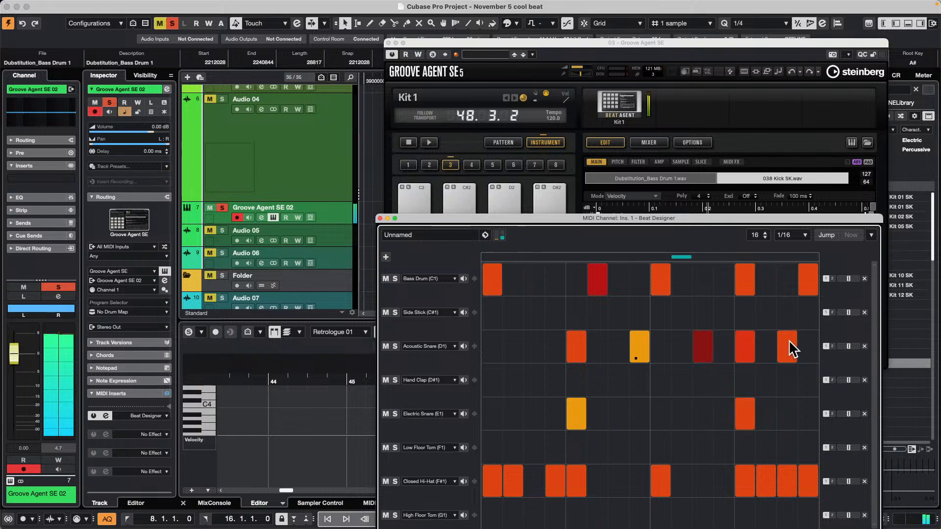
drag(789, 339, 794, 320)
click(750, 424)
click(750, 424)
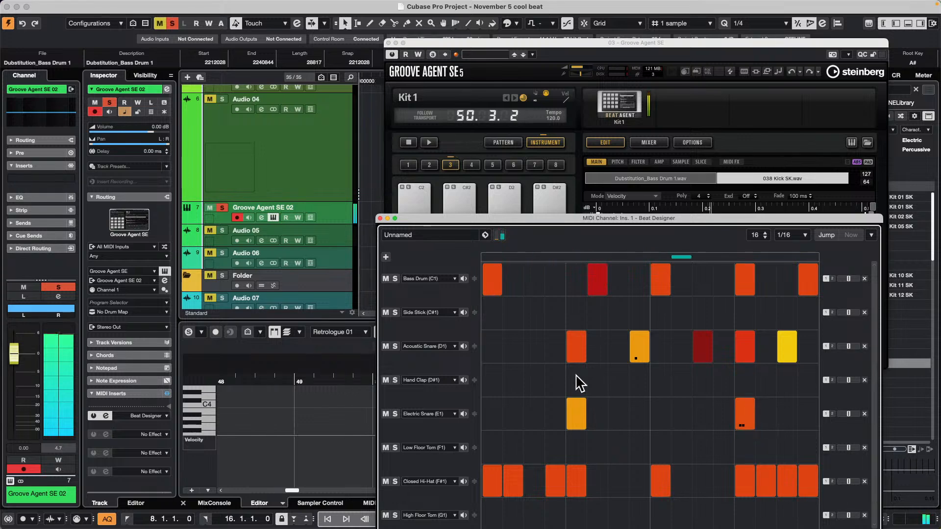
drag(738, 222, 750, 96)
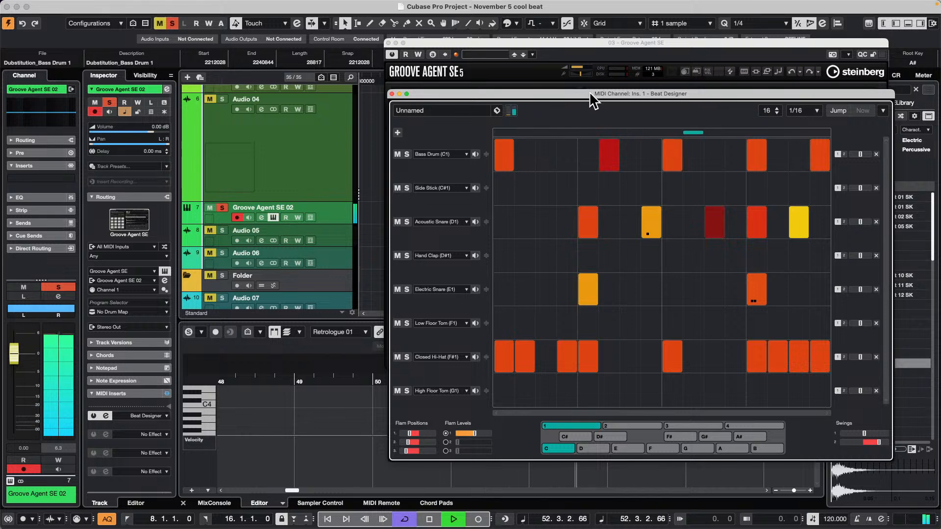
Step: Move the Beat Designer and Groove Agent SE windows apart so both are visible, and stop playback
drag(591, 98, 602, 311)
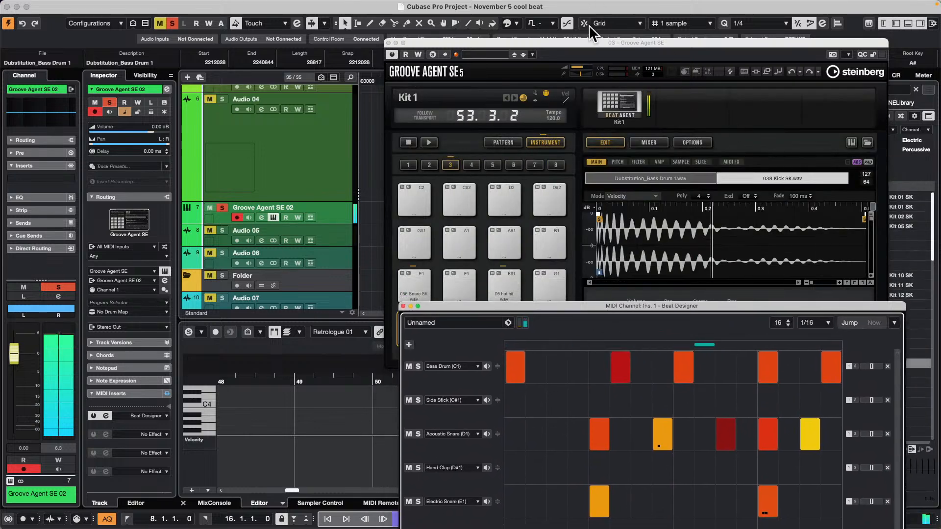
drag(598, 40, 662, 10)
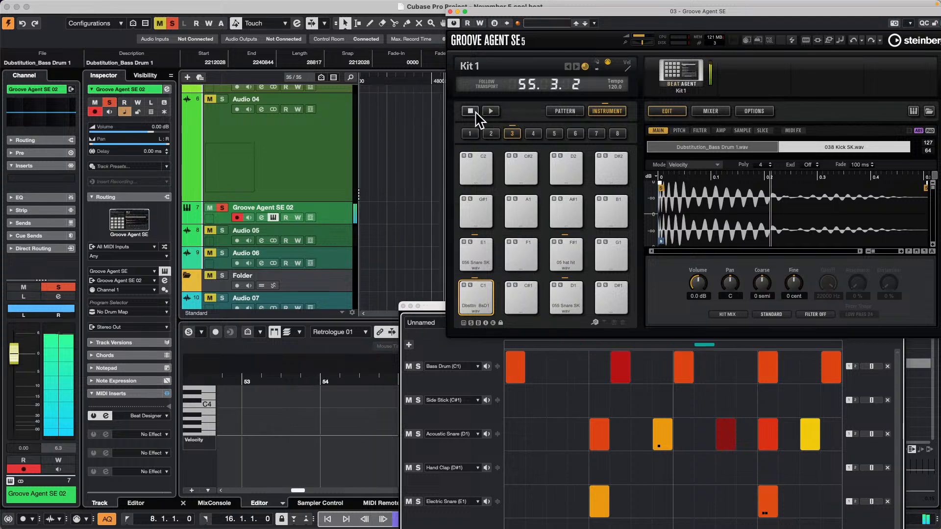
key(space)
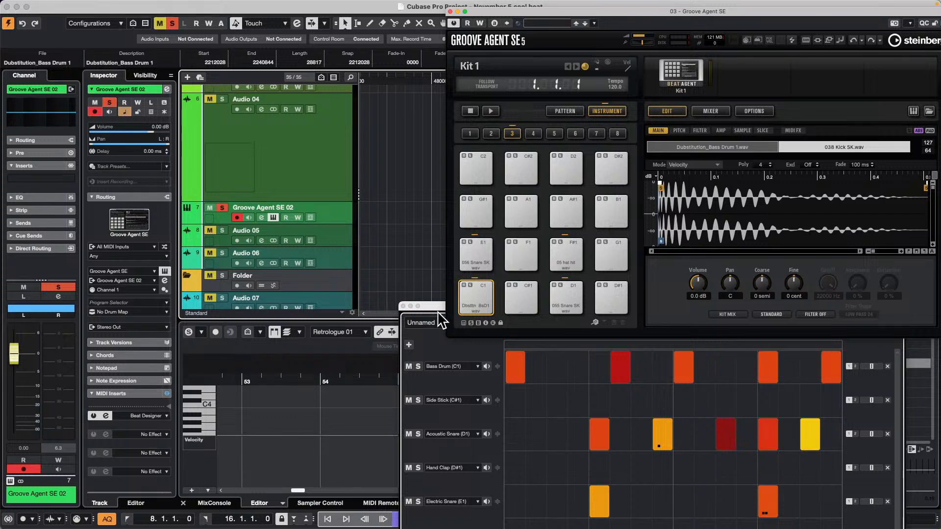
mouse_move(336, 2)
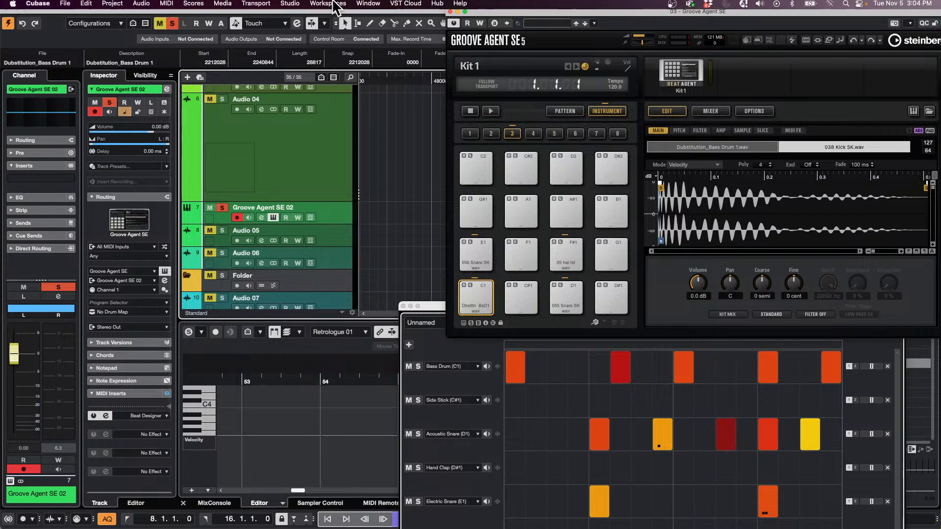
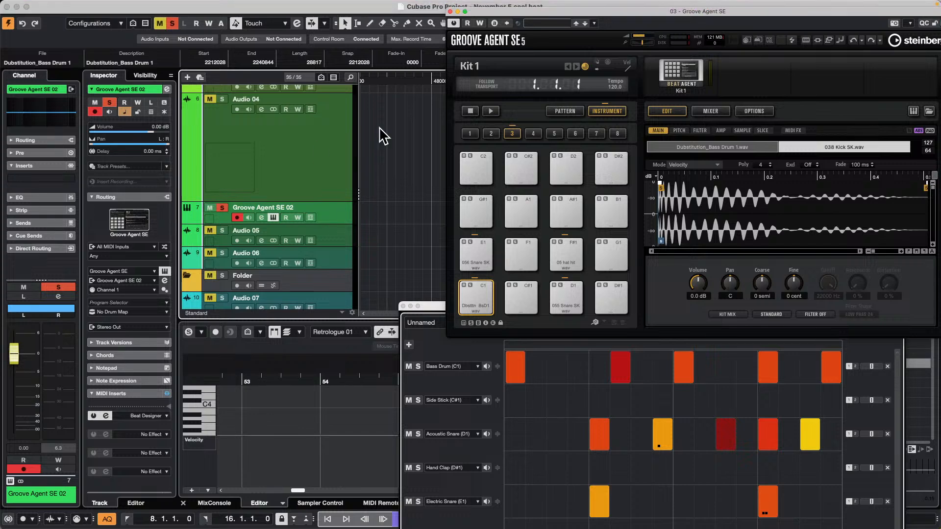
Step: Draw a MIDI part about 185,500 samples long on the Groove Agent SE 01 track and open it in the editor
scroll(381, 142, down, 1)
scroll(385, 152, up, 5)
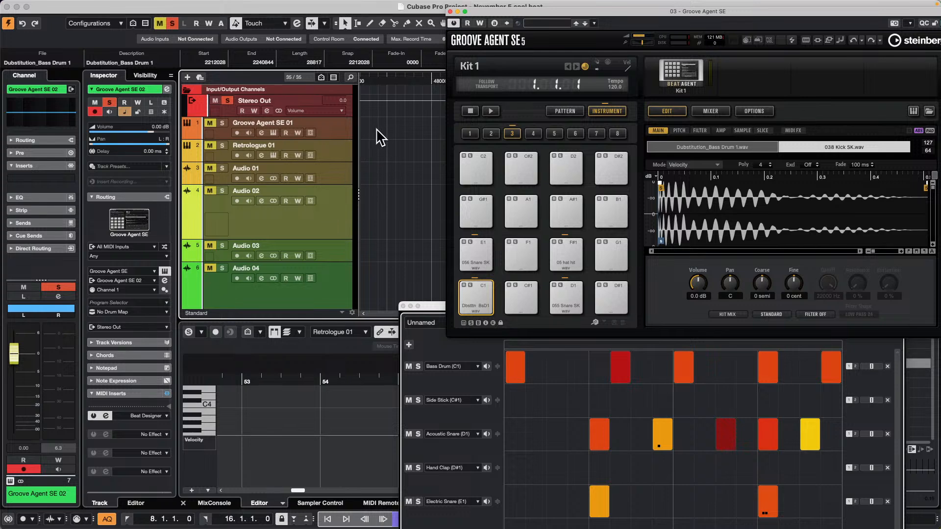
right_click(380, 131)
click(407, 137)
click(380, 129)
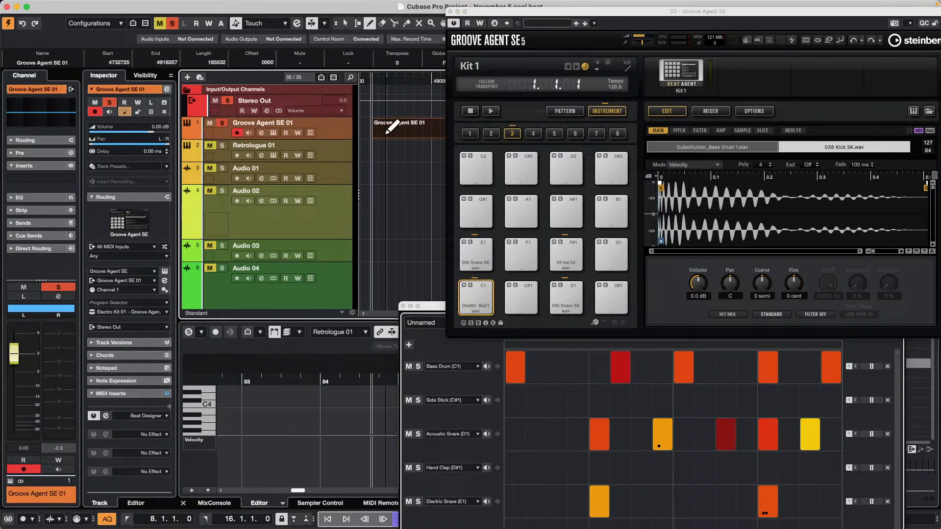
key(1)
double_click(399, 136)
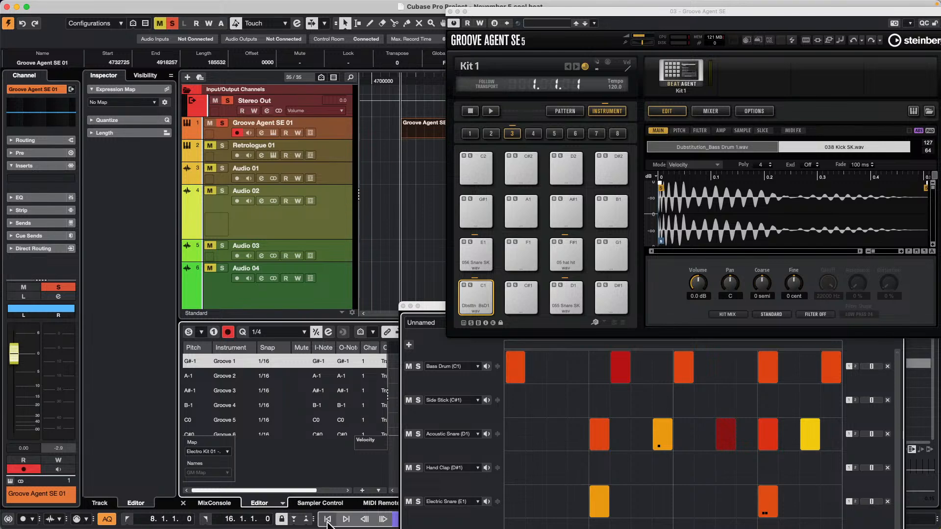
Step: Add an instrument track with Retrologue below Groove Agent SE 01, keeping all MIDI inputs and Stereo Out
right_click(336, 134)
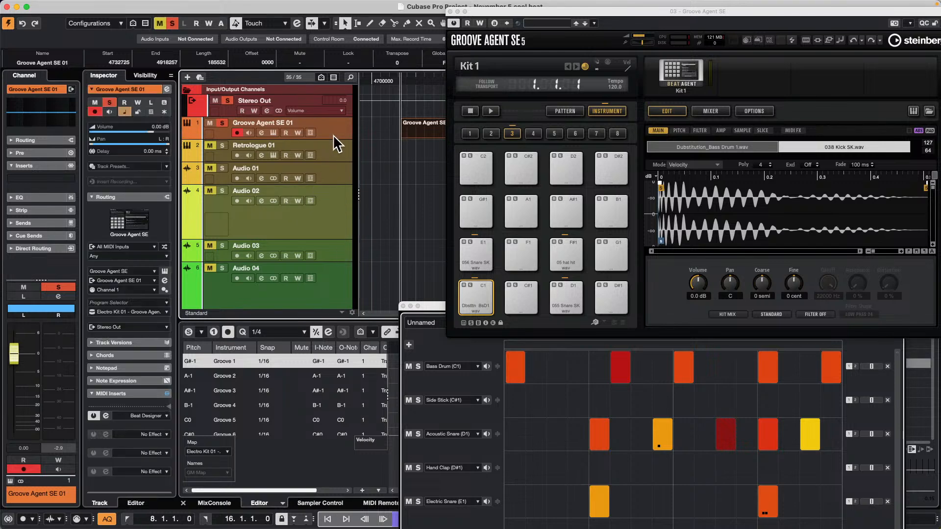
click(335, 134)
right_click(332, 128)
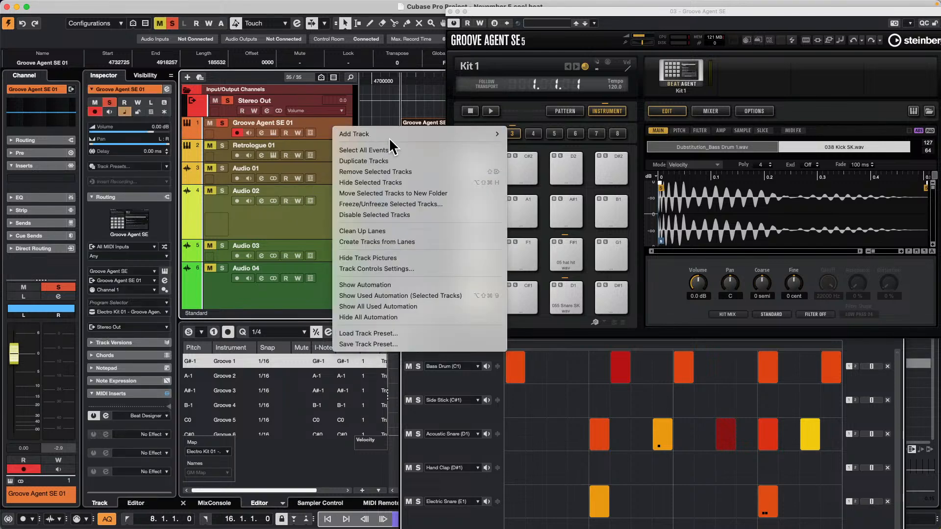
mouse_move(389, 135)
click(559, 152)
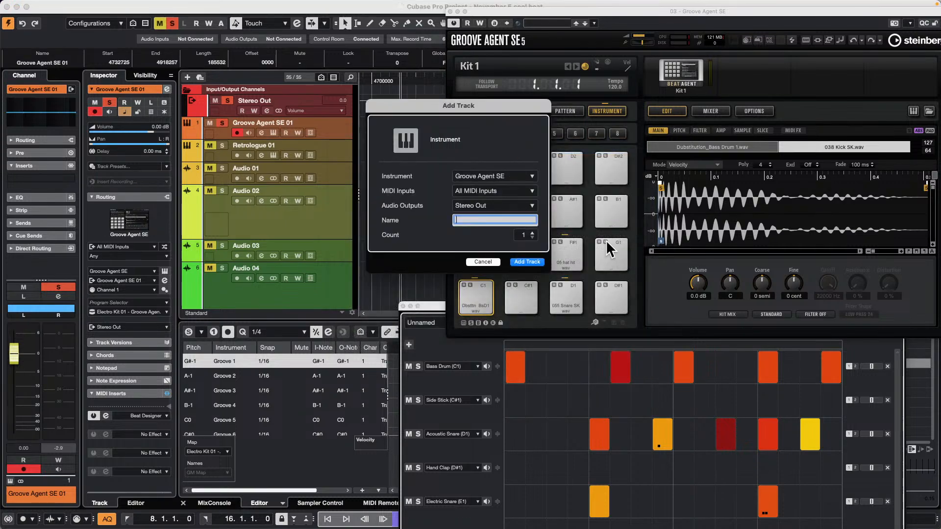
click(507, 176)
click(433, 427)
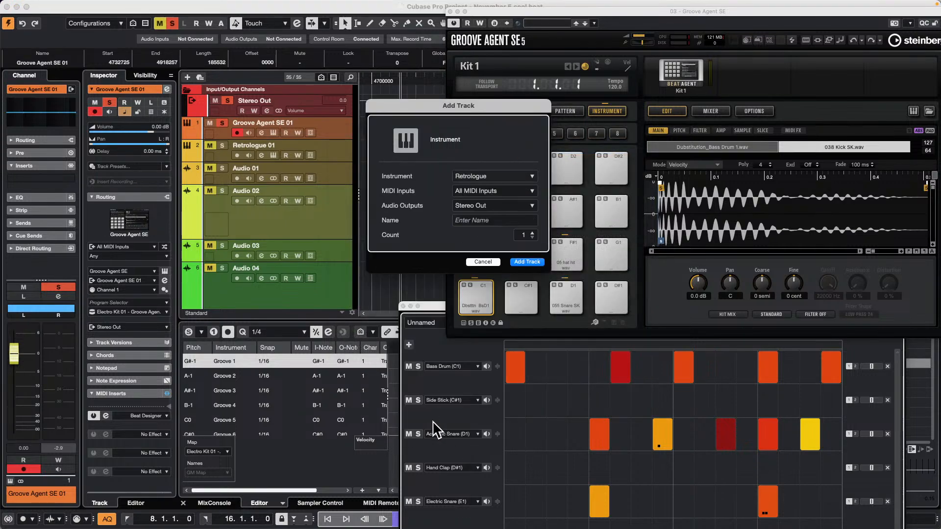
click(532, 261)
drag(372, 63, 591, 99)
Step: Draw a MIDI part about 116,000 samples long on the Retrologue 02 track and open it for editing
right_click(375, 150)
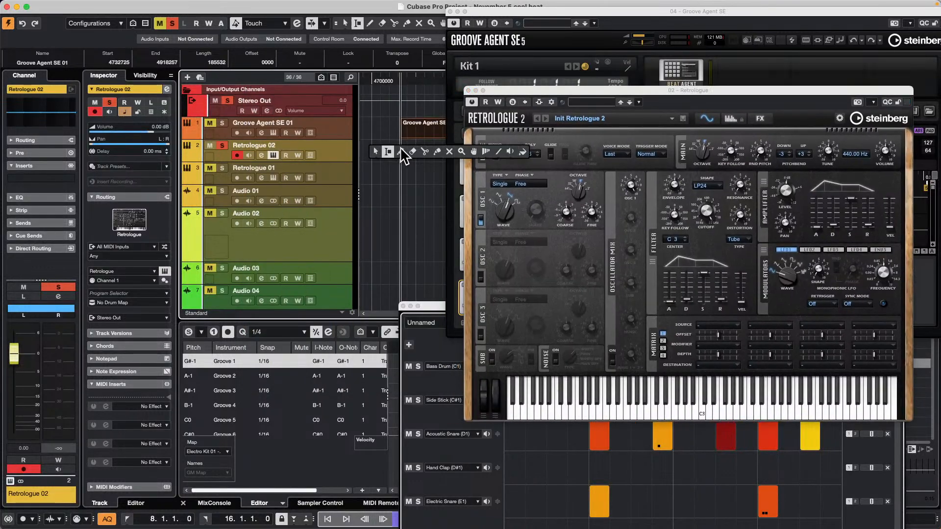
click(401, 153)
drag(373, 150, 474, 151)
key(1)
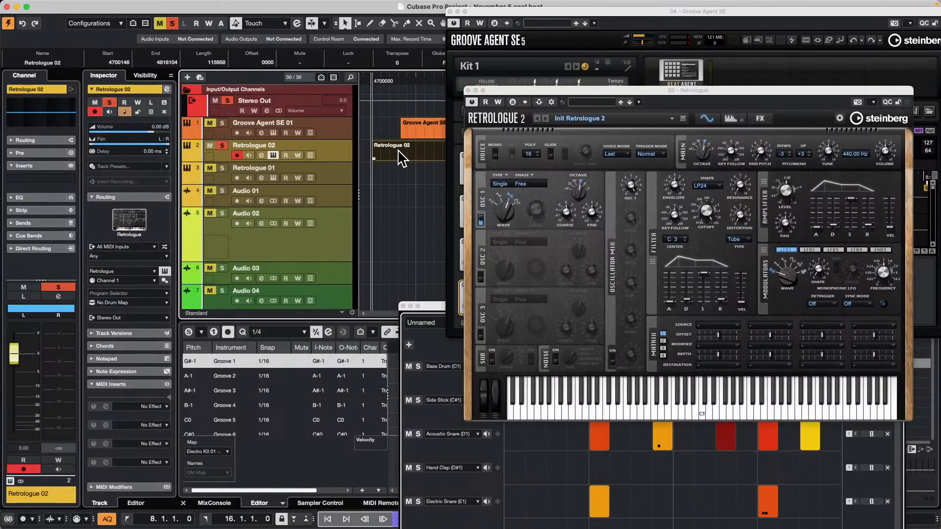
click(398, 154)
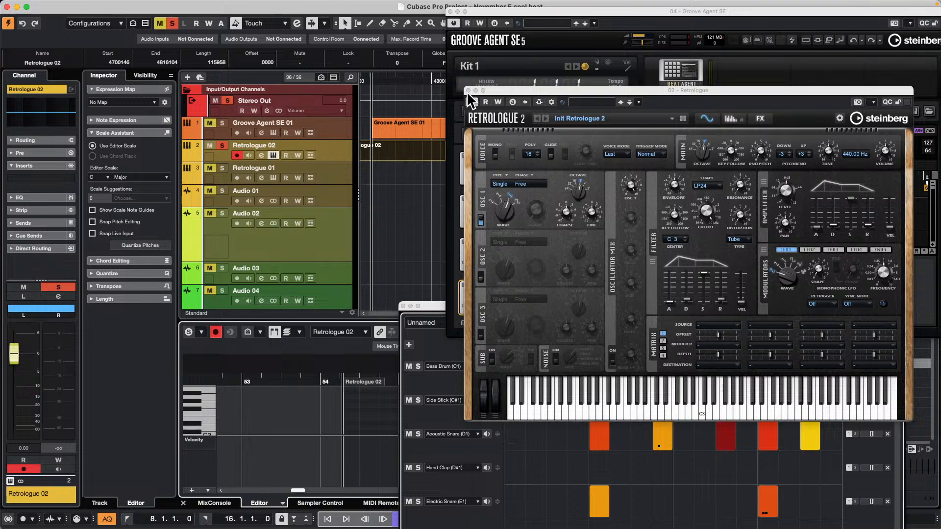
Step: Close the floating plug-in and Beat Designer windows, and extend the Retrologue 02 part to about 228,600 samples long
click(468, 91)
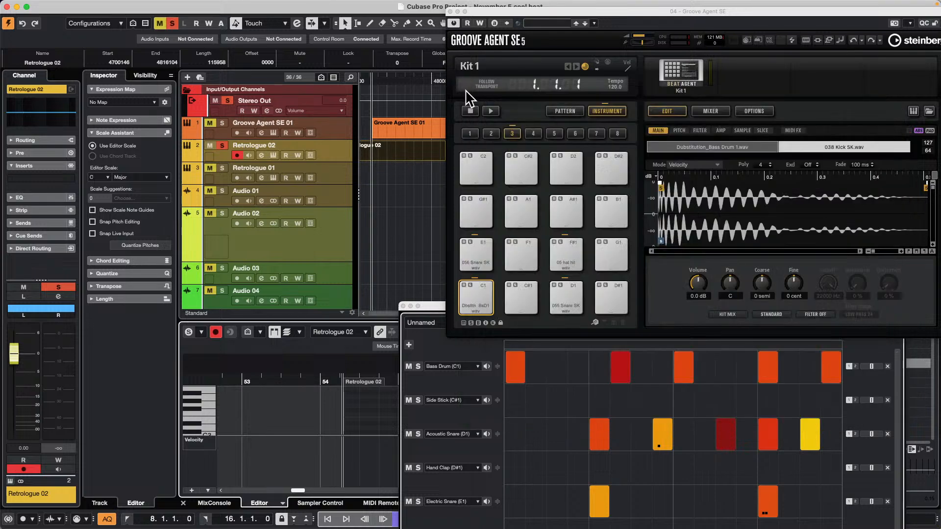
click(450, 11)
drag(442, 158, 545, 159)
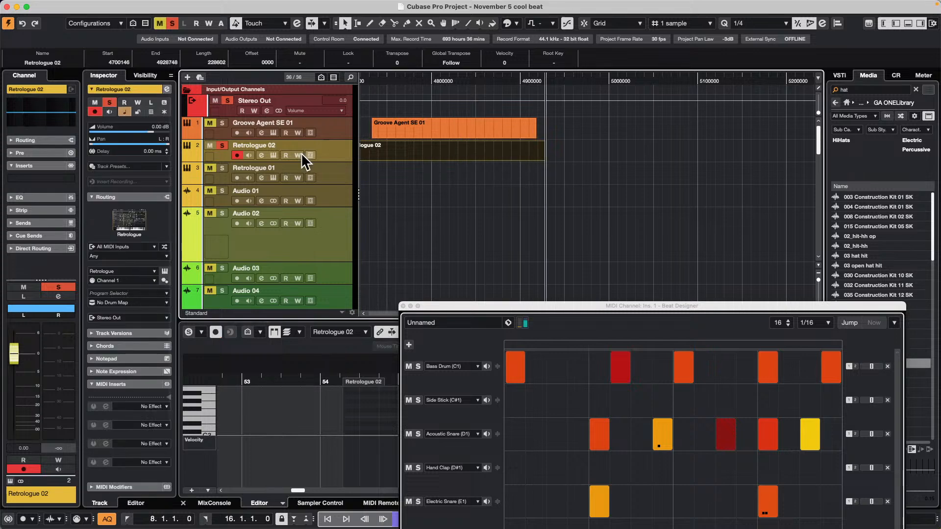
double_click(400, 151)
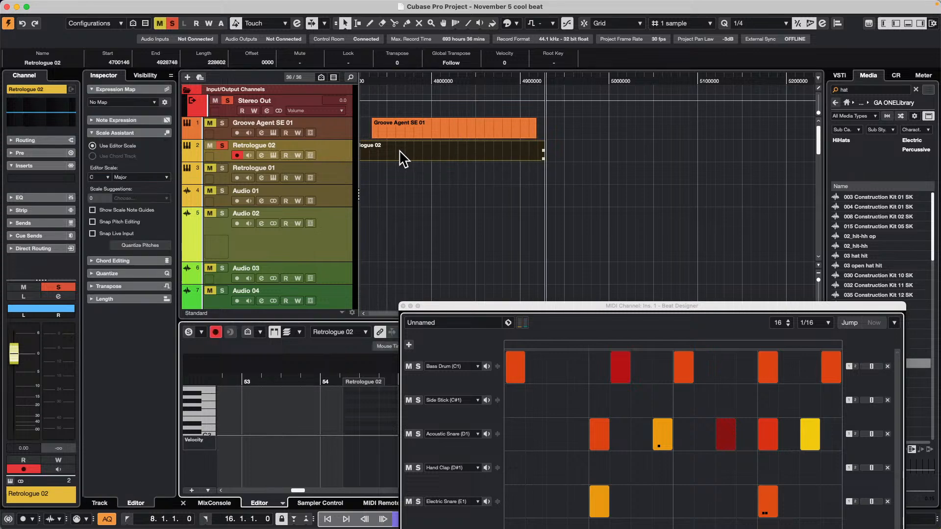
click(403, 306)
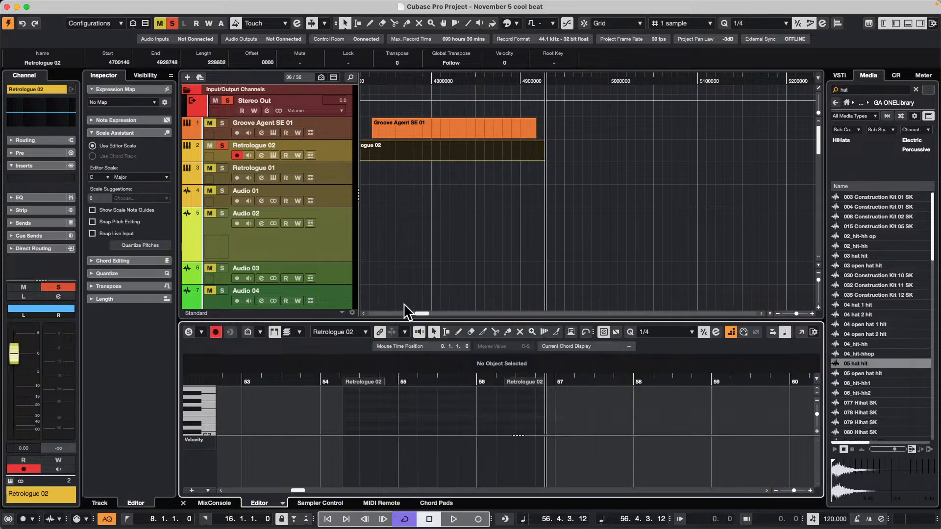
Step: Draw a scattered series of short and long notes at various pitches in the Retrologue 02 part
right_click(401, 418)
click(426, 420)
mouse_move(377, 410)
mouse_down()
mouse_move(395, 411)
mouse_move(414, 432)
mouse_up()
click(415, 415)
click(431, 393)
drag(442, 402, 464, 428)
click(442, 423)
click(478, 424)
click(491, 410)
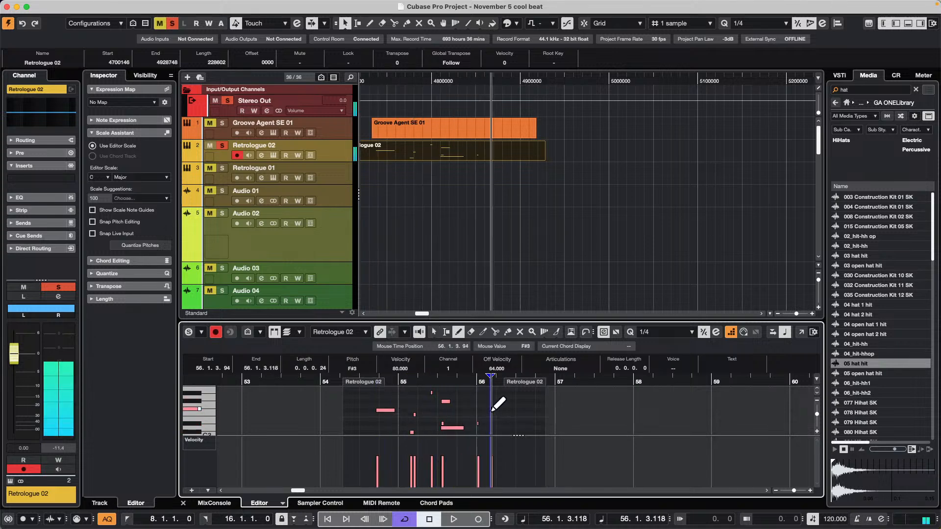
click(495, 415)
Step: Switch the controller lane from velocity to CC 1 (Modulation) and draw a freehand modulation curve beneath the notes
click(202, 441)
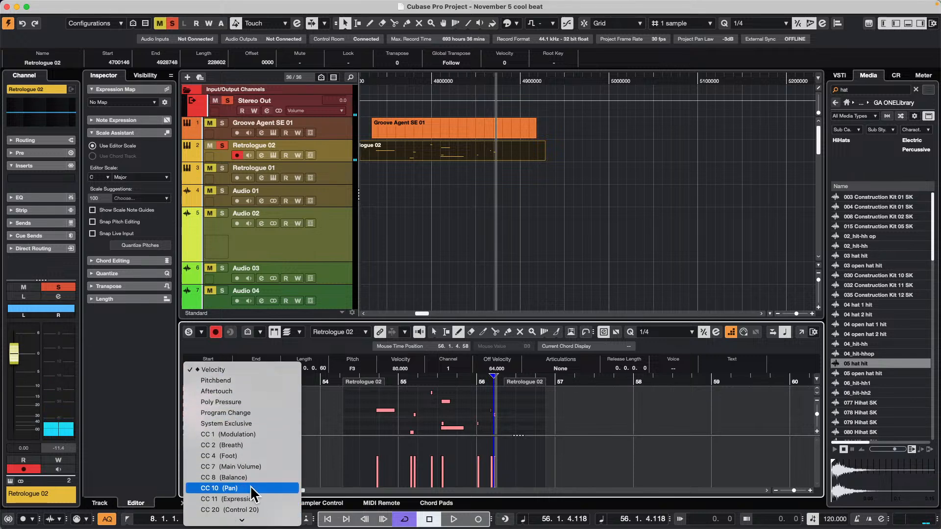
click(273, 446)
mouse_move(424, 439)
mouse_down()
mouse_move(384, 448)
mouse_move(548, 466)
mouse_up()
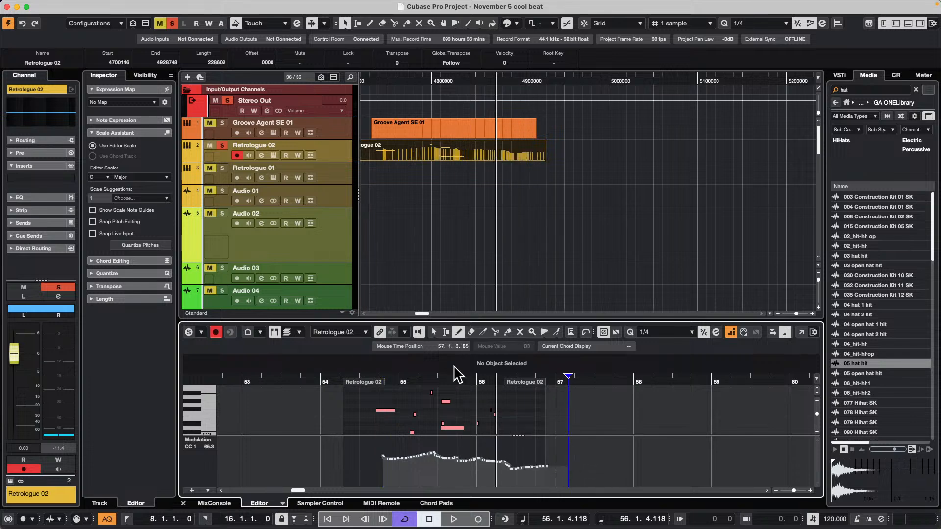
Step: Reveal the automation lane of the Retrologue 02 track and assign it to CC 1 (Modulation)
click(186, 153)
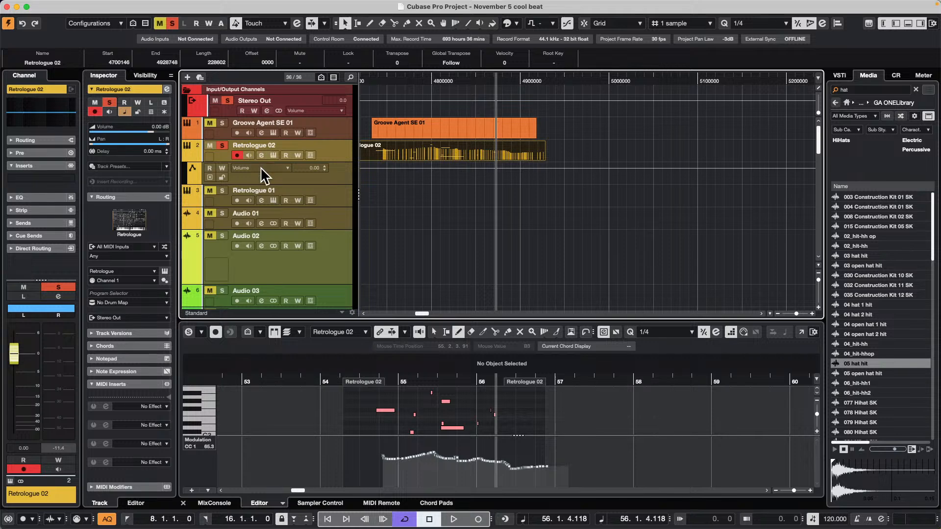
click(259, 168)
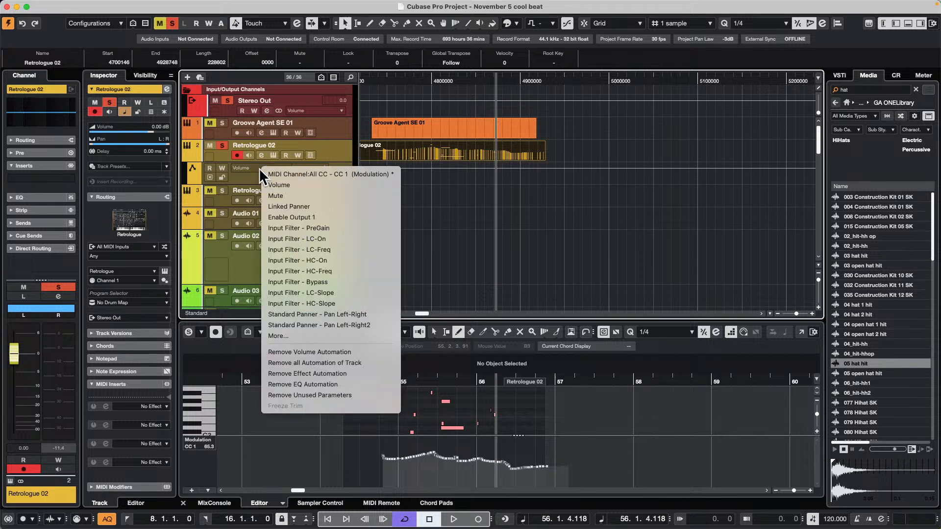
click(360, 172)
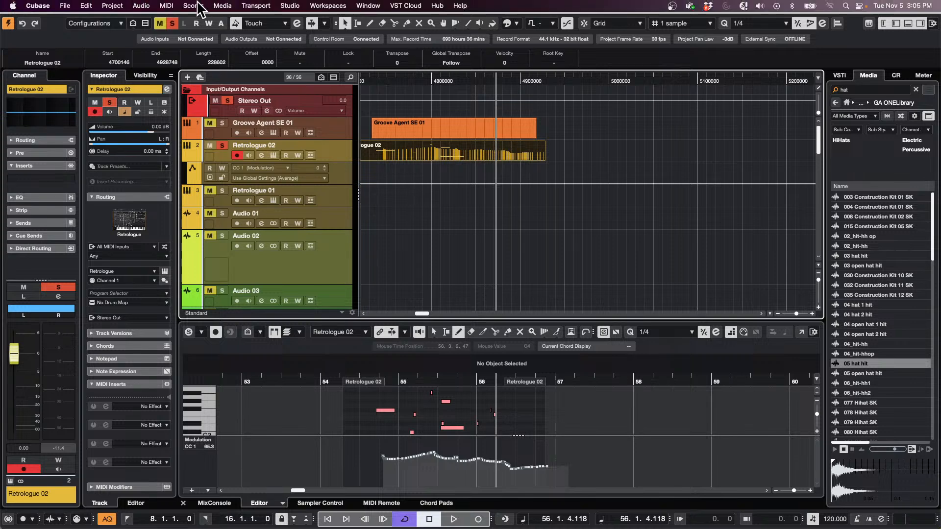
Step: Set the record destination on conflict to Automation Track in the MIDI controller automation setup
click(197, 6)
mouse_move(172, 7)
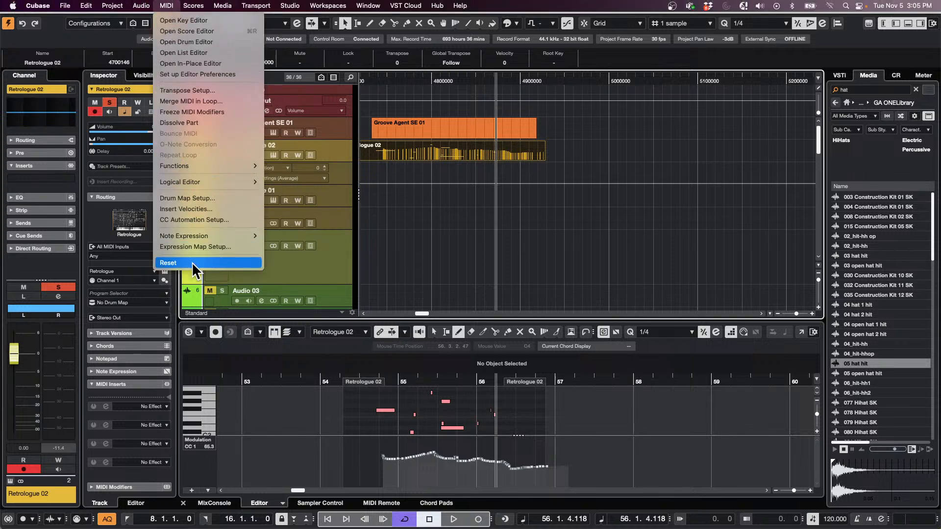
click(211, 219)
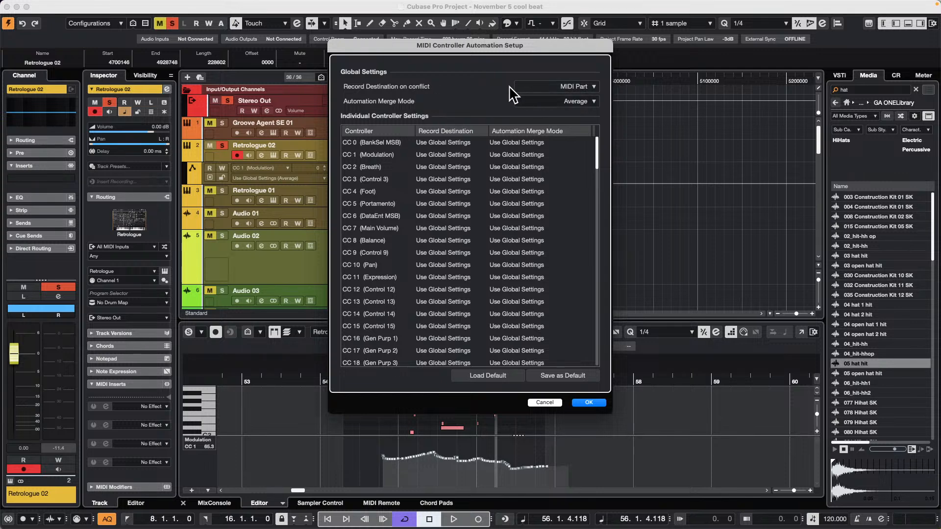
click(586, 87)
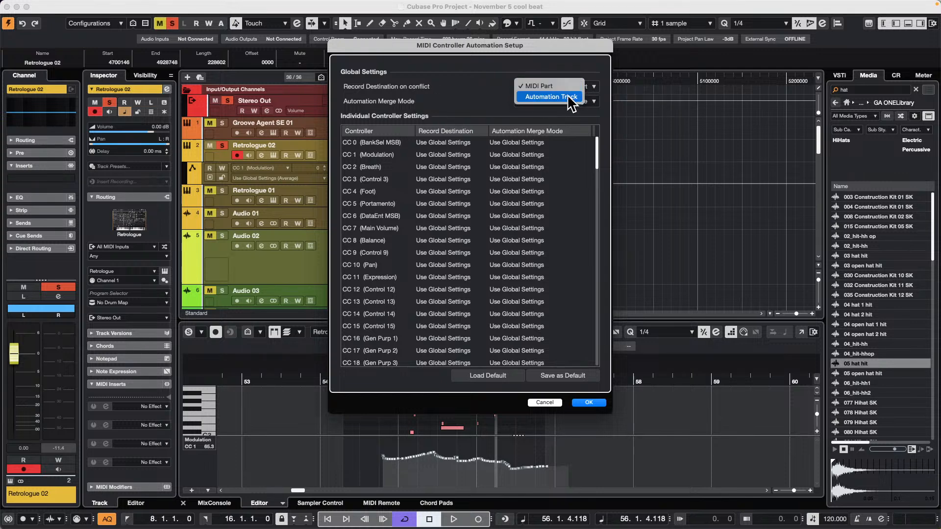
click(571, 96)
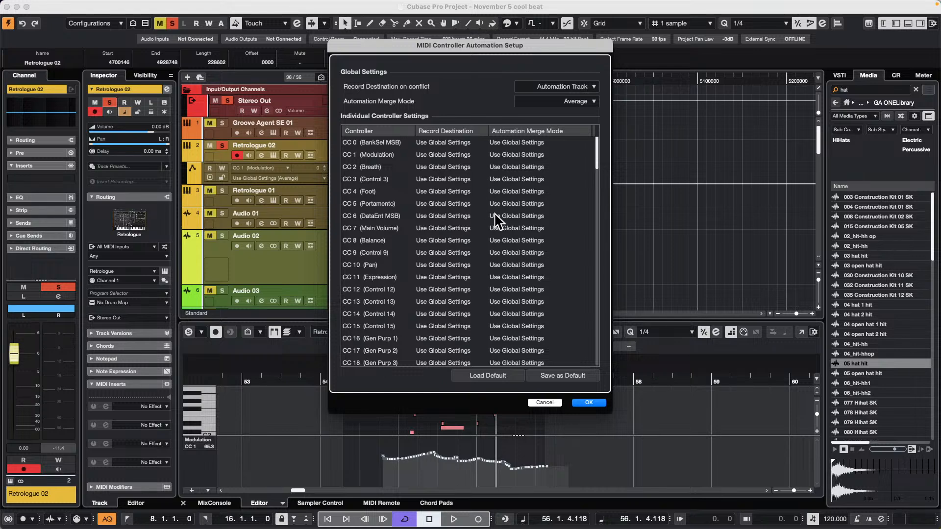
click(588, 402)
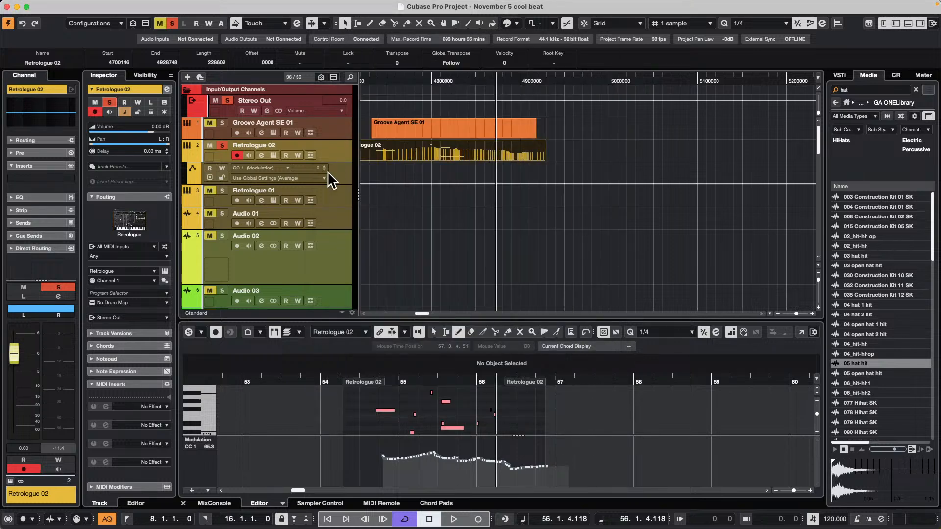
Step: Hide and reshow the Retrologue 02 automation lane and examine its list of automation parameters
click(186, 155)
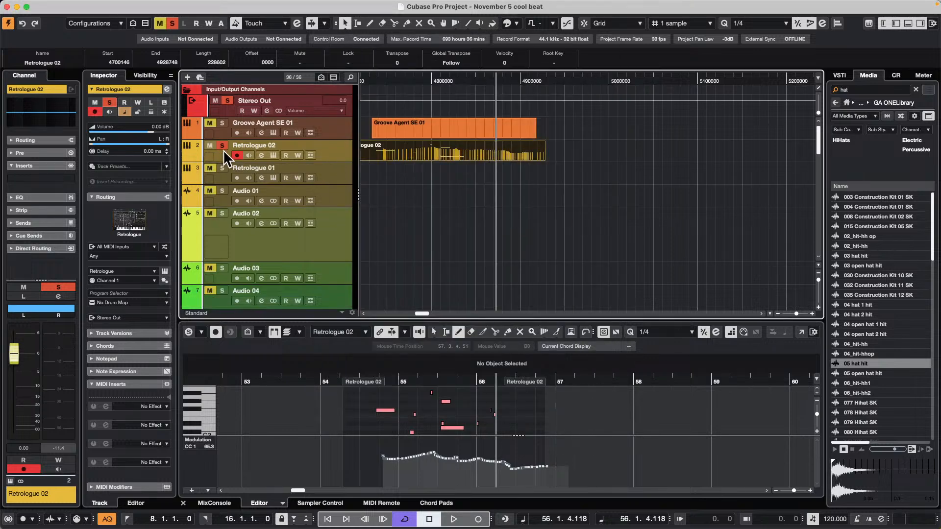
click(186, 156)
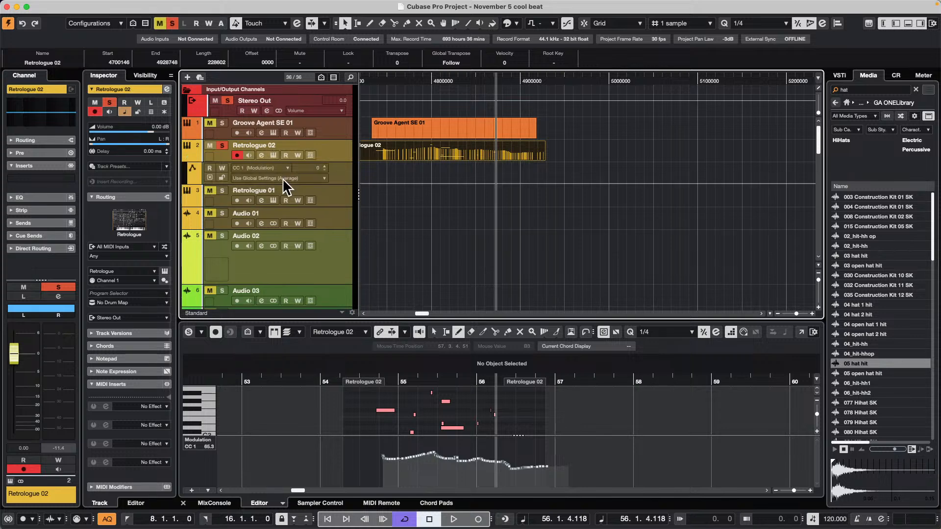
click(272, 166)
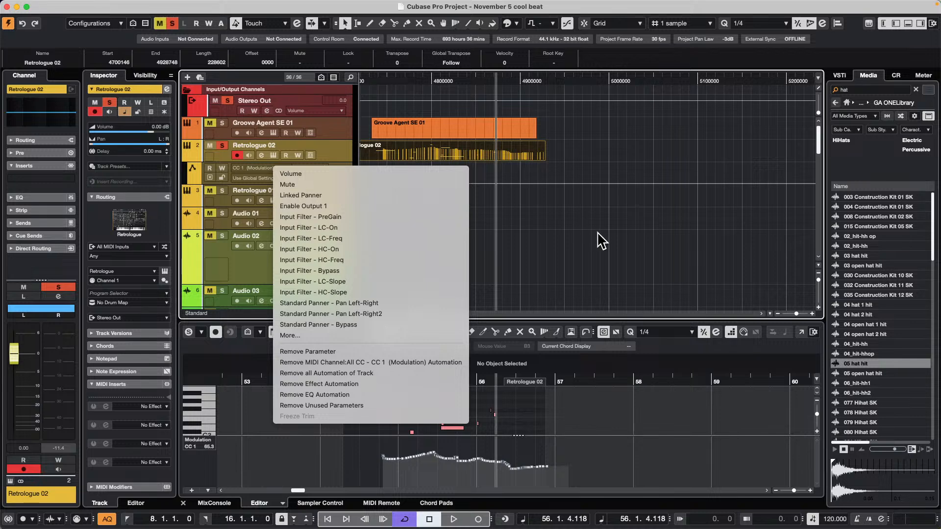
click(565, 205)
Step: Reopen the Retrologue 02 part for editing, and switch the lower zone to the MixConsole
double_click(432, 151)
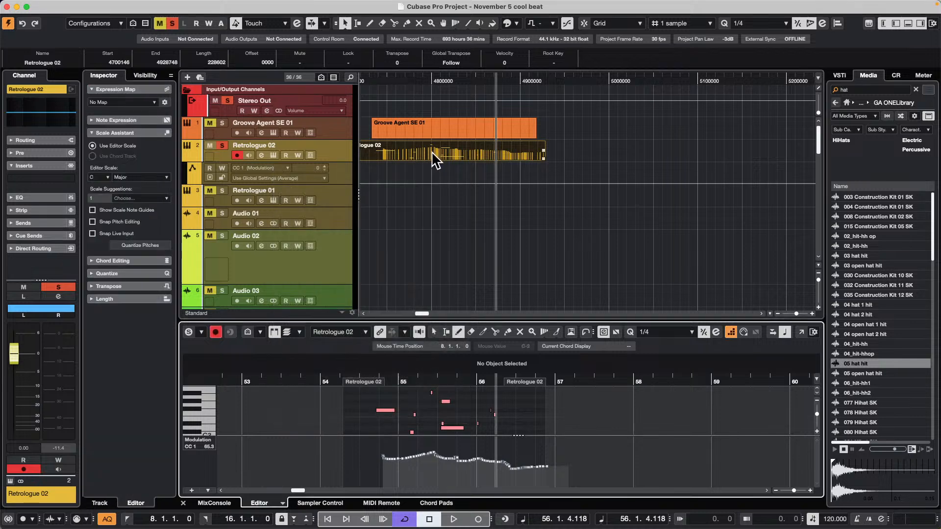
click(214, 503)
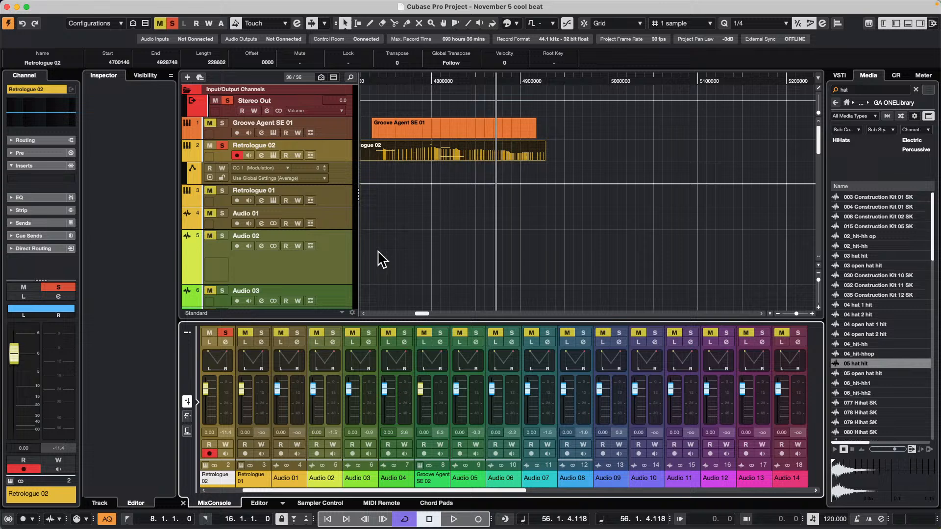
Step: Hide and reshow the Retrologue 02 automation lane, and remove its CC 1 (Modulation) automation
click(187, 156)
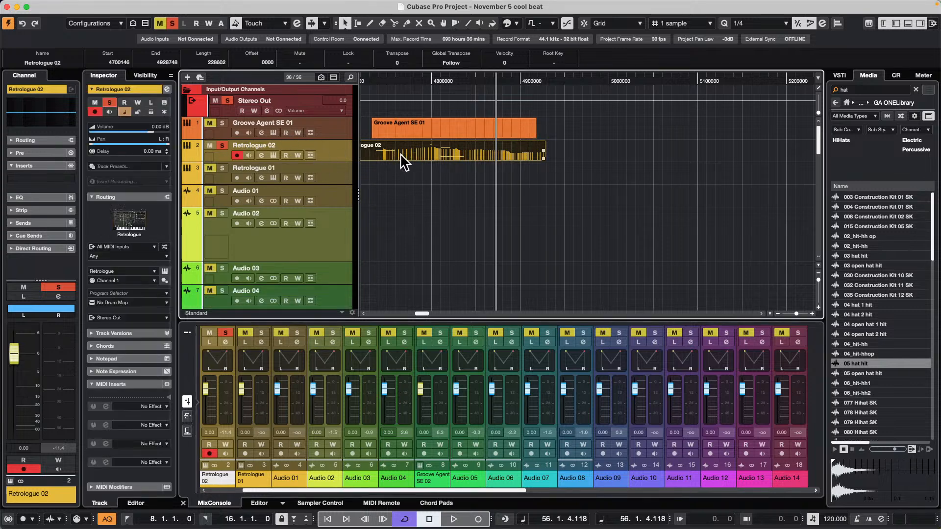
click(188, 155)
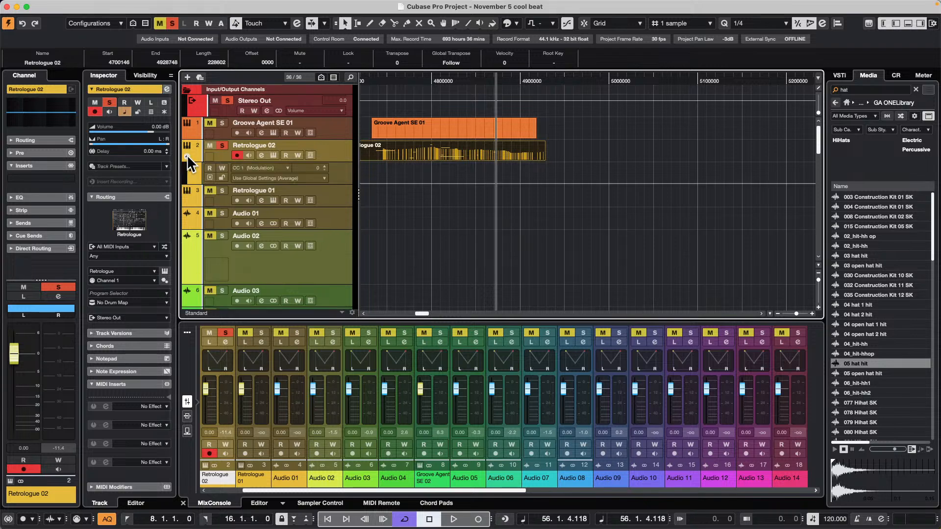
click(281, 169)
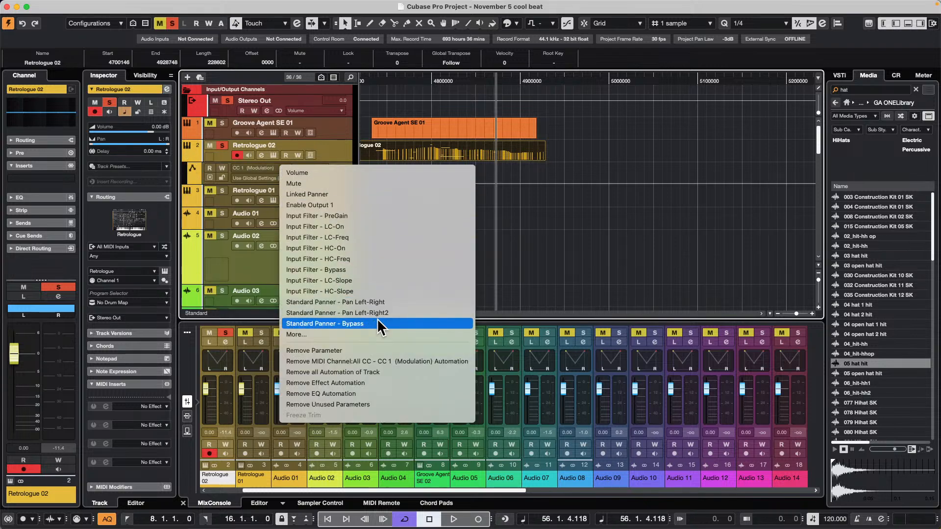
click(387, 360)
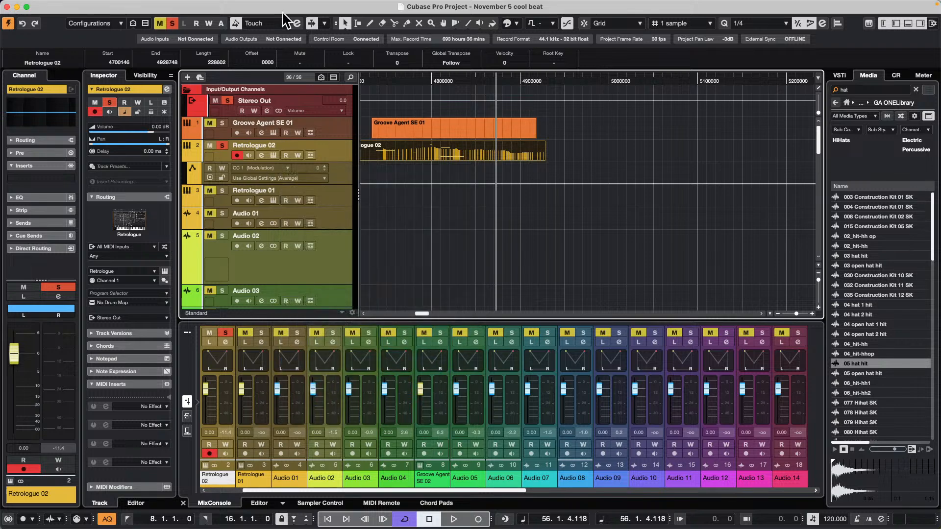
Step: Set the automation merge mode of CC 1 (Modulation) to Modulation in the MIDI controller automation setup
click(192, 5)
mouse_move(166, 5)
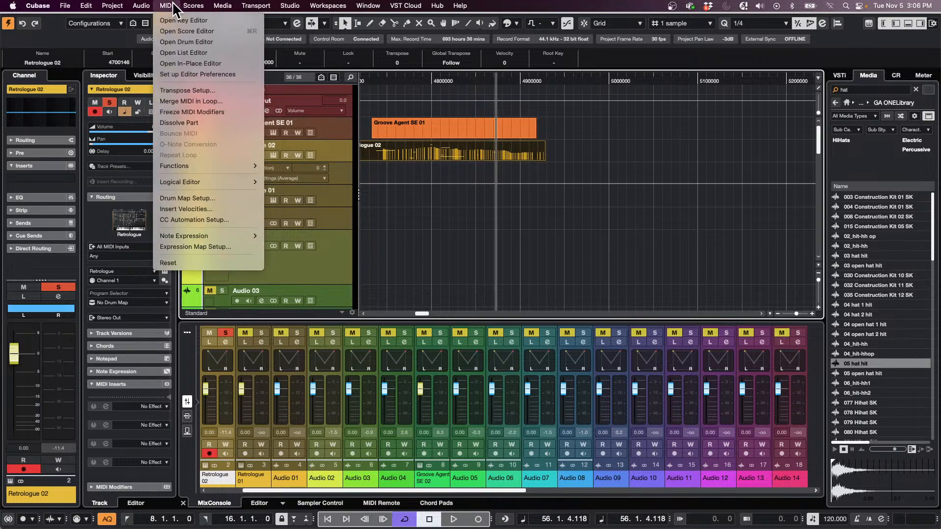
click(201, 220)
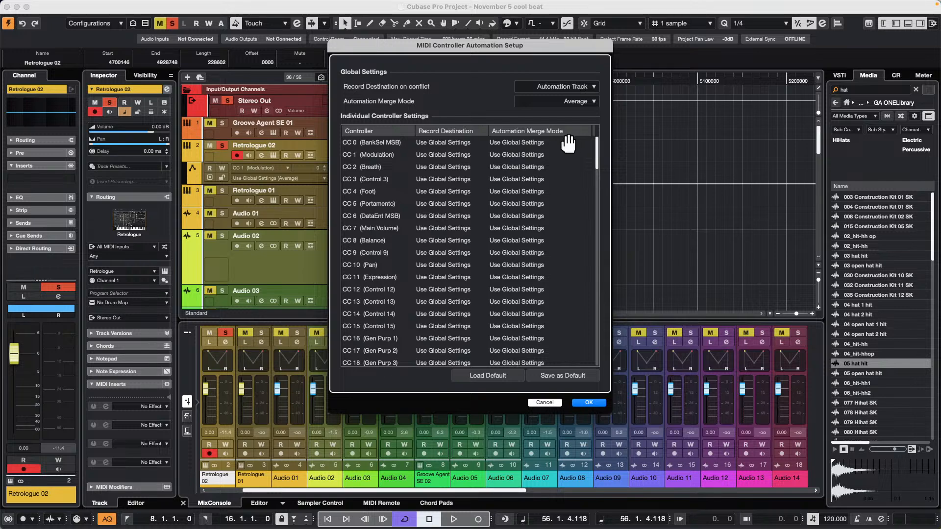
click(534, 155)
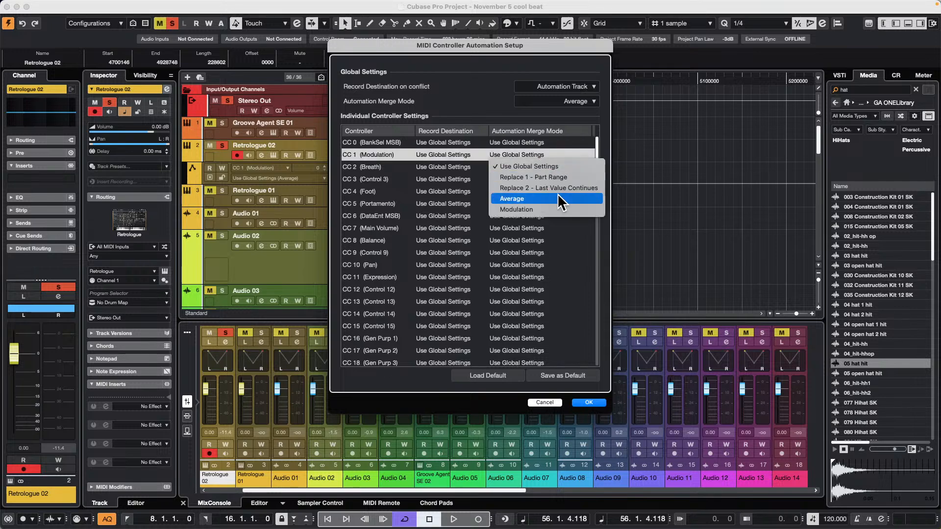
click(551, 210)
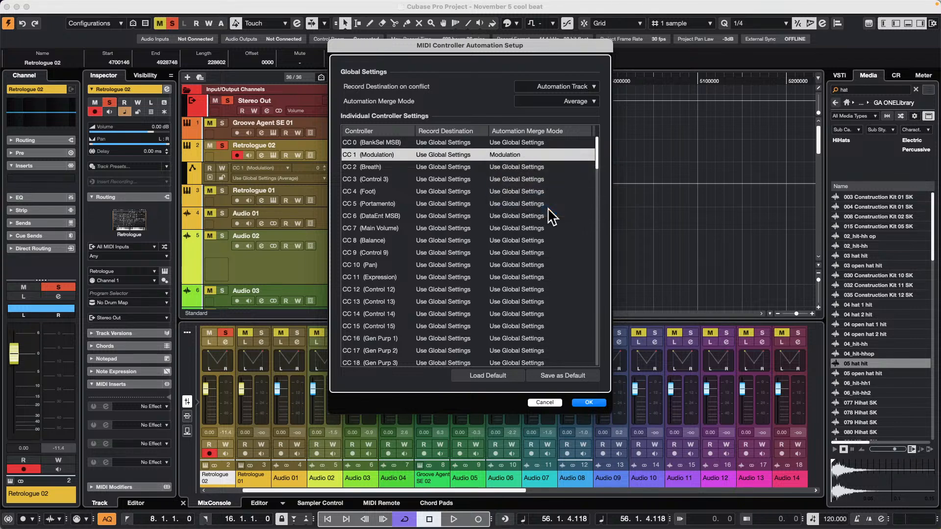
click(589, 403)
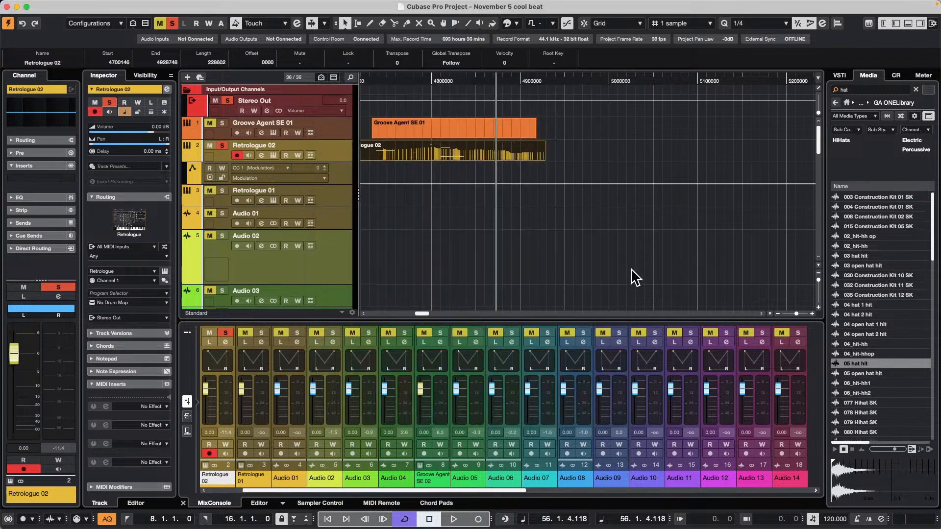
Step: Hide the Retrologue 02 automation lane and review the global and individual controller settings in the MIDI controller automation setup
click(187, 156)
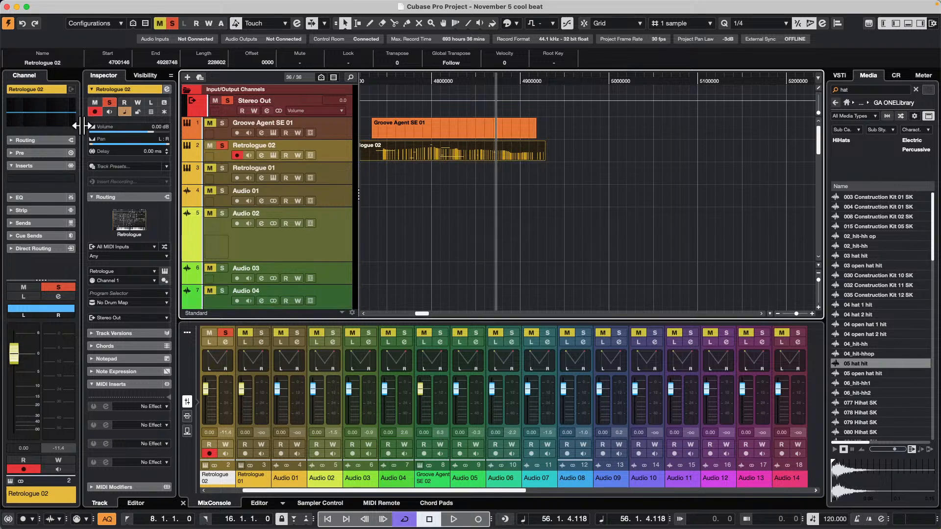
click(168, 6)
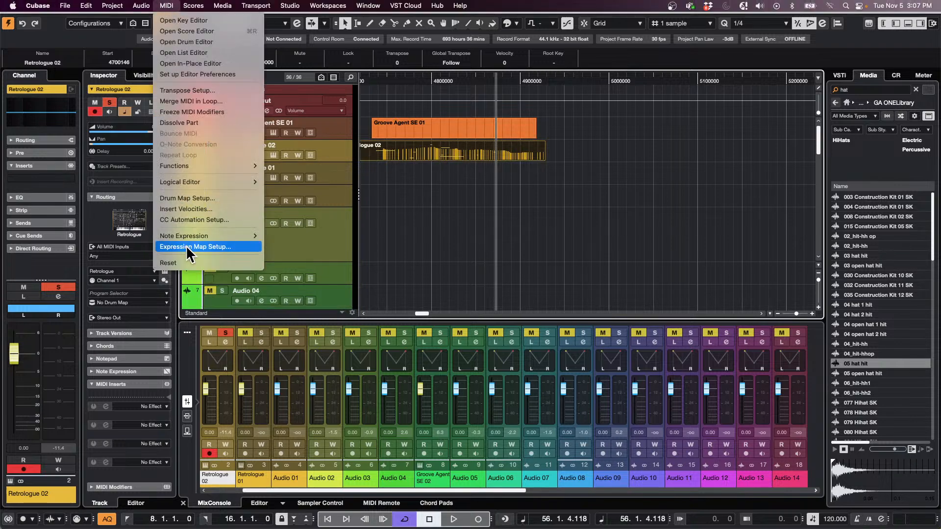
click(216, 221)
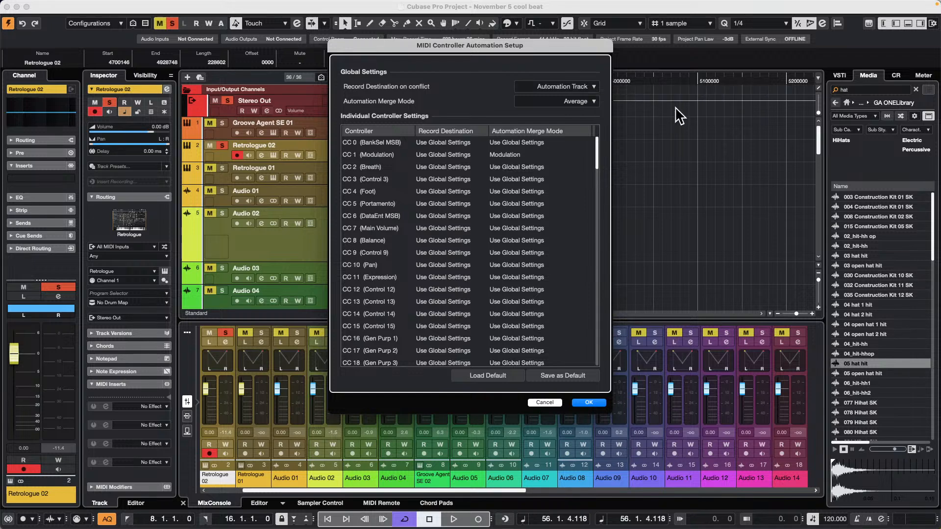
click(588, 402)
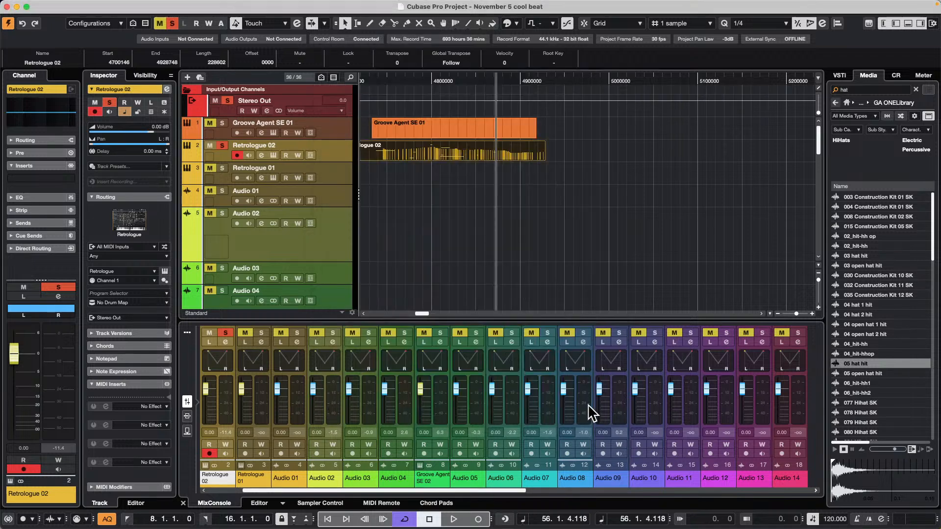
Step: Open the Retrologue 02 part for editing and delete all events on its CC 1 (Modulation) controller lane
double_click(442, 151)
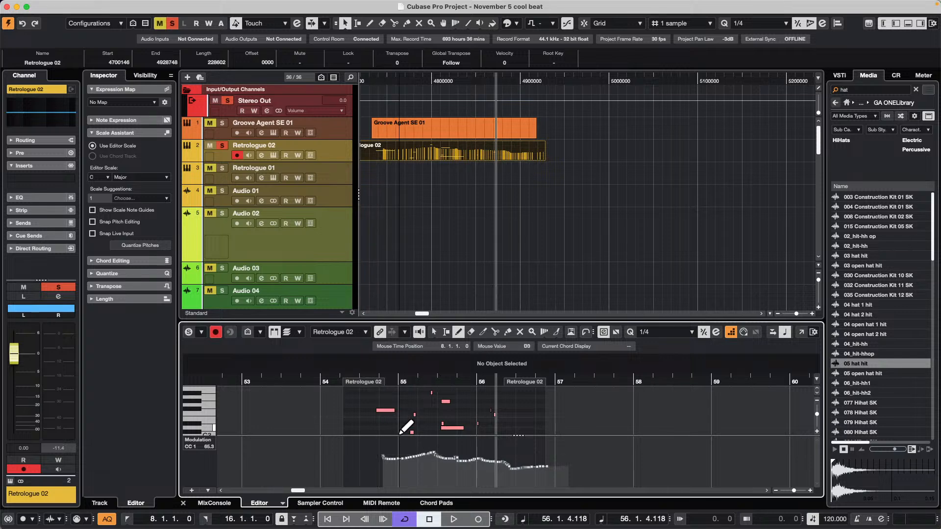
click(434, 331)
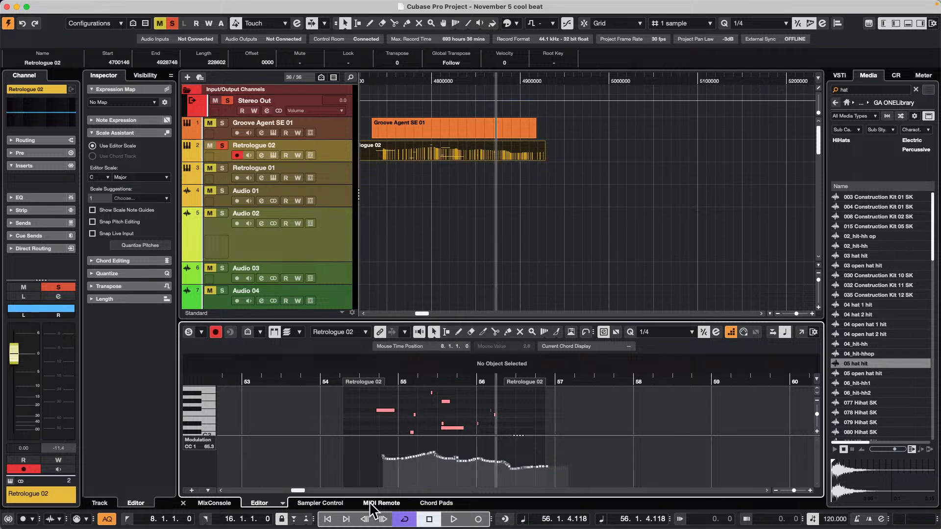
drag(373, 454, 572, 481)
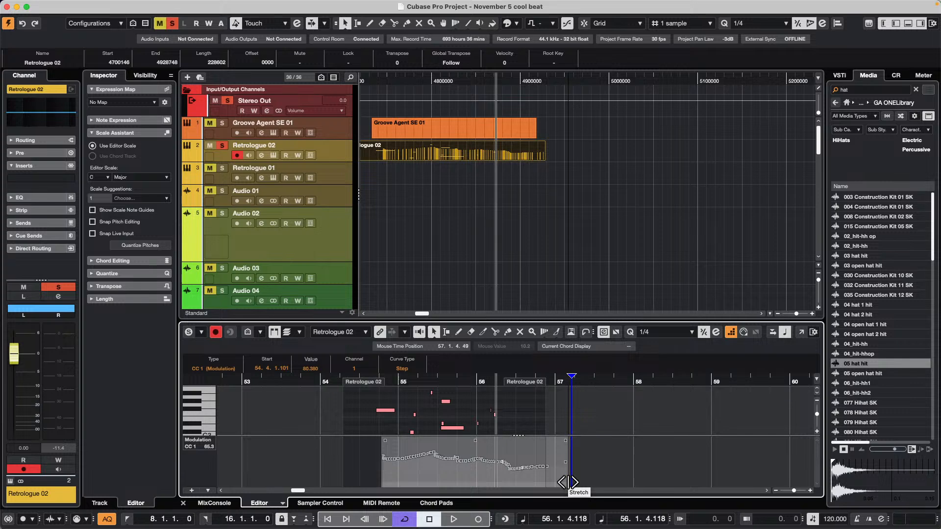
key(KP_Multiply)
key(space)
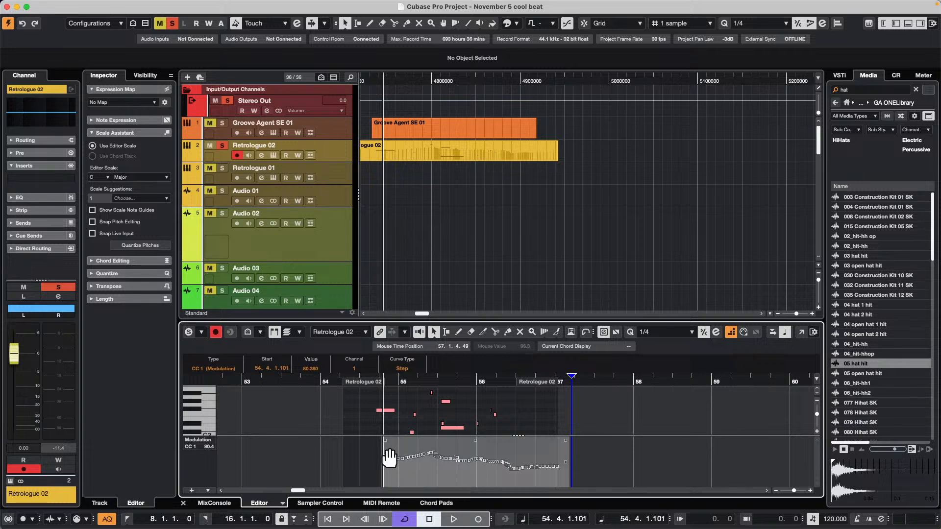
right_click(199, 463)
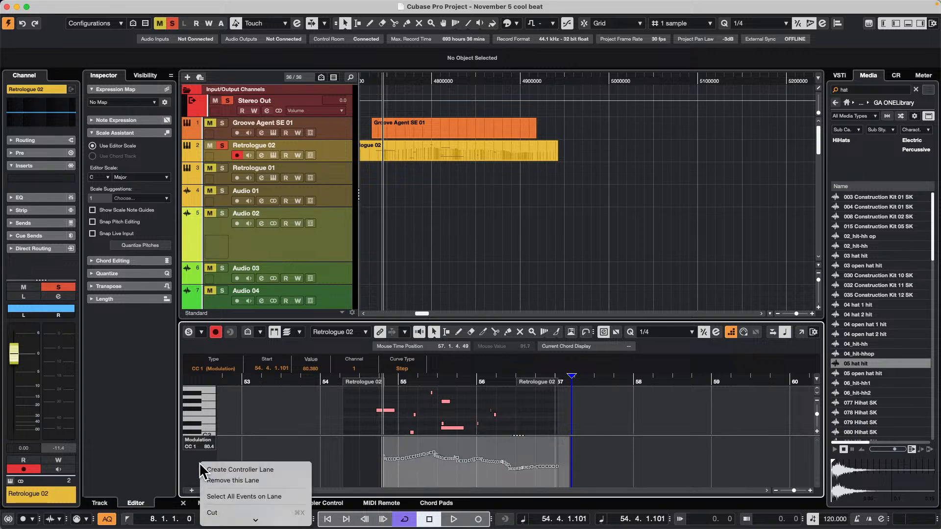
click(248, 496)
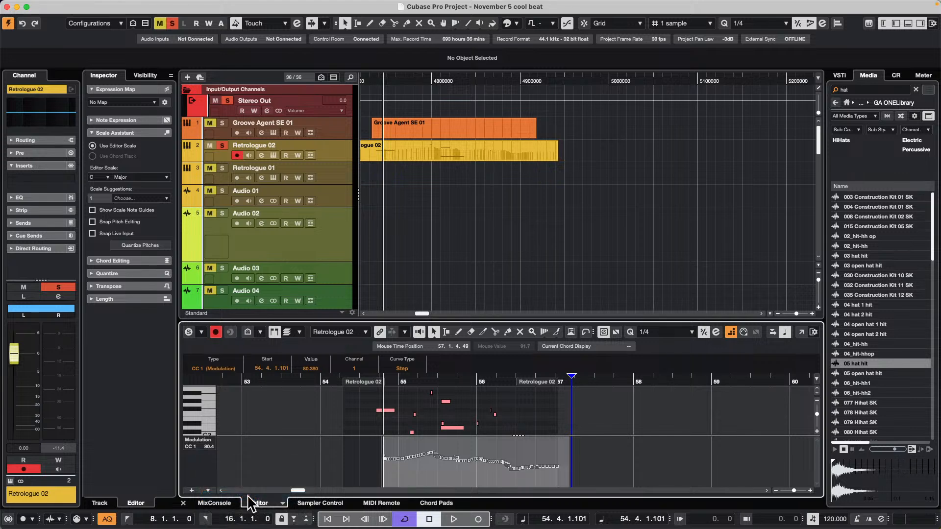
key(Delete)
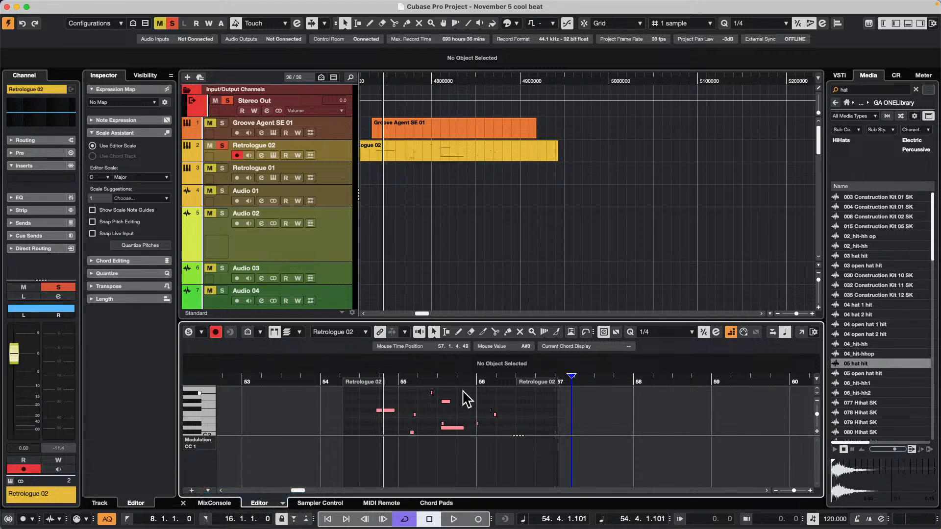
Step: Play the project with Retrologue 02 soloed, and record CC 1 modulation movements into its part
key(space)
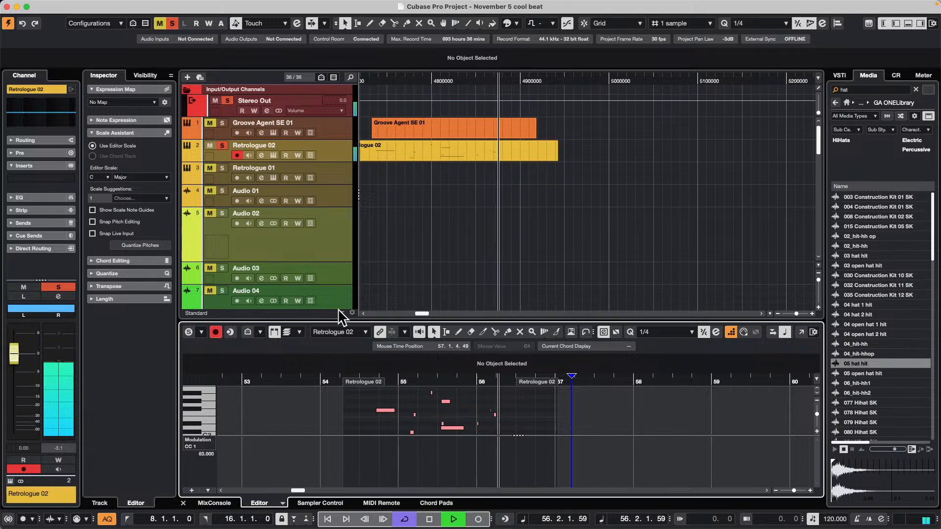
click(210, 146)
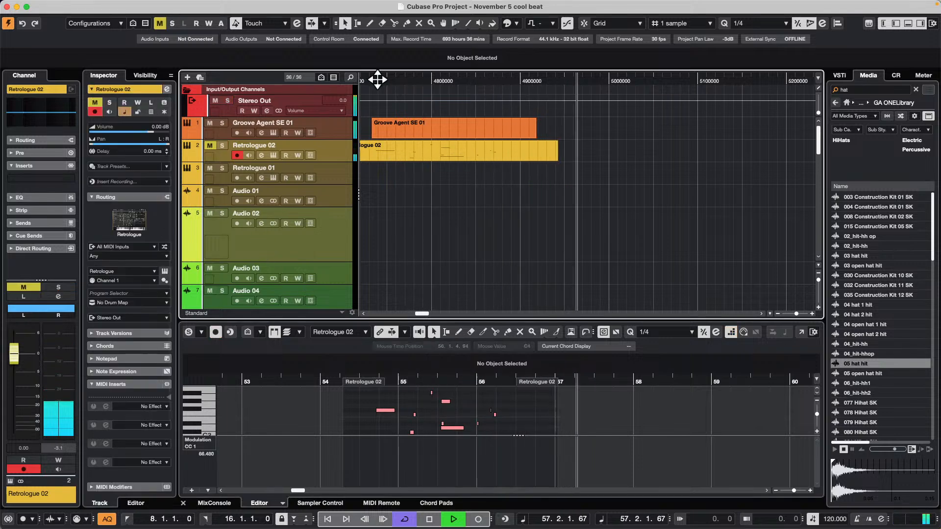
click(222, 145)
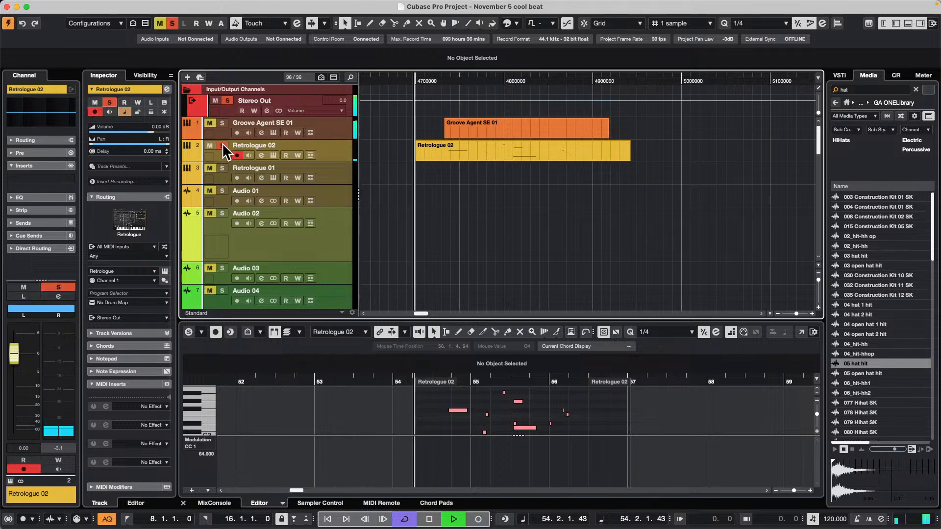
key(KP_Multiply)
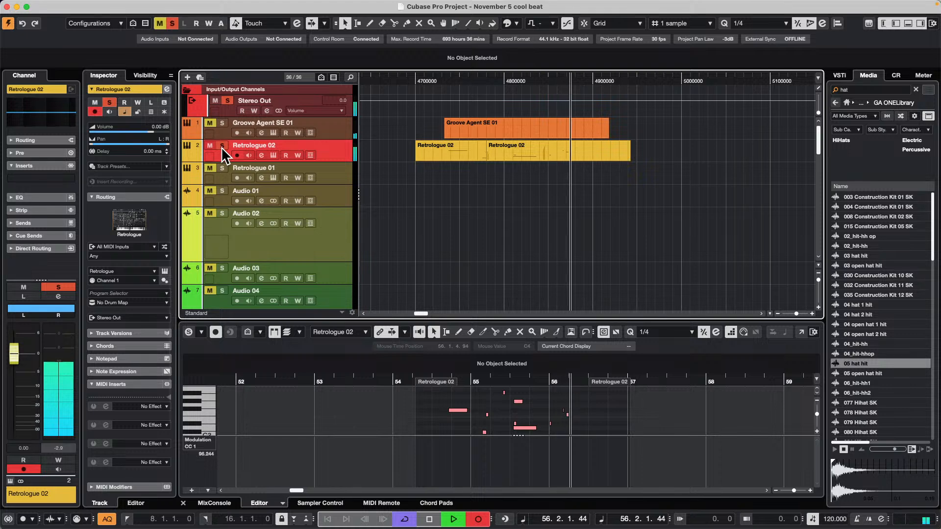
key(space)
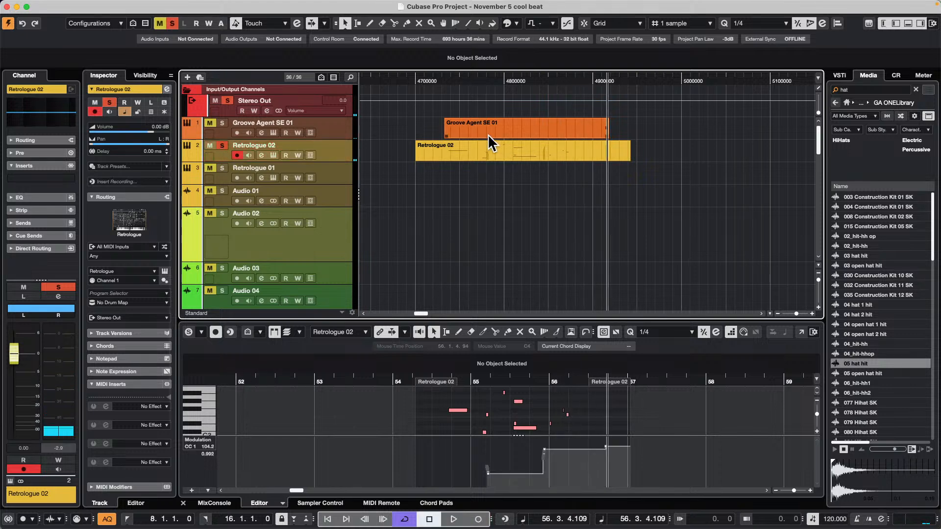
Step: Show the Retrologue 02 automation lane and assign CC 1 (Modulation) to it from the MIDI Channel's All CC parameters
click(186, 157)
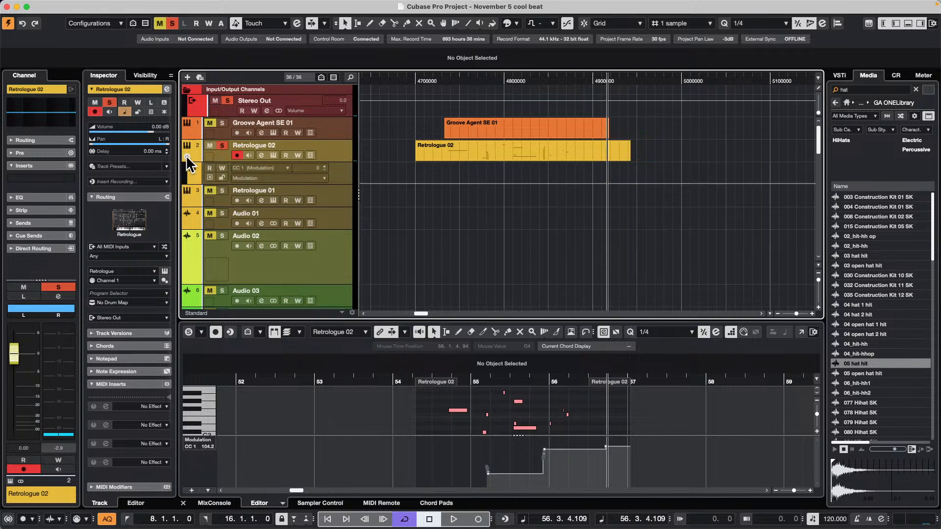
click(276, 168)
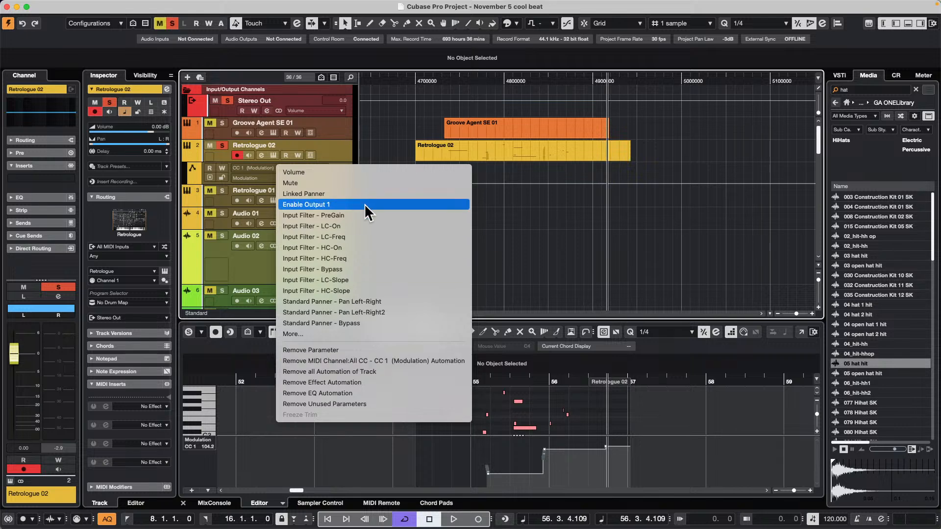
click(322, 332)
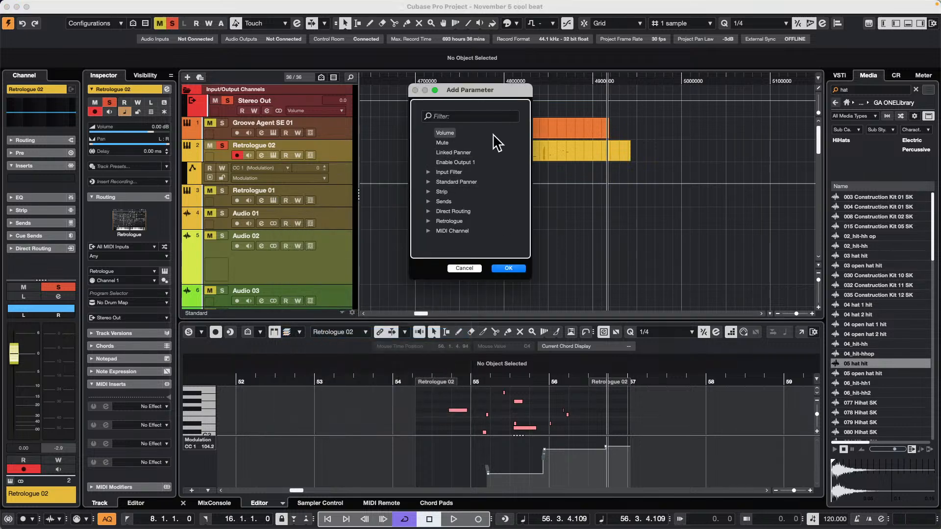
click(429, 231)
scroll(465, 216, down, 4)
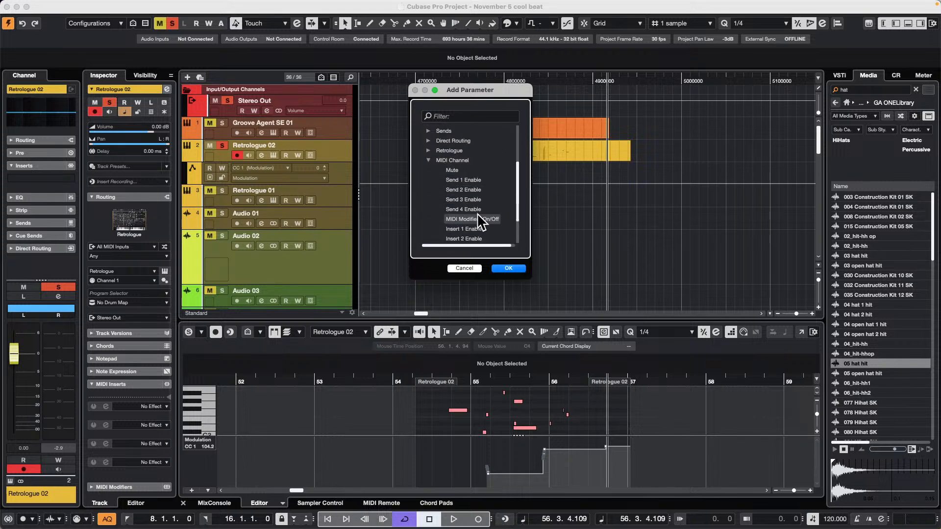
scroll(478, 215, down, 3)
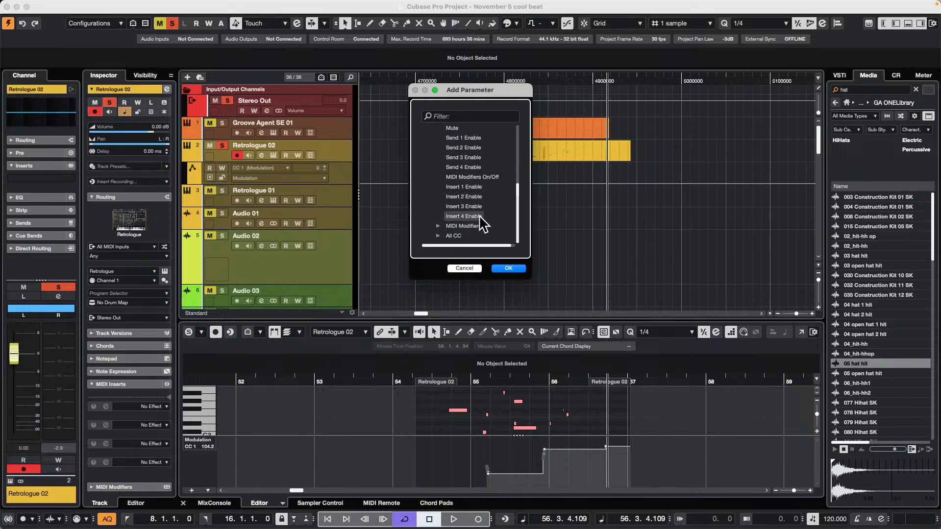
click(438, 236)
scroll(461, 221, down, 3)
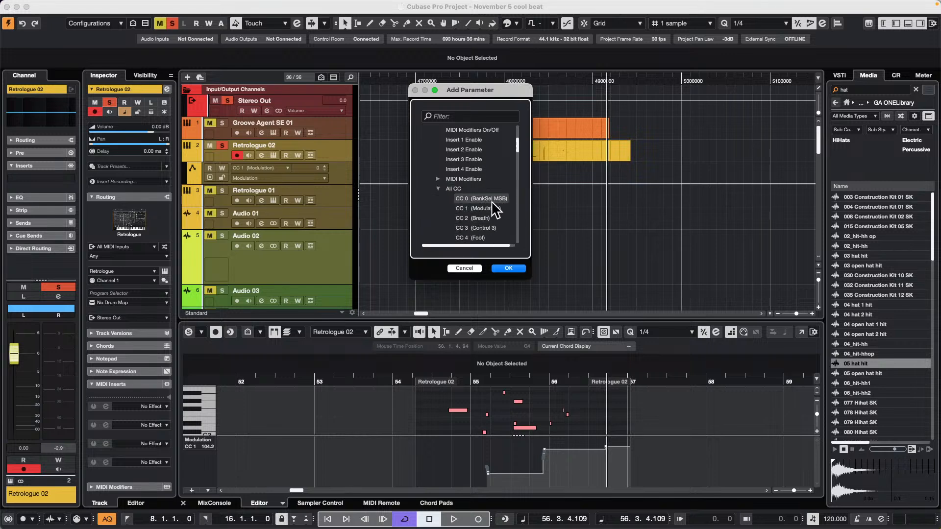
click(485, 208)
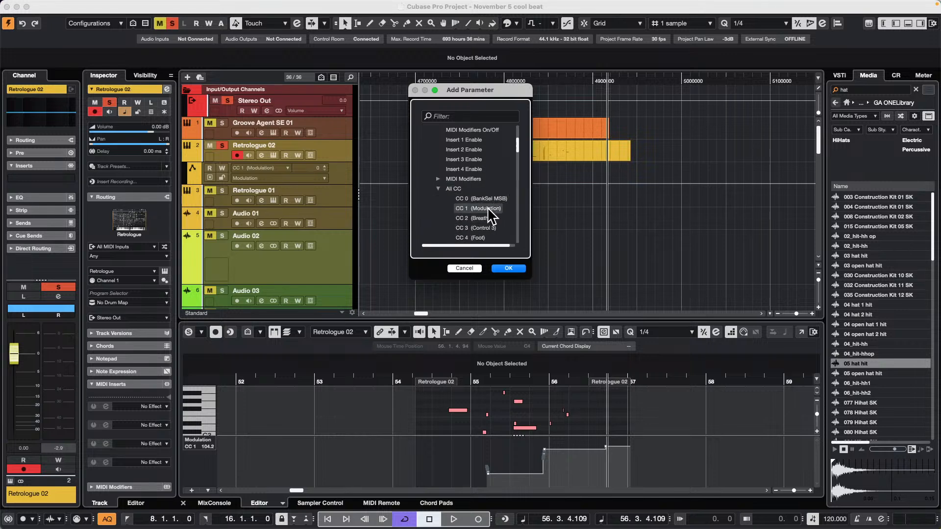
click(509, 268)
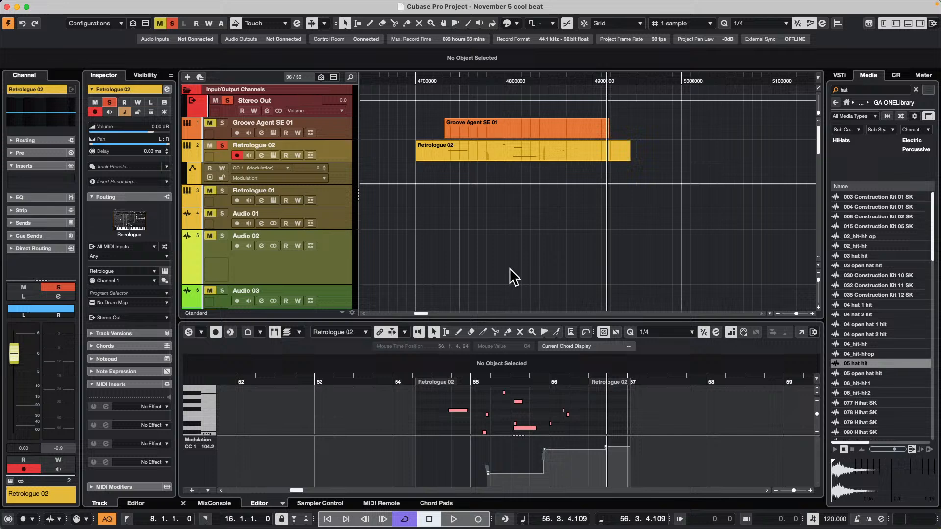
Step: Draw a freehand CC 1 modulation curve with the Draw tool from about the middle of bar 54 to the part's end
right_click(469, 459)
click(493, 461)
mouse_move(434, 456)
mouse_down()
mouse_move(497, 472)
mouse_move(629, 456)
mouse_up()
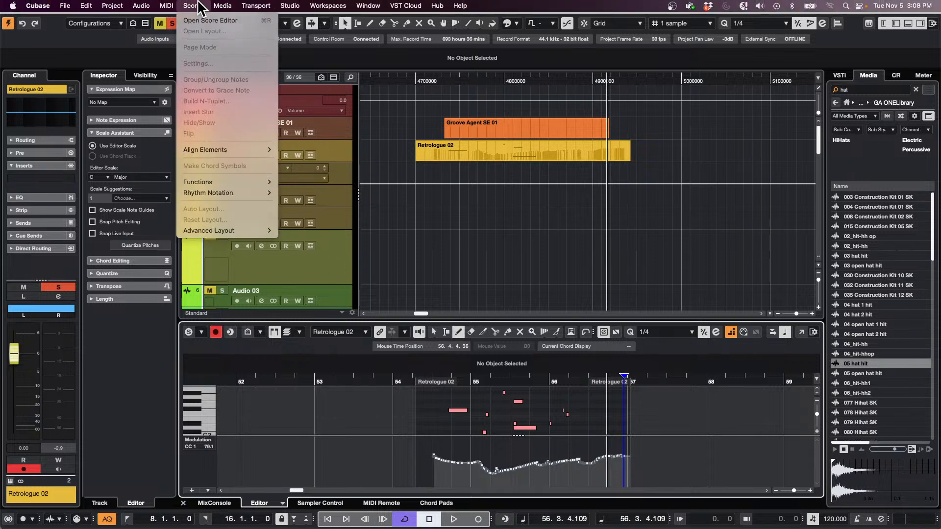
Step: In CC Automation Setup, set the global Automation Merge Mode to Replace 1 - Part Range and CC 1's merge mode to Use Global Settings
click(194, 5)
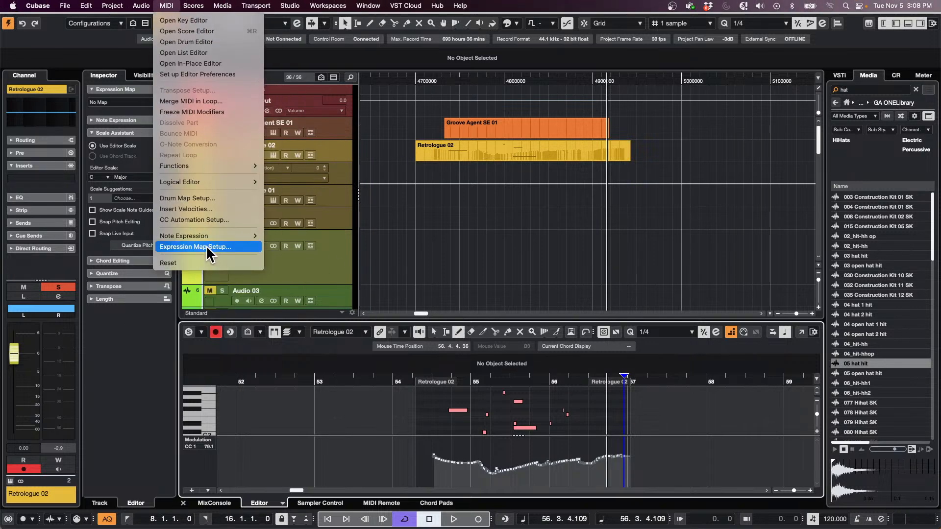
click(240, 228)
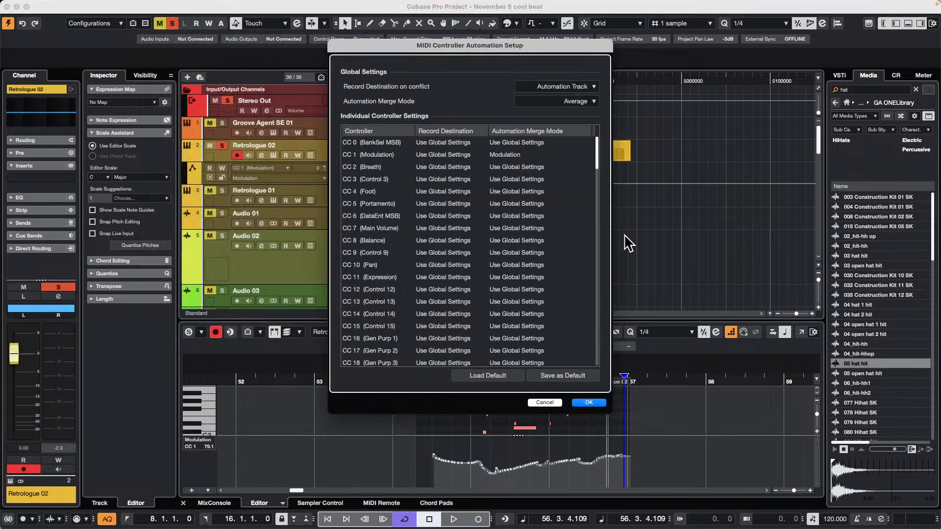
click(578, 84)
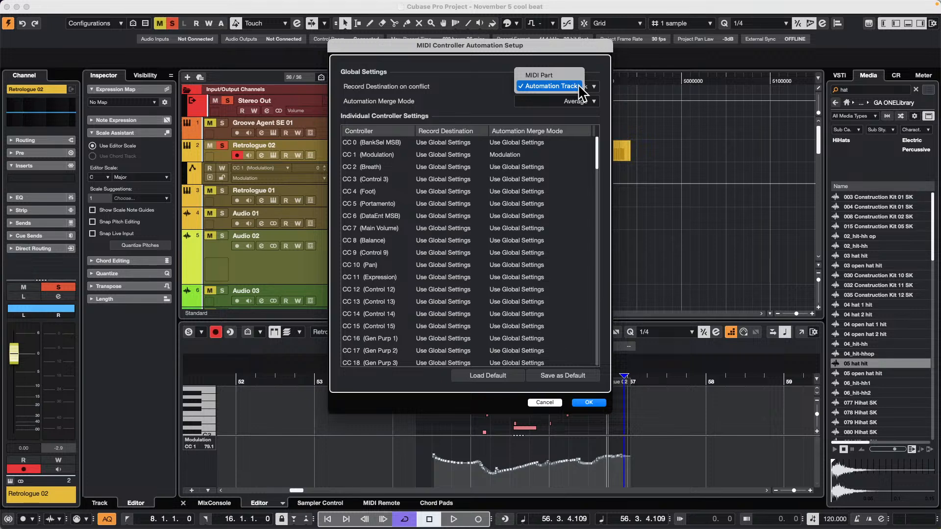
click(579, 87)
click(577, 101)
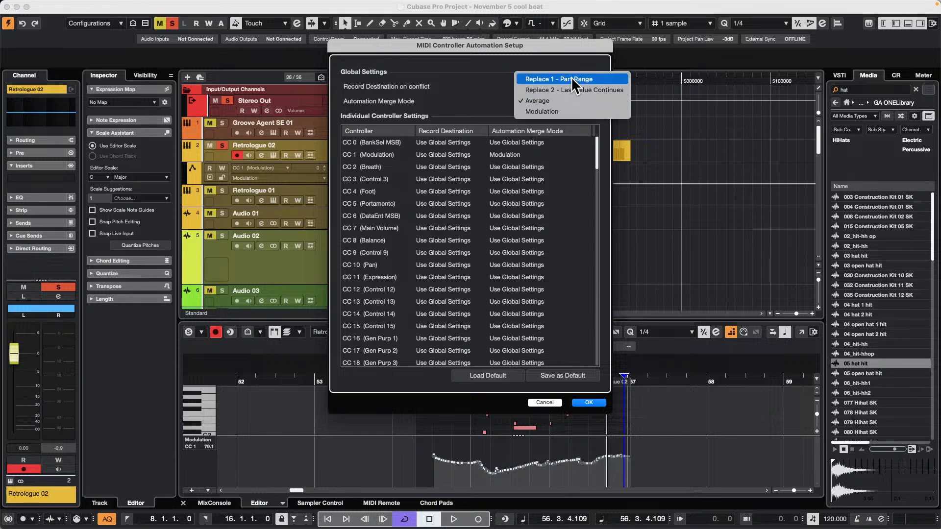
click(543, 143)
click(522, 154)
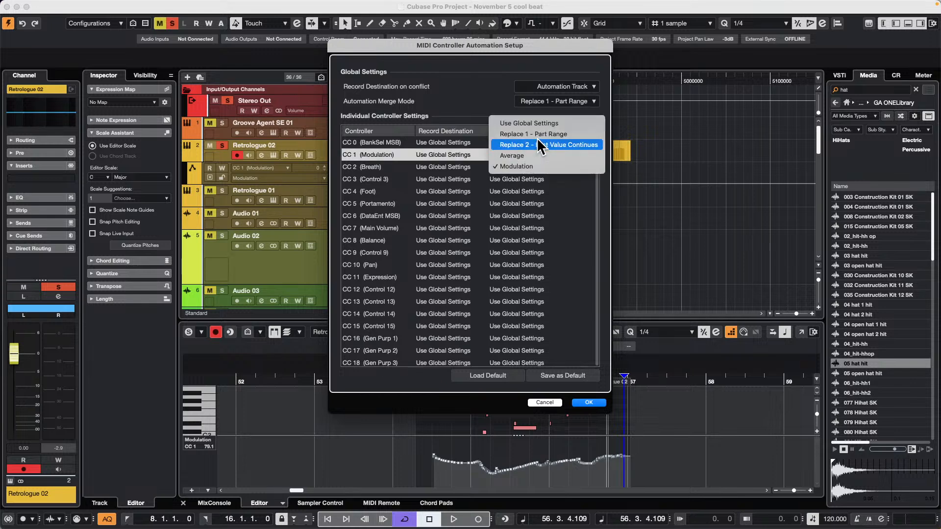
click(548, 123)
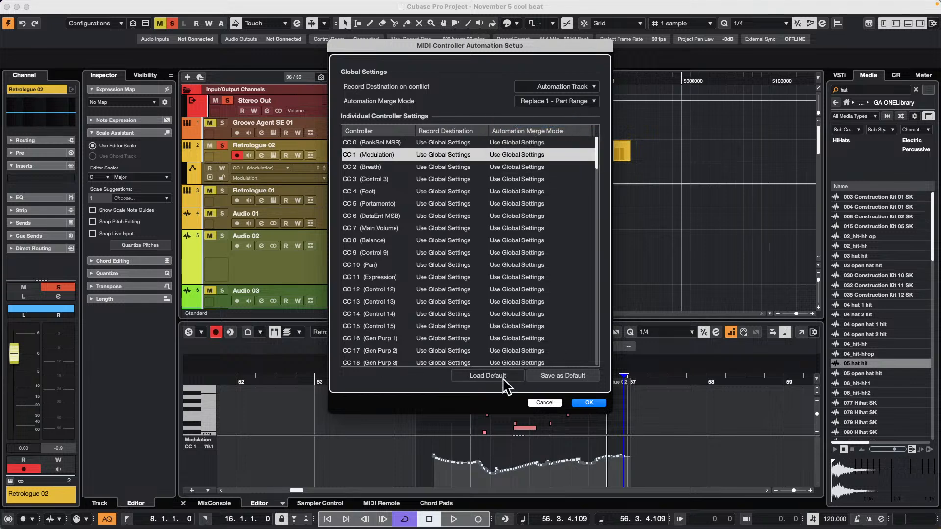
click(588, 402)
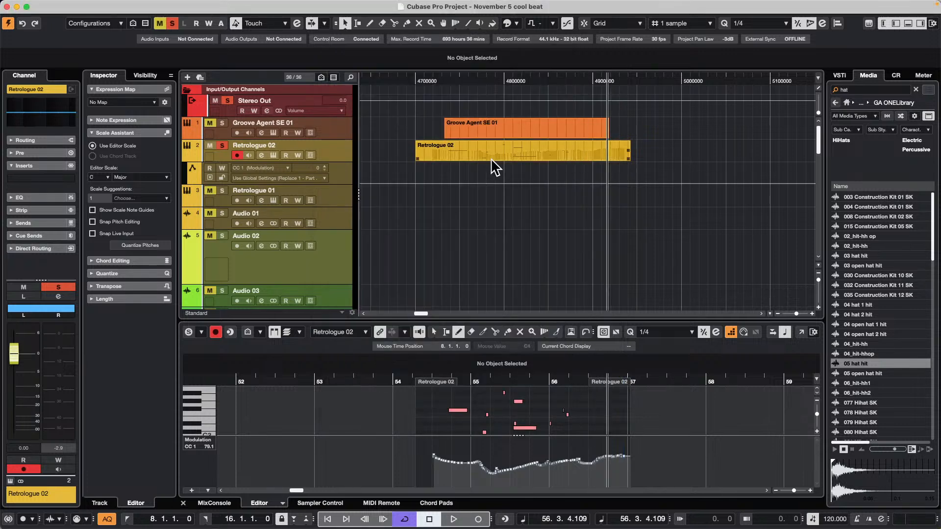
Step: Hide and show the Retrologue 02 automation lane again and inspect its list of available automation parameters
click(186, 156)
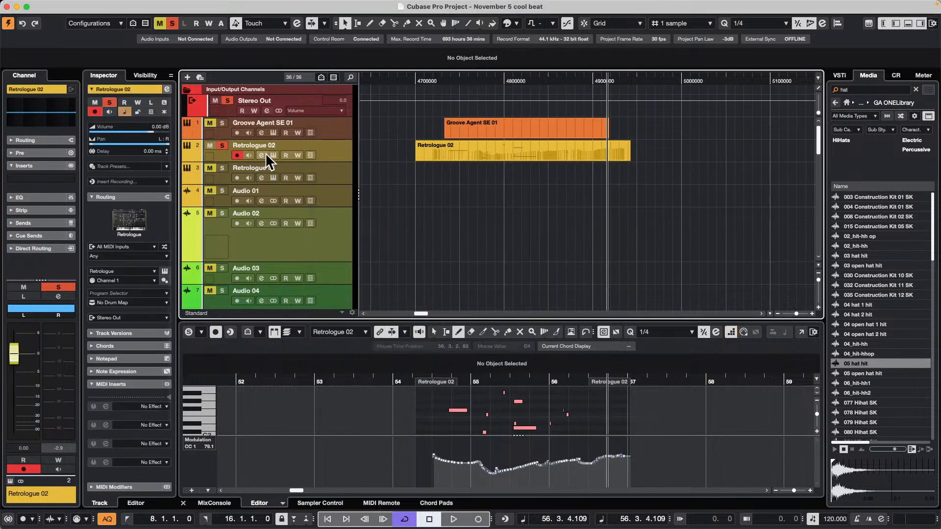
click(184, 154)
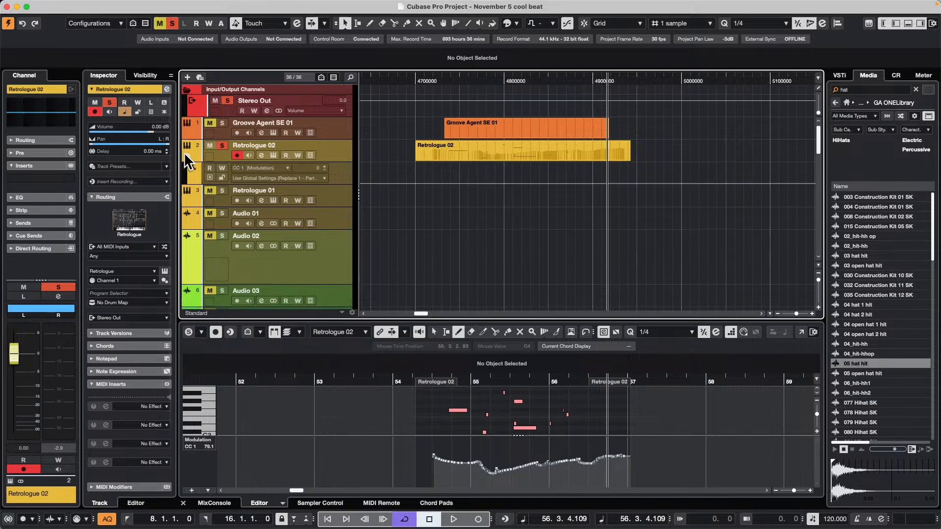
click(267, 167)
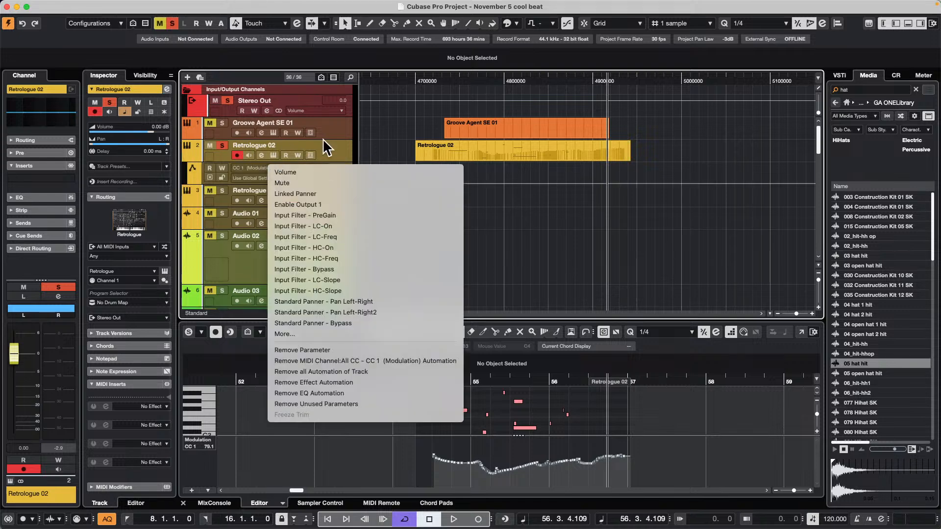
click(465, 216)
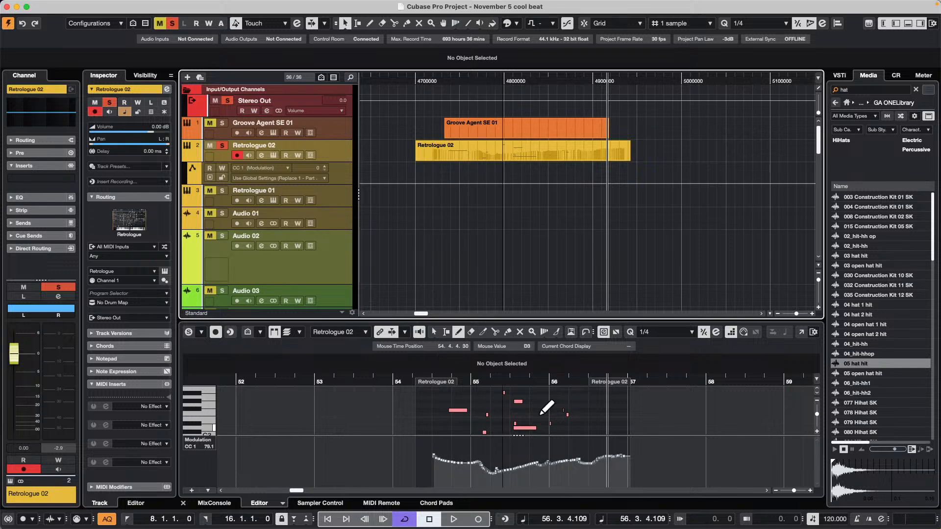
Step: Extend the Retrologue 02 part's end to about sample 5824382 and delete all events on its CC 1 (Modulation) controller lane
drag(628, 159, 811, 158)
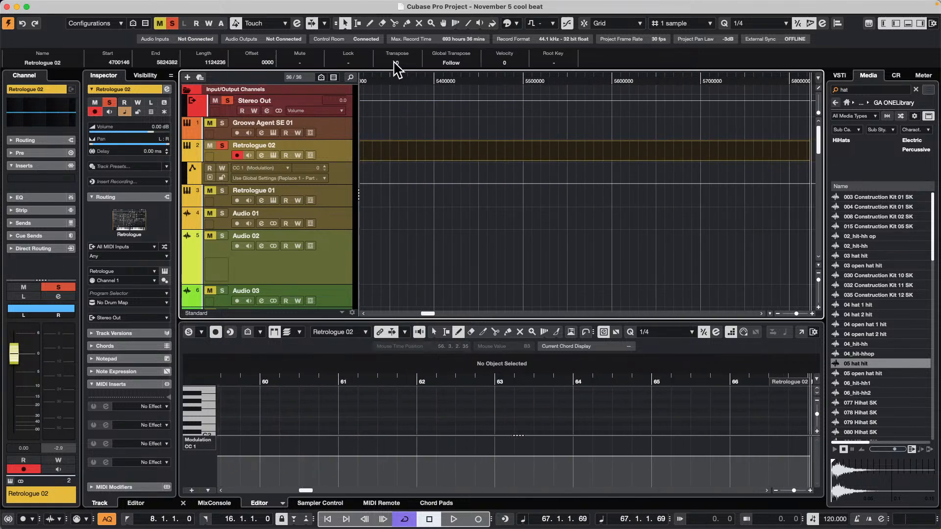
drag(418, 79, 353, 7)
right_click(205, 485)
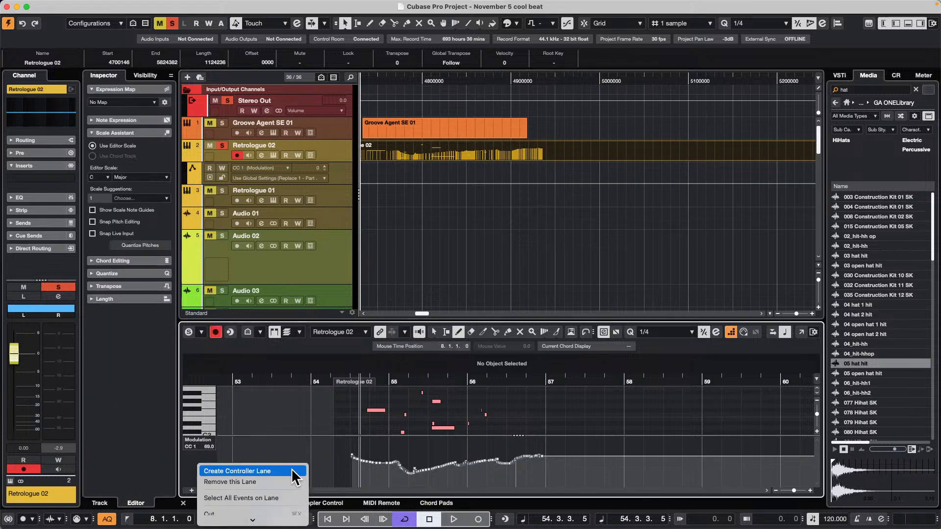
click(279, 497)
key(Delete)
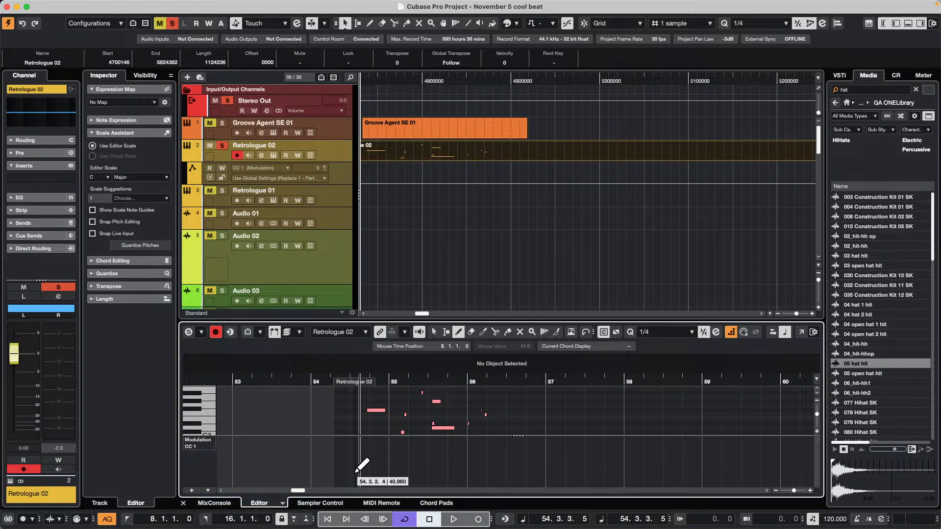
Step: Start playback in bar 54, record CC 1 modulation movements into the extended Retrologue 02 part, and stop in bar 61 with the MixConsole shown
key(space)
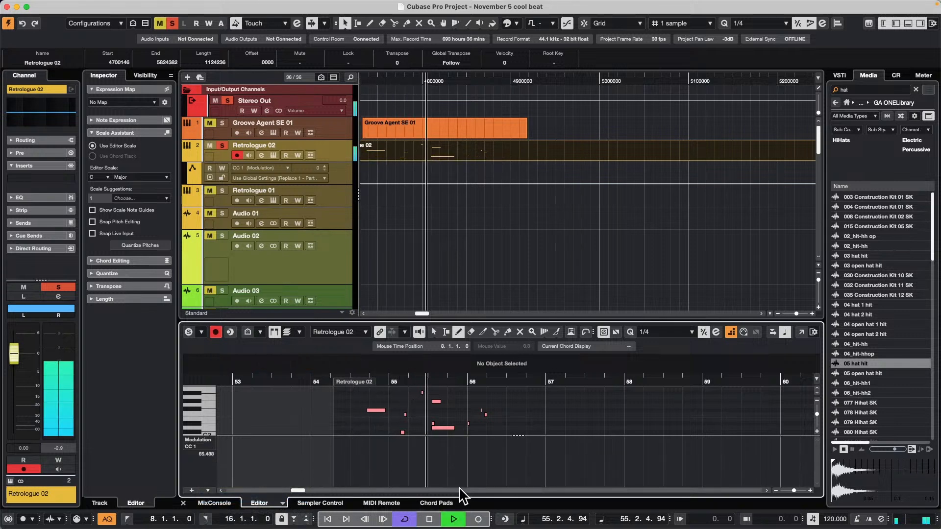
click(478, 519)
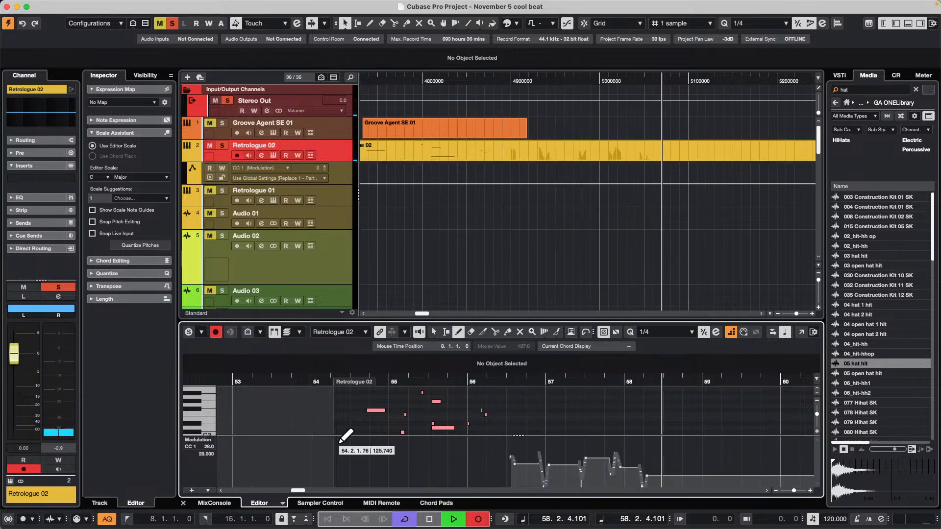
click(216, 502)
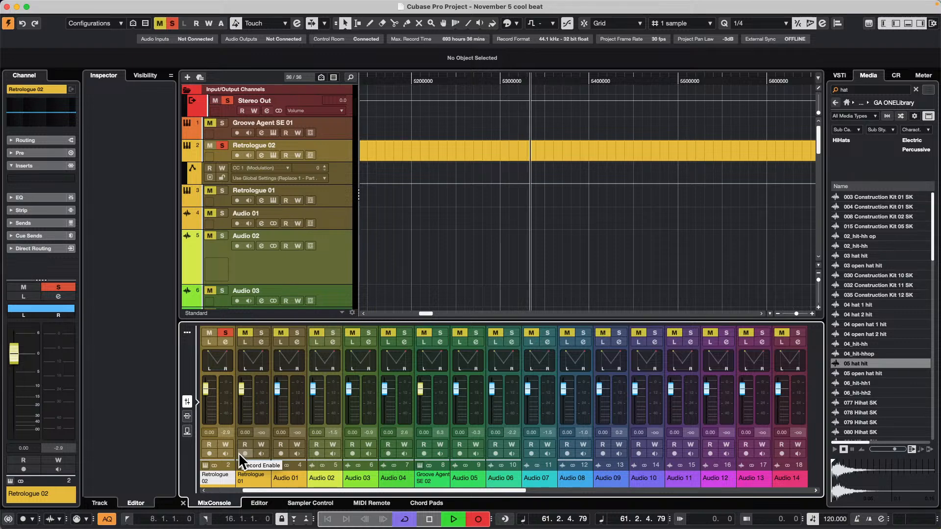
key(space)
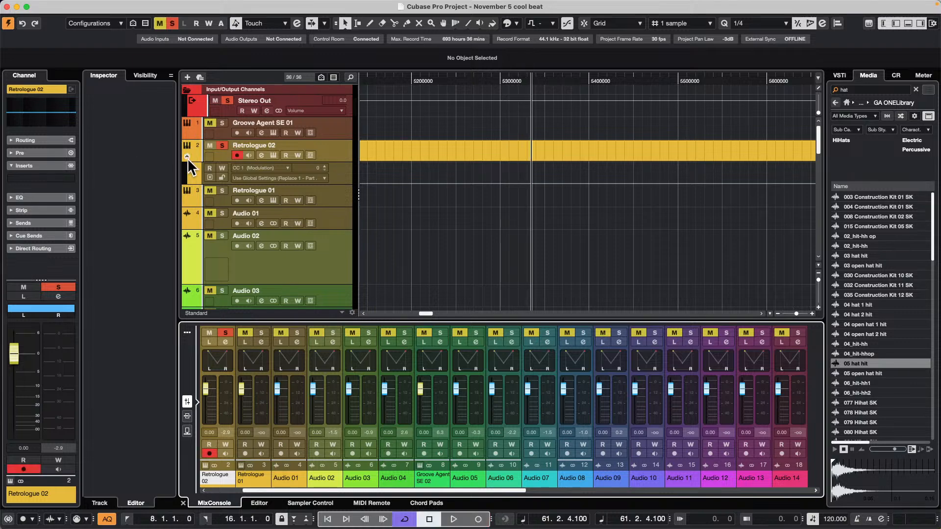
Step: Review the Retrologue 02 automation lane's parameter list and the MIDI Controller Automation Setup, leaving both without making changes
click(261, 165)
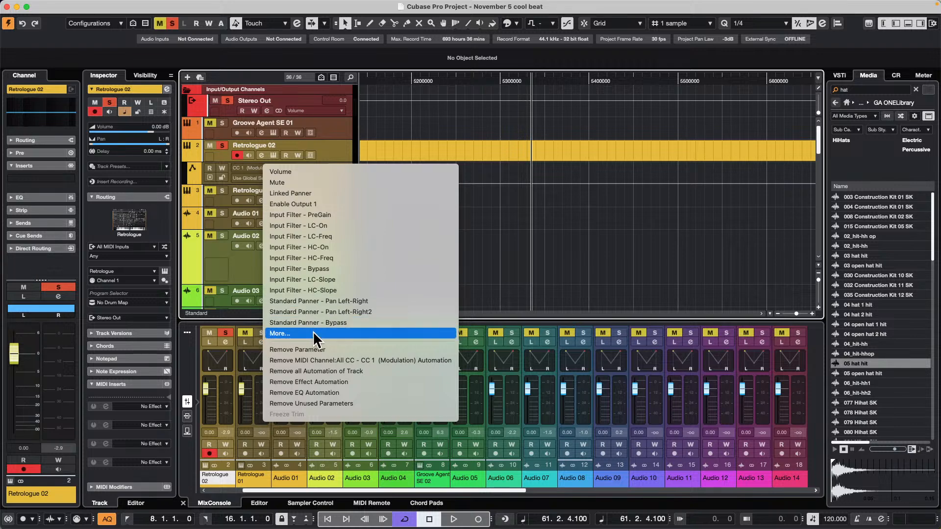
click(564, 179)
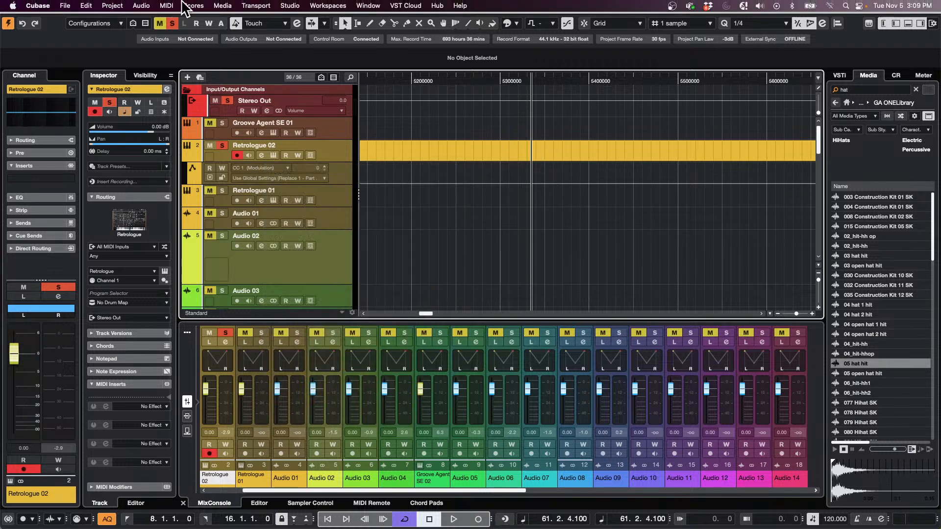
click(167, 5)
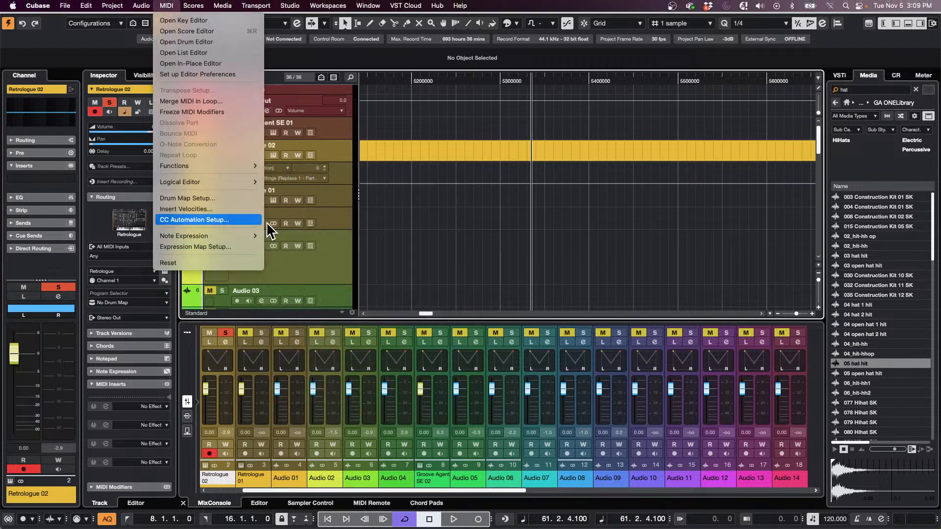
click(196, 220)
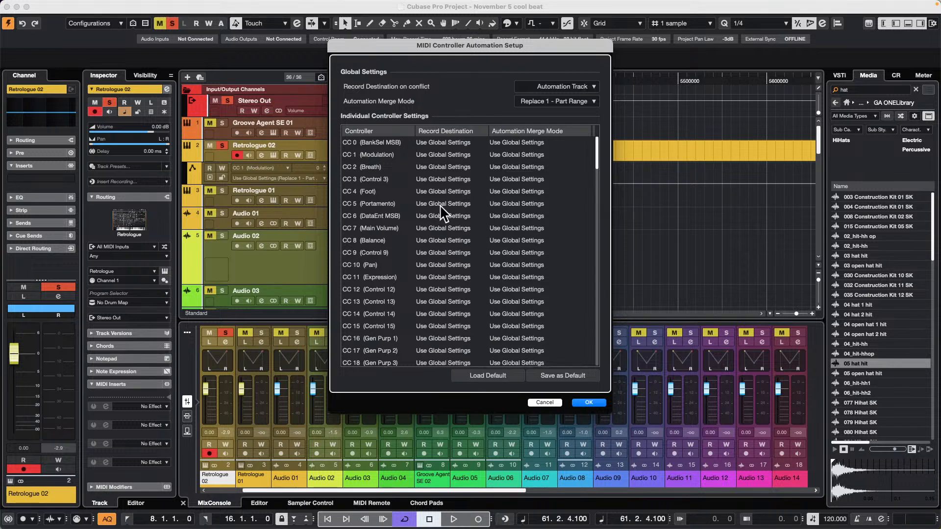
click(547, 403)
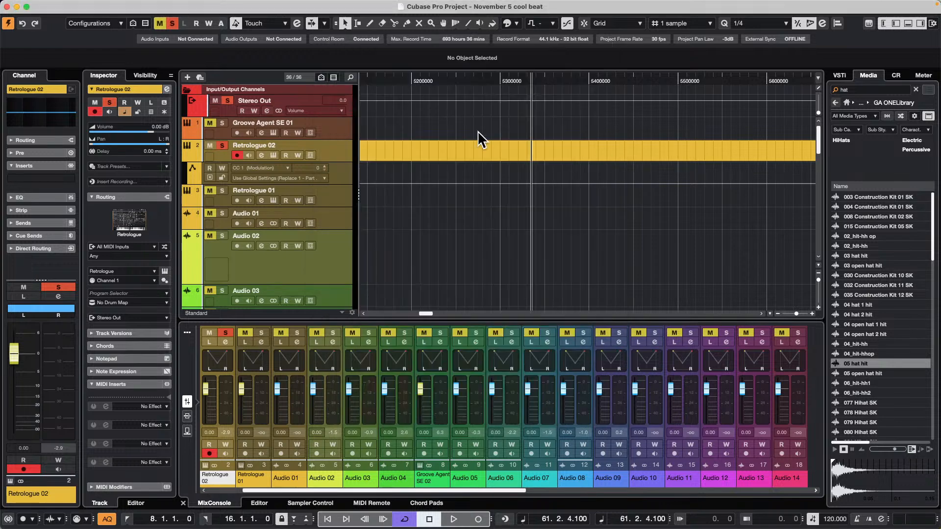
Step: Switch the project ruler's display format to Bars+Beats and zoom out to the start of the project
right_click(430, 79)
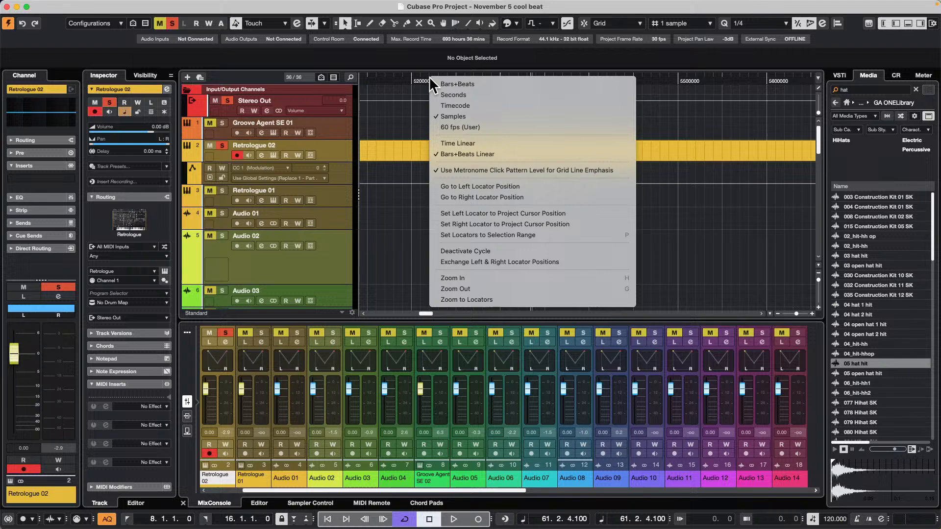
click(494, 85)
drag(409, 80, 199, 47)
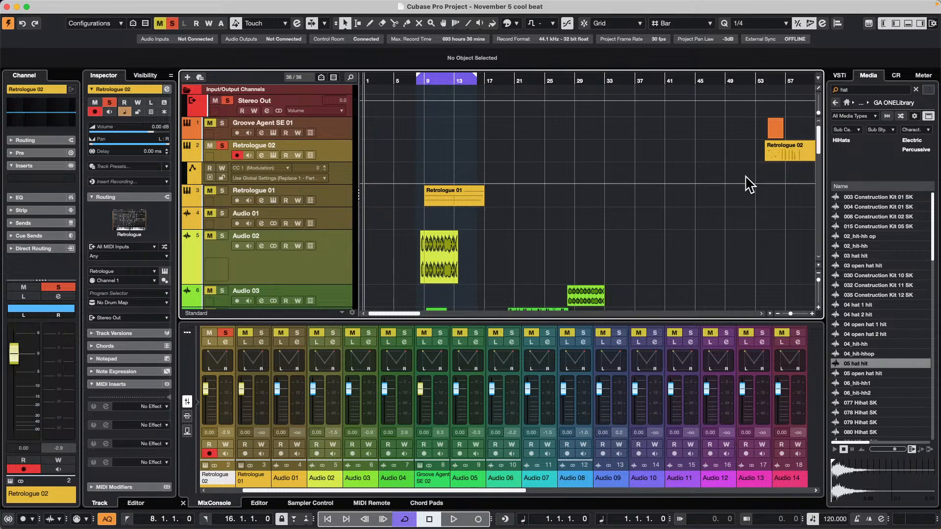
Step: Open the Amos Moses - GO project's MixConsole full screen, with a shorter meter bridge and the Master meter in view
key(F3)
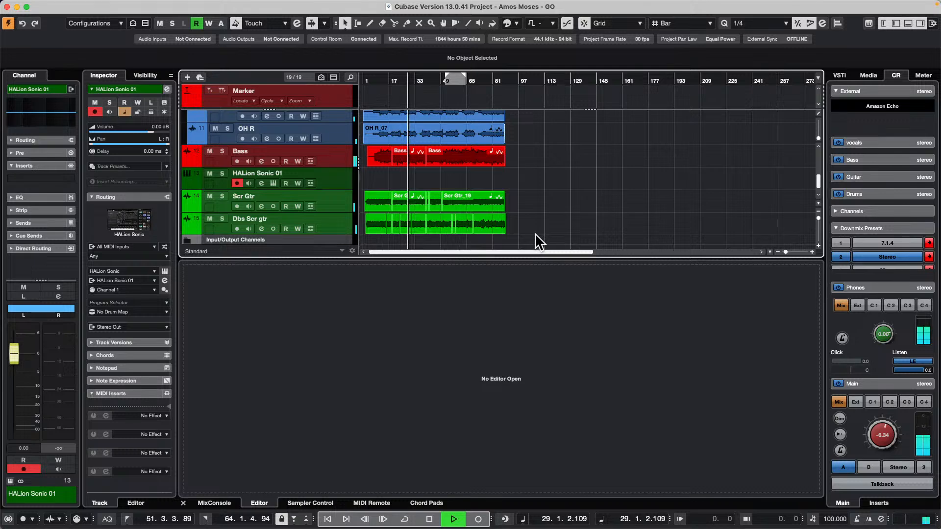
key(F3)
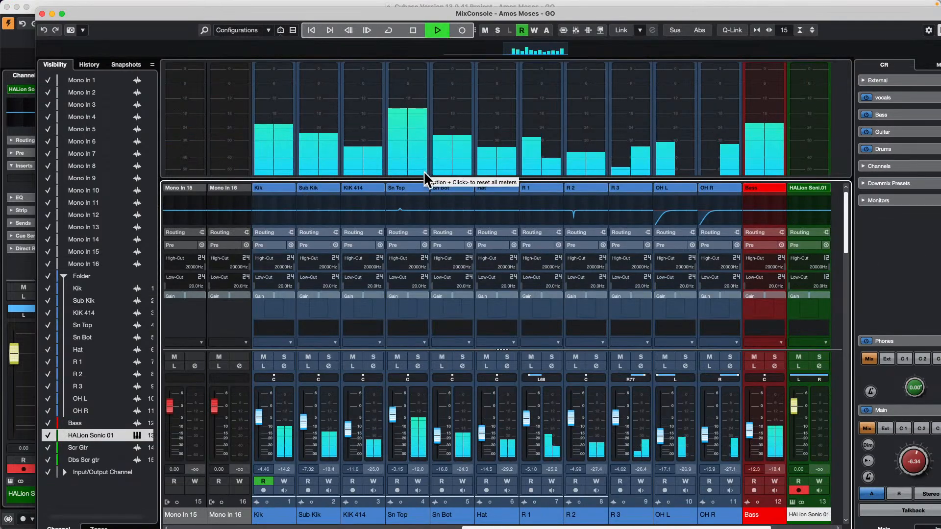
drag(416, 175, 416, 127)
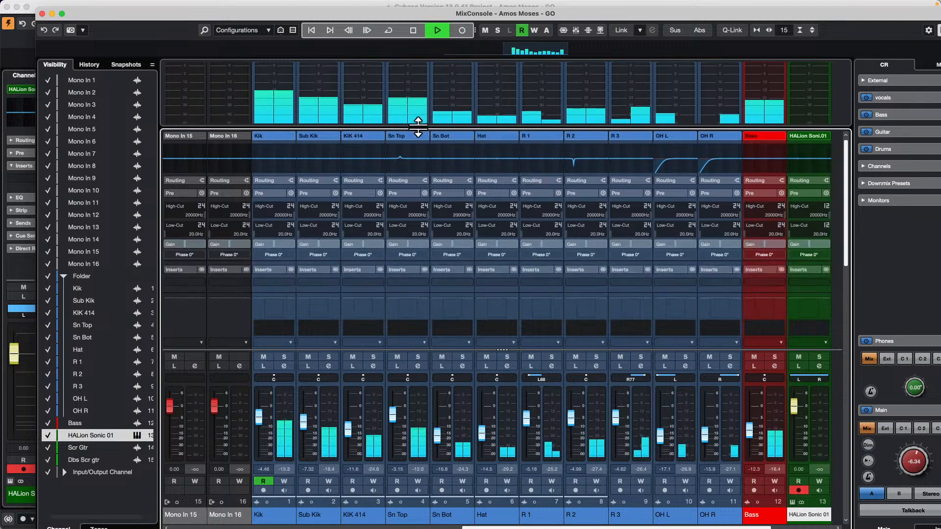
click(62, 13)
click(908, 58)
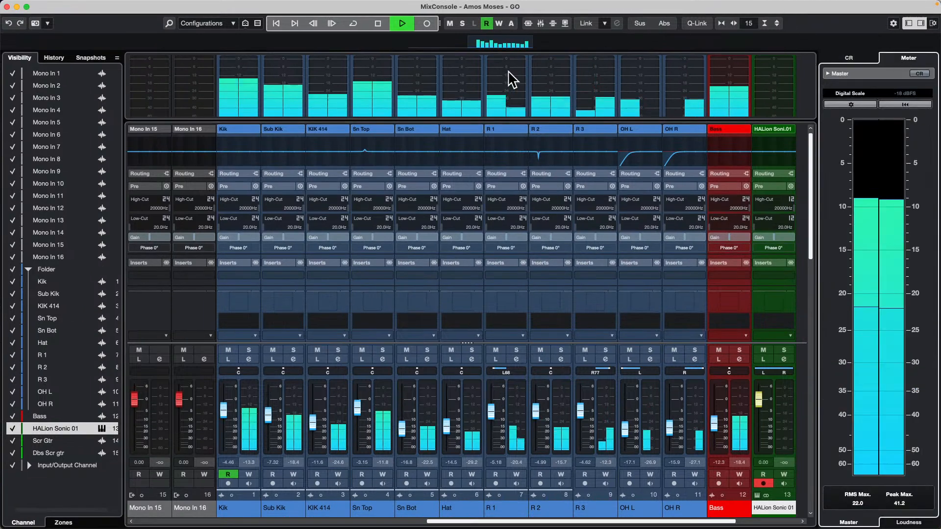
Step: Set the MixConsole meter bridge's meter type to Wave and show the Loudness meter
right_click(248, 89)
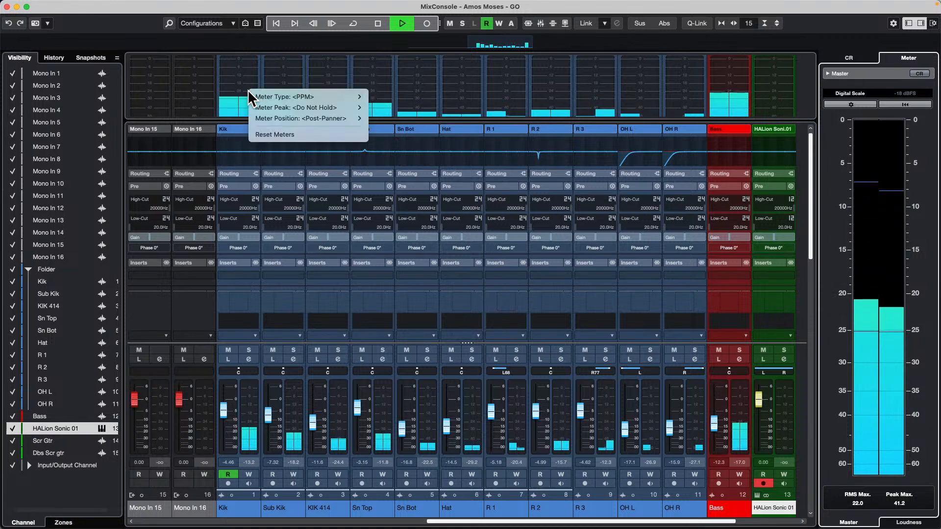
mouse_move(287, 94)
click(393, 107)
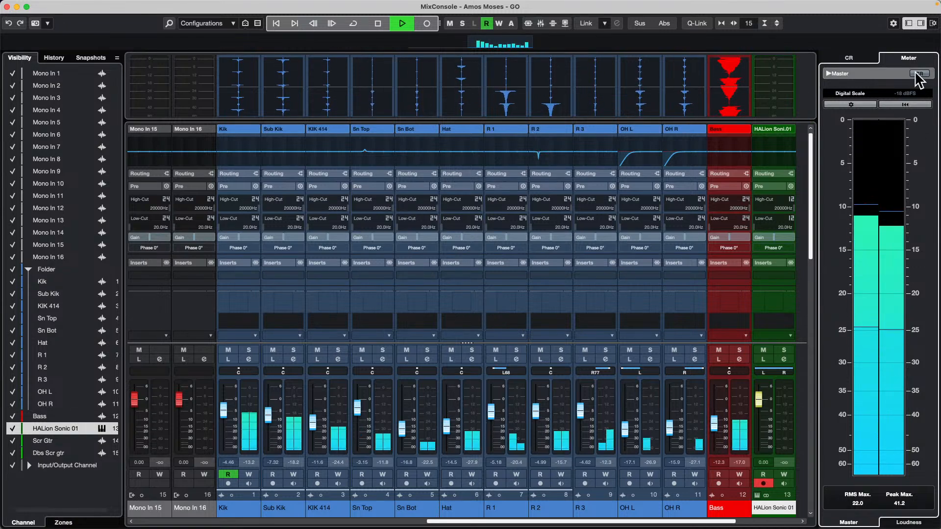
click(908, 523)
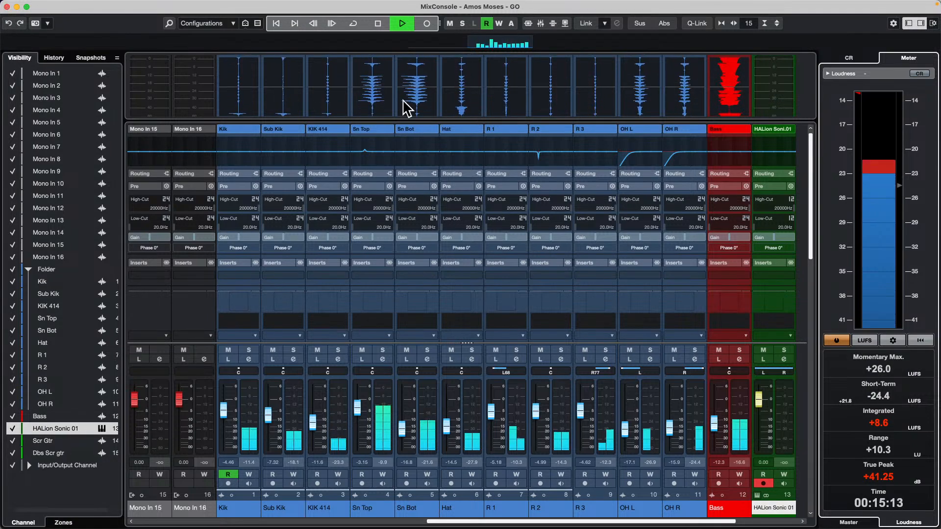
Step: Switch the meter bridge's meter type back to PPM
right_click(358, 91)
mouse_move(462, 93)
click(492, 94)
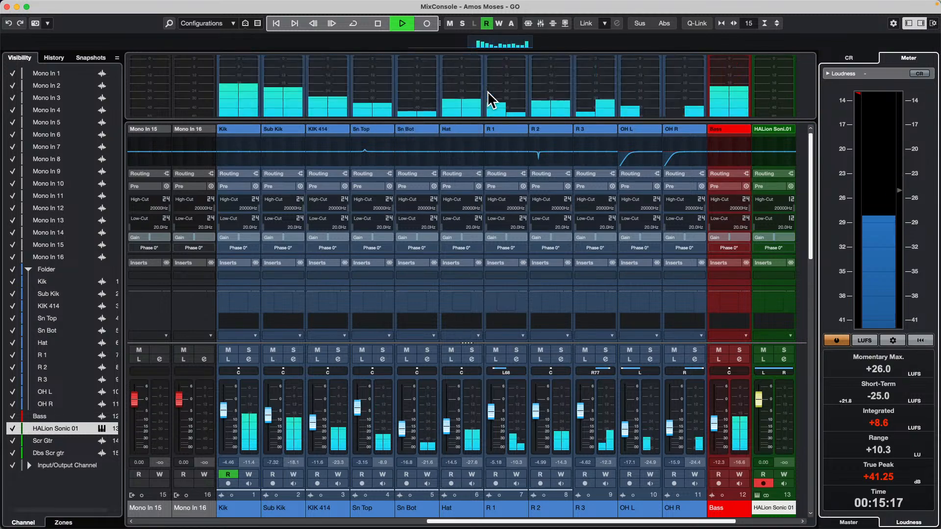
Step: Set the meter bridge's meter type to Wave again and close the MixConsole window
right_click(425, 94)
mouse_move(500, 101)
click(562, 109)
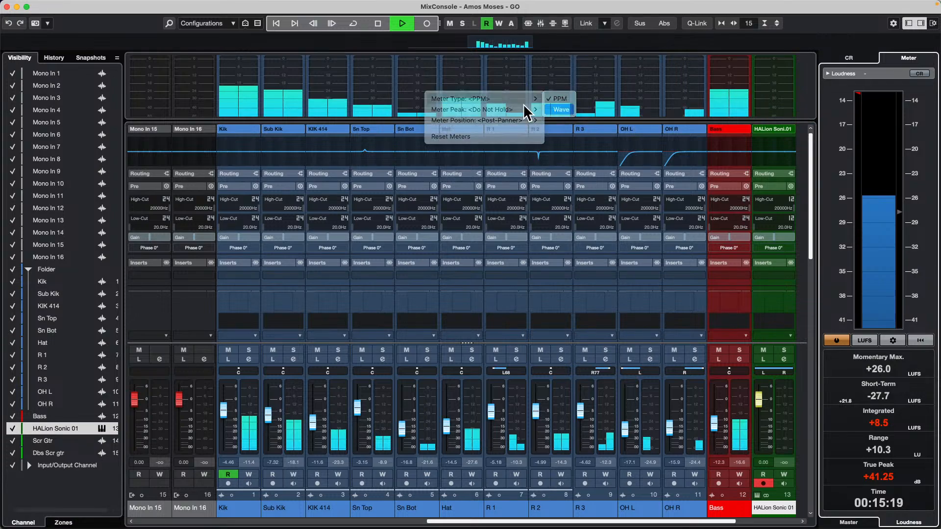
click(7, 7)
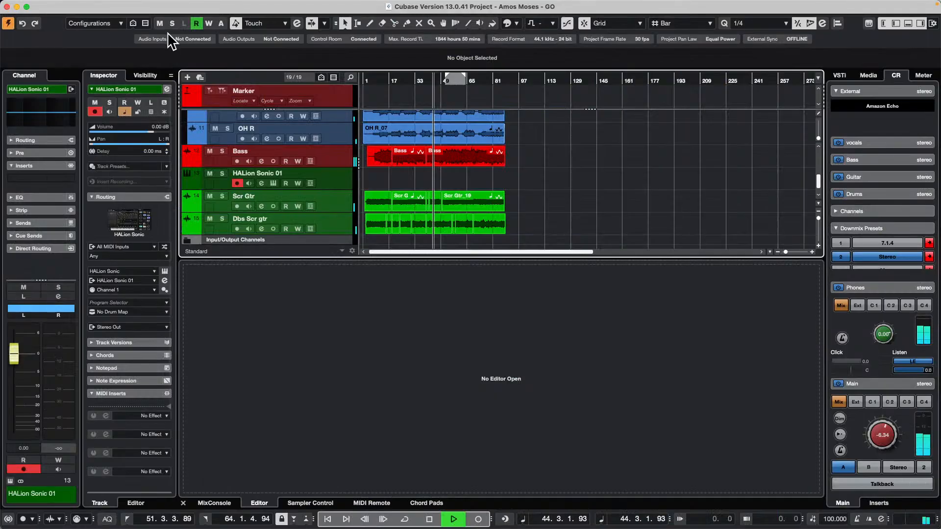
Step: Stop playback and open the MixConsole window with its window layout options showing
key(space)
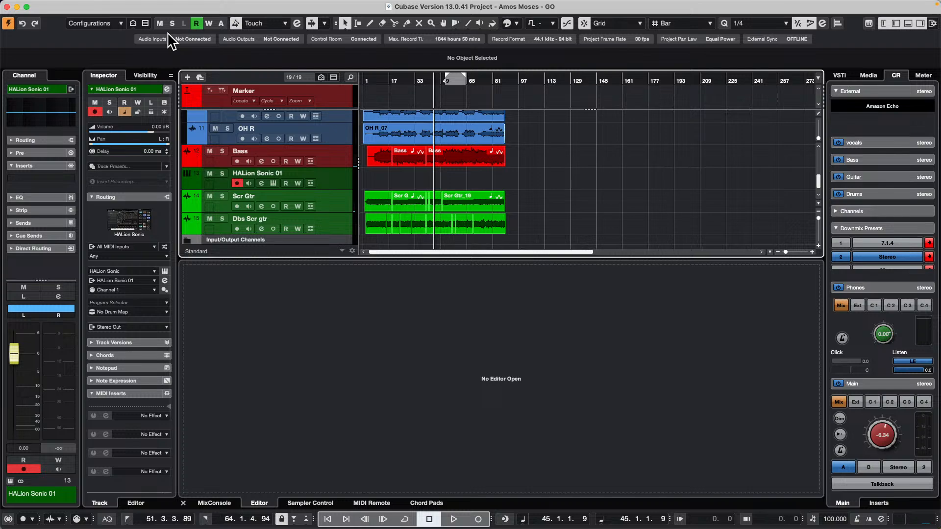
key(F3)
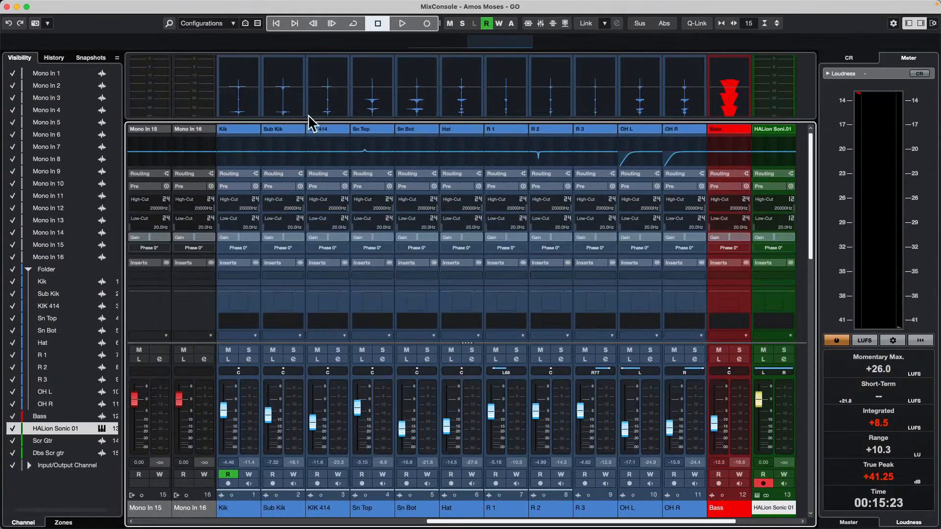
click(933, 23)
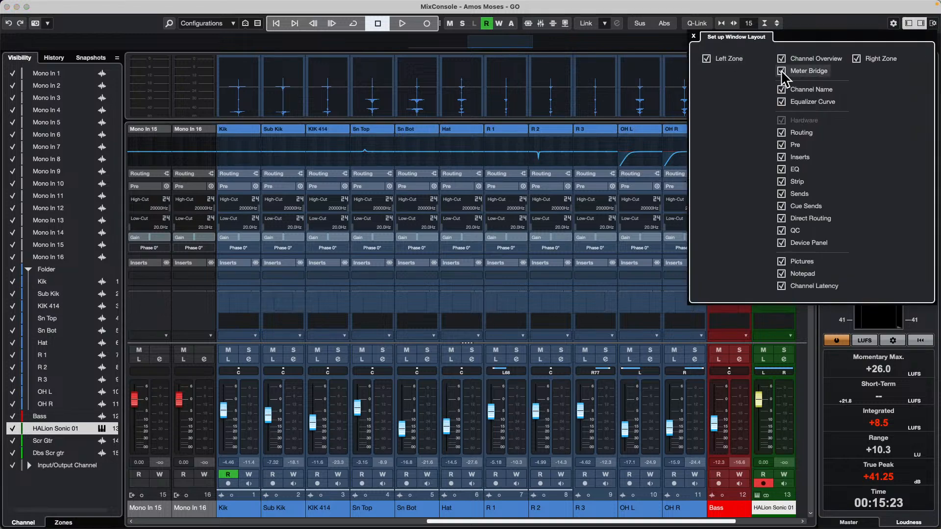
click(797, 72)
click(797, 71)
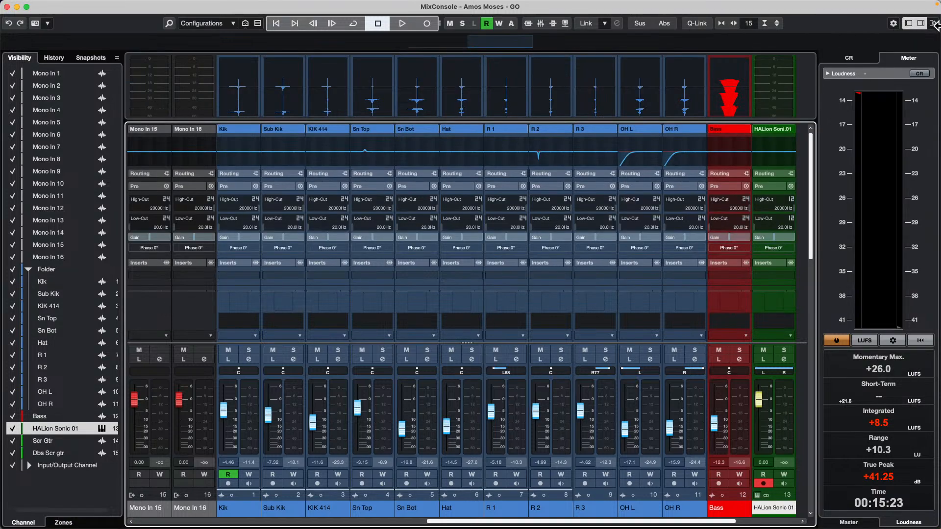
click(934, 25)
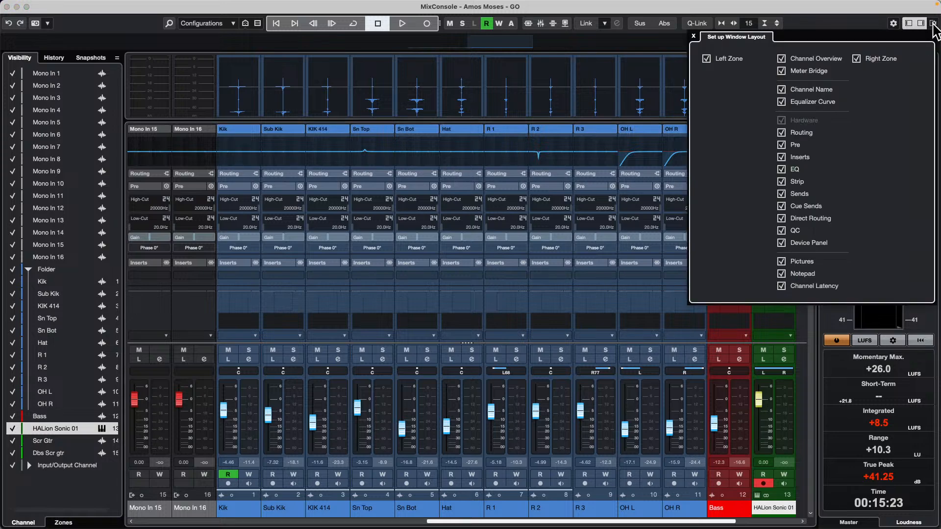
click(933, 25)
click(933, 25)
click(933, 24)
click(933, 24)
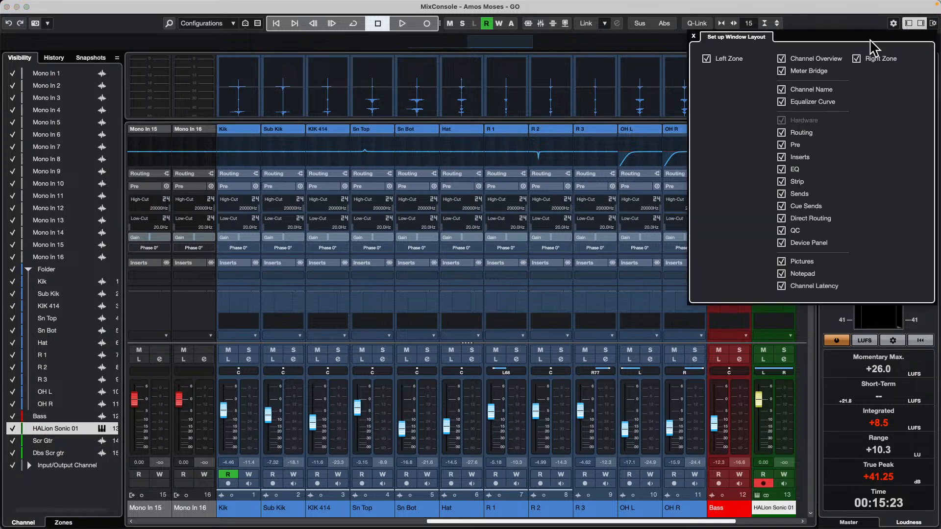
Step: Toggle the MixConsole's meter bridge off and on, leave it hidden, and close the MixConsole window
click(783, 71)
click(787, 73)
click(787, 73)
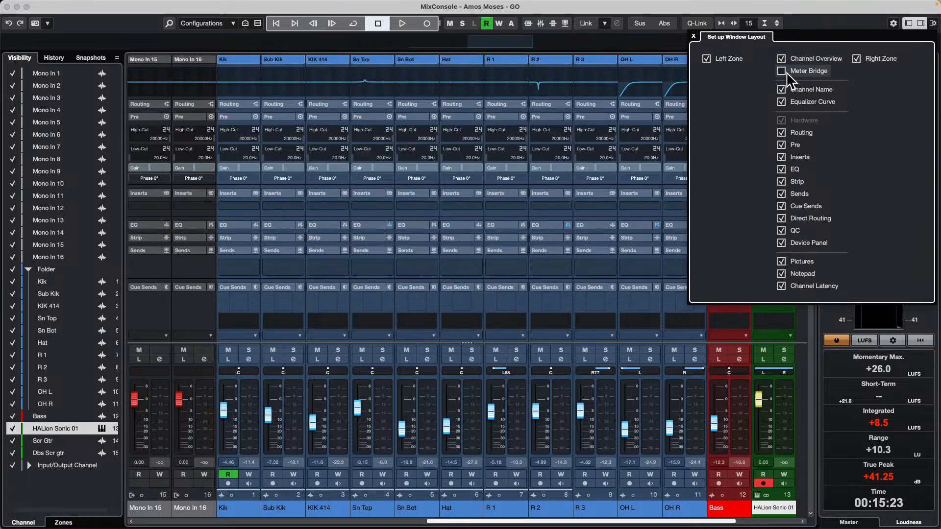
click(787, 73)
click(788, 73)
click(787, 73)
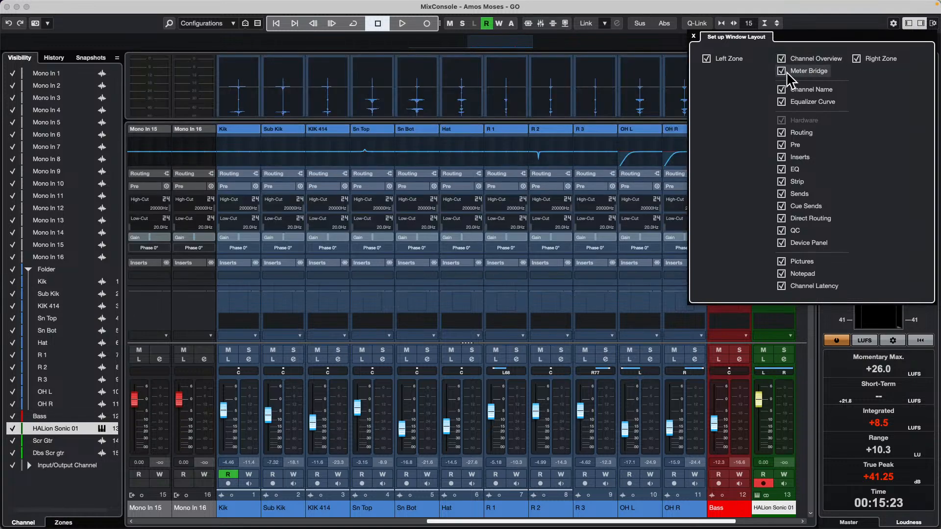
click(786, 72)
click(786, 71)
click(786, 71)
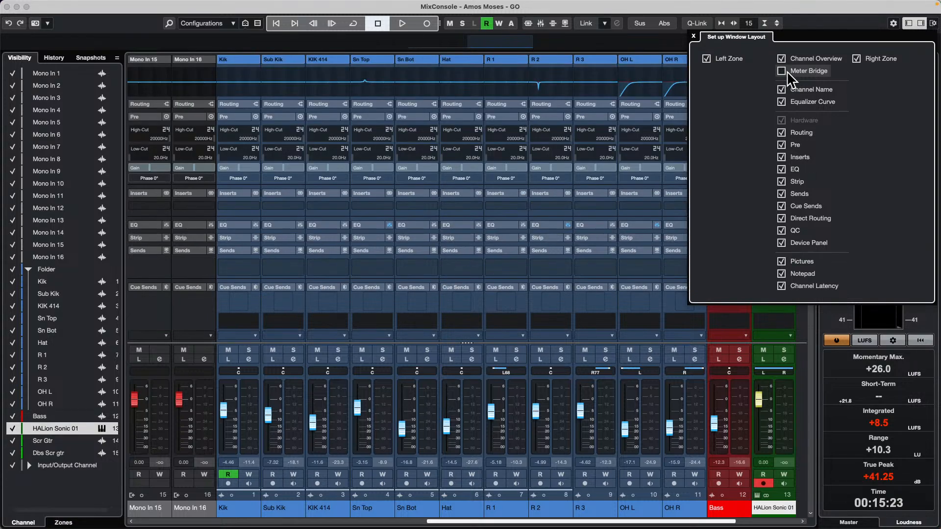
click(694, 36)
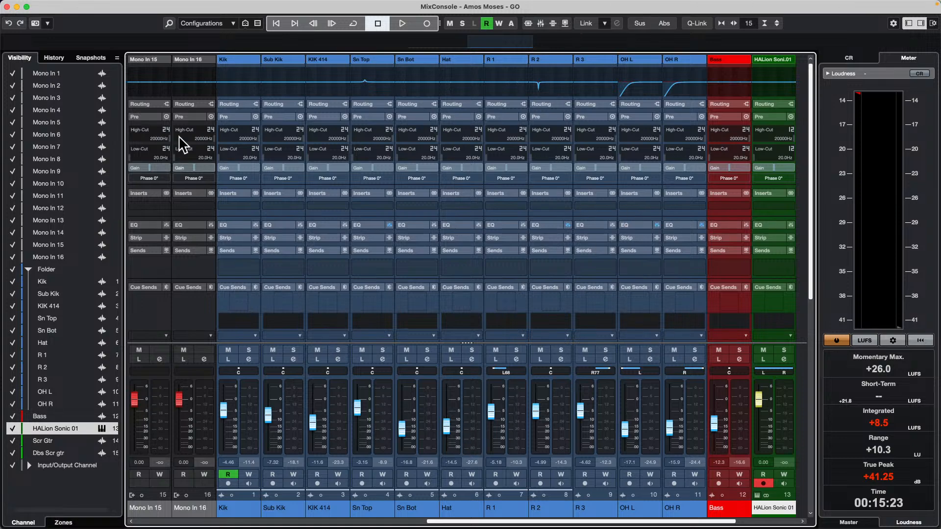
click(7, 7)
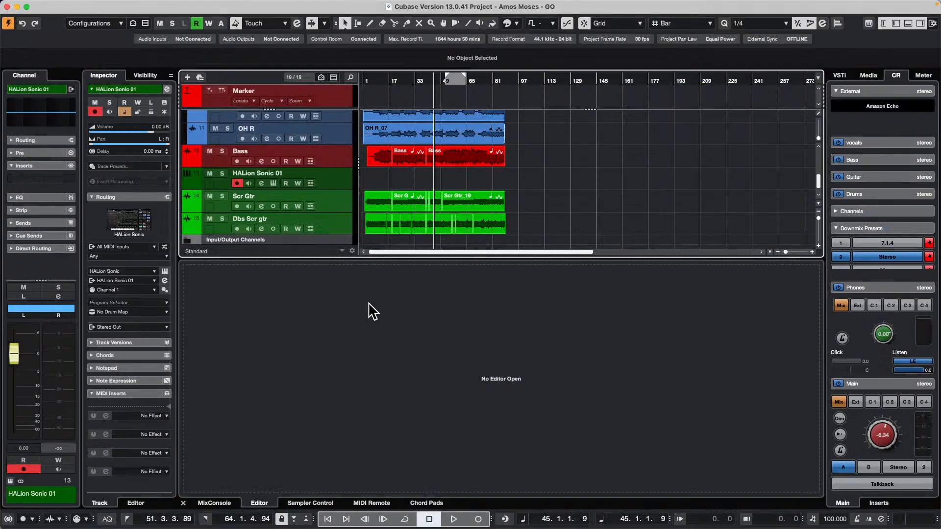
Step: Show the nanoKONTROL2 MIDI Remote in a shorter lower zone and set its mapping page to Mixer
click(372, 503)
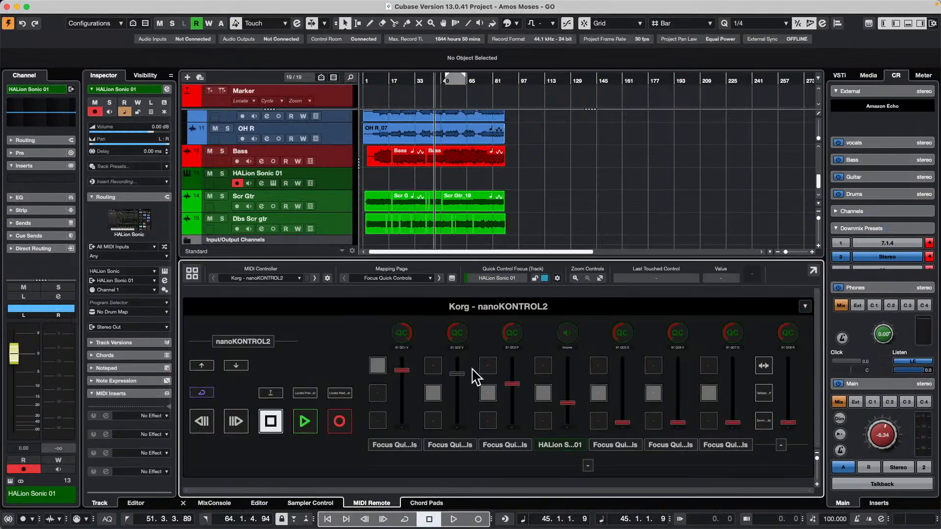
drag(411, 262, 412, 315)
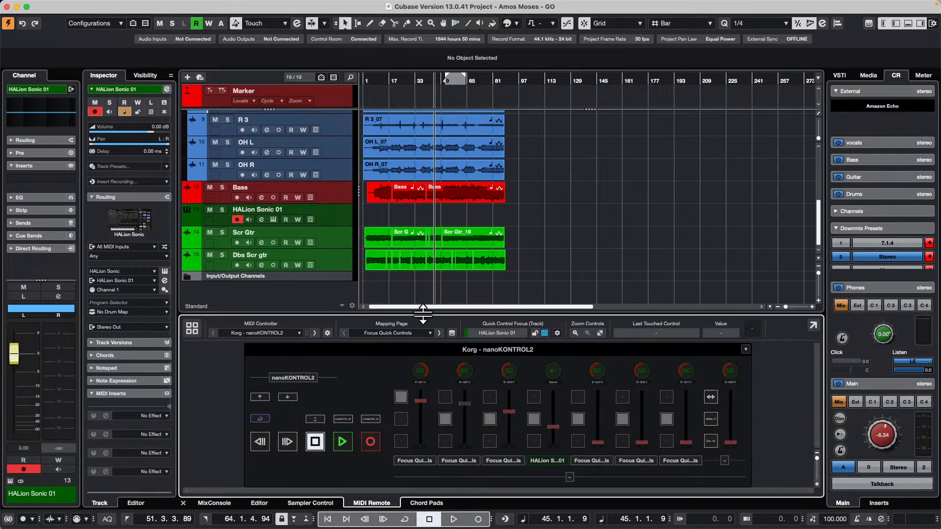
click(399, 333)
click(387, 346)
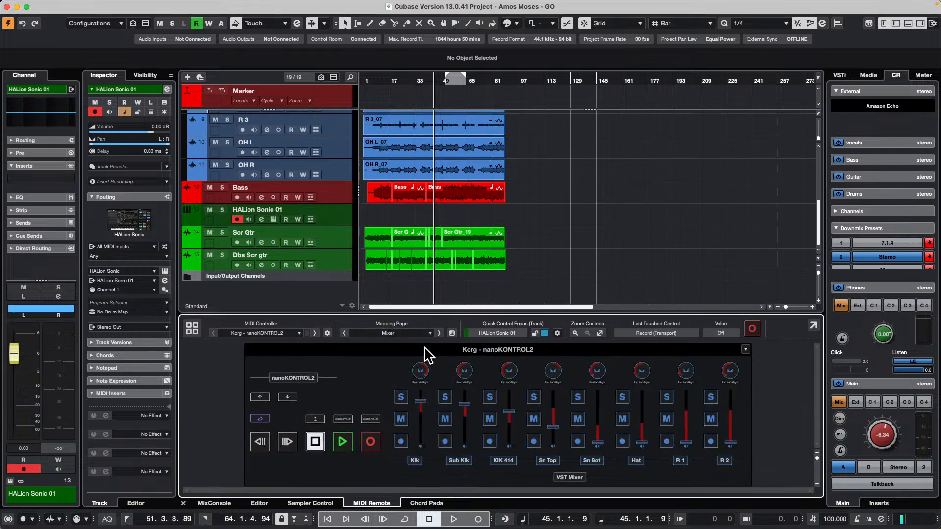
Step: Open the Mapping Assistant for the Kik fader and browse the Selected Track functions and the Mixer Bank Zone channels
double_click(419, 401)
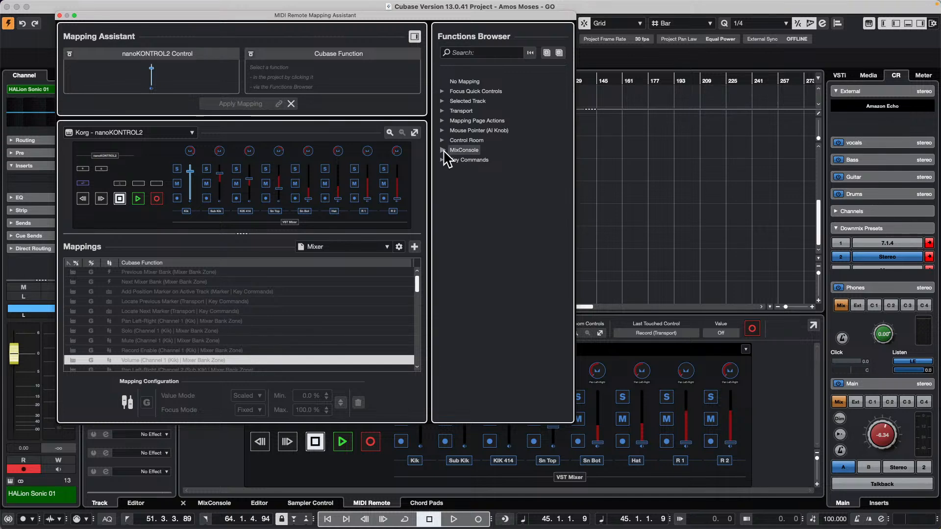
click(443, 101)
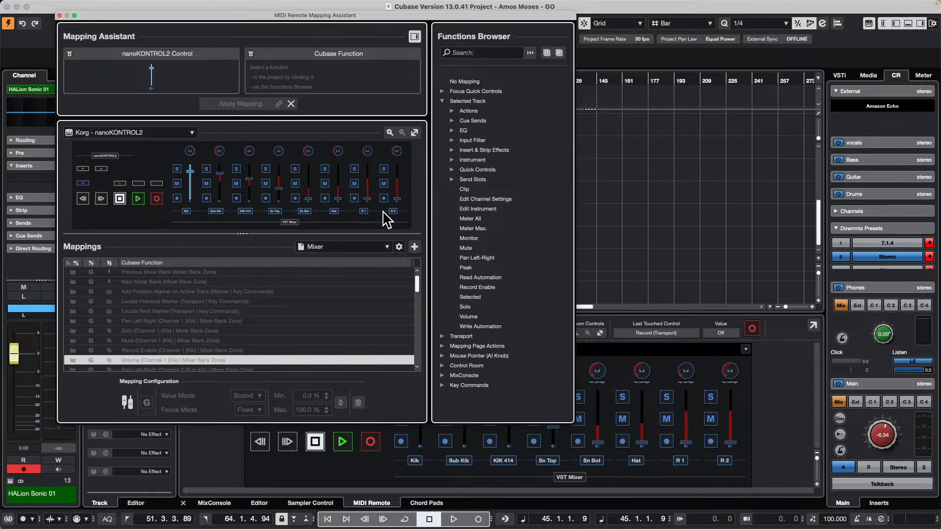
click(443, 376)
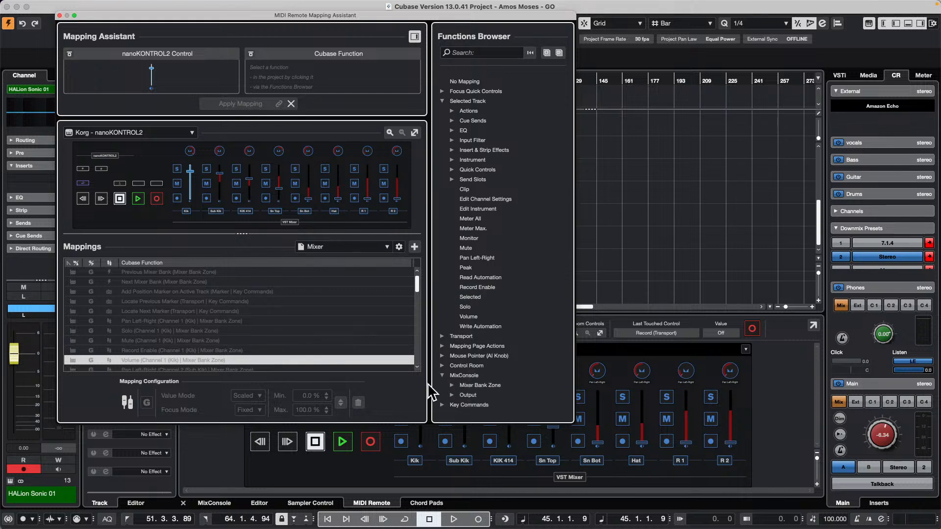
click(451, 385)
scroll(461, 267, down, 2)
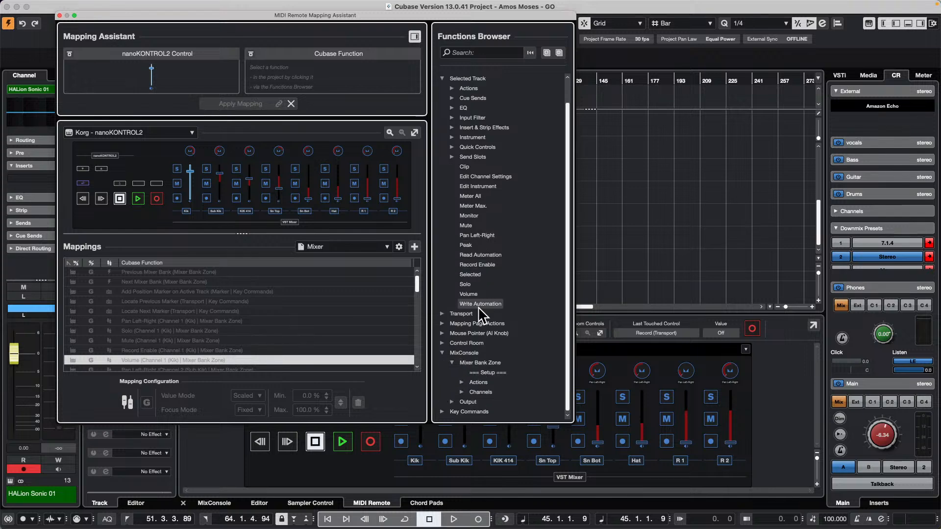
click(462, 393)
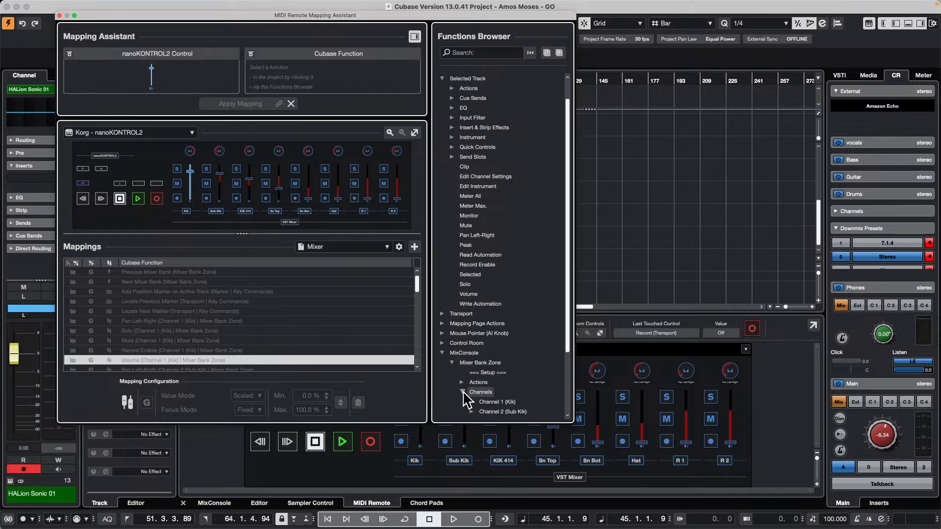
scroll(473, 353, down, 5)
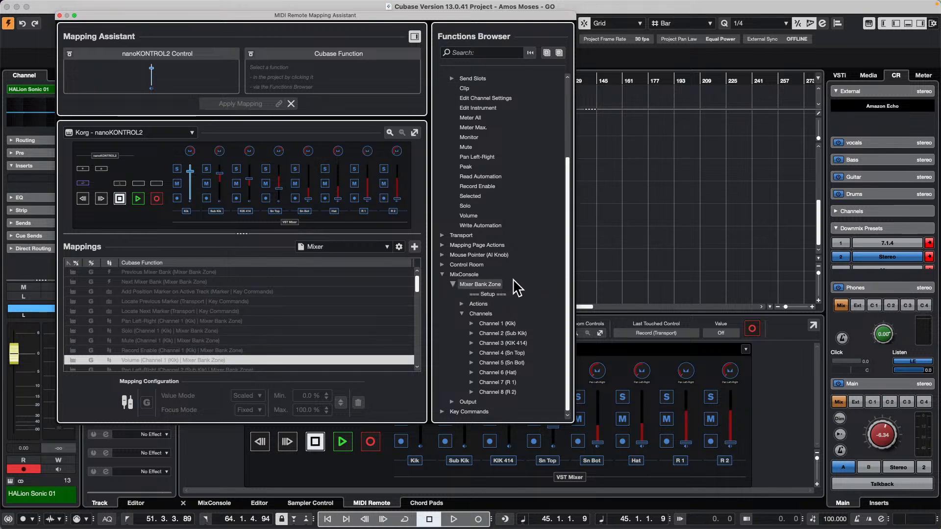
Step: Check the Mixer Bank Zone's actions and confirm its channel setup with 8 mixer channels
double_click(490, 295)
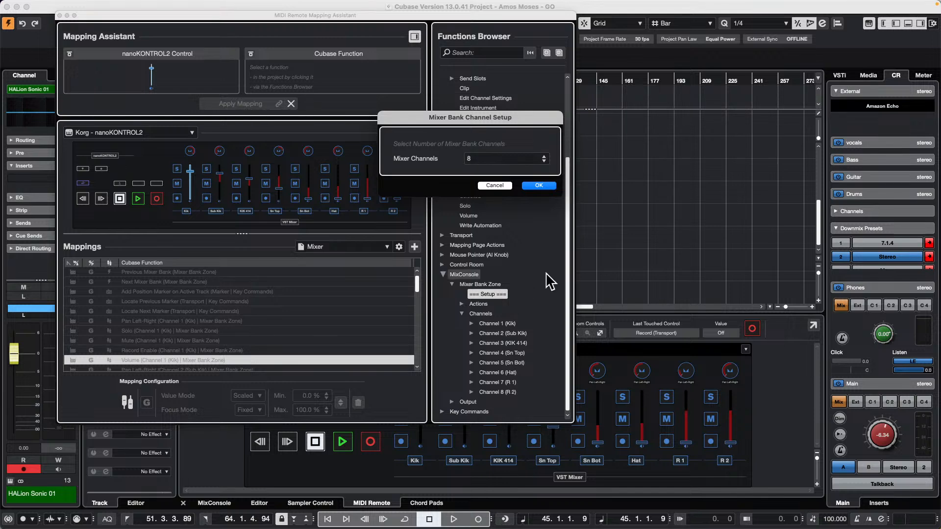
click(539, 186)
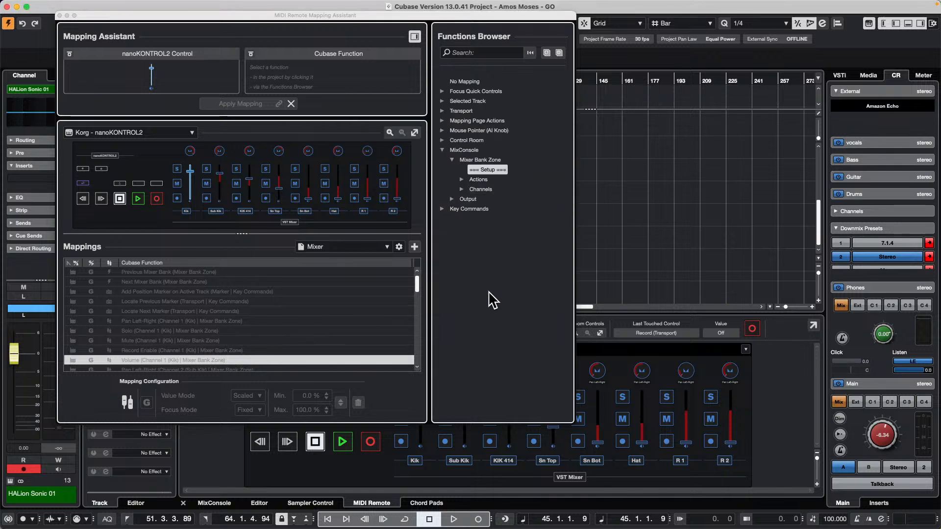
click(463, 178)
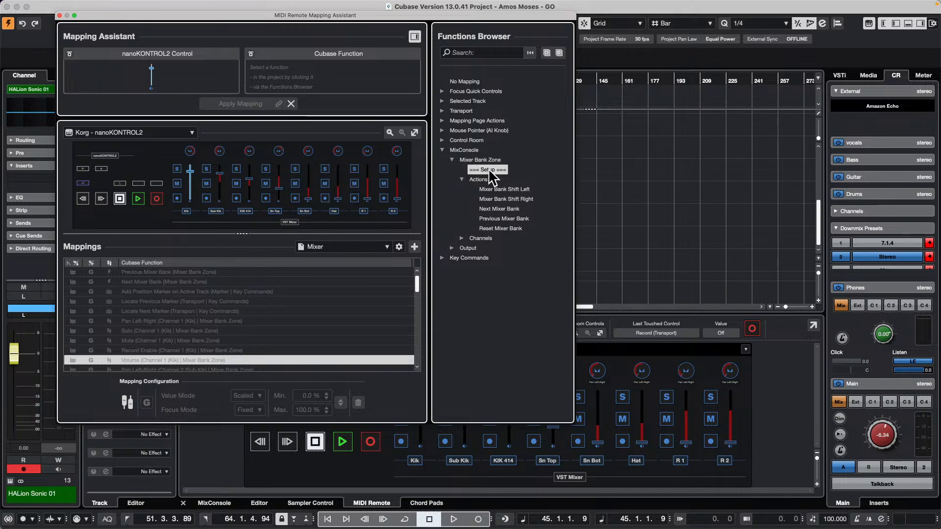
double_click(489, 169)
click(539, 185)
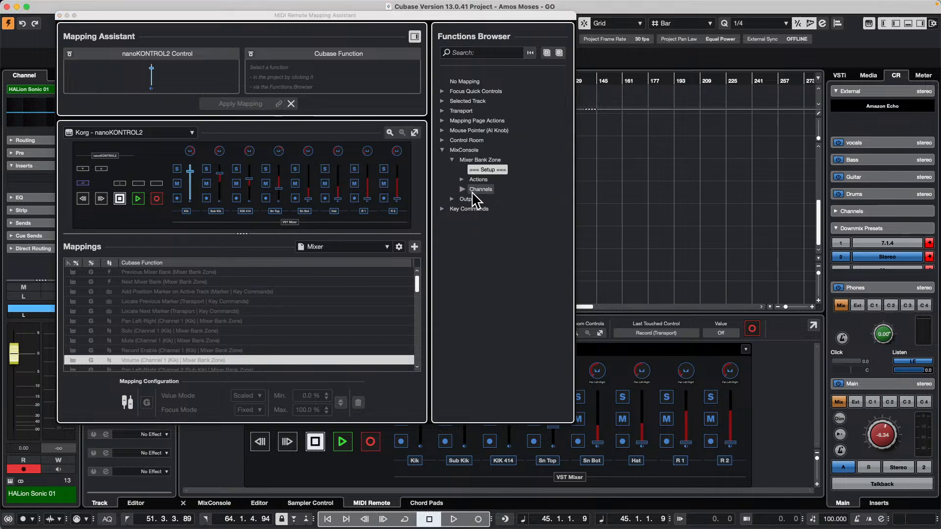
Step: Examine the functions available for Channel 1 (Kik) in the Mixer Bank Zone and close the Mapping Assistant
click(463, 187)
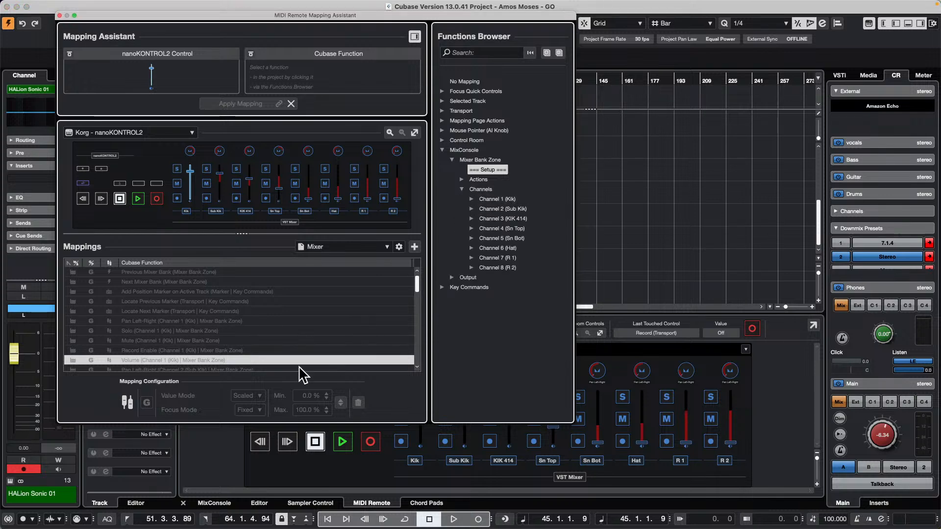
click(472, 199)
scroll(466, 294, down, 5)
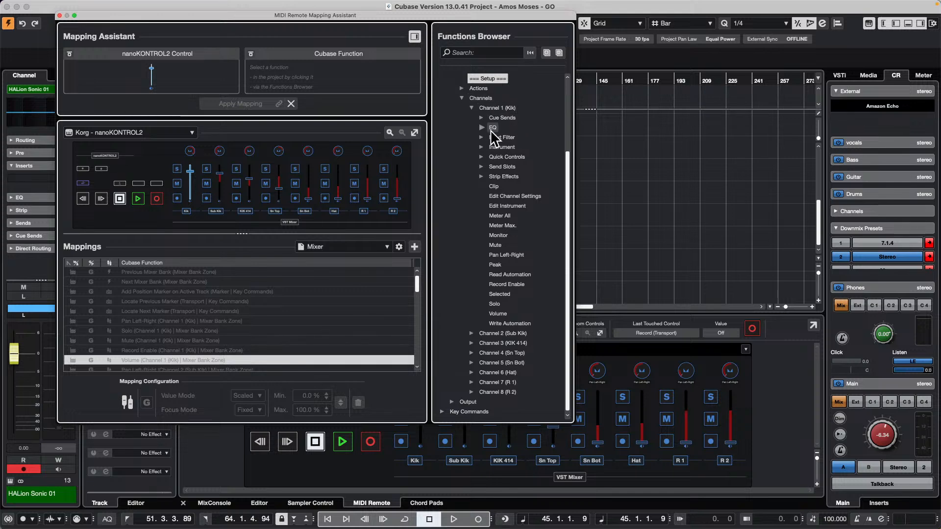
scroll(490, 131, up, 3)
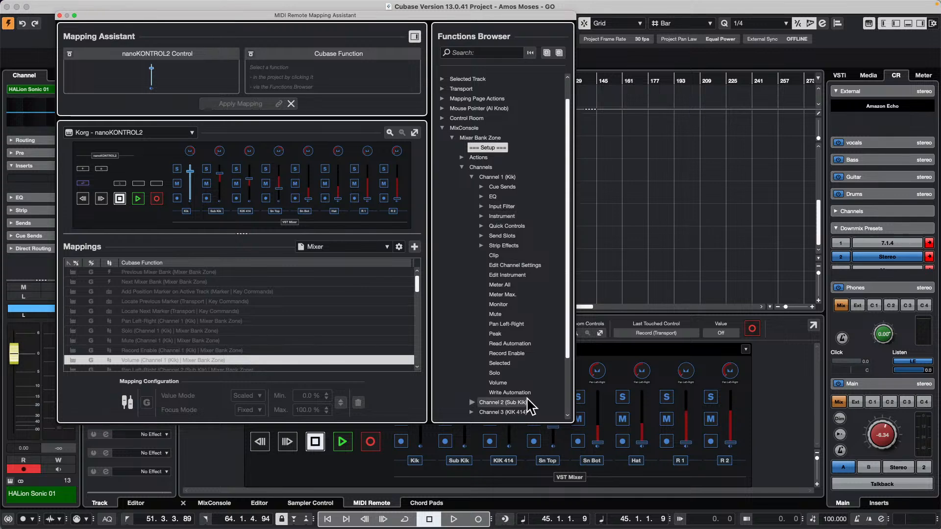
click(60, 15)
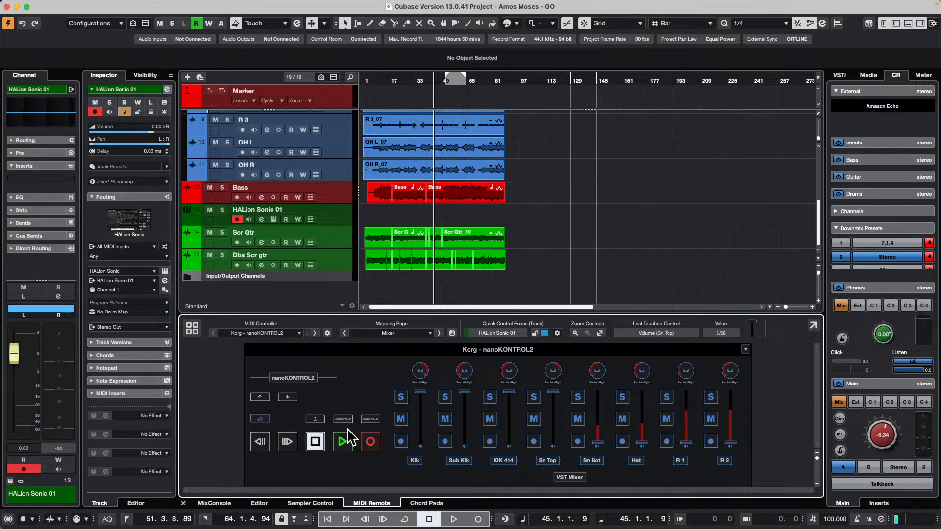
Step: Show the MixConsole in the lower zone and select the R 2 track followed by R 3
click(215, 504)
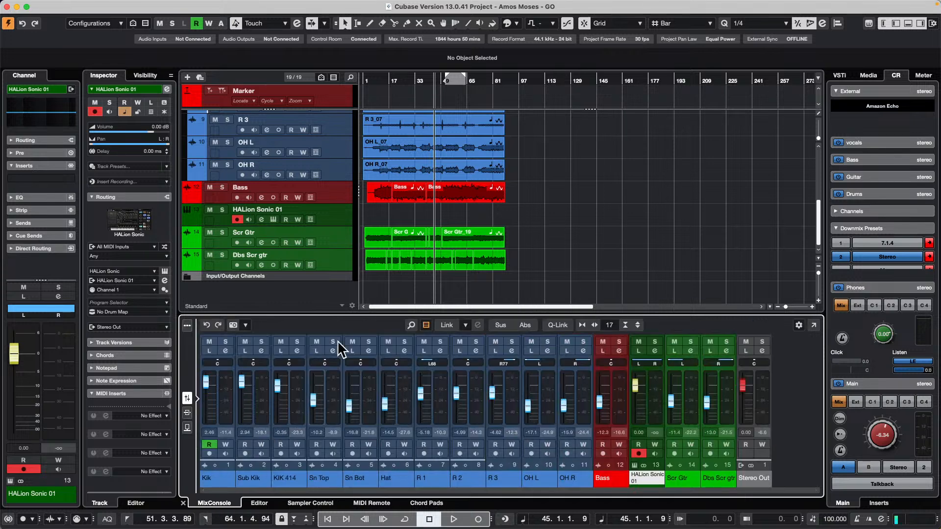
scroll(324, 230, up, 3)
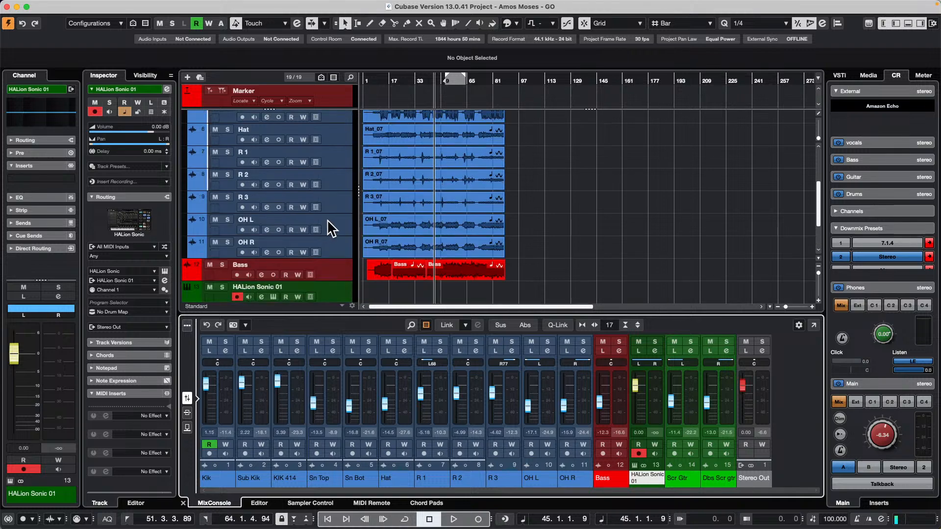
click(329, 183)
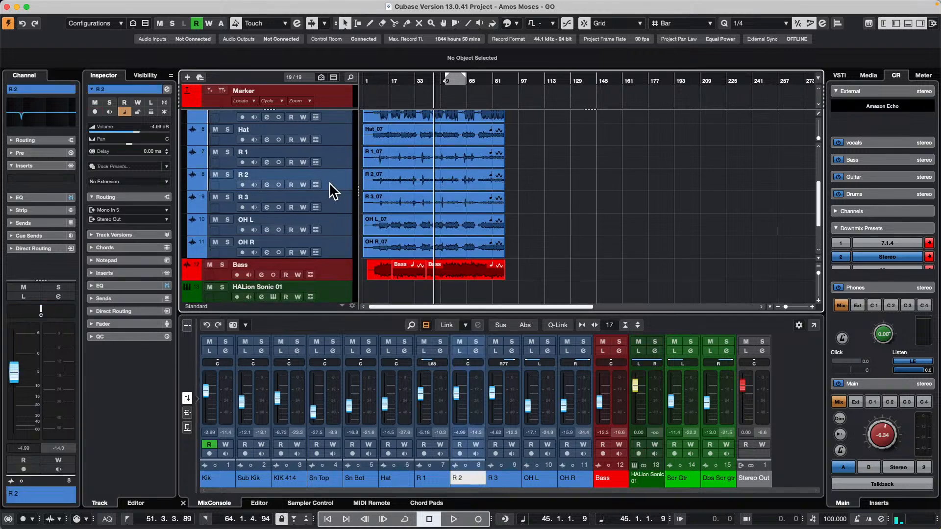
click(332, 203)
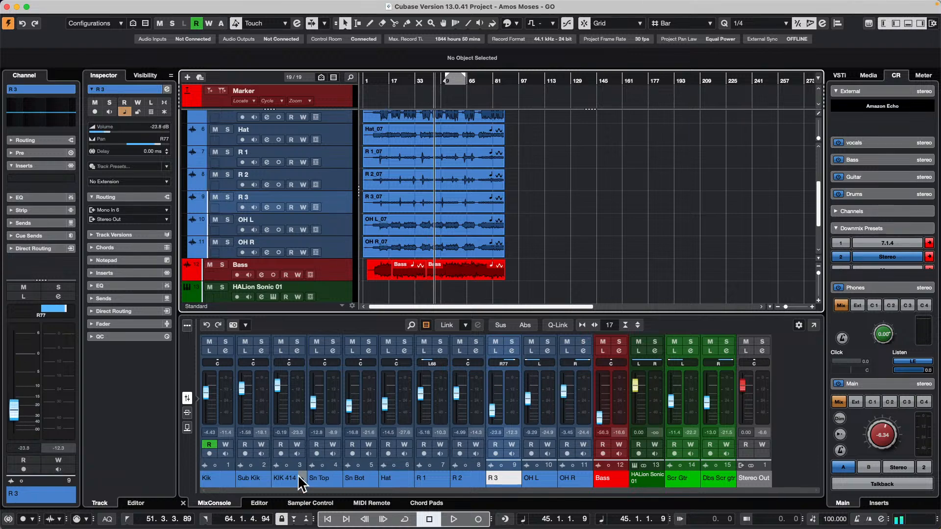
Step: Check the controller's channel assignments in the MIDI Remote, return to the lower-zone MixConsole and select the HALion Sonic 01 track
click(369, 503)
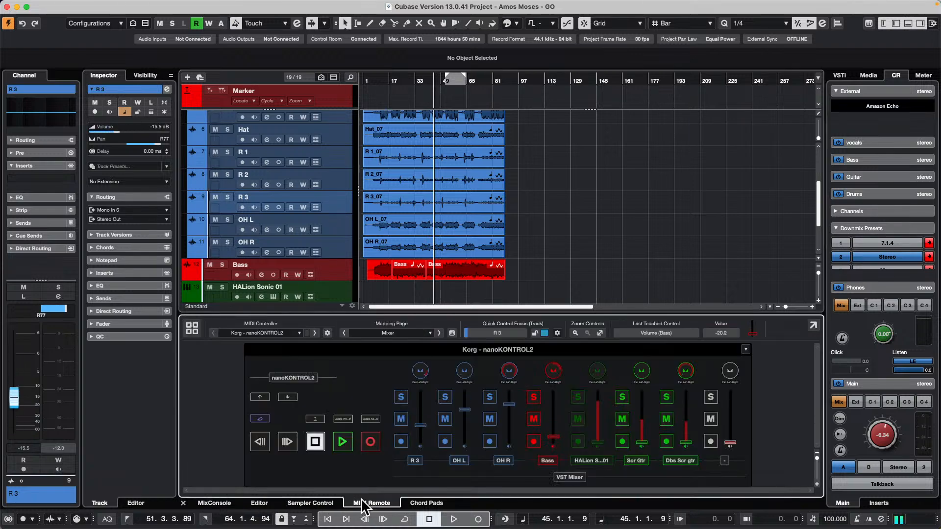
click(214, 503)
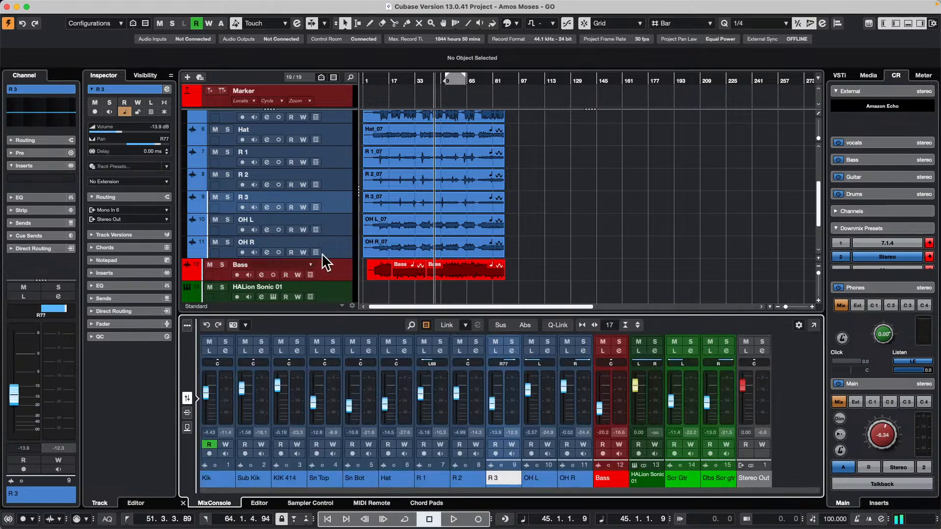
click(339, 290)
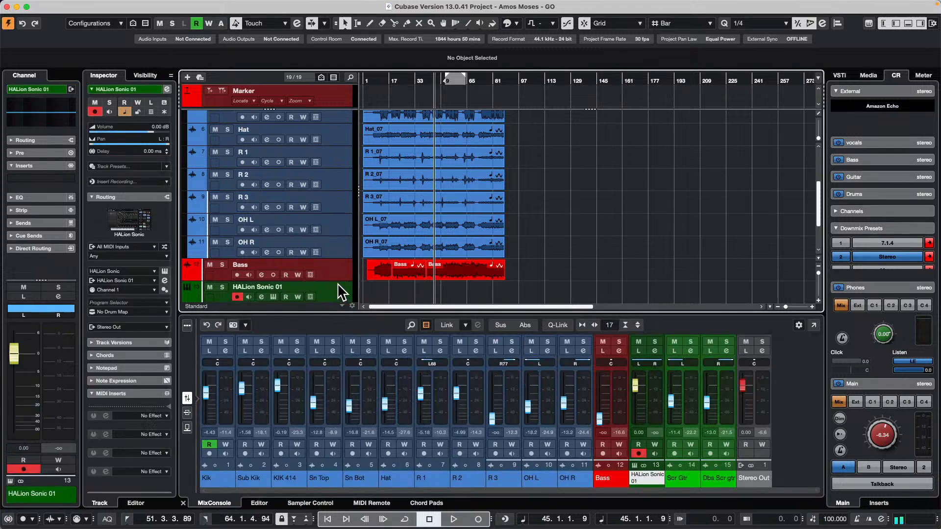
Step: Select the Hat track followed by the Sub Kik track in the track list
click(329, 161)
click(328, 140)
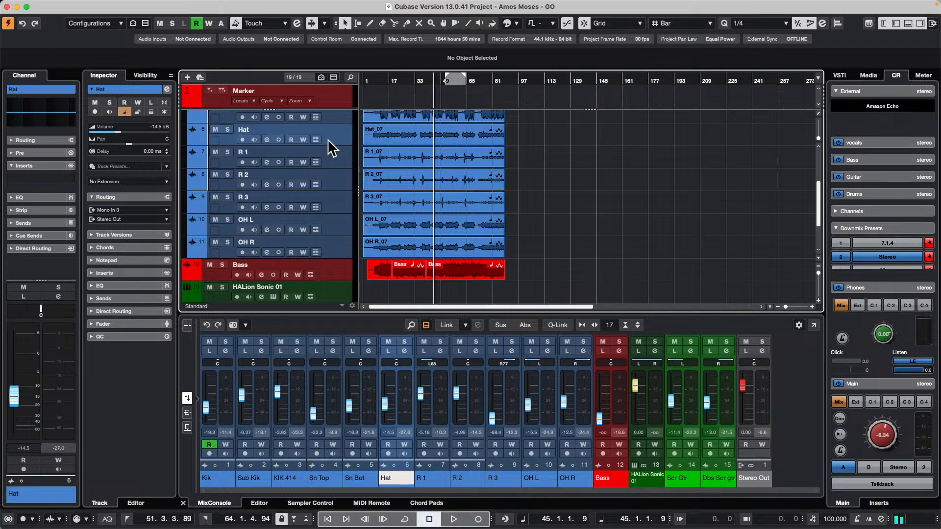
scroll(327, 139, up, 3)
click(330, 125)
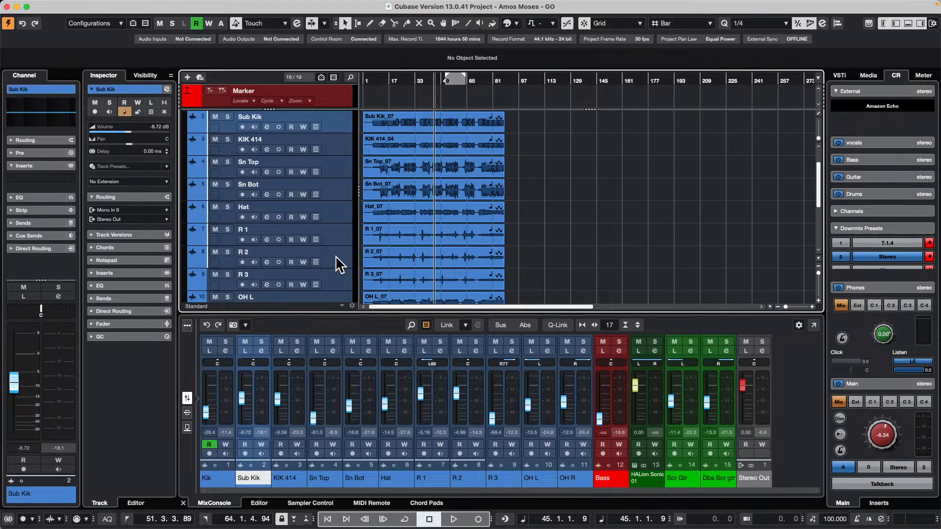
Step: Select the OH L track and check the nanoKONTROL2 channel assignments in the MIDI Remote
scroll(220, 184, up, 2)
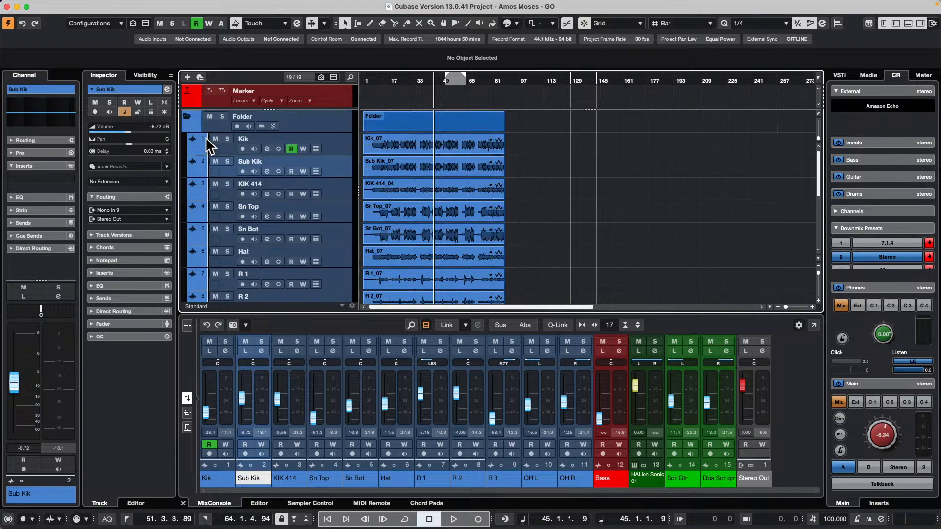
scroll(294, 255, down, 5)
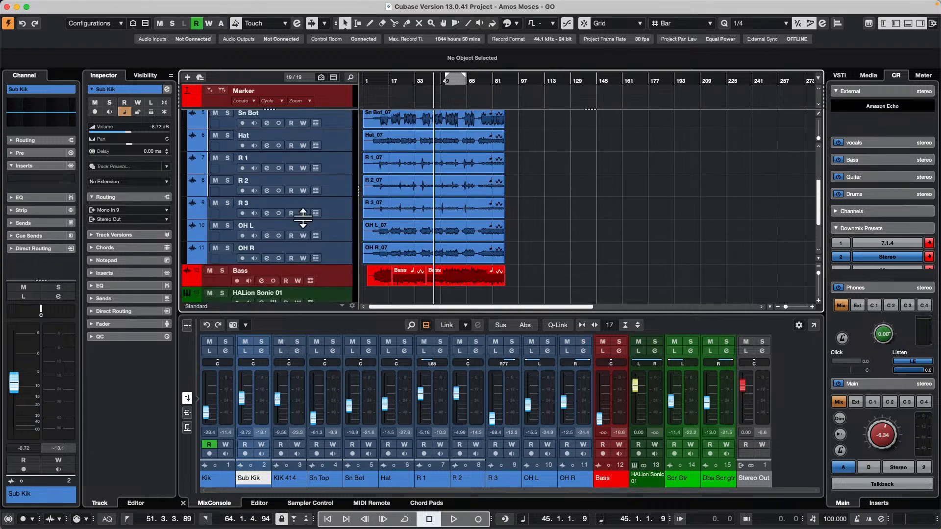
click(342, 228)
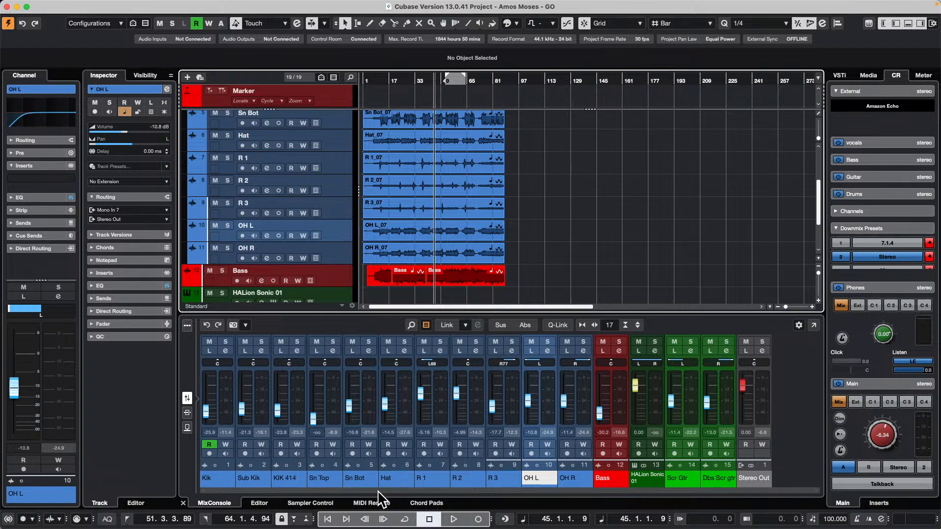
click(369, 502)
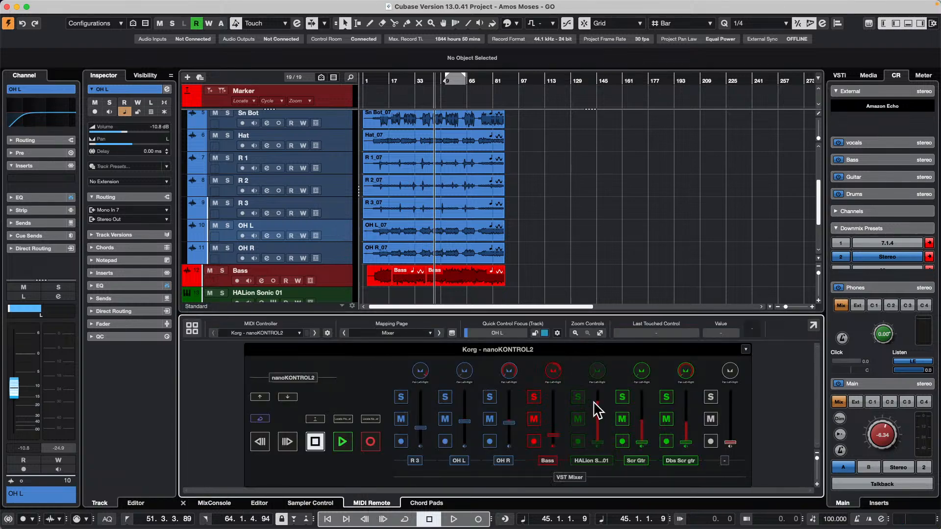
click(452, 334)
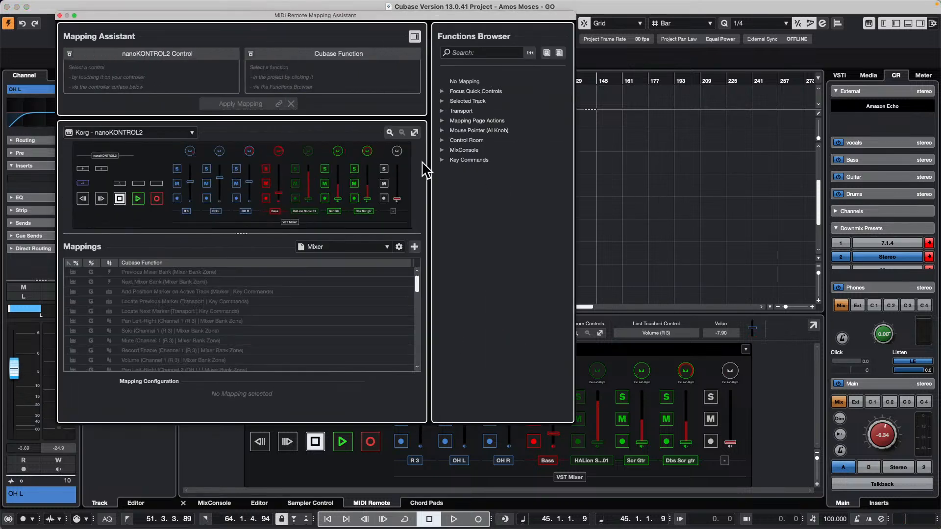
click(442, 150)
click(453, 160)
double_click(498, 170)
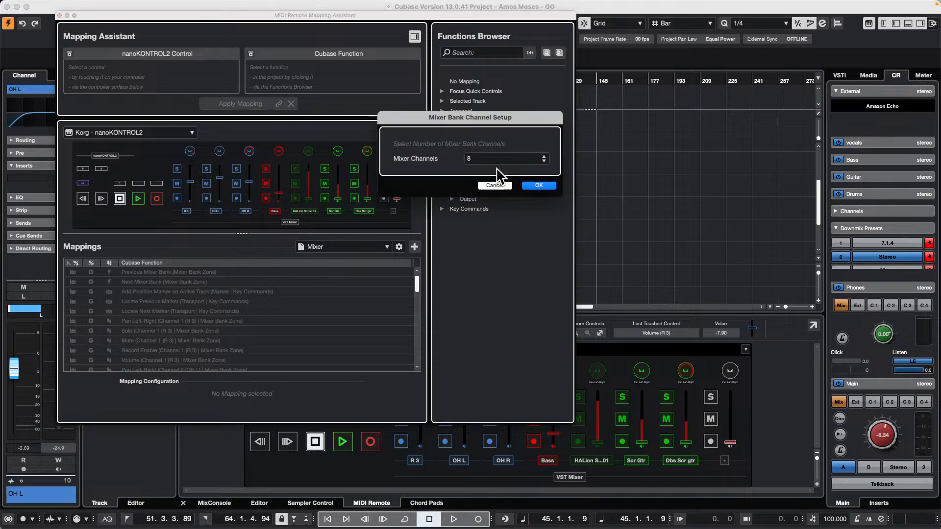
click(495, 186)
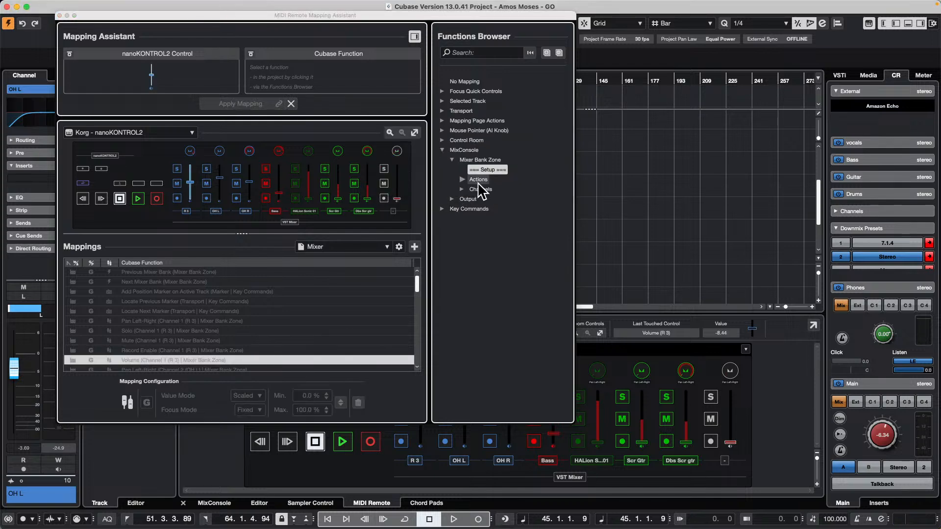
Step: Examine the functions available for Channel 1 (R 3) in the Mixer Bank Zone and close the Mapping Assistant
click(462, 189)
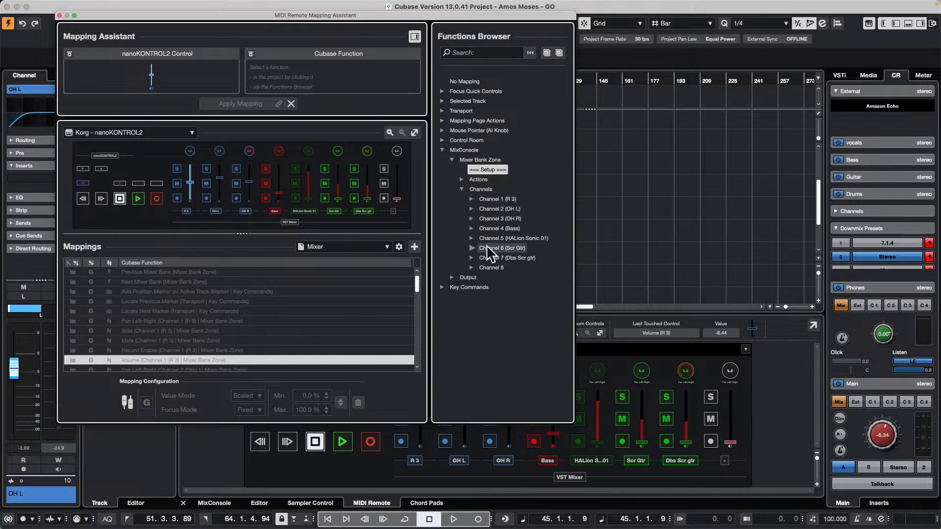
click(472, 199)
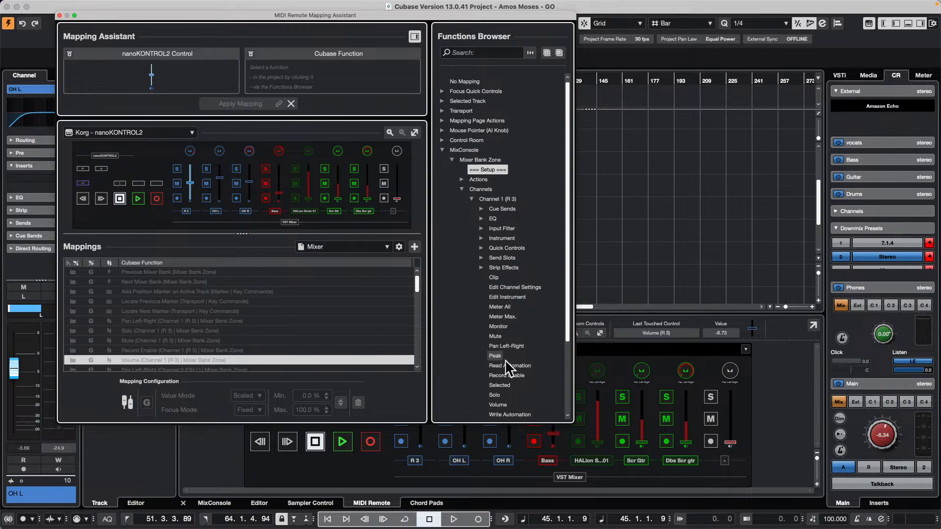
click(60, 15)
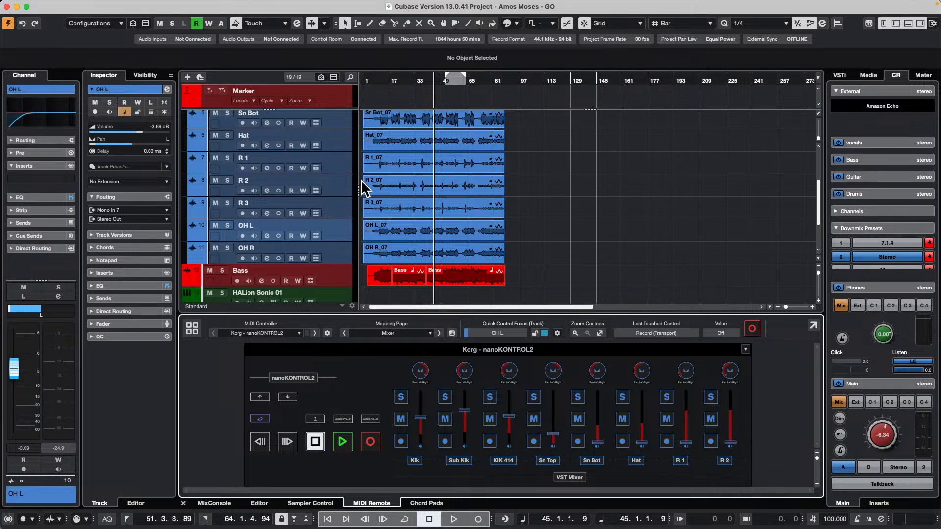
Step: Load Beat Designer in the first MIDI insert of the HALion Sonic 01 track and reposition its window so the full grid is visible
scroll(361, 188, down, 4)
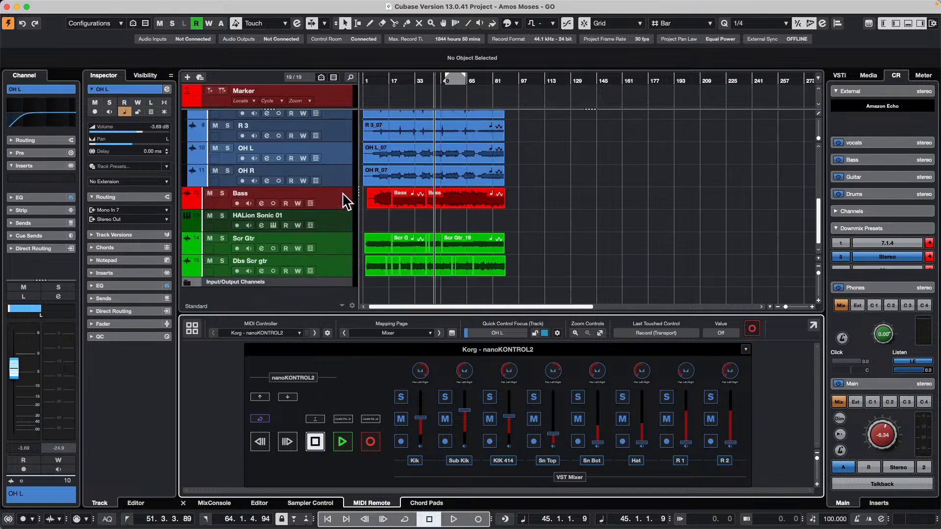
click(328, 217)
click(152, 417)
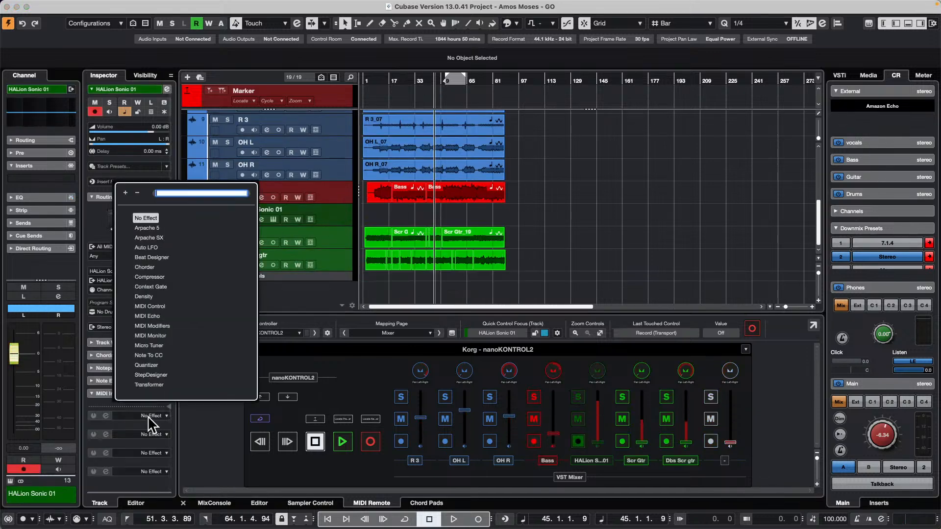
click(158, 257)
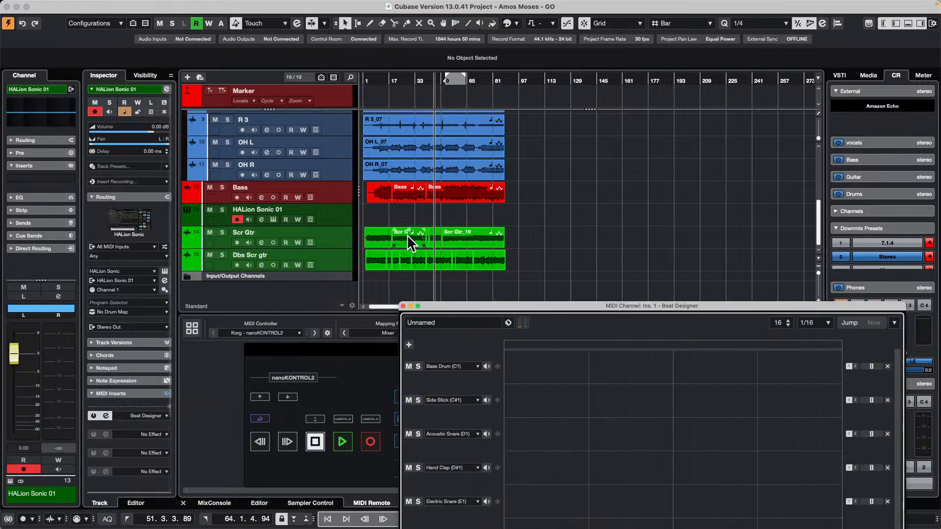
drag(546, 312, 419, 64)
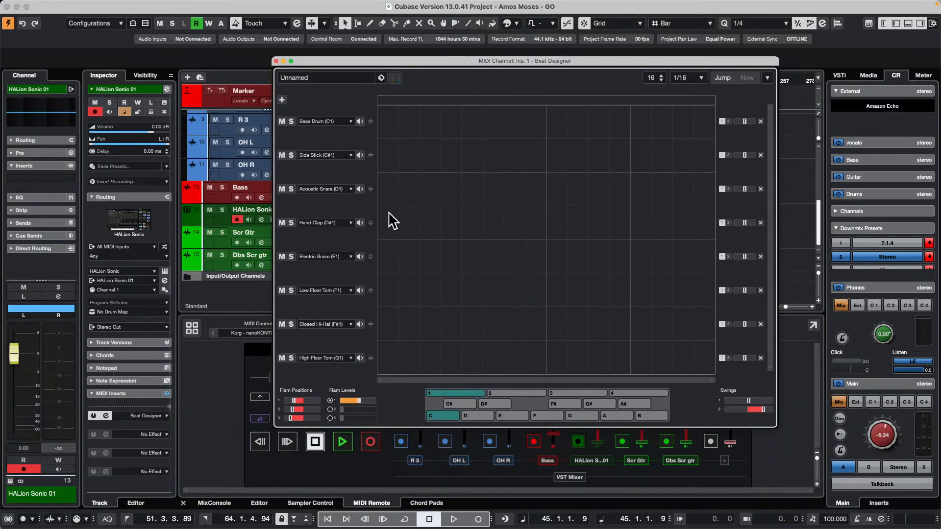
Step: Fill all 16 steps of the Closed Hi-Hat (F#1) lane and lower the velocities of steps 2, 4, 6 and 8
drag(388, 326, 704, 324)
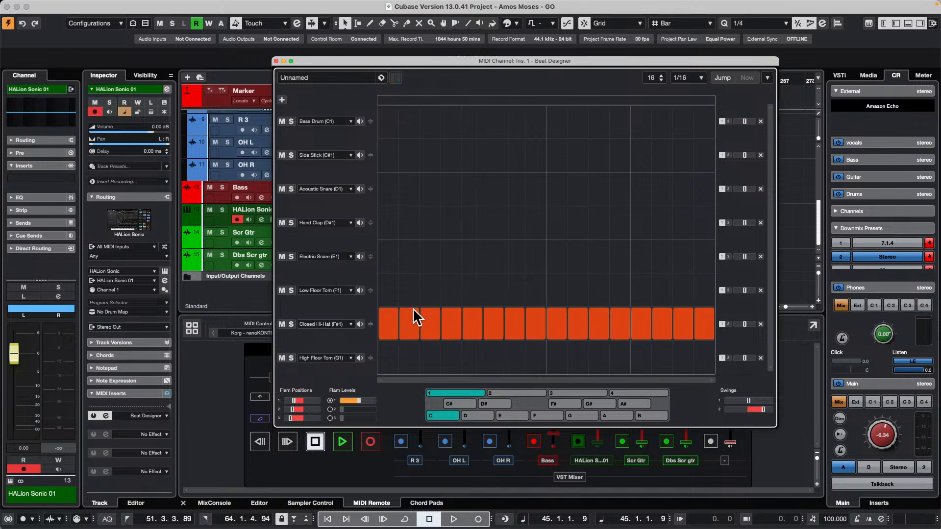
click(448, 324)
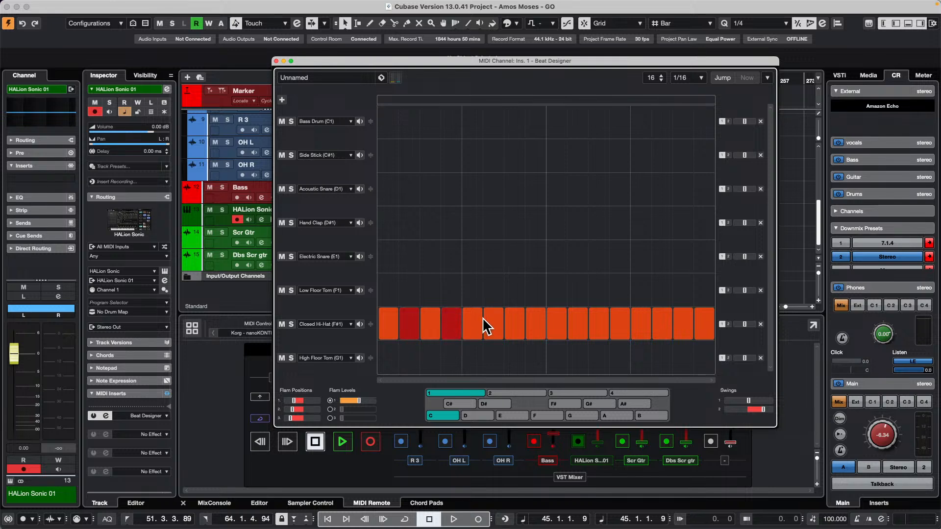
drag(494, 339, 497, 358)
click(537, 333)
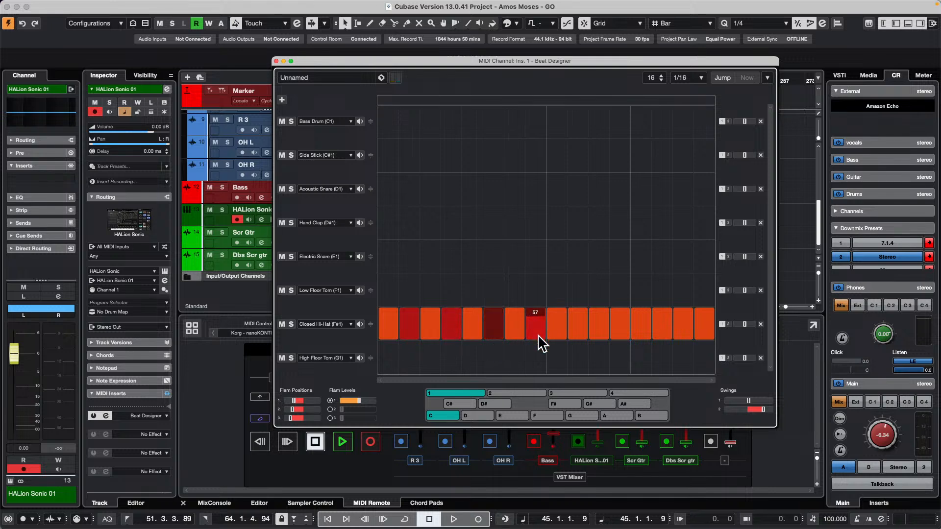
Step: Raise the Closed Hi-Hat velocities on steps 9 and 10, using 127 for step 10, and lower steps 11, 13 and 15
click(558, 337)
drag(556, 322, 556, 279)
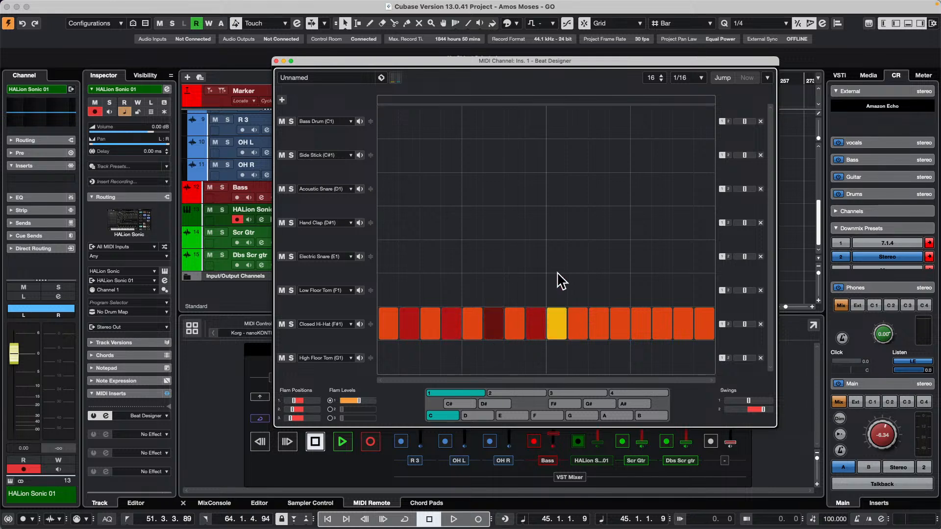
drag(578, 323, 579, 248)
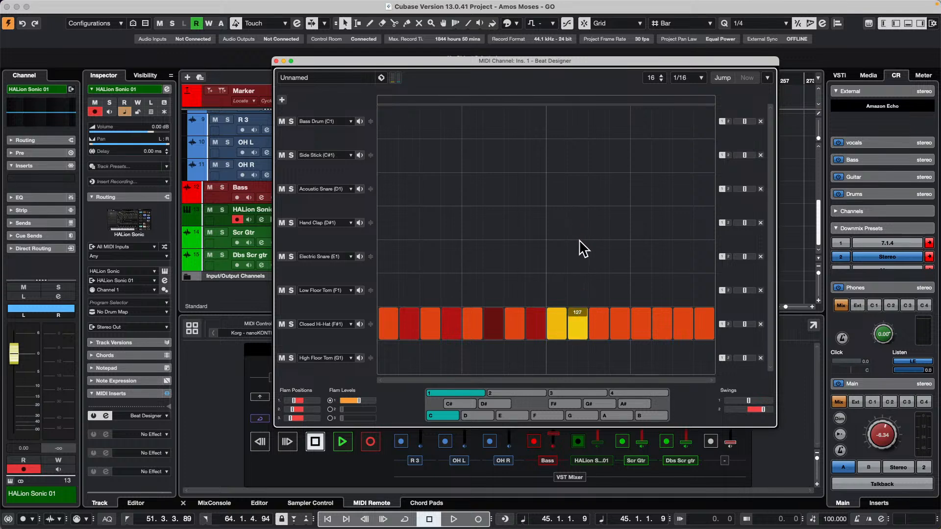
click(606, 321)
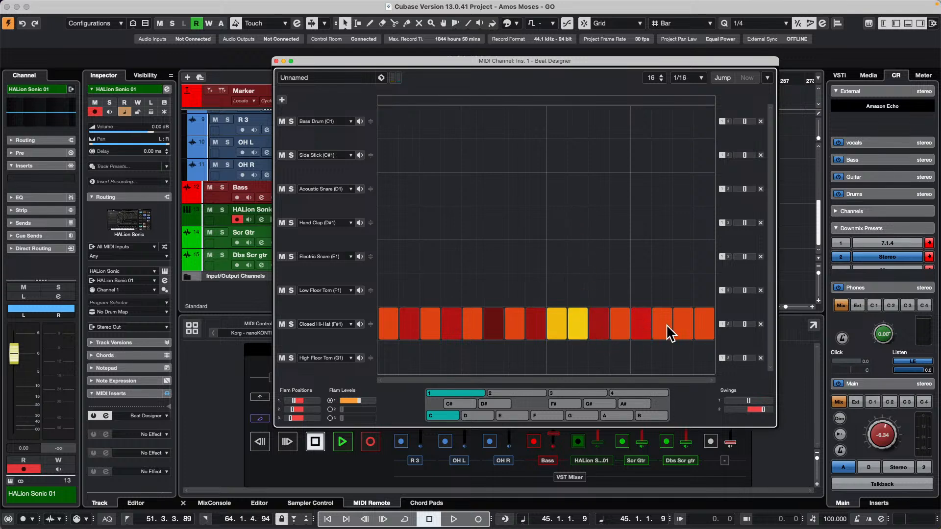
click(683, 326)
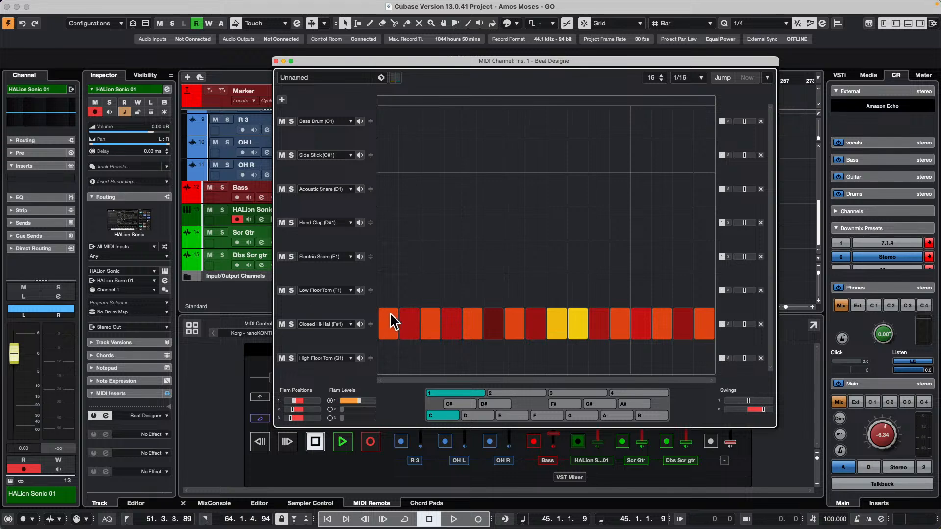
Step: Fine-tune the Closed Hi-Hat velocities on steps 1, 3, 9, 12 and 14 and close Beat Designer
click(387, 316)
click(662, 315)
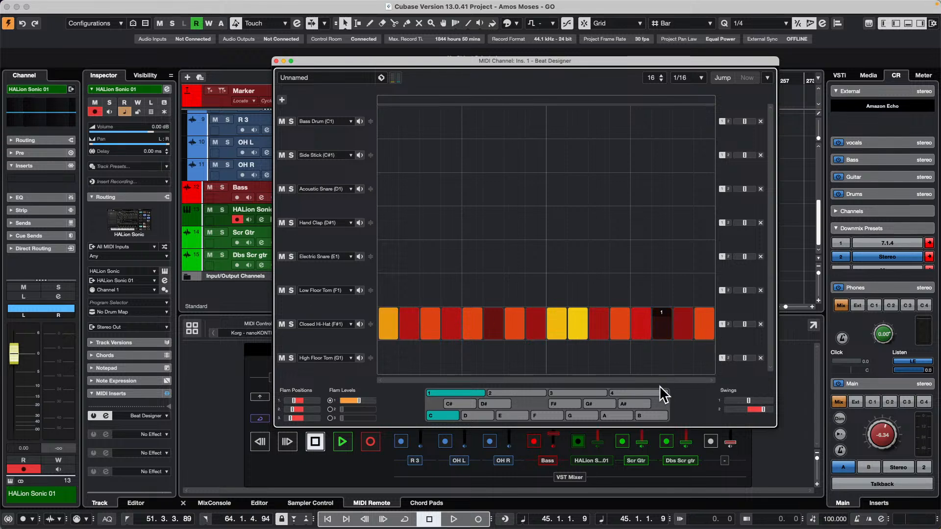
mouse_move(660, 385)
mouse_down()
mouse_move(670, 323)
mouse_move(623, 345)
mouse_move(609, 326)
mouse_up()
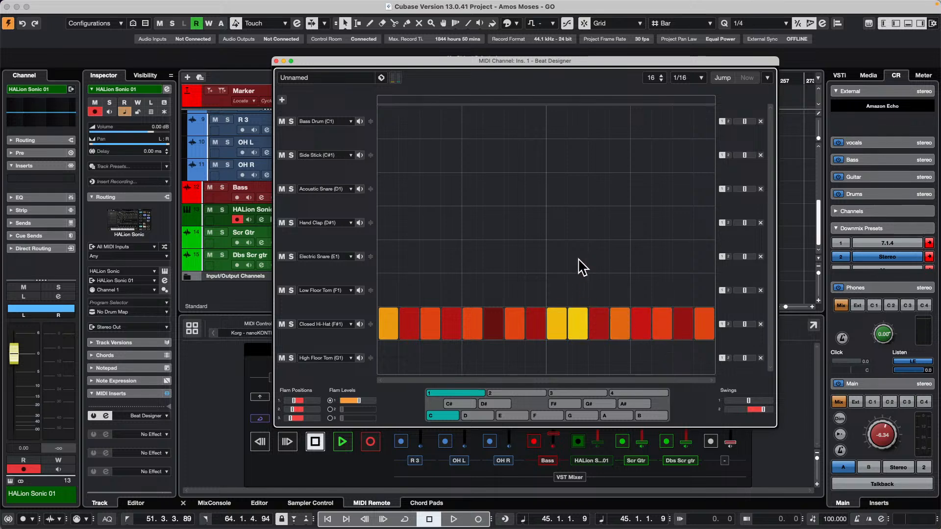
mouse_move(558, 316)
mouse_down()
mouse_move(562, 405)
mouse_move(583, 338)
mouse_move(582, 286)
mouse_move(572, 324)
mouse_move(560, 307)
mouse_move(559, 261)
mouse_move(549, 337)
mouse_move(564, 316)
mouse_up()
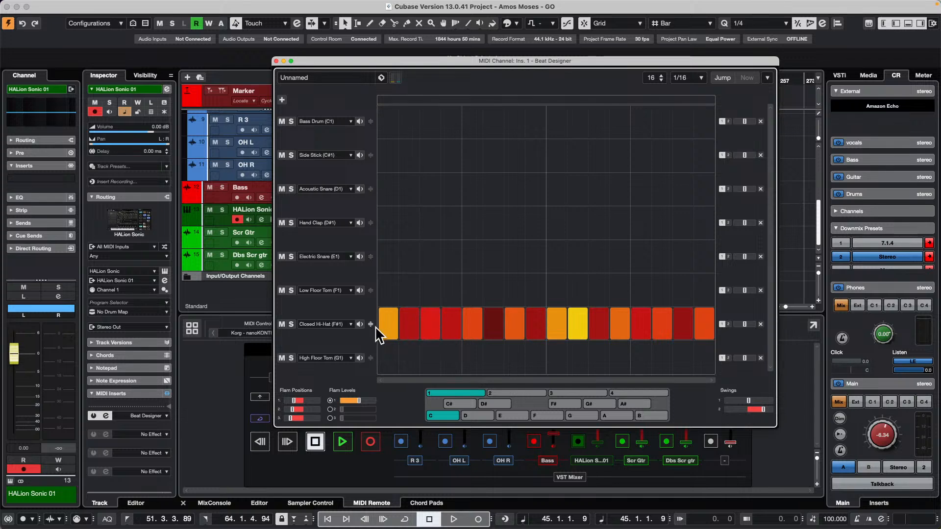
drag(389, 339, 389, 319)
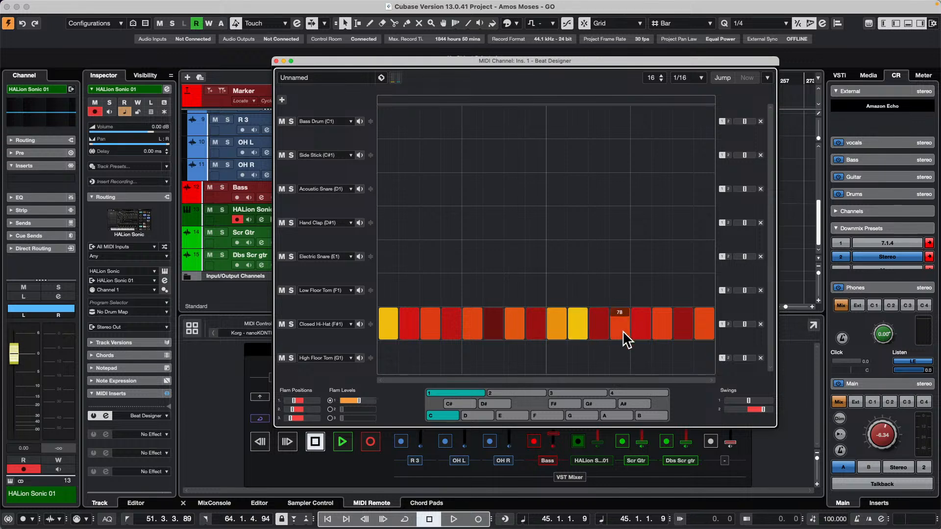
drag(624, 338, 625, 322)
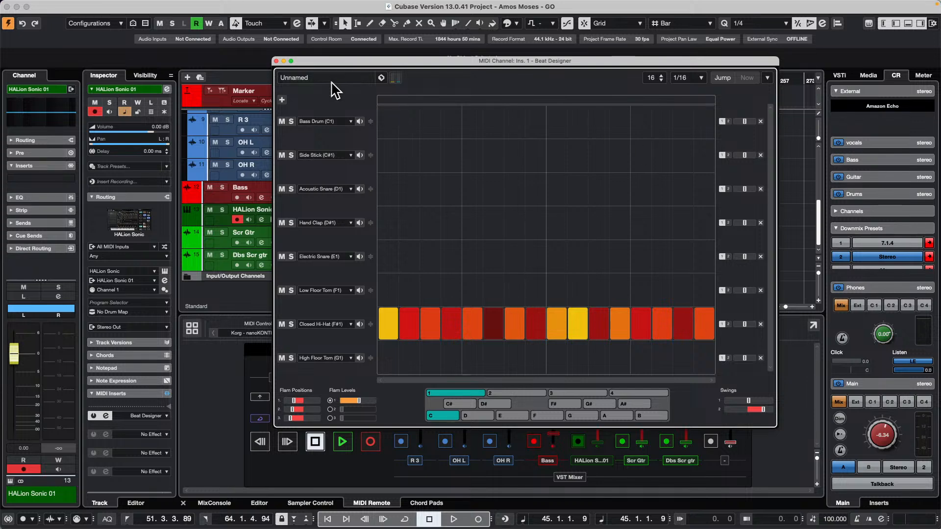
click(275, 61)
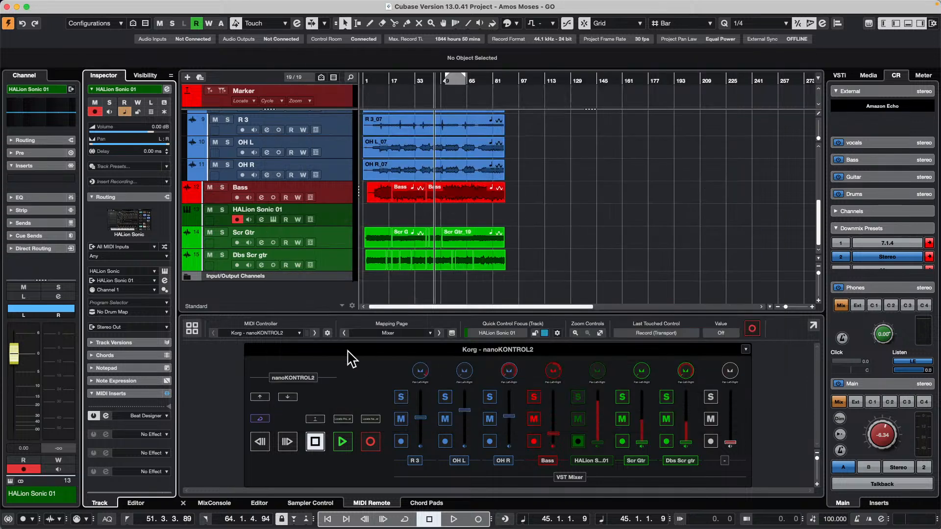
Step: Switch the nanoKONTROL2 to the mapping page Untitled Page and insert the Dynamics effect EnvelopeShaper on the HALion Sonic 01 channel
click(395, 334)
click(398, 371)
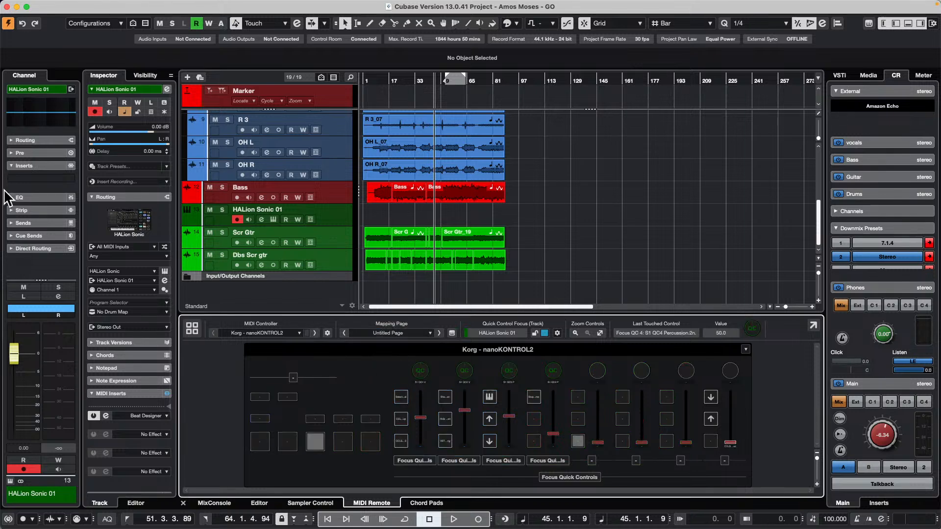
click(60, 179)
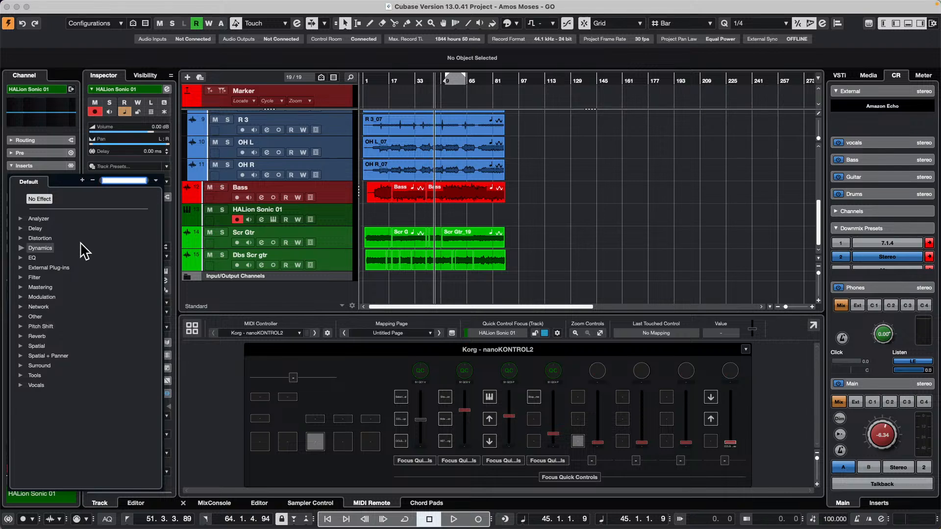
click(16, 249)
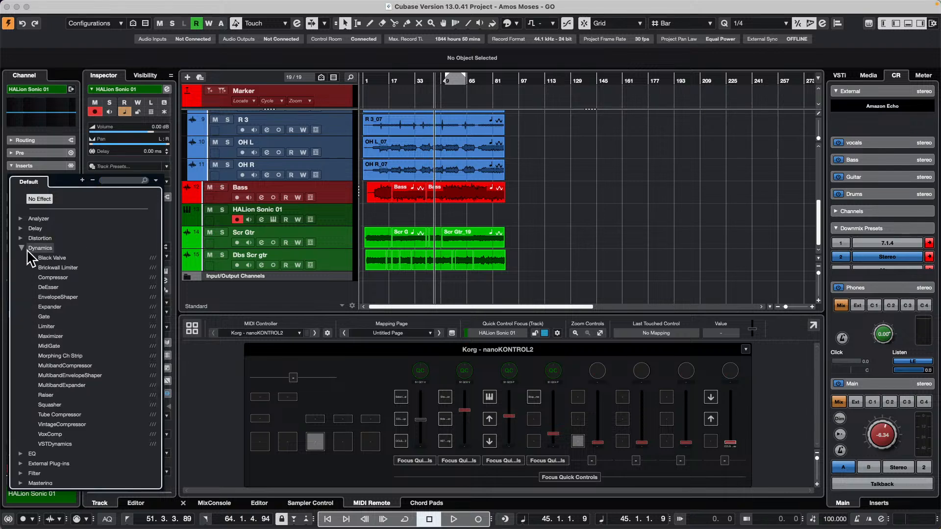
click(66, 293)
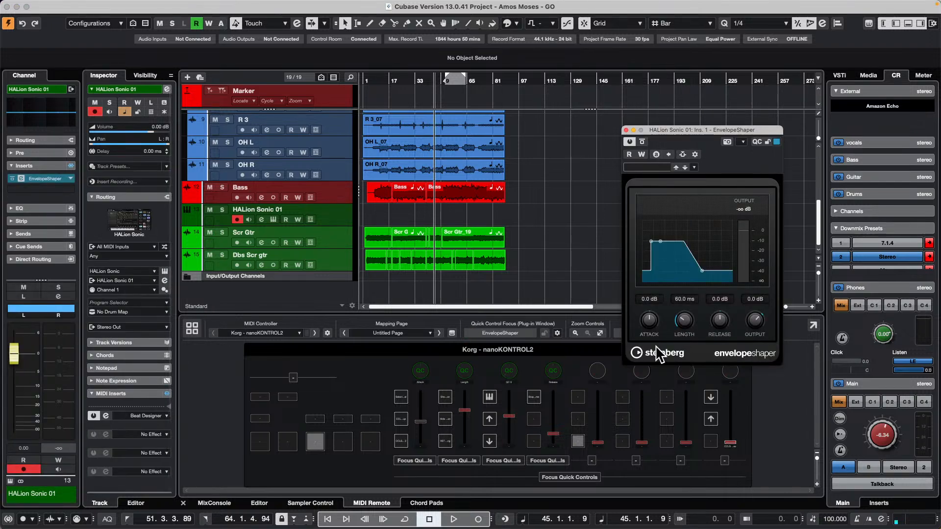
Step: Map EnvelopeShaper's Attack Length parameter to the nanoKONTROL2's sixth fader with the MIDI Remote Mapping Assistant and close the assistant
right_click(687, 318)
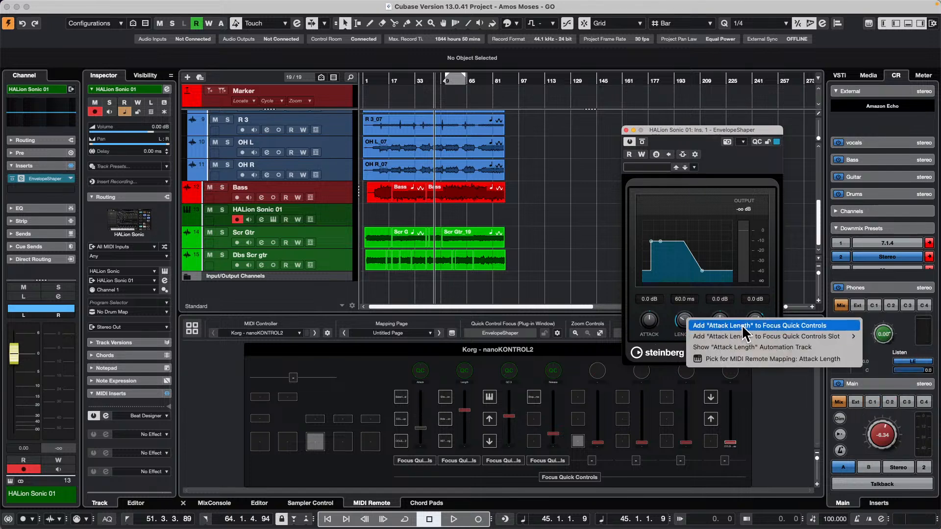
click(739, 360)
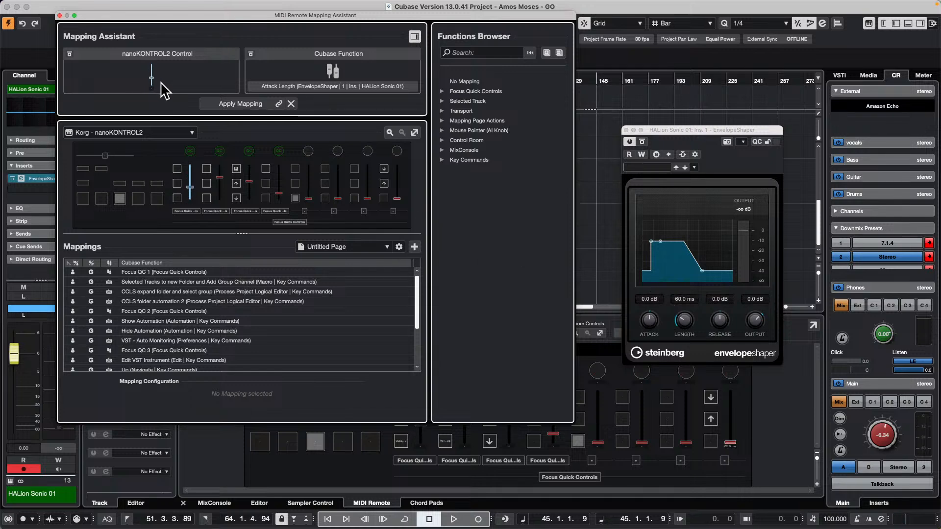
click(249, 104)
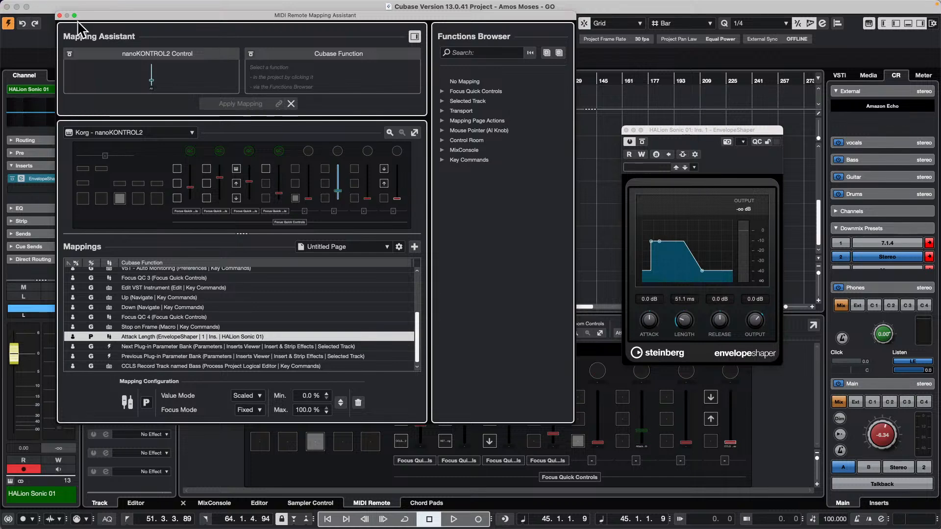
click(60, 15)
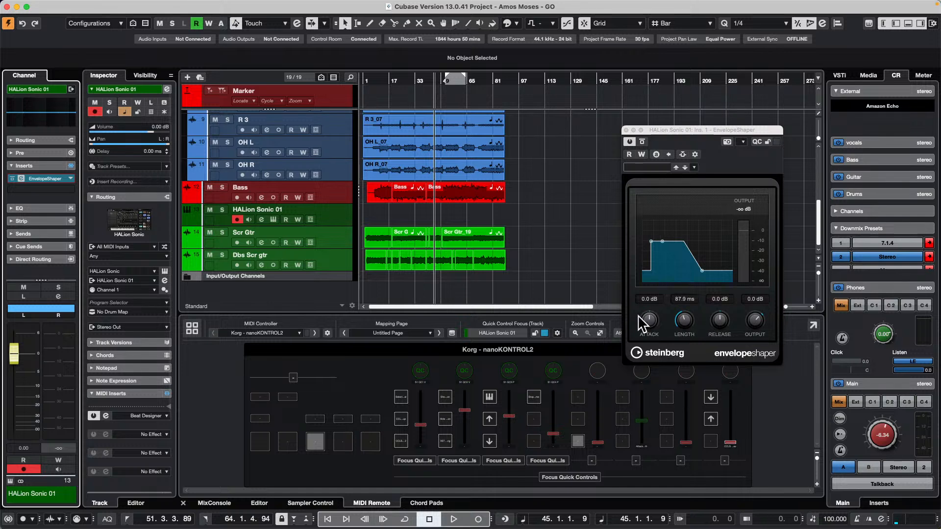
Step: Map EnvelopeShaper's Attack Gain parameter to the nanoKONTROL2's fifth fader with the Mapping Assistant and close the assistant
right_click(650, 323)
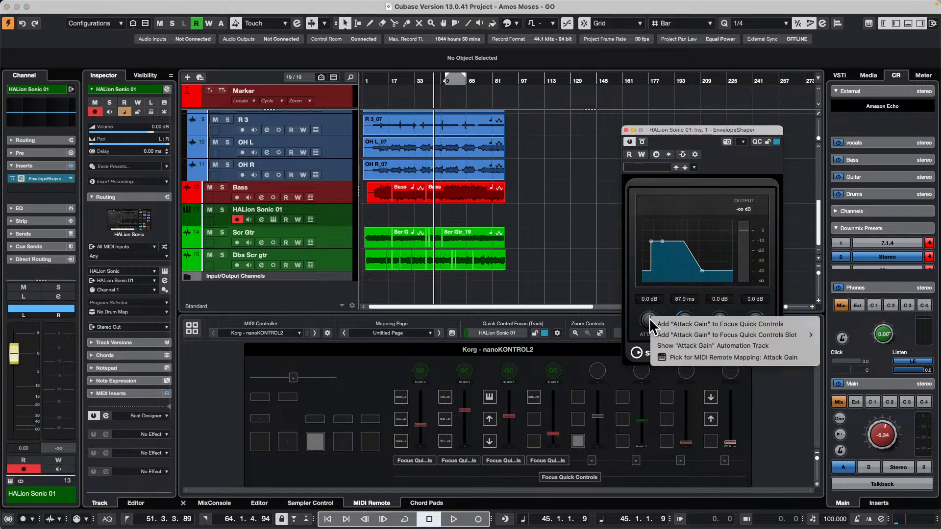
click(695, 358)
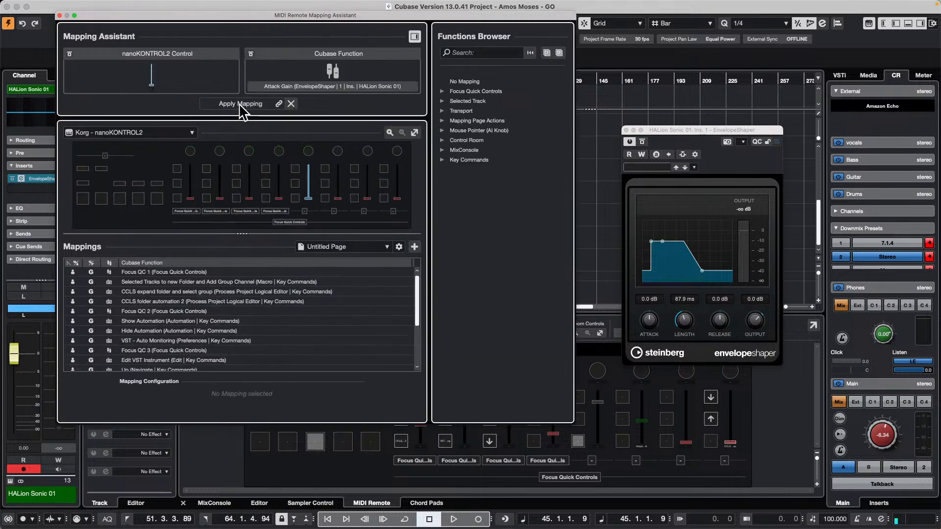
click(242, 104)
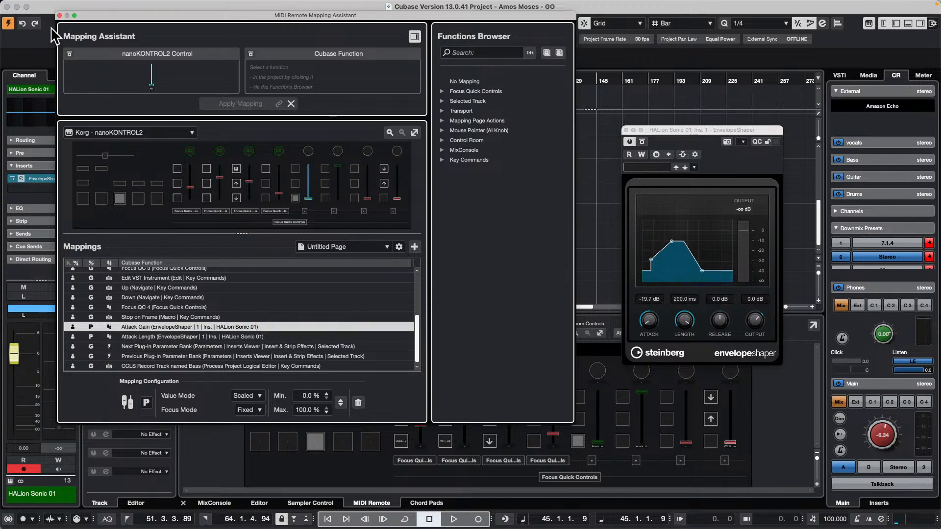
click(59, 16)
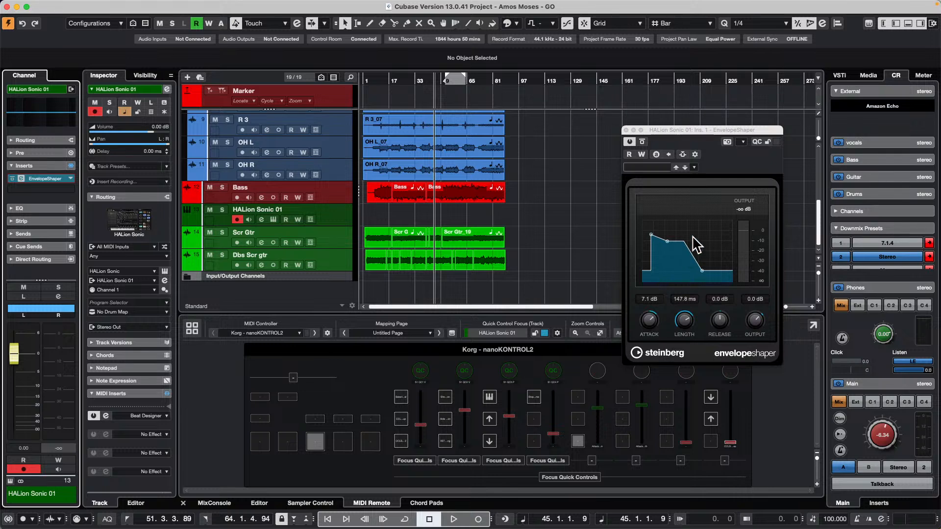
Step: Add a MIDI track below the HALion Sonic 01 track and show the MixConsole in the lower zone
right_click(334, 215)
mouse_move(433, 216)
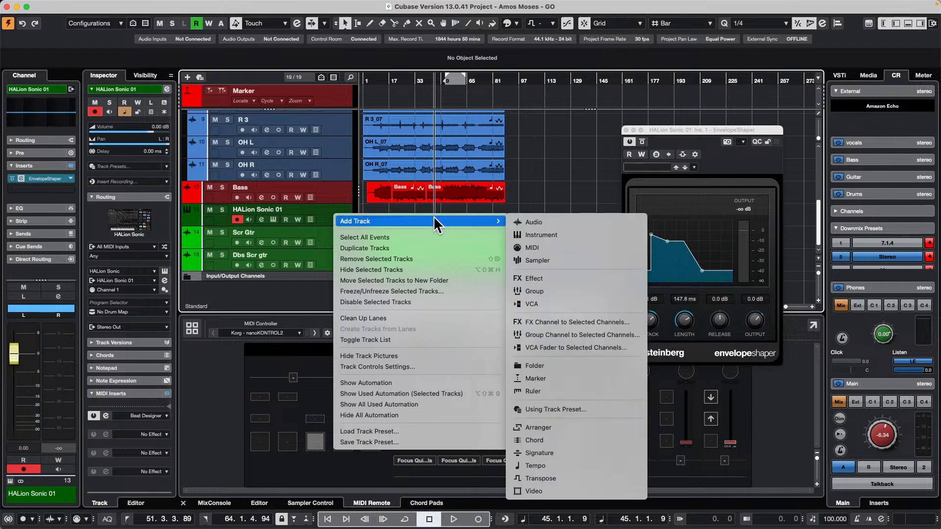
click(556, 247)
click(527, 262)
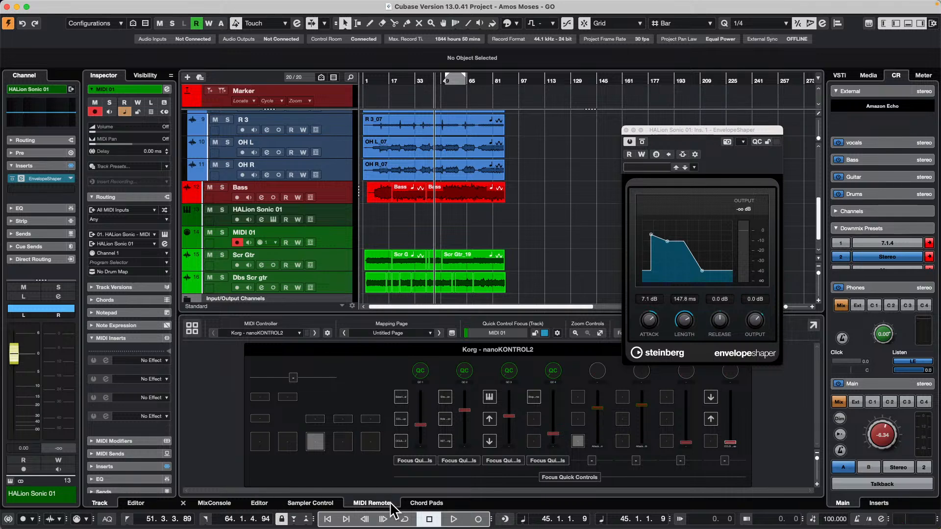
click(214, 503)
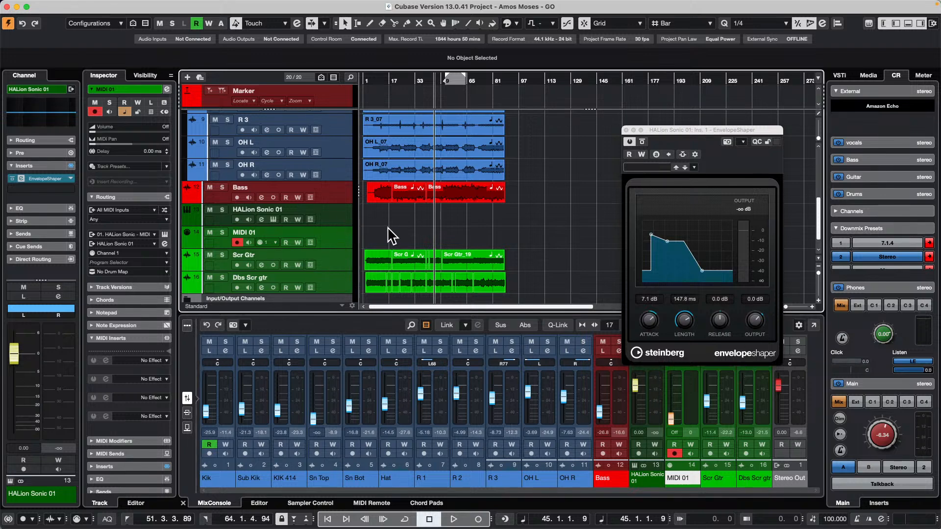
Step: Draw an empty MIDI part from bar 1 to bar 98 on the MIDI 01 track and return the cursor to the project start
right_click(413, 232)
click(416, 231)
mouse_move(366, 238)
mouse_down()
mouse_move(529, 237)
mouse_move(520, 238)
mouse_up()
key(1)
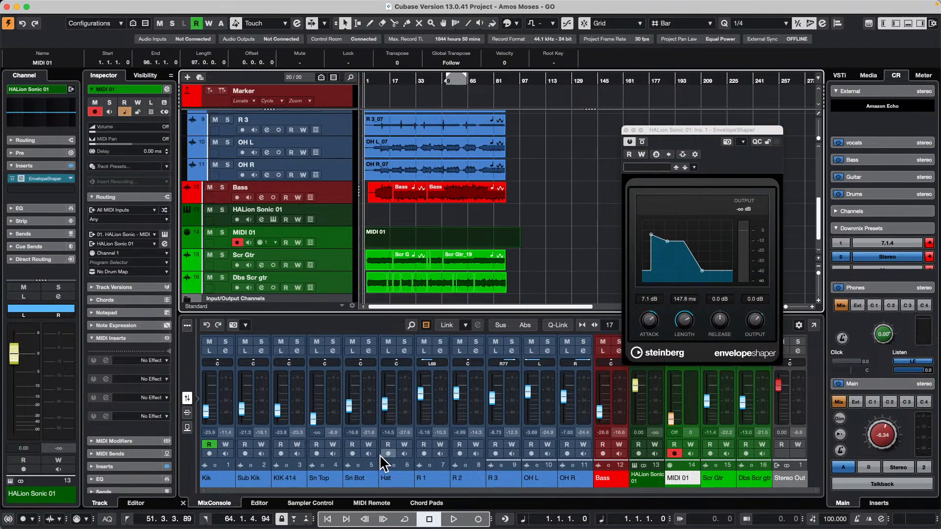
Step: Open the MIDI 01 part for editing, close EnvelopeShaper, and draw a varying CC 7 (Main Volume) curve across the part
double_click(425, 237)
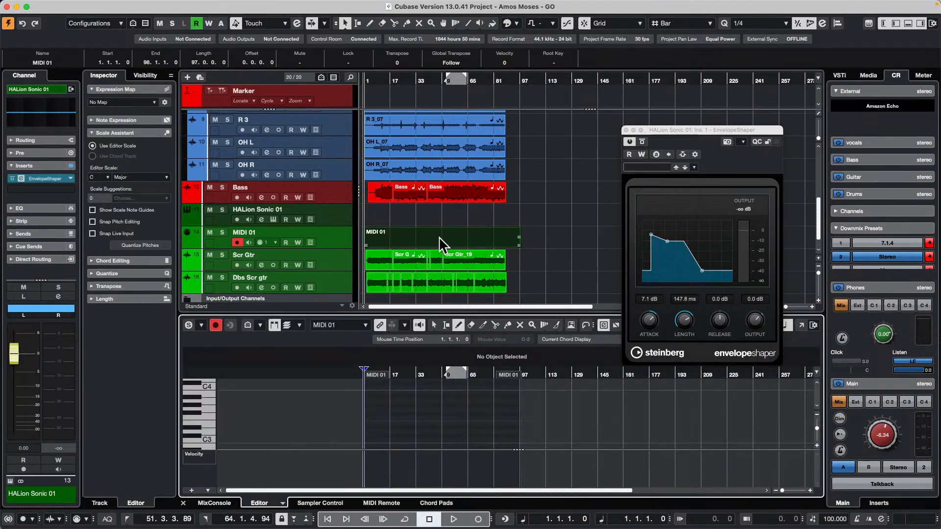
click(626, 131)
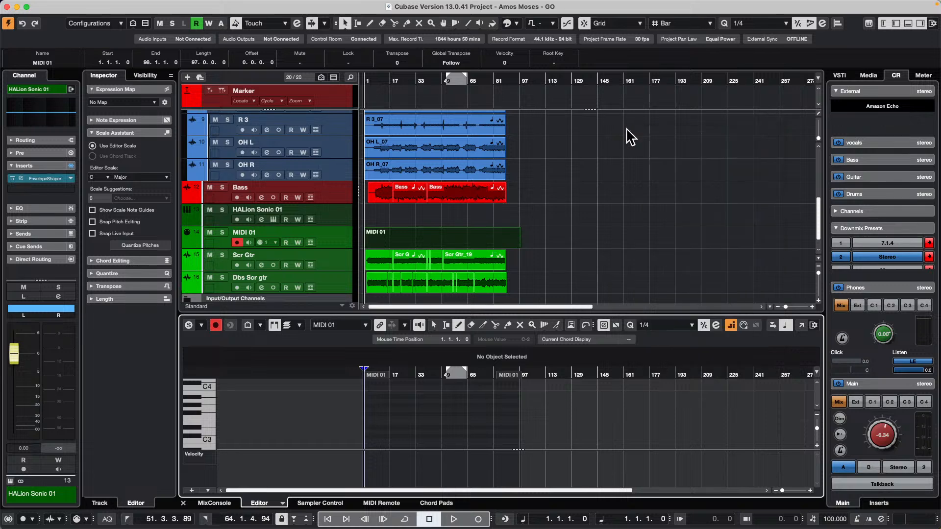
click(197, 454)
scroll(267, 446, down, 5)
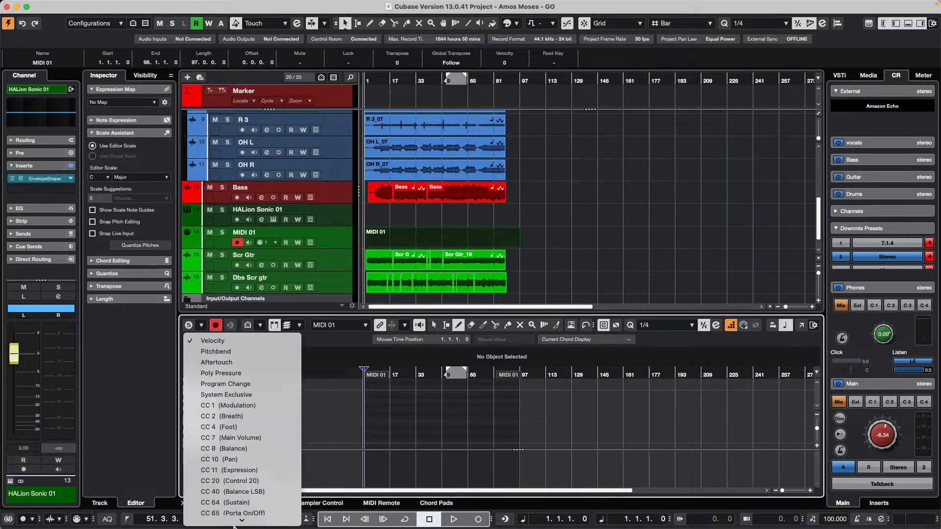
click(274, 420)
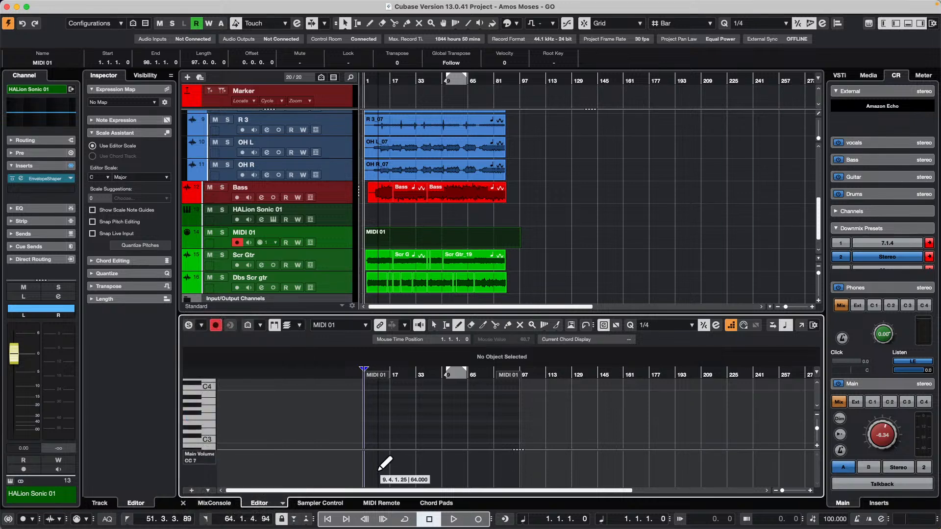
mouse_move(377, 470)
mouse_down()
mouse_move(518, 454)
mouse_move(524, 464)
mouse_up()
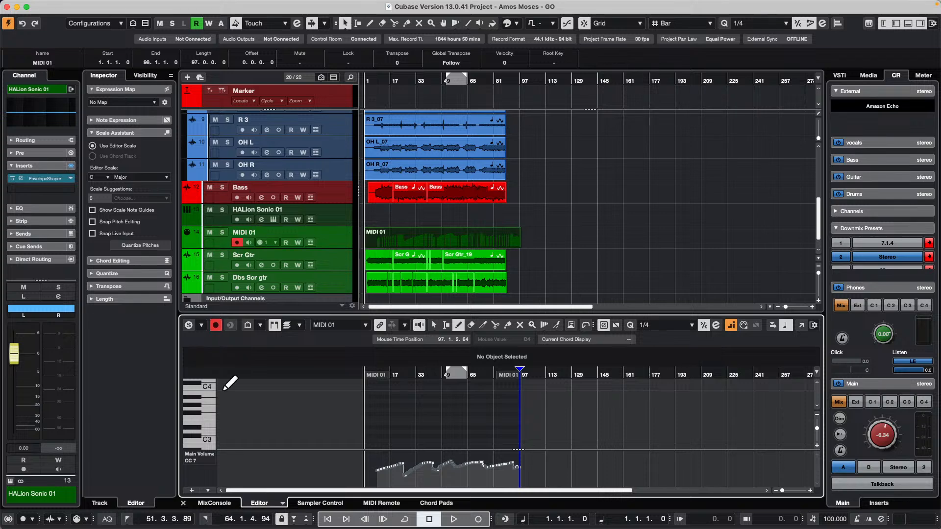
Step: Show the MixConsole, solo MIDI 01 and play from about bar 22, enabling Read automation on the MIDI 01 channel
click(210, 504)
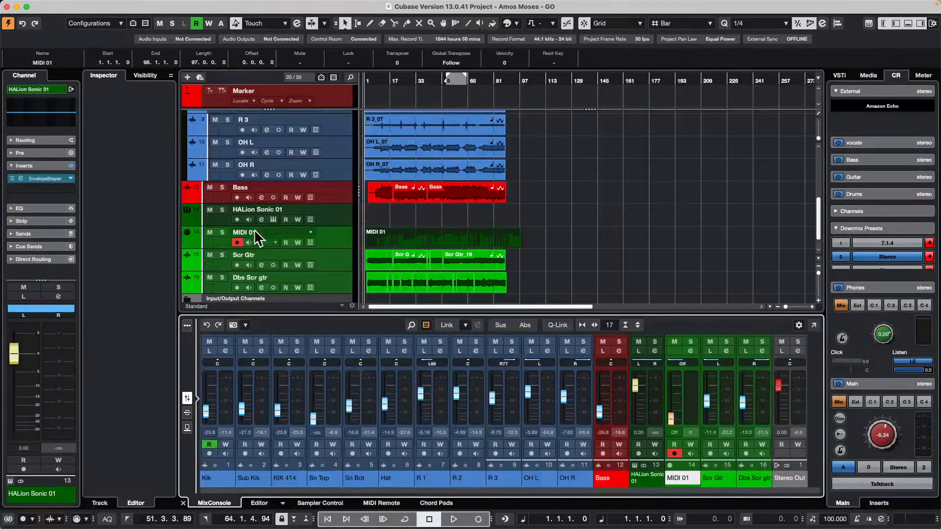
click(224, 233)
click(223, 232)
key(space)
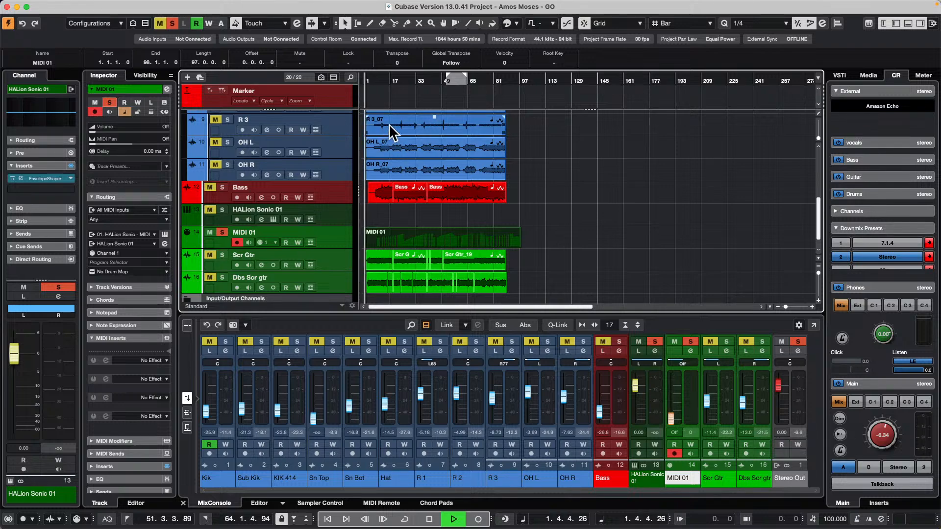
click(400, 80)
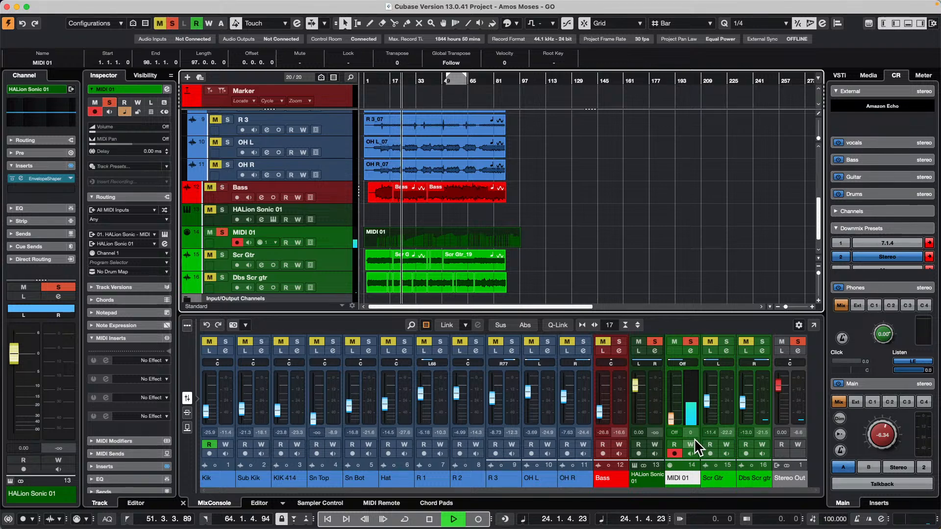
click(675, 443)
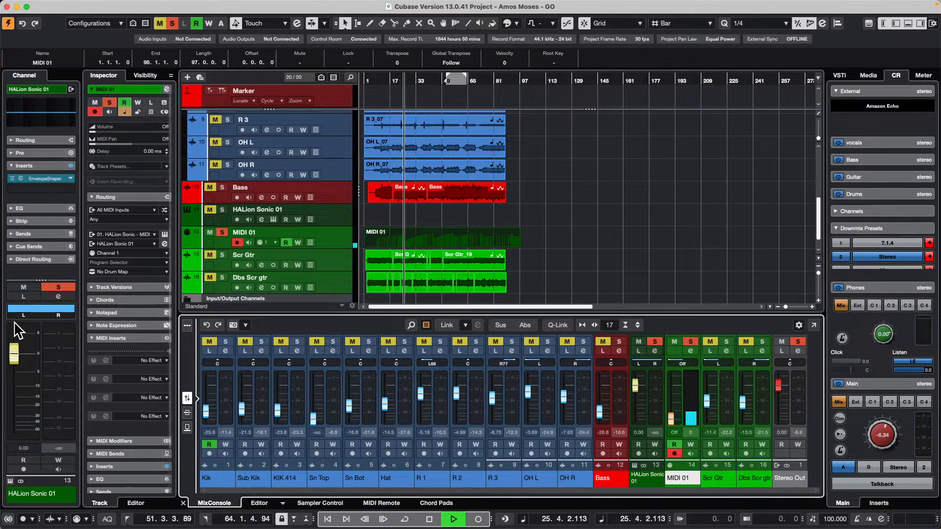
Step: Lower the HALion Sonic 01 channel fader to -4.50, enable its Read and Write automation, and stop playback
drag(16, 352, 29, 383)
click(65, 458)
key(space)
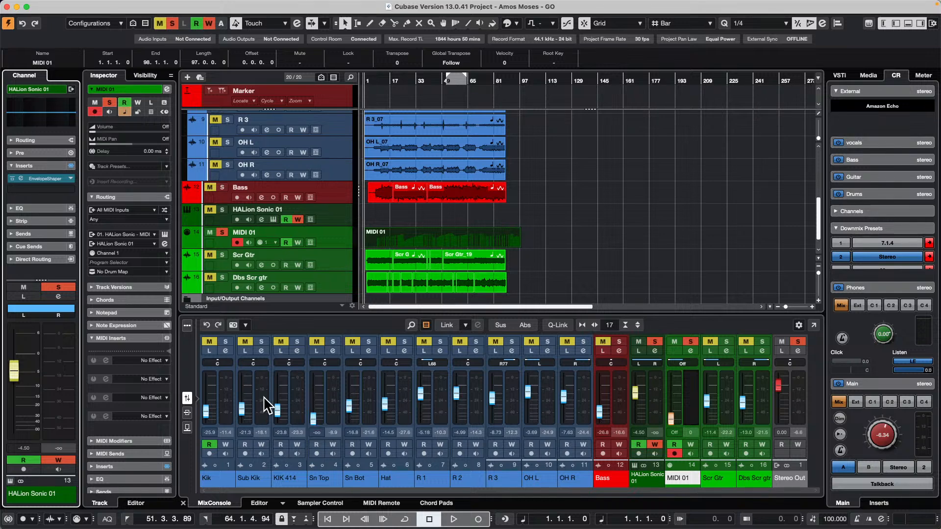
Step: Deactivate all solo states and revert the Amos Moses - GO project to its last saved version
click(431, 243)
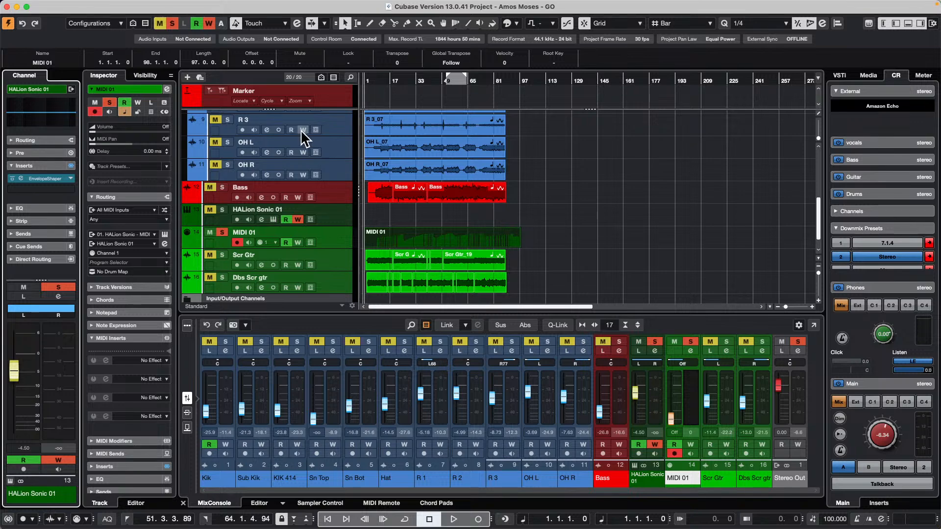
scroll(382, 185, up, 10)
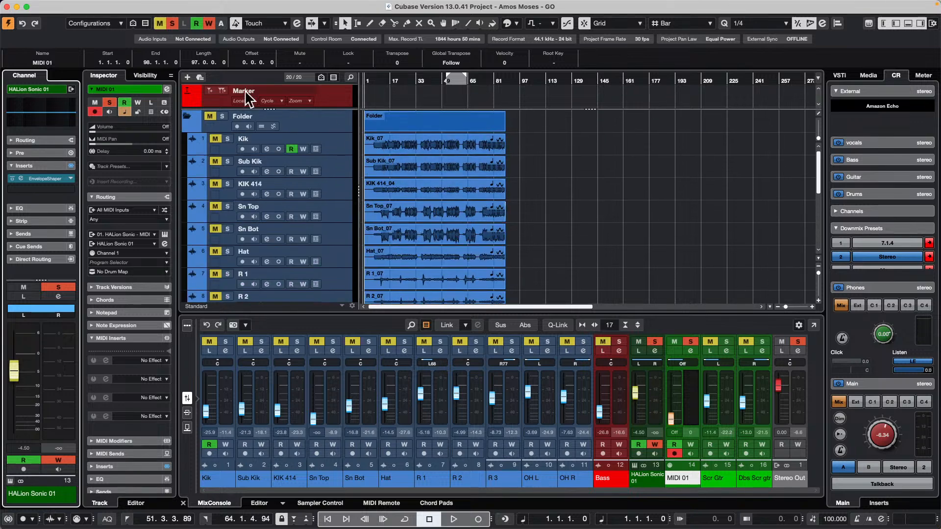
click(167, 22)
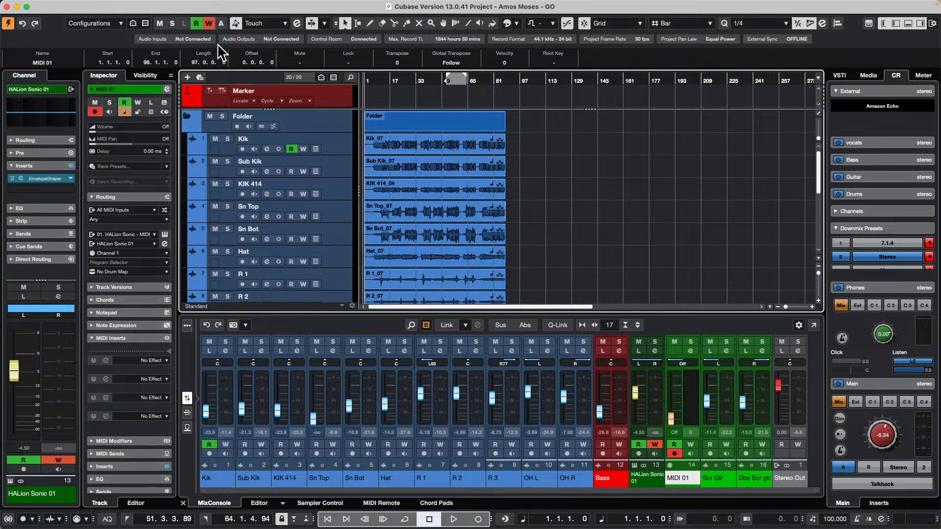
mouse_move(90, 5)
click(38, 6)
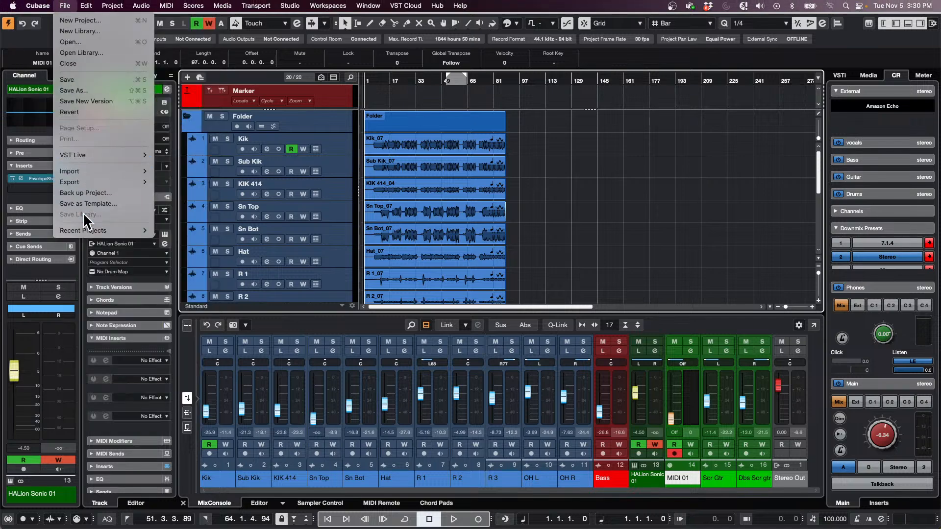
click(95, 110)
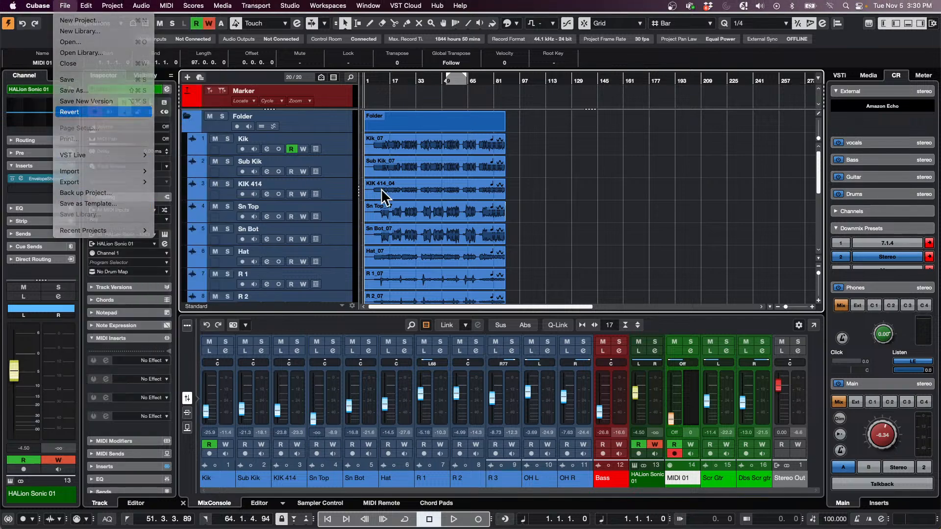
click(536, 180)
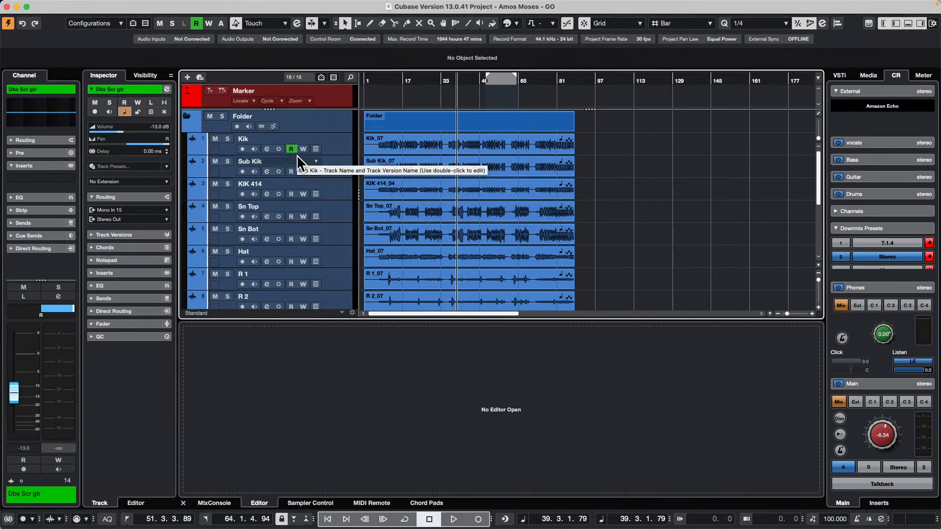
Step: Open the full MixConsole, show only the channels of the drum Folder, and close the MixConsole
click(189, 111)
click(189, 111)
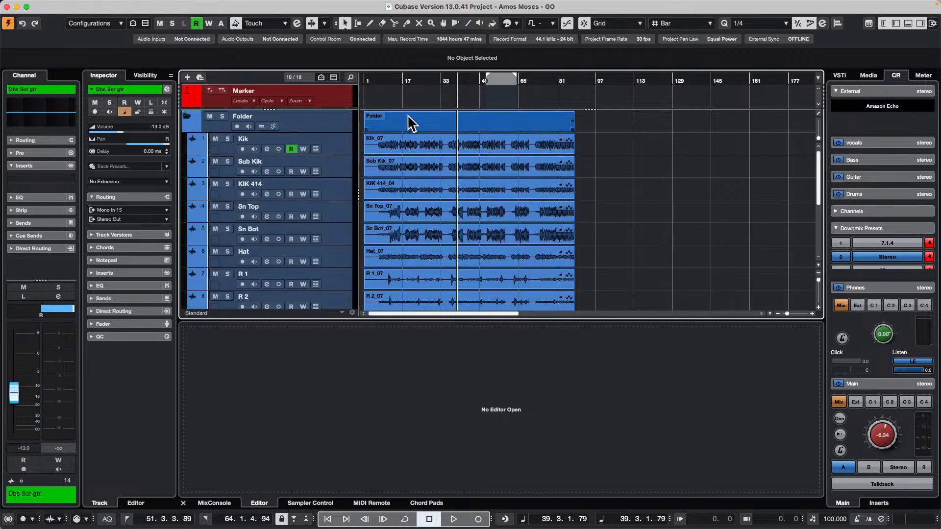
key(F3)
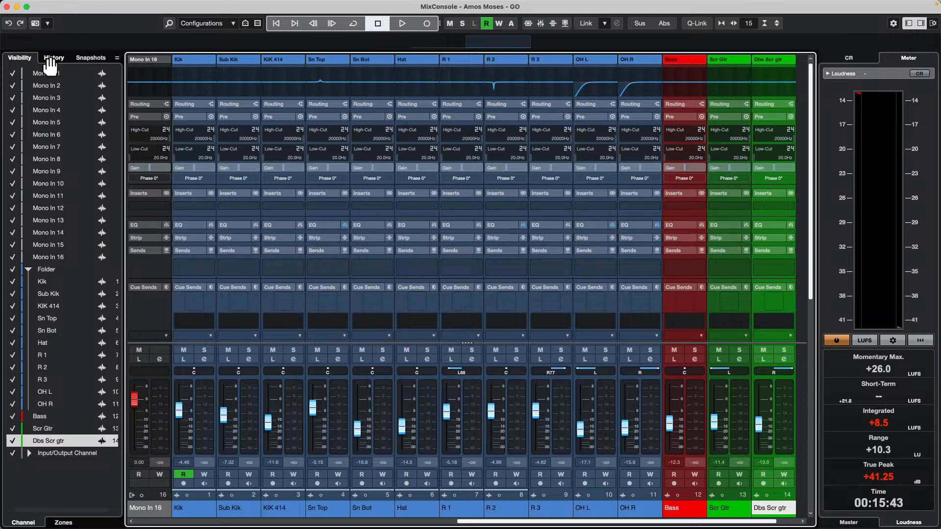
click(12, 273)
click(12, 273)
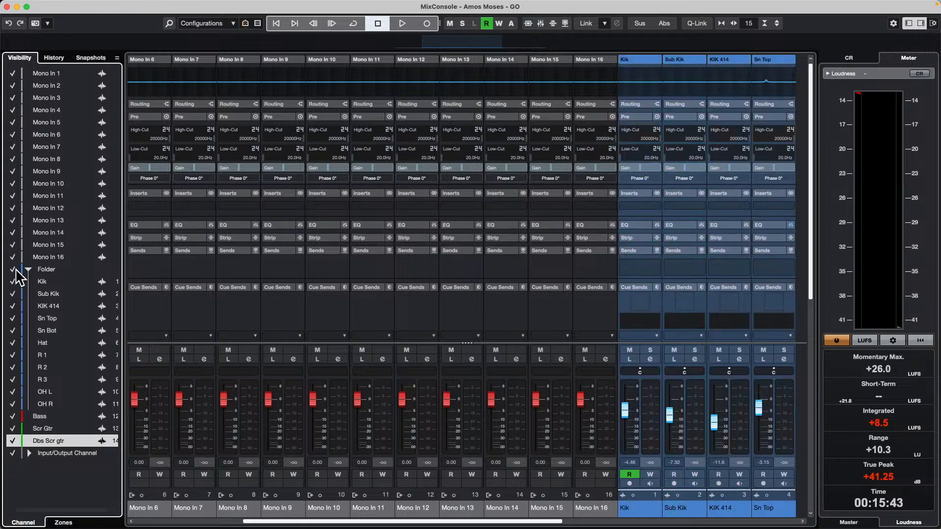
alt+click(14, 269)
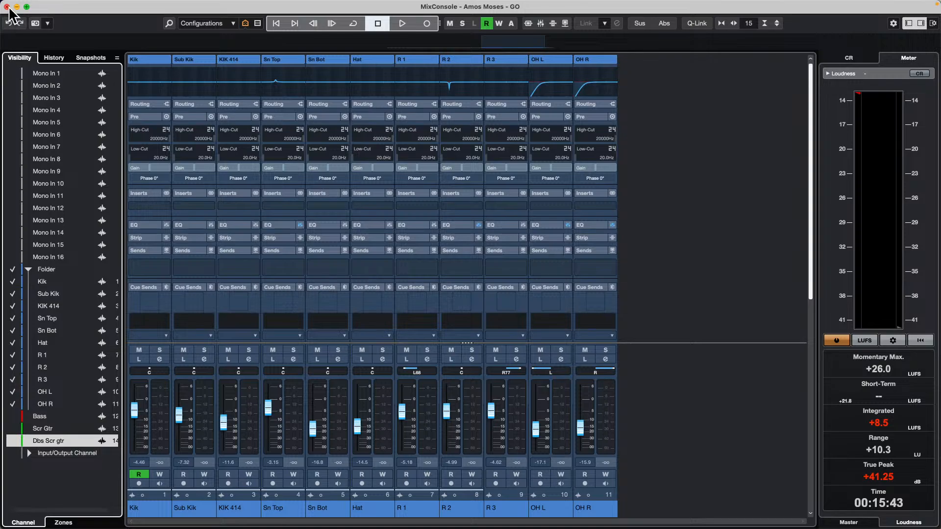
click(6, 6)
Step: Select the Bass, Scr Gtr and Dbs Scr gtr tracks and move them to a new folder
scroll(298, 258, down, 5)
click(343, 230)
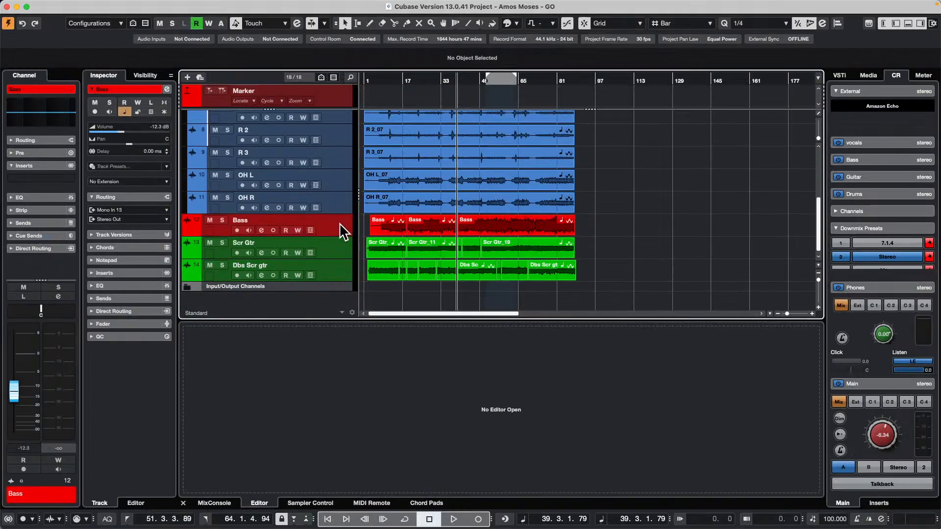
right_click(332, 270)
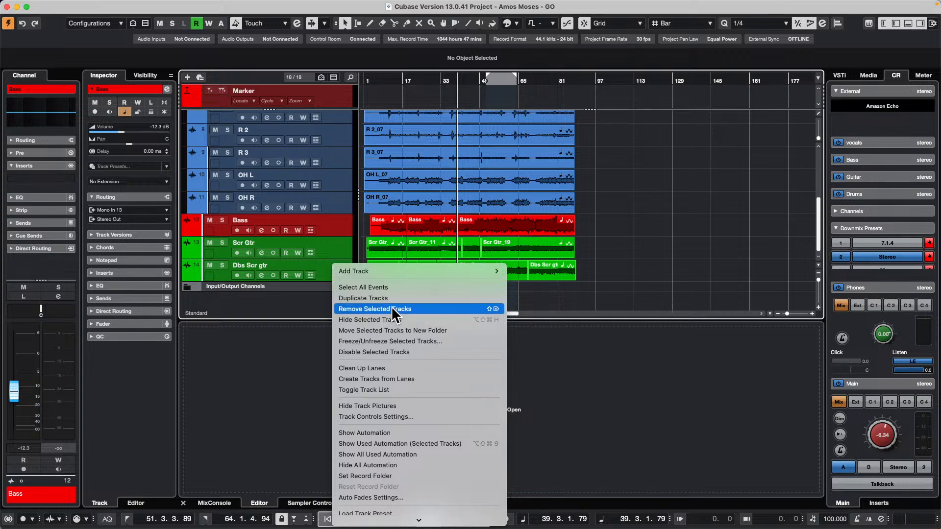
click(390, 329)
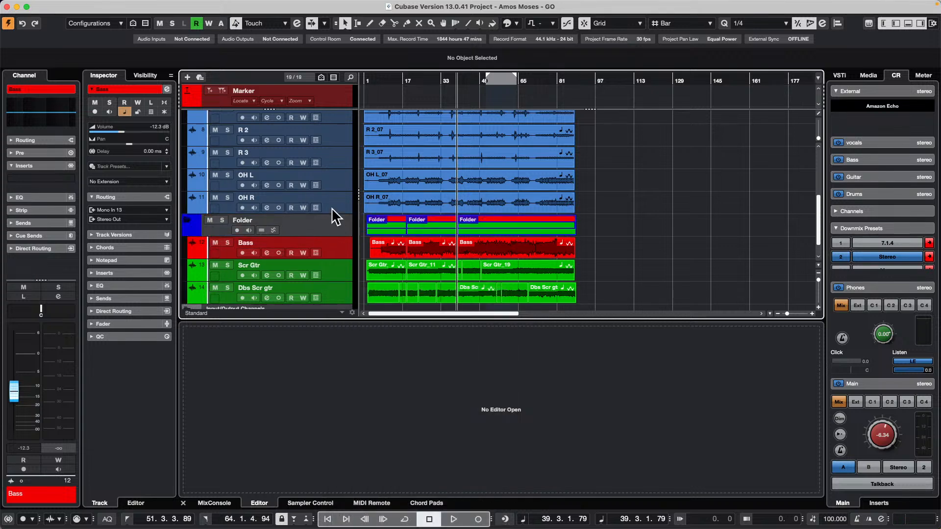
Step: Open the MixConsole, show all channels, and isolate the Bass and guitar Folder followed by the drum Folder
key(F3)
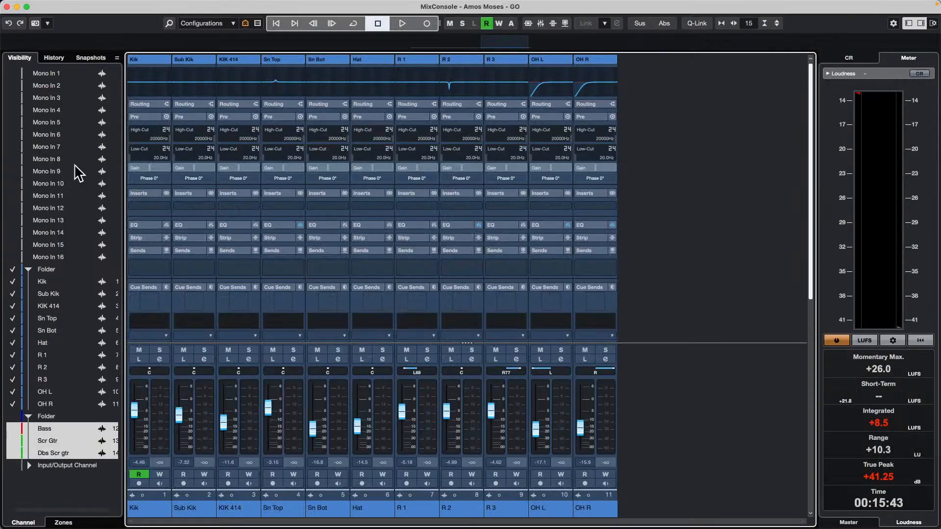
drag(13, 74, 11, 524)
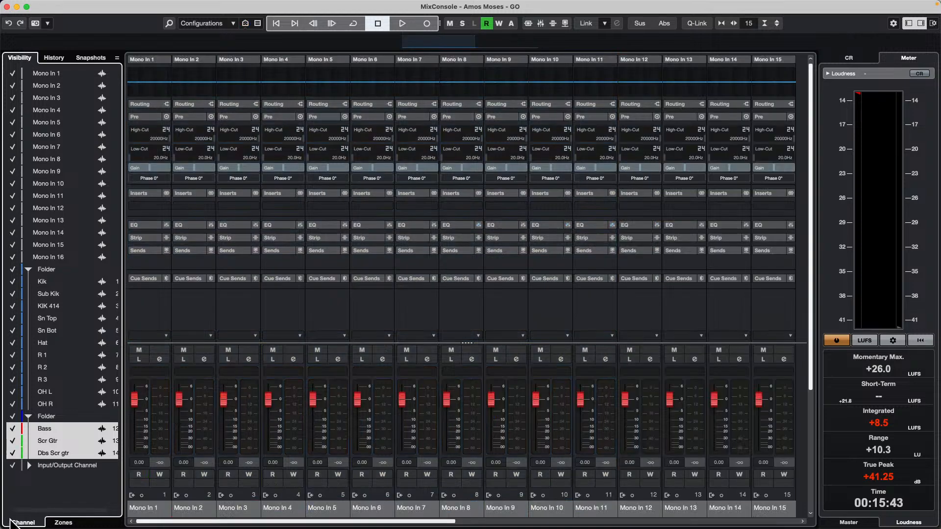
alt+click(13, 416)
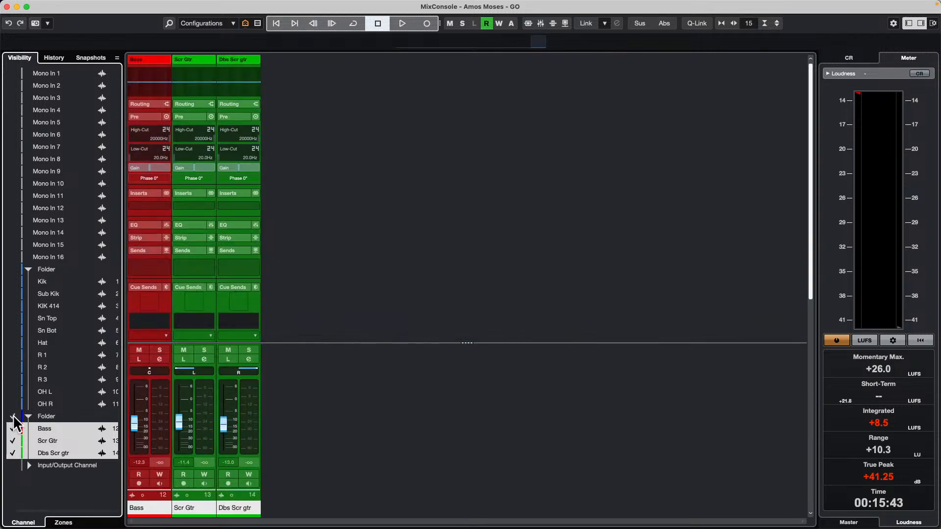
alt+click(16, 270)
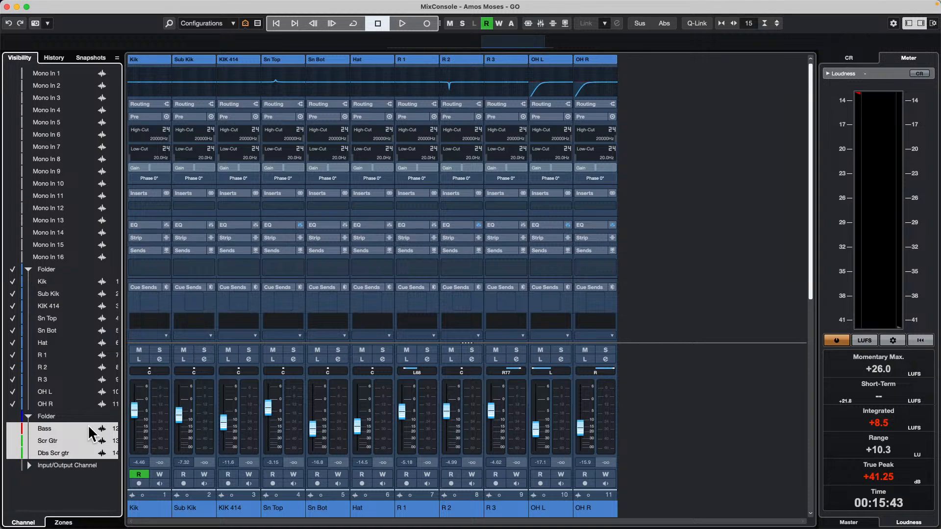
Step: Toggle the drum Folder and the Bass and guitar Folder individually until both folders' channels are shown
click(13, 269)
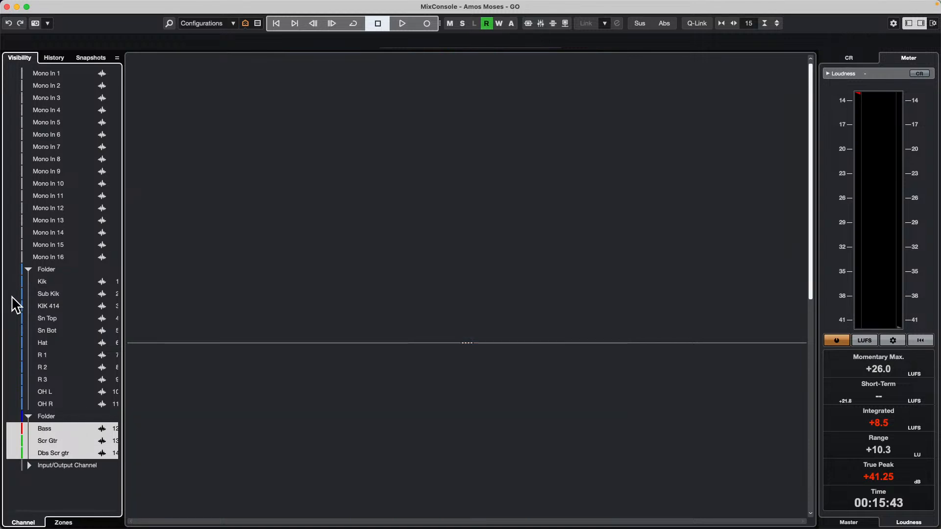
click(13, 417)
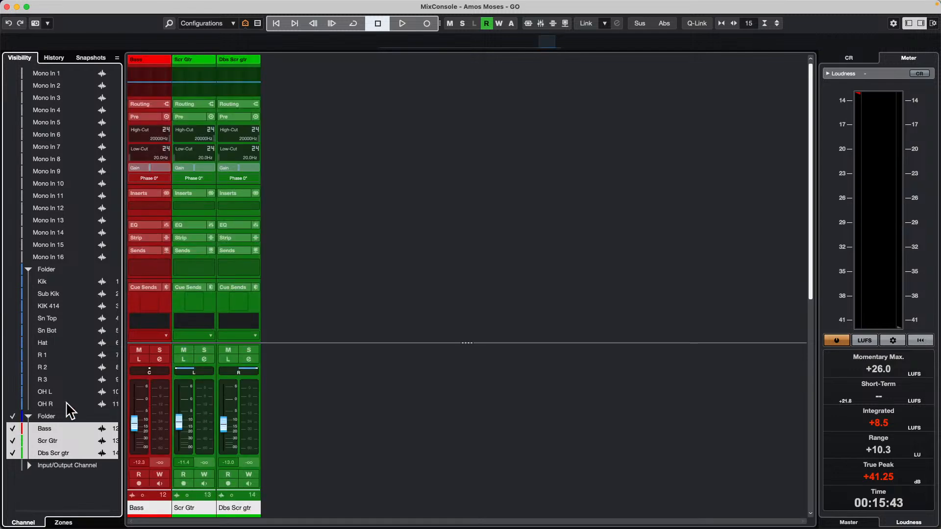
click(13, 269)
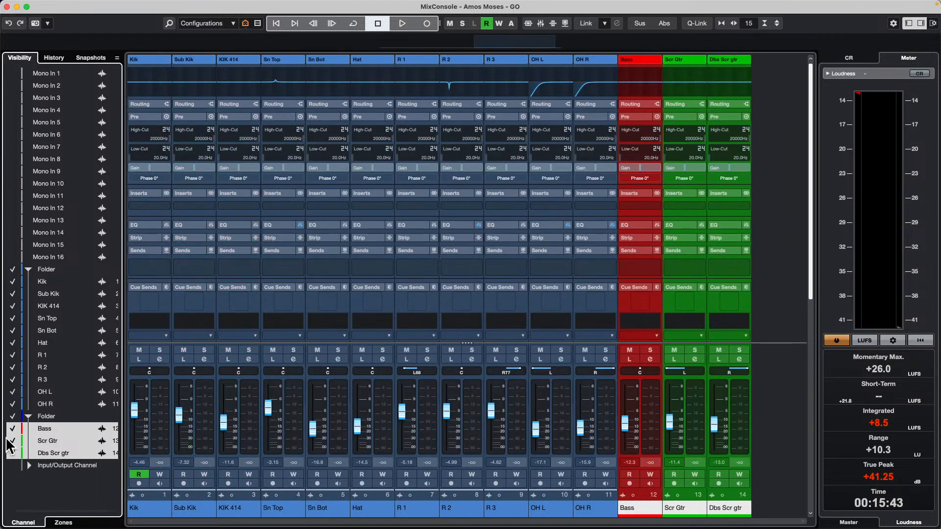
click(13, 416)
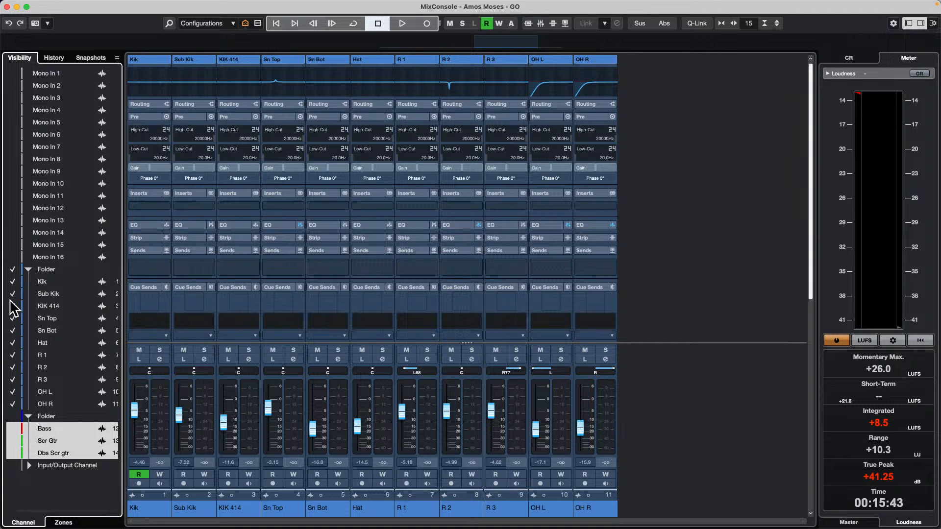
click(13, 417)
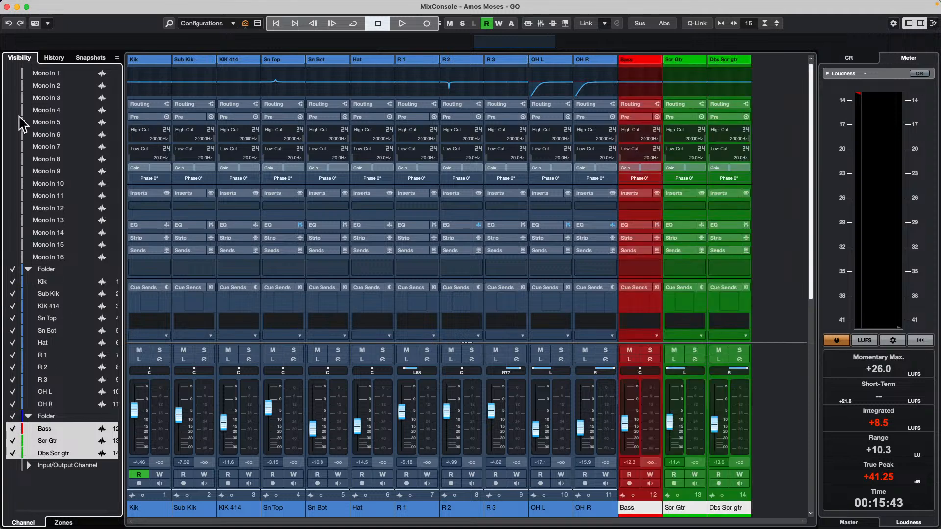
Step: Show all mixer channels, isolate the drum Folder and then the Bass and guitar Folder, and close the MixConsole
drag(12, 74, 5, 465)
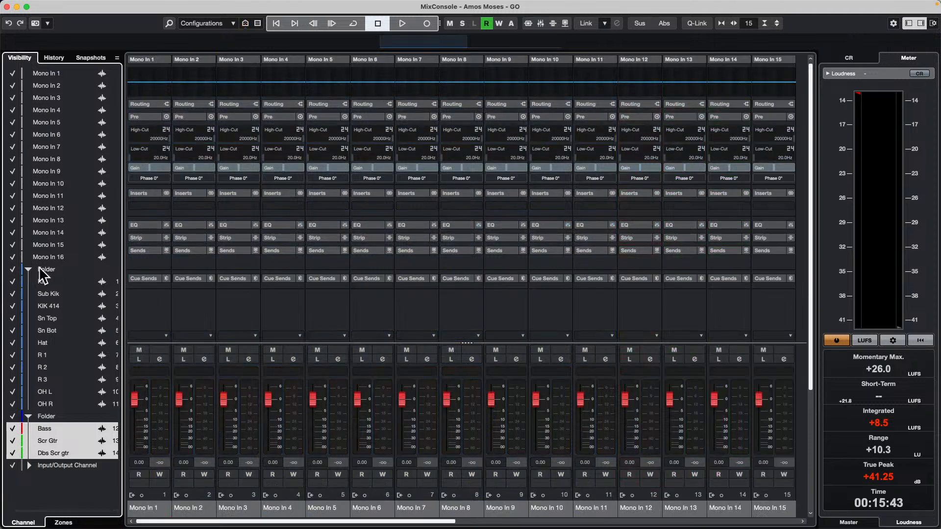
alt+click(14, 270)
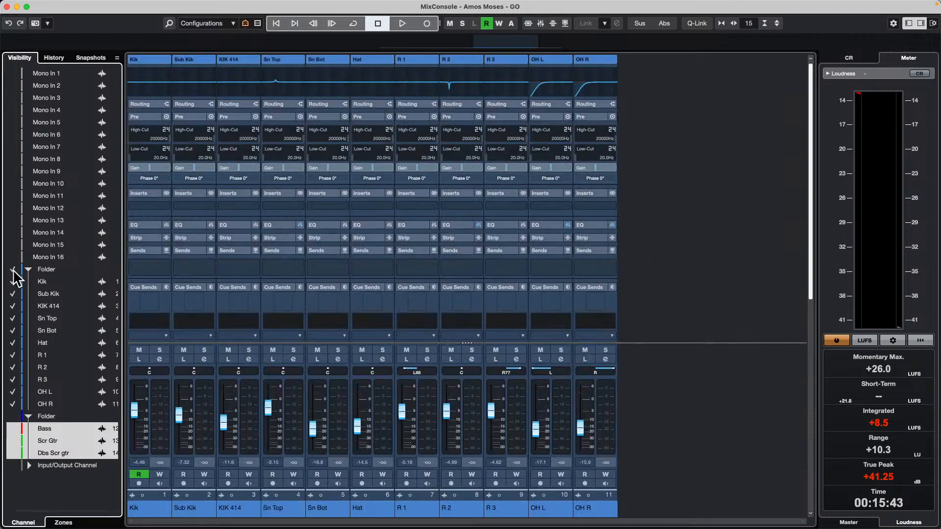
alt+click(13, 416)
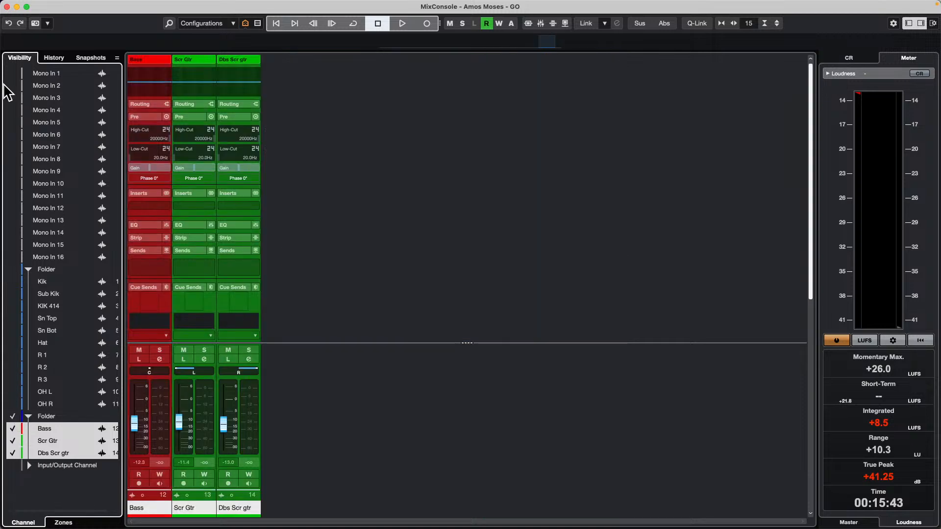
click(7, 7)
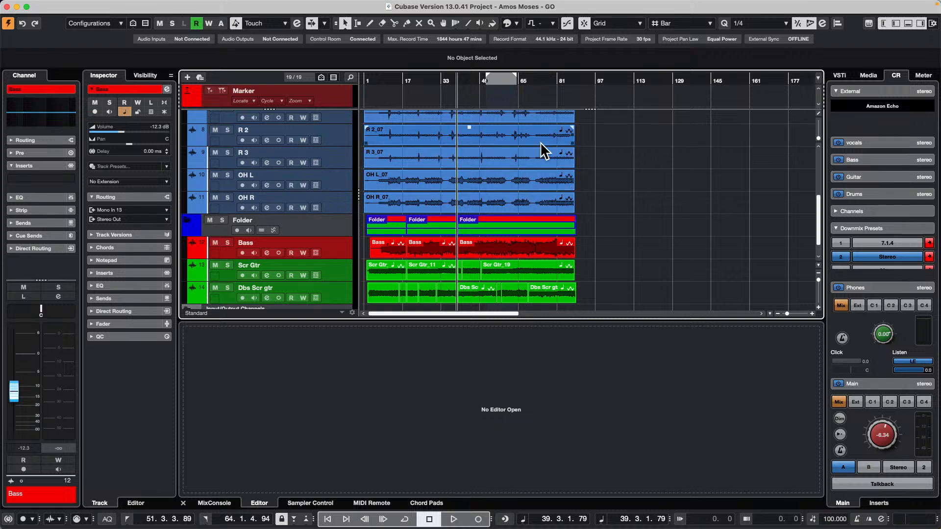
Step: Open the recent project jump off.cpr and make it the active project
scroll(393, 205, down, 1)
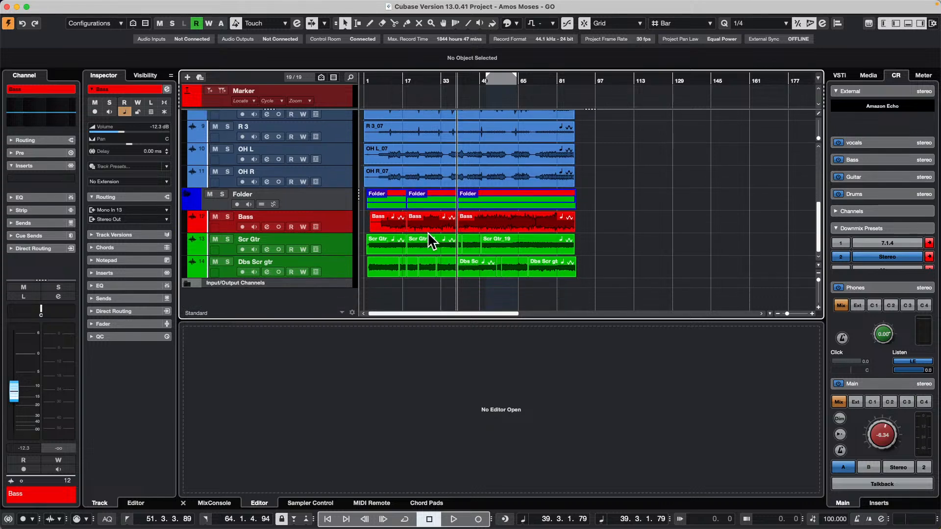
scroll(441, 250, up, 8)
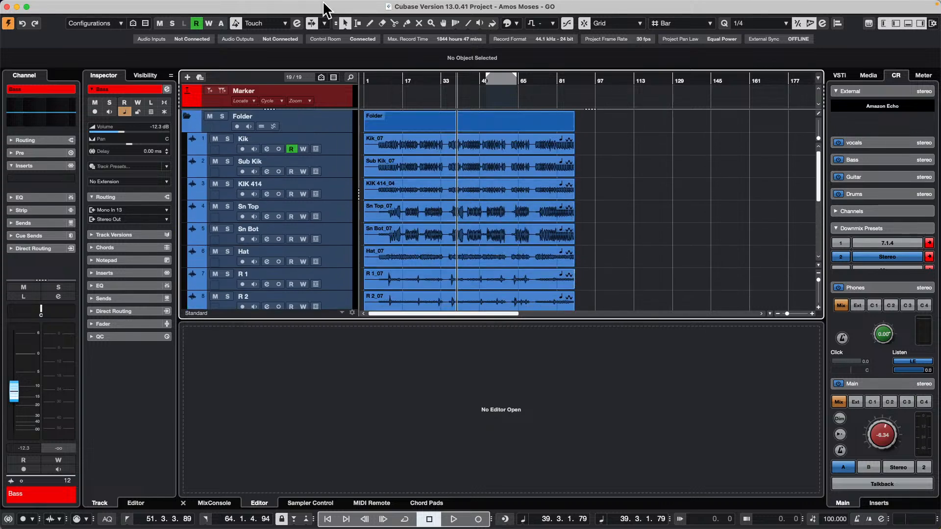
mouse_move(31, 2)
click(73, 7)
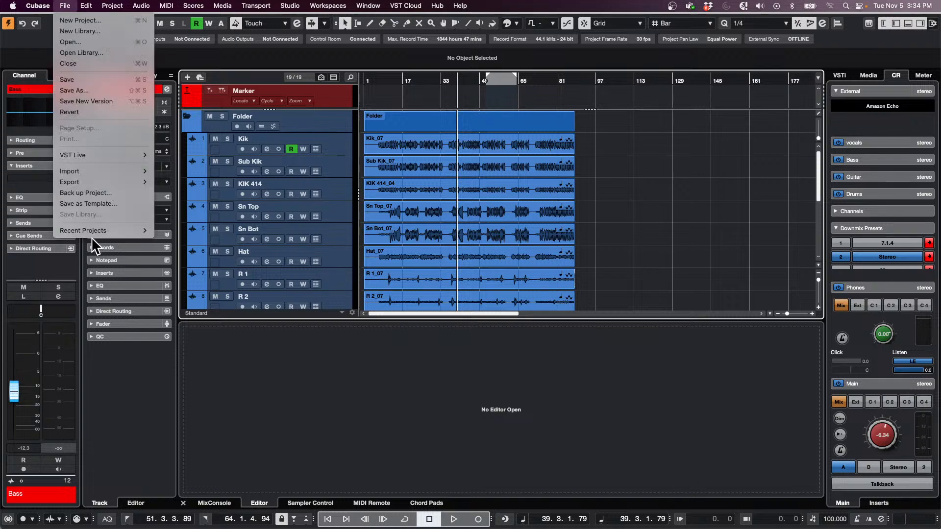
mouse_move(93, 233)
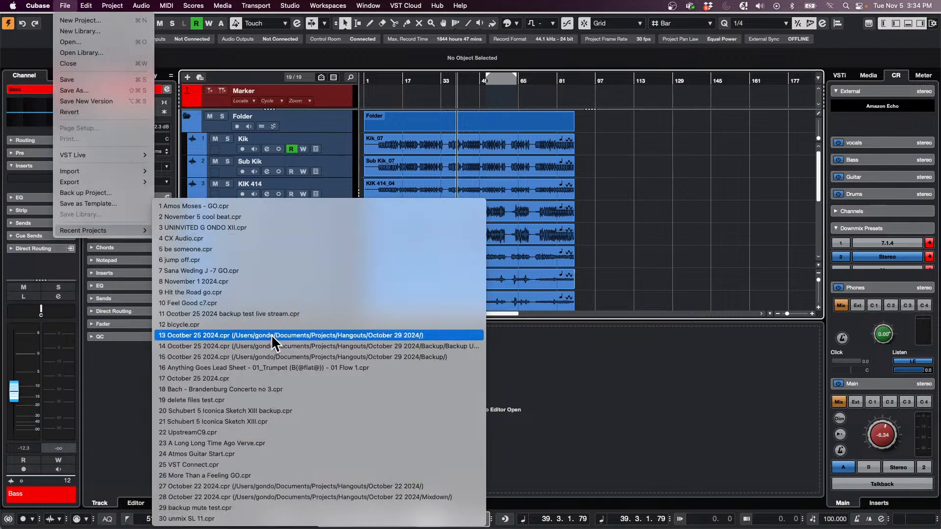
click(270, 260)
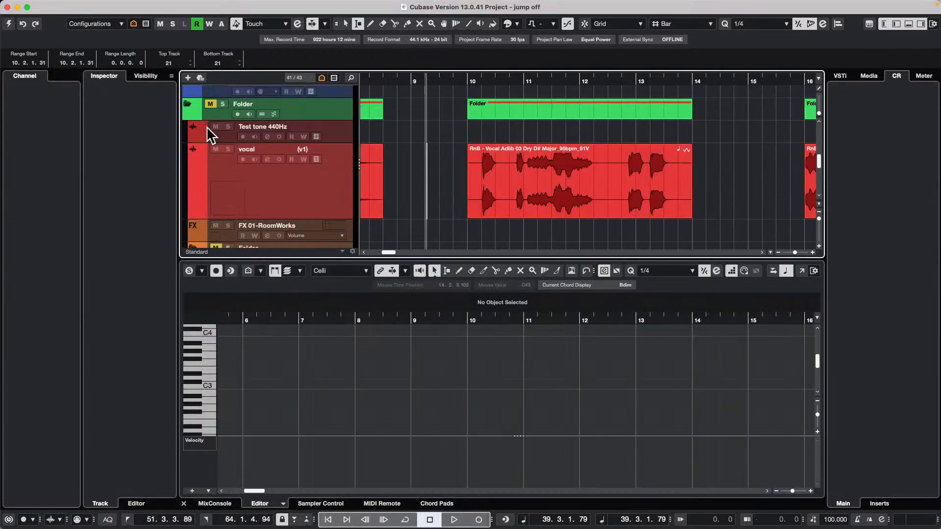
click(9, 23)
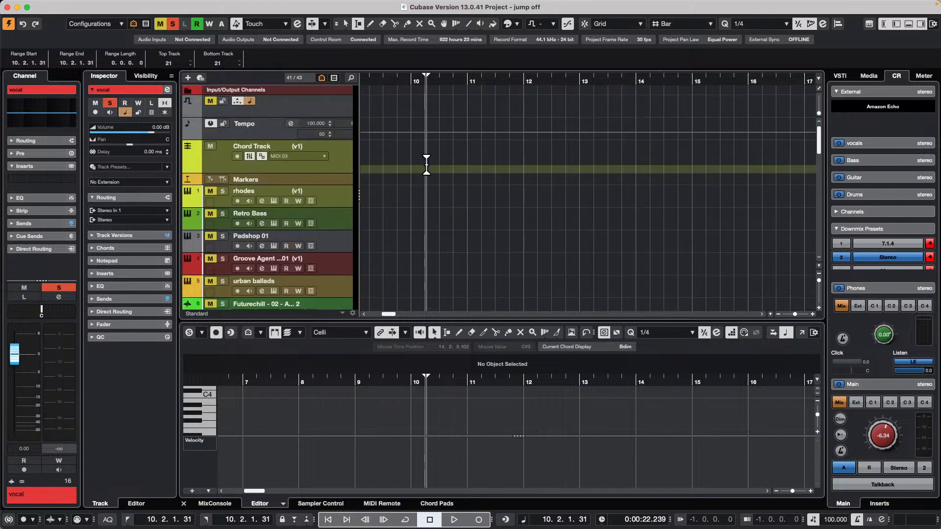
Step: Open the E.Piano part of the HALion Sonic 01 track in a separate Key Editor window
drag(412, 78, 362, 82)
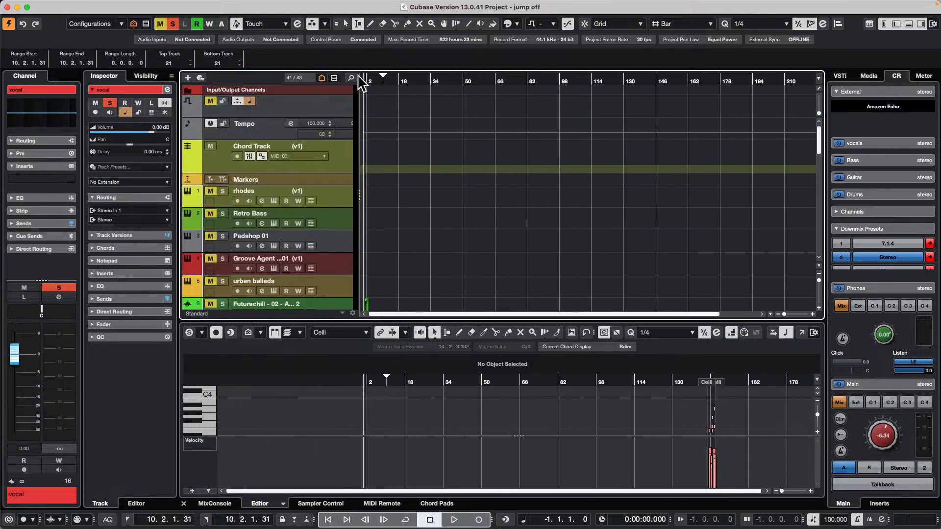
scroll(504, 164, down, 5)
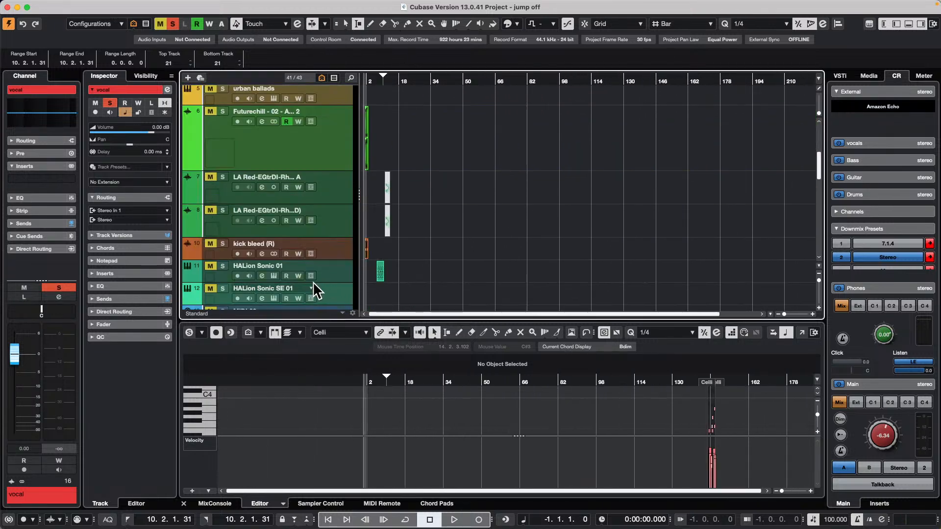
drag(386, 78, 367, 137)
key(1)
click(454, 274)
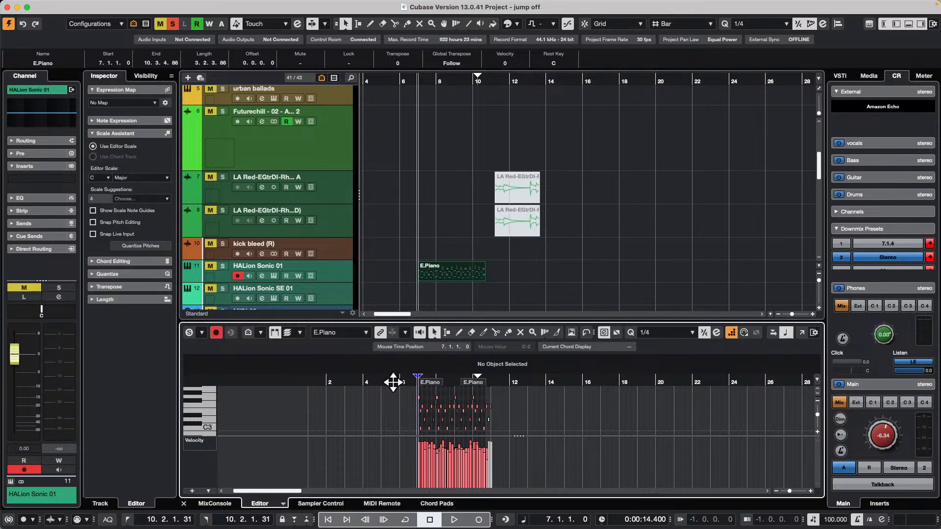
drag(393, 382, 393, 404)
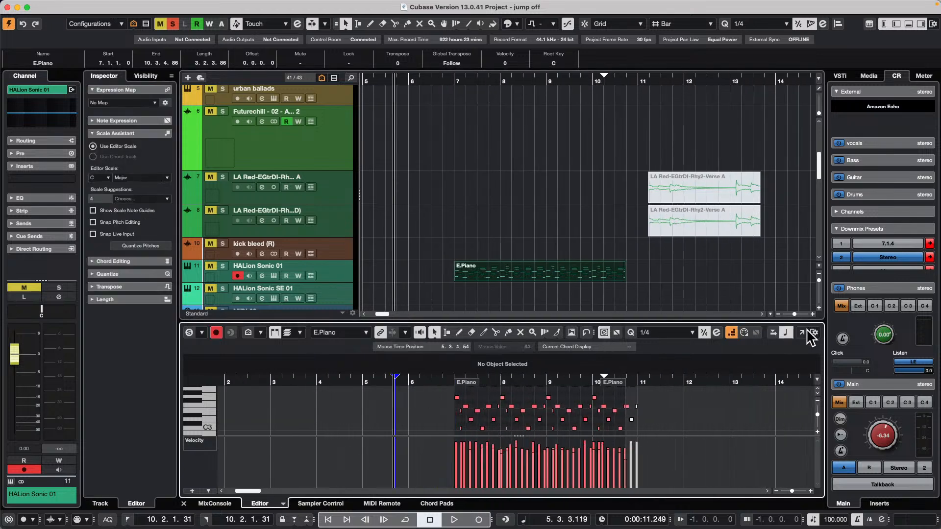
click(802, 333)
scroll(303, 245, down, 2)
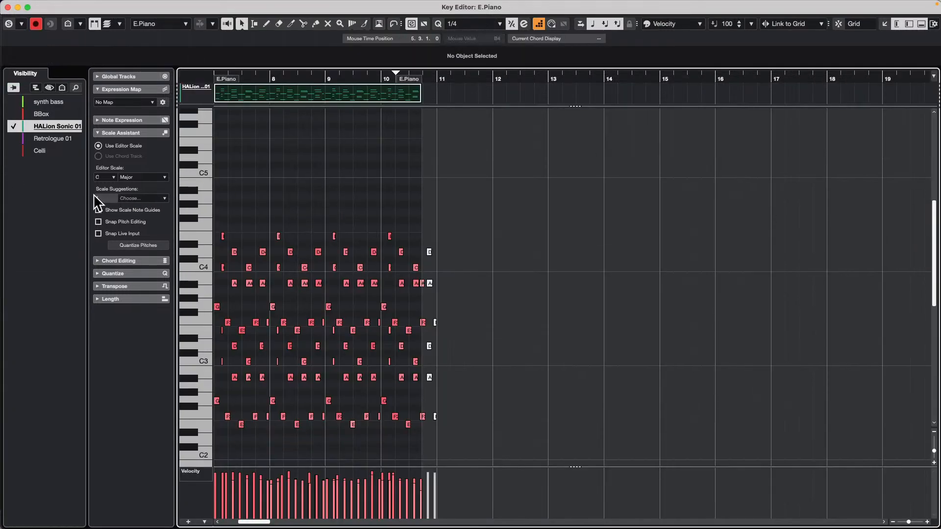
Step: Apply the Scale Assistant's suggested F Major scale as the editor scale and enlarge the notes for reading
click(165, 198)
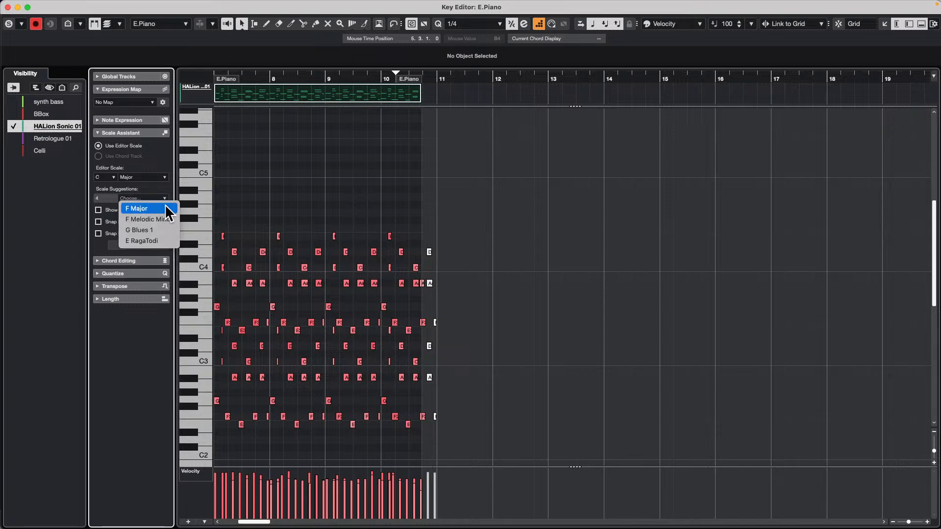
click(166, 209)
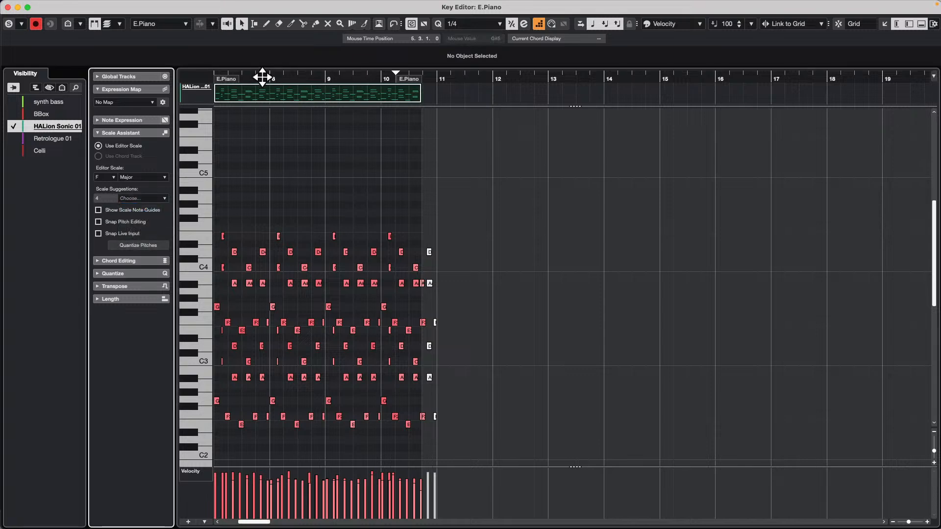
drag(262, 77, 185, 80)
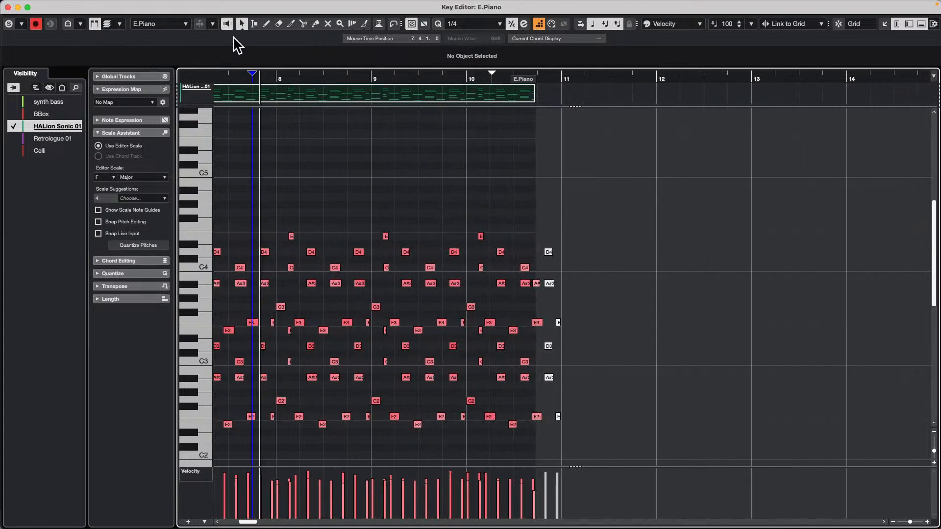
Step: Toggle the Key Editor's pitch visibility on and off, leaving only the Scale Assistant pitches shown
click(67, 23)
click(66, 24)
click(66, 24)
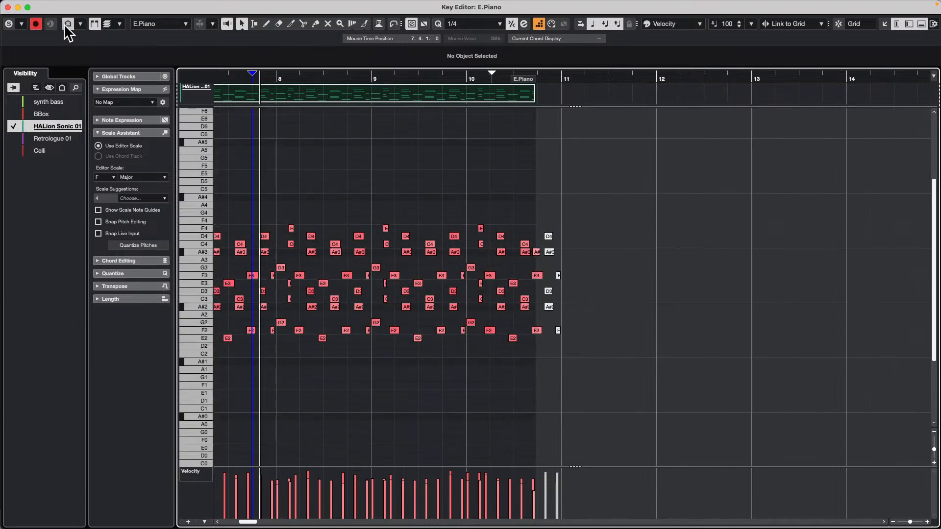
click(66, 24)
click(66, 25)
Step: Switch the pitch visibility to Show Pitches with Events, and back to Show Pitches from Scale Assistant
click(81, 24)
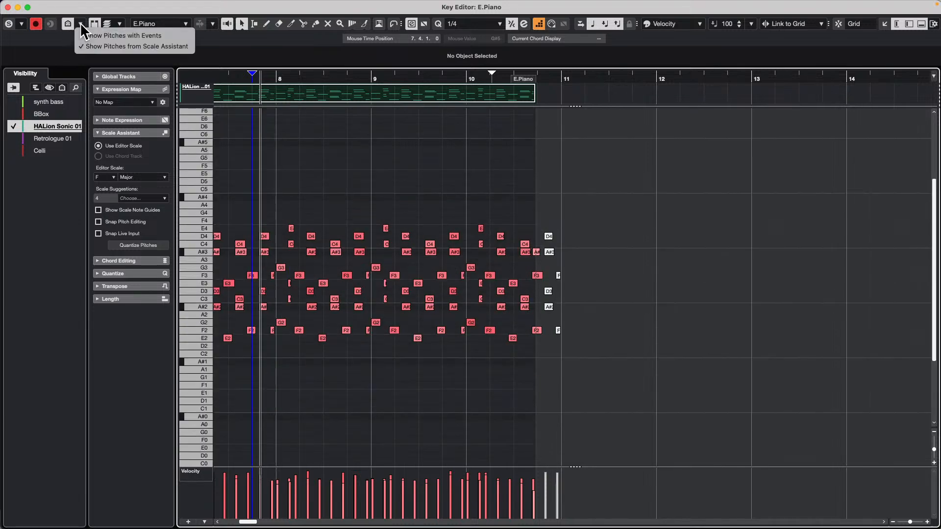
click(154, 36)
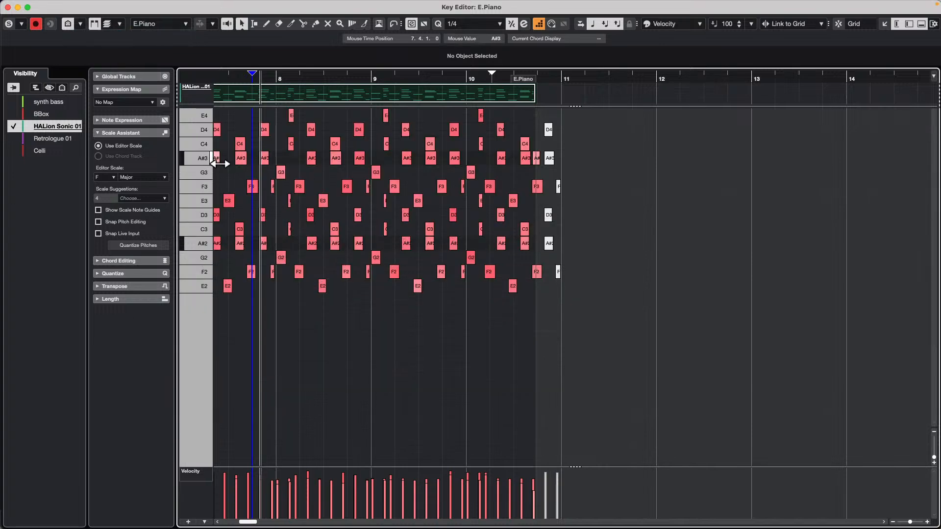
click(80, 24)
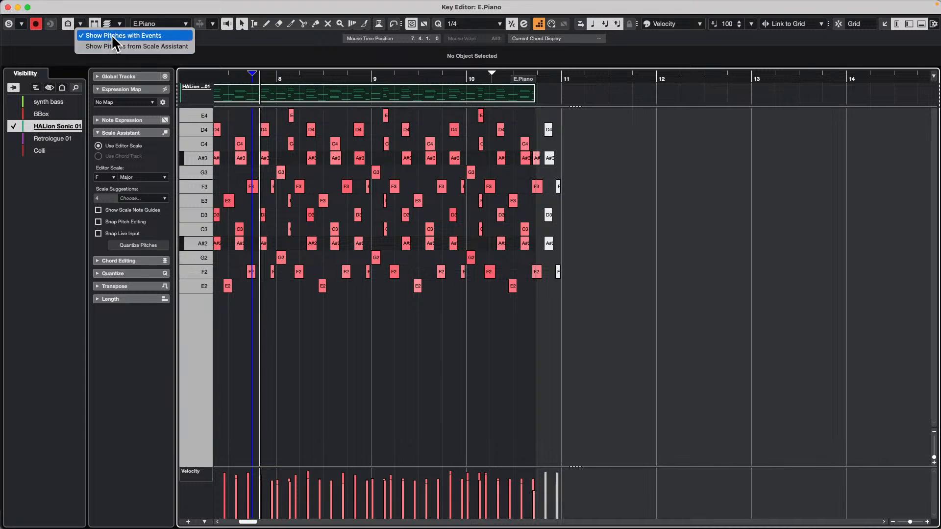
click(89, 37)
click(80, 24)
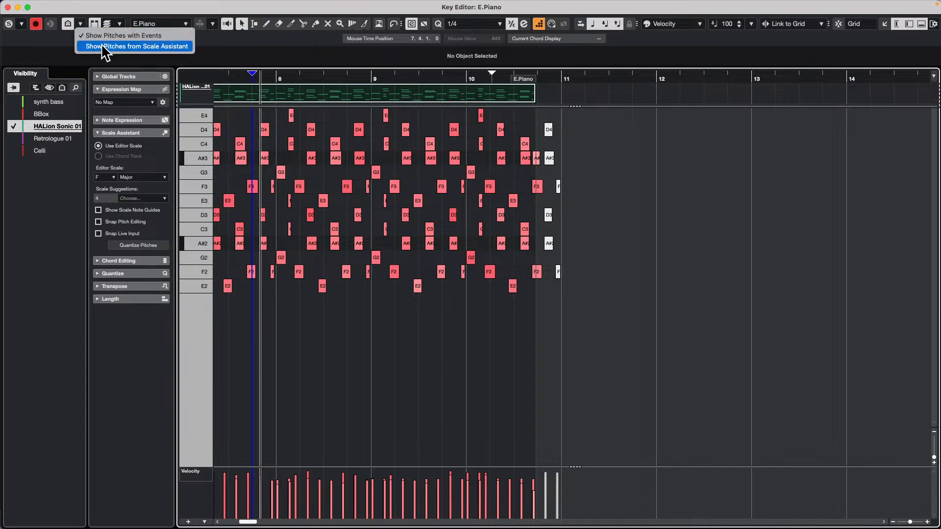
click(104, 47)
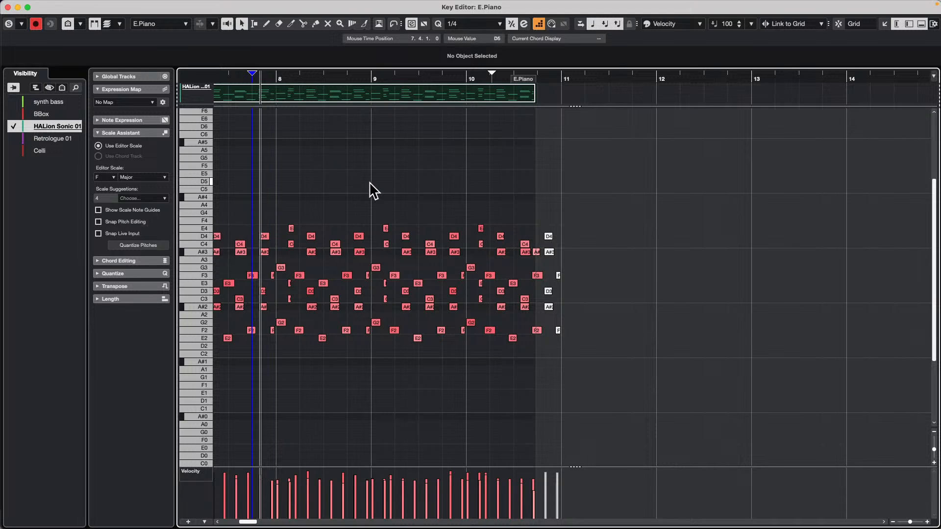
Step: Restore the full keyboard of pitches in the Key Editor and enable Snap Pitch Editing in the Scale Assistant
click(69, 21)
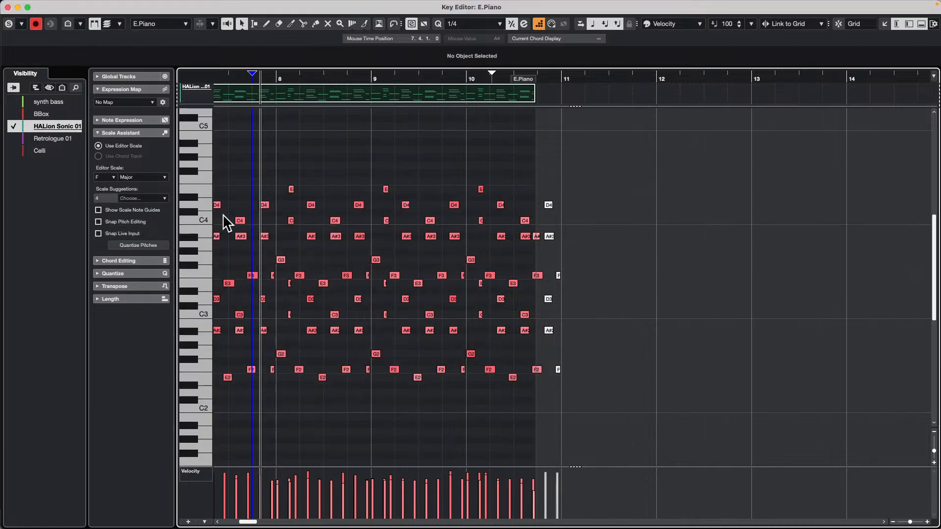
click(99, 222)
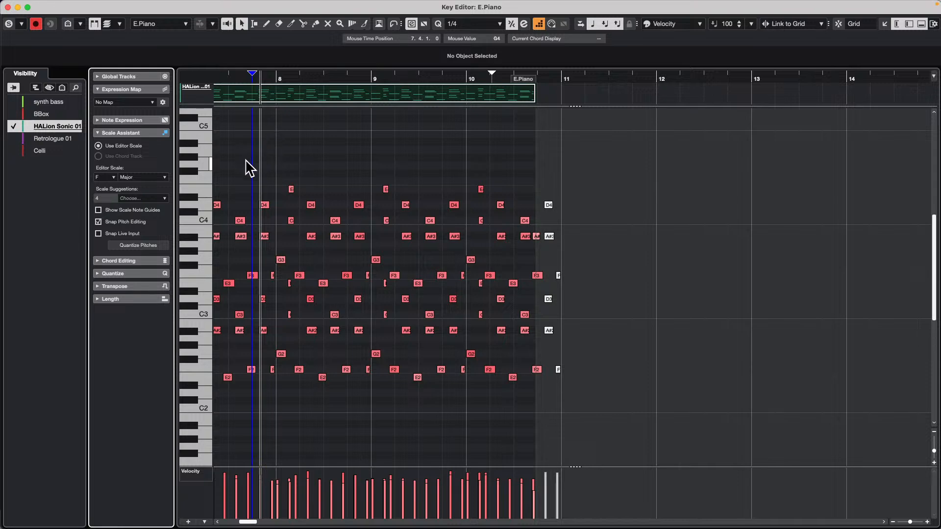
Step: Disable Snap Pitch Editing and draw a G#4 note just before bar 8 with the Draw tool
right_click(270, 151)
click(296, 152)
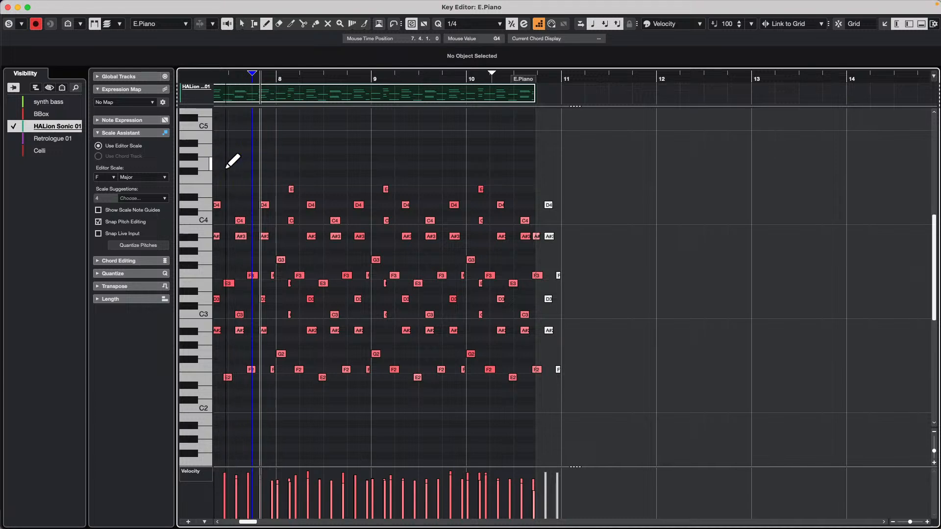
click(99, 221)
drag(223, 158, 268, 157)
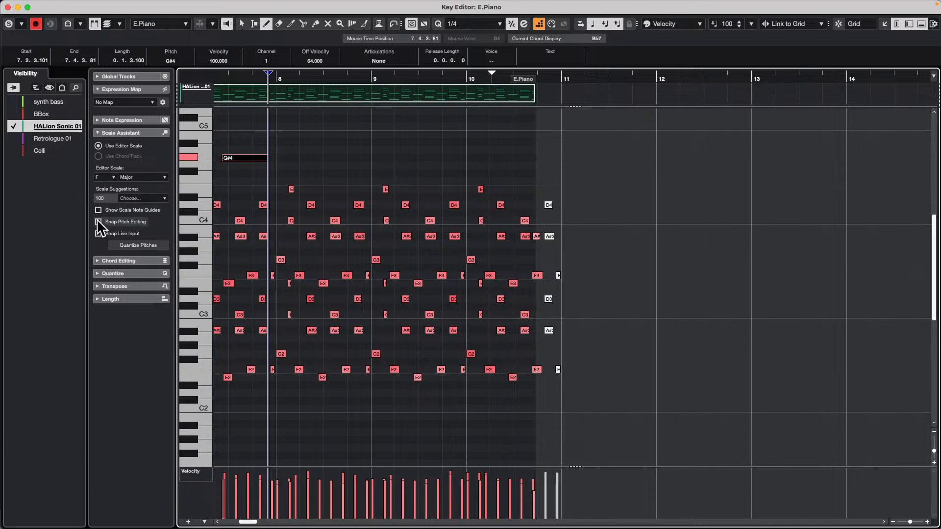
Step: Enable Snap Pitch Editing and move the drawn G#4 note down to F4 with the Object Selection tool
click(98, 222)
right_click(243, 155)
click(241, 151)
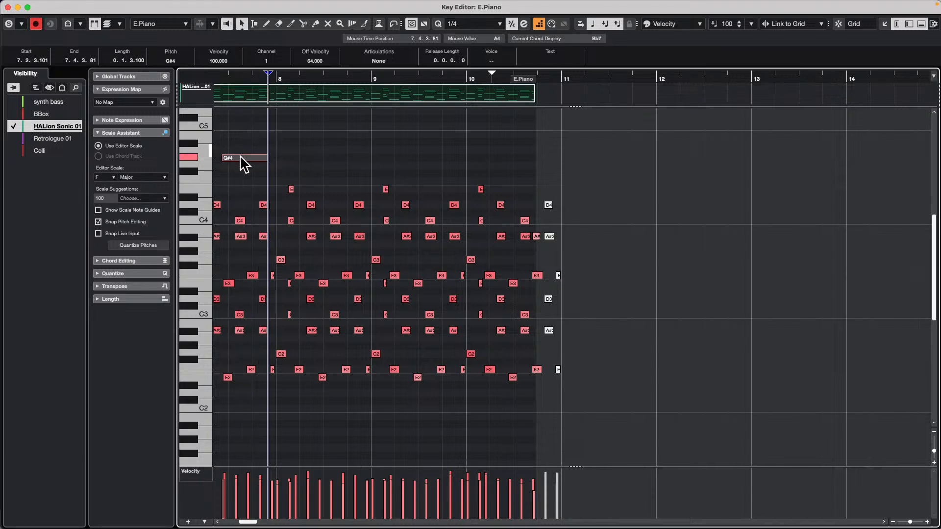
drag(240, 158, 242, 179)
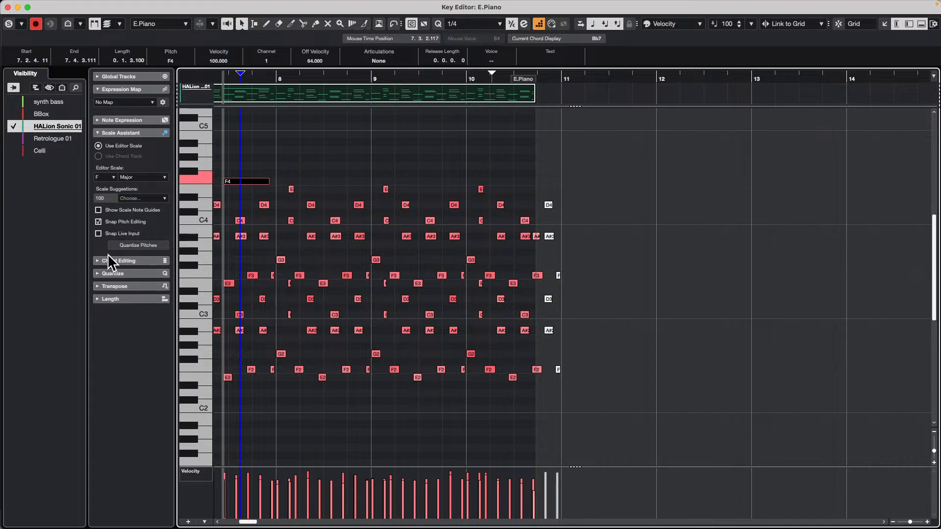
Step: Disable Snap Pitch Editing and move the F4 note before bar 8 up to G#4
click(98, 221)
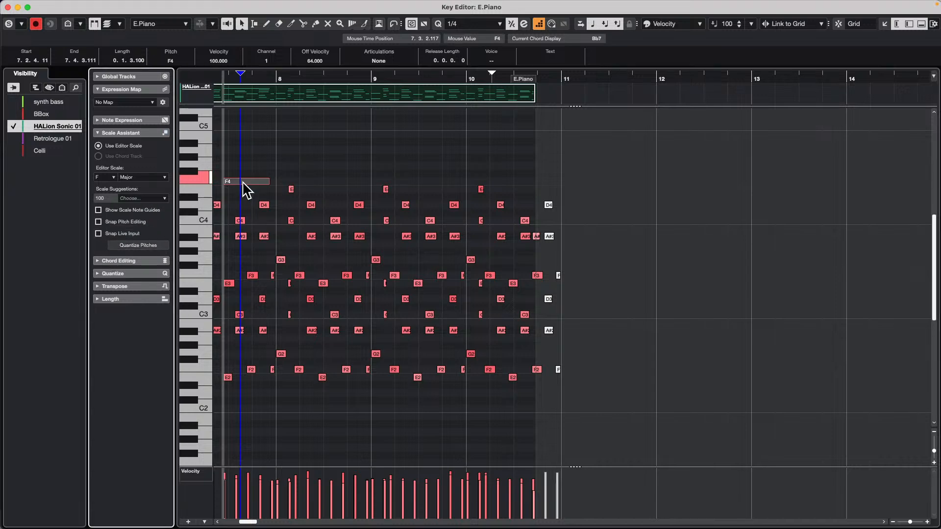
drag(246, 183, 246, 158)
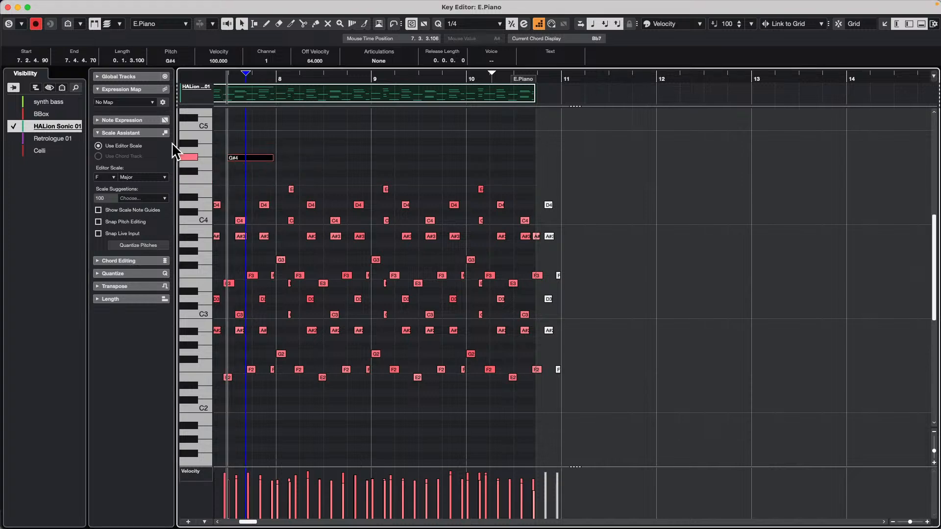
Step: Deselect the note, turn off step input, and quantize the pitches to the F Major editor scale
click(260, 173)
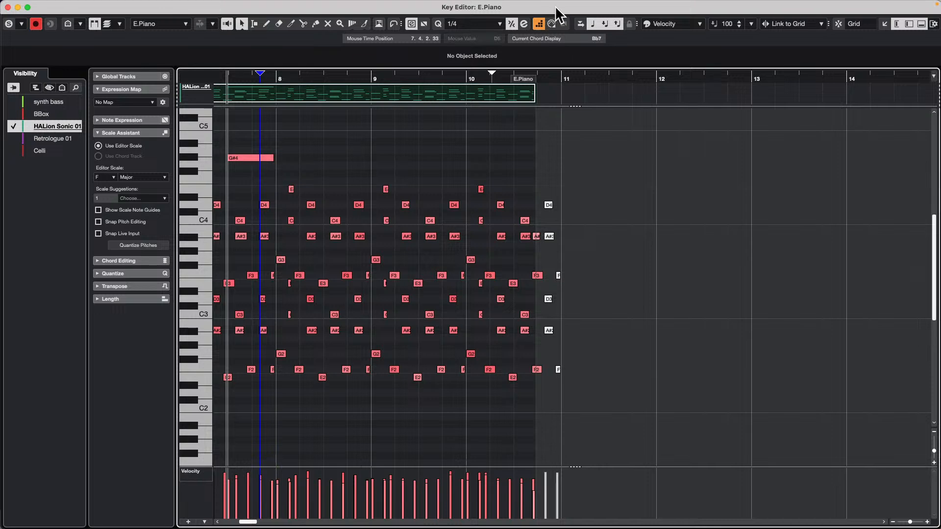
click(539, 24)
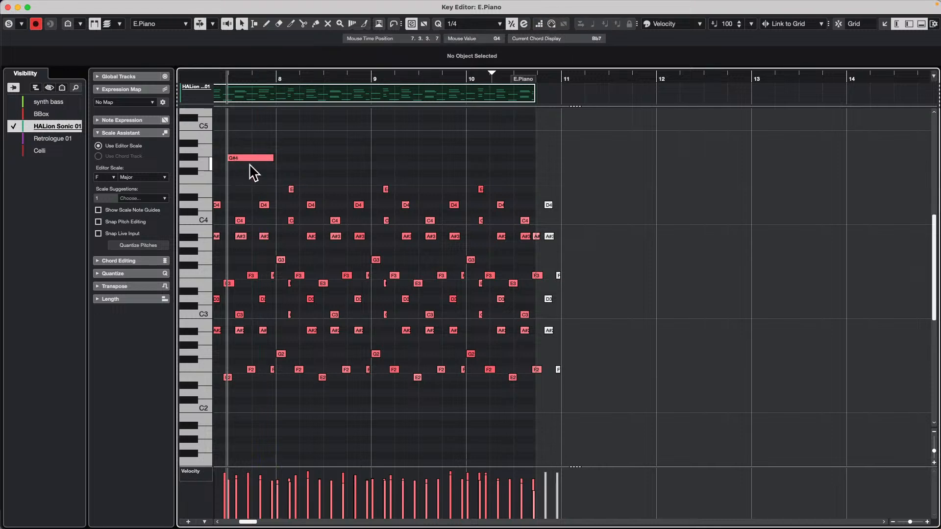
click(137, 246)
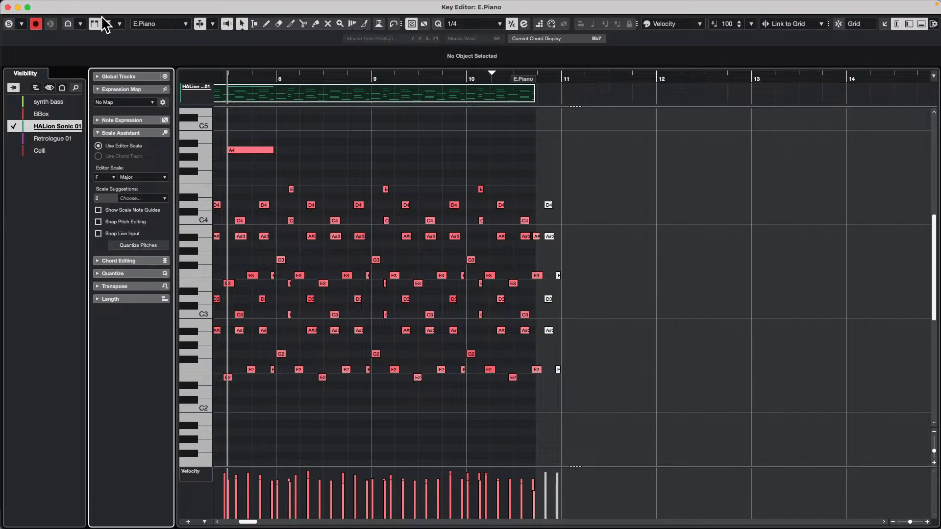
Step: Toggle the pitch visibility on and off several times, leaving only the scale pitches shown, and close the Key Editor window
click(71, 24)
click(71, 26)
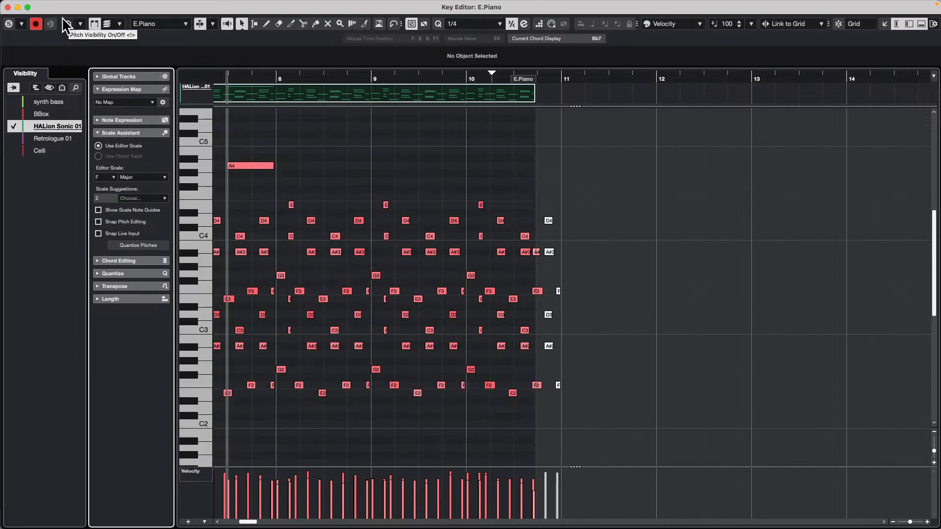
click(67, 23)
click(67, 24)
click(67, 23)
click(67, 24)
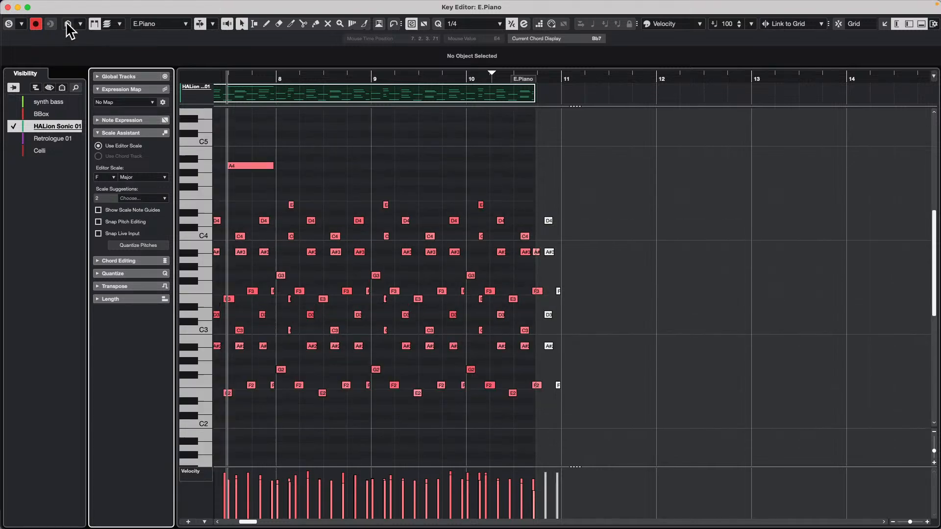
click(67, 23)
click(67, 24)
click(67, 24)
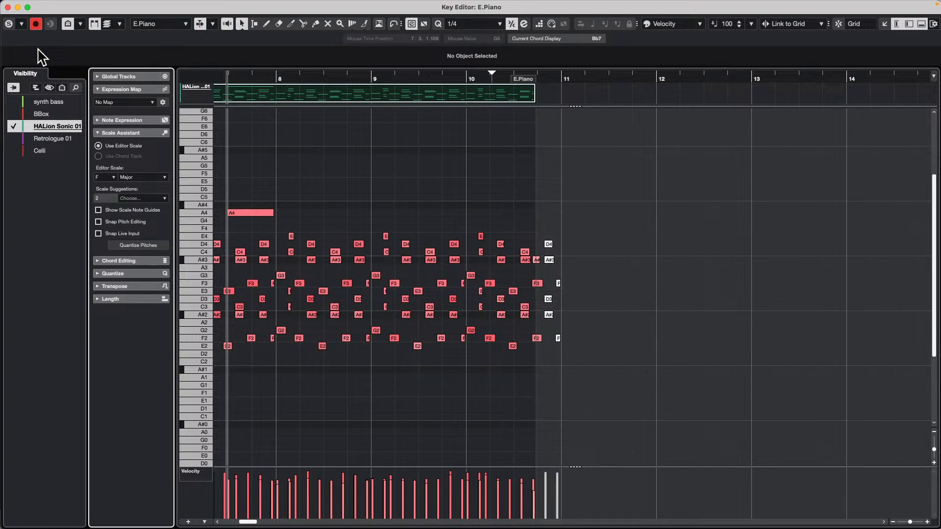
click(8, 6)
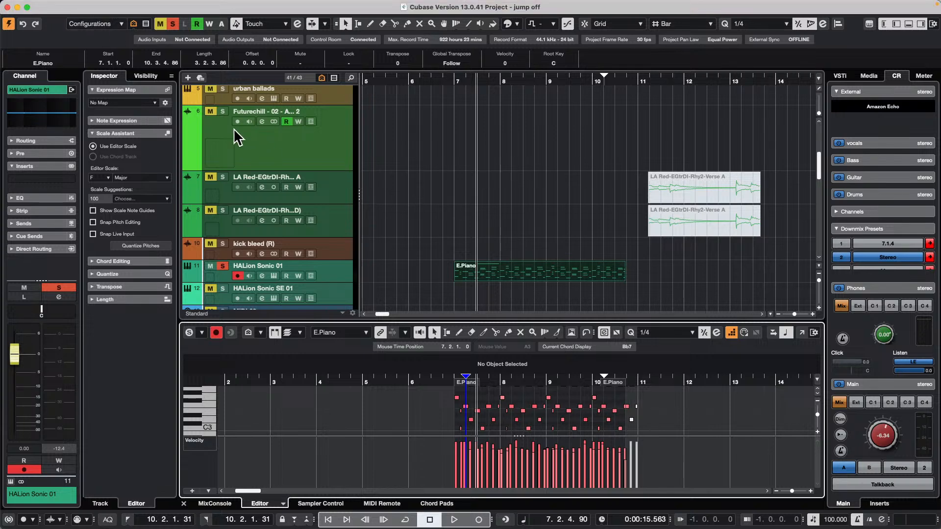
scroll(411, 184, down, 2)
scroll(411, 184, up, 15)
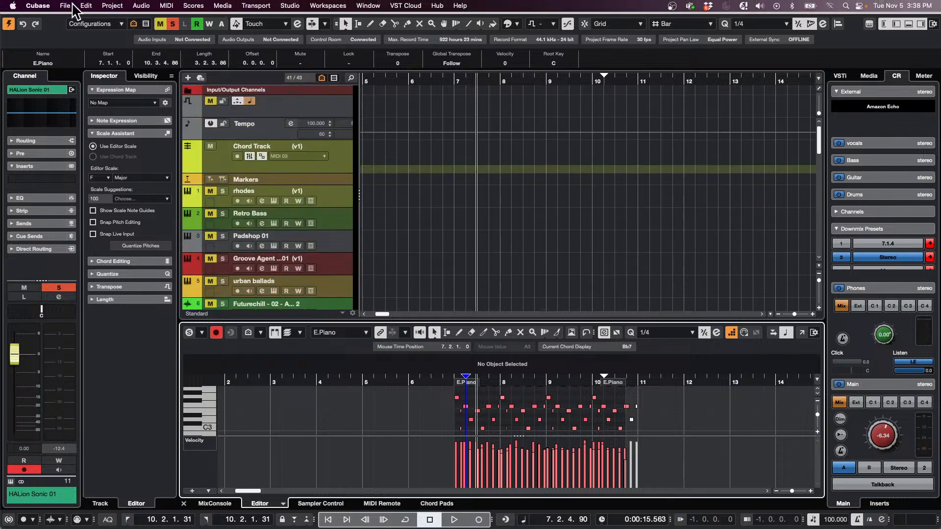
click(66, 5)
click(432, 230)
scroll(457, 215, down, 15)
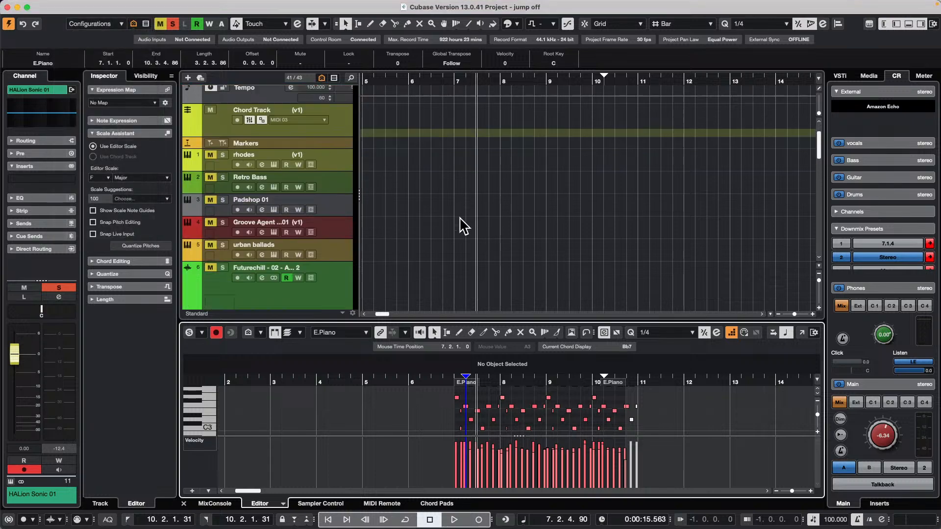
scroll(457, 216, up, 12)
scroll(456, 216, up, 8)
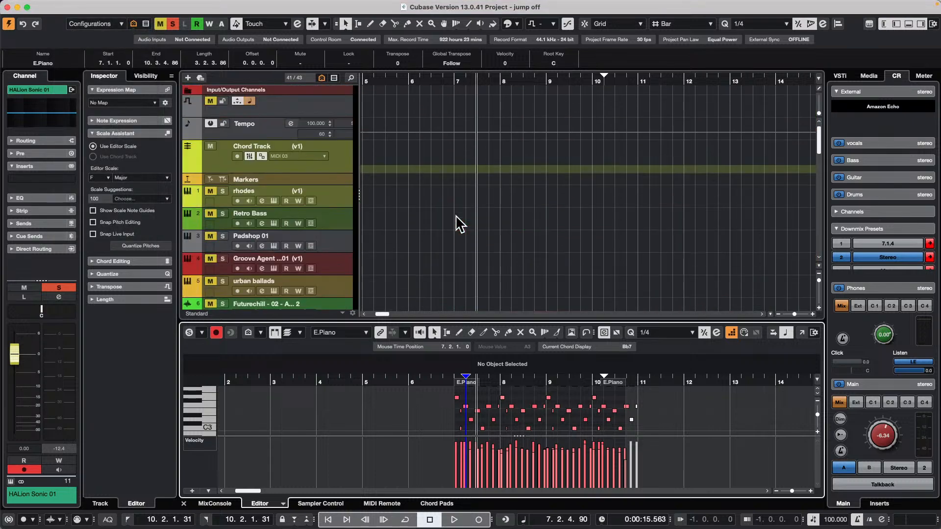
Step: Solo the Futurechill audio track and play it from bar 1 before stopping playback
drag(415, 79, 120, 77)
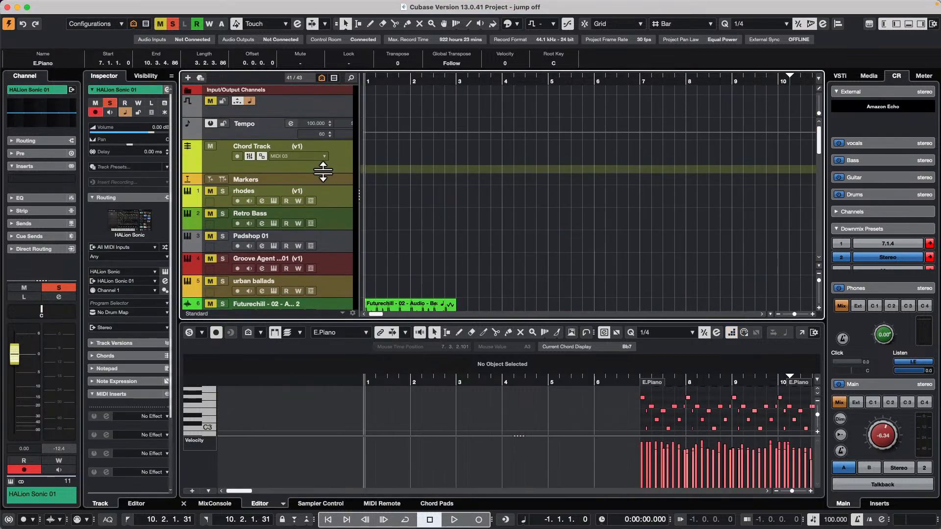
scroll(322, 169, down, 6)
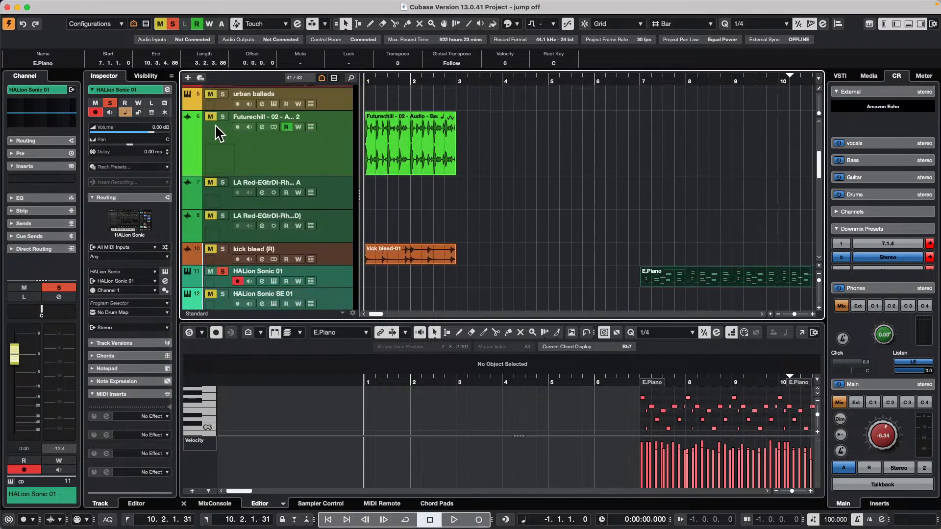
click(214, 125)
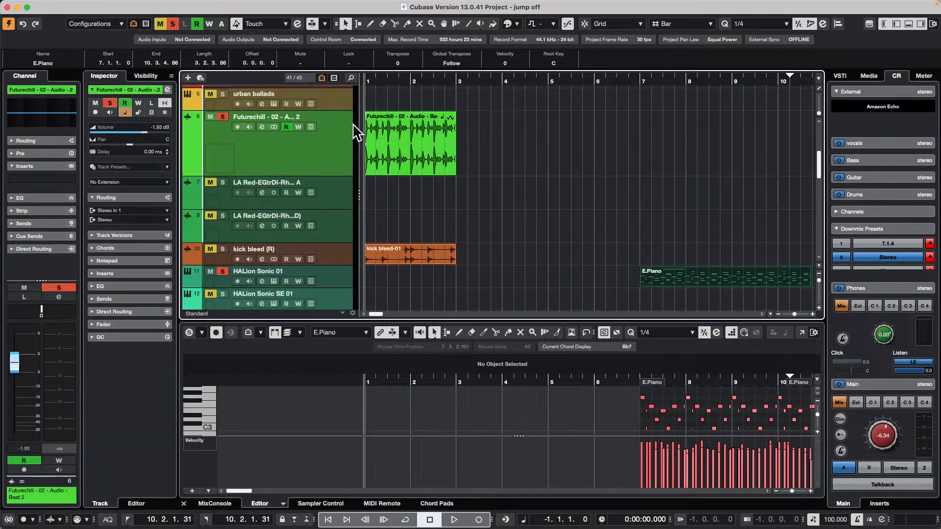
click(169, 24)
key(space)
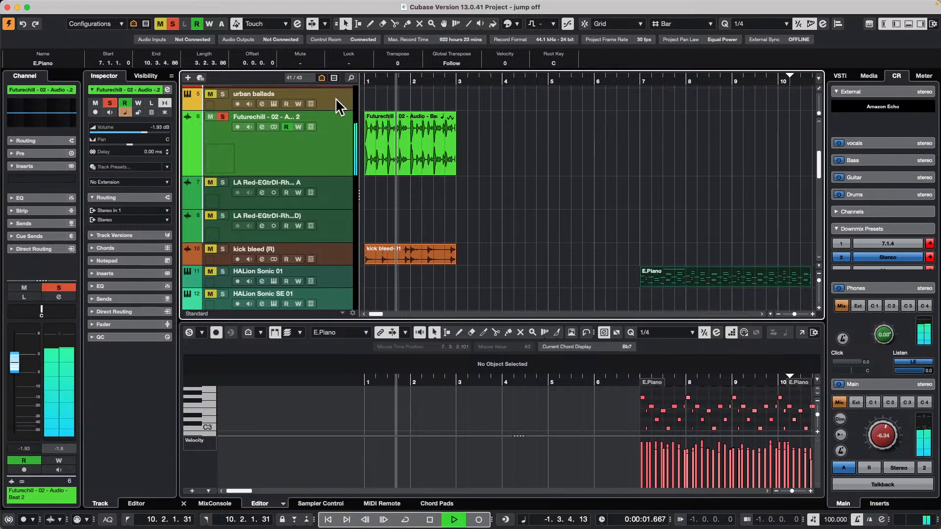
key(space)
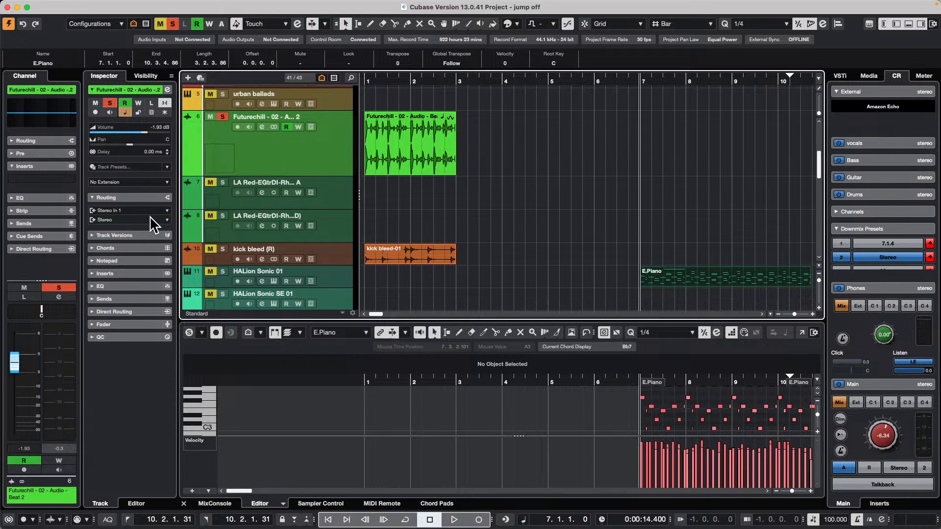
Step: Search the effects for "imager" and load Imager as the first insert on the Futurechill track
click(67, 176)
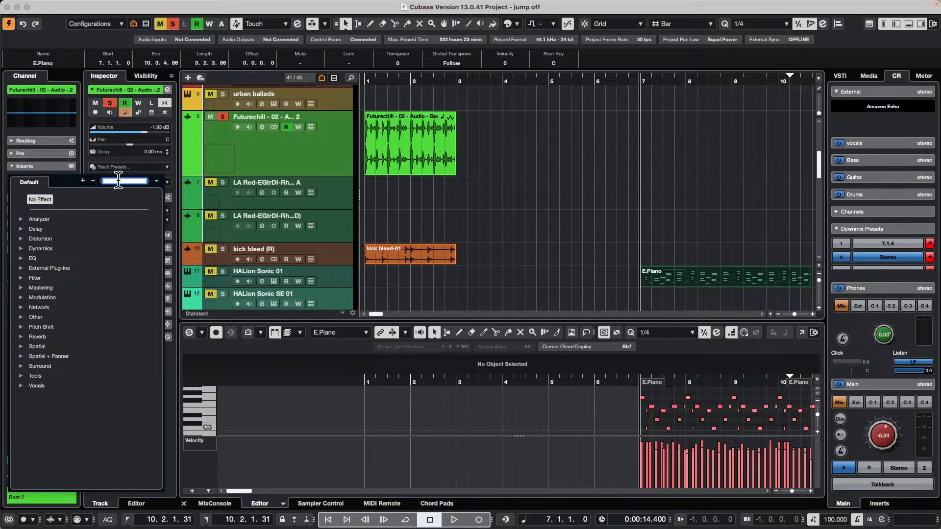
text(imager)
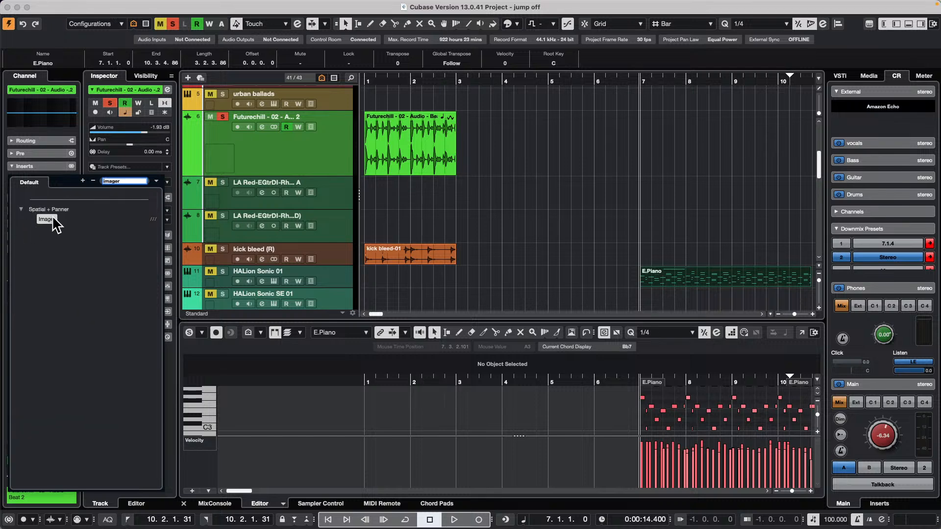
click(49, 219)
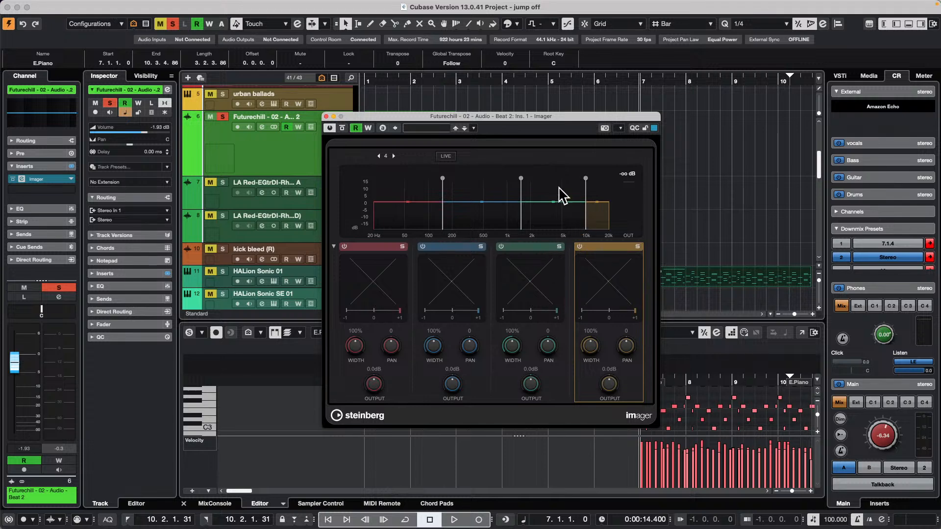
Step: Solo Imager's third frequency band, start playback, and move the plug-in window clear of the Futurechill event
click(280, 153)
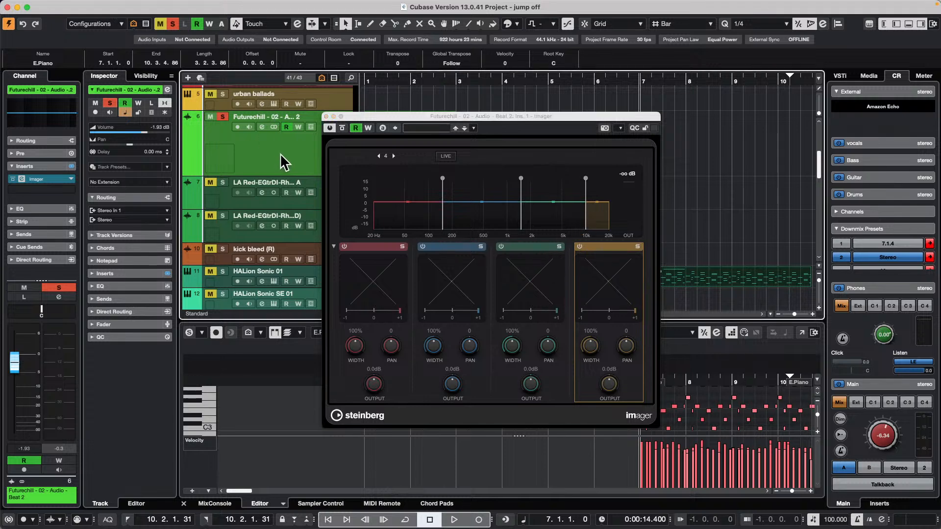
click(559, 248)
key(space)
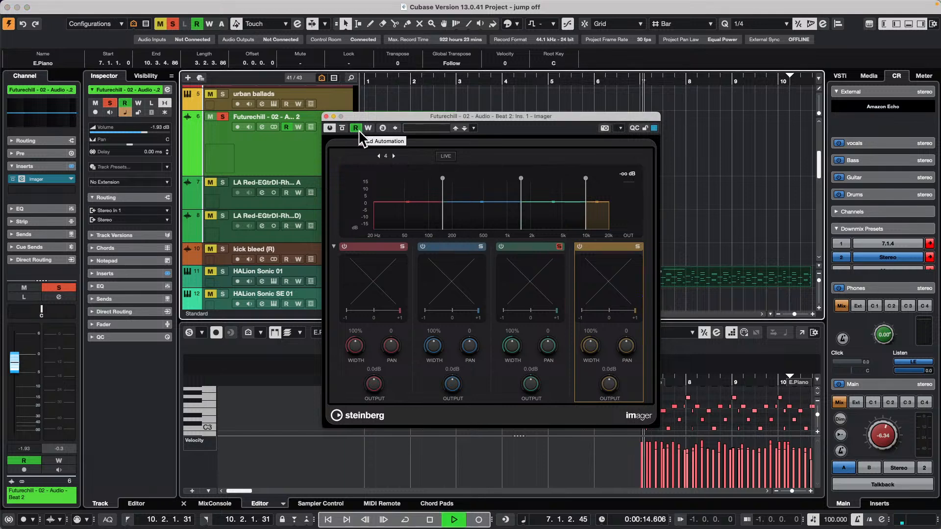
drag(395, 116, 507, 244)
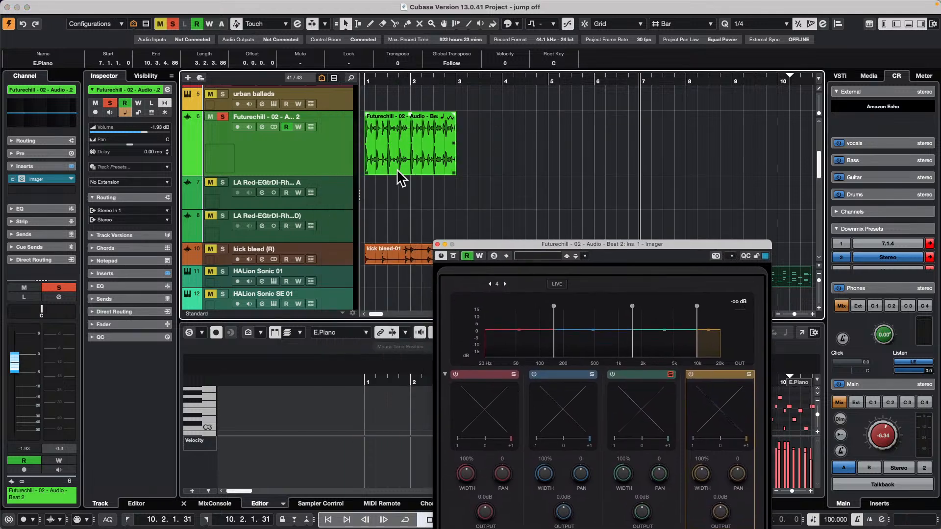
Step: Loop playback over the Futurechill audio event and move the Imager window beside it
click(397, 170)
key(shift+g)
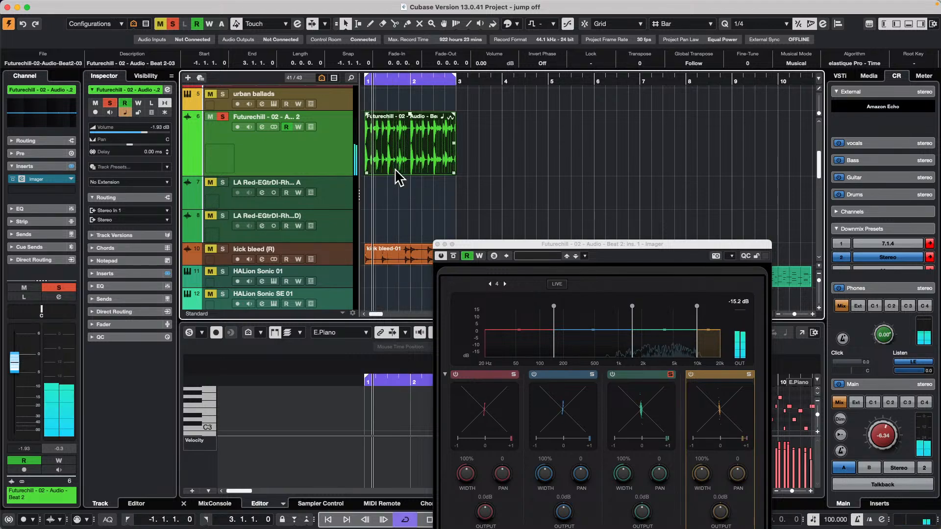
drag(581, 250, 608, 101)
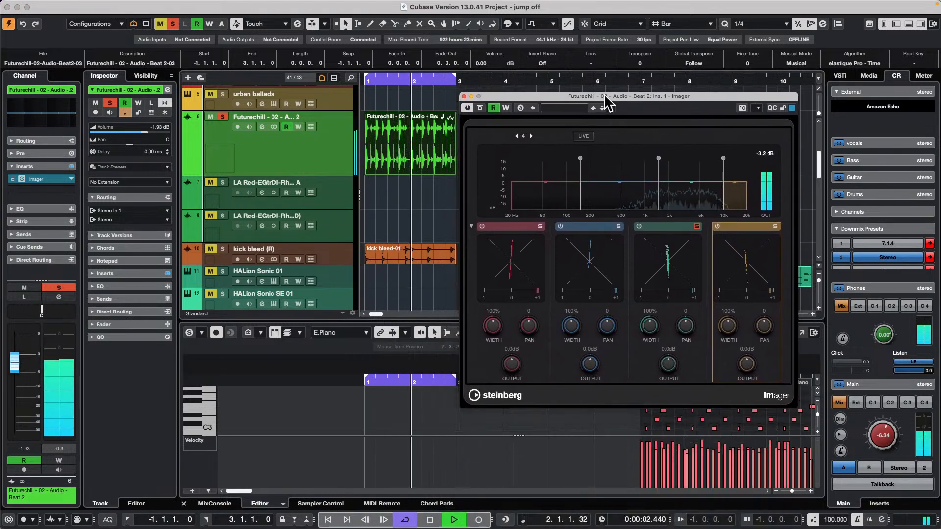
Step: Remove the Imager plug-in from the Futurechill track's inserts
right_click(282, 148)
mouse_move(425, 158)
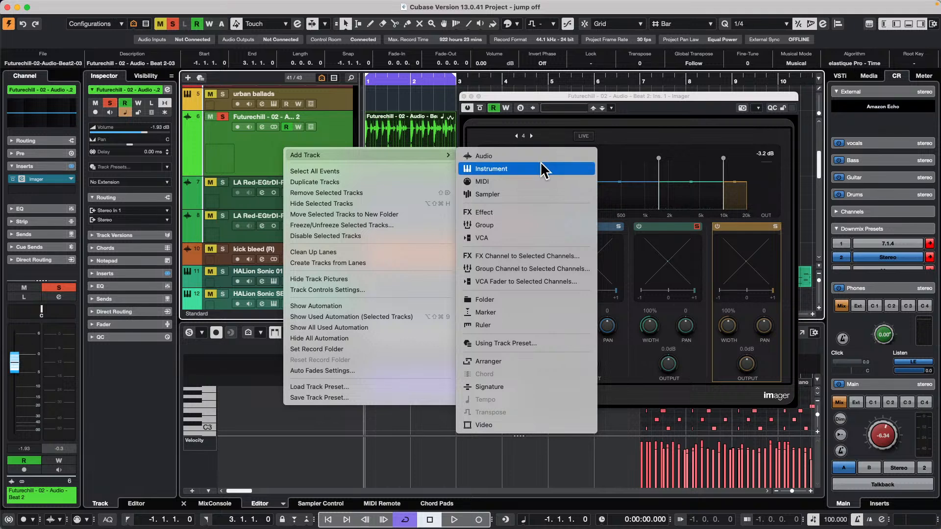
click(31, 176)
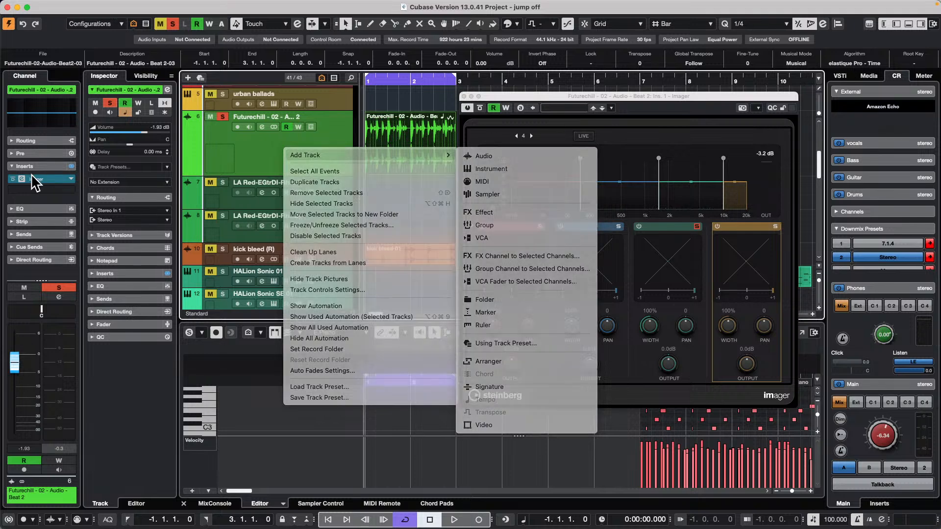
drag(34, 179, 339, 136)
Step: Add a stereo FX channel with the MonoDelay effect to the selected Futurechill track
right_click(283, 153)
right_click(284, 152)
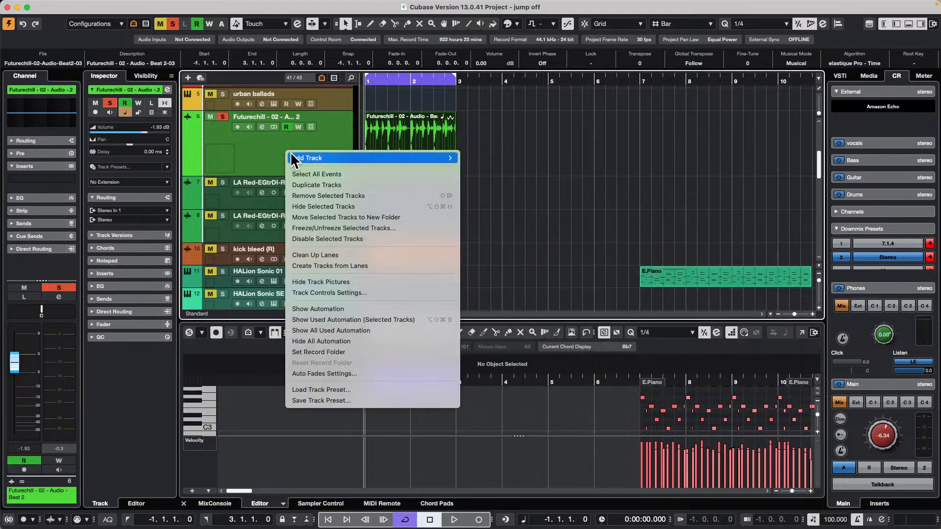
mouse_move(361, 156)
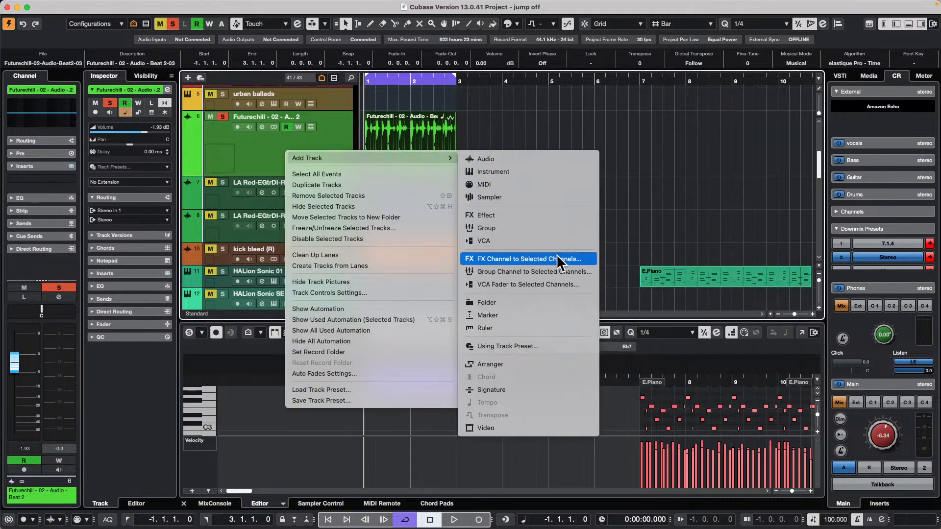
click(557, 258)
click(474, 166)
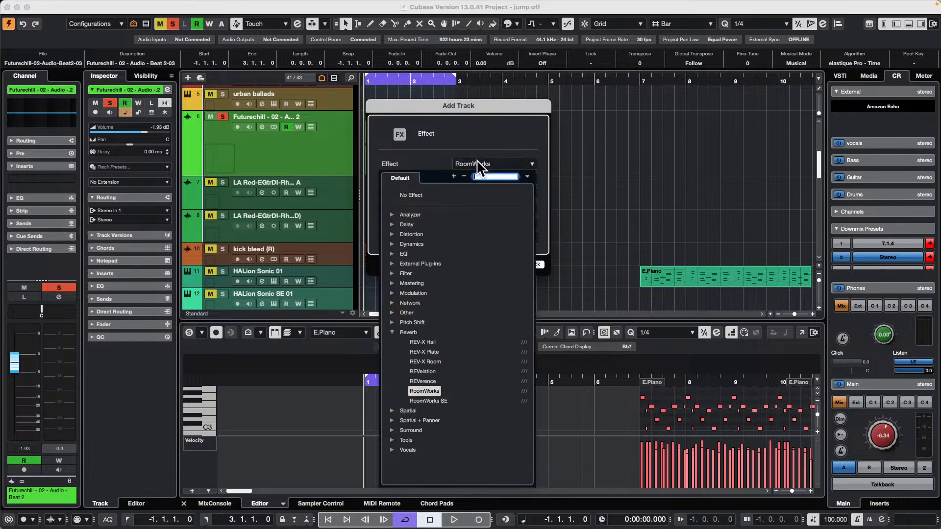
click(393, 224)
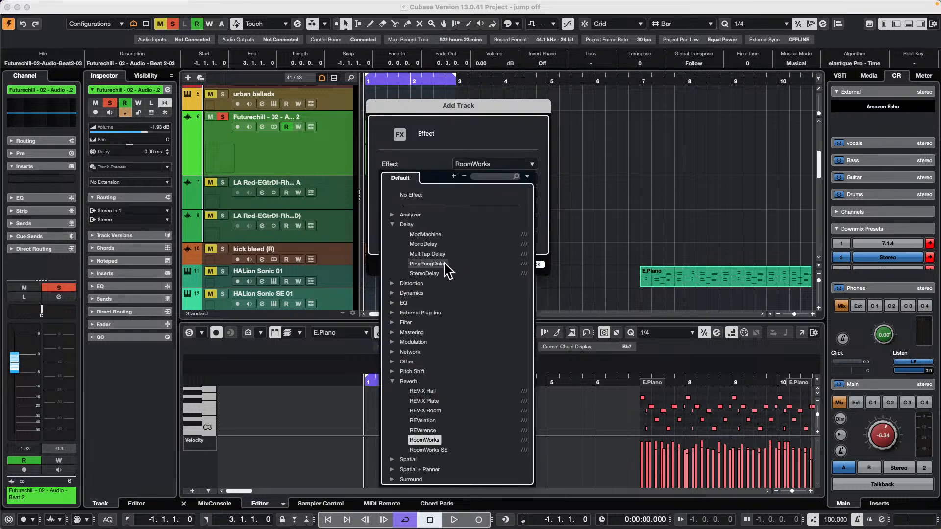
click(425, 244)
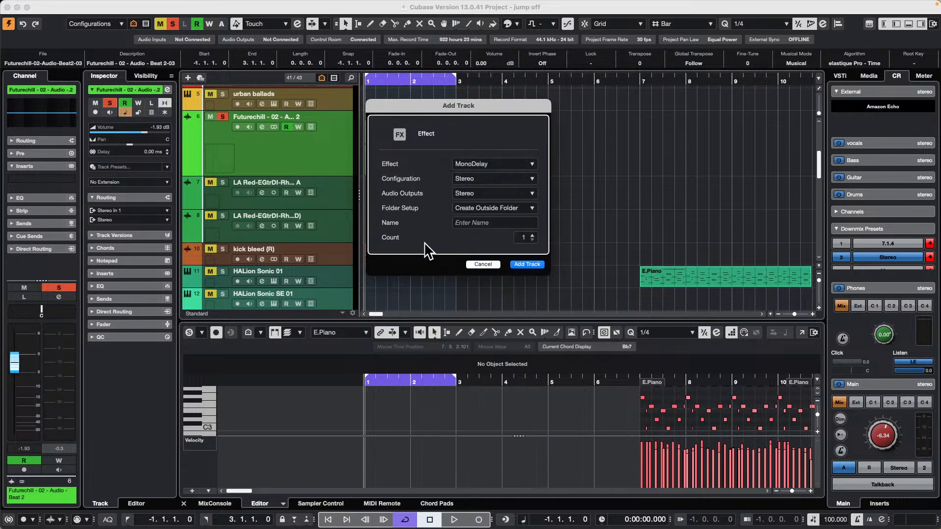
click(527, 265)
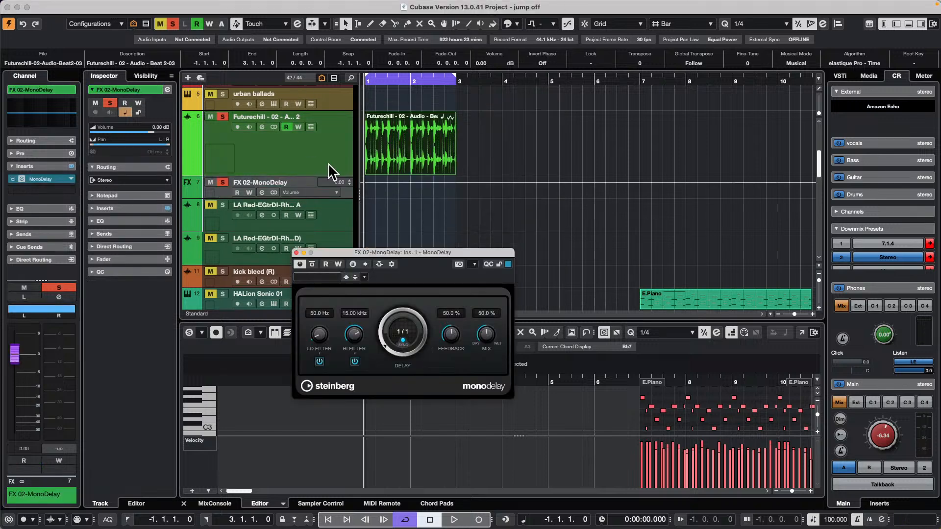
Step: Move MonoDelay to the FX channel's second insert slot and set its delay to 1/8 during playback
click(221, 190)
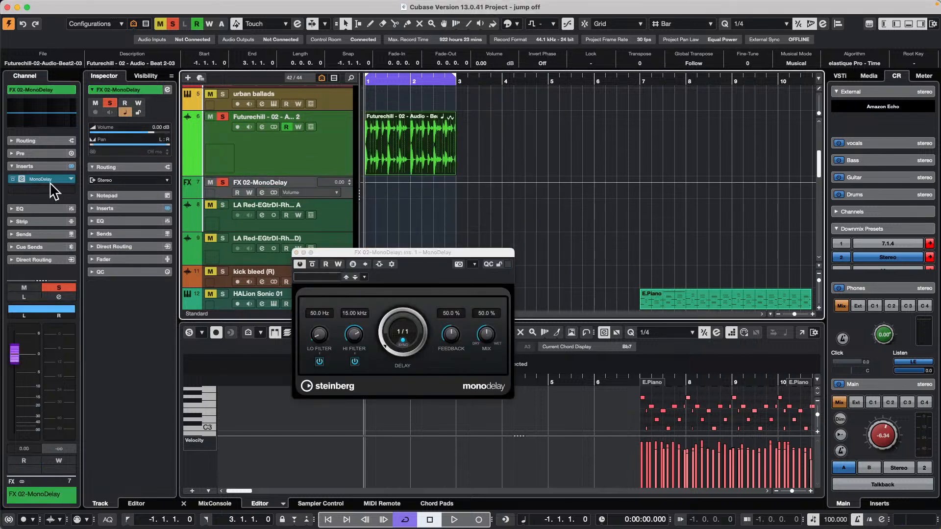
drag(53, 181, 53, 184)
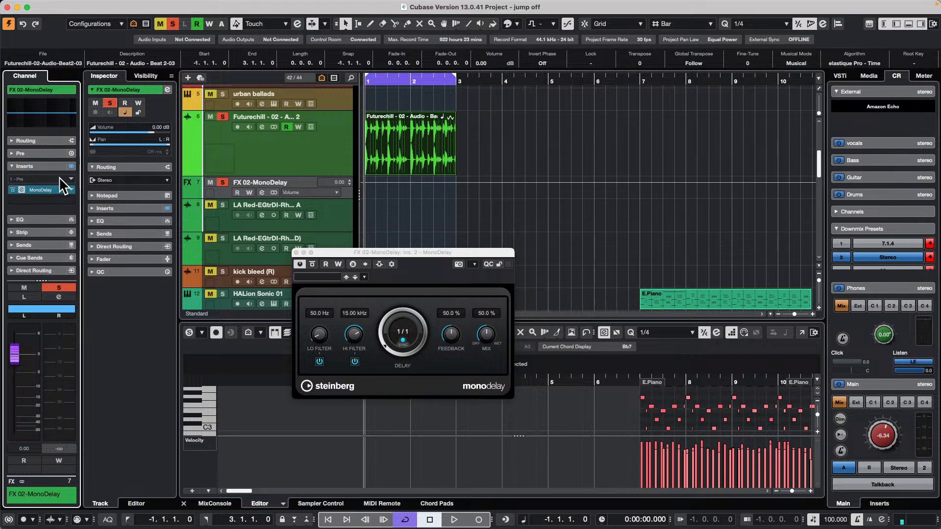
key(space)
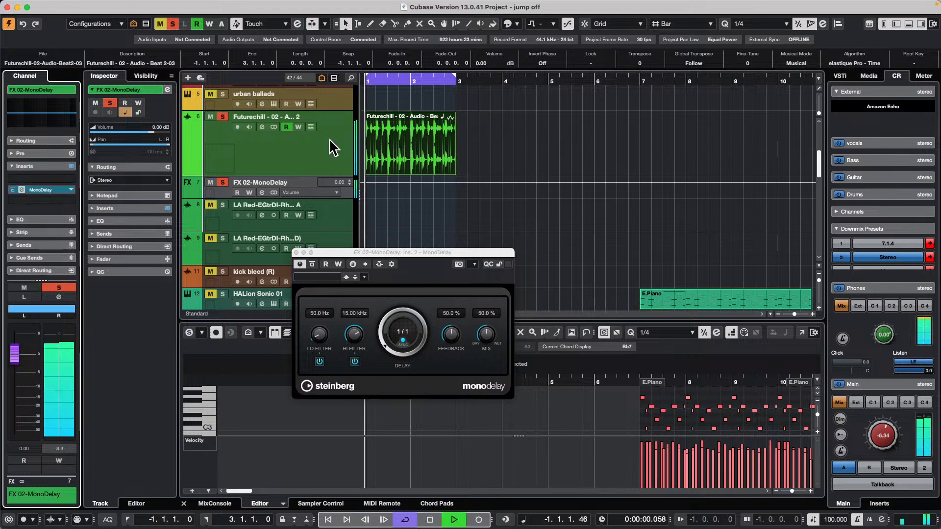
drag(385, 335, 369, 308)
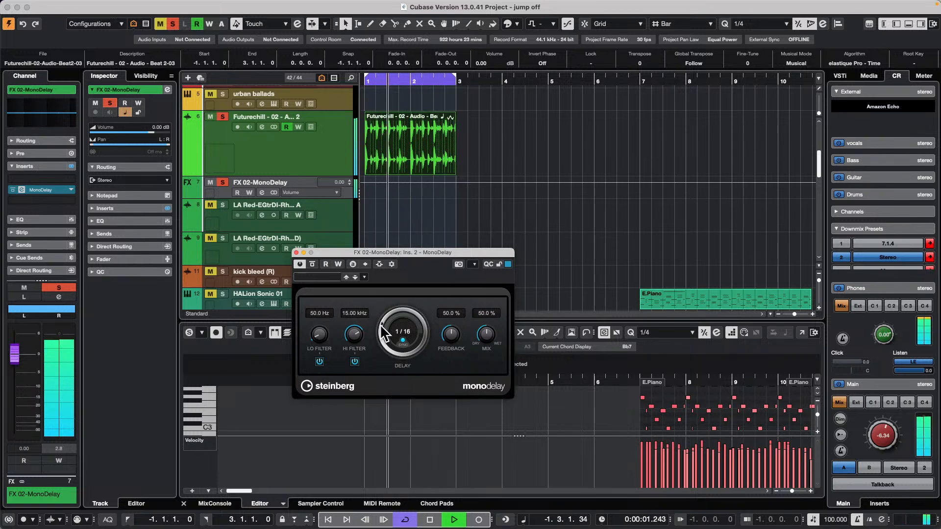
drag(380, 325, 378, 327)
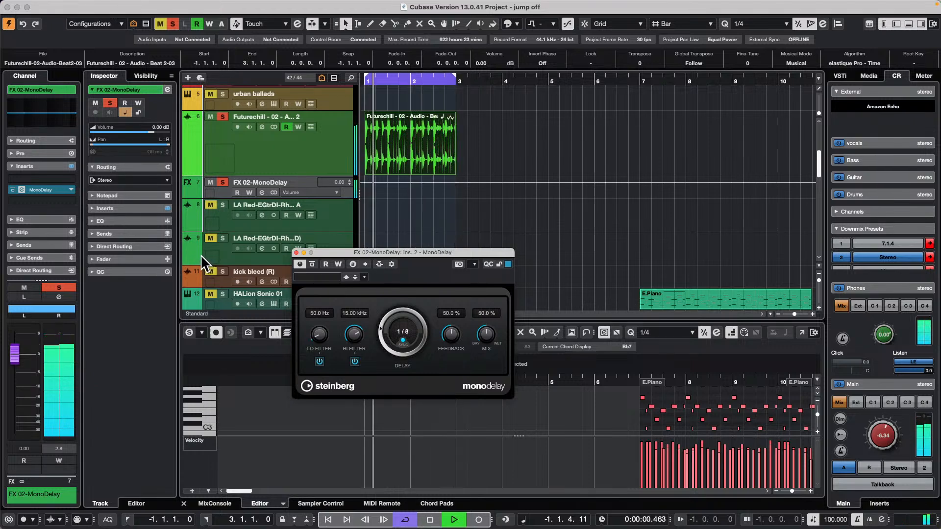
key(space)
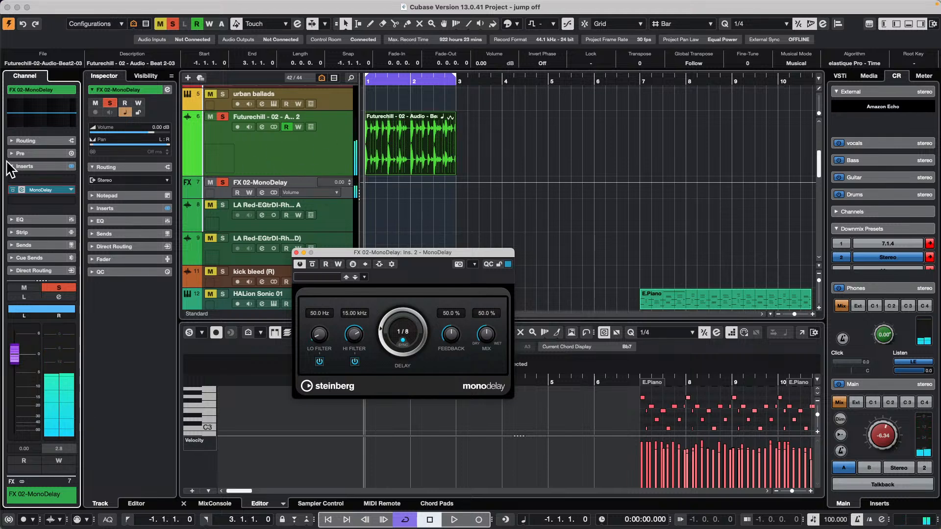
Step: Search the effects for "imager" and load Imager in the FX channel's first insert slot, ahead of MonoDelay
click(71, 179)
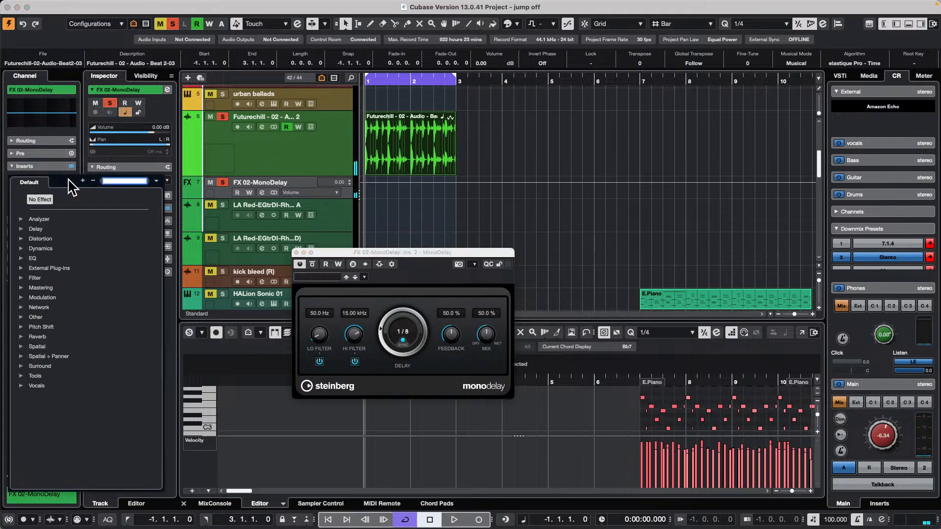
text(imager)
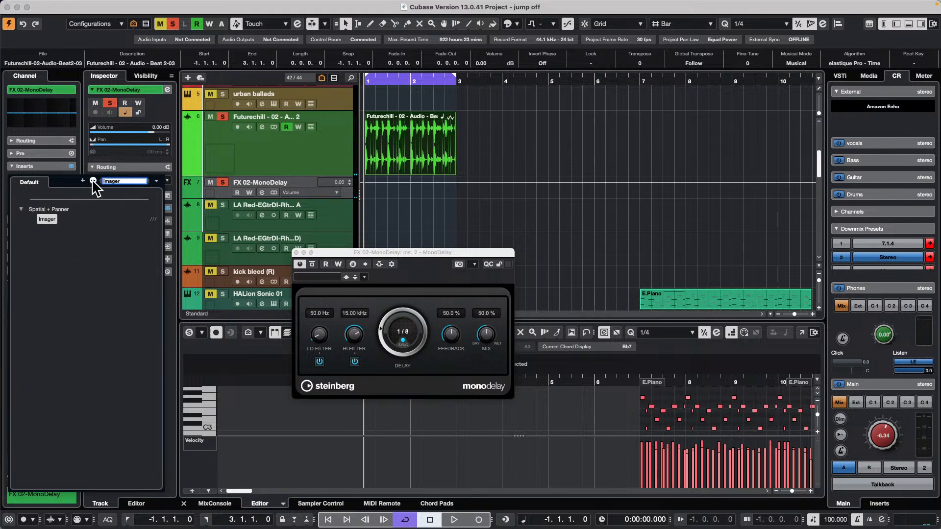
click(51, 221)
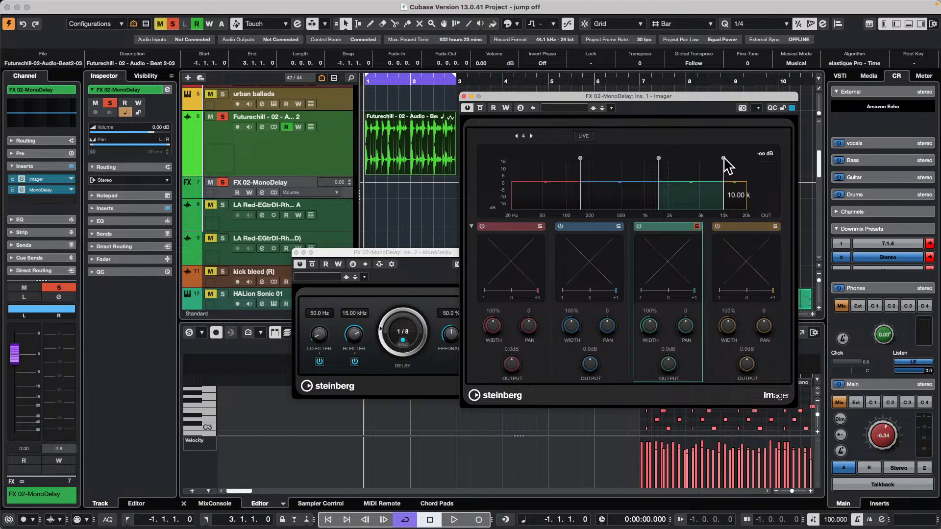
Step: Narrow Imager's third band by moving its crossovers inward during playback, comparing the band with and without solo
click(374, 75)
key(space)
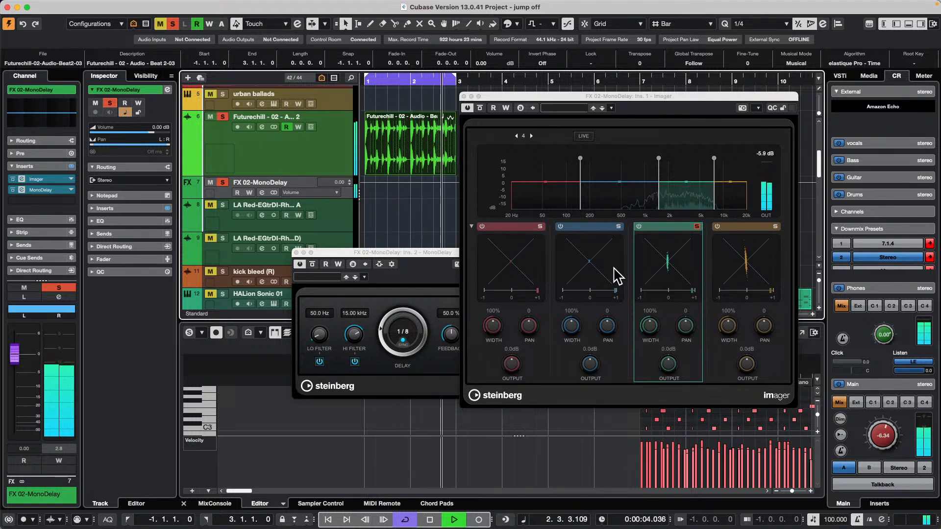
click(697, 227)
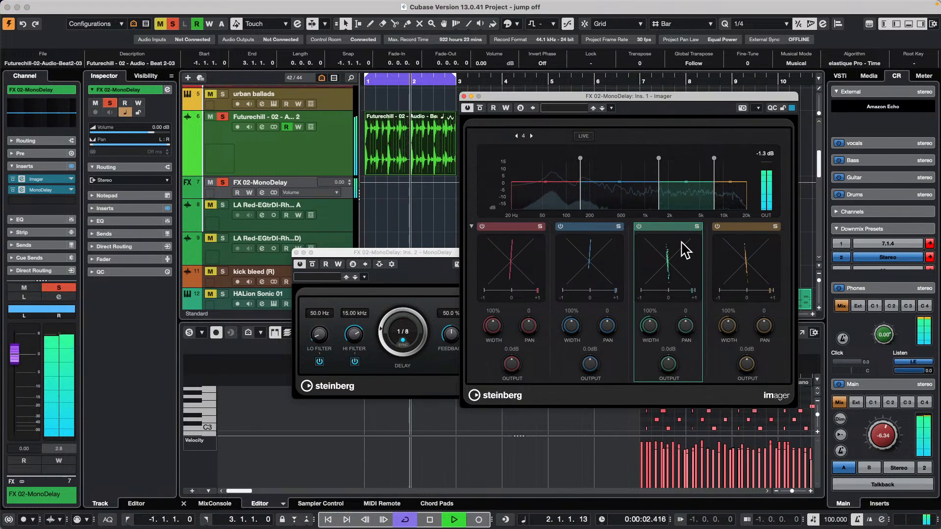
click(698, 228)
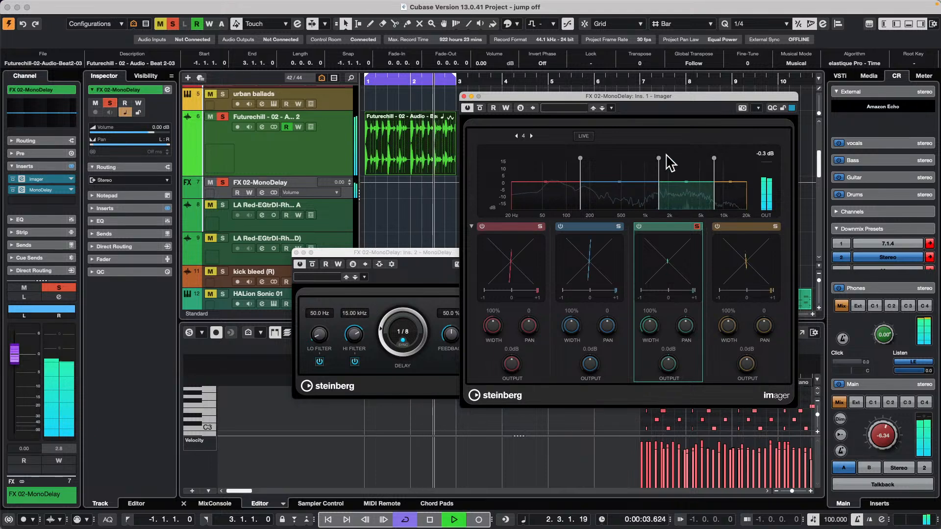
drag(658, 158, 680, 158)
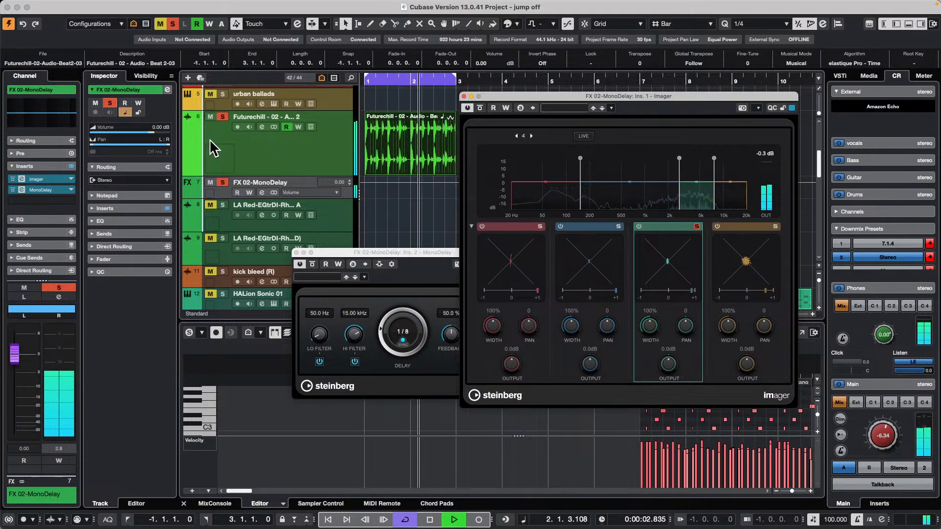
Step: Show the Futurechill track's sends and raise its send level to FX 02-MonoDelay to 6.02
click(260, 162)
click(49, 224)
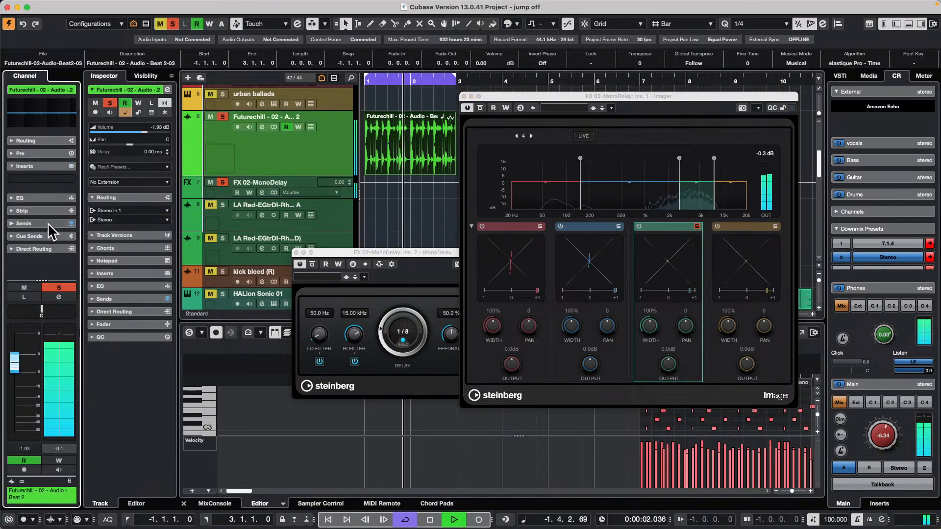
drag(49, 227, 71, 229)
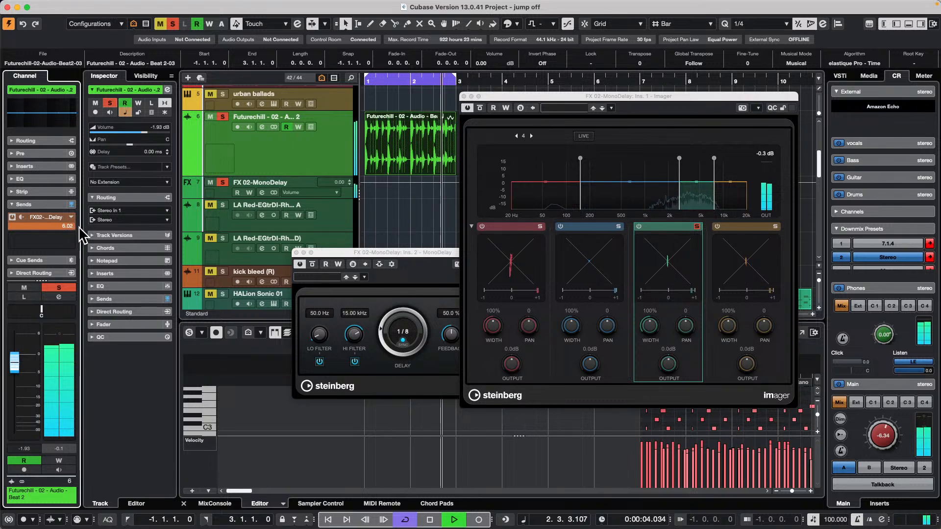
Step: Move the MonoDelay window clear of Imager, set its mix to 79.5 % and its delay to 1/8 D
drag(344, 253, 220, 237)
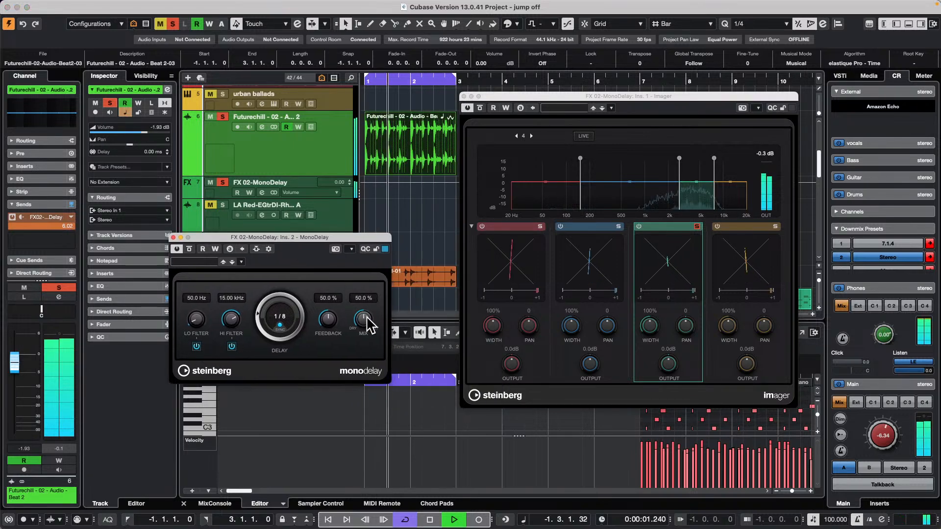
drag(368, 322, 367, 295)
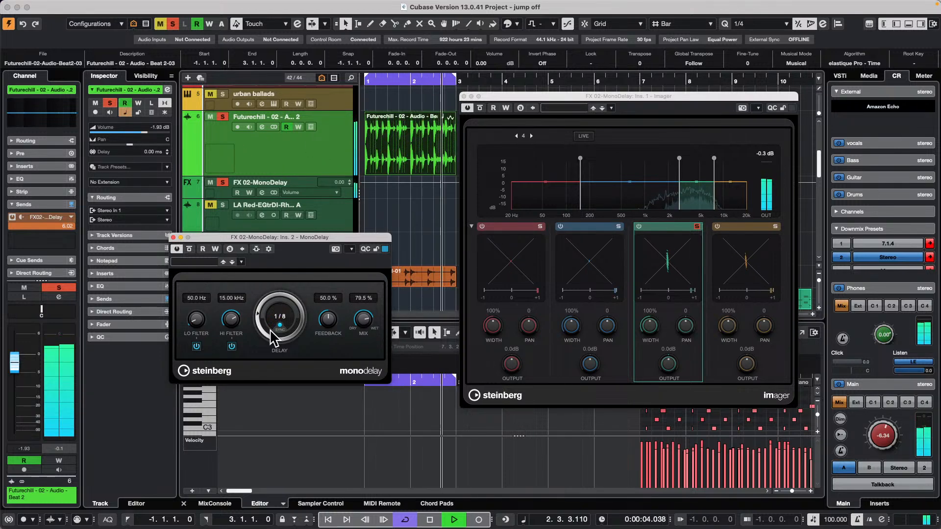
drag(256, 316, 291, 279)
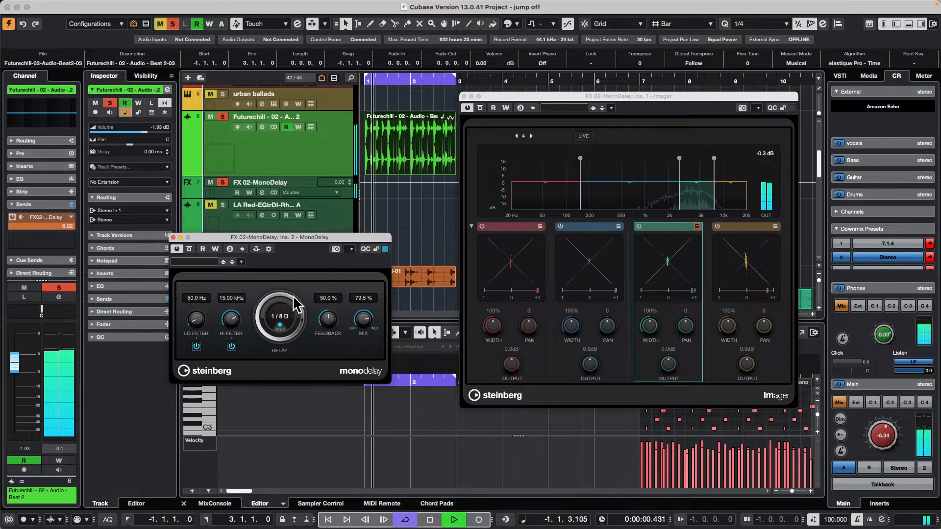
Step: Compare the delayed signal with Imager's third band unsoloed and soloed, then stop playback
click(698, 227)
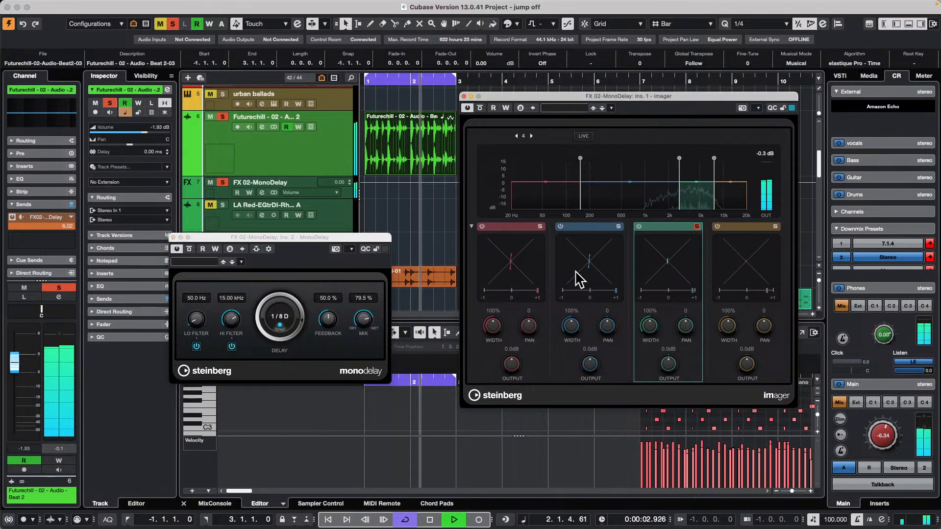
click(697, 226)
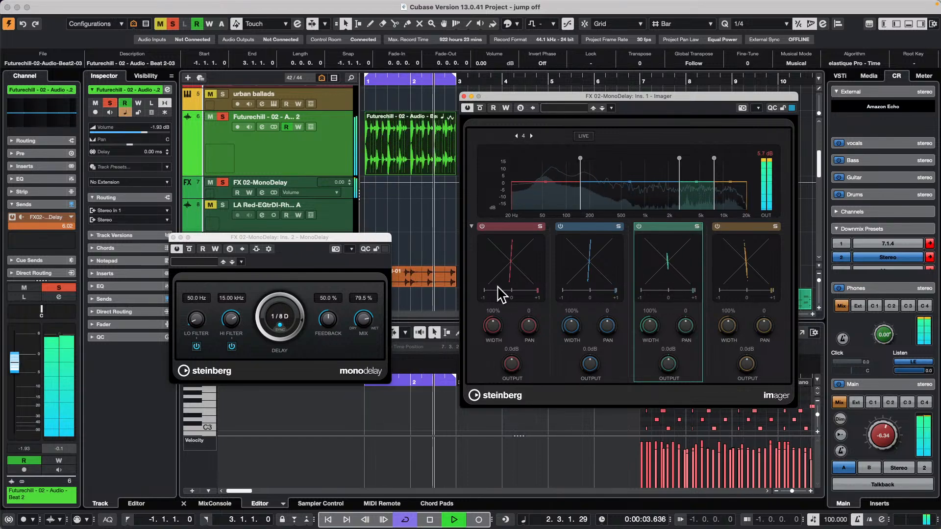
click(698, 225)
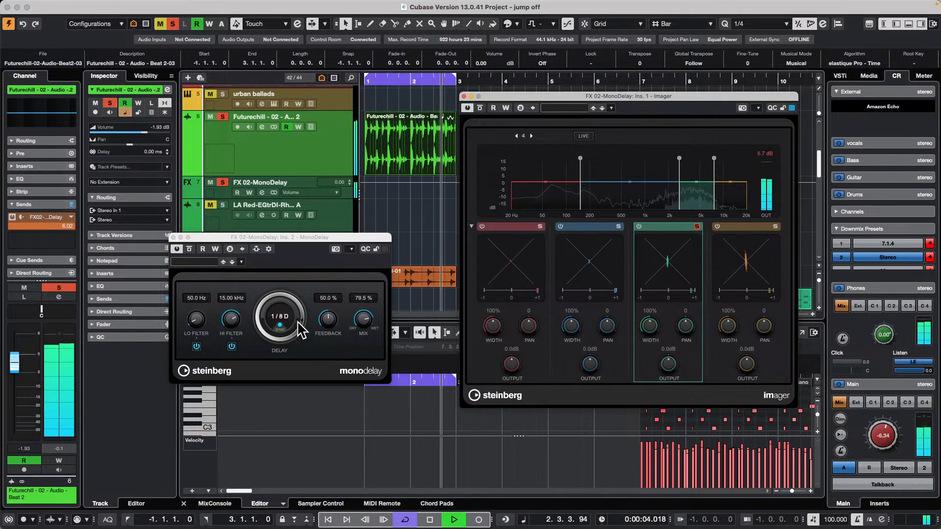
key(space)
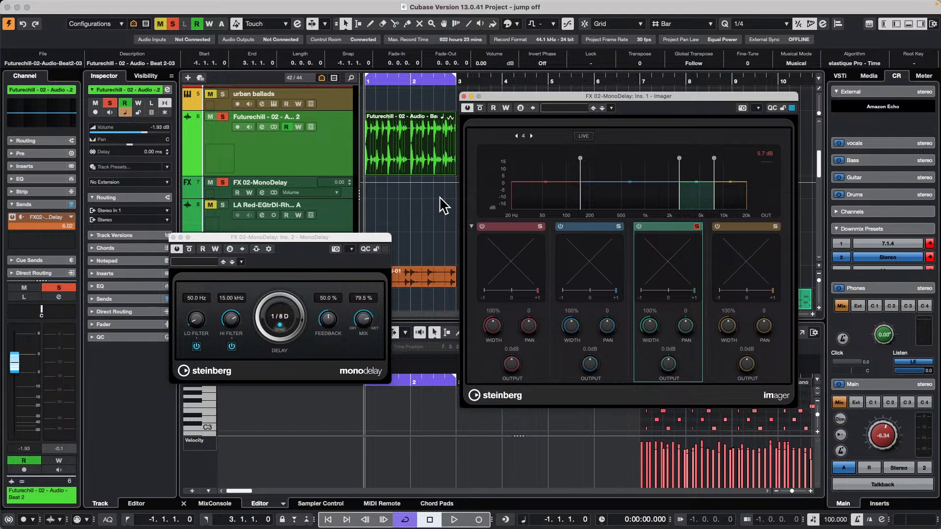
Step: Create a new empty project
click(65, 7)
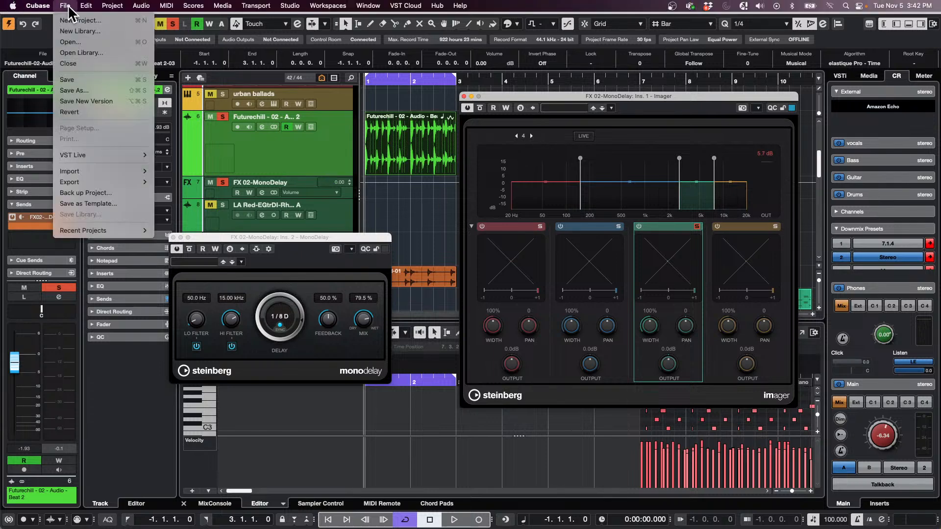
click(74, 18)
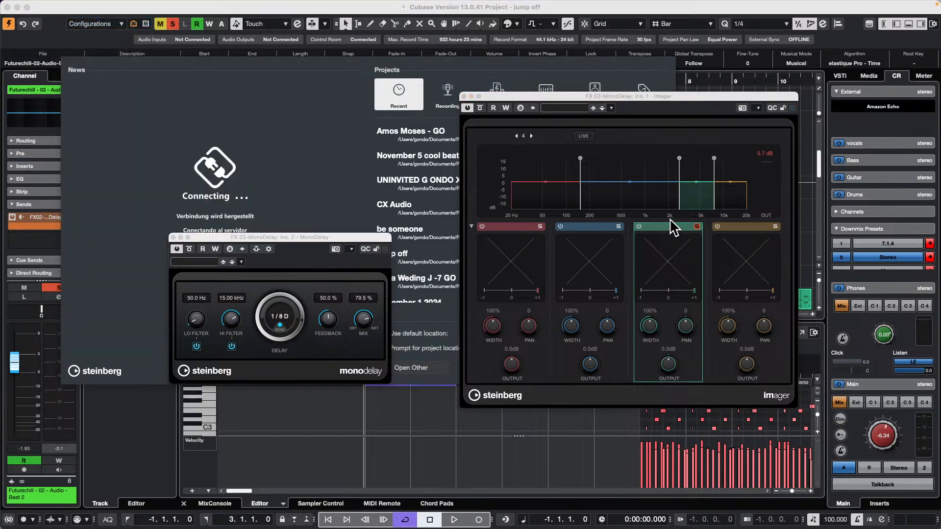
key(Return)
click(705, 330)
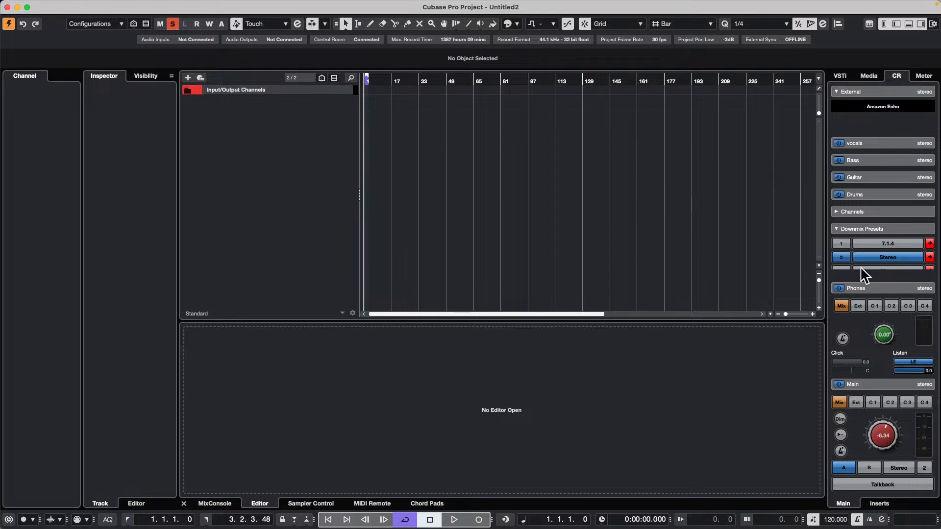
Step: Open the Dancefloor Tech House pack from the loops and samples library and audition several of its kick samples
click(870, 76)
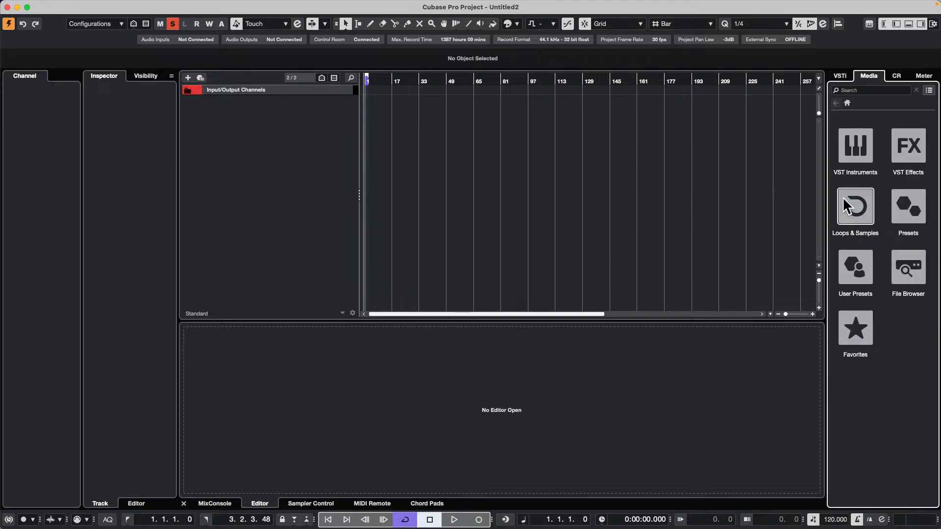
click(874, 213)
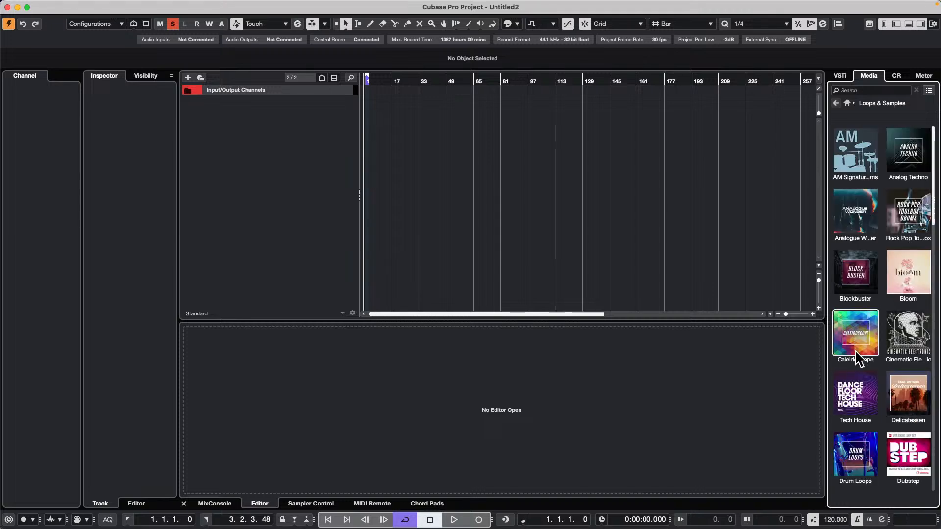
click(855, 389)
click(881, 384)
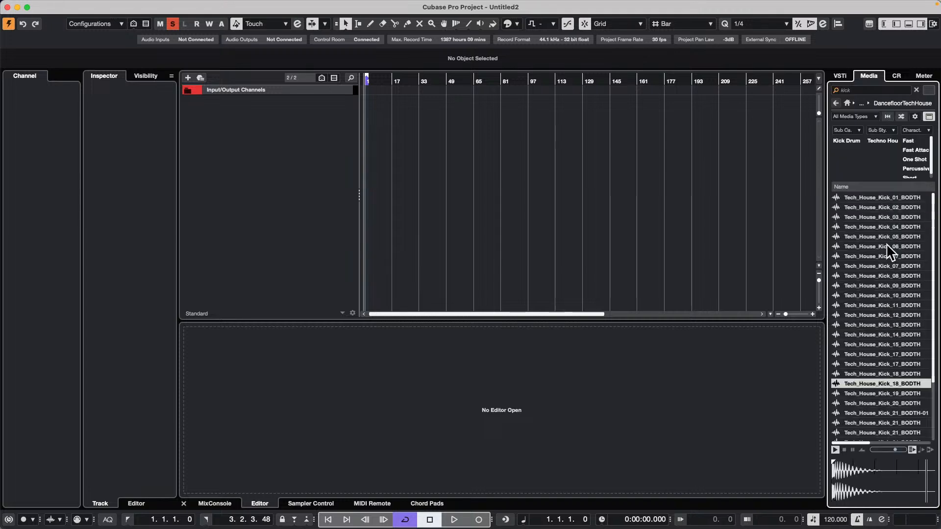
click(877, 403)
scroll(864, 304, down, 3)
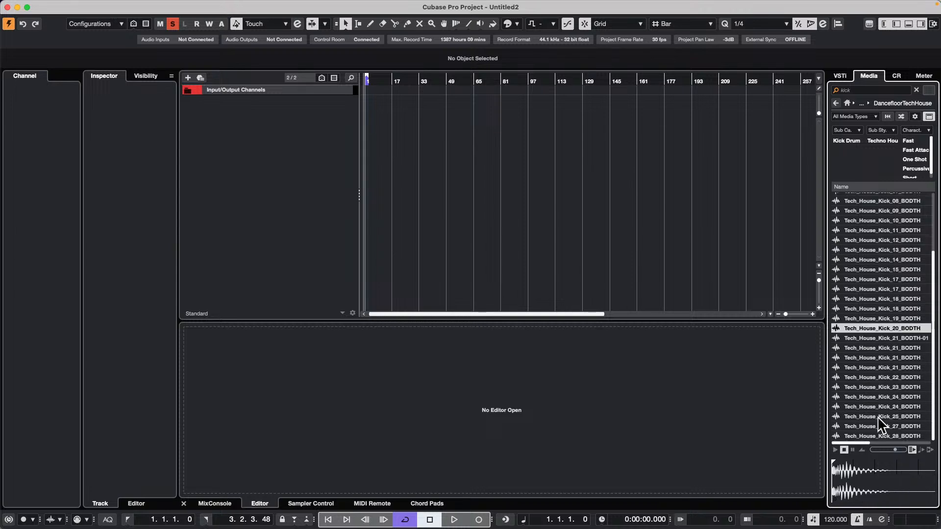
click(879, 407)
click(882, 348)
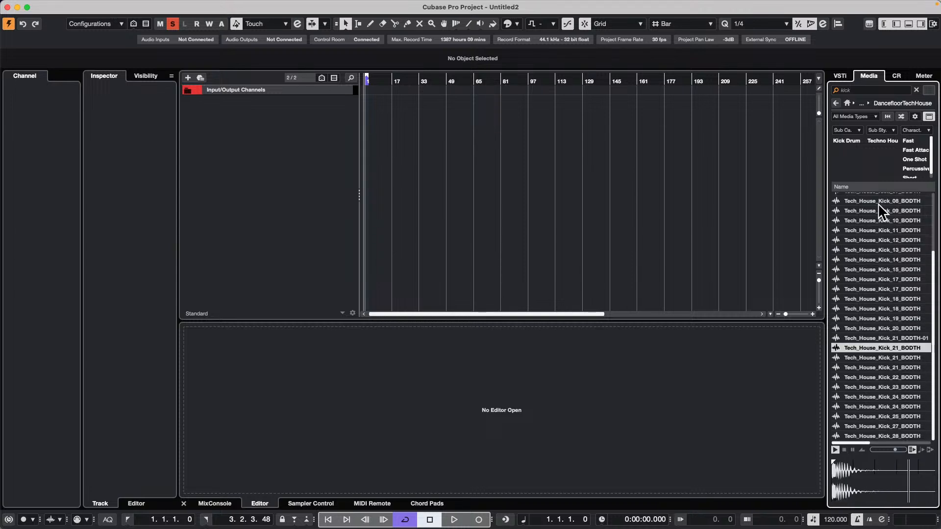
Step: Remove the kick search filter, audition other Tech House samples and add Tech_House_Bass_Loop_07 to the project on a new track
click(859, 90)
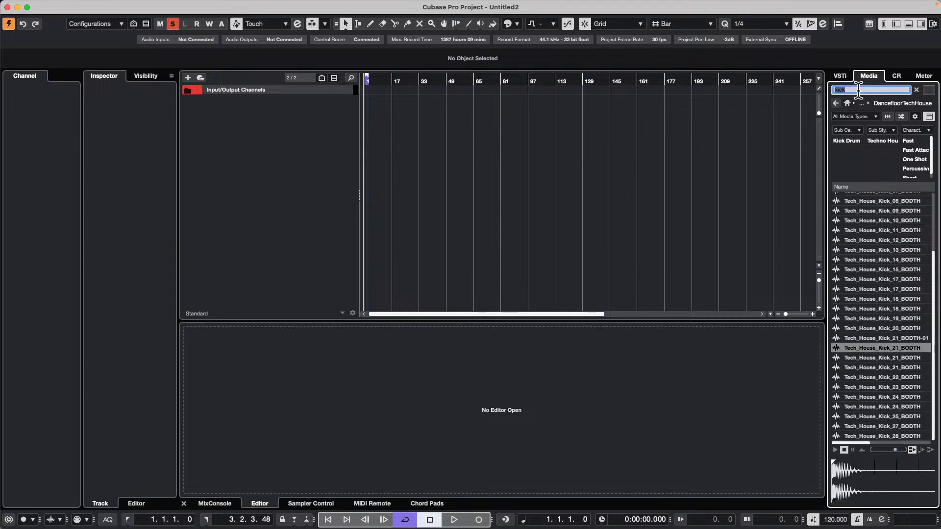
key(BackSpace)
click(889, 391)
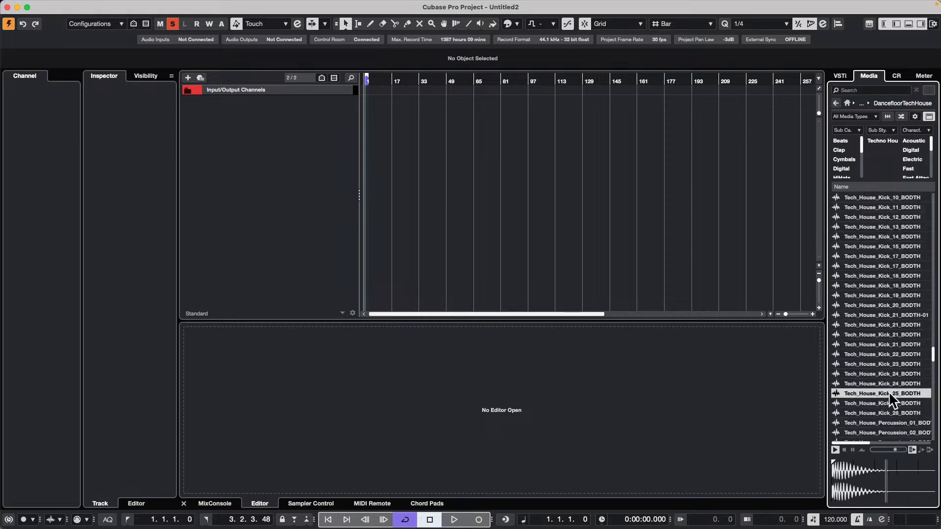
scroll(877, 336, up, 10)
click(872, 335)
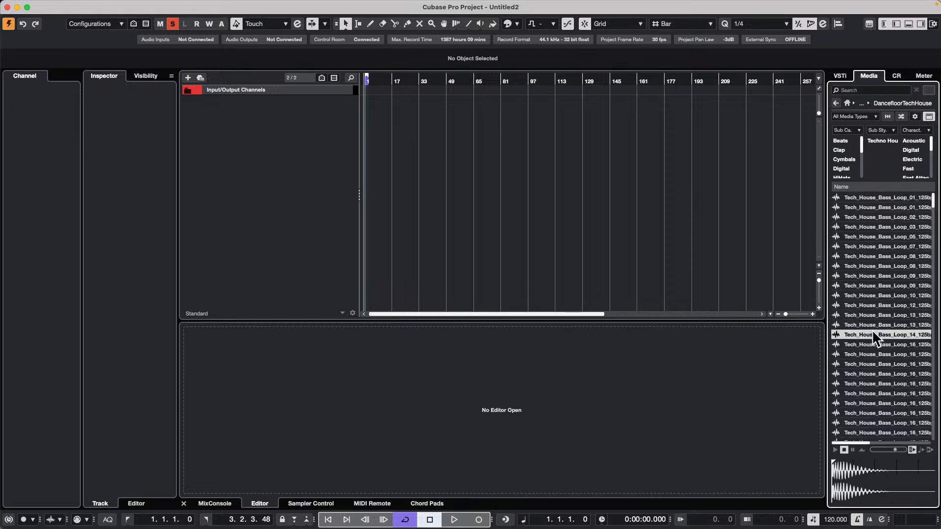
click(879, 247)
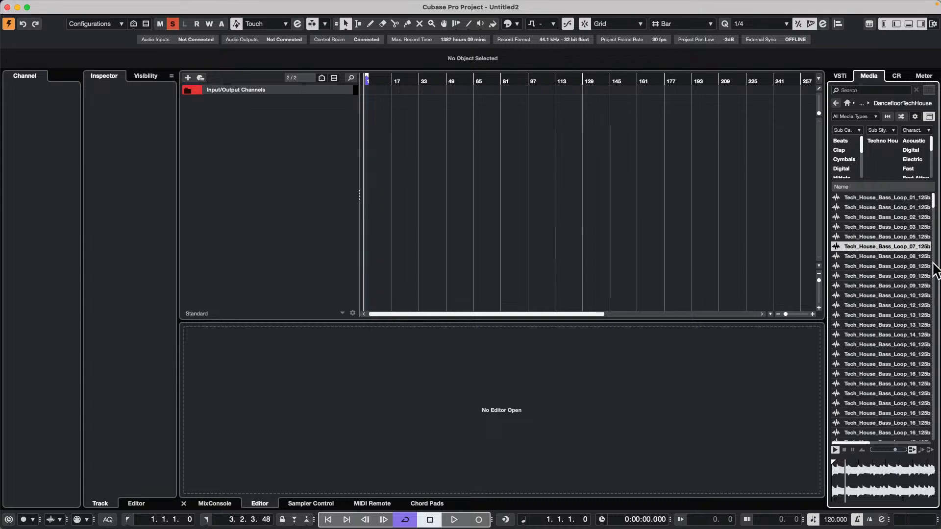
drag(872, 248, 181, 122)
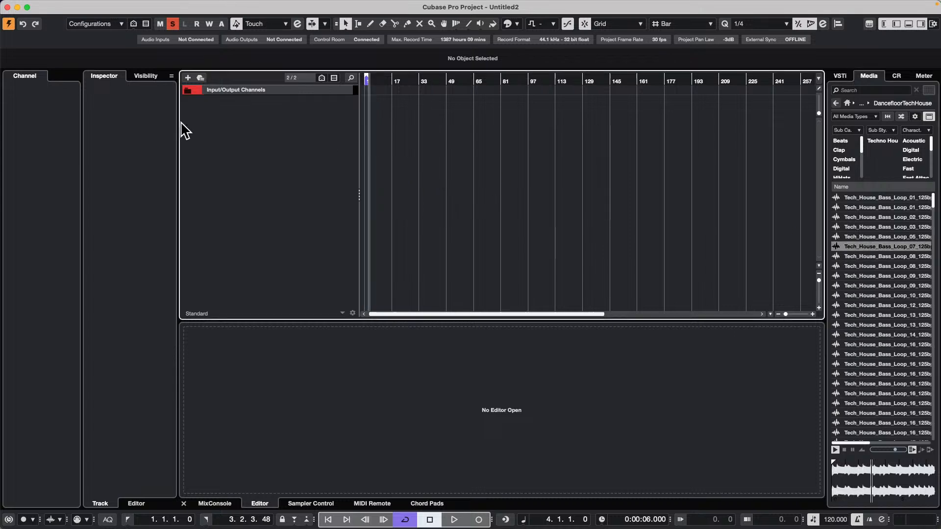
Step: Enlarge the bass loop track's height and open its event in the Sample Editor with the Hitpoints settings shown
drag(388, 82, 329, 133)
drag(470, 105, 388, 98)
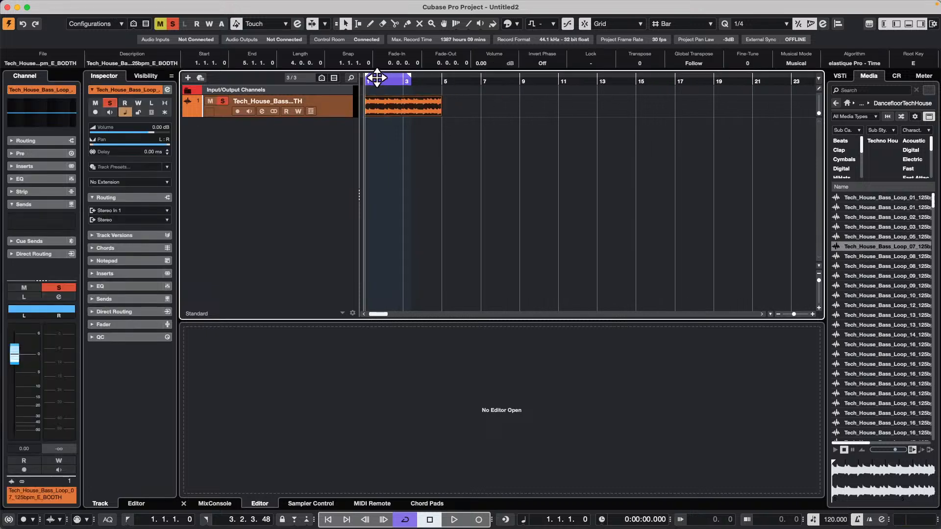
drag(332, 119, 332, 170)
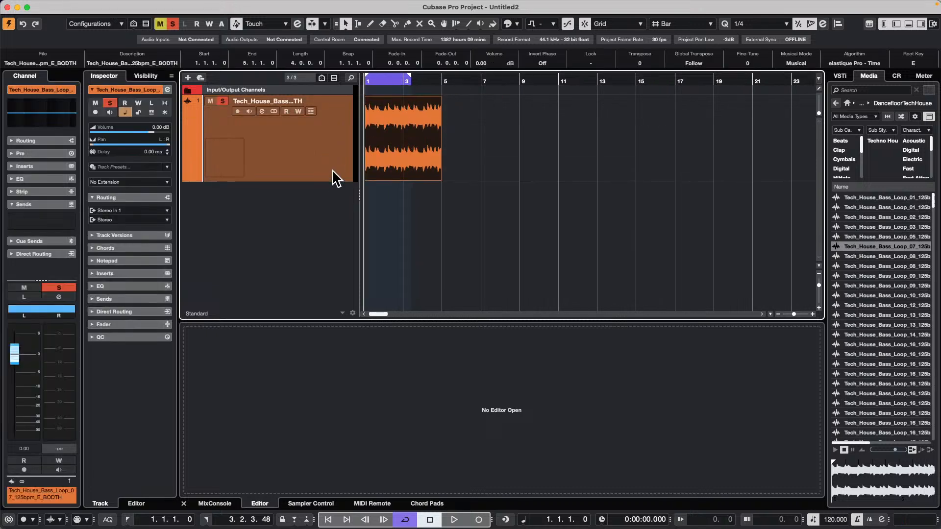
drag(383, 82, 293, 124)
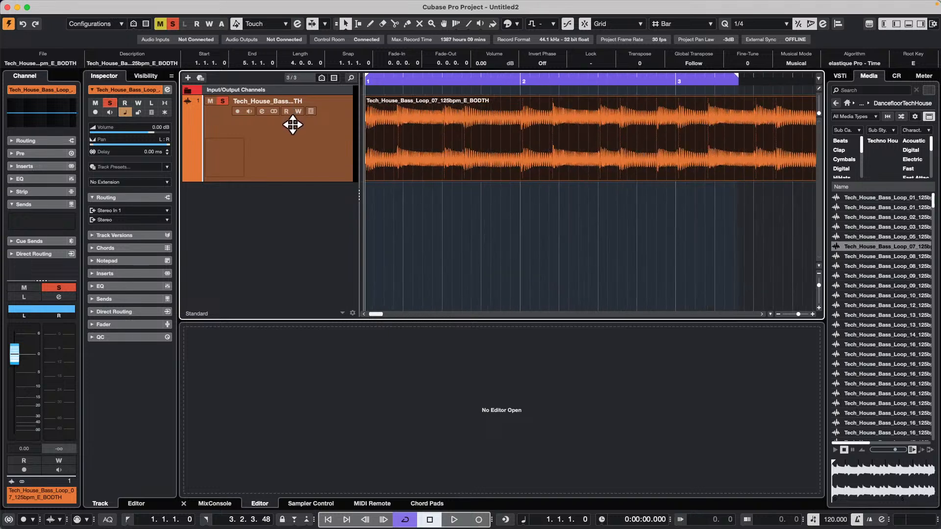
double_click(591, 153)
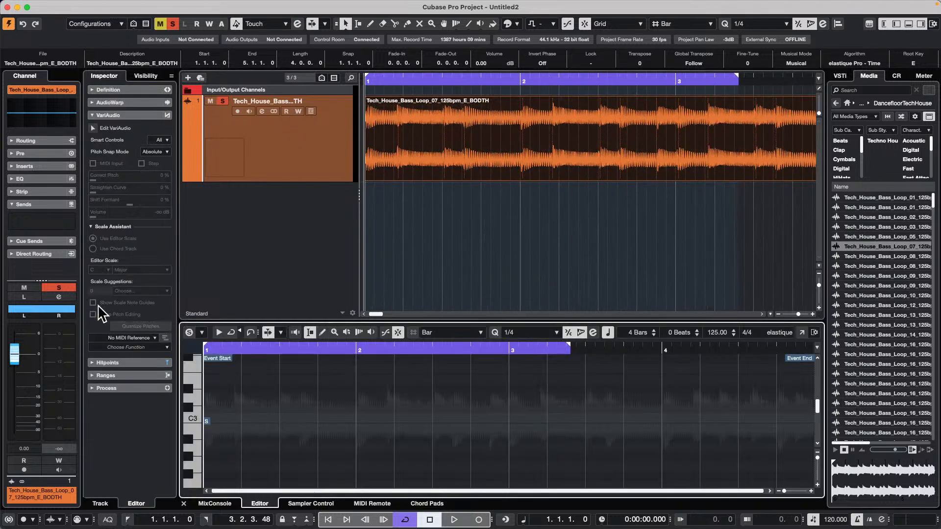
click(123, 363)
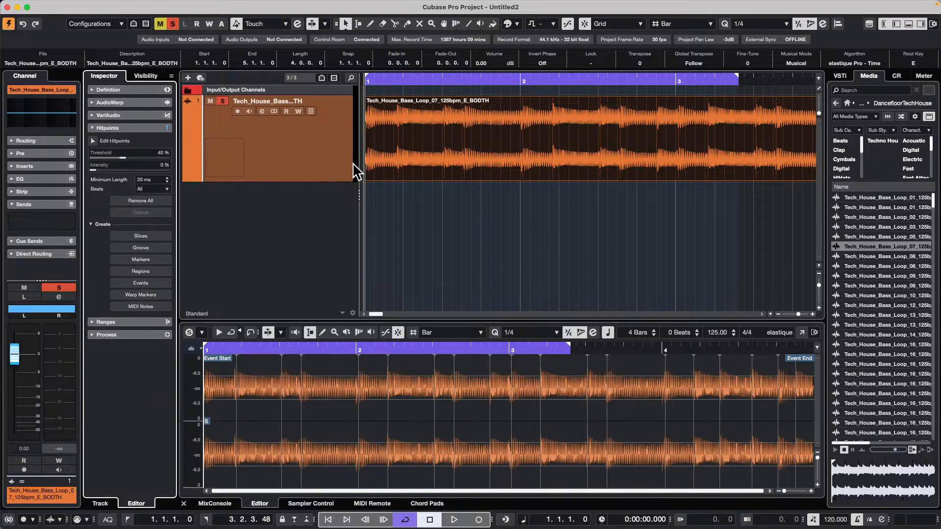
Step: Turn off automatic hitpoint detection in the audio editing preferences
click(37, 5)
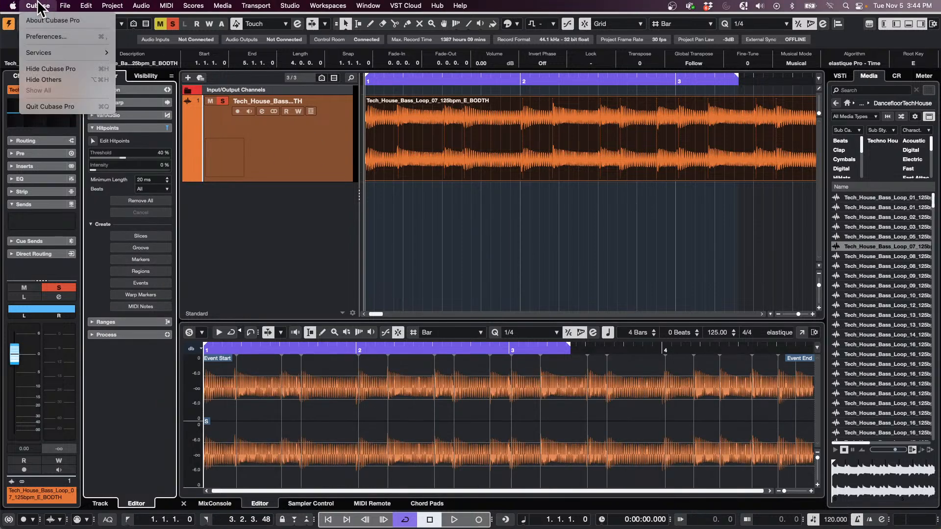
click(37, 37)
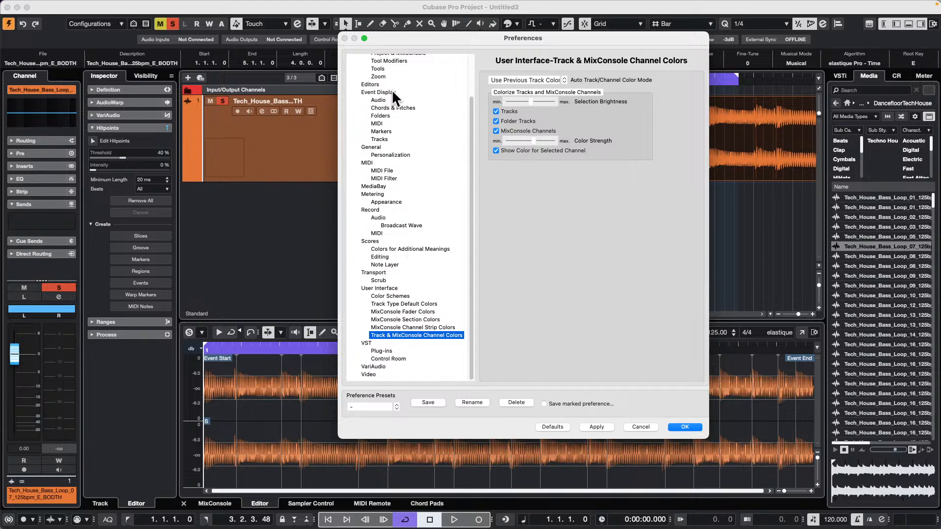
scroll(406, 200, up, 2)
click(378, 69)
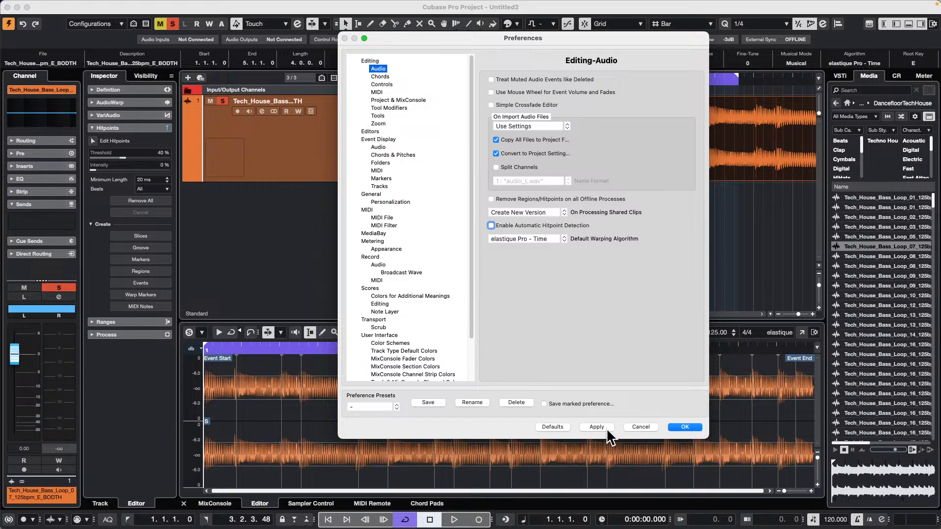
click(686, 426)
Step: Add Tech_House_Bass_Loop_09 on a new track below the first bass loop and show it in the editor
drag(887, 286, 254, 193)
click(560, 204)
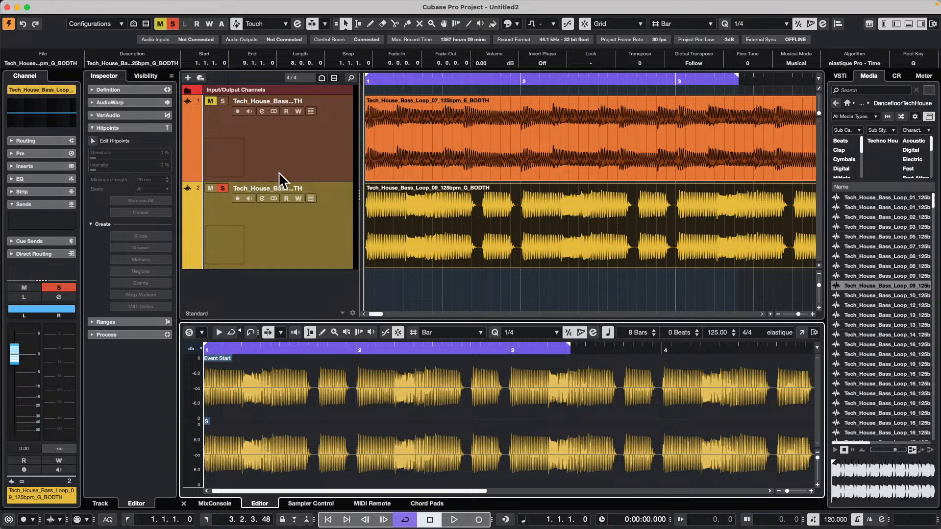
Step: Turn automatic hitpoint detection back on in the audio editing preferences
click(37, 6)
mouse_move(65, 6)
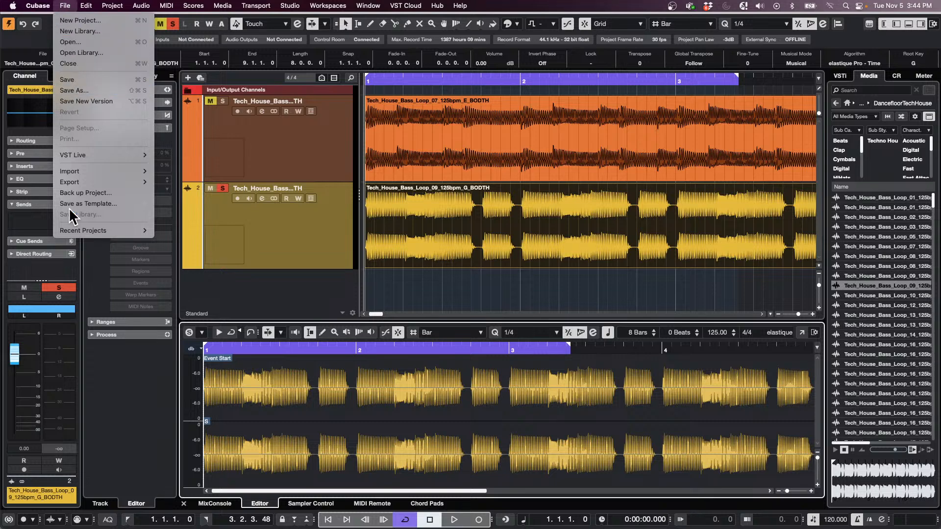
mouse_move(35, 6)
click(46, 36)
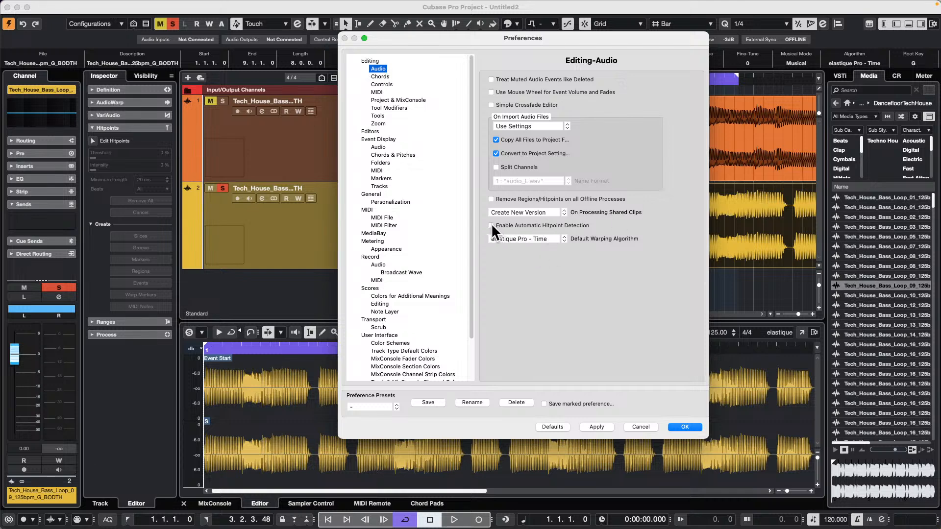
click(598, 426)
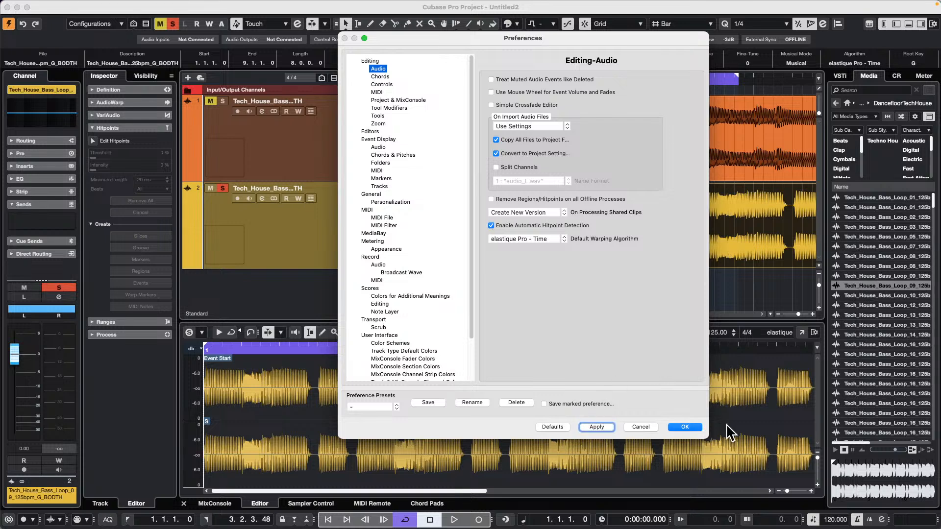
click(683, 425)
Step: Detect hitpoints in the Bass Loop 09 event with the threshold at 41 % and create slices from them, disabling musical mode
click(514, 156)
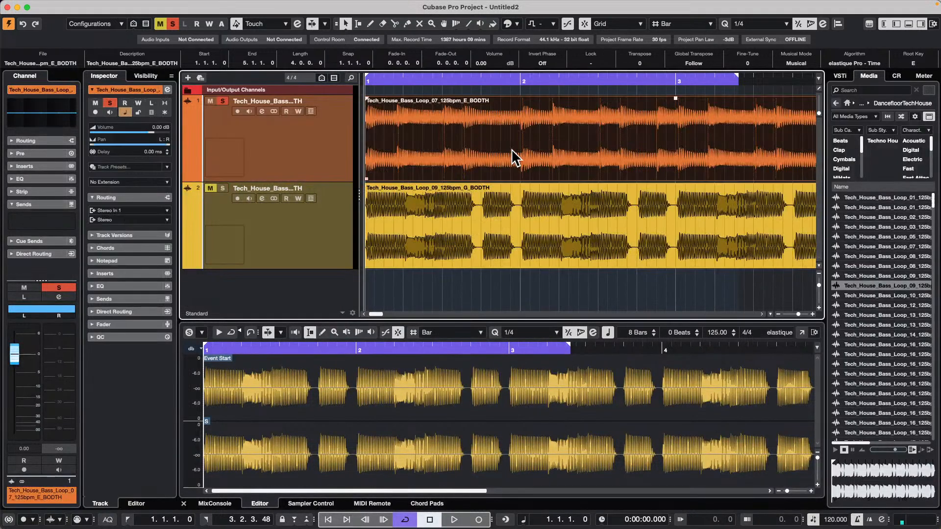
click(439, 240)
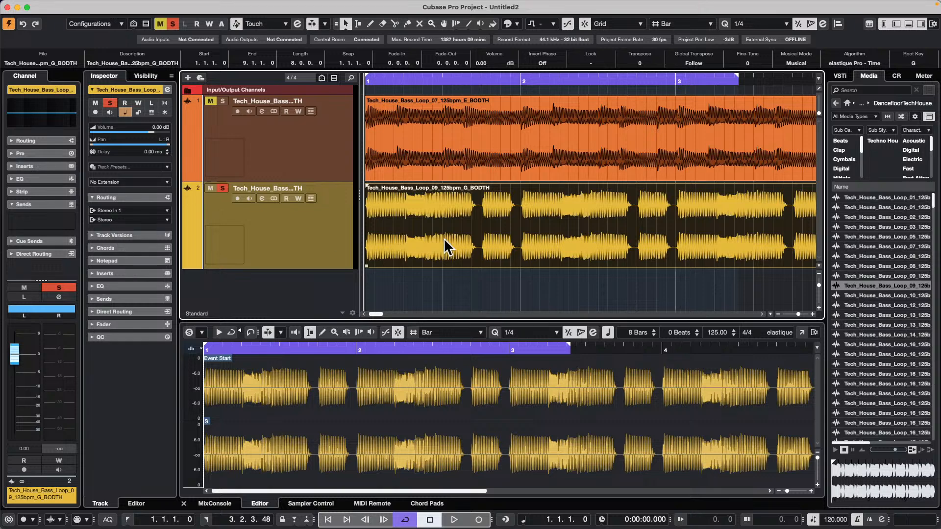
double_click(476, 238)
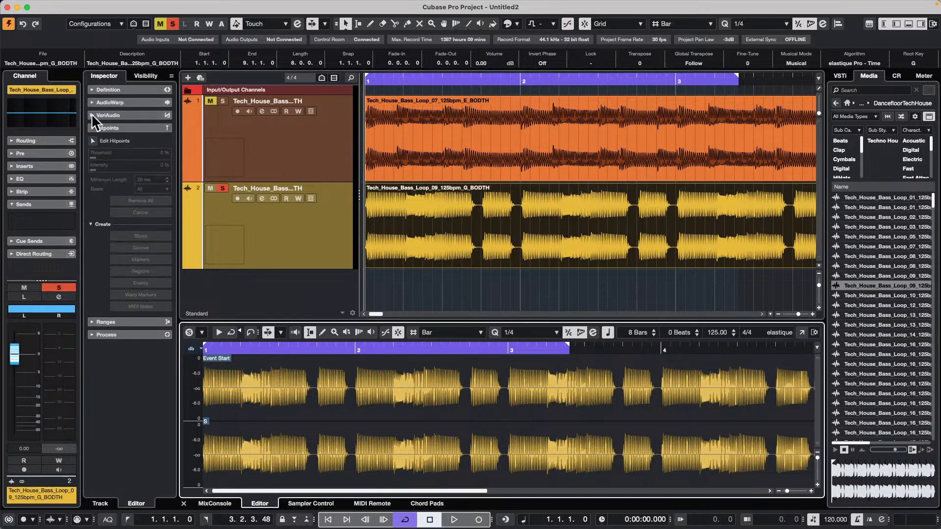
click(93, 141)
drag(128, 157, 121, 157)
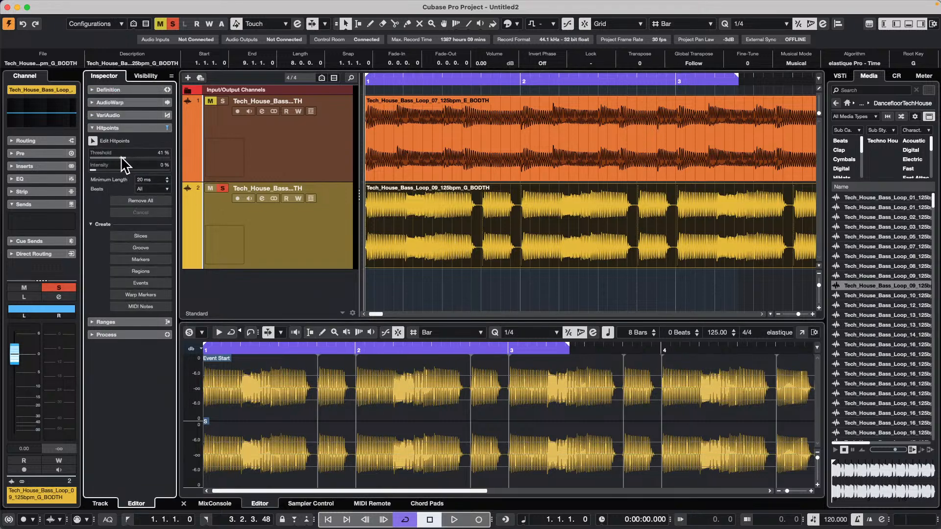
click(155, 236)
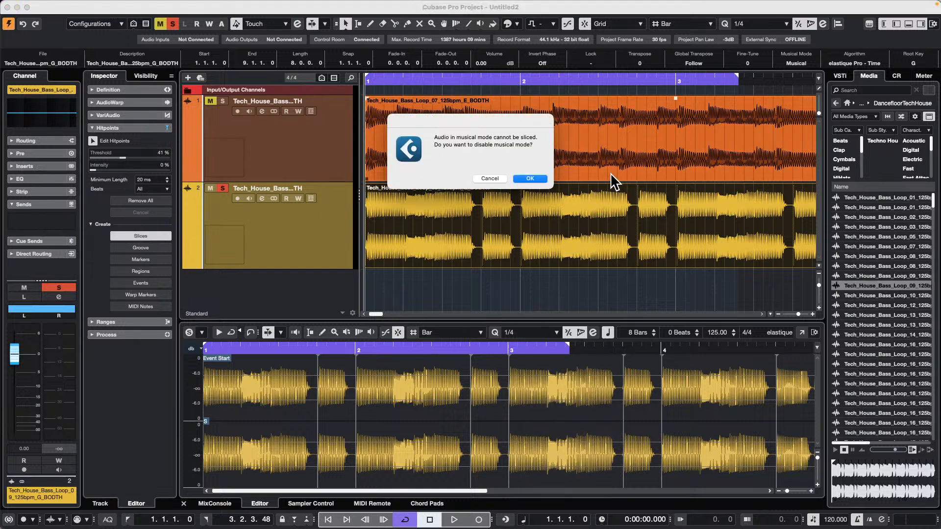
click(539, 178)
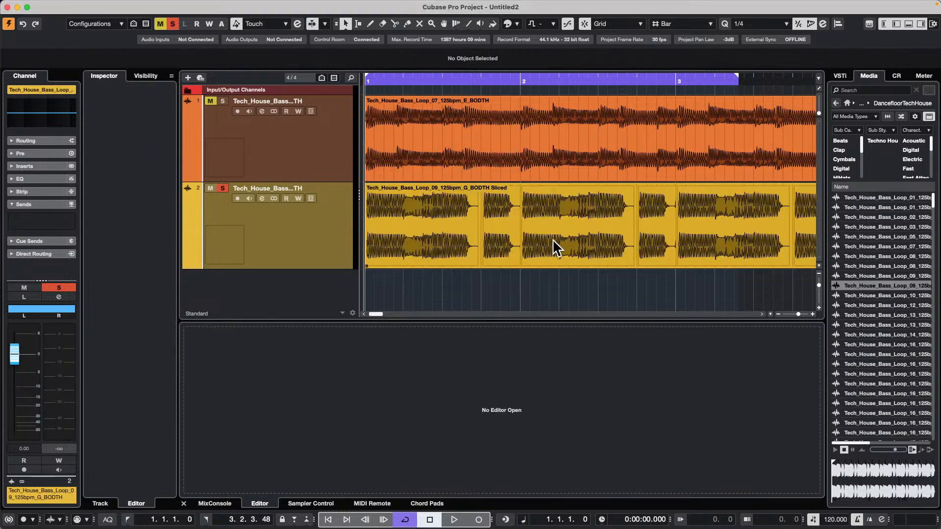
Step: Compare the sliced Bass Loop 09 event with the unsliced Bass Loop 07 event along their full length
click(552, 239)
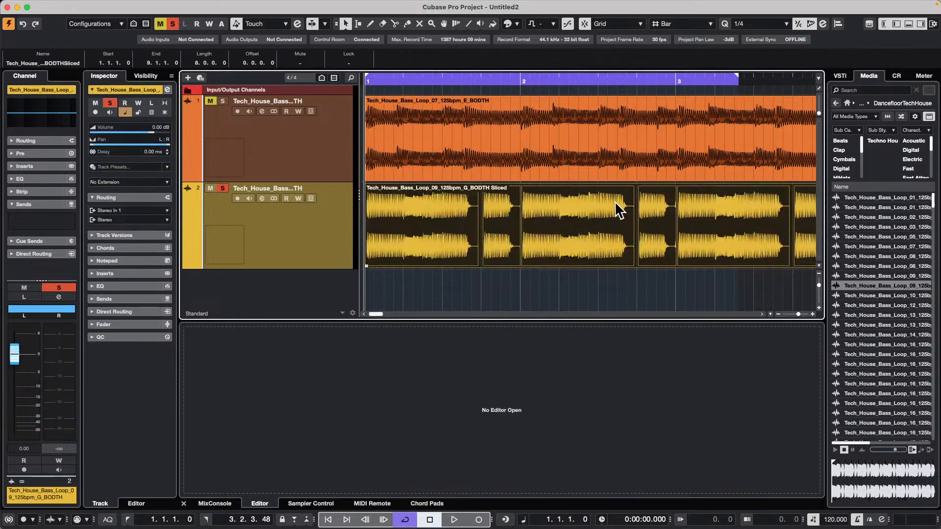
click(610, 164)
click(598, 218)
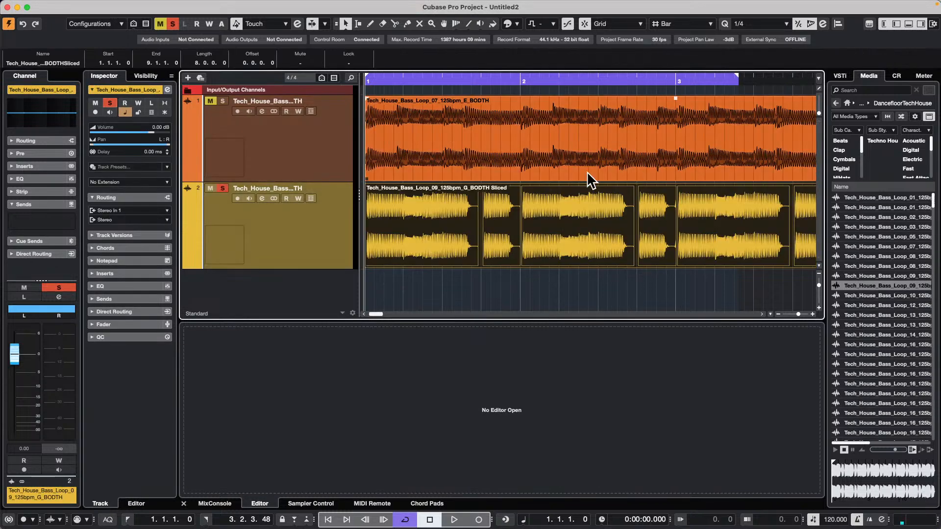
click(586, 148)
click(575, 218)
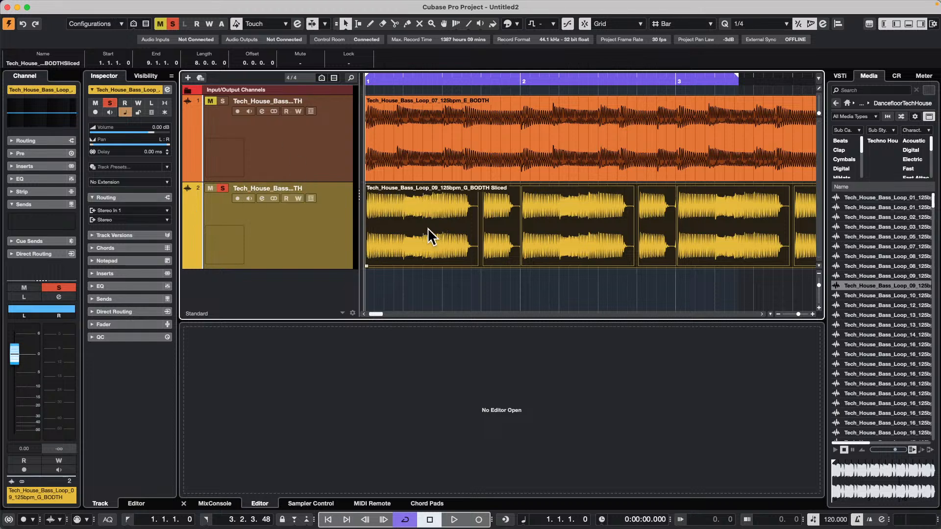
drag(592, 188, 589, 264)
drag(498, 77, 500, 45)
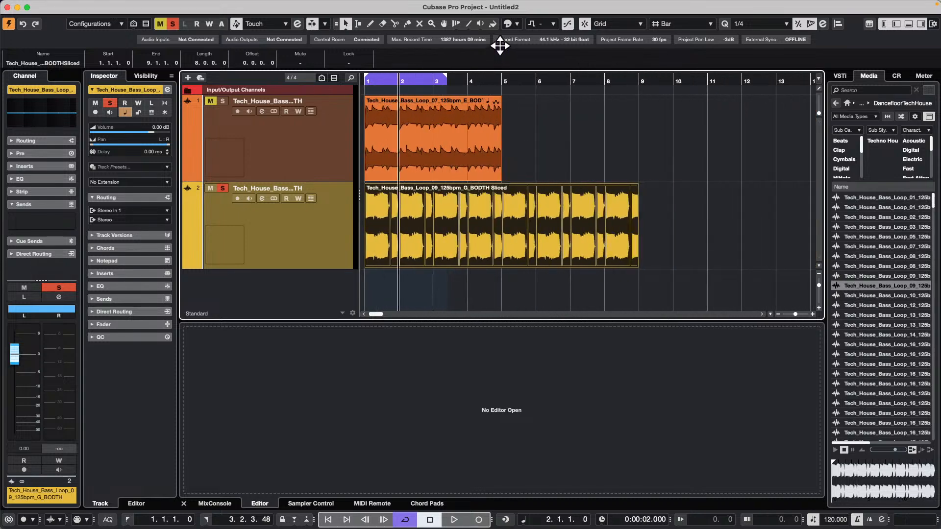
click(699, 219)
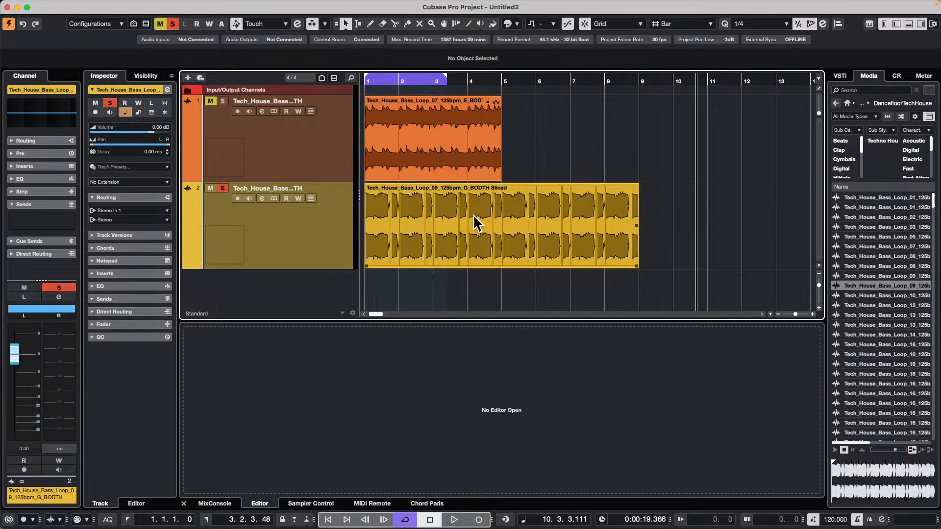
Step: Add a fade-out and a fade-in to the Bass Loop 07 event on the first track
click(435, 142)
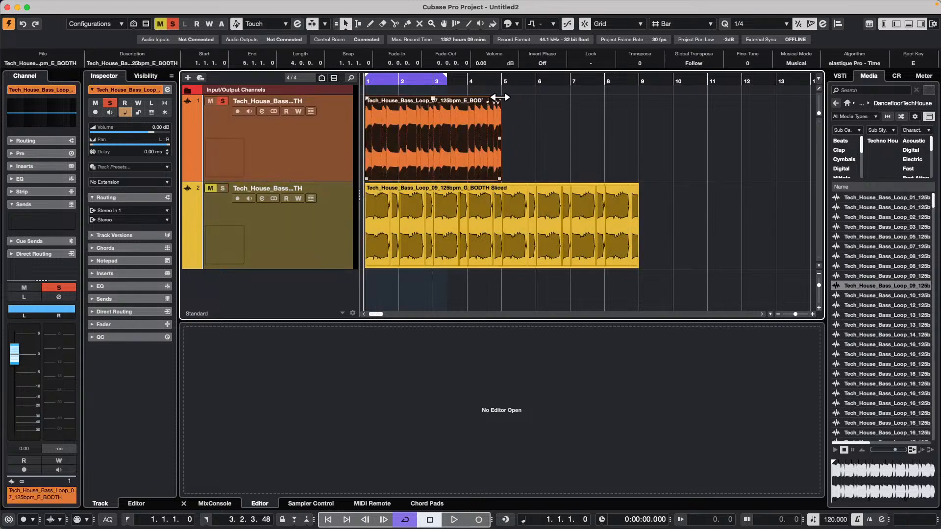
mouse_move(499, 98)
mouse_down()
mouse_move(446, 107)
mouse_move(472, 107)
mouse_move(433, 105)
mouse_move(434, 91)
mouse_up()
drag(368, 98, 424, 98)
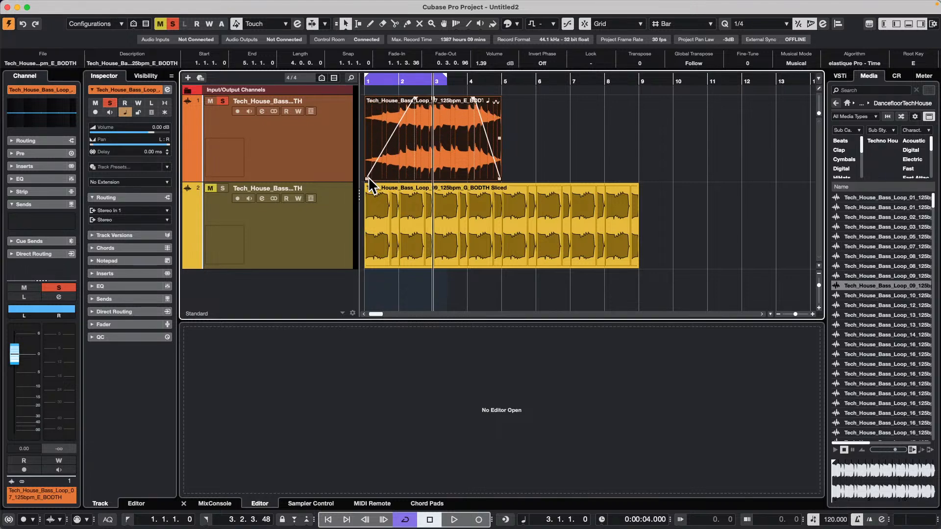
Step: Open the Bass Loop 07 event and the sliced Bass Loop 09 part one after the other to compare their editors
drag(368, 180, 366, 175)
click(498, 237)
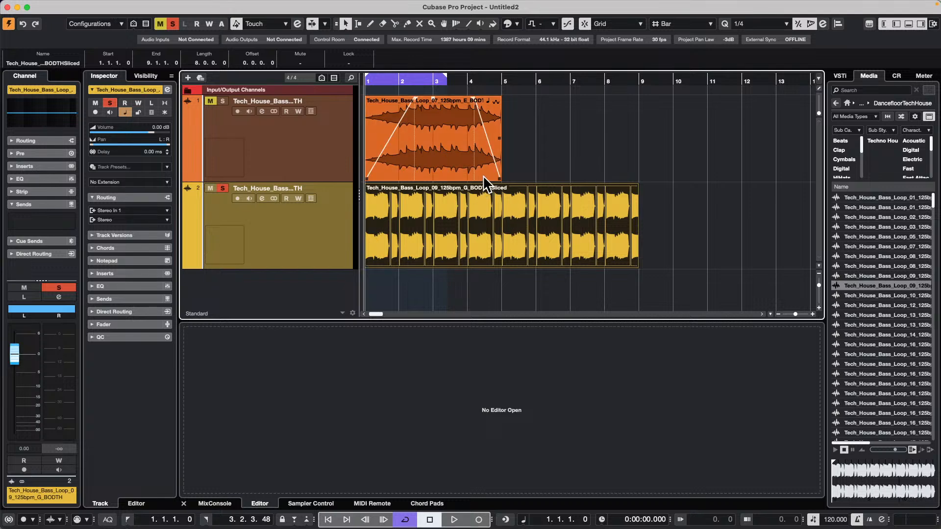
double_click(440, 150)
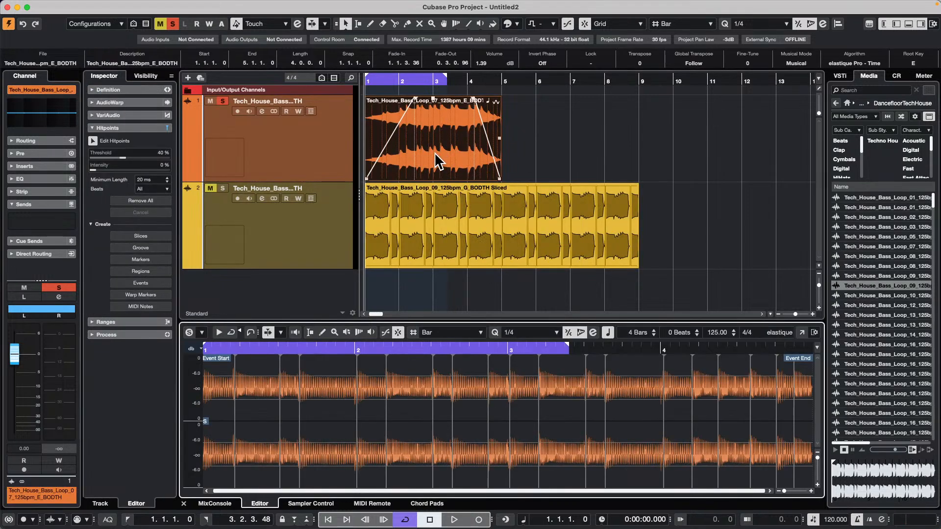
click(488, 227)
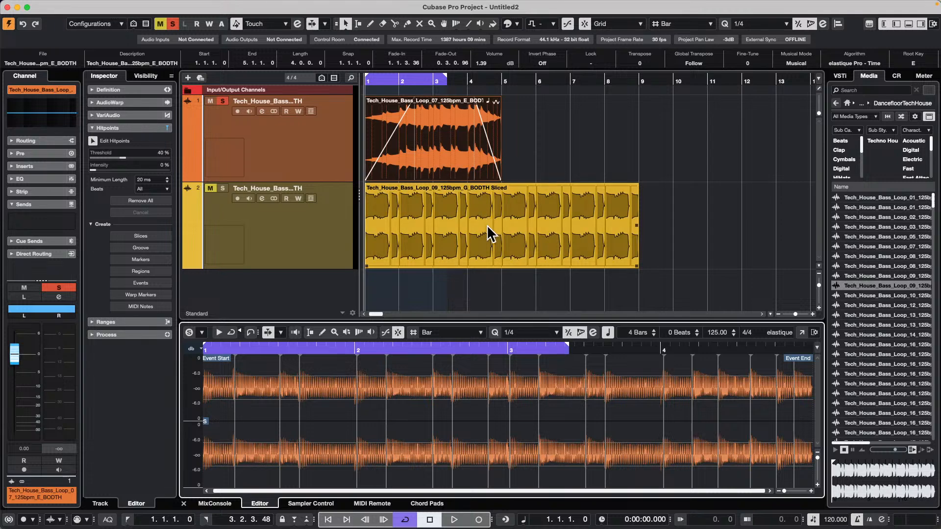
double_click(520, 222)
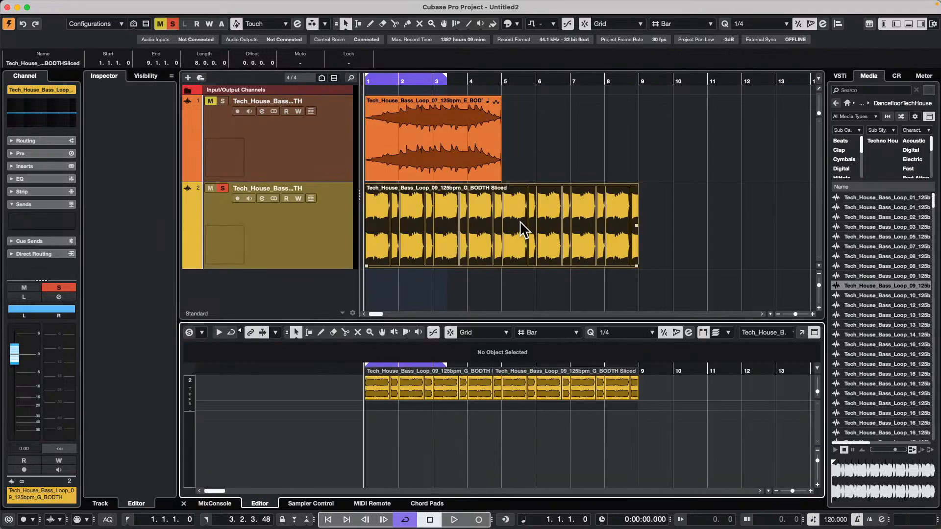
Step: In a separate Audio Part Editor window, lower the bar 2 slice's volume to -1.15 dB and add a fade-in and a fade-out
click(802, 332)
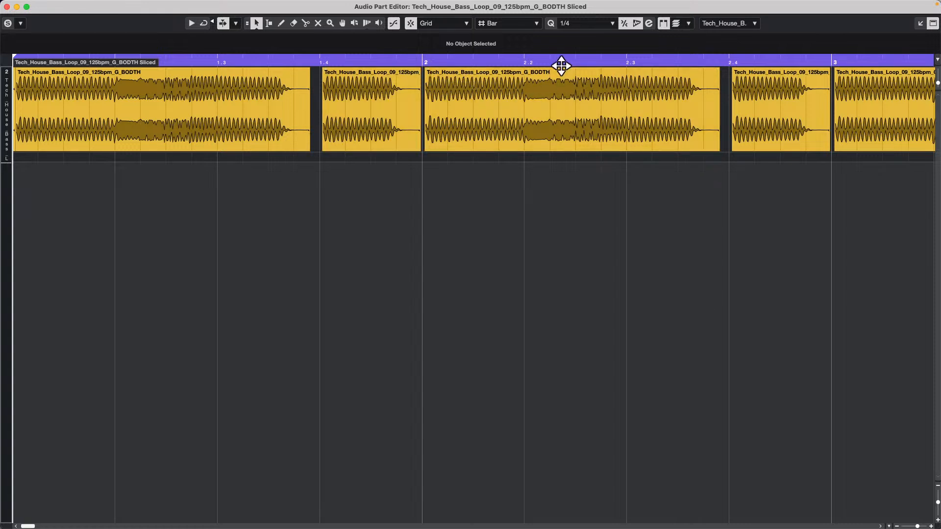
mouse_move(574, 71)
mouse_down()
mouse_move(573, 92)
mouse_move(573, 81)
mouse_up()
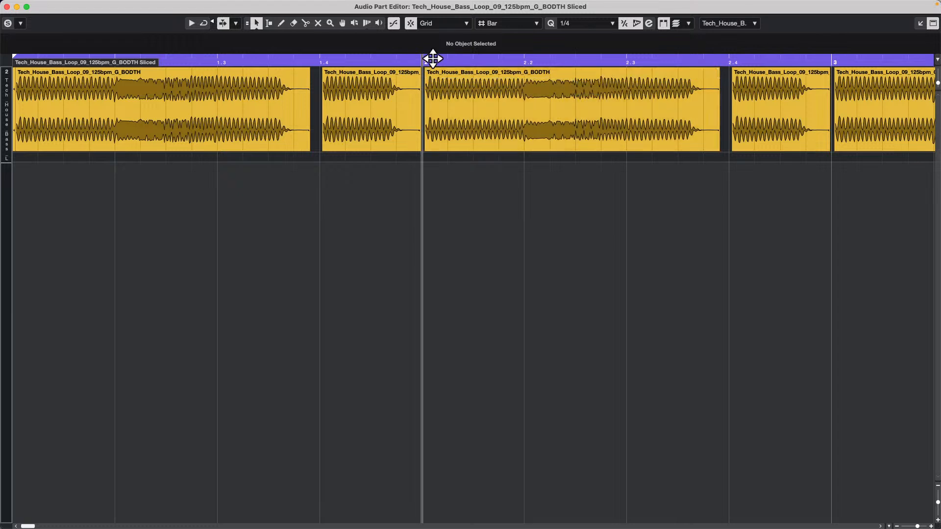
drag(430, 70, 491, 70)
drag(718, 70, 624, 70)
Step: View the bar 2 slice in the Sample Editor and return to the sliced part in the project
double_click(565, 112)
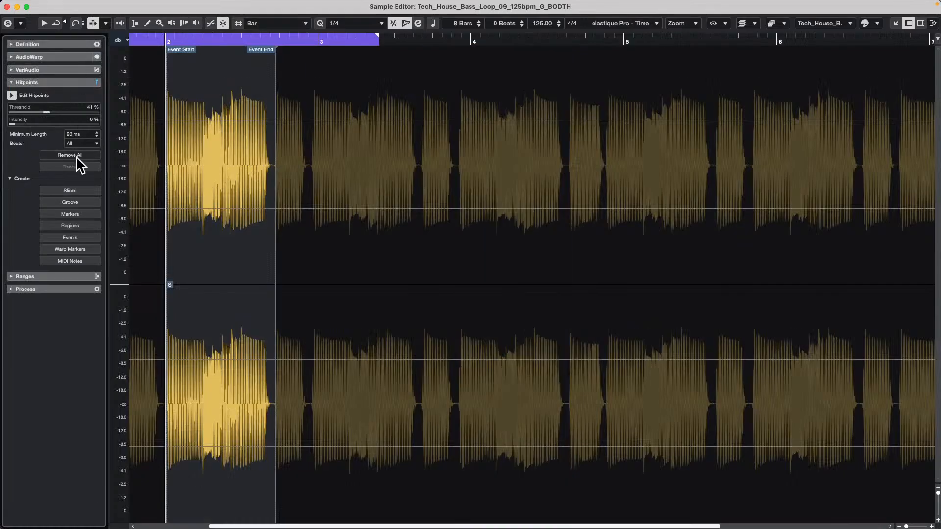
click(7, 6)
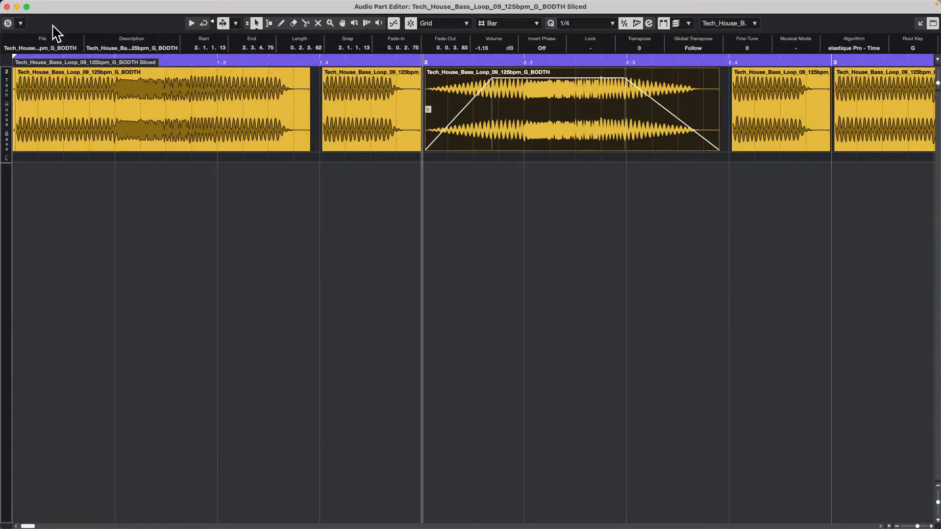
click(7, 7)
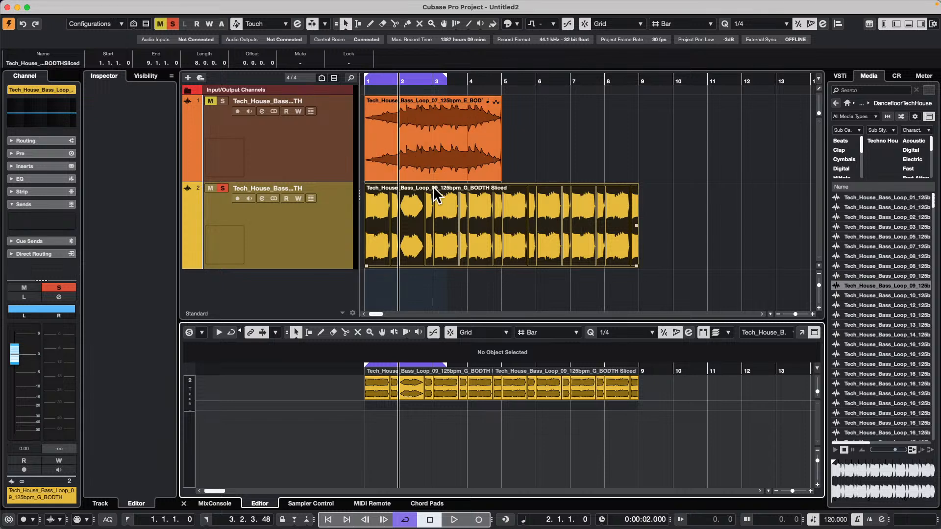
drag(427, 225, 449, 222)
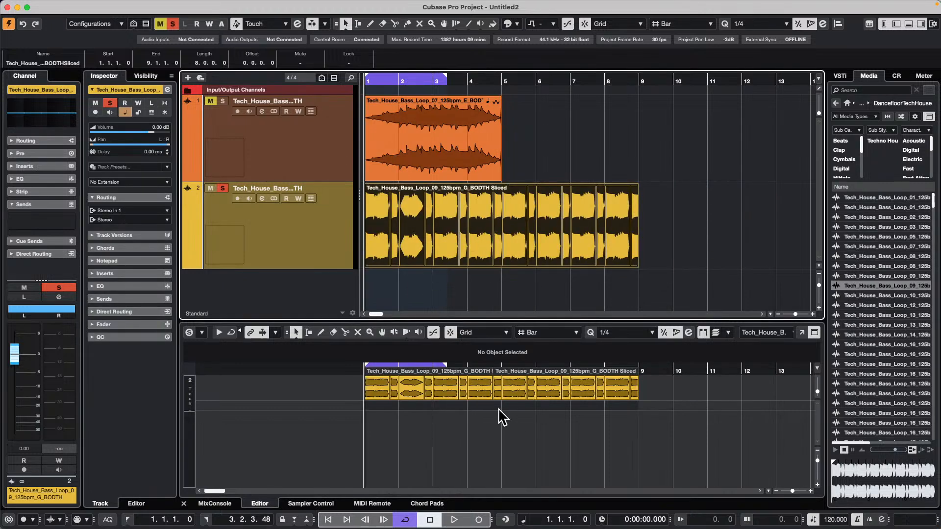
Step: Reopen the sliced part in its own window, lower the second slice's volume to -4.87 dB and add a fade-in of 0.0.1.41
click(802, 332)
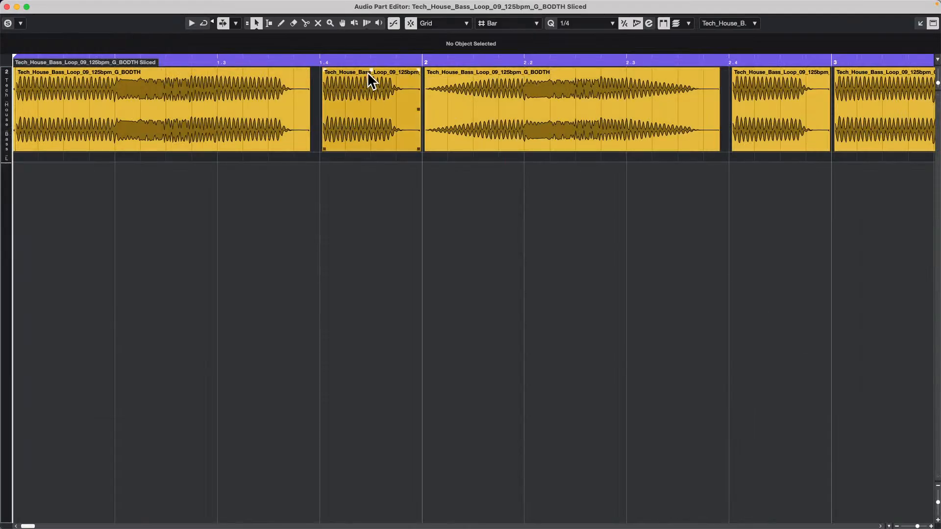
drag(372, 71, 387, 104)
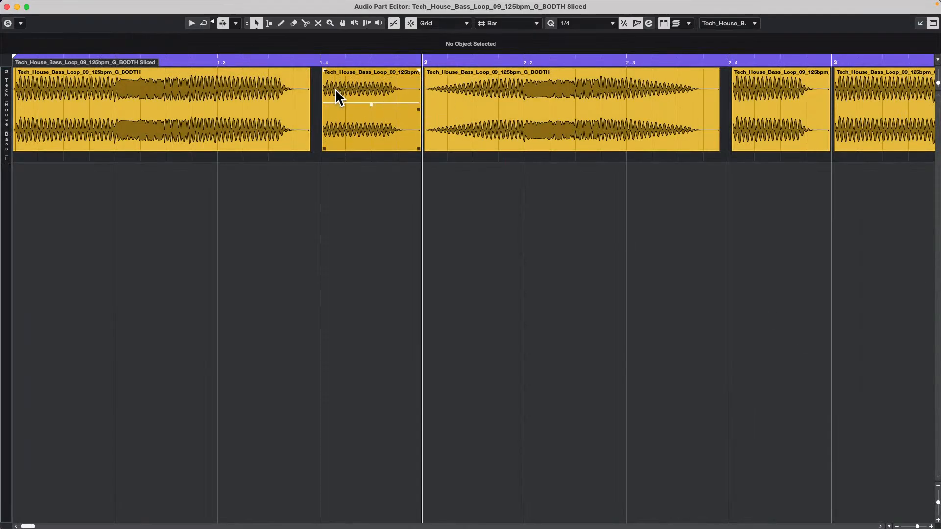
drag(324, 71, 356, 72)
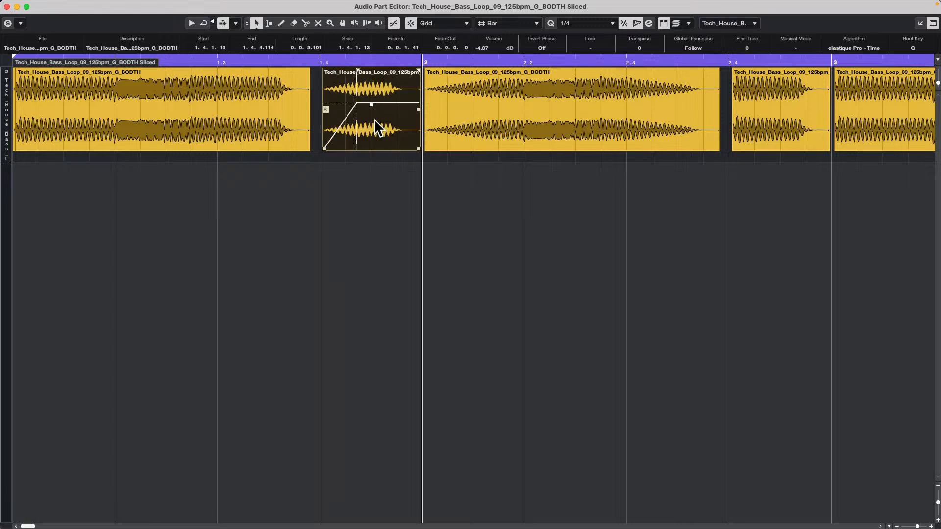
Step: Lower the first slice to -2.33 dB with a fade-out of 0.0.3.17, and give the slice at 2.4 a fade-in of 0.0.1.38
click(123, 95)
drag(163, 65, 175, 88)
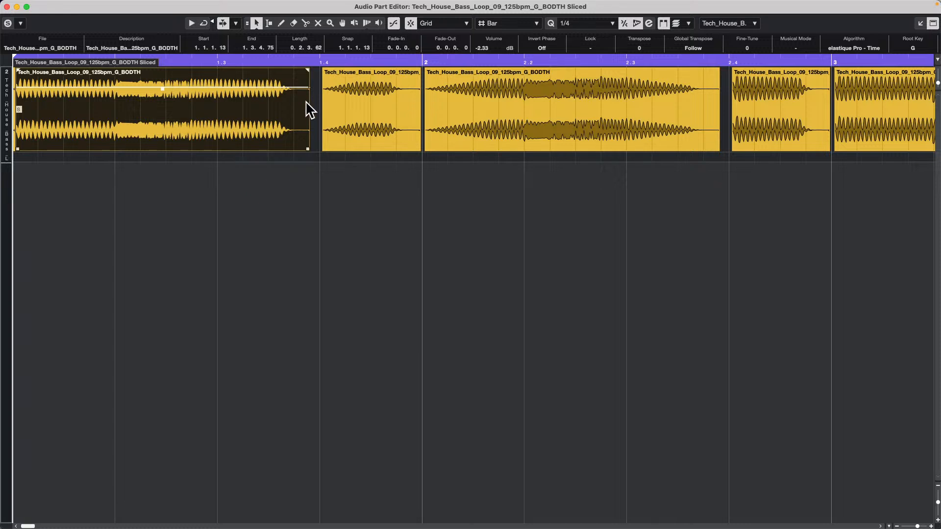
drag(308, 68, 230, 72)
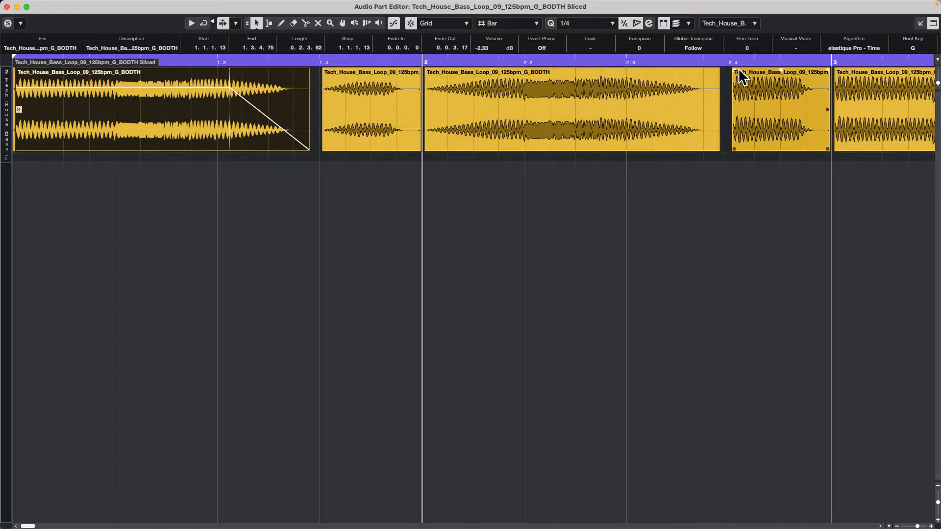
drag(735, 69, 763, 71)
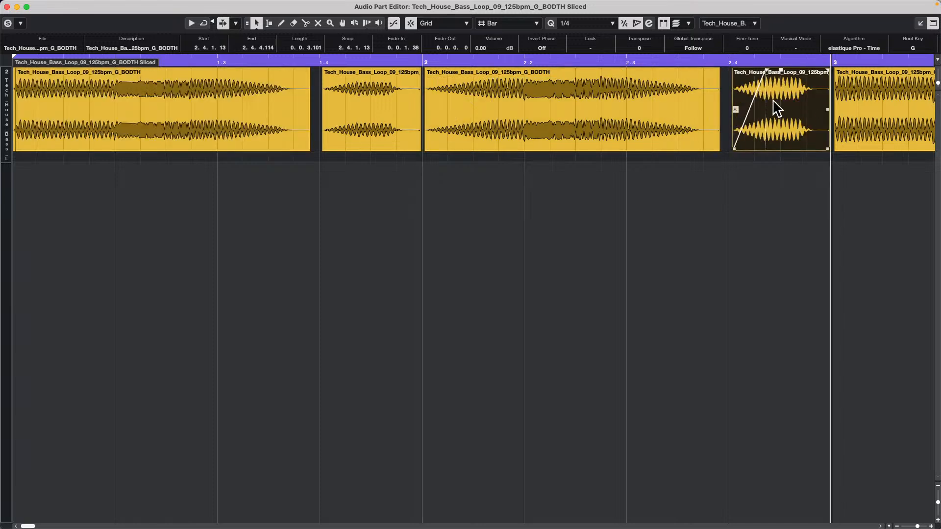
Step: View the slice at 2.4 in the Sample Editor and try to switch it to musical mode
double_click(784, 107)
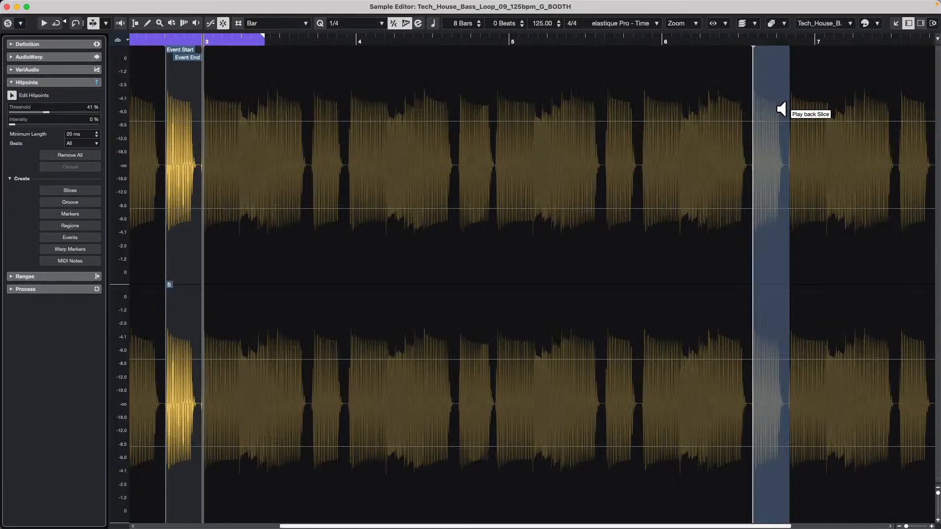
click(7, 6)
click(807, 48)
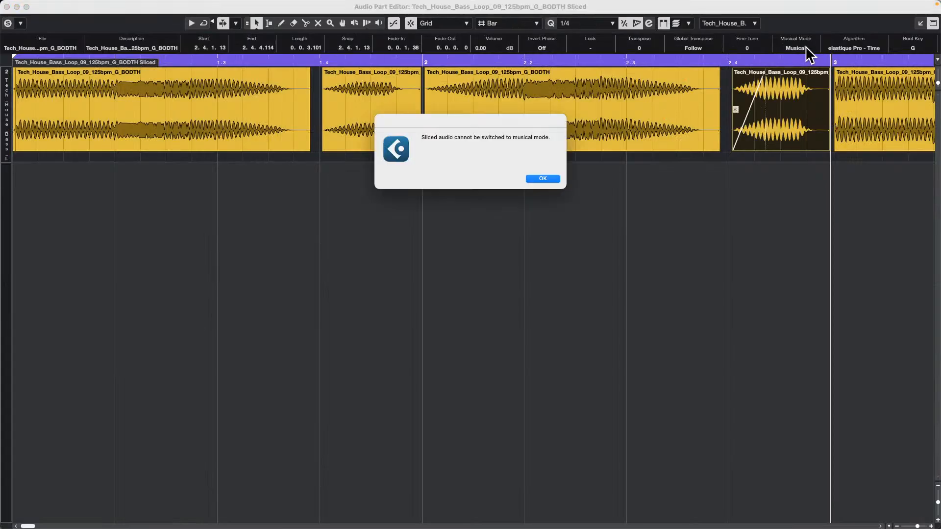
click(543, 178)
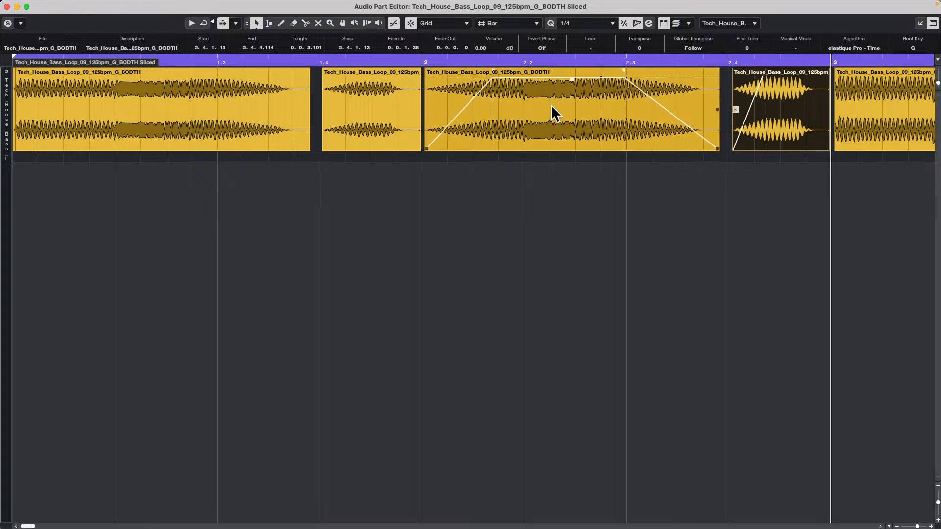
Step: Compare the bar 2 slice with the Bass Loop 07 event in the Sample Editor, closing the separate editor windows in between
click(505, 117)
double_click(505, 114)
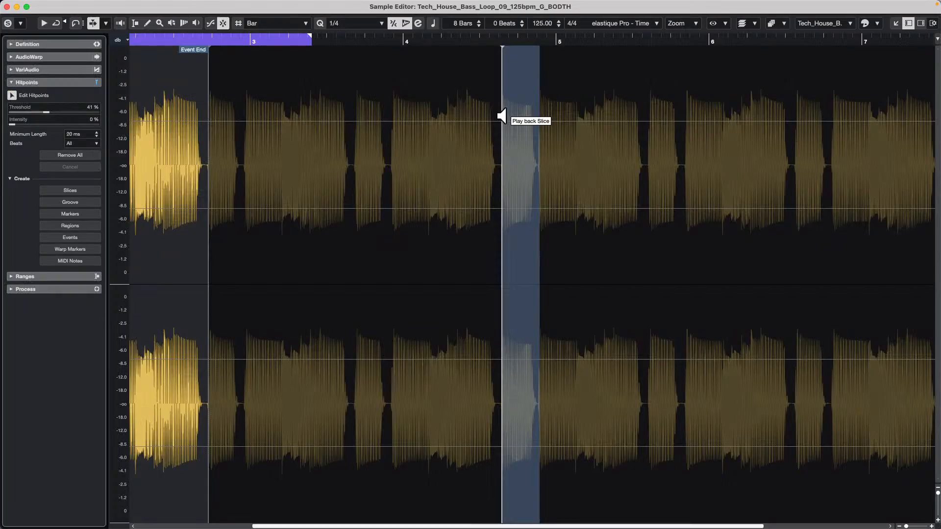
click(7, 7)
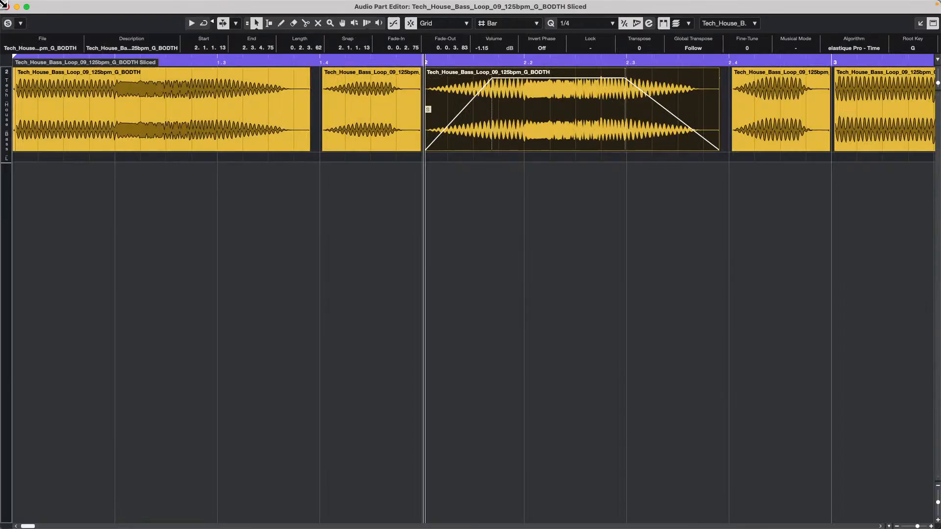
click(7, 7)
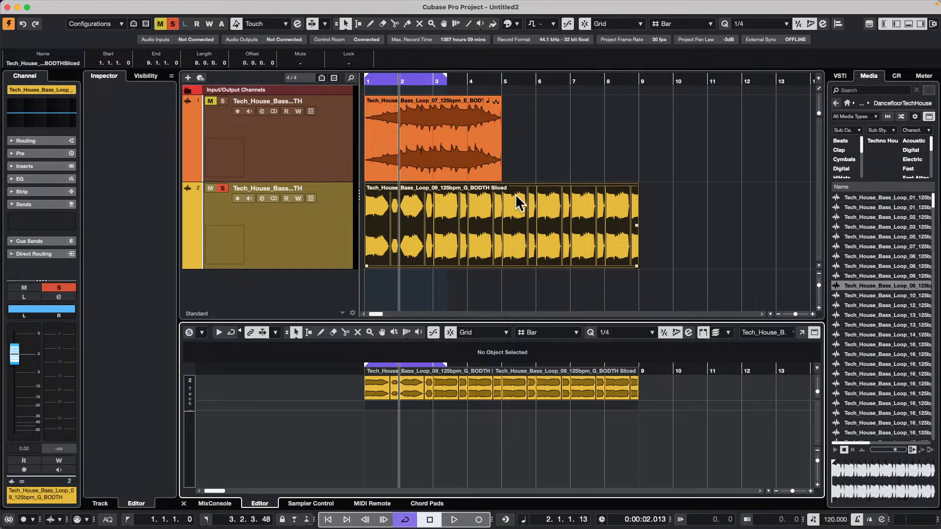
click(413, 160)
double_click(417, 146)
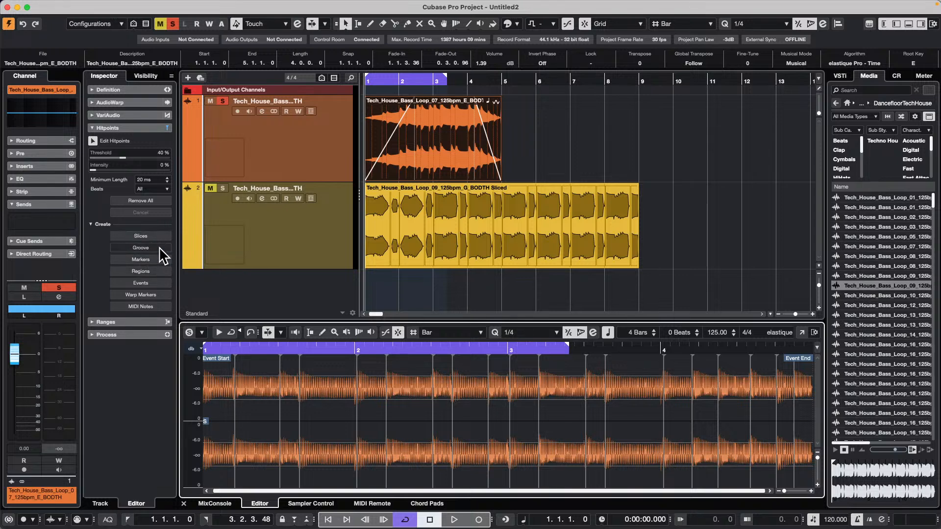
Step: Dissolve the sliced Bass Loop 09 part on the second track into separate events
click(525, 242)
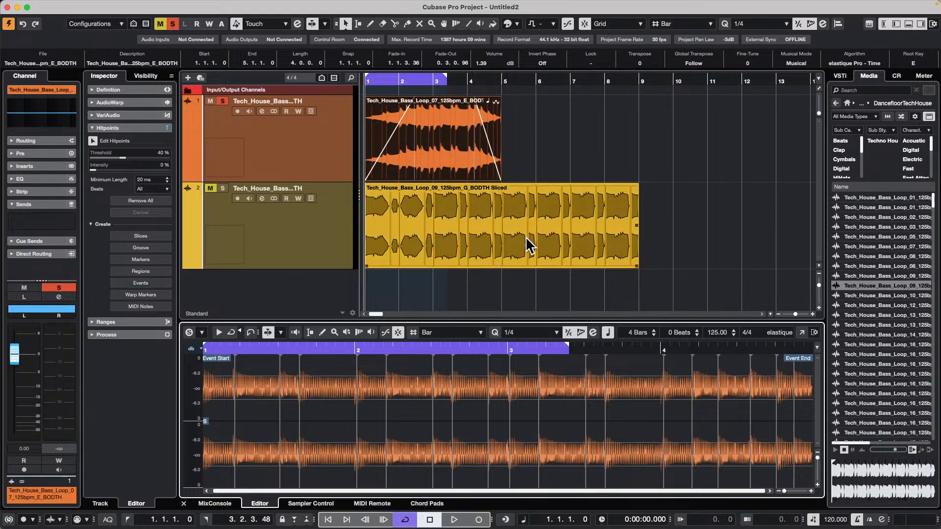
click(465, 236)
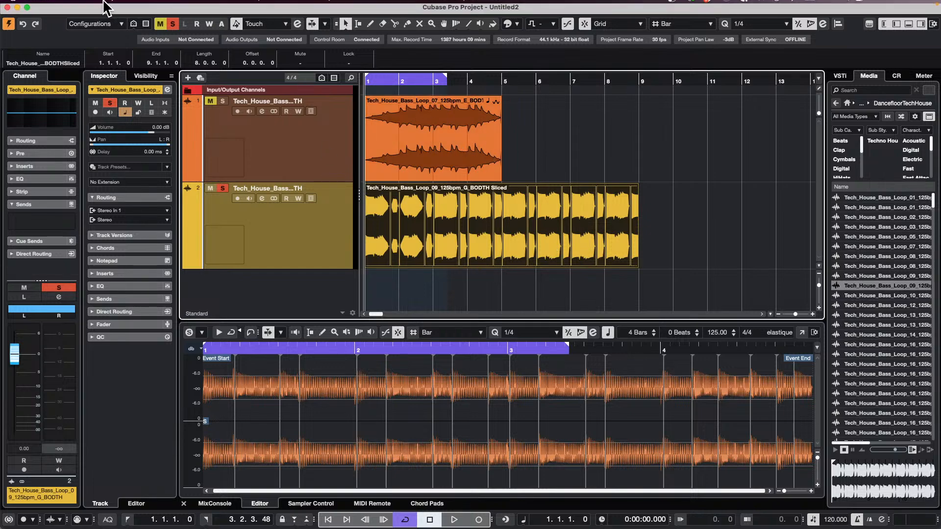
click(139, 6)
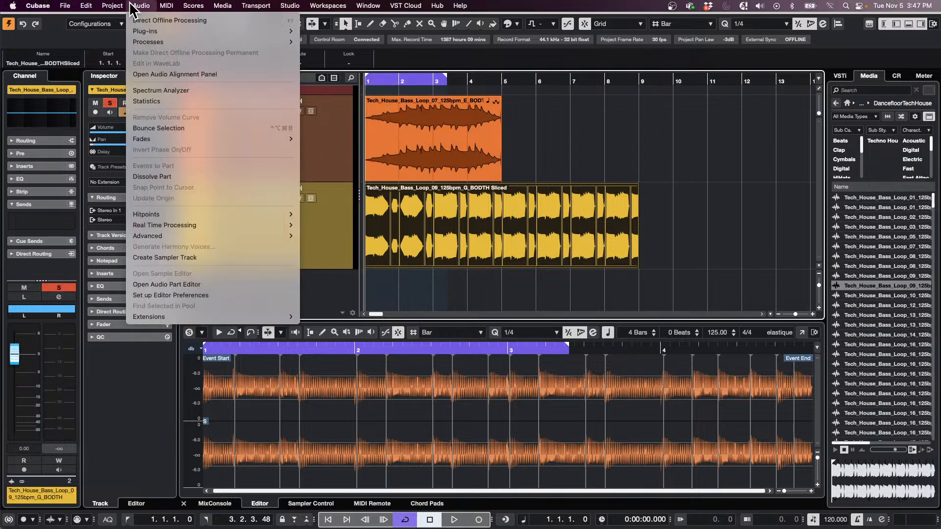
click(182, 176)
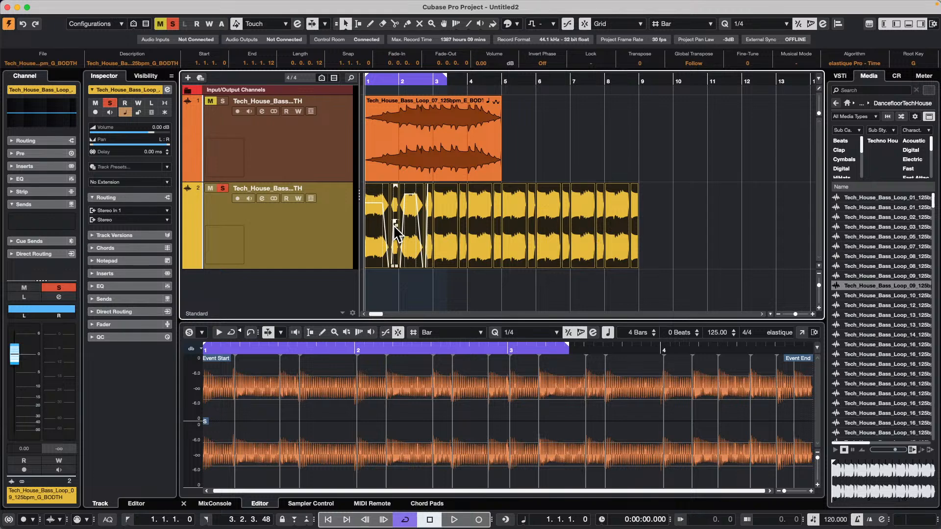
click(699, 227)
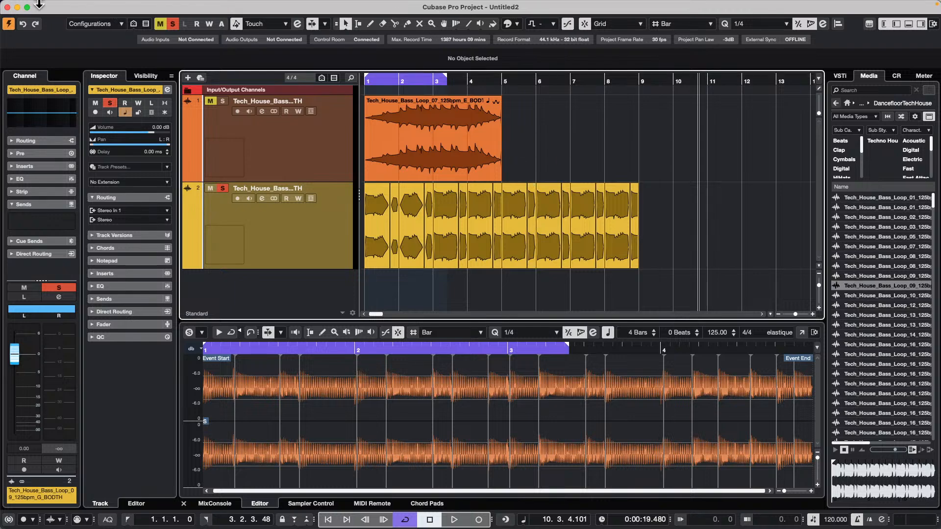
Step: Look through the list of recent projects without opening one
click(59, 6)
mouse_move(98, 230)
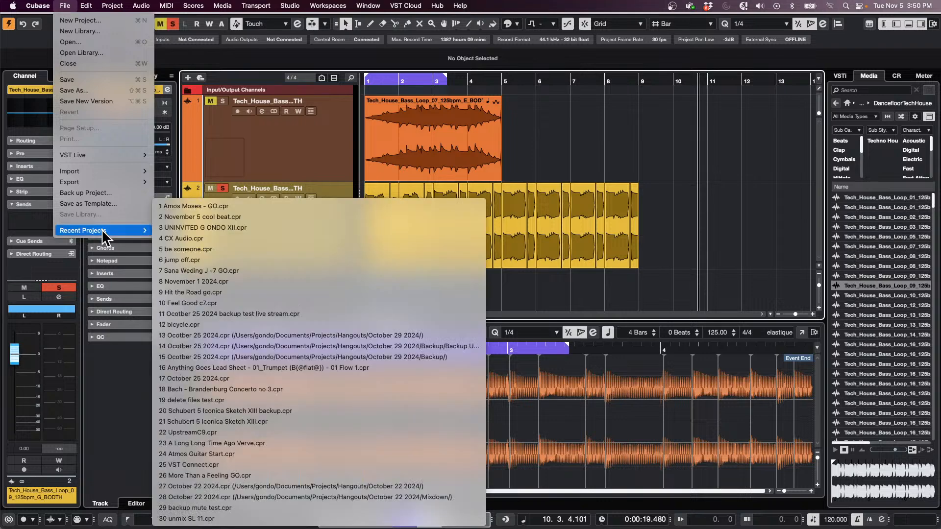
click(304, 130)
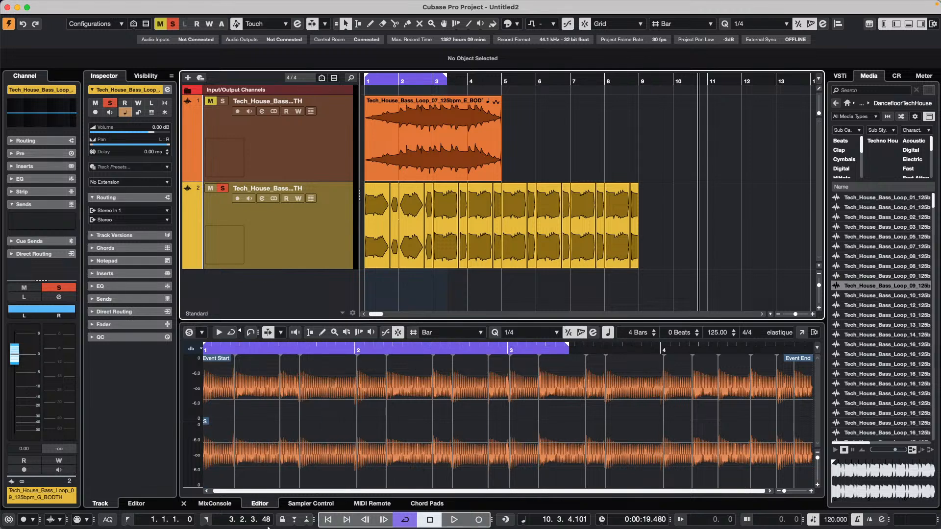
Step: Switch to Finder and look through the Documents folder for the stored projects
mouse_move(215, 527)
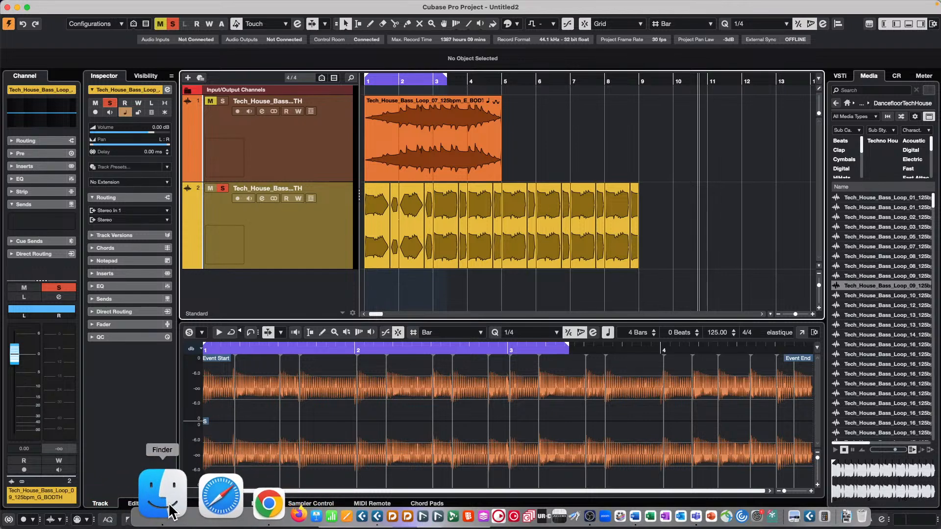
click(163, 495)
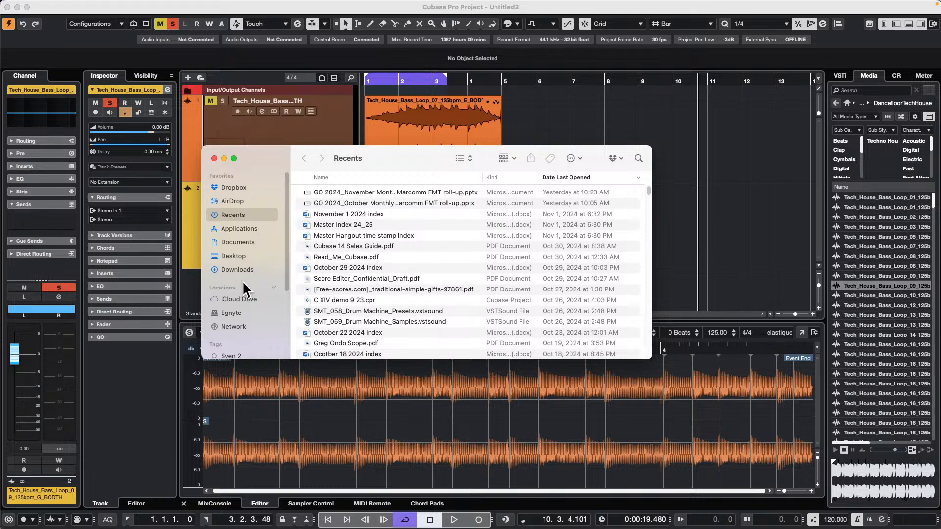
click(247, 241)
scroll(352, 274, down, 5)
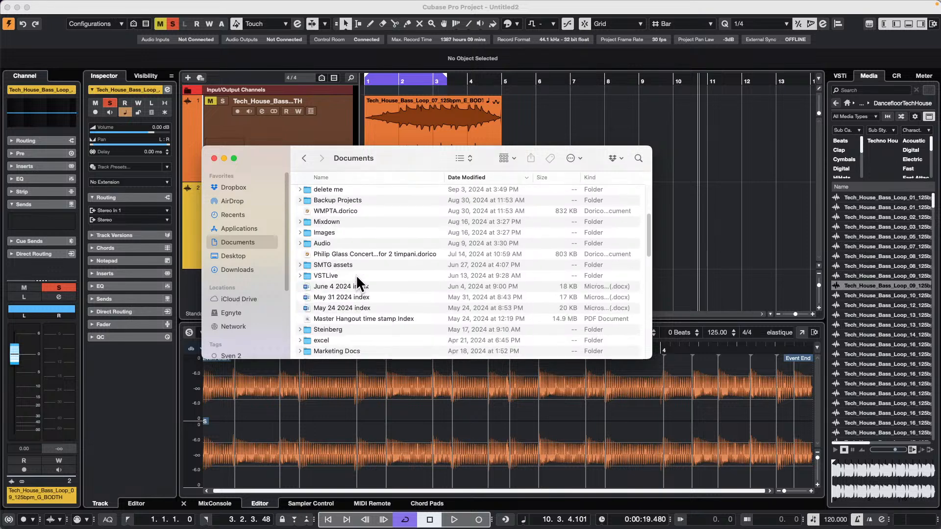
scroll(356, 280, down, 3)
scroll(356, 275, up, 5)
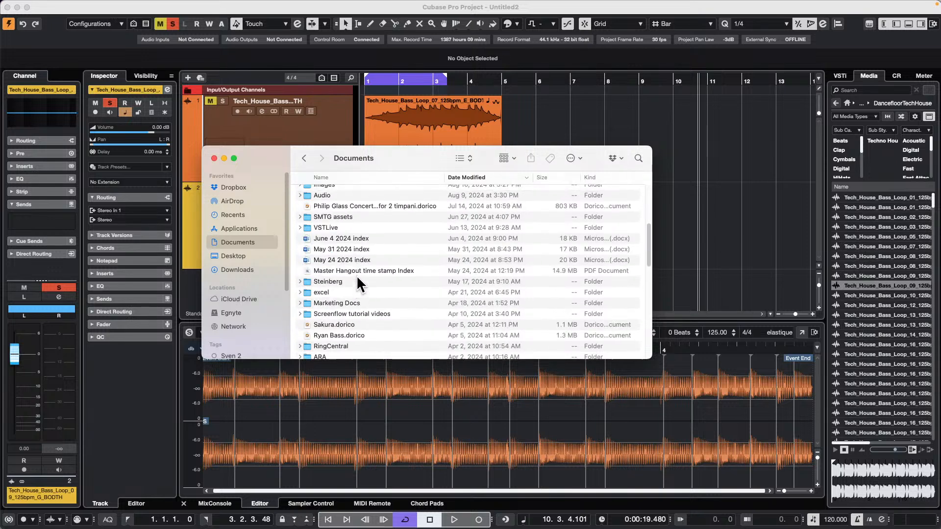
scroll(357, 276, up, 5)
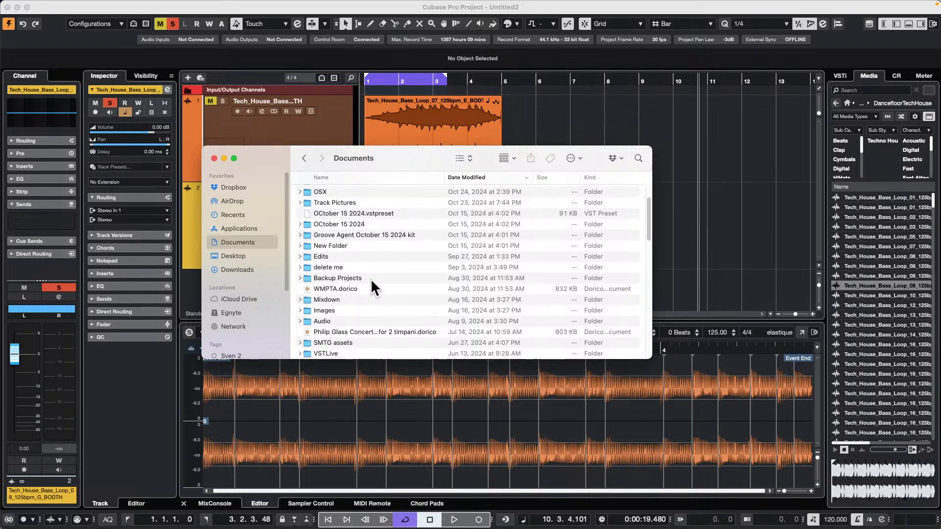
Step: Sort the Documents folder by name, open its Projects folder and find the Midi Quantize Demo project
click(340, 176)
scroll(381, 275, down, 5)
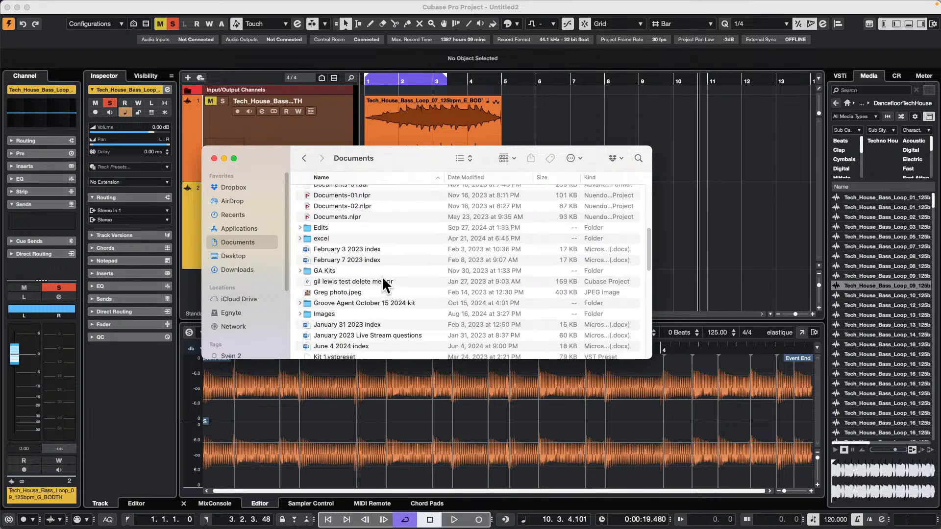
scroll(383, 276, down, 5)
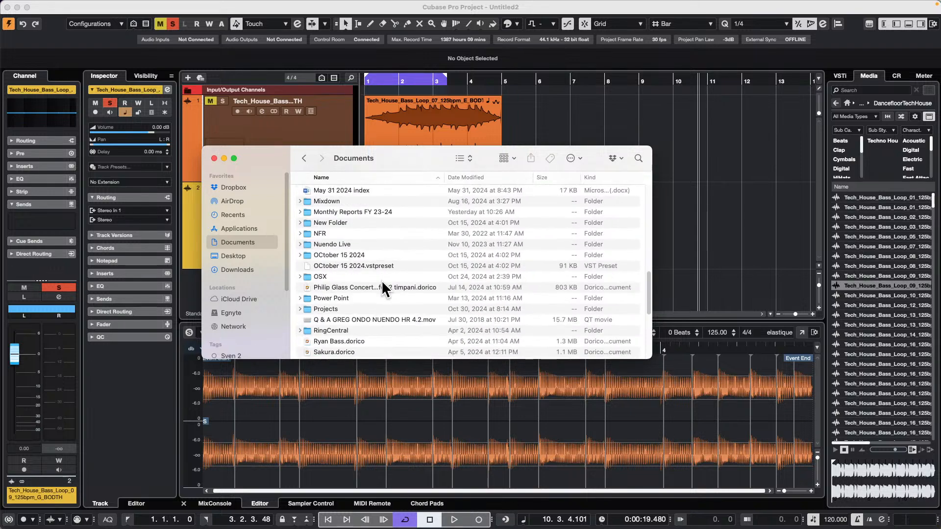
double_click(335, 308)
scroll(377, 284, down, 15)
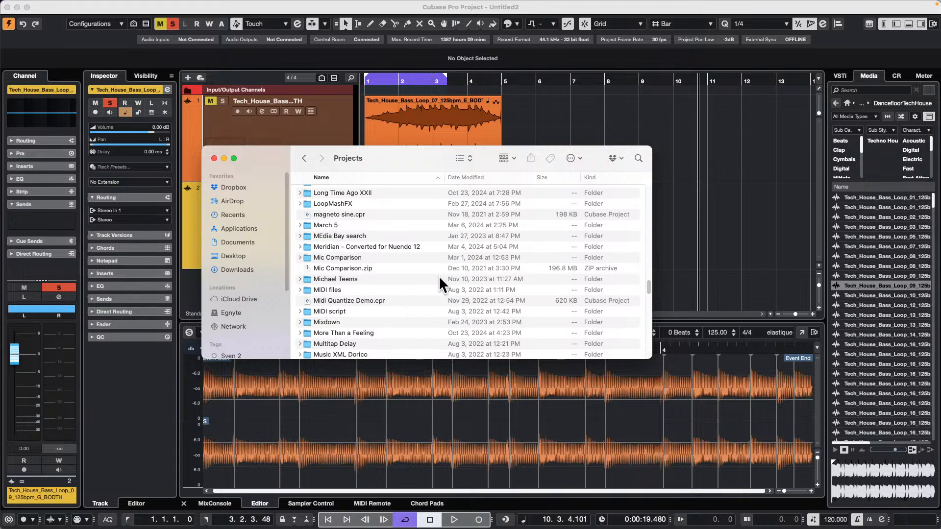
Step: View the file options for Midi Quantize Demo.cpr without opening it, and return to the Cubase project
click(353, 299)
right_click(350, 300)
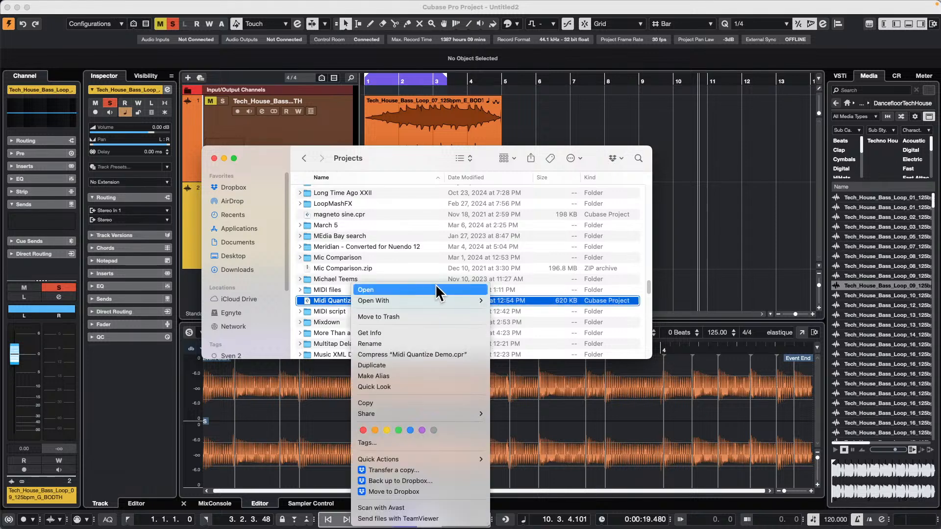
mouse_move(423, 299)
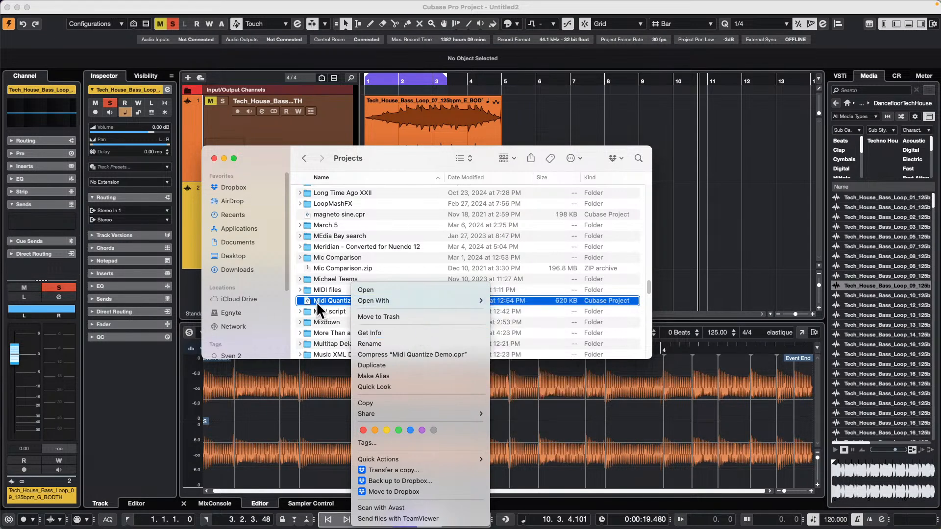
mouse_move(386, 301)
click(686, 161)
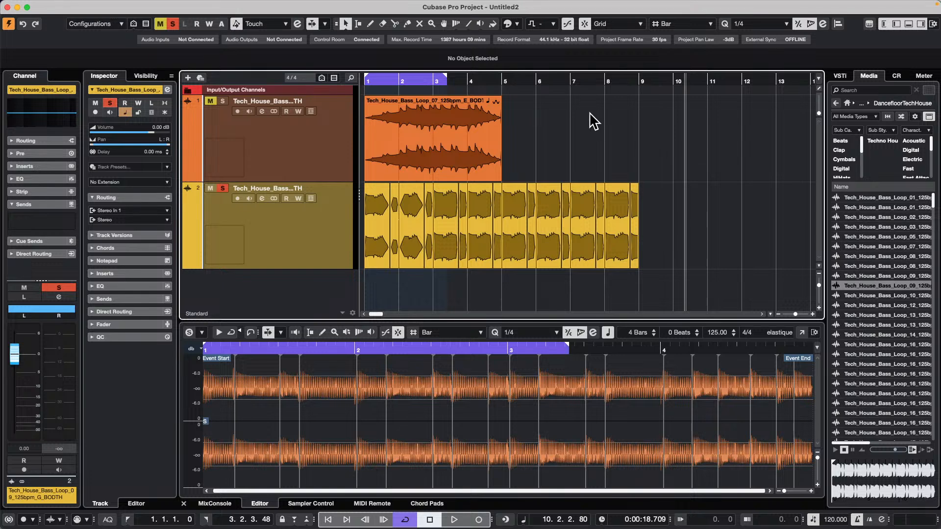
Step: Add 16 mono input buses in the Audio Connections and close the window
mouse_move(450, 5)
click(292, 5)
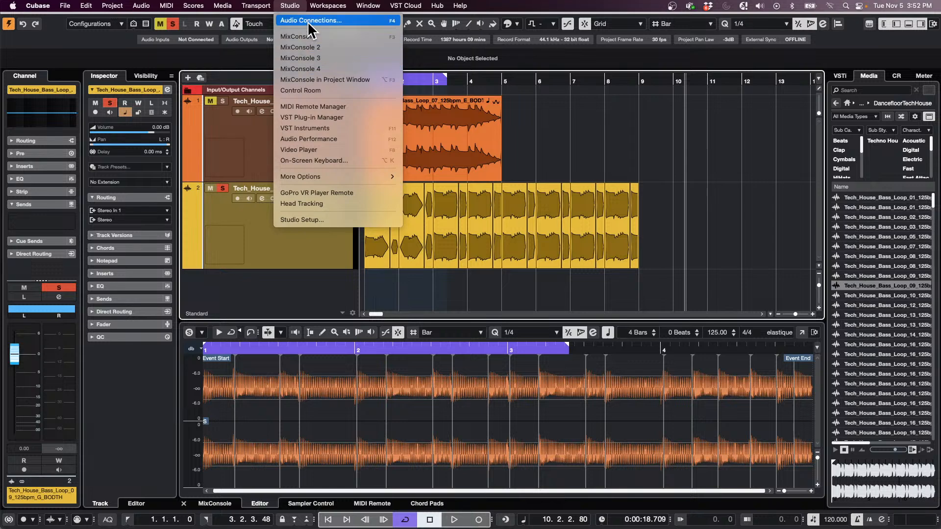
click(539, 51)
click(363, 64)
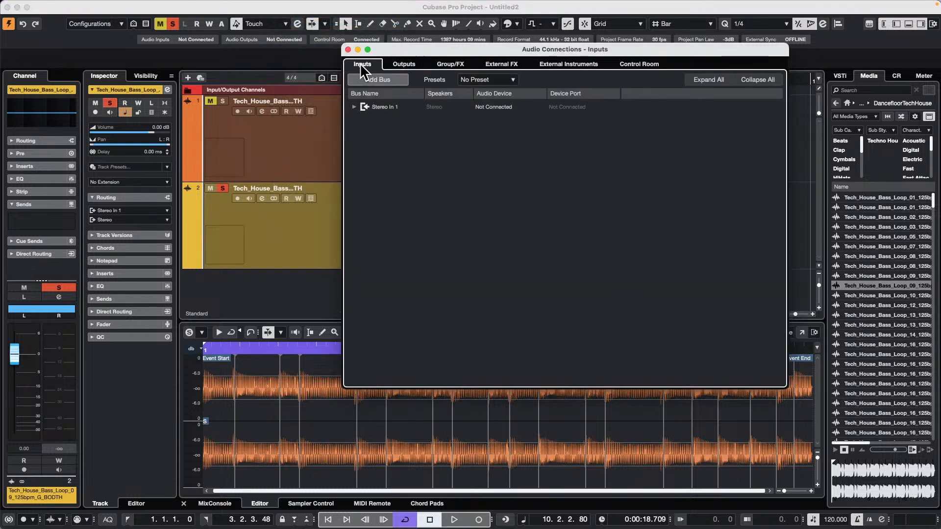
click(387, 81)
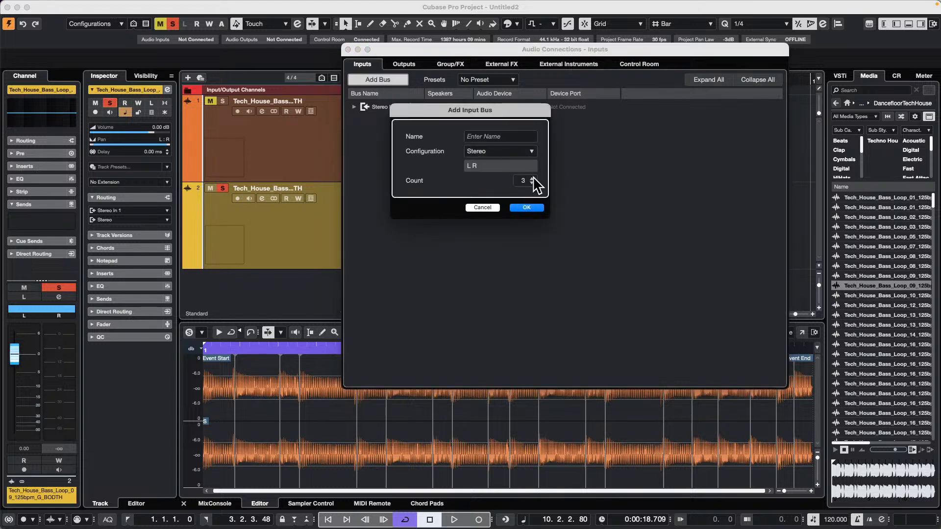
click(488, 152)
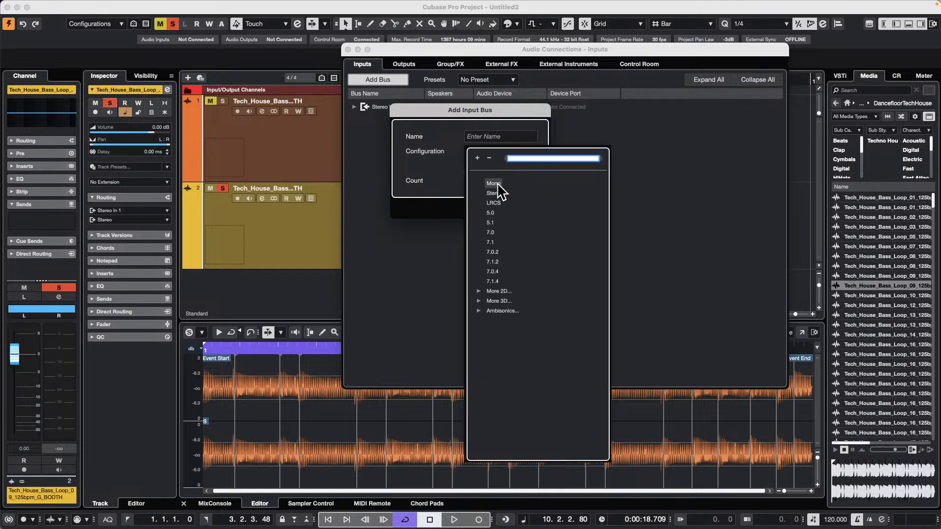
click(488, 181)
click(532, 178)
click(532, 178)
click(533, 178)
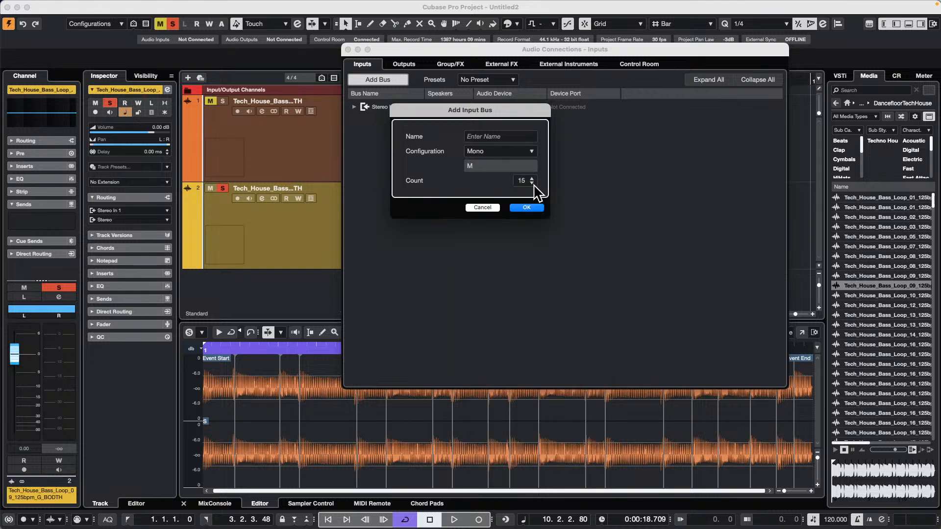
click(528, 208)
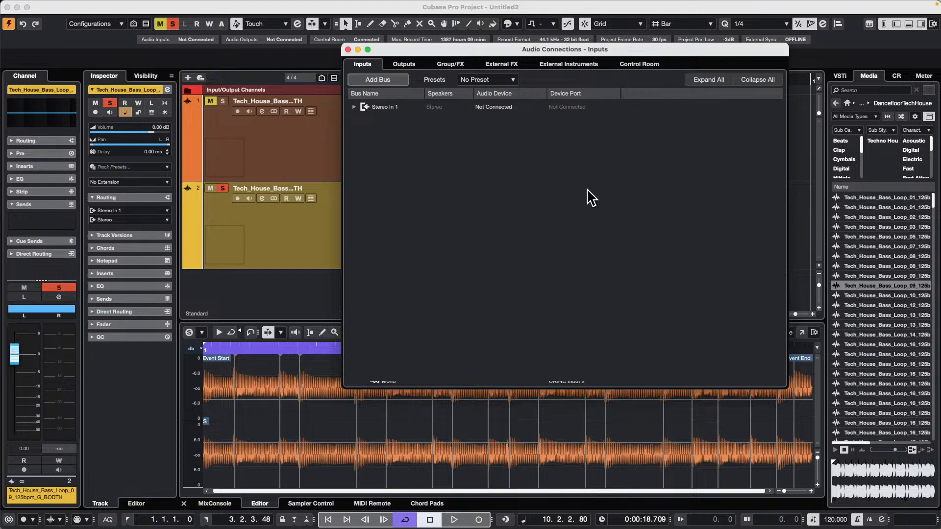
click(348, 49)
Step: Show the MixConsole in the lower zone and look through the mono input channels
click(213, 504)
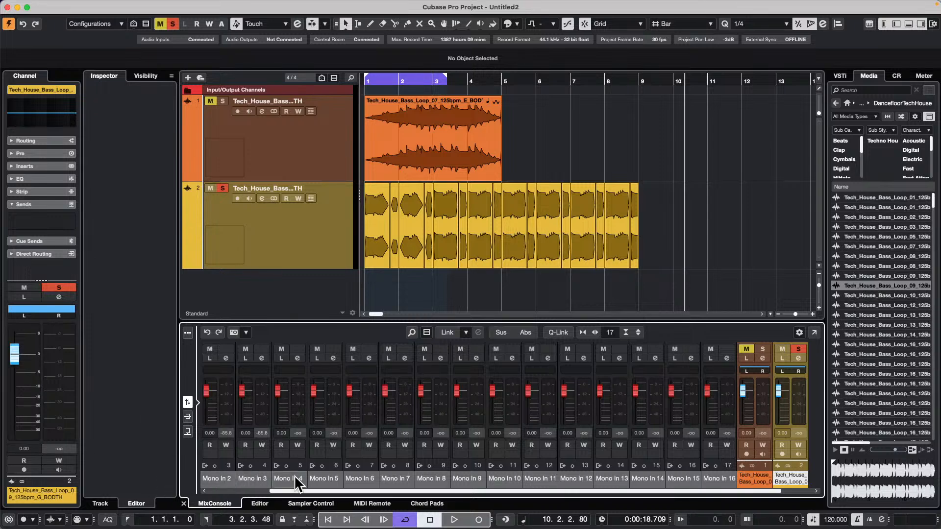
drag(284, 492, 324, 488)
drag(425, 485, 650, 466)
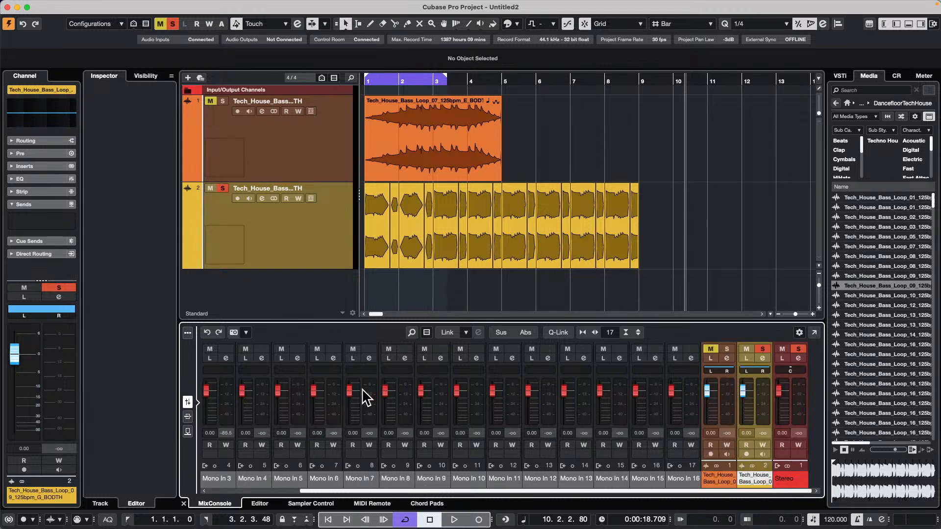
Step: Shape Mono In 8's EQ with band 2 at -1.8 dB/1842 Hz, band 3 at -1.6 dB/219.9 Hz and band 4 at 0.4 dB/1618 Hz
click(405, 358)
drag(583, 309, 599, 274)
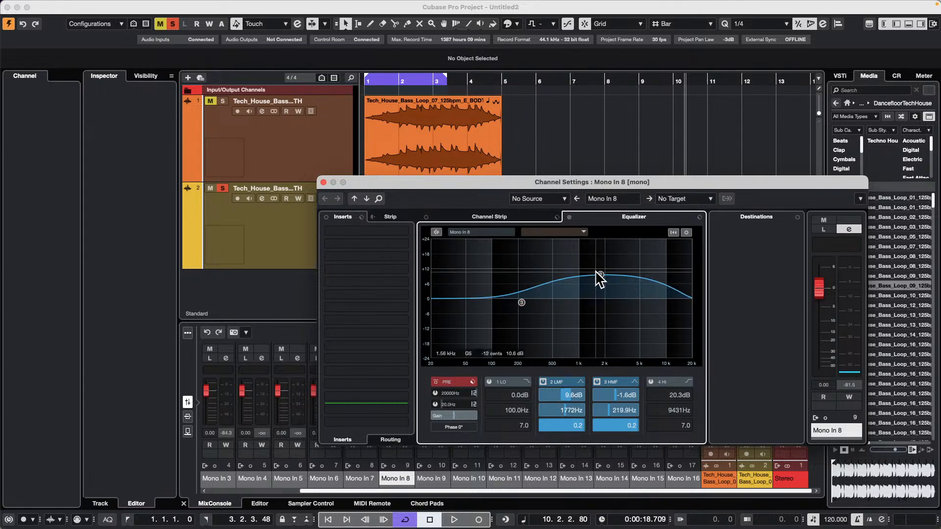
click(597, 297)
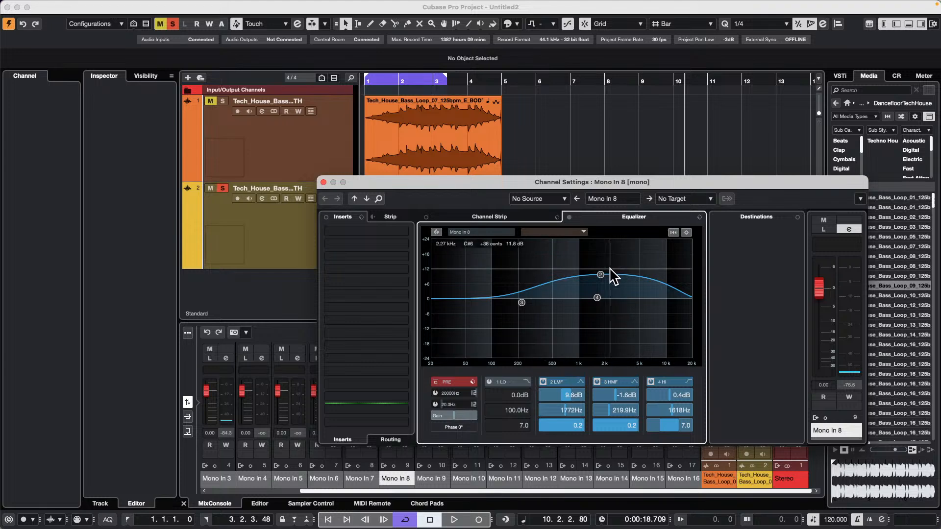
drag(600, 275, 603, 303)
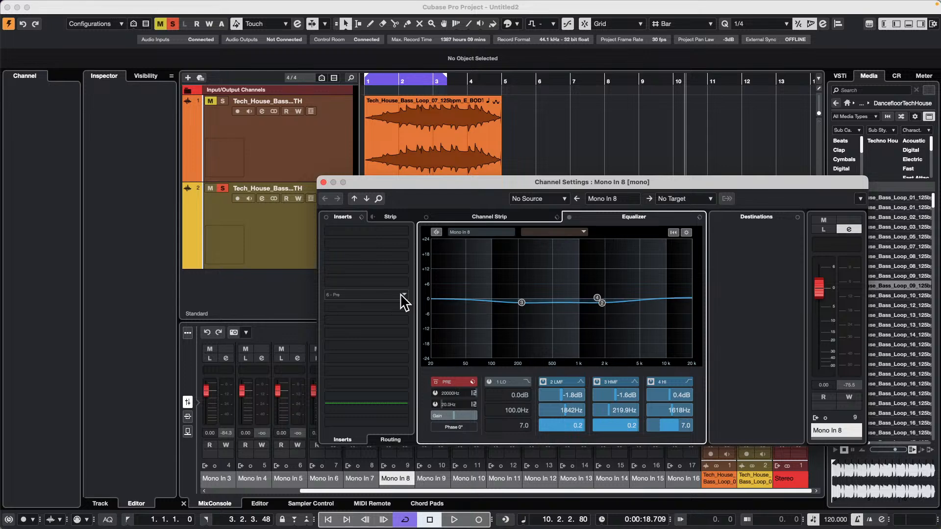
click(323, 182)
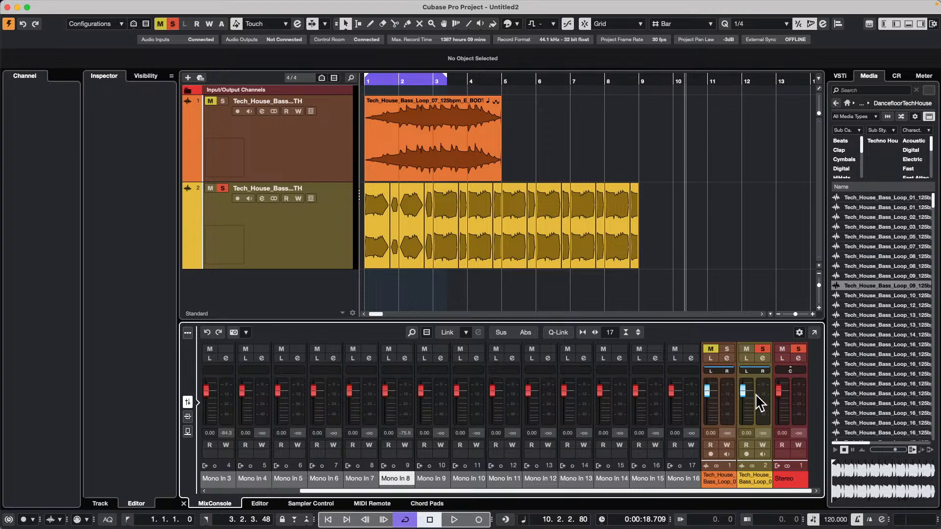
Step: Boost the high-mid EQ band of the Tech_House_Bass_Loop_09 channel by 12.8 dB at 4010 Hz and close its channel settings
click(763, 358)
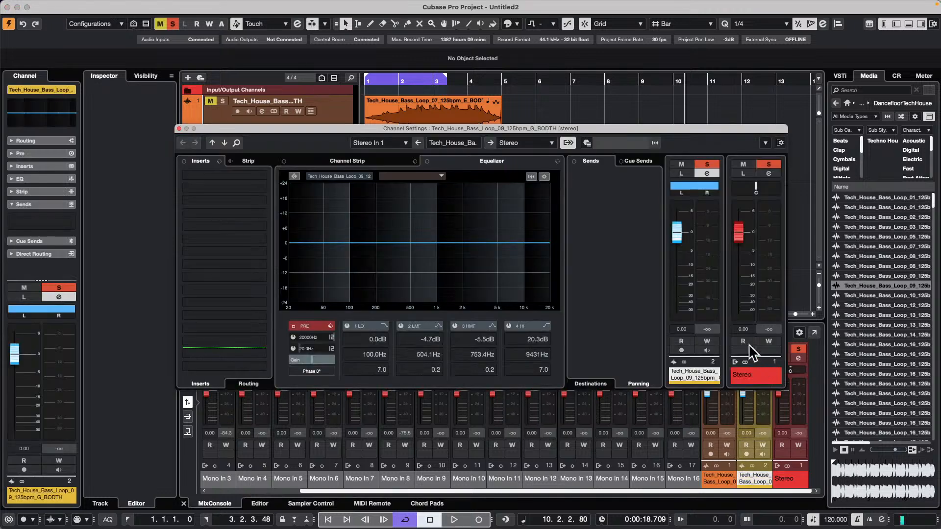
drag(469, 241, 489, 210)
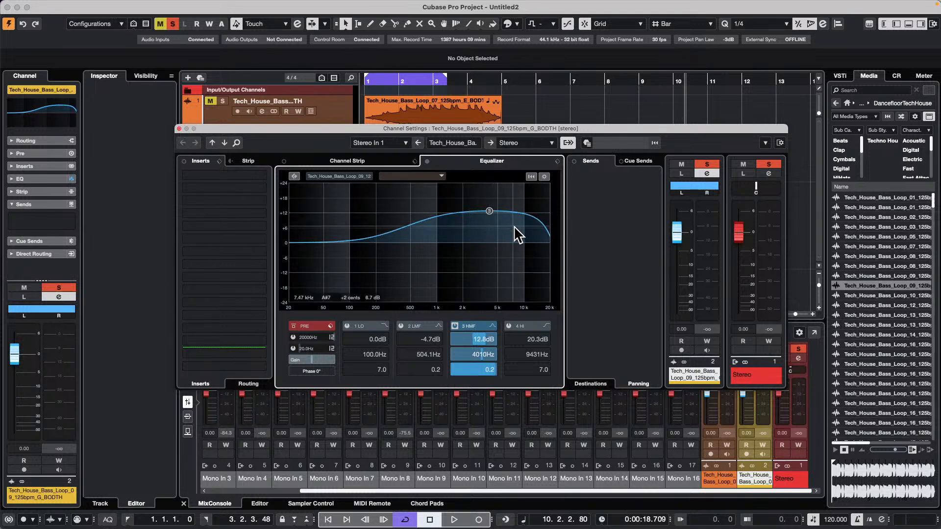
click(179, 129)
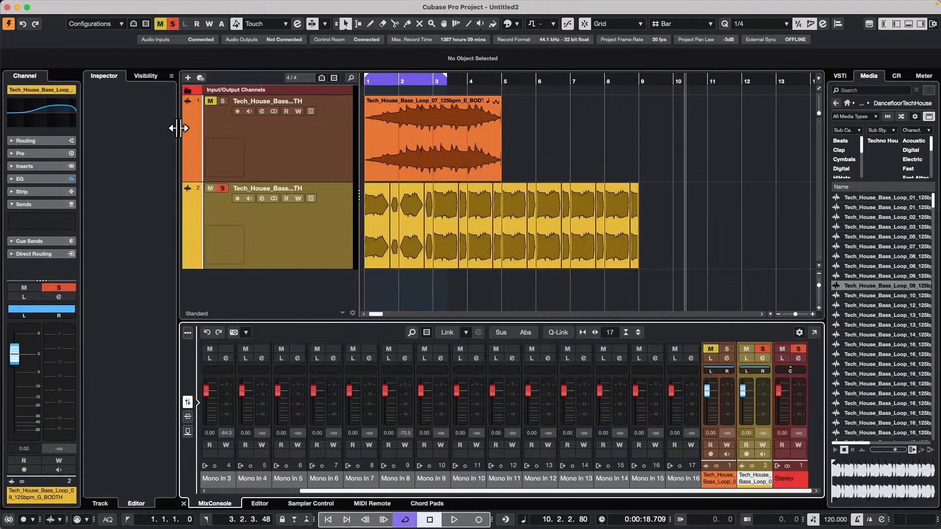
Step: Boost the high-mid EQ band of Mono In 9 by 8.5 dB at 2547 Hz and close its channel settings
click(441, 359)
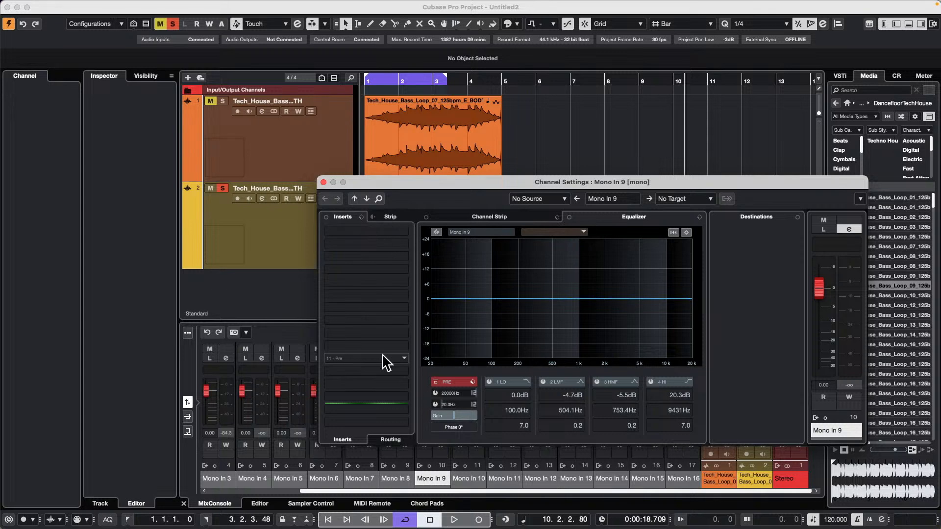
drag(610, 301, 614, 278)
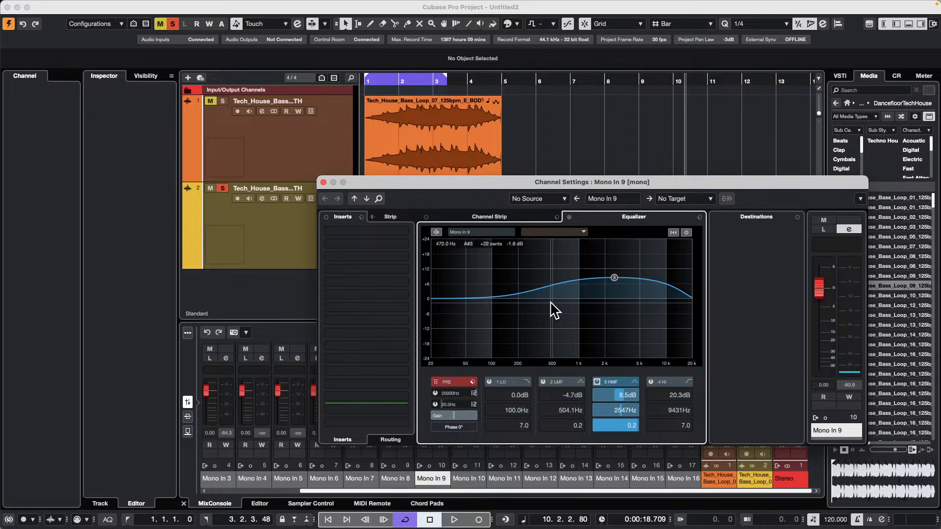
click(323, 182)
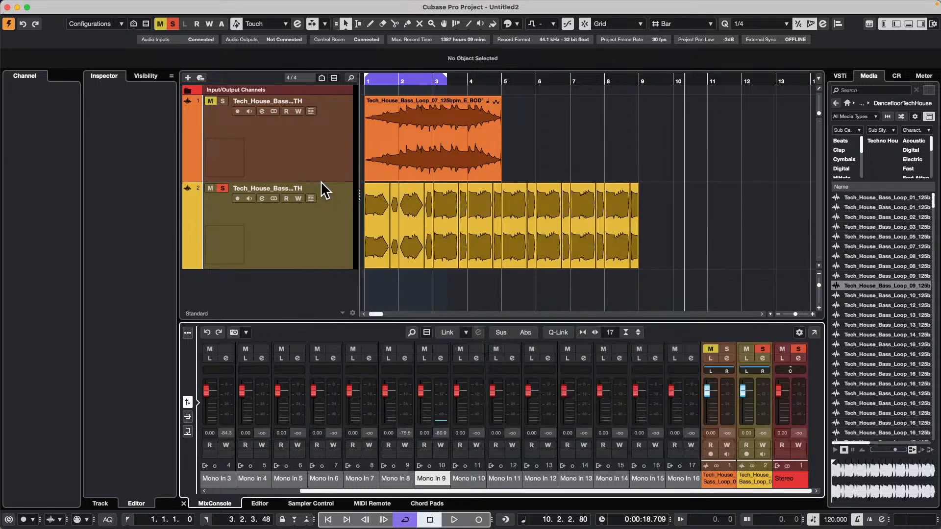
Step: Filter the input channels out of the lower-zone MixConsole by channel type and show them again
click(427, 333)
click(396, 311)
click(427, 333)
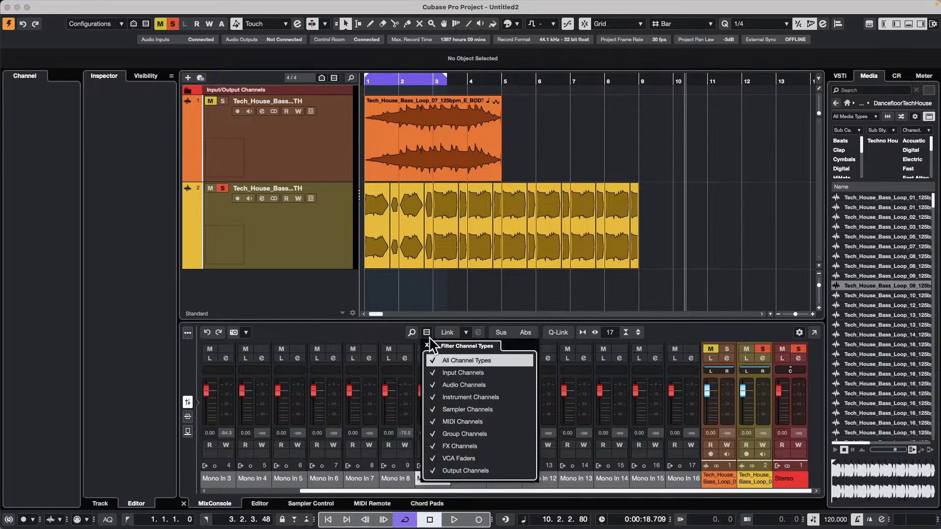
click(431, 373)
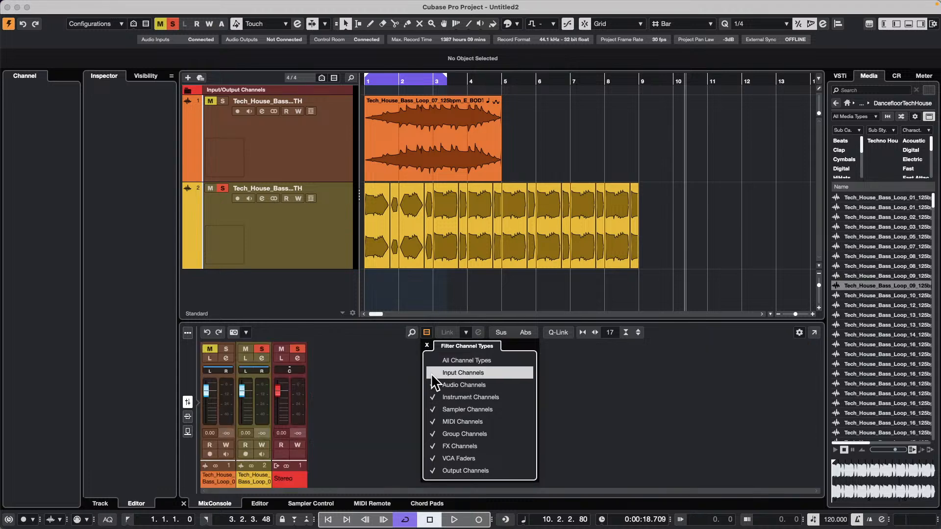
key(Escape)
click(431, 373)
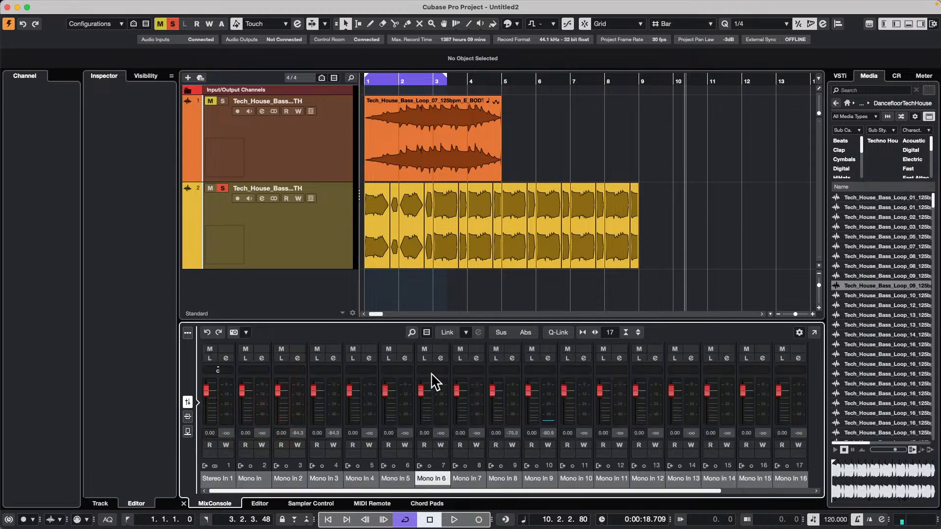
Step: Open the full MixConsole window, hide the input channels with the channel type filter and show them again
key(F3)
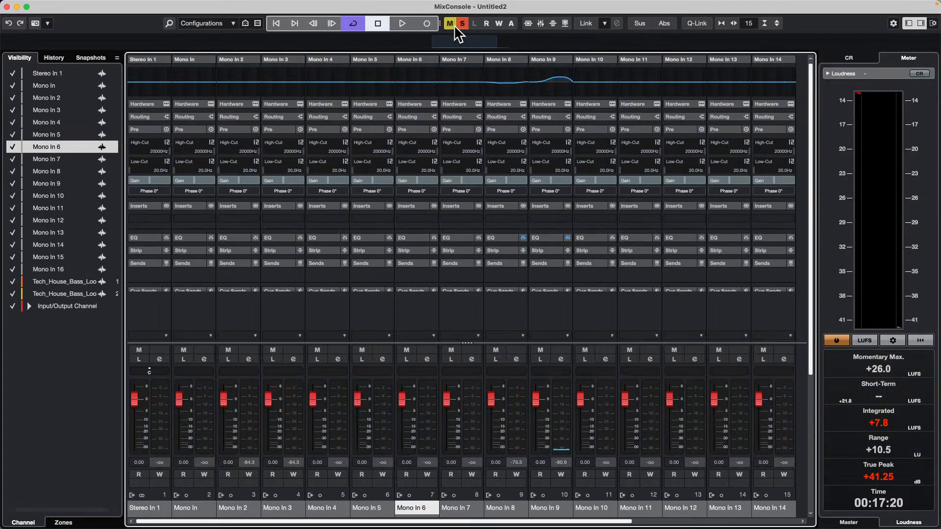
click(257, 23)
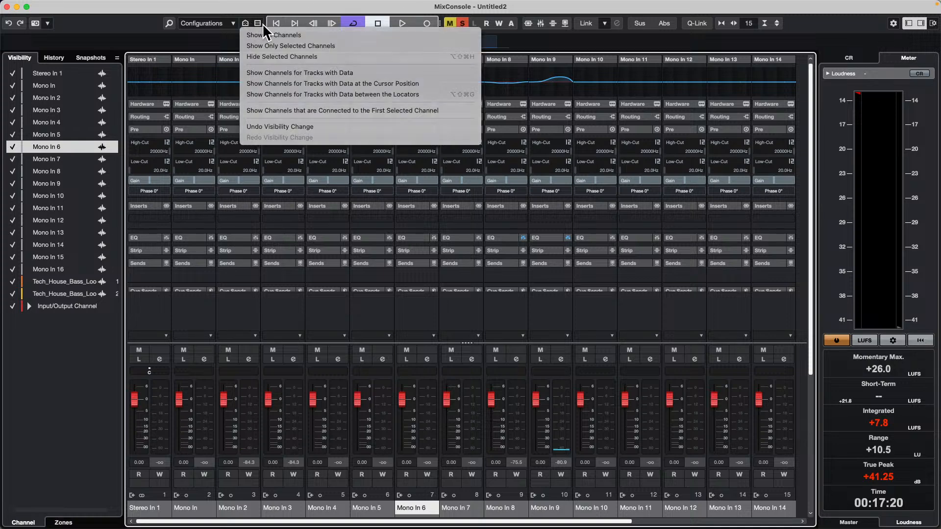
click(262, 27)
click(260, 24)
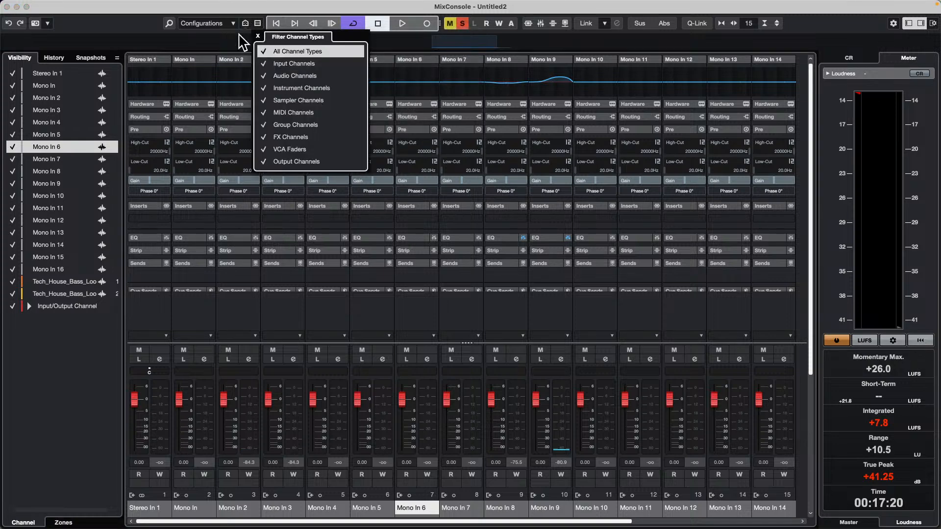
click(263, 25)
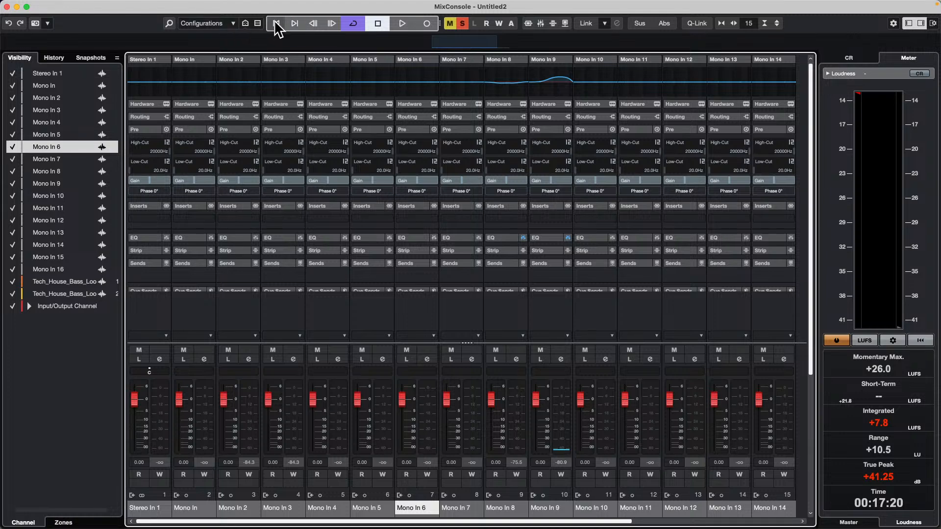
click(258, 24)
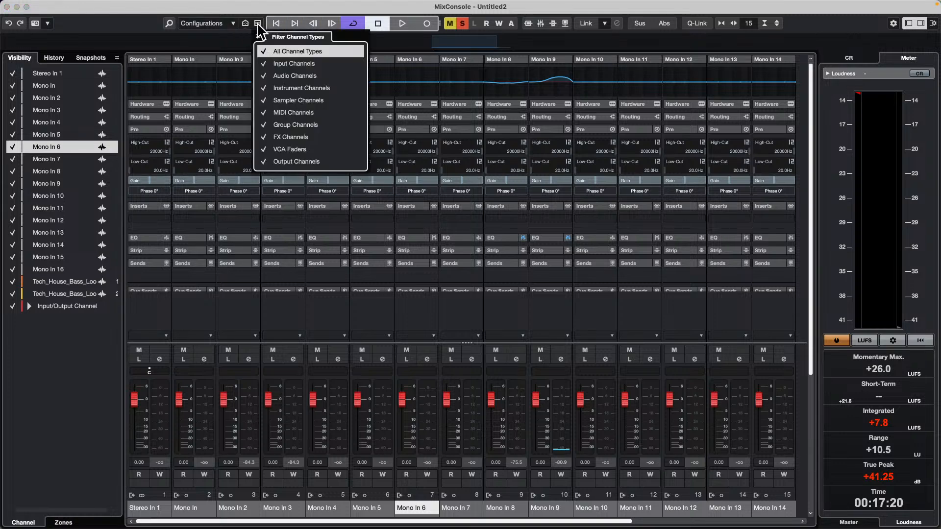
click(265, 64)
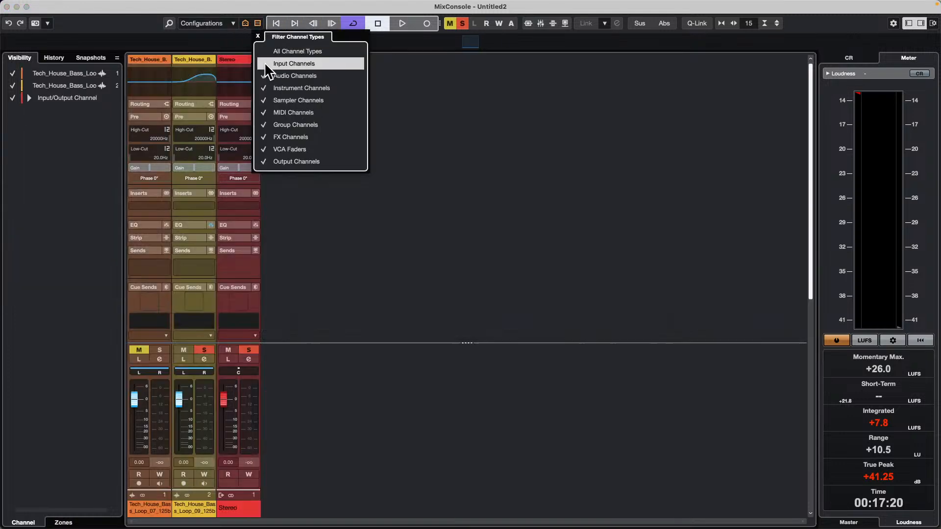
click(267, 66)
click(268, 70)
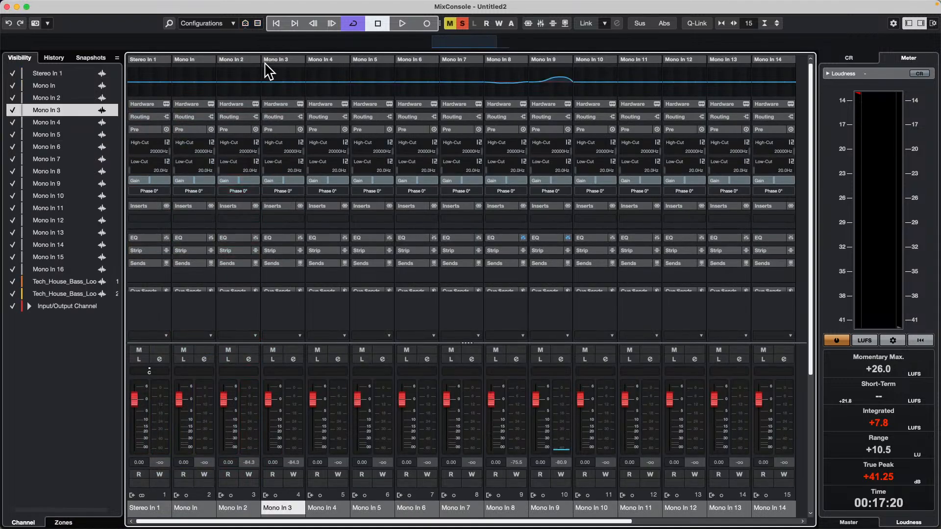
Step: Toggle the Input Channels filter off and back on in the full MixConsole and close that window
click(258, 24)
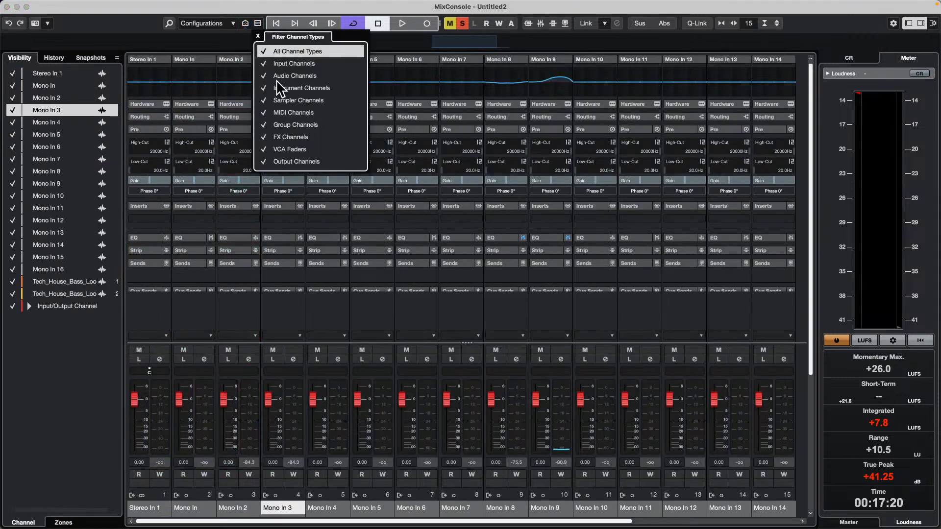
click(267, 65)
click(267, 65)
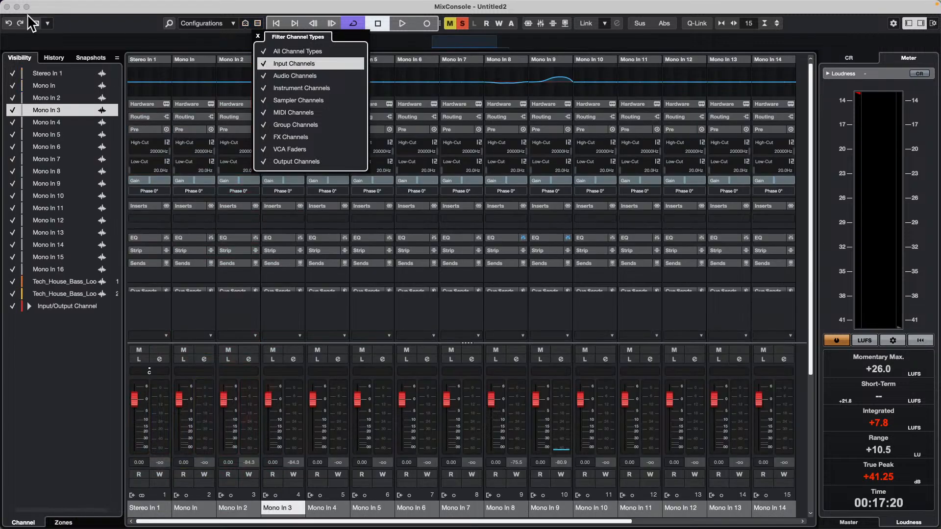
click(7, 6)
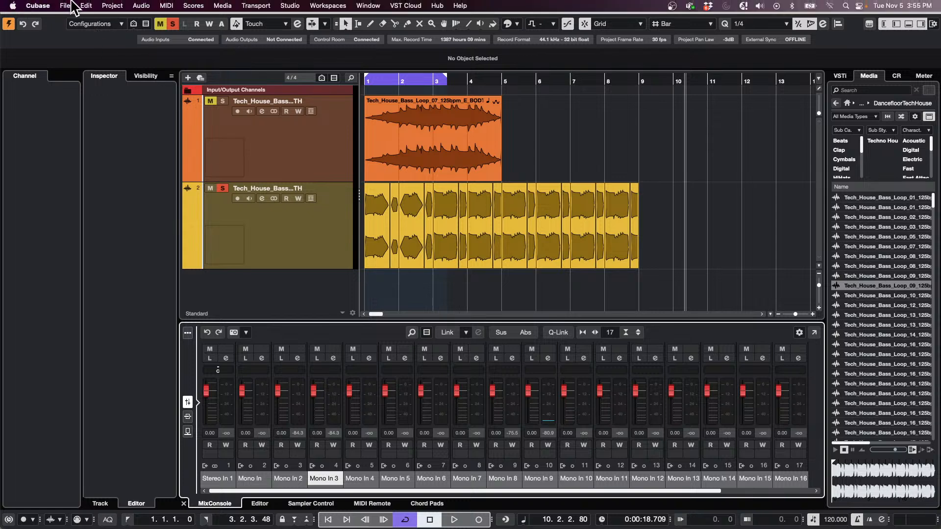
Step: Open the recent project Amos Moses - GO.cpr and activate it
click(65, 5)
mouse_move(99, 232)
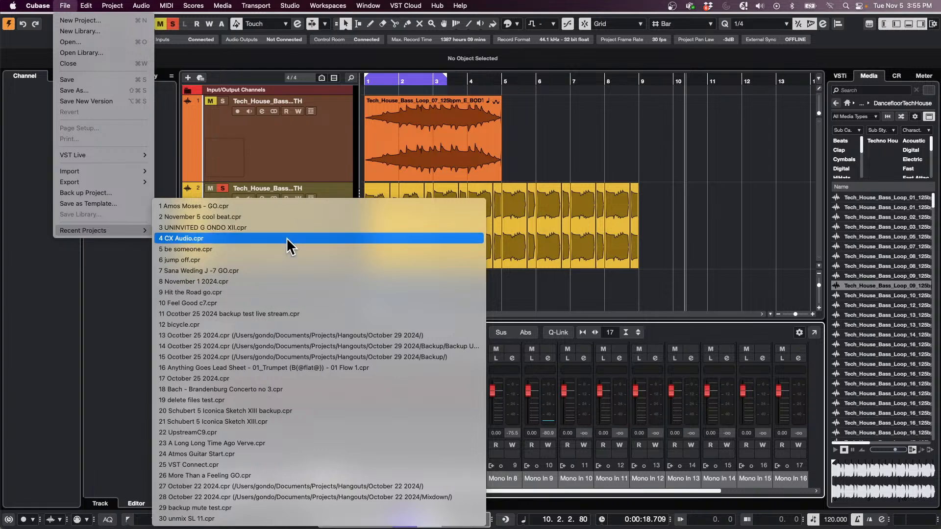
click(267, 205)
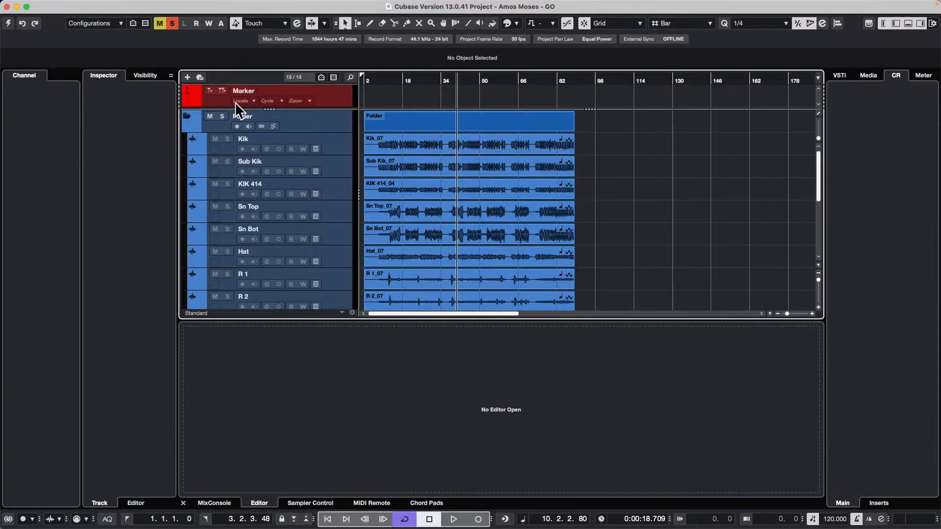
click(8, 23)
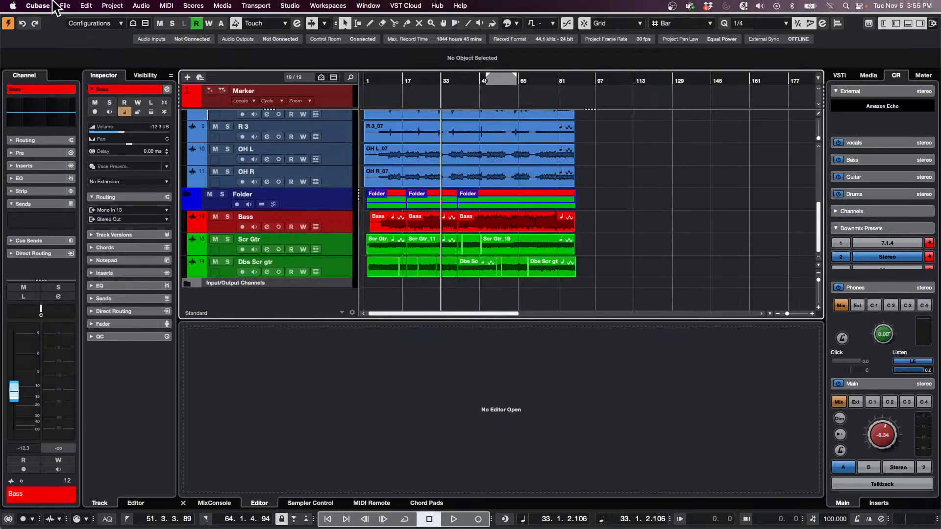
Step: Revert the Amos Moses - GO project to its last saved version
click(65, 5)
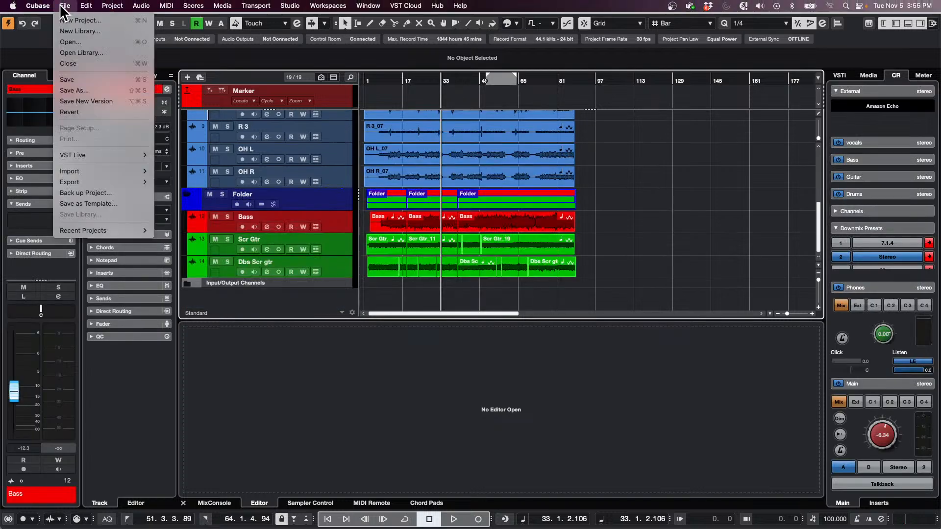
click(78, 112)
click(529, 179)
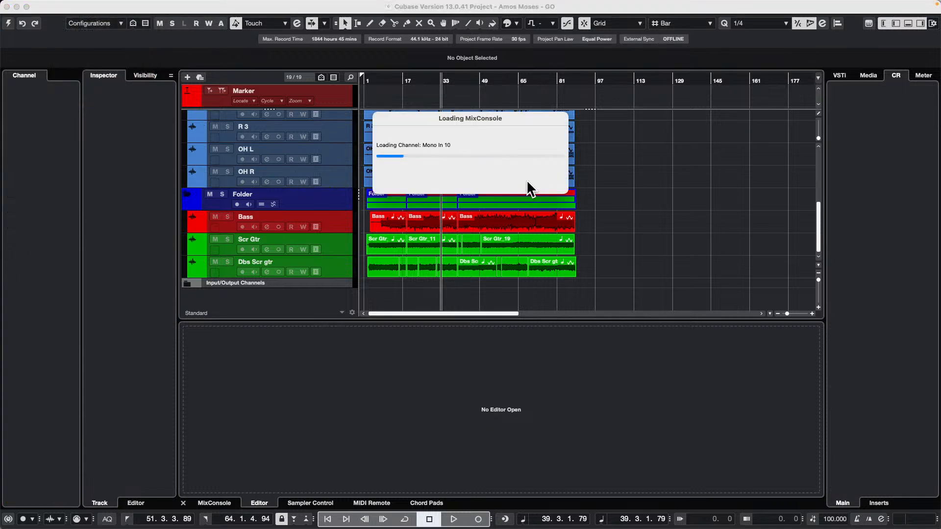
Step: Place the project cursor at bar 13 above the drum tracks
click(374, 80)
key(h)
scroll(574, 226, down, 1)
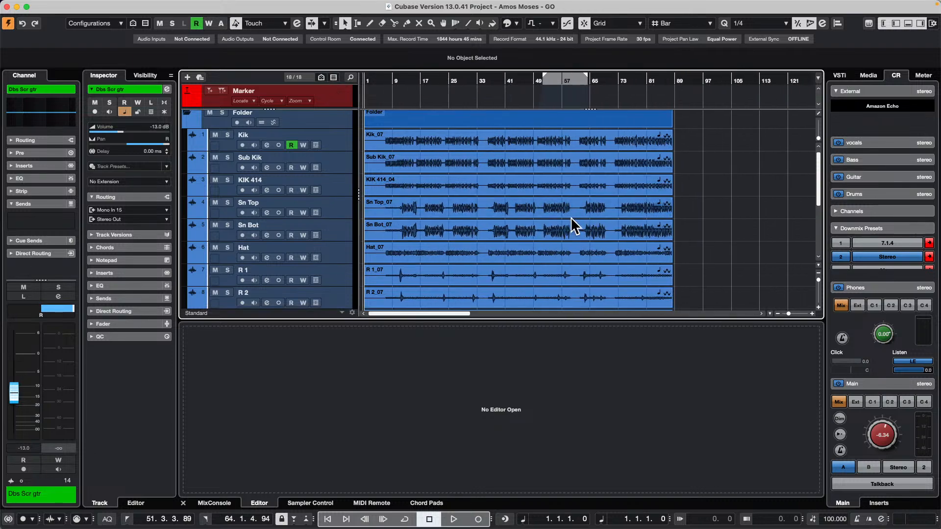
scroll(575, 227, up, 1)
click(406, 89)
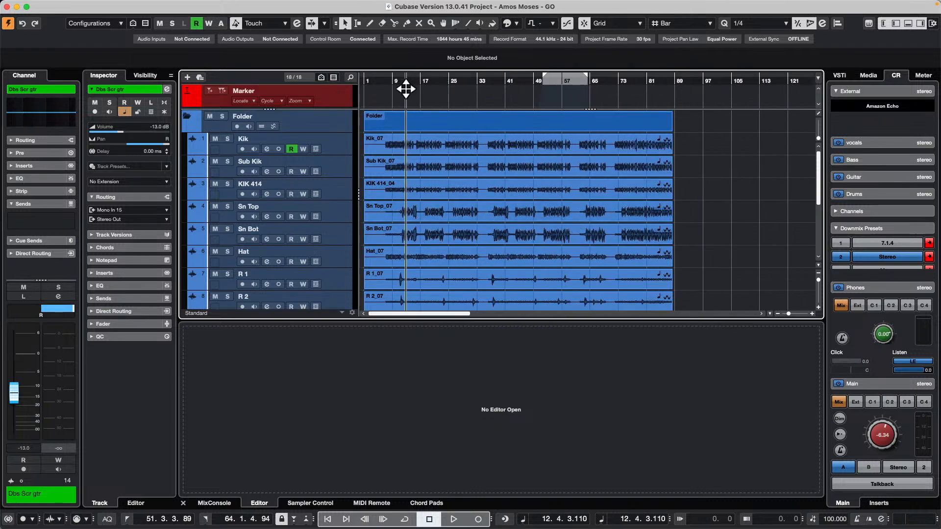
drag(406, 88, 405, 102)
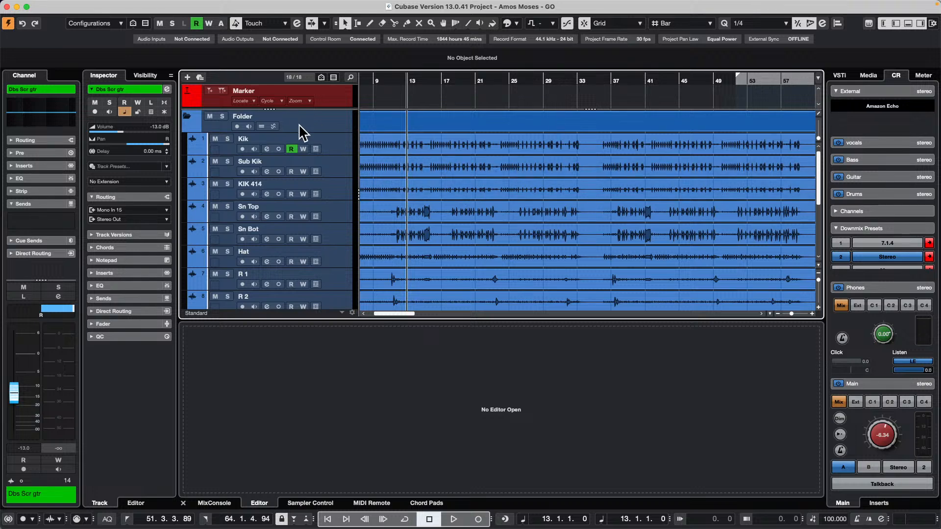
Step: Solo the drum folder and play it from bar 13 while raising the Control Room main level to 1.54, stopping within bar 15
click(222, 117)
key(space)
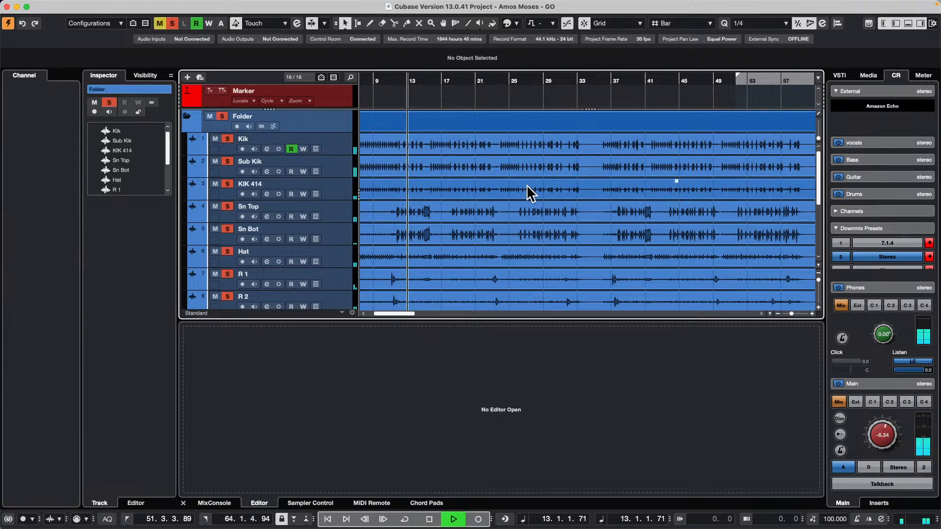
drag(886, 425, 886, 353)
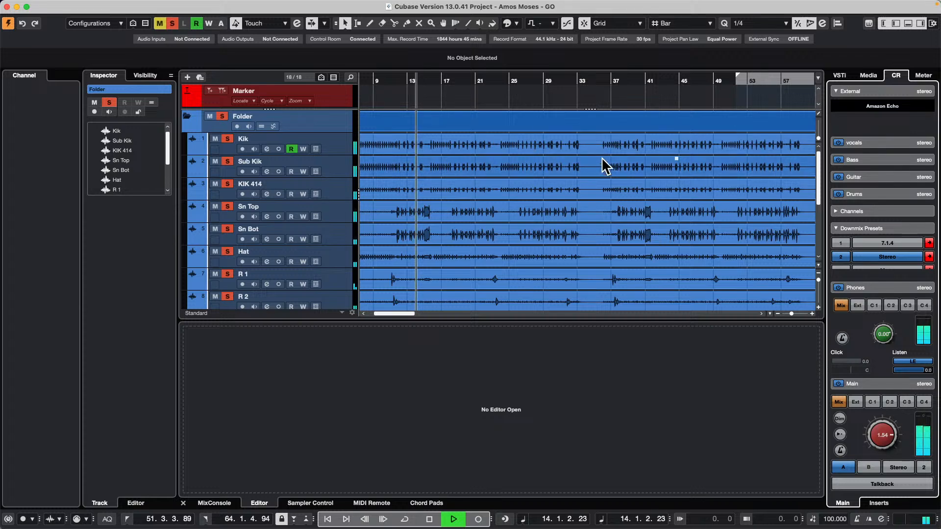
key(space)
Step: Split all drum tracks through their folder event at bar 15 using the Split tool
right_click(417, 119)
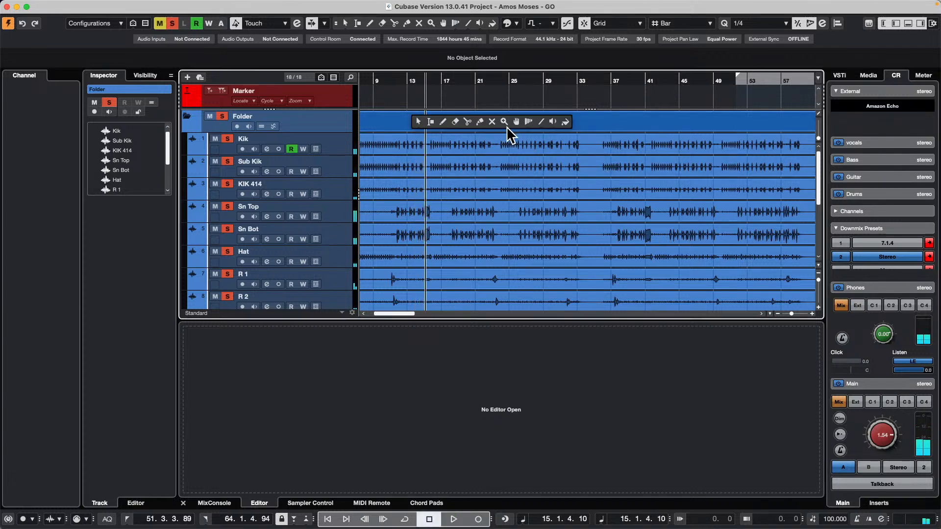
click(467, 122)
click(425, 125)
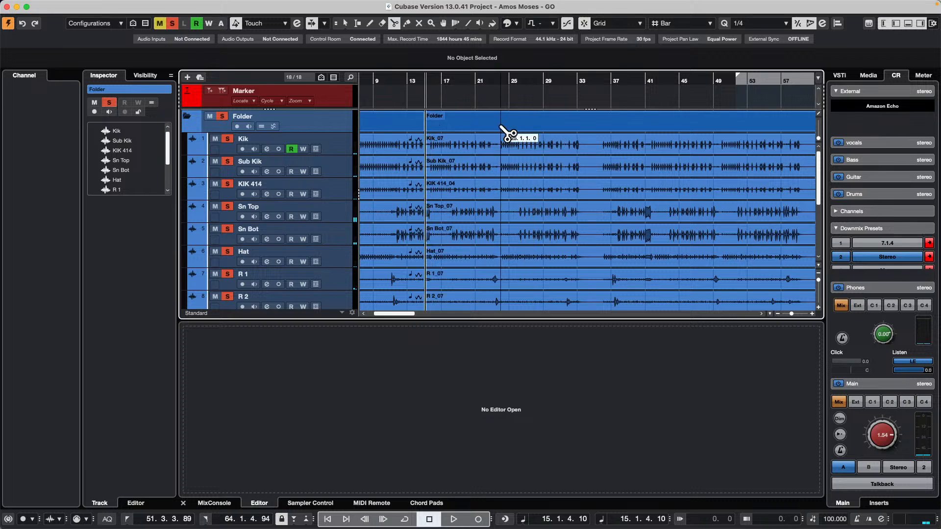
Step: Move the drum folder's second part from bar 15 to bar 20 and play across the gap
right_click(452, 120)
click(450, 120)
drag(447, 126, 492, 119)
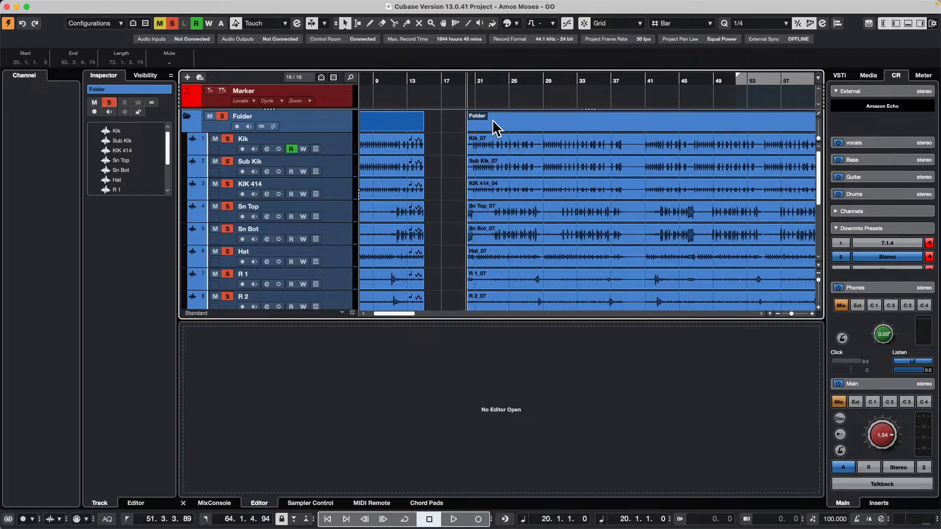
click(409, 79)
key(space)
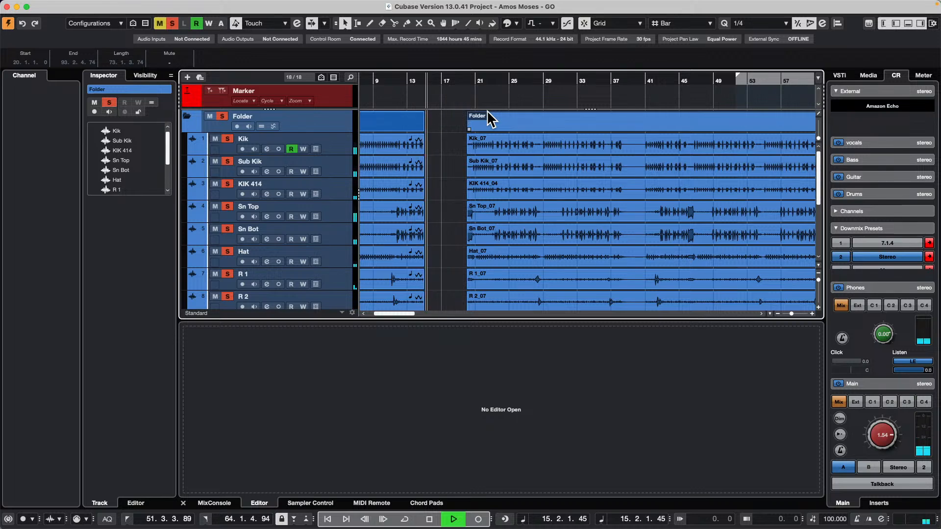
key(space)
Step: Extend the end of the drum folder's first part to bar 20 and play across the join
drag(422, 129, 466, 130)
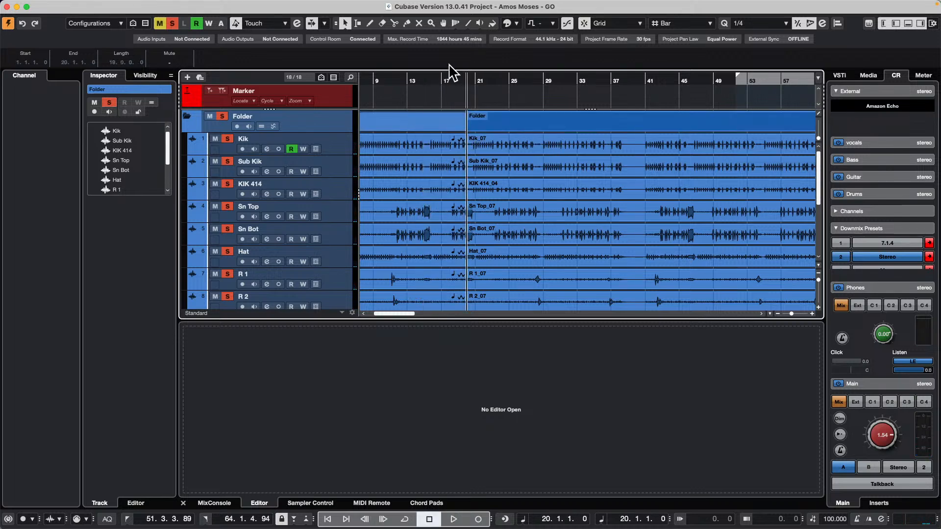
click(401, 79)
key(space)
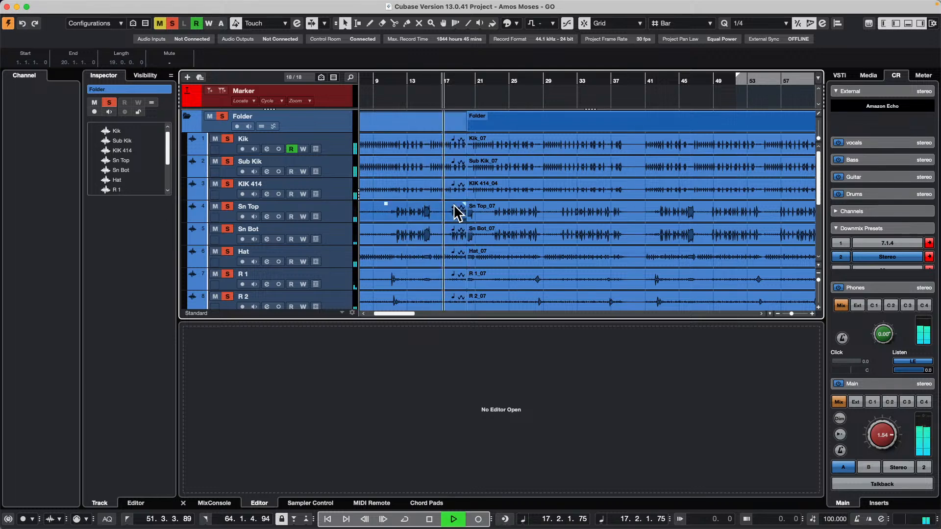
key(super+z)
key(super+shift+z)
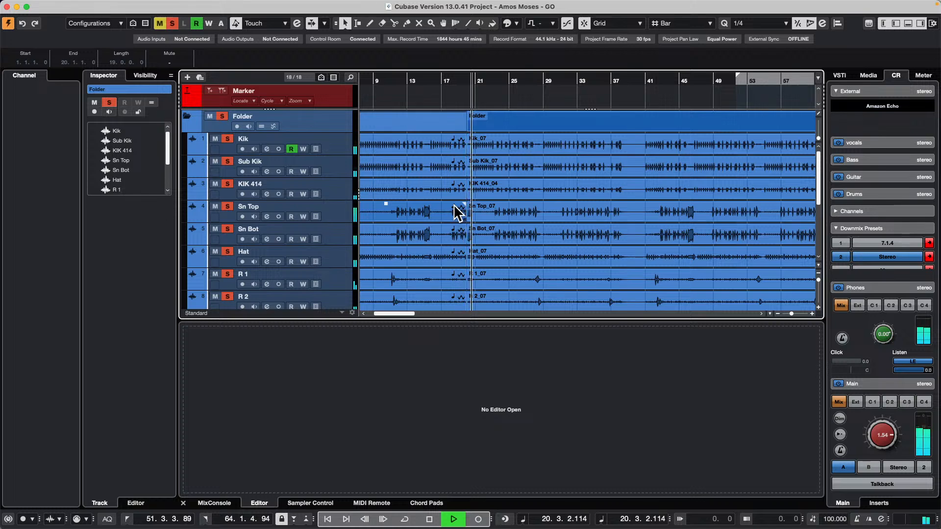
Step: Stop playback and undo the drum folder's extension, move and split
key(super+z)
key(space)
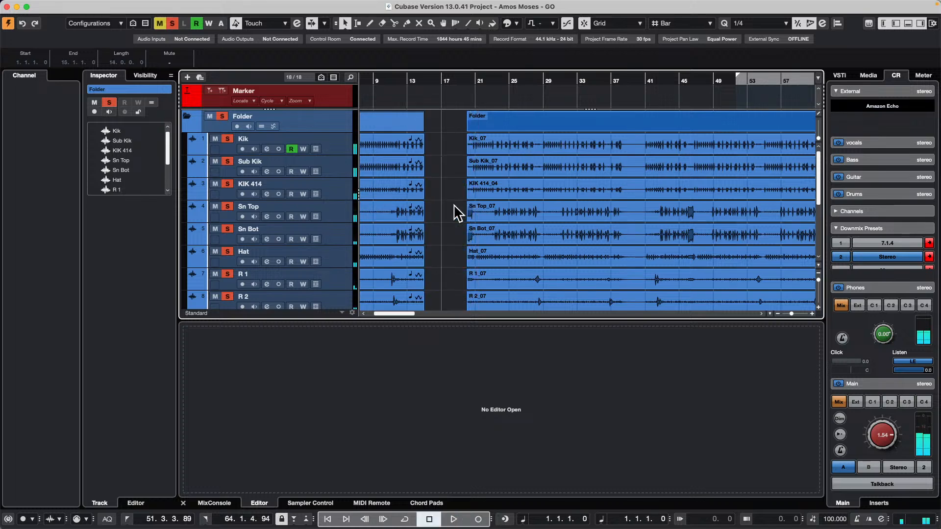
key(super+z)
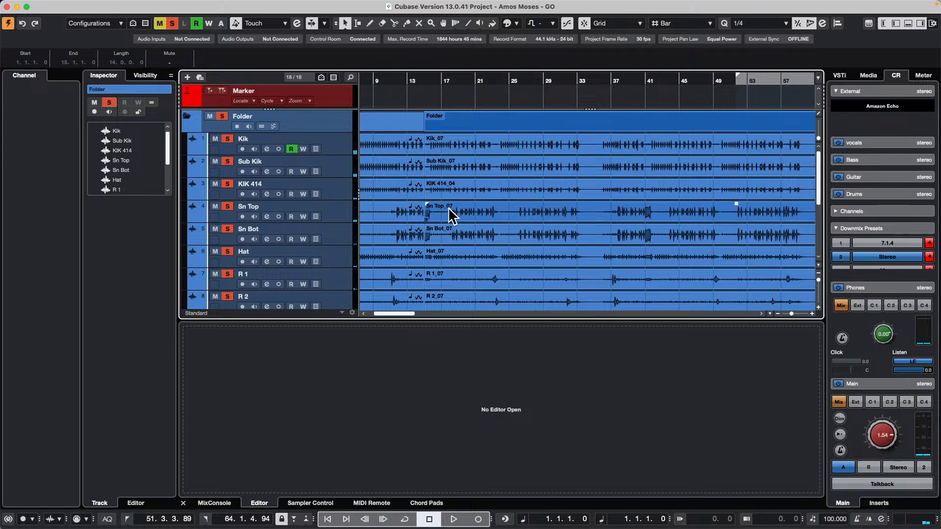
key(super+z)
key(super+z)
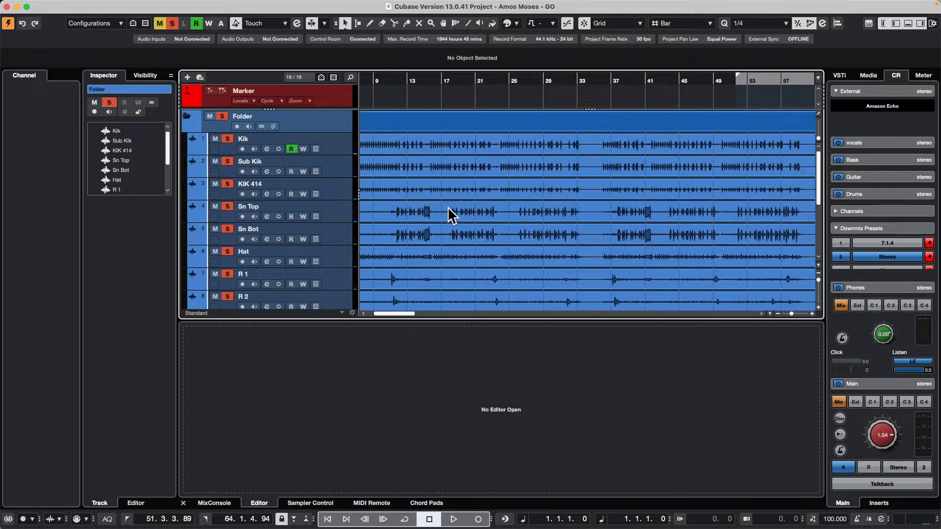
Step: Zoom out to the whole song and disable Delete Overlaps in the Editing preferences, applying the change
click(429, 77)
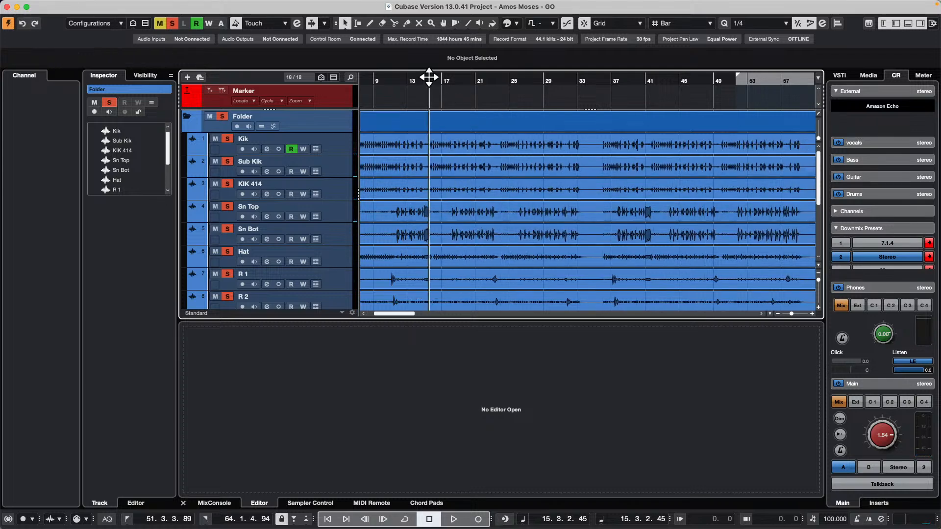
drag(429, 77, 430, 61)
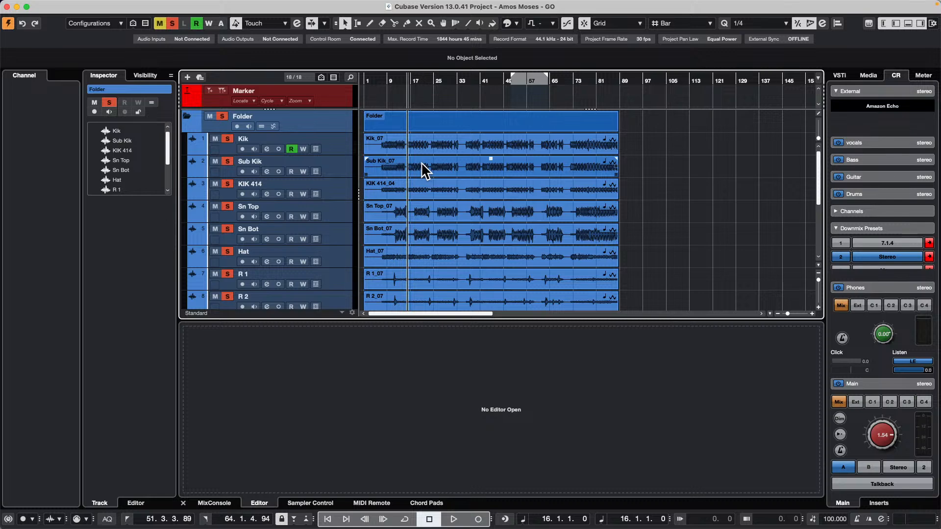
mouse_move(176, 9)
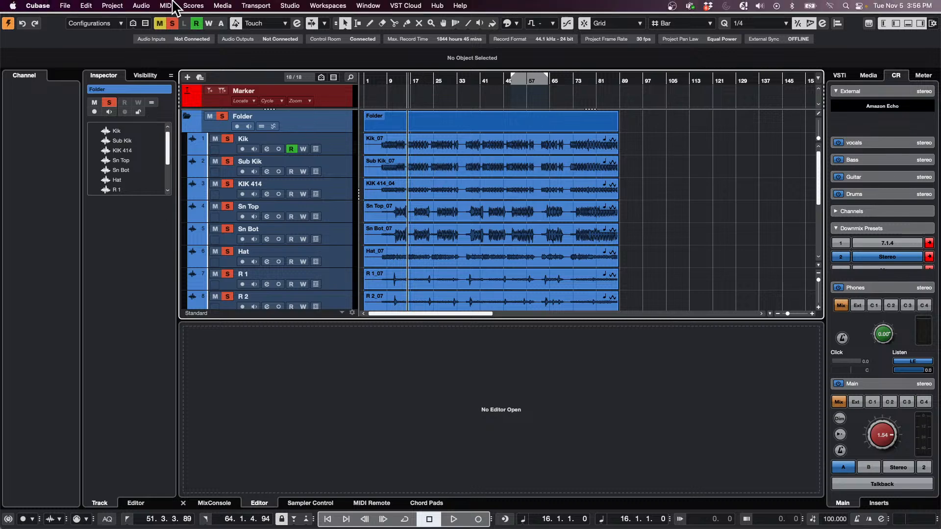
click(35, 6)
click(44, 37)
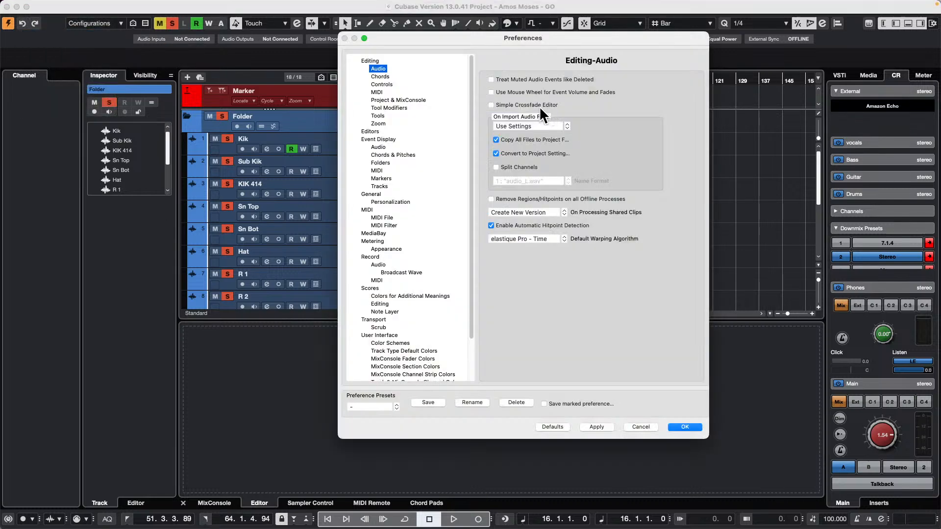
click(370, 61)
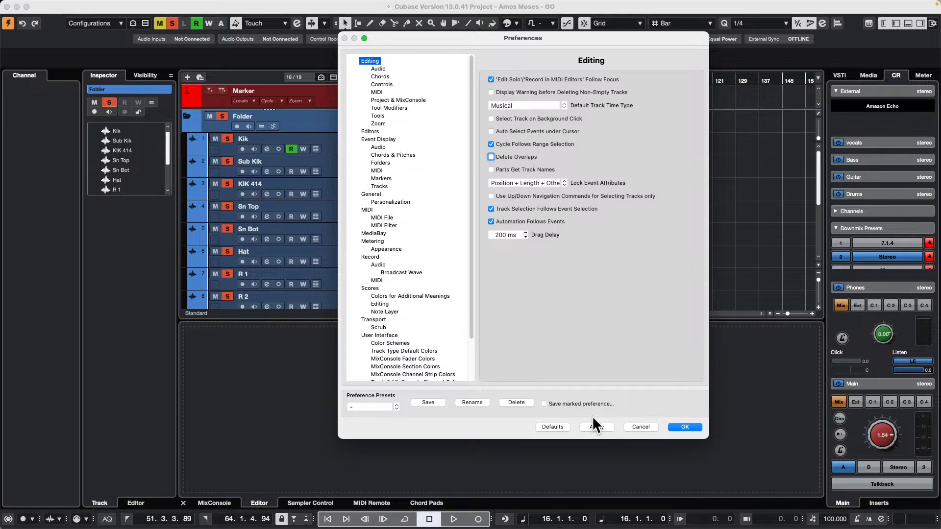
click(602, 427)
click(685, 428)
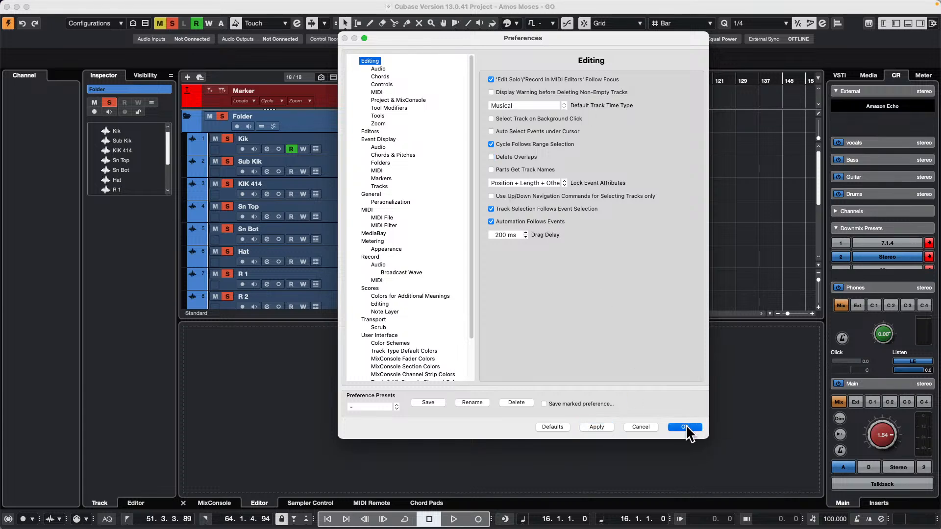
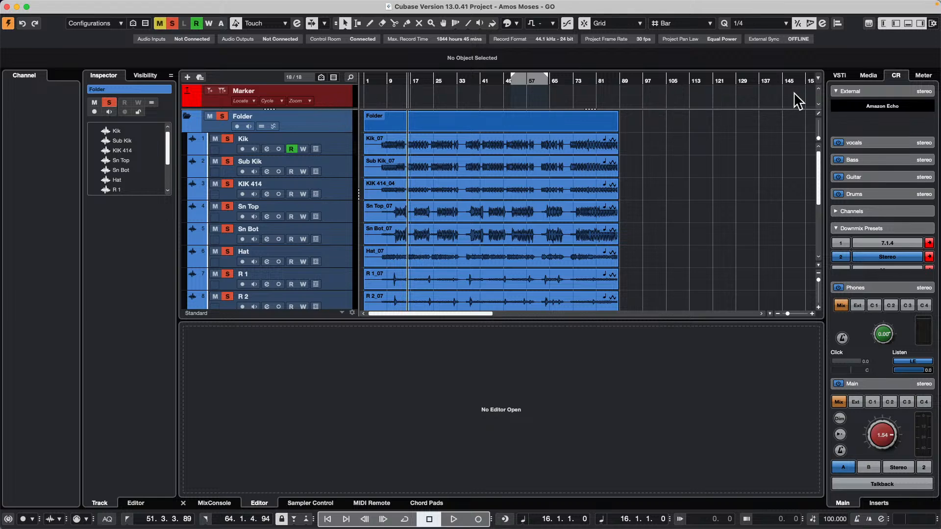
Step: Turn off the divided track list for the project
mouse_move(145, 2)
click(114, 5)
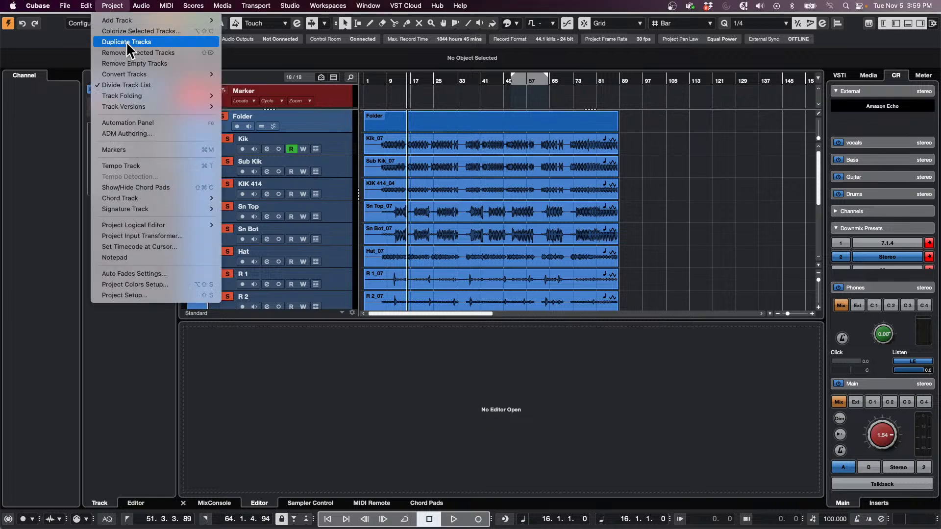
mouse_move(147, 106)
click(151, 84)
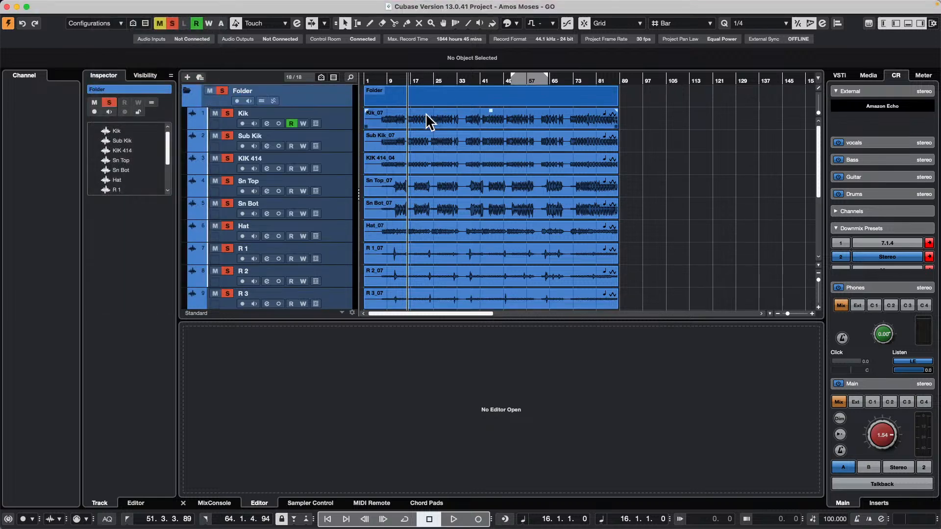
Step: Move the Marker track above the drum folder and colour it yellow
scroll(434, 135, down, 5)
click(344, 204)
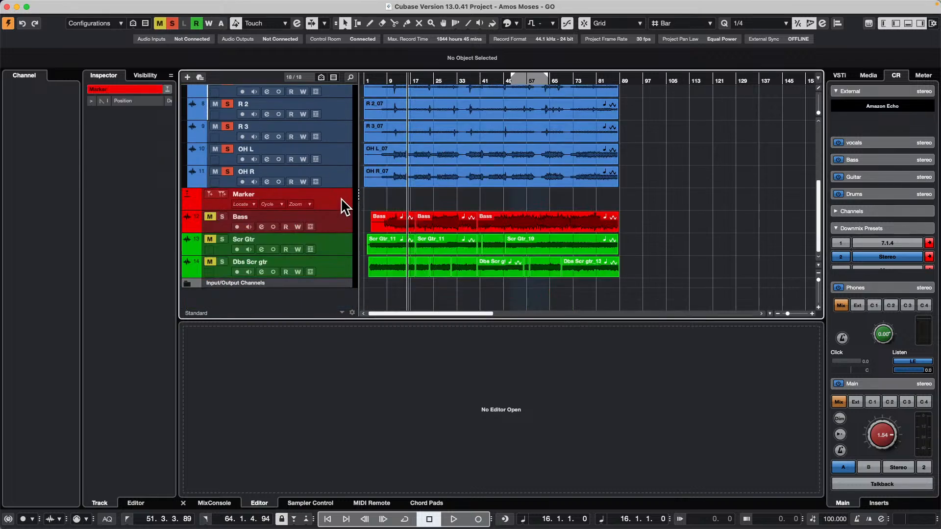
scroll(331, 94, up, 6)
scroll(334, 86, up, 3)
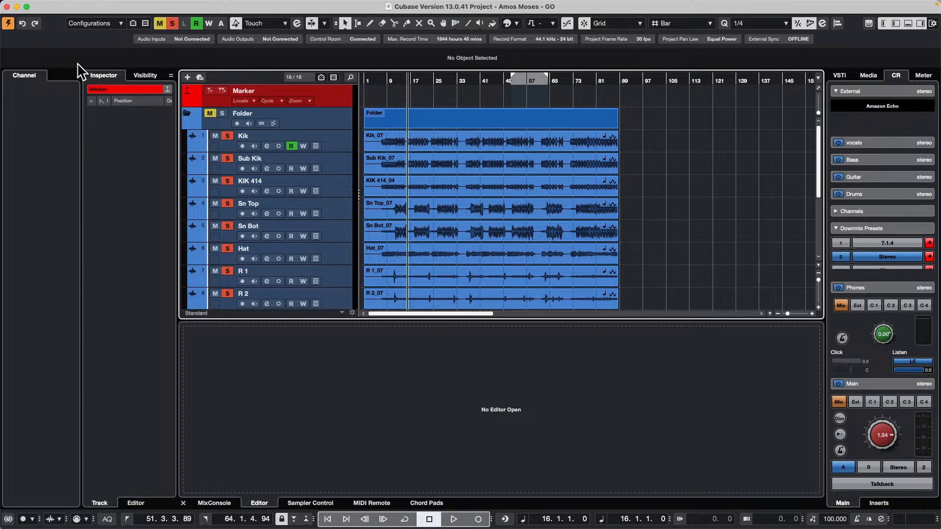
click(136, 89)
click(111, 147)
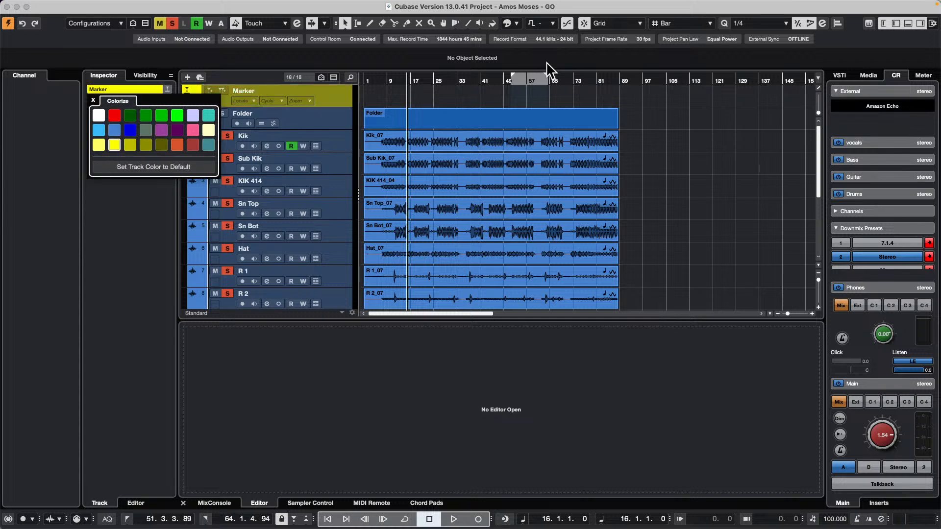
Step: Draw eight markers on the Marker track at bars 11, 24, 32, 41, 50, 56, 67 and 76
click(413, 101)
right_click(400, 101)
click(424, 94)
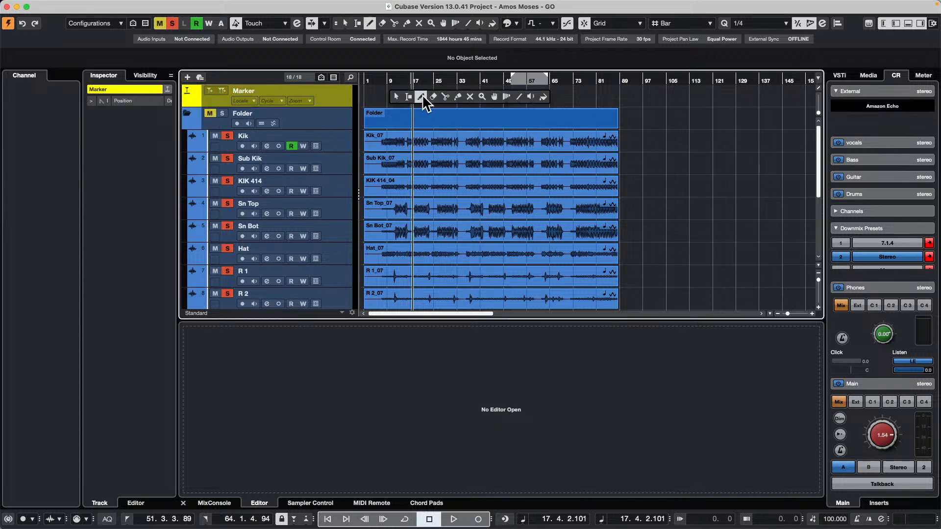
click(397, 100)
click(438, 98)
click(455, 100)
click(481, 101)
click(507, 101)
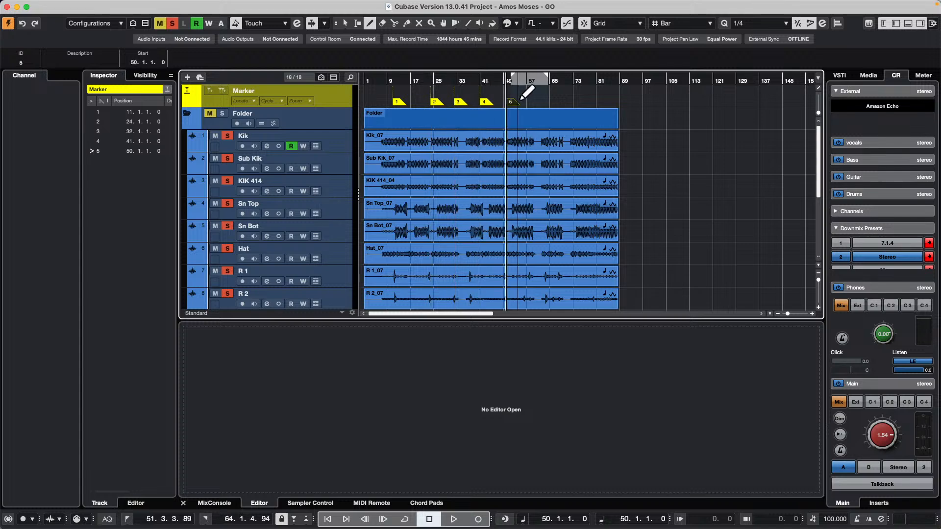
click(525, 101)
click(556, 100)
click(582, 100)
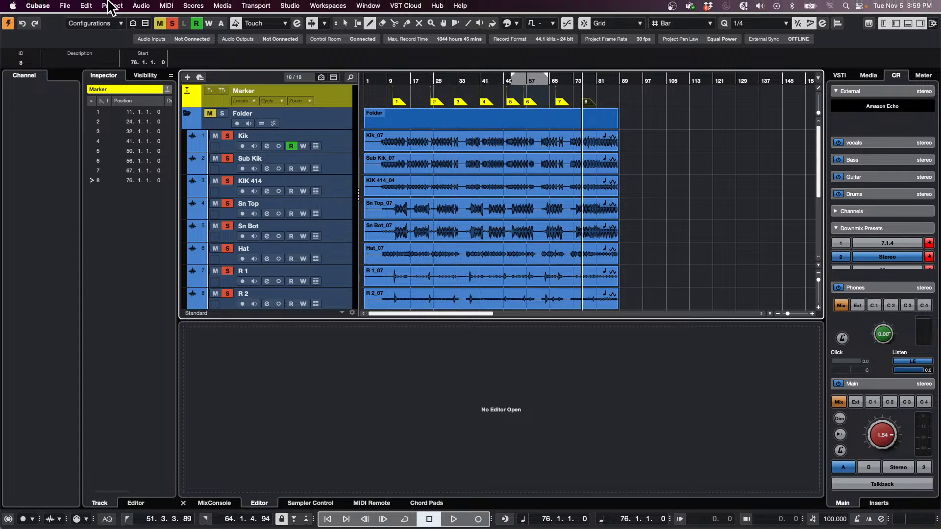
Step: Set Show Marker Lines to From All Marker Tracks in the Event Display marker preferences
click(65, 6)
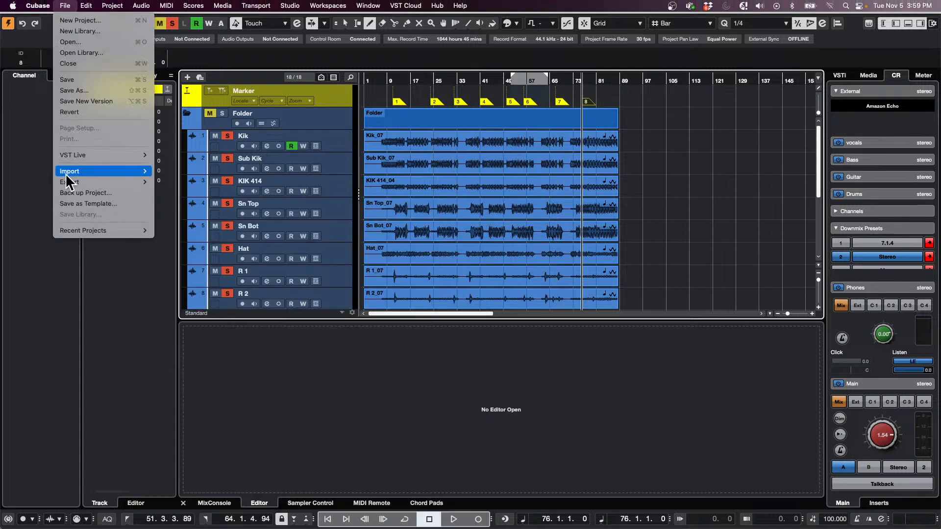
mouse_move(29, 8)
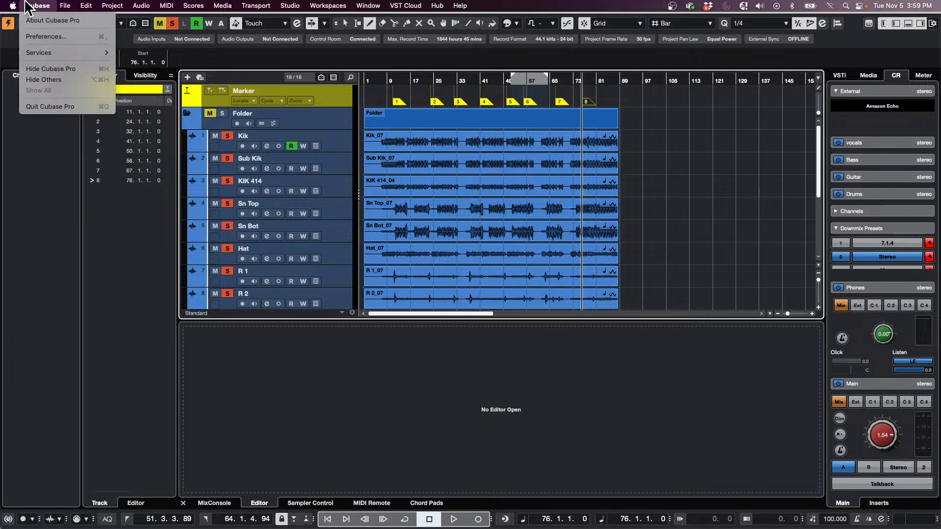
click(47, 37)
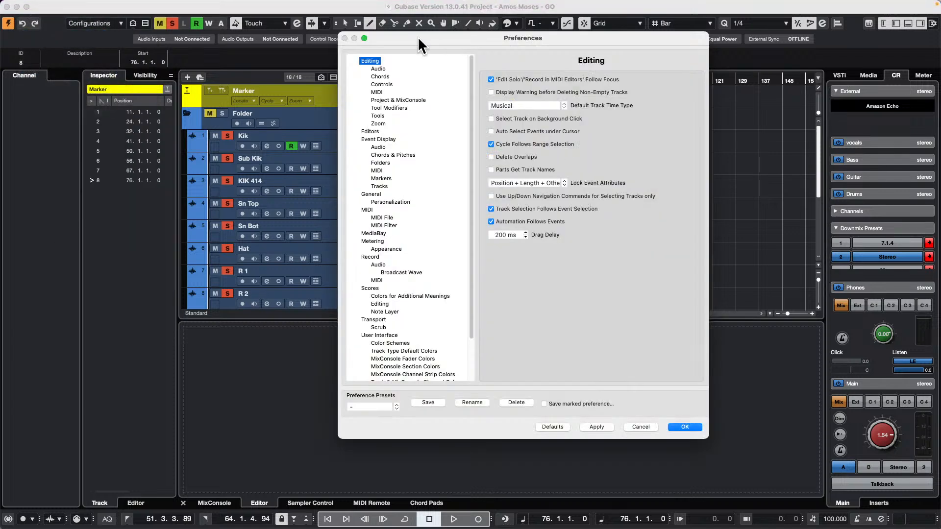
drag(419, 37, 137, 69)
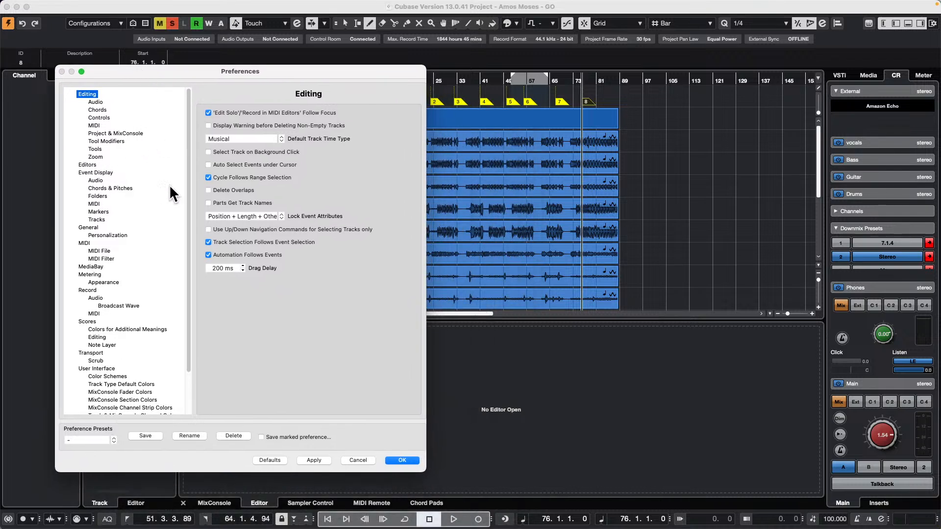
click(96, 212)
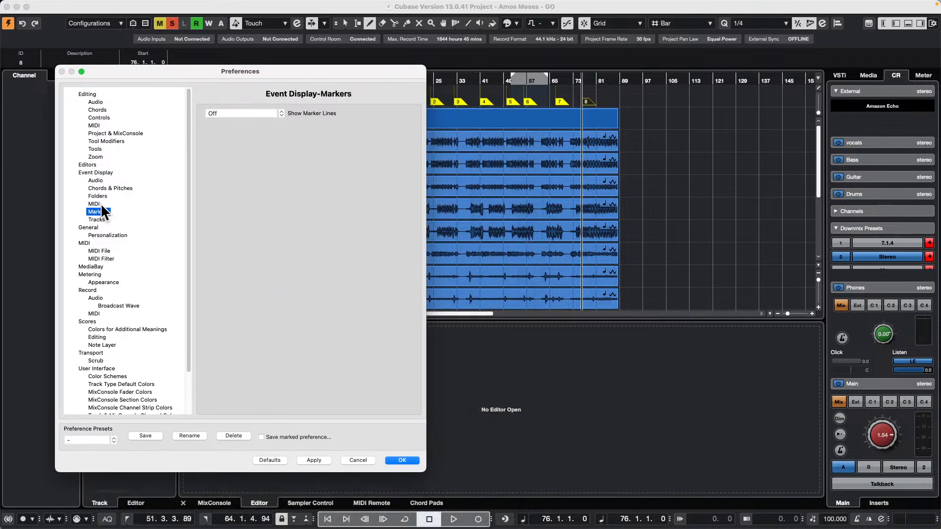
click(252, 113)
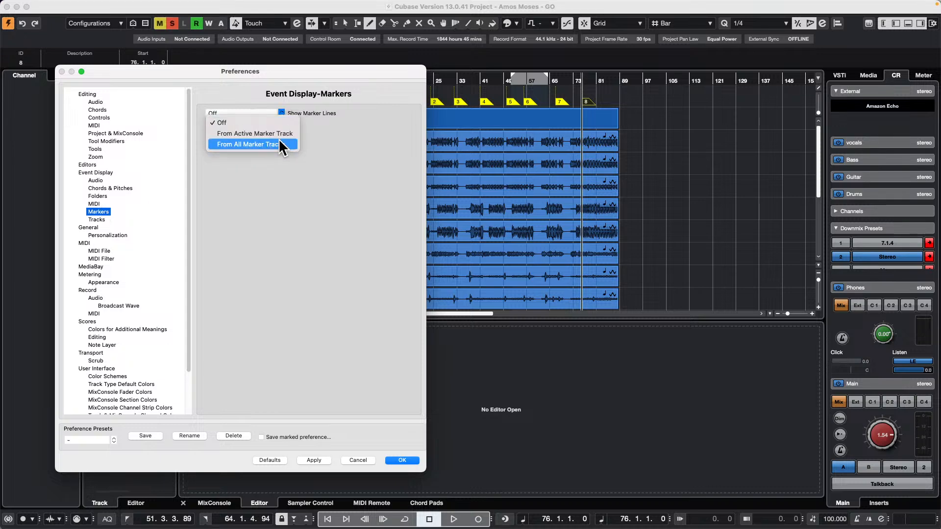
click(274, 145)
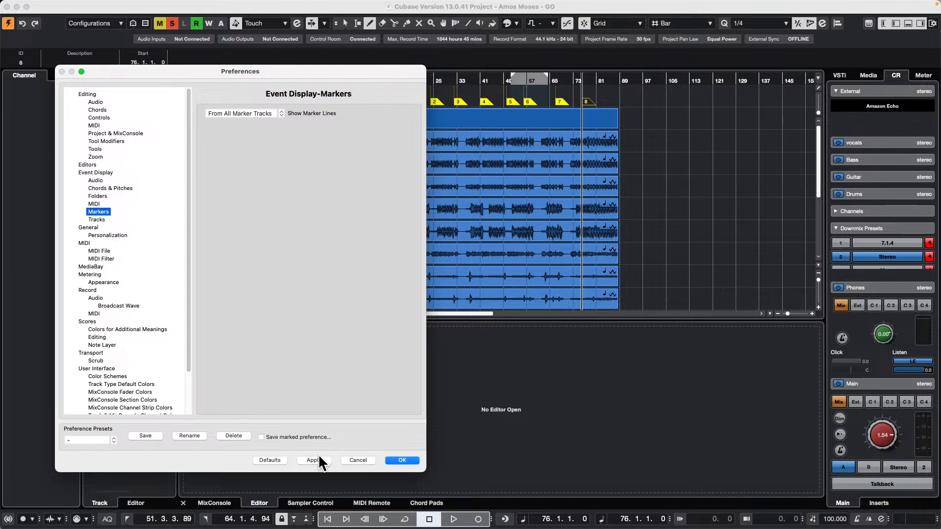
click(391, 458)
Step: Inspect the marker lines across the tracks and draw twelve more markers between bars 18 and 65
drag(399, 80, 395, 90)
scroll(439, 190, down, 7)
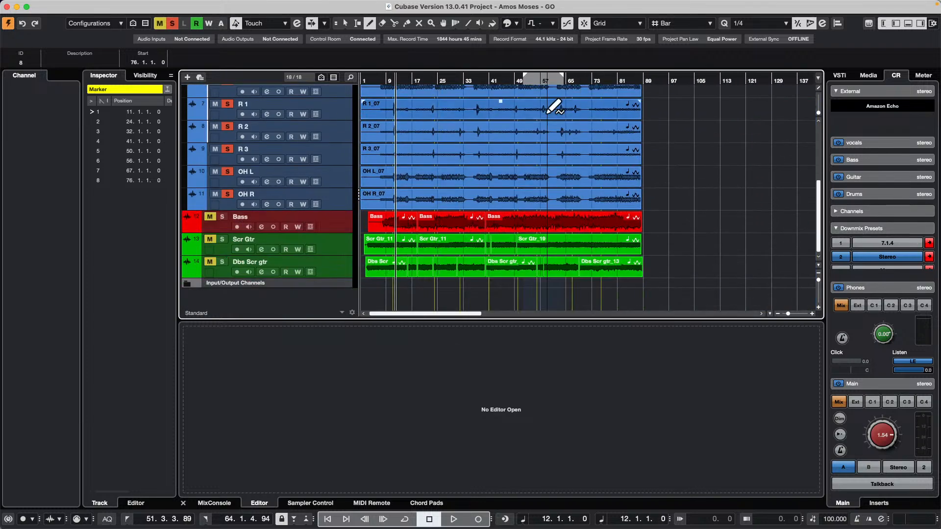
scroll(452, 148, up, 7)
click(417, 100)
click(456, 100)
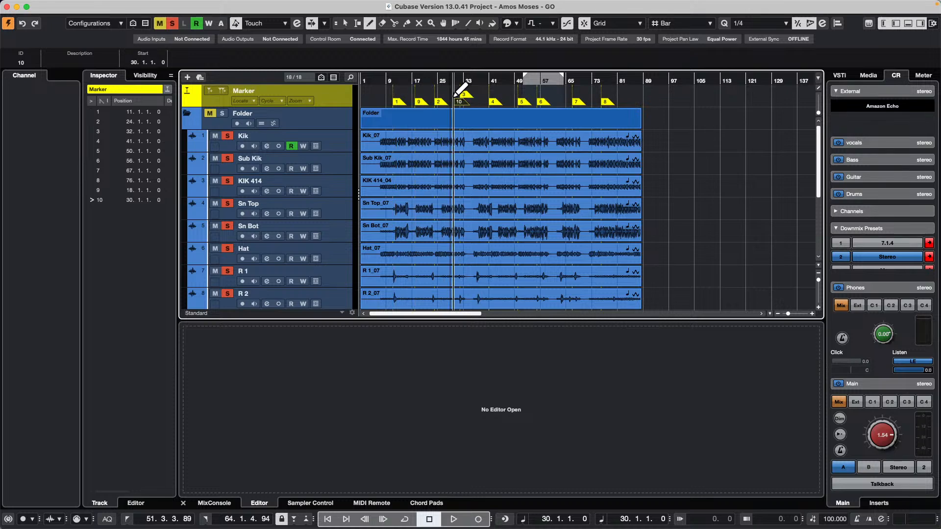
click(474, 100)
click(492, 99)
click(506, 99)
click(515, 98)
click(528, 99)
click(544, 99)
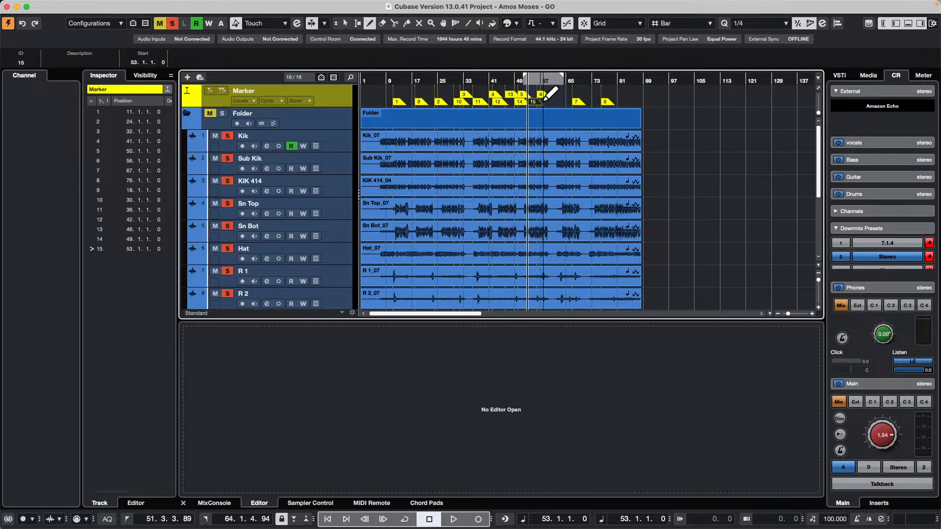
click(550, 98)
click(560, 98)
click(563, 97)
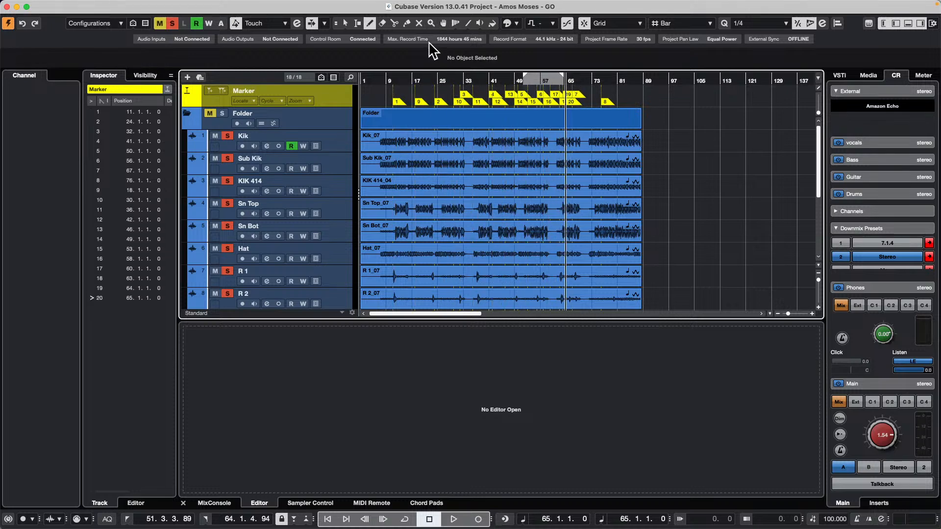
drag(435, 80, 437, 98)
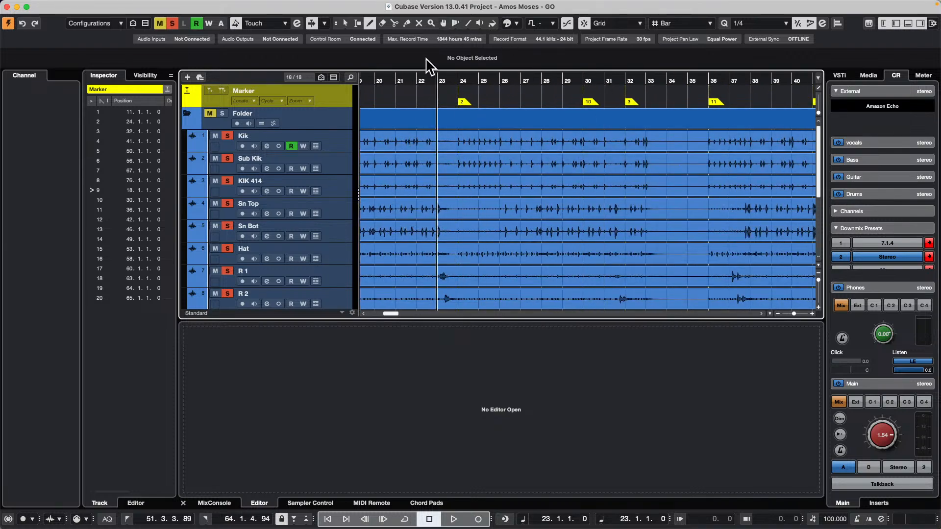
Step: Add five audio tracks directly below the Sub Kik track
click(419, 80)
drag(420, 81, 431, 21)
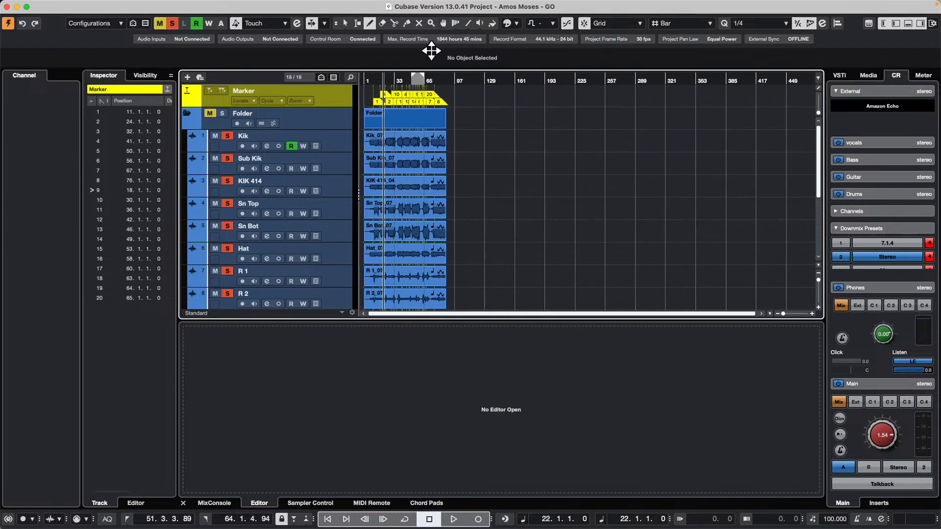
click(335, 172)
right_click(332, 165)
mouse_move(437, 172)
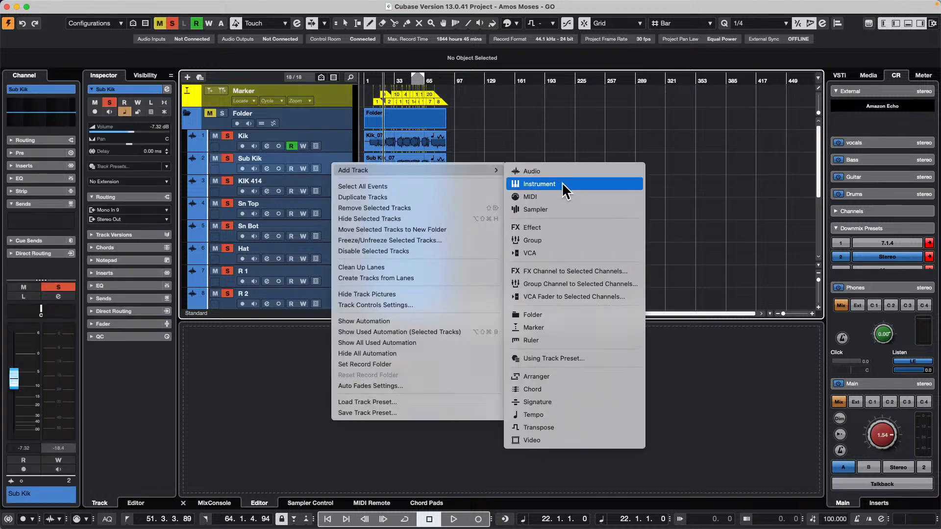
click(510, 172)
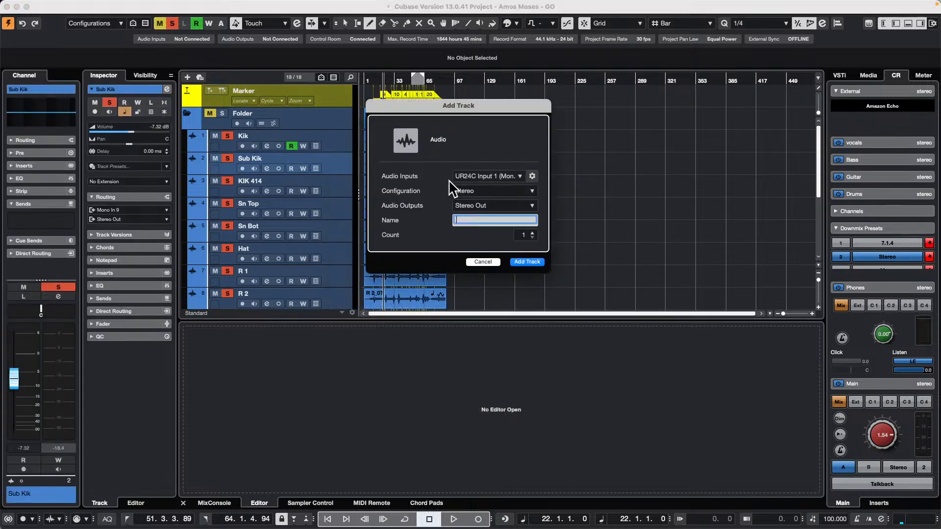
click(527, 262)
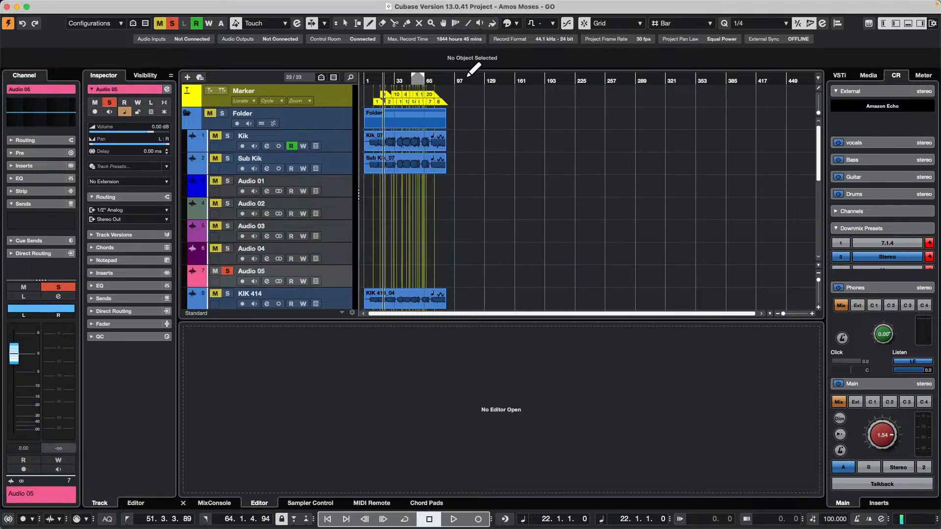
Step: Inspect the marker lines across the empty audio tracks and set Show Marker Lines to Off in the Event Display marker preferences
drag(365, 85, 387, 98)
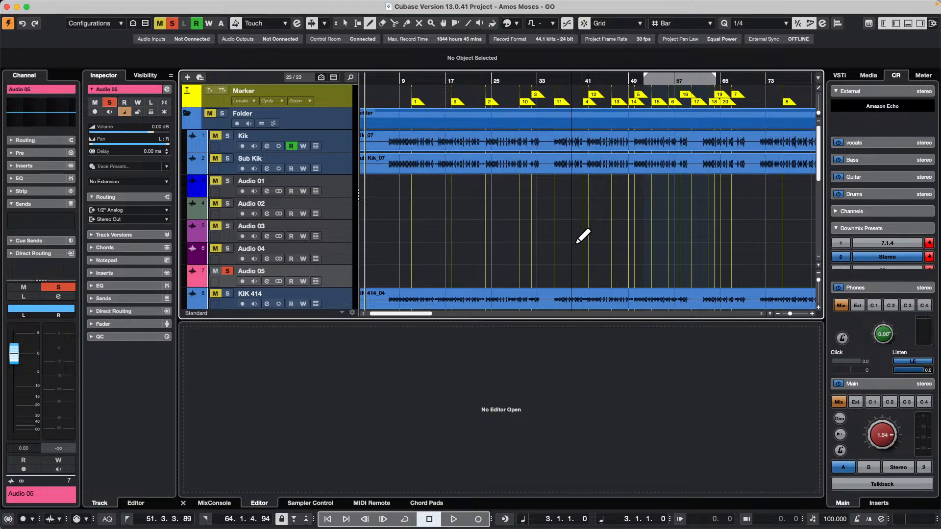
scroll(613, 211, down, 8)
scroll(613, 211, up, 3)
scroll(608, 206, up, 5)
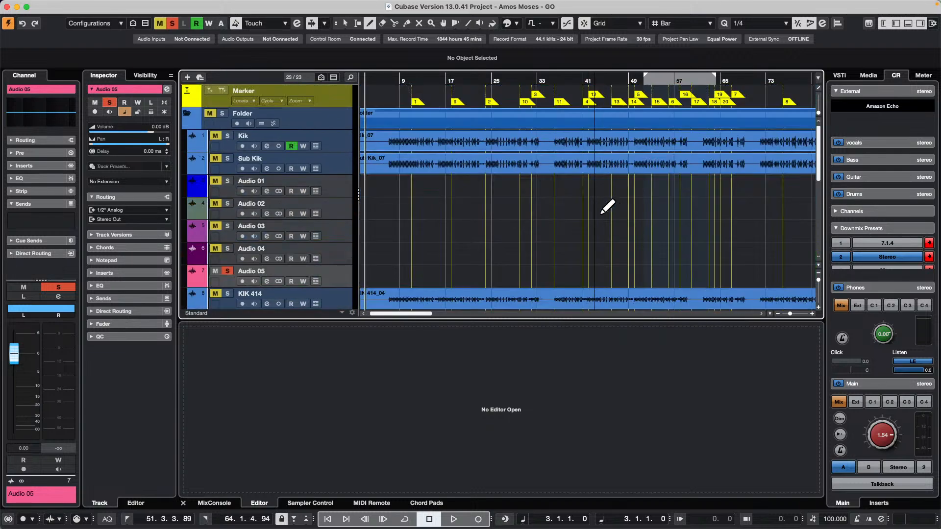
click(51, 5)
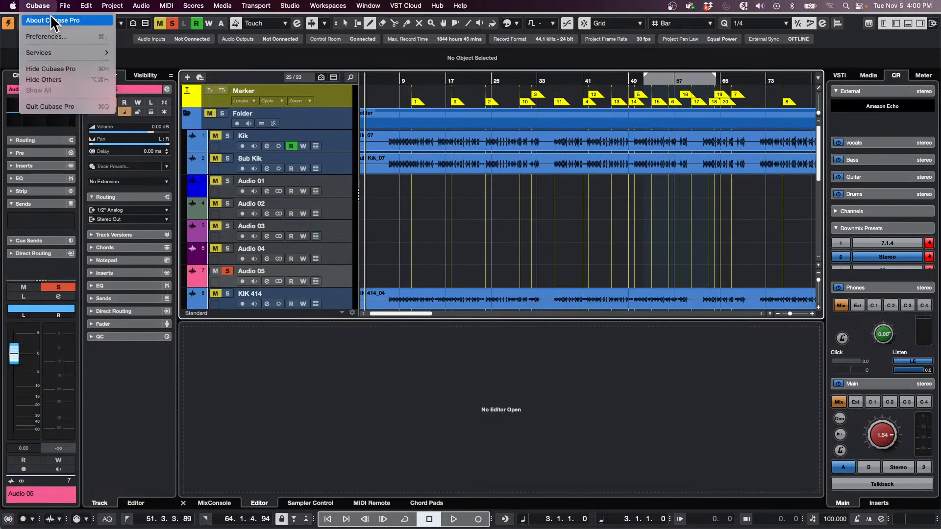
click(35, 36)
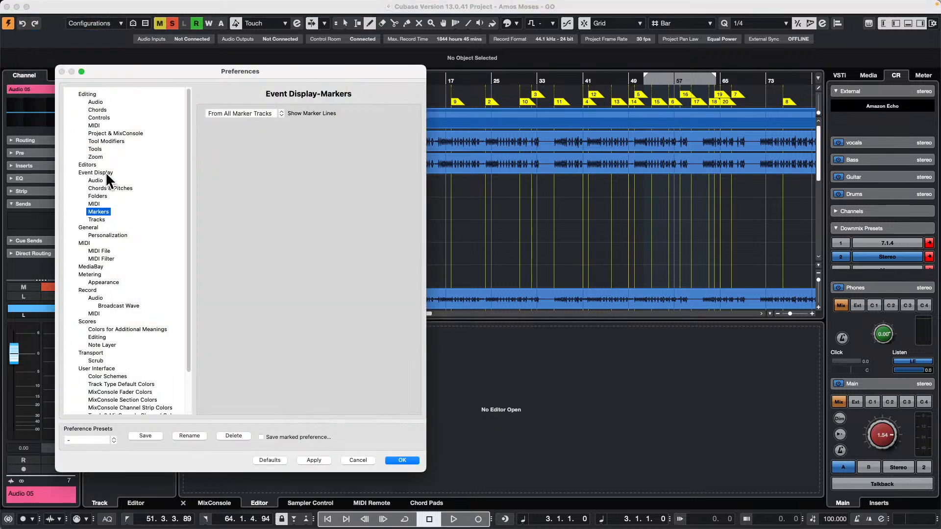
click(227, 117)
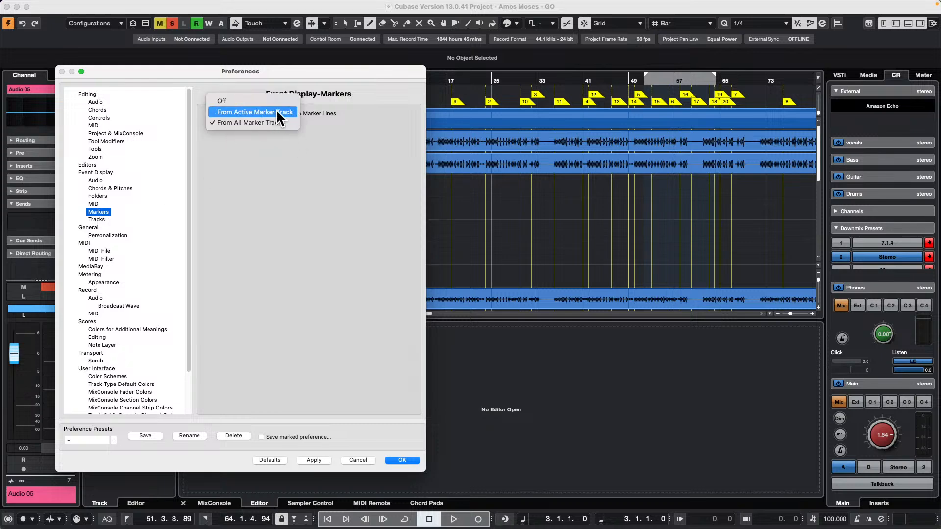
click(277, 113)
click(257, 120)
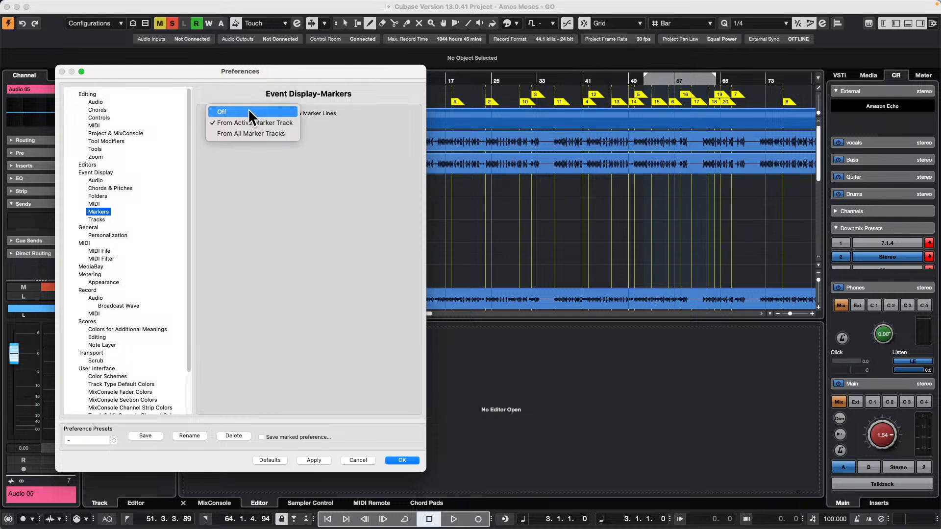
click(248, 111)
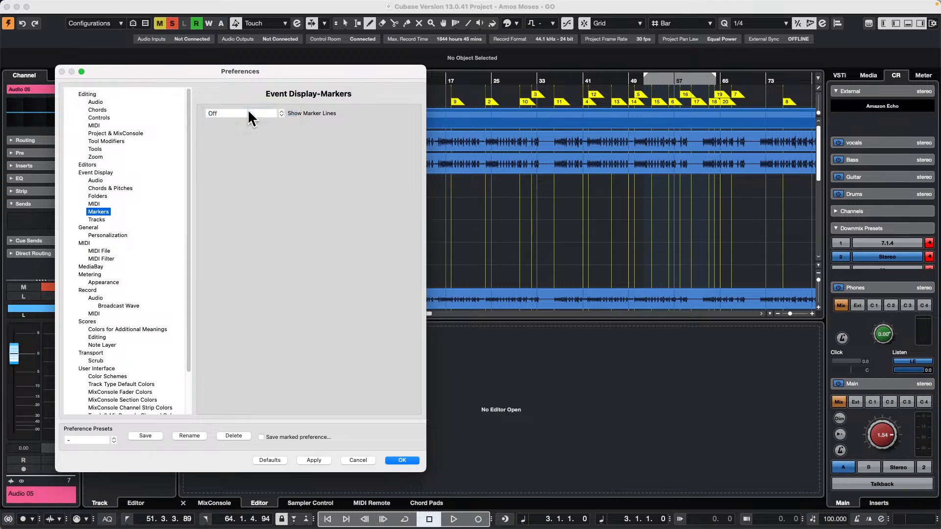
click(315, 461)
click(401, 460)
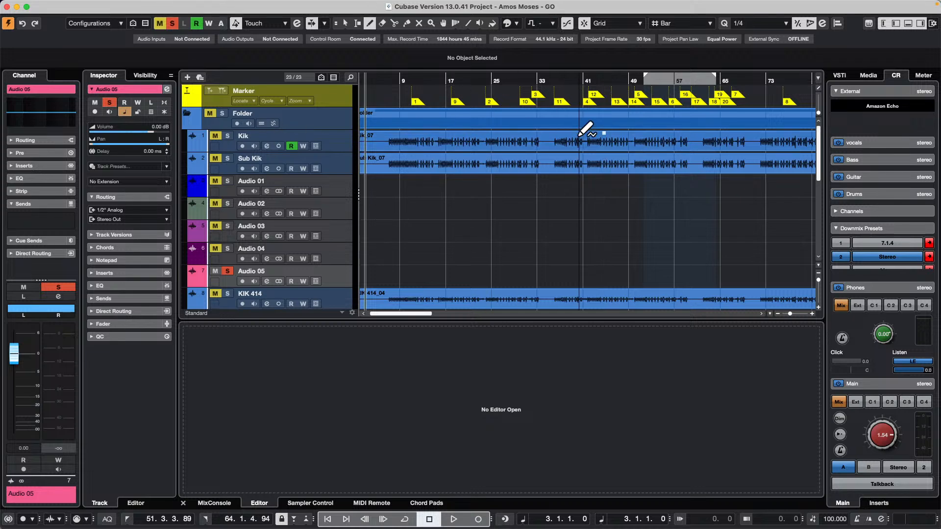
Step: Create a new empty project in the November 1 2024 folder
click(65, 5)
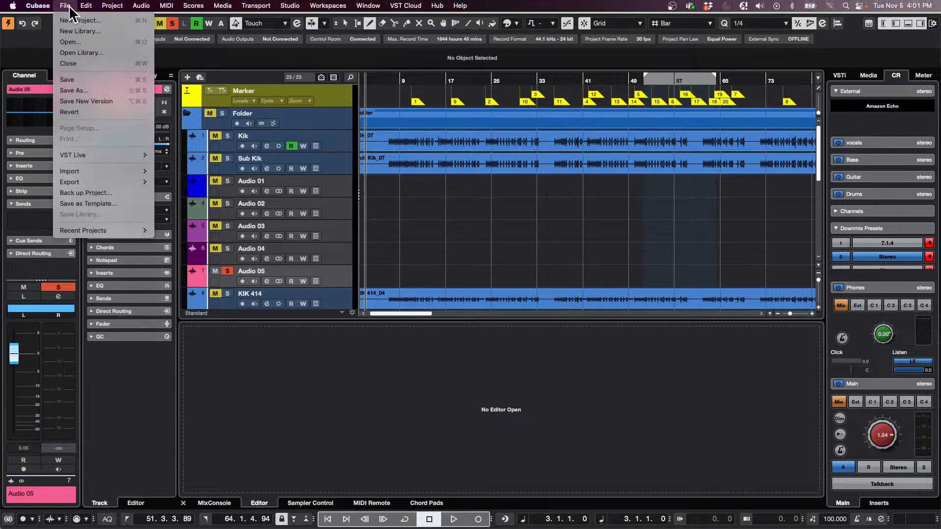
click(87, 21)
click(637, 369)
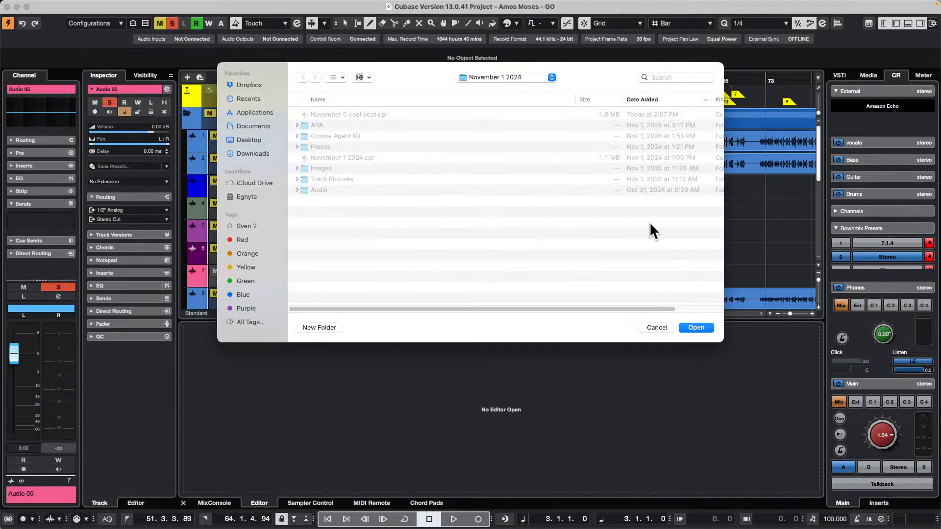
key(Return)
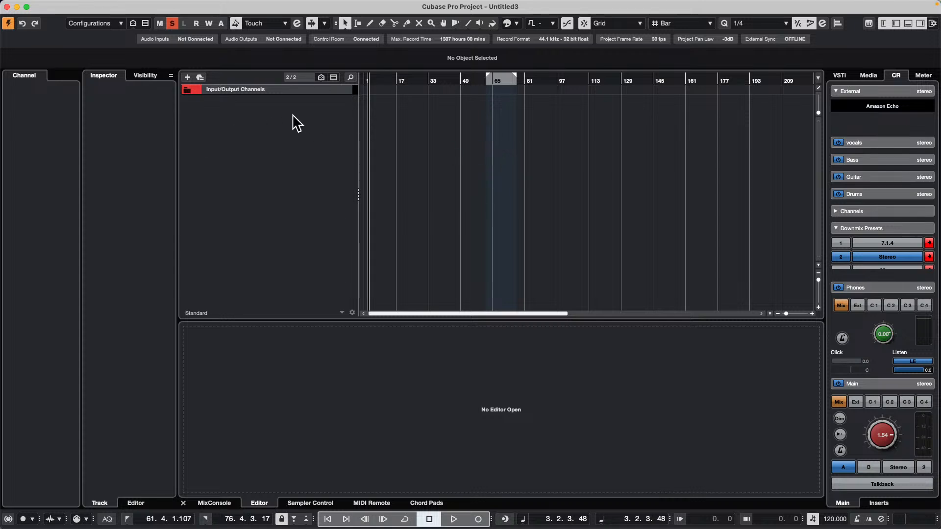
Step: Add an instrument track with Groove Agent SE as its instrument
right_click(253, 119)
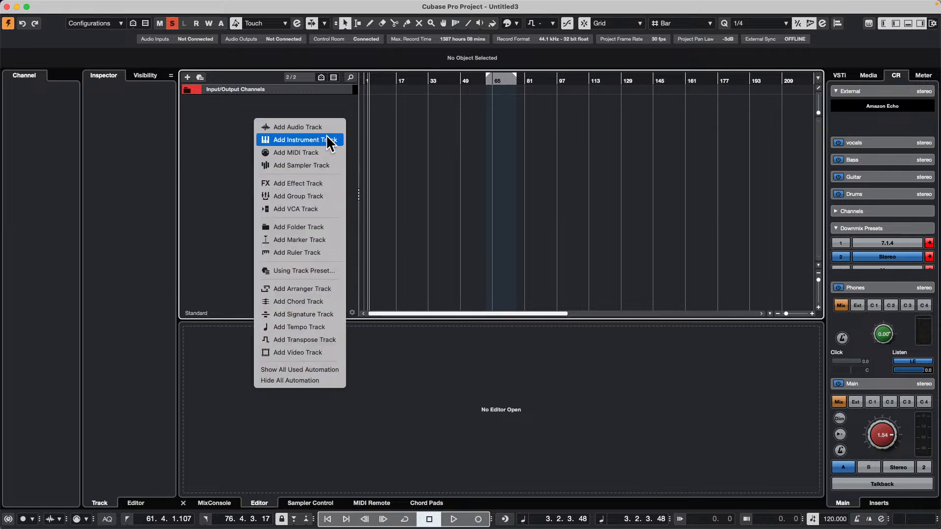
click(330, 141)
click(494, 179)
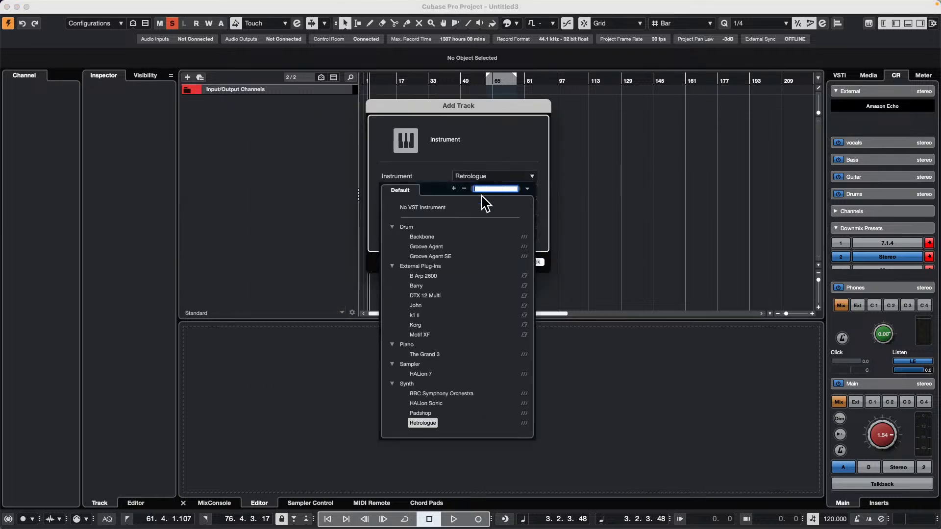
click(439, 265)
click(527, 262)
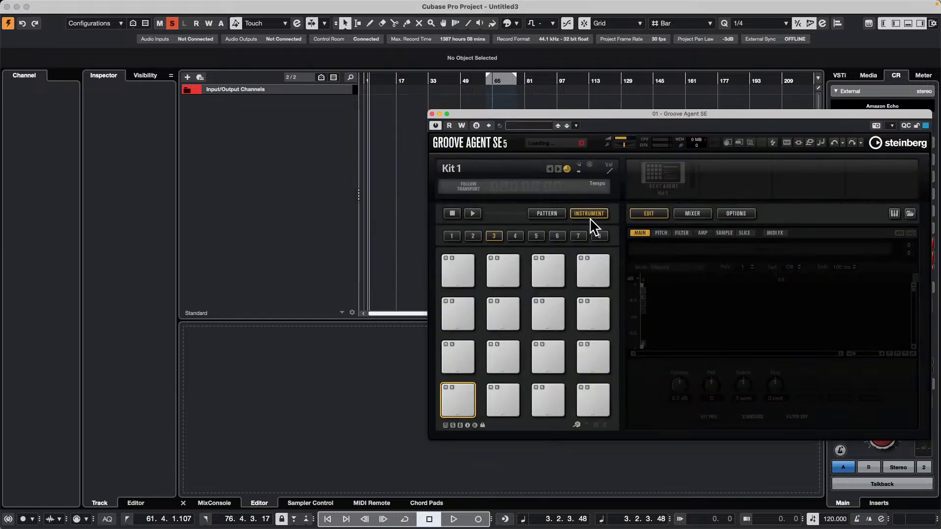
Step: Load the Forget The Past kit with its patterns from SE Studio Kit and move the instrument window clear of the arrangement
right_click(670, 168)
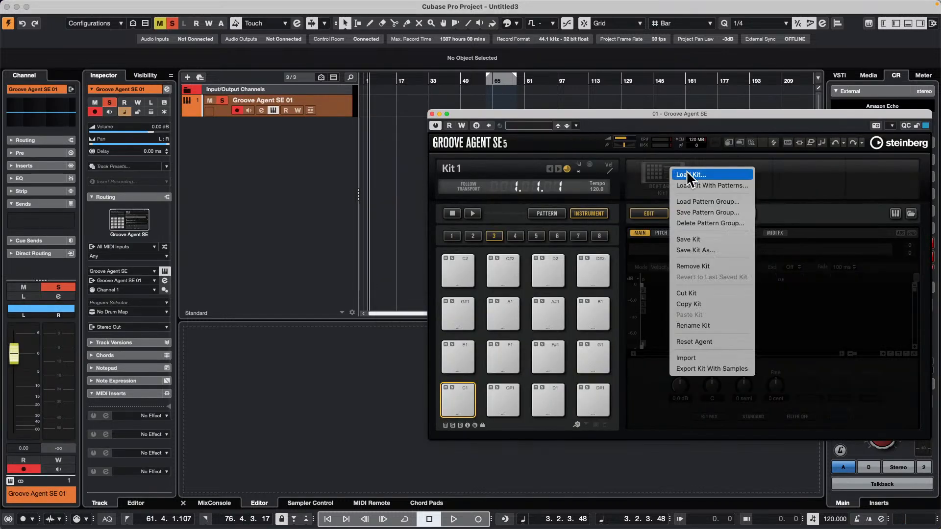
click(719, 182)
drag(793, 114, 543, 118)
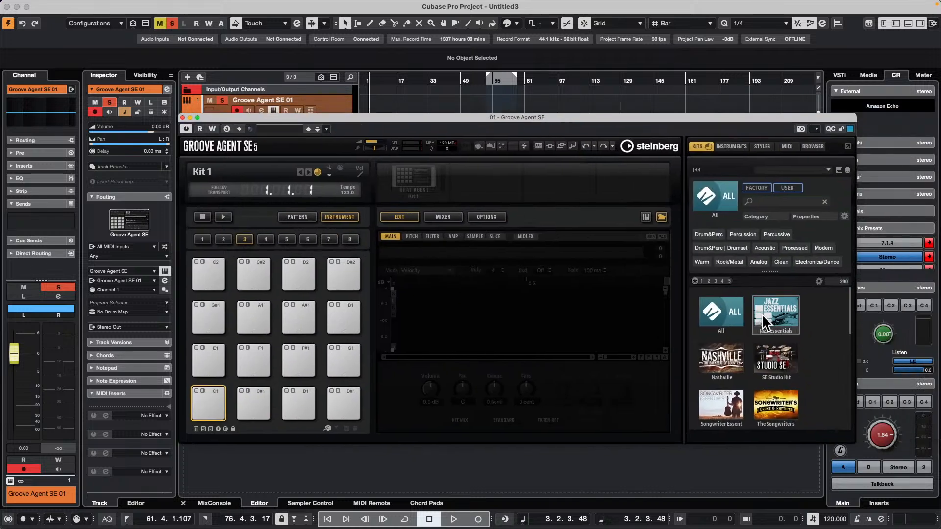
click(779, 368)
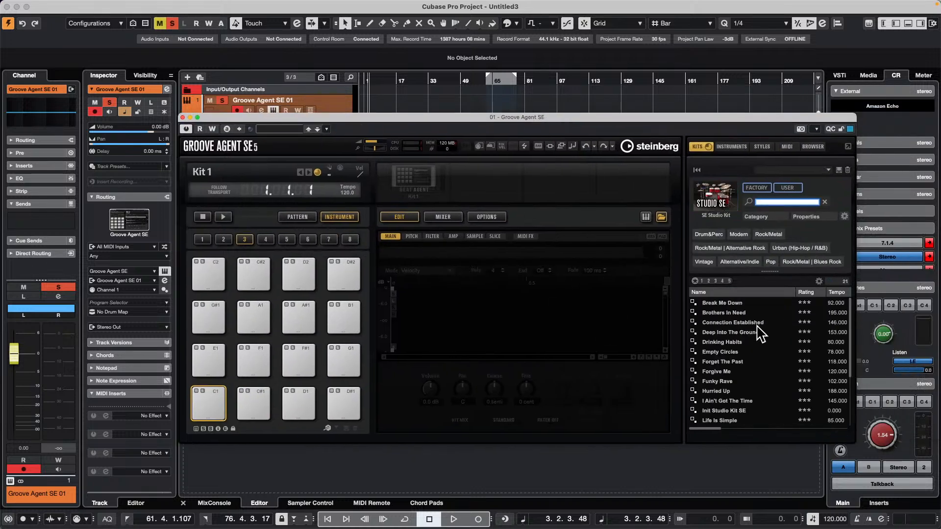
double_click(745, 363)
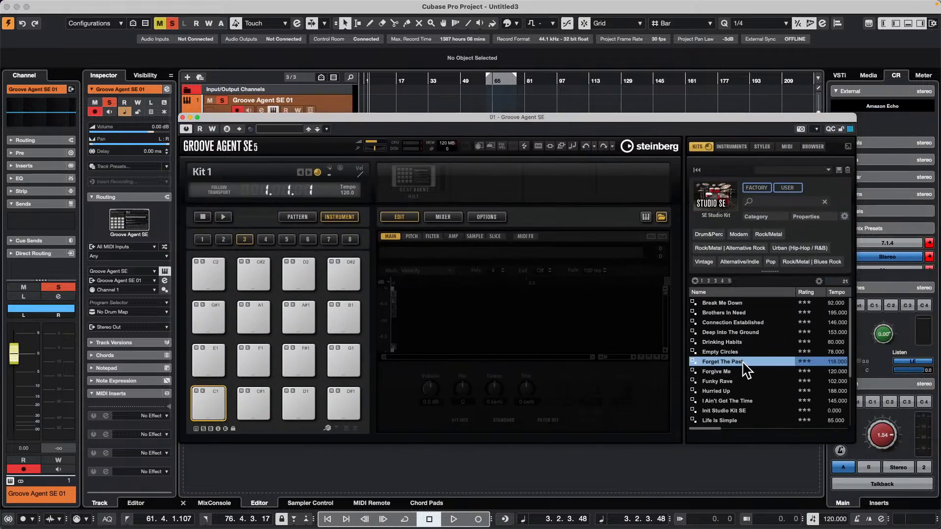
drag(295, 115, 719, 91)
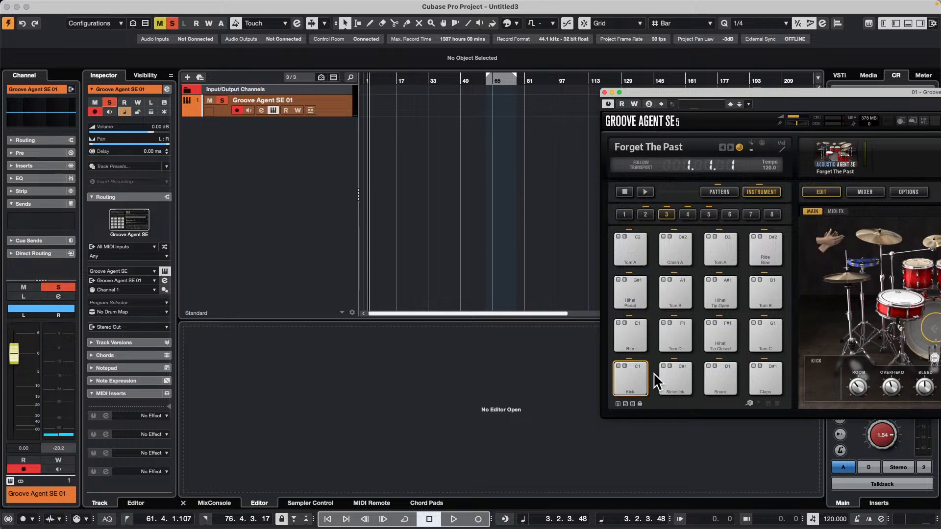
Step: Switch the Groove Agent SE pads to patterns, audition Main 1 and try to place it in the arrangement
click(728, 194)
click(628, 369)
click(634, 328)
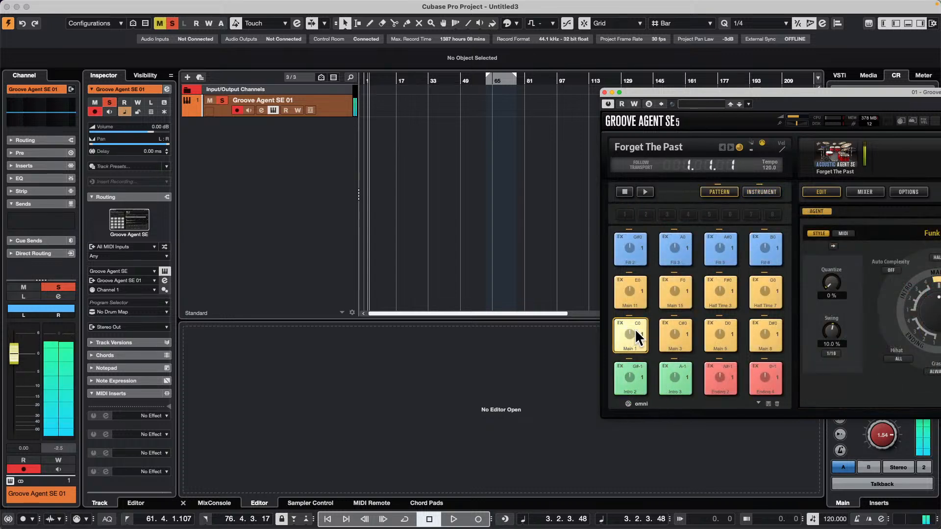
drag(636, 330, 380, 127)
Step: Set the project tempo to 100 BPM and play the project briefly from the start
click(832, 518)
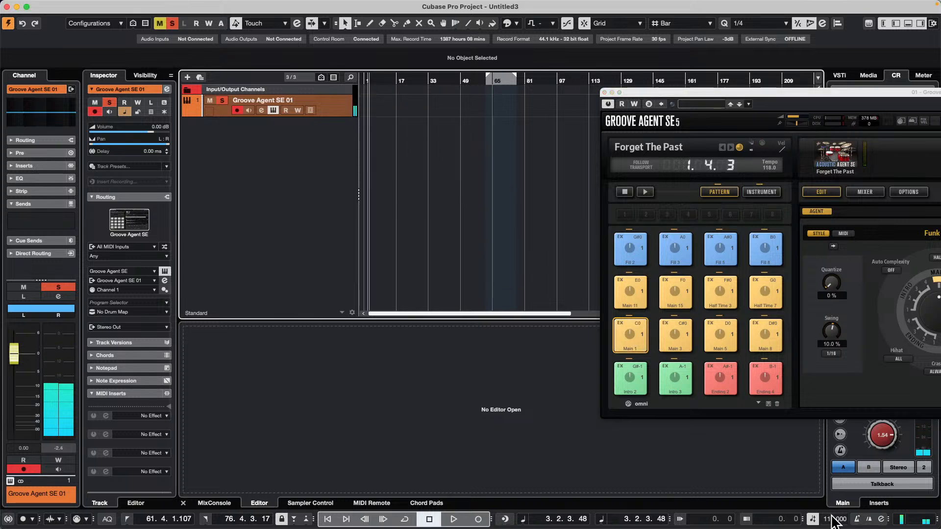
double_click(830, 519)
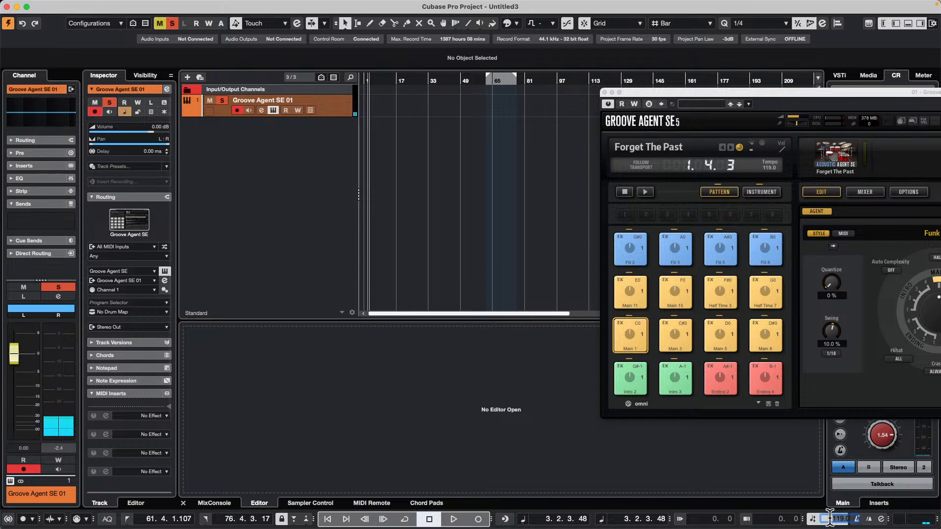
key(BackSpace)
text(100)
key(Return)
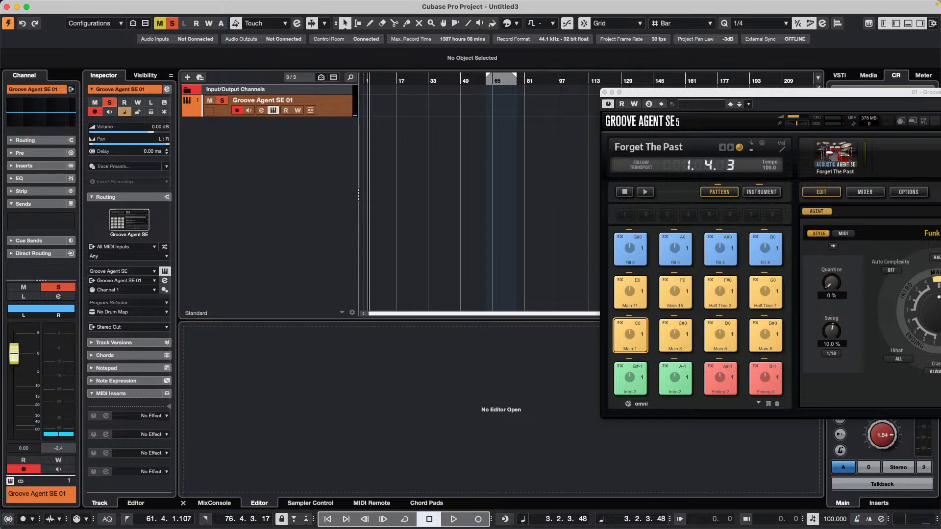
key(Home)
key(space)
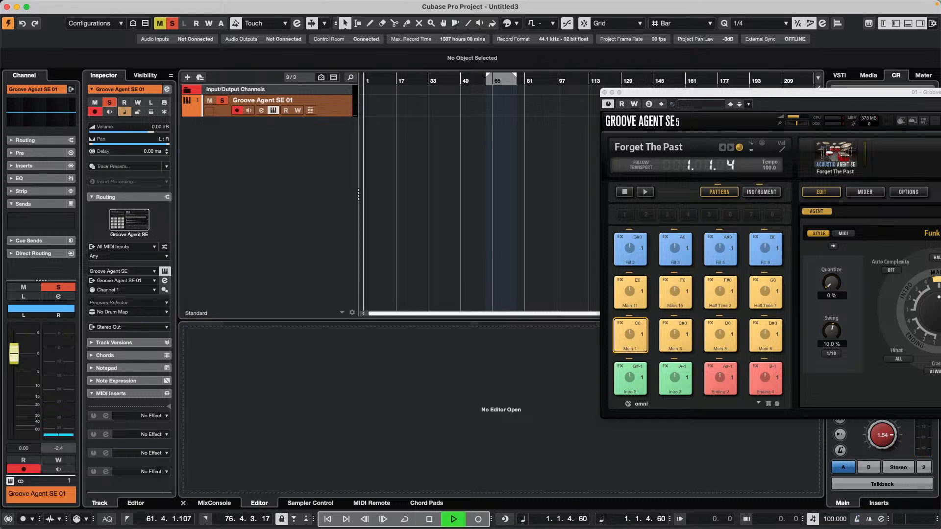
key(space)
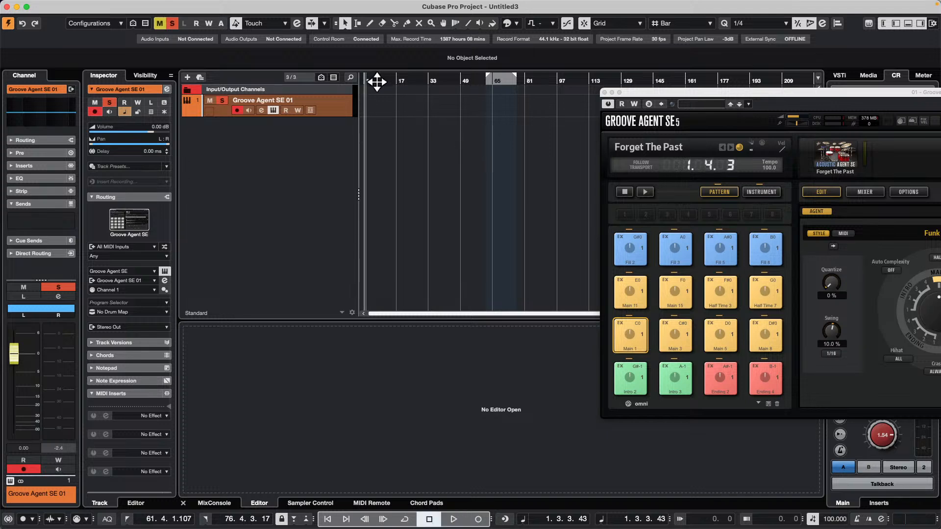
Step: Place the Main 1 drum pattern at bar 1 of the Groove Agent SE track and select the part
drag(377, 81, 314, 93)
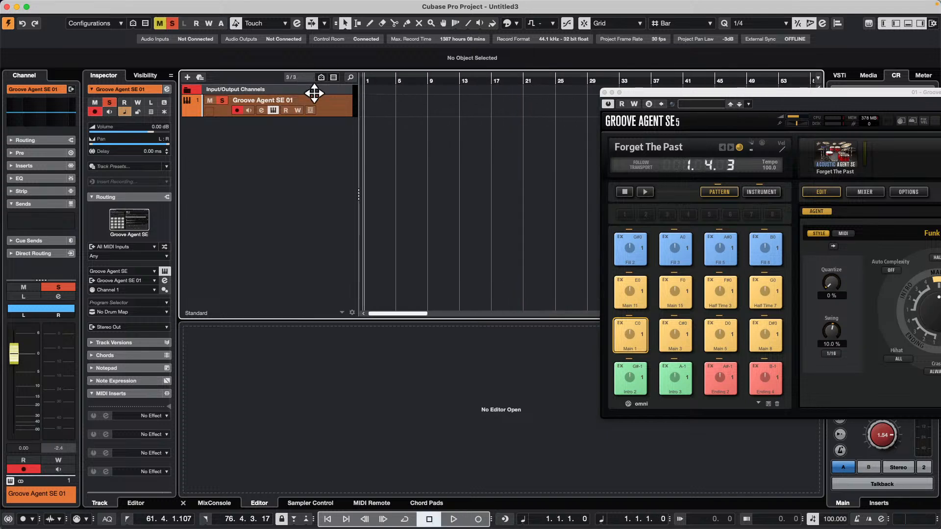
drag(634, 340, 363, 103)
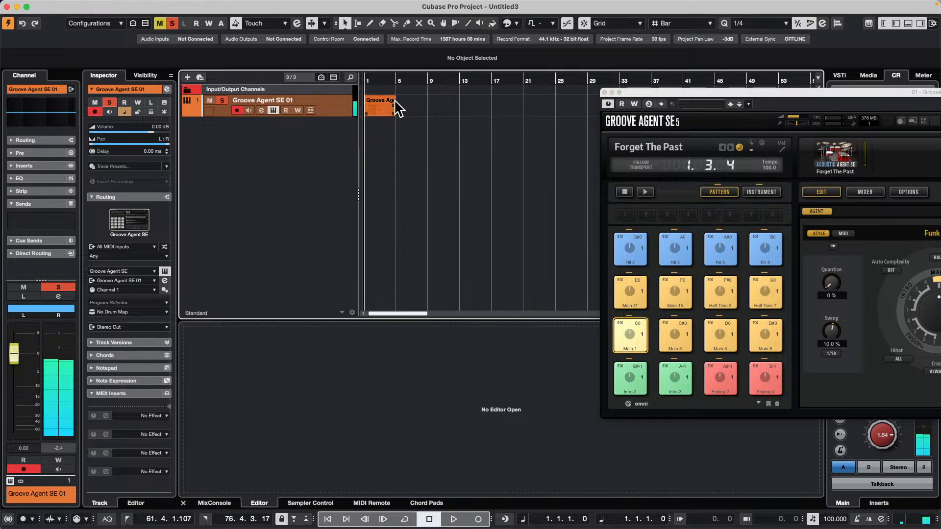
click(378, 105)
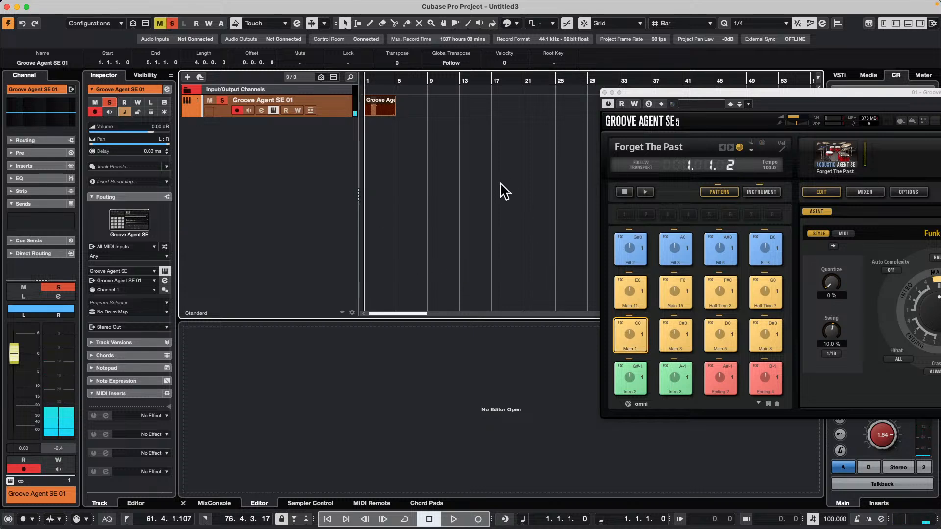
Step: Show the On-Screen Keyboard, shift its range to lower octaves and play a low note to trigger a drum pattern
key(alt+k)
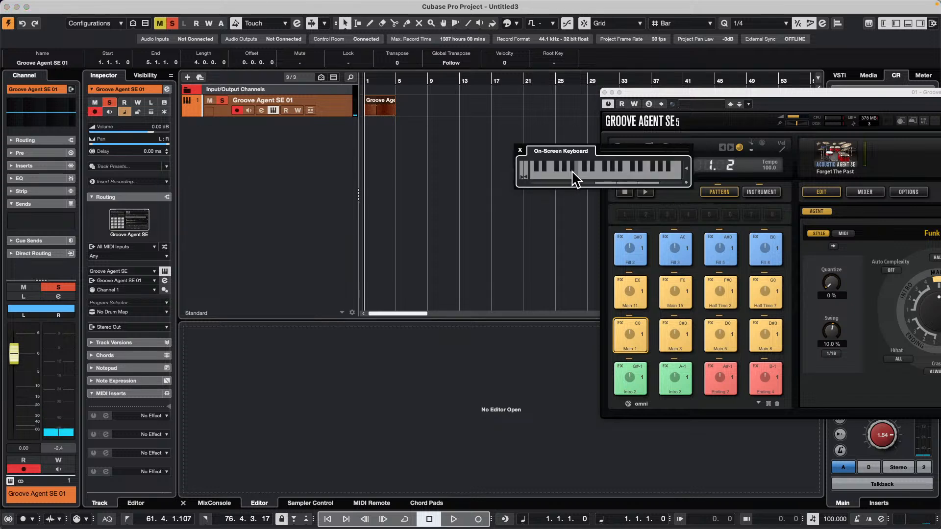
click(616, 174)
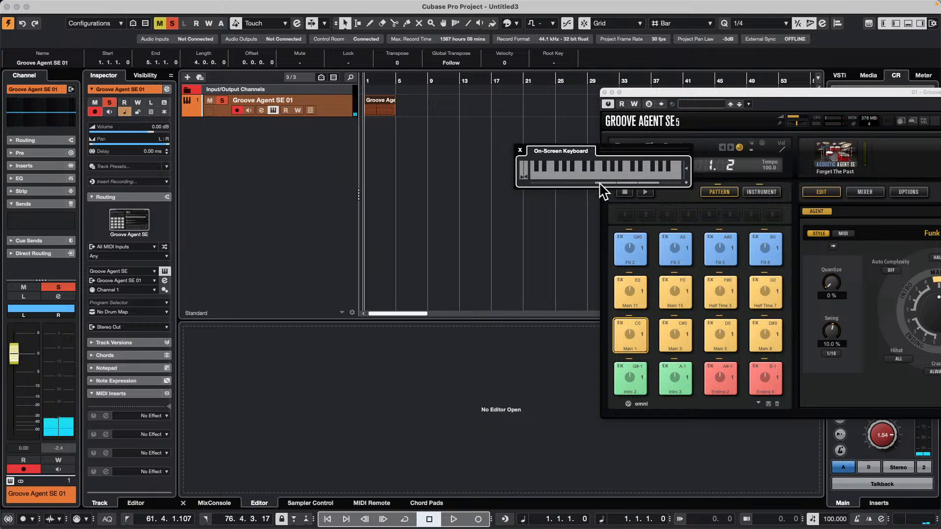
drag(599, 183, 589, 184)
click(580, 184)
click(526, 176)
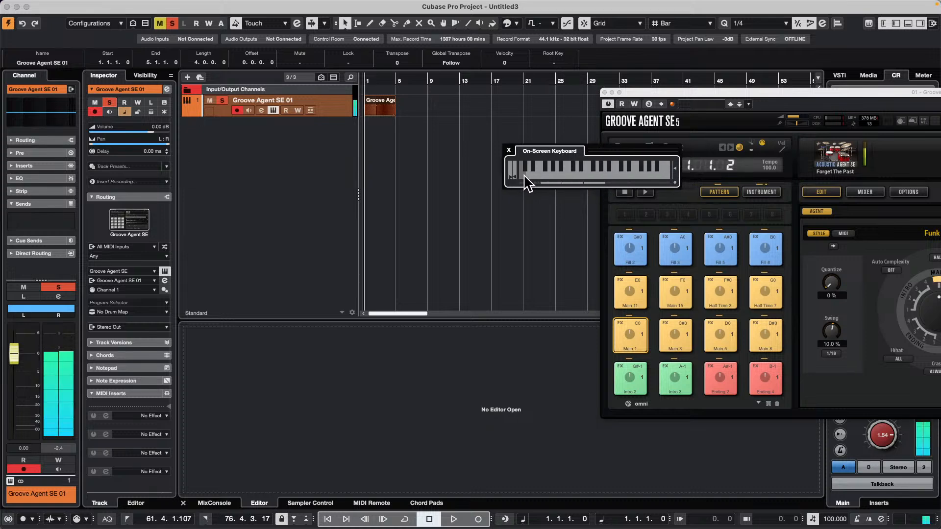
Step: Play several more low notes on the On-Screen Keyboard to audition different Groove Agent SE patterns
click(523, 175)
click(542, 175)
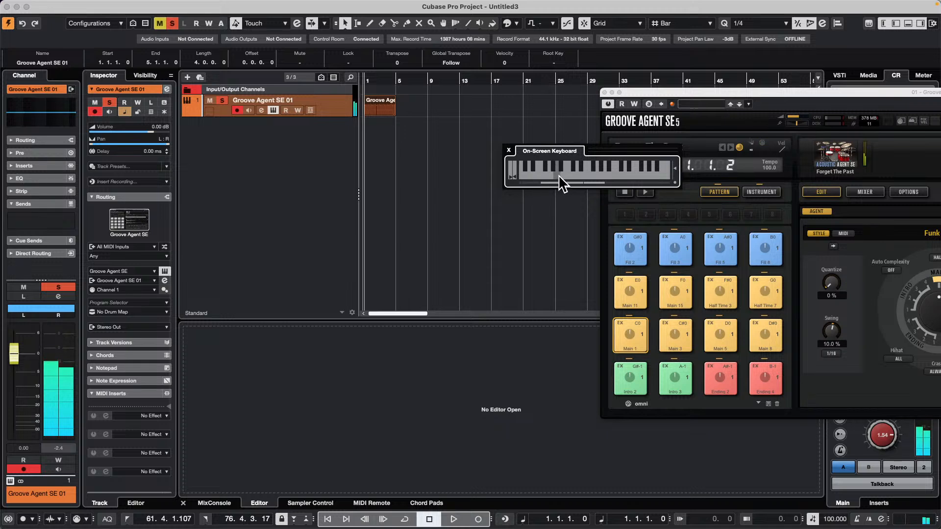
click(548, 176)
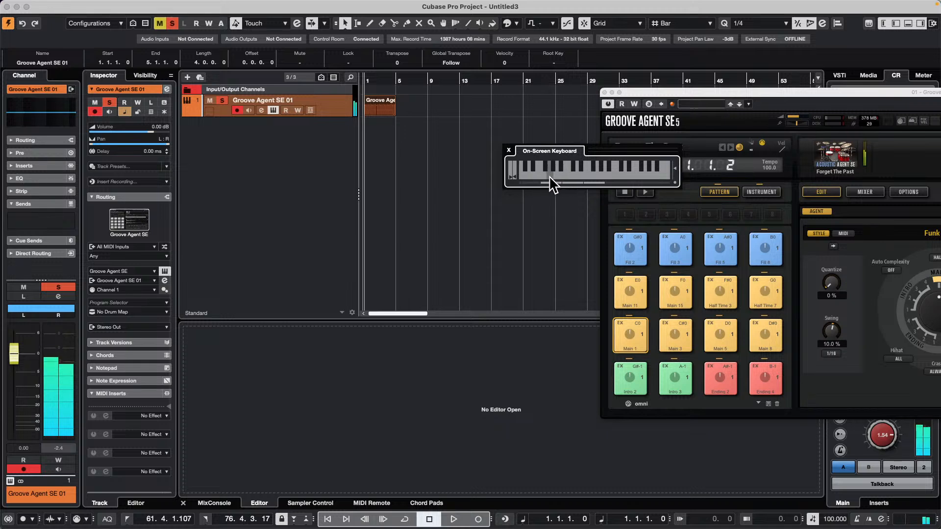
click(525, 175)
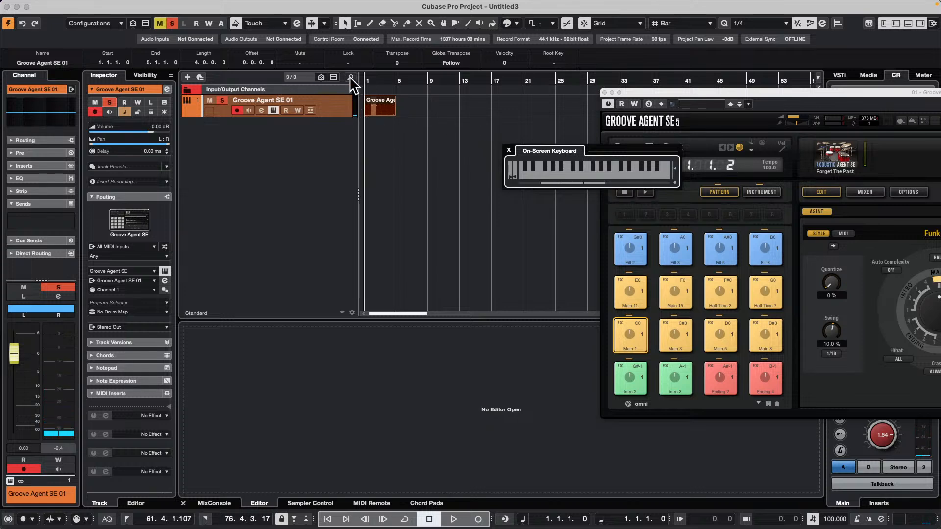
Step: Create a drum map from the instrument for the Groove Agent SE 01 track
click(380, 110)
click(122, 313)
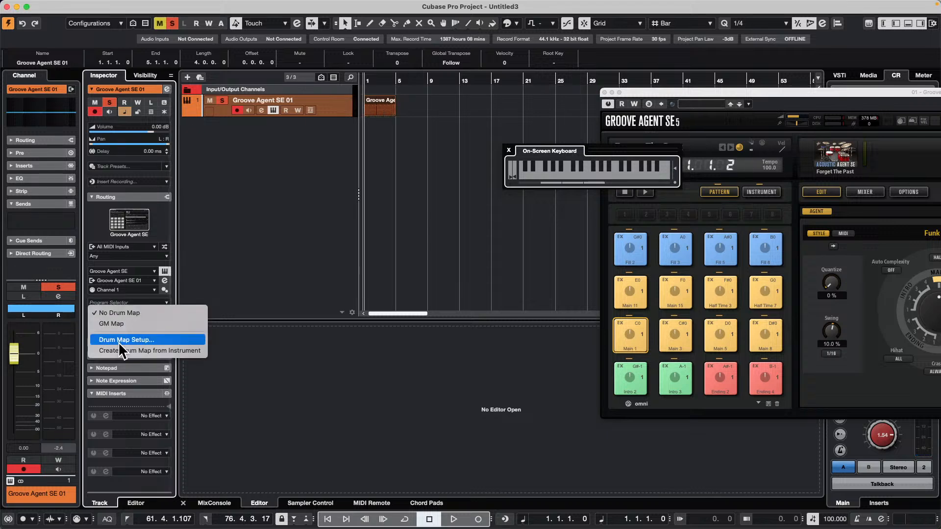
click(119, 346)
Step: Open the Groove Agent SE 01 part in the Drum Editor with the Kick and Snare rows in view, and close the On-Screen Keyboard
click(387, 111)
double_click(387, 111)
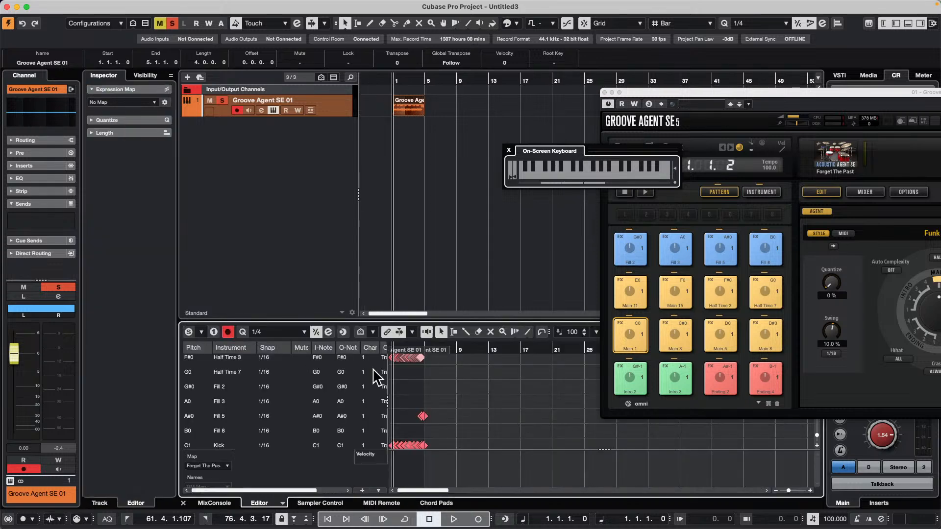
scroll(473, 382, down, 1)
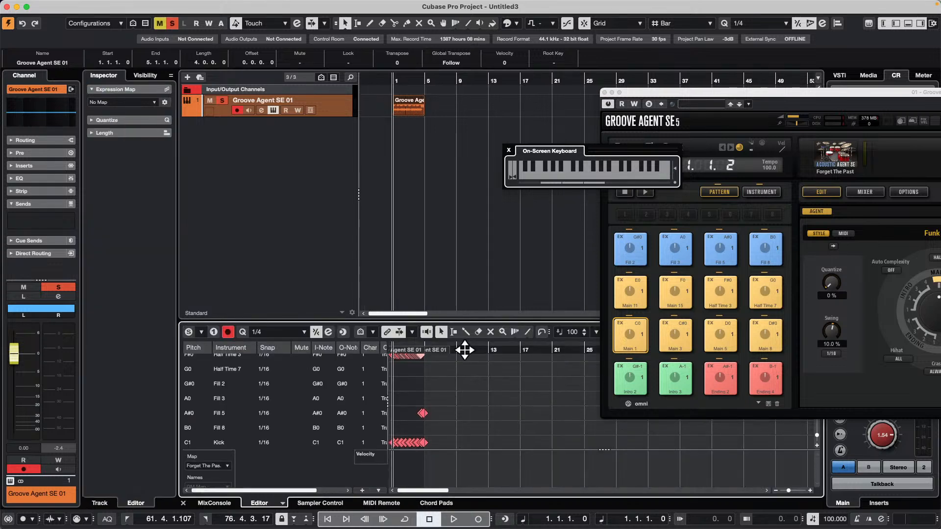
drag(465, 350, 309, 411)
scroll(431, 394, down, 5)
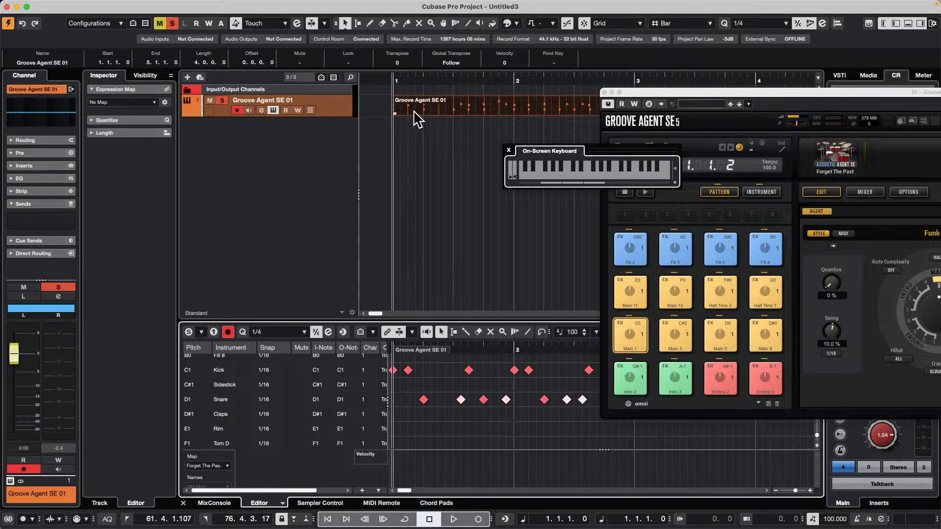
click(509, 152)
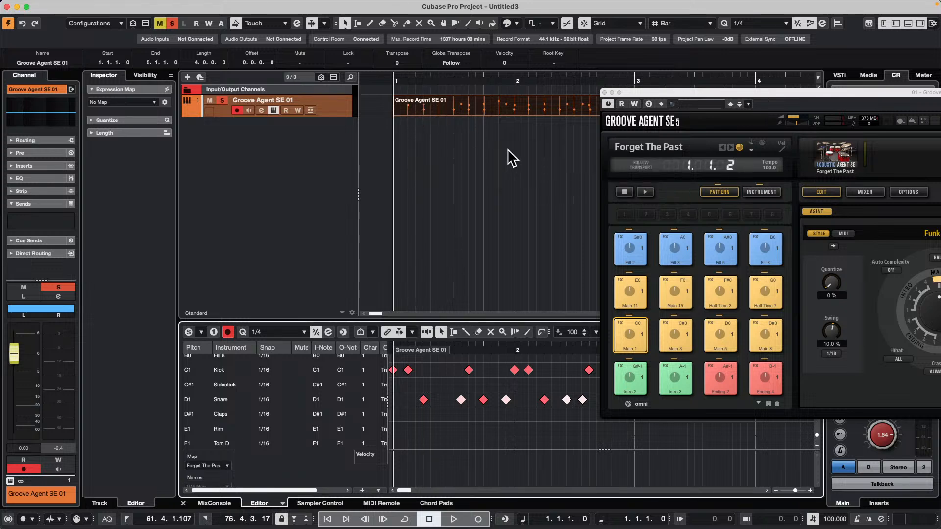
Step: Dissolve the Groove Agent SE 01 part into separate pitches on individual tracks, with Optimized Display enabled
click(456, 120)
mouse_move(245, 2)
click(193, 6)
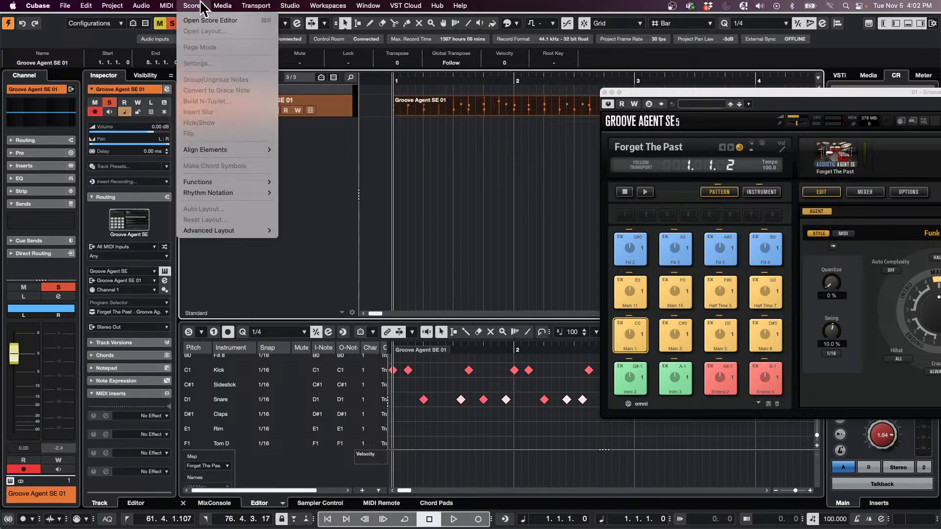
mouse_move(253, 183)
mouse_move(165, 4)
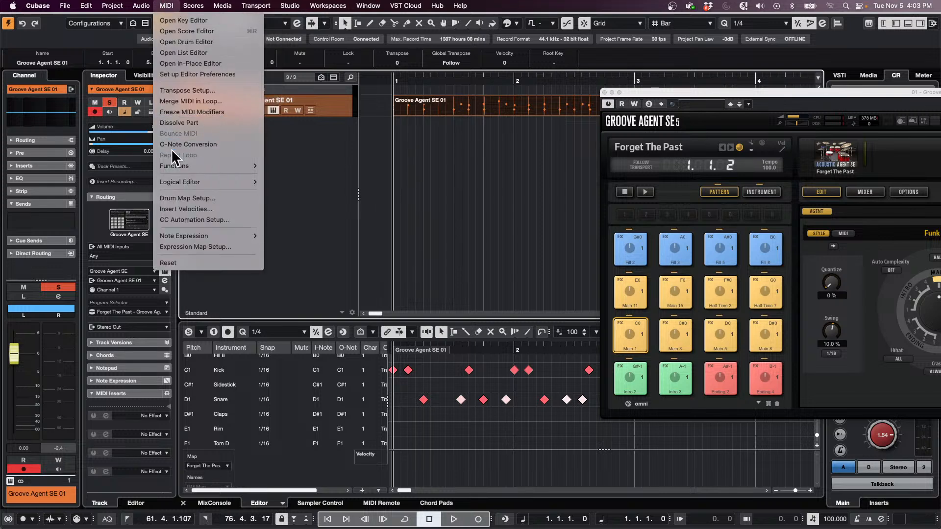
click(206, 123)
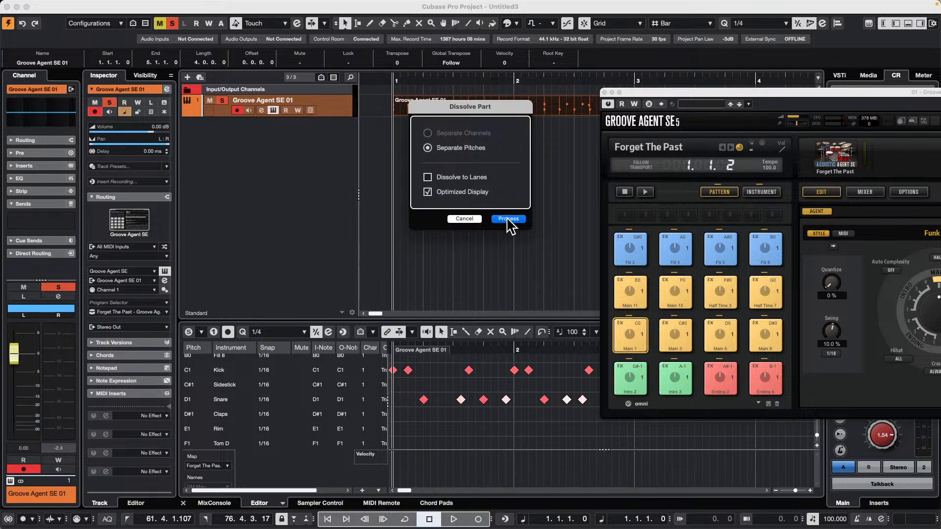
click(507, 219)
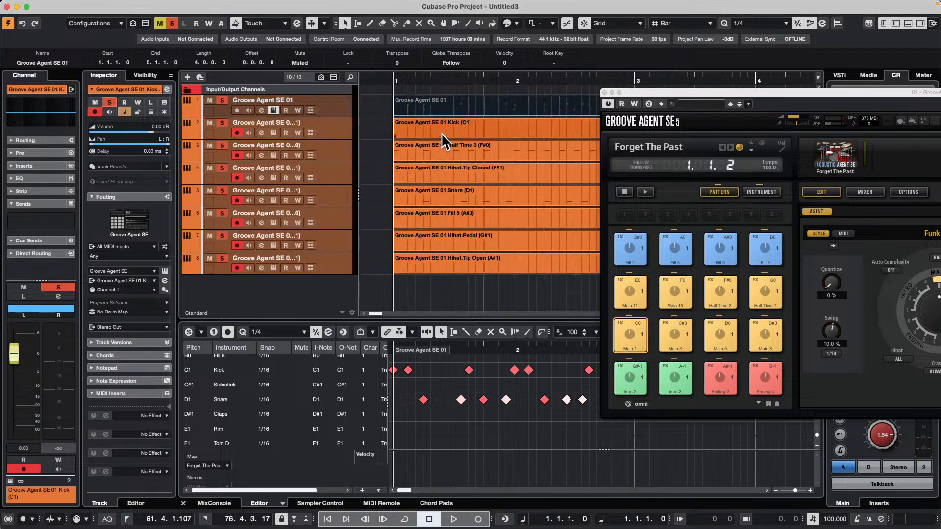
Step: Select the dissolved Kick, Half Time 3 and Hihat Tip Closed parts one after another, and undo the Dissolve Part operation
click(441, 132)
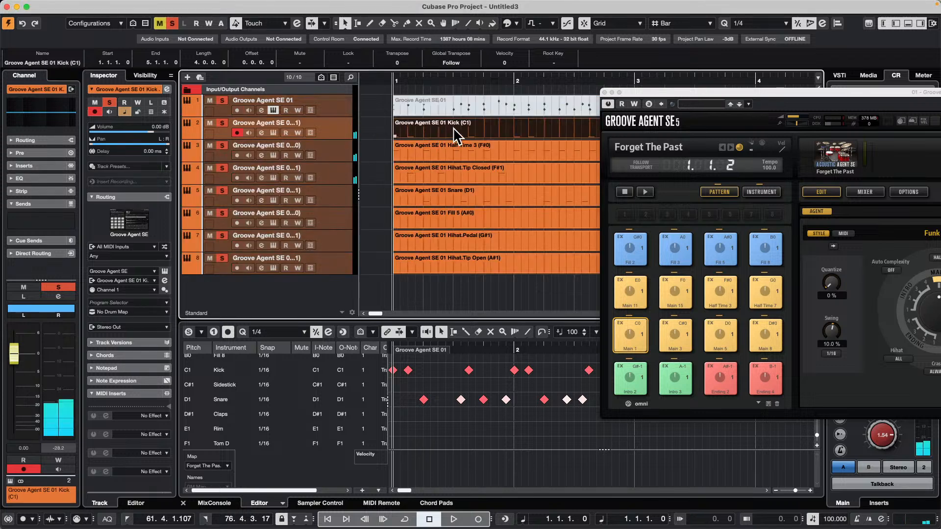
click(485, 157)
click(478, 181)
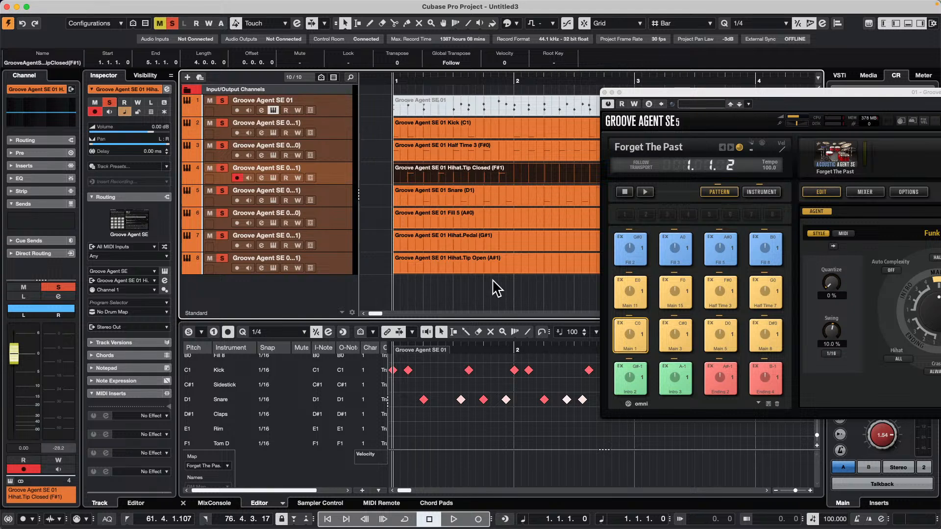
key(super+z)
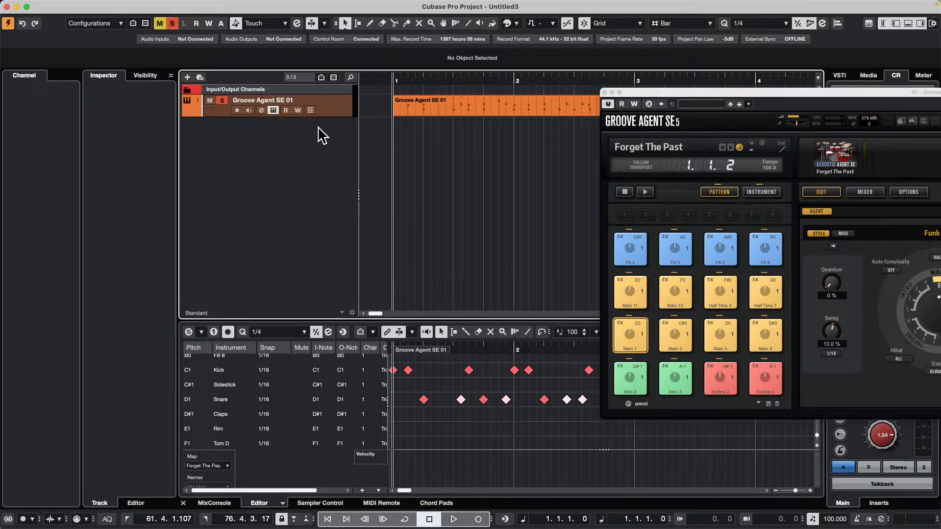
Step: Add 15 unconnected MIDI tracks with channels starting at Channel 2, and select the MIDI 01 track
right_click(267, 136)
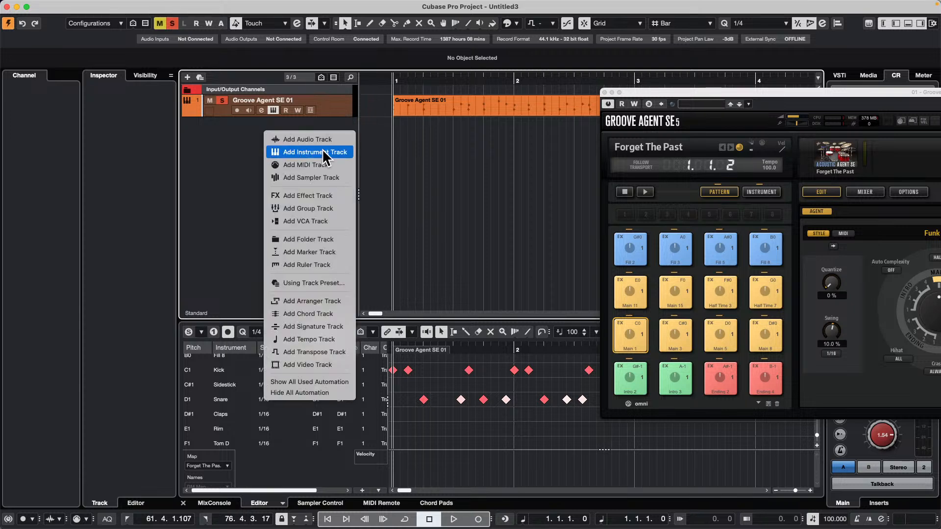
click(324, 165)
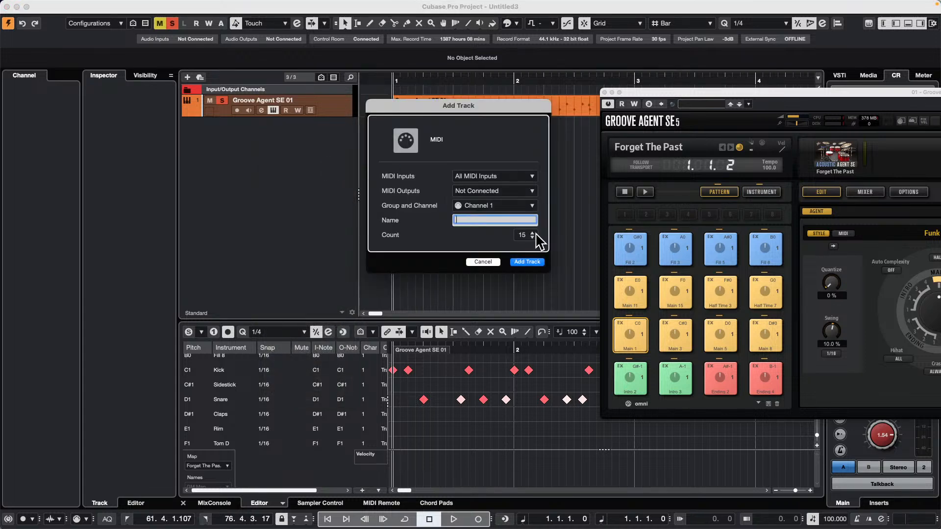
click(532, 206)
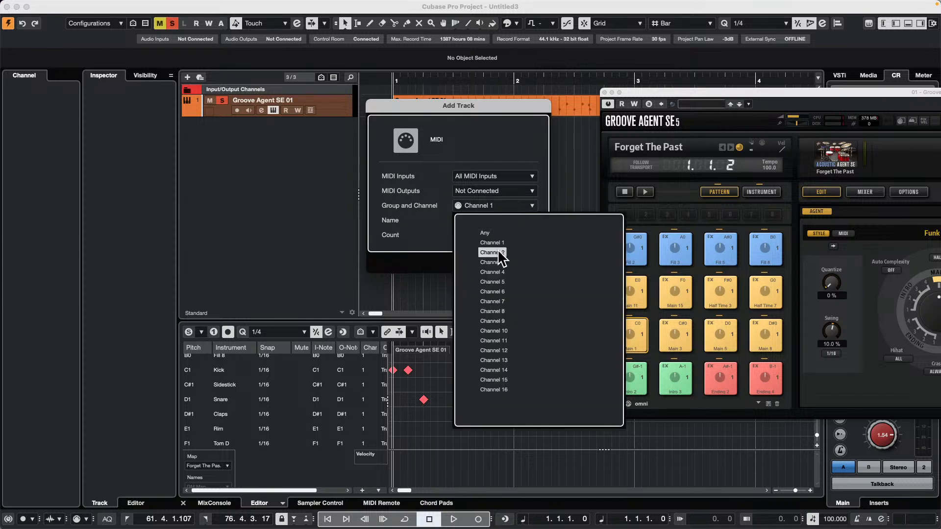
click(493, 253)
click(530, 261)
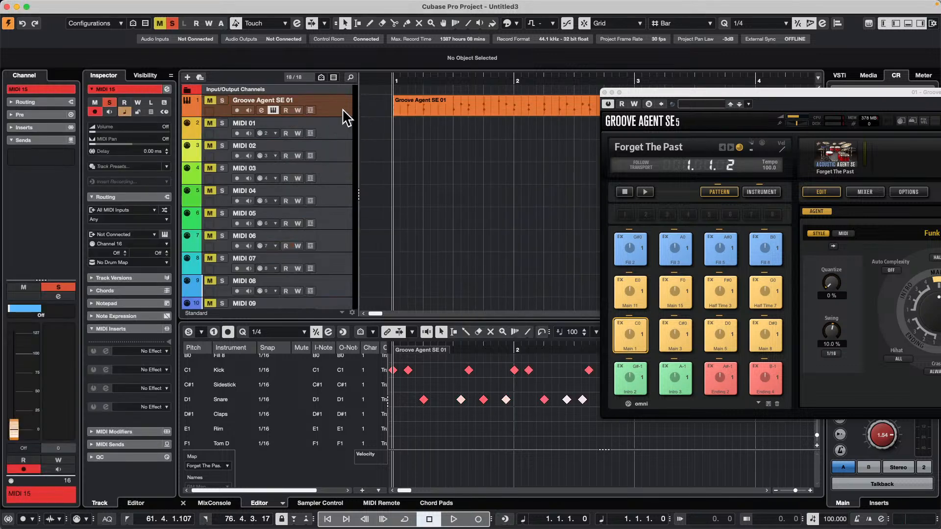
click(339, 126)
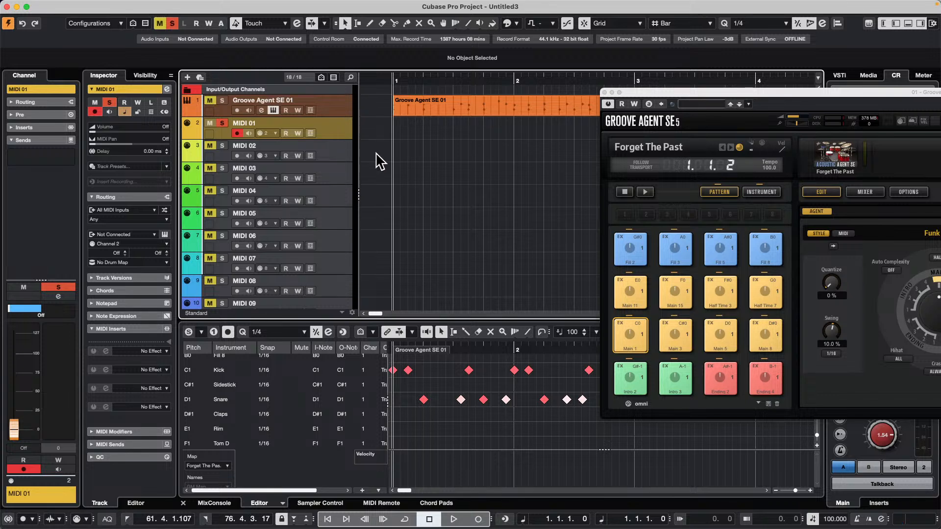
Step: Set the Groove Agent SE 01 track's Input Transformer to Track mode and open its settings window
click(330, 108)
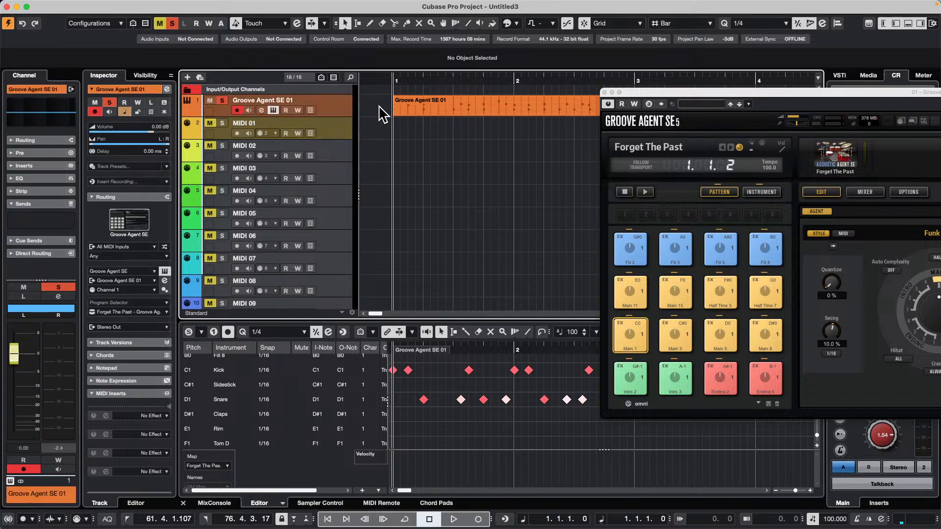
double_click(293, 100)
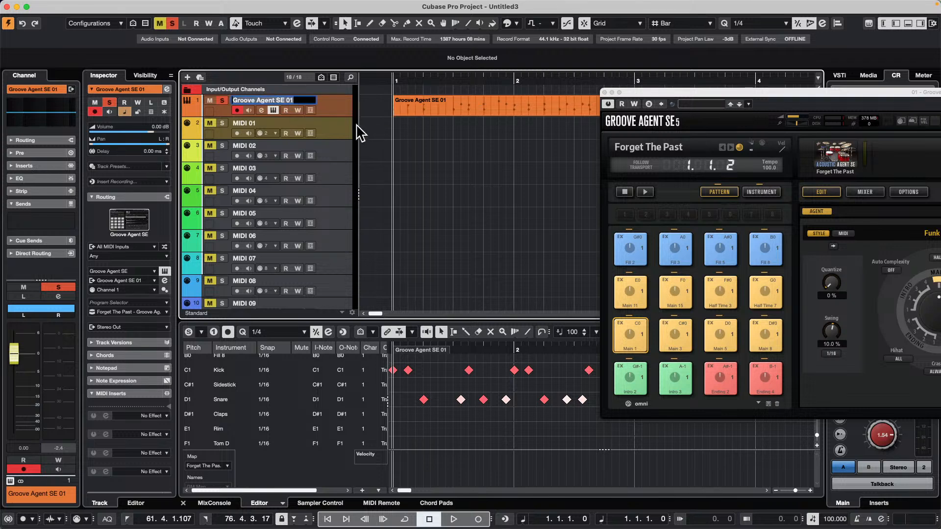
click(333, 108)
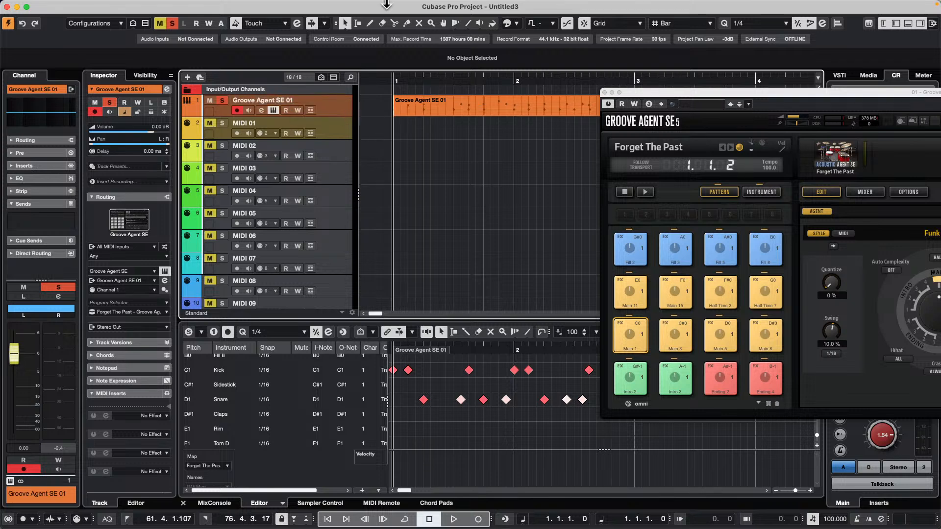
click(164, 247)
click(189, 274)
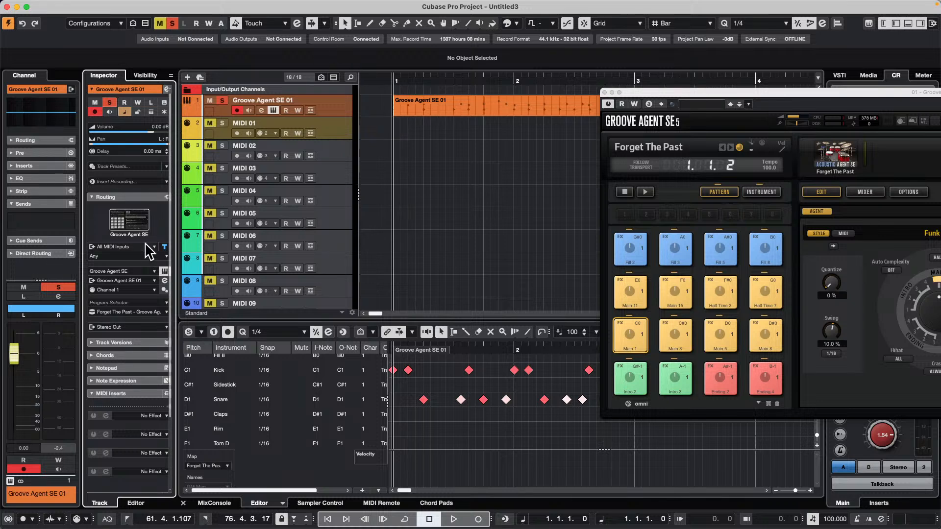
click(164, 247)
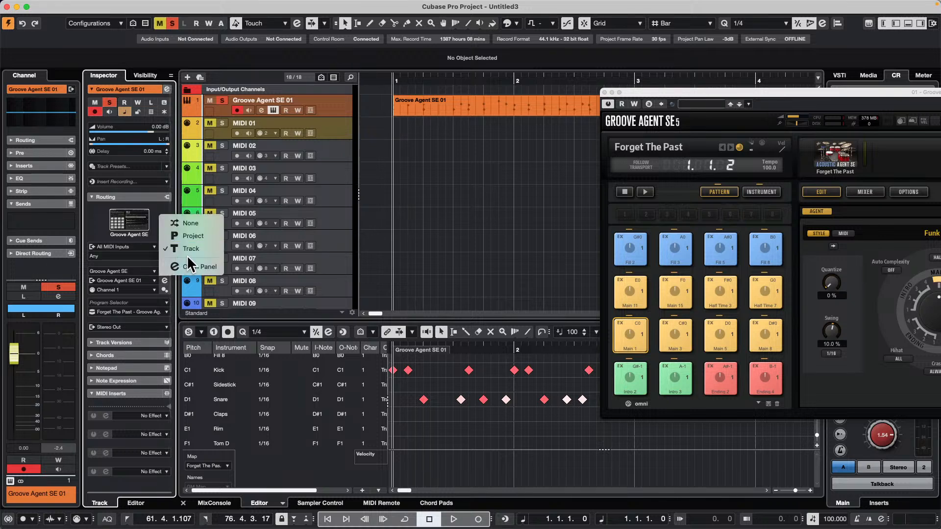
click(189, 249)
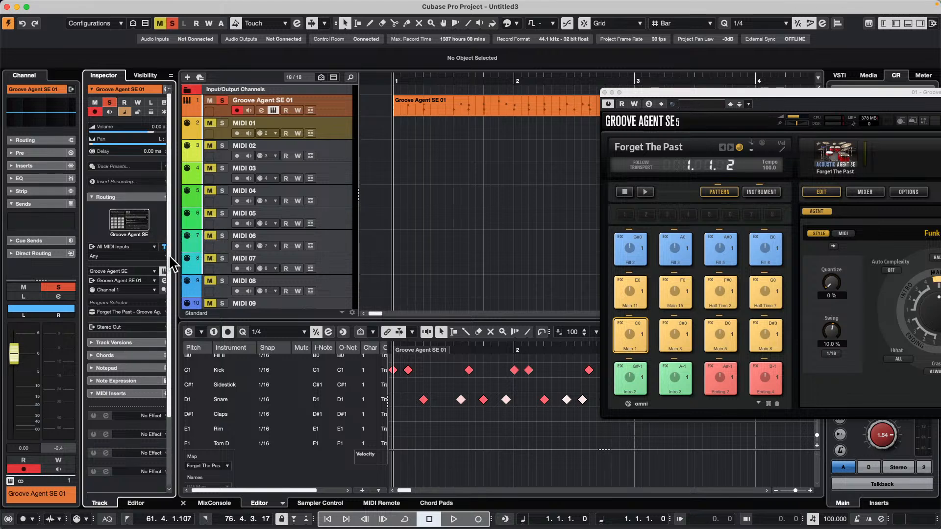
click(164, 248)
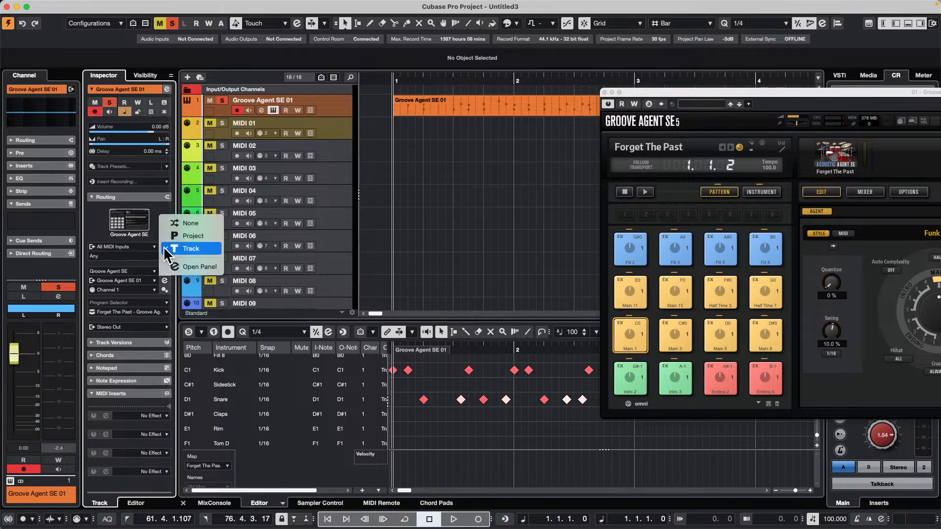
click(196, 269)
drag(431, 136, 308, 77)
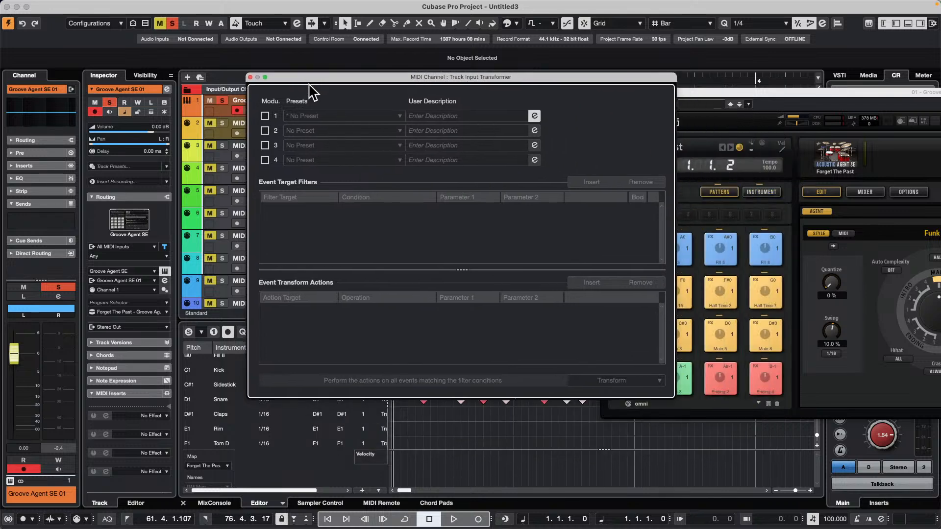
Step: Enable module 1 of the Track Input Transformer and set its function to Filter
click(265, 116)
click(620, 381)
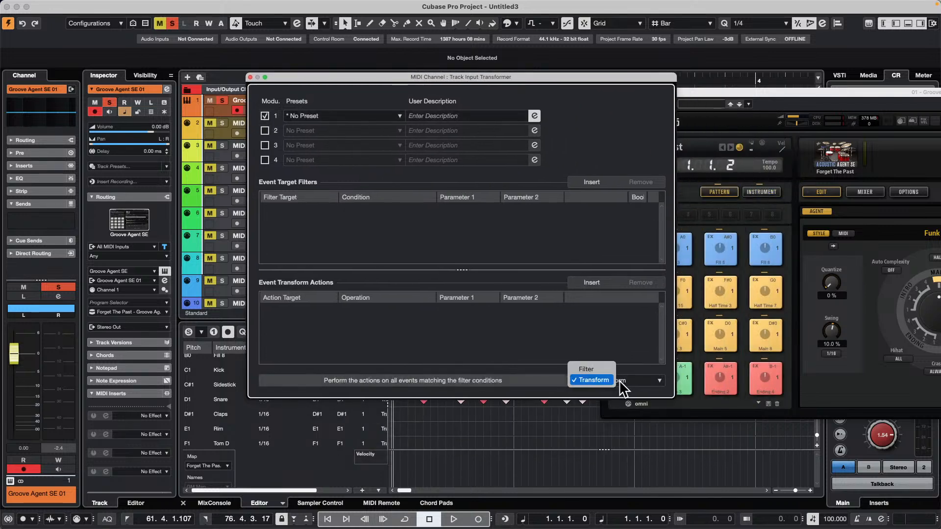
click(604, 370)
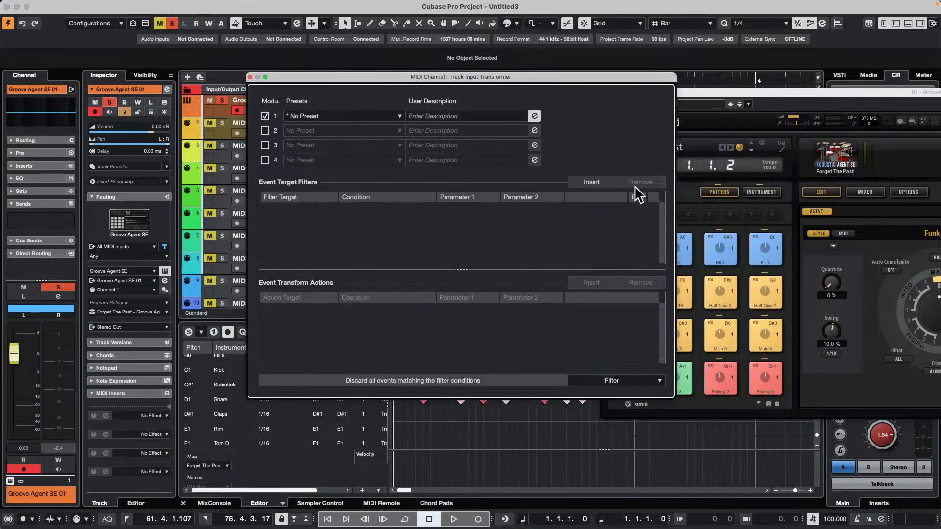
Step: Insert two event target filter lines in module 1, with the first matching Type Is Equal Note
click(599, 182)
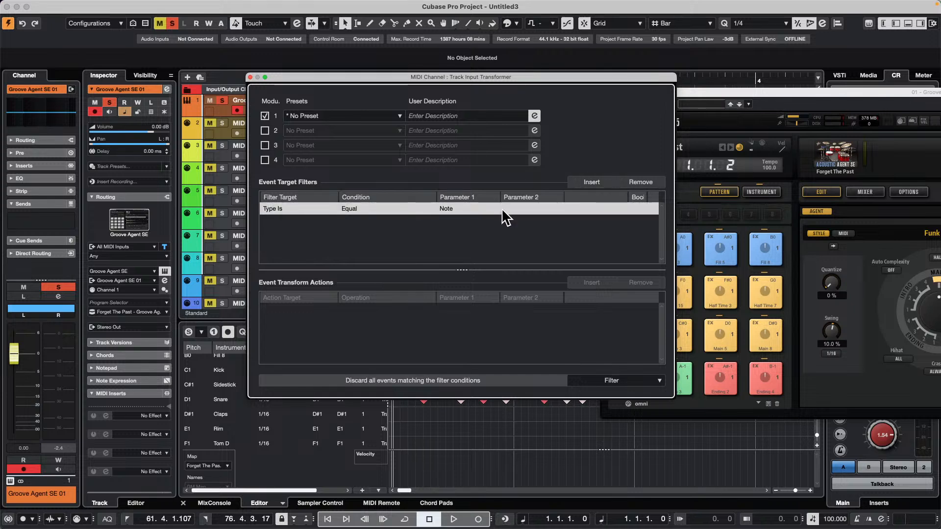
click(586, 182)
click(276, 223)
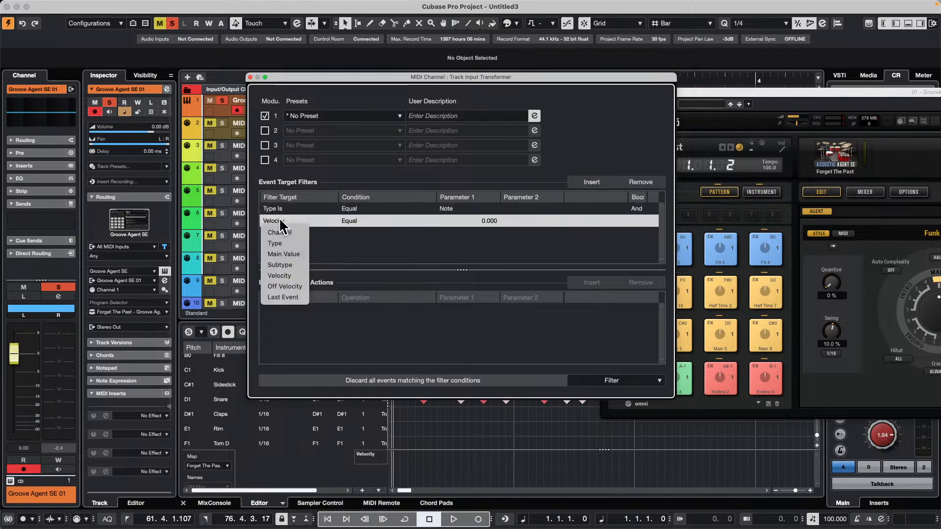
click(357, 221)
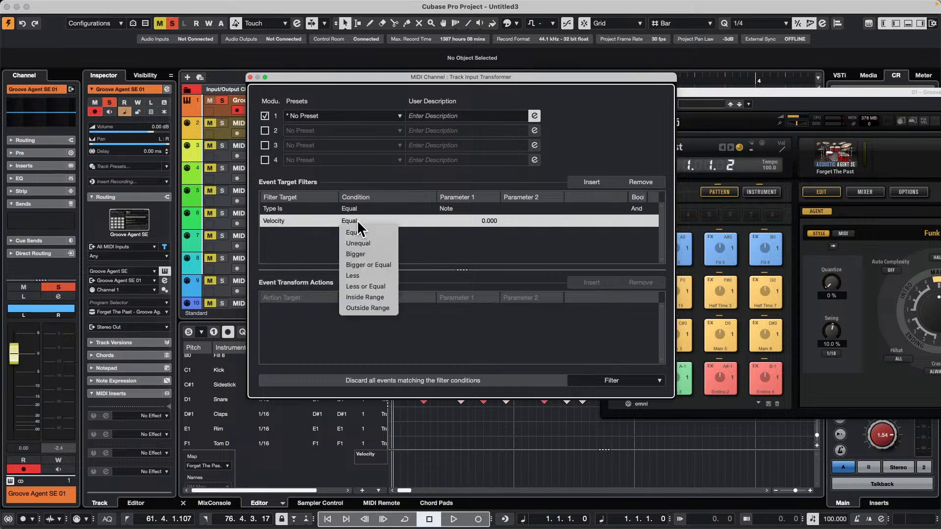
click(373, 243)
click(468, 220)
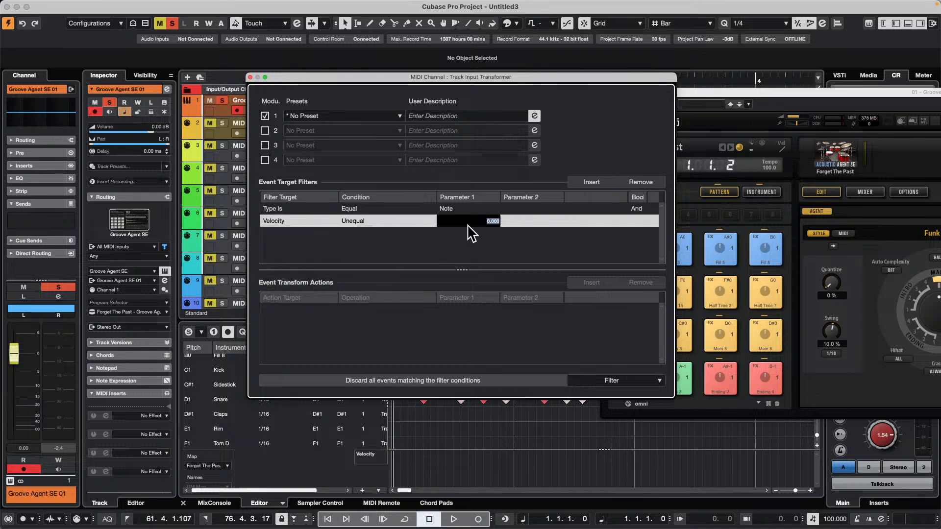
click(284, 222)
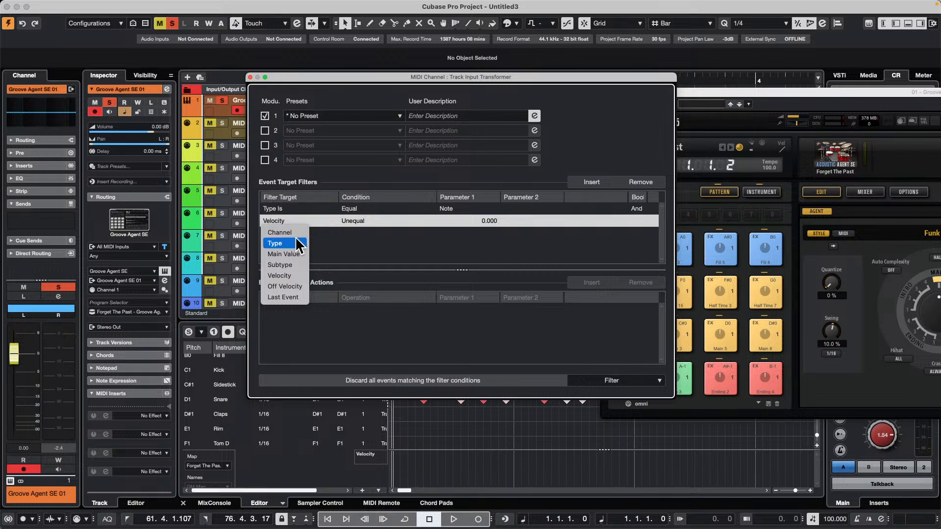
click(296, 240)
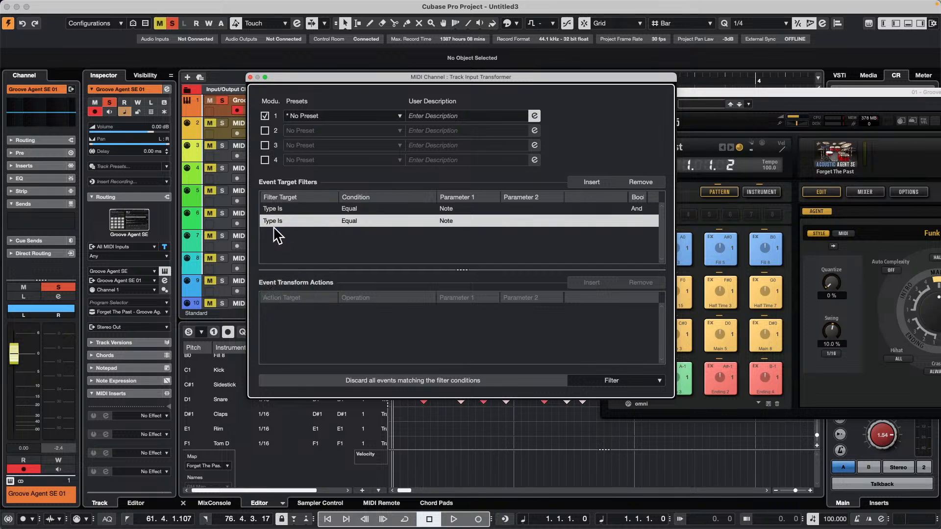
Step: Set the second event target filter line to Pitch Unequal C1
click(277, 222)
click(289, 254)
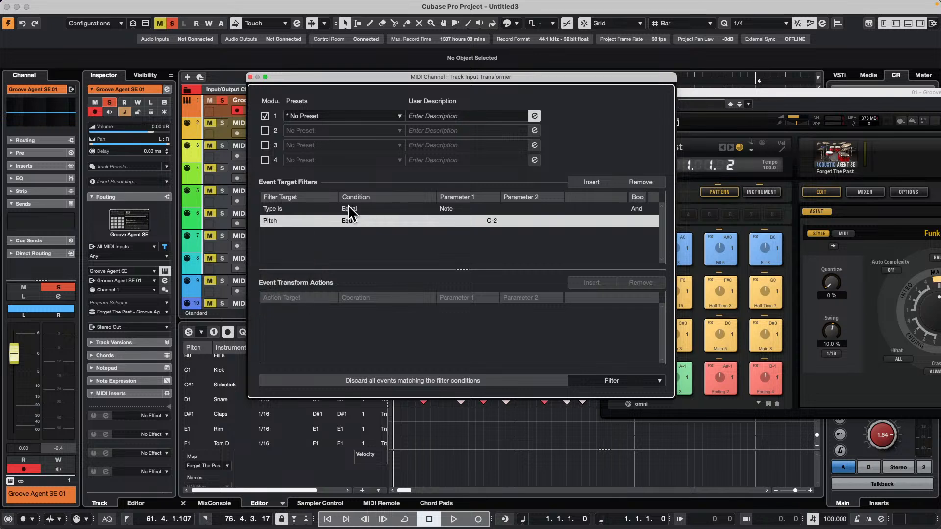
click(348, 221)
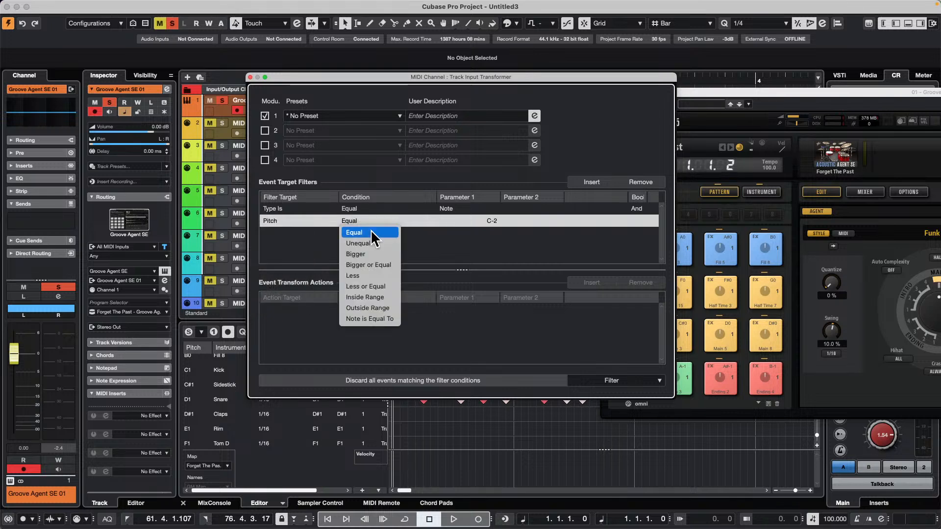
click(371, 244)
click(493, 220)
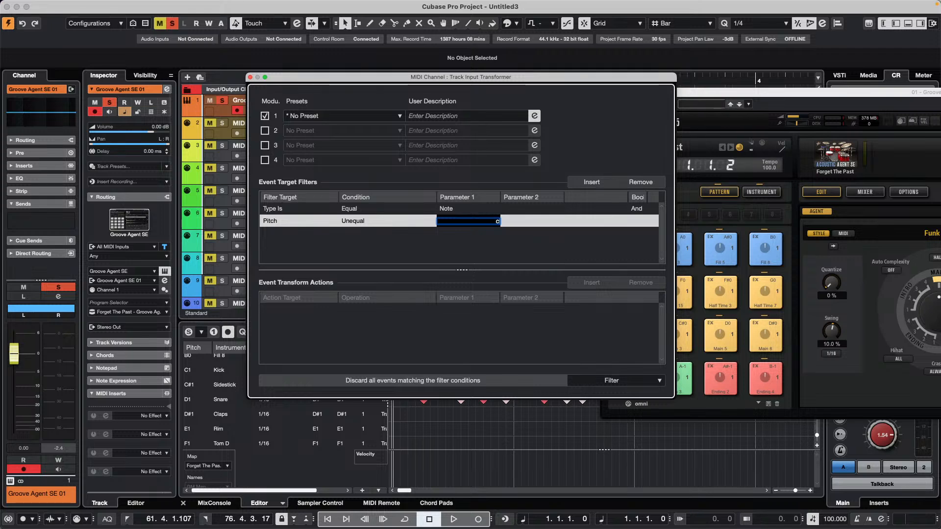
key(Return)
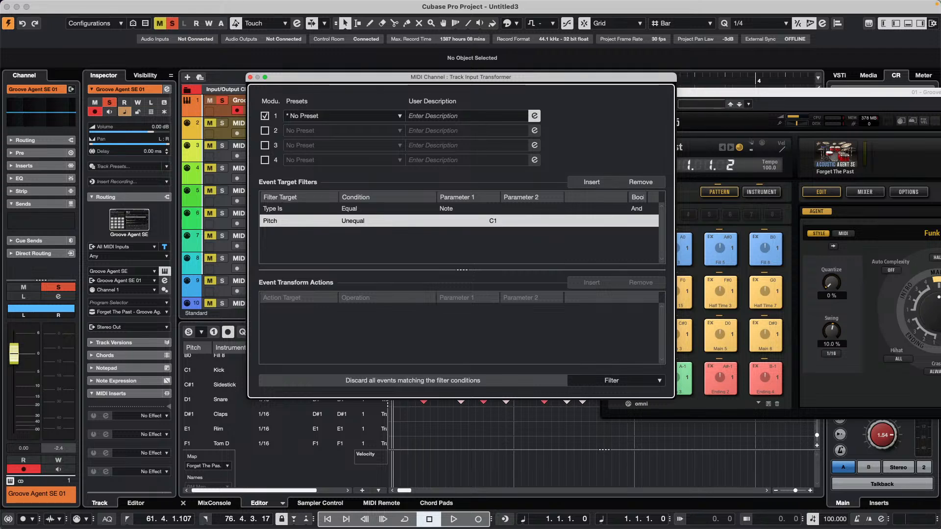
Step: Open the On-Screen Keyboard and play various notes into the Groove Agent SE 01 track to test the pitch filter
drag(401, 76, 546, 76)
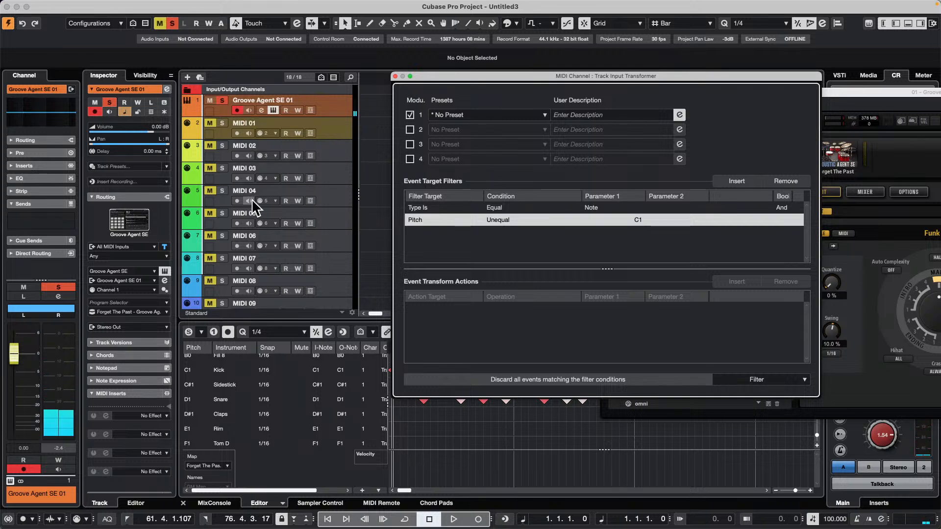
drag(445, 74, 557, 89)
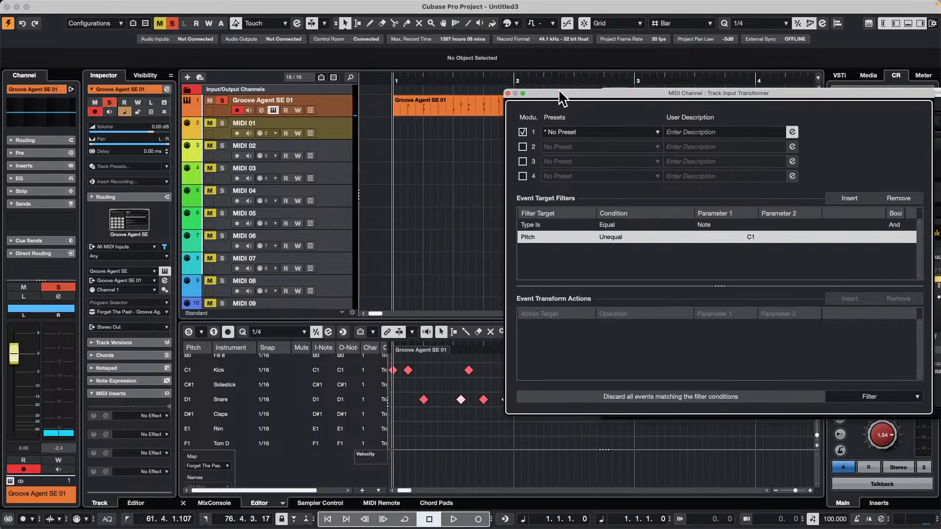
key(alt+k)
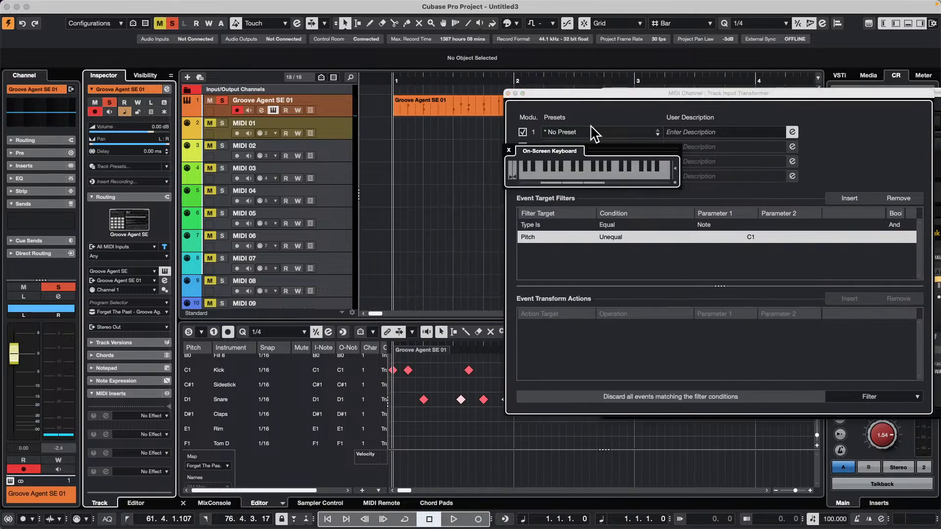
click(342, 126)
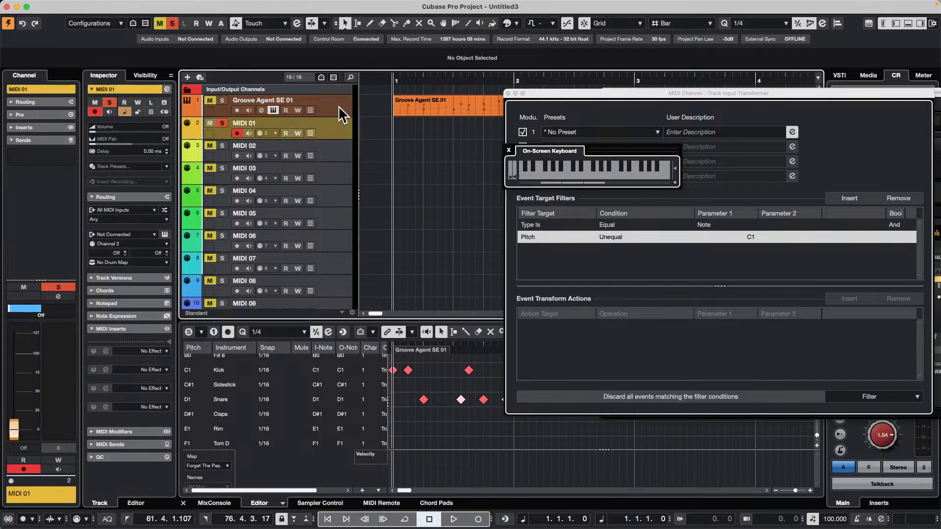
click(338, 106)
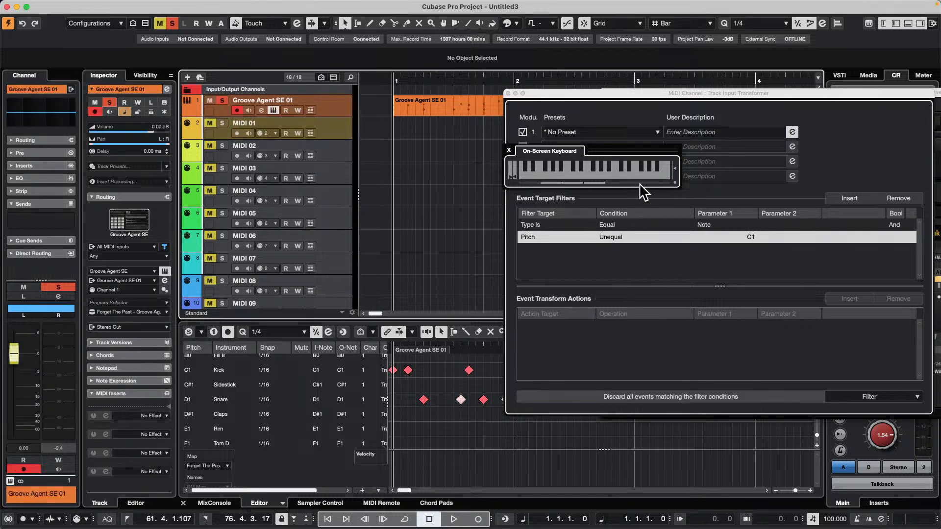
mouse_move(621, 175)
mouse_down()
mouse_move(612, 177)
mouse_move(657, 179)
mouse_move(531, 177)
mouse_up()
click(522, 176)
click(521, 176)
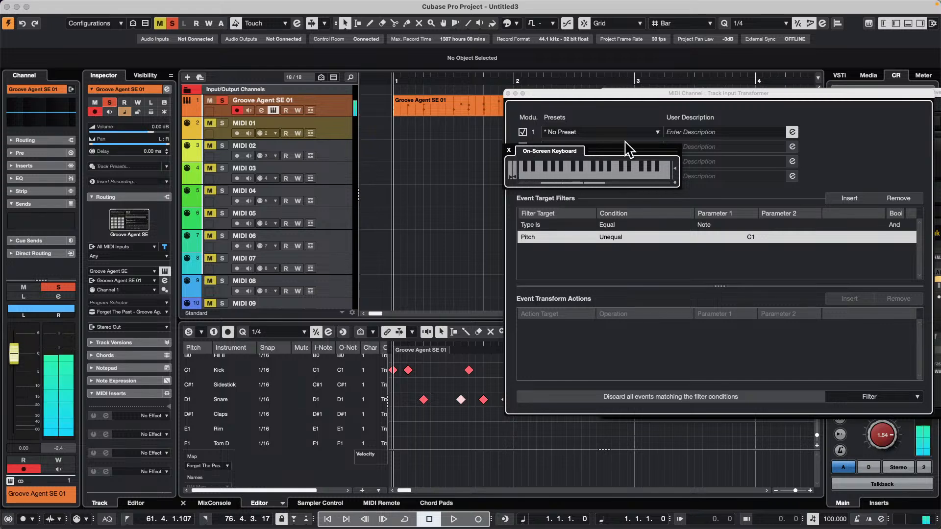
Step: Select the MIDI 02 track and close the On-Screen Keyboard, the Track Input Transformer and the Groove Agent SE window
click(334, 149)
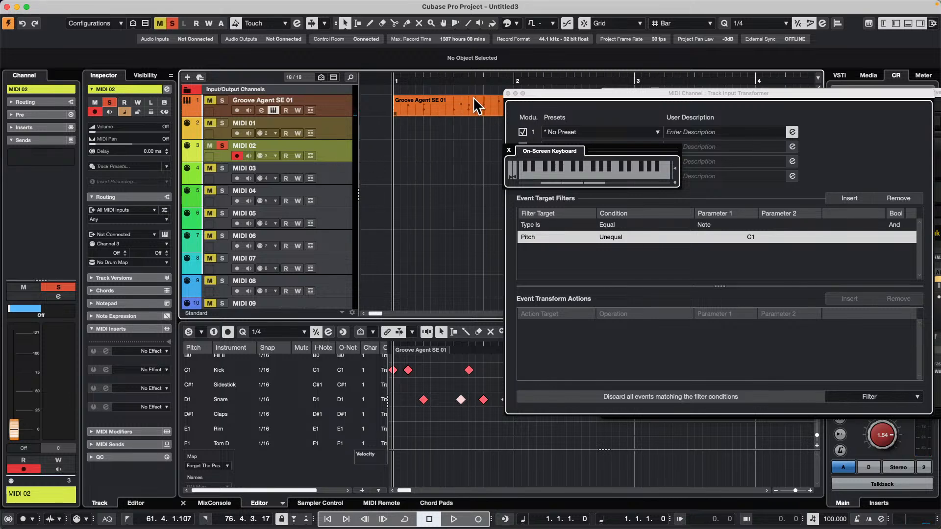
click(509, 150)
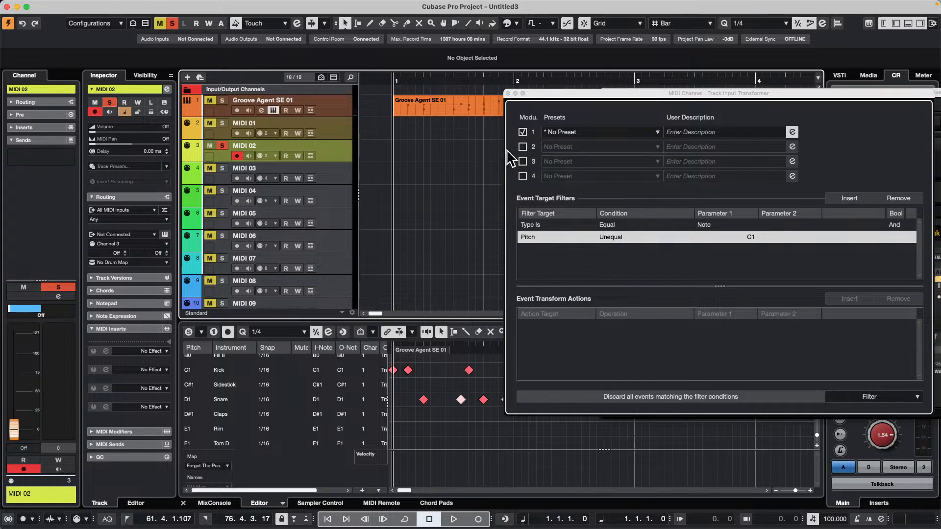
click(508, 93)
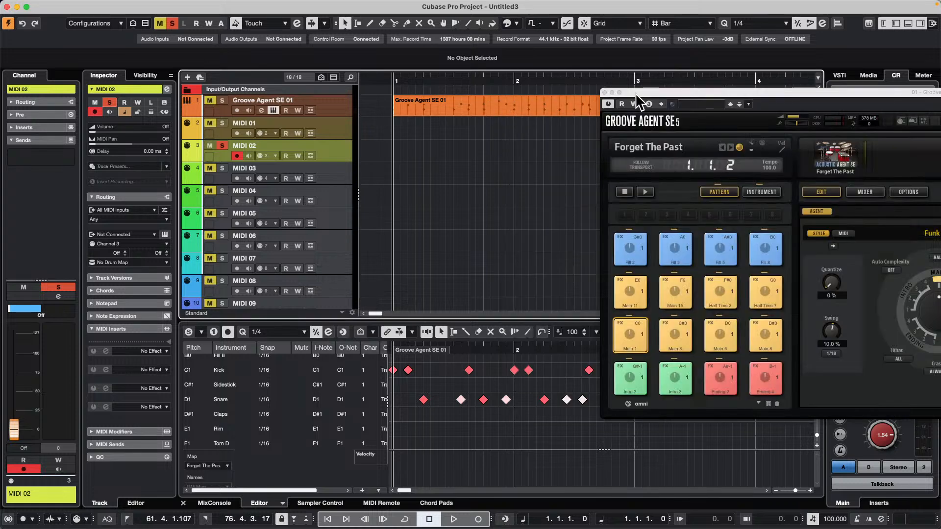
click(605, 92)
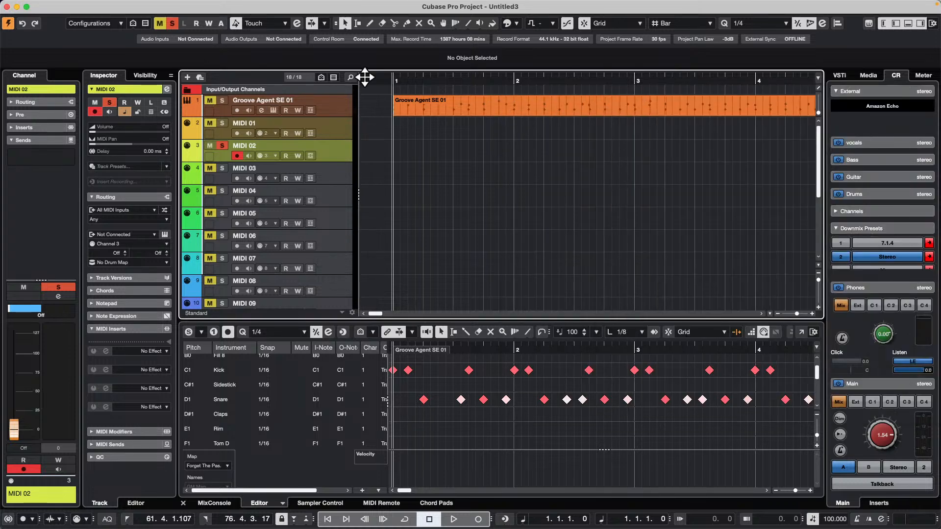
Step: Select the Groove Agent SE 01 track and its part, and open the track's instrument window
drag(398, 82, 385, 65)
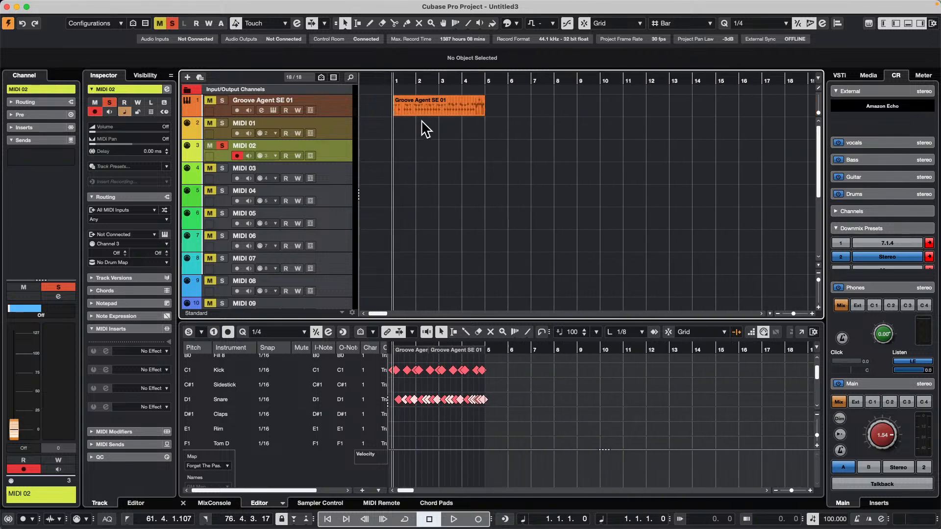
click(319, 104)
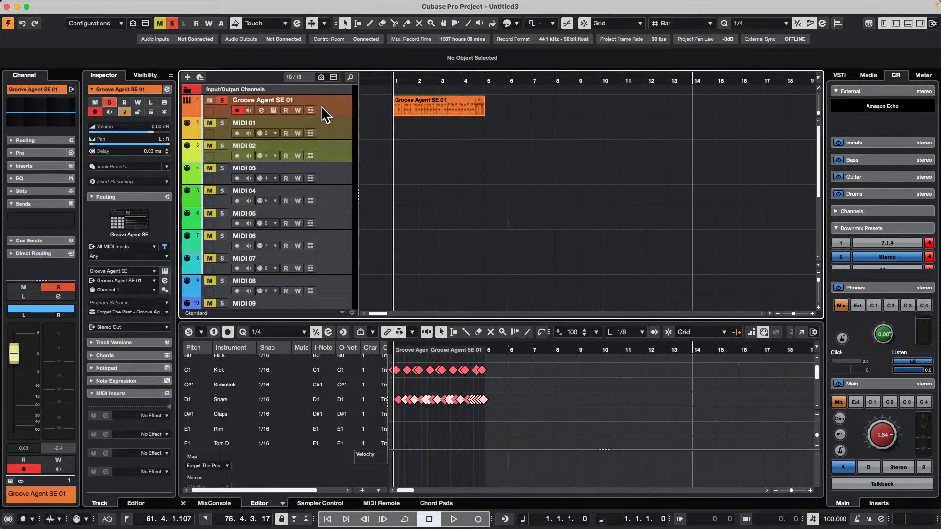
click(463, 110)
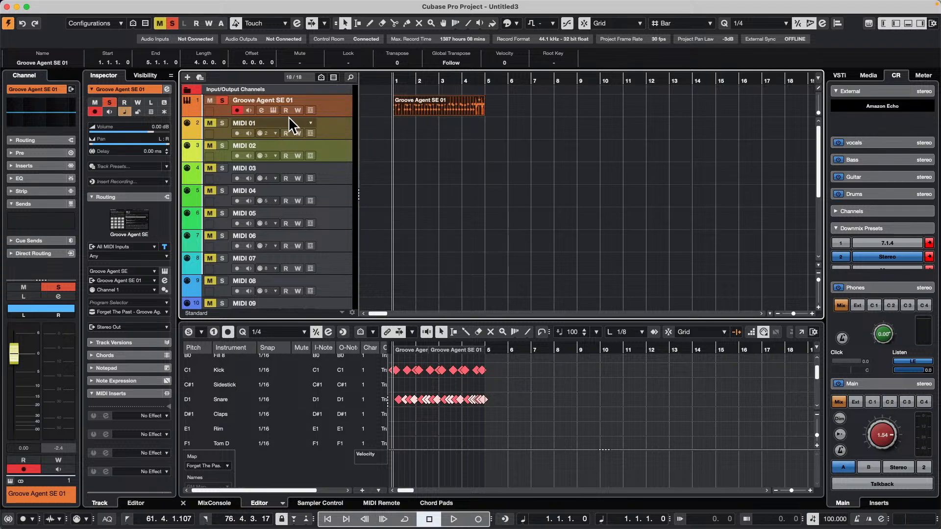
click(274, 111)
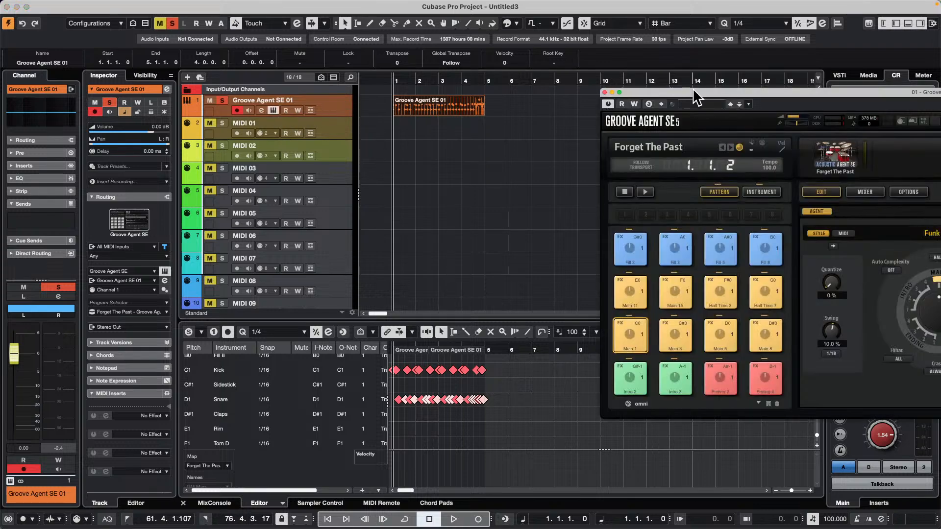
drag(692, 87, 283, 81)
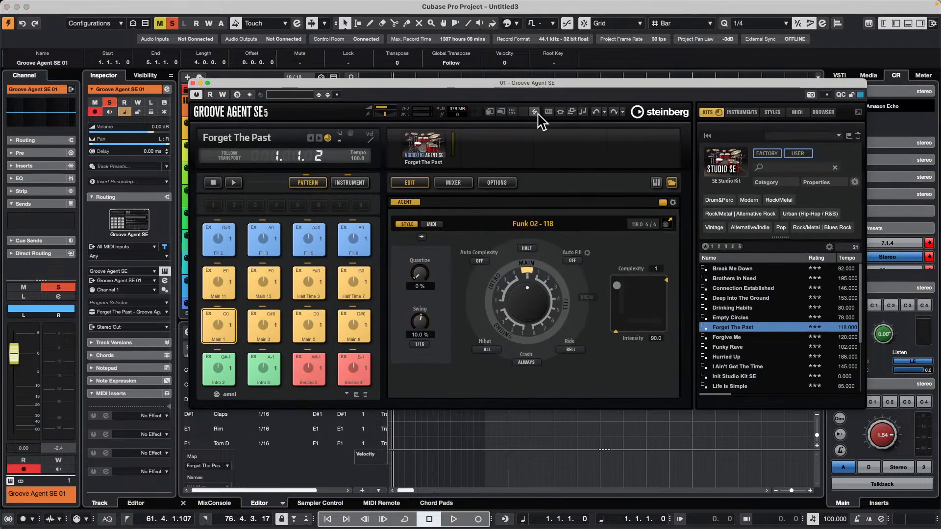
Step: Examine Groove Agent SE's mixer, including the Kick channel's output choices and the Agent, Aux, Kits and Master pages
click(453, 182)
click(406, 223)
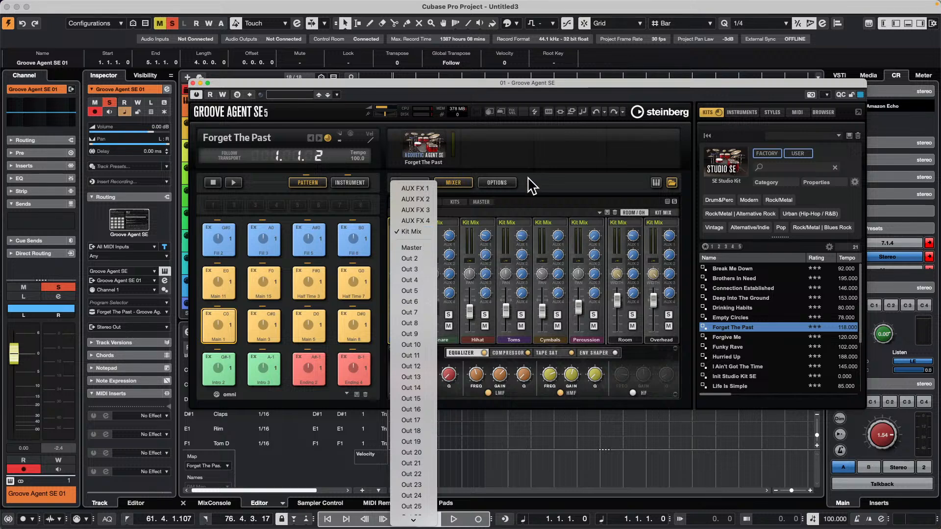
click(534, 192)
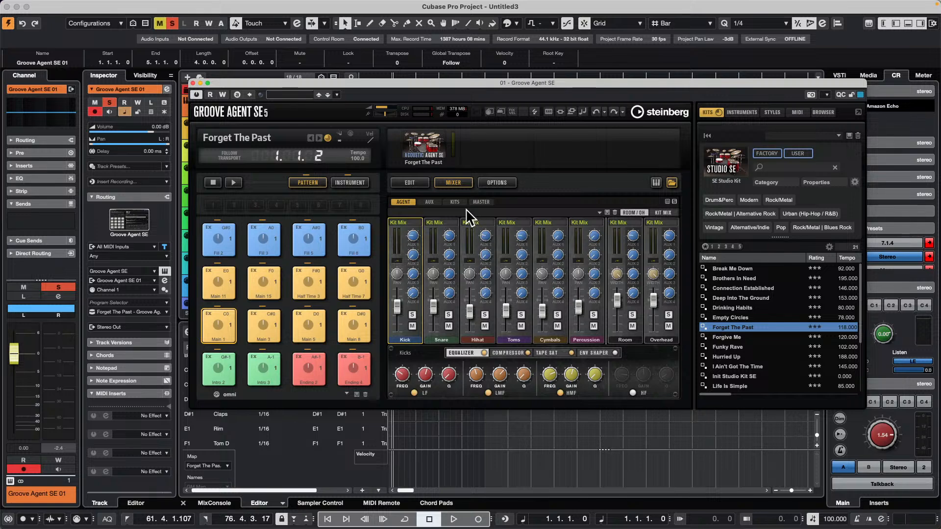
click(429, 202)
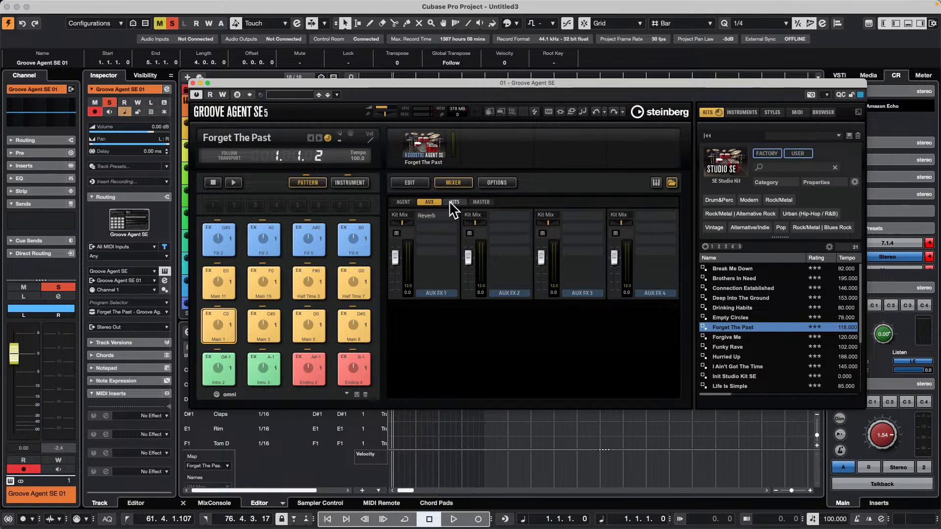
click(454, 203)
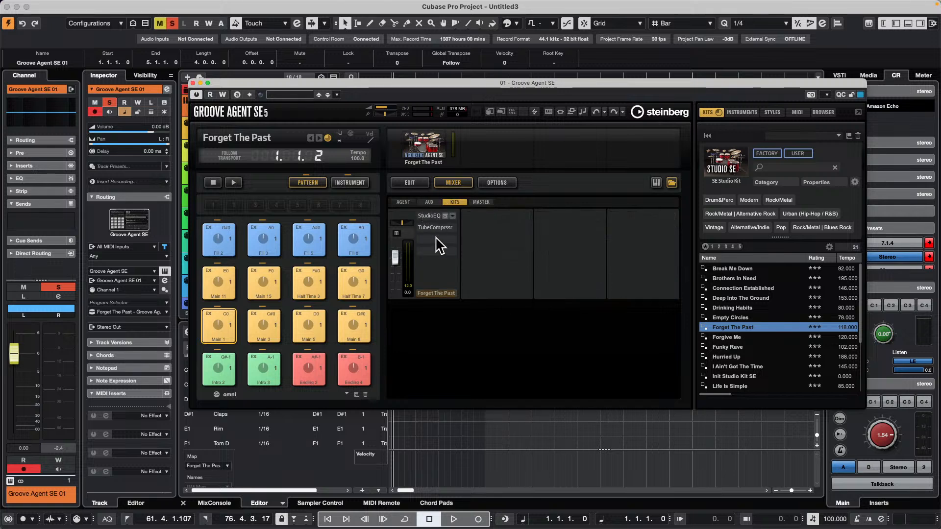
click(483, 203)
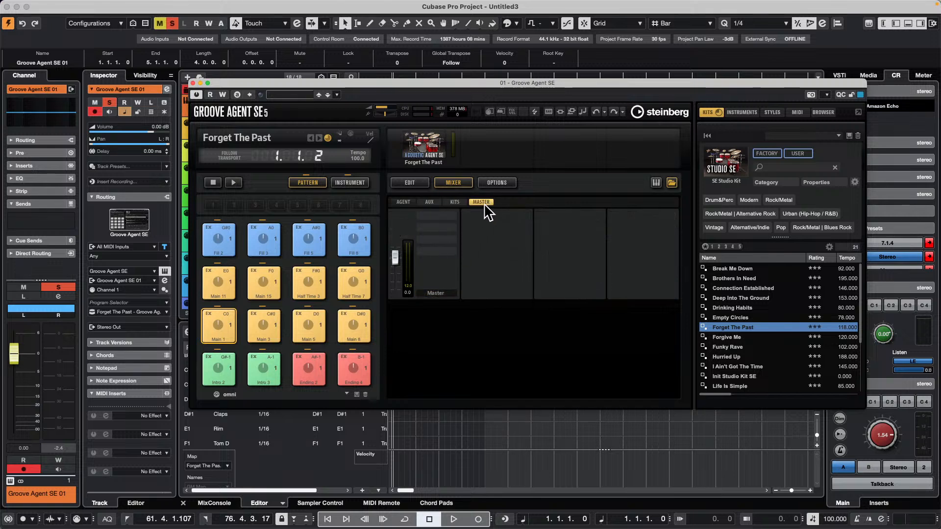
click(404, 203)
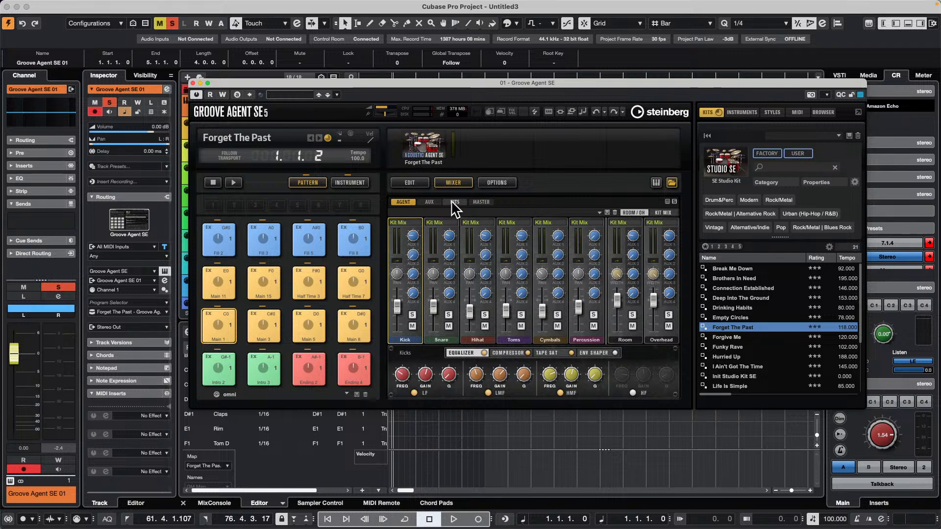
Step: Export the Forget The Past kit's mixer and FX to Cubase, and close the instrument window
right_click(434, 158)
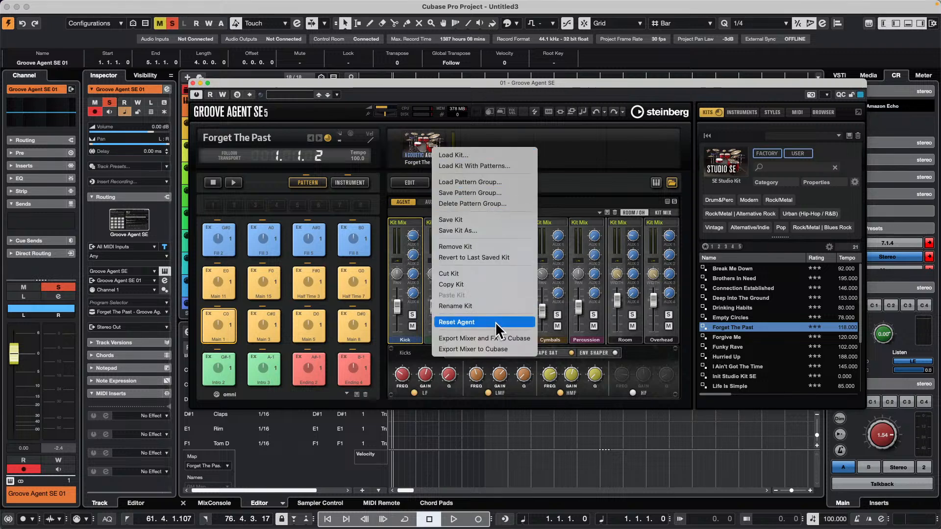
click(499, 338)
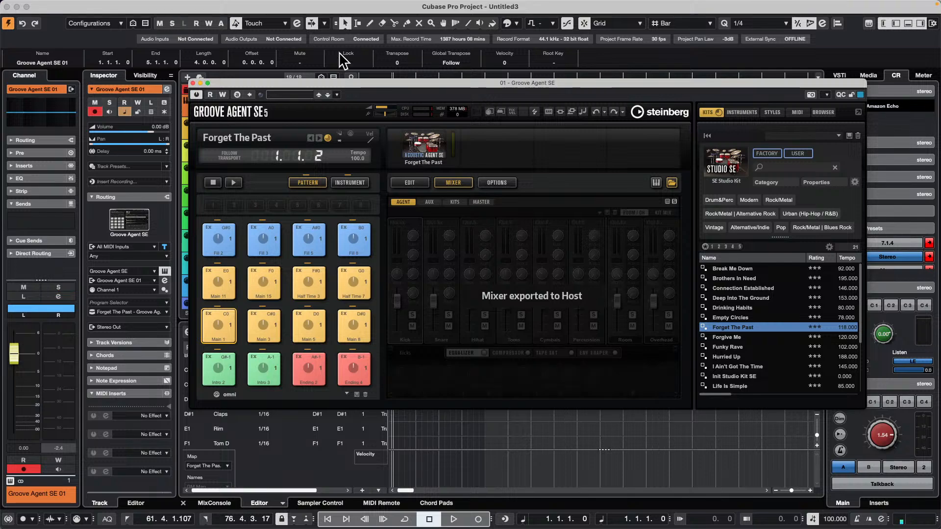
drag(294, 84, 567, 49)
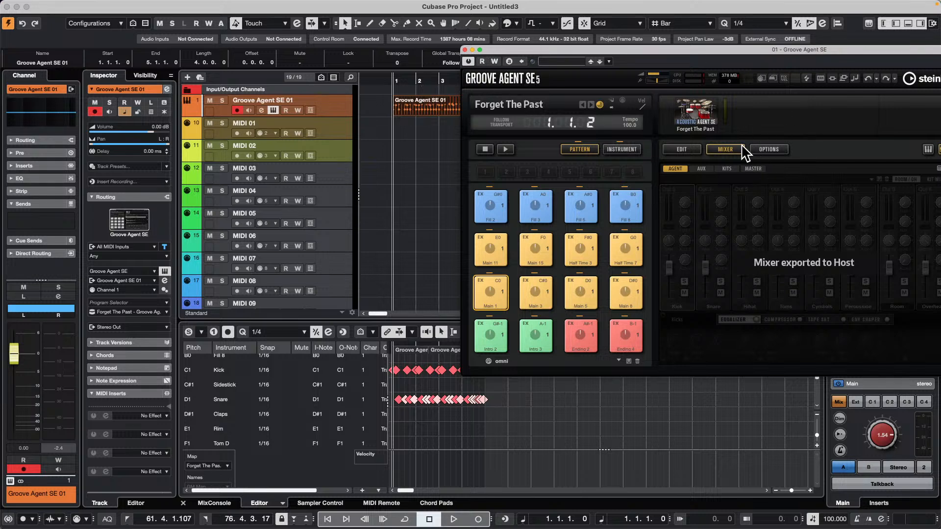
click(465, 49)
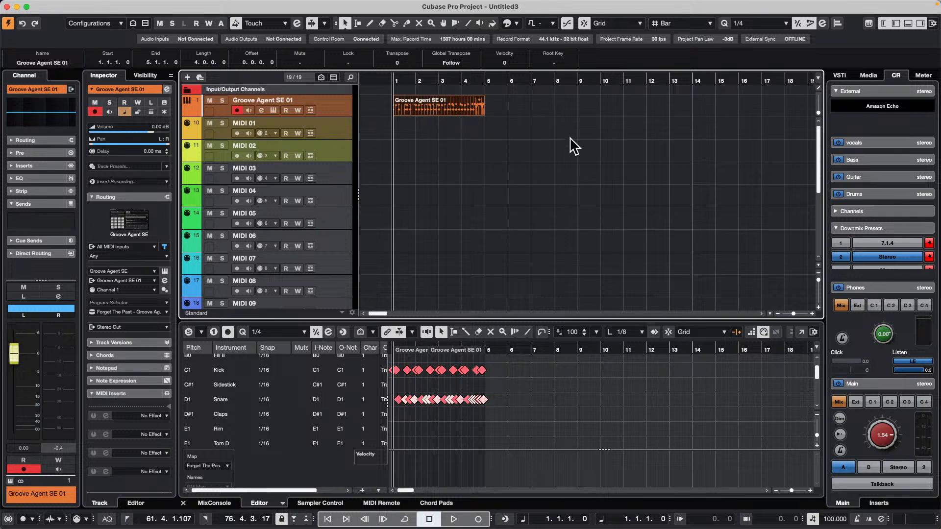
Step: Try to move tracks within the track list, between the MIDI tracks and the Groove Agent SE 01 track
mouse_move(334, 100)
mouse_down()
mouse_move(300, 415)
mouse_move(321, 277)
mouse_move(299, 272)
mouse_move(310, 329)
mouse_move(310, 288)
mouse_move(331, 245)
mouse_move(329, 64)
mouse_move(329, 119)
mouse_move(336, 100)
mouse_up()
drag(306, 262, 336, 101)
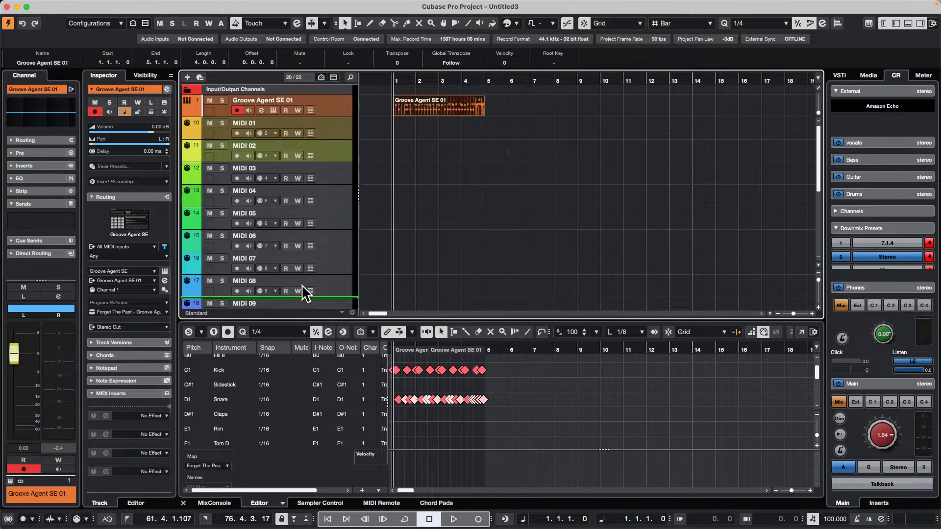
scroll(302, 301, down, 8)
drag(302, 302, 302, 301)
drag(331, 271, 325, 125)
drag(346, 59, 357, 101)
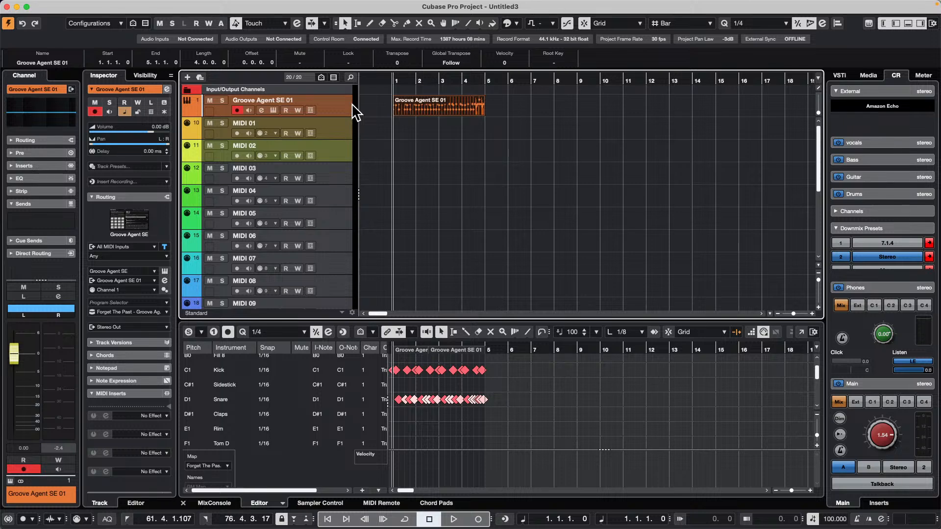
Step: Open the Bloom collection under Loops & Samples in the media browser and clear its search text
mouse_move(4, 6)
click(869, 75)
click(834, 202)
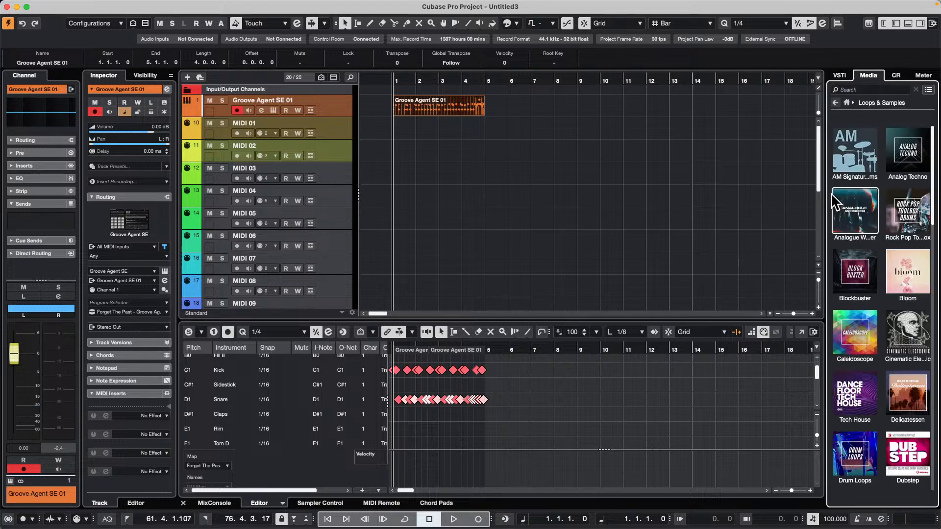
click(907, 272)
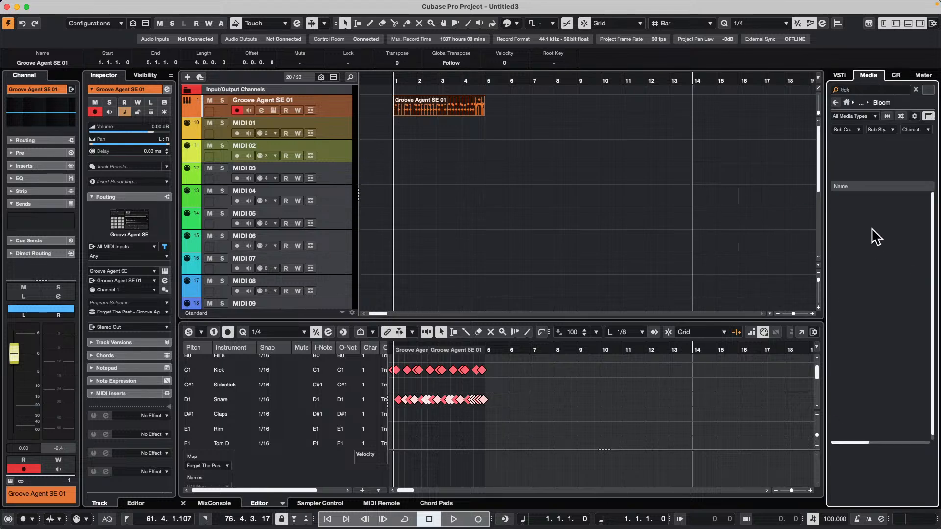
click(858, 88)
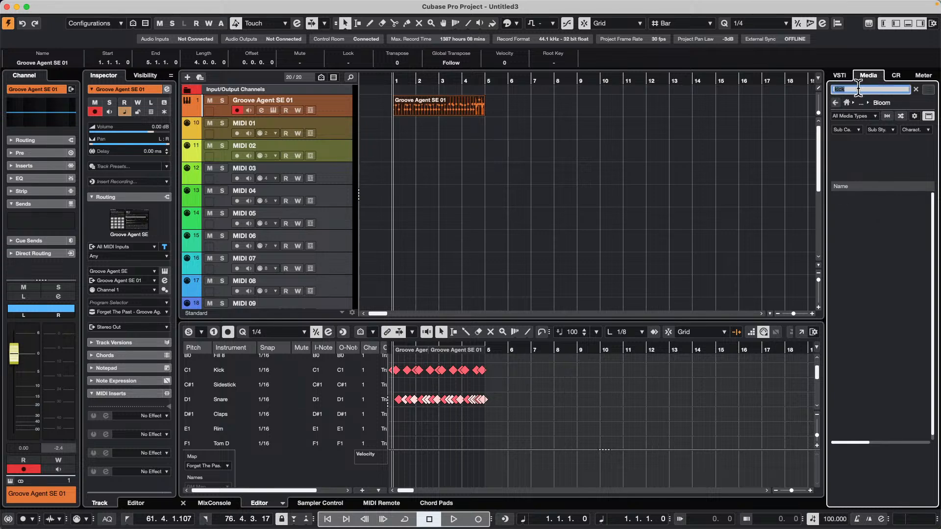
key(BackSpace)
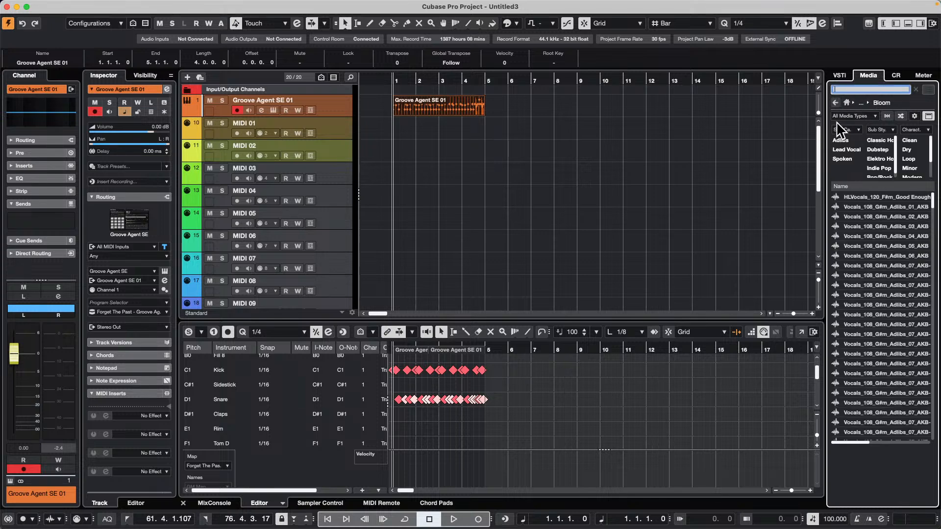
Step: Try to place several of Bloom's vocal samples in the empty event area beside the MIDI tracks
drag(875, 284, 515, 163)
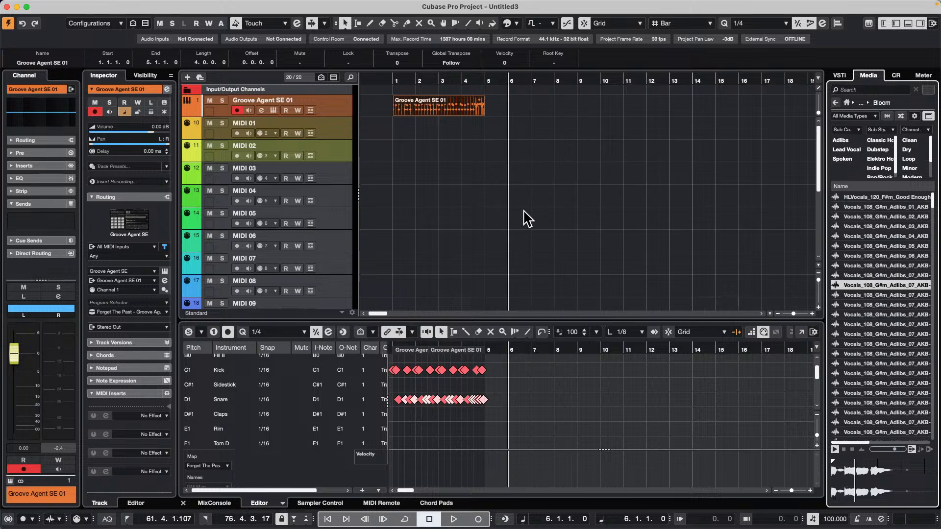
drag(882, 275, 425, 198)
scroll(852, 361, down, 10)
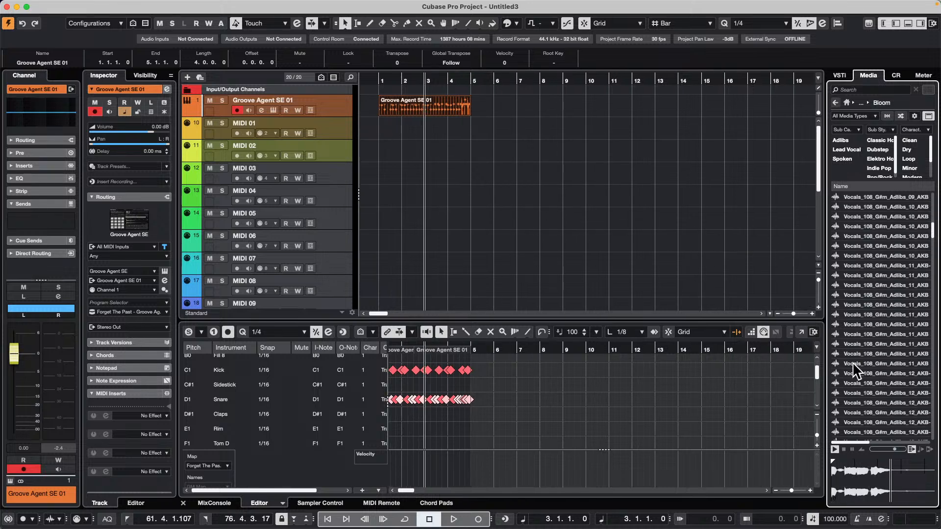
click(876, 413)
drag(876, 412, 438, 265)
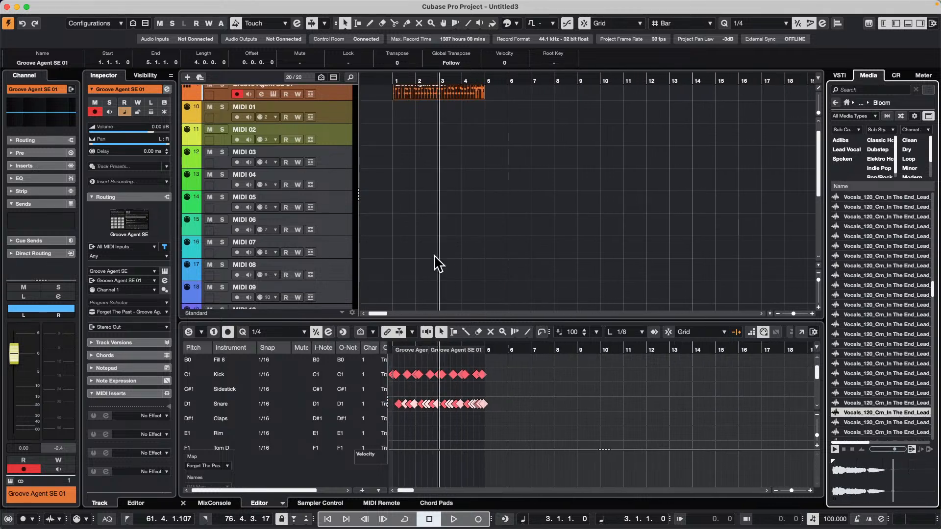
Step: Add the Vocals_120_Cm_In The End_Lead_14_AKB sample as a new audio track below MIDI 15, with its event starting at bar 1
scroll(434, 263, down, 5)
drag(886, 364, 306, 62)
click(306, 63)
drag(883, 373, 332, 260)
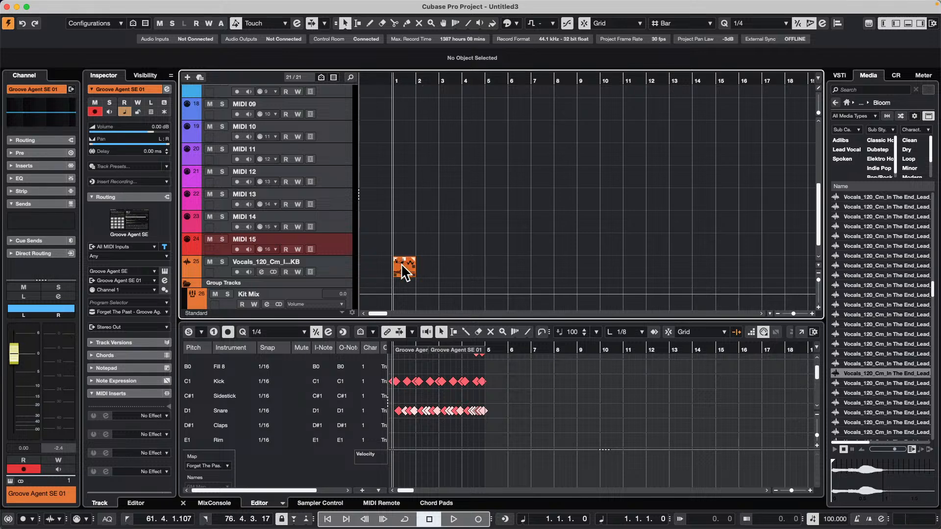
Step: Select the new vocal track, make it taller and move it above MIDI 10
scroll(354, 242, down, 1)
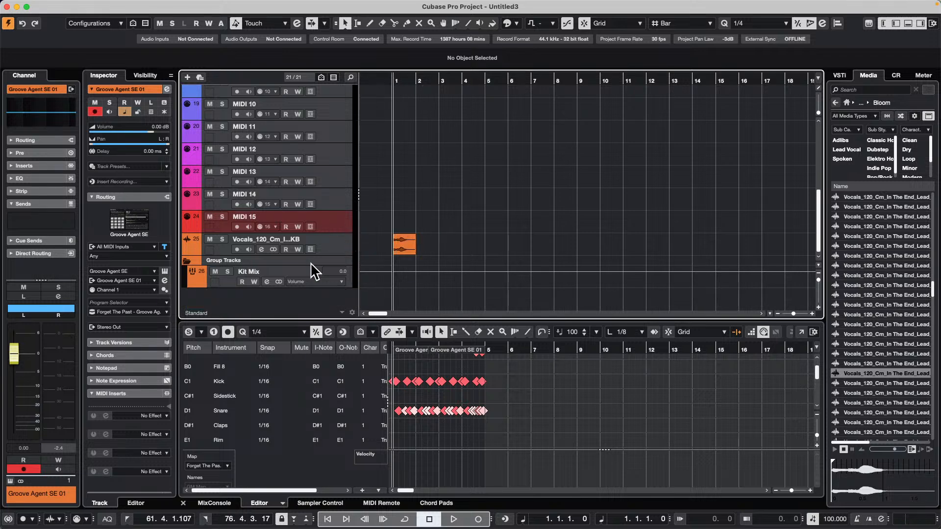
click(326, 247)
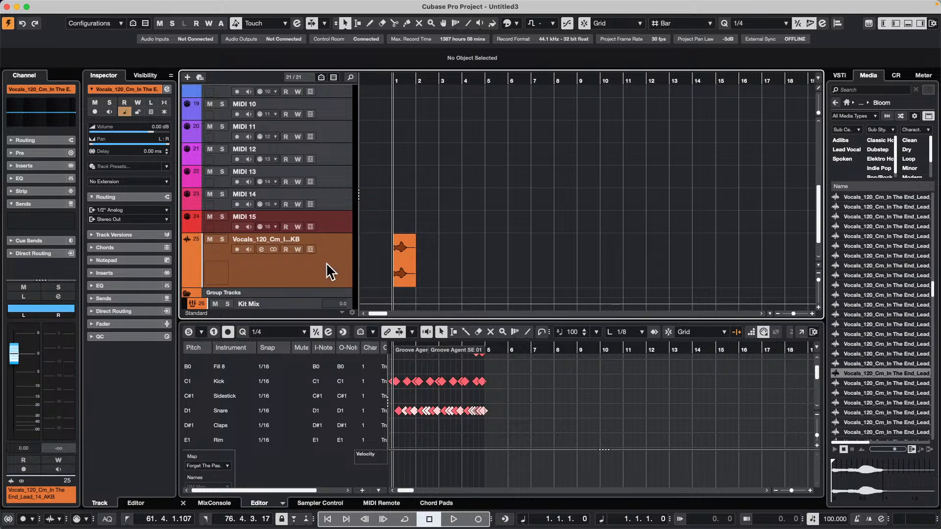
drag(329, 269, 348, 126)
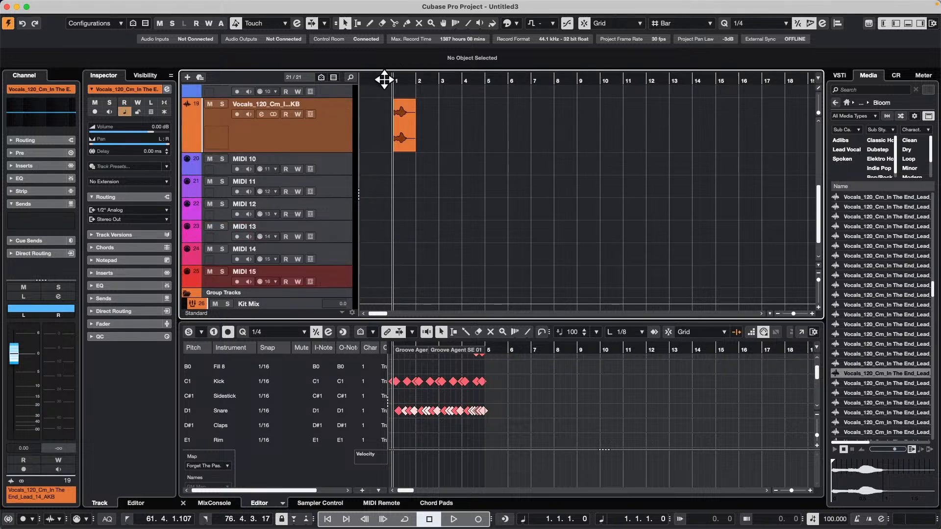
Step: Use the Free Warp tool to add four warp markers across the vocal event in bar 1
drag(393, 83, 392, 116)
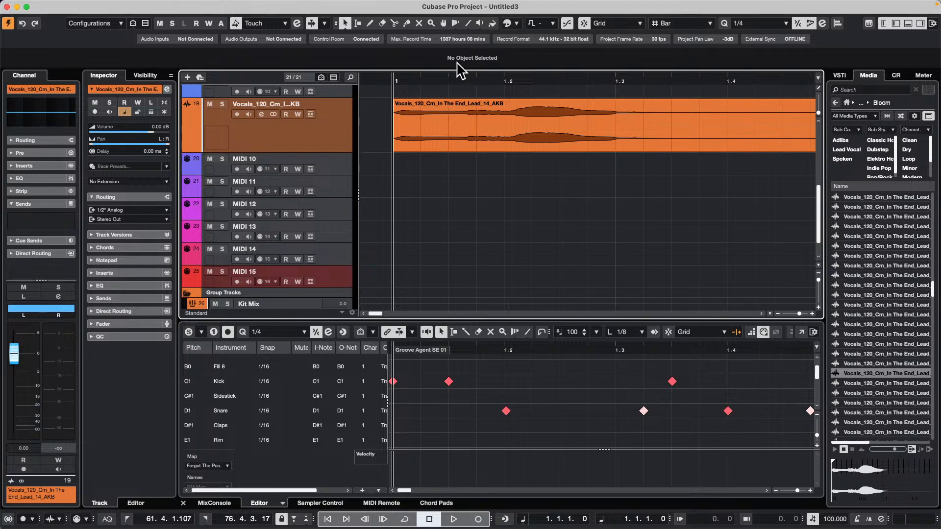
click(457, 25)
click(457, 25)
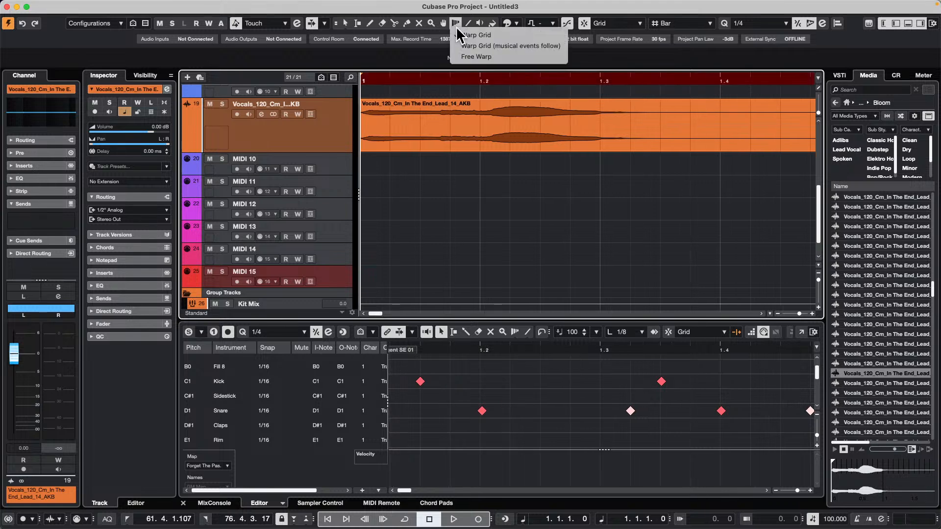
click(509, 56)
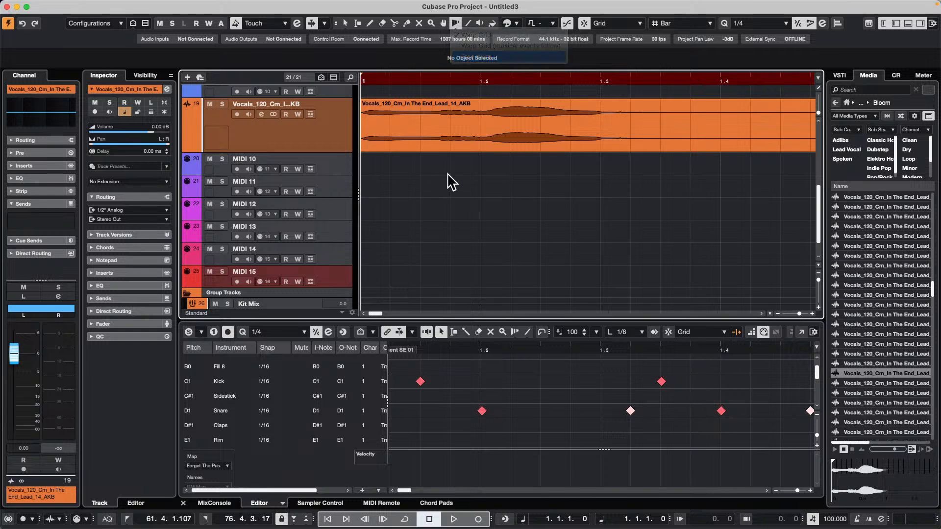
click(499, 126)
click(641, 129)
click(488, 118)
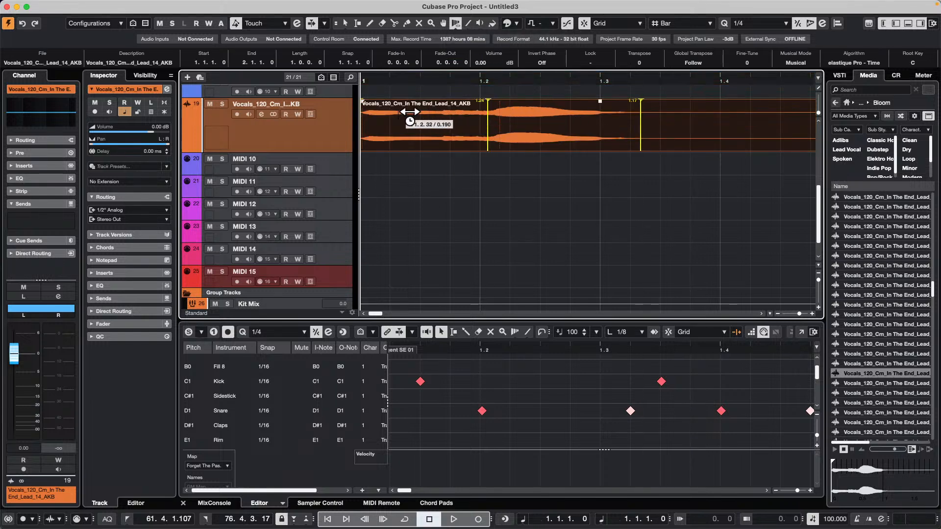
click(398, 119)
click(539, 128)
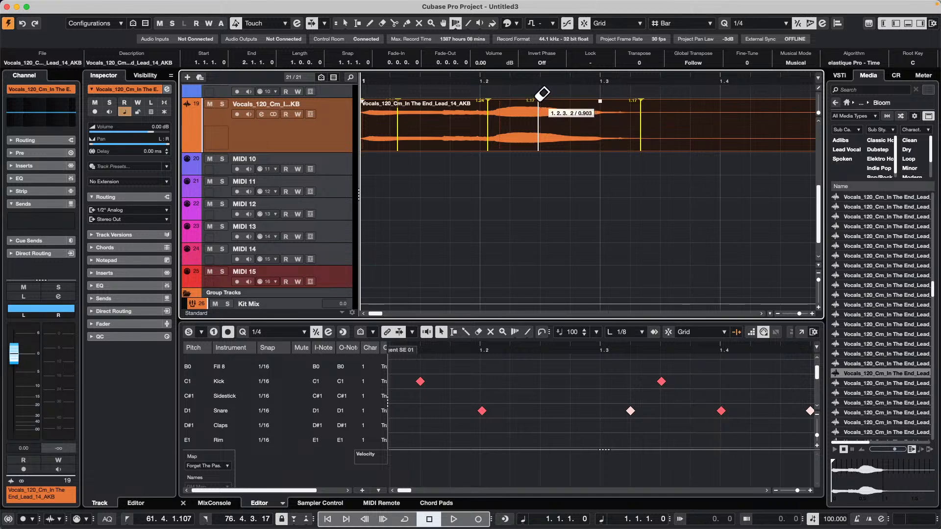
Step: Delete the last two warp markers and add four closely spaced ones across the loudest part of the vocal waveform
mouse_move(540, 94)
mouse_down()
mouse_move(586, 100)
mouse_move(598, 113)
mouse_move(633, 98)
mouse_move(643, 105)
mouse_move(640, 94)
mouse_up()
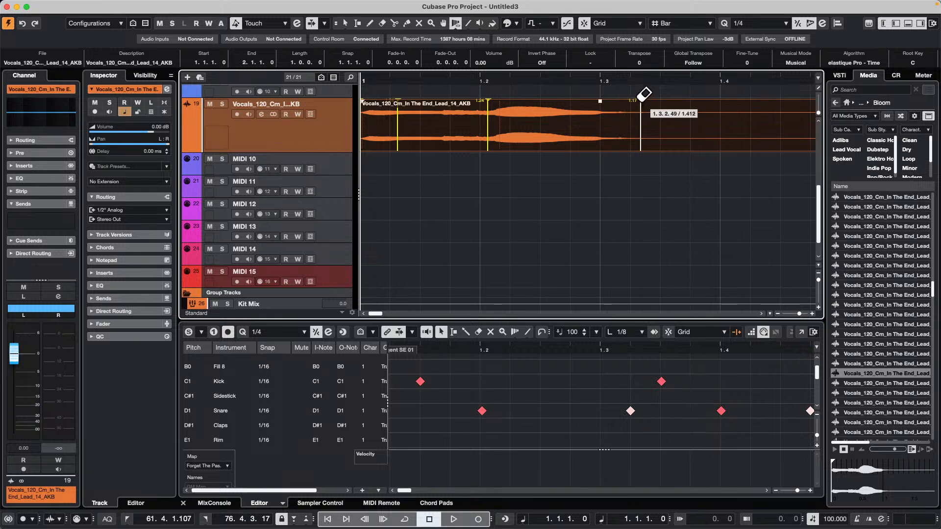
shift+click(643, 99)
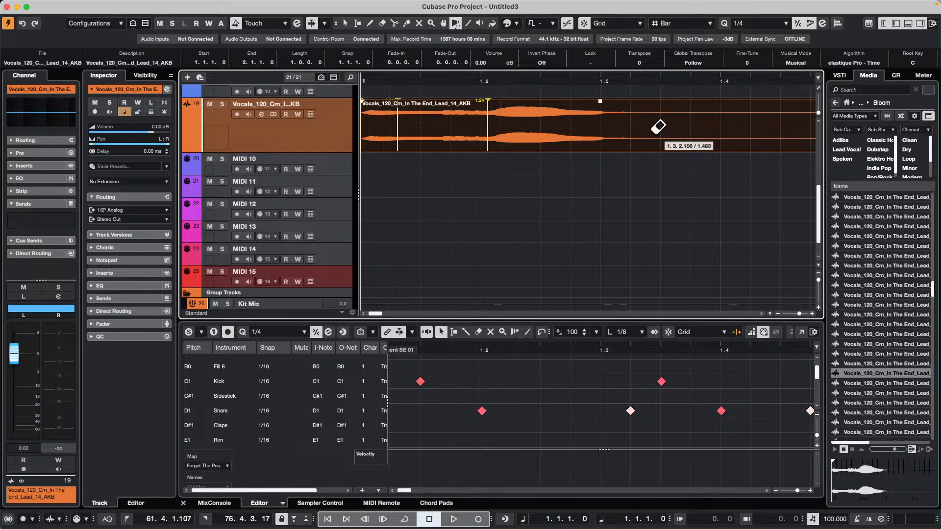
click(498, 120)
click(521, 120)
click(531, 120)
click(556, 120)
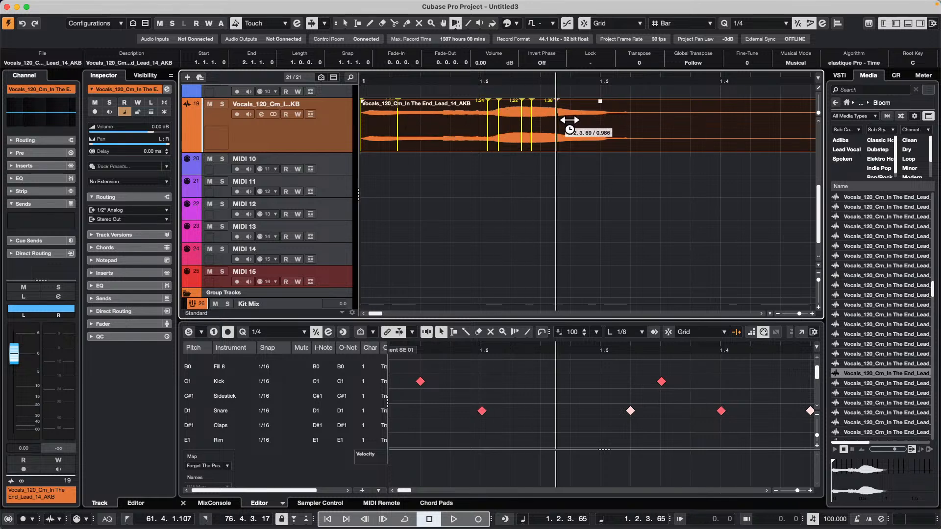
Step: Delete the first three of the closely spaced warp markers in the vocal's loudest part, keeping the last one
shift+click(532, 118)
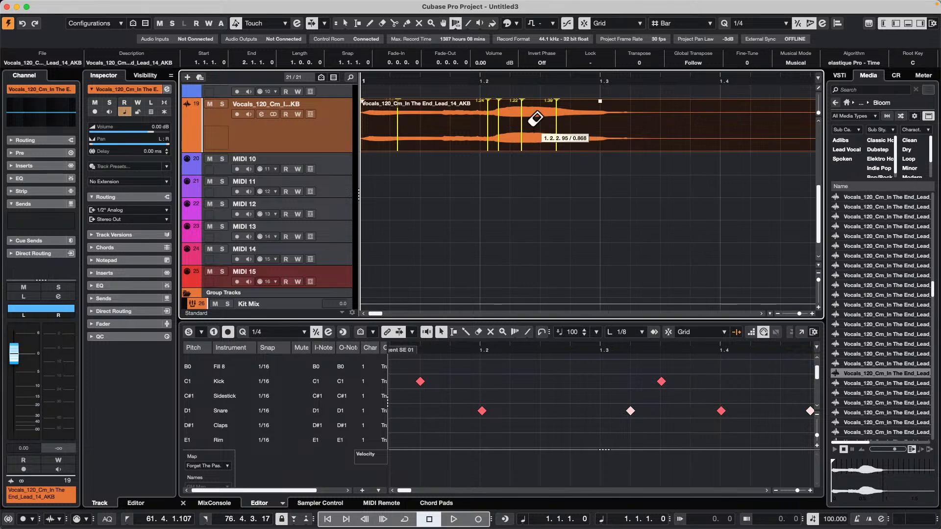
shift+click(521, 117)
shift+click(498, 117)
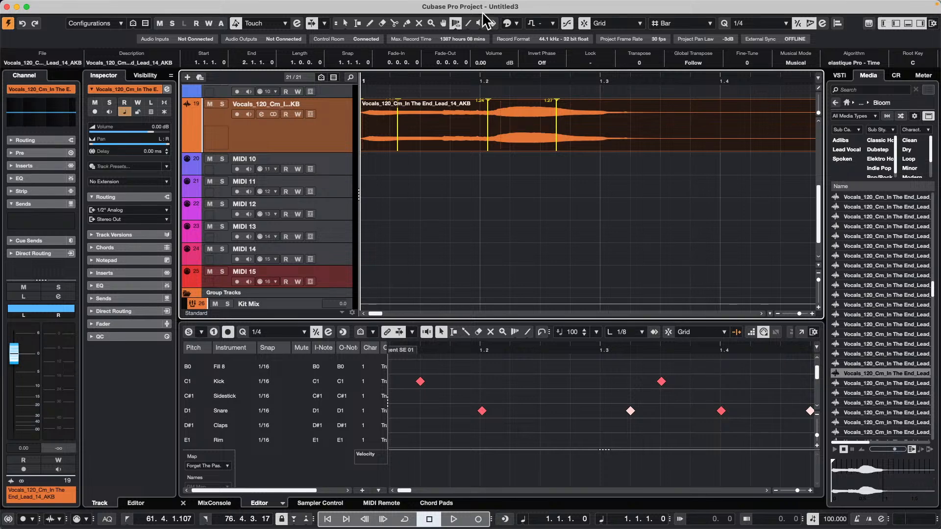
Step: Place the Vocals_120_Cm_In The End_Lead_15_AKB sample on the vocal track at bar 2
click(485, 75)
drag(485, 75, 485, 59)
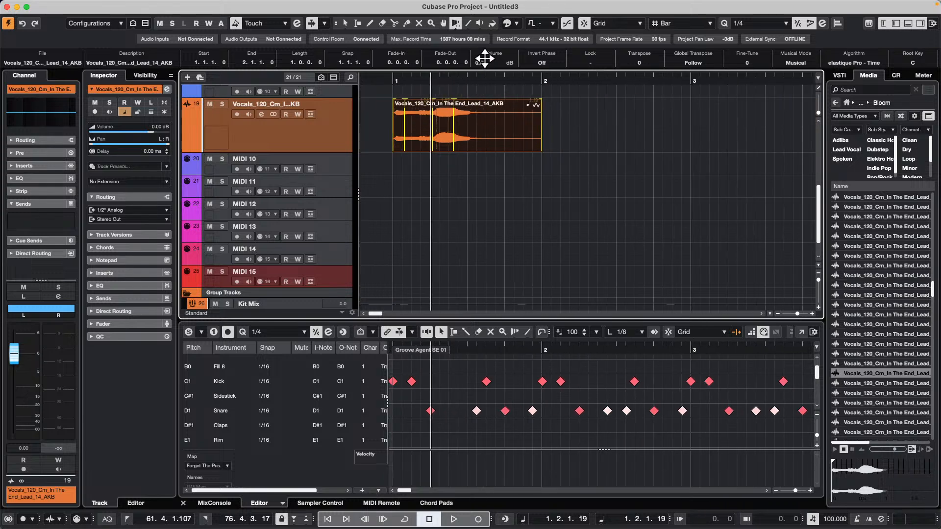
key(period)
drag(868, 381, 637, 140)
Step: Switch to the Range Selection tool, select bar 2 of the second vocal event and clear that range again
right_click(602, 141)
click(621, 134)
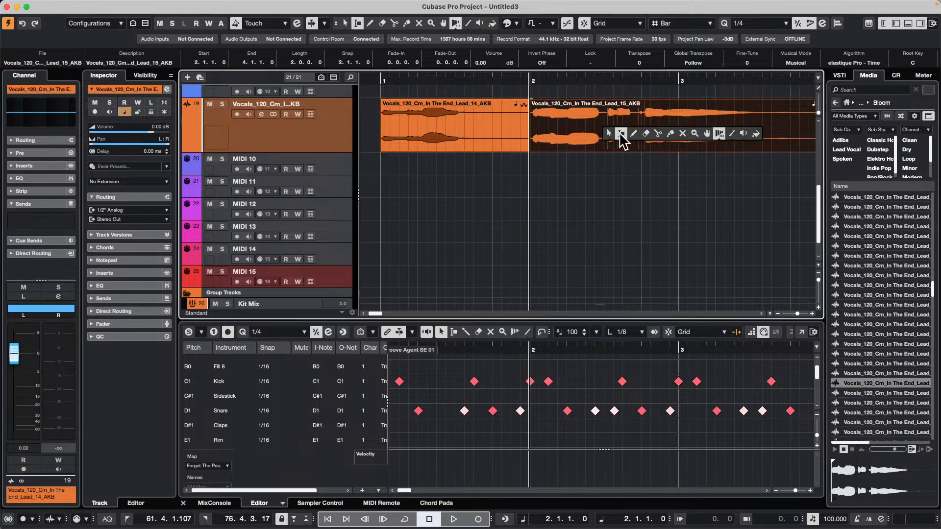
drag(600, 125, 632, 126)
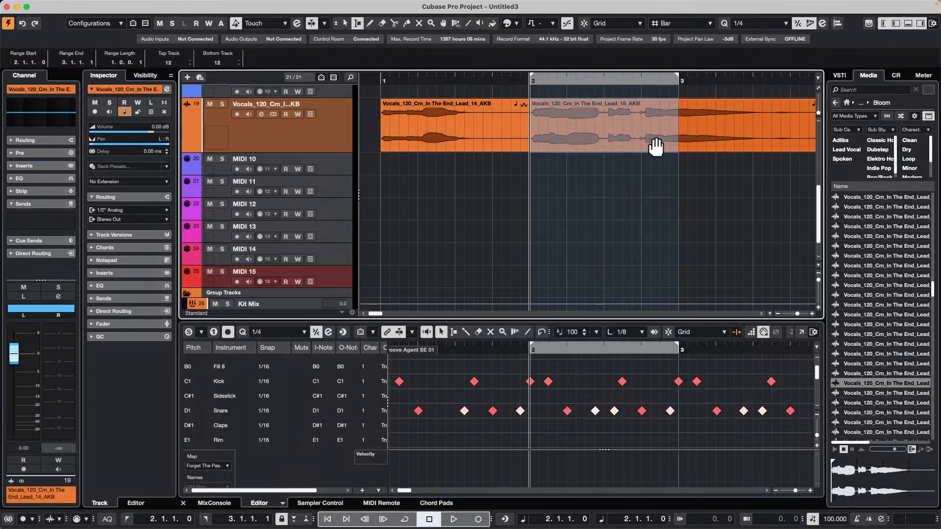
click(637, 129)
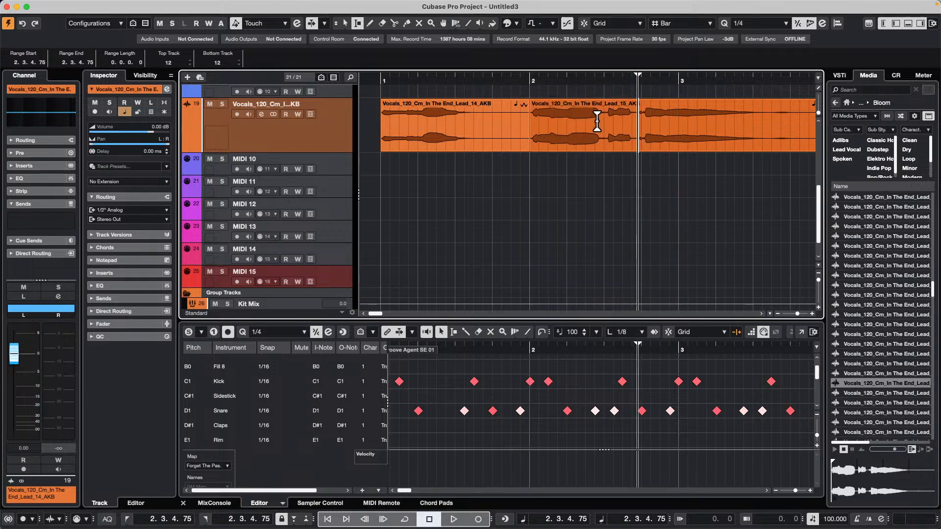
Step: Apply Delete Time to the range from 2.2.4.43 to 2.4.1.24 in the second vocal event, and undo it
drag(598, 121, 642, 121)
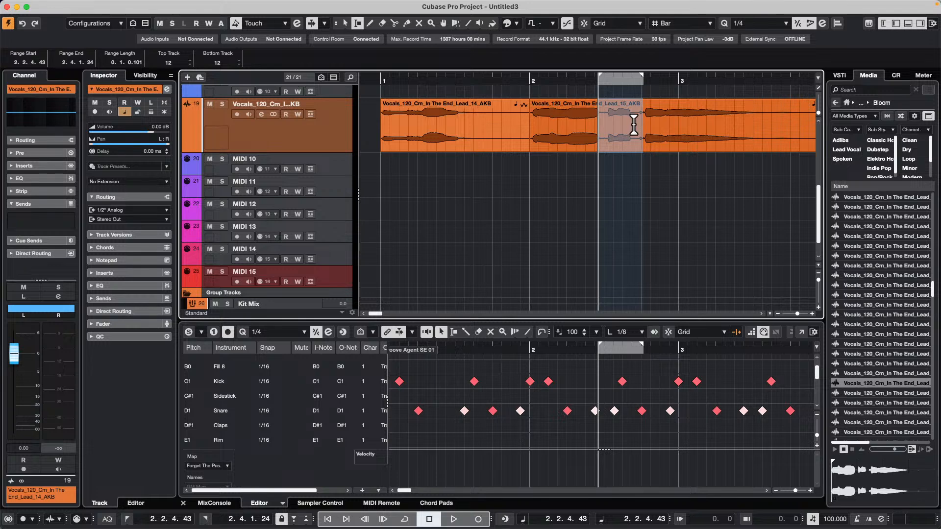
key(shift+BackSpace)
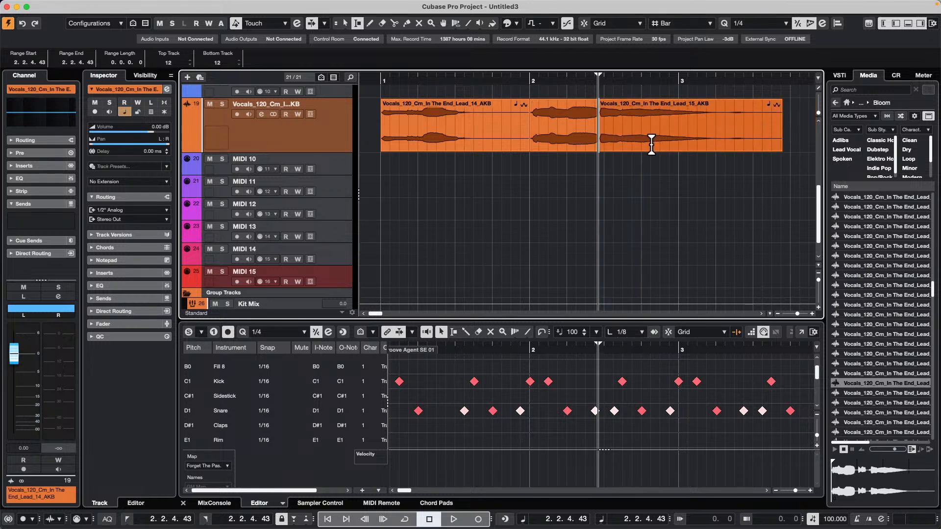
key(super+z)
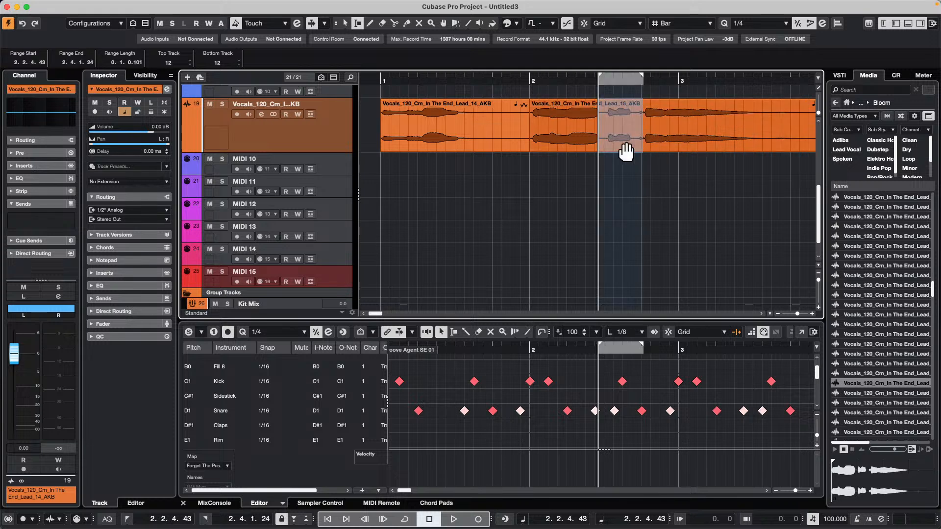
Step: Select a wider range from 2.2.2.87 to 2.4.3.75, try Delete Time and plain Delete on it, and undo each deletion
drag(582, 121, 665, 130)
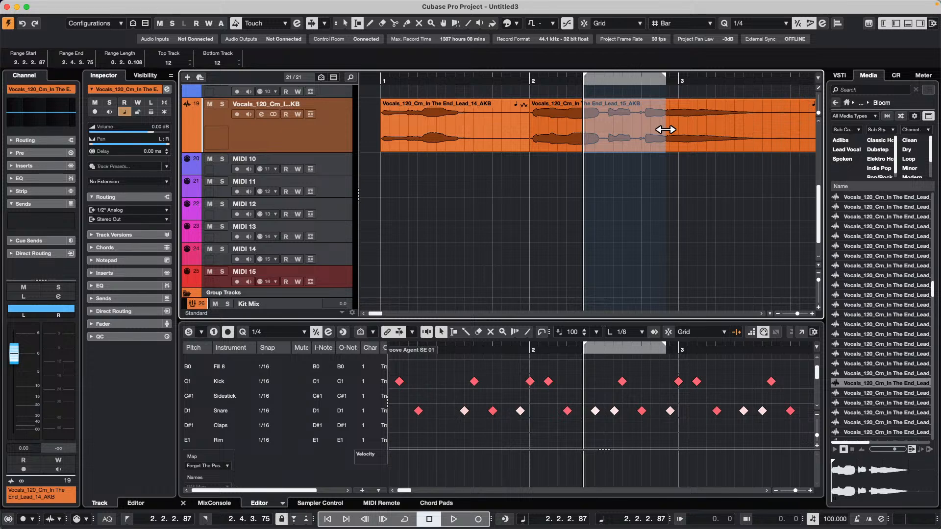
key(shift+BackSpace)
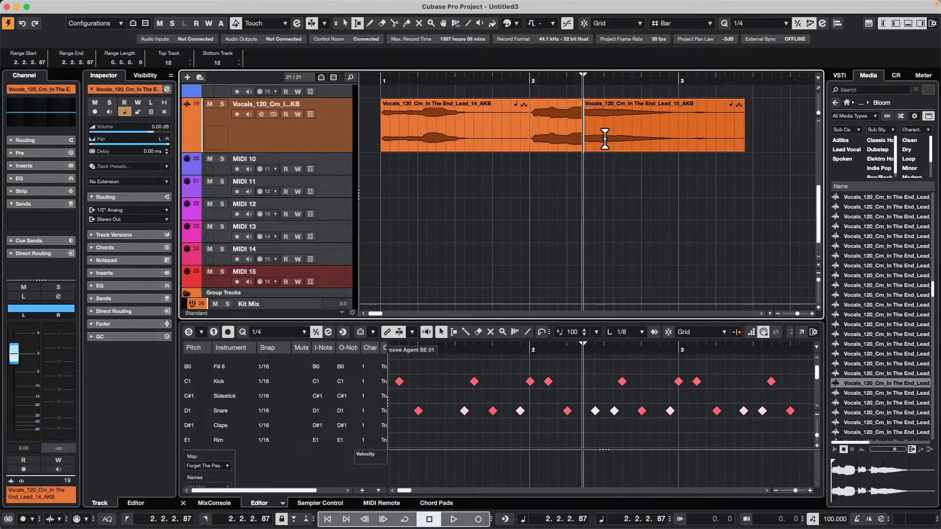
key(super+z)
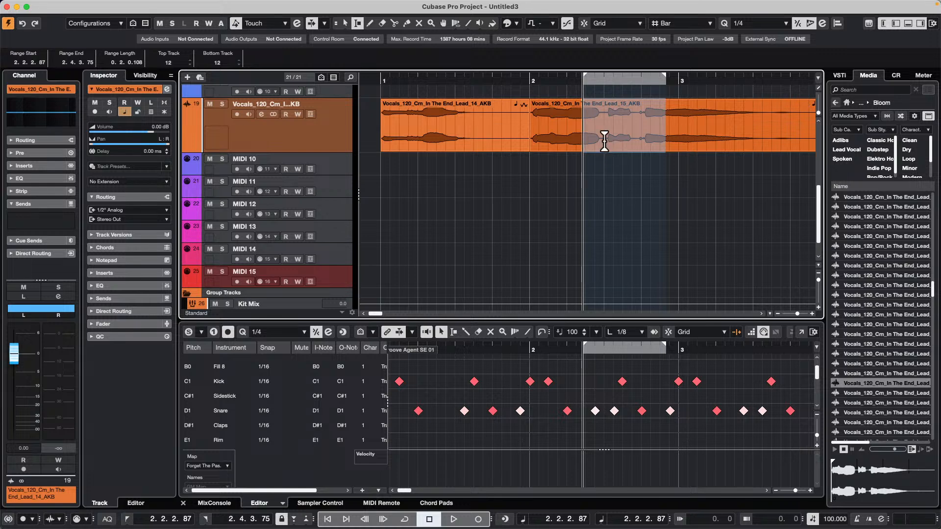
key(Delete)
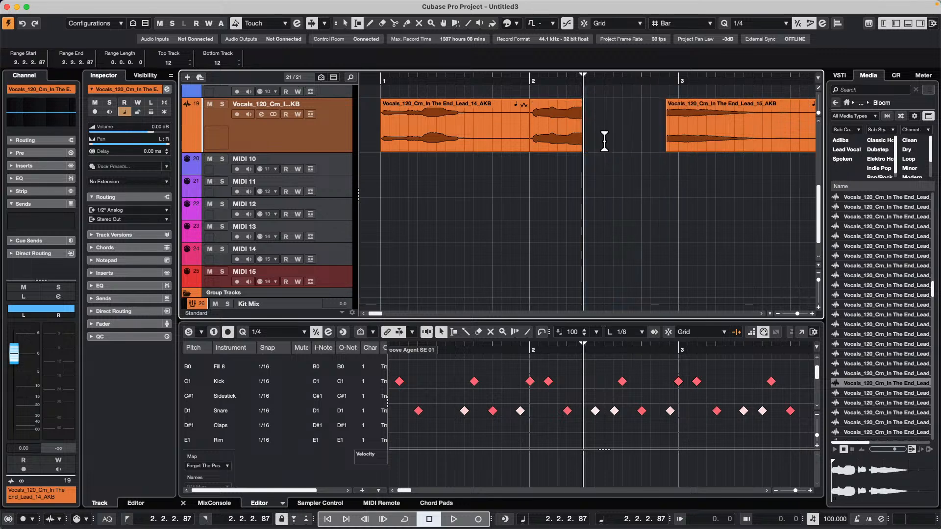
key(super+z)
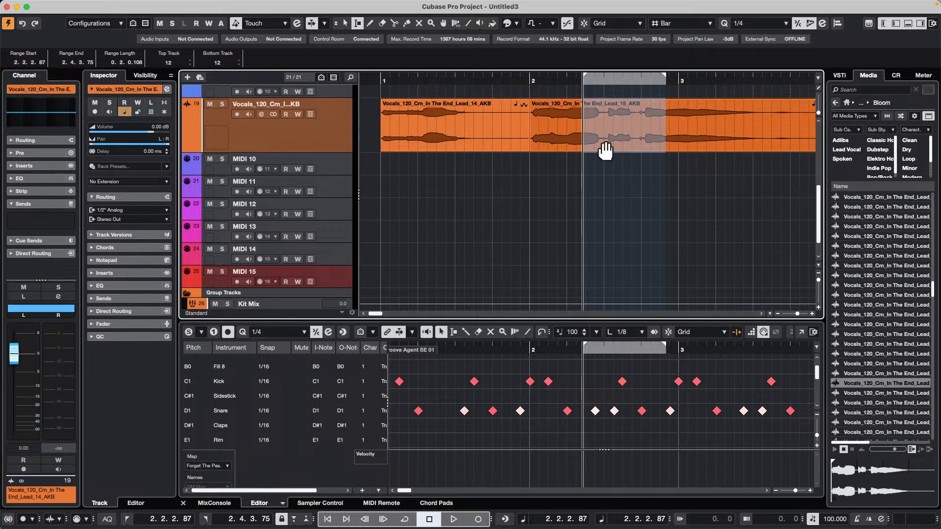
Step: Apply Delete Time to the range from 2.2.2.87 to 2.4.3.75 in the second vocal event once more, and undo it
click(86, 5)
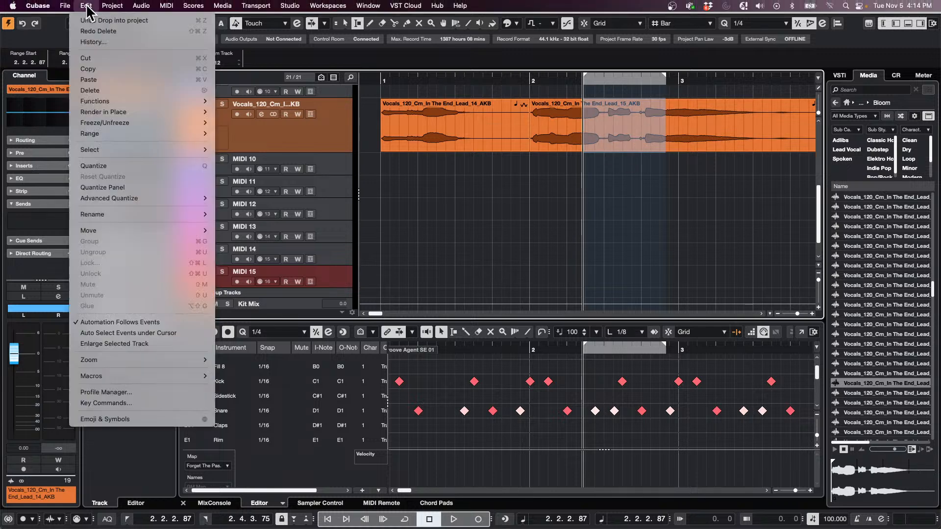
mouse_move(167, 134)
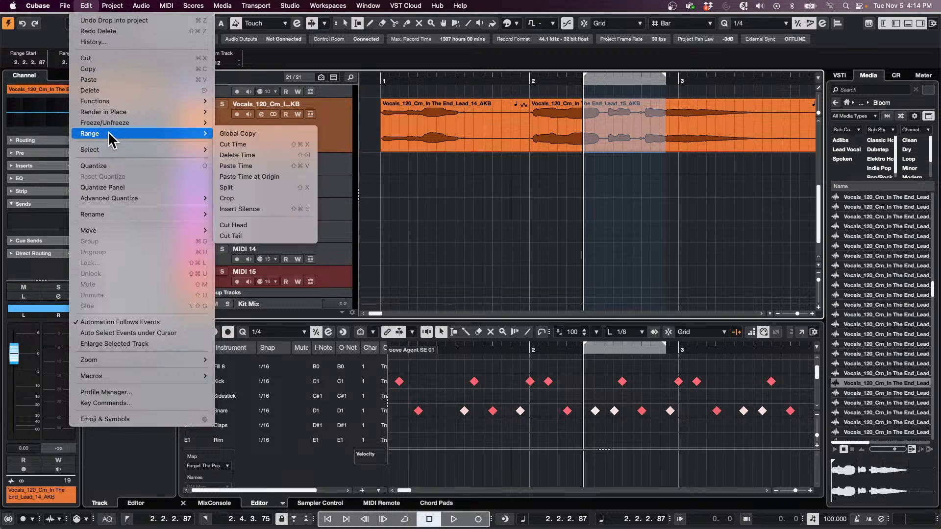
click(269, 155)
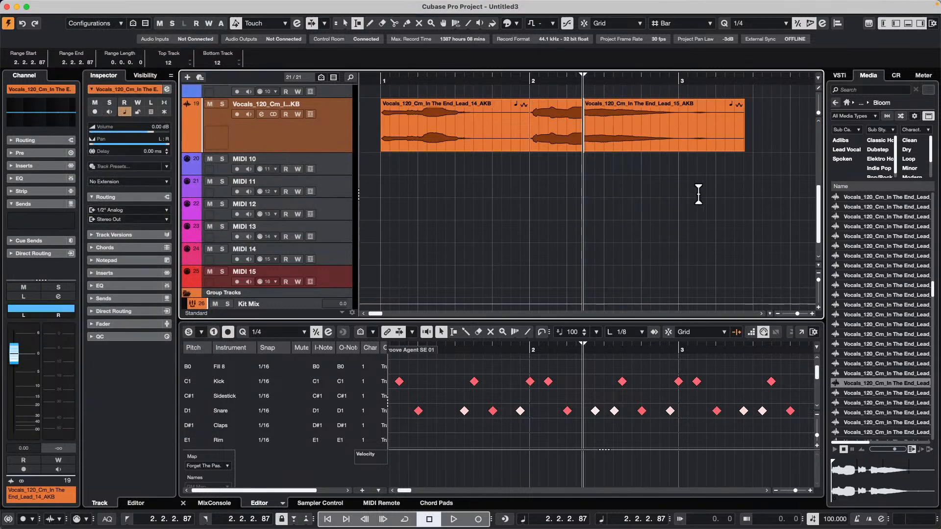
key(super+z)
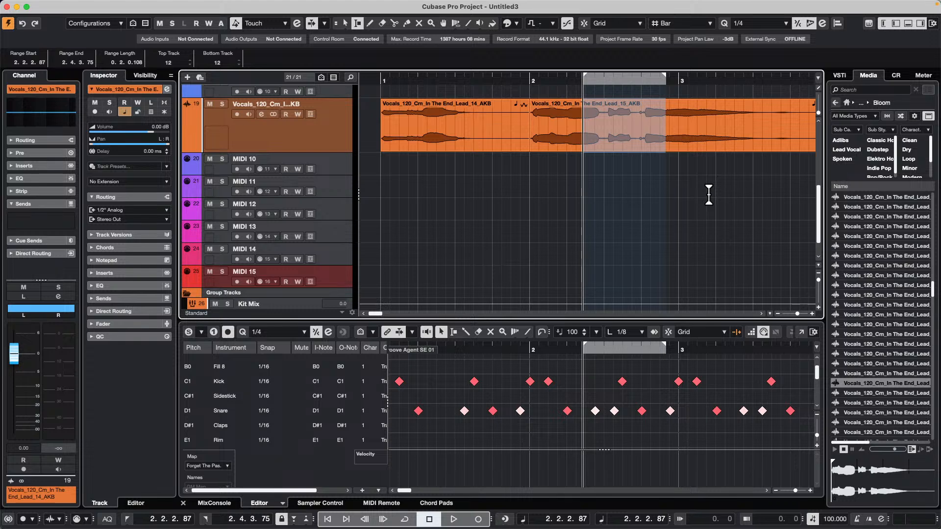
Step: Open the Vocals_120_Cm_In The End_Lead_15_AKB event in the Sample Editor and activate the editor's Range Selection tool
right_click(579, 139)
click(576, 141)
double_click(578, 142)
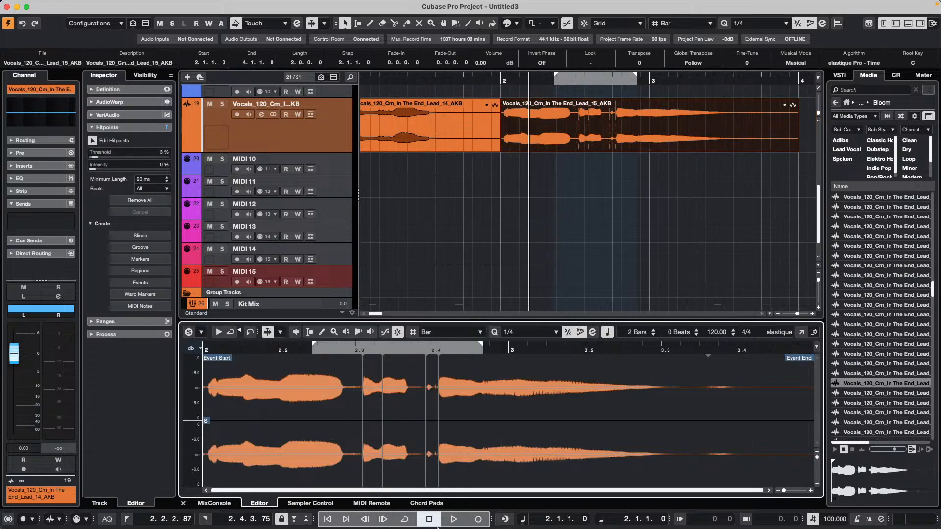
key(2)
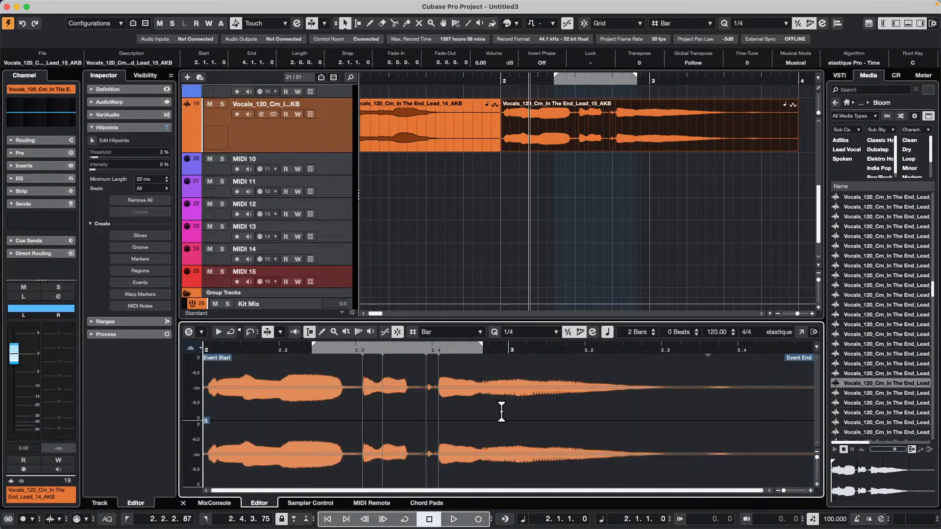
Step: In the Sample Editor, try deleting the ranges 2.4.1.39 to 3.1.3.64 and 2.2.4.15 to 2.3.4.55, undoing each deletion
drag(557, 412, 438, 412)
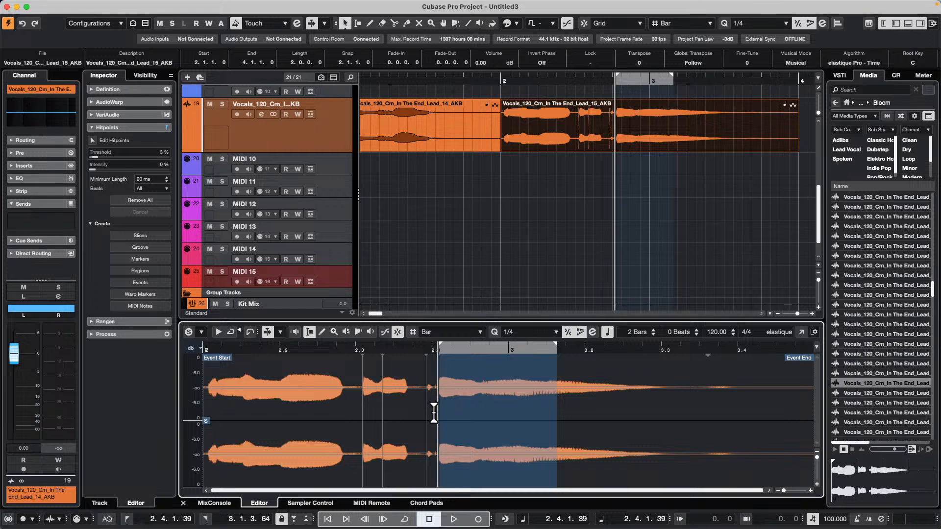
key(BackSpace)
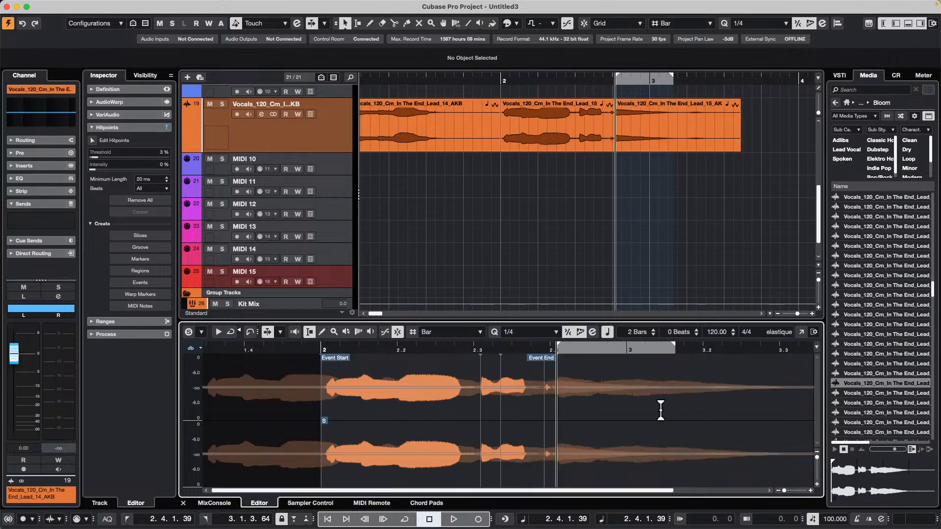
key(super+z)
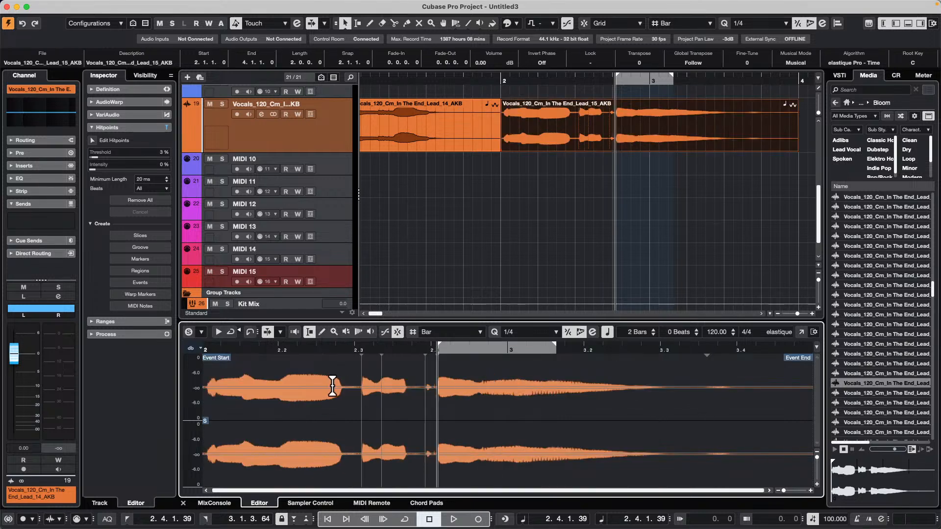
drag(337, 387, 420, 399)
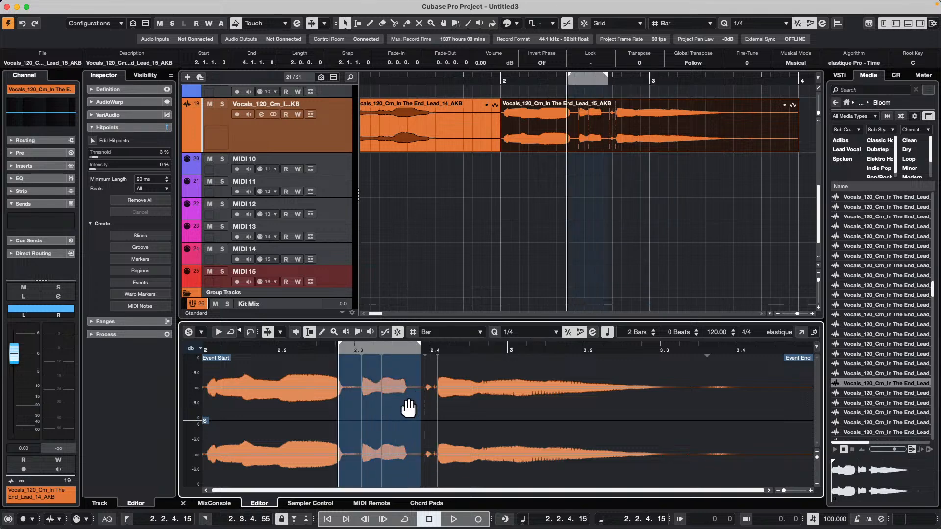
key(Delete)
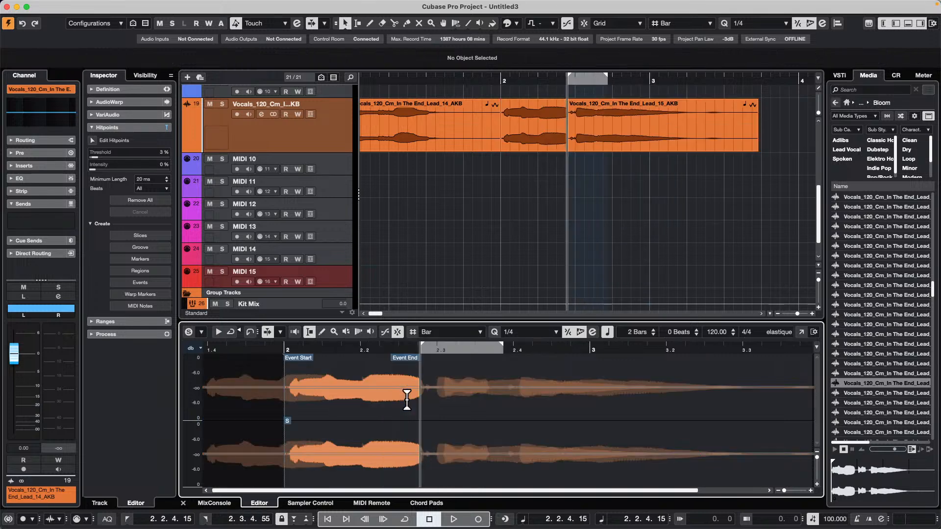
key(super+z)
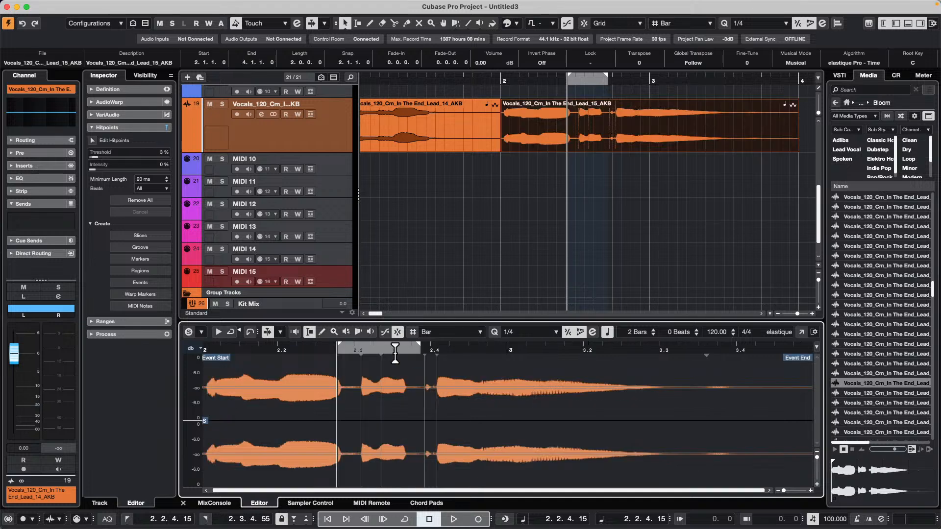
click(498, 237)
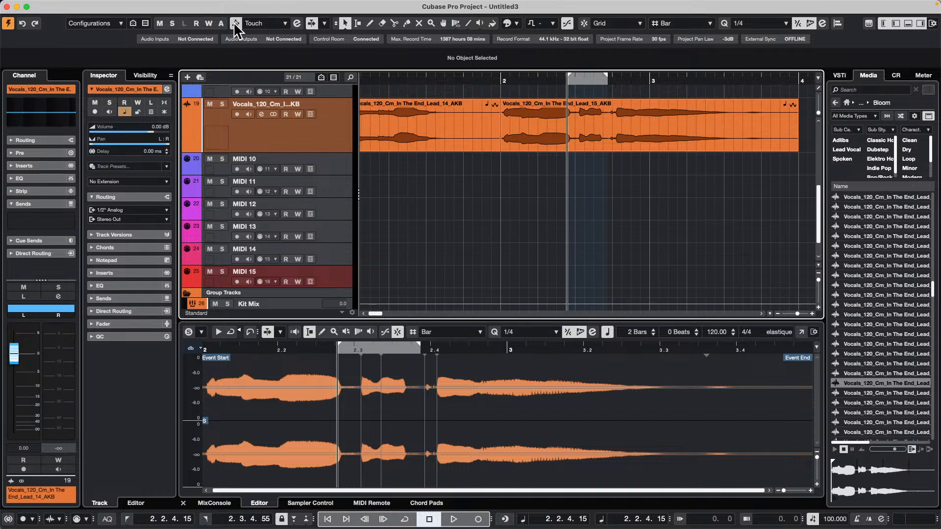
Step: Open the recent project Amos Moses - GO.cpr and activate it
mouse_move(92, 15)
click(66, 6)
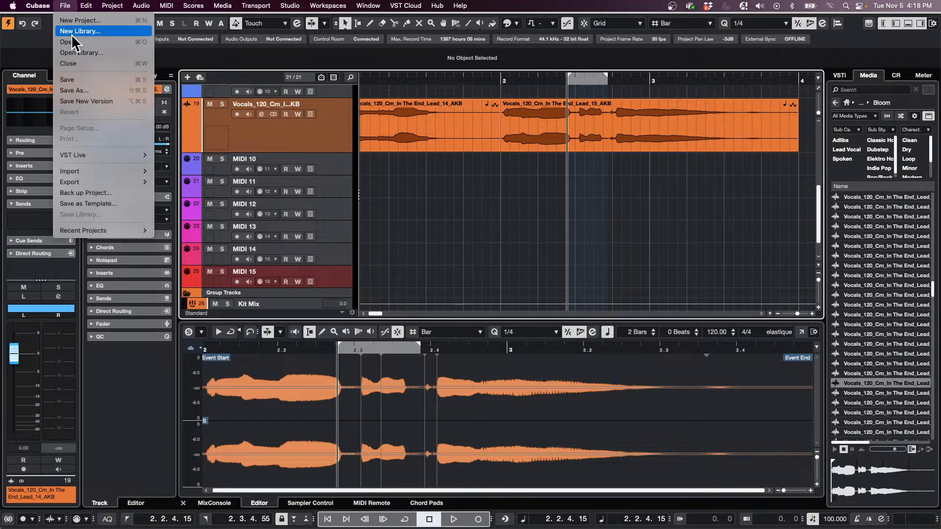
mouse_move(143, 230)
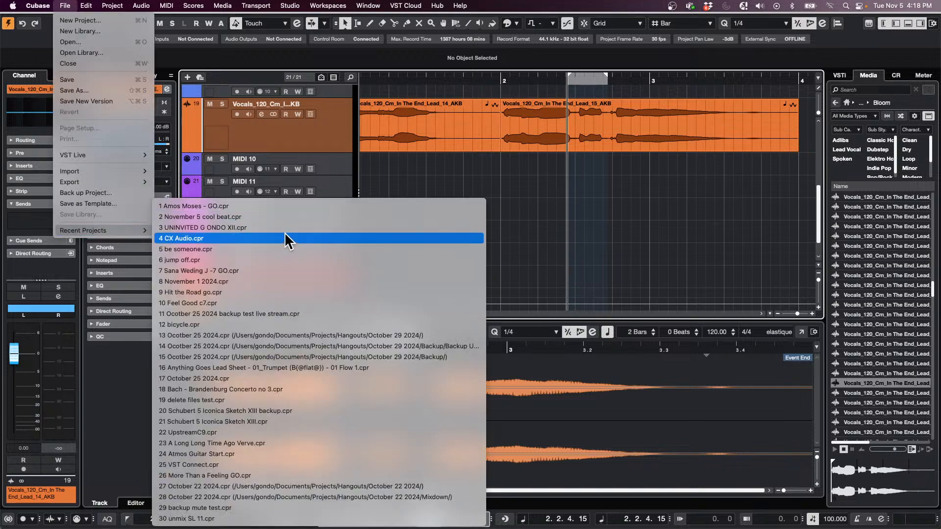
click(276, 206)
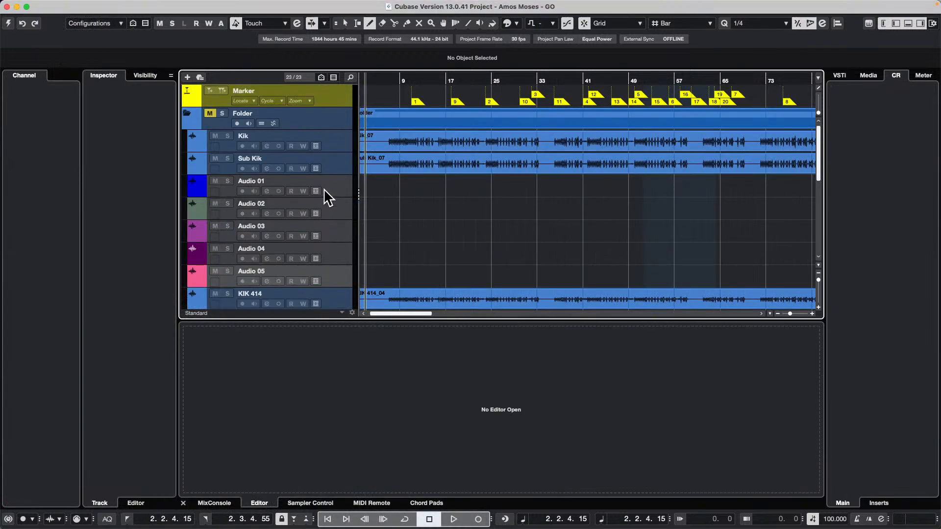
click(9, 24)
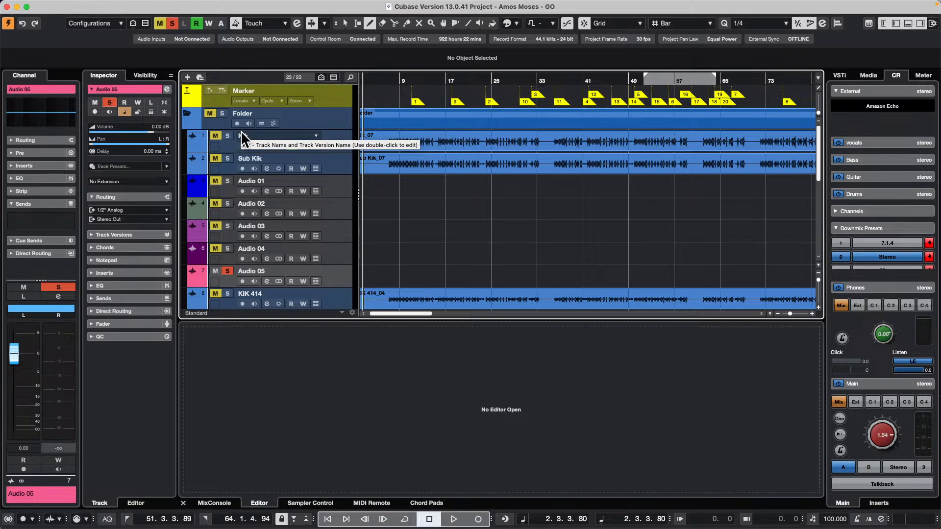
Step: Revert the Amos Moses - GO project to its previously saved version
click(65, 6)
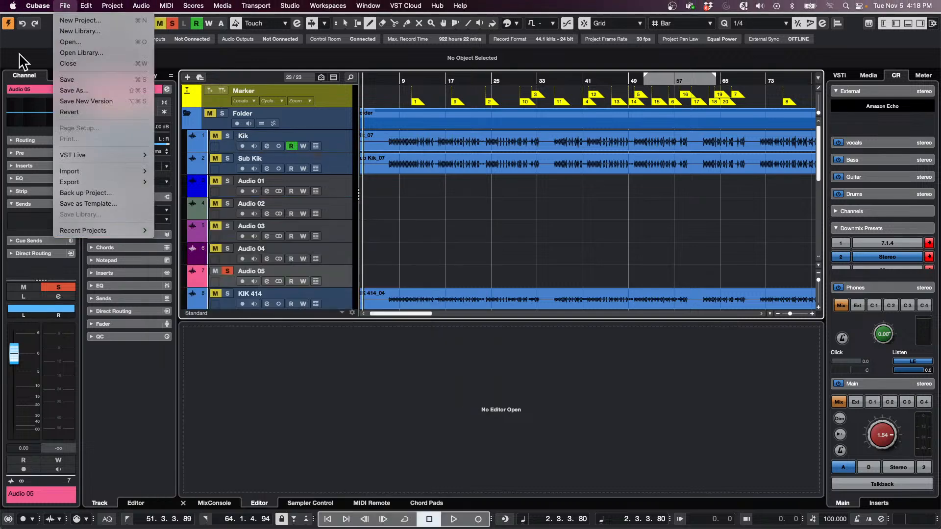
mouse_move(82, 183)
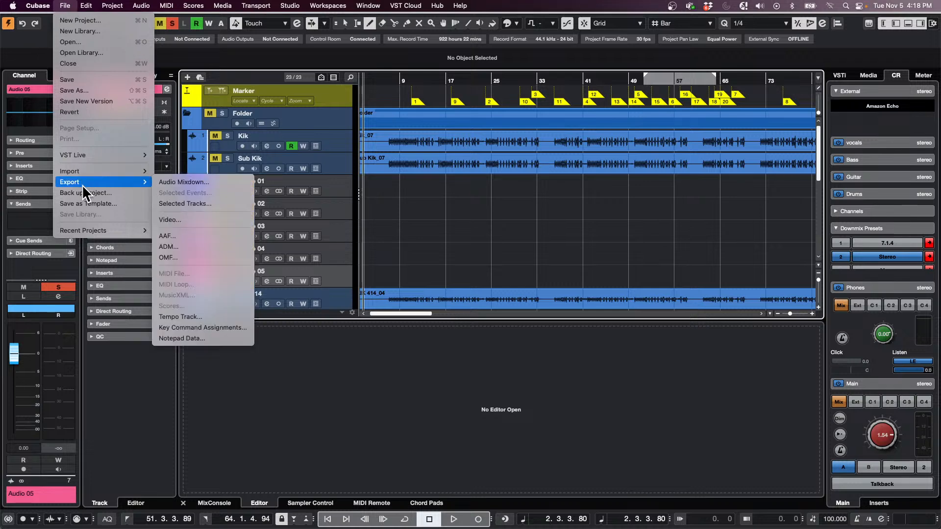
mouse_move(142, 231)
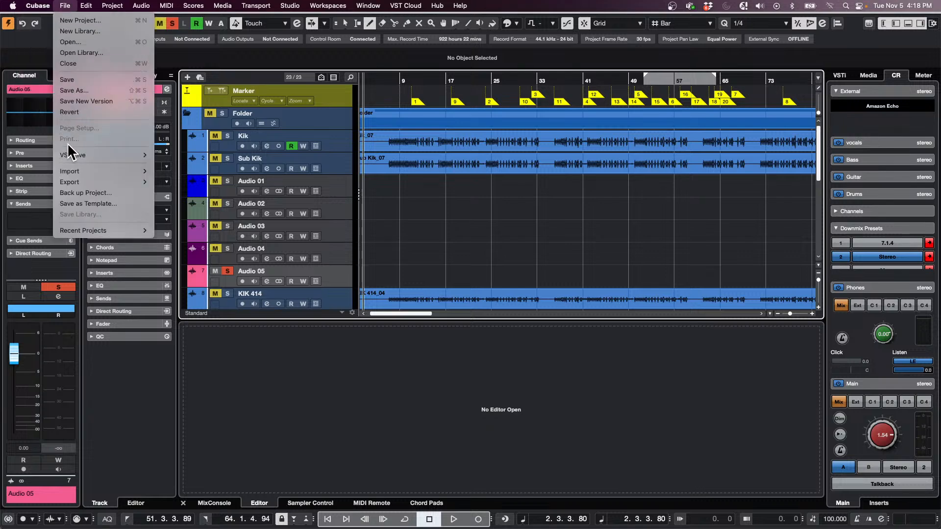
click(81, 111)
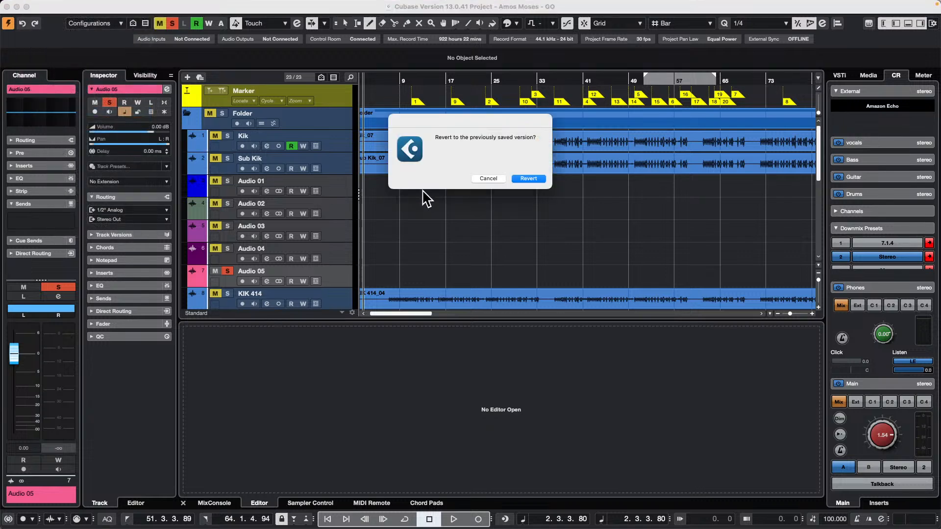
click(533, 178)
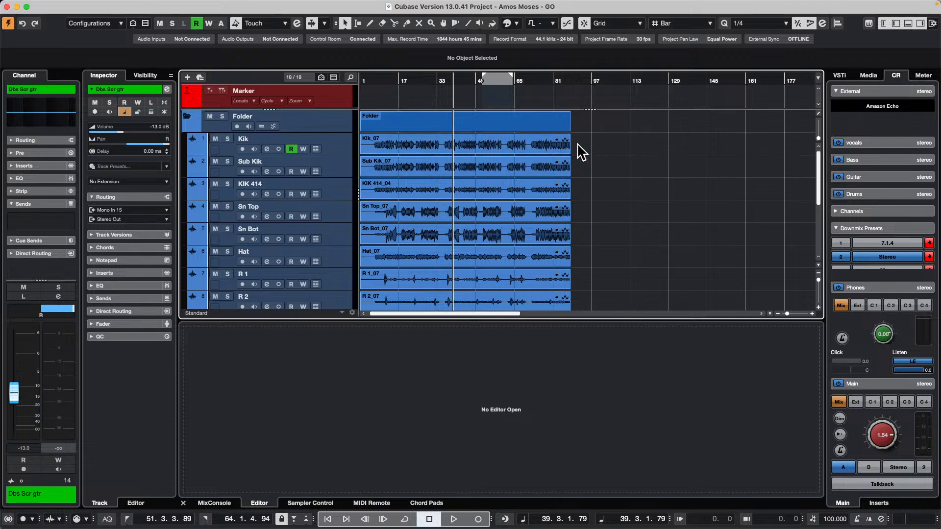
Step: Select all audio events from Kik to Dbs Scr gtr, place the cursor at bar 16 and set the algorithm to Standard - Mix
drag(581, 152, 354, 294)
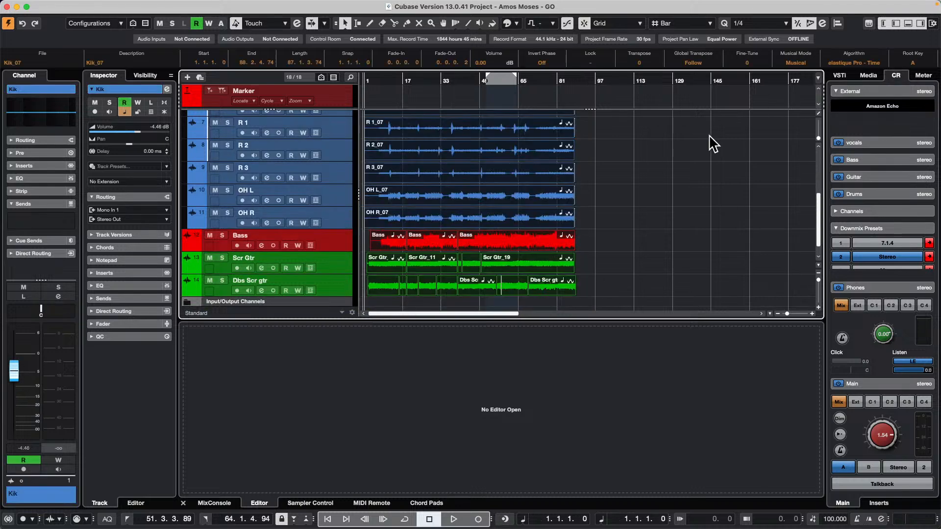
scroll(649, 160, up, 6)
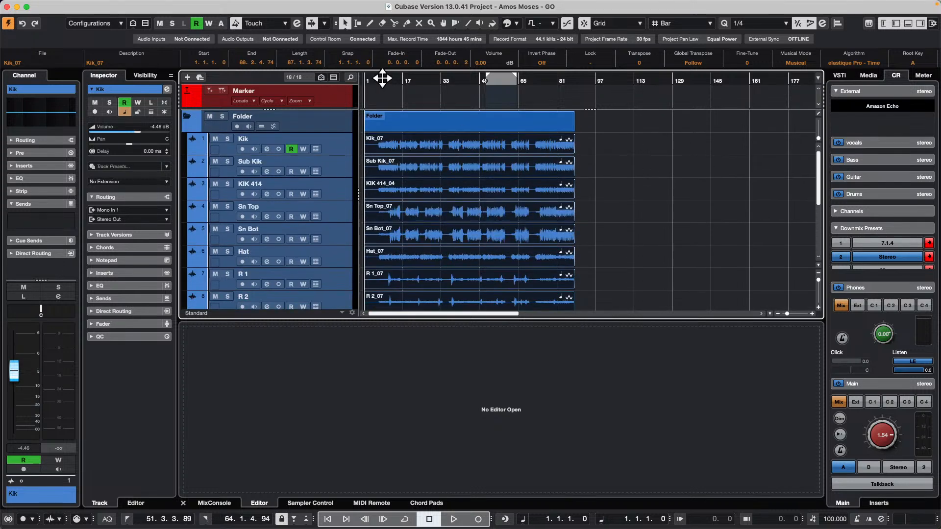
drag(400, 80, 403, 95)
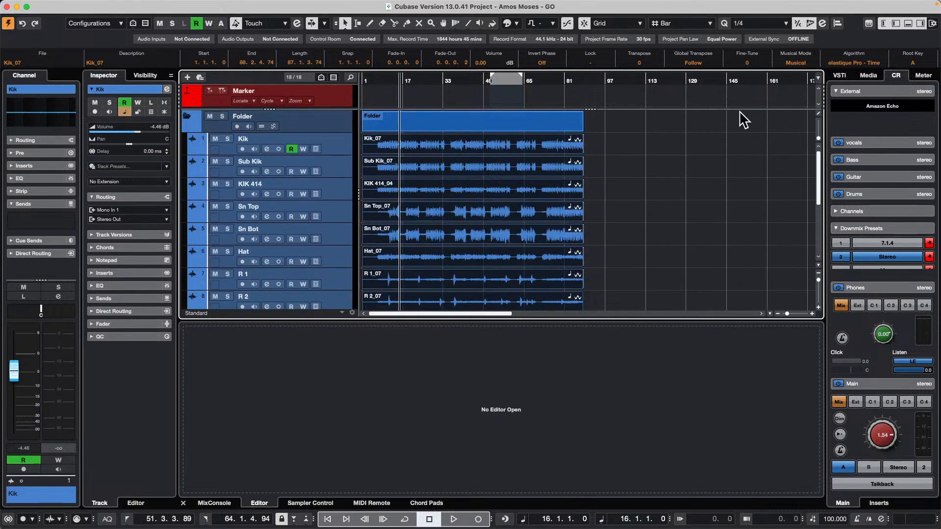
click(843, 62)
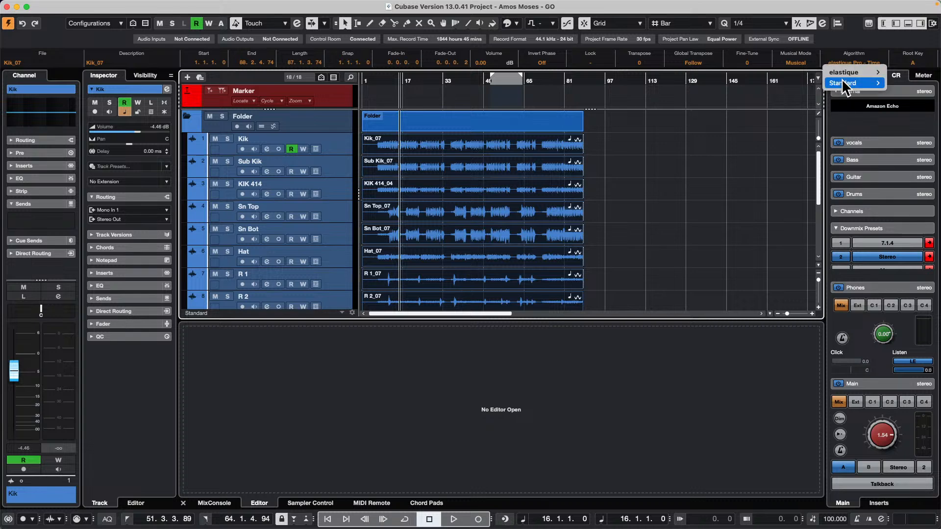
mouse_move(841, 82)
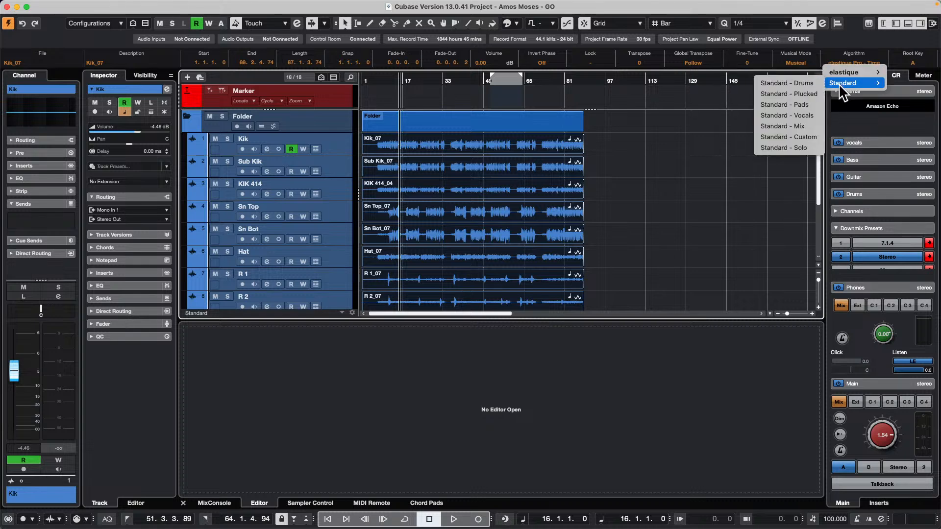
click(805, 128)
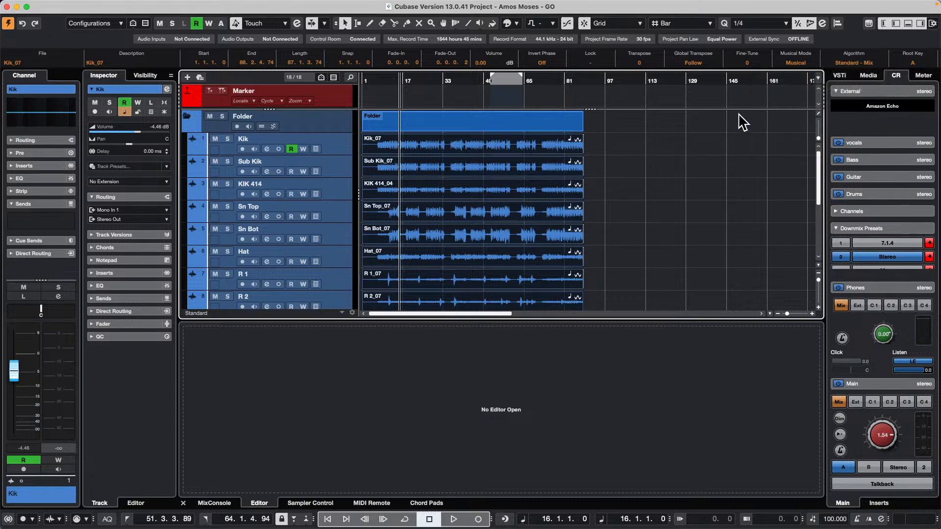
Step: Play the project from bar 16 and check the algorithm of the KIK 414_04 and Sn Top_07 events
key(space)
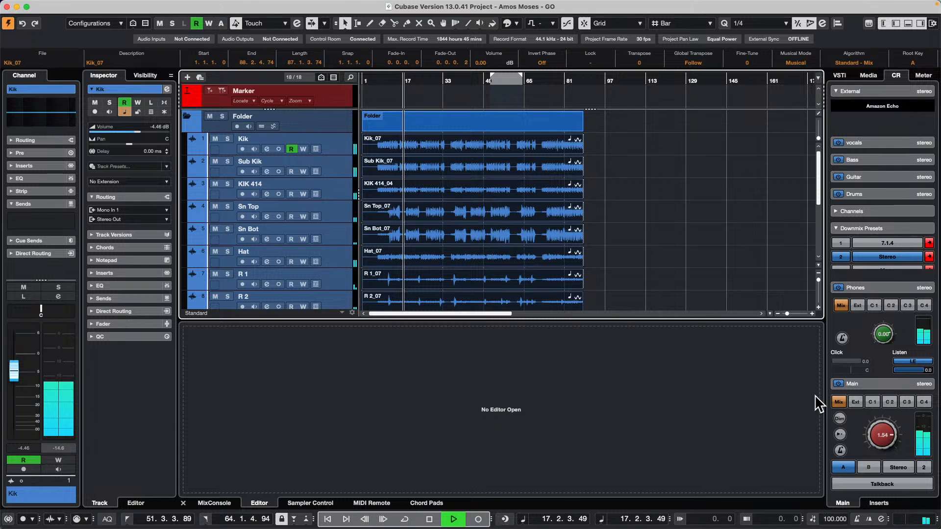
click(477, 189)
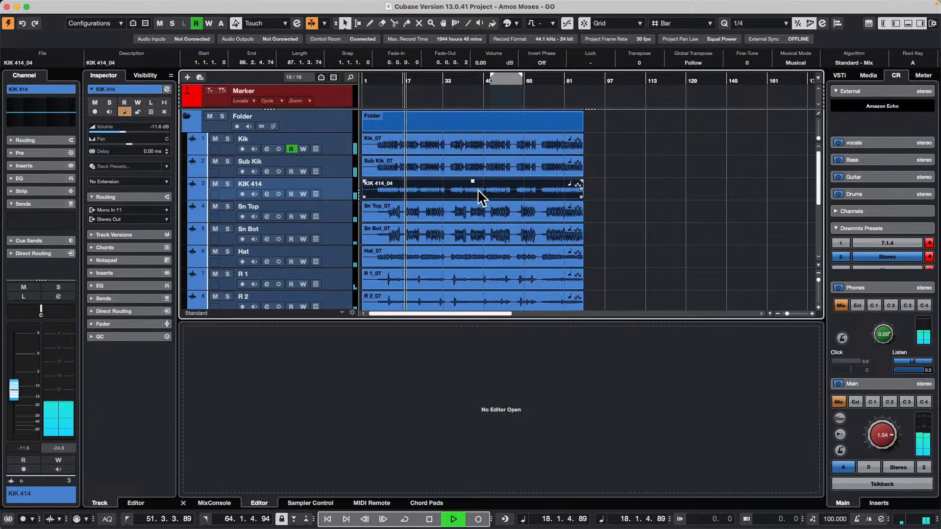
click(476, 211)
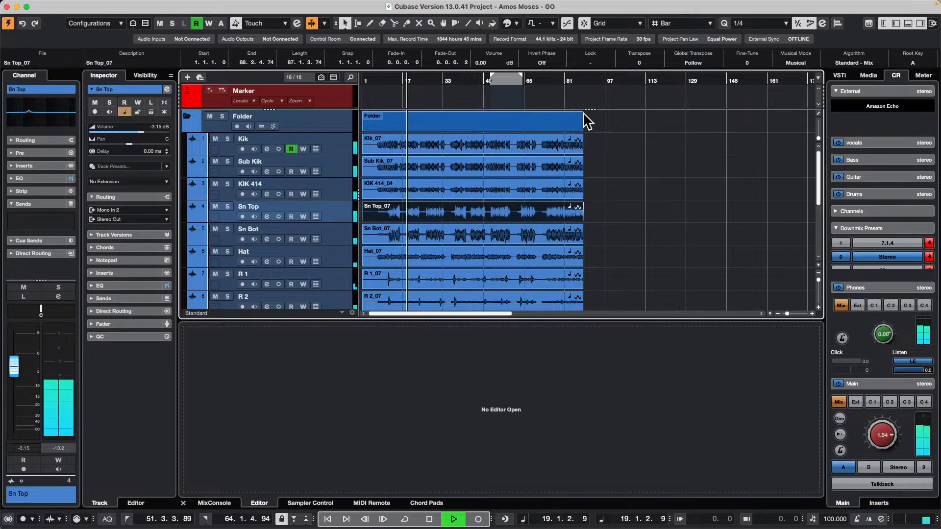
drag(594, 147, 686, 284)
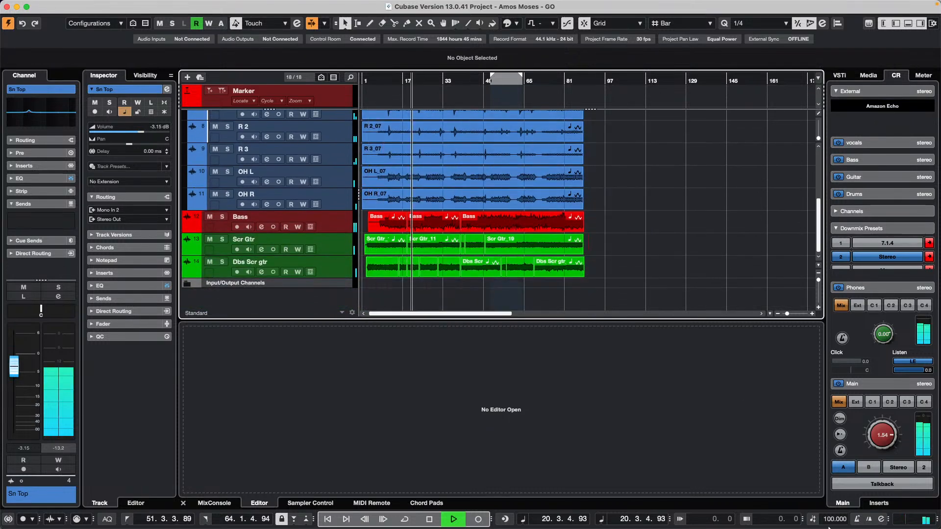
Step: Set the project tempo to 70 BPM during playback
double_click(841, 520)
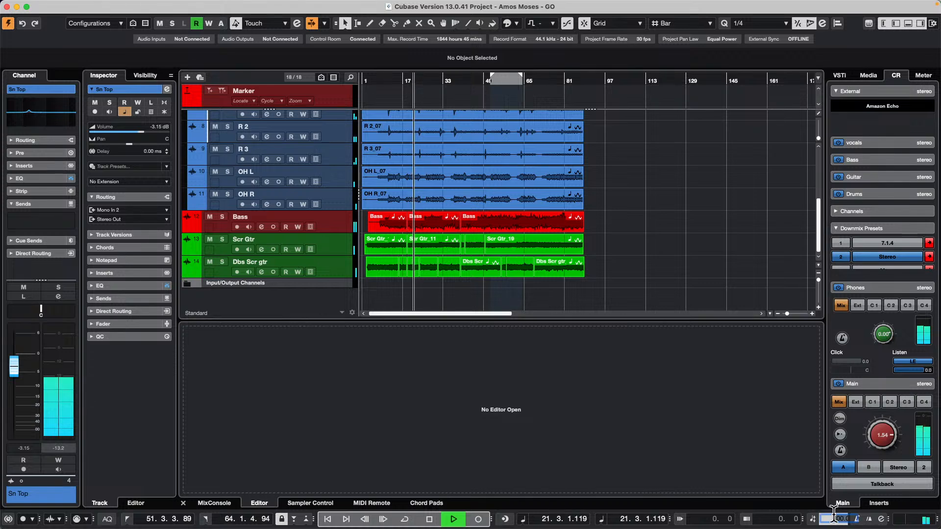
text(70)
key(Return)
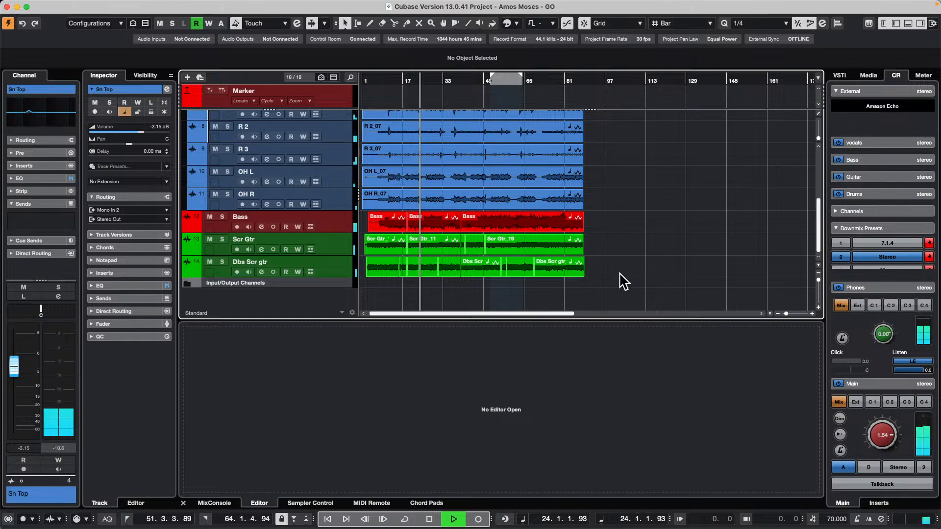
Step: Select all audio events, set their algorithm to elastique Pro - Time, and play the project briefly from the start
drag(621, 277, 370, 151)
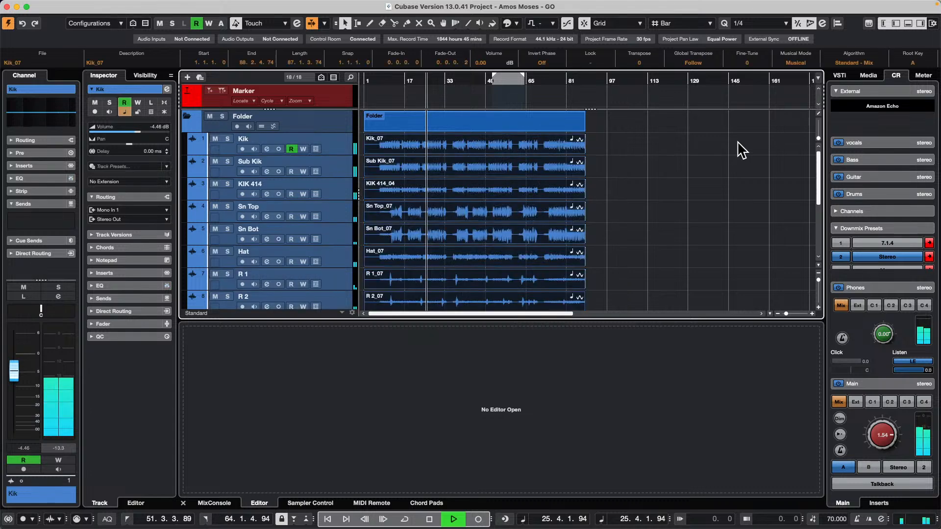
click(861, 63)
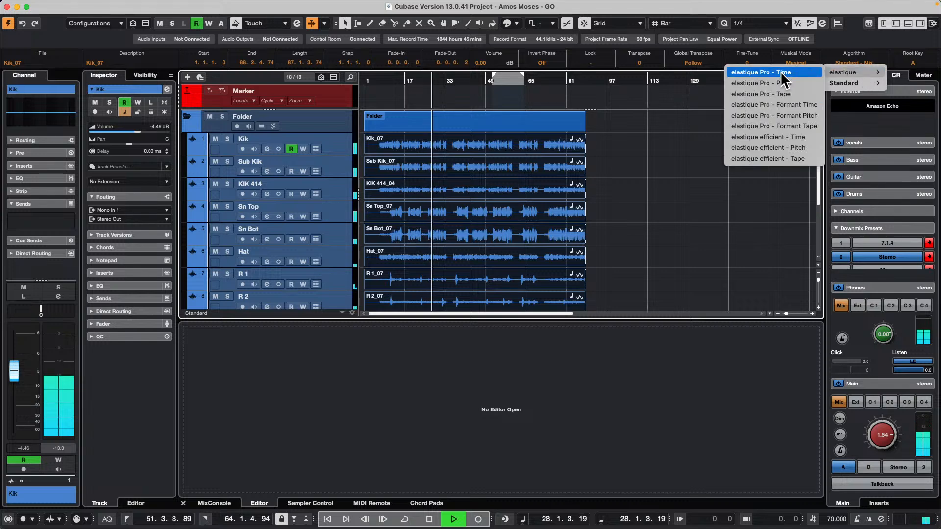
click(780, 72)
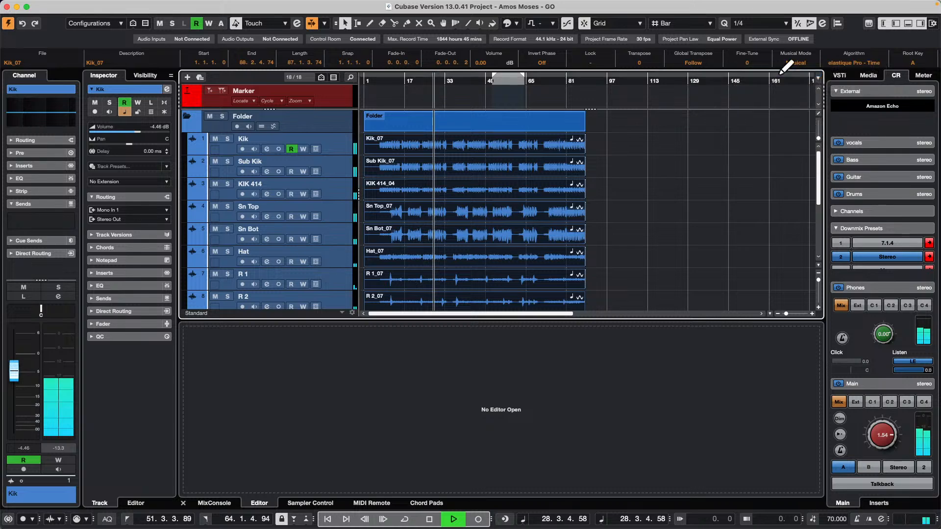
key(space)
key(period)
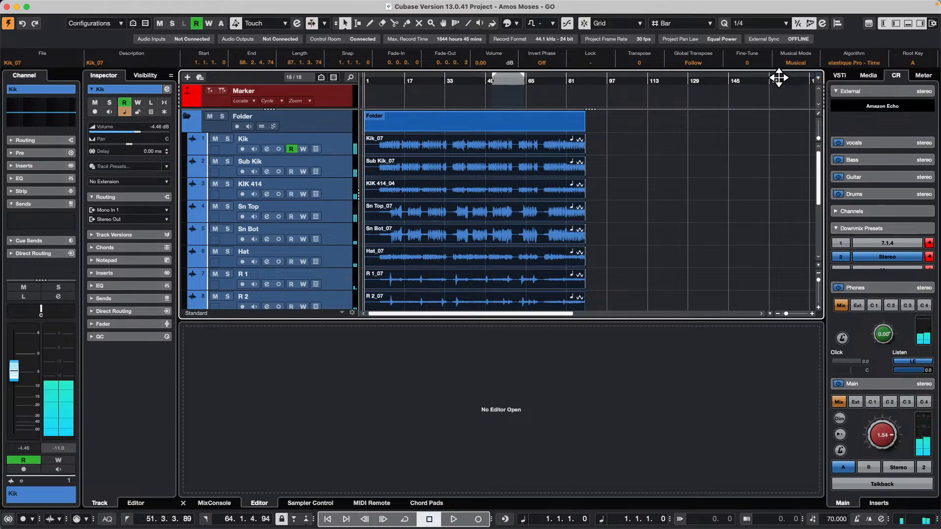
key(space)
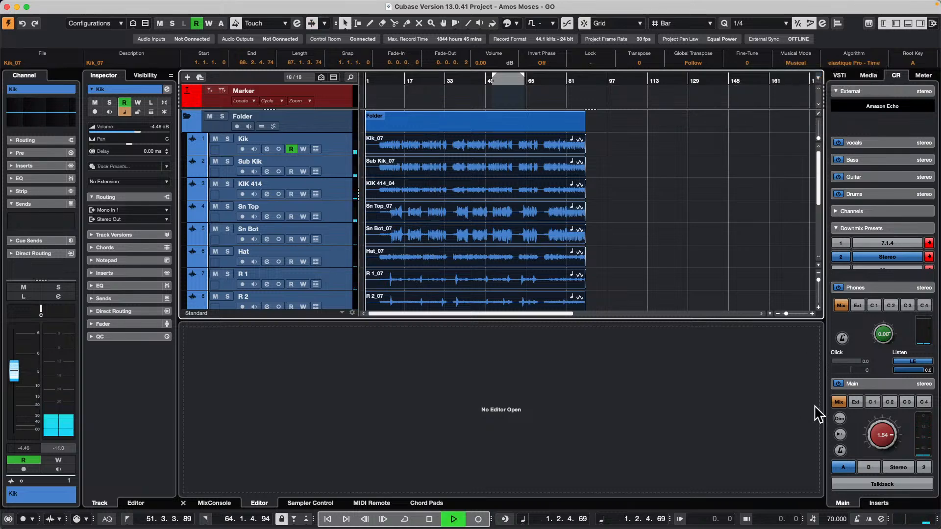
key(space)
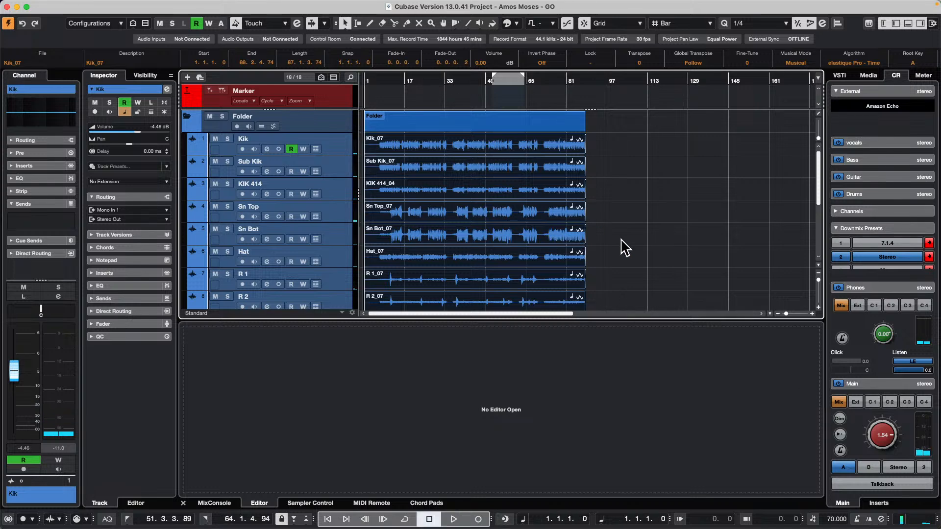
Step: Set the project tempo to 100 BPM and play the song from around bar 17
double_click(829, 521)
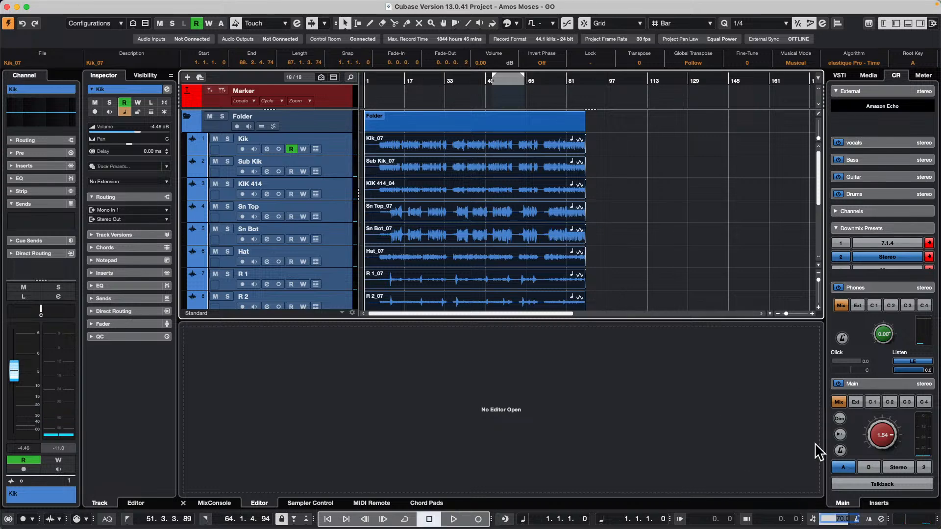
key(BackSpace)
text(100)
key(Return)
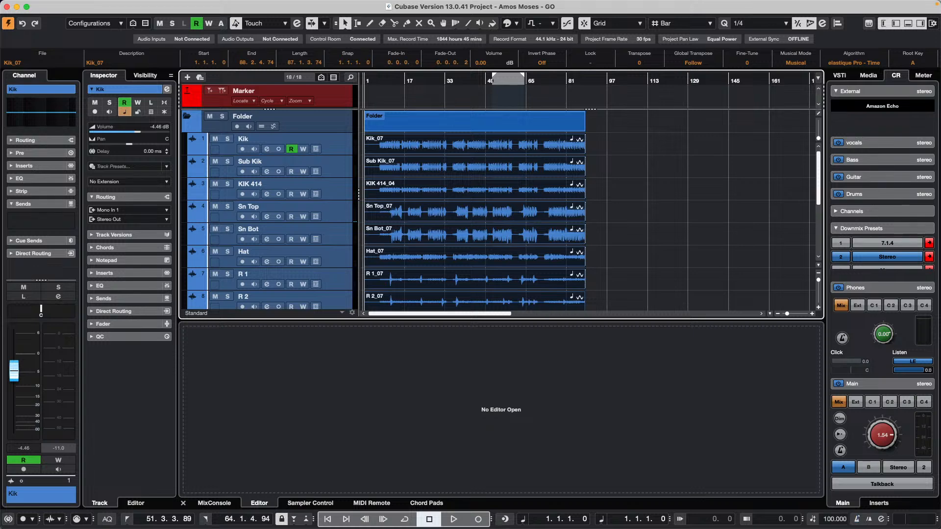
key(space)
click(405, 81)
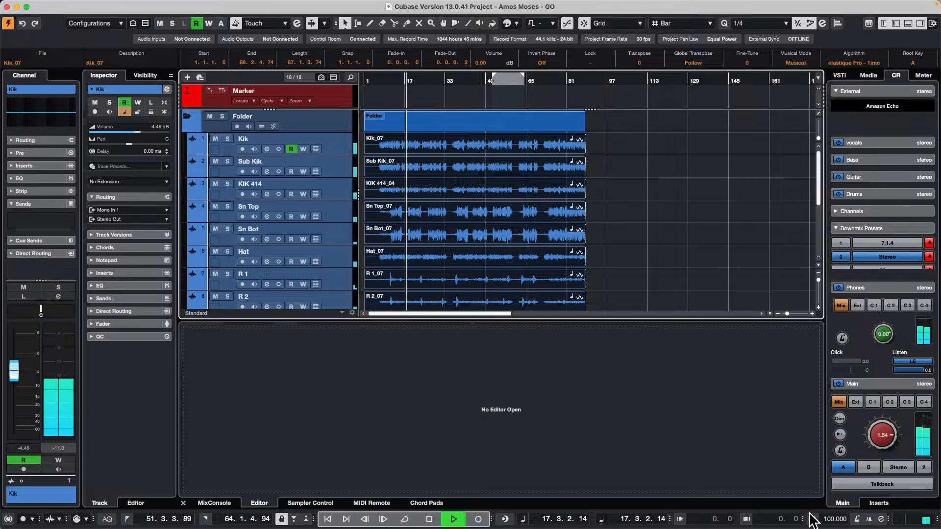
Step: Set the project tempo to 70 BPM during playback, listen to the slowed-down events and stop
scroll(833, 520, down, 1)
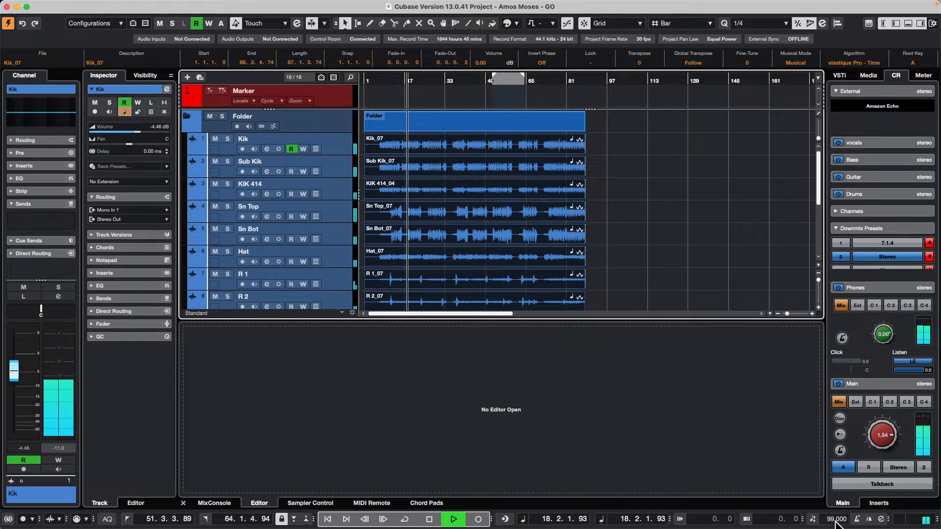
double_click(836, 522)
text(70)
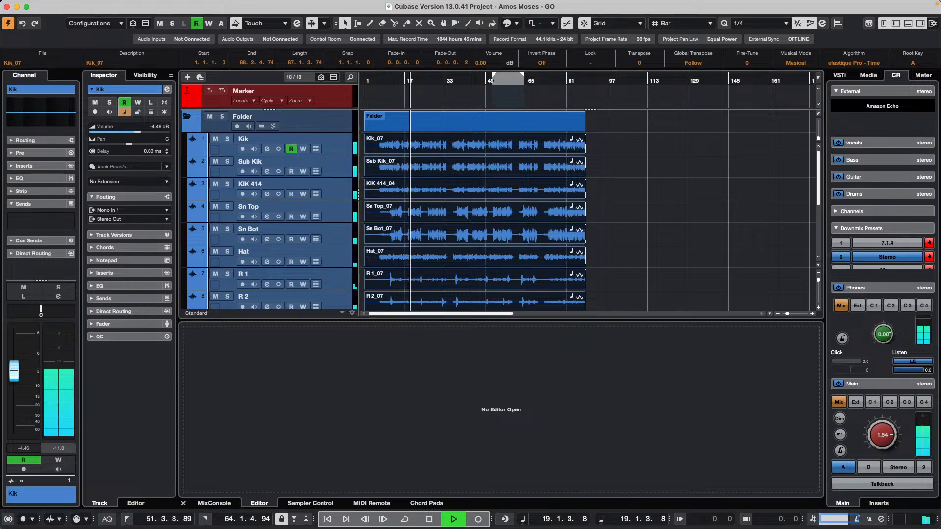
key(Return)
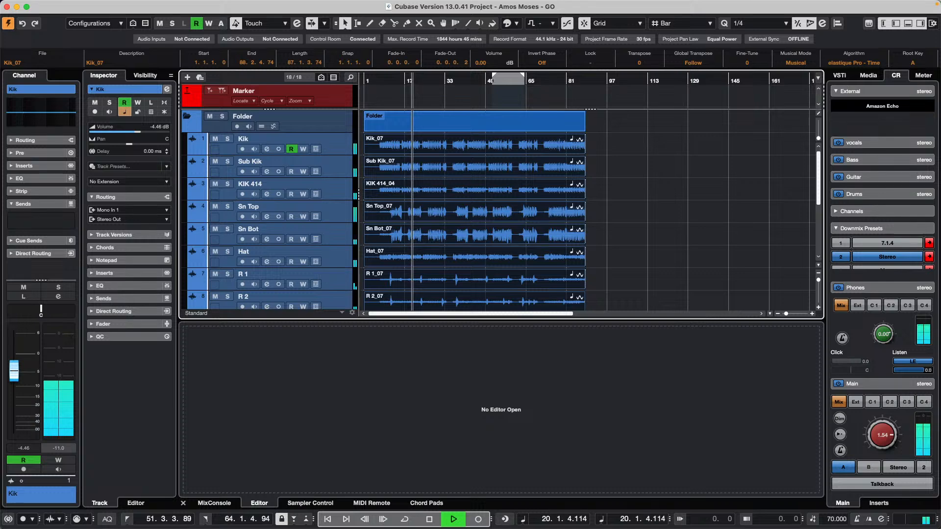
key(space)
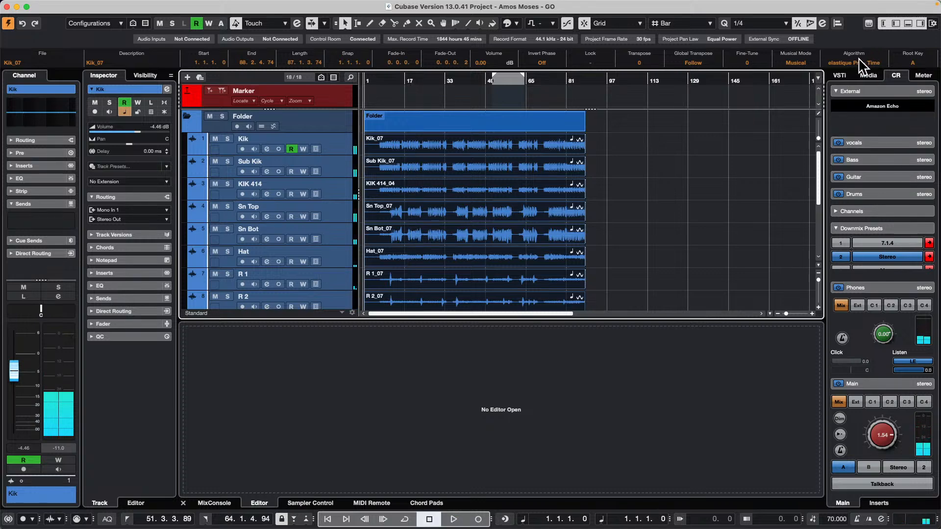
Step: Set the algorithm of all selected audio events to elastique Pro - Tape
click(862, 63)
mouse_move(857, 85)
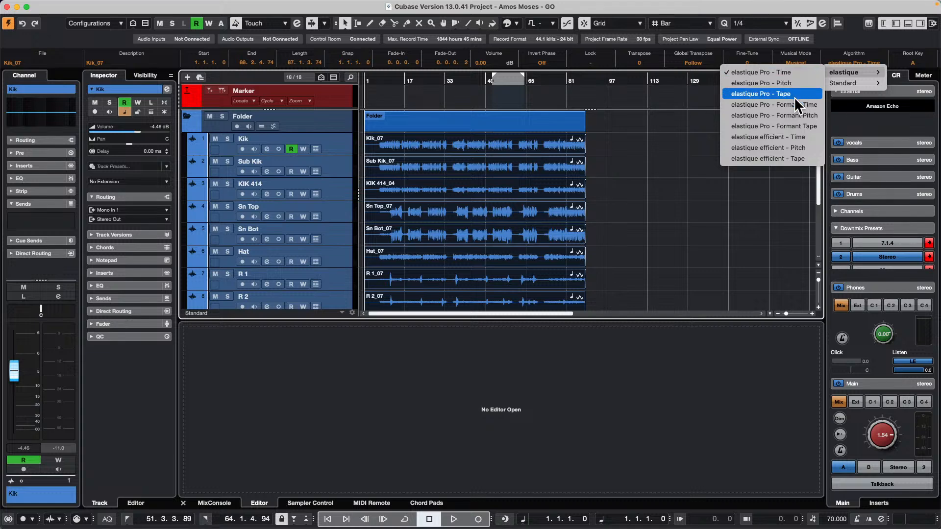
key(Escape)
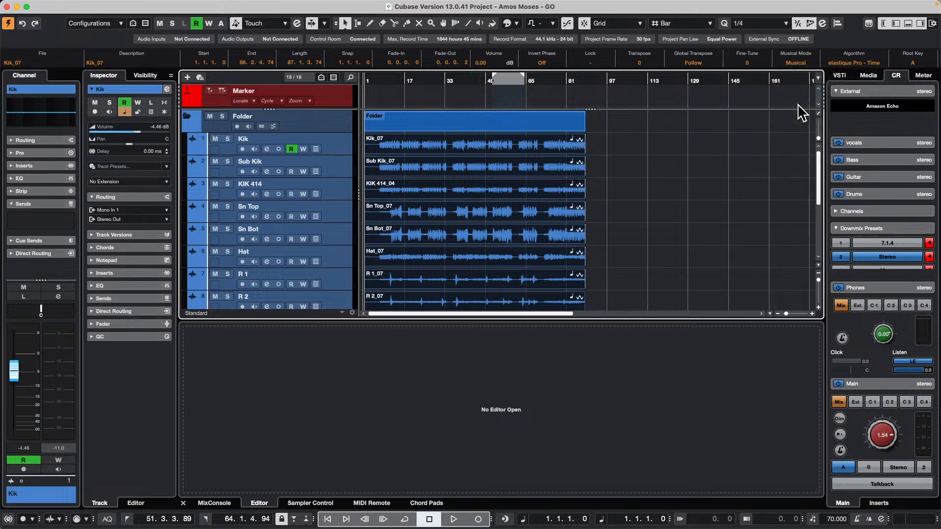
Step: Add a tempo track below the Dbs Scr gtr track
scroll(290, 143, down, 5)
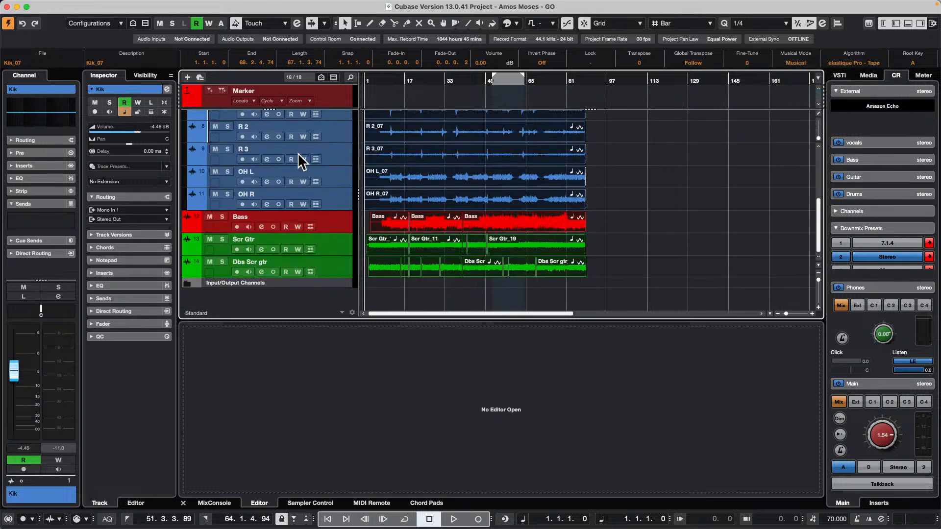
right_click(333, 264)
mouse_move(449, 272)
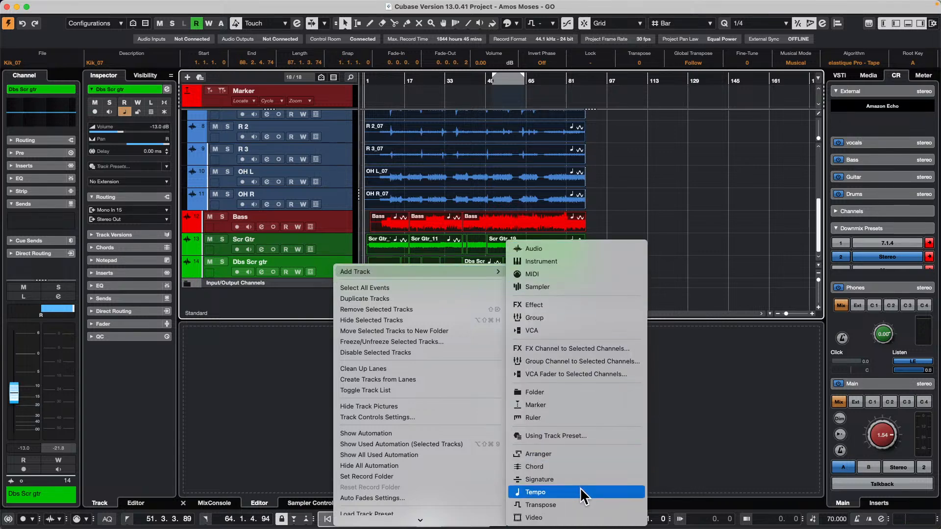
click(539, 492)
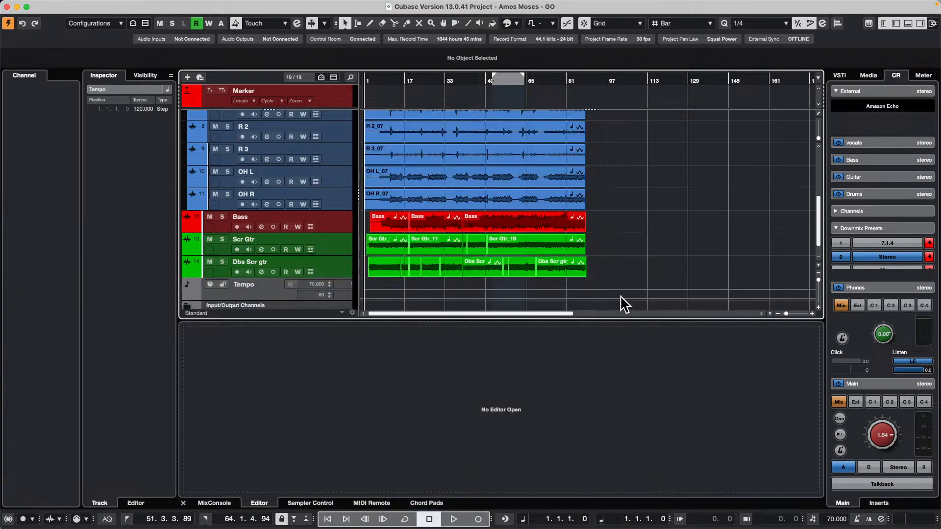
Step: Set the fixed project tempo to 100 BPM and start playback
double_click(838, 519)
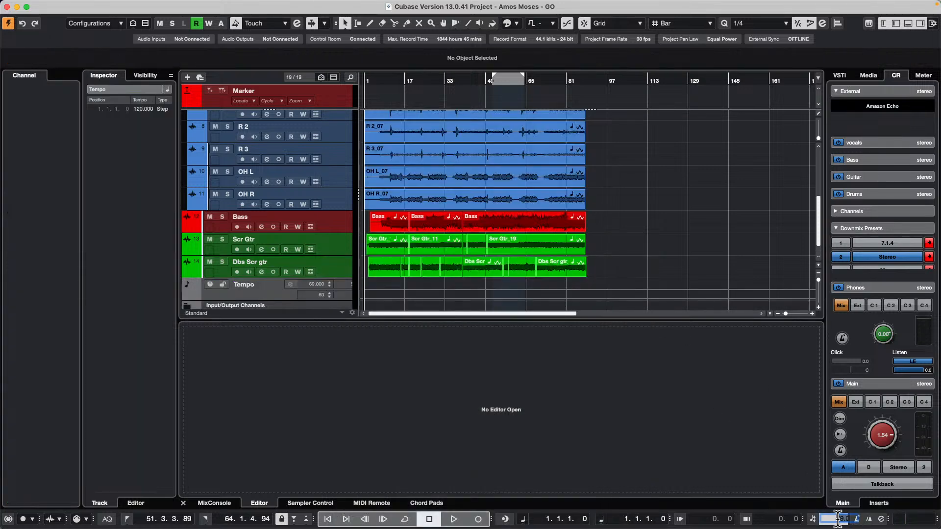
text(100)
key(Return)
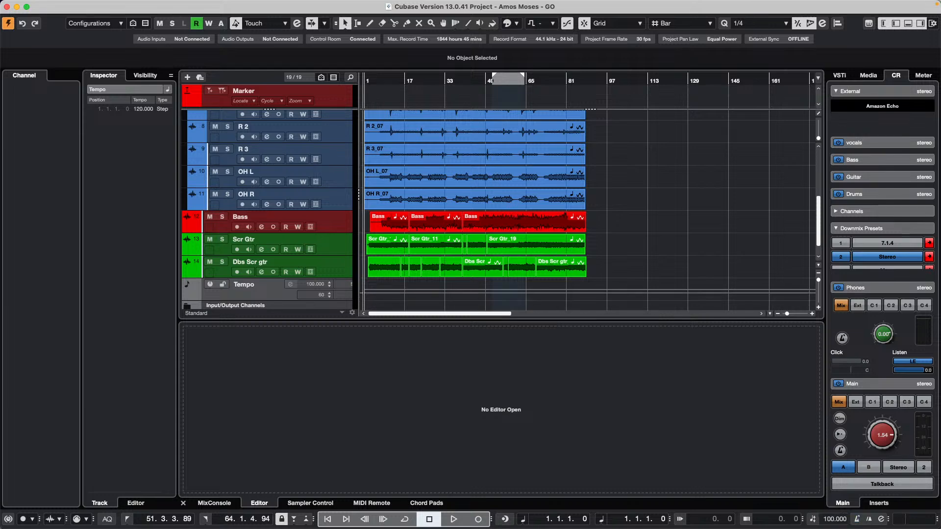
key(space)
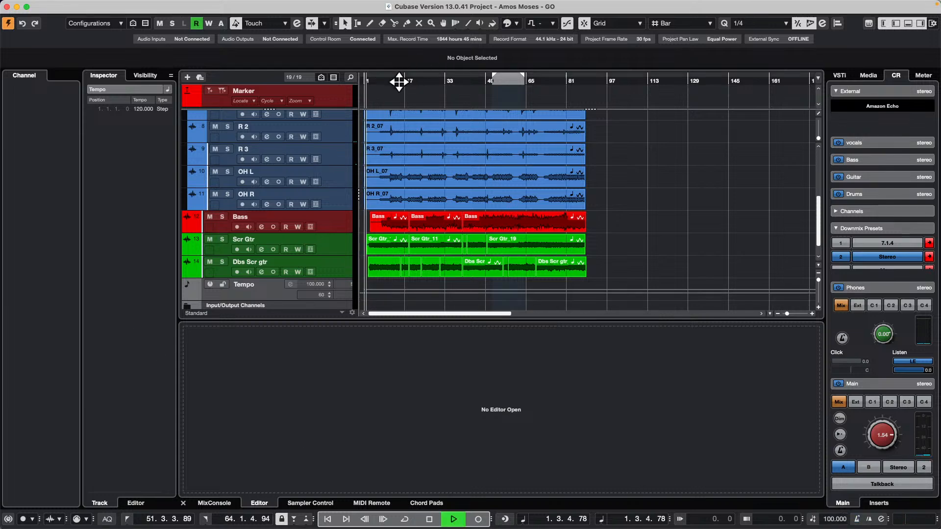
Step: Activate the tempo track and shape a step from 95 BPM at the song start to 70 BPM at bar 25
click(210, 284)
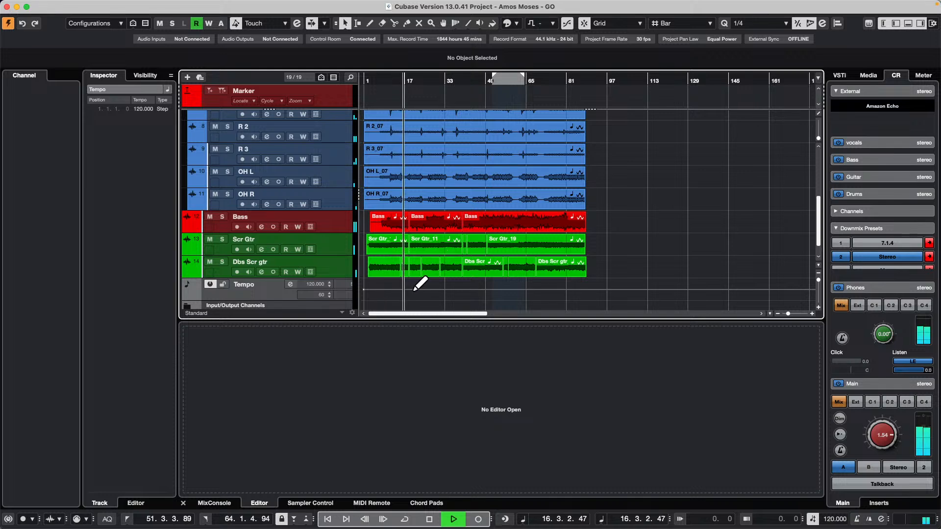
drag(424, 292, 420, 304)
drag(368, 289, 367, 298)
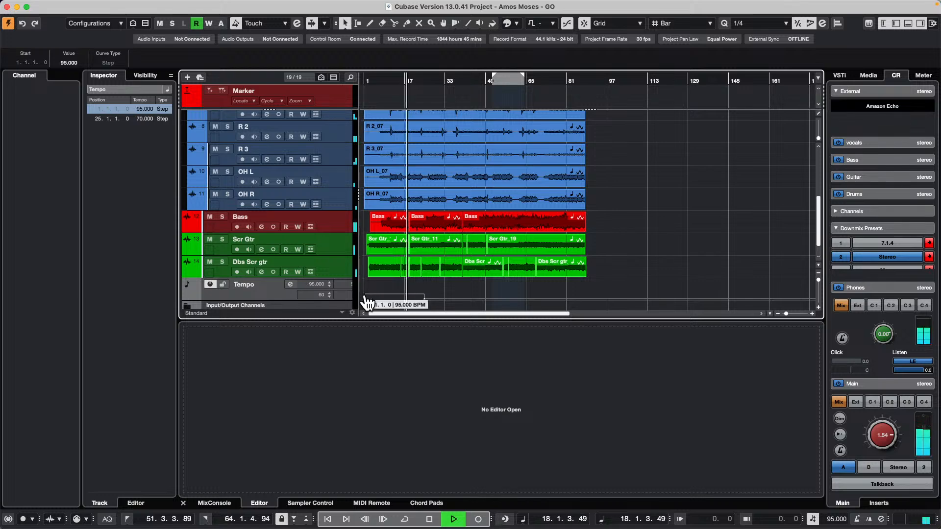
Step: Vary the first tempo point between 81 and 116 BPM during playback, leave it at 93 BPM and stop
scroll(316, 282, down, 8)
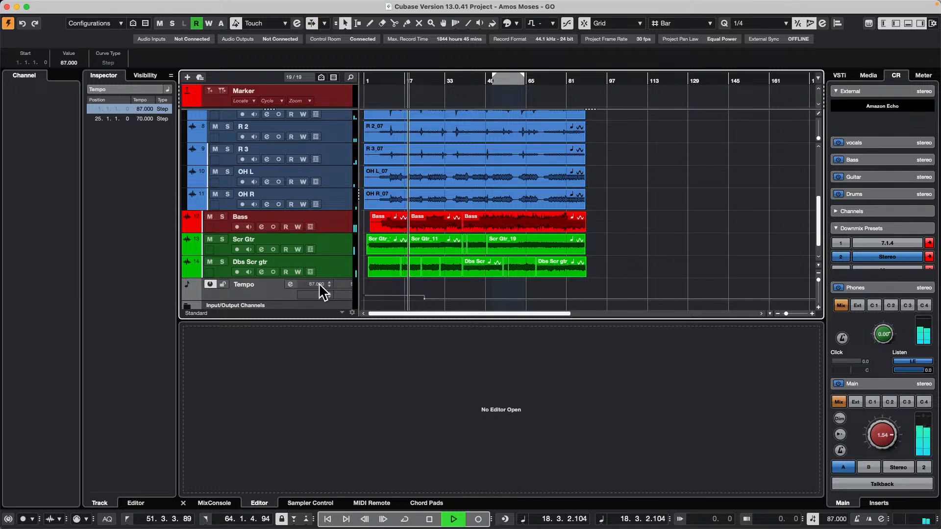
scroll(317, 283, down, 6)
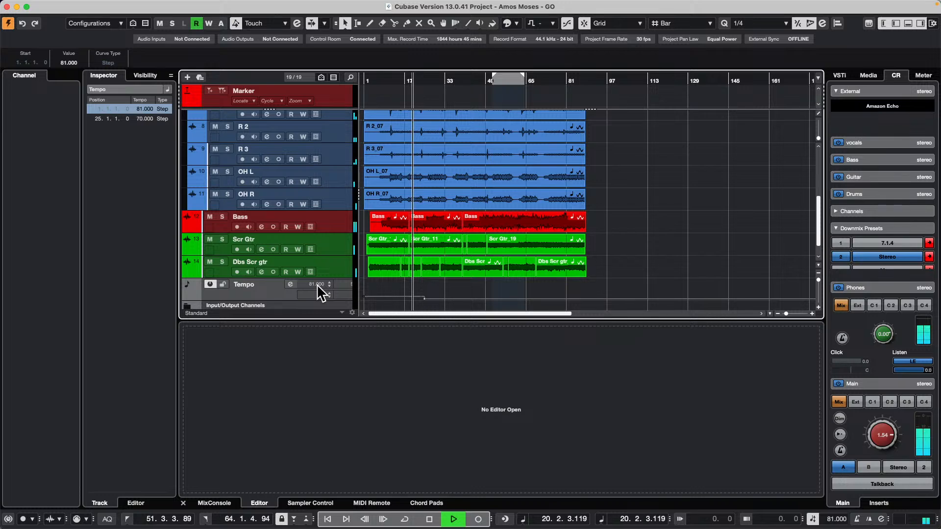
scroll(317, 284, up, 6)
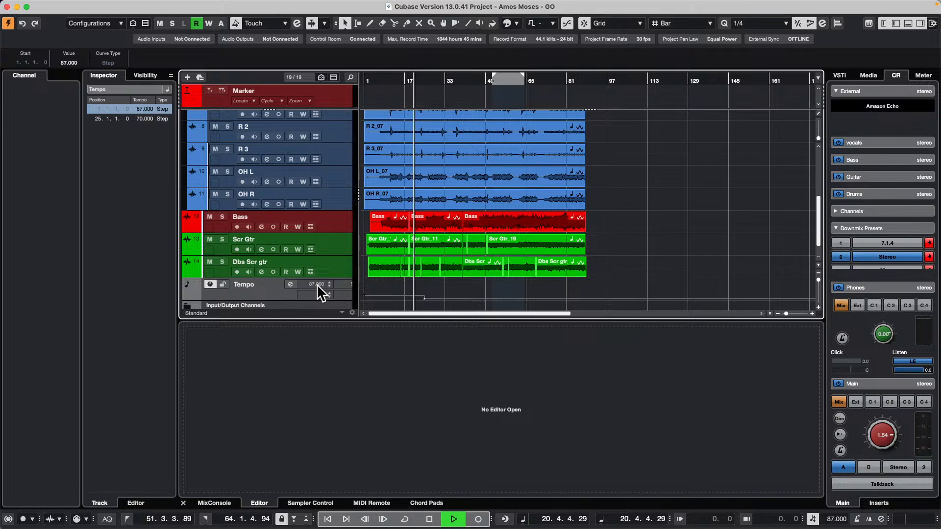
scroll(317, 284, up, 11)
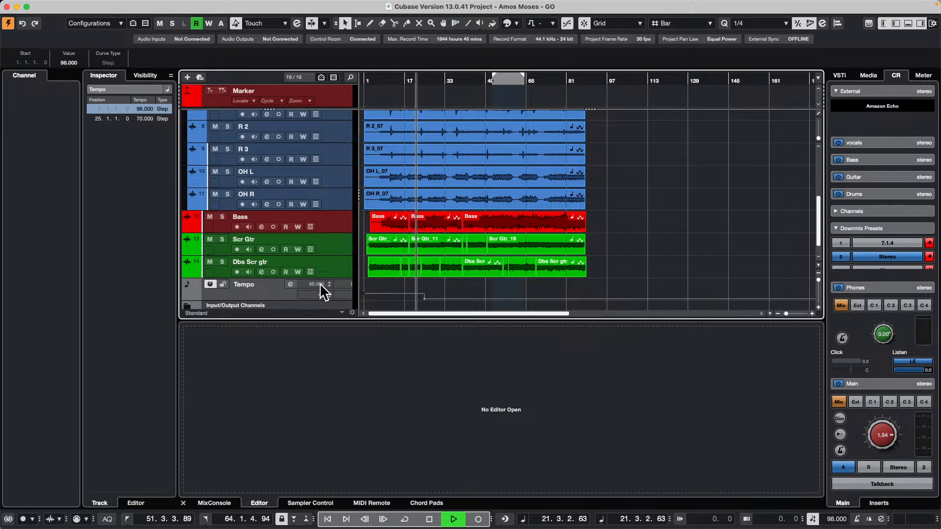
scroll(320, 285, up, 14)
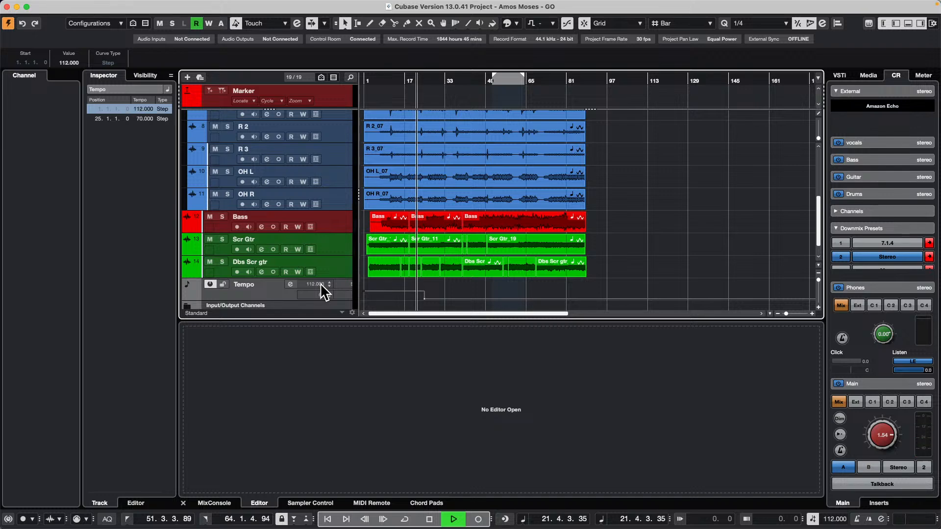
scroll(320, 283, up, 4)
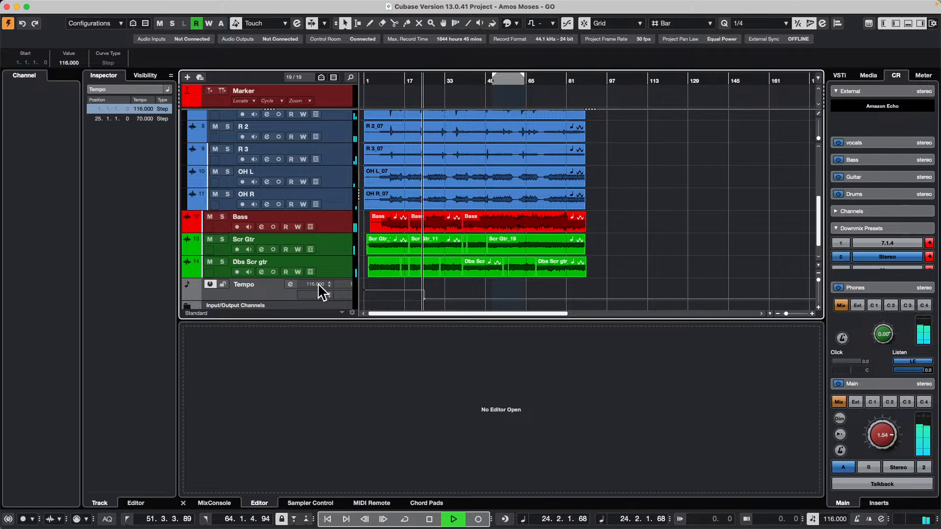
scroll(318, 283, down, 20)
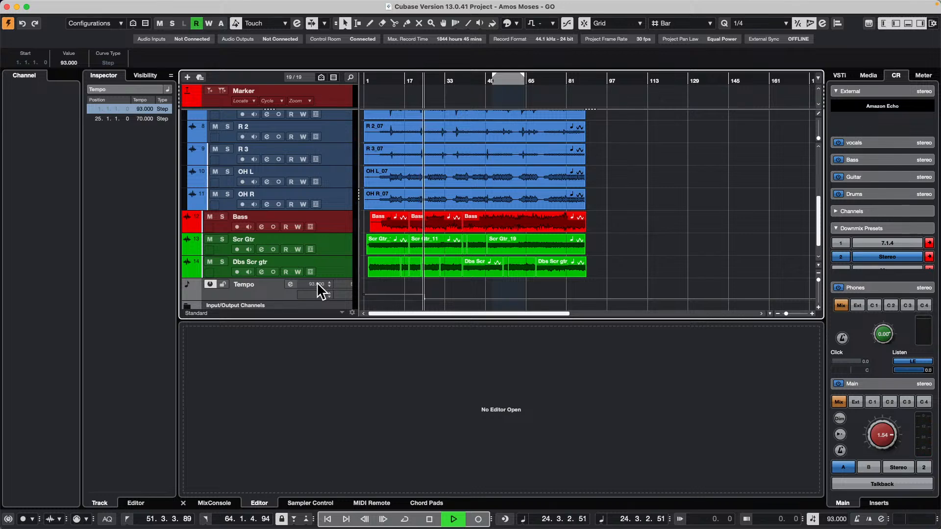
key(space)
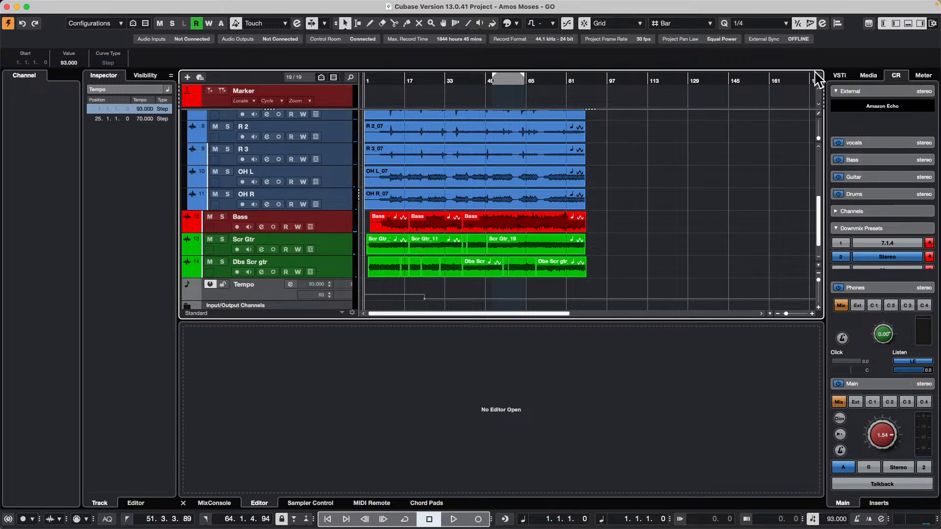
Step: Select the R 3_07 event and review its available elastique and Standard algorithm options without changing the setting
click(538, 161)
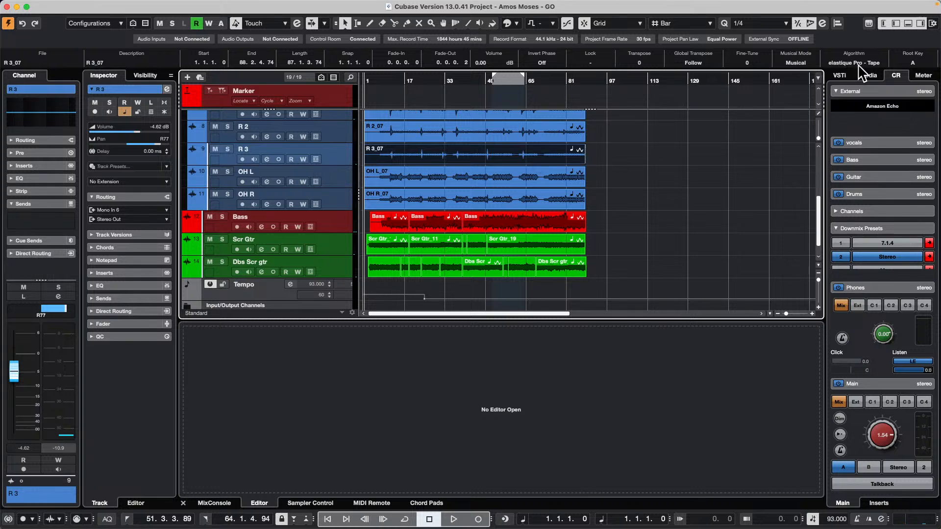
click(859, 63)
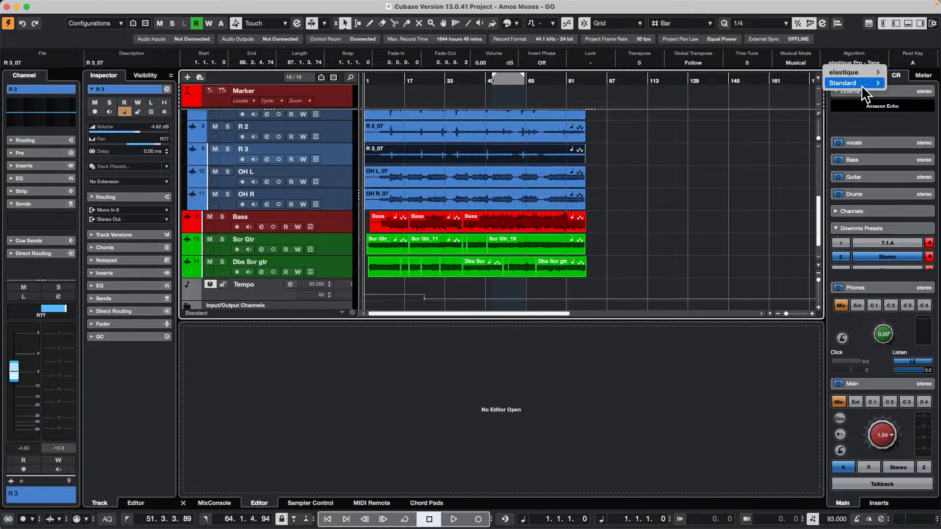
mouse_move(861, 87)
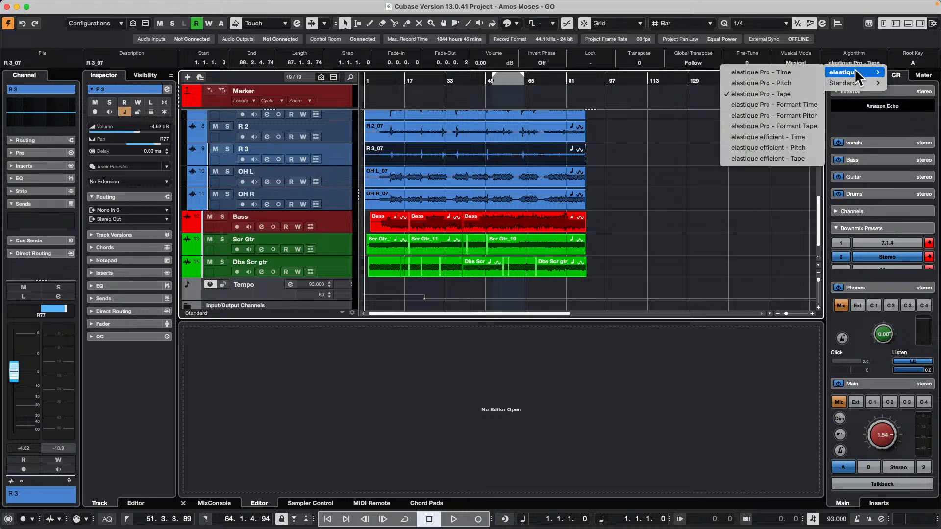
click(673, 132)
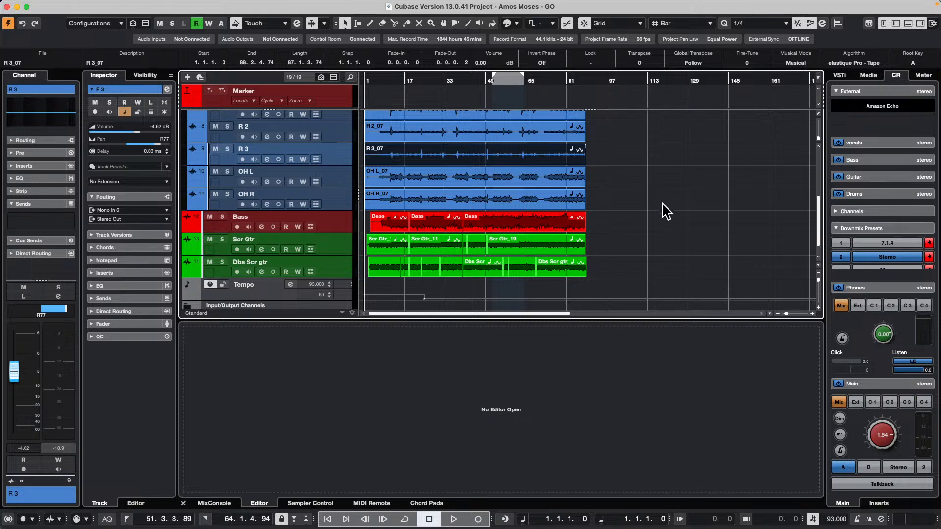
Step: Create chord events on a chord track from the Scr Gtr_19 event
click(534, 246)
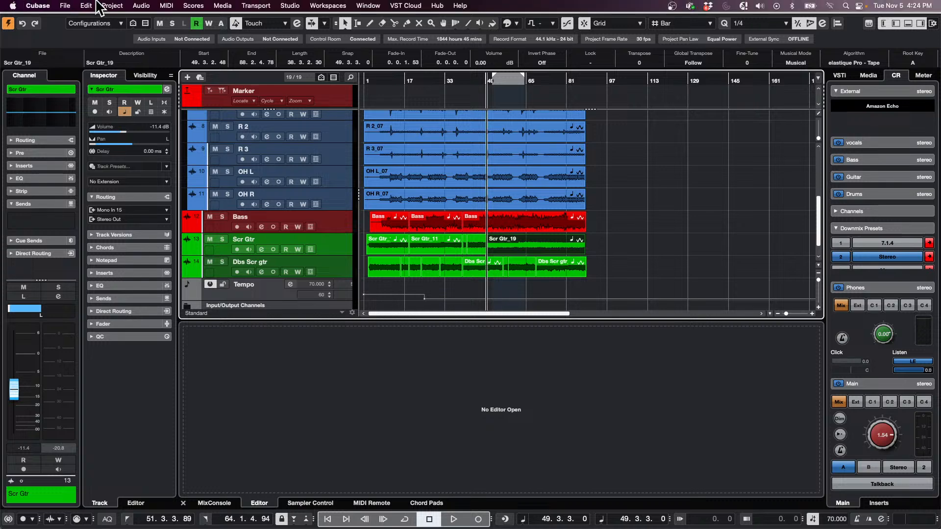
click(94, 6)
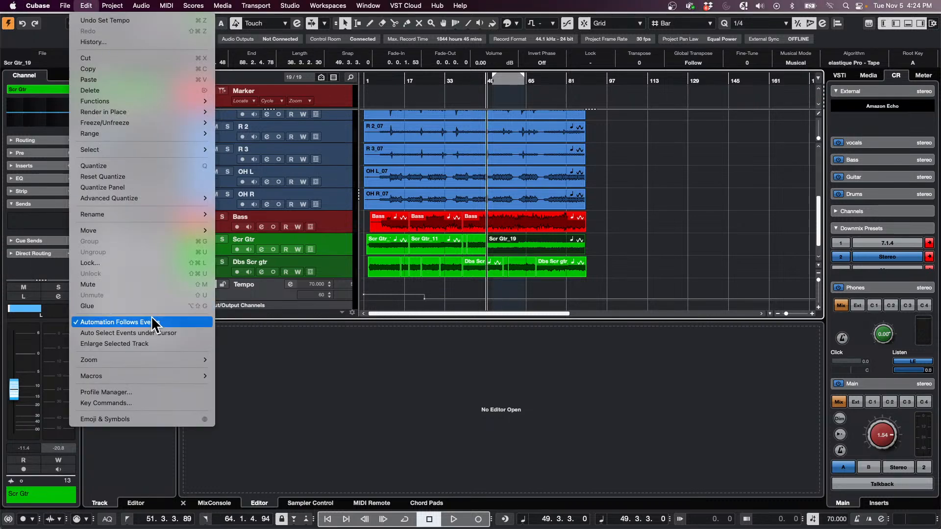
mouse_move(112, 5)
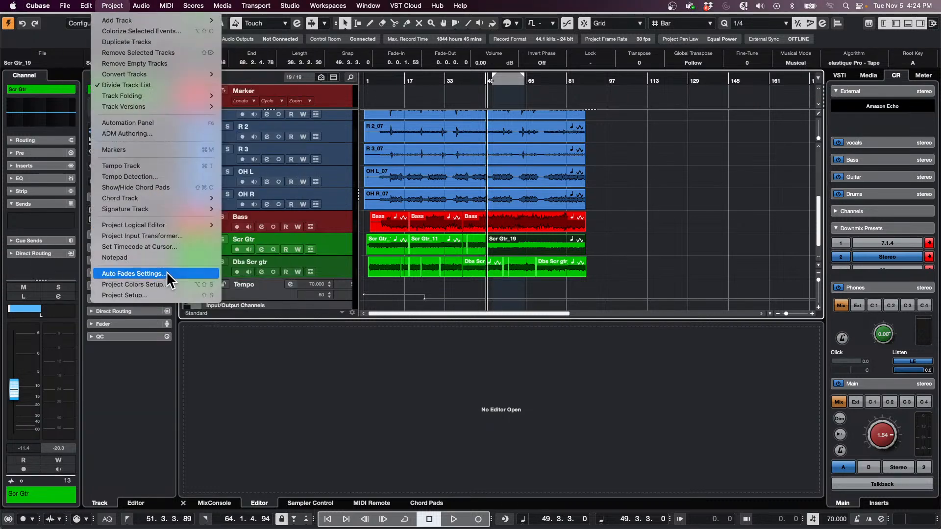
mouse_move(179, 226)
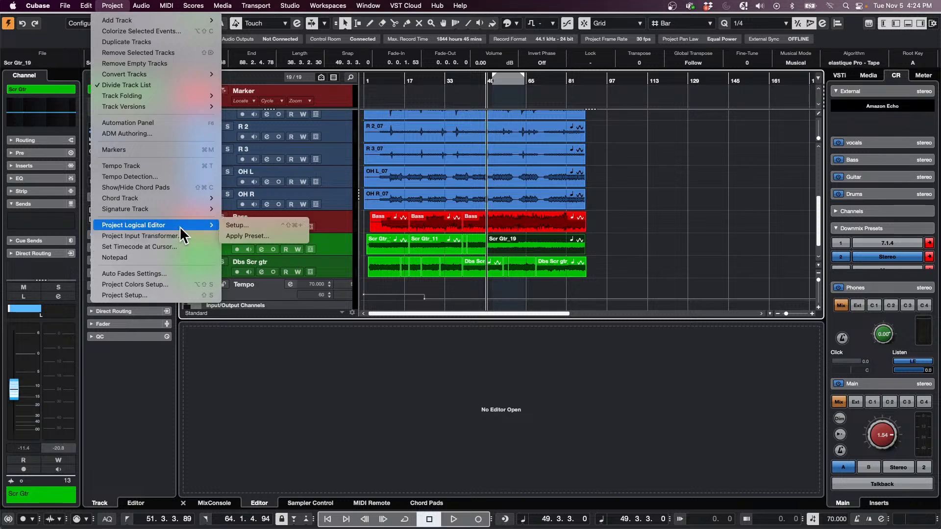
mouse_move(175, 199)
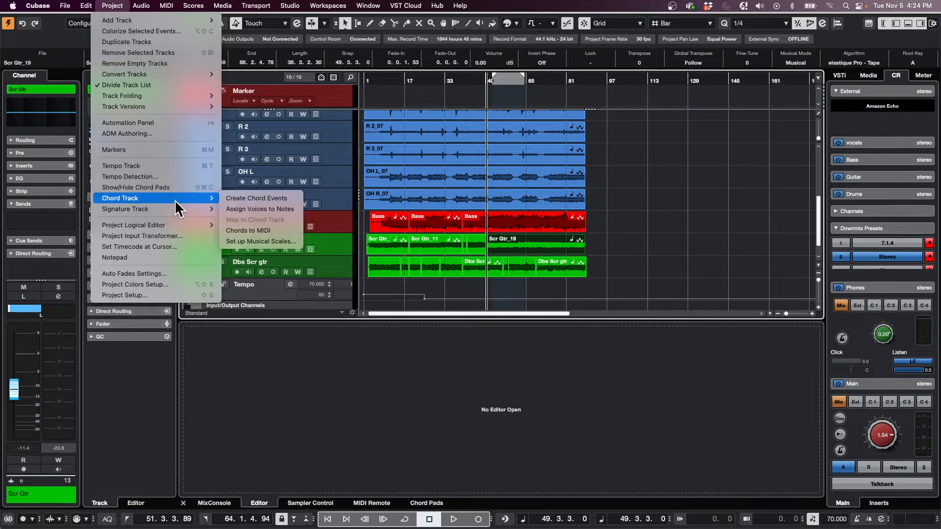
click(275, 198)
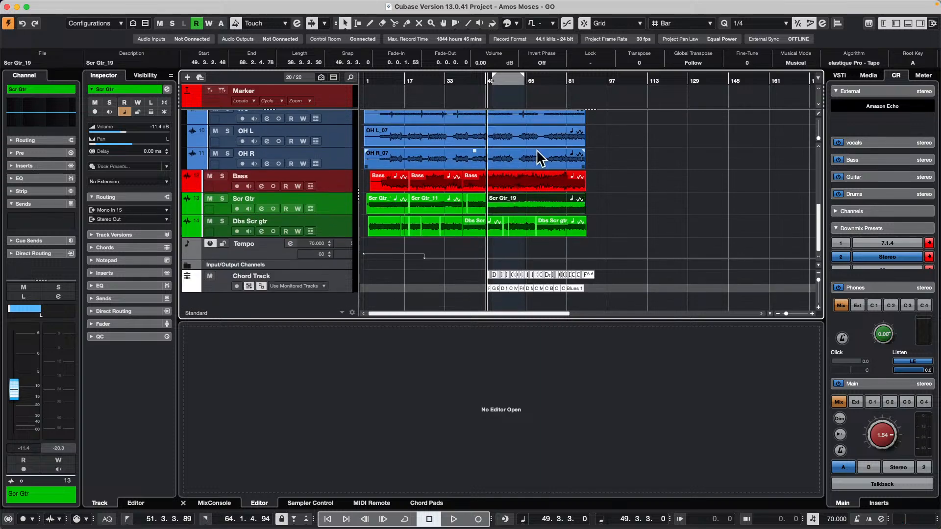
drag(517, 80, 513, 123)
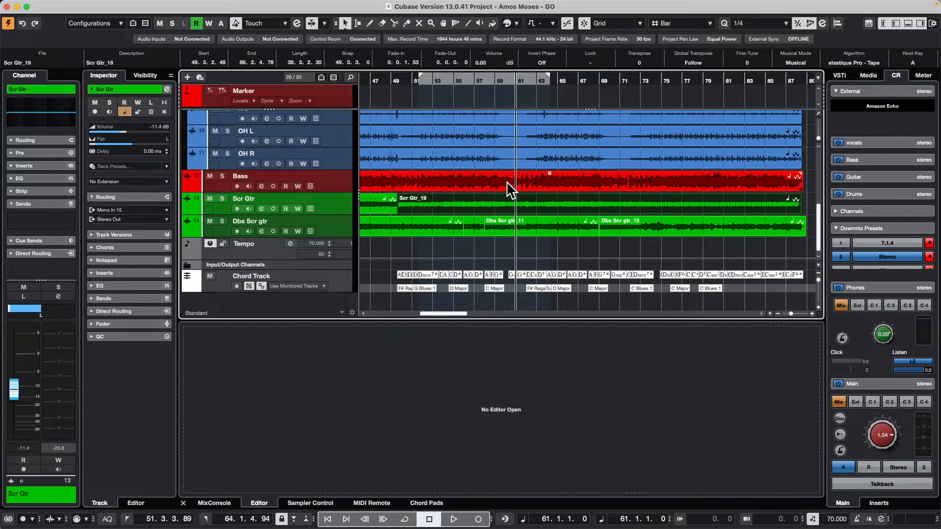
Step: Select the last Bass event and review which audio processing commands are offered with and without a selection, including Generate Harmony Voices
click(475, 186)
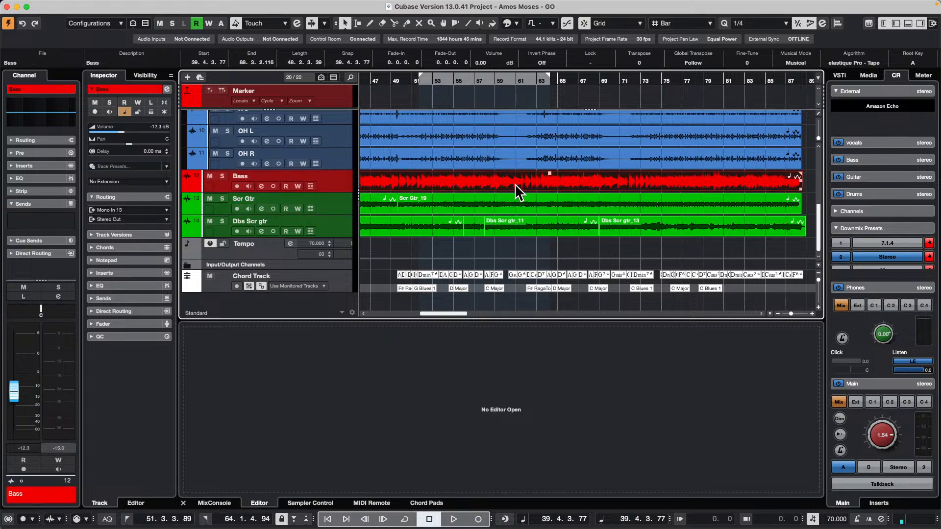
click(456, 252)
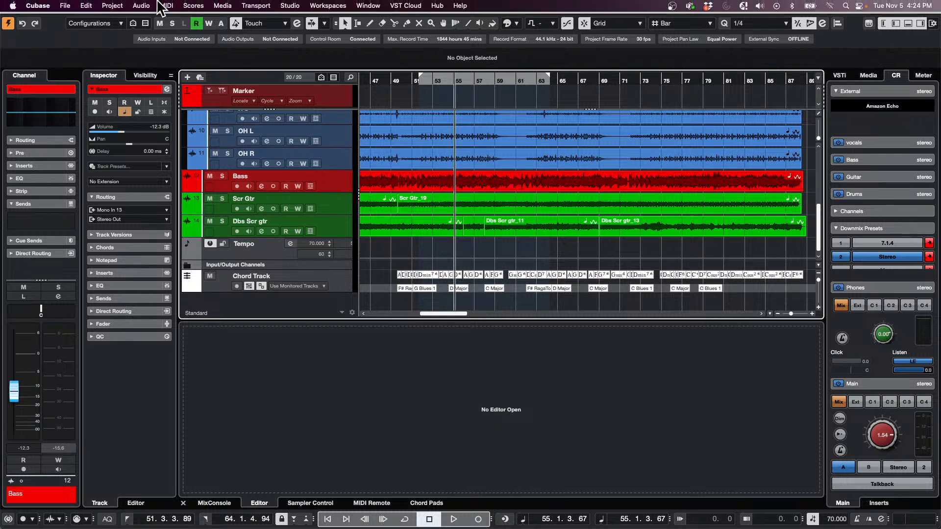
click(112, 6)
mouse_move(141, 5)
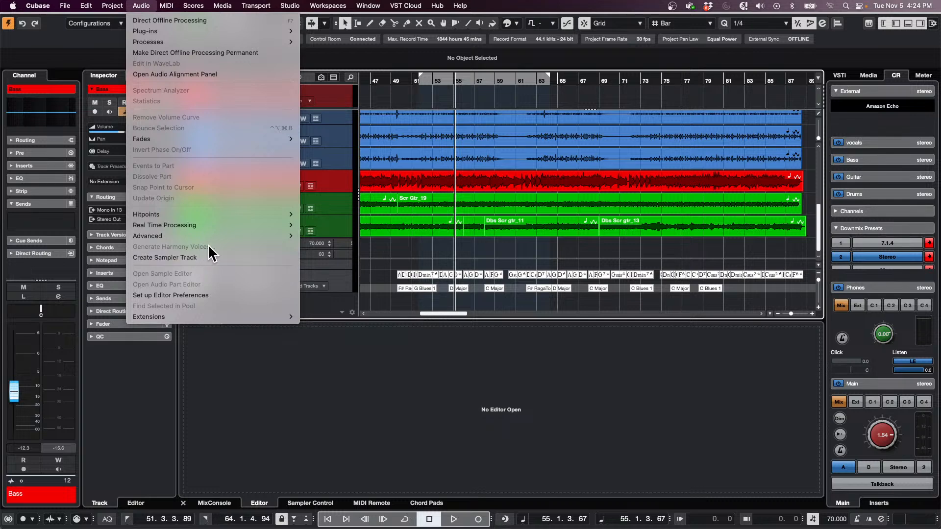
click(398, 228)
click(614, 179)
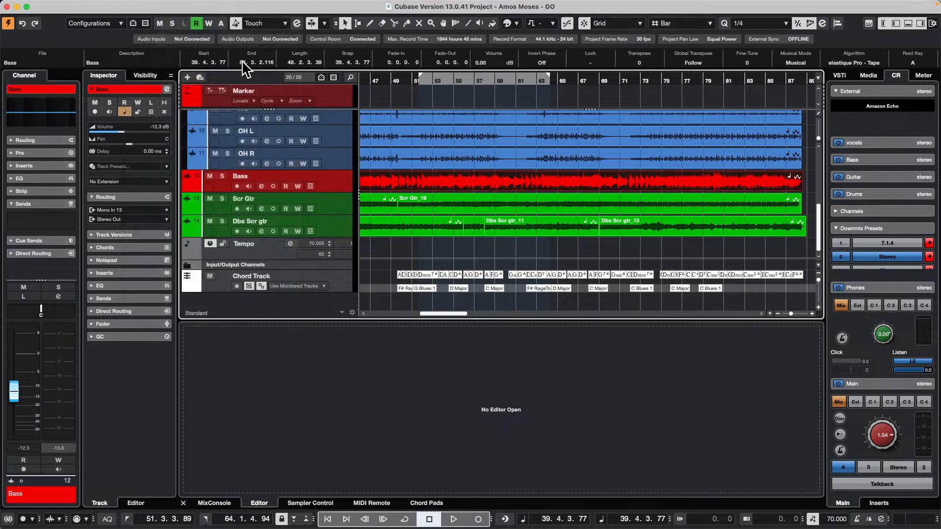
click(141, 6)
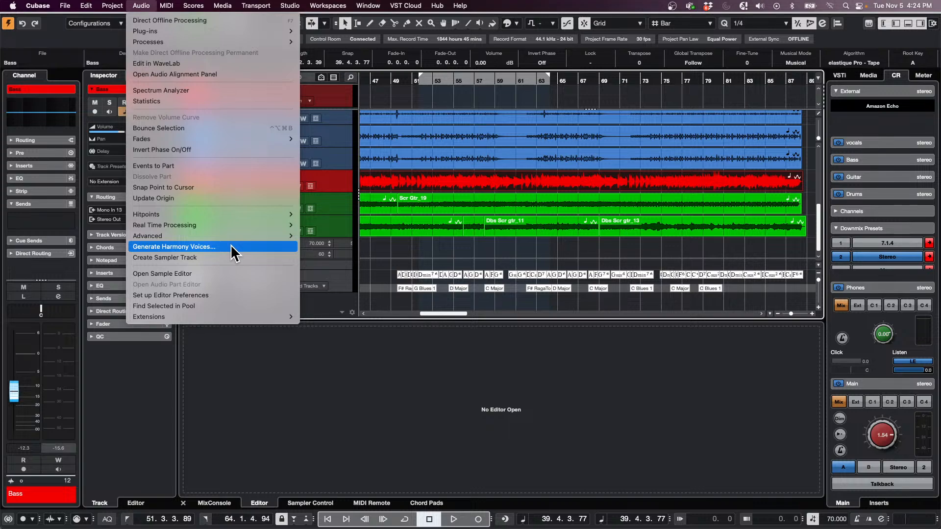
click(445, 254)
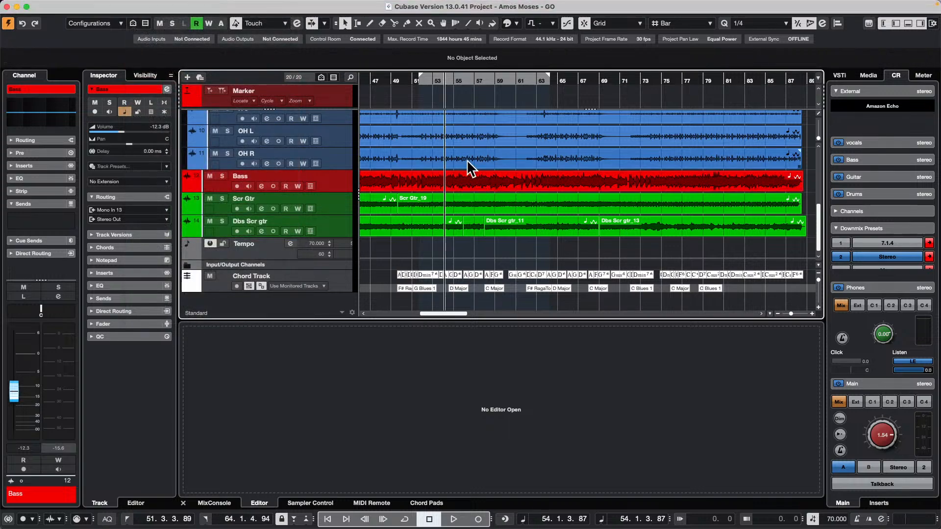
click(113, 5)
mouse_move(153, 5)
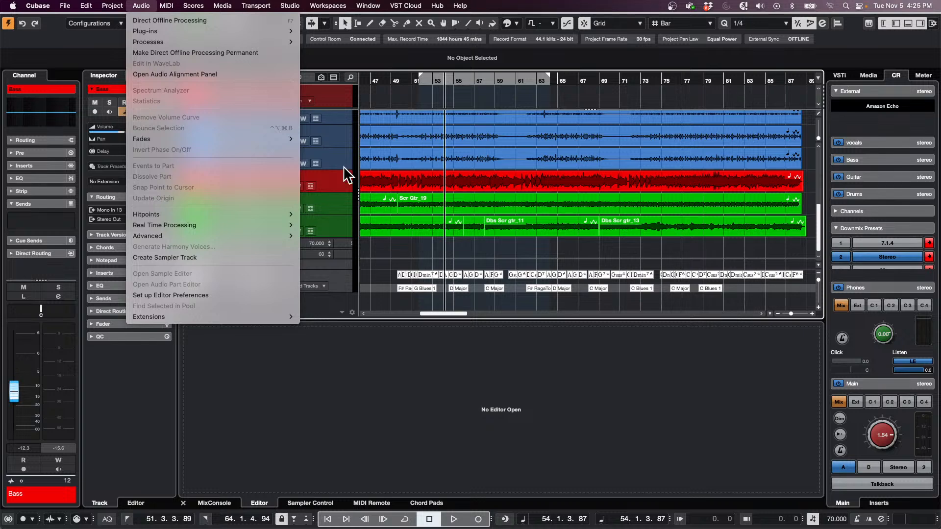
click(667, 187)
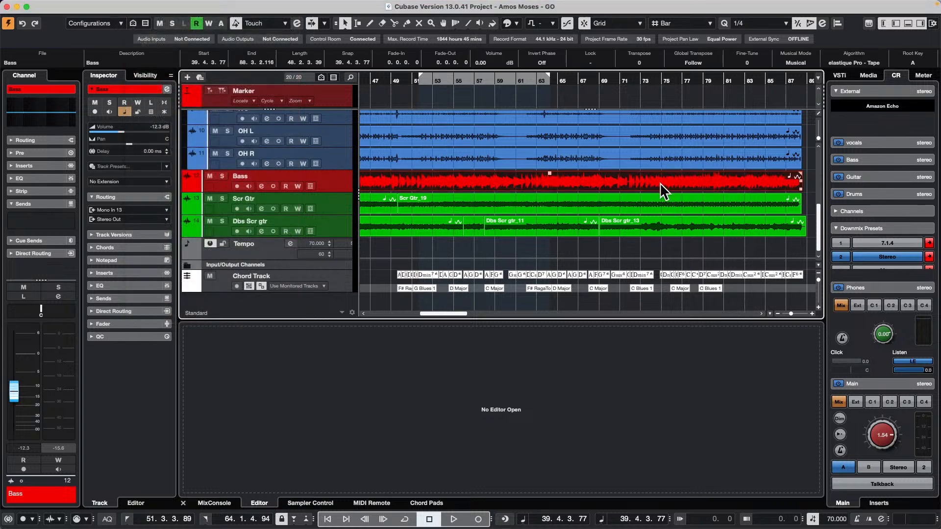
click(141, 6)
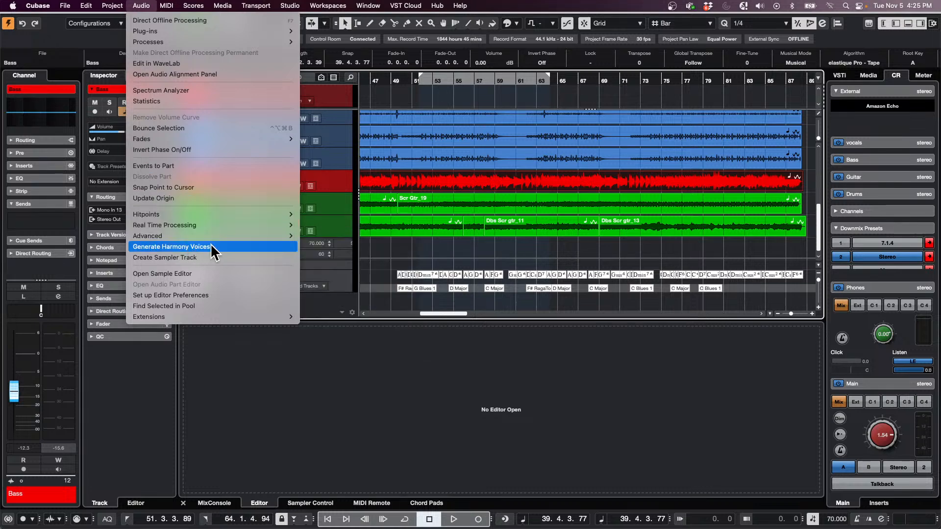
click(519, 247)
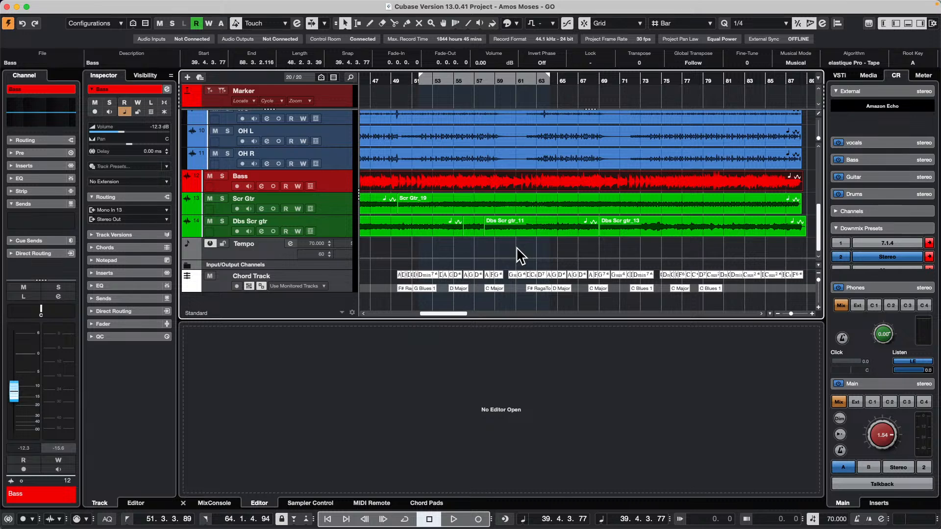
Step: Add a Groove Agent SE instrument track below Dbs Scr gtr and reposition its plug-in window over the project
click(339, 221)
right_click(338, 222)
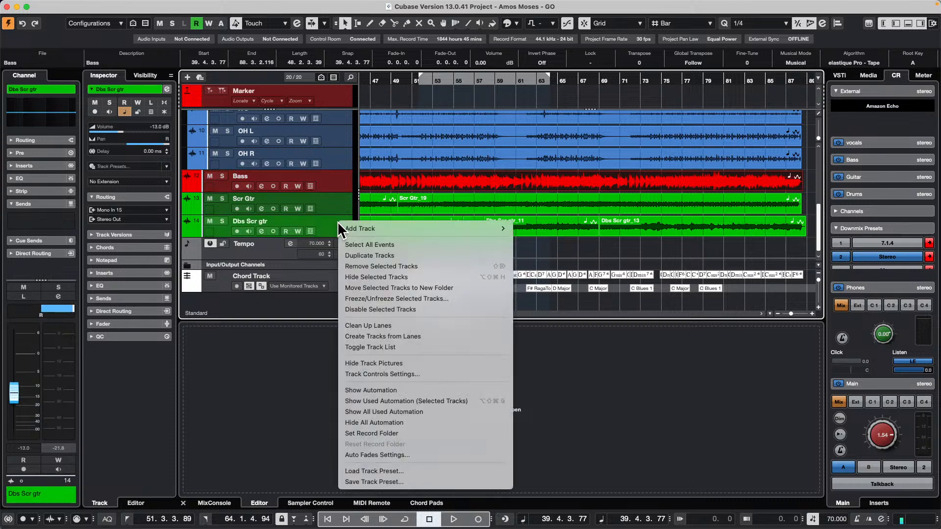
mouse_move(503, 235)
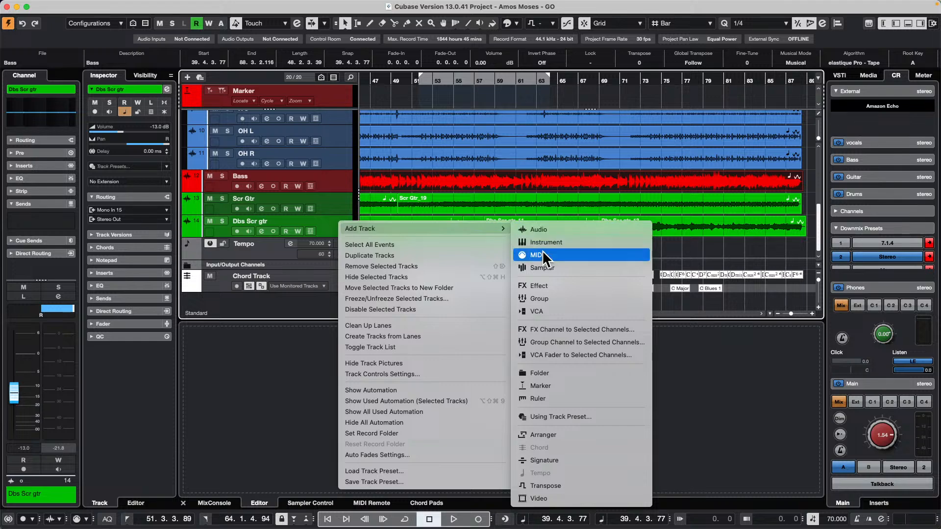
click(569, 243)
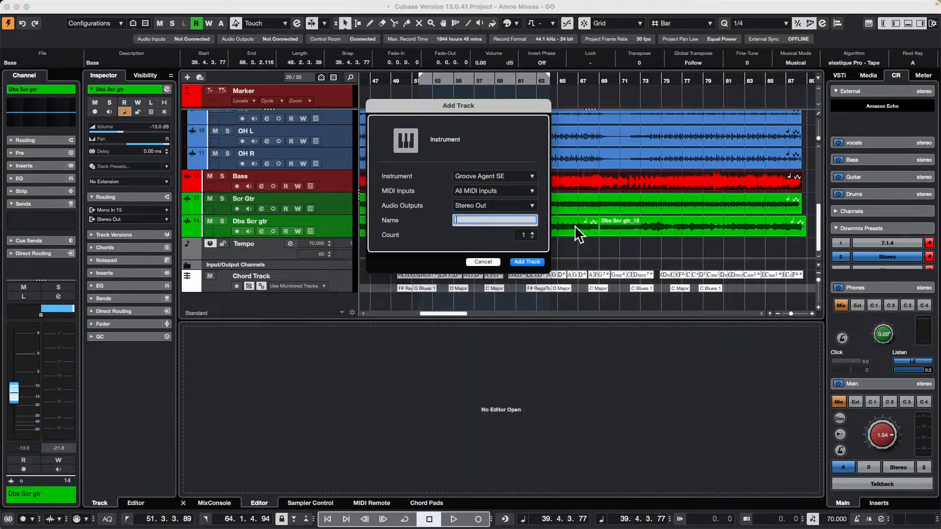
click(527, 263)
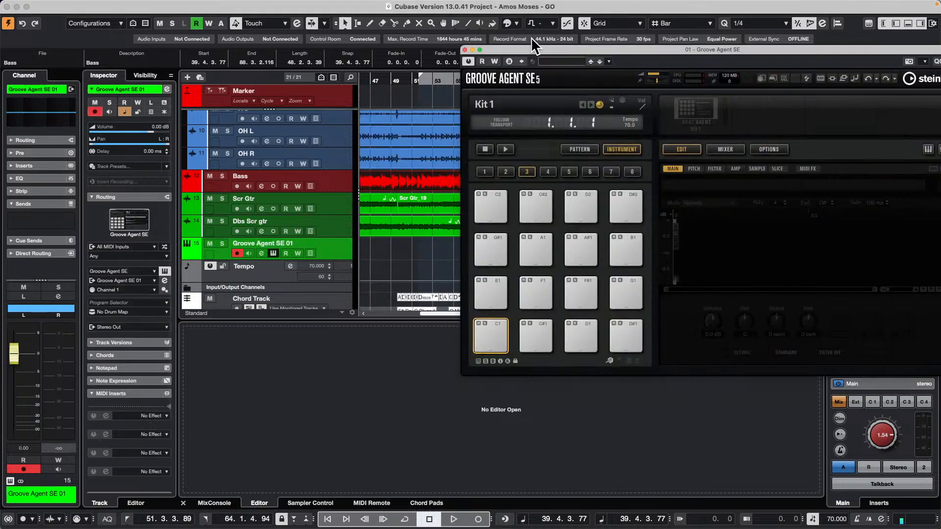
drag(549, 46, 247, 30)
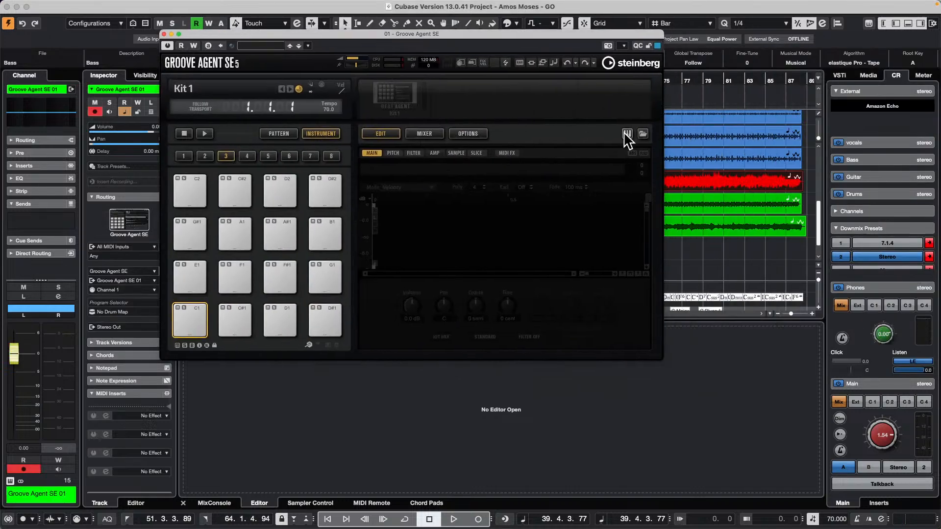
Step: Load the City Fever kit with patterns from the Scoring Percussion library into Groove Agent SE
right_click(403, 98)
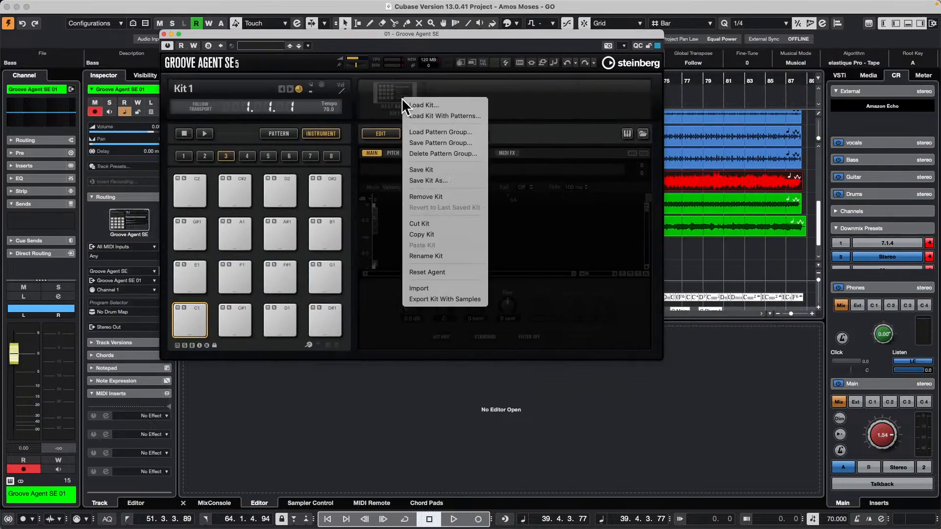
click(448, 116)
scroll(752, 232, down, 3)
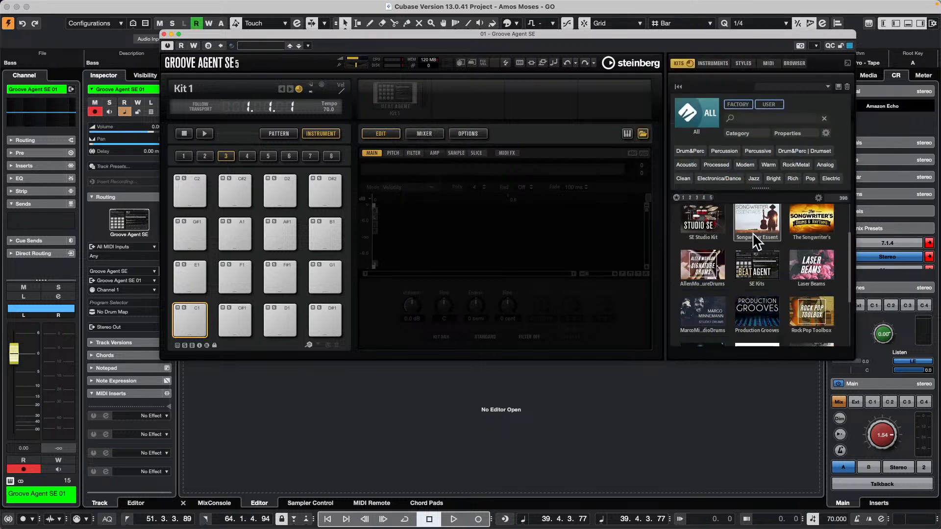
scroll(750, 240, down, 2)
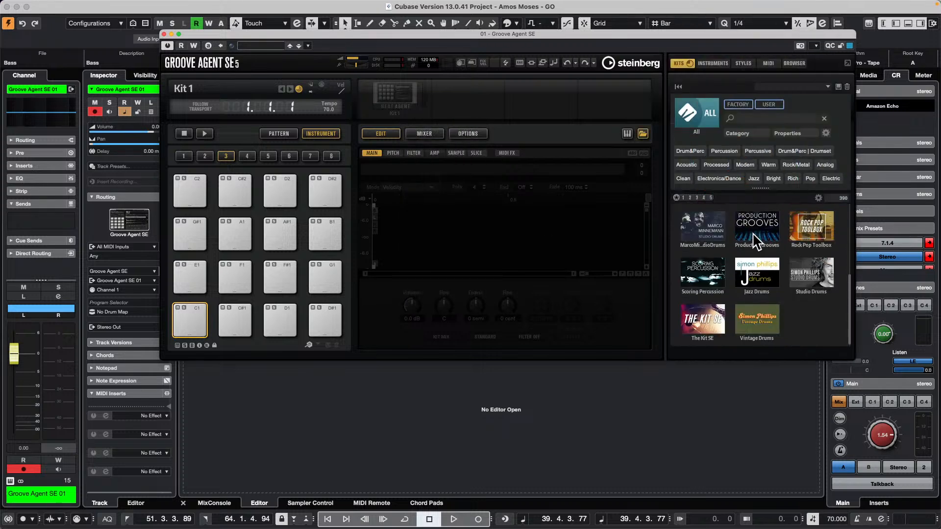
click(703, 274)
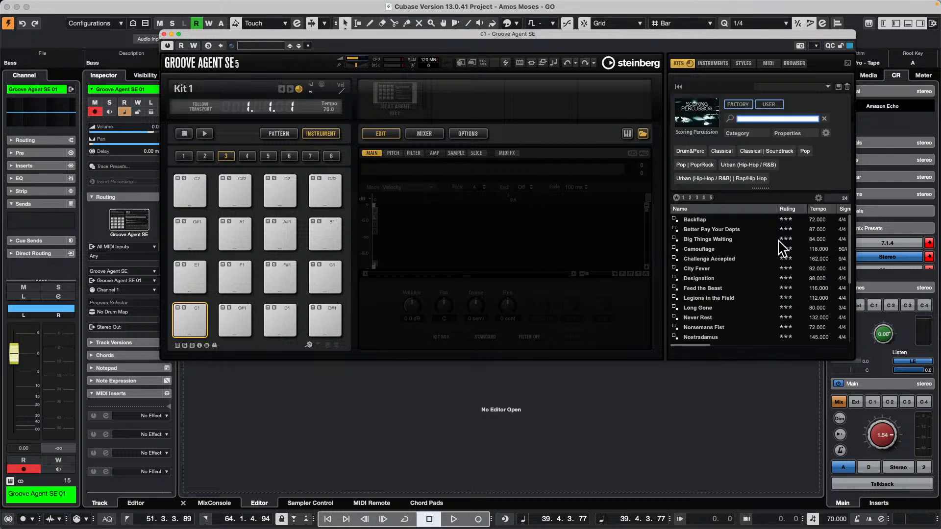
click(705, 269)
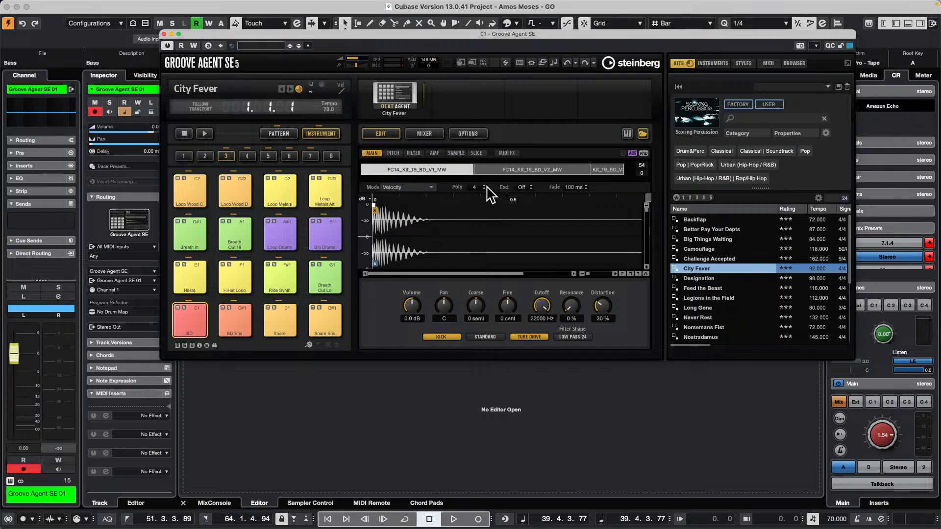
Step: Audition the Intro, Chorus B and Kick patterns of the City Fever kit
click(283, 135)
click(191, 311)
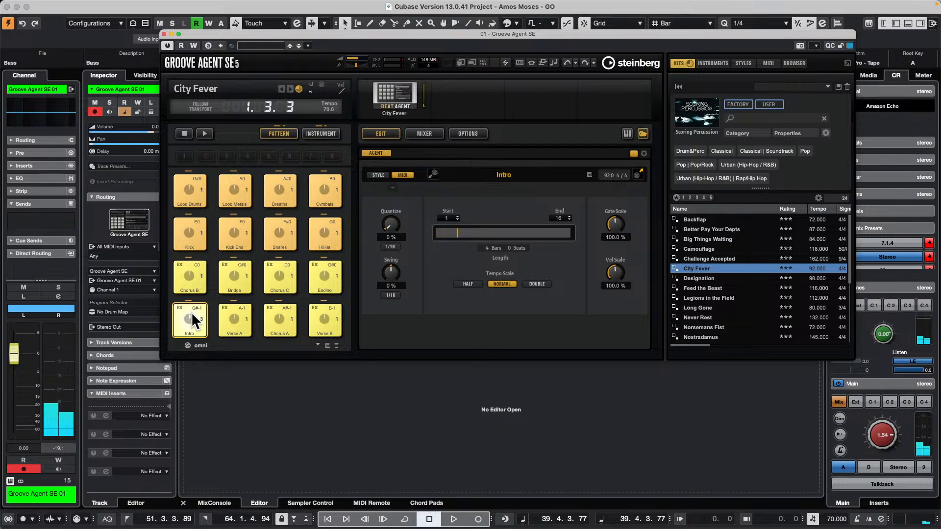
click(194, 281)
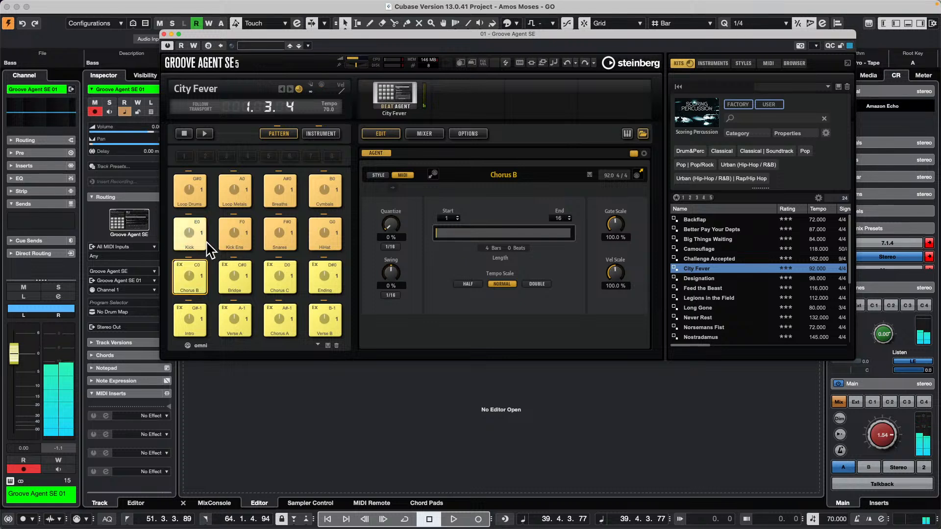
click(195, 230)
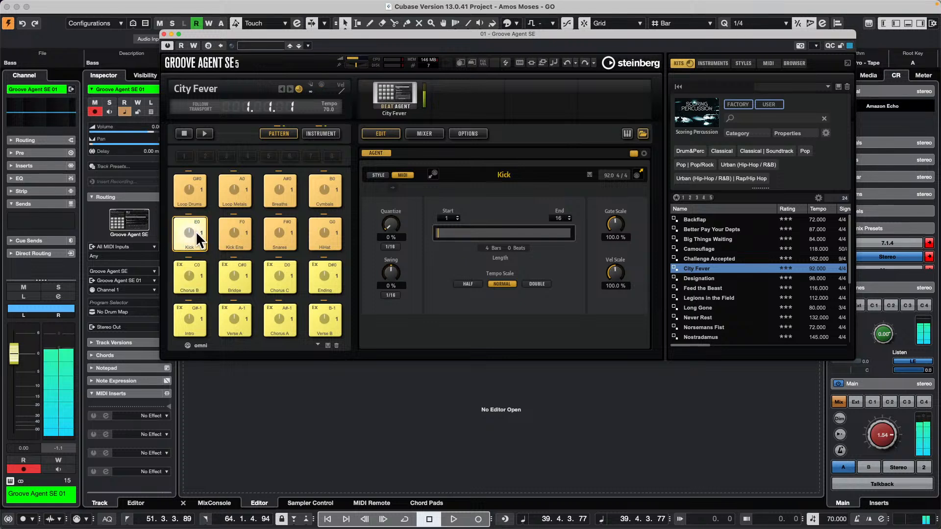
Step: Audition individual City Fever instrument sounds, including the BD, BD Ens and Ride Synth pads
click(321, 133)
click(198, 313)
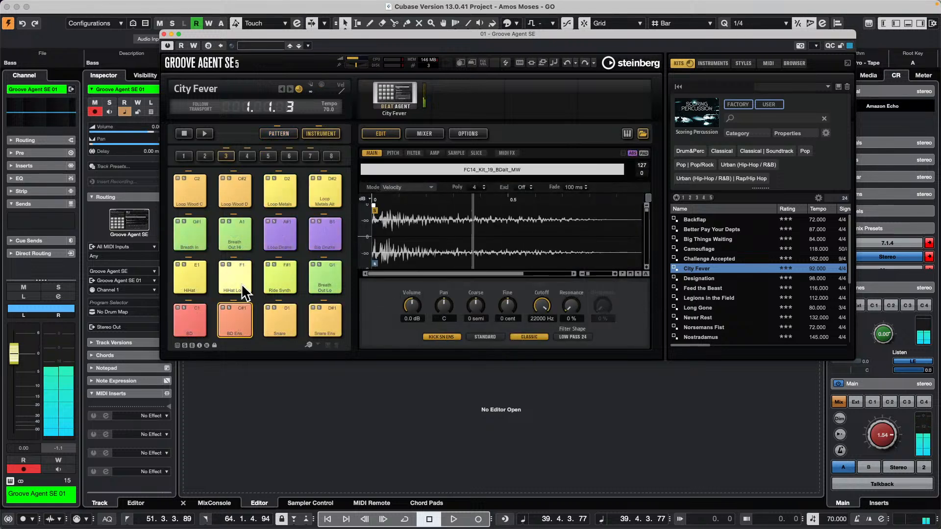
click(278, 278)
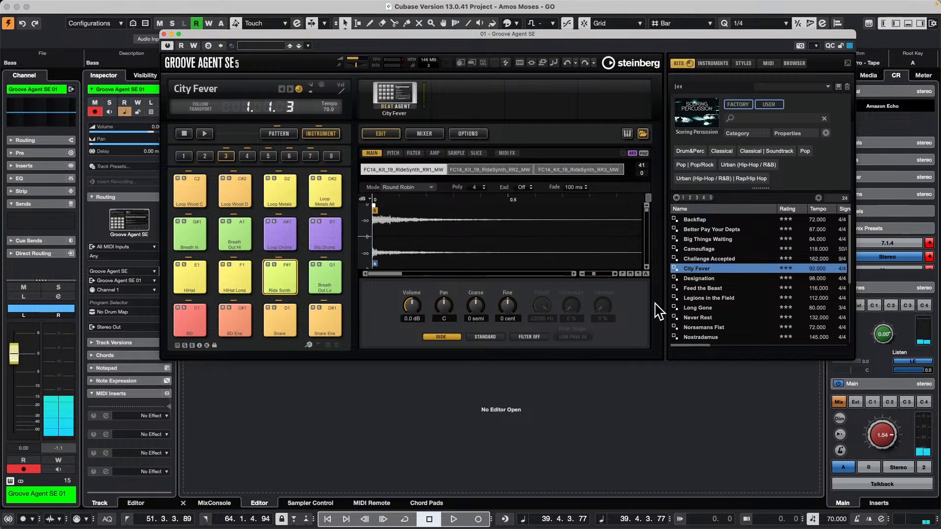
Step: Load the Never Rest kit and audition its Intro and Loop Drums patterns
click(706, 317)
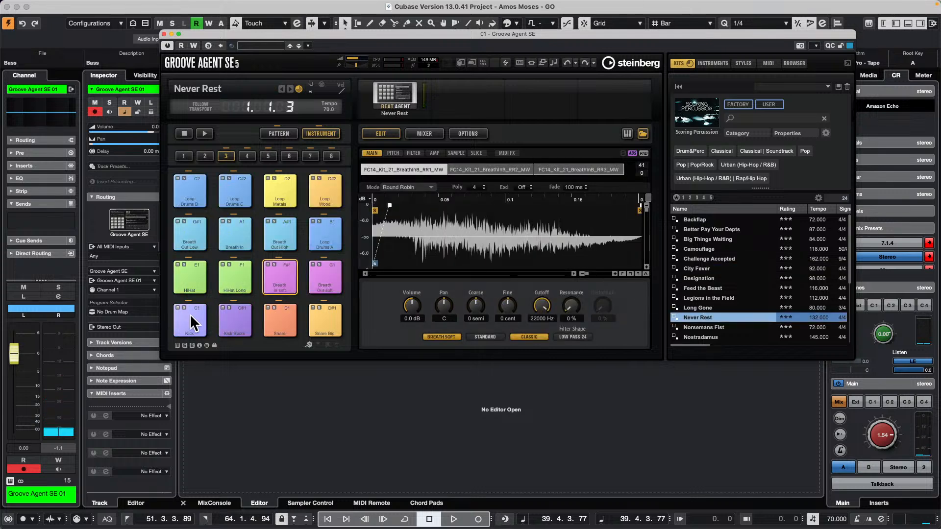
click(278, 134)
click(187, 307)
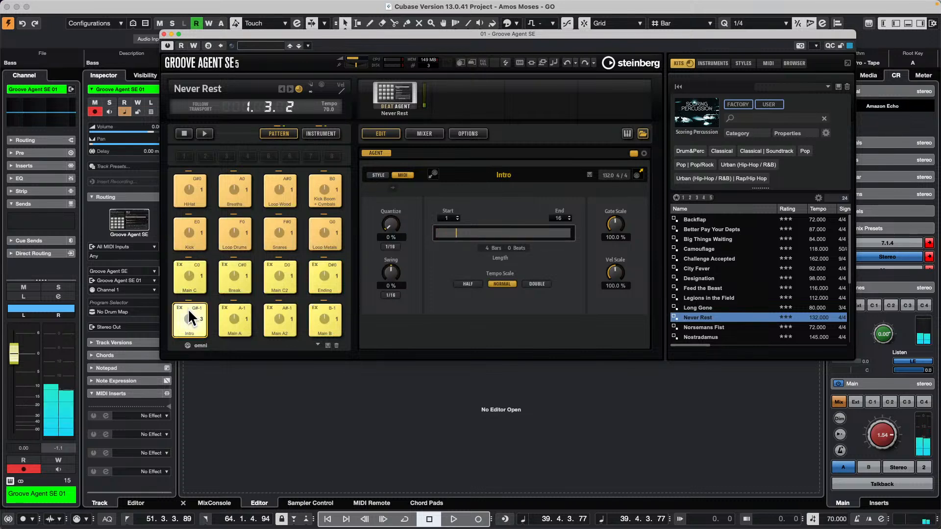
click(236, 232)
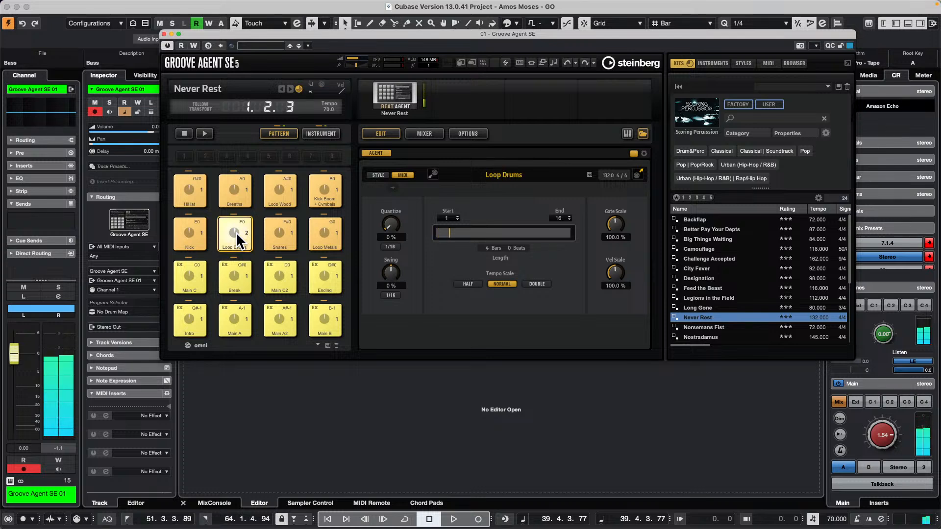
Step: Audition the Snares pattern of the Never Rest kit and close the Groove Agent SE window
click(273, 229)
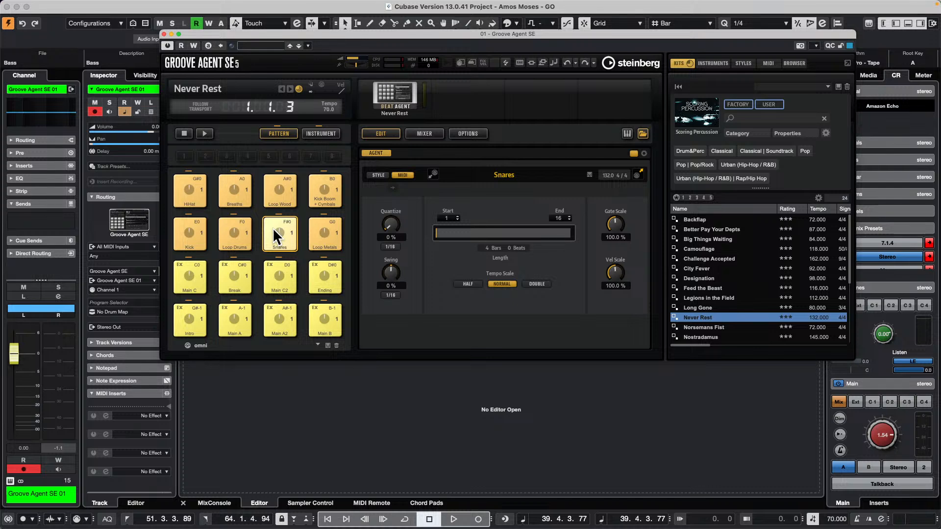
click(164, 34)
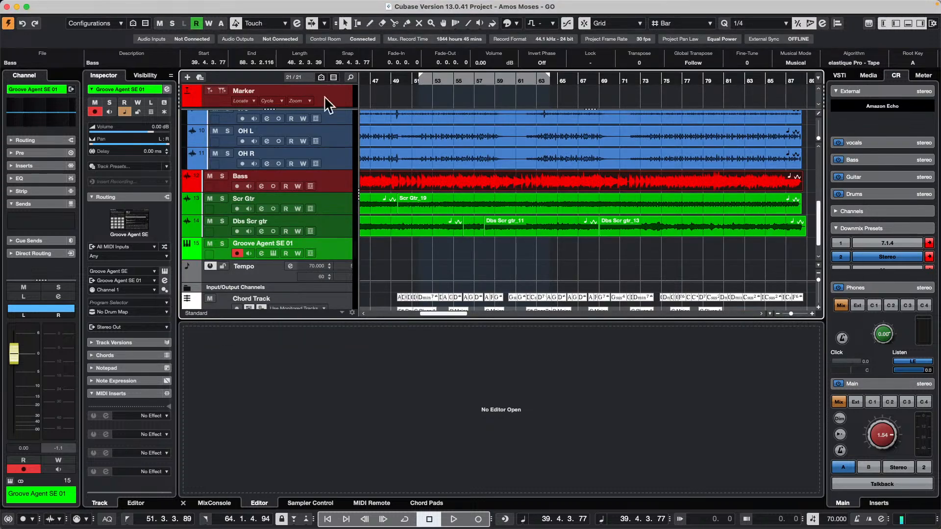
Step: Open the October 18 - Ch controller surface in MIDI Remote
click(372, 503)
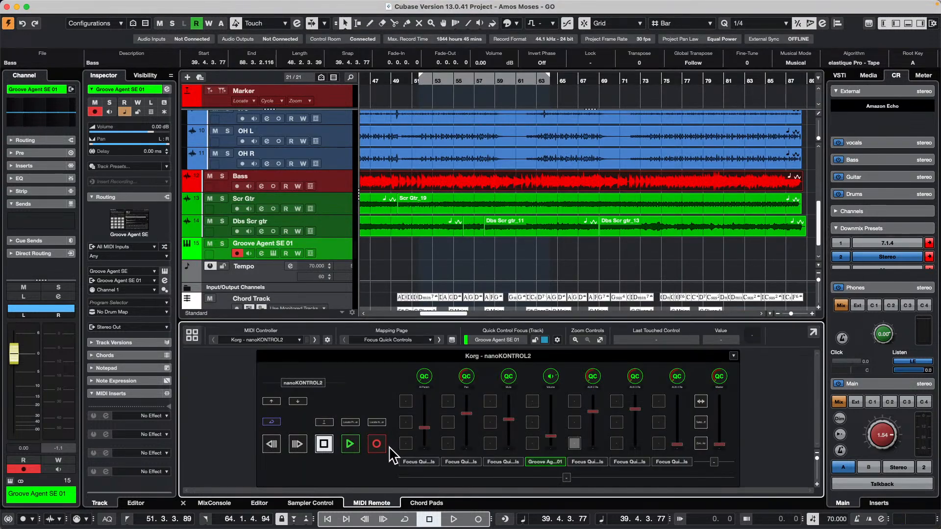
click(192, 335)
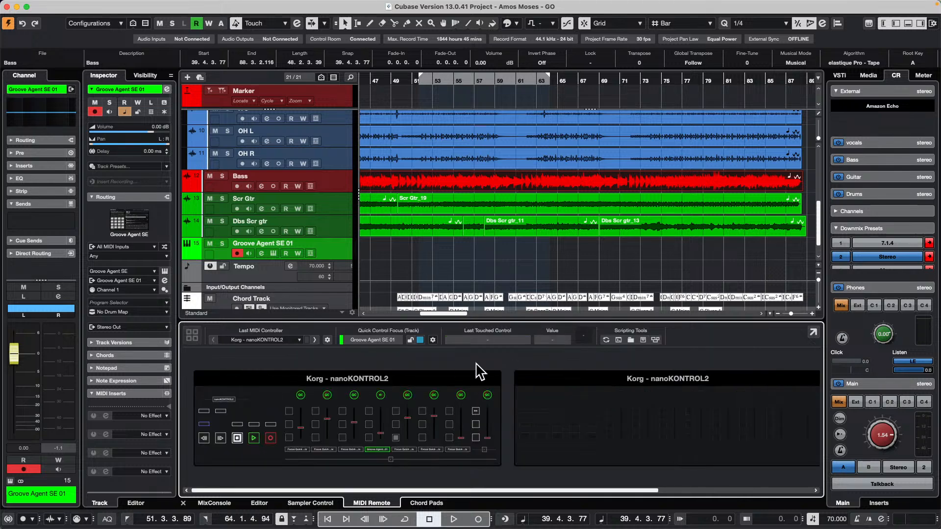
drag(534, 490, 683, 406)
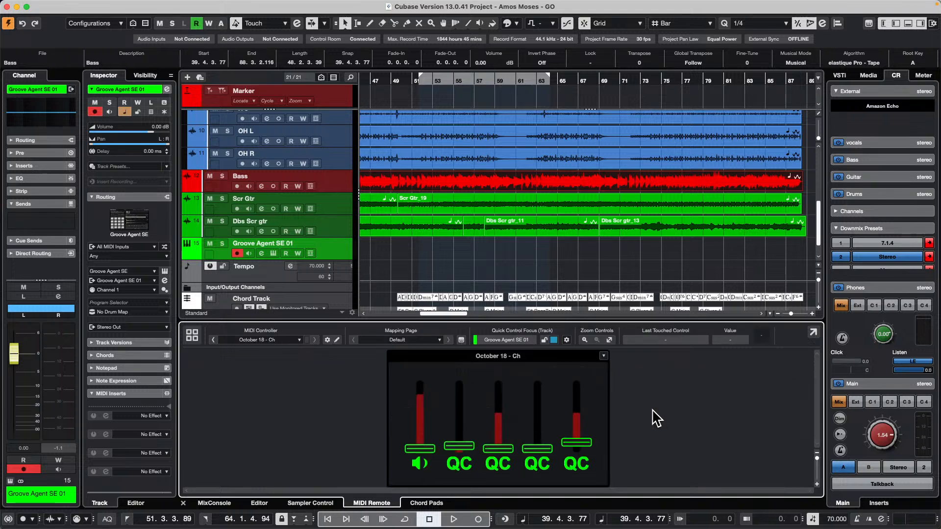
Step: Inspect the fourth fader's mapping in the Mapping Assistant and the controller's ports in the MIDI Remote Manager
double_click(537, 455)
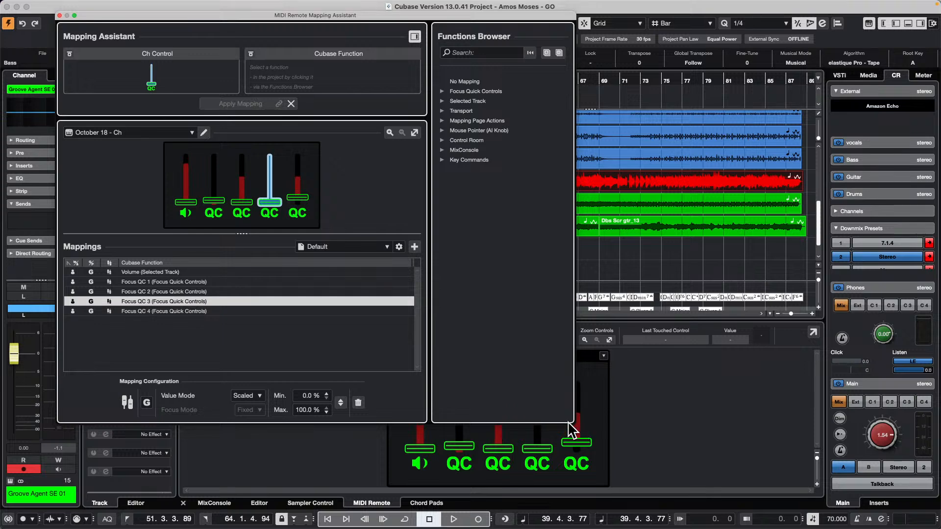
drag(576, 423, 733, 455)
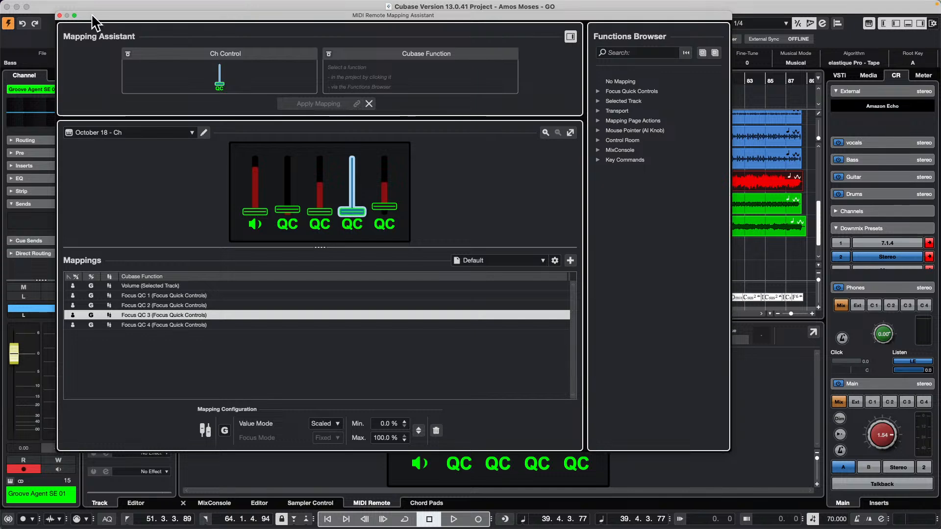
click(60, 15)
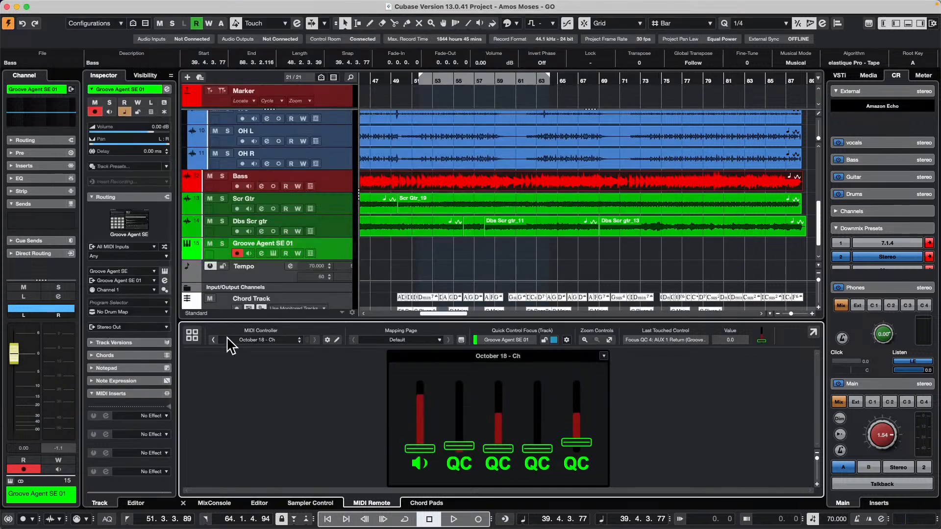
click(327, 340)
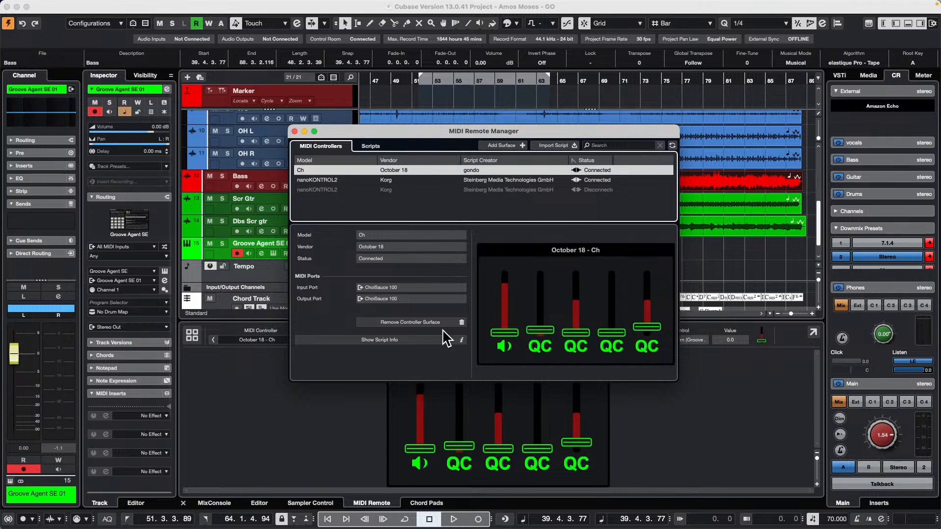
click(229, 376)
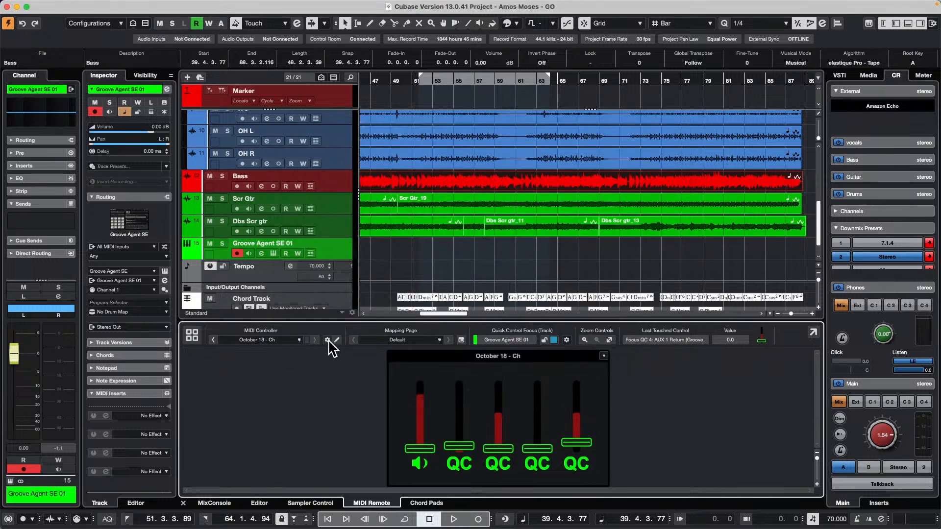
Step: Examine the Transmit to Hardware setting of the knob and the fifth fader in the controller surface editor
click(337, 340)
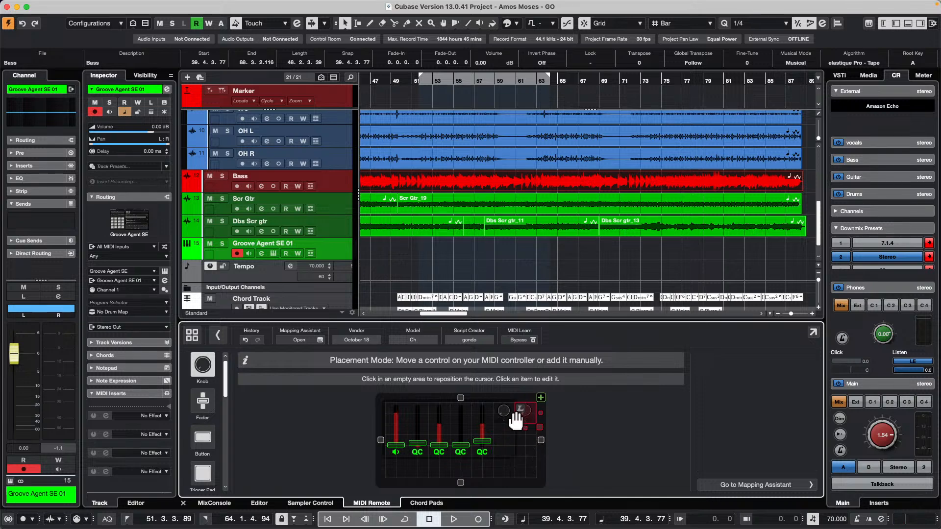
click(505, 413)
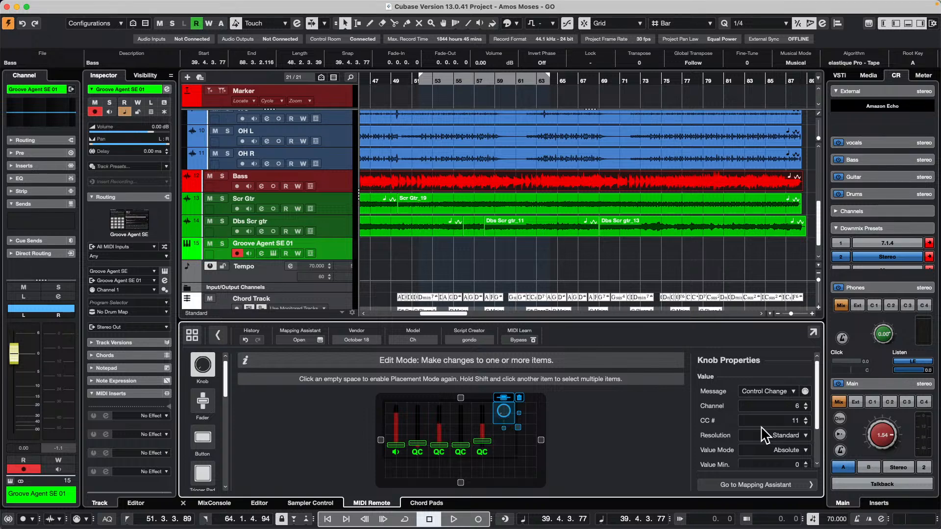
scroll(765, 435, down, 2)
click(707, 448)
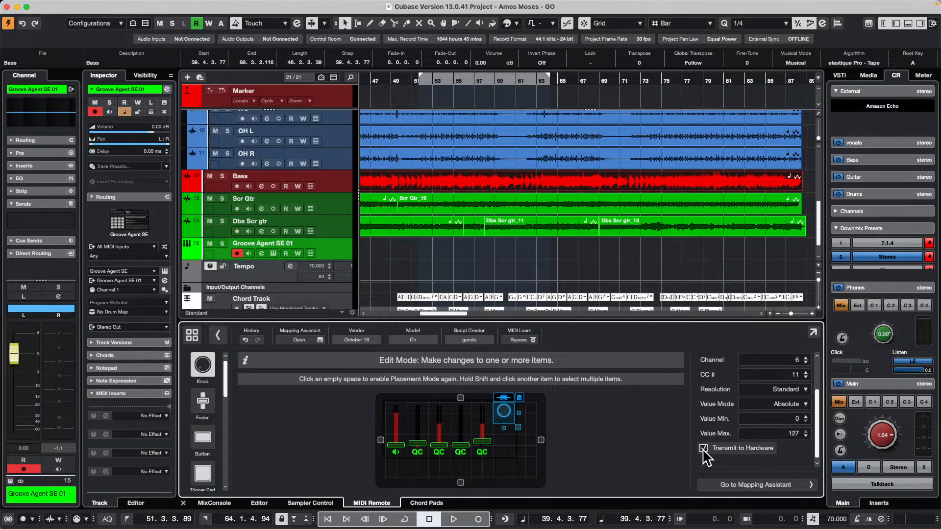
click(716, 447)
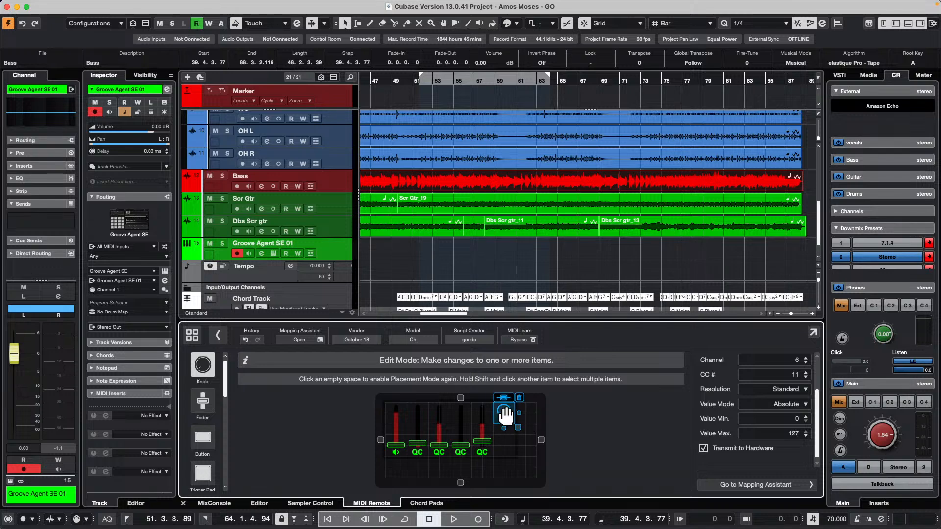
click(483, 447)
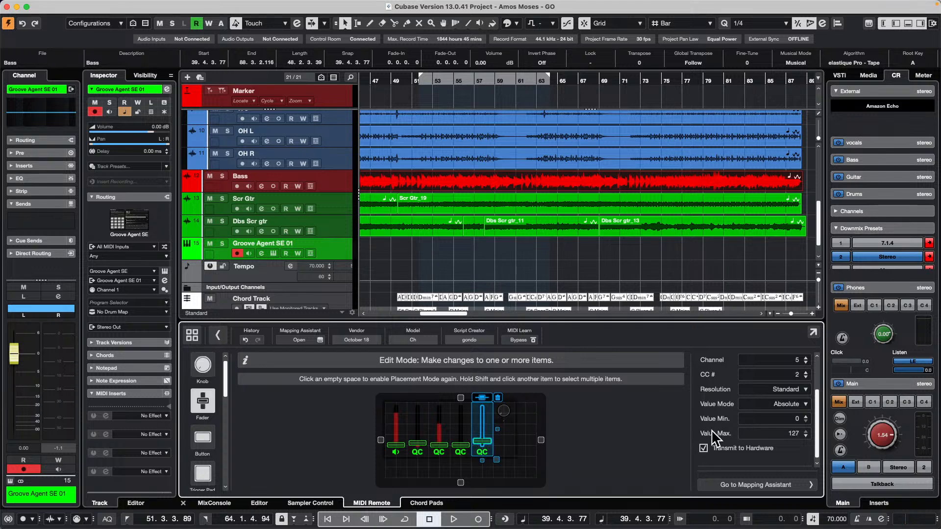
click(704, 448)
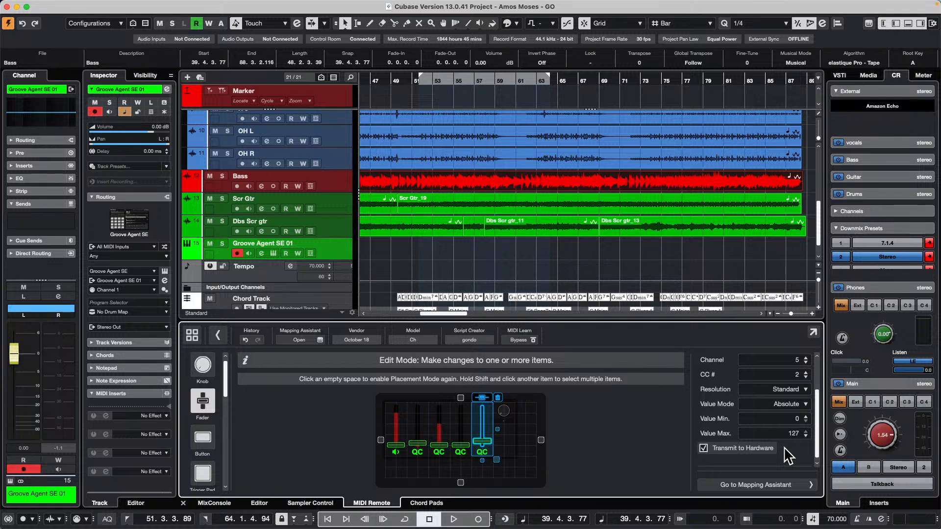
click(511, 200)
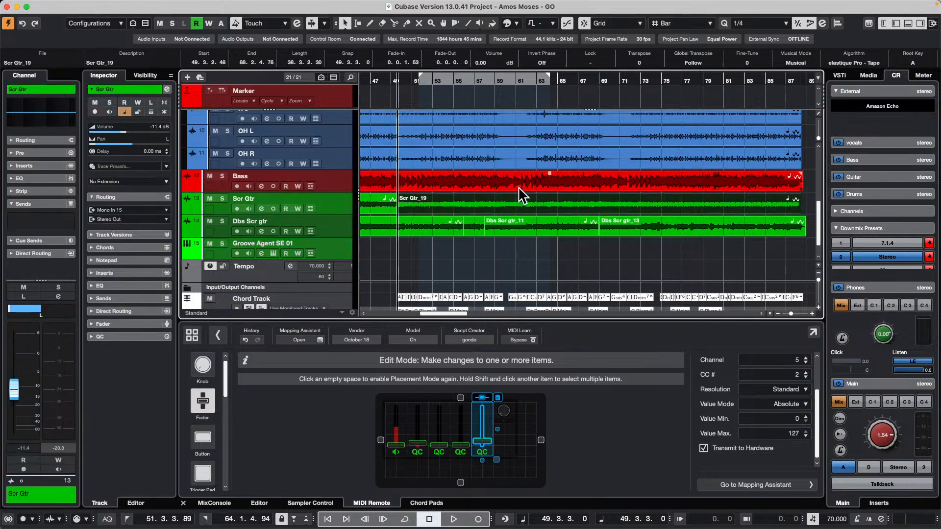
right_click(460, 259)
click(463, 261)
click(520, 182)
key(2)
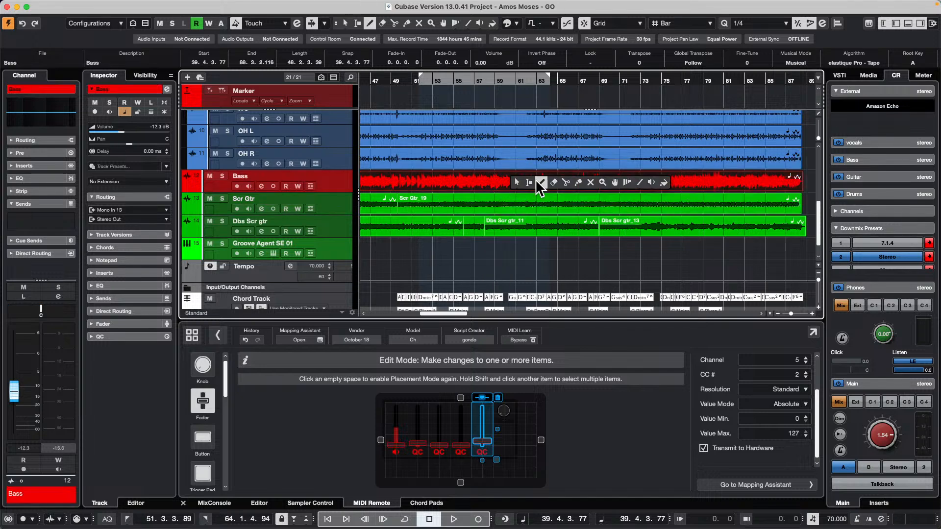
drag(506, 182, 612, 178)
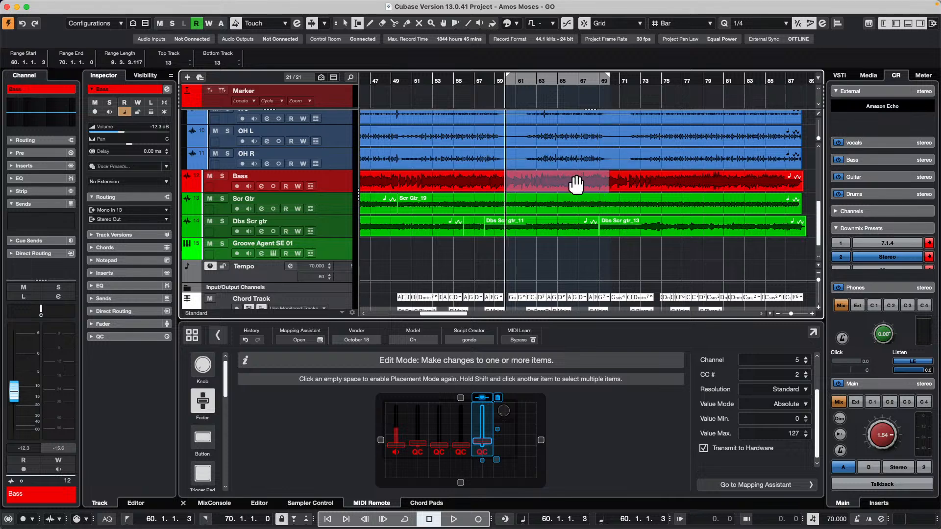
key(1)
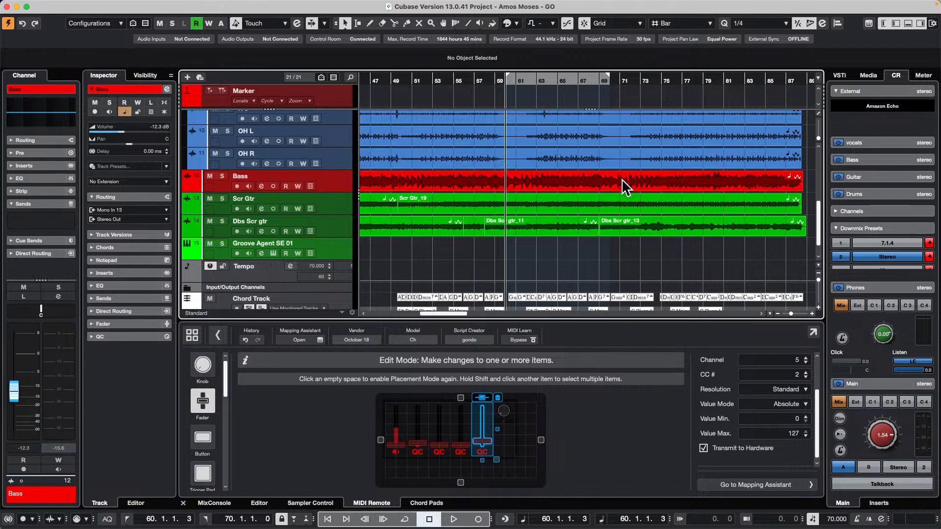
Step: Select the Bass event and increase the height of the Bass track
click(504, 180)
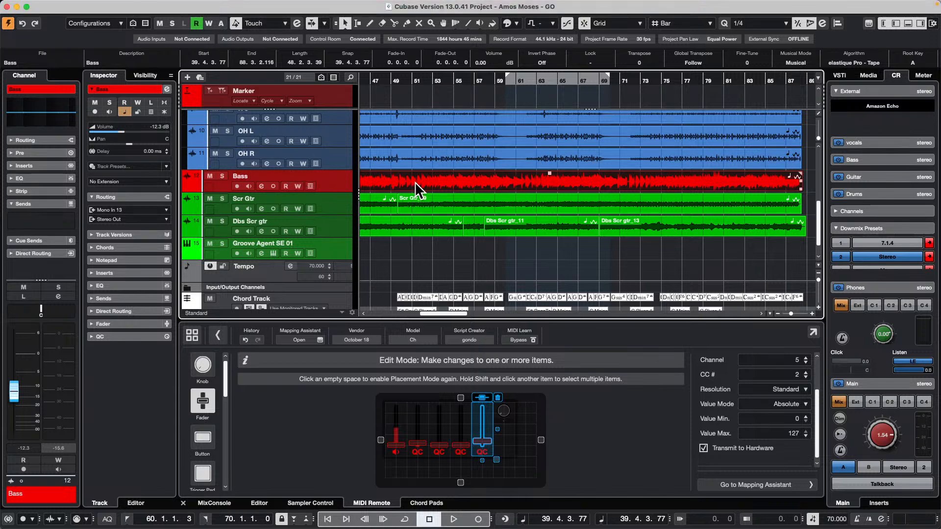
drag(330, 193, 330, 214)
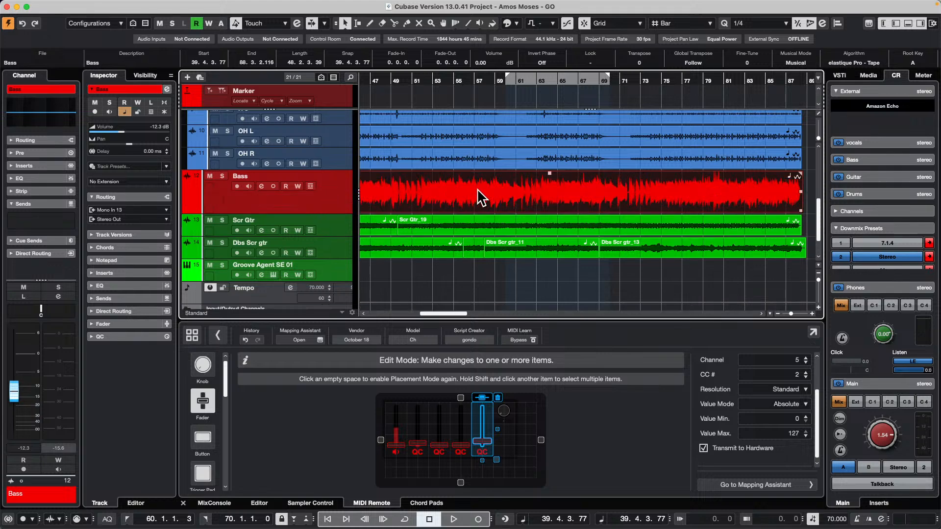
scroll(559, 210, down, 2)
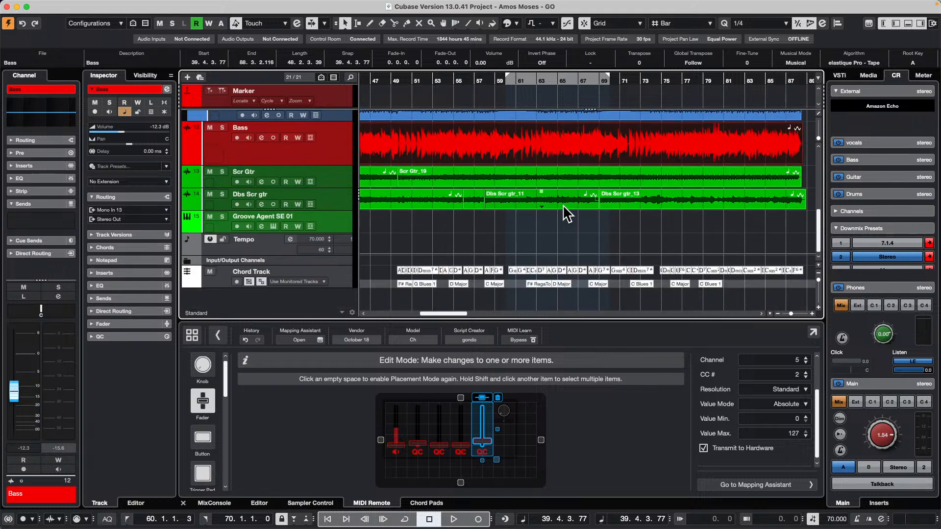
scroll(565, 210, up, 6)
scroll(559, 206, down, 3)
Step: Generate 2 harmony voices with vibrato strength reduced by 80% from bars 59 to 63 of the Bass track
right_click(522, 156)
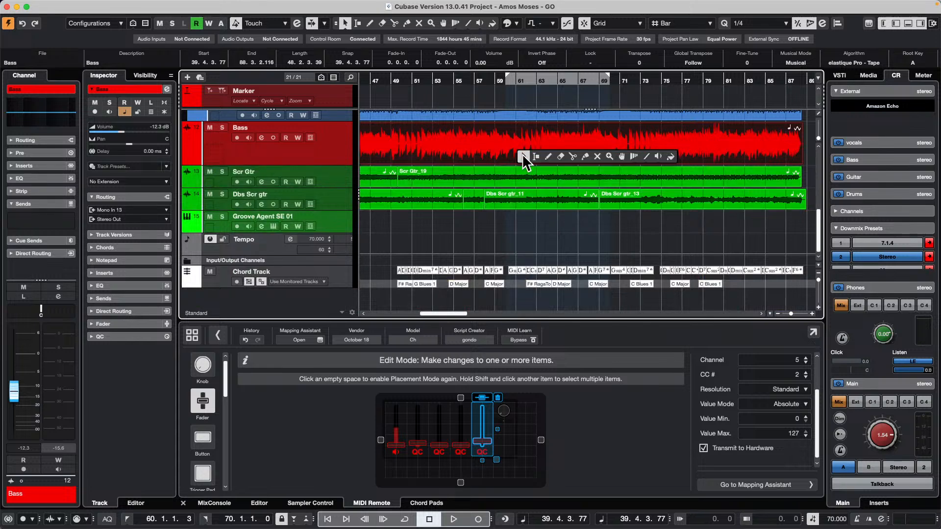
click(536, 156)
drag(498, 141, 537, 141)
click(113, 5)
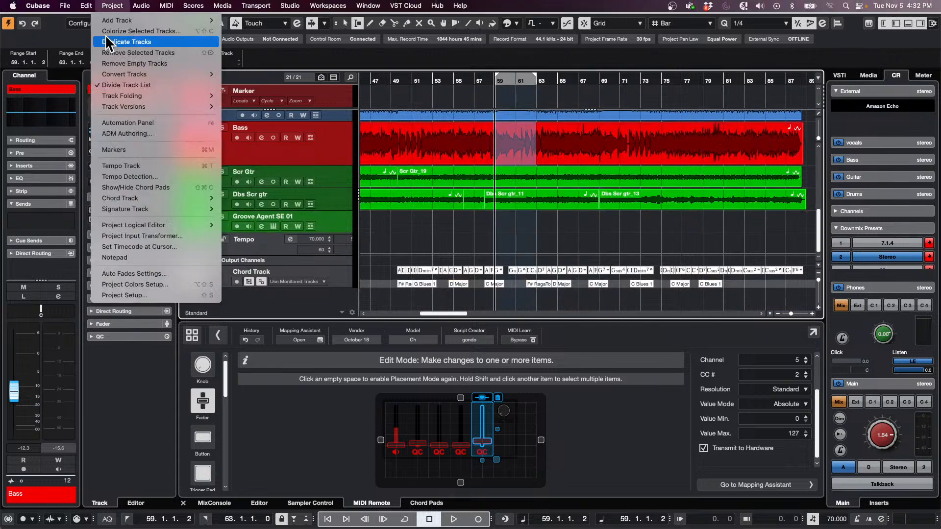
mouse_move(144, 226)
mouse_move(141, 5)
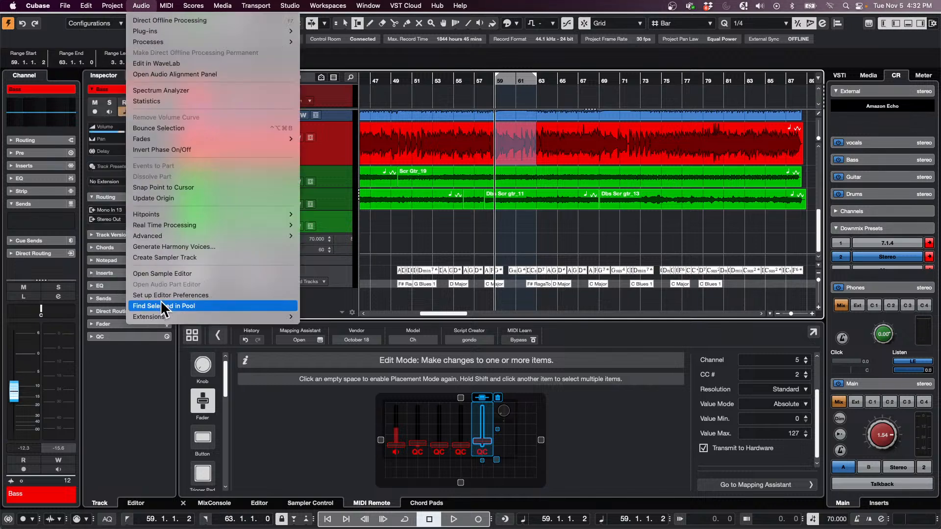
click(229, 247)
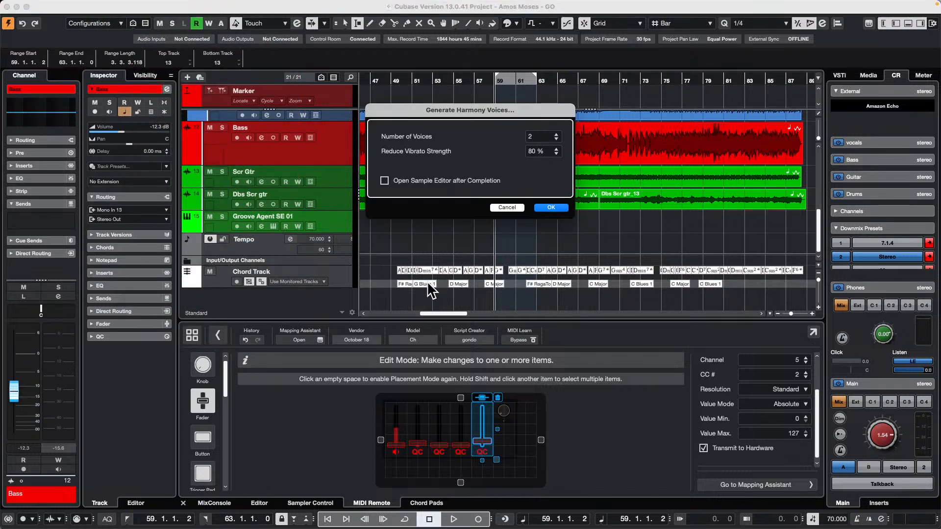
click(559, 209)
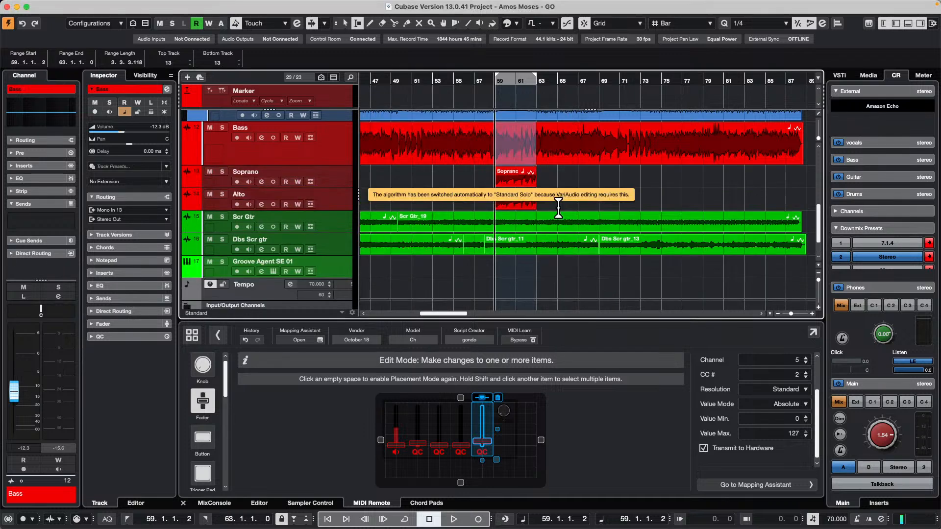
key(1)
click(430, 171)
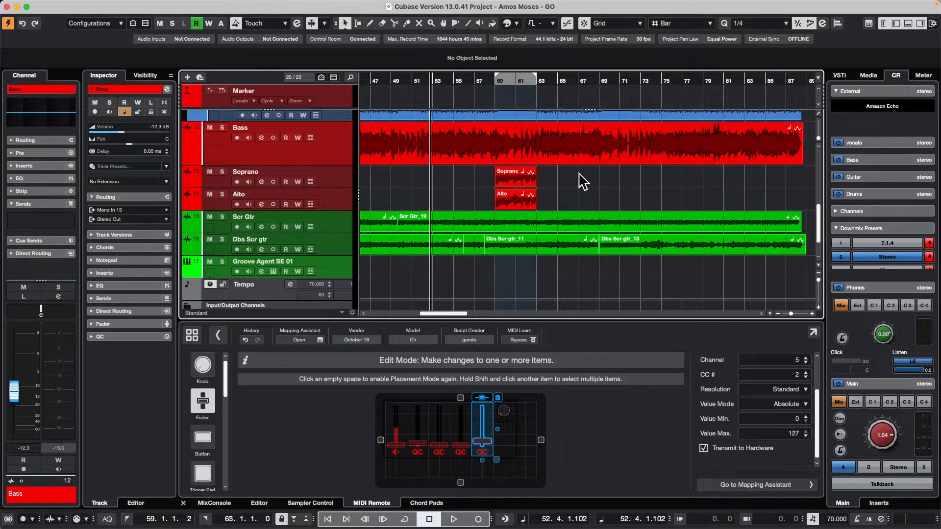
Step: Generate 2 harmony voices with 80% vibrato reduction from a six-bar Bass range starting at 67.4.4.118
right_click(577, 139)
click(593, 140)
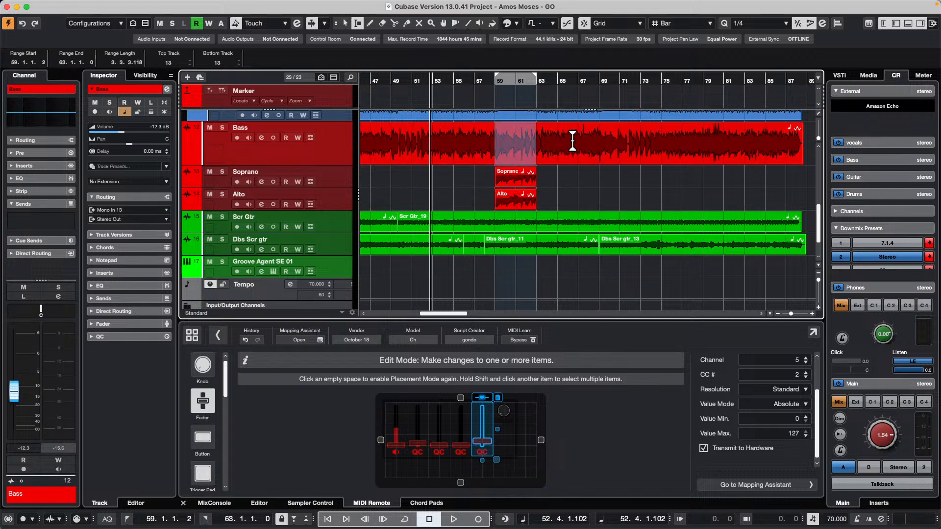
mouse_move(579, 142)
mouse_down()
mouse_move(610, 142)
mouse_move(588, 133)
mouse_up()
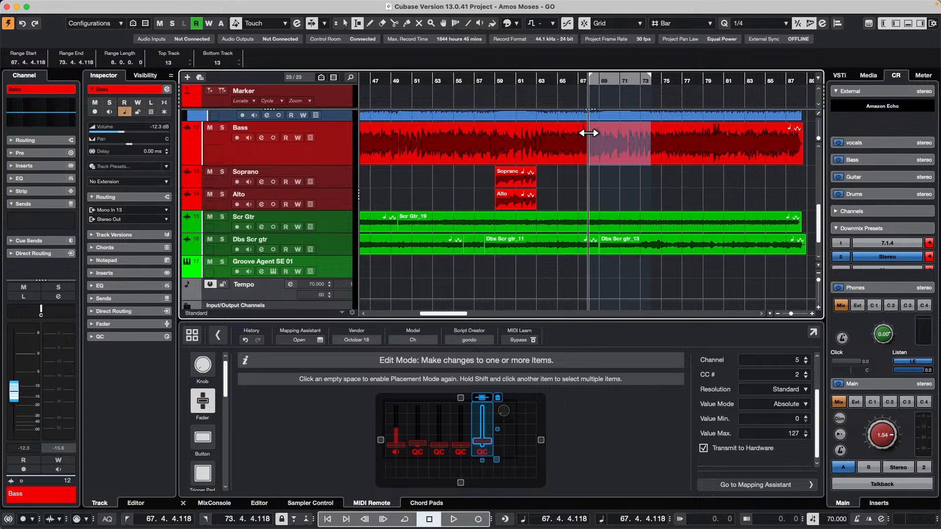
scroll(504, 235, up, 8)
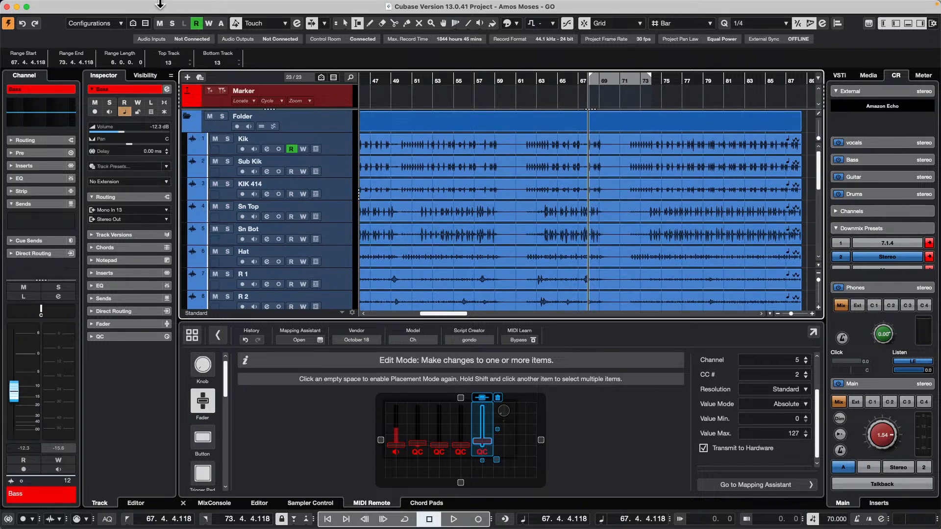
click(141, 5)
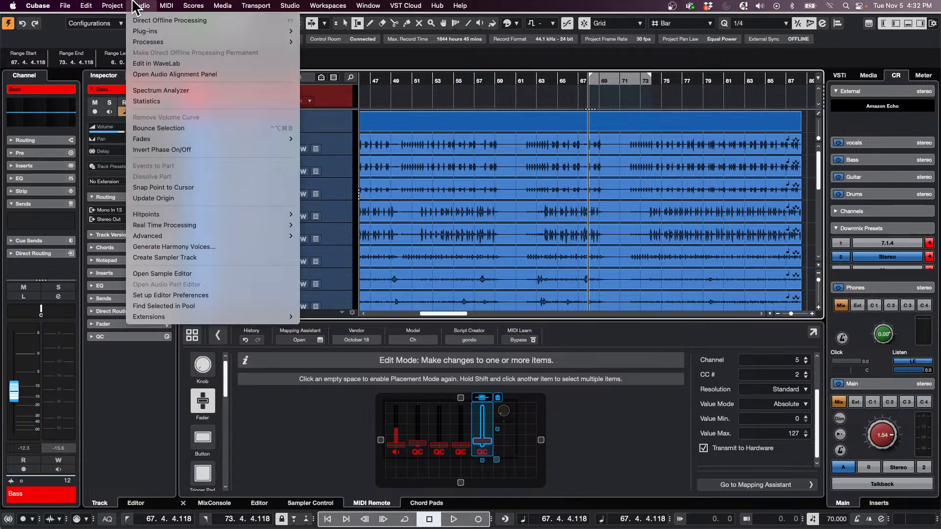
click(175, 246)
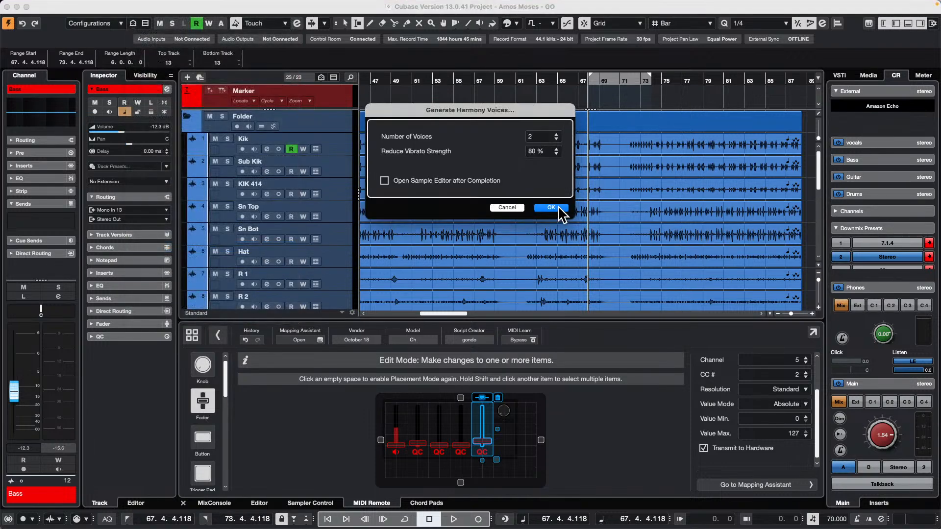
click(557, 207)
scroll(603, 176, down, 10)
scroll(610, 178, up, 4)
scroll(628, 166, down, 4)
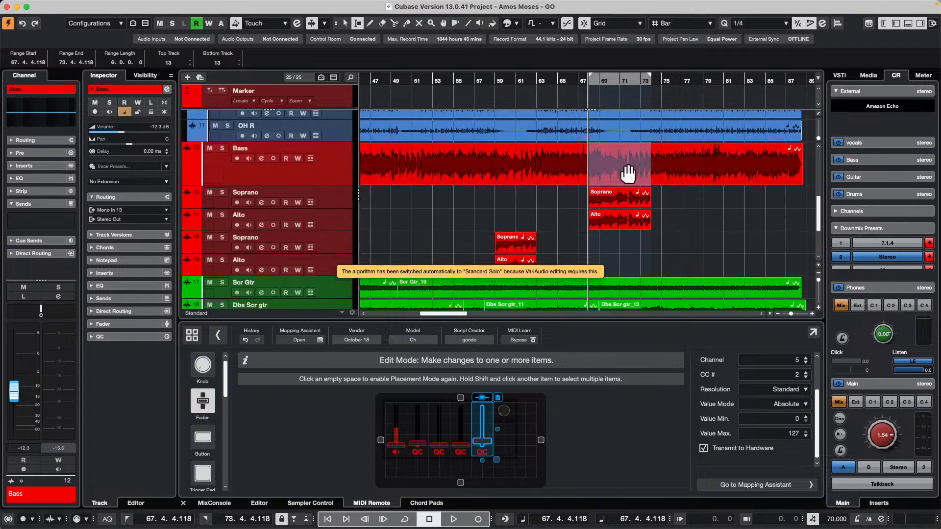
Step: Show the Volume automation lane beneath the Bass track and hide it again
scroll(593, 157, up, 2)
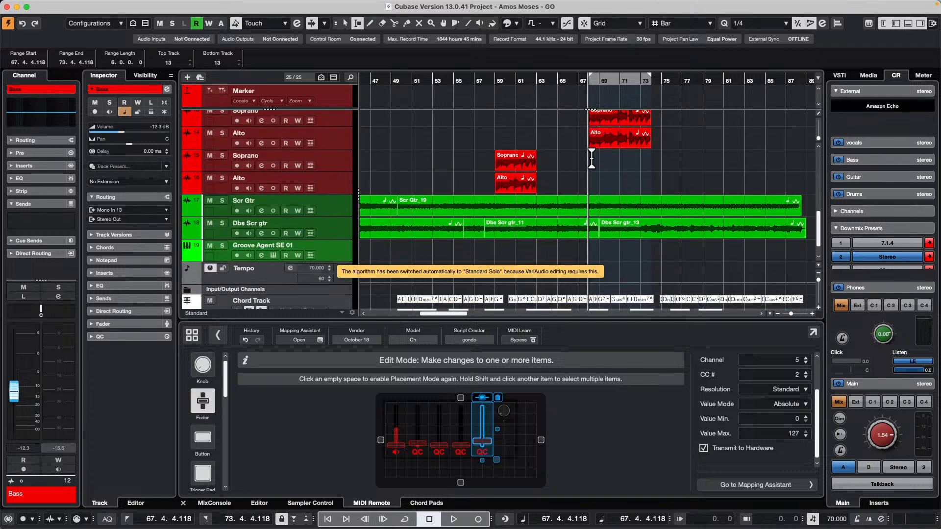
scroll(592, 160, up, 2)
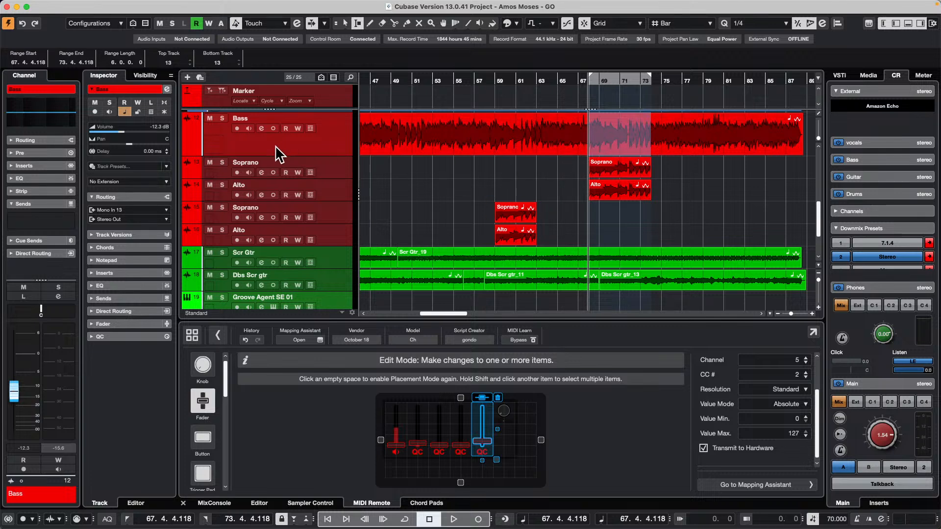
click(237, 145)
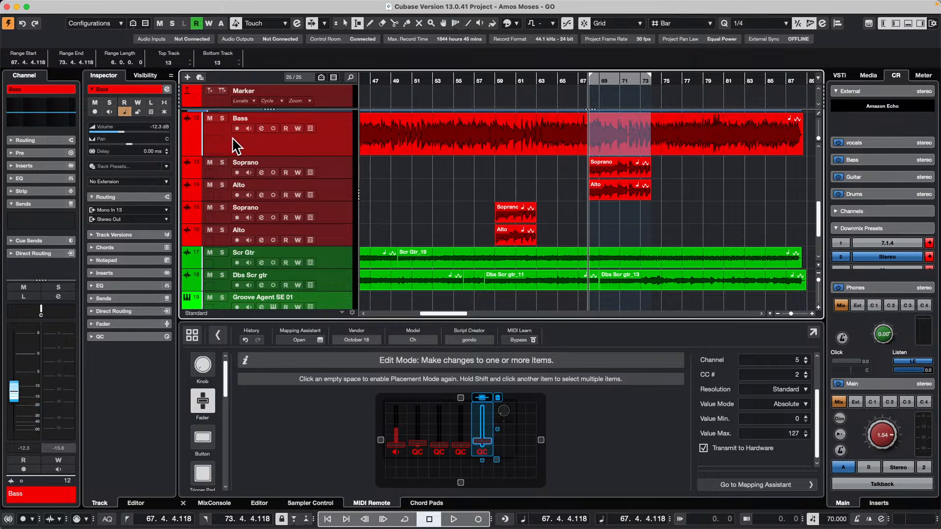
click(187, 151)
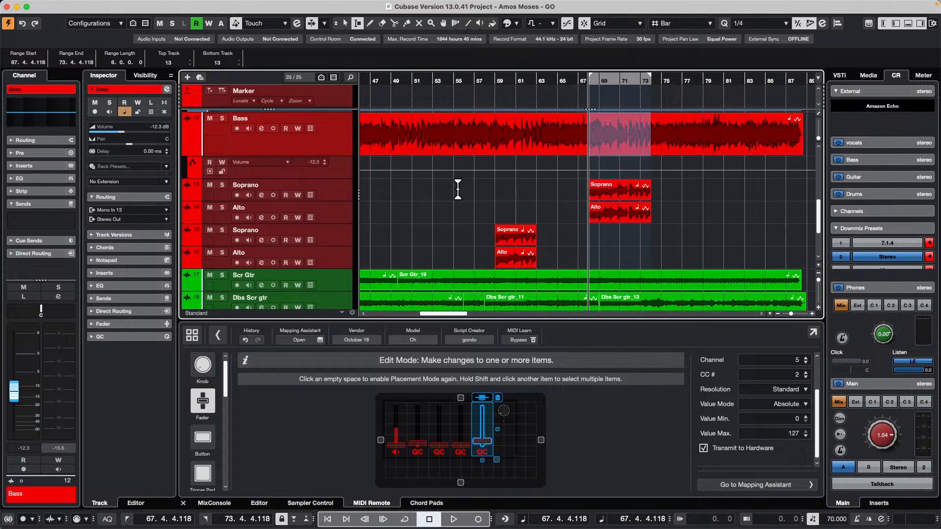
scroll(475, 214, down, 1)
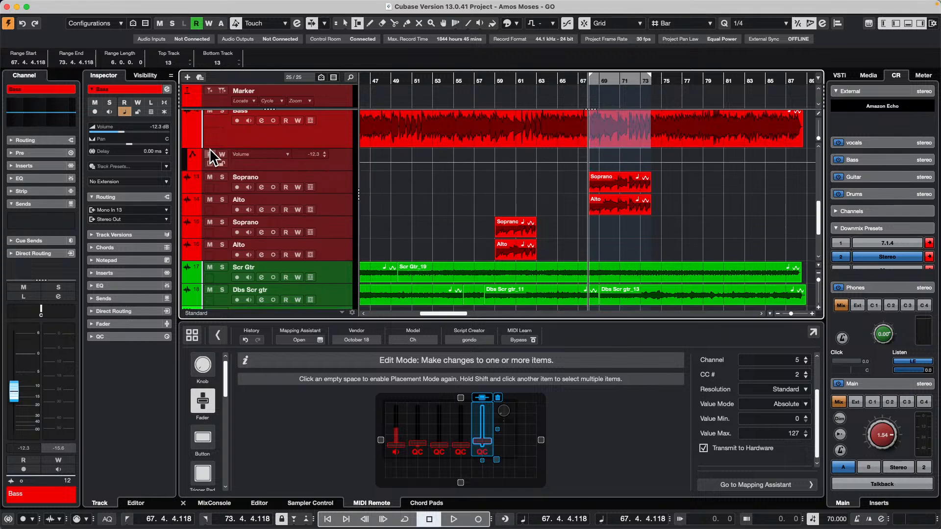
click(188, 150)
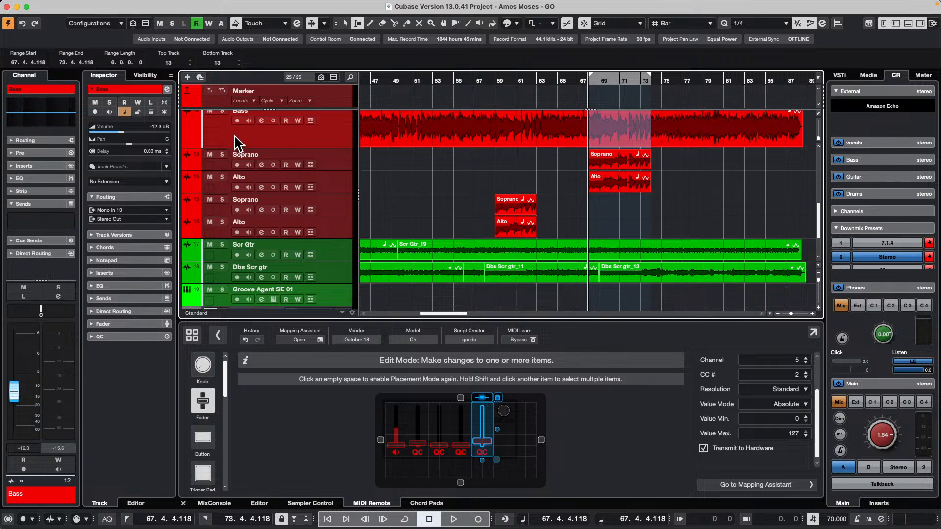
Step: Select the range from bar 52 to bar 63 on the Bass track
scroll(294, 158, up, 4)
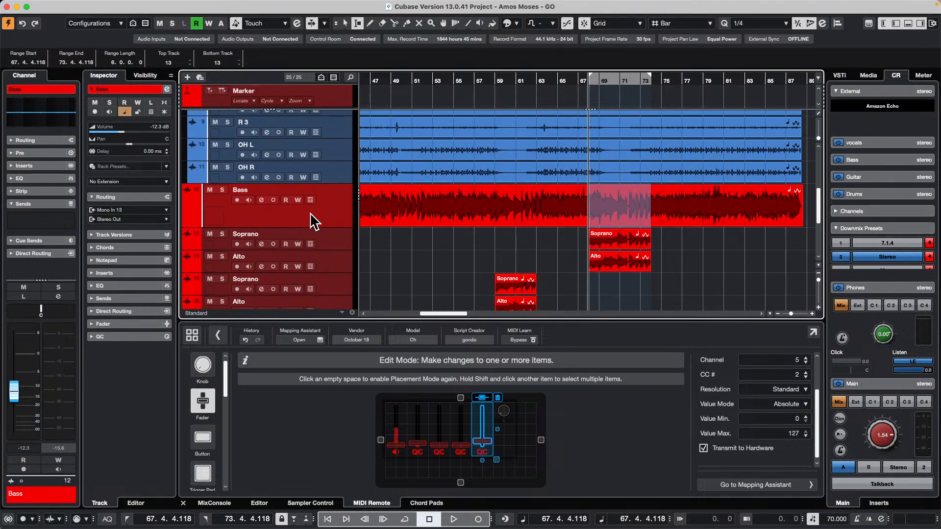
drag(420, 200, 536, 200)
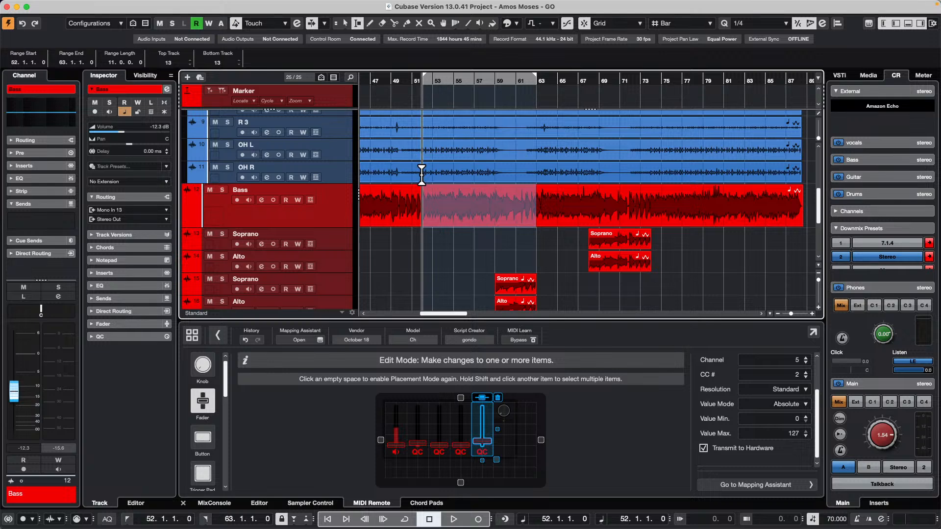
mouse_move(646, 1)
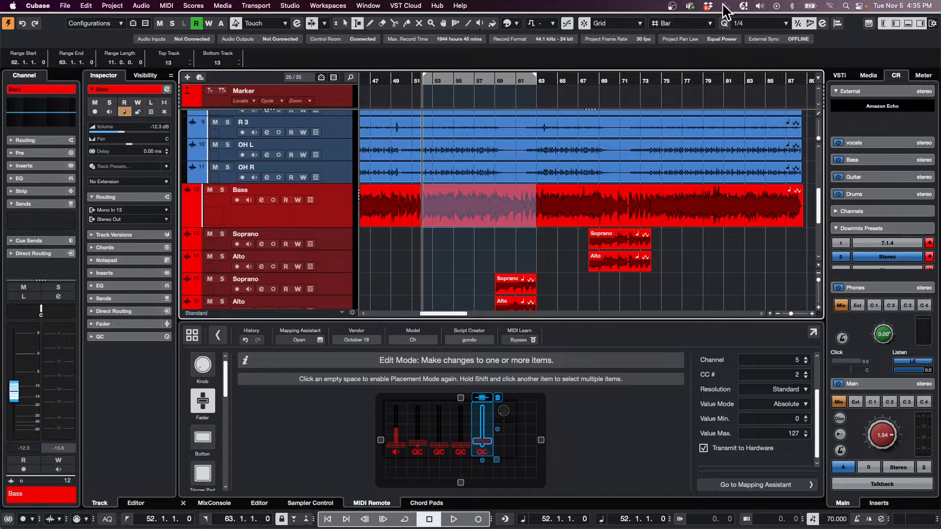
mouse_move(745, 3)
click(726, 6)
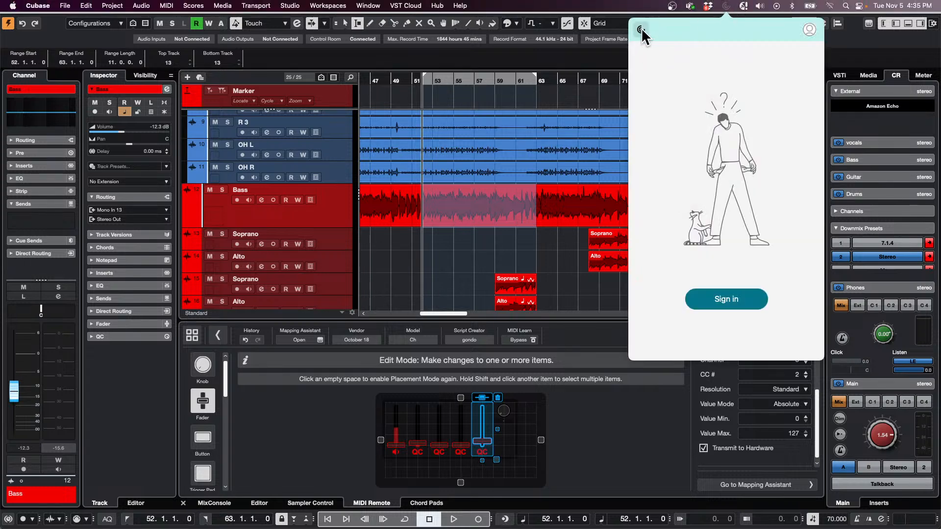
click(617, 9)
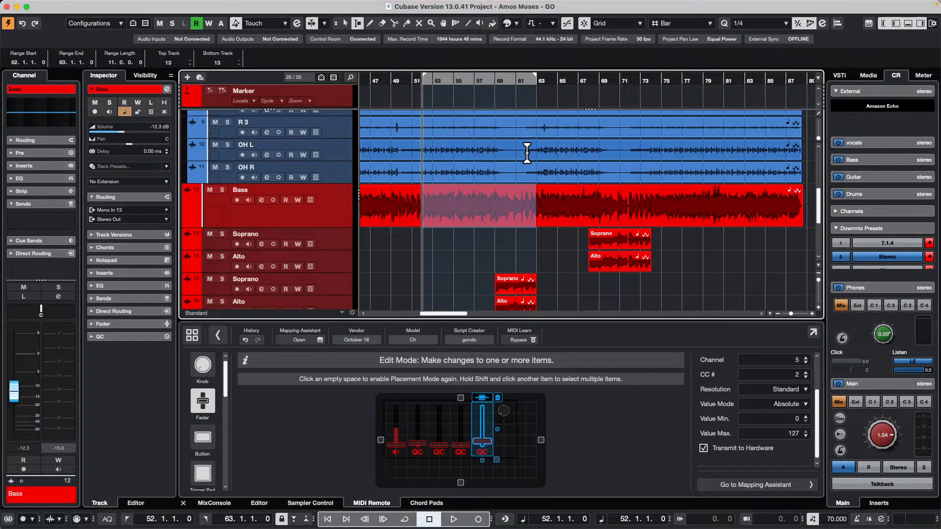
Step: Set the Kik event's hitpoint threshold to 18% and intensity to 12%, and create warp markers from its hitpoints
scroll(529, 153, up, 5)
key(1)
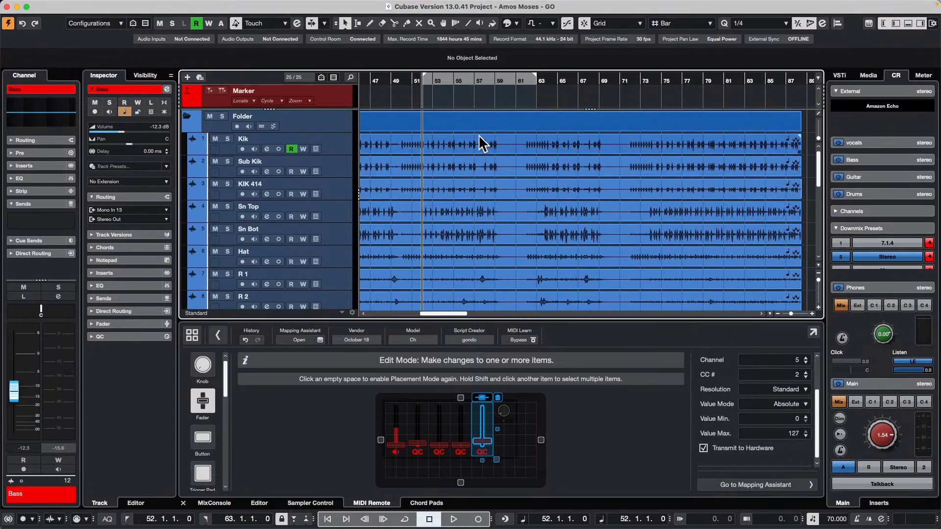
click(483, 147)
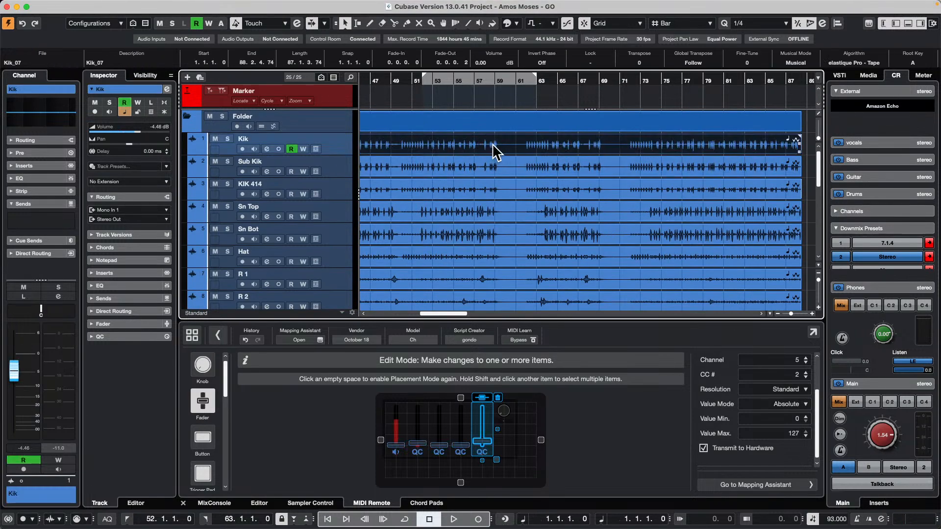
double_click(493, 150)
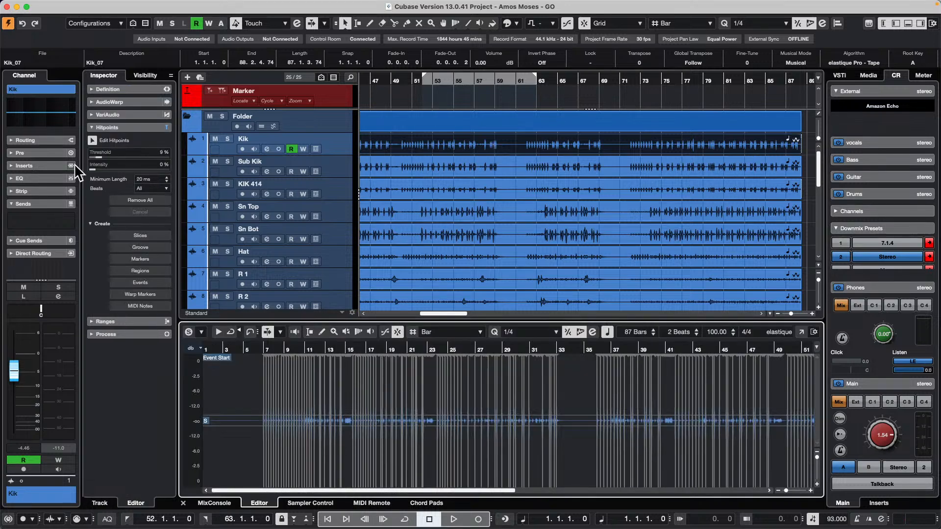
drag(94, 152, 105, 156)
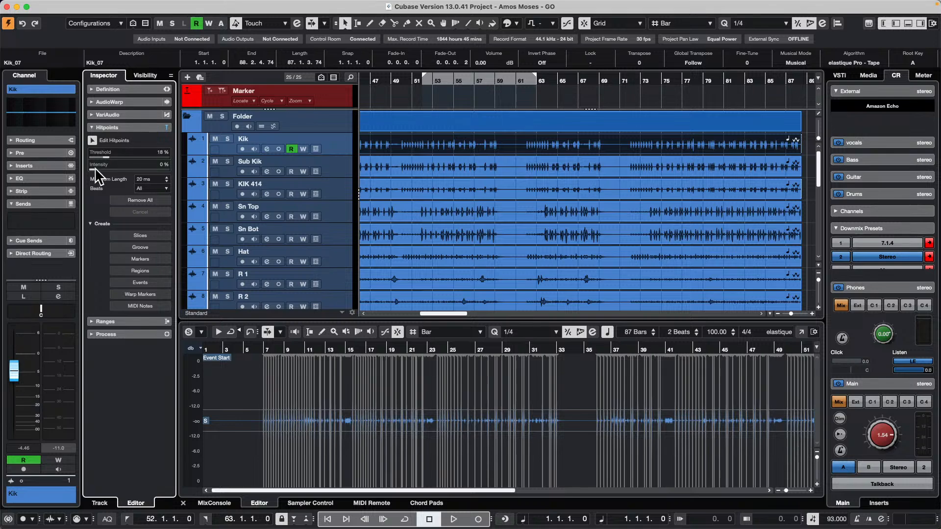
drag(96, 168, 99, 171)
click(142, 293)
Step: Activate Free Warp in the project window and enlarge the Kik track to view its warp markers around bars 50 to 54
click(456, 23)
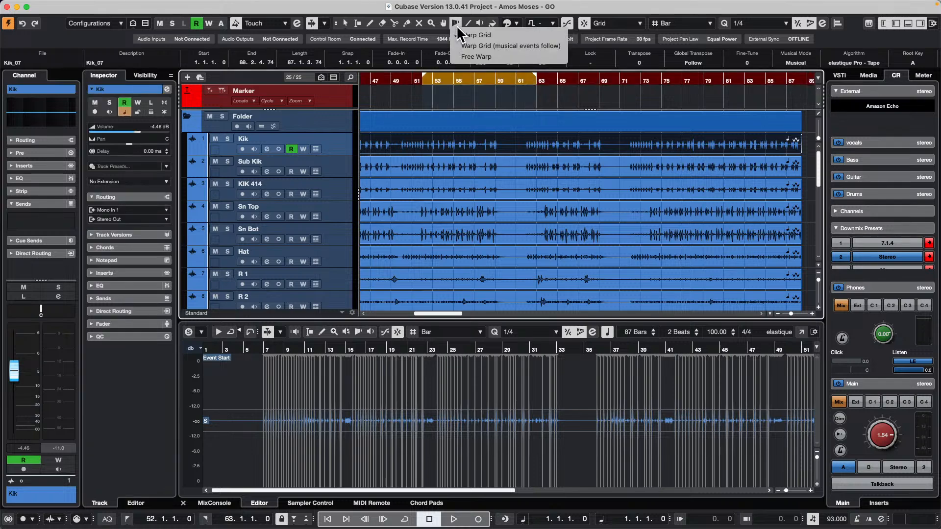
click(500, 56)
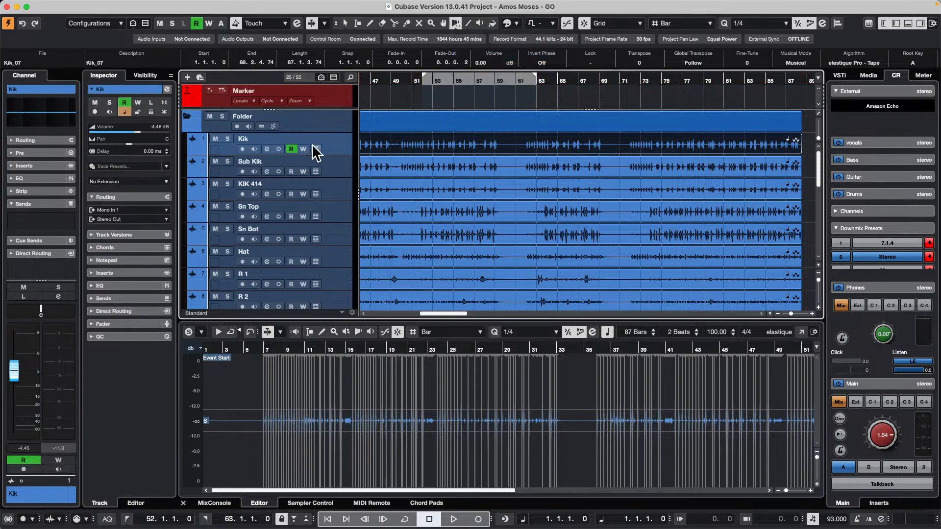
drag(327, 156, 328, 177)
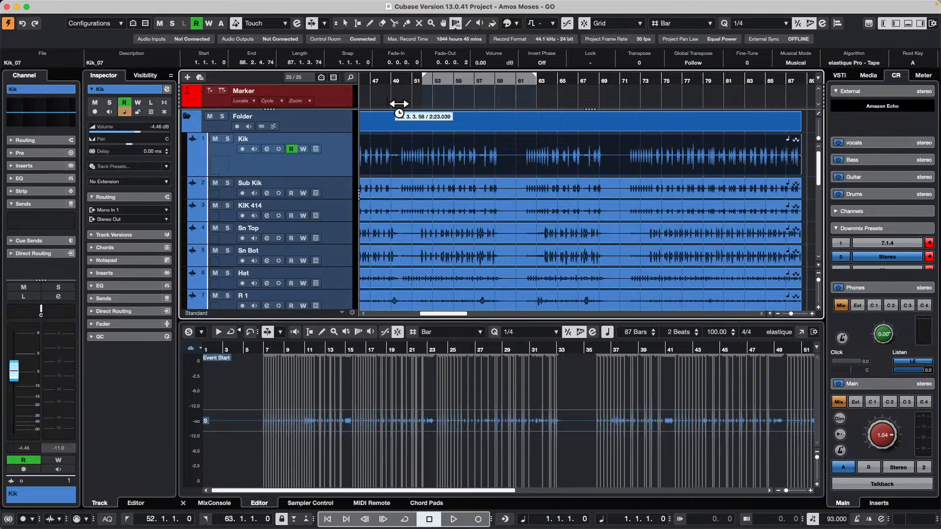
drag(403, 82, 411, 120)
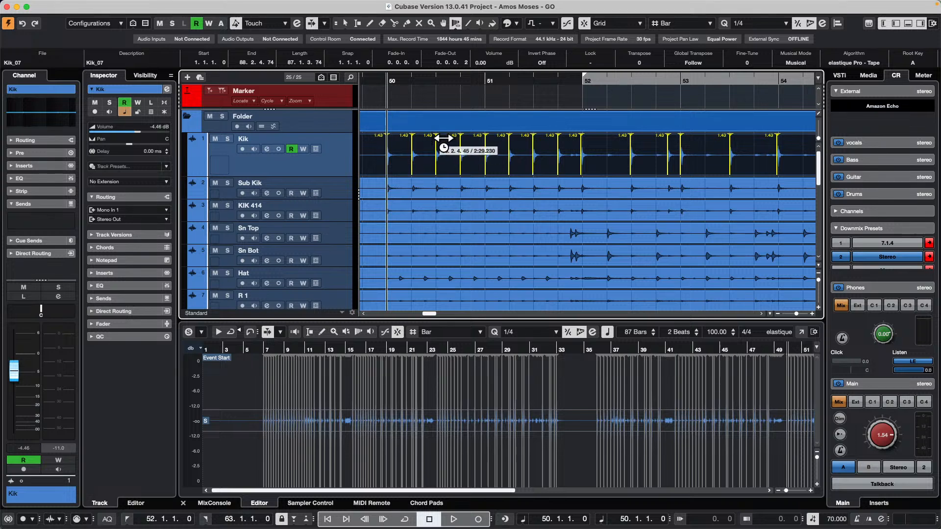
mouse_move(191, 8)
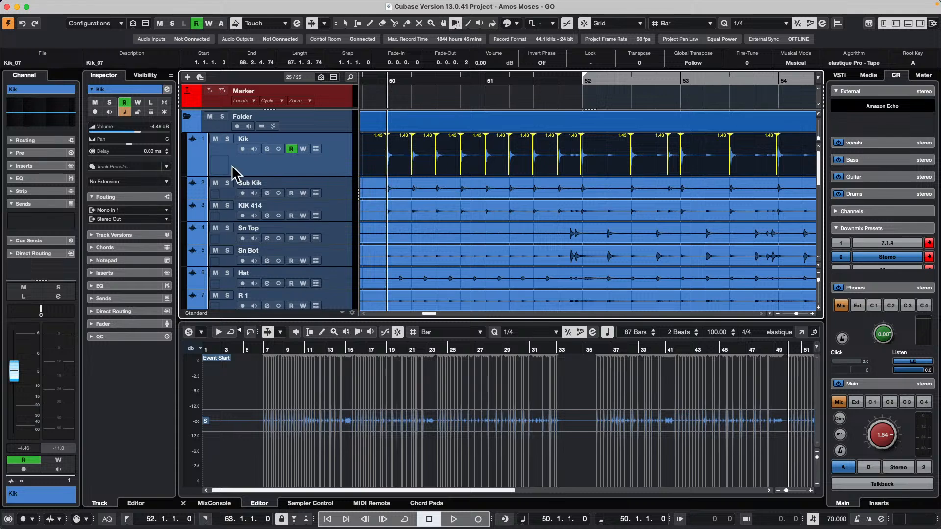
Step: Switch back to object selection and display the Kik event's warp markers with Free Warp in the sample editor
key(1)
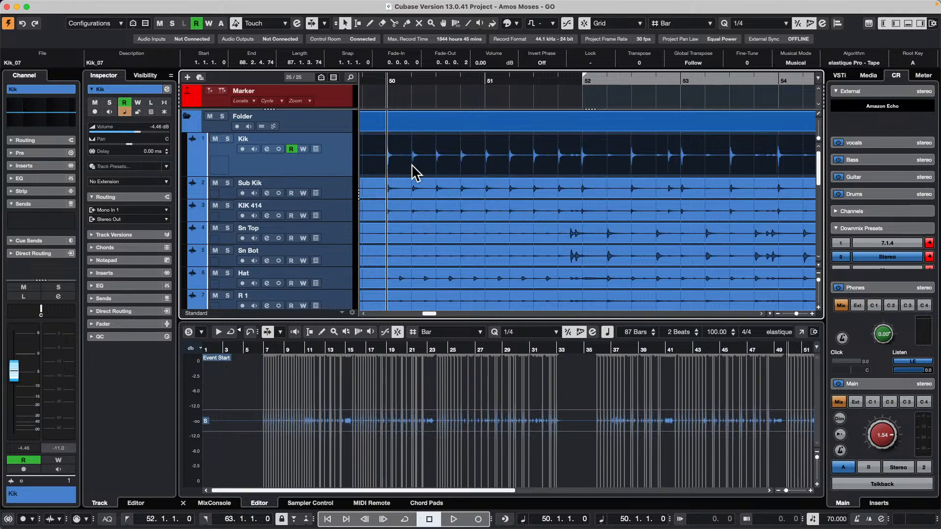
double_click(412, 165)
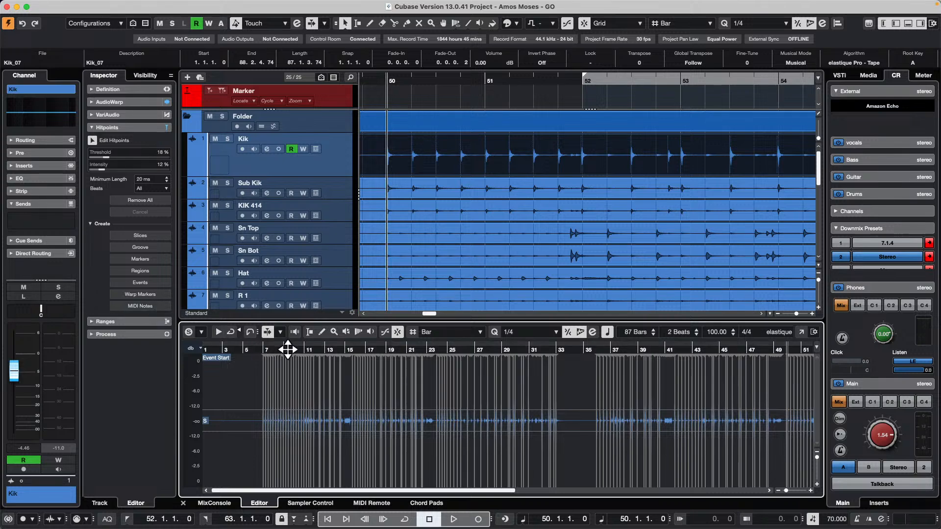
drag(288, 349, 285, 361)
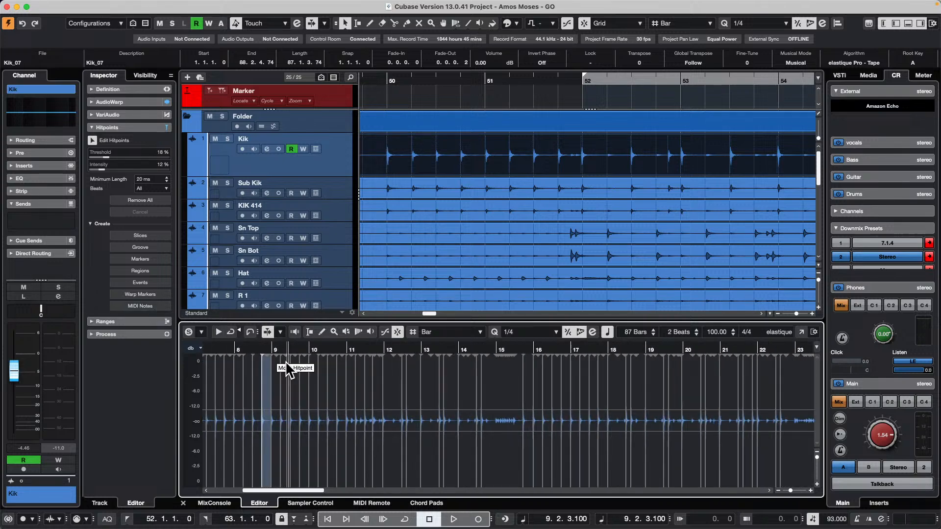
click(136, 101)
click(91, 115)
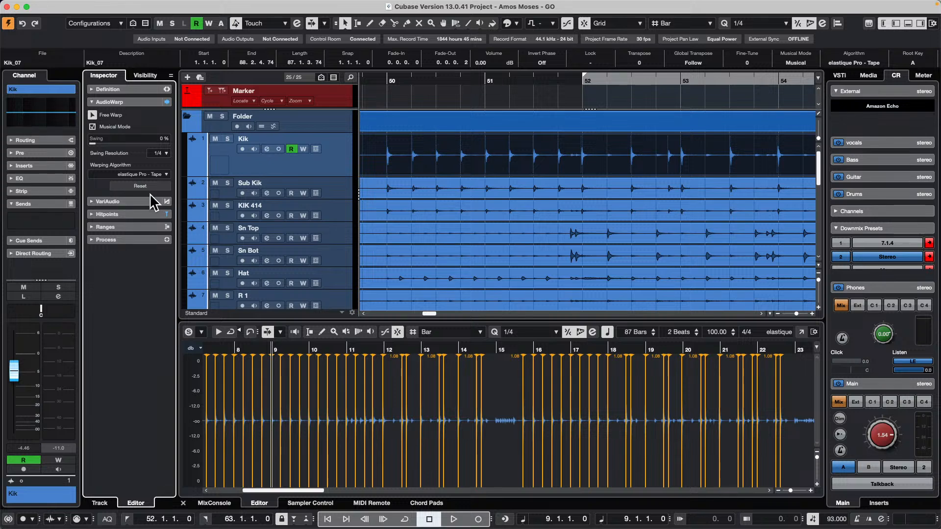
Step: Review the Definition and AudioWarp settings of the Kik event in the sample editor
click(130, 89)
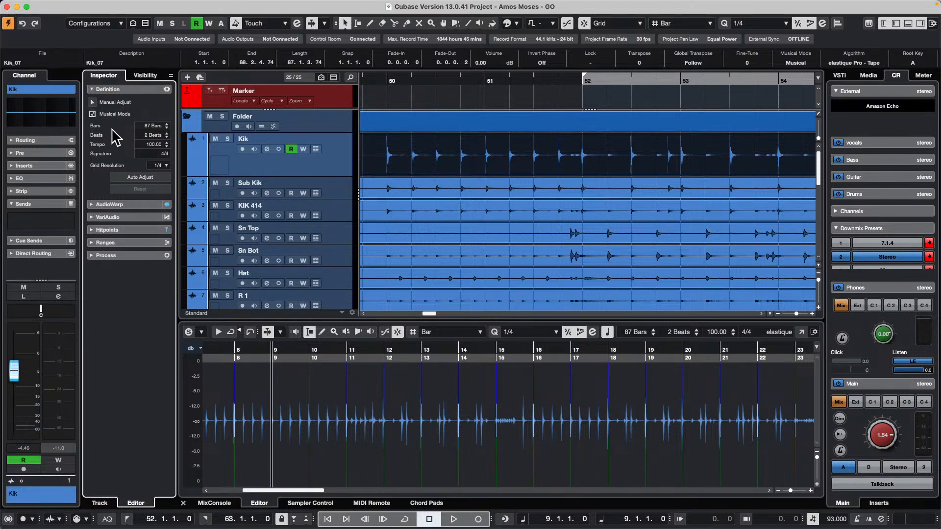
click(133, 201)
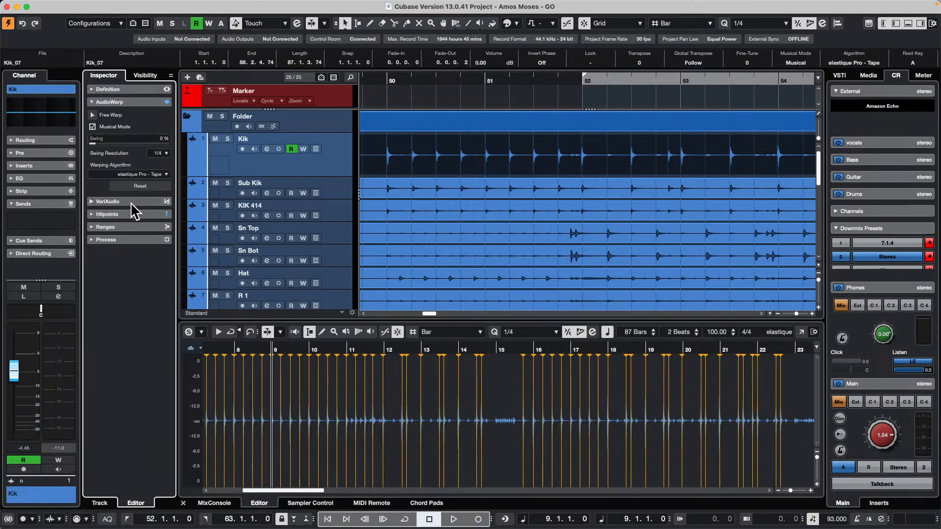
click(131, 200)
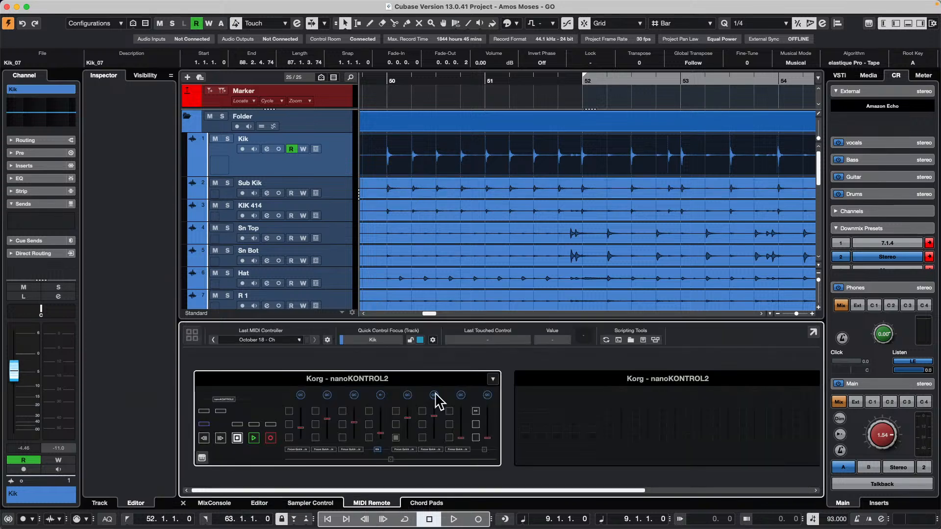
Step: Inspect the MIDI controller settings available for the October 18 - Ch surface, including its script export option
drag(474, 491, 693, 489)
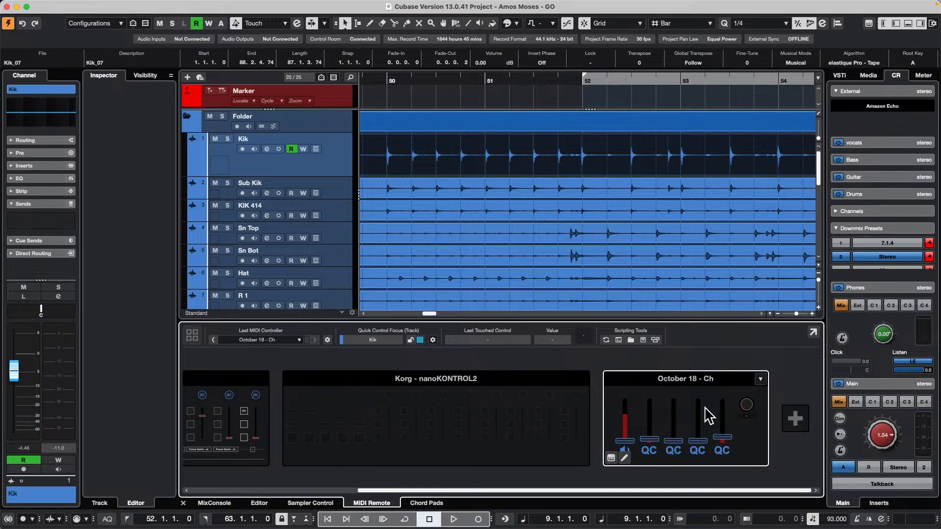
click(760, 380)
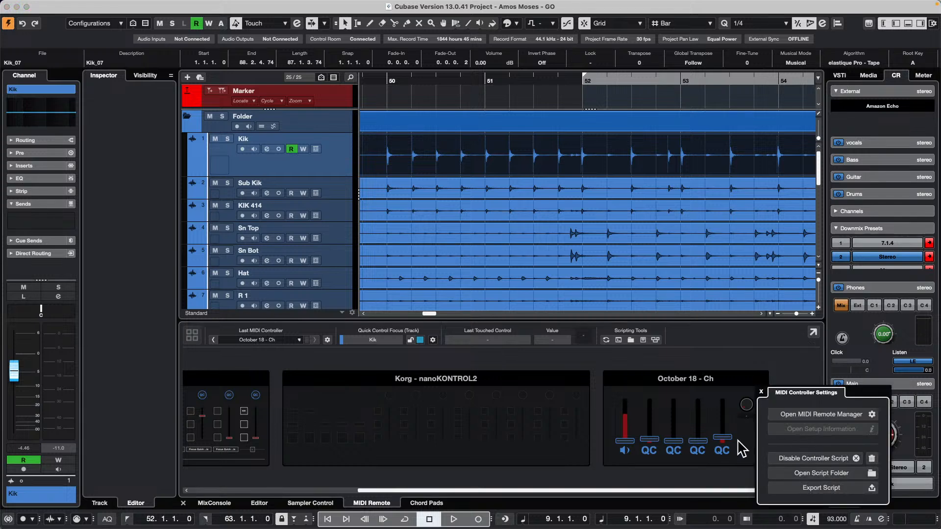
click(696, 368)
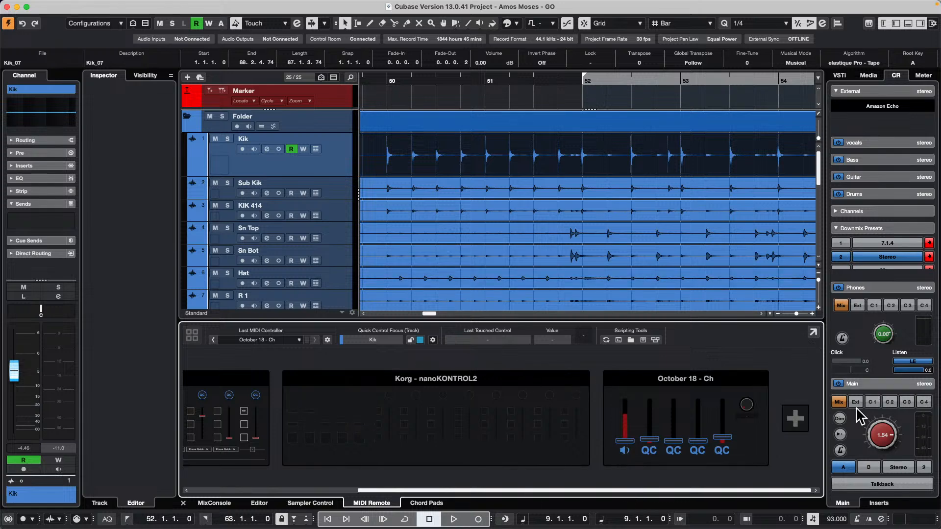
Step: Add SuperVision as the second insert on the Control Room's Phones channel
click(881, 503)
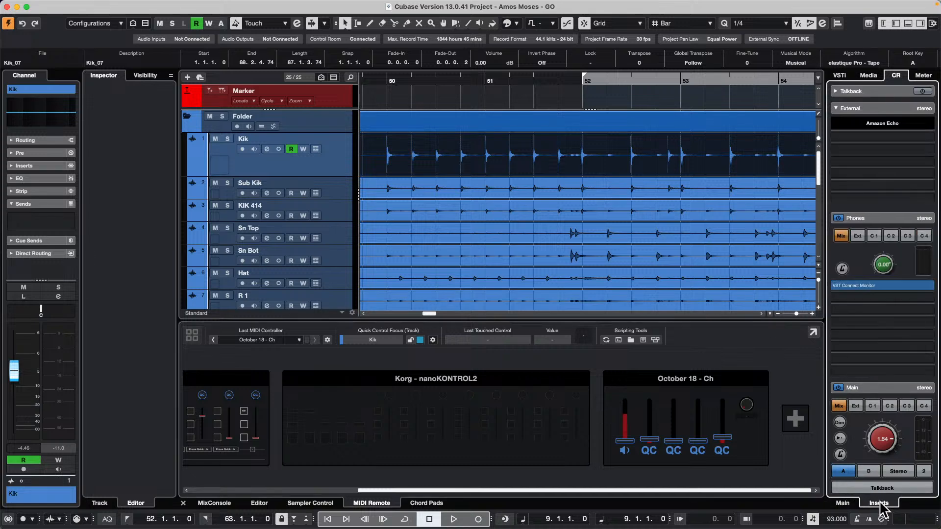
click(878, 298)
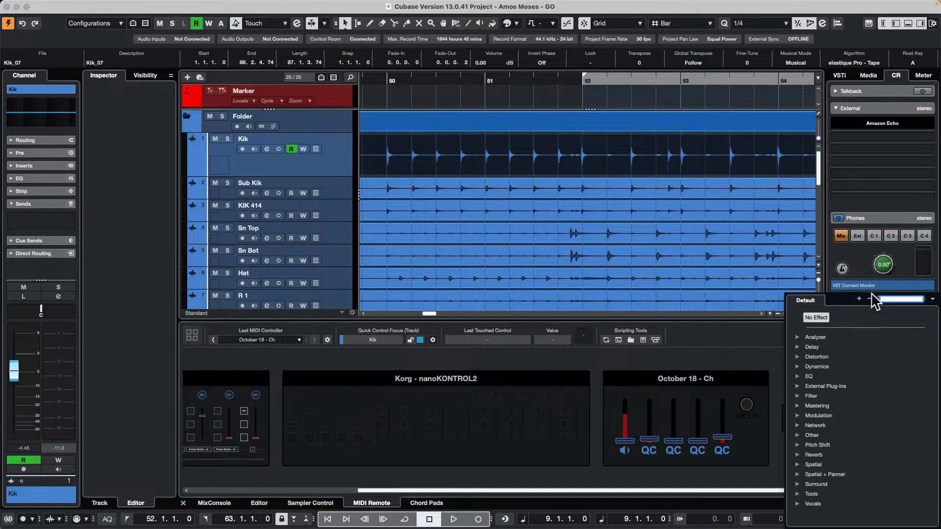
click(796, 338)
click(833, 347)
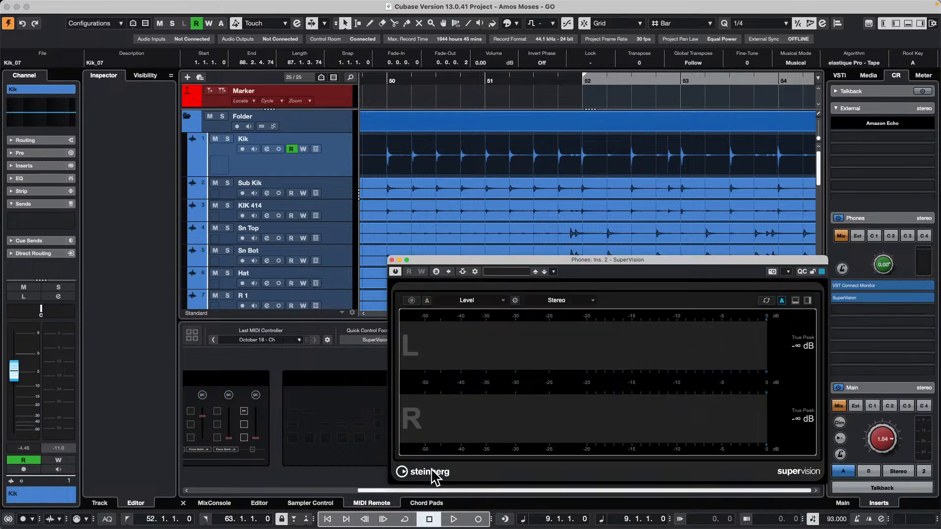
Step: Set the SuperVision module to Game from the Other category, try it out and close the plug-in window
click(476, 301)
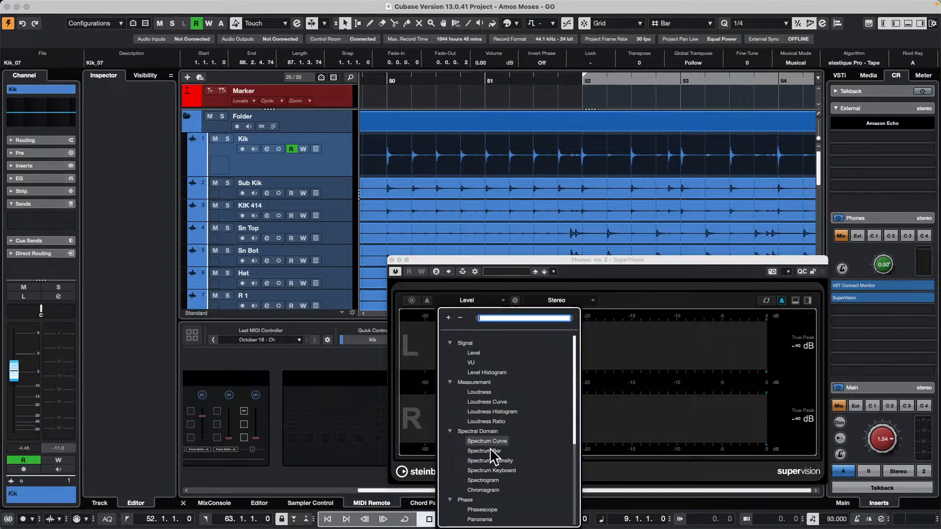
scroll(513, 477, down, 5)
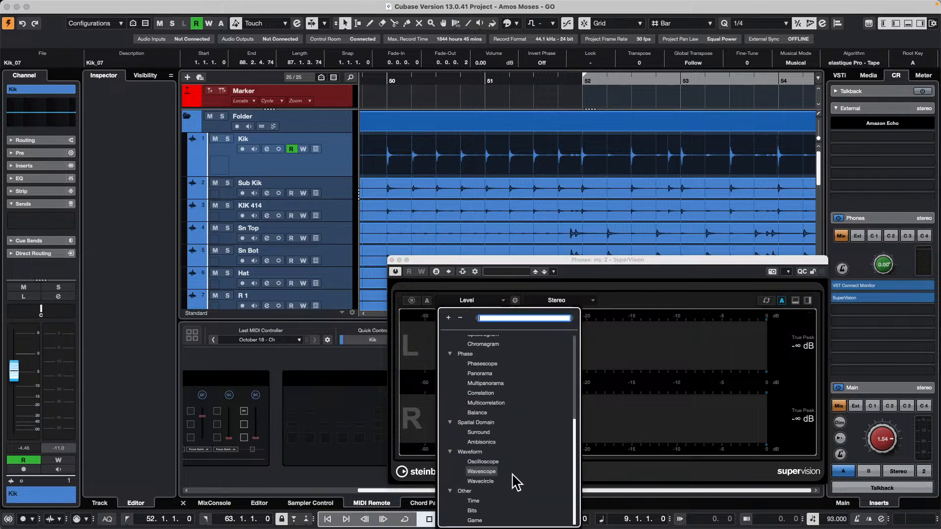
click(450, 492)
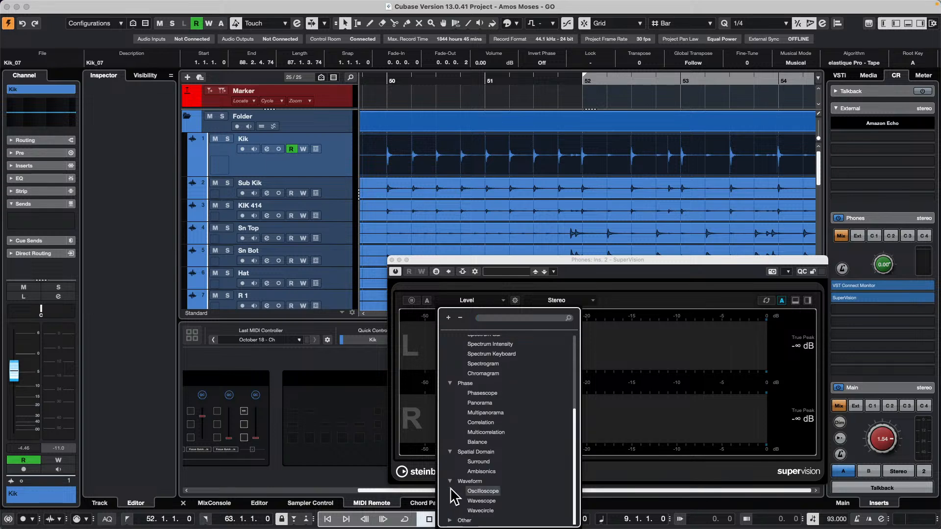
click(449, 521)
scroll(512, 495, down, 2)
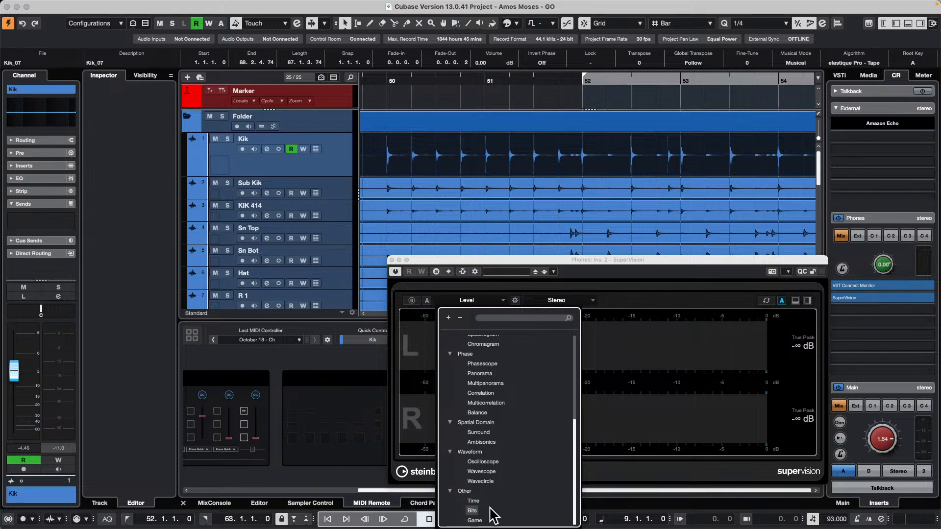
click(474, 520)
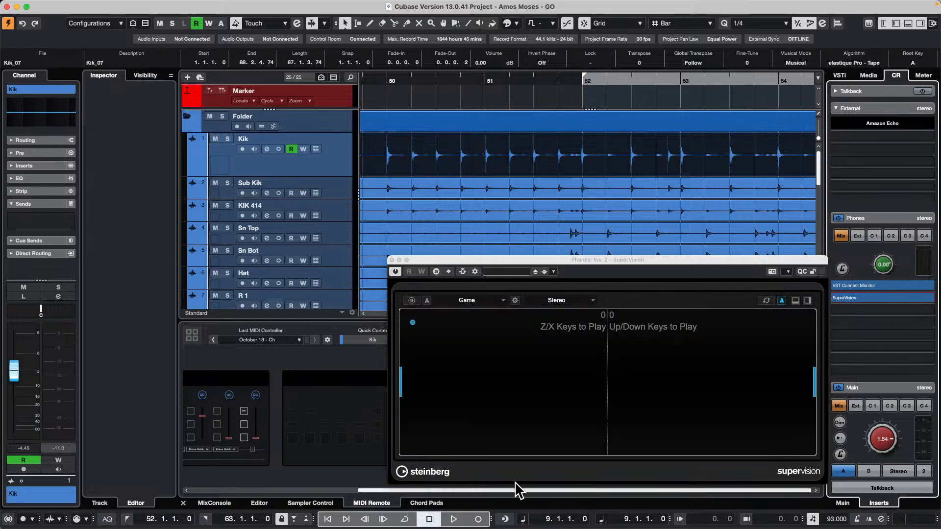
drag(525, 277, 388, 118)
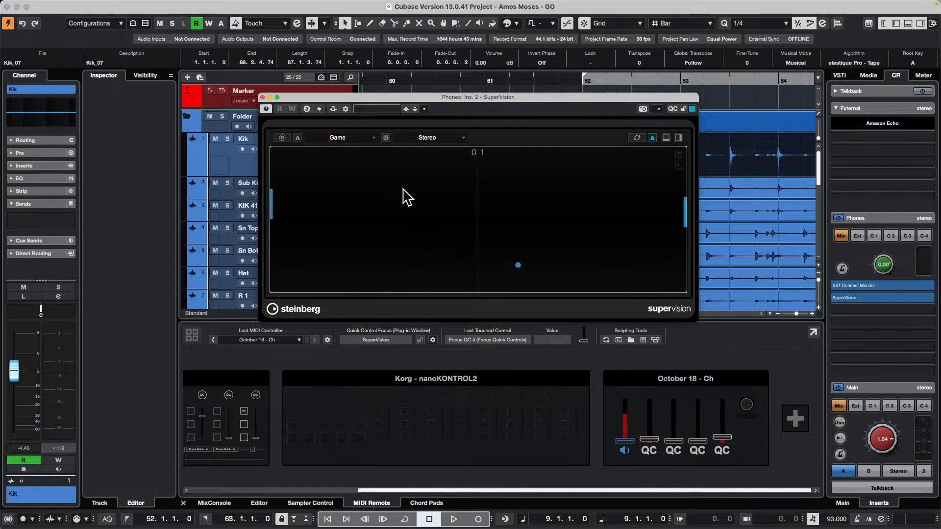
click(262, 97)
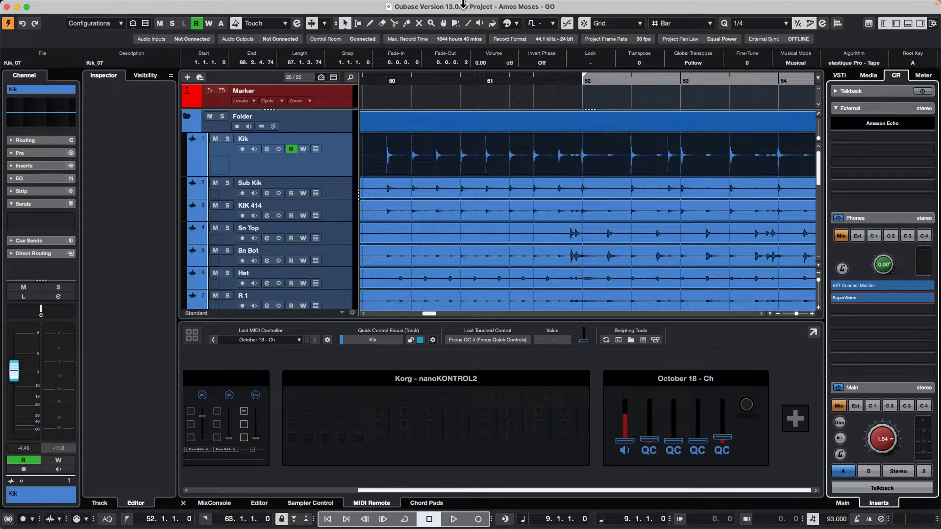
Step: Switch to the open project November 5 cool beat
click(436, 5)
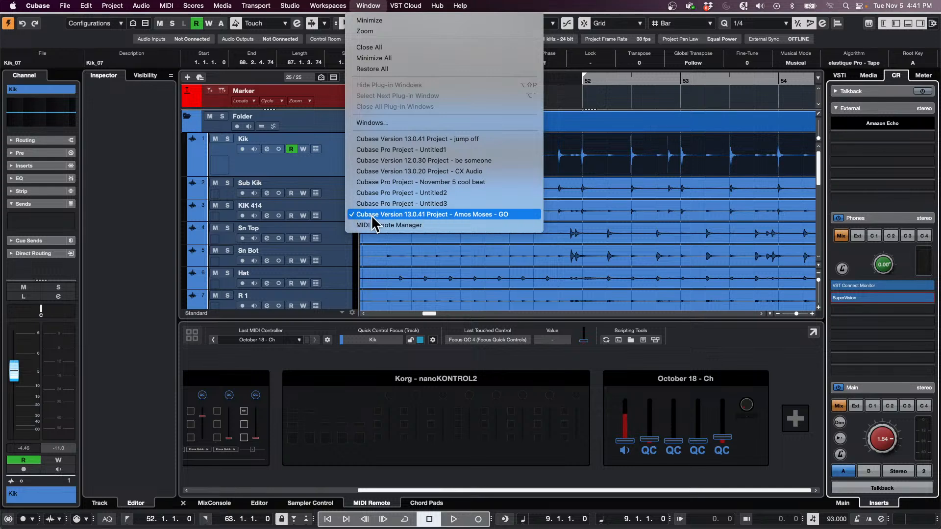
click(476, 186)
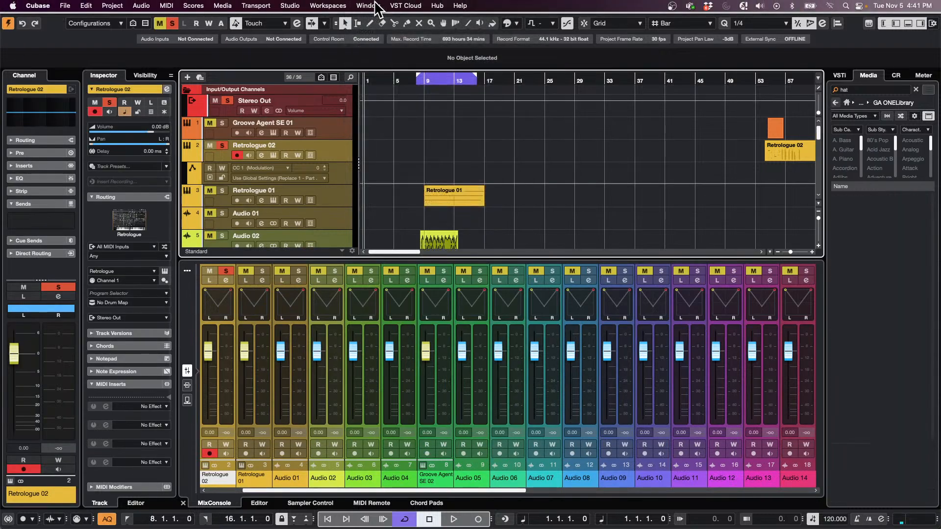
click(375, 6)
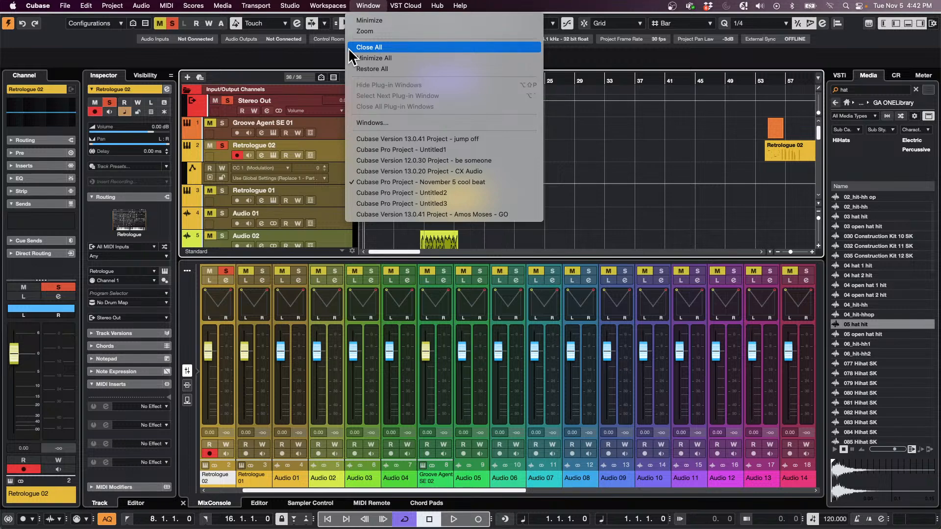
click(590, 161)
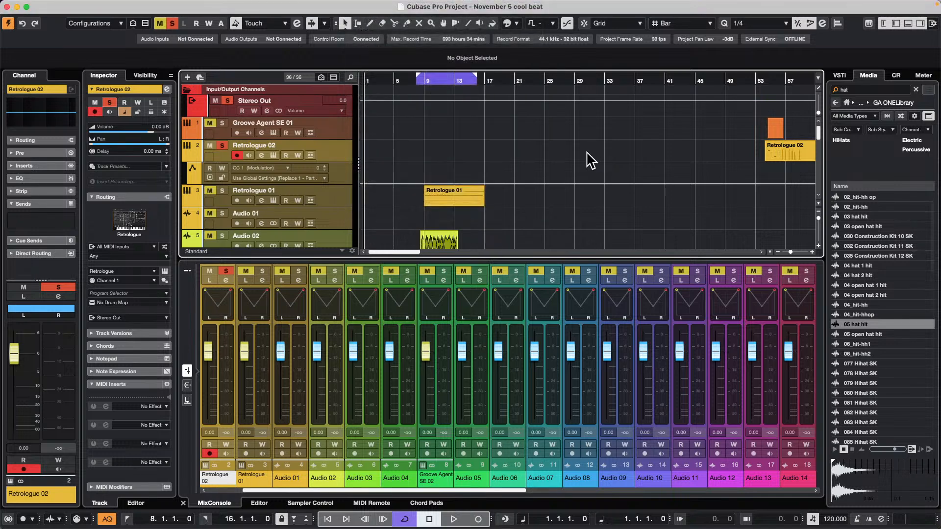